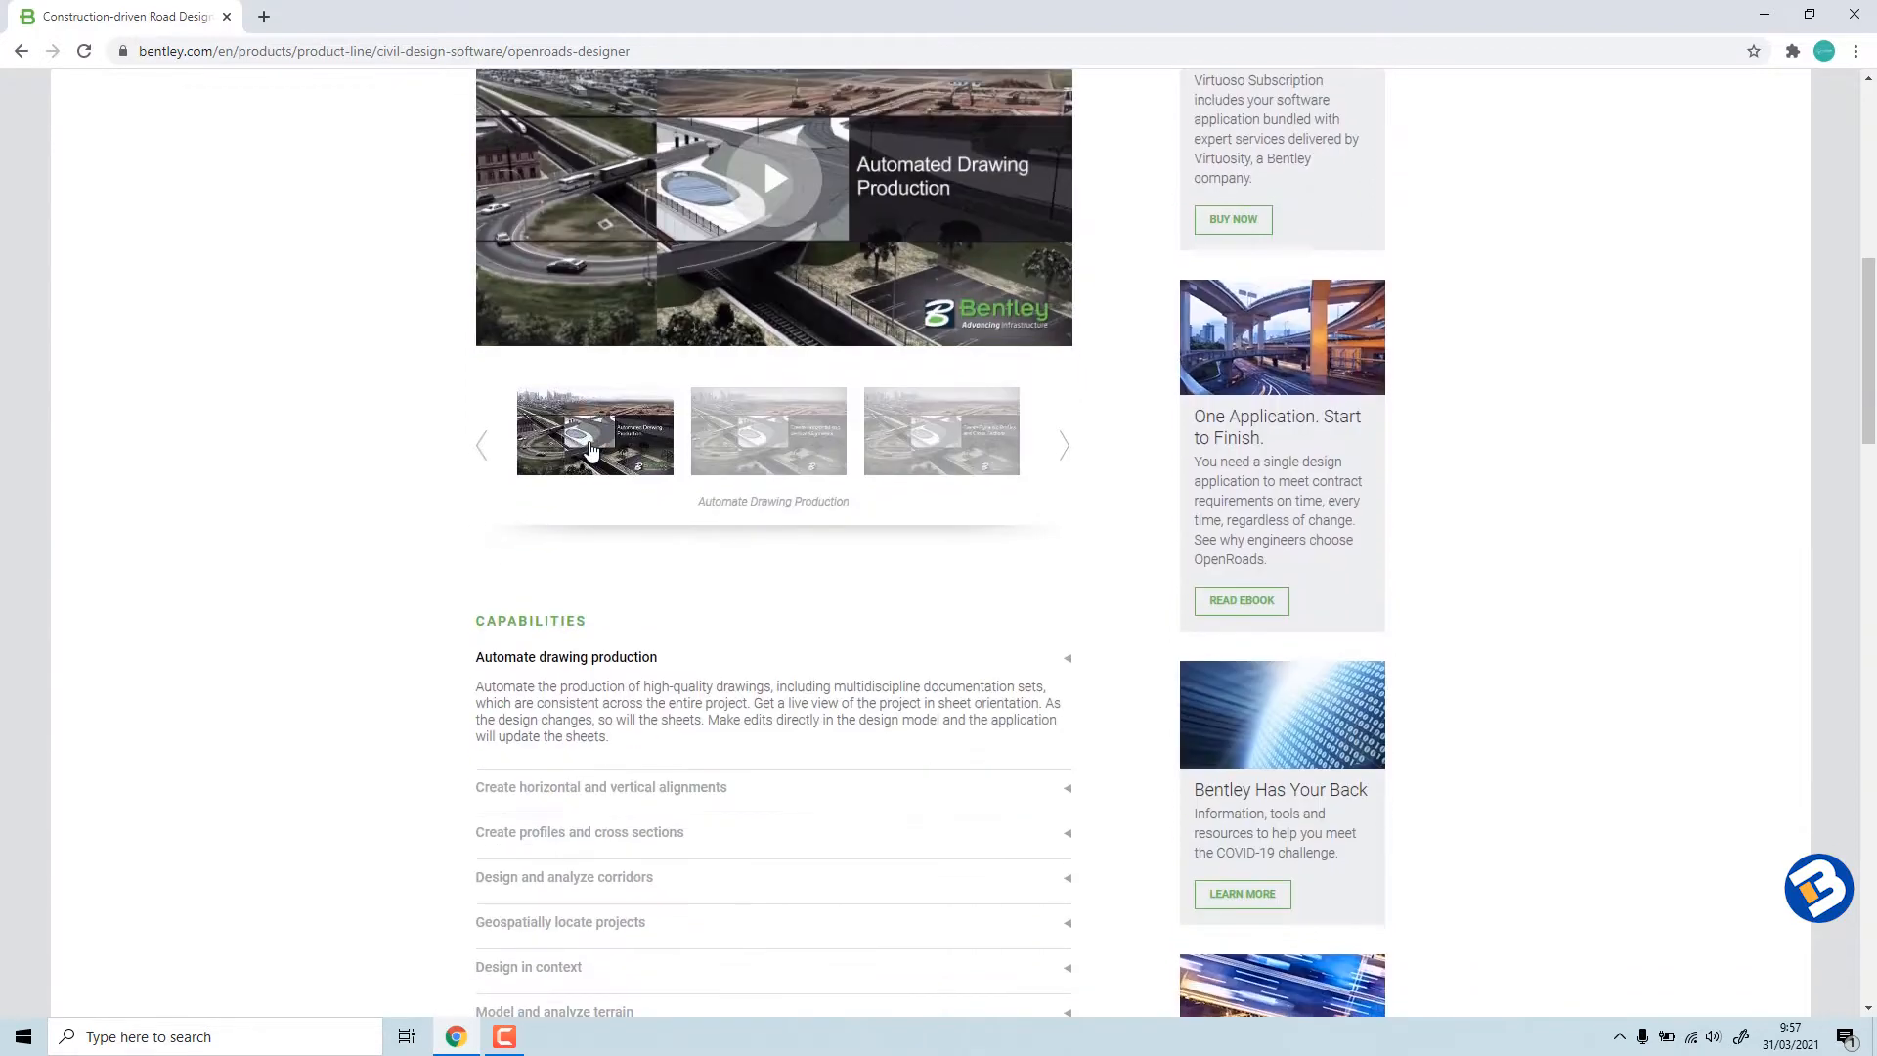
Look over the OpenRoads Designer product page, including its description, video gallery and capabilities list.
{"action": "scroll", "coordinate": [588, 538], "scroll_direction": "down", "scroll_amount": 1}
{"action": "scroll", "coordinate": [589, 540], "scroll_direction": "down", "scroll_amount": 2}
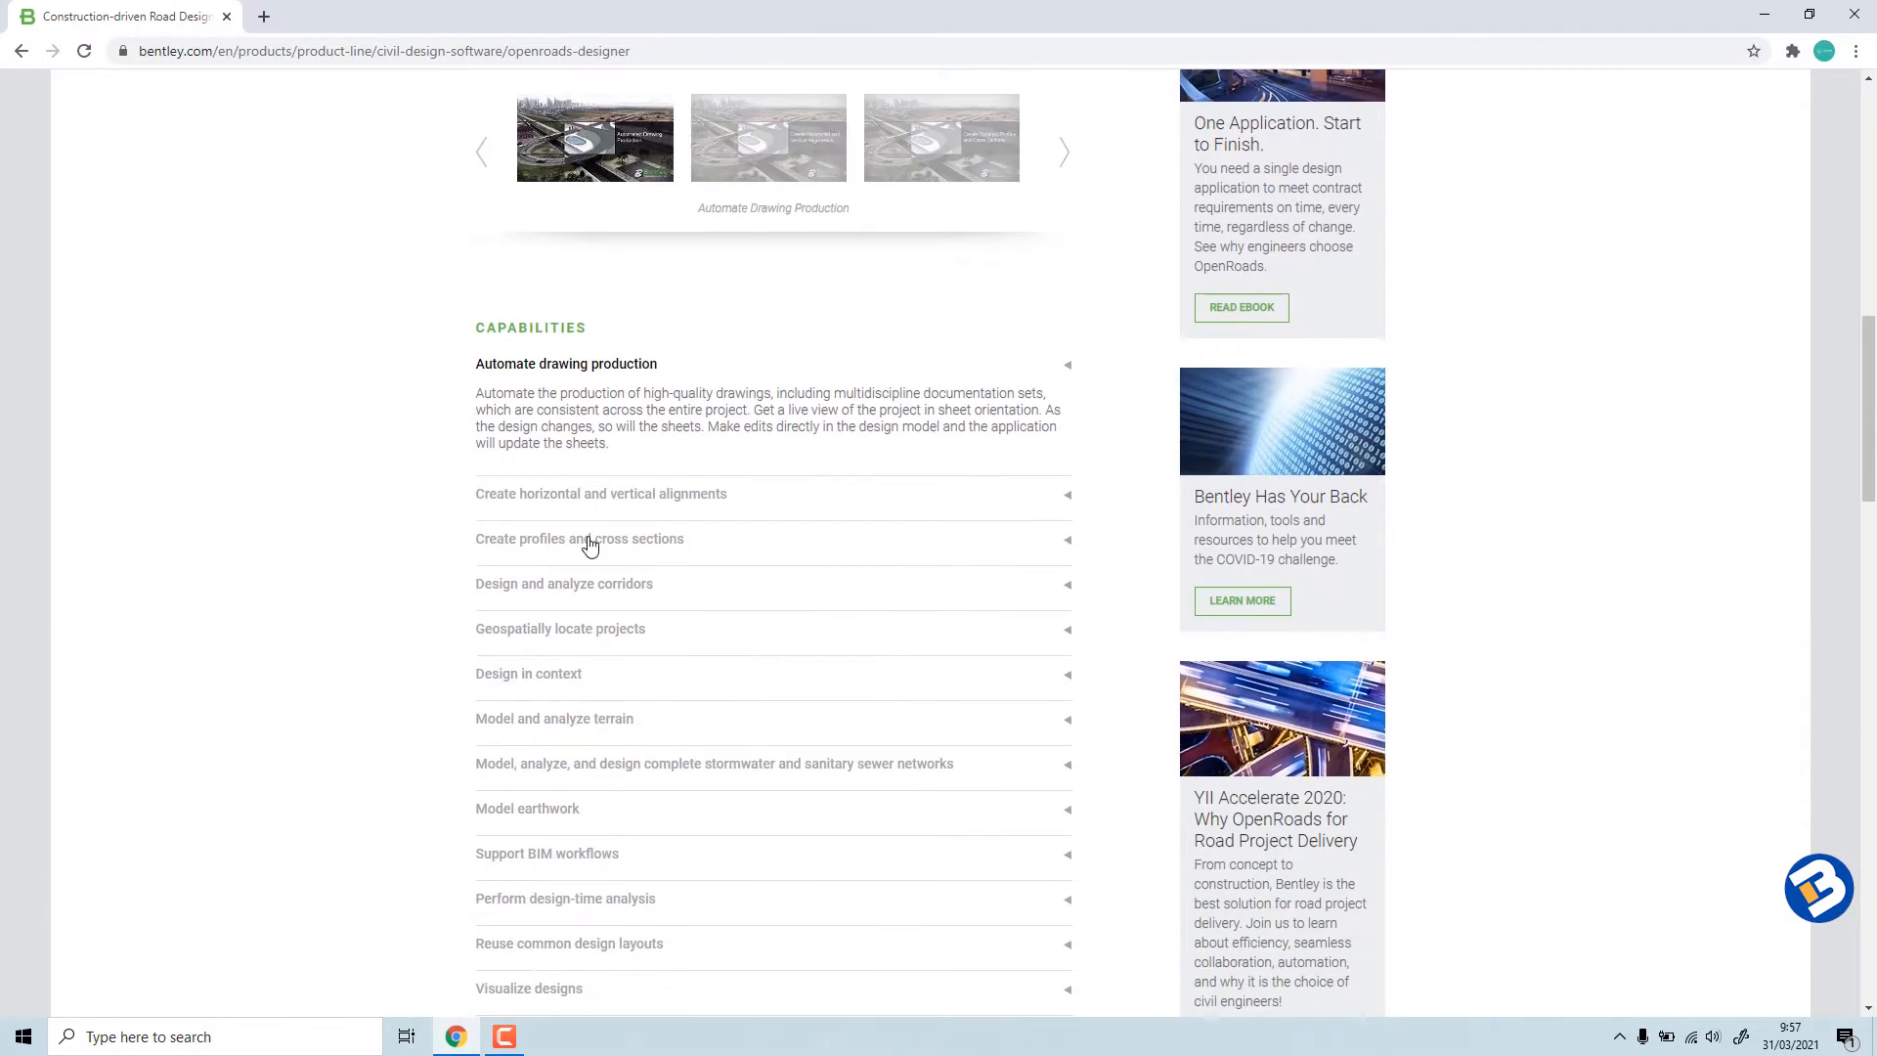
{"action": "scroll", "coordinate": [589, 543], "scroll_direction": "up", "scroll_amount": 6}
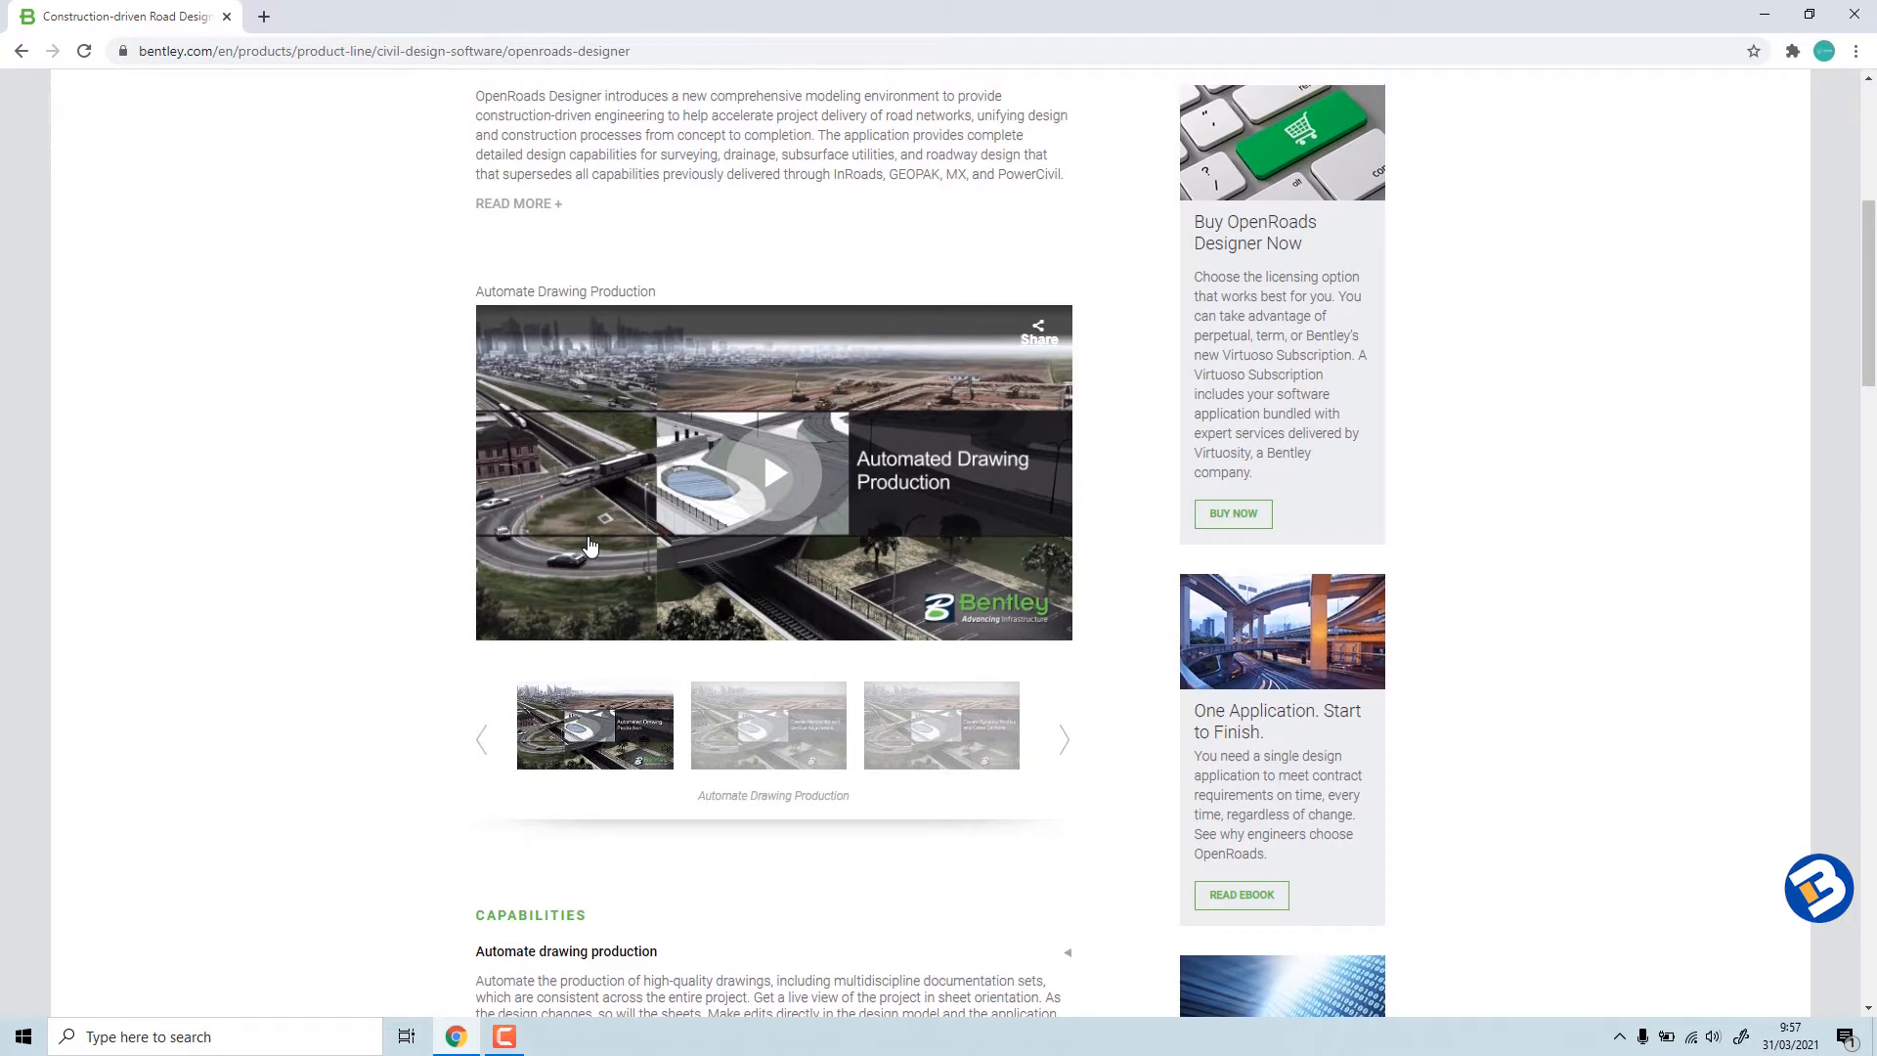
{"action": "scroll", "coordinate": [589, 546], "scroll_direction": "up", "scroll_amount": 3}
{"action": "scroll", "coordinate": [589, 544], "scroll_direction": "up", "scroll_amount": 2}
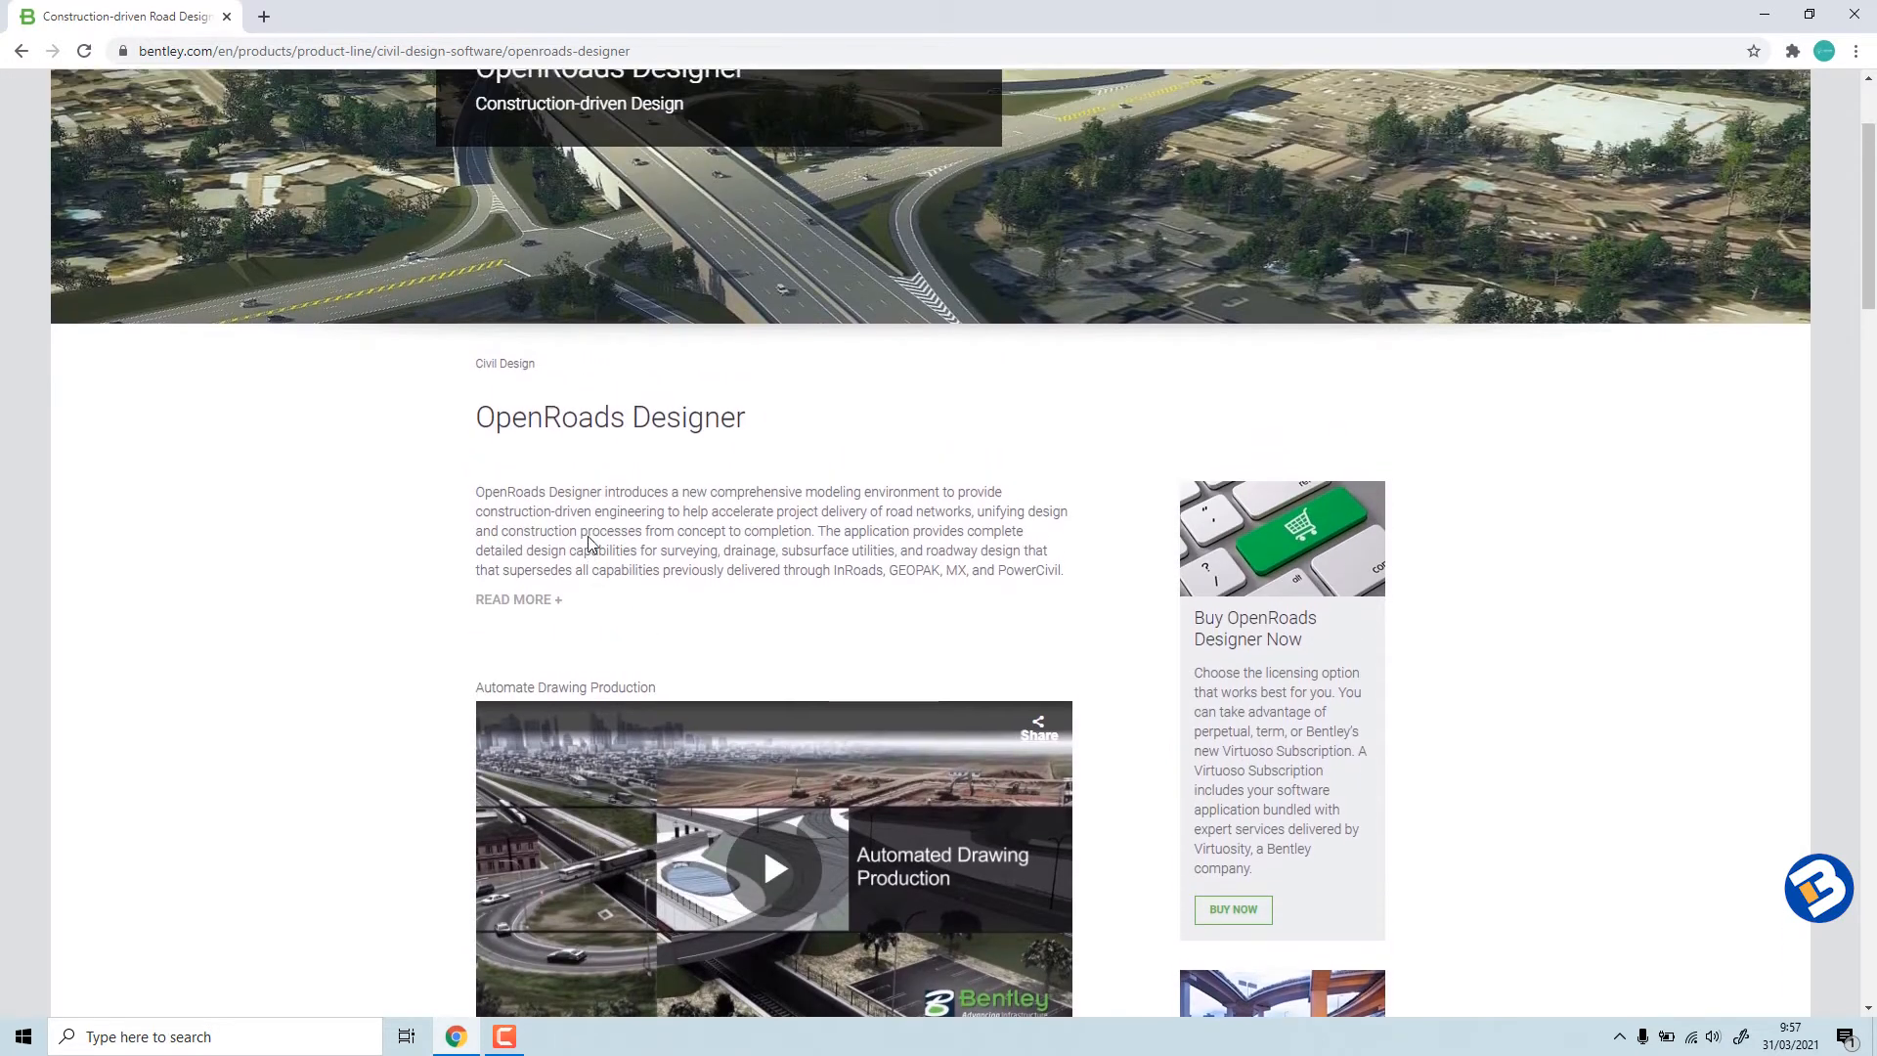
{"action": "scroll", "coordinate": [591, 545], "scroll_direction": "down", "scroll_amount": 3}
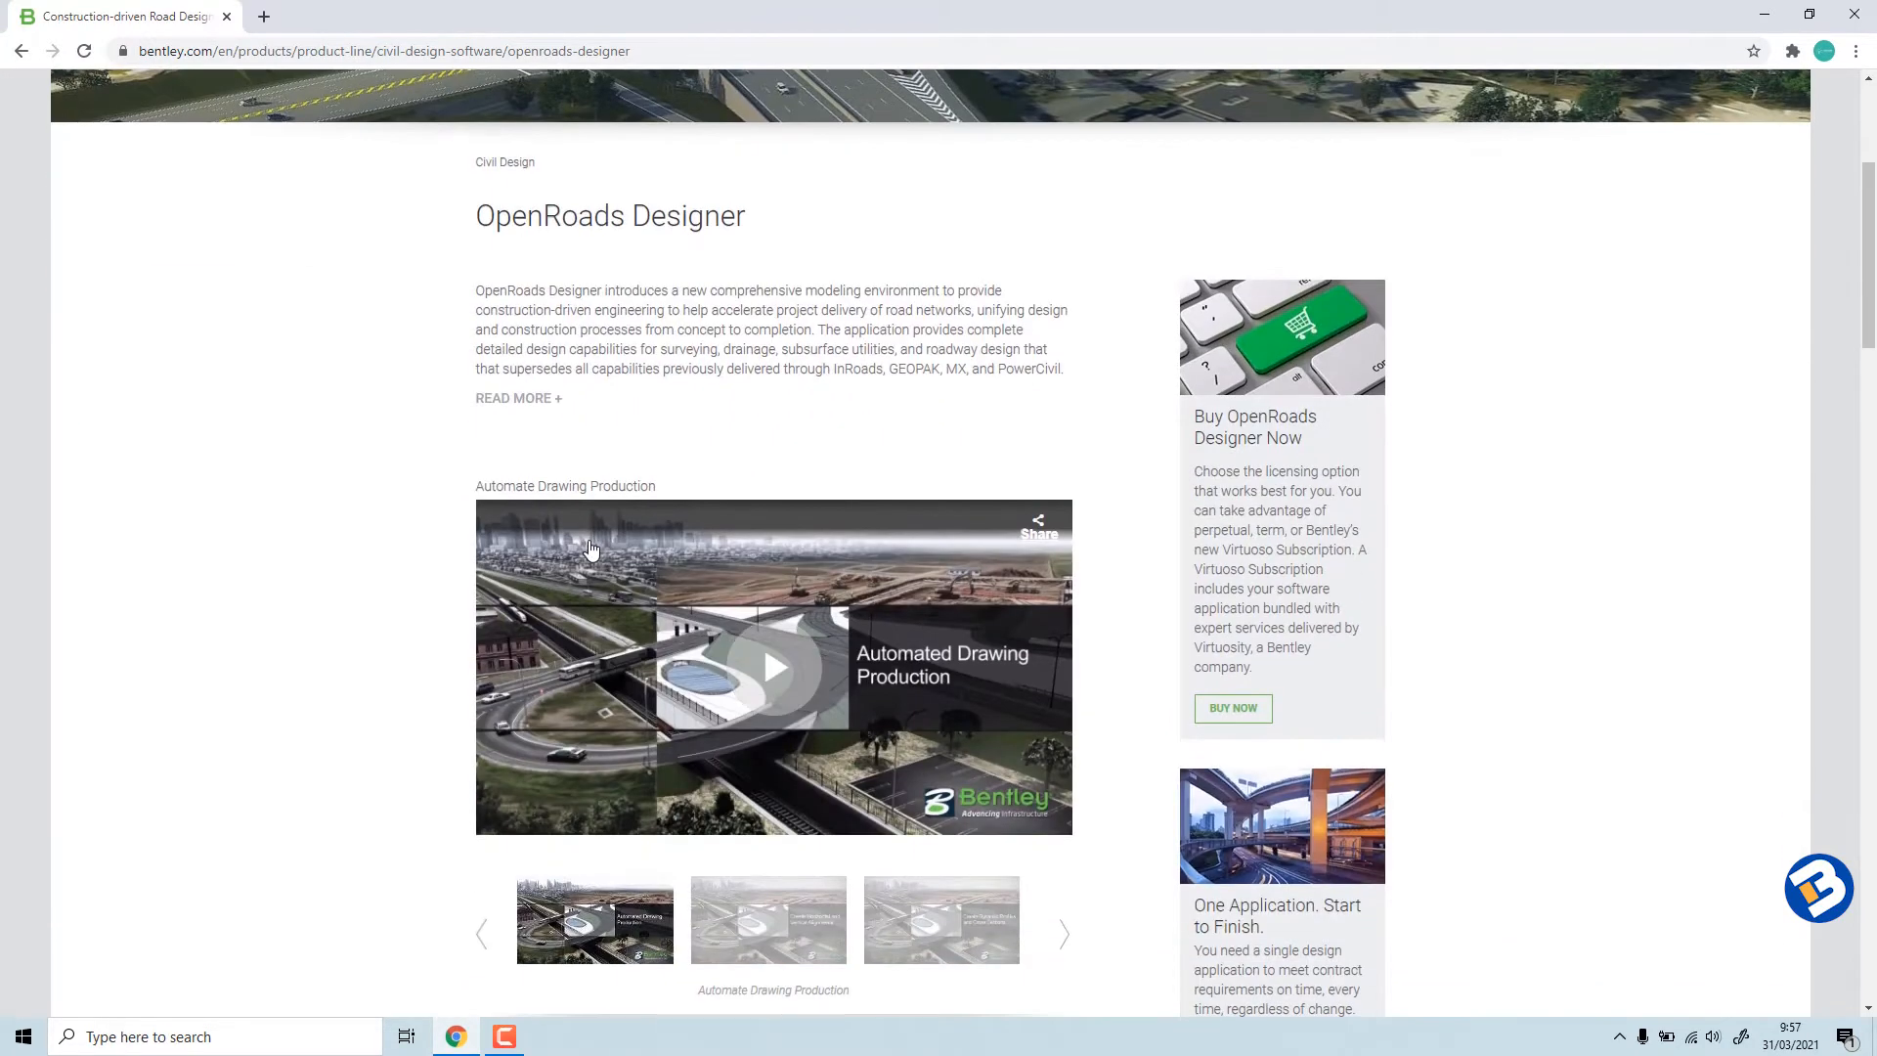
{"action": "scroll", "coordinate": [604, 543], "scroll_direction": "down", "scroll_amount": 3}
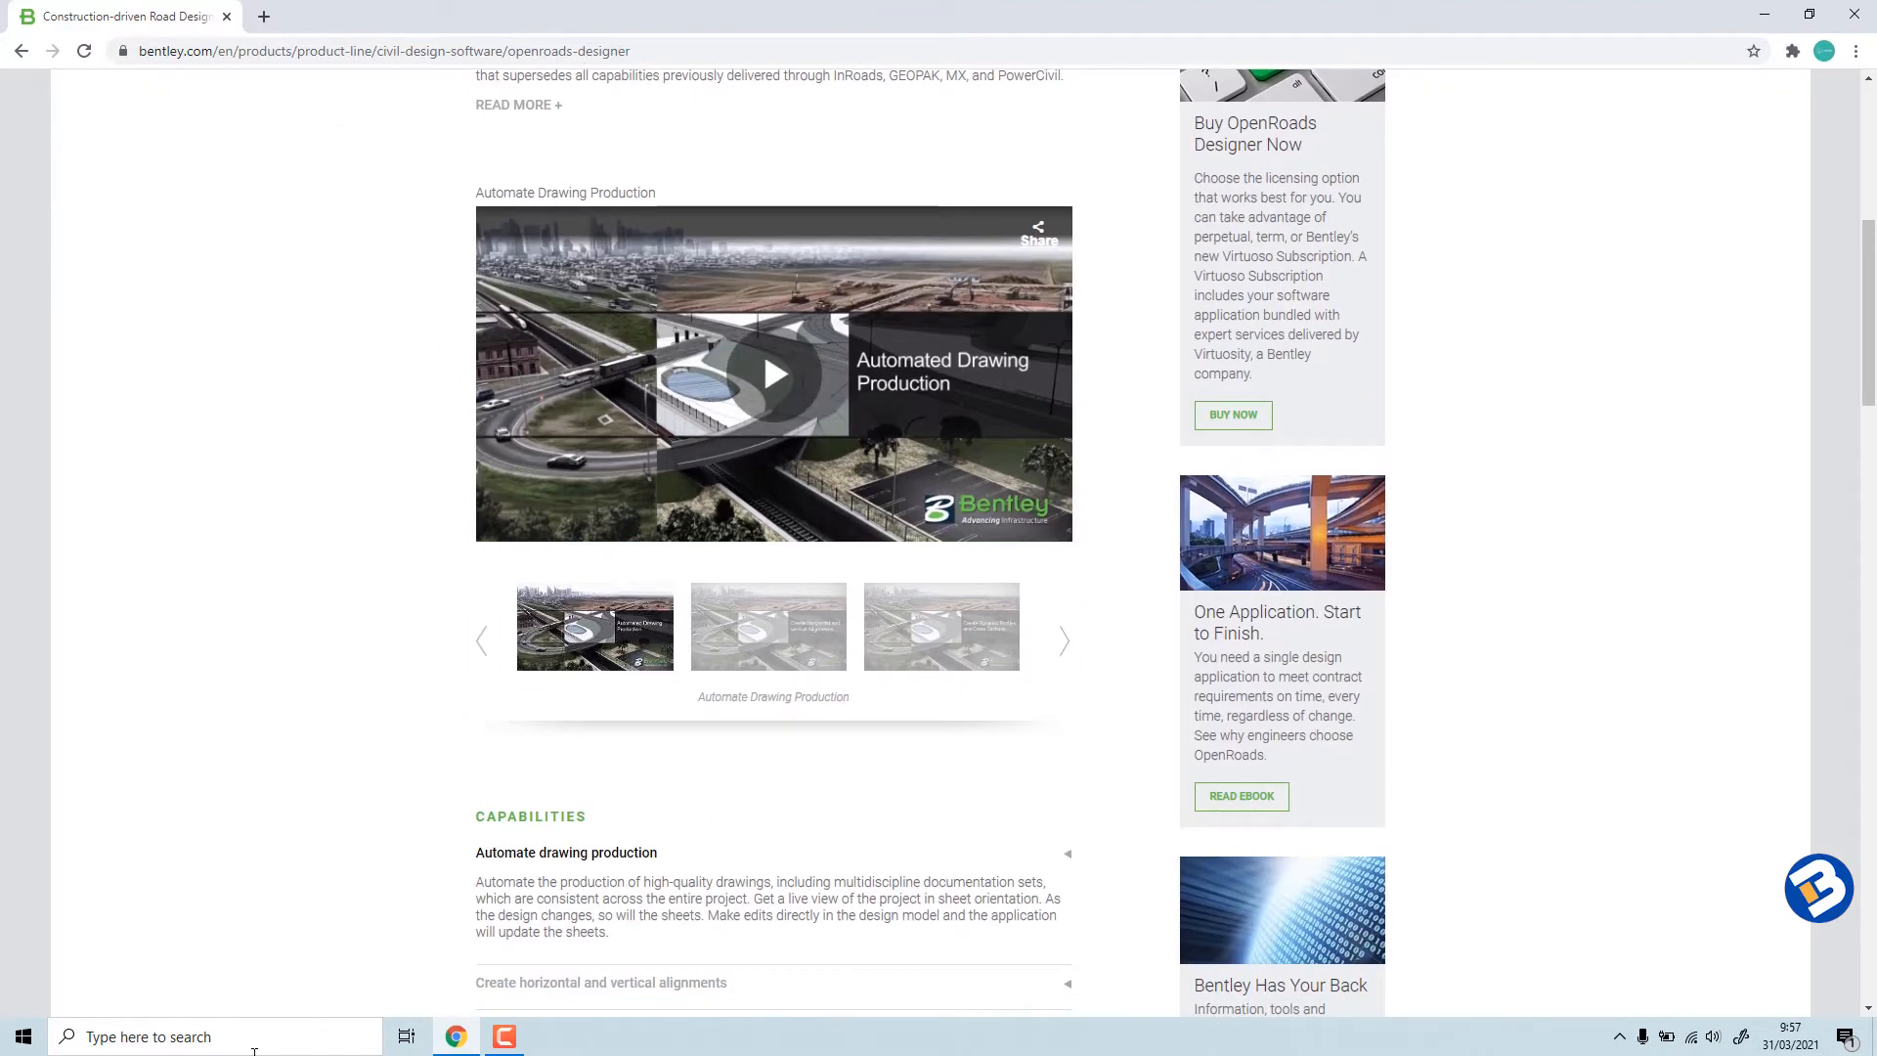
Launch OpenRoads Designer CONNECT Edition - 2020 Release 1 and dismiss the trial notice.
{"action": "left_click", "coordinate": [254, 1038]}
{"action": "type", "text": "op"}
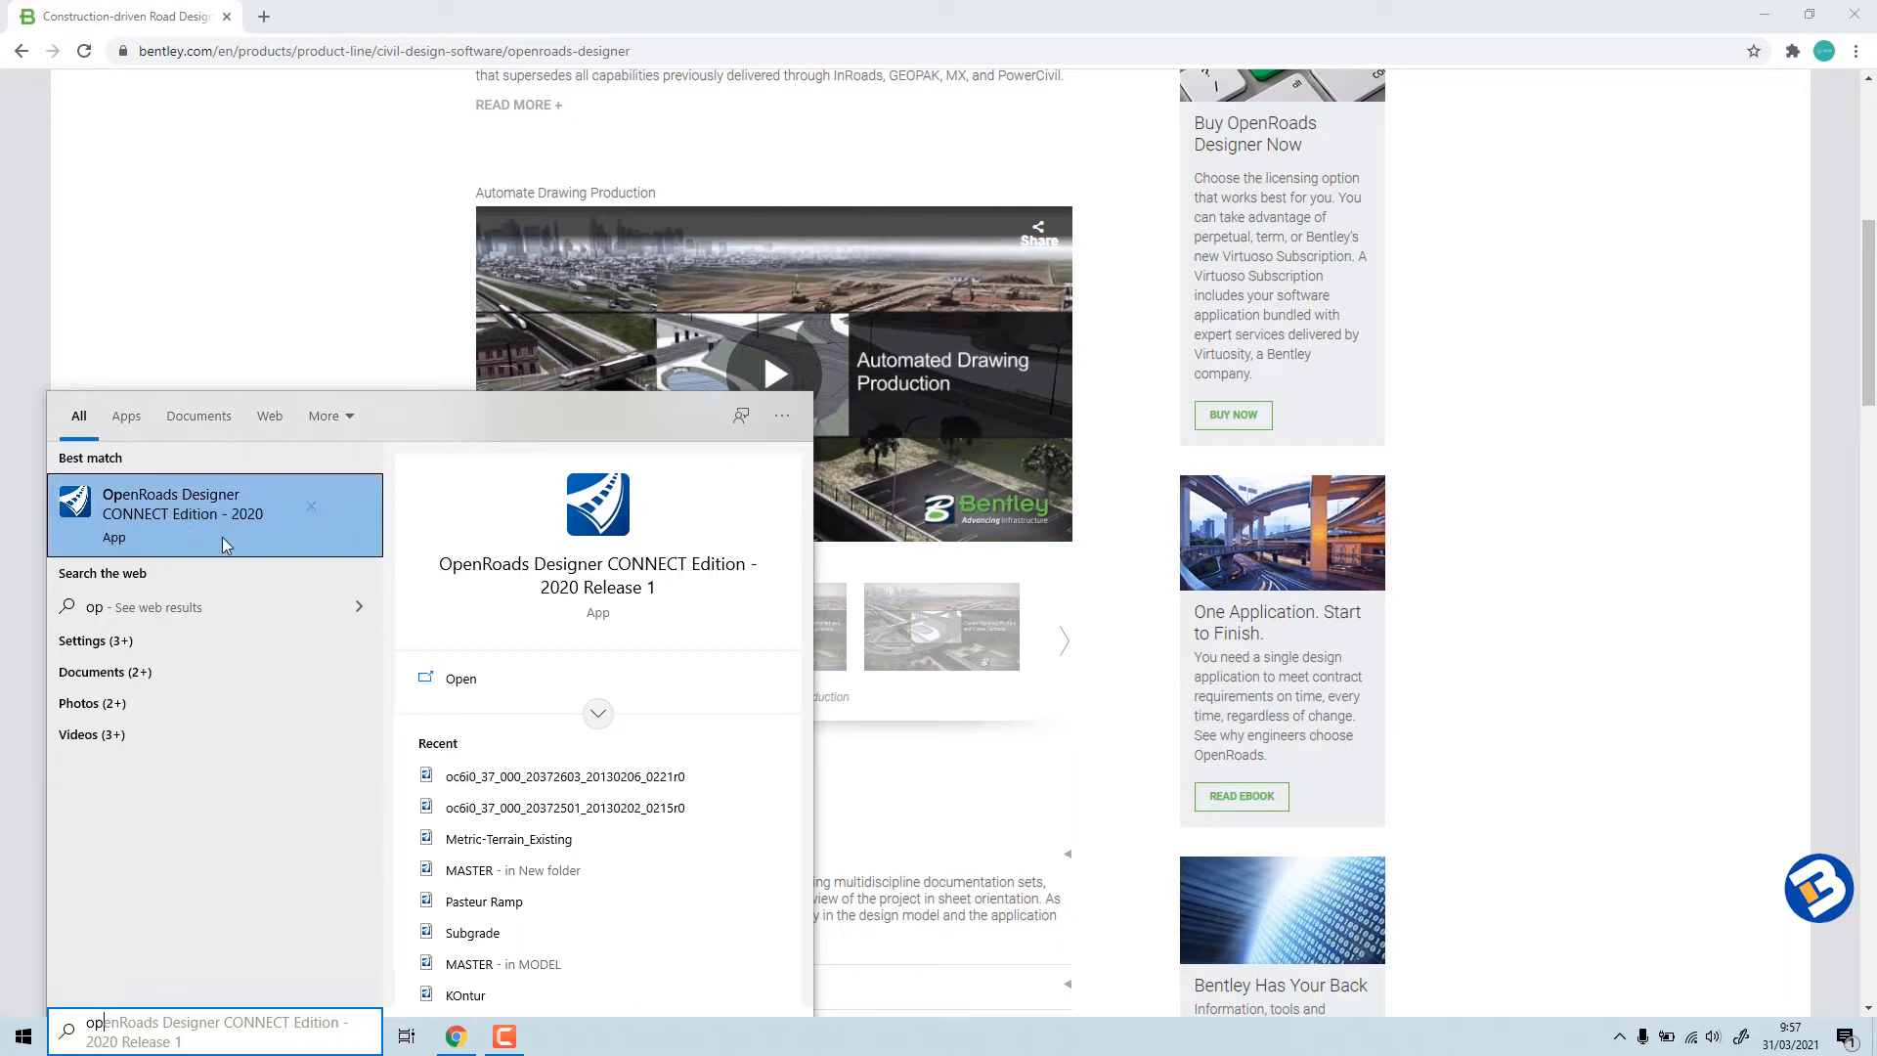
{"action": "left_click", "coordinate": [257, 518]}
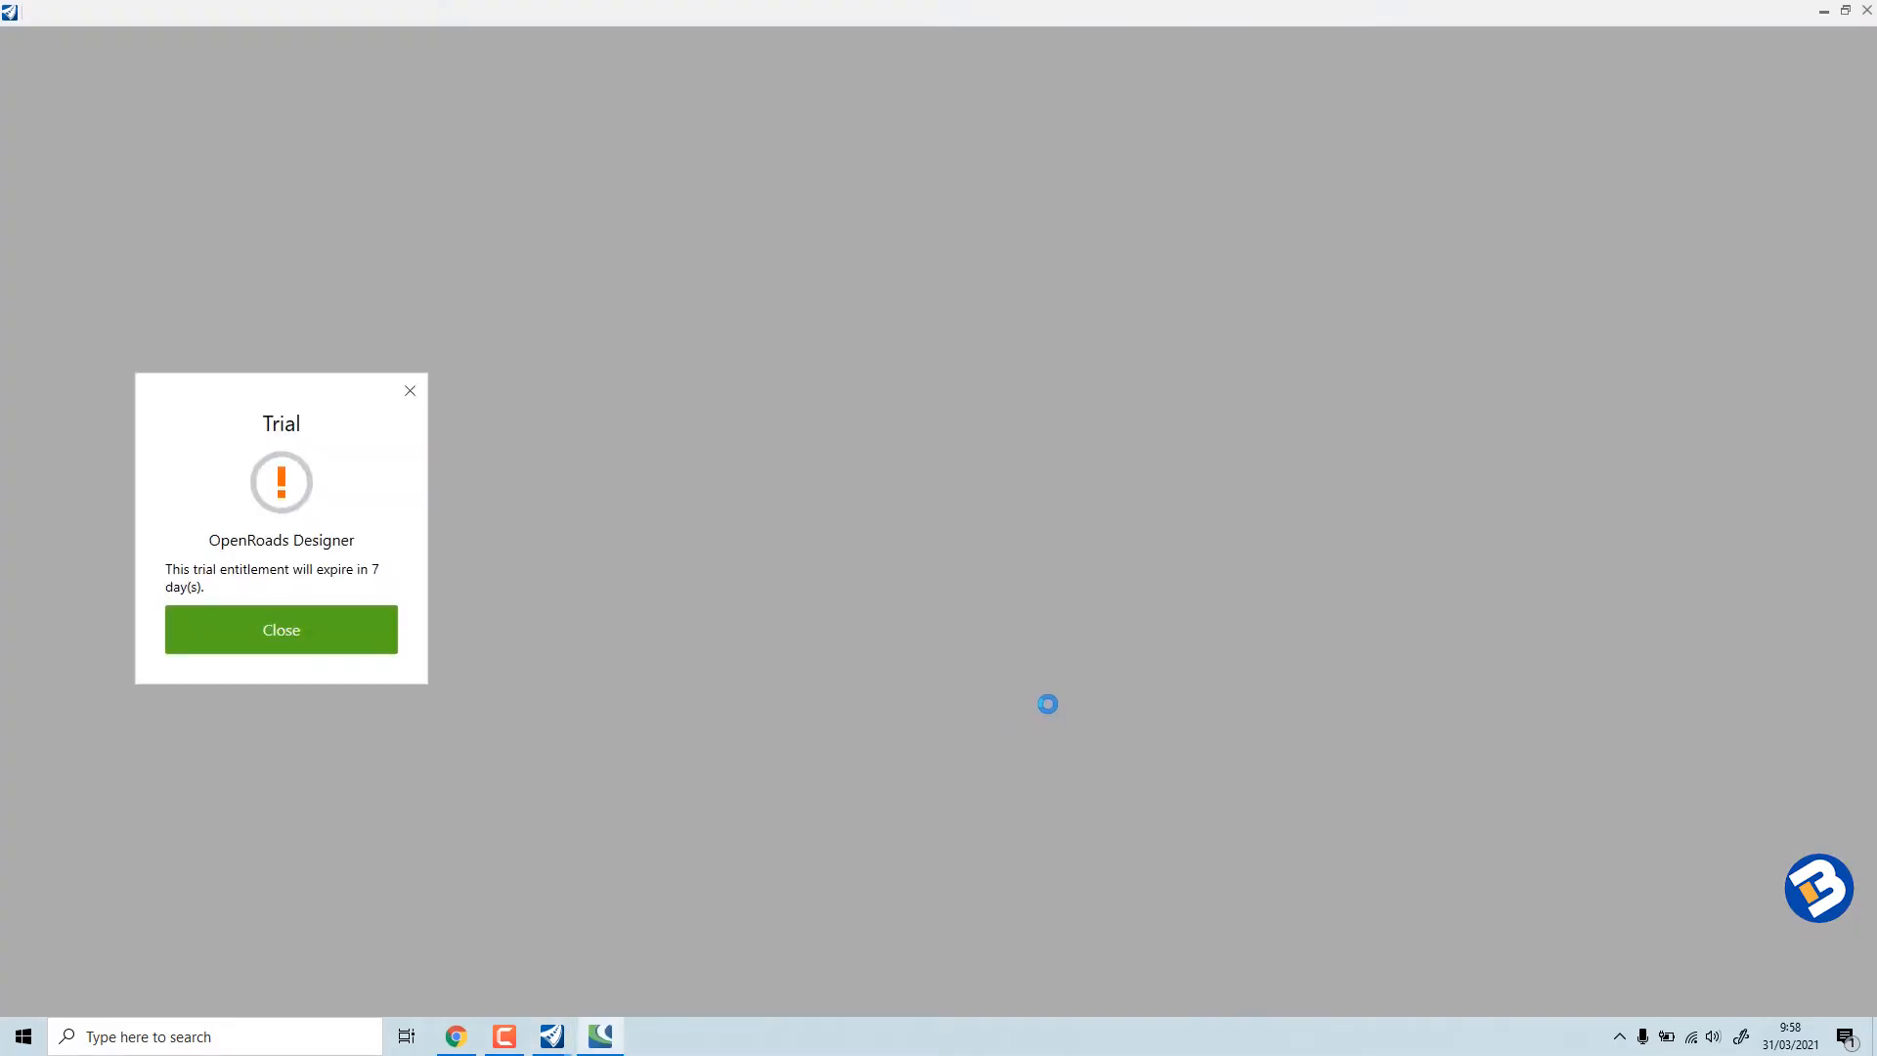
{"action": "left_click", "coordinate": [288, 632]}
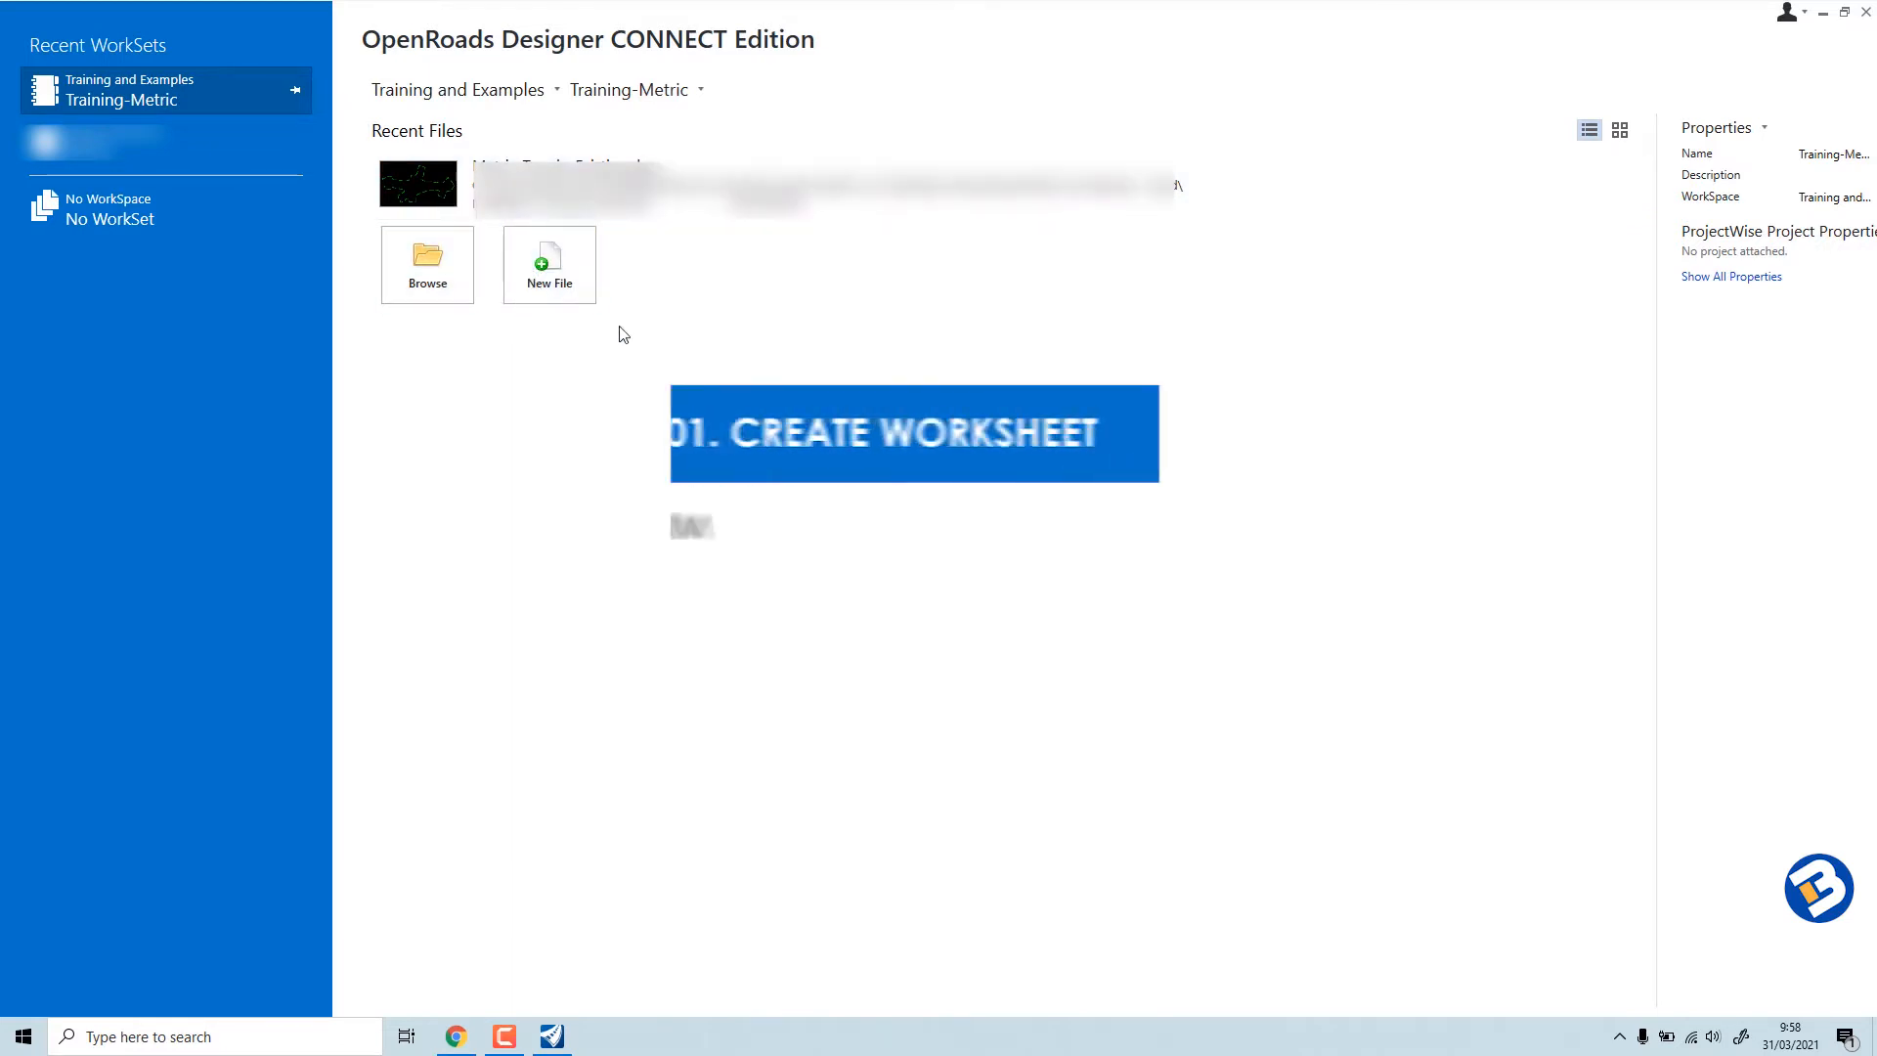
Remove the pinned recent file of the Training-Metric WorkSet and both the BIUTR and Training-Metric WorkSets from the recent lists.
{"action": "right_click", "coordinate": [1605, 182]}
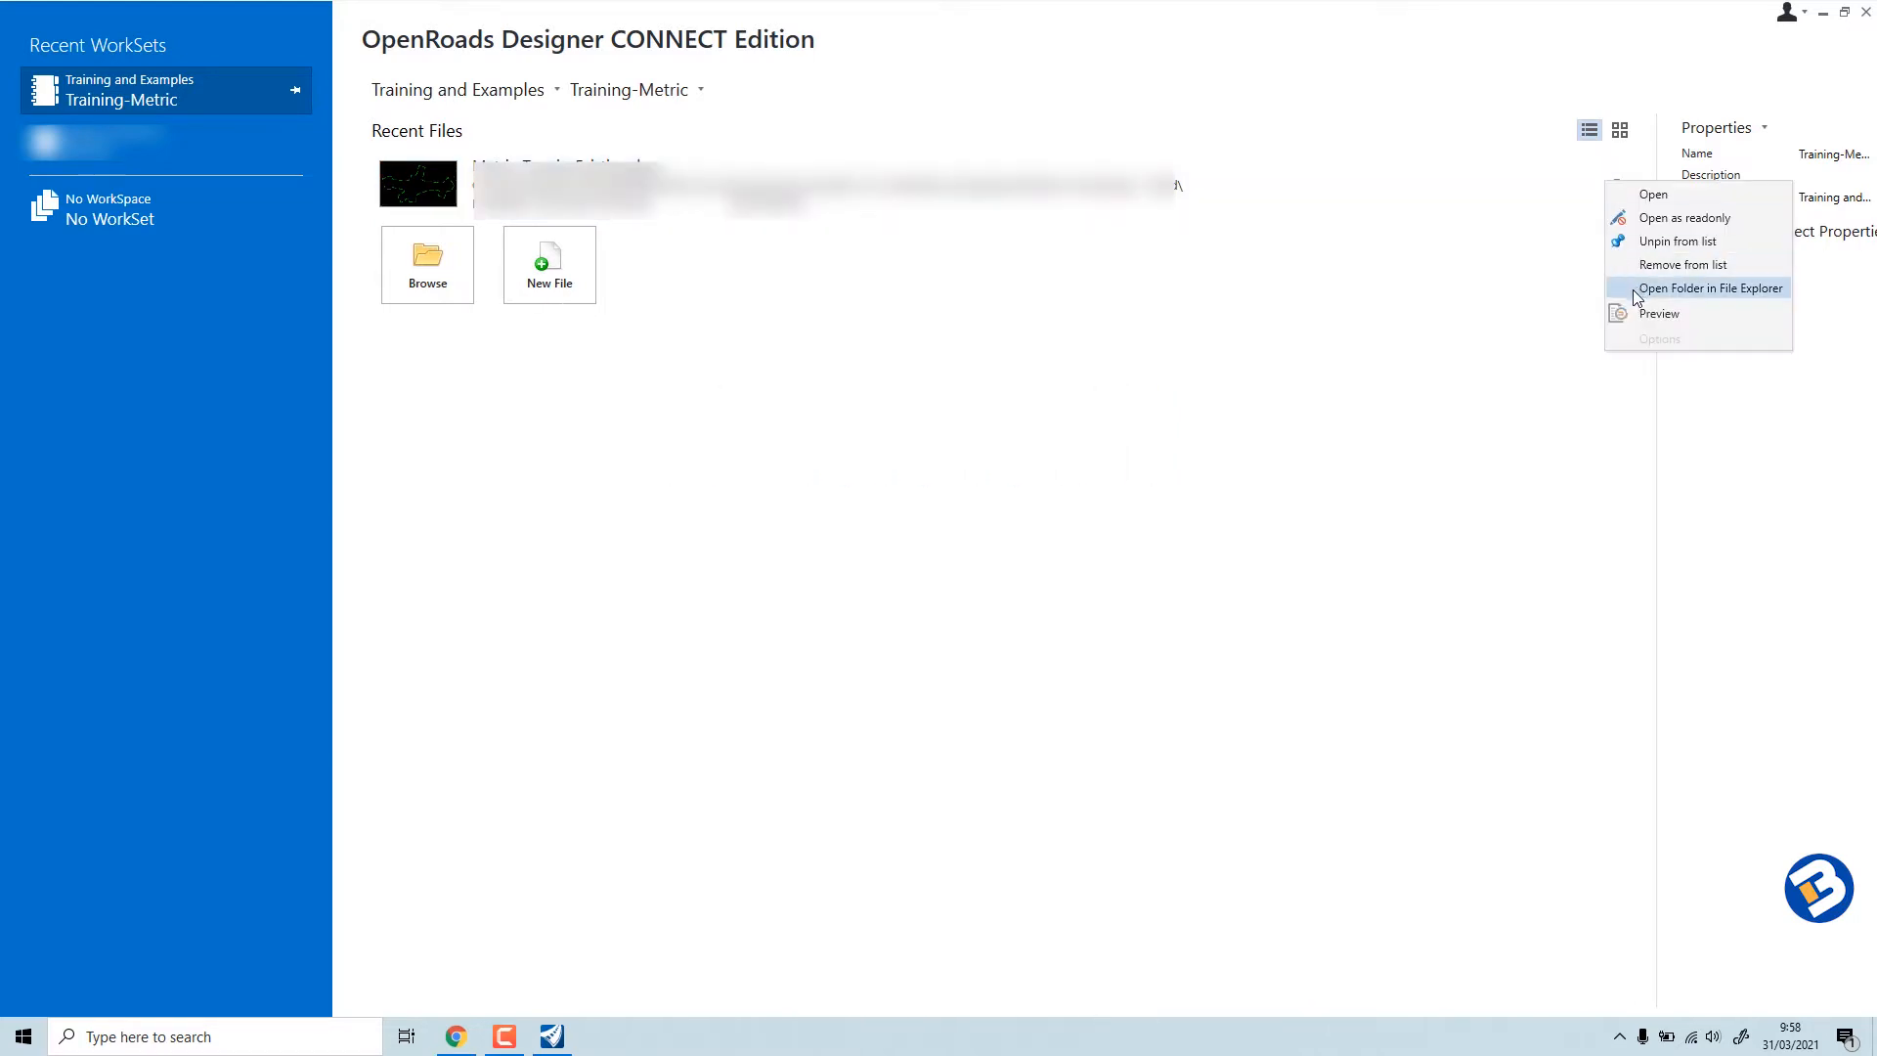
{"action": "left_click", "coordinate": [1682, 265]}
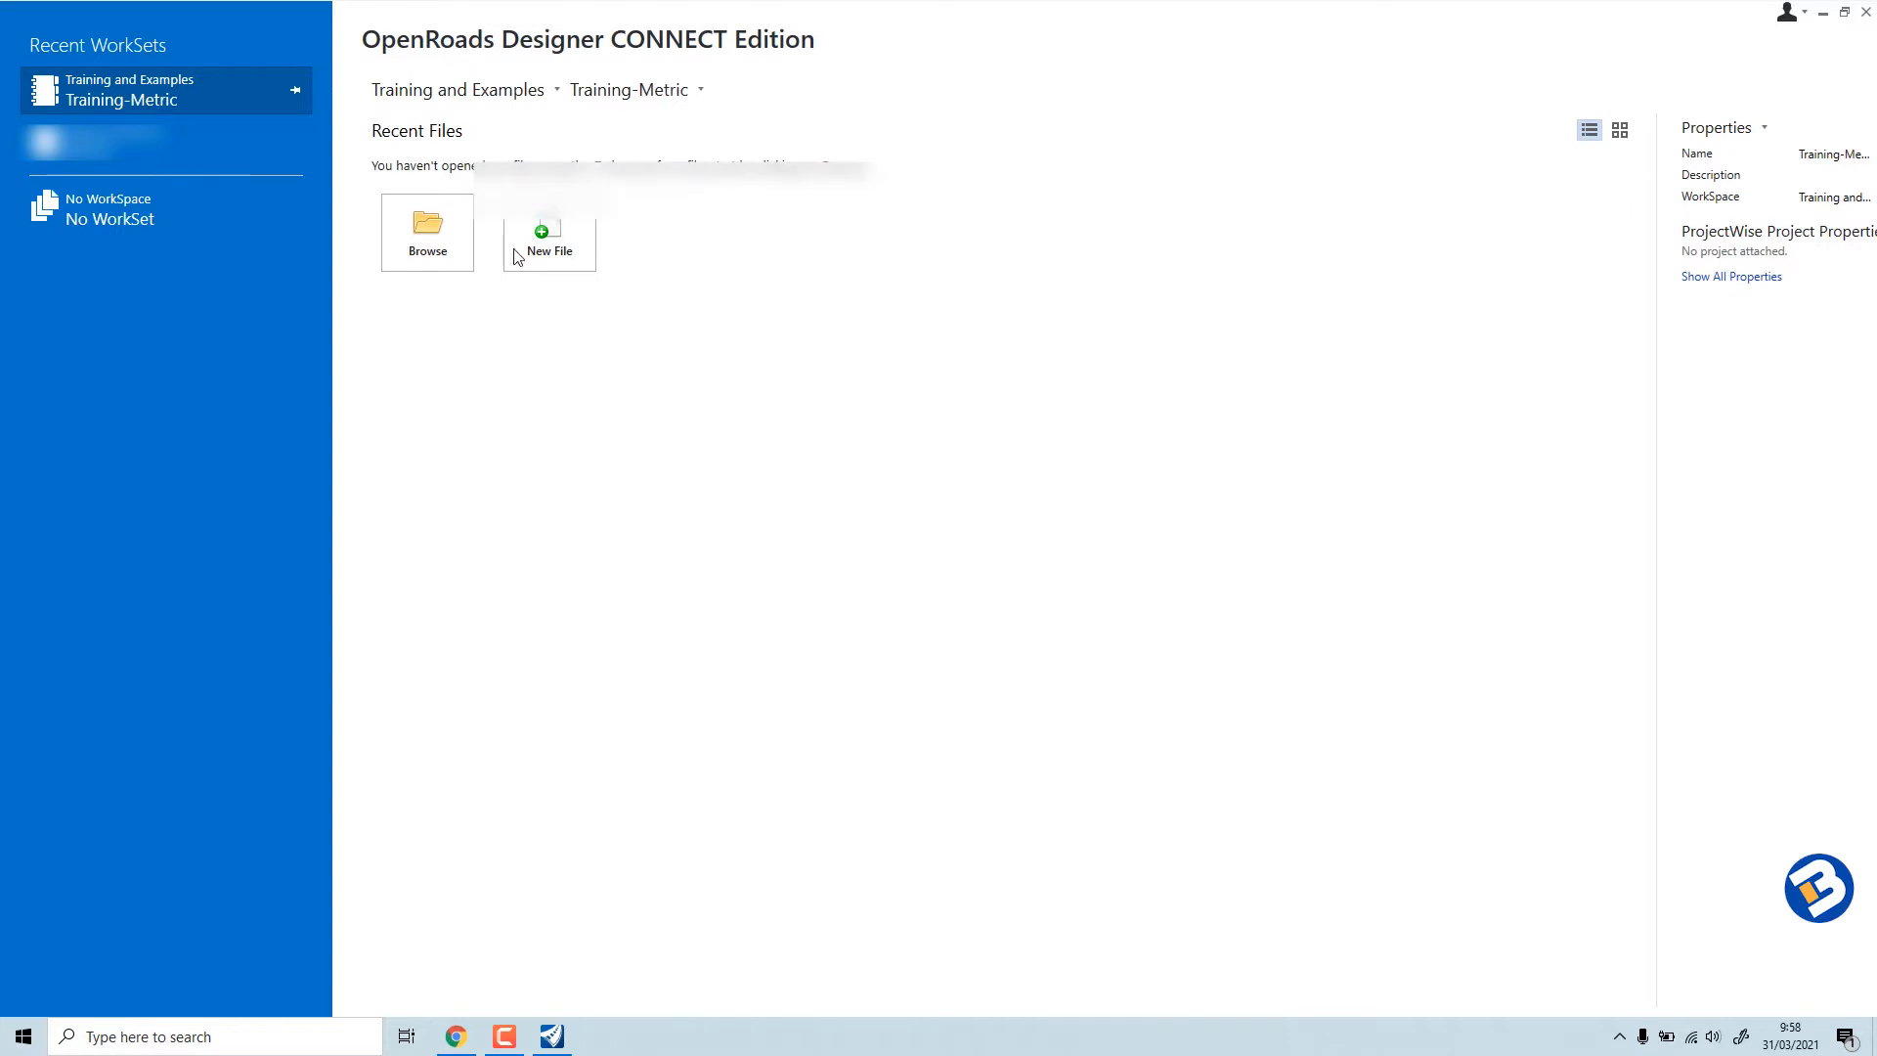
{"action": "right_click", "coordinate": [299, 153]}
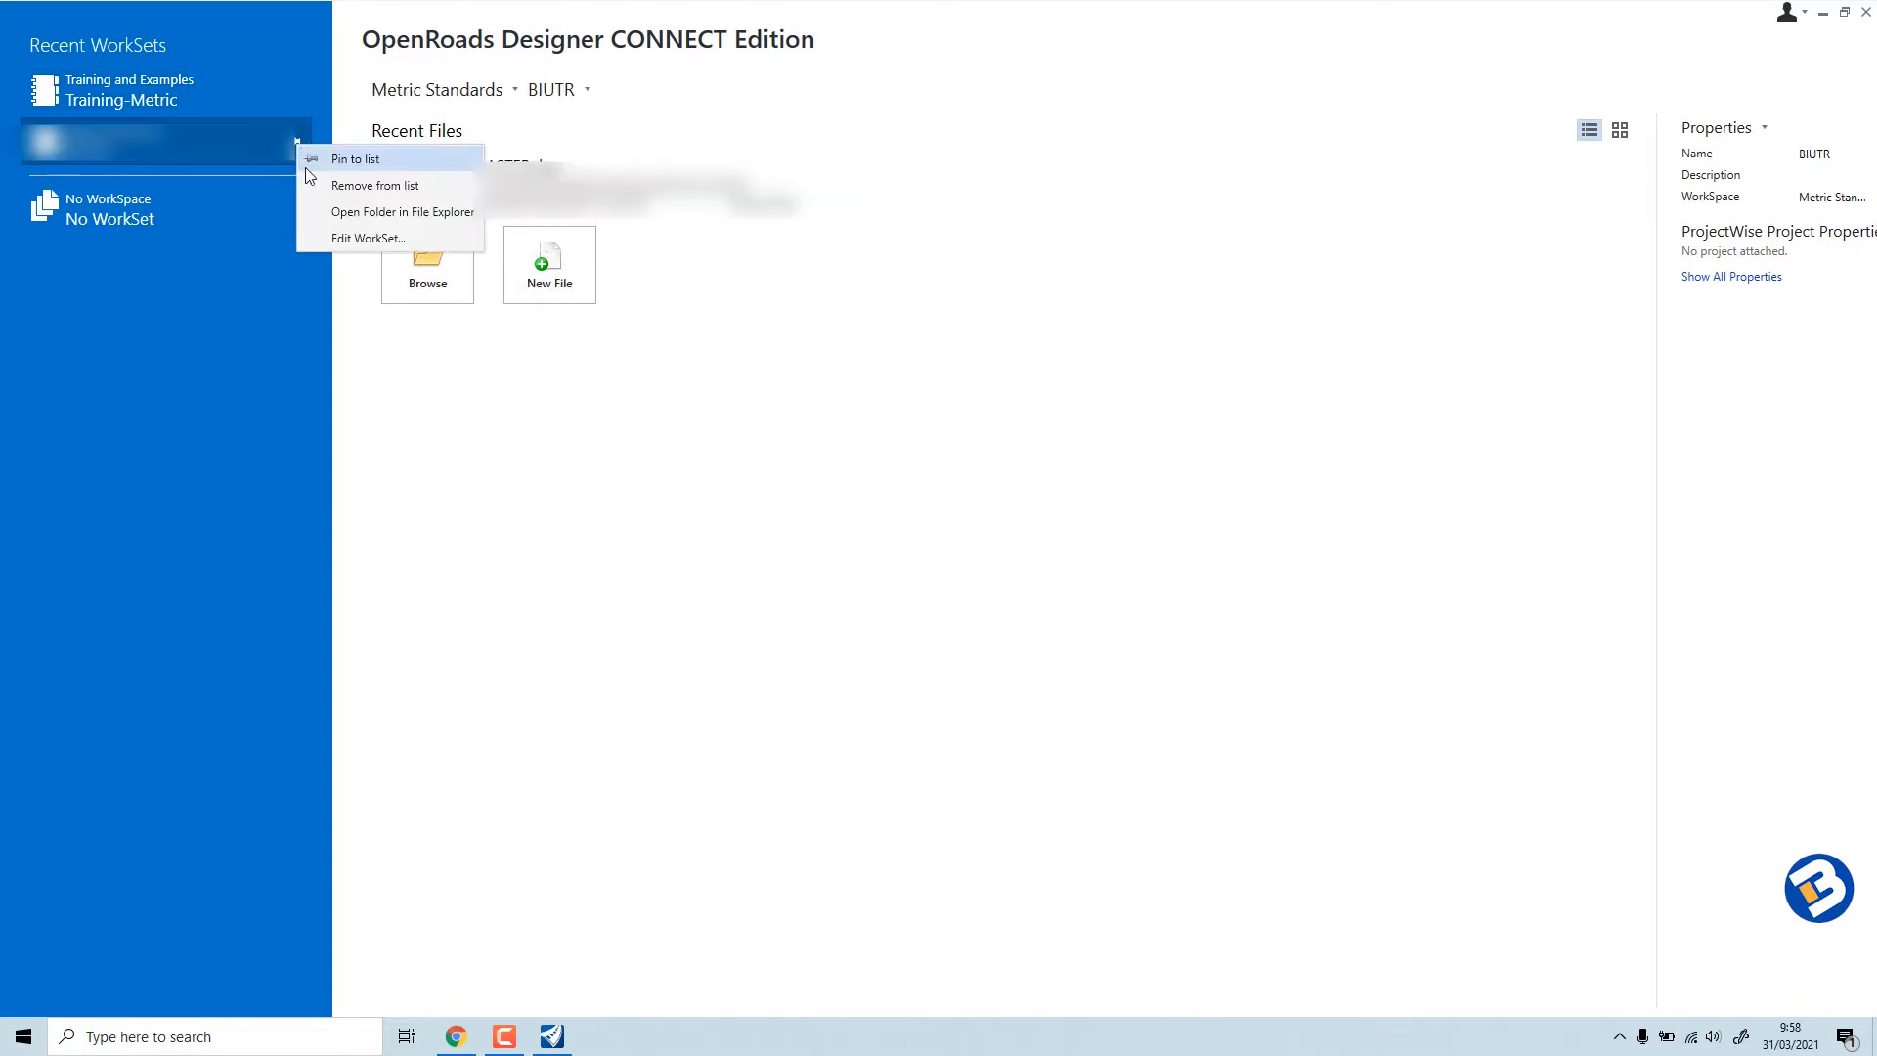
{"action": "left_click", "coordinate": [309, 176]}
{"action": "right_click", "coordinate": [307, 100]}
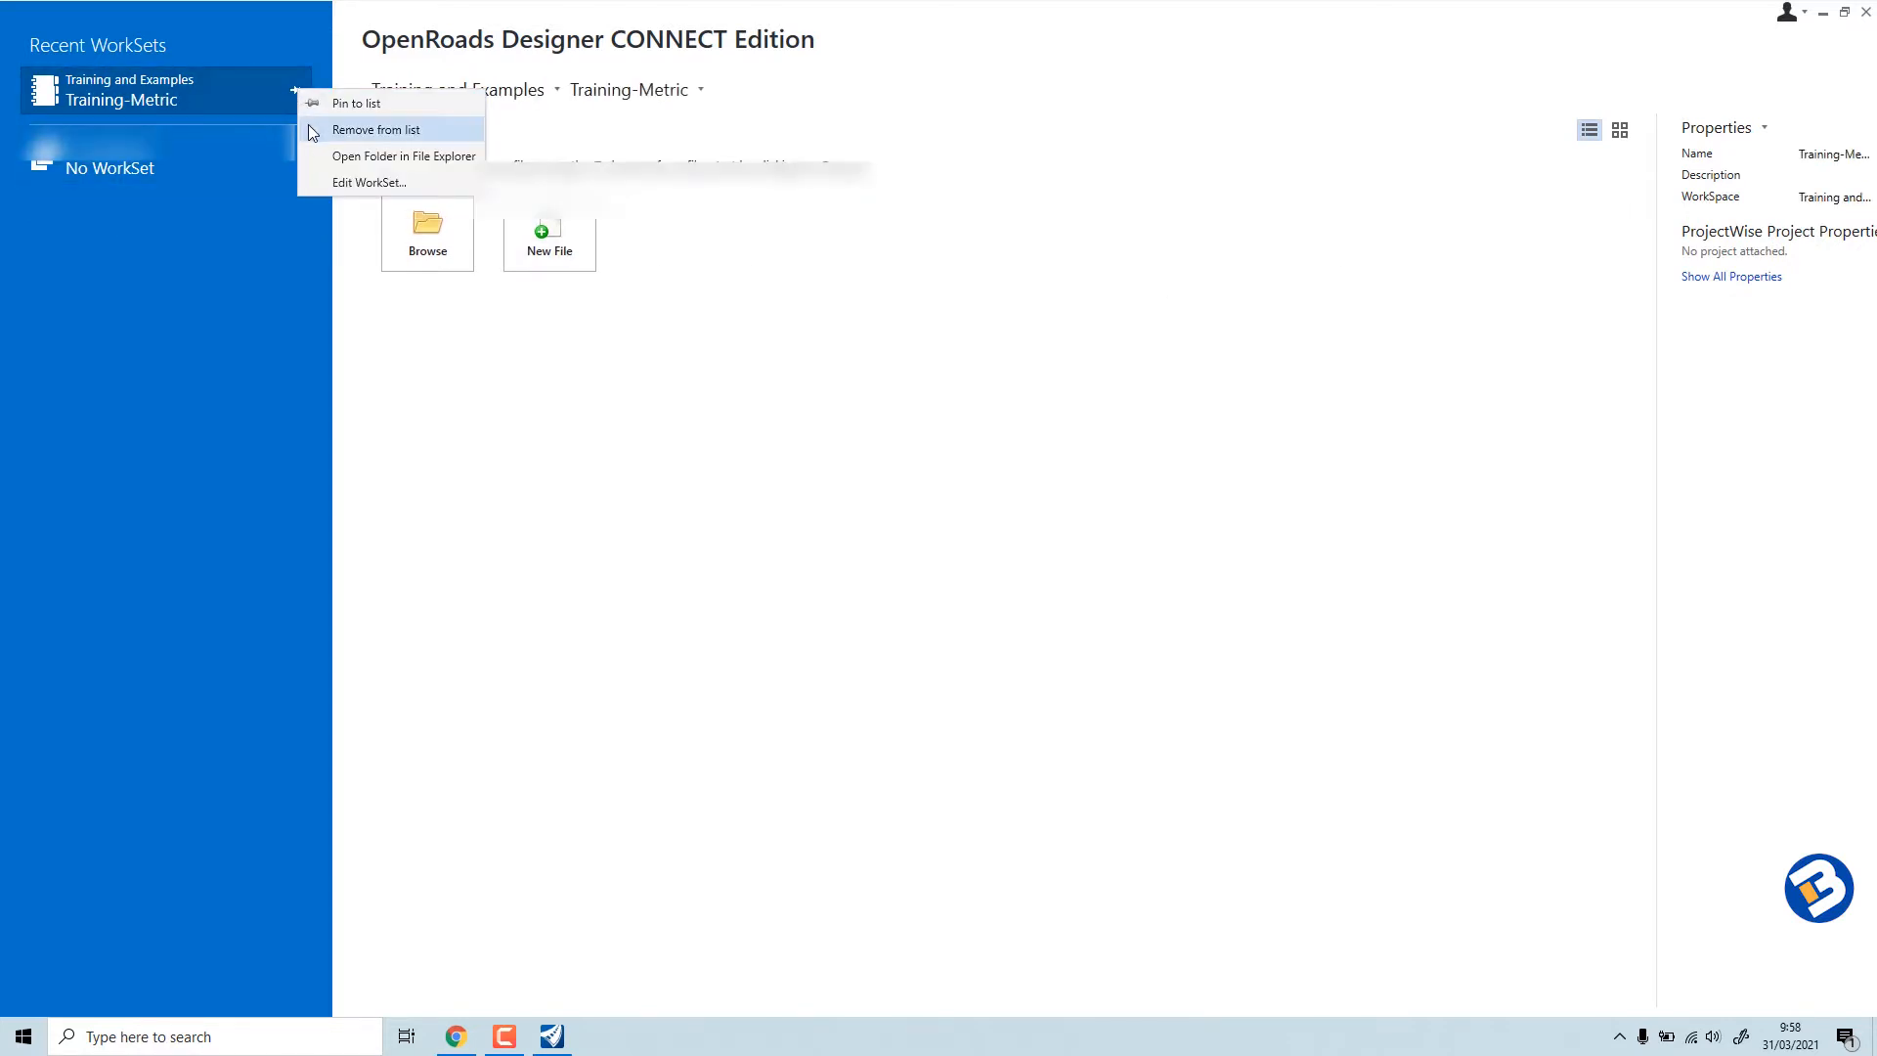
{"action": "left_click", "coordinate": [308, 127]}
Switch to the Metric Standards WorkSpace and remove MASTER.dgn from its recent files.
{"action": "left_click", "coordinate": [560, 91]}
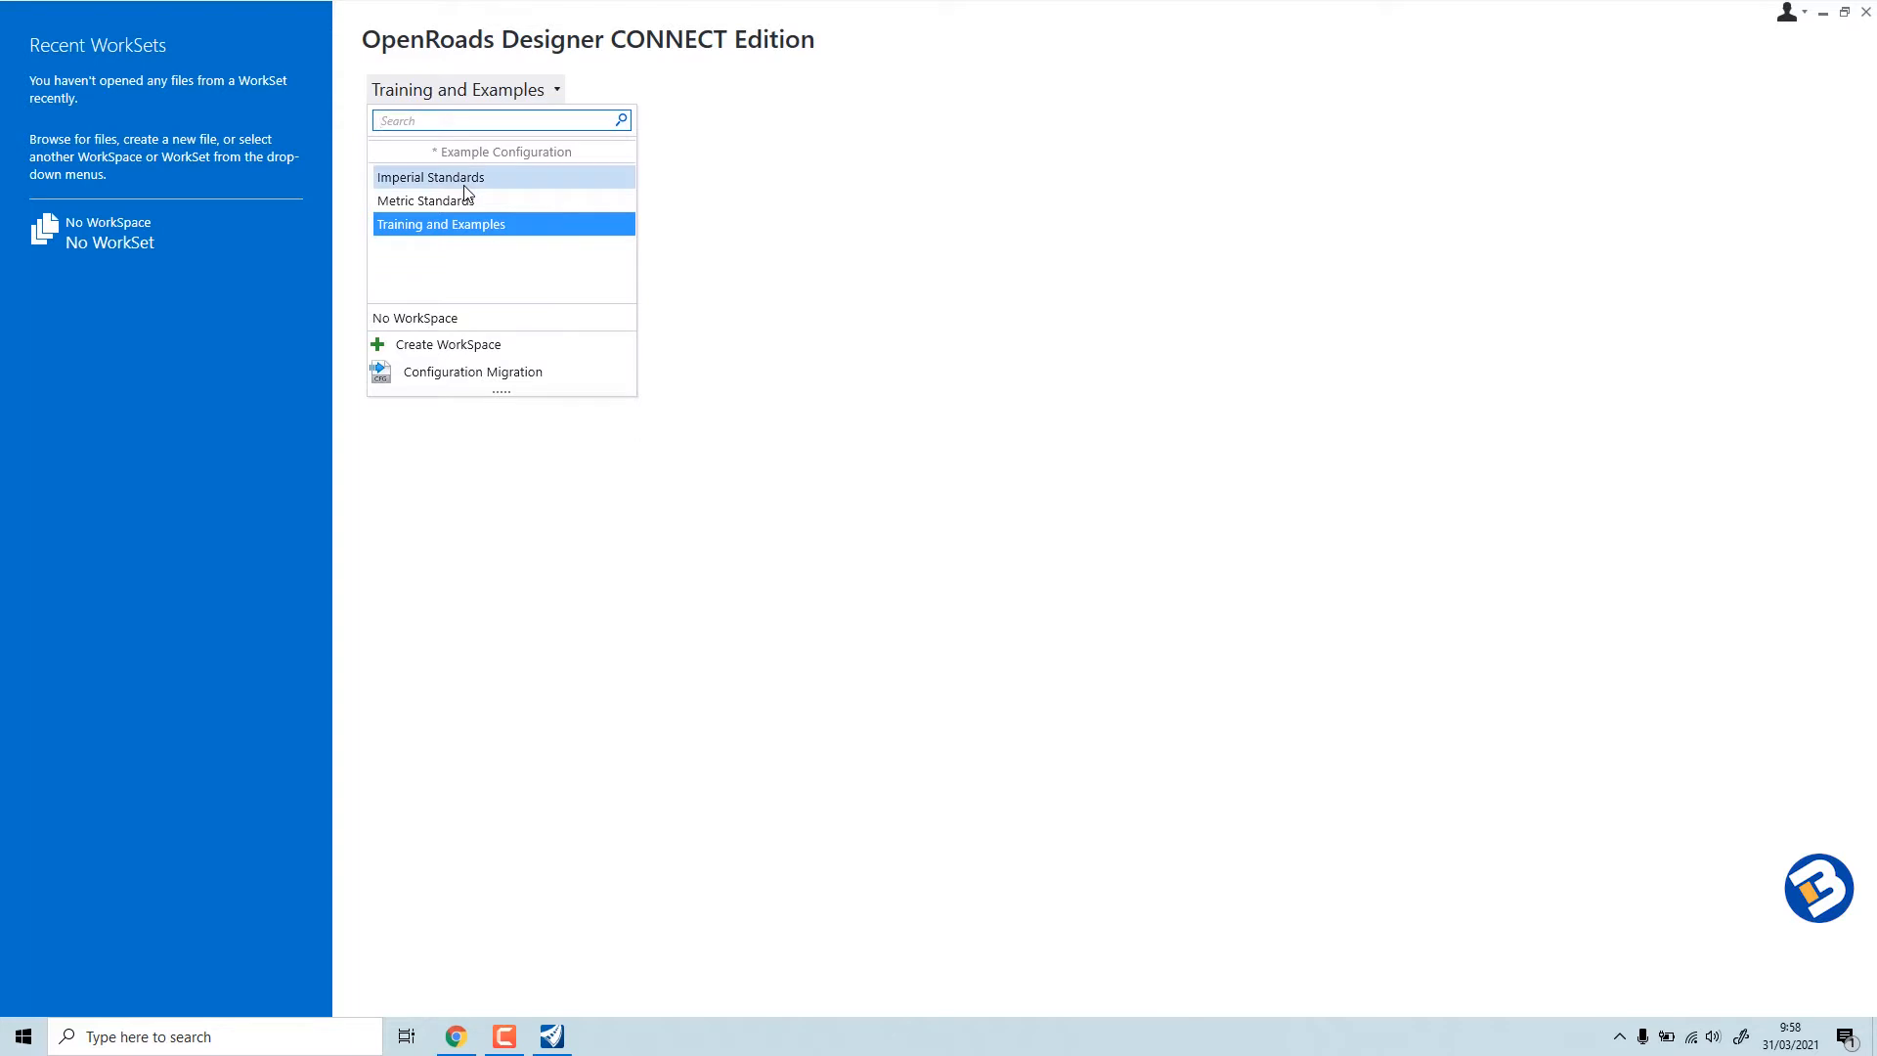
{"action": "left_click", "coordinate": [491, 223]}
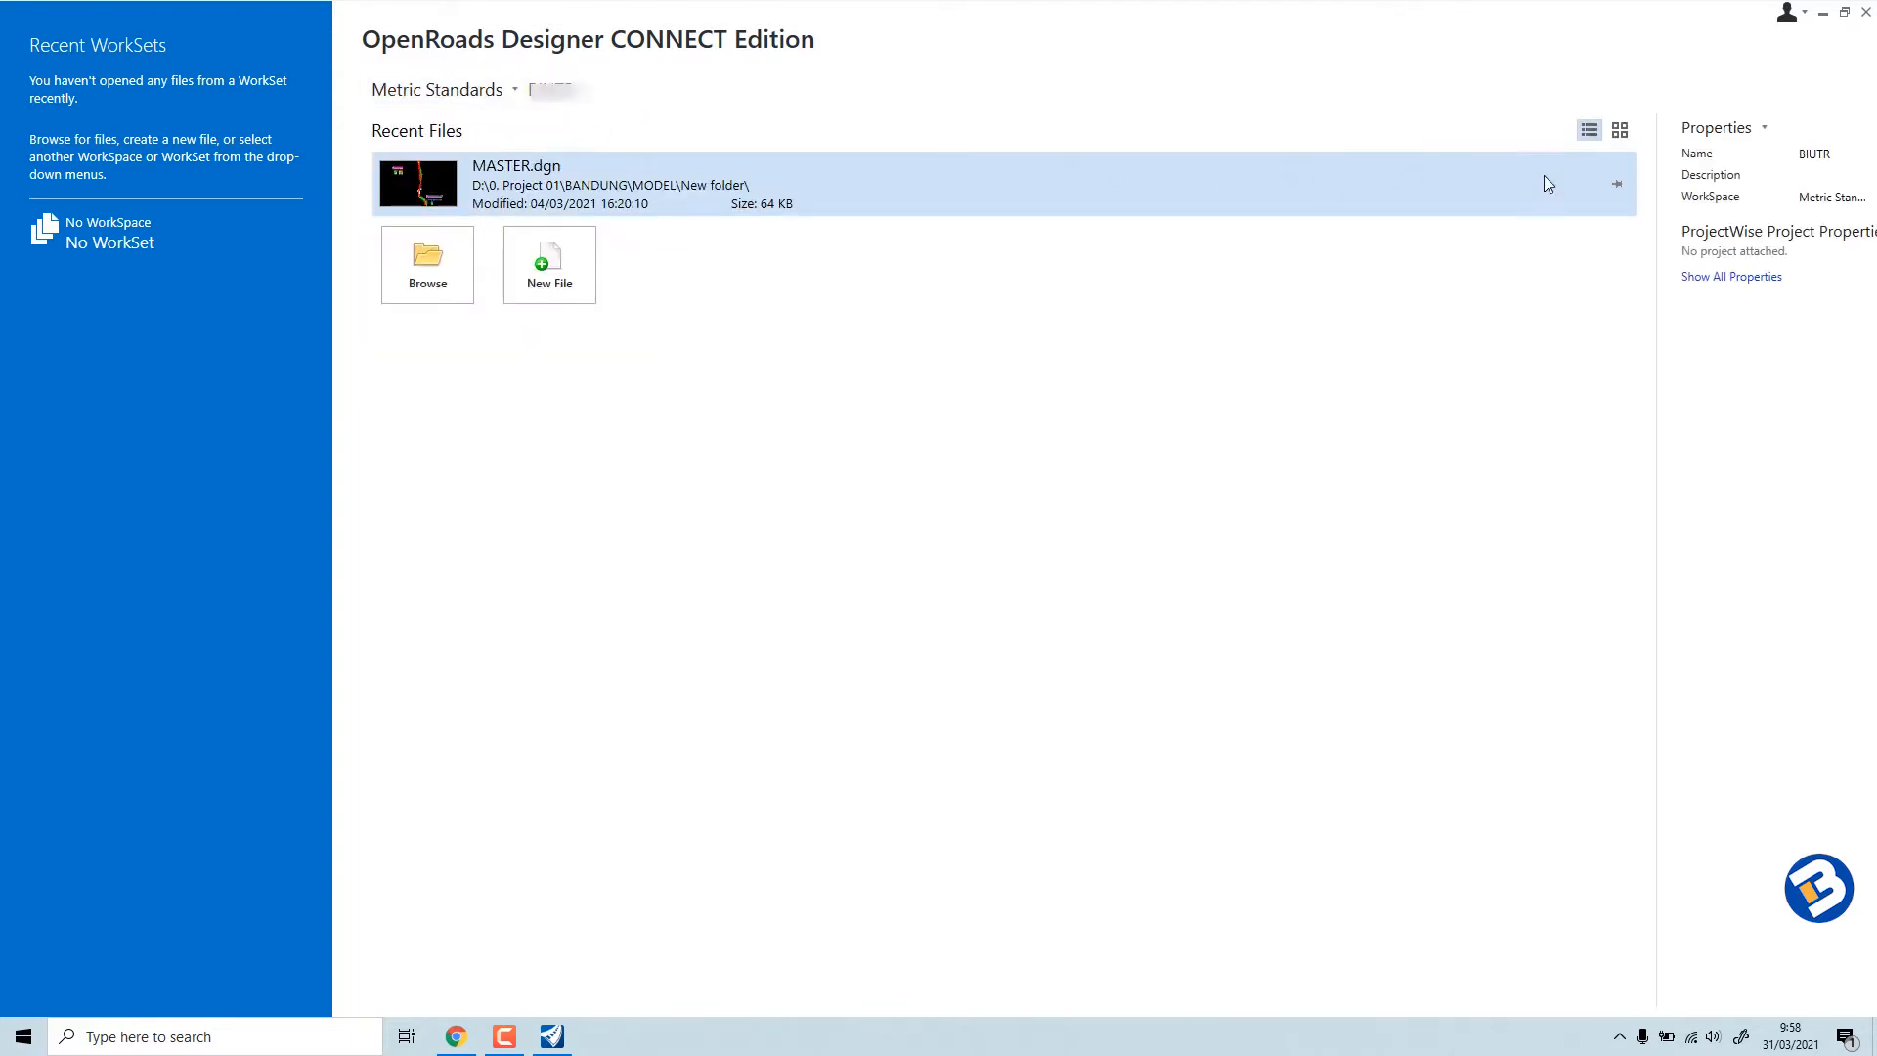
{"action": "right_click", "coordinate": [1612, 187]}
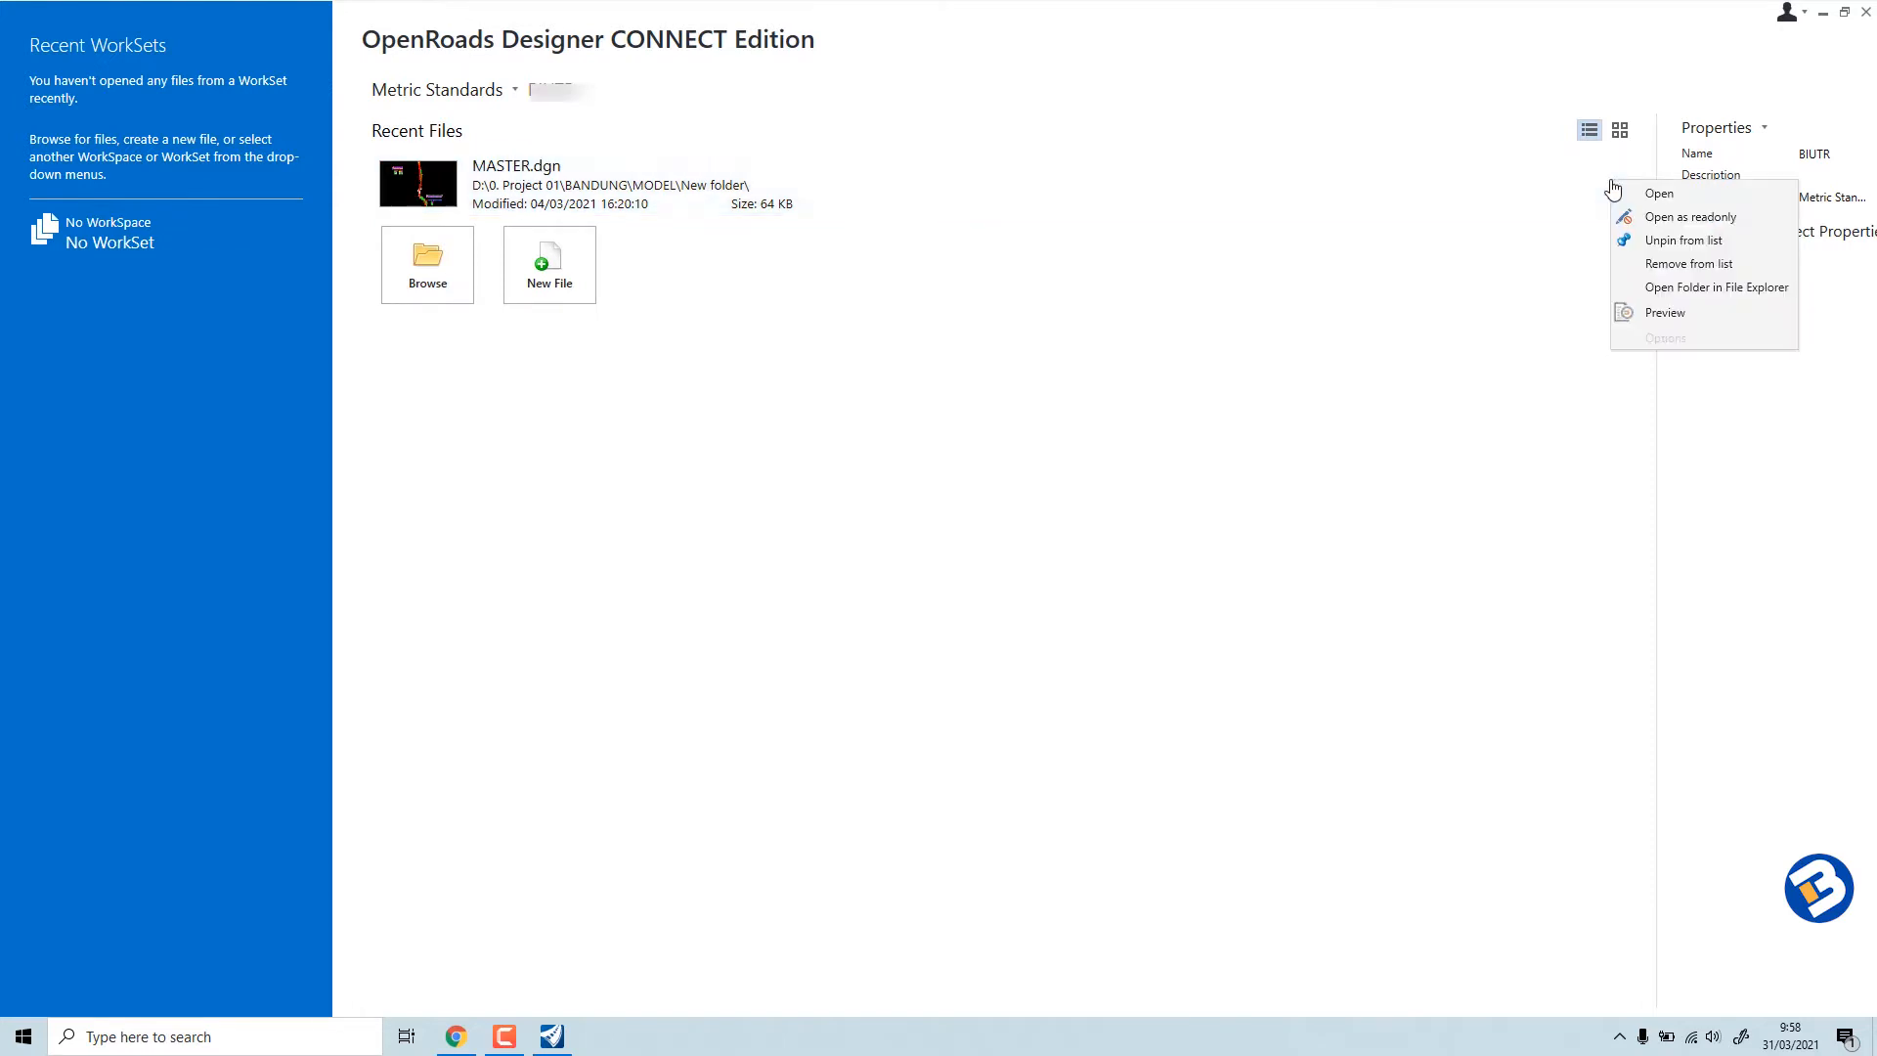
{"action": "left_click", "coordinate": [1637, 264]}
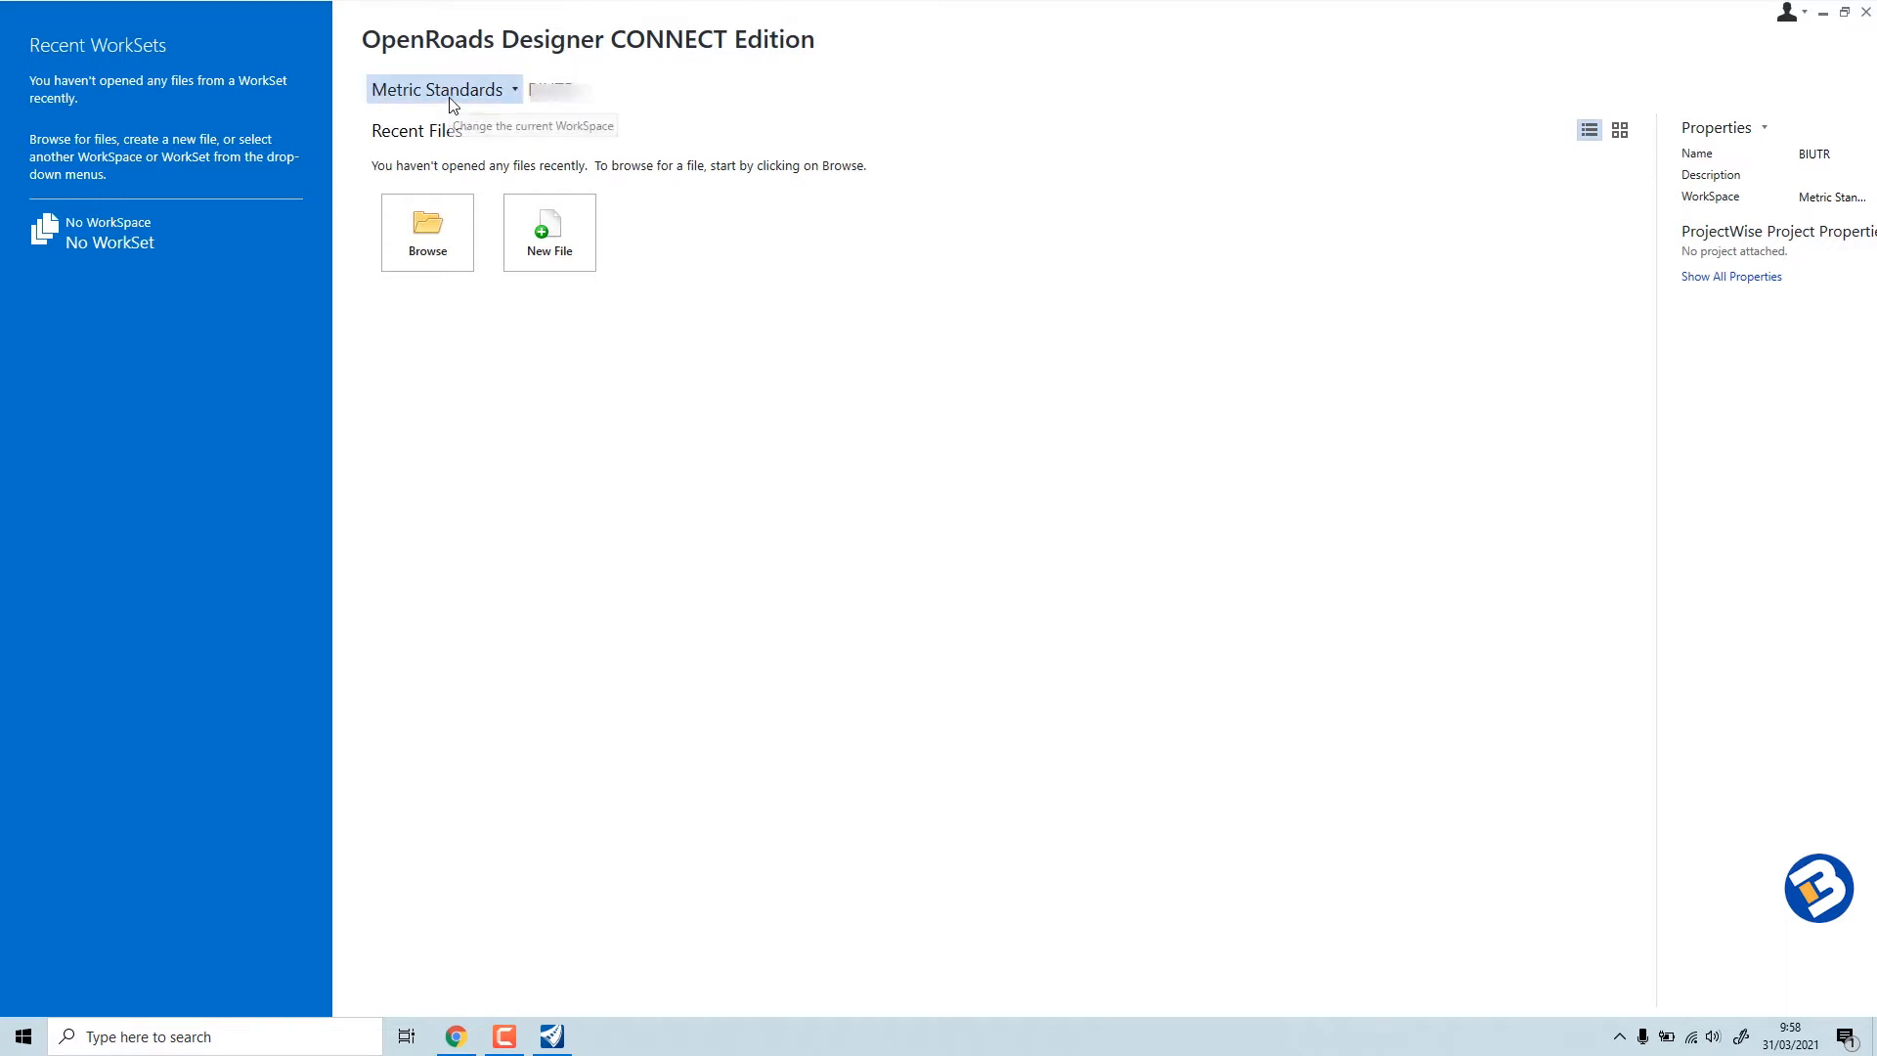
Set the WorkSpace to Training and Examples and the WorkSet to Training-Metric.
{"action": "left_click", "coordinate": [507, 93]}
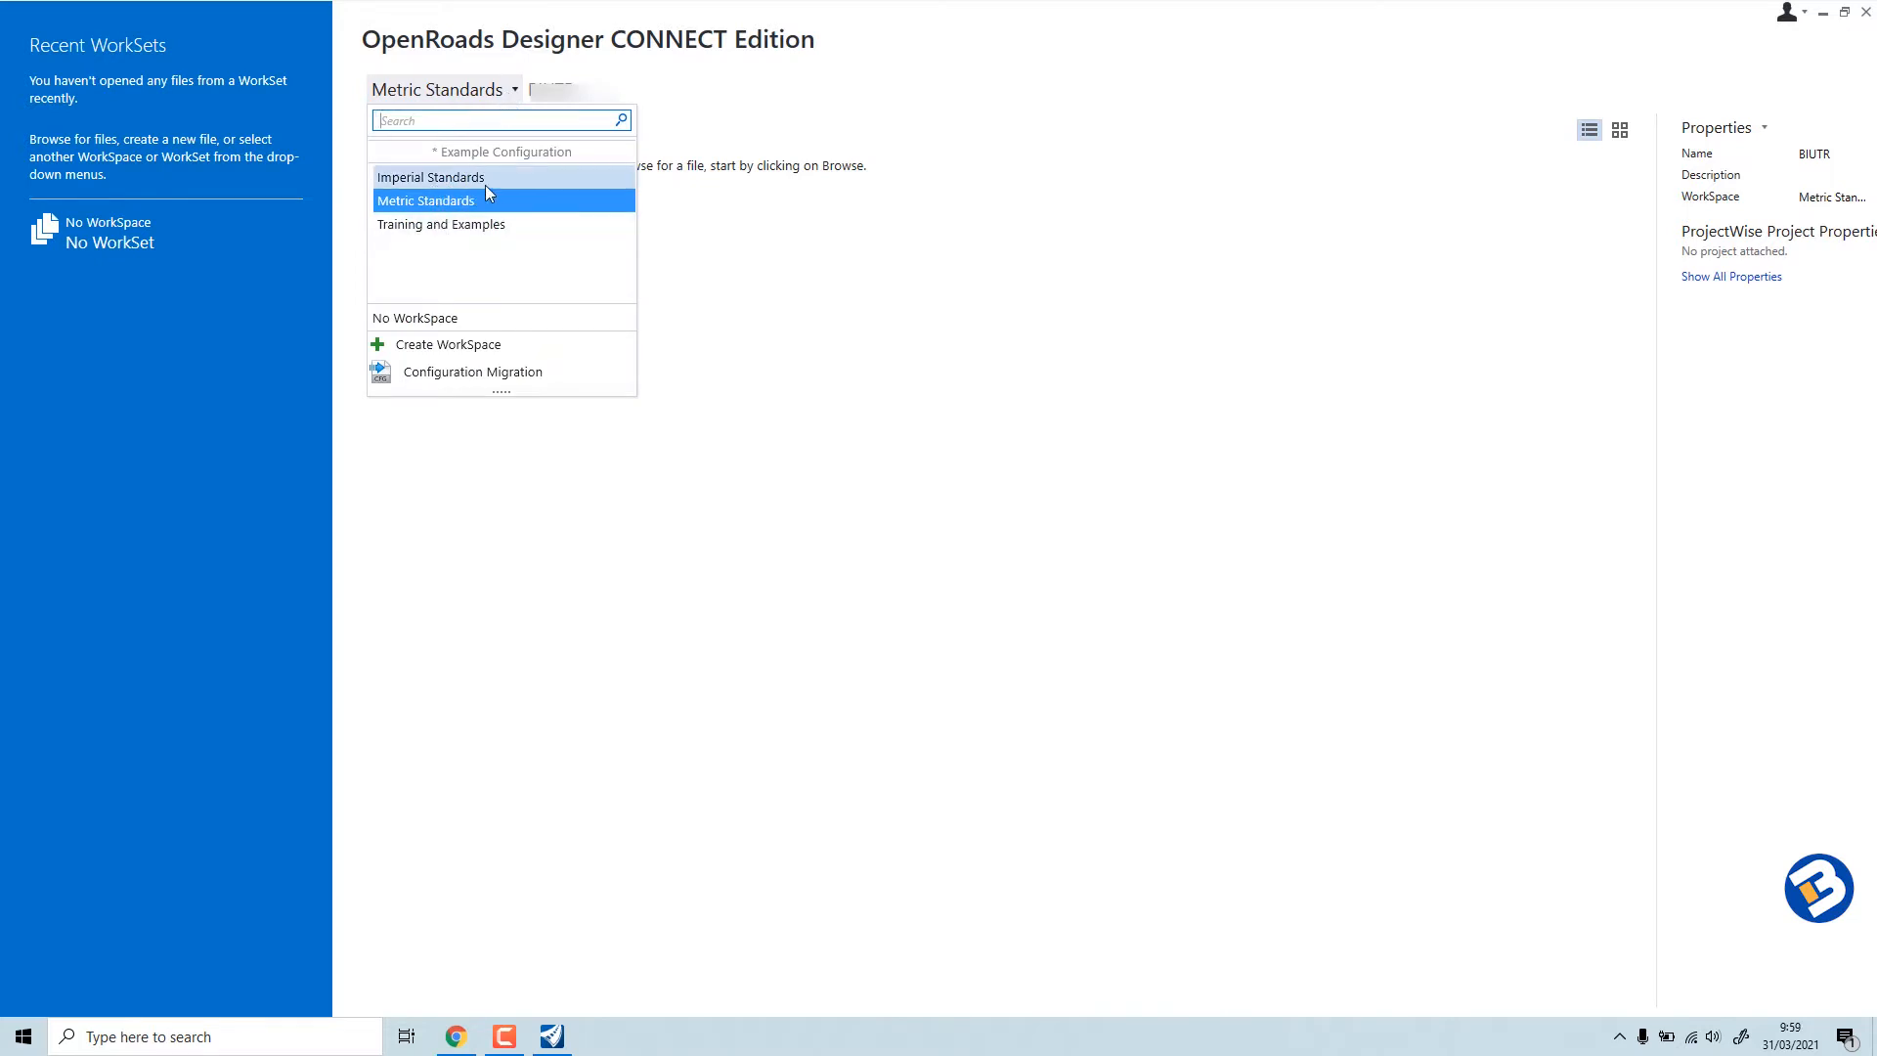
{"action": "left_click", "coordinate": [441, 224]}
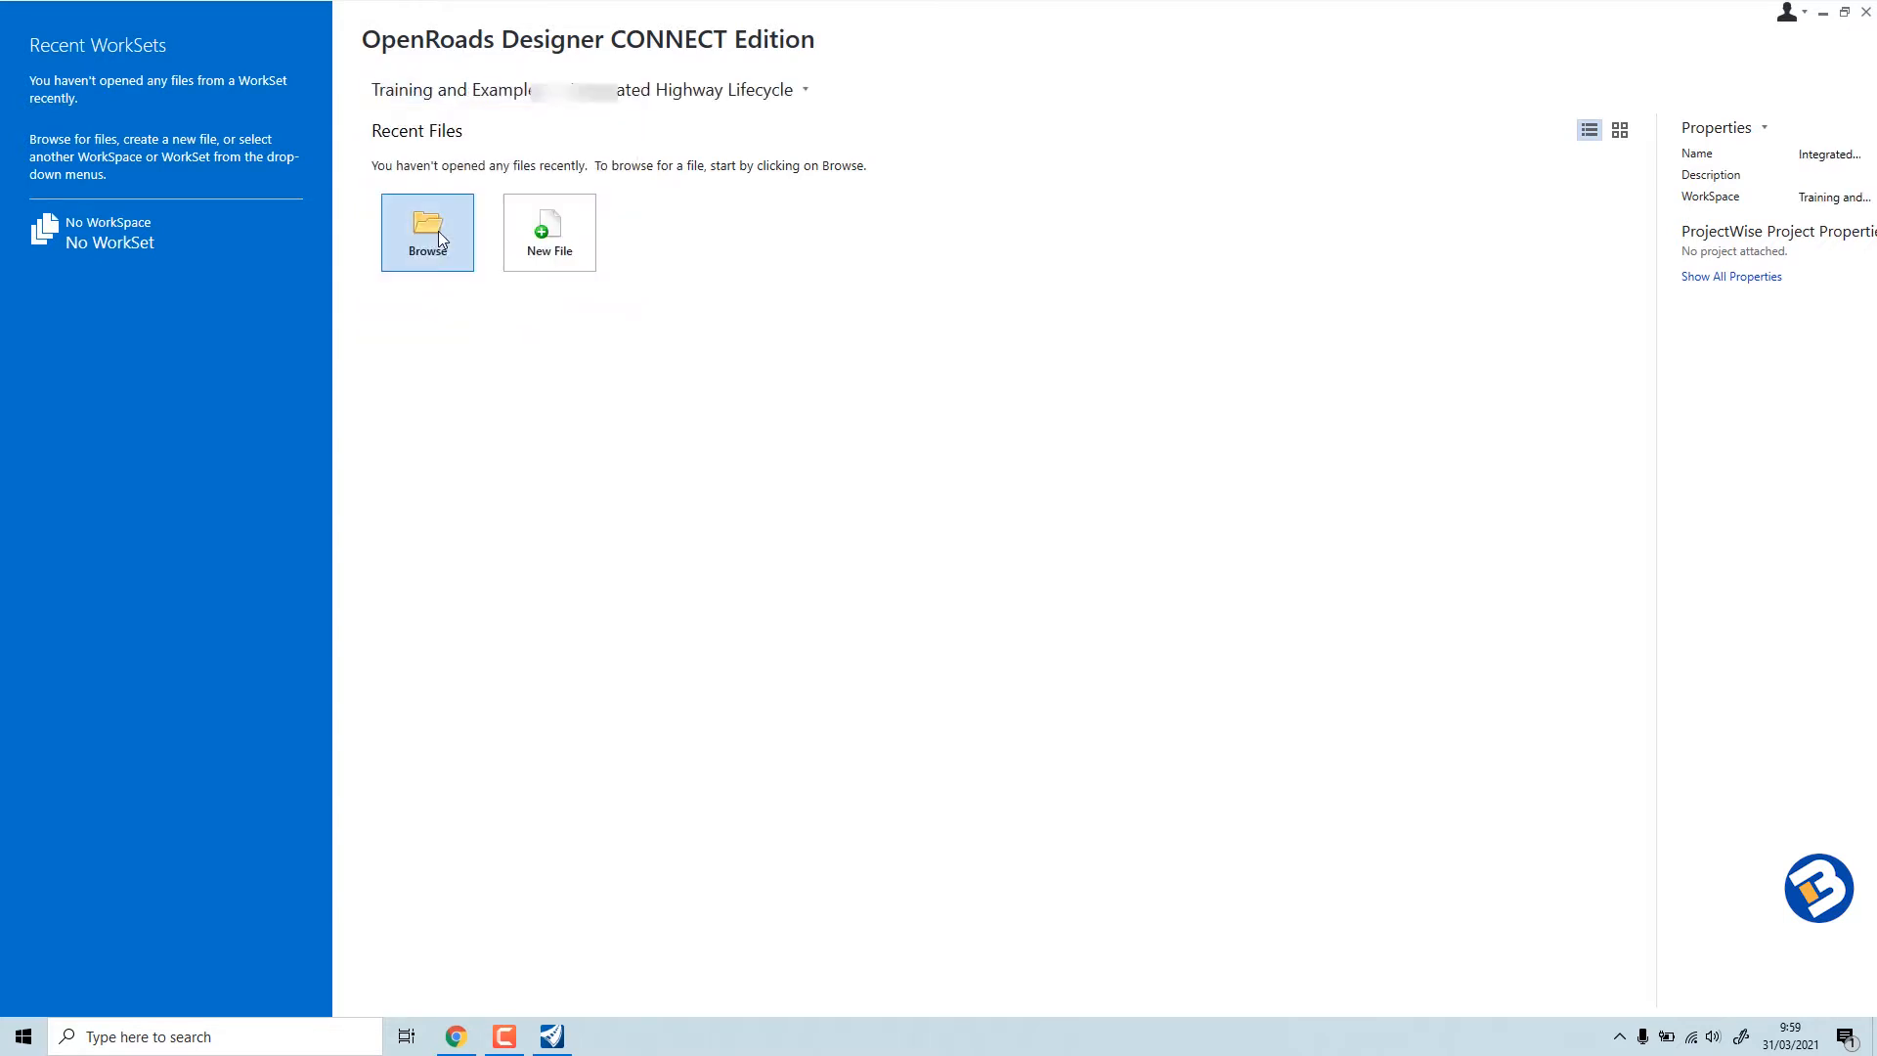
{"action": "left_click", "coordinate": [805, 98]}
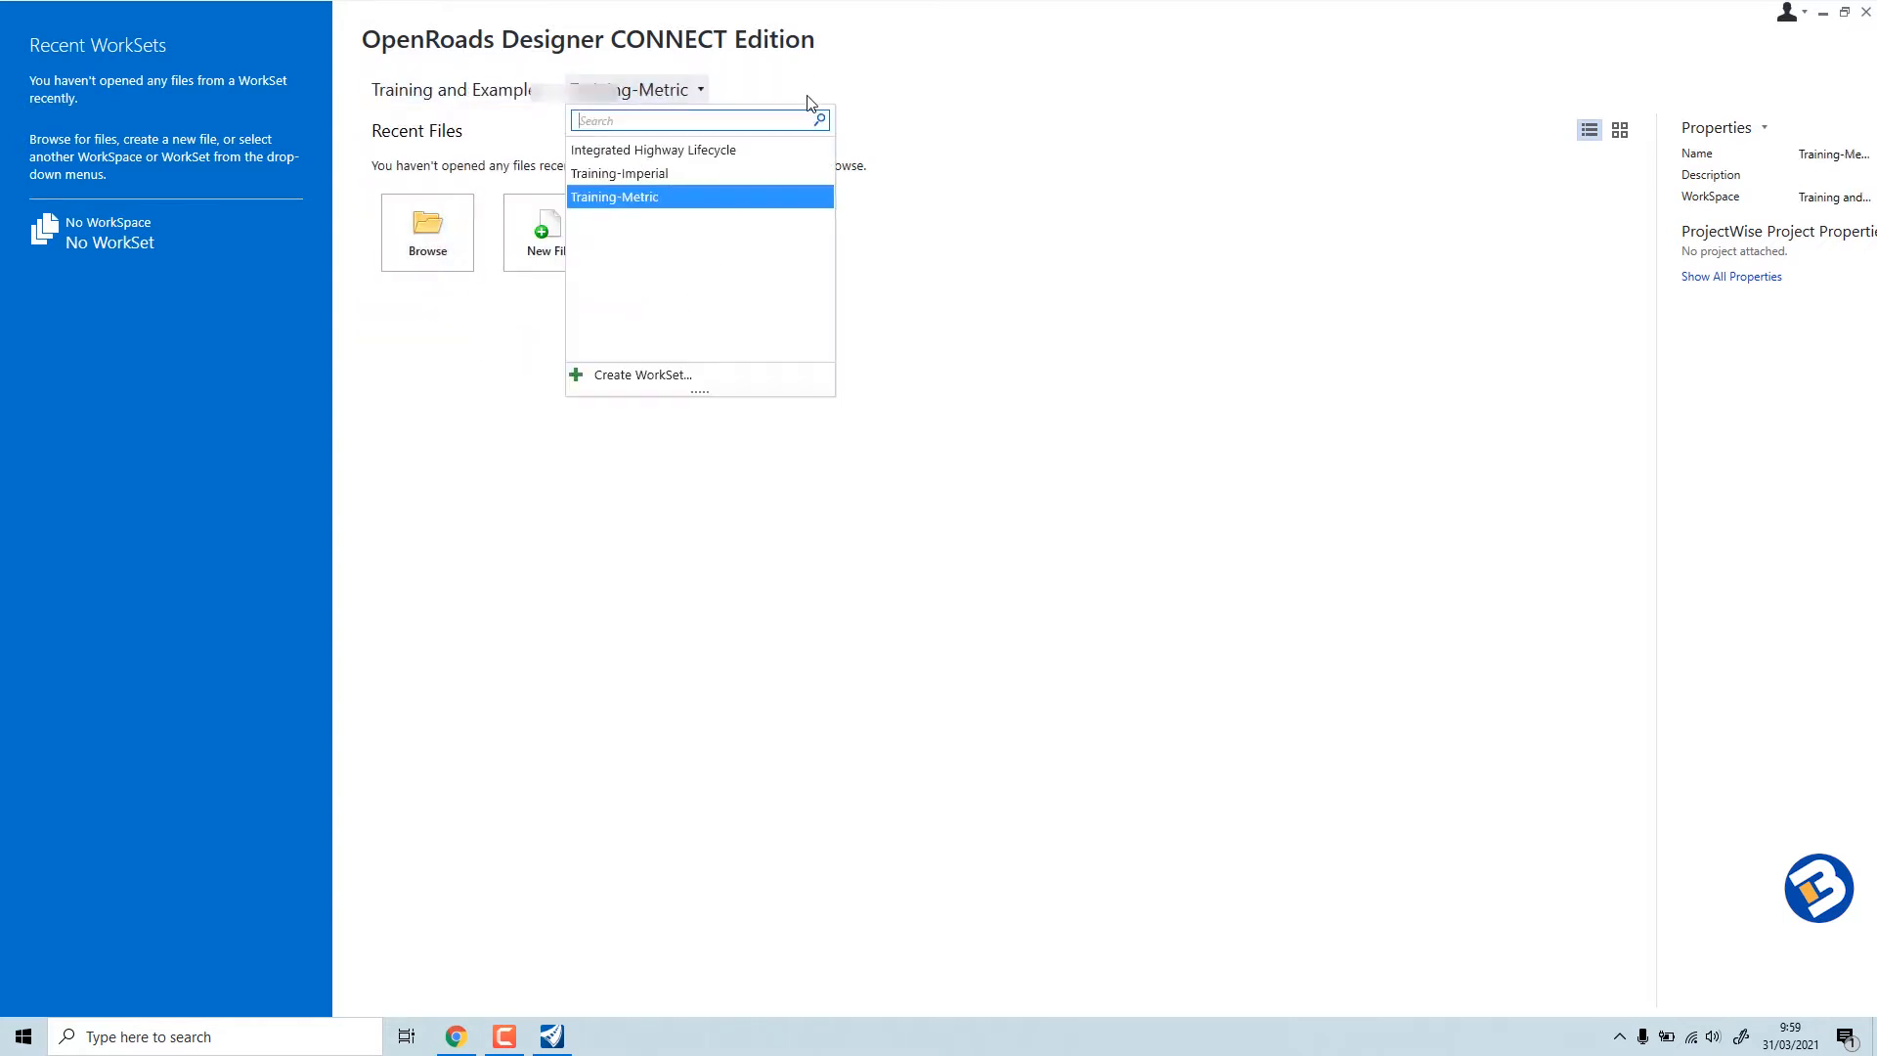
{"action": "left_click", "coordinate": [632, 199]}
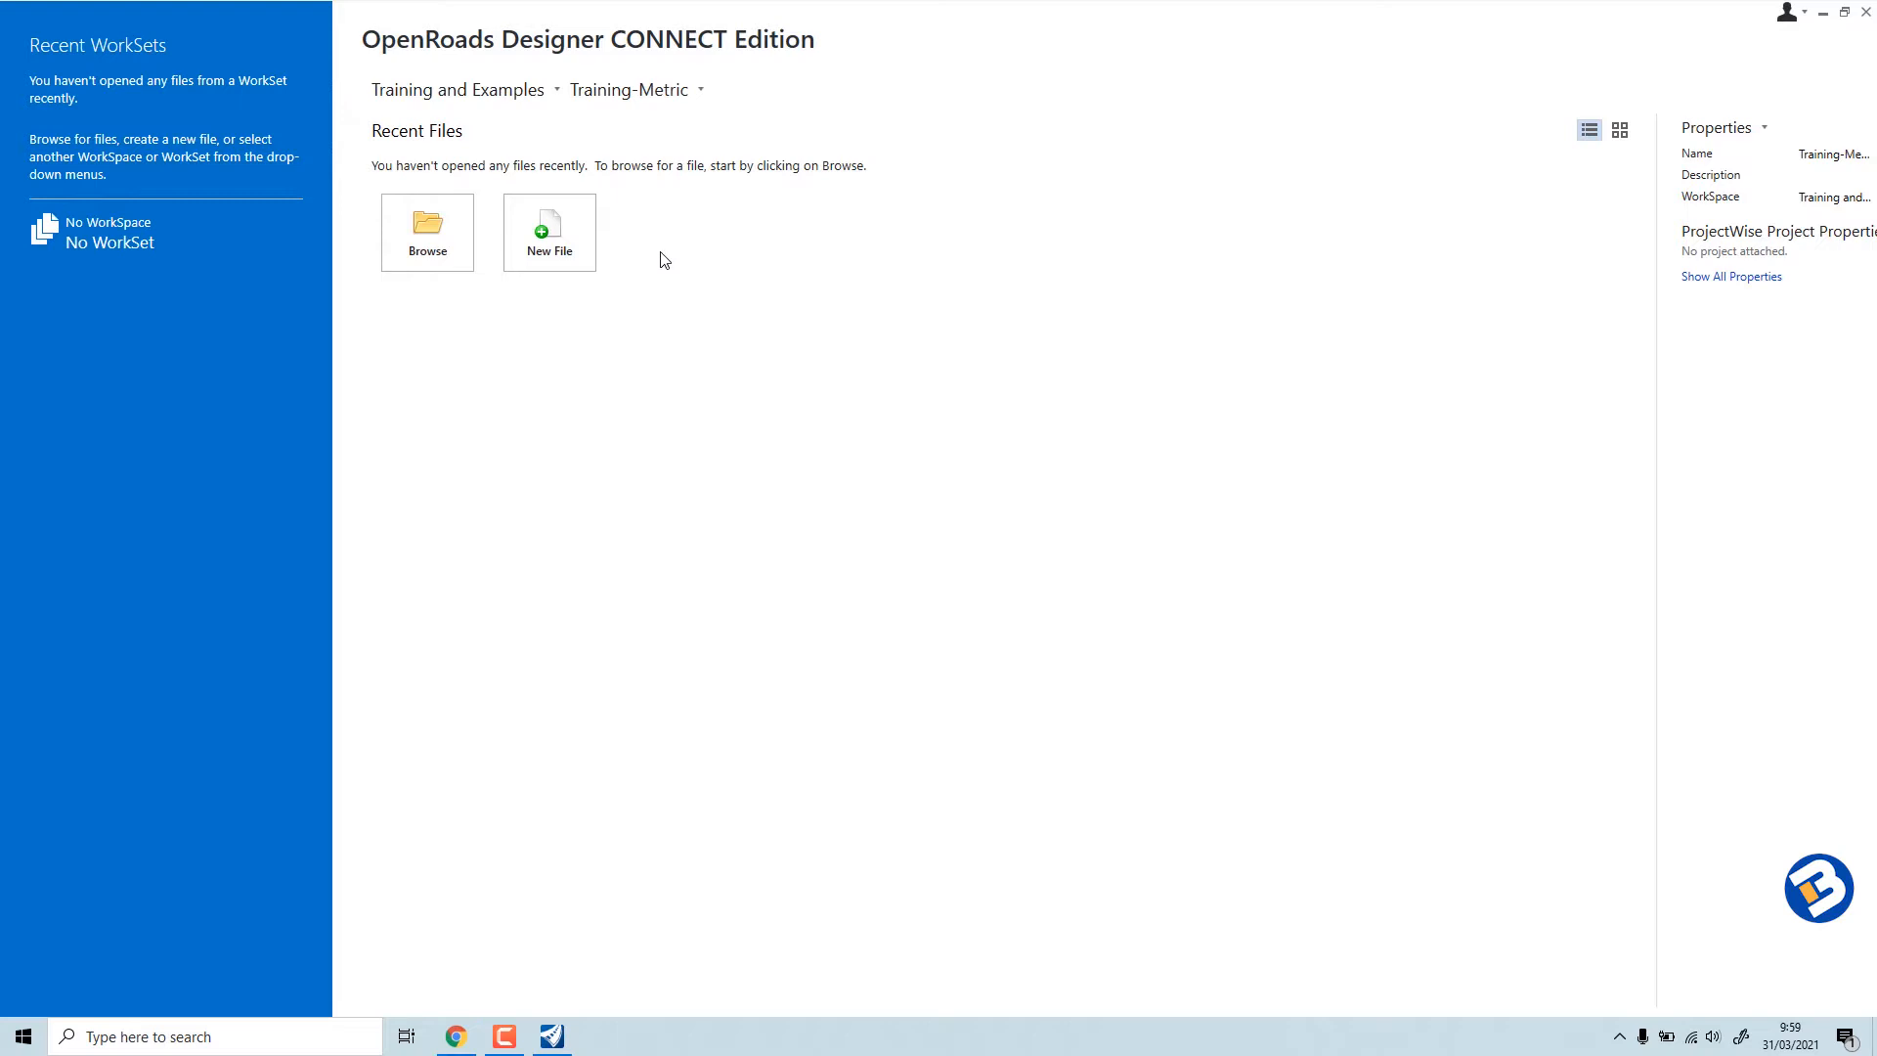
Create a new DGN file named Latihan 1 in the dgn folder, using Seed3D - Metric Training as the seed file.
{"action": "left_click", "coordinate": [587, 265]}
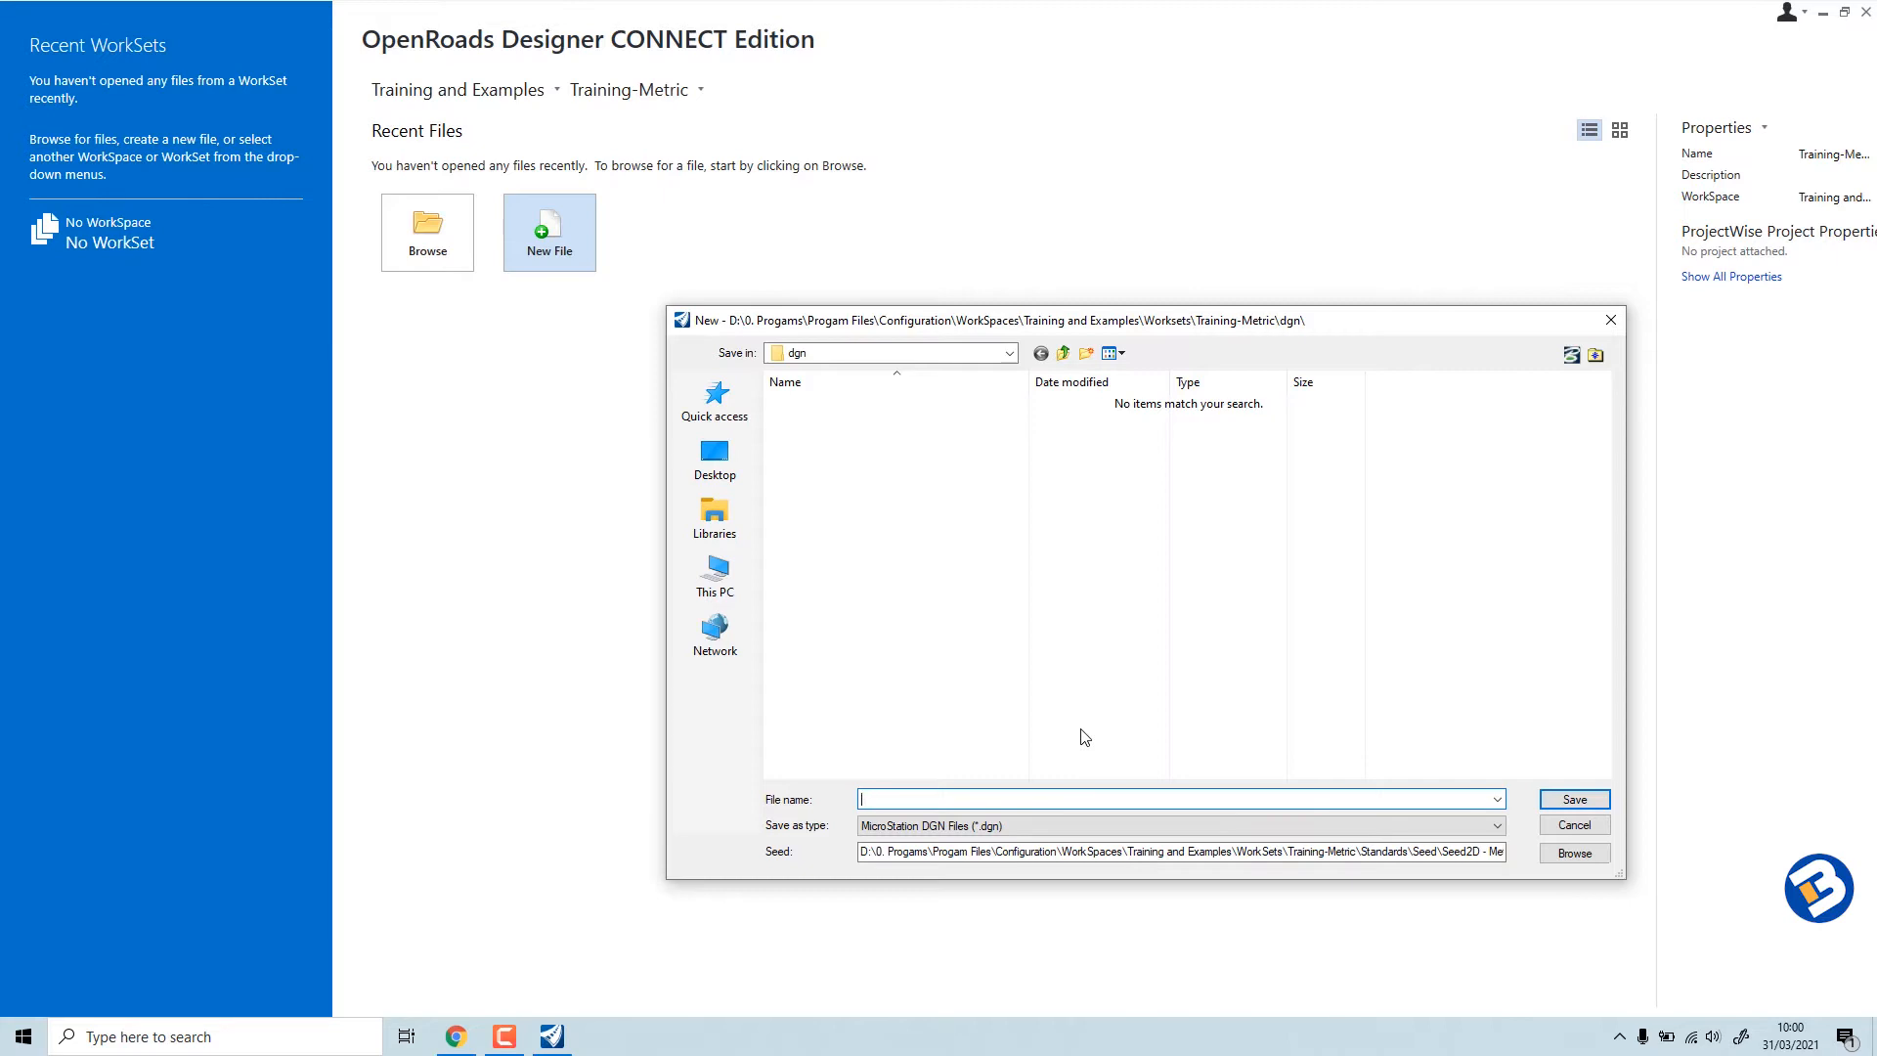
{"action": "type", "text": "Latihan 1"}
{"action": "left_click", "coordinate": [1561, 863]}
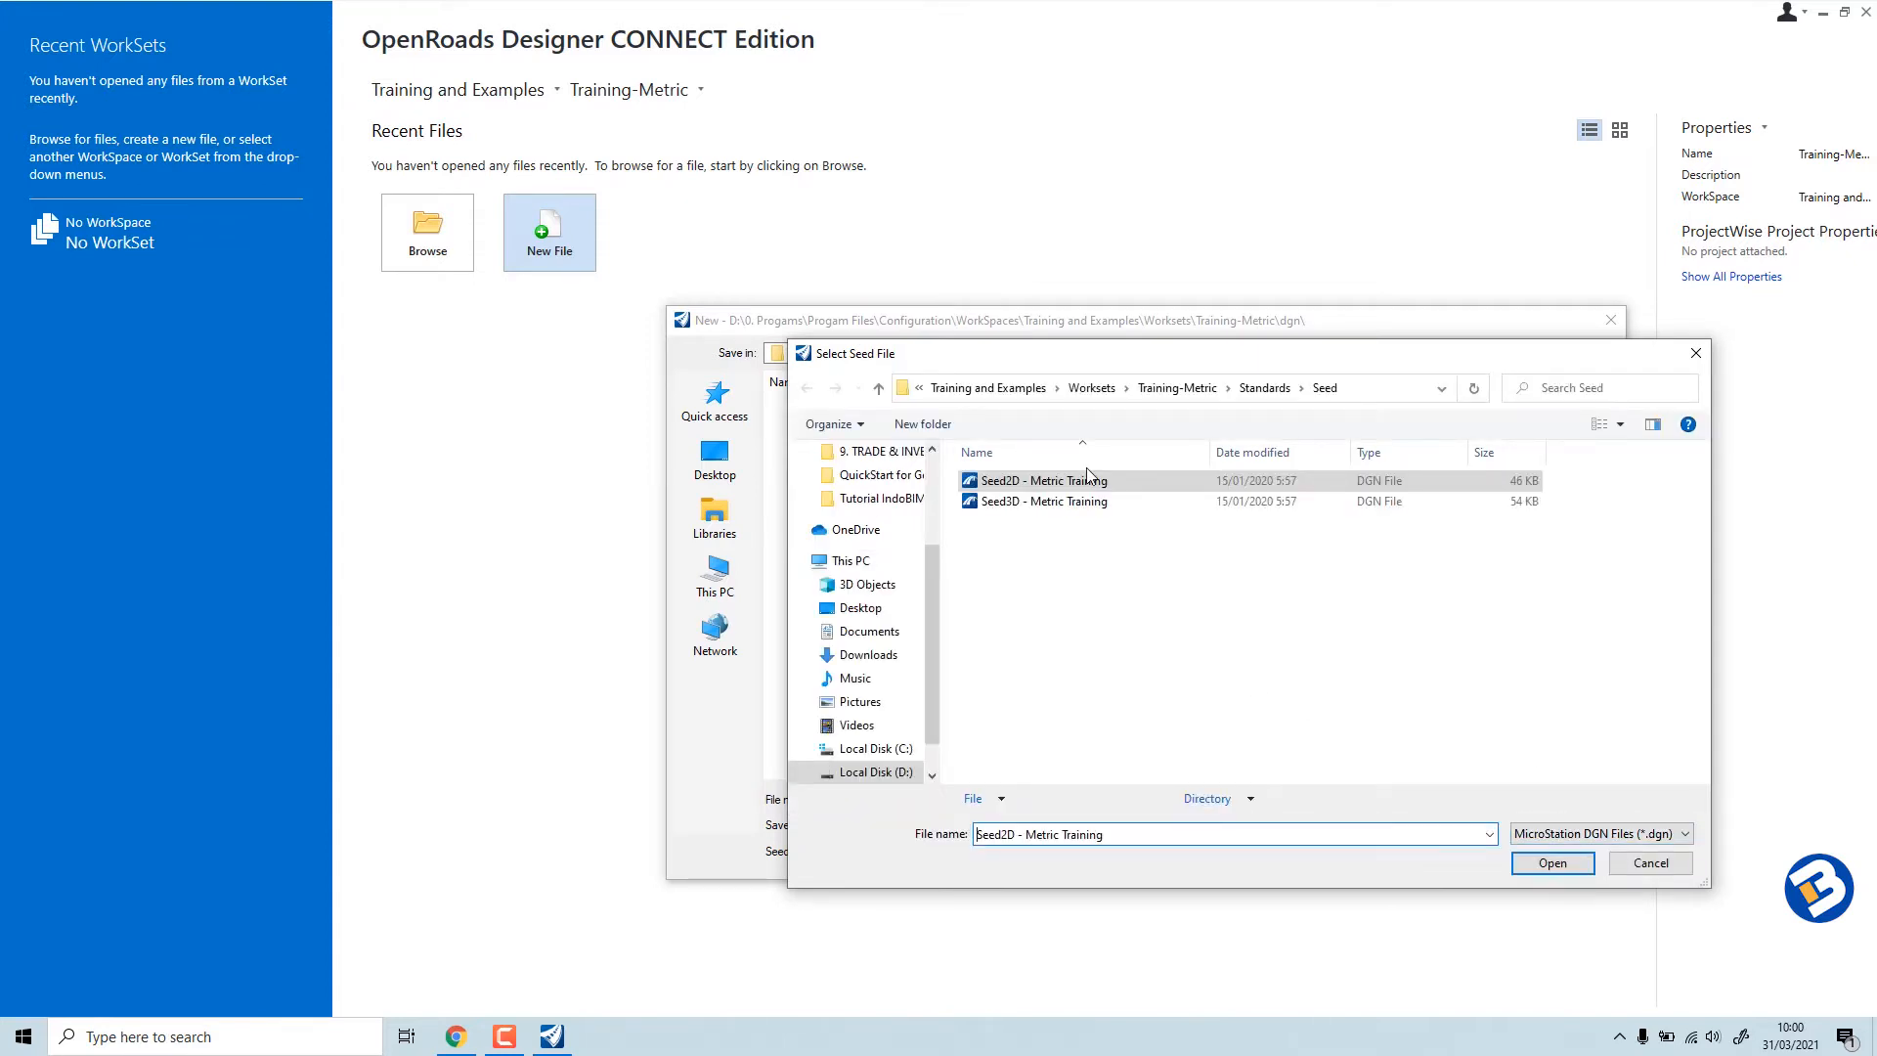
{"action": "left_click", "coordinate": [1046, 503]}
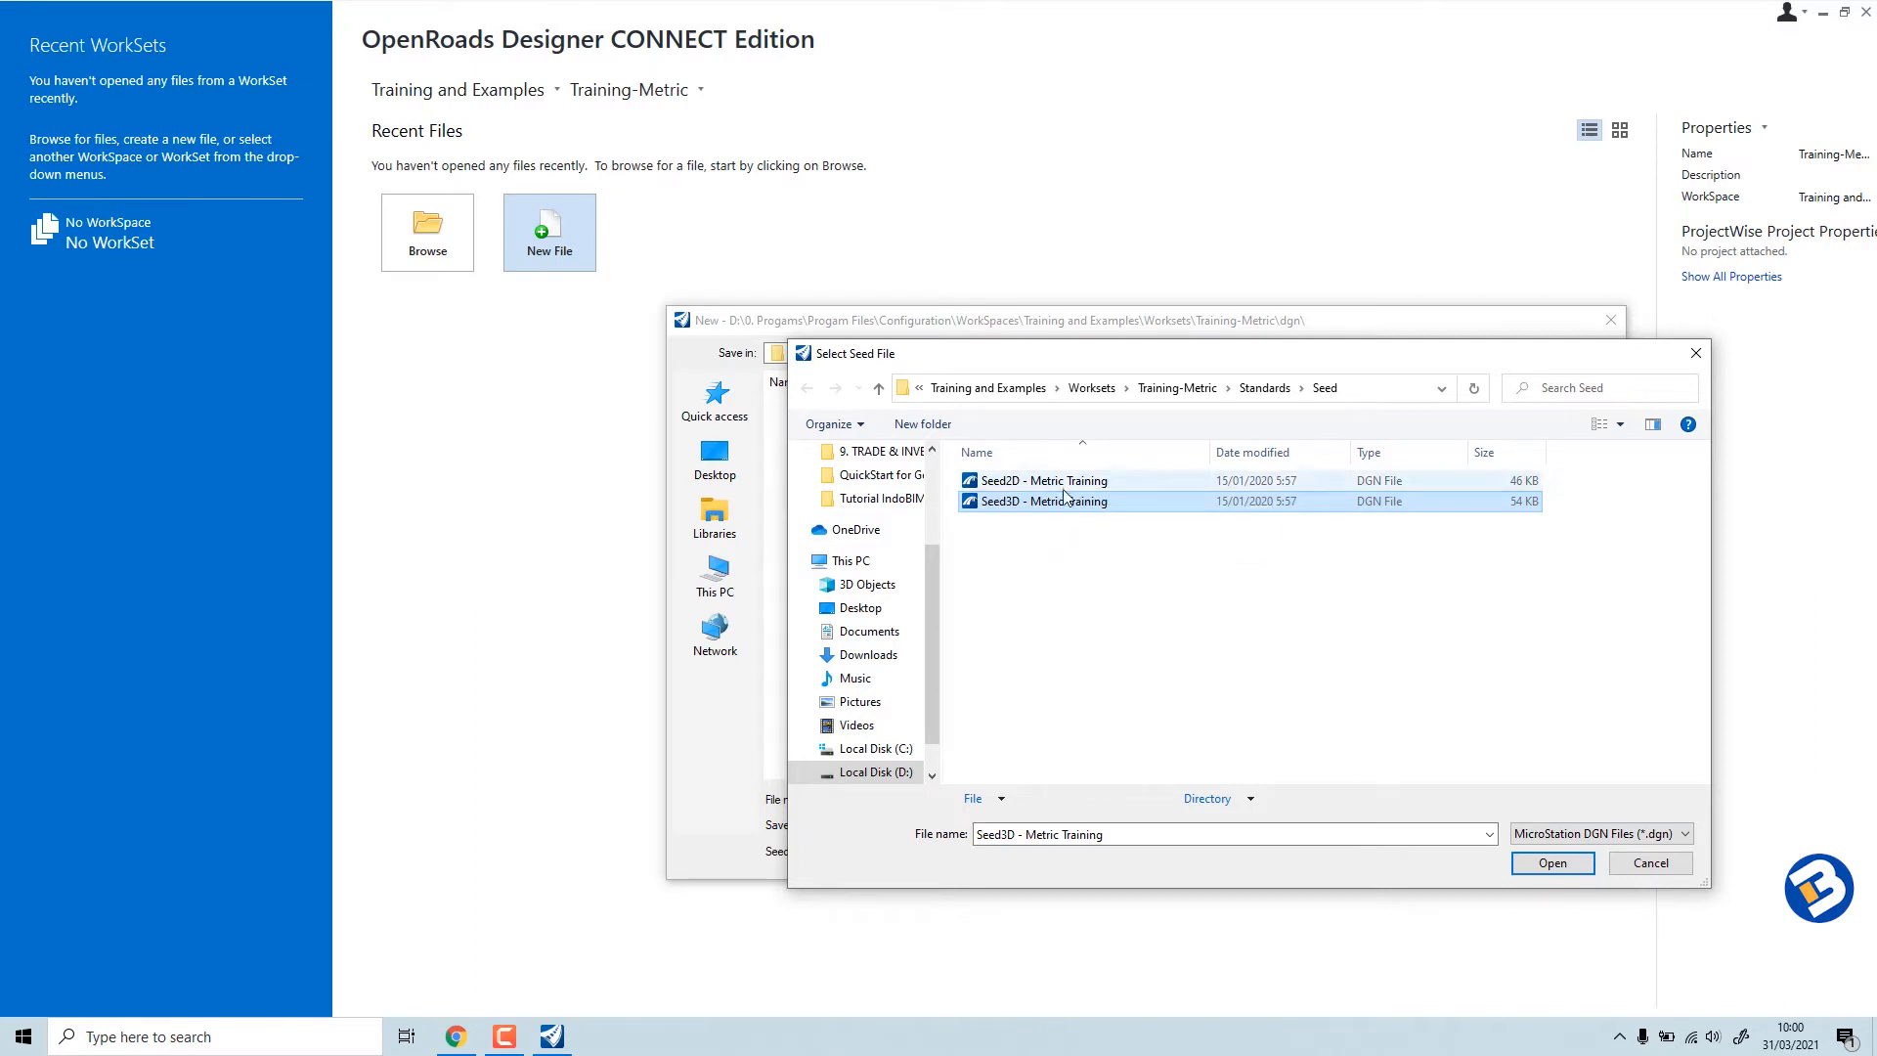
{"action": "left_click", "coordinate": [1036, 480]}
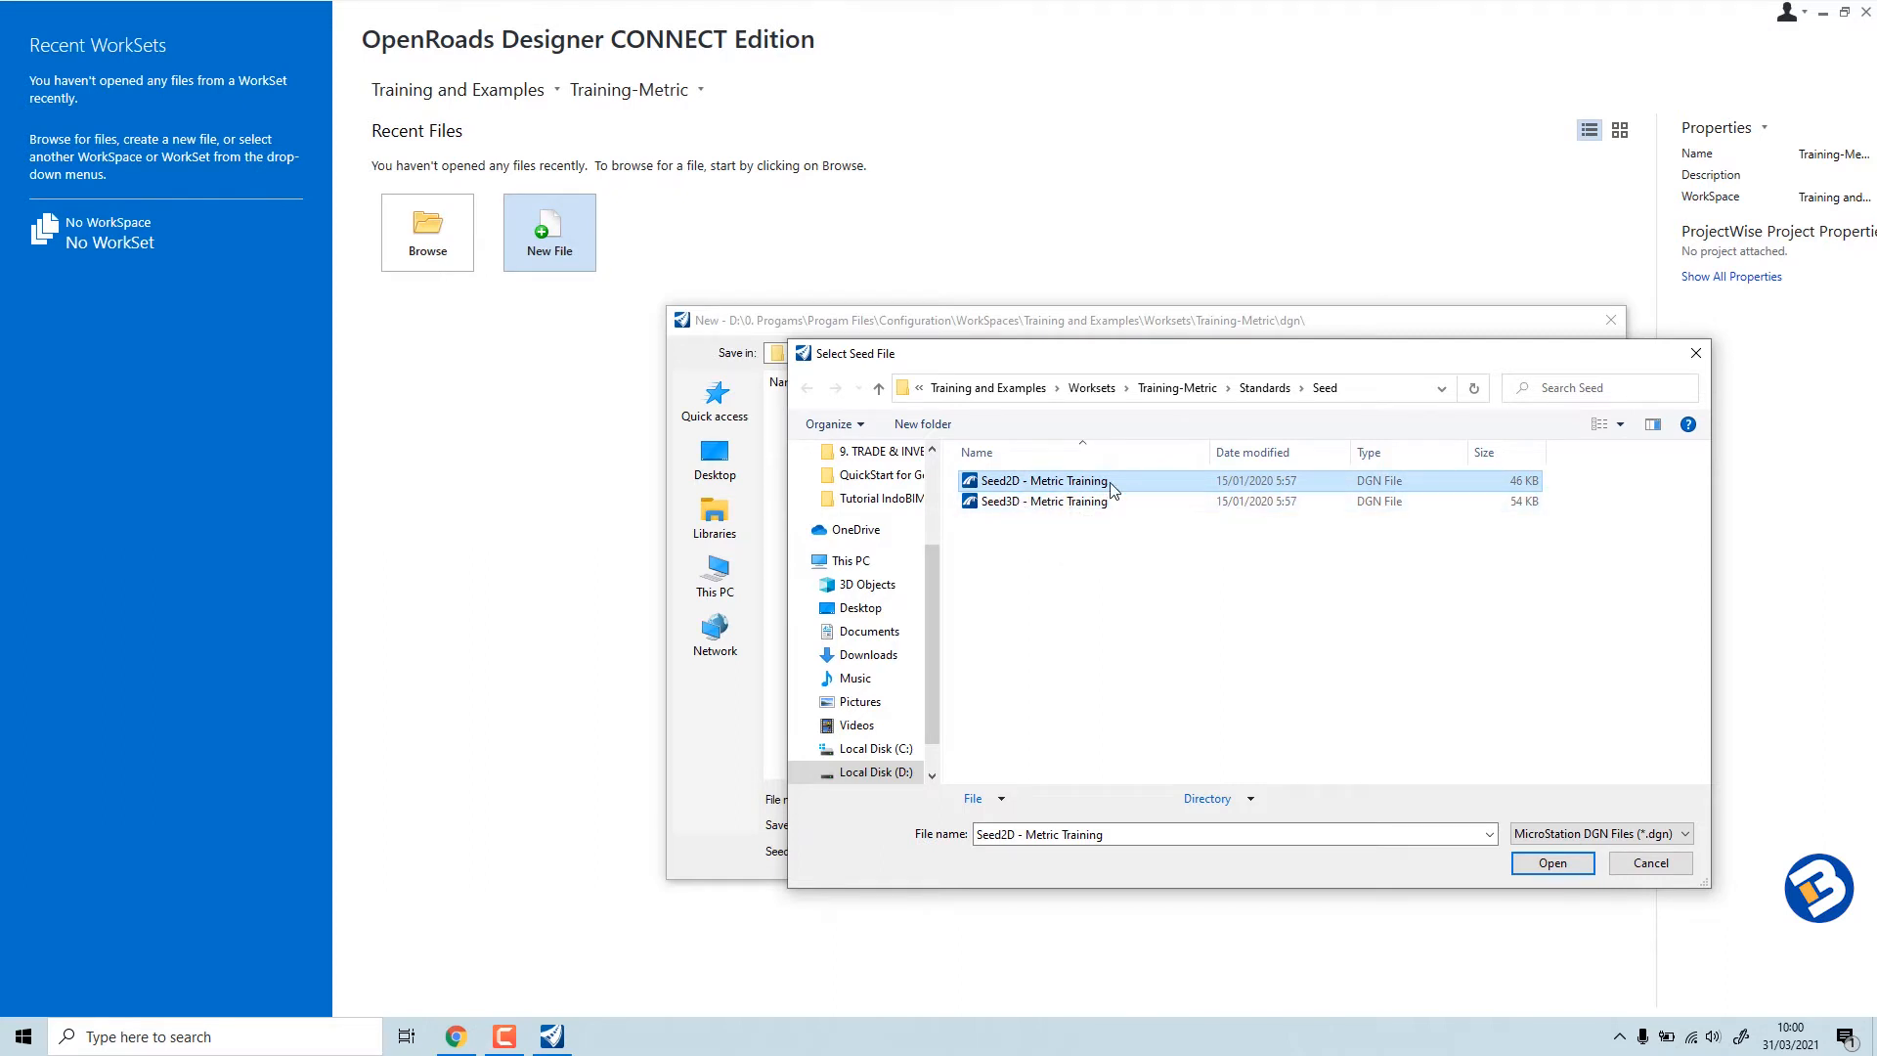
{"action": "left_click", "coordinate": [1075, 507]}
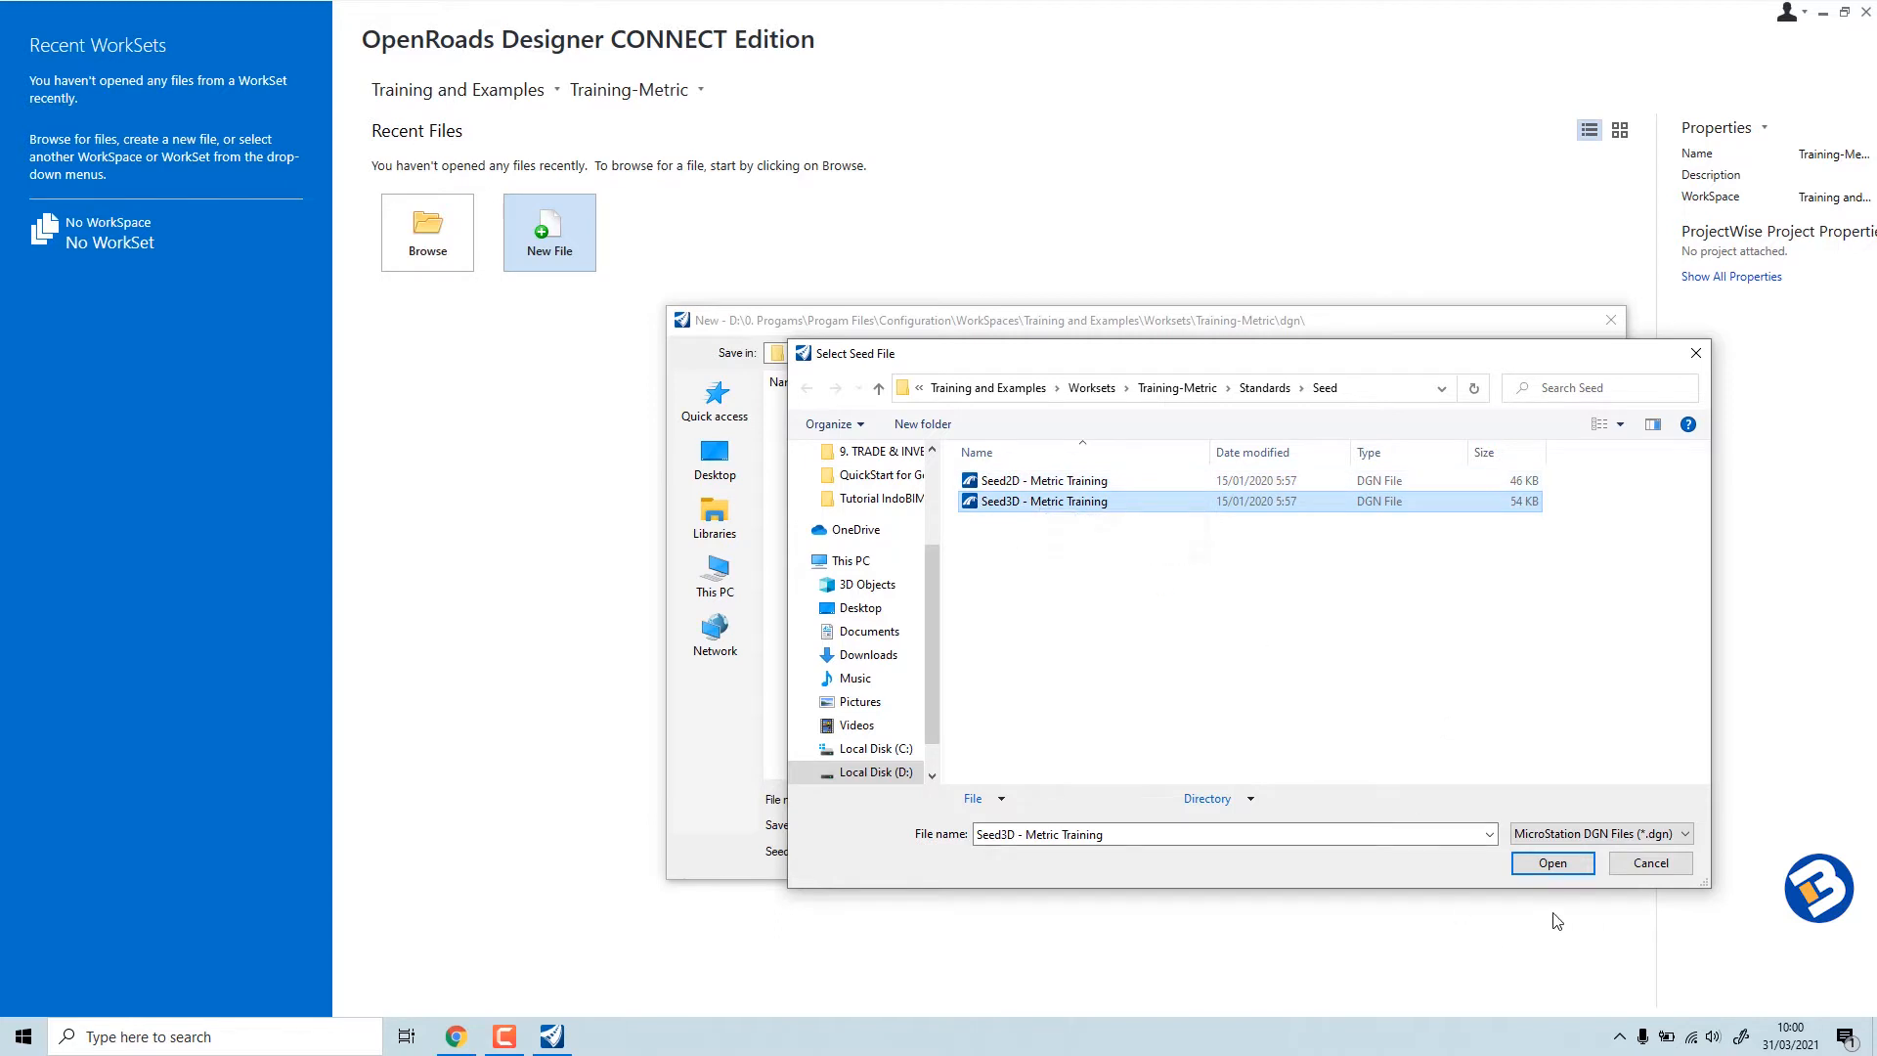
{"action": "left_click", "coordinate": [1553, 862]}
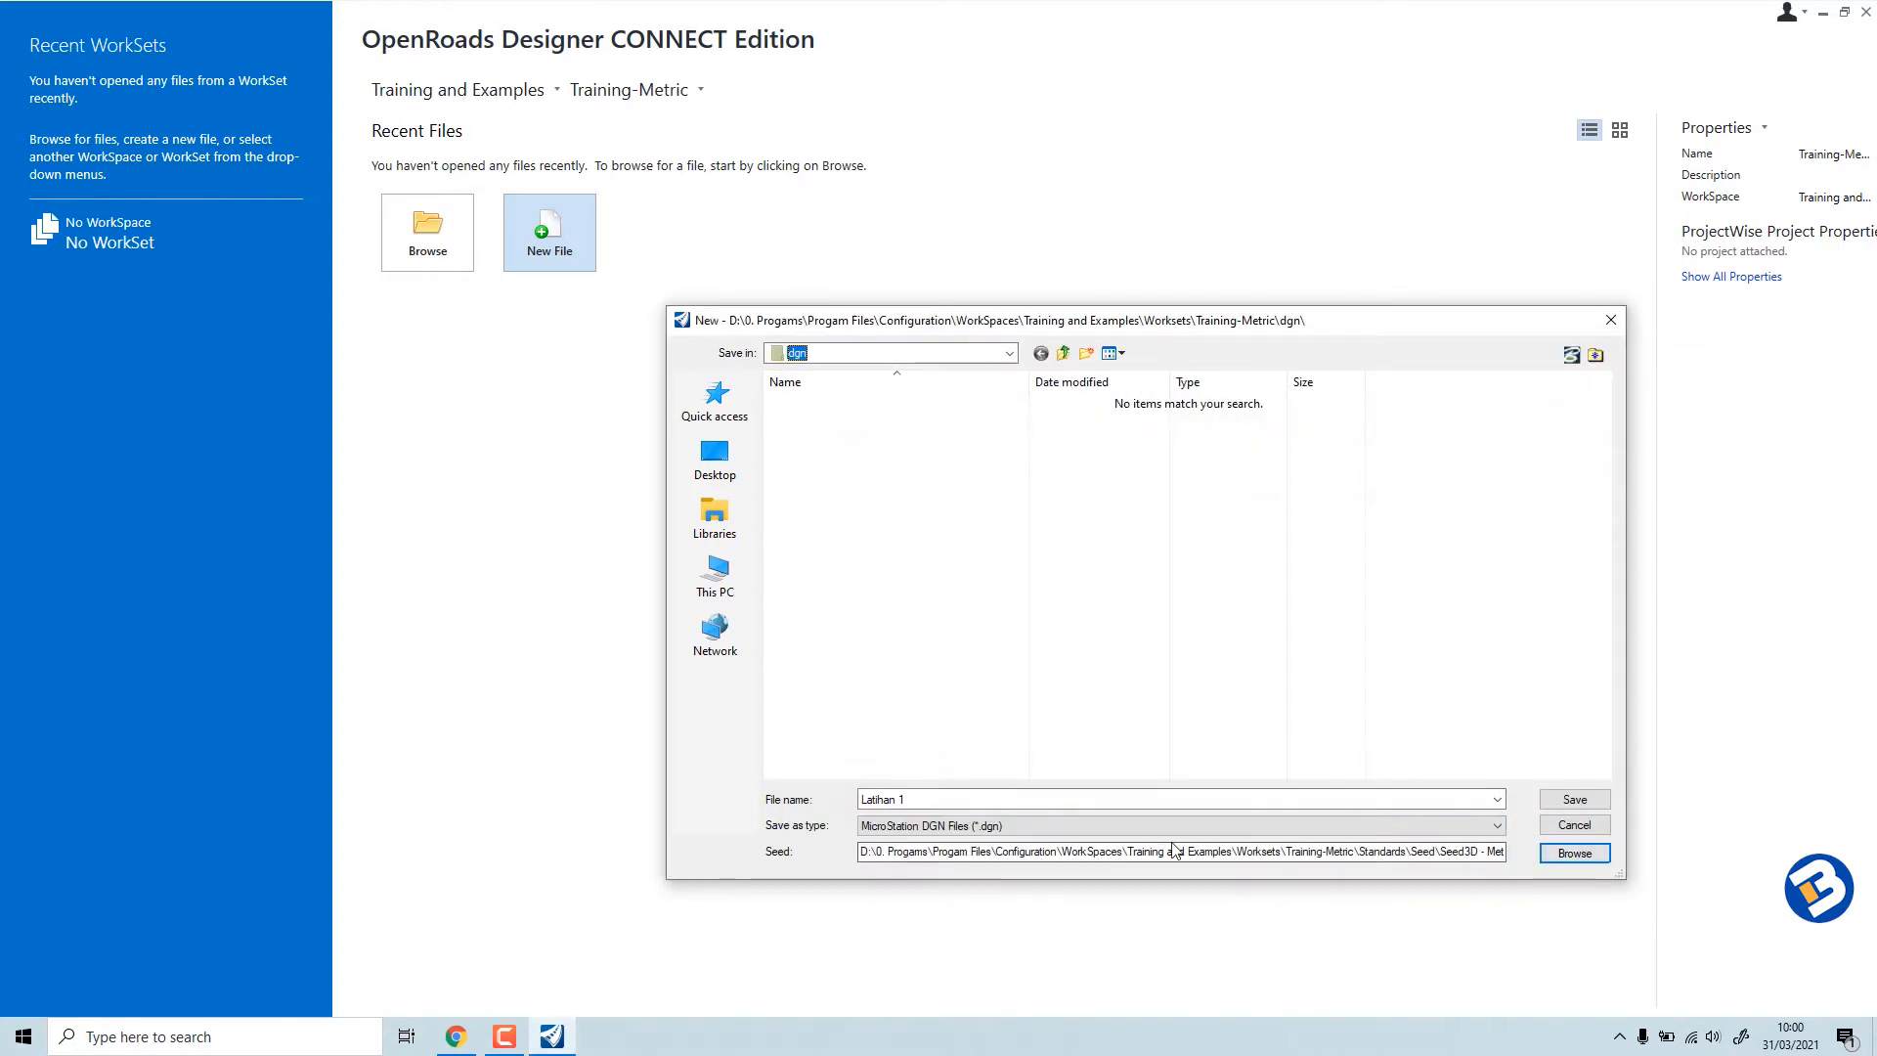
{"action": "left_click", "coordinate": [1551, 807]}
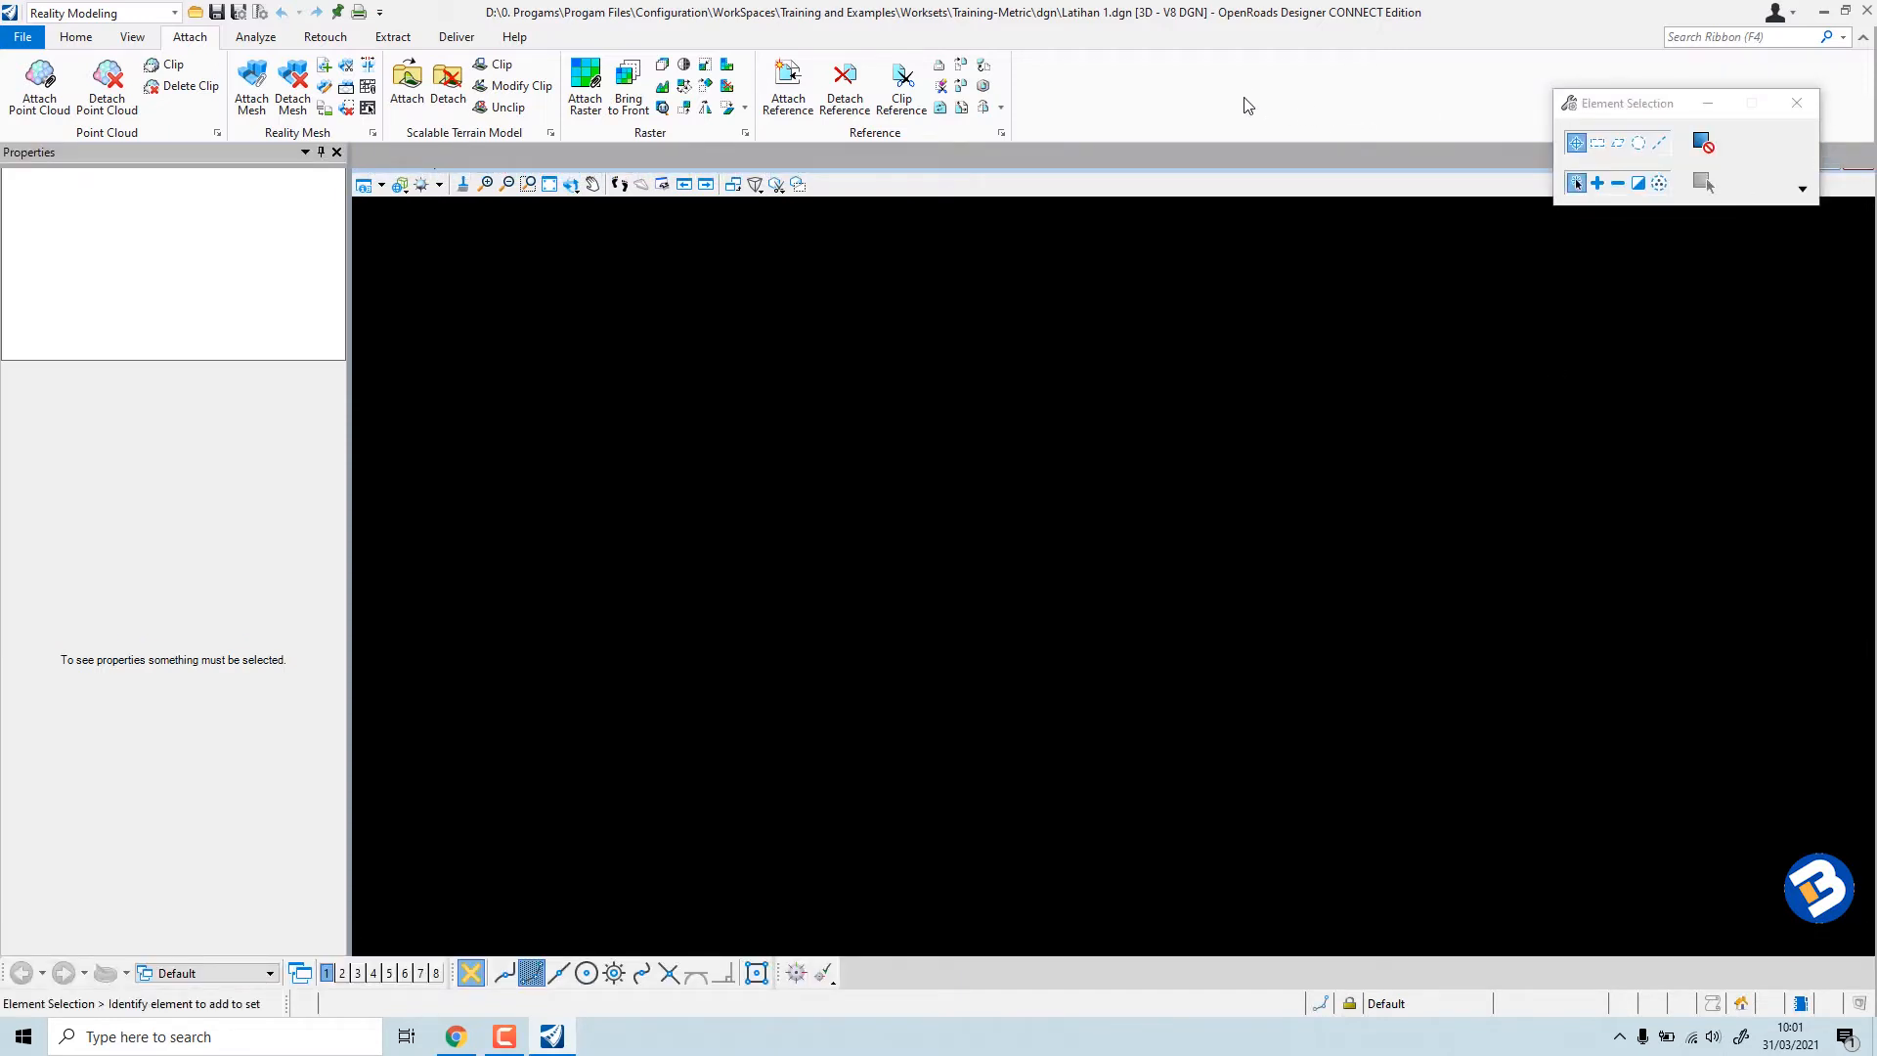
Look over the gINT Projects tools of the Geotechnical workflow and the Home tools of the Reality Modeling workflow.
{"action": "left_click", "coordinate": [120, 18]}
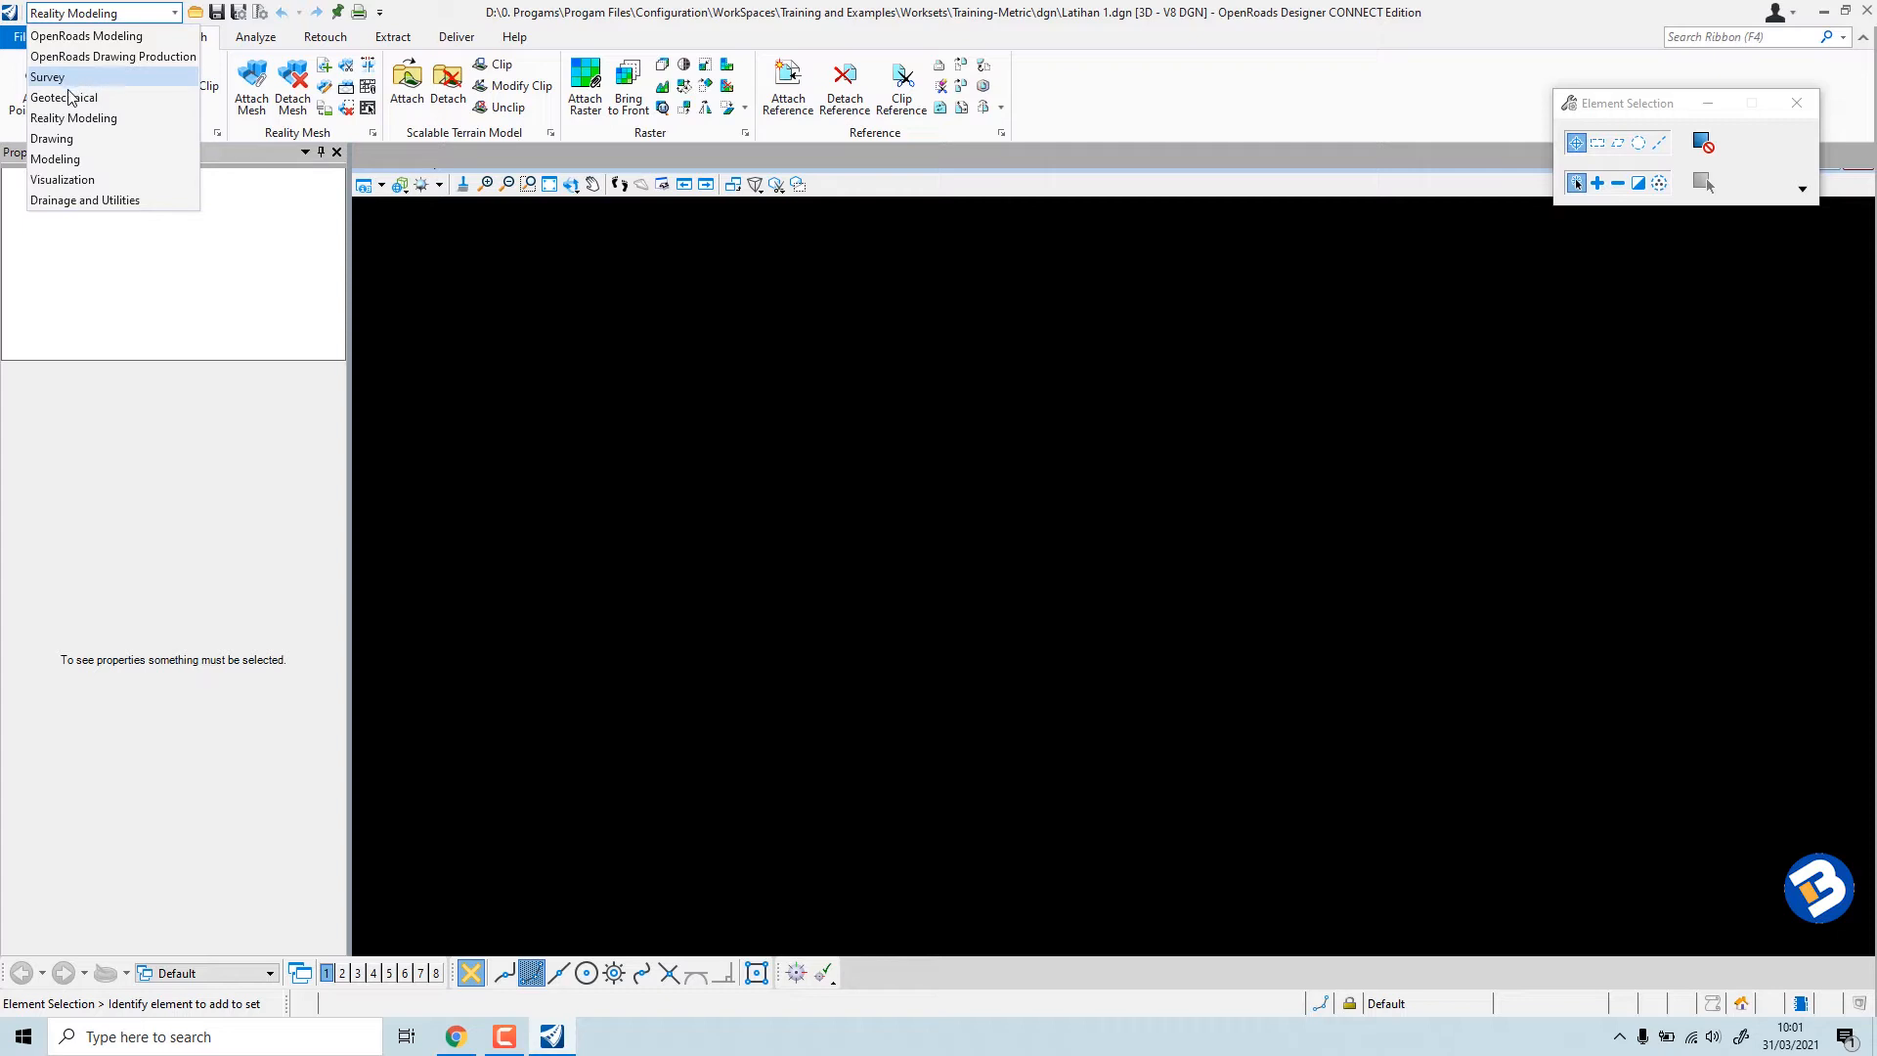
{"action": "left_click", "coordinate": [102, 96]}
{"action": "left_click", "coordinate": [151, 38]}
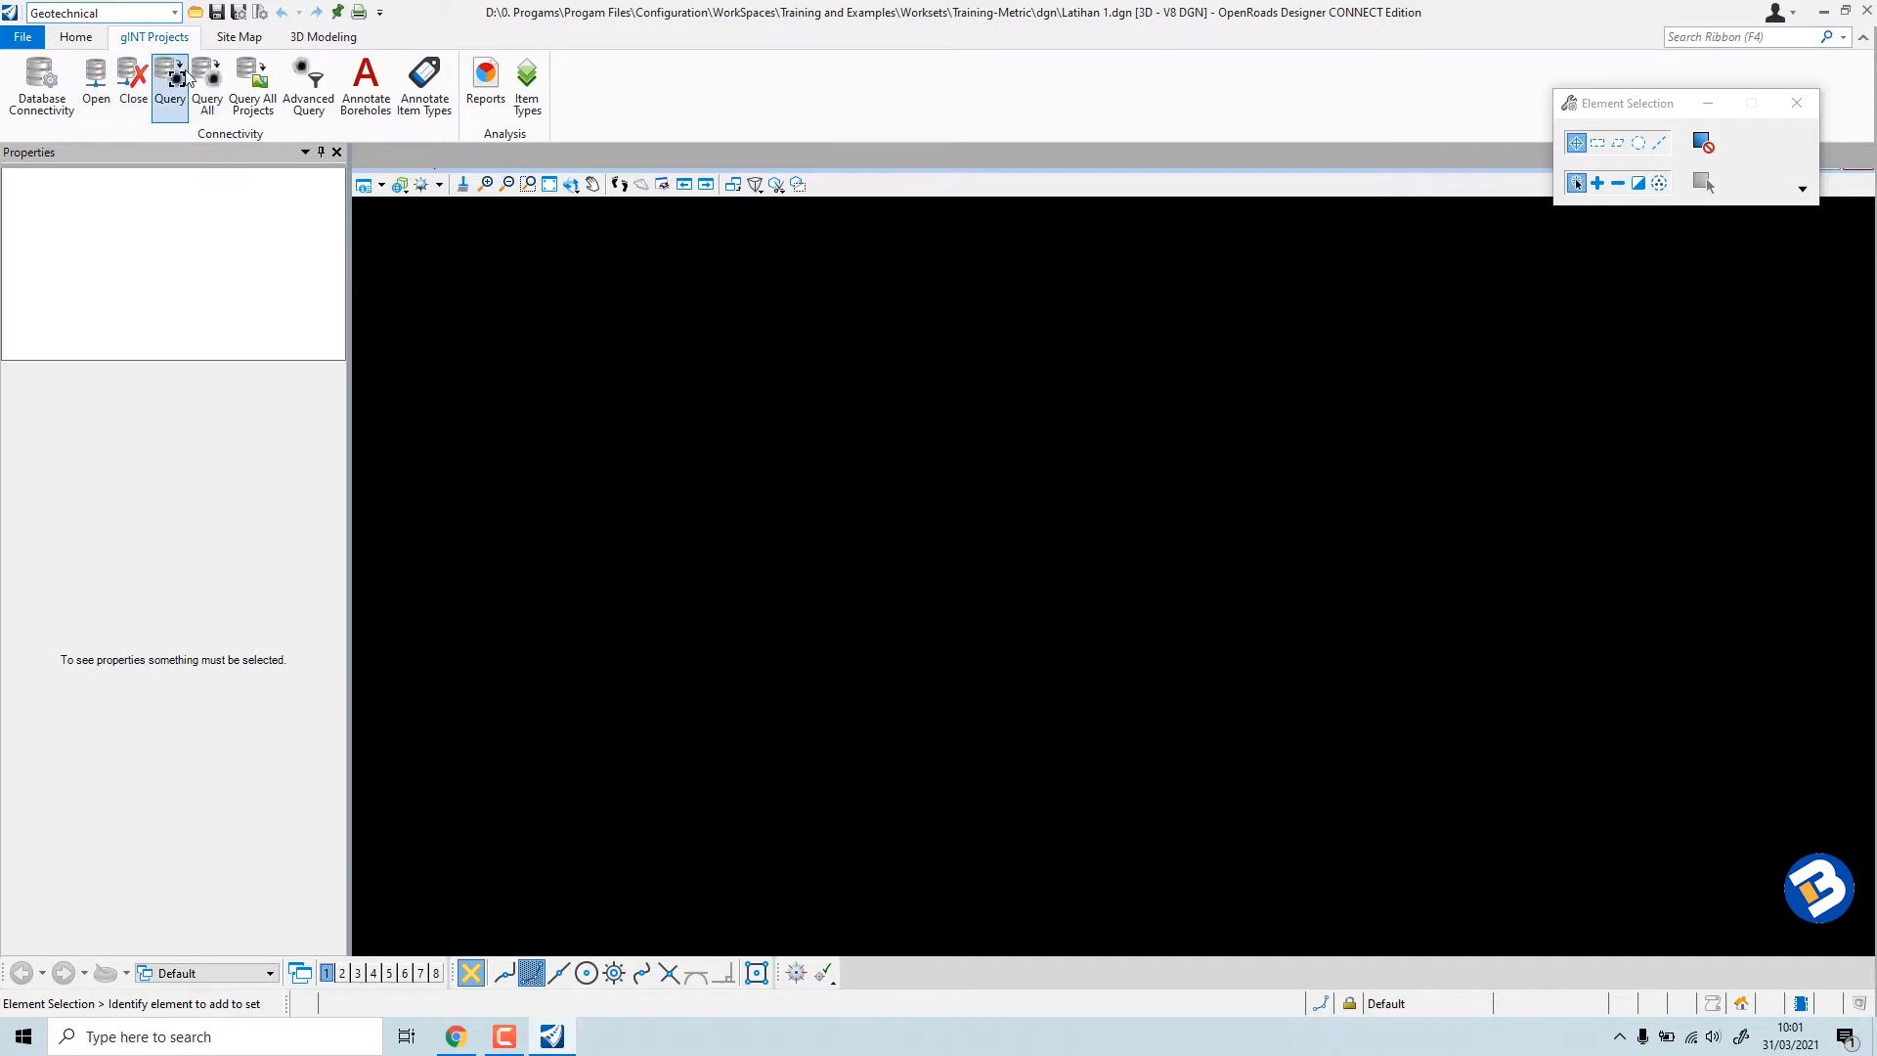
{"action": "left_click", "coordinate": [100, 16]}
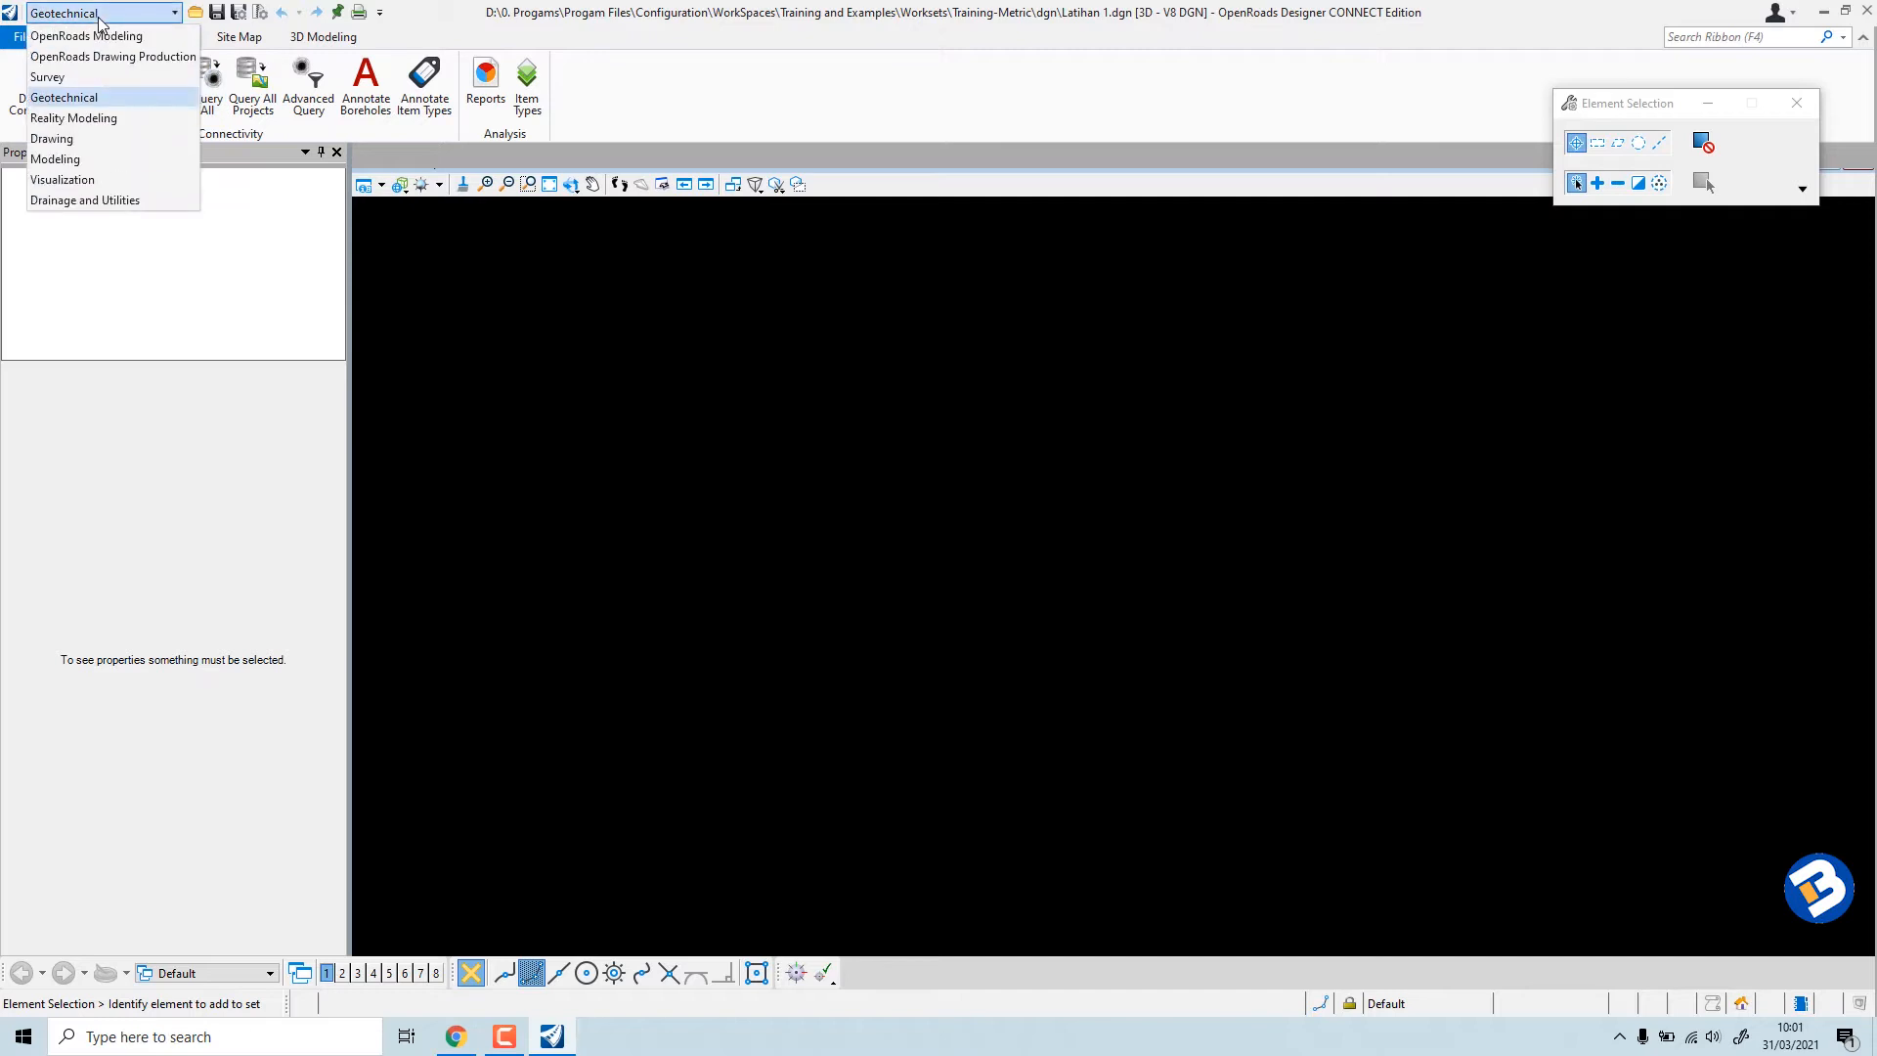
{"action": "left_click", "coordinate": [90, 117]}
{"action": "left_click", "coordinate": [78, 41]}
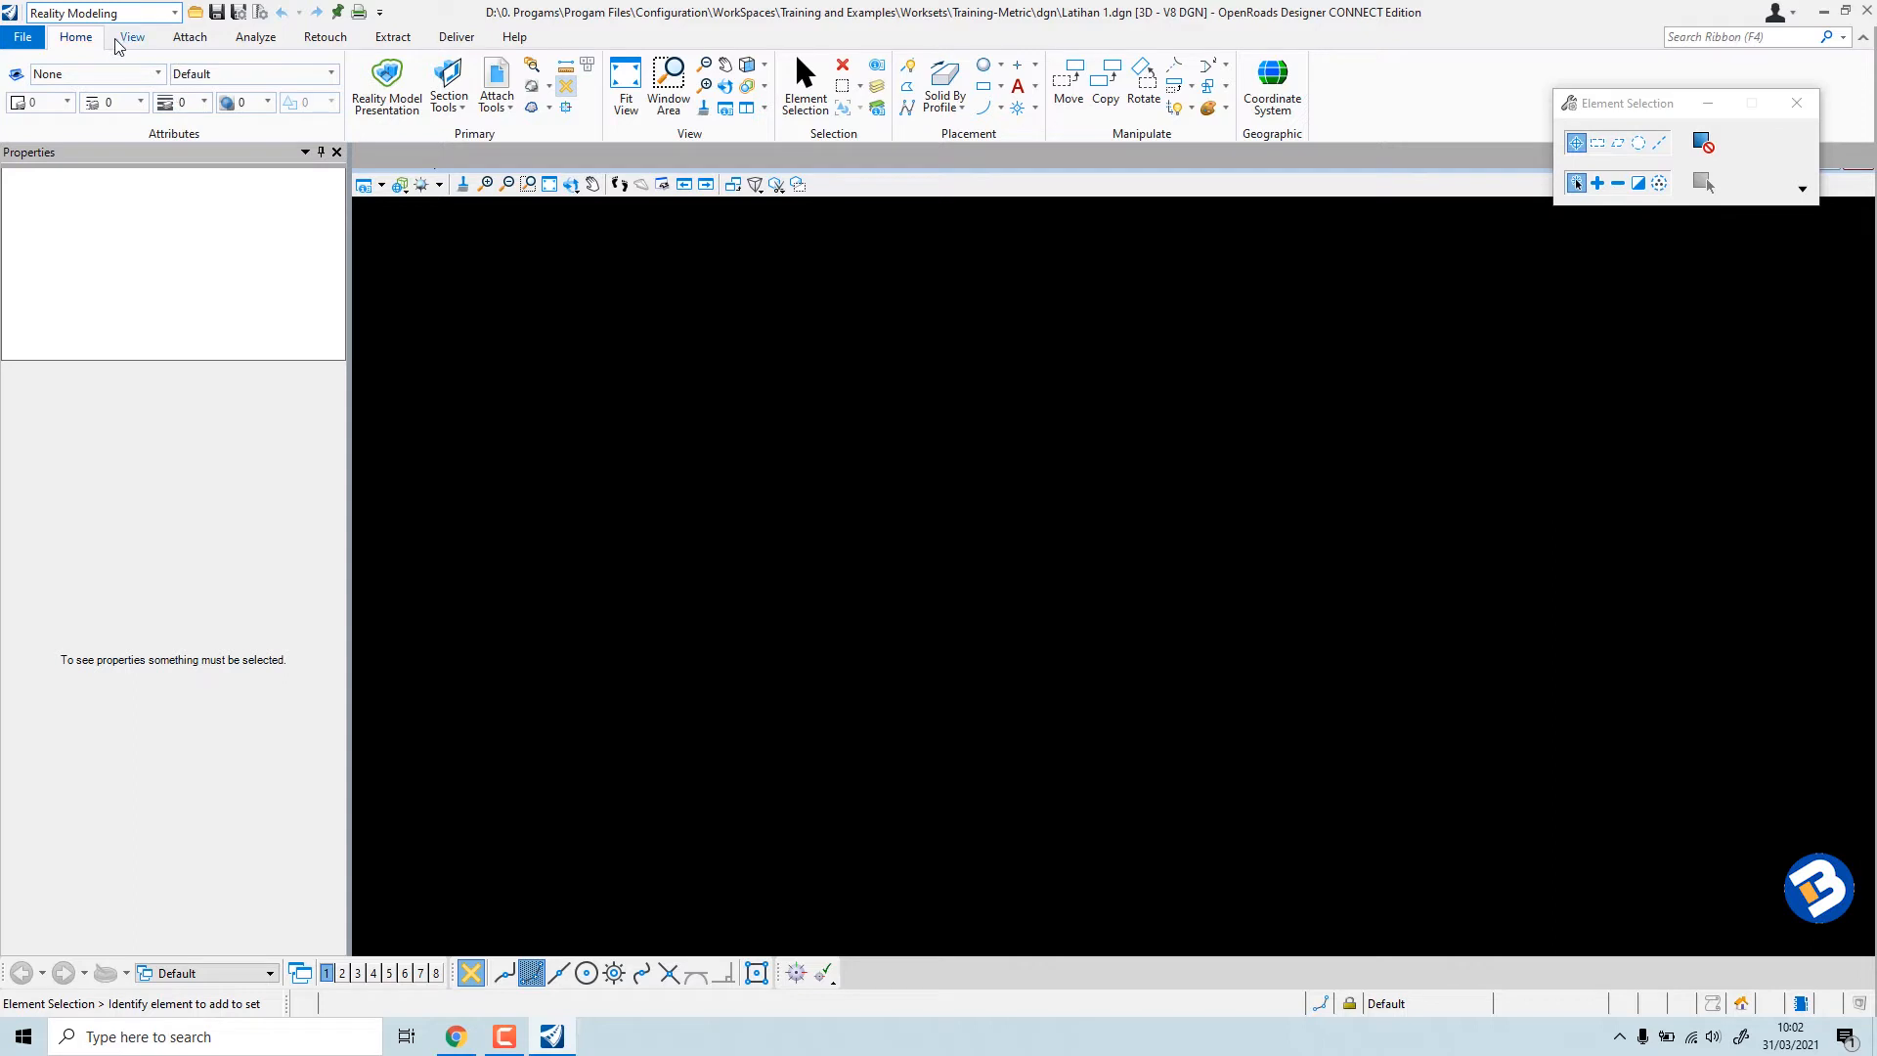
Switch to the OpenRoads Modeling workflow and review its Home and Terrain tools.
{"action": "left_click", "coordinate": [122, 13]}
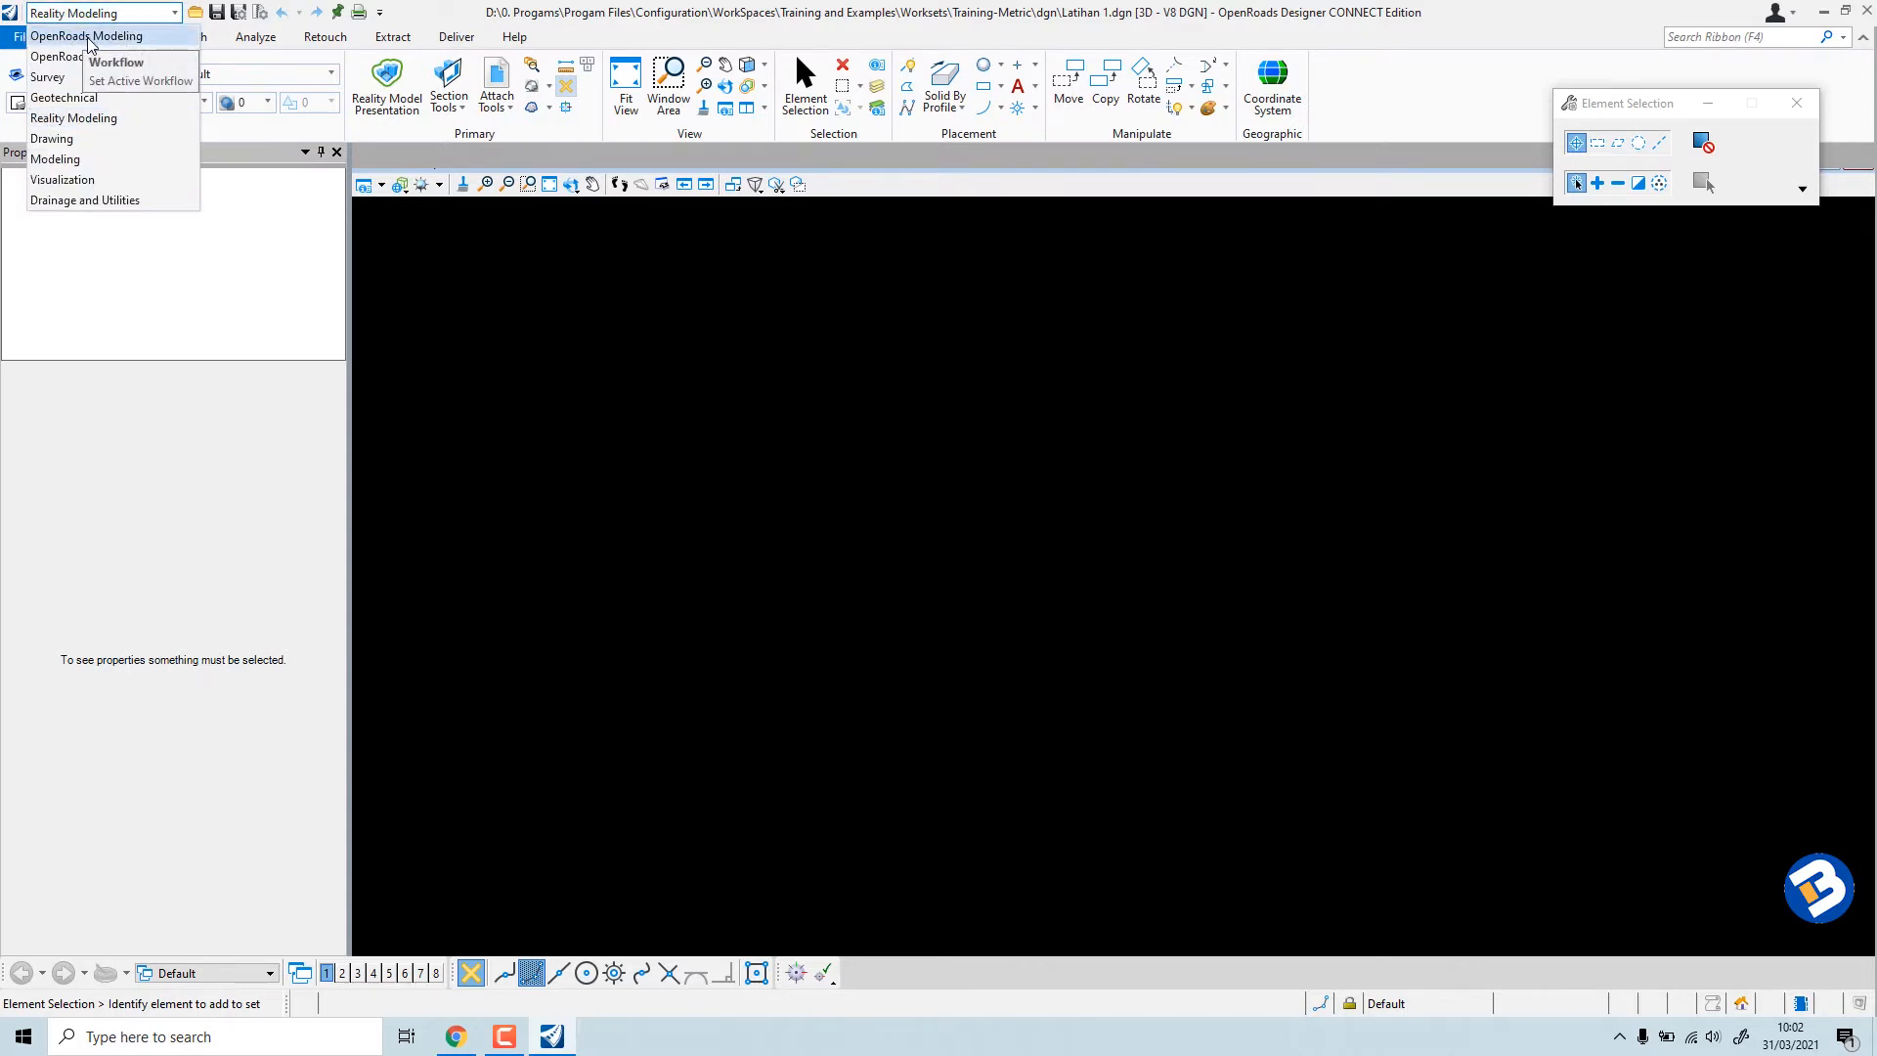
{"action": "left_click", "coordinate": [89, 37]}
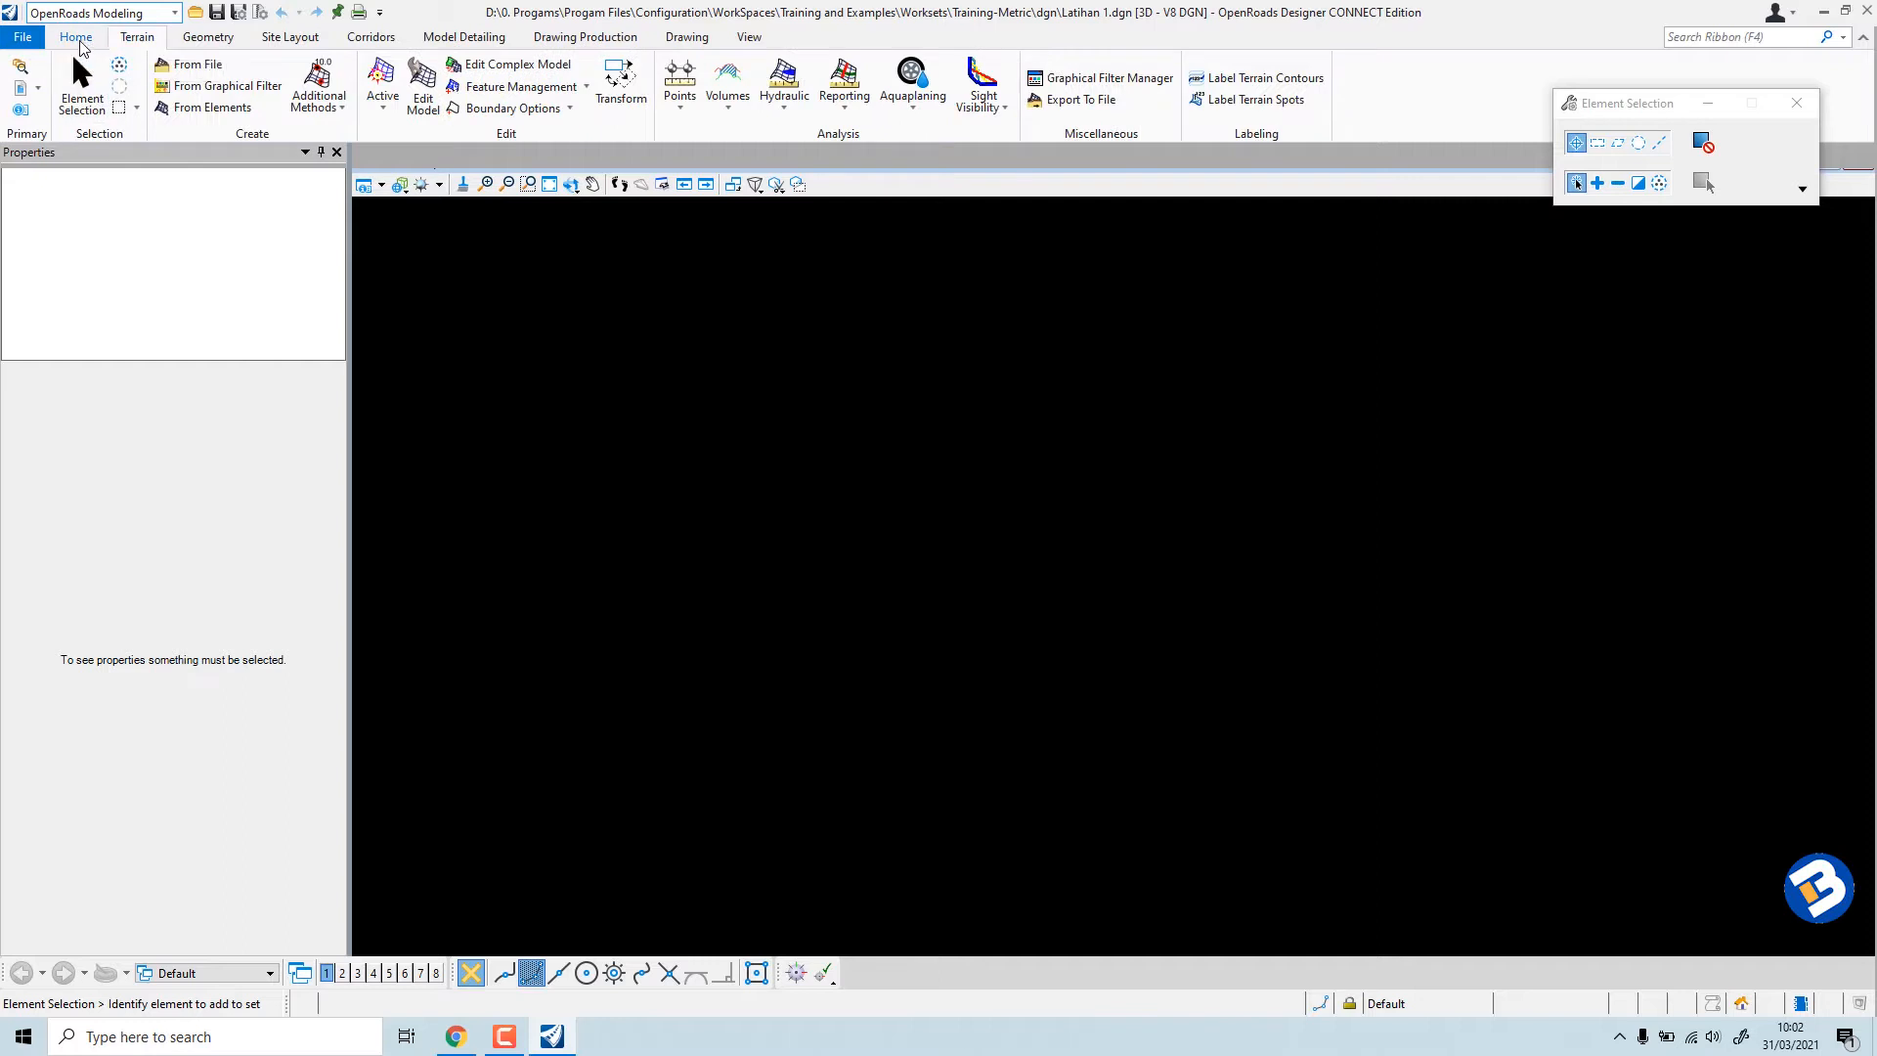
{"action": "left_click", "coordinate": [77, 39]}
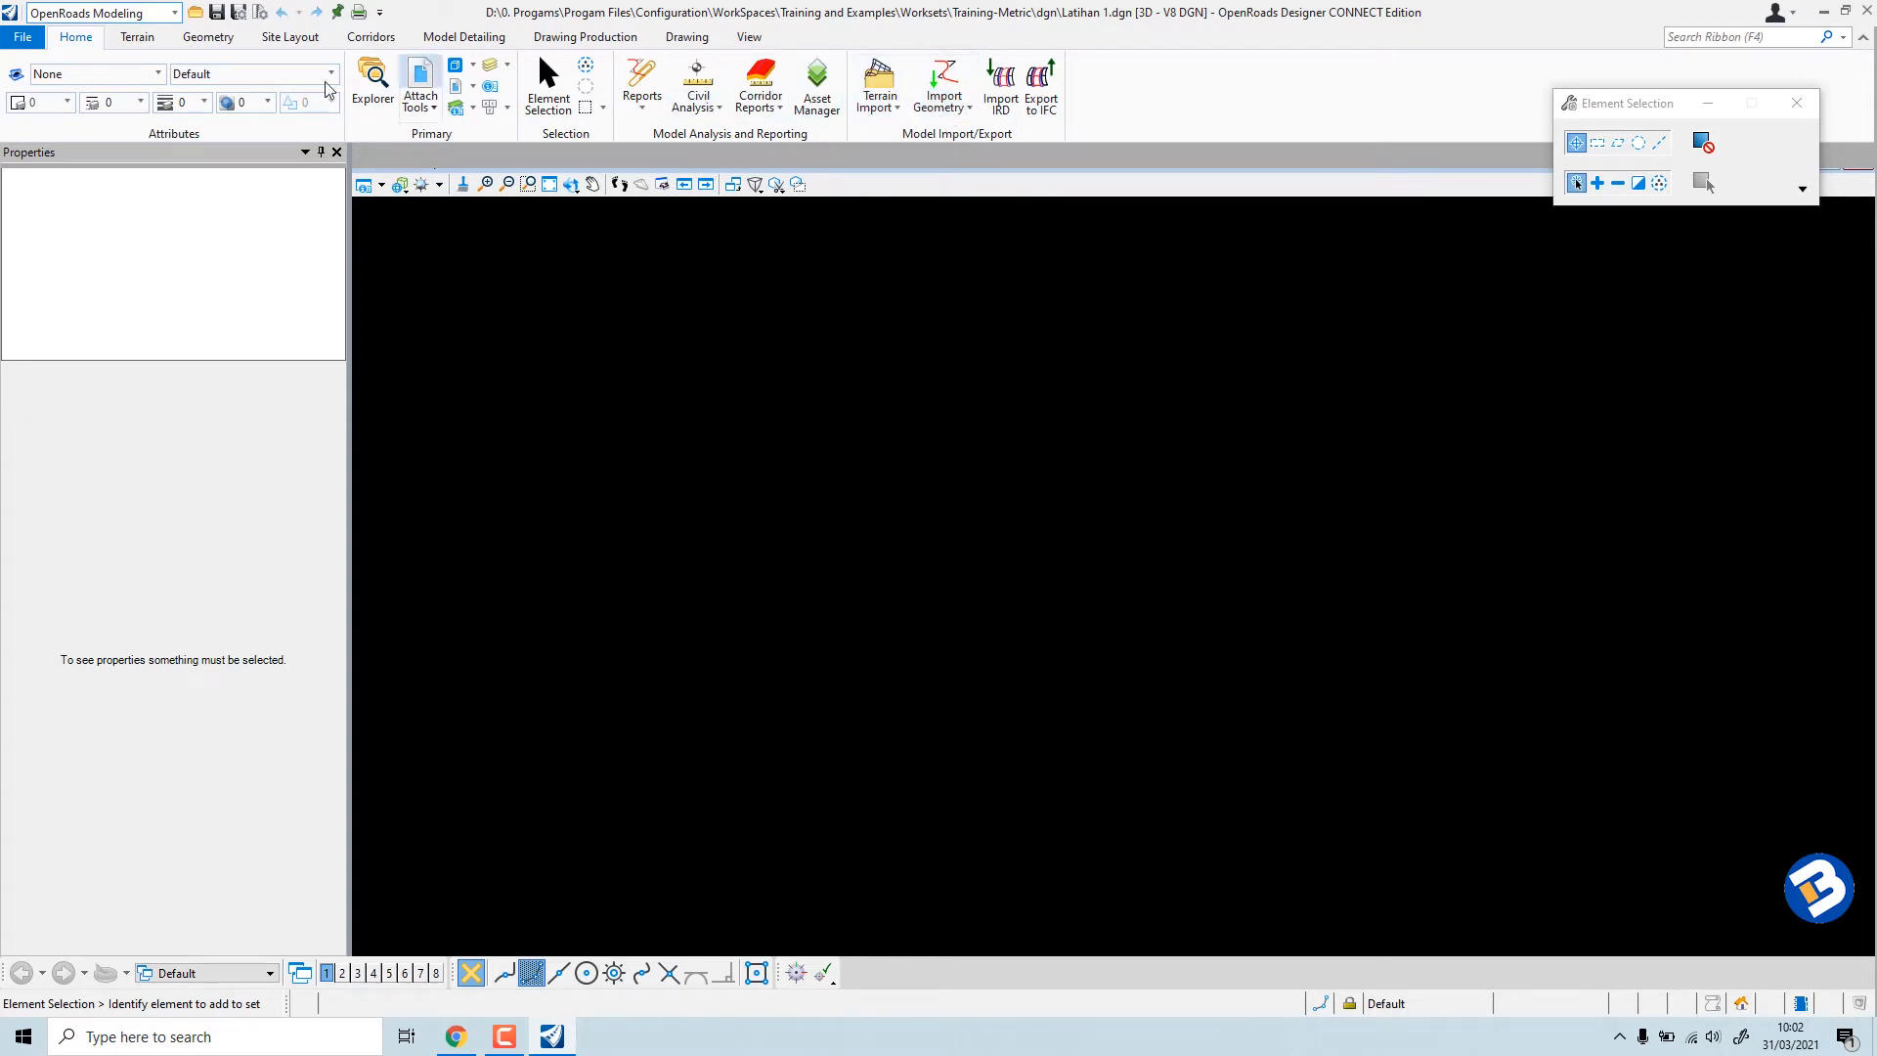
{"action": "left_click", "coordinate": [136, 39]}
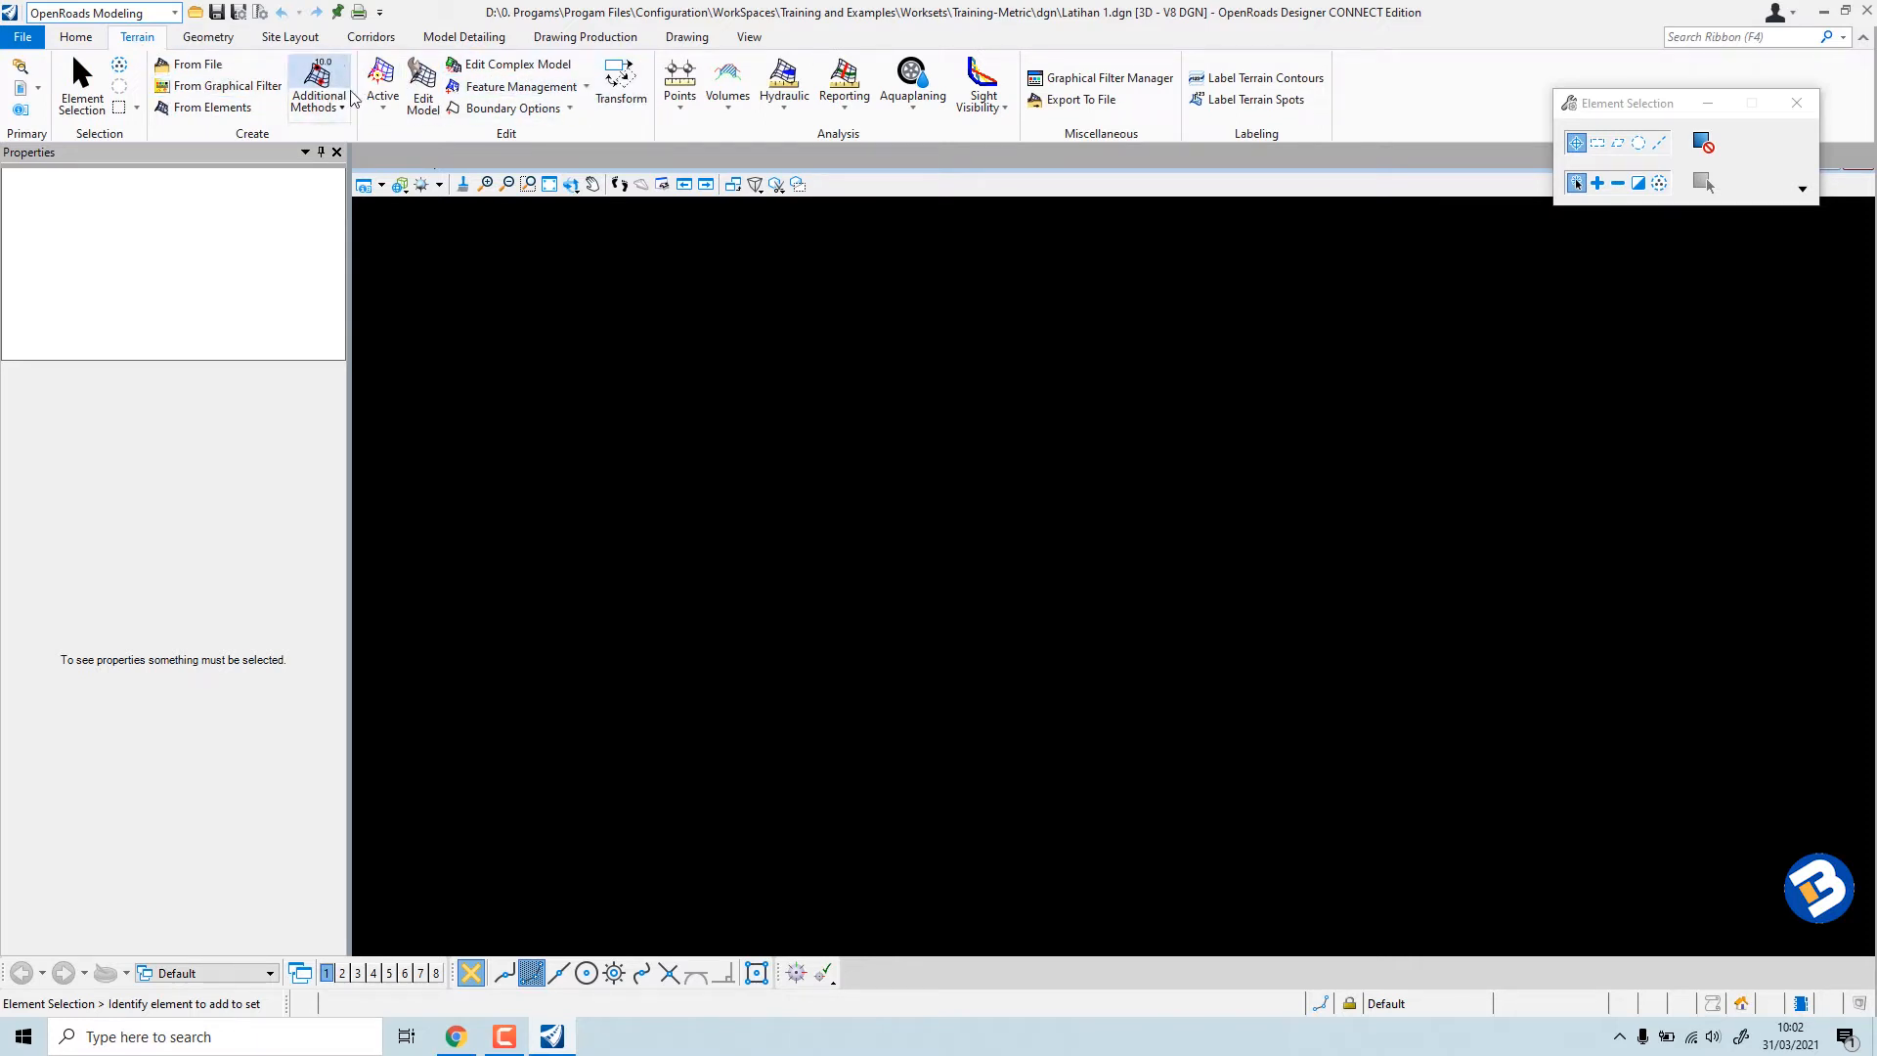
Look over the Geometry, Site Layout, Corridors, Model Detailing and Drawing Production tools of the OpenRoads Modeling workflow.
{"action": "left_click", "coordinate": [208, 36]}
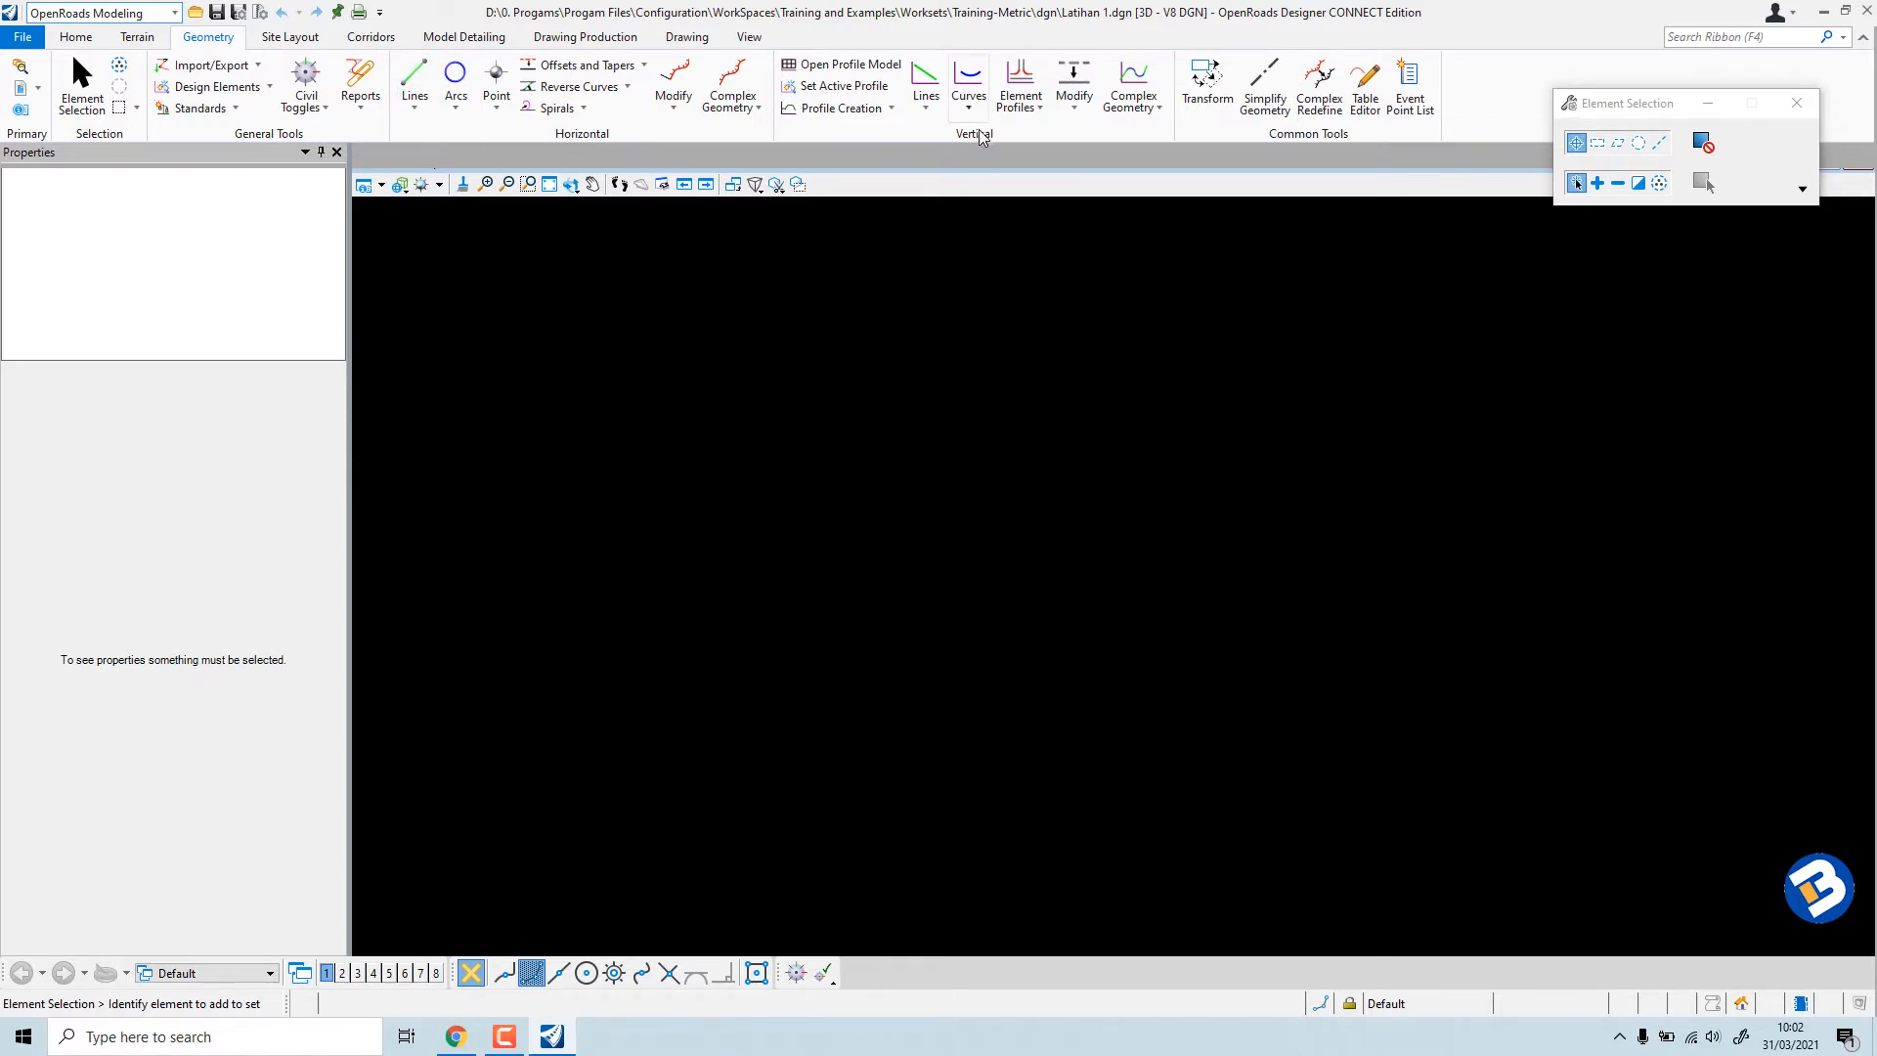
{"action": "left_click", "coordinate": [291, 36]}
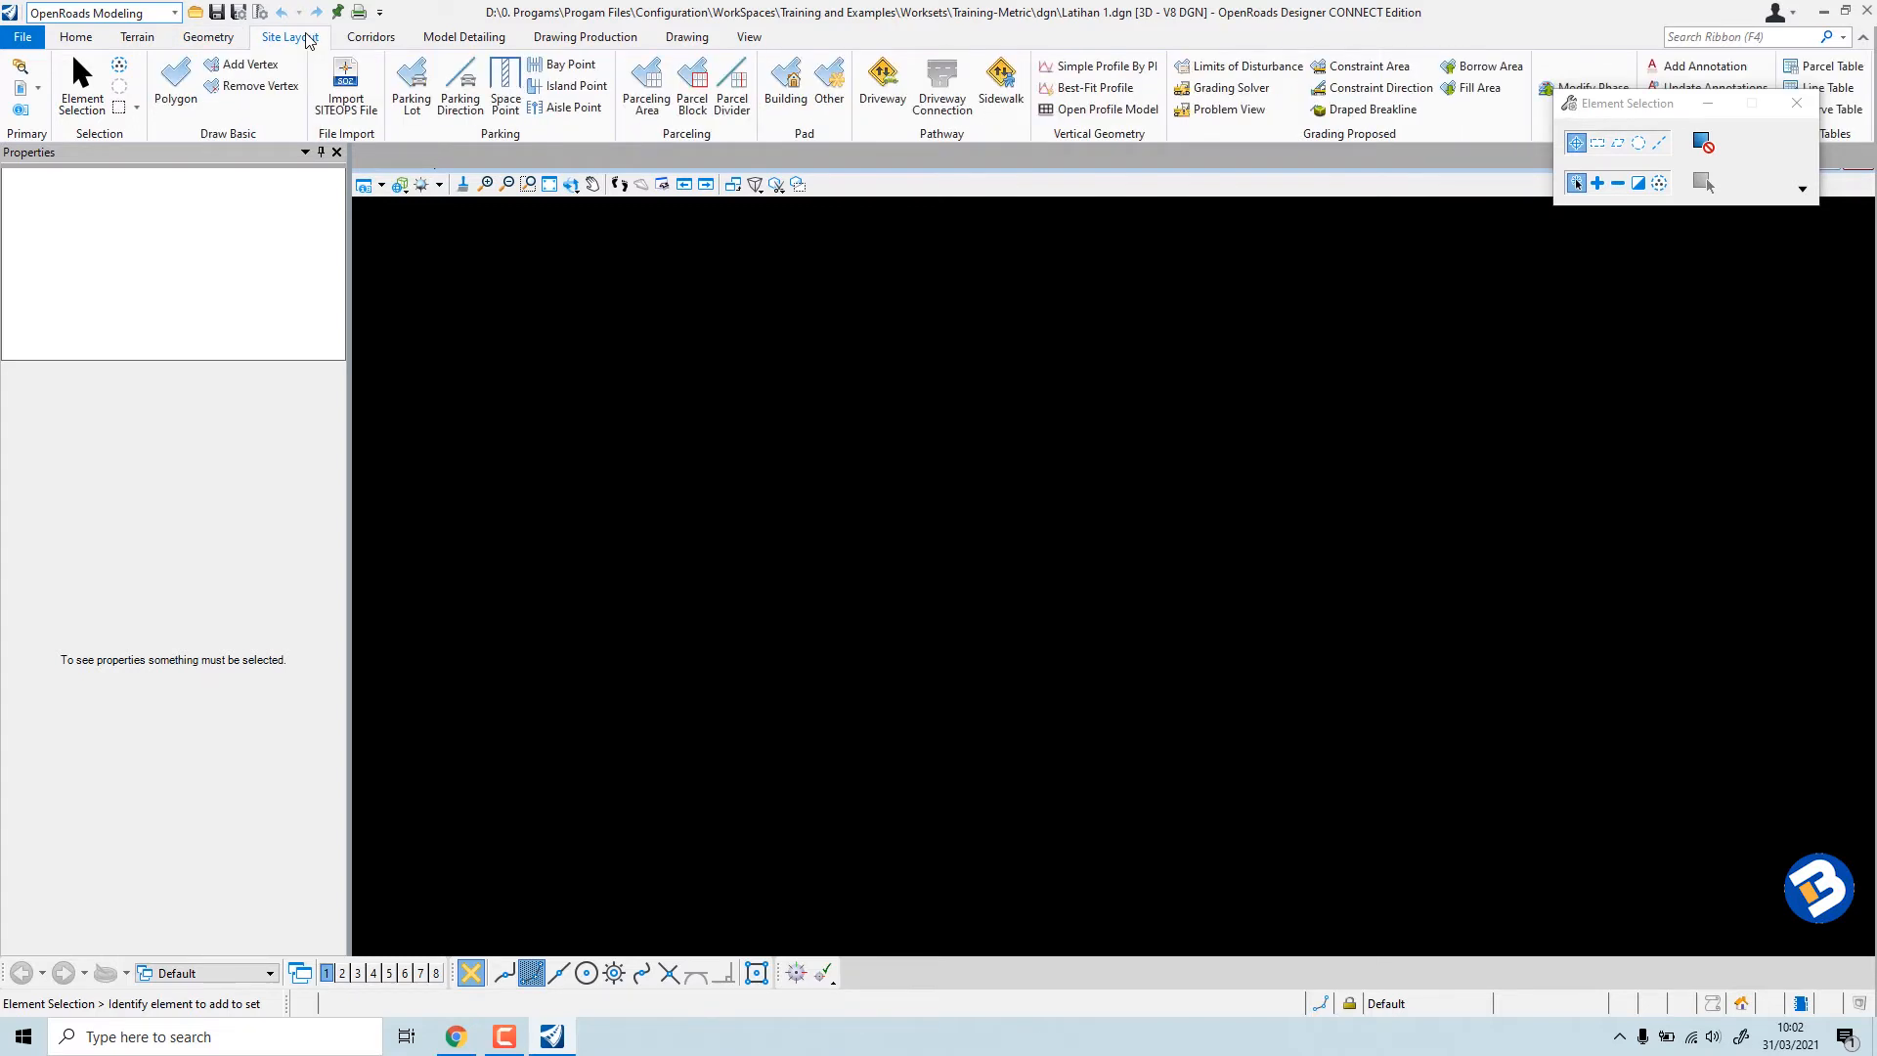
{"action": "left_click", "coordinate": [390, 43]}
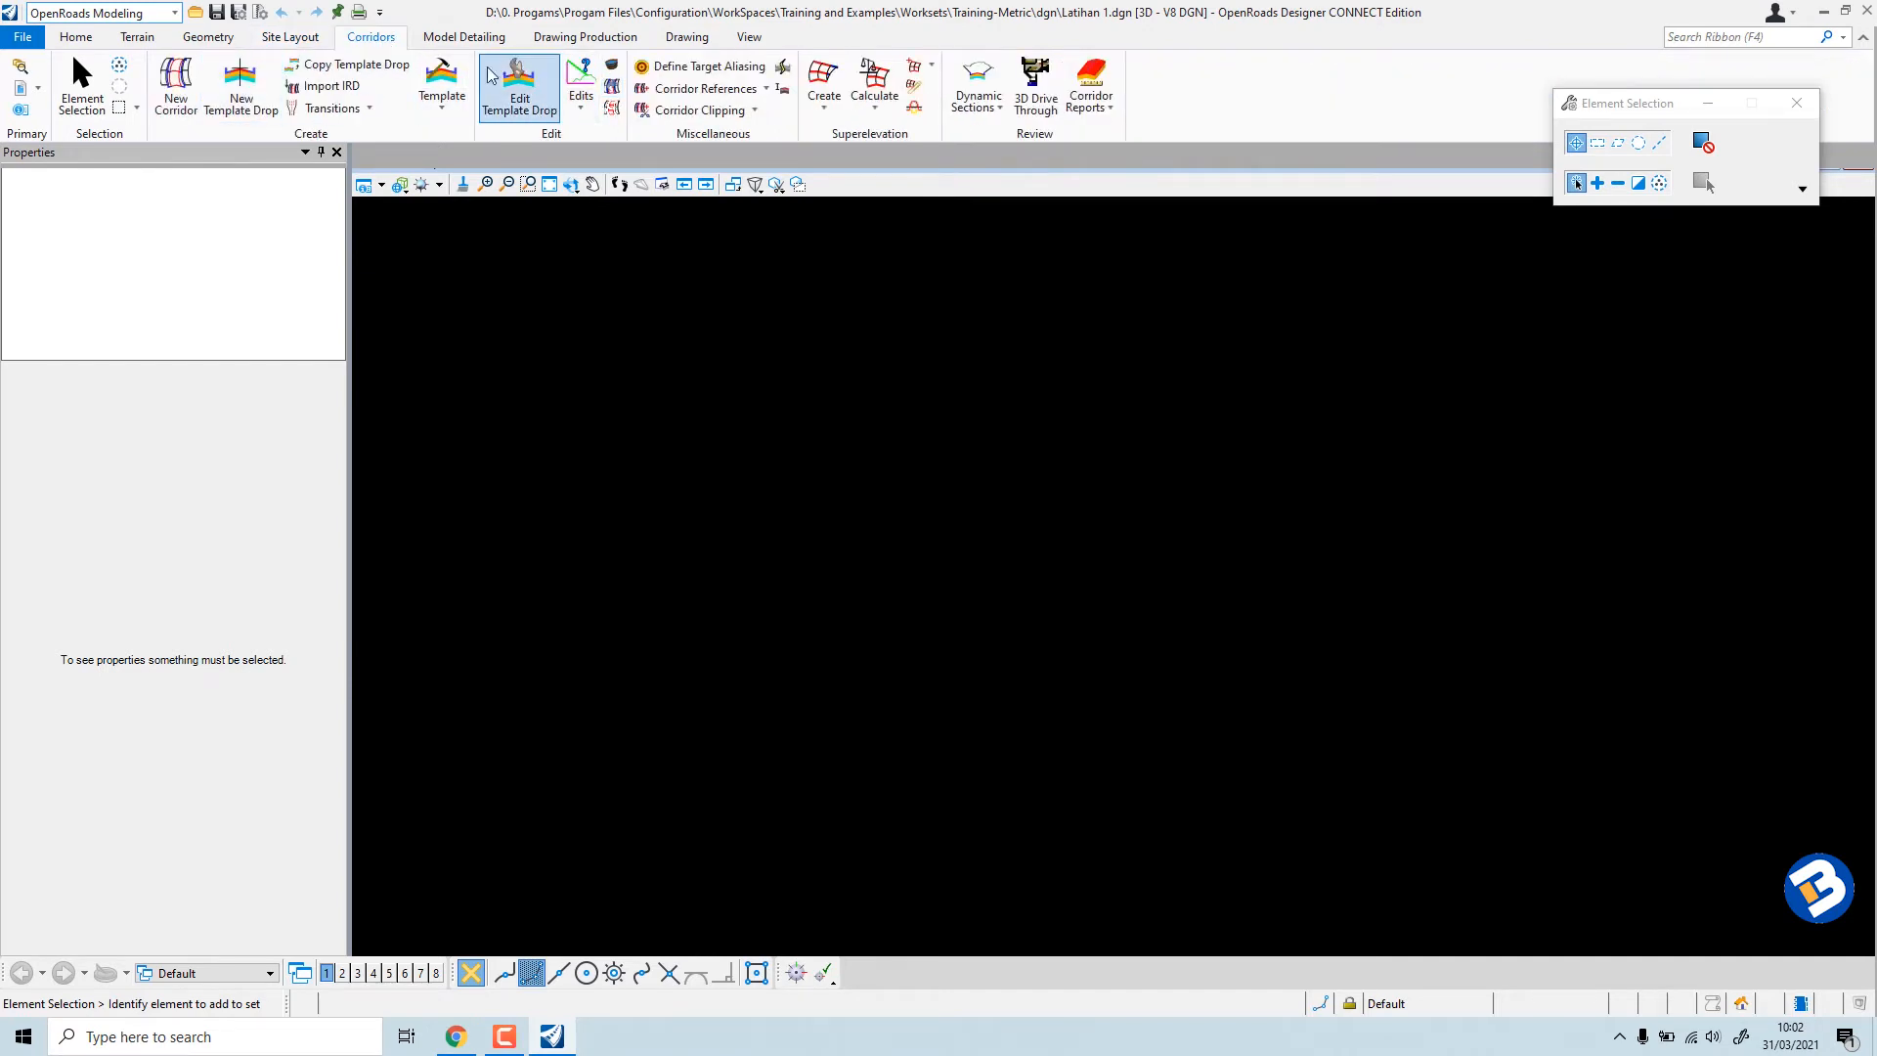
{"action": "left_click", "coordinate": [464, 40]}
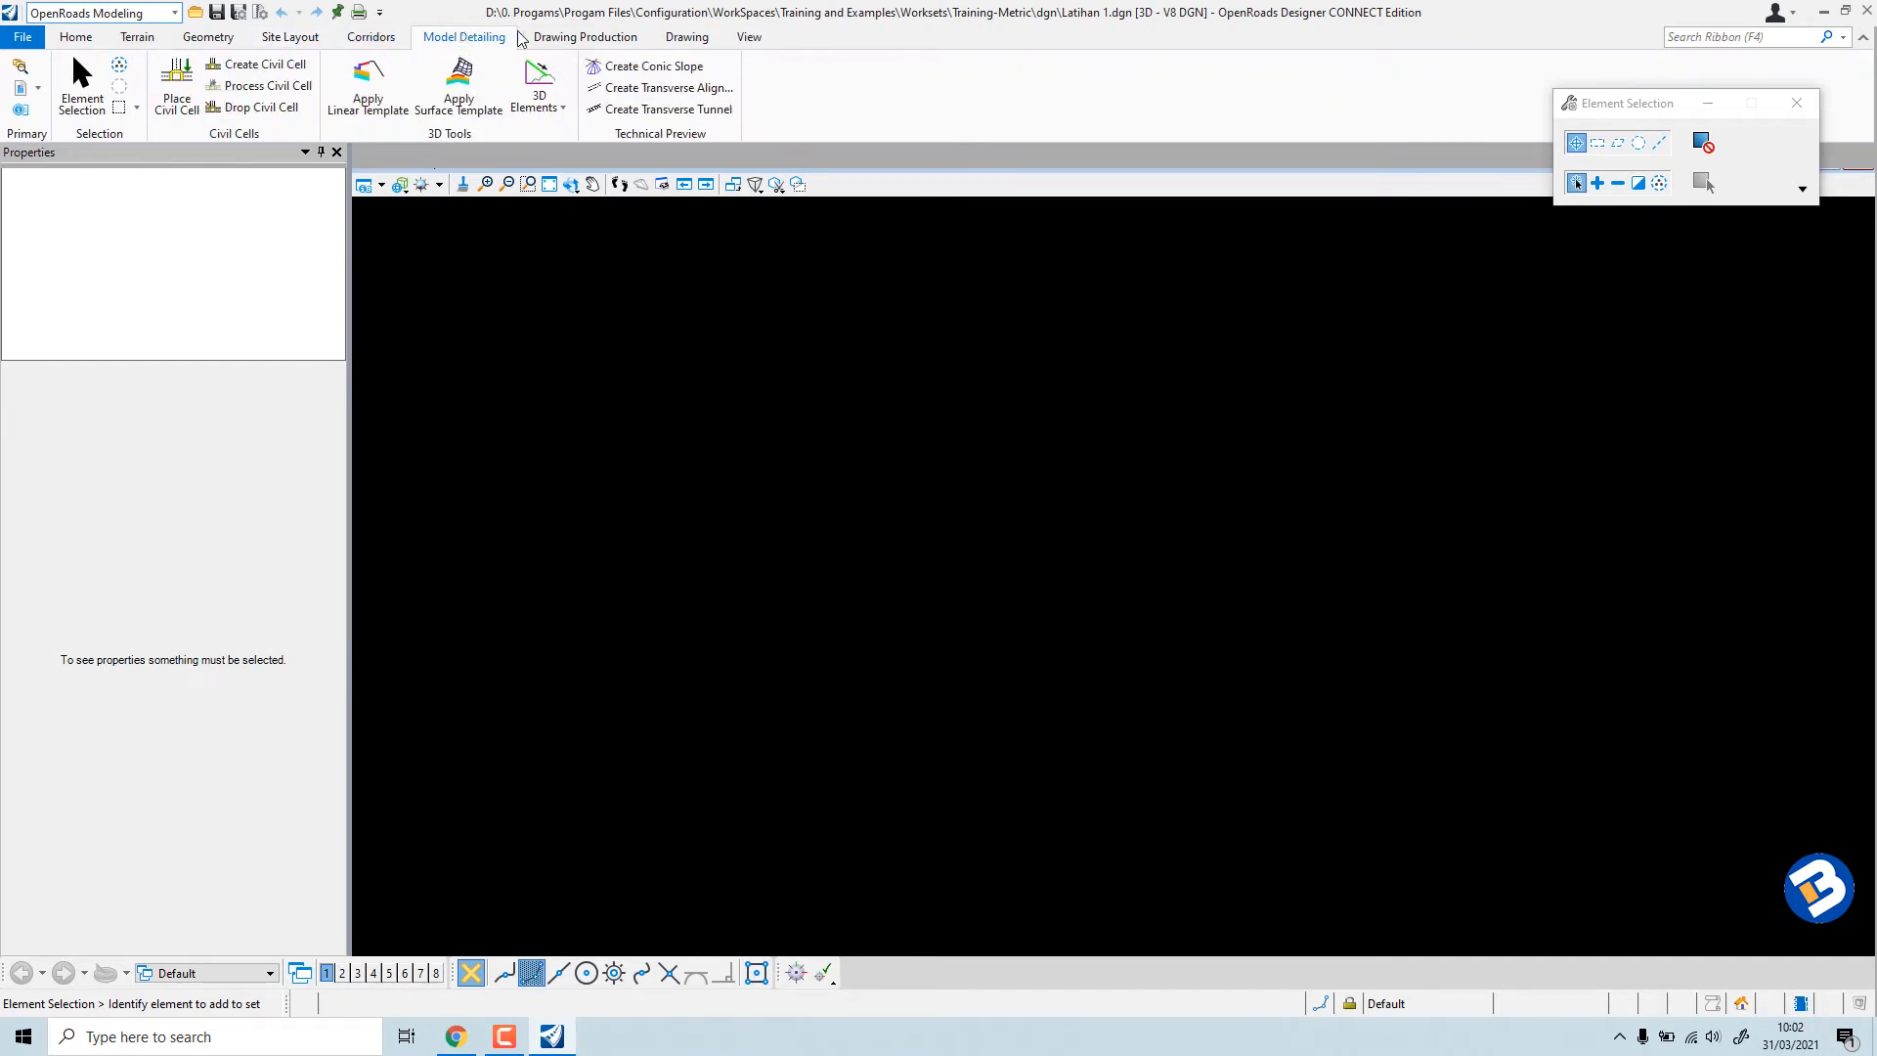
{"action": "left_click", "coordinate": [584, 37]}
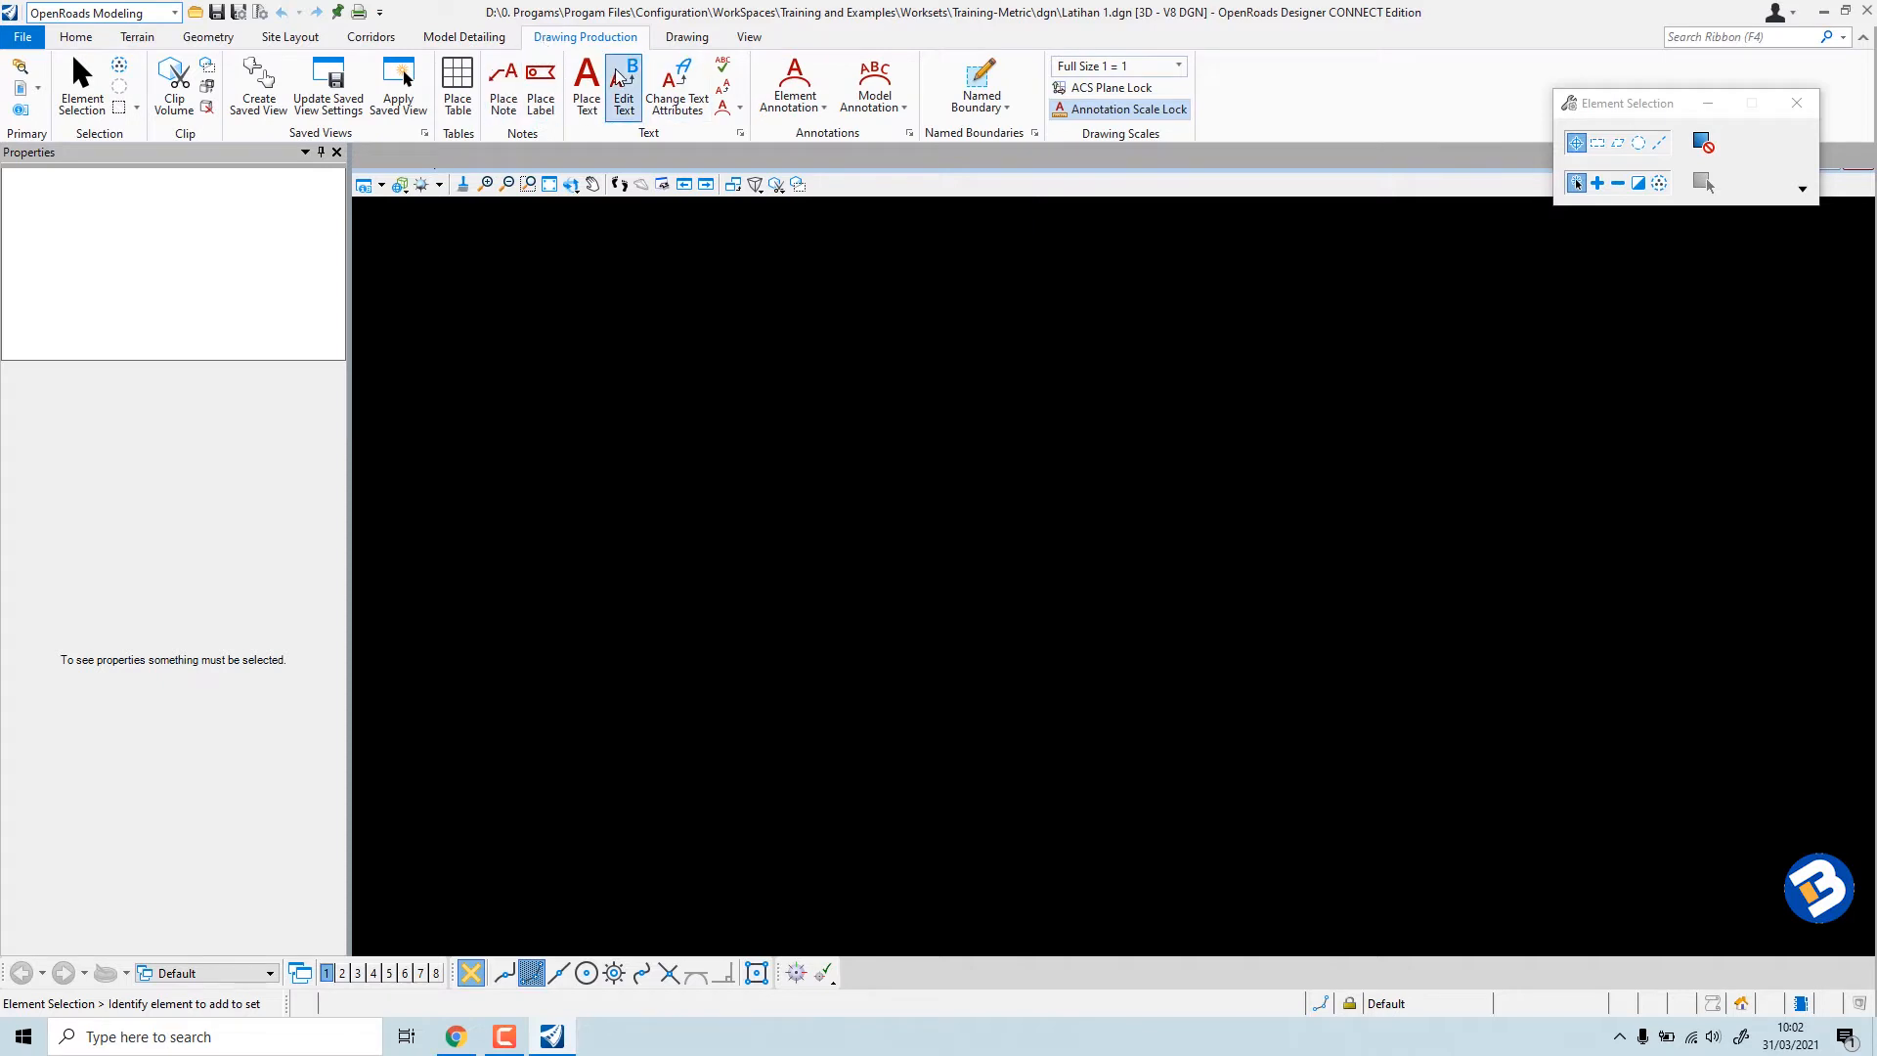
Attach Metric-Aerial_Topo.dgn from the Tutorial IndoBIM folder in Documents as a reference with Coincident - World orientation, and minimize the References window.
{"action": "left_click", "coordinate": [85, 45]}
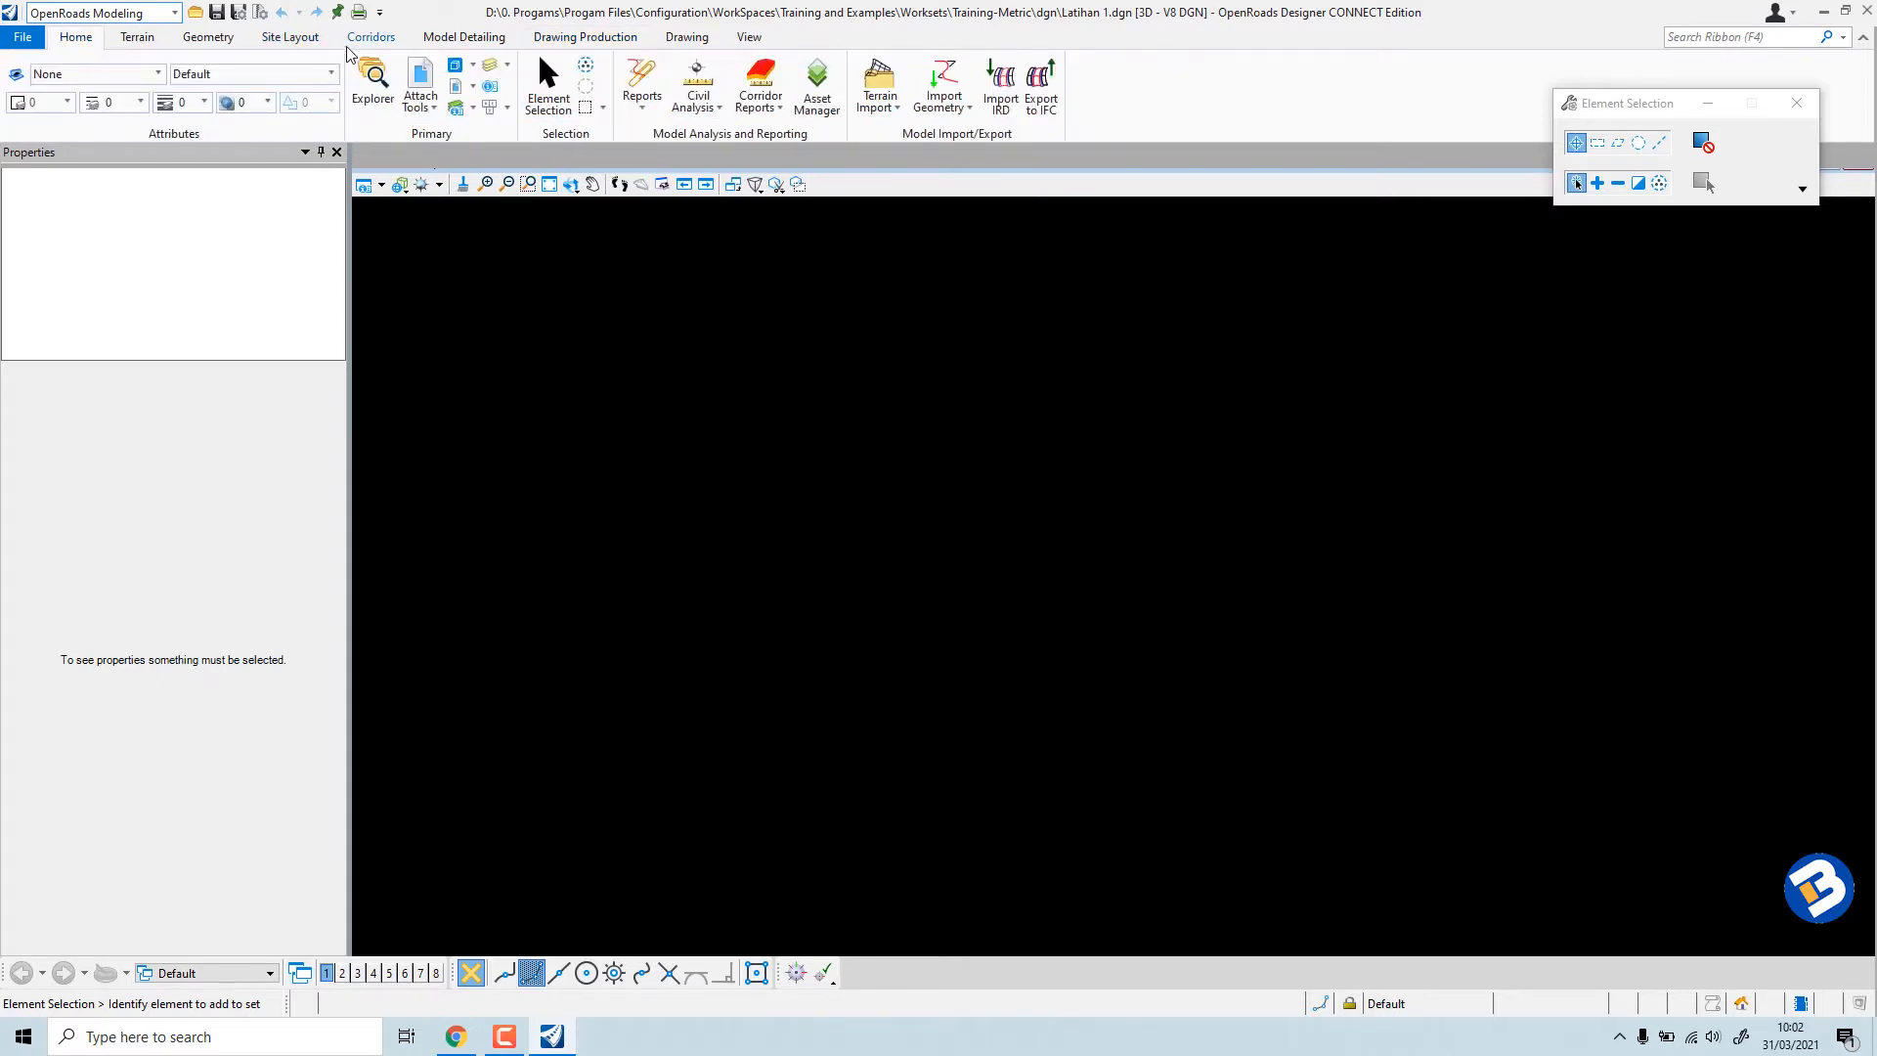
{"action": "left_click", "coordinate": [421, 78]}
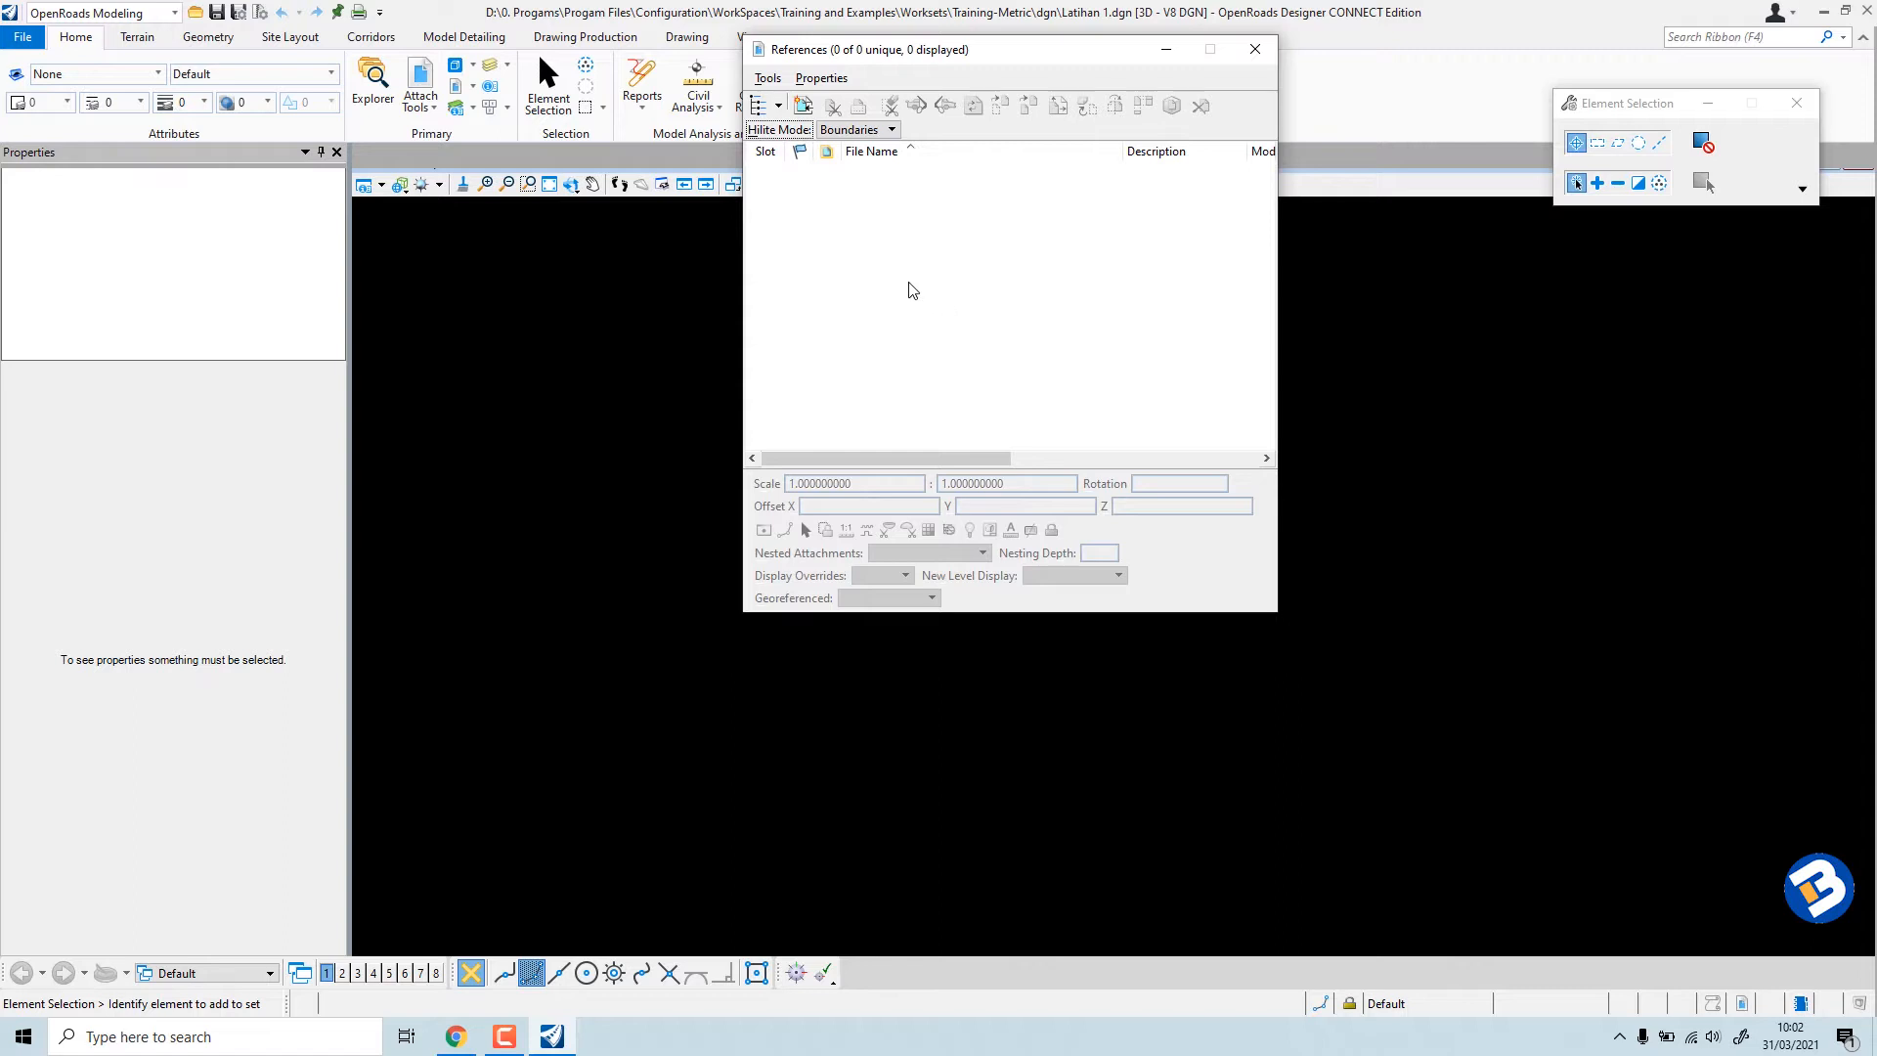
{"action": "left_click", "coordinate": [803, 105]}
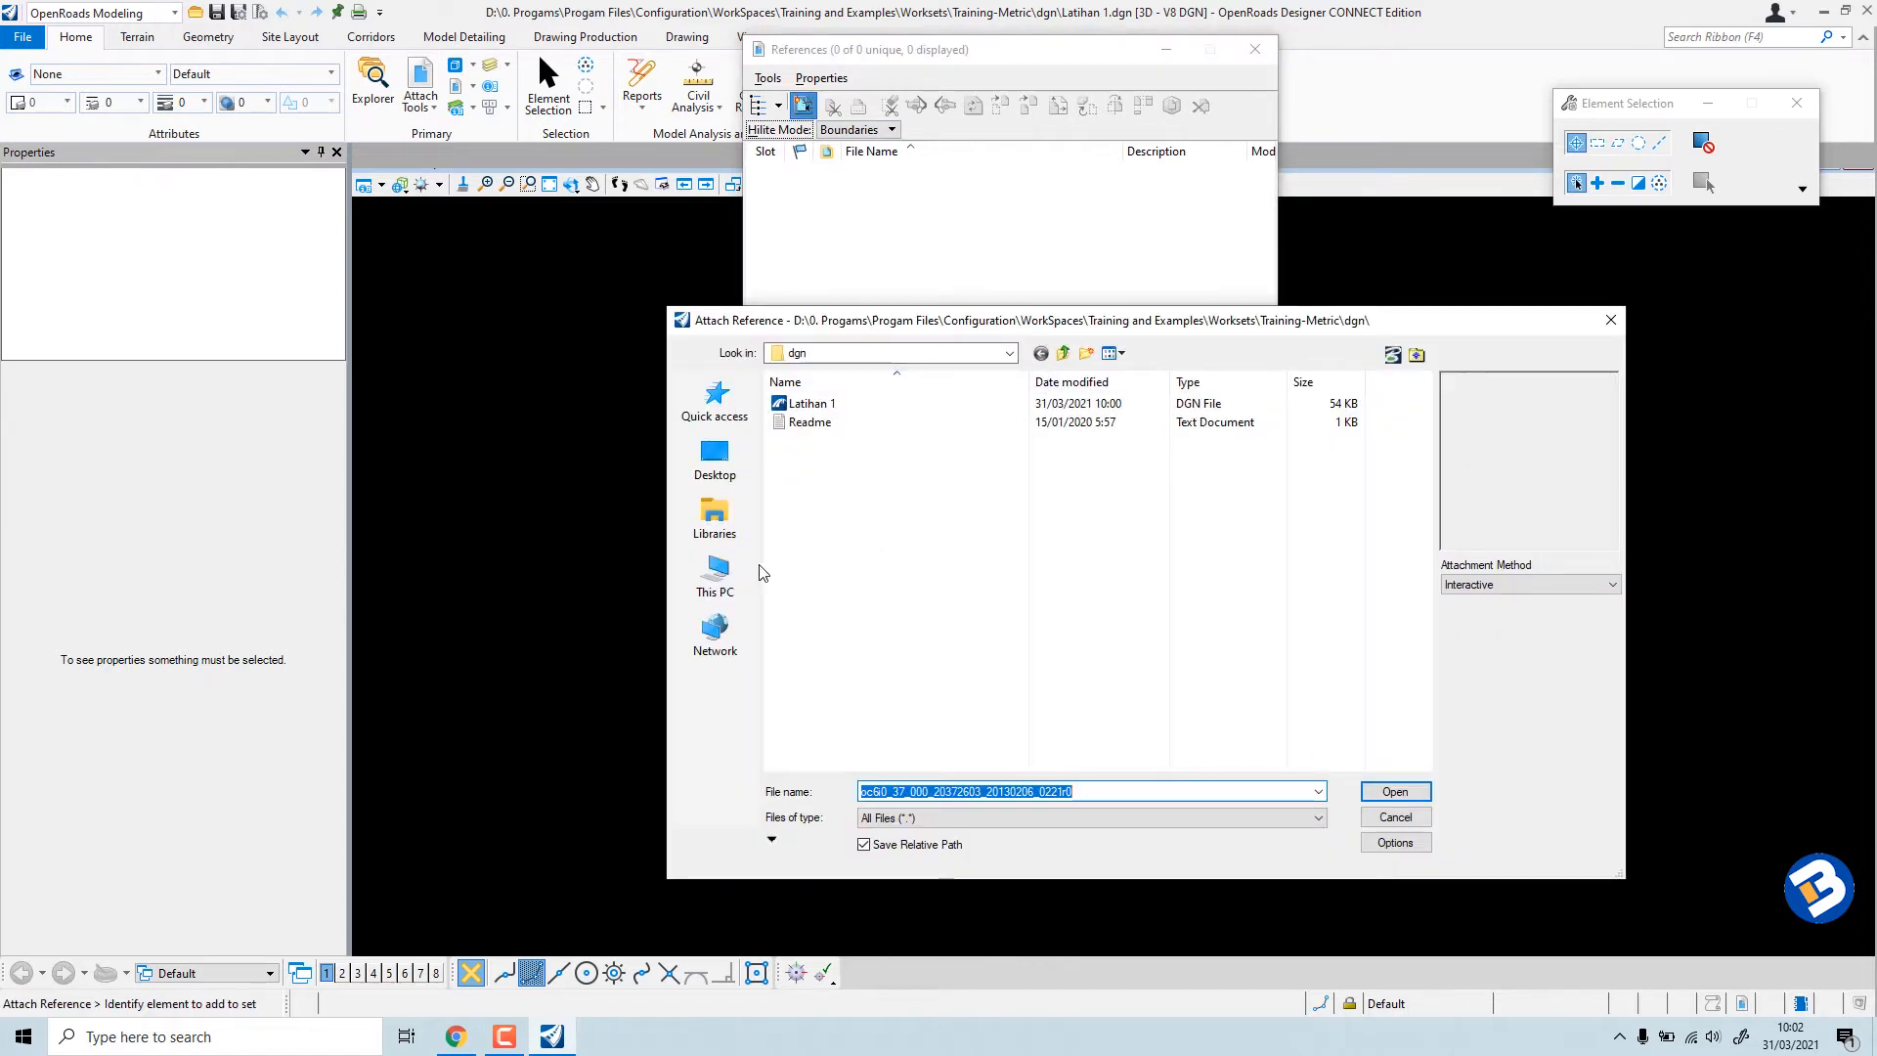
{"action": "left_click", "coordinate": [735, 585]}
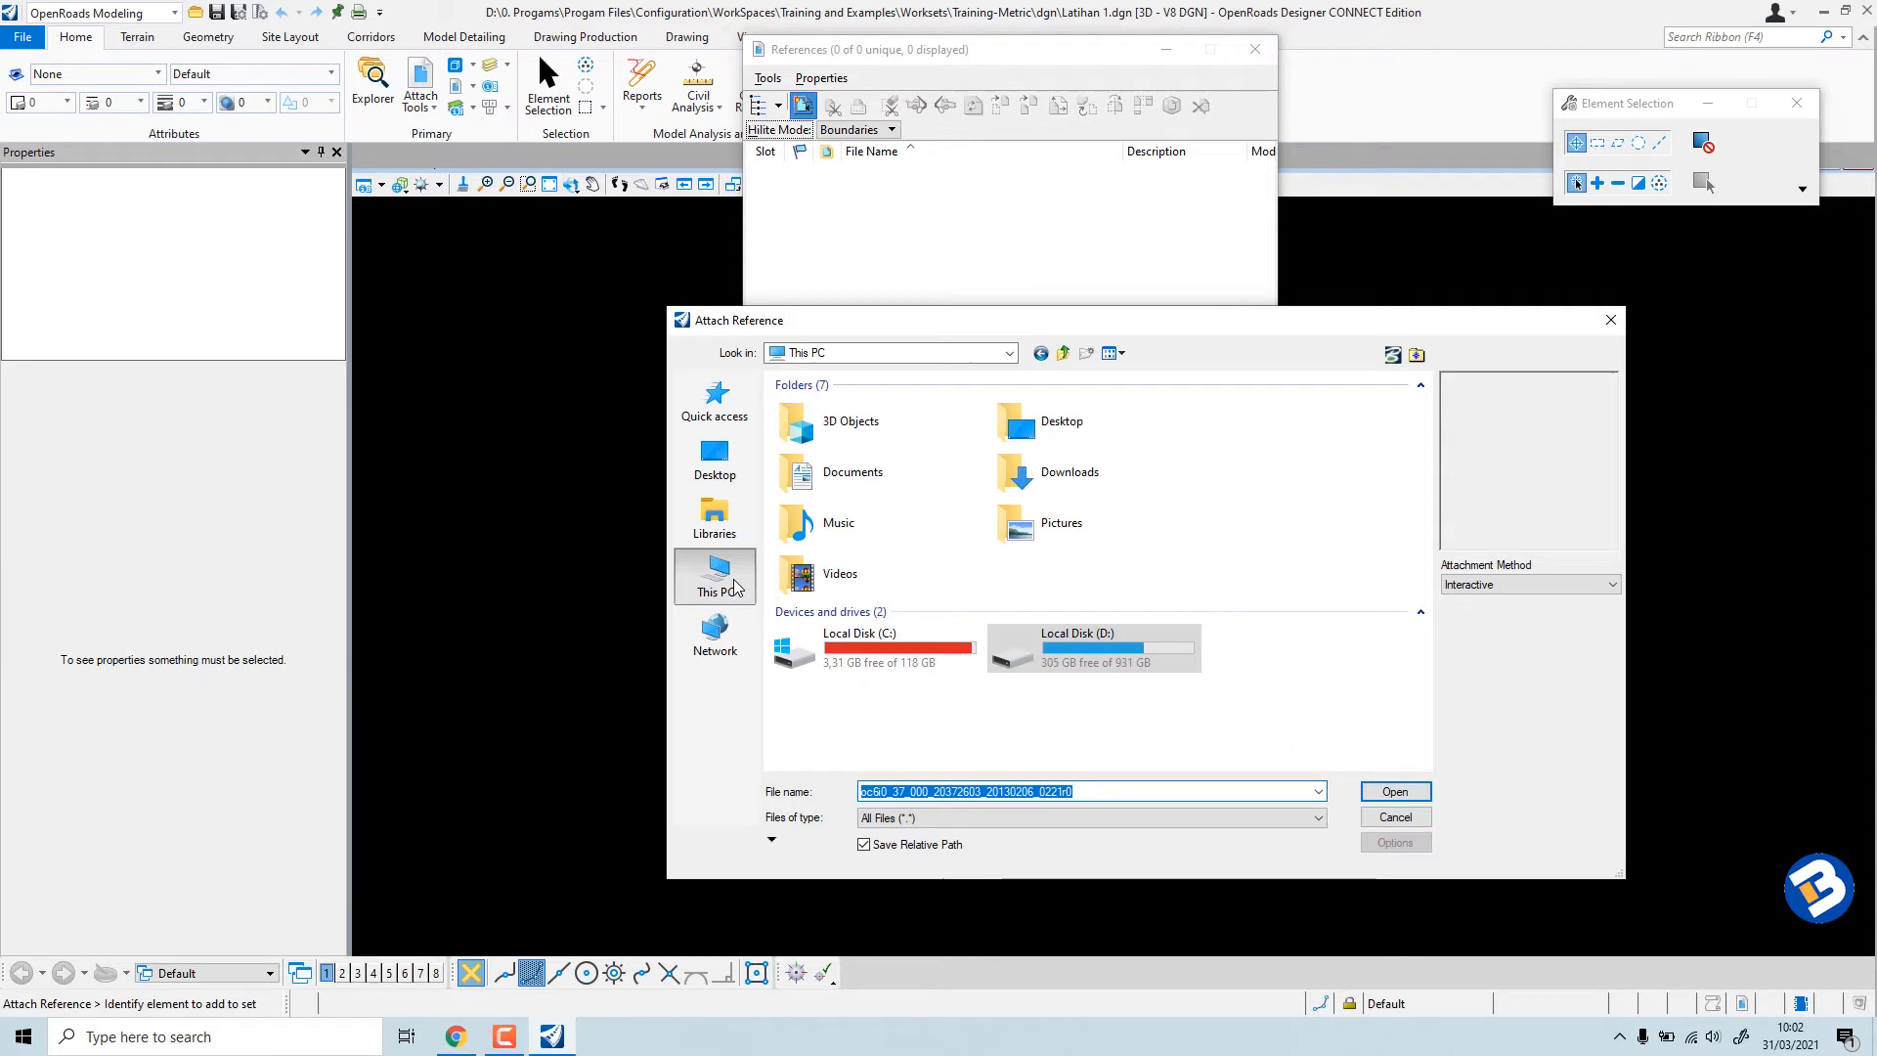
{"action": "left_click", "coordinate": [867, 489]}
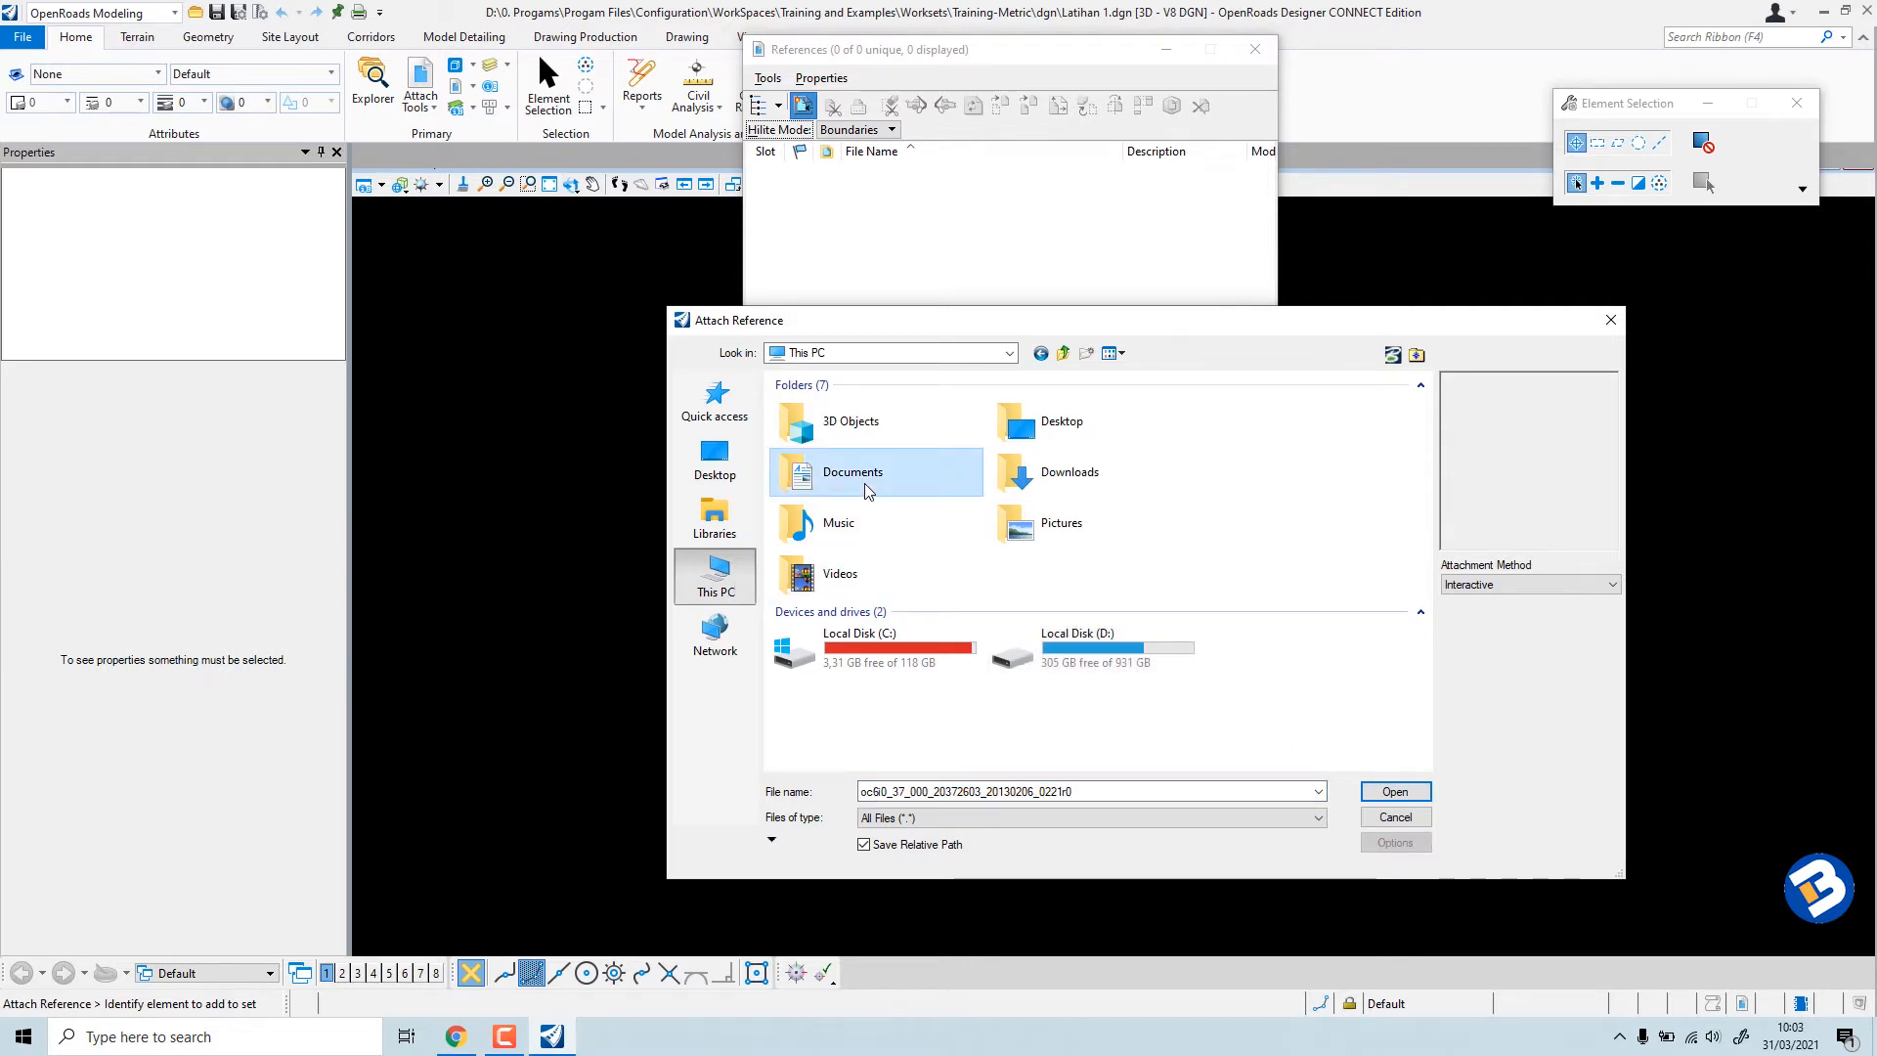
{"action": "double_click", "coordinate": [867, 489]}
{"action": "double_click", "coordinate": [850, 537]}
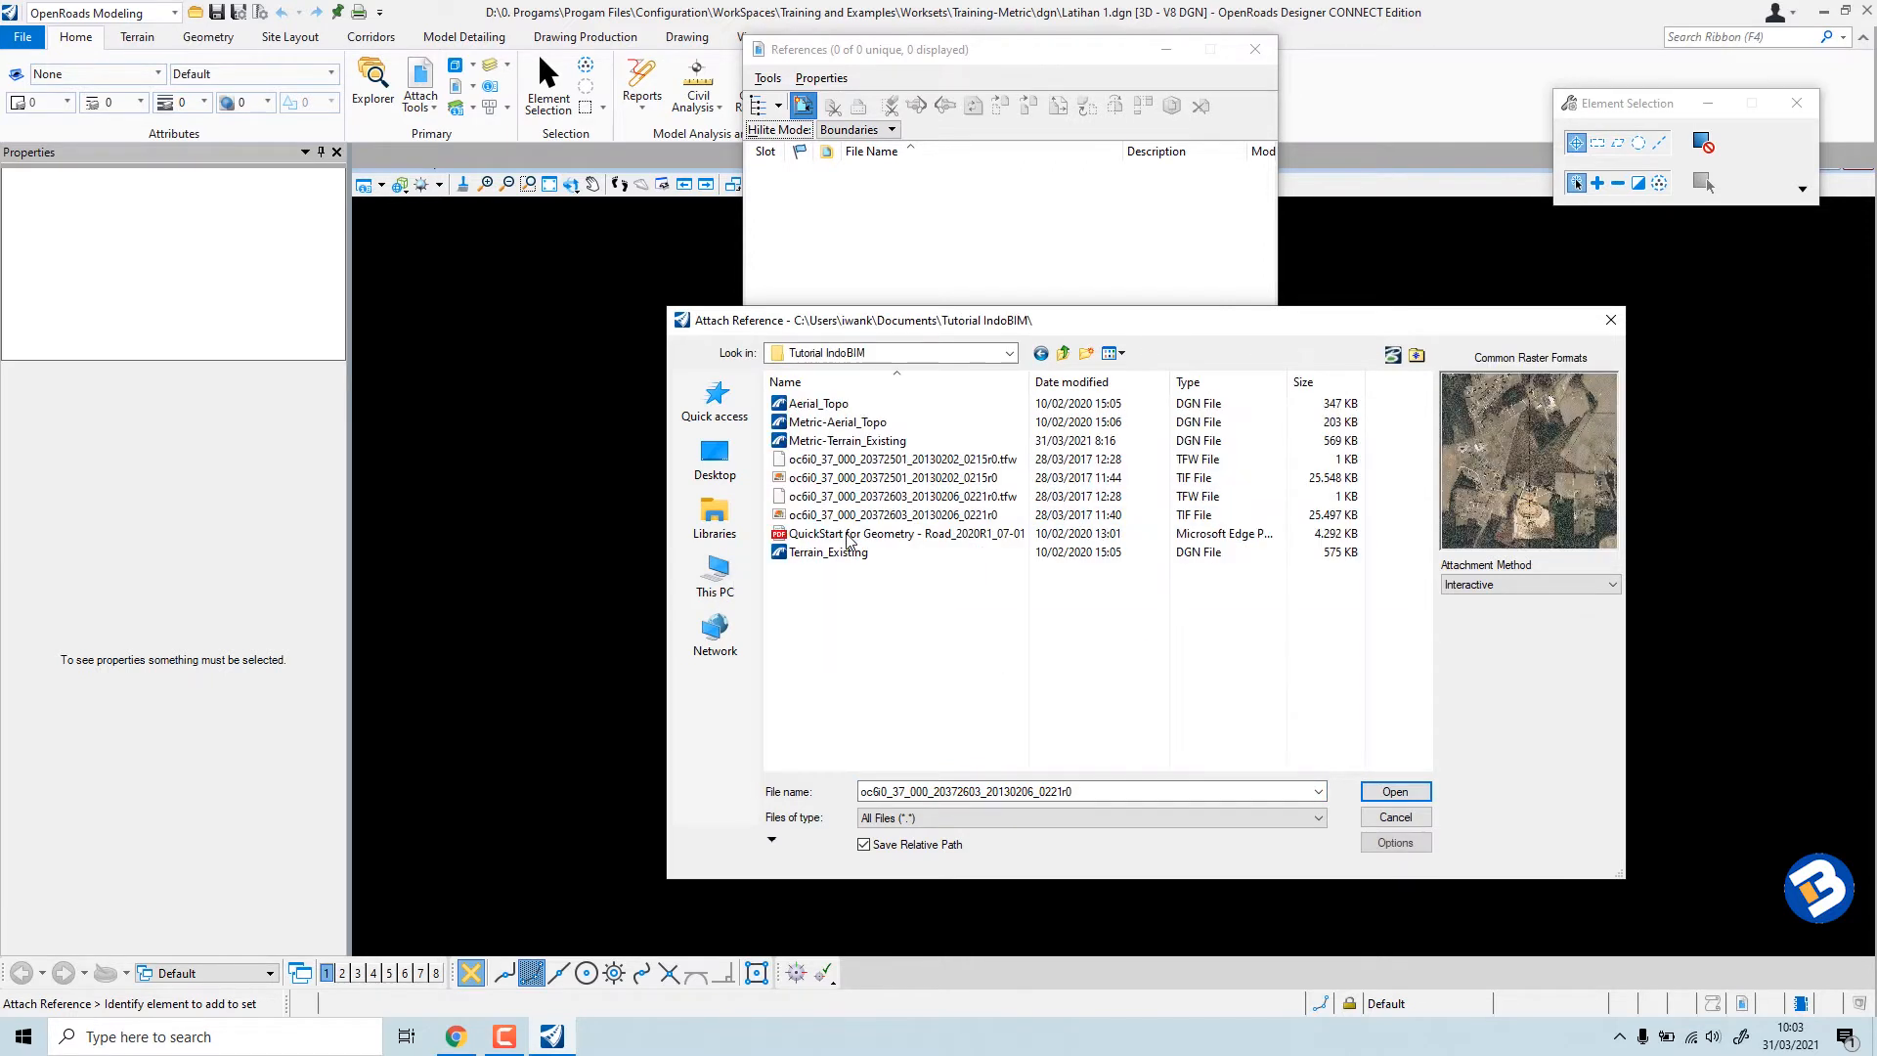
{"action": "left_click", "coordinate": [849, 424]}
{"action": "left_click", "coordinate": [1394, 793]}
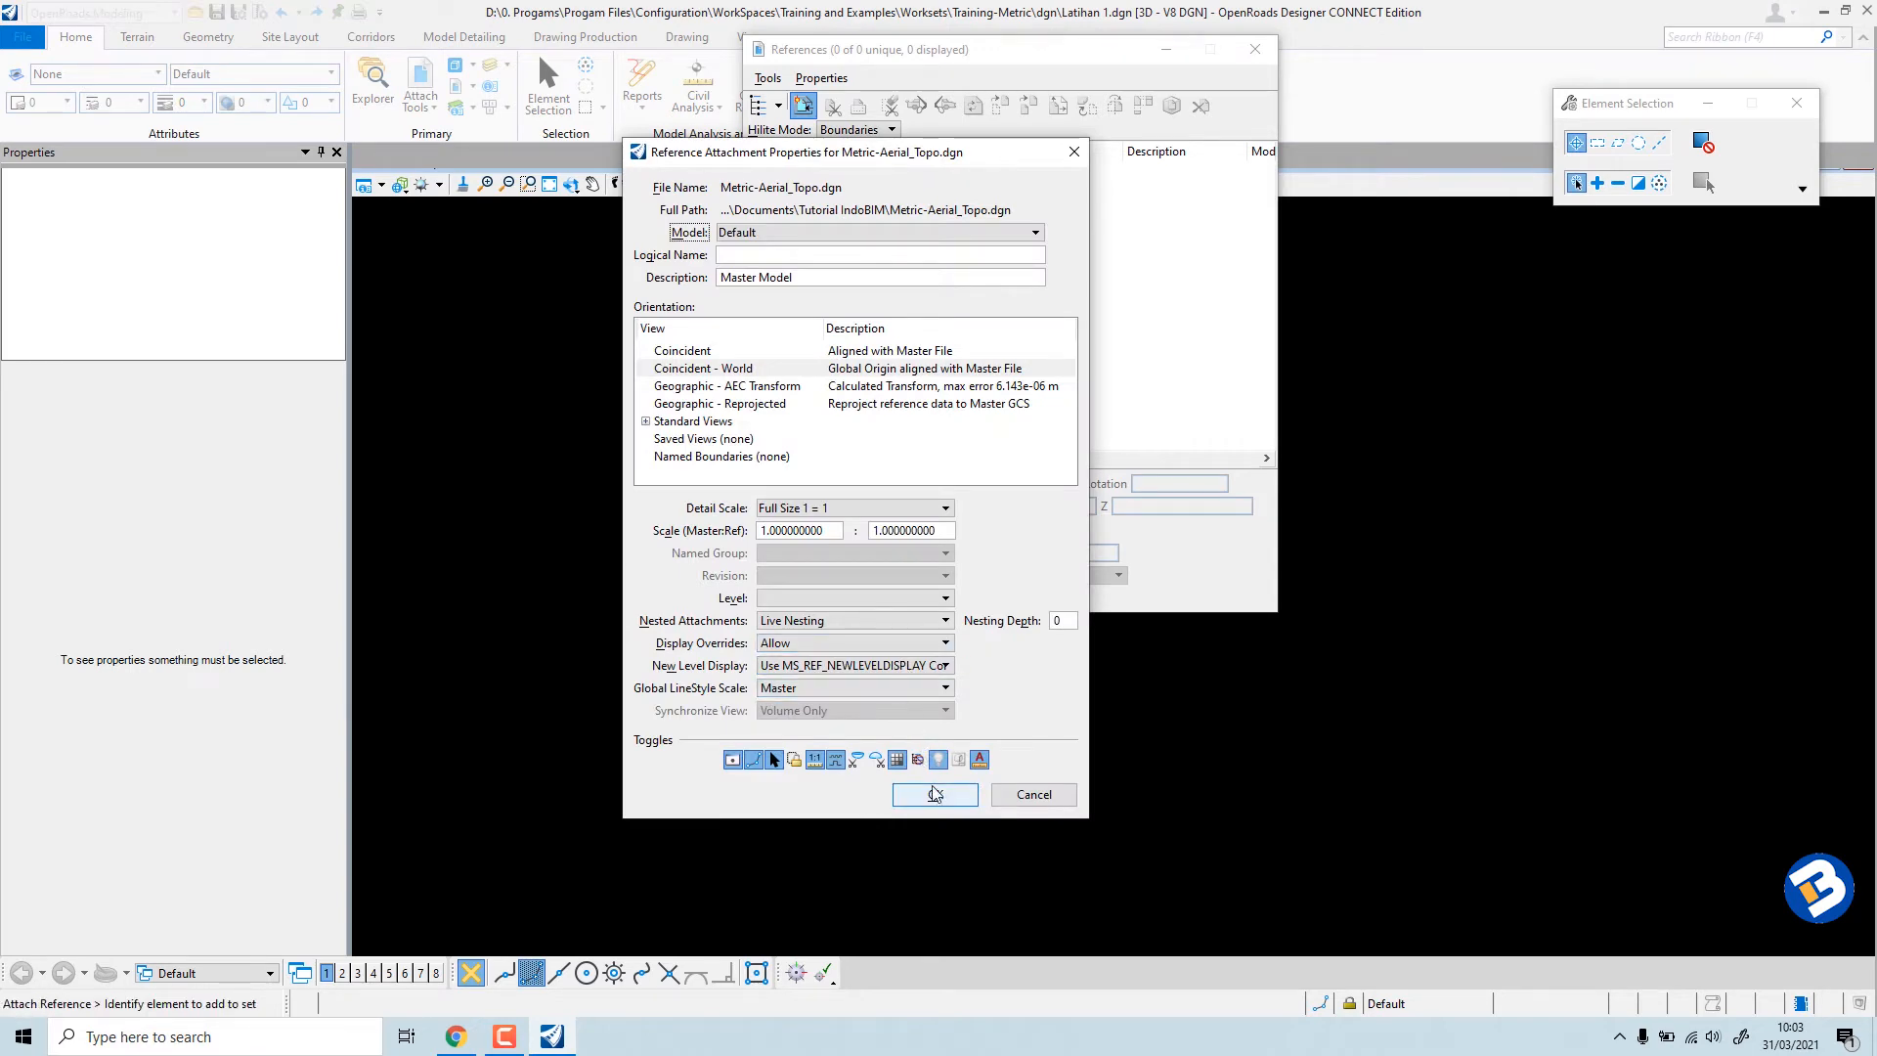
{"action": "left_click", "coordinate": [931, 790]}
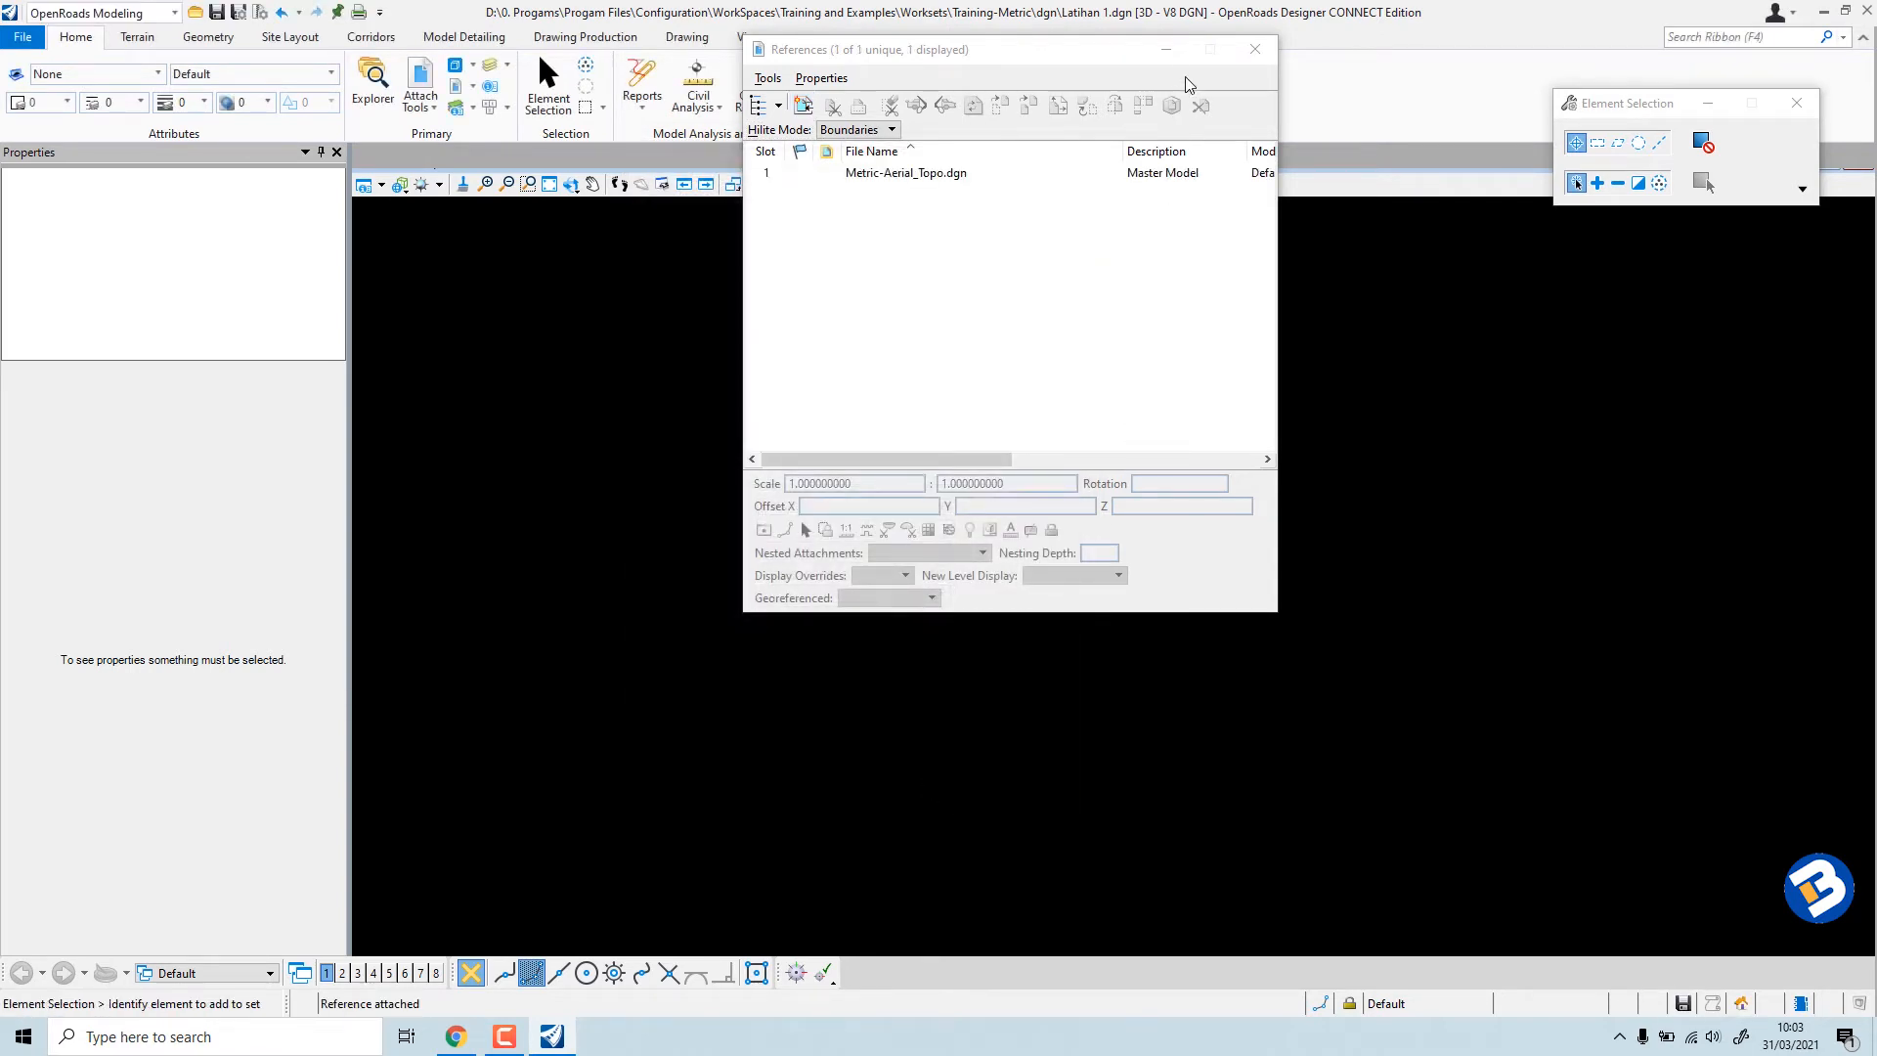
{"action": "left_click", "coordinate": [1163, 49]}
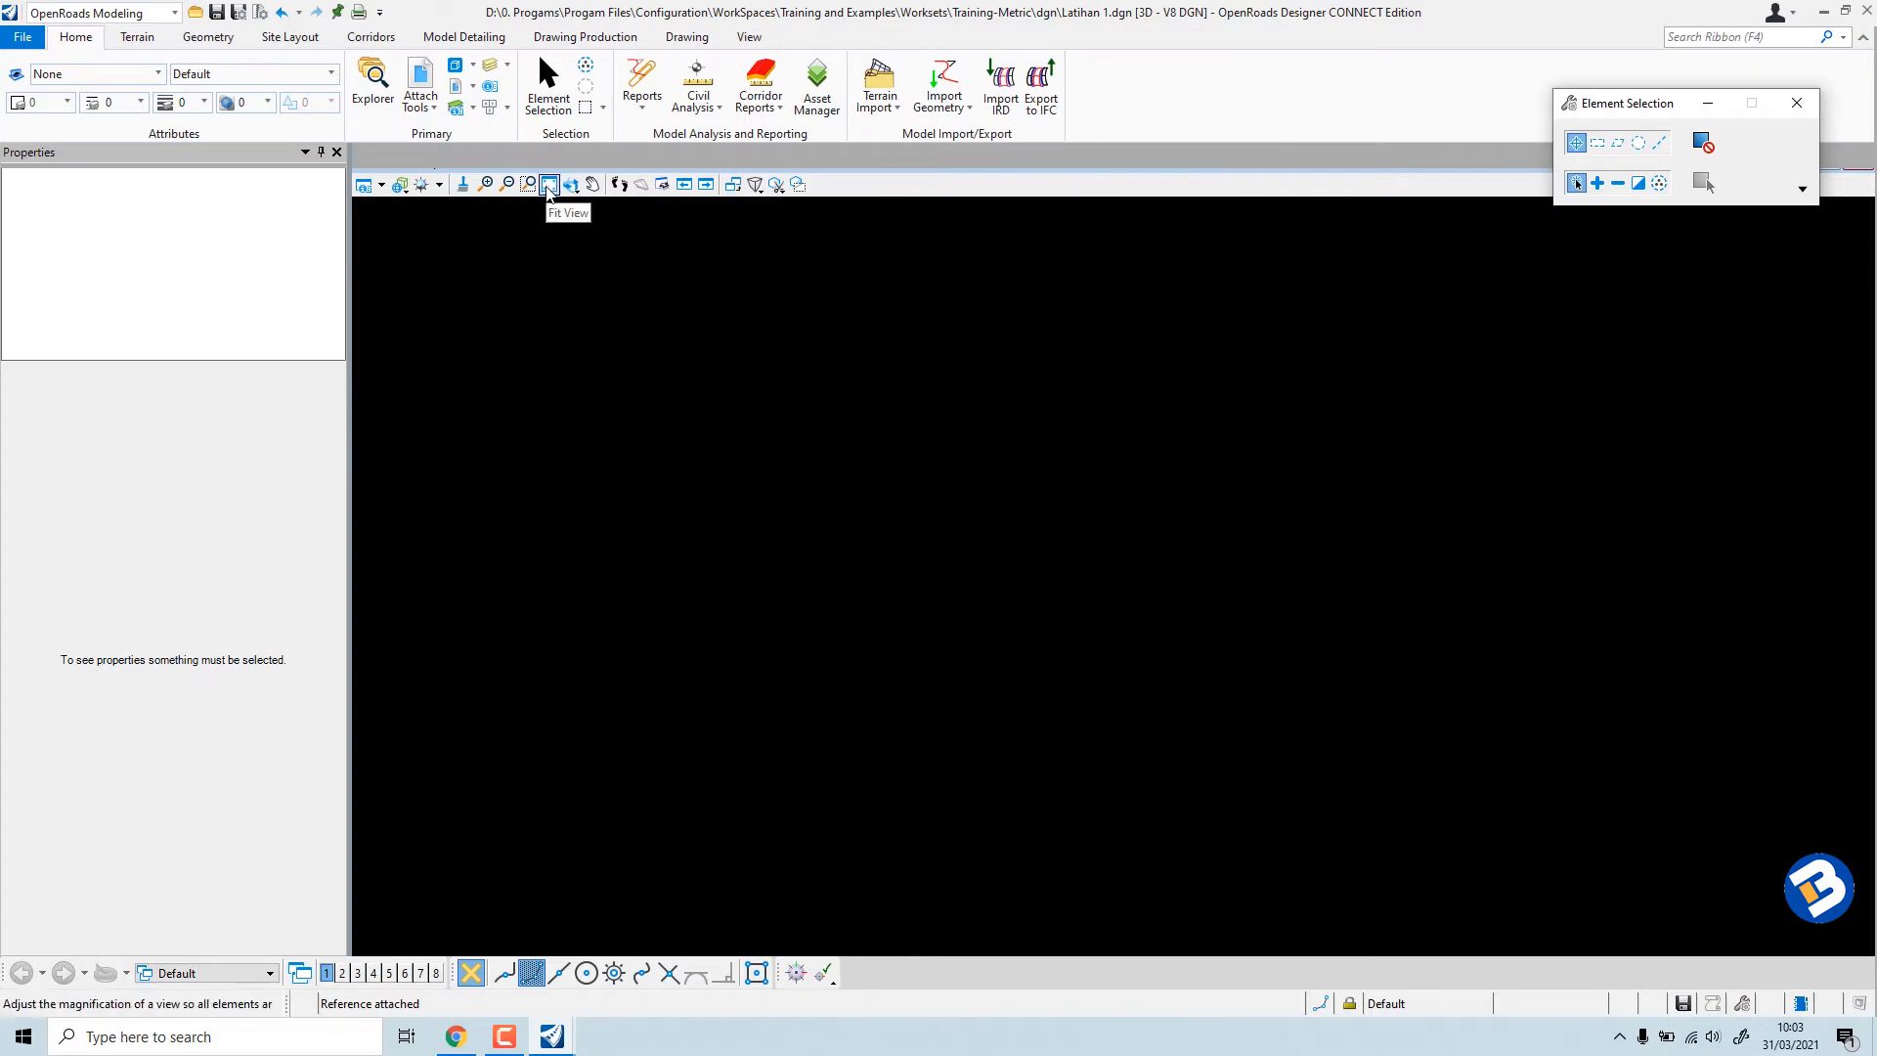
Fit the view to the attached aerial imagery and examine the magenta circles marked along the road.
{"action": "left_click", "coordinate": [549, 186]}
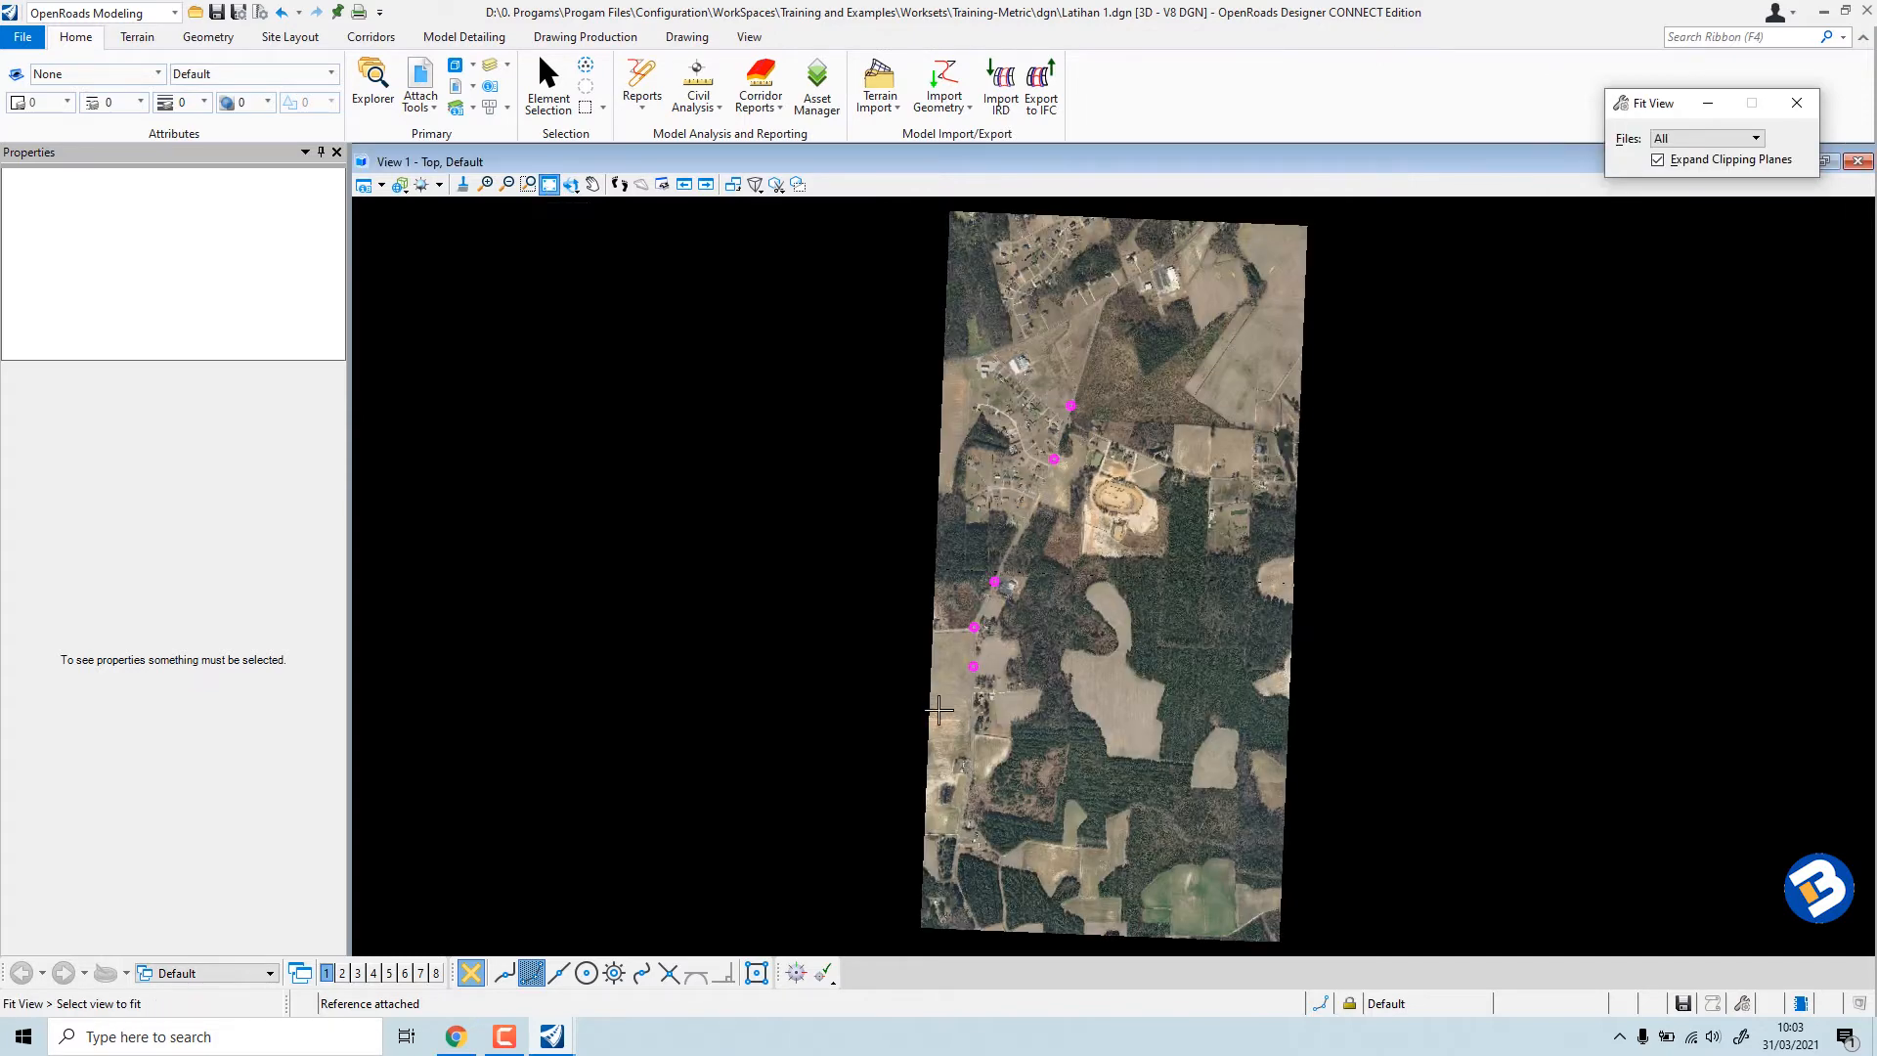
{"action": "scroll", "coordinate": [988, 606], "scroll_direction": "up", "scroll_amount": 7}
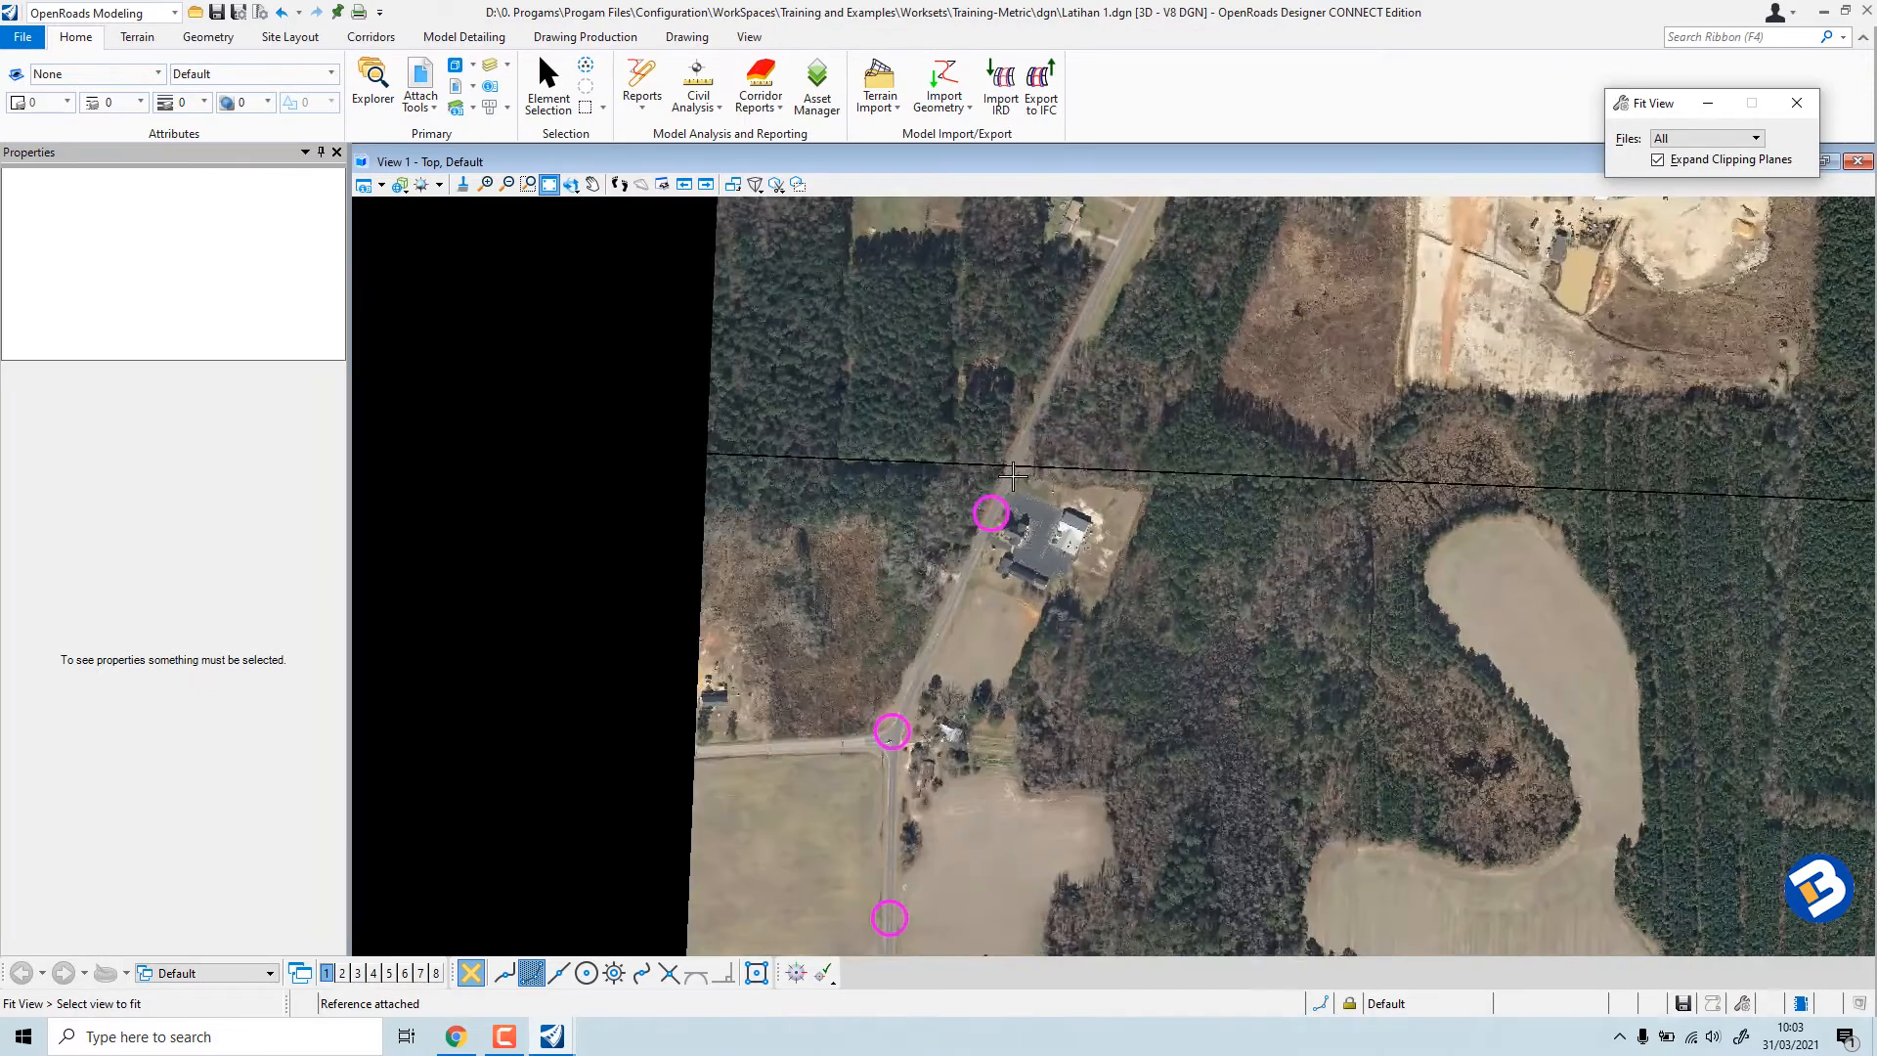
{"action": "scroll", "coordinate": [1012, 476], "scroll_direction": "down", "scroll_amount": 2}
{"action": "scroll", "coordinate": [919, 460], "scroll_direction": "down", "scroll_amount": 3}
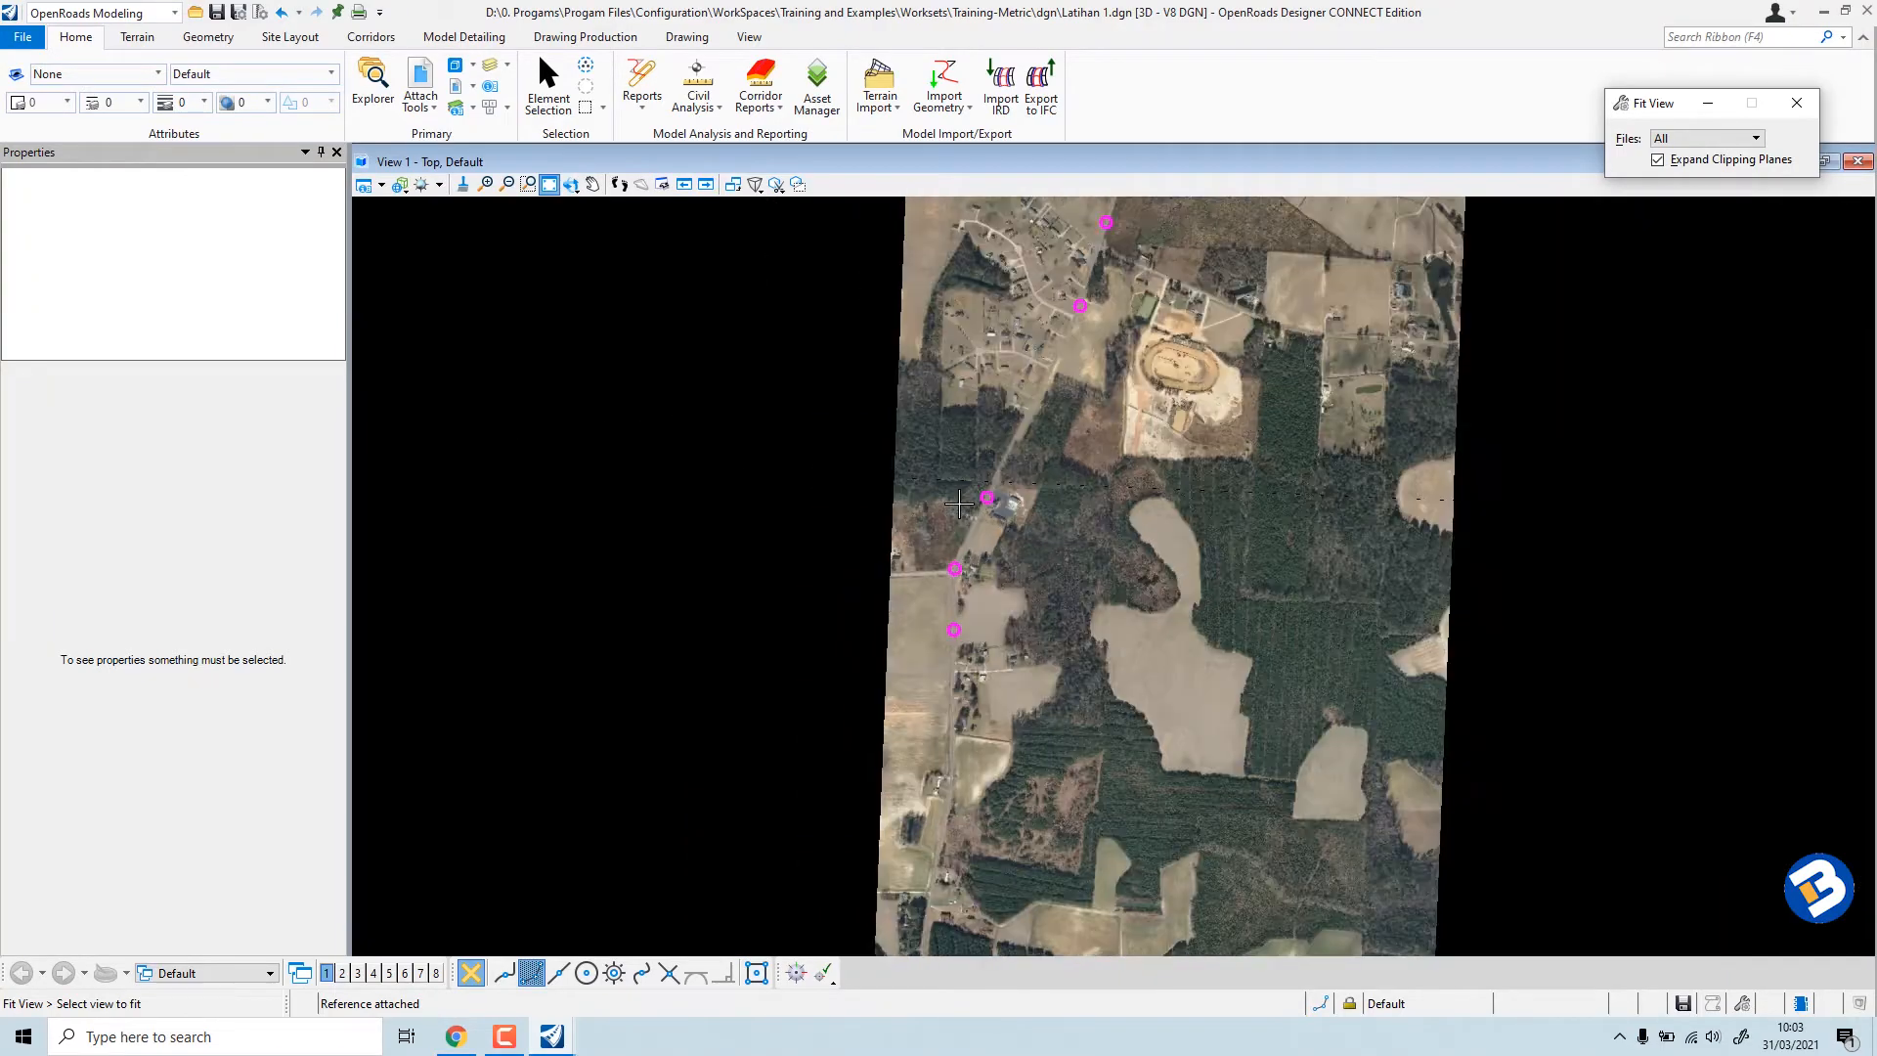
{"action": "scroll", "coordinate": [1055, 356], "scroll_direction": "up", "scroll_amount": 5}
{"action": "scroll", "coordinate": [1054, 356], "scroll_direction": "down", "scroll_amount": 3}
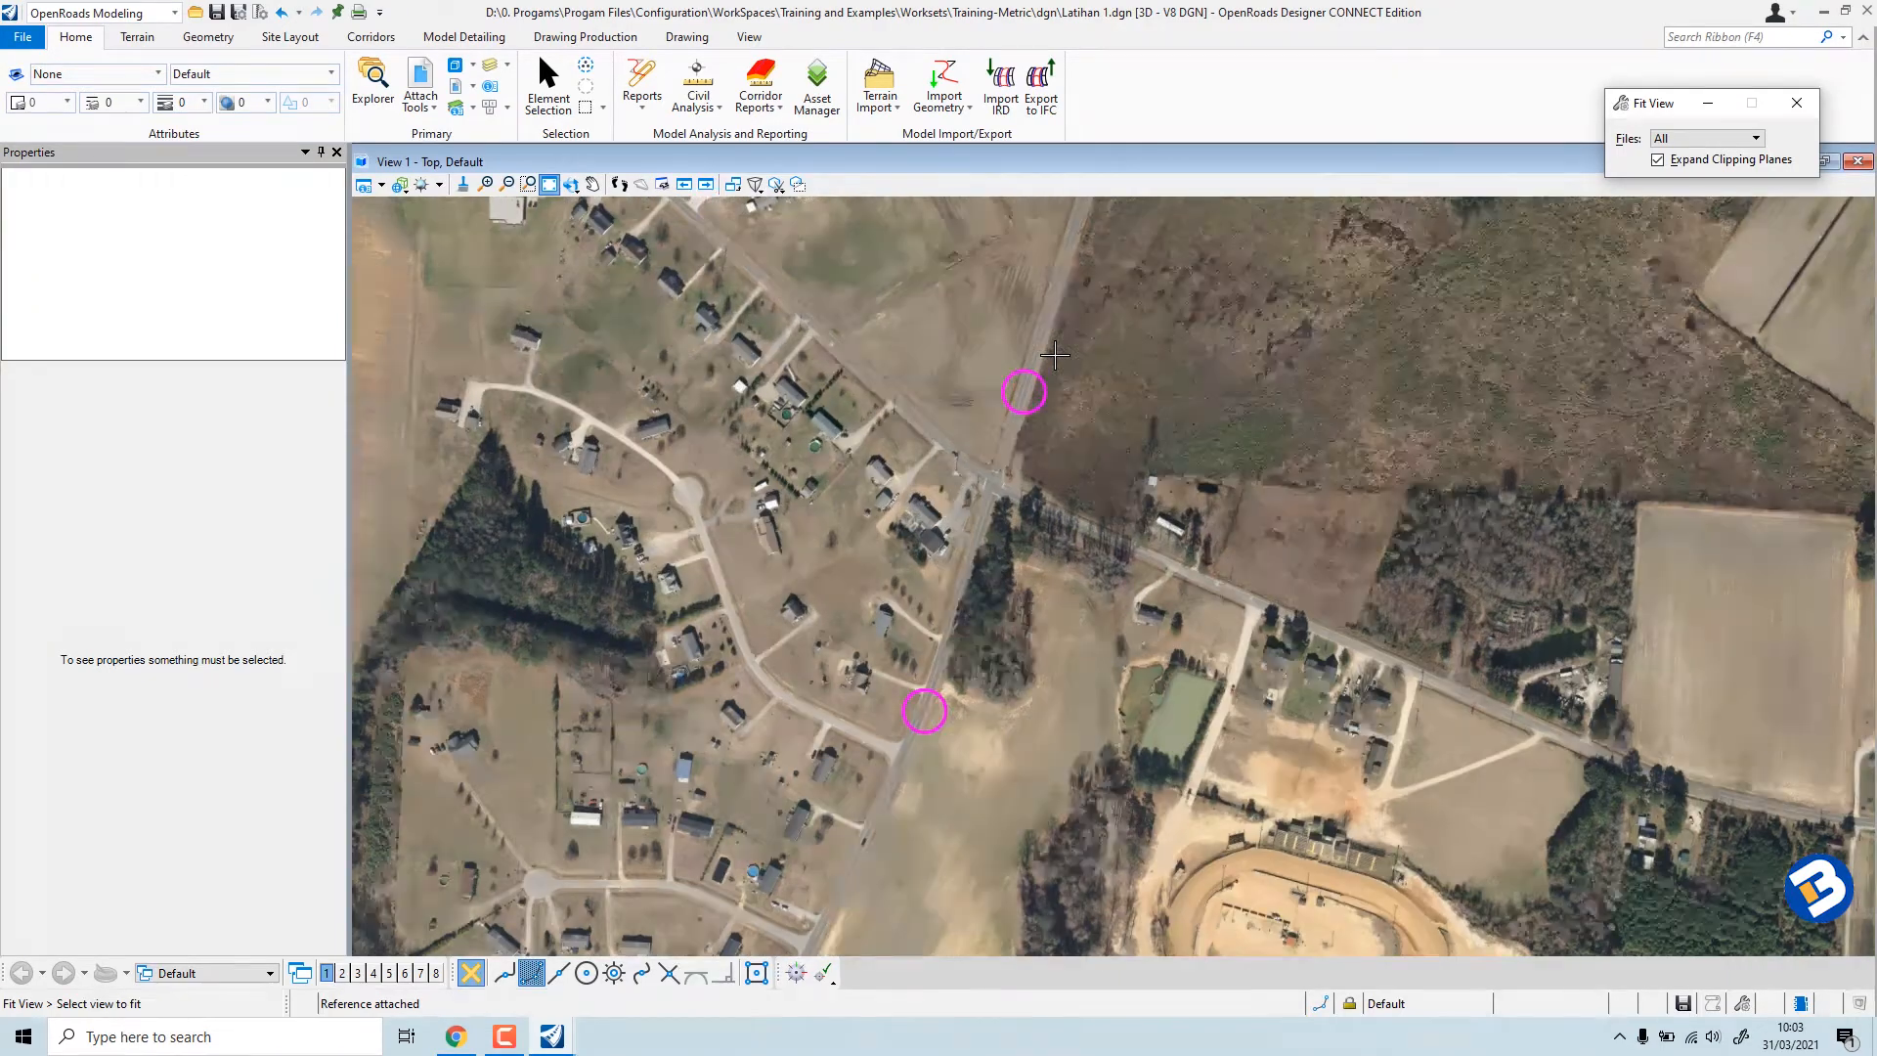
{"action": "scroll", "coordinate": [1044, 360], "scroll_direction": "up", "scroll_amount": 1}
{"action": "scroll", "coordinate": [1044, 360], "scroll_direction": "down", "scroll_amount": 2}
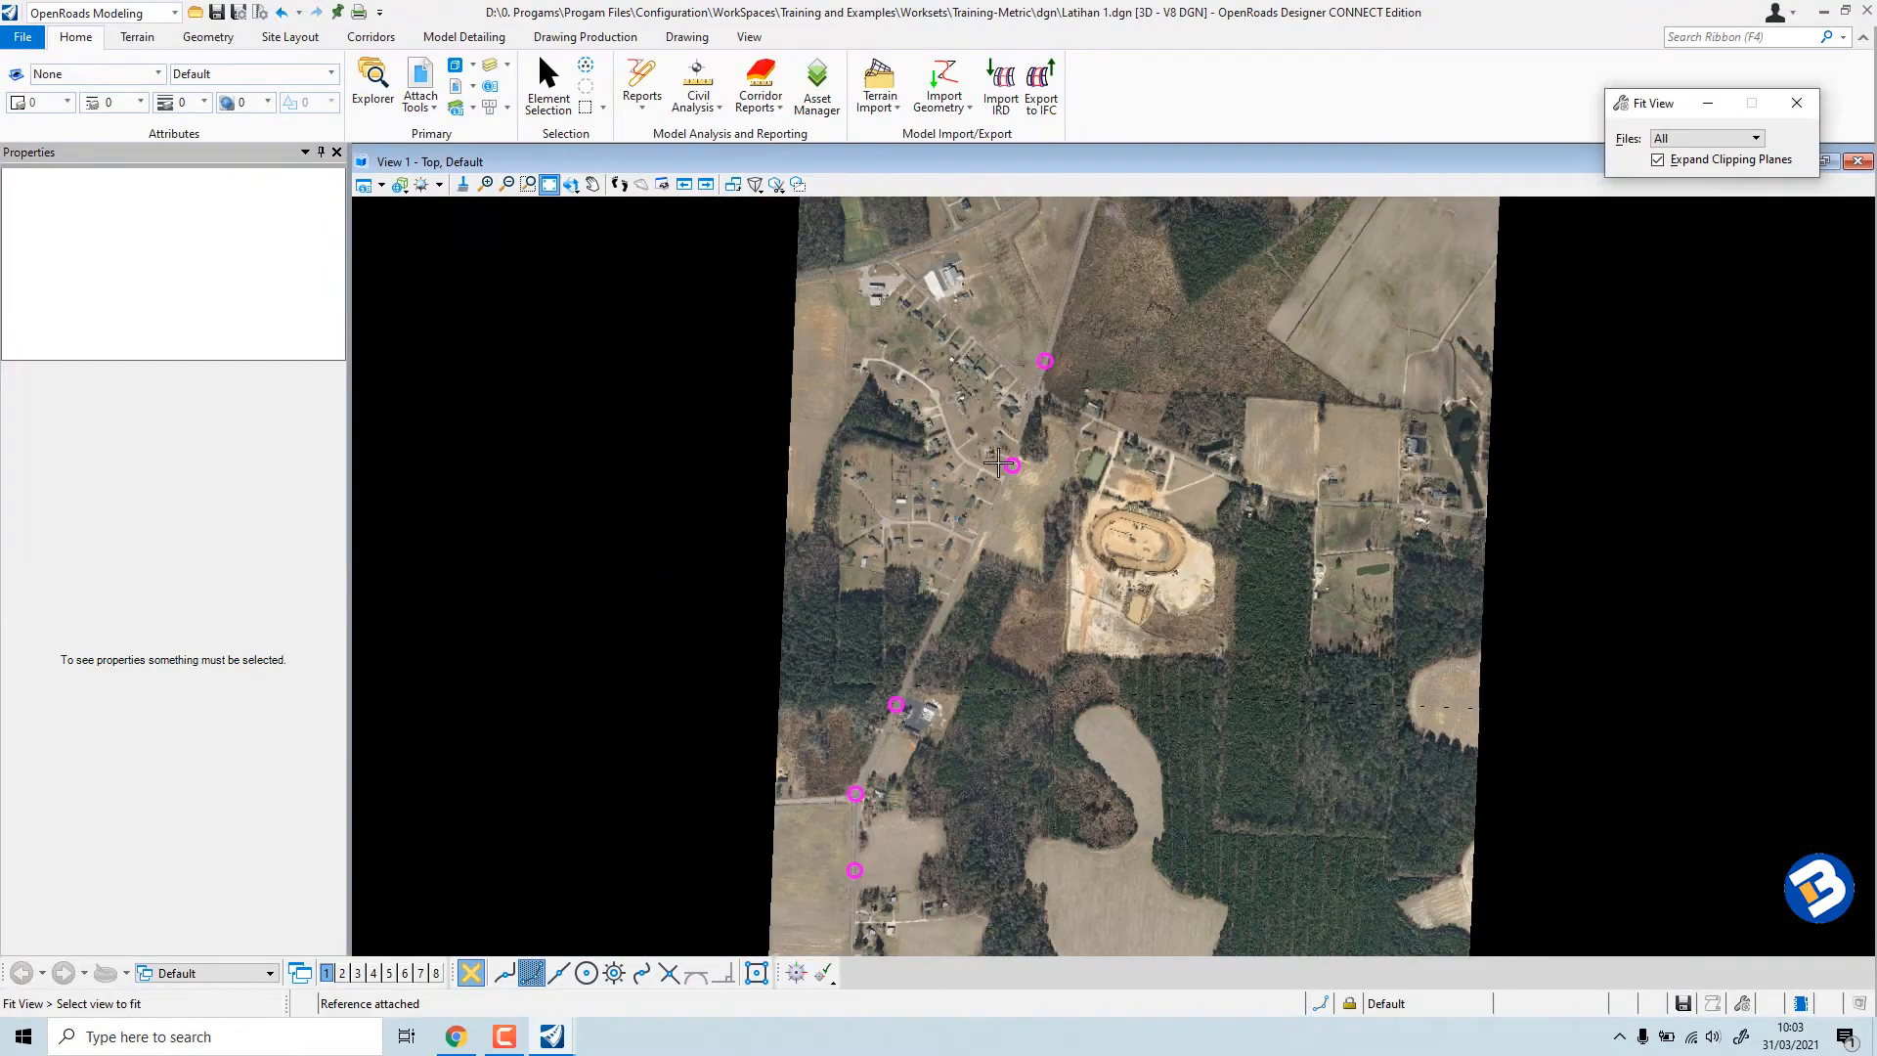
{"action": "scroll", "coordinate": [893, 704], "scroll_direction": "down", "scroll_amount": 2}
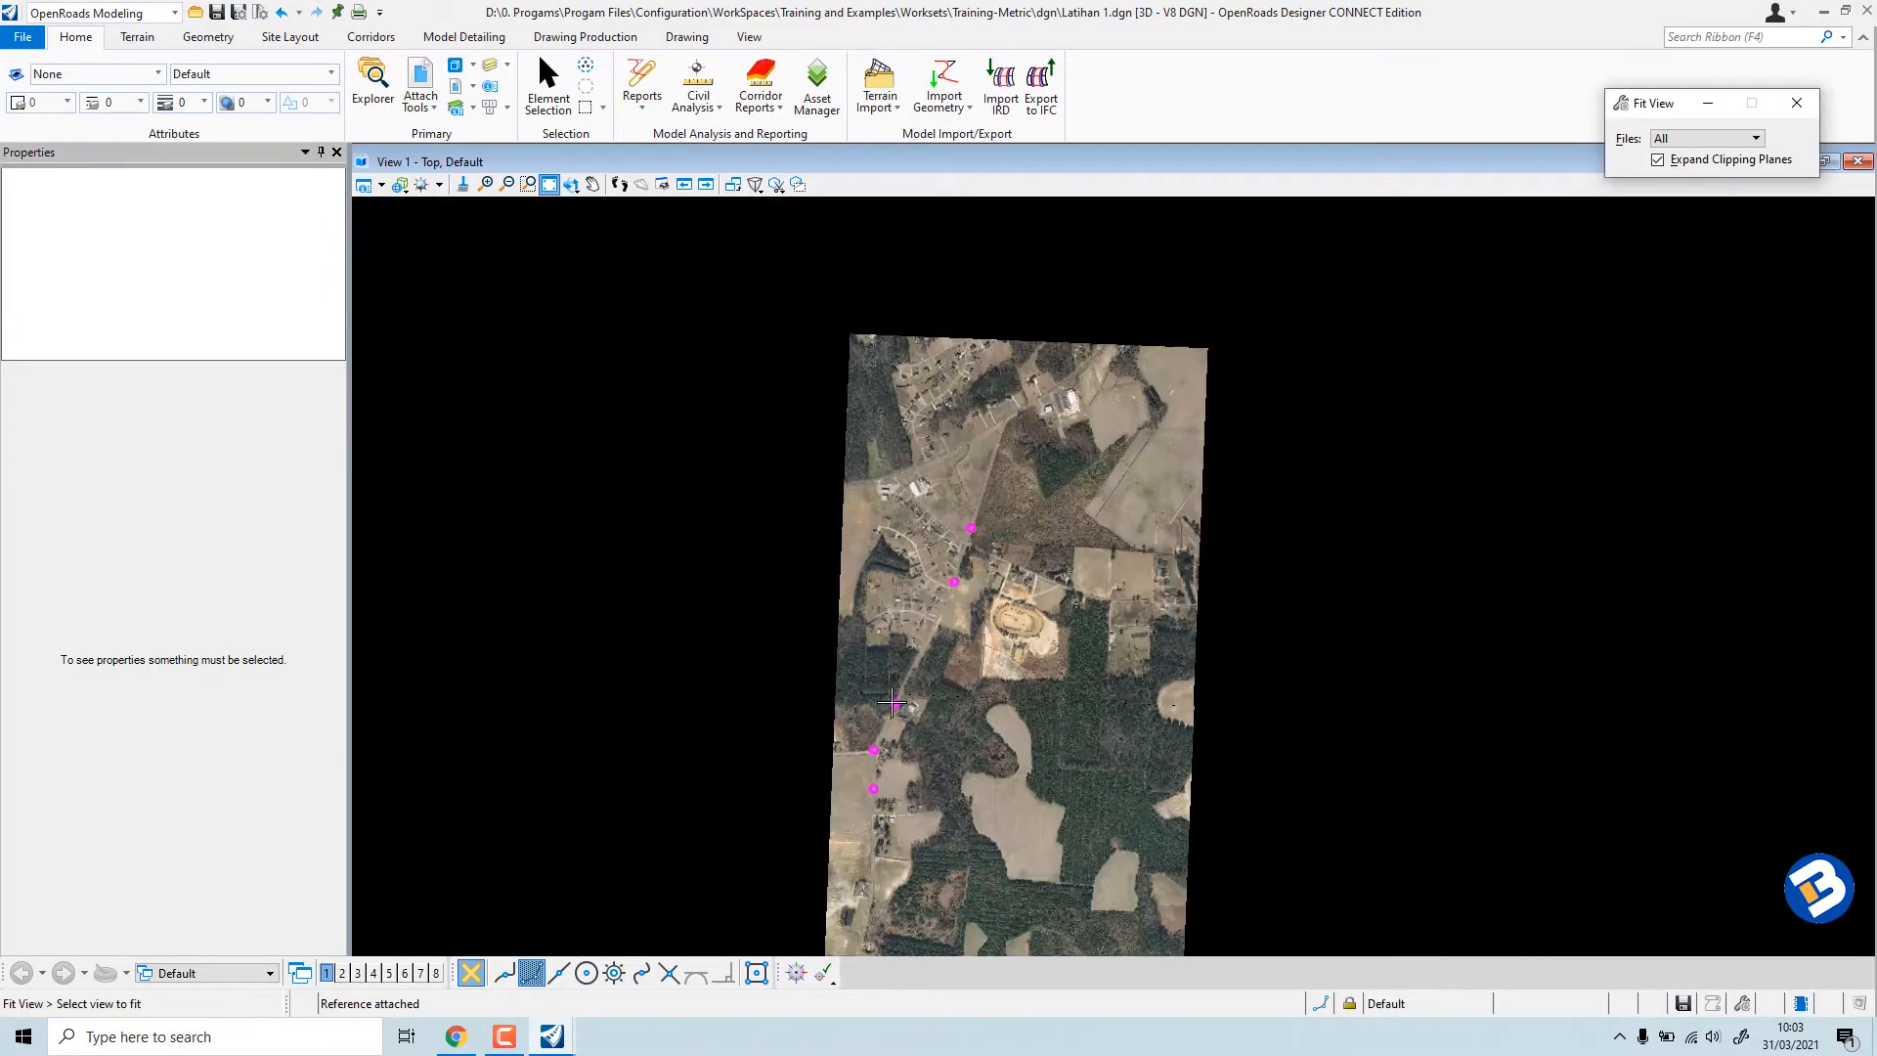
{"action": "scroll", "coordinate": [873, 784], "scroll_direction": "up", "scroll_amount": 5}
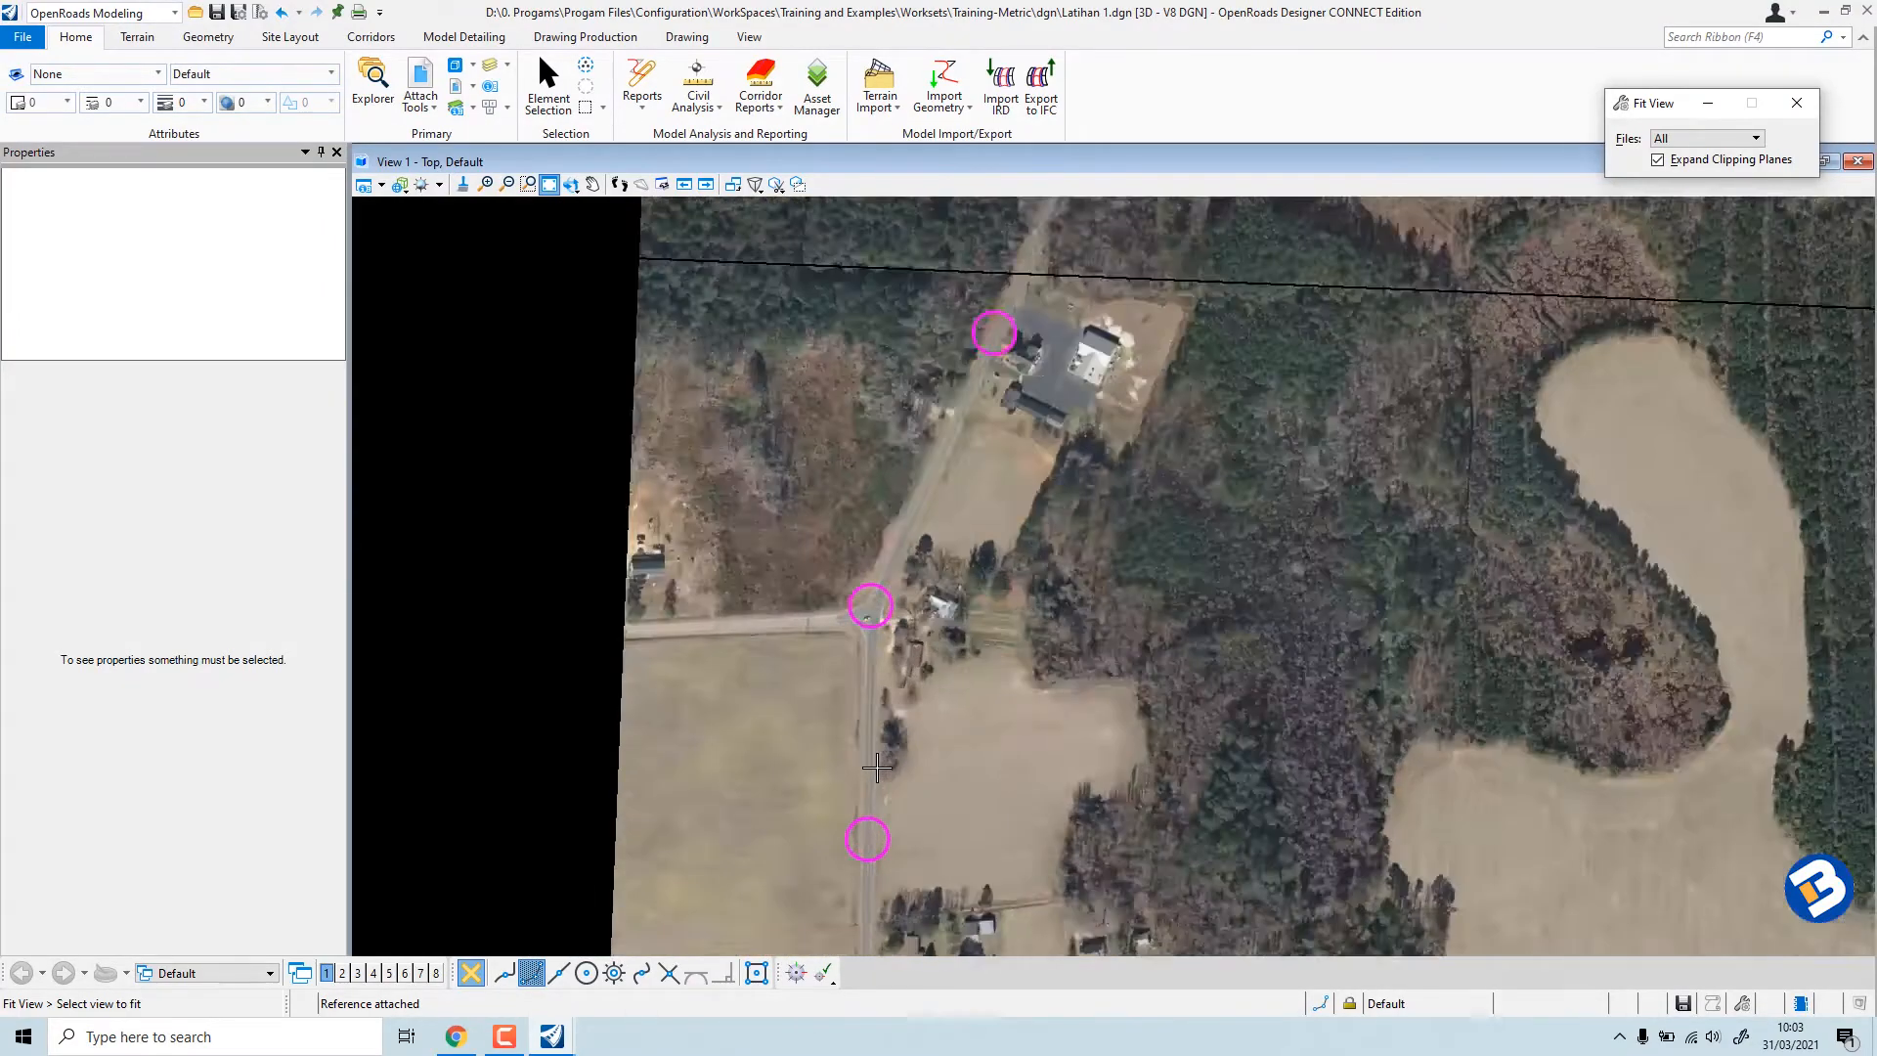
{"action": "scroll", "coordinate": [875, 765], "scroll_direction": "up", "scroll_amount": 2}
{"action": "scroll", "coordinate": [873, 748], "scroll_direction": "down", "scroll_amount": 8}
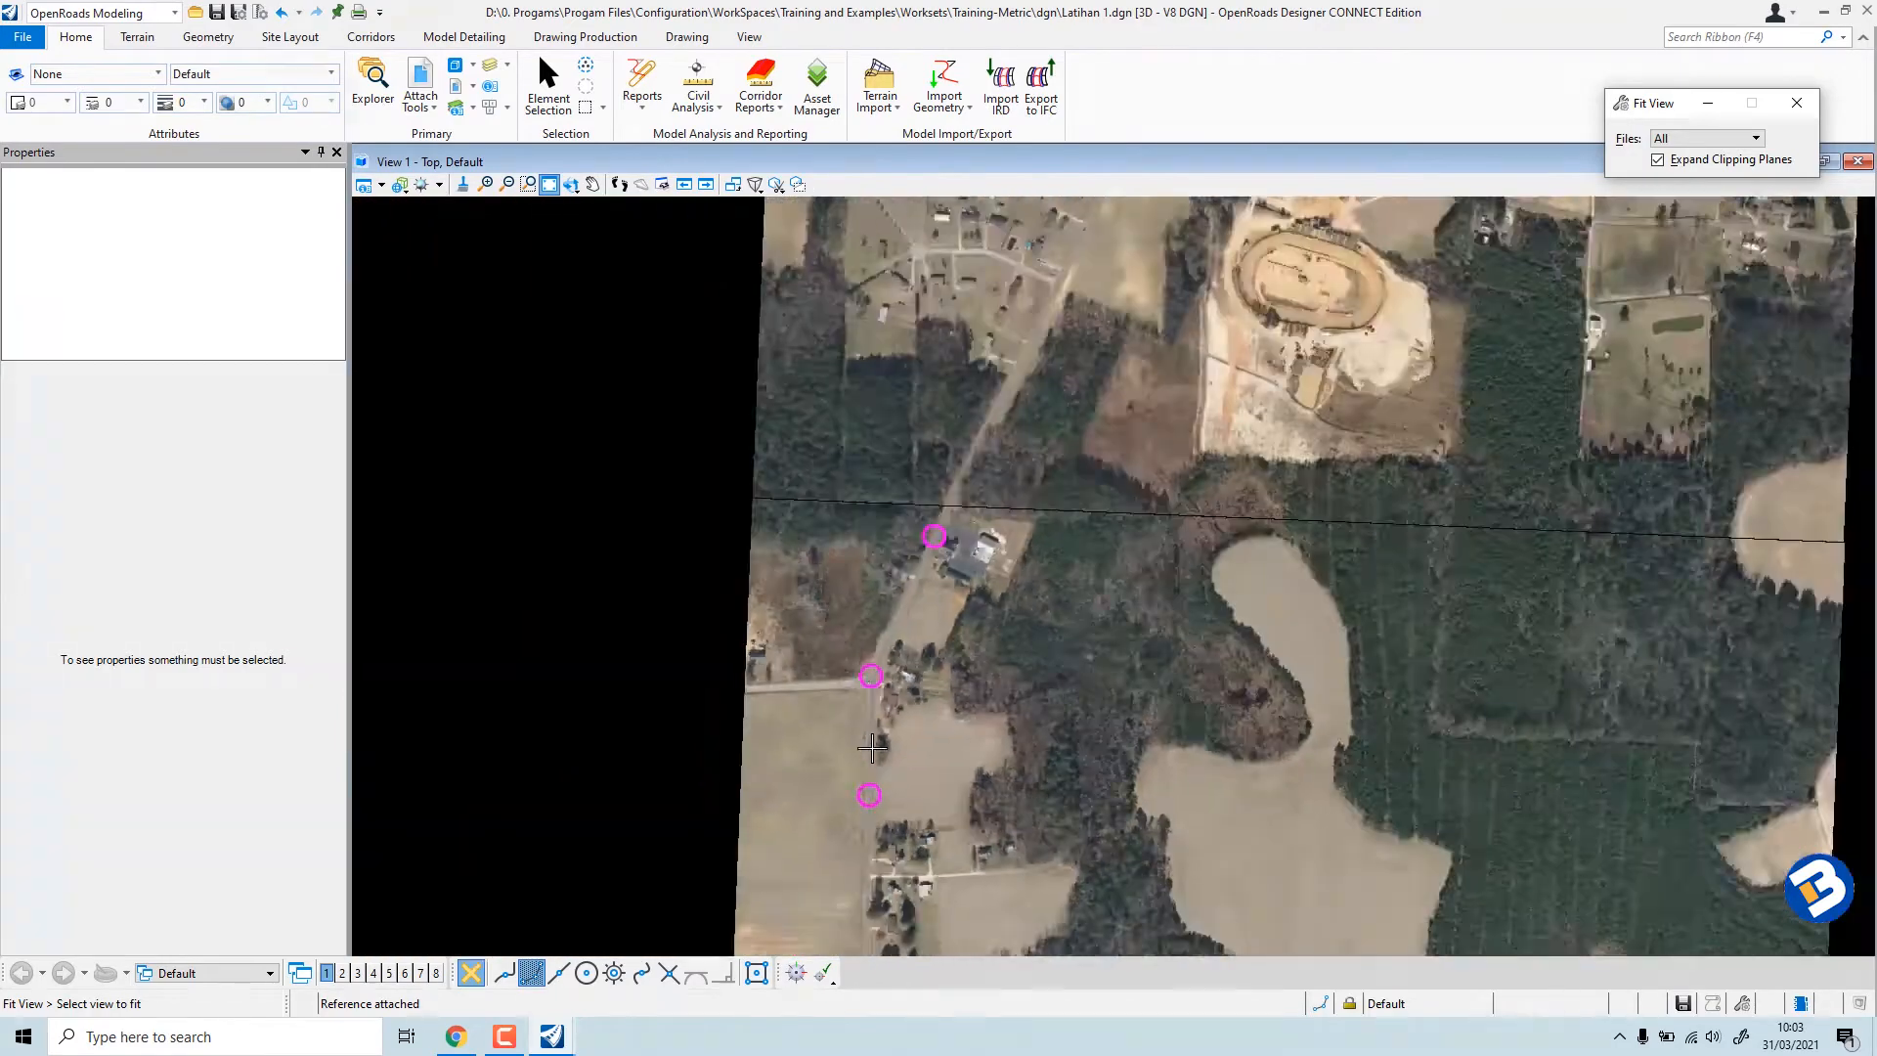
{"action": "scroll", "coordinate": [873, 743], "scroll_direction": "up", "scroll_amount": 7}
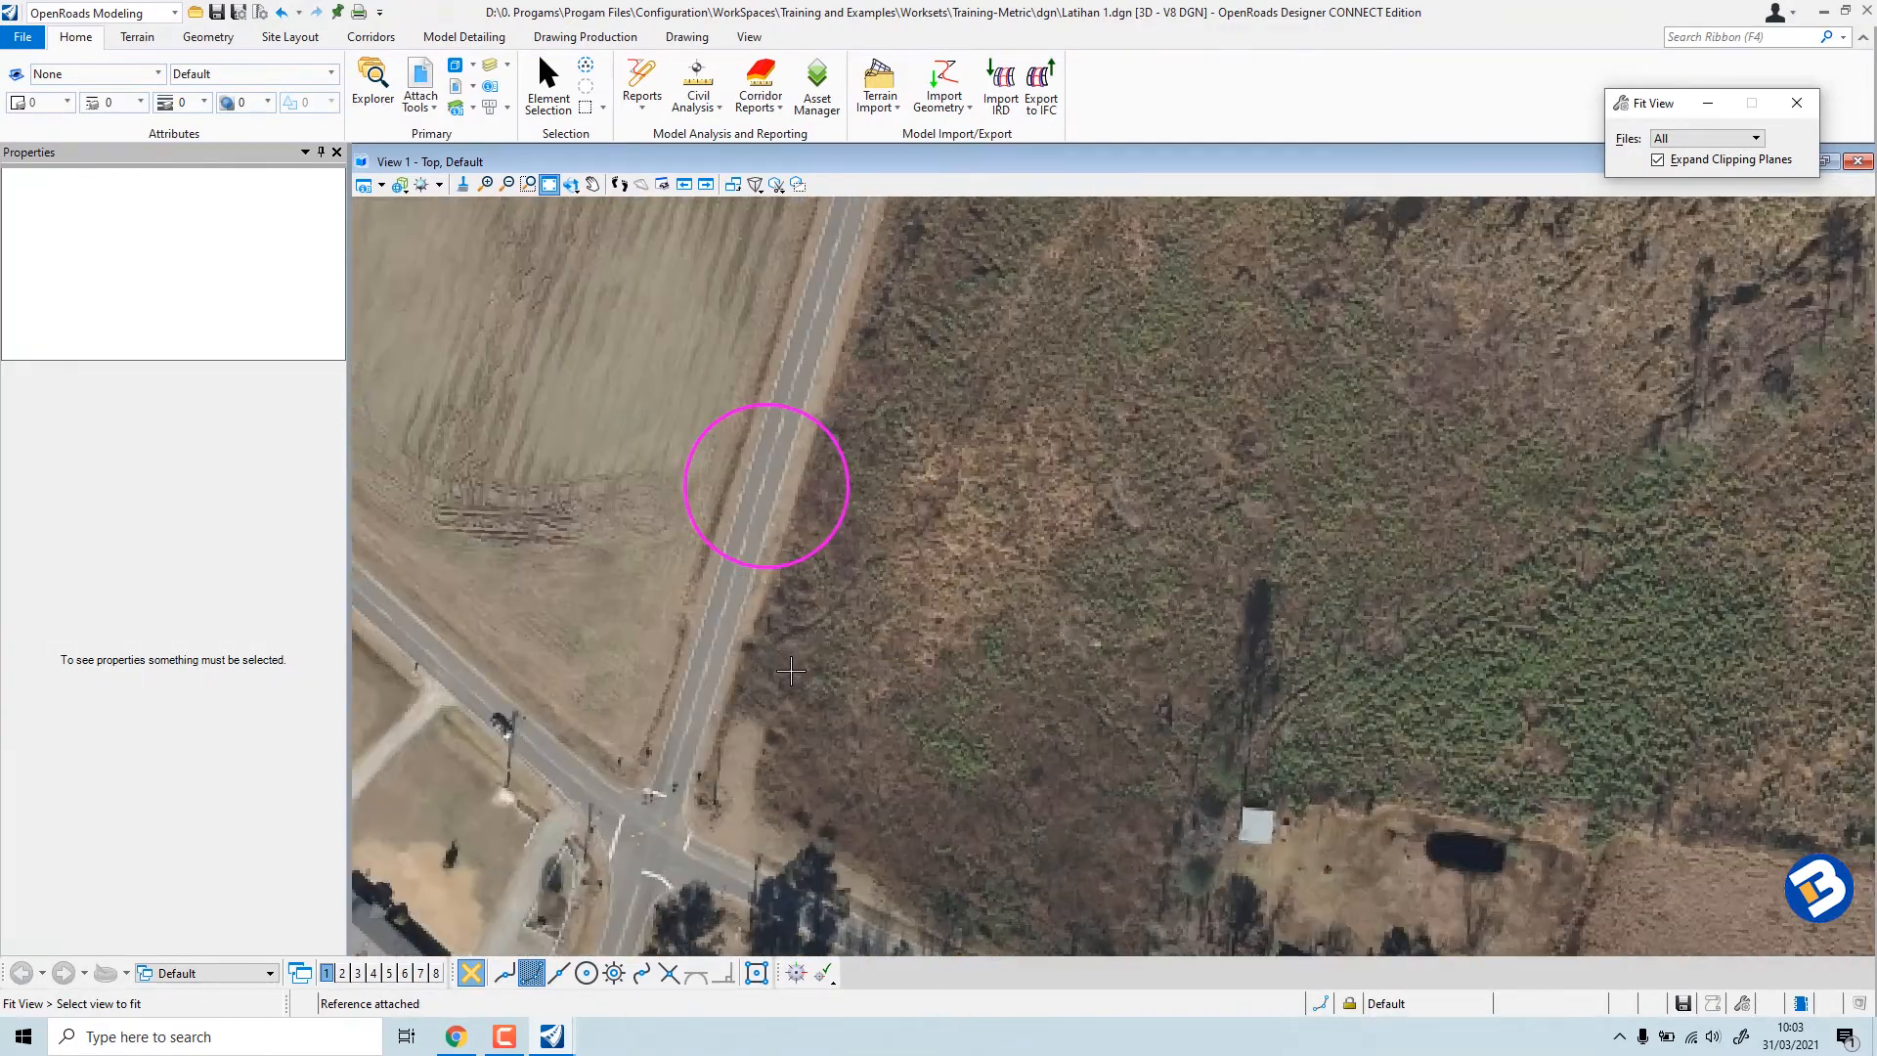
{"action": "scroll", "coordinate": [792, 657], "scroll_direction": "down", "scroll_amount": 8}
{"action": "scroll", "coordinate": [718, 769], "scroll_direction": "up", "scroll_amount": 2}
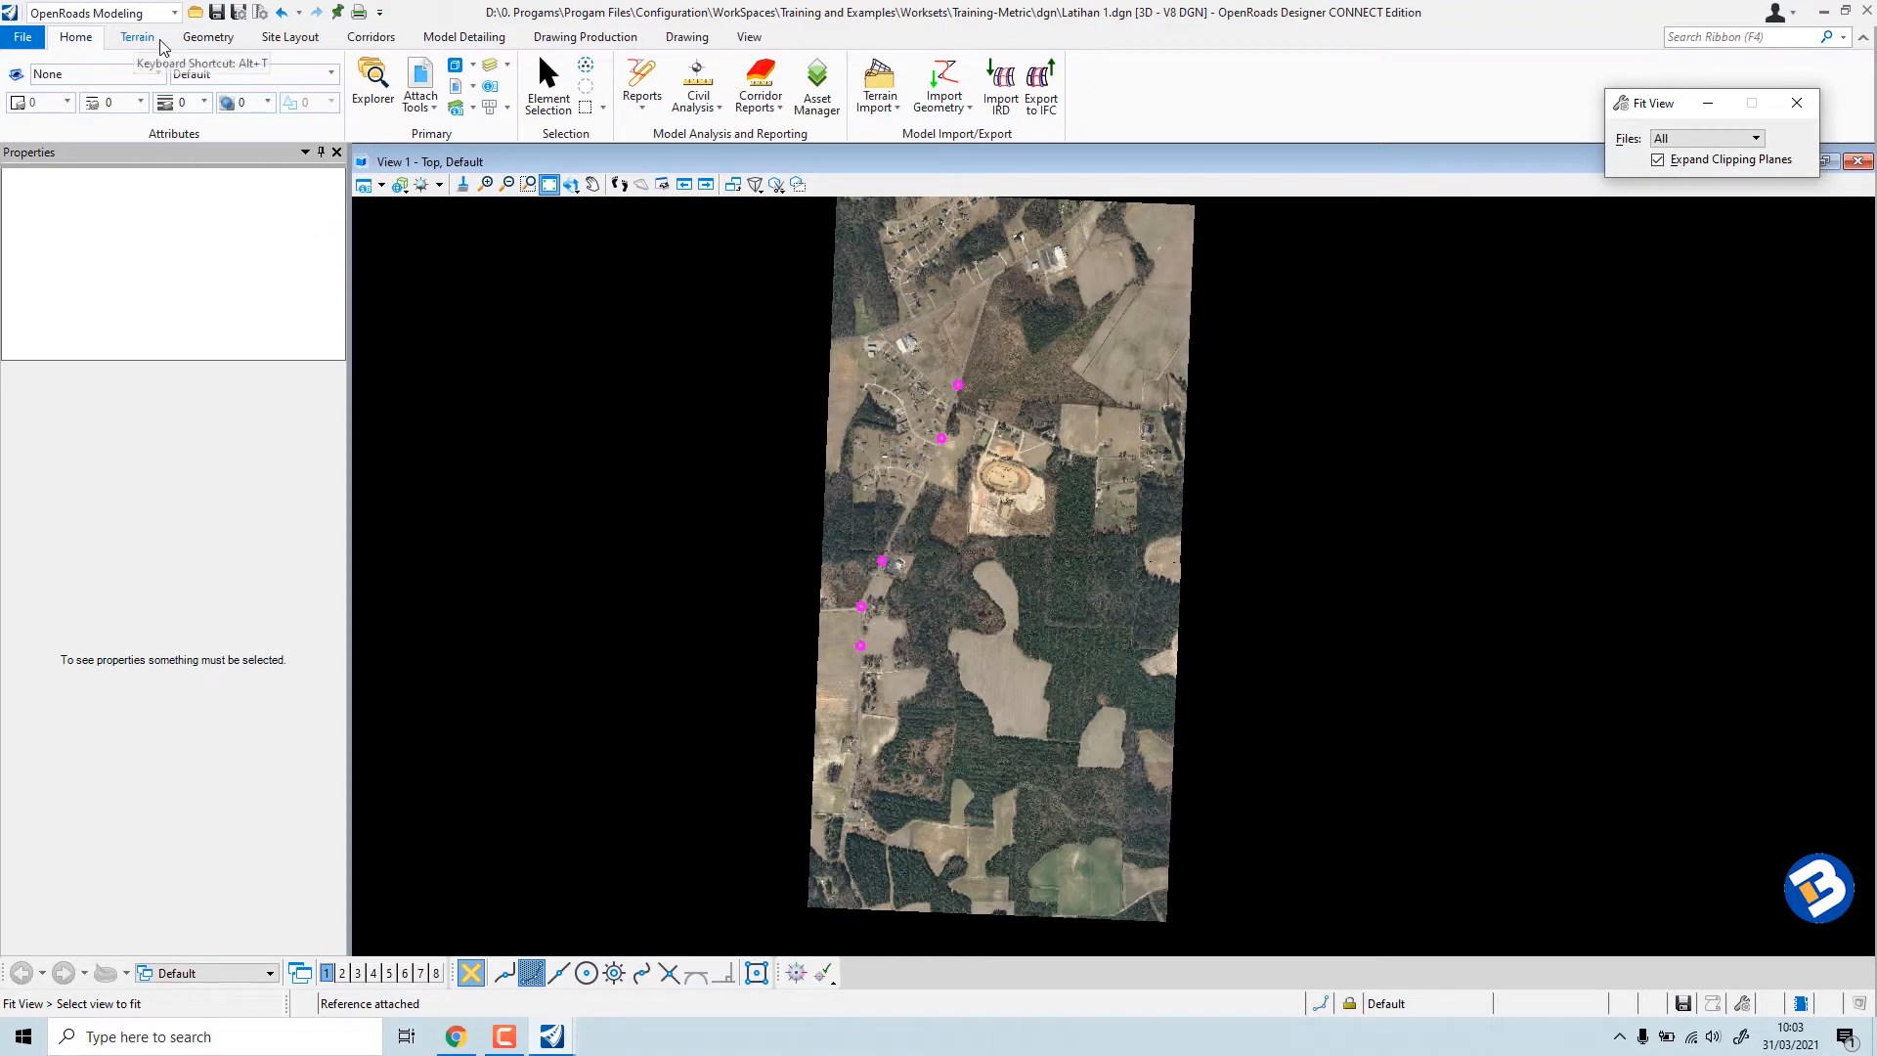
Draw a horizontal geometry line about 238 m long on the road centreline, from the northernmost magenta circle's upper edge to the next circle's upper edge.
{"action": "left_click", "coordinate": [196, 41]}
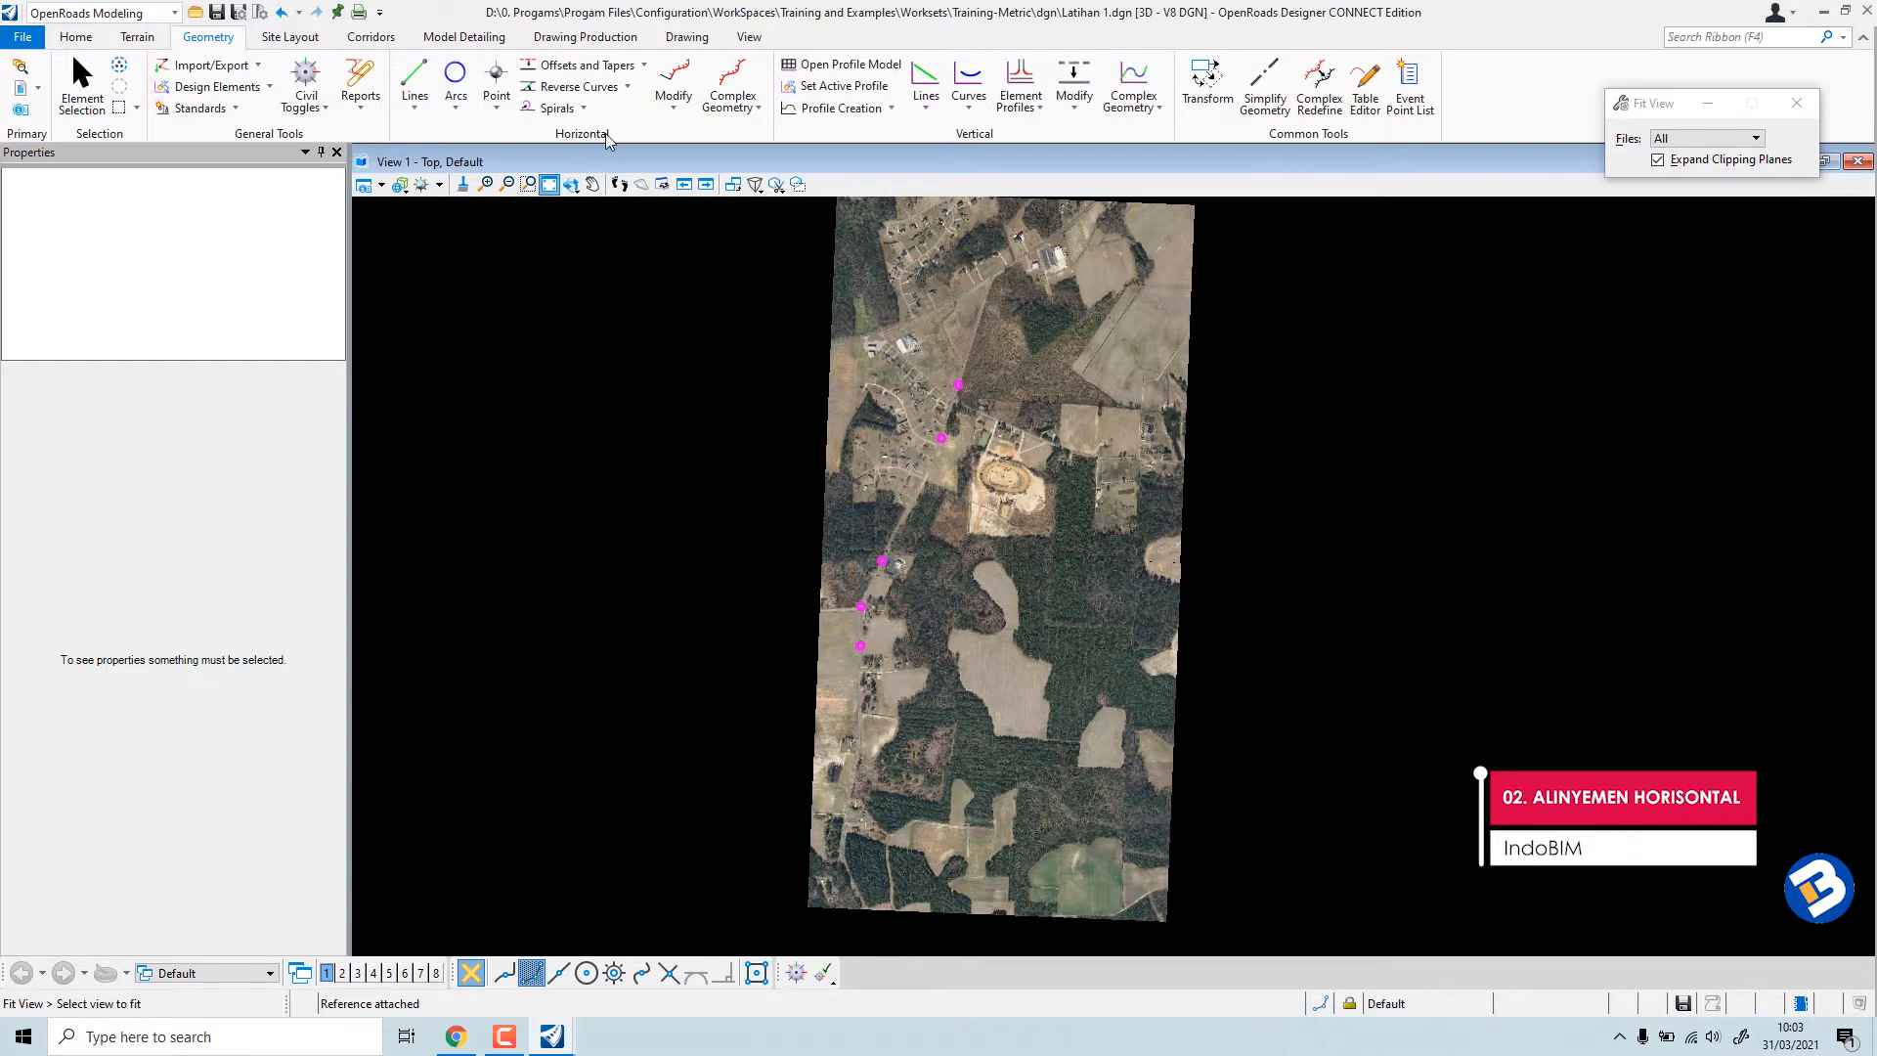
{"action": "left_click", "coordinate": [413, 84]}
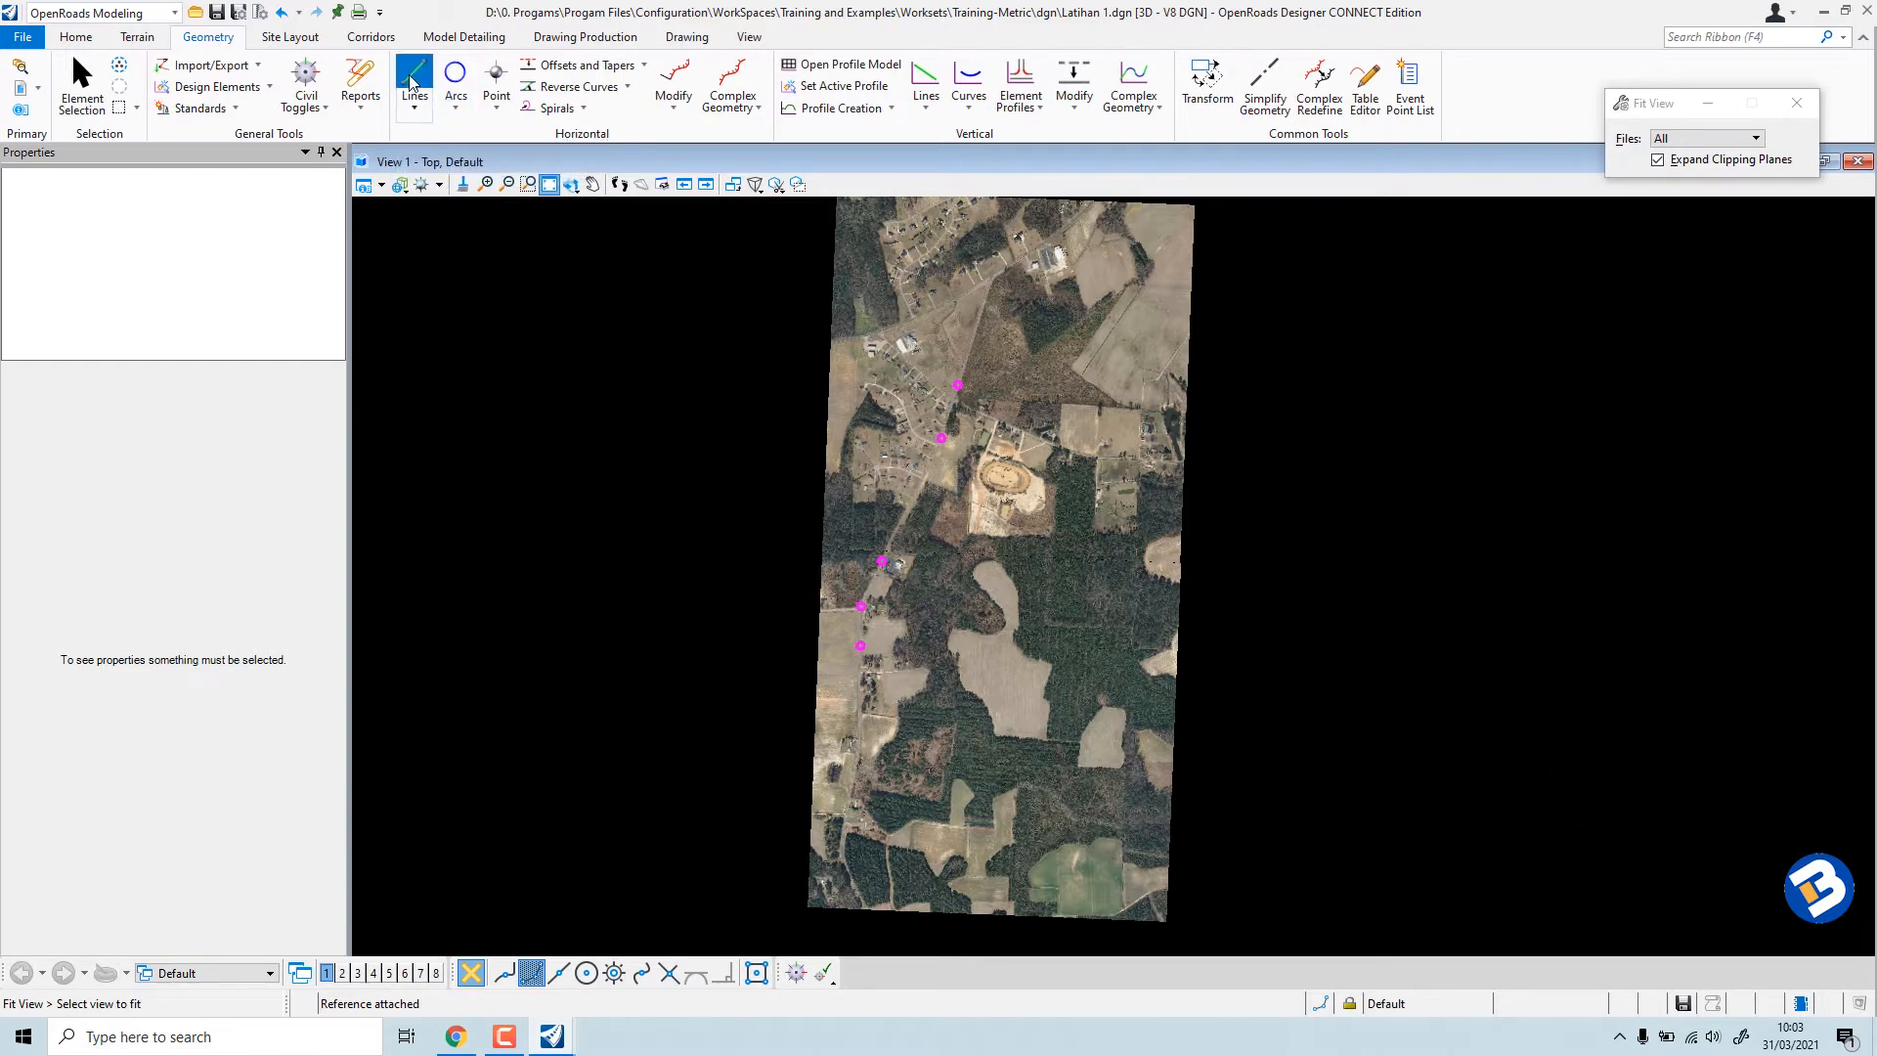
{"action": "scroll", "coordinate": [870, 284], "scroll_direction": "up", "scroll_amount": 5}
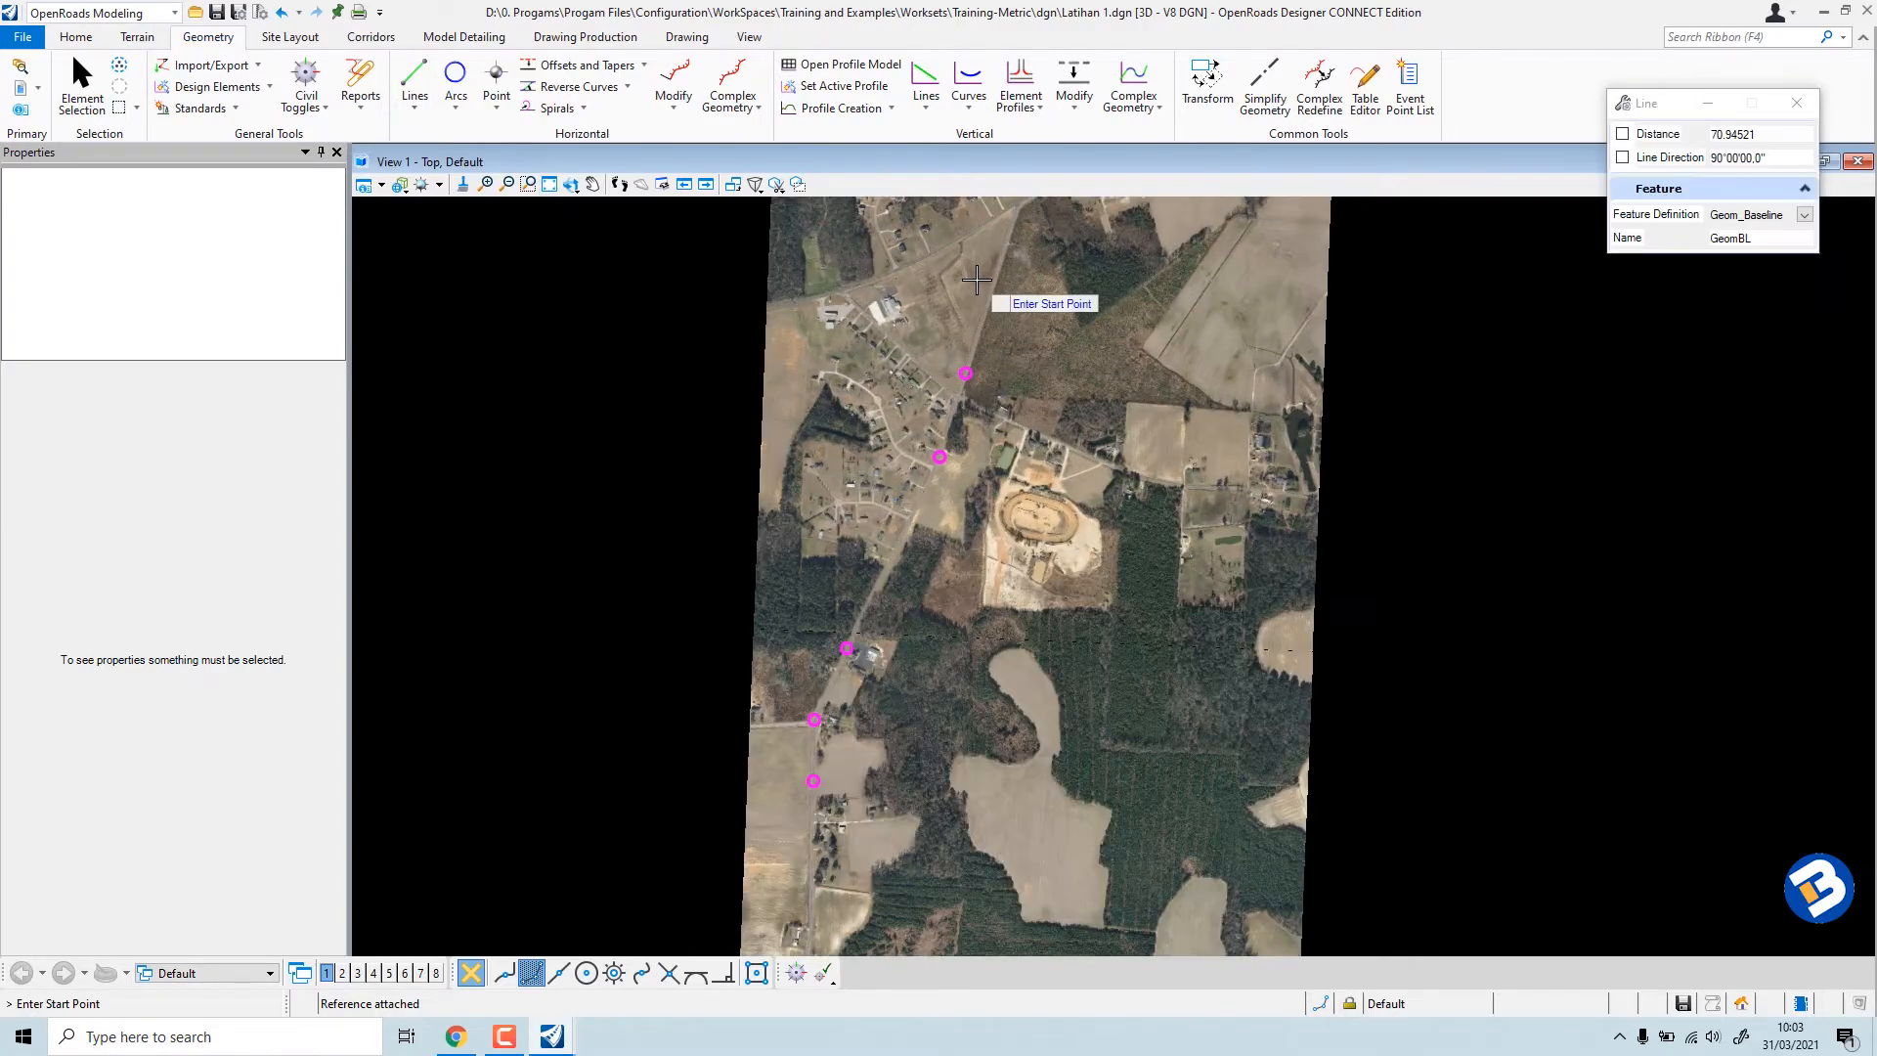
{"action": "scroll", "coordinate": [894, 293], "scroll_direction": "up", "scroll_amount": 6}
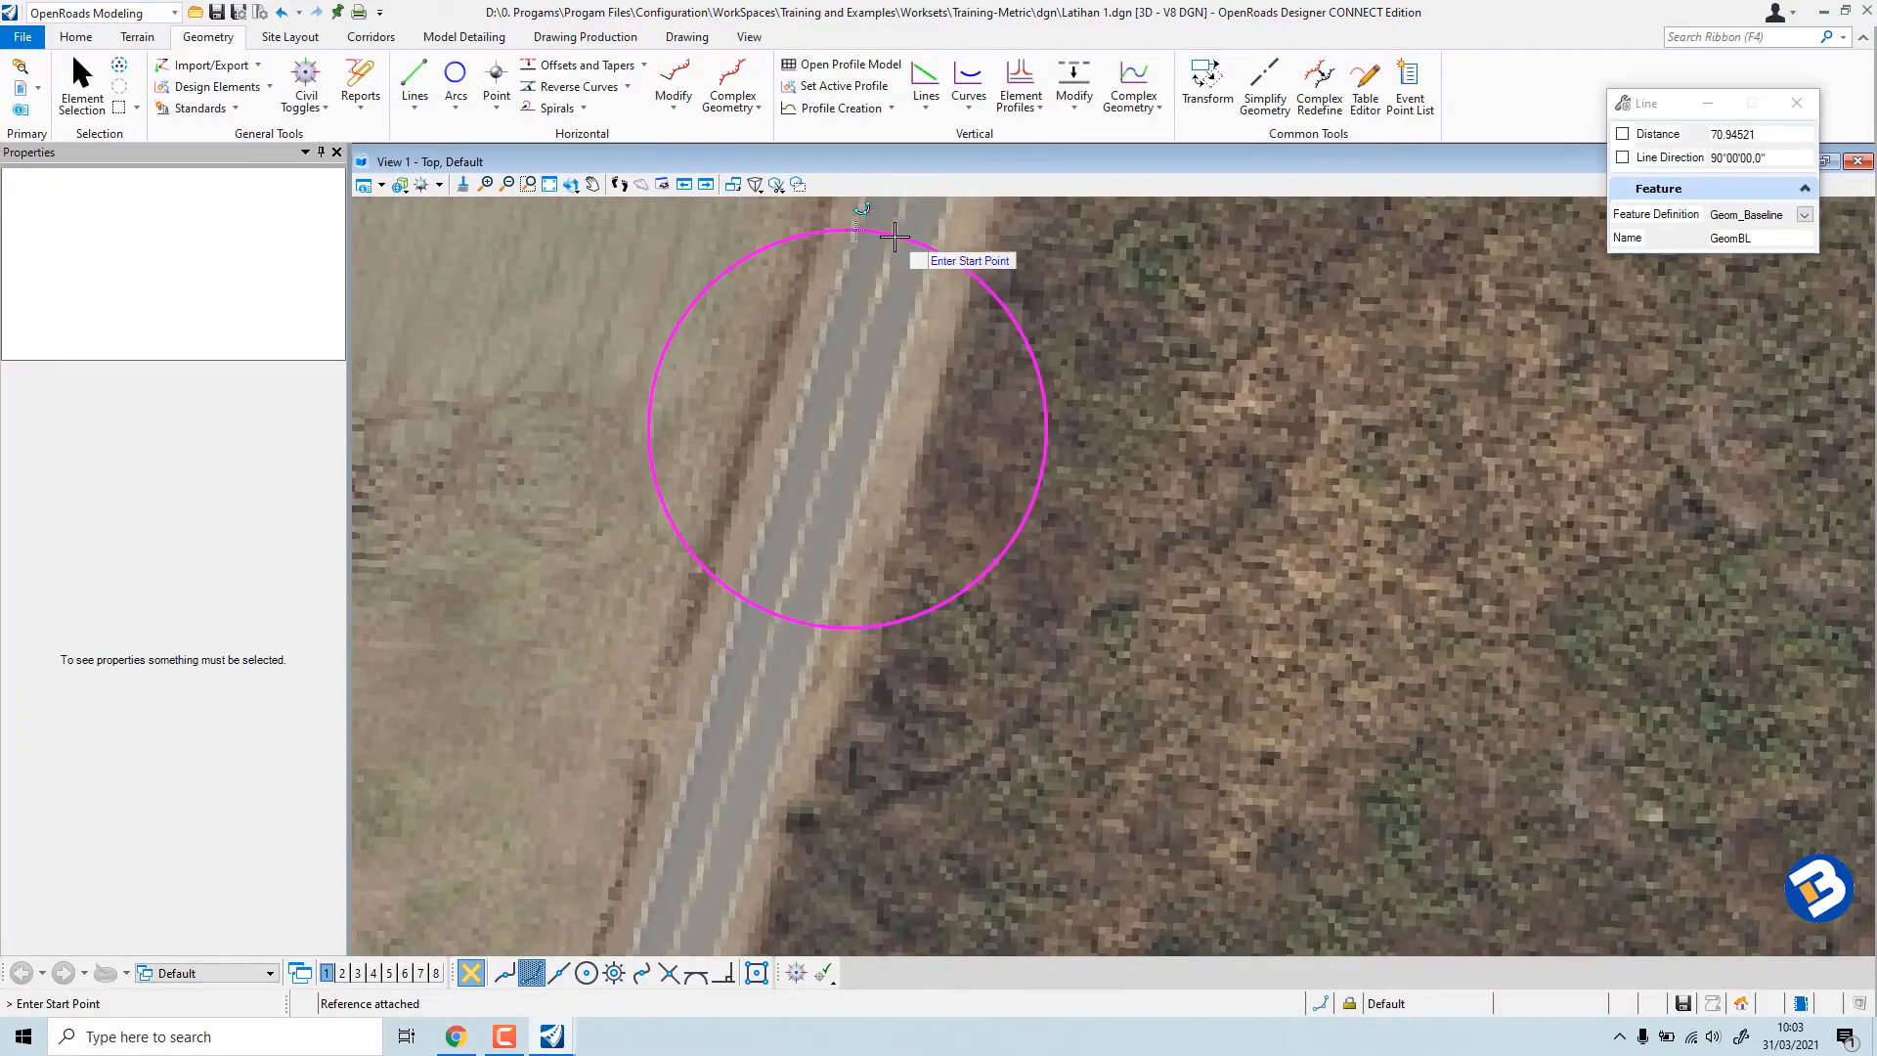
{"action": "scroll", "coordinate": [895, 236], "scroll_direction": "up", "scroll_amount": 5}
{"action": "left_click", "coordinate": [895, 236]}
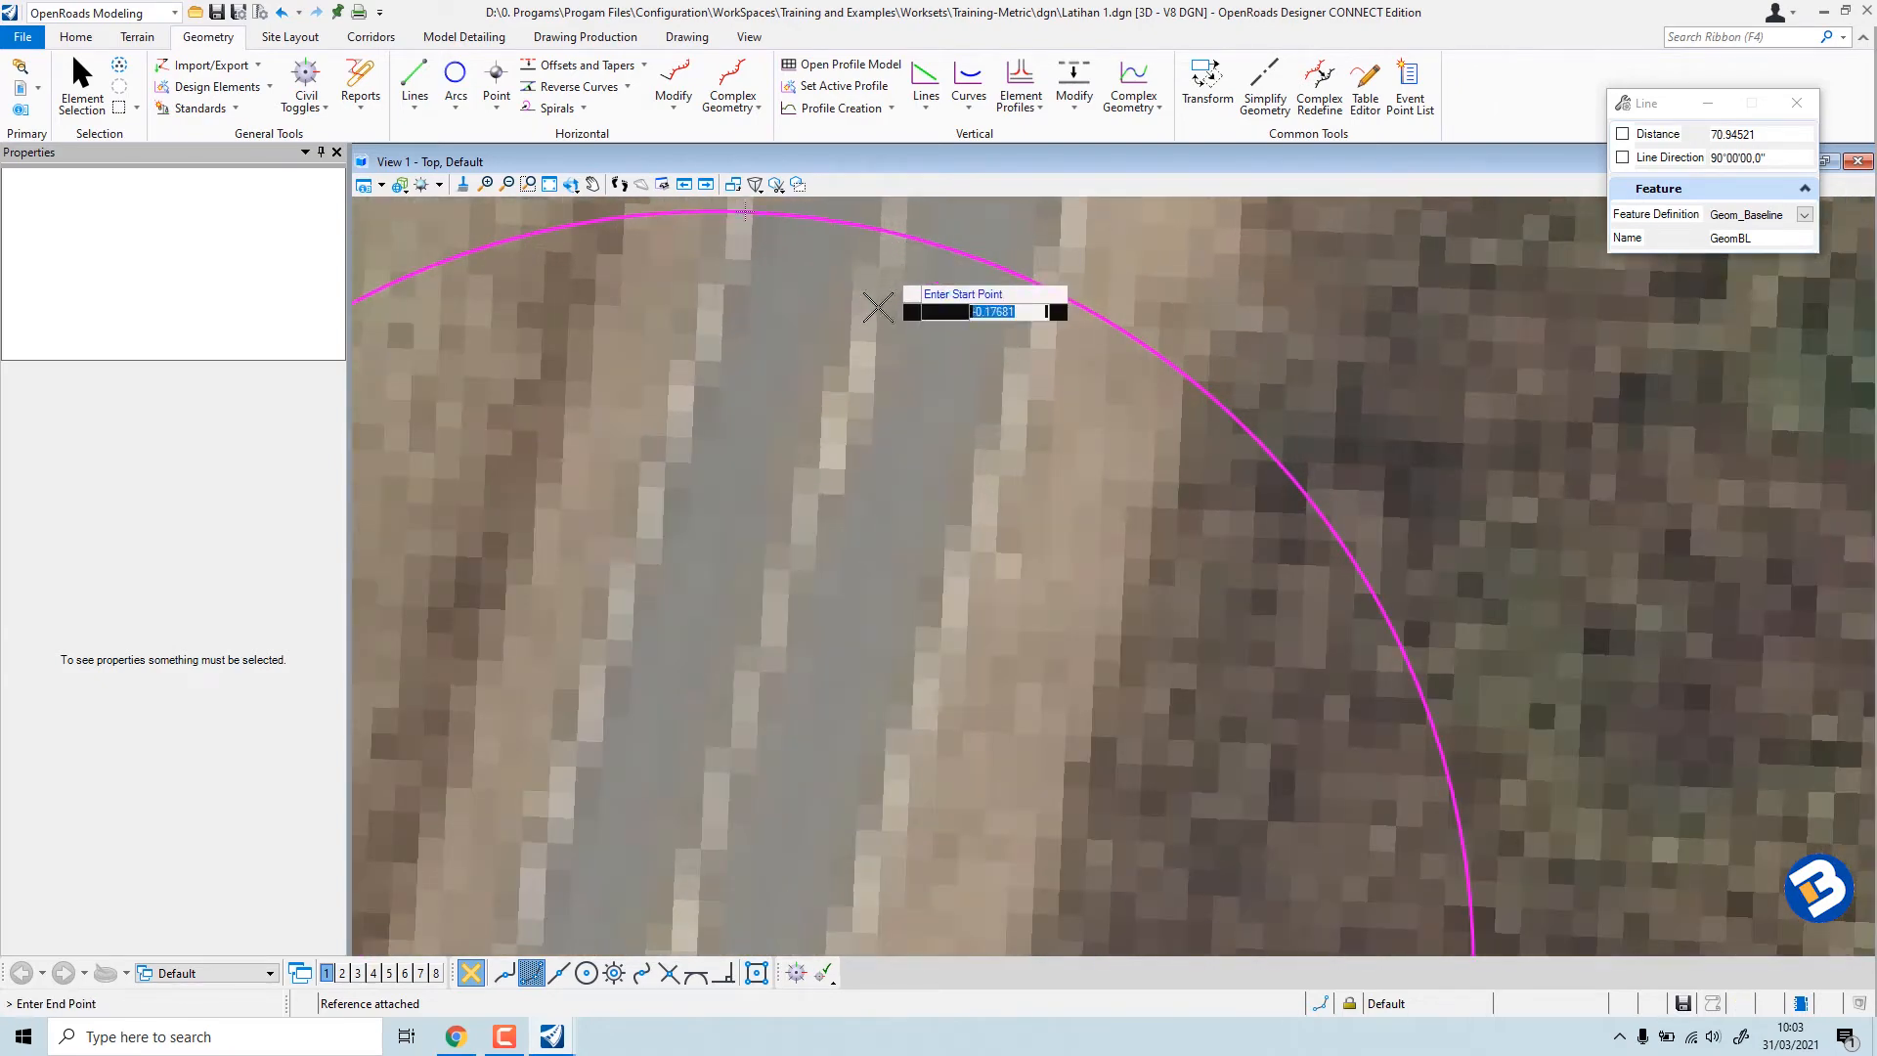
{"action": "scroll", "coordinate": [880, 293], "scroll_direction": "down", "scroll_amount": 5}
{"action": "scroll", "coordinate": [798, 583], "scroll_direction": "down", "scroll_amount": 4}
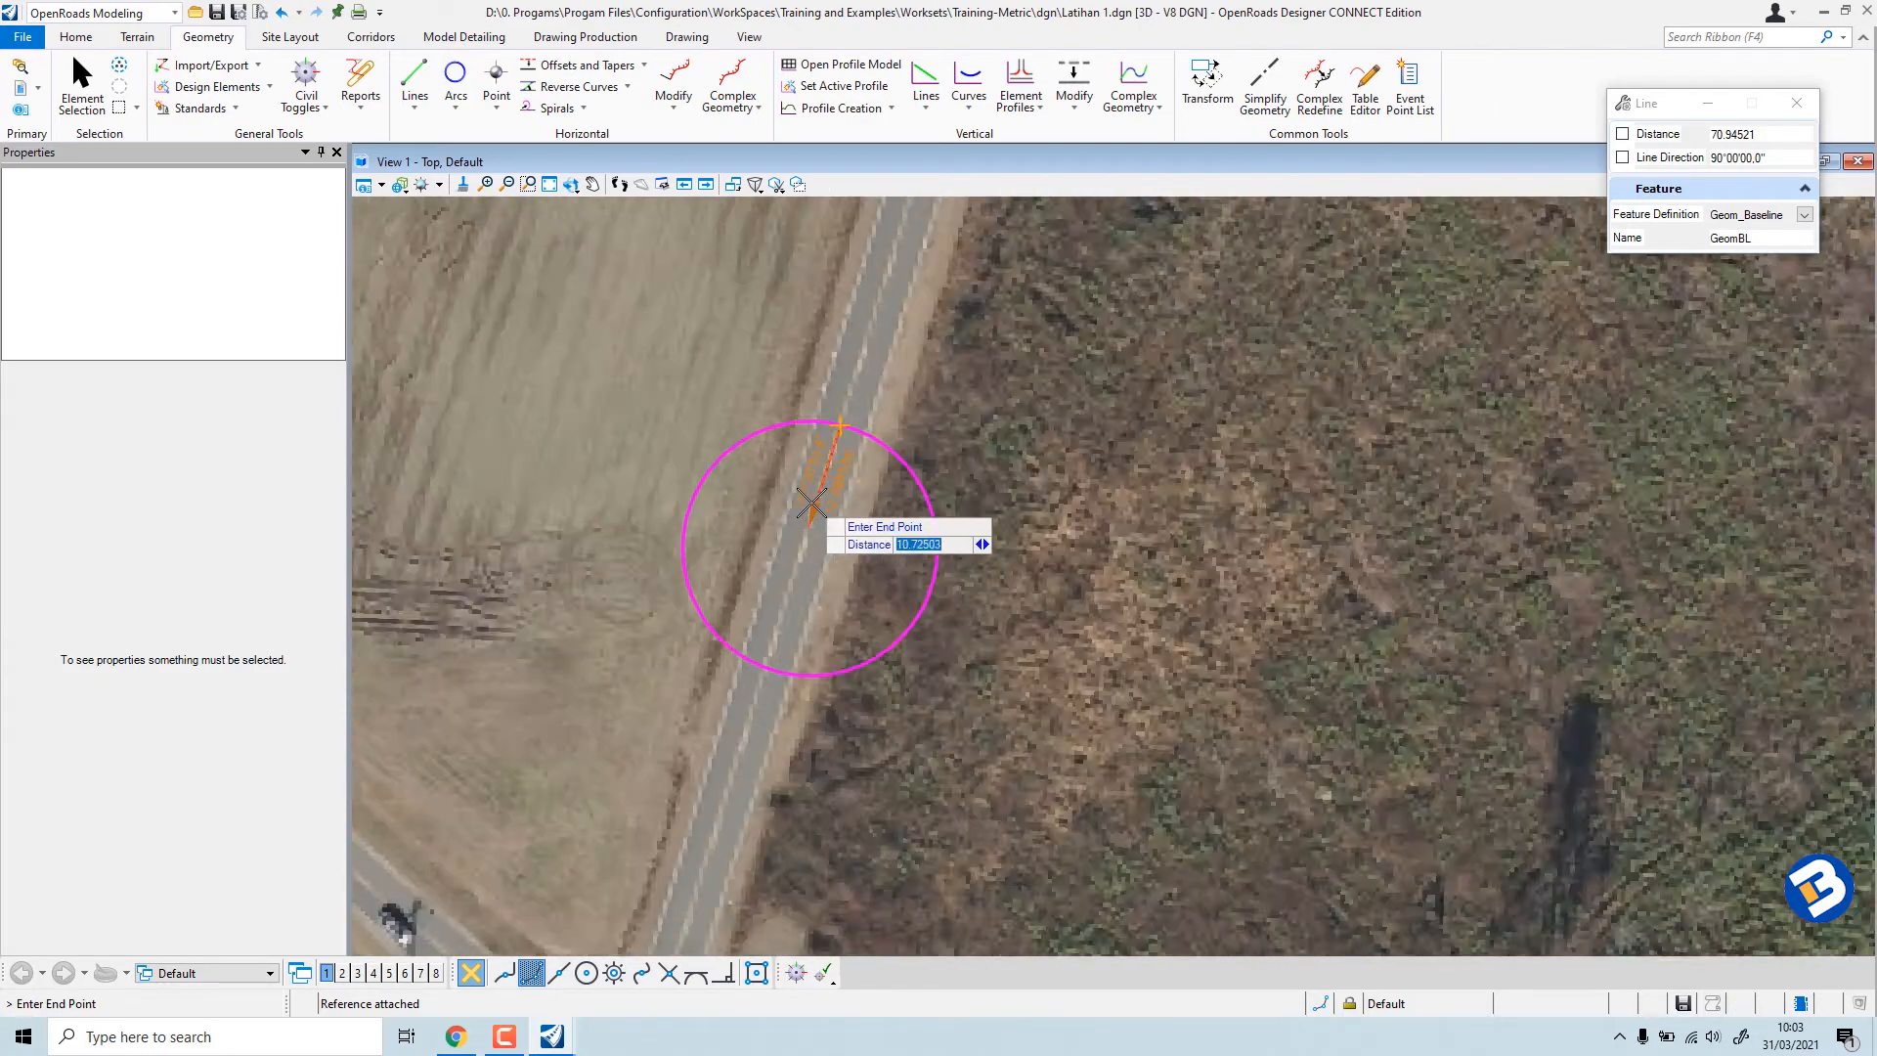
{"action": "scroll", "coordinate": [759, 696], "scroll_direction": "down", "scroll_amount": 5}
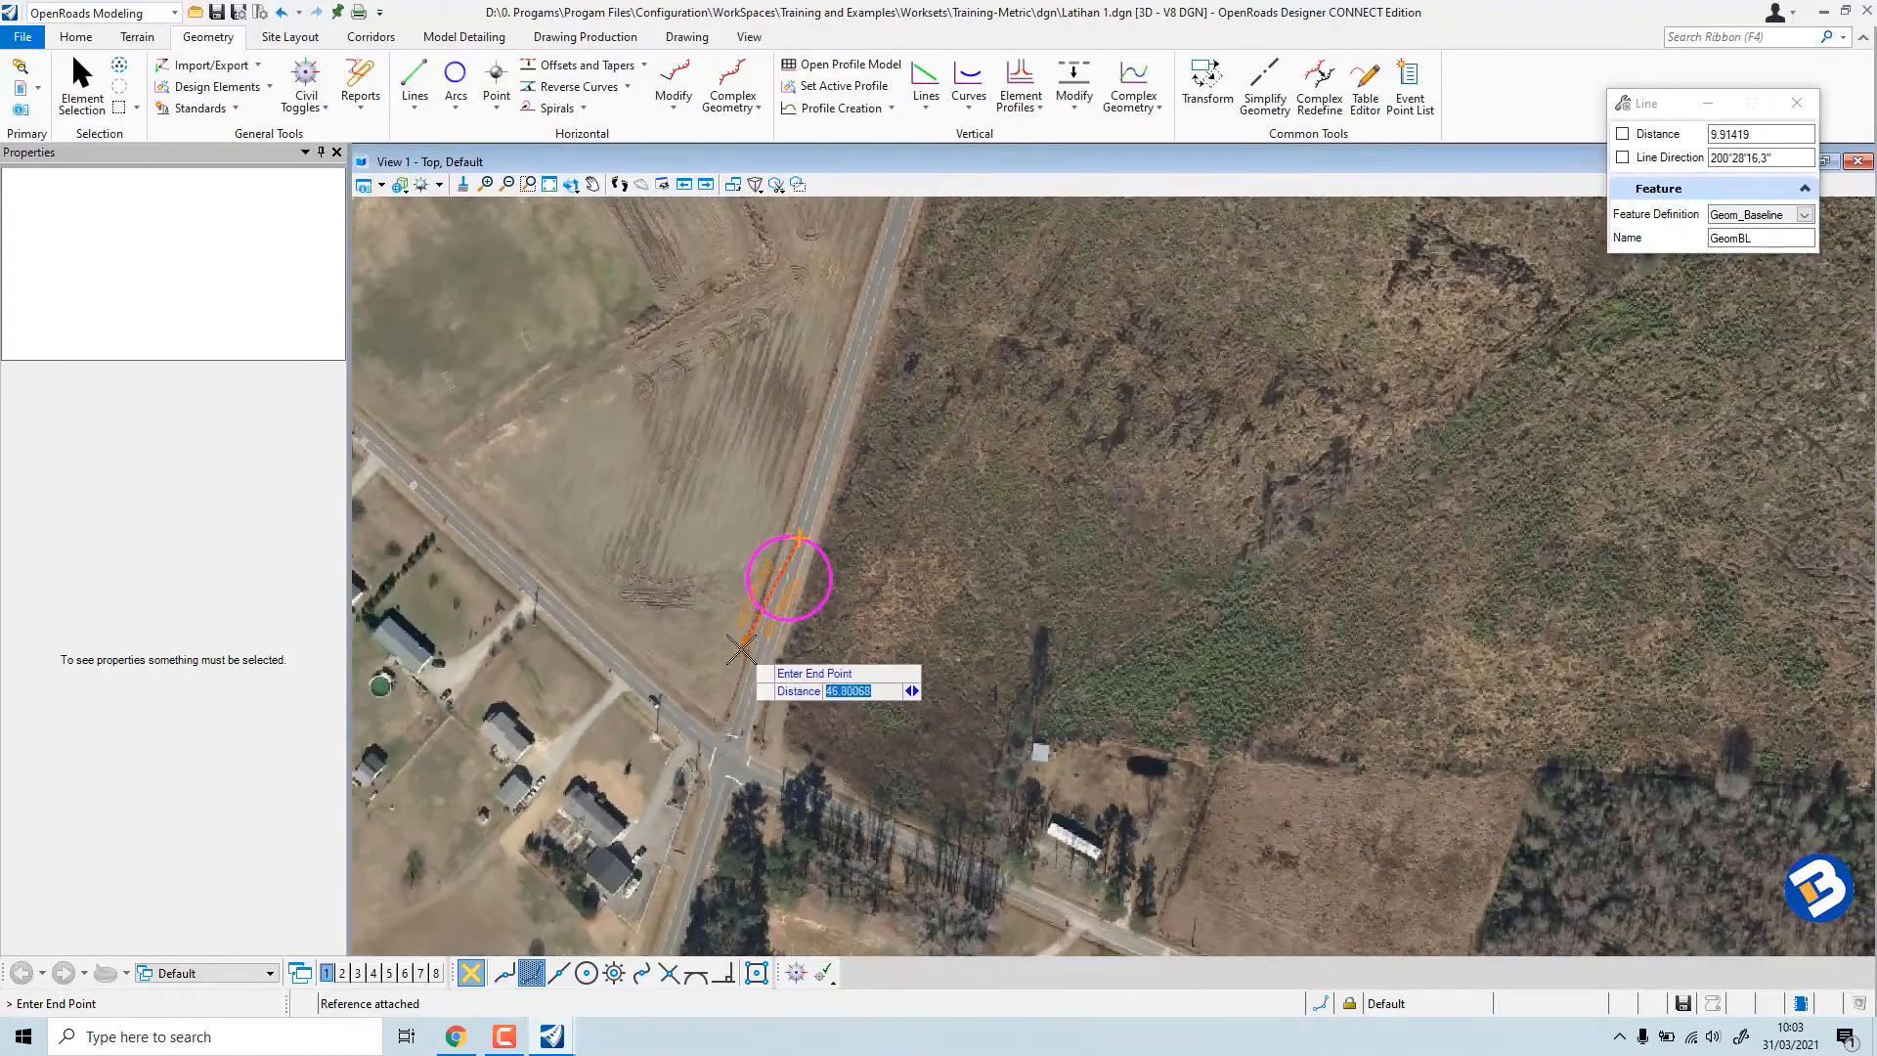
{"action": "scroll", "coordinate": [740, 684], "scroll_direction": "up", "scroll_amount": 2}
{"action": "scroll", "coordinate": [740, 674], "scroll_direction": "up", "scroll_amount": 3}
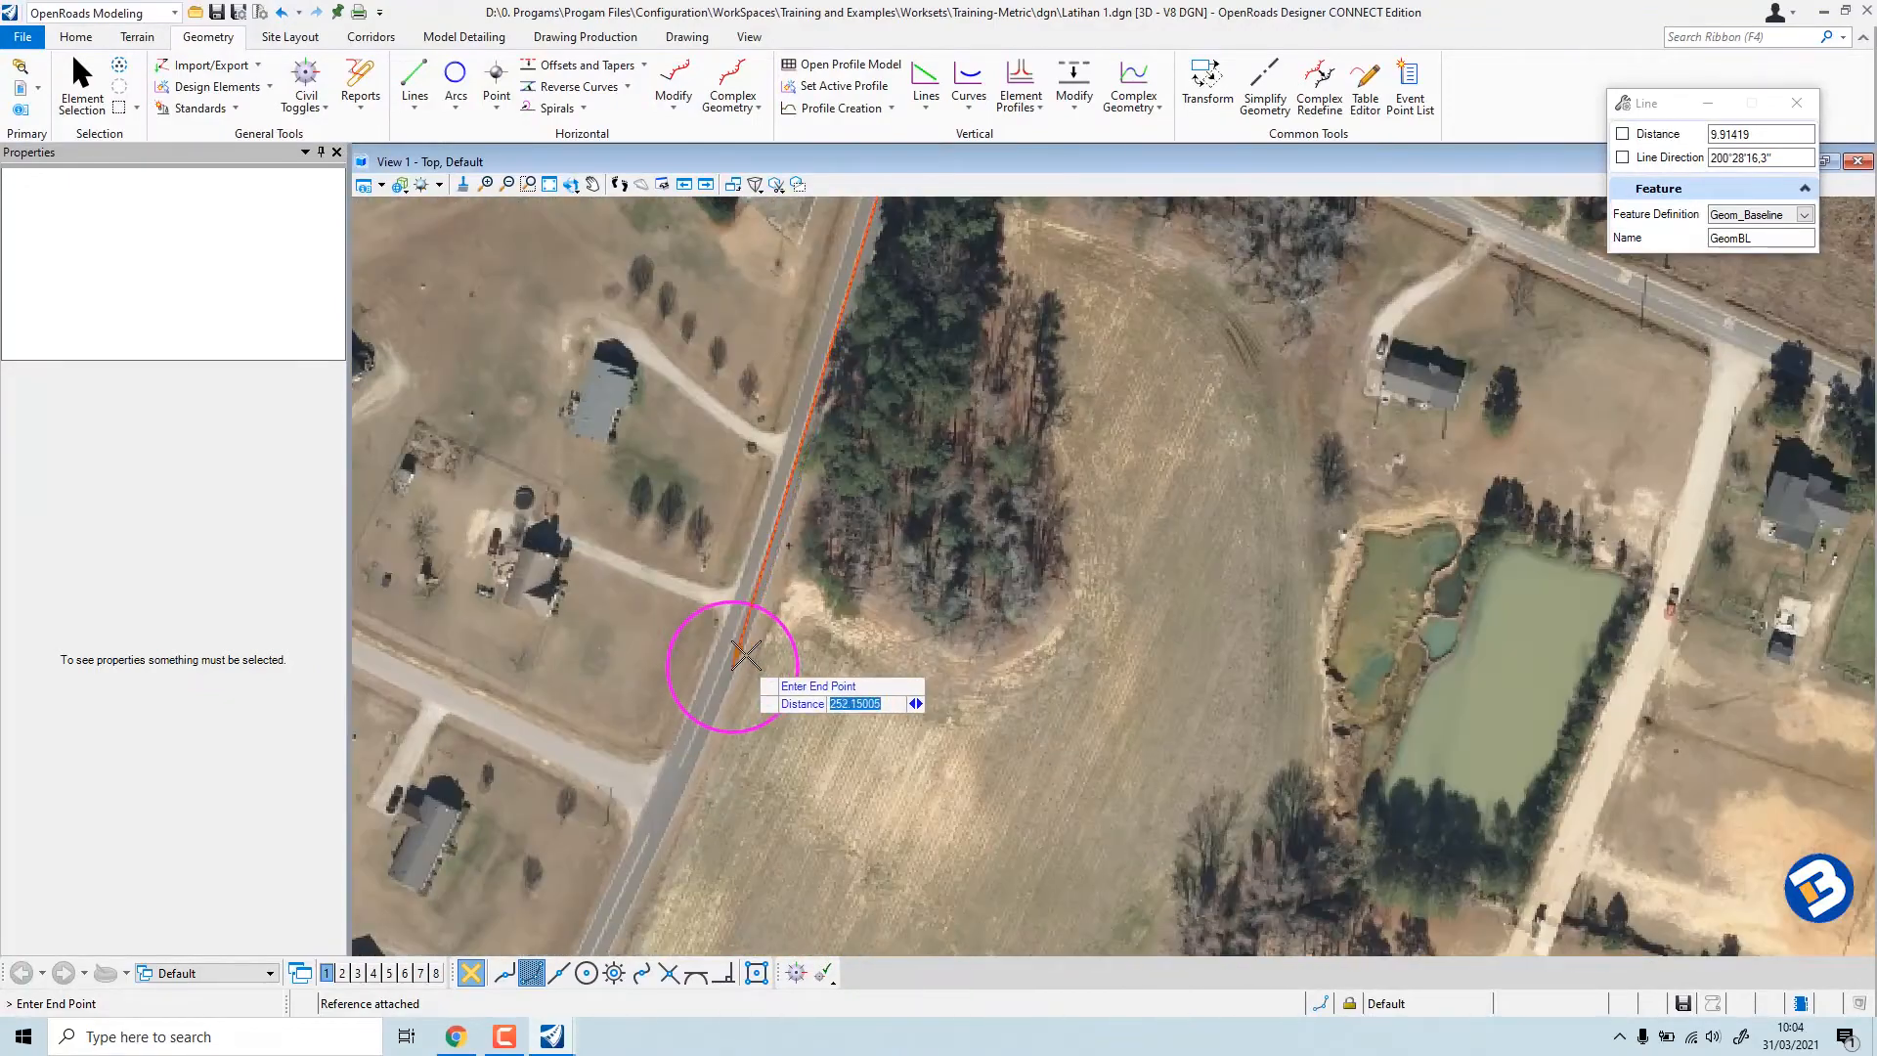
{"action": "scroll", "coordinate": [736, 662], "scroll_direction": "up", "scroll_amount": 3}
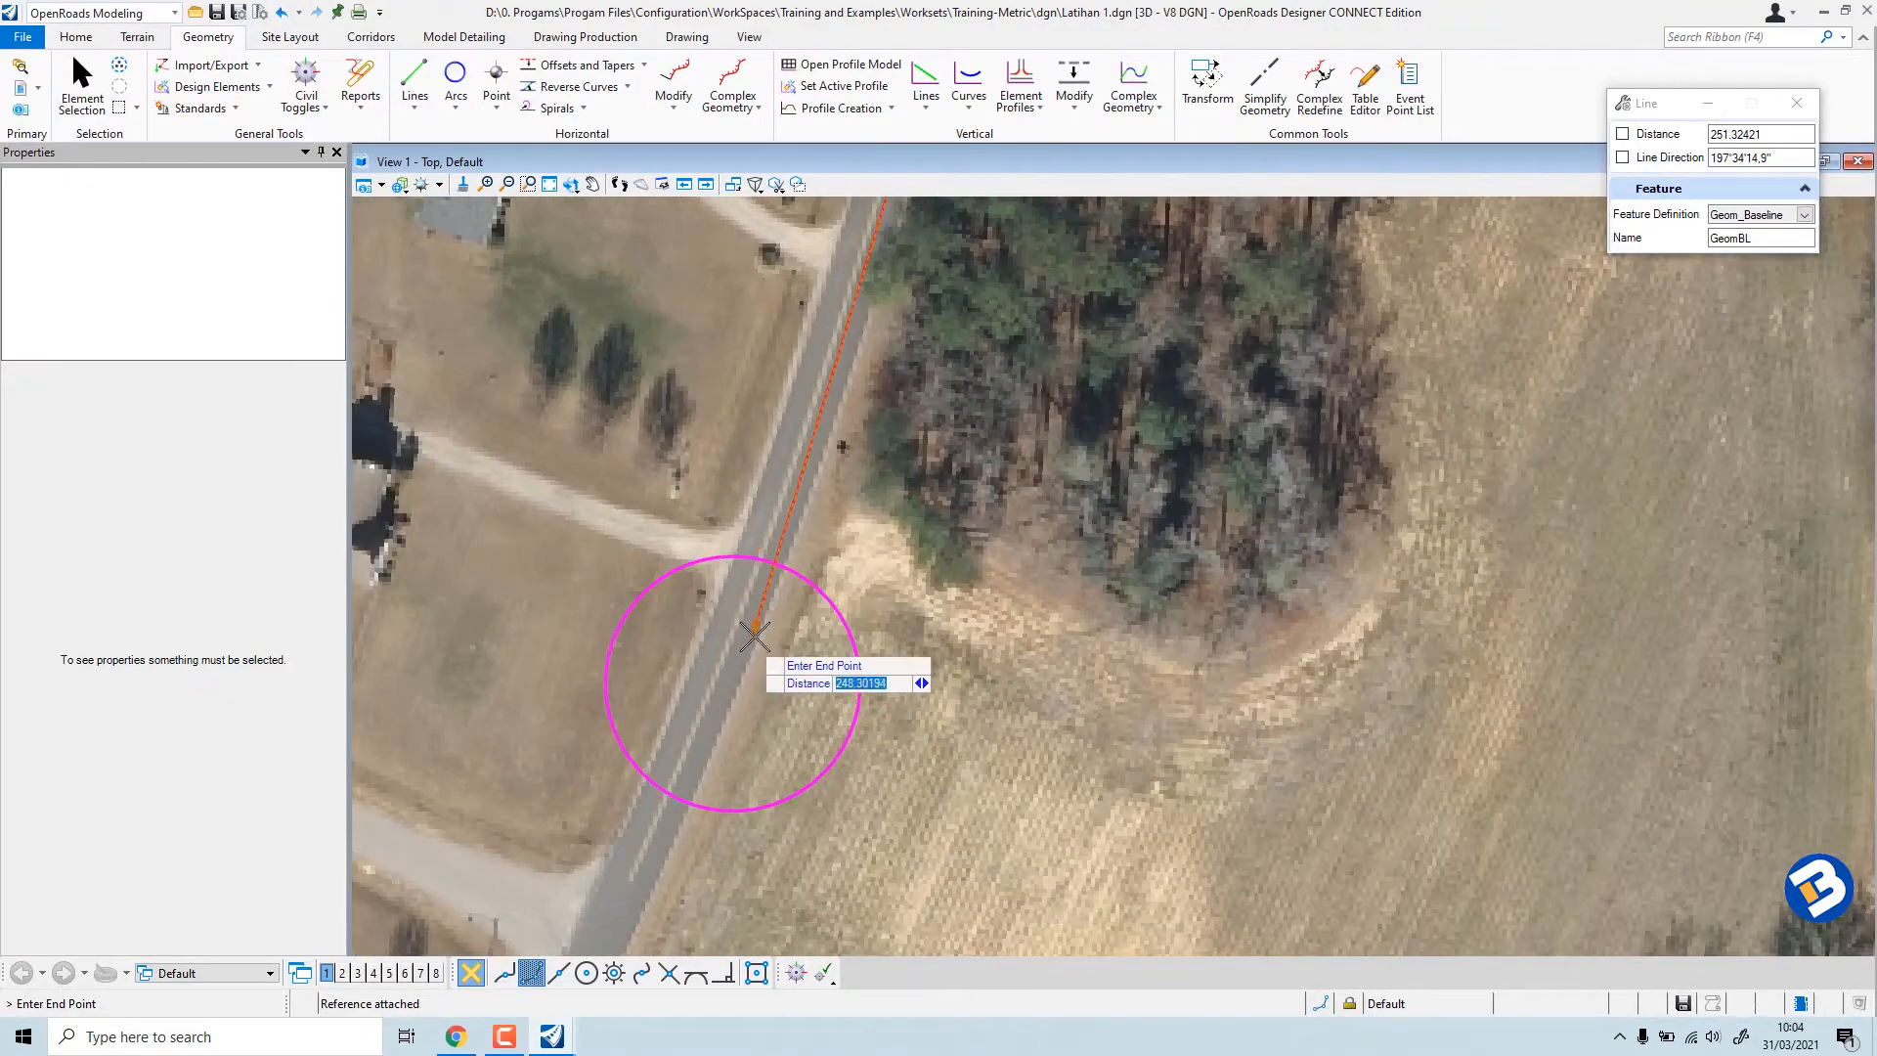
{"action": "left_click", "coordinate": [765, 557]}
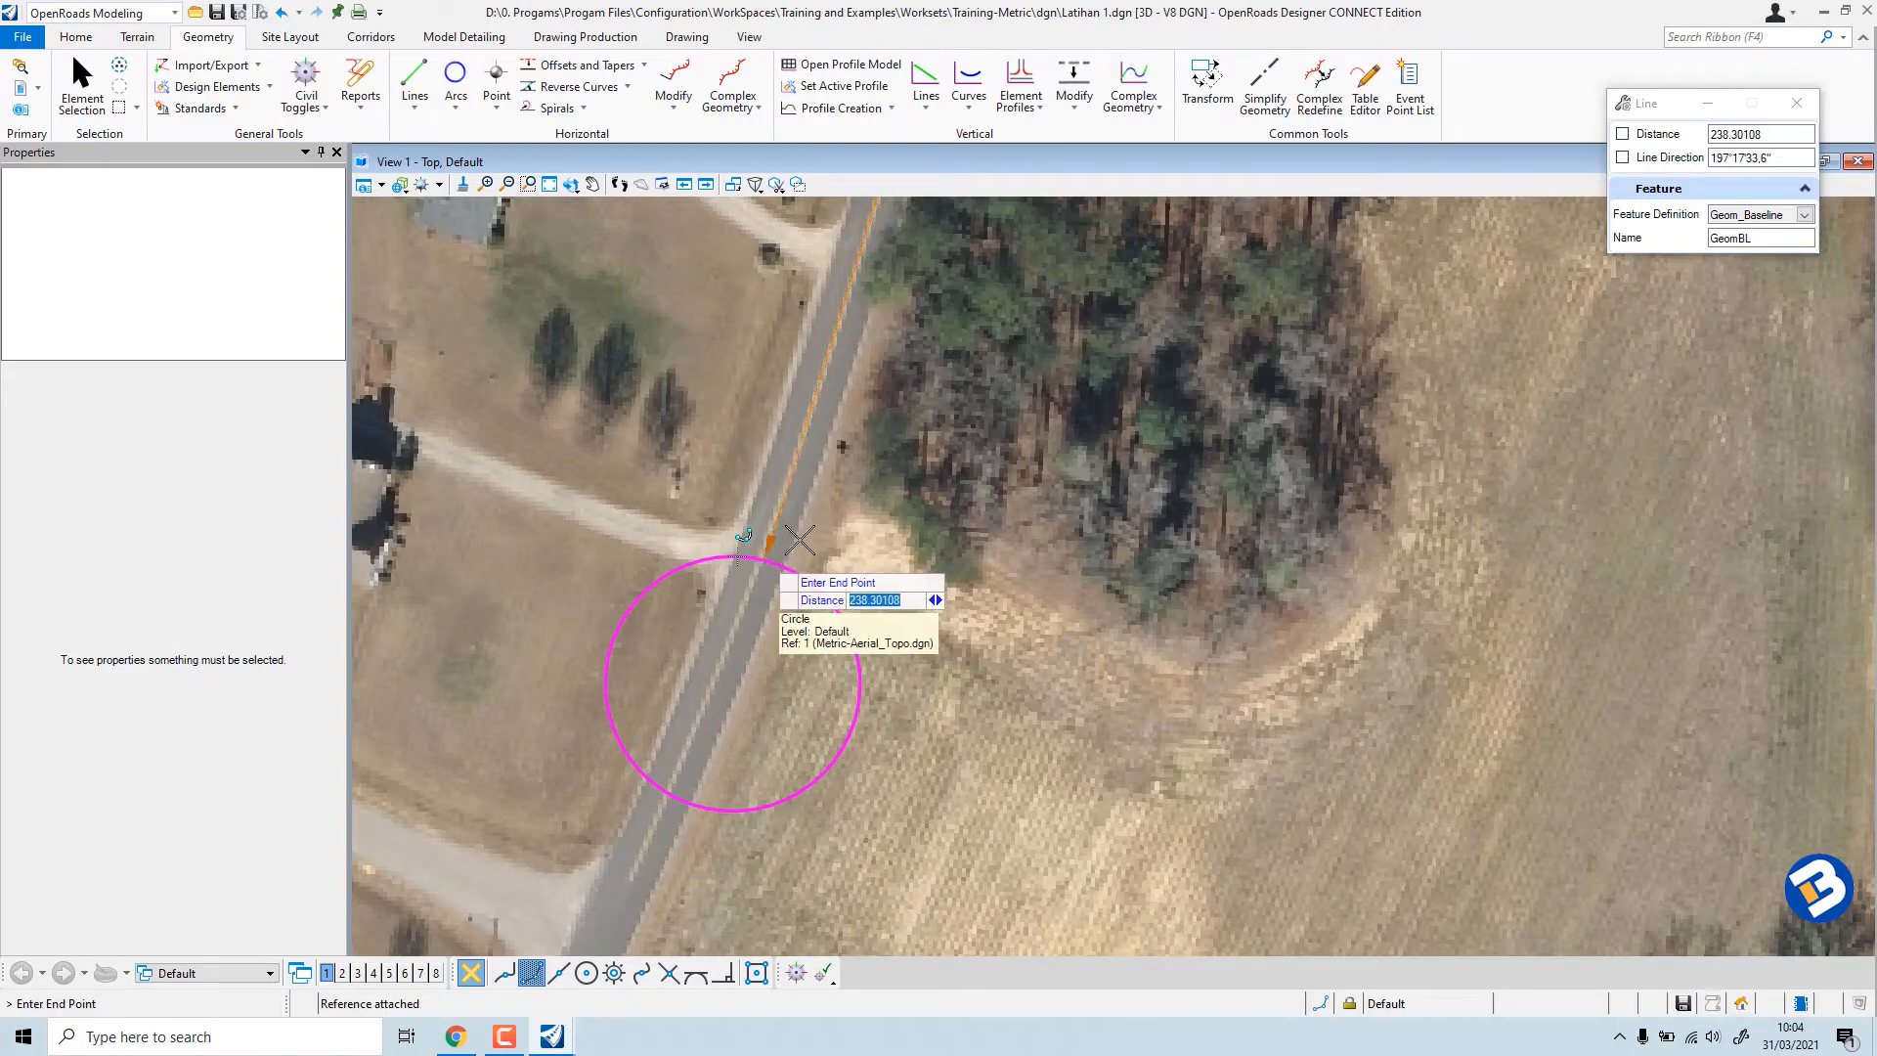
{"action": "scroll", "coordinate": [944, 519], "scroll_direction": "down", "scroll_amount": 4}
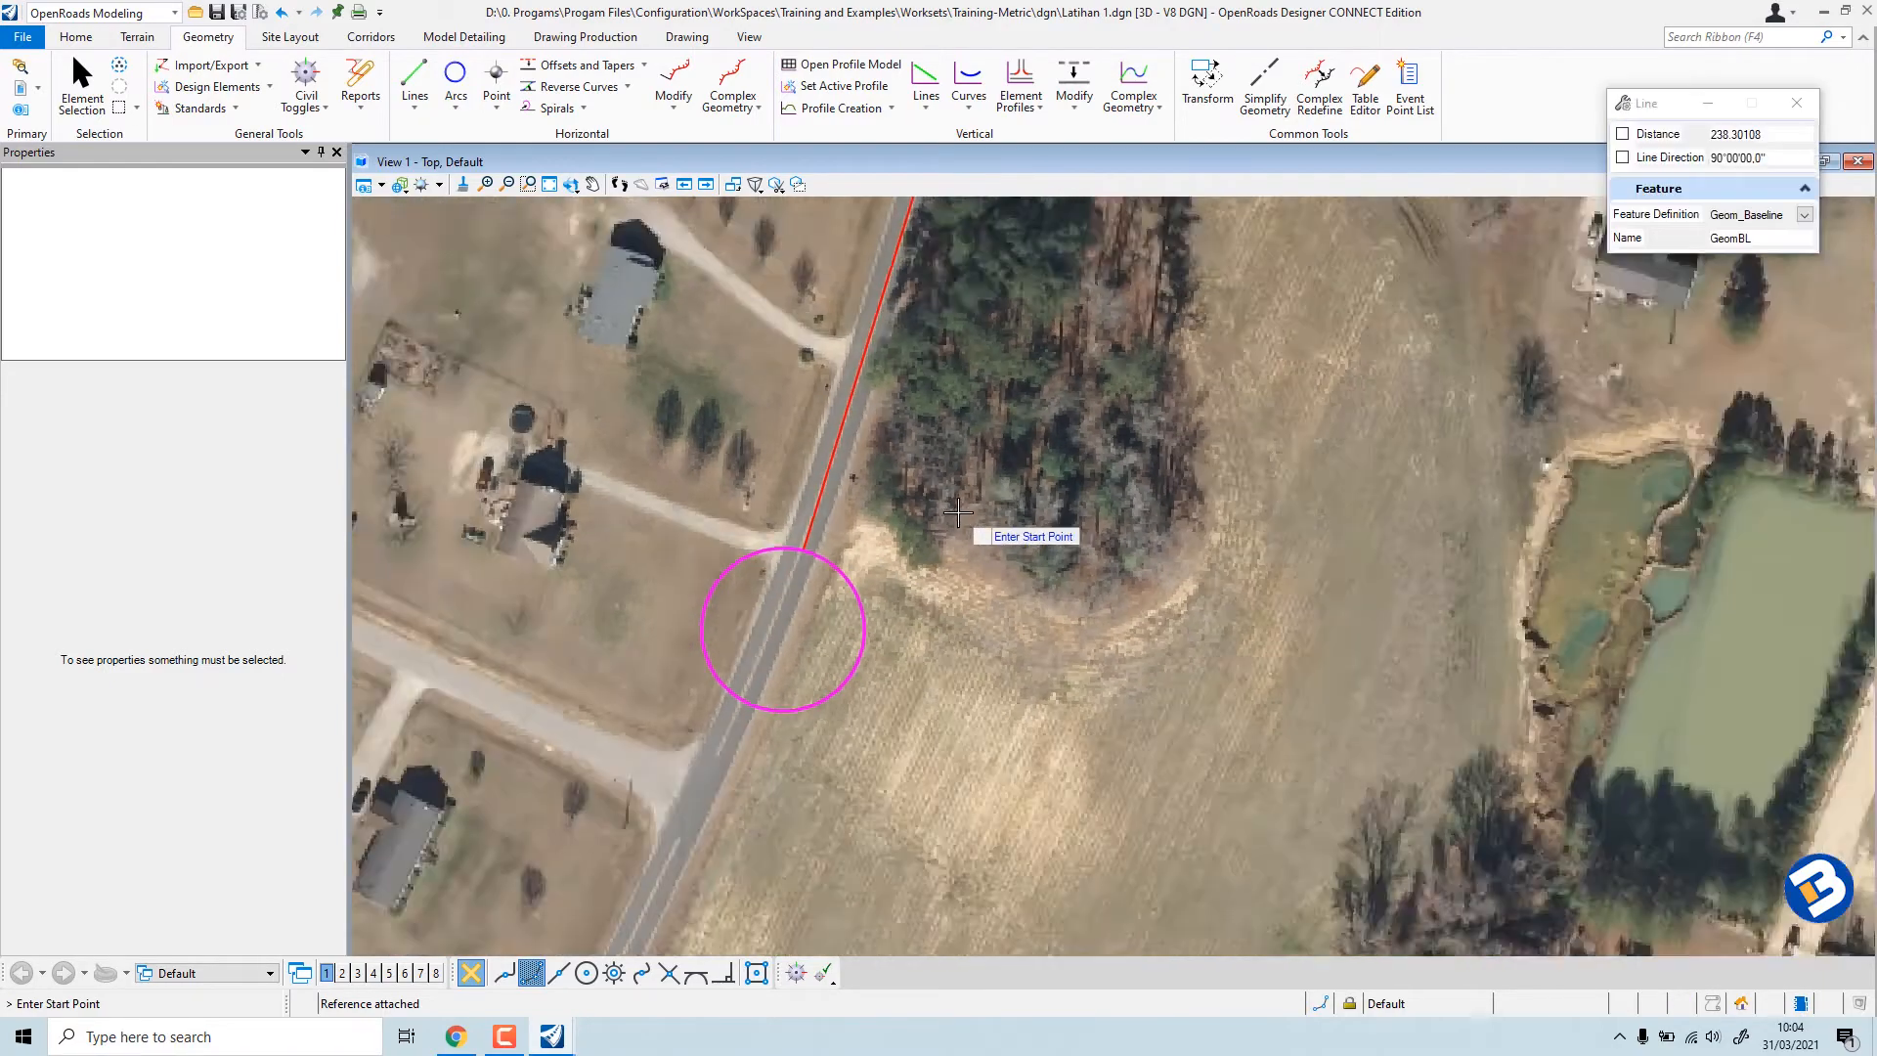
Draw a second geometry line about 548 m long on the road centreline, from the second magenta circle's lower edge to the third circle's upper edge.
{"action": "scroll", "coordinate": [869, 598], "scroll_direction": "up", "scroll_amount": 4}
{"action": "scroll", "coordinate": [867, 598], "scroll_direction": "up", "scroll_amount": 1}
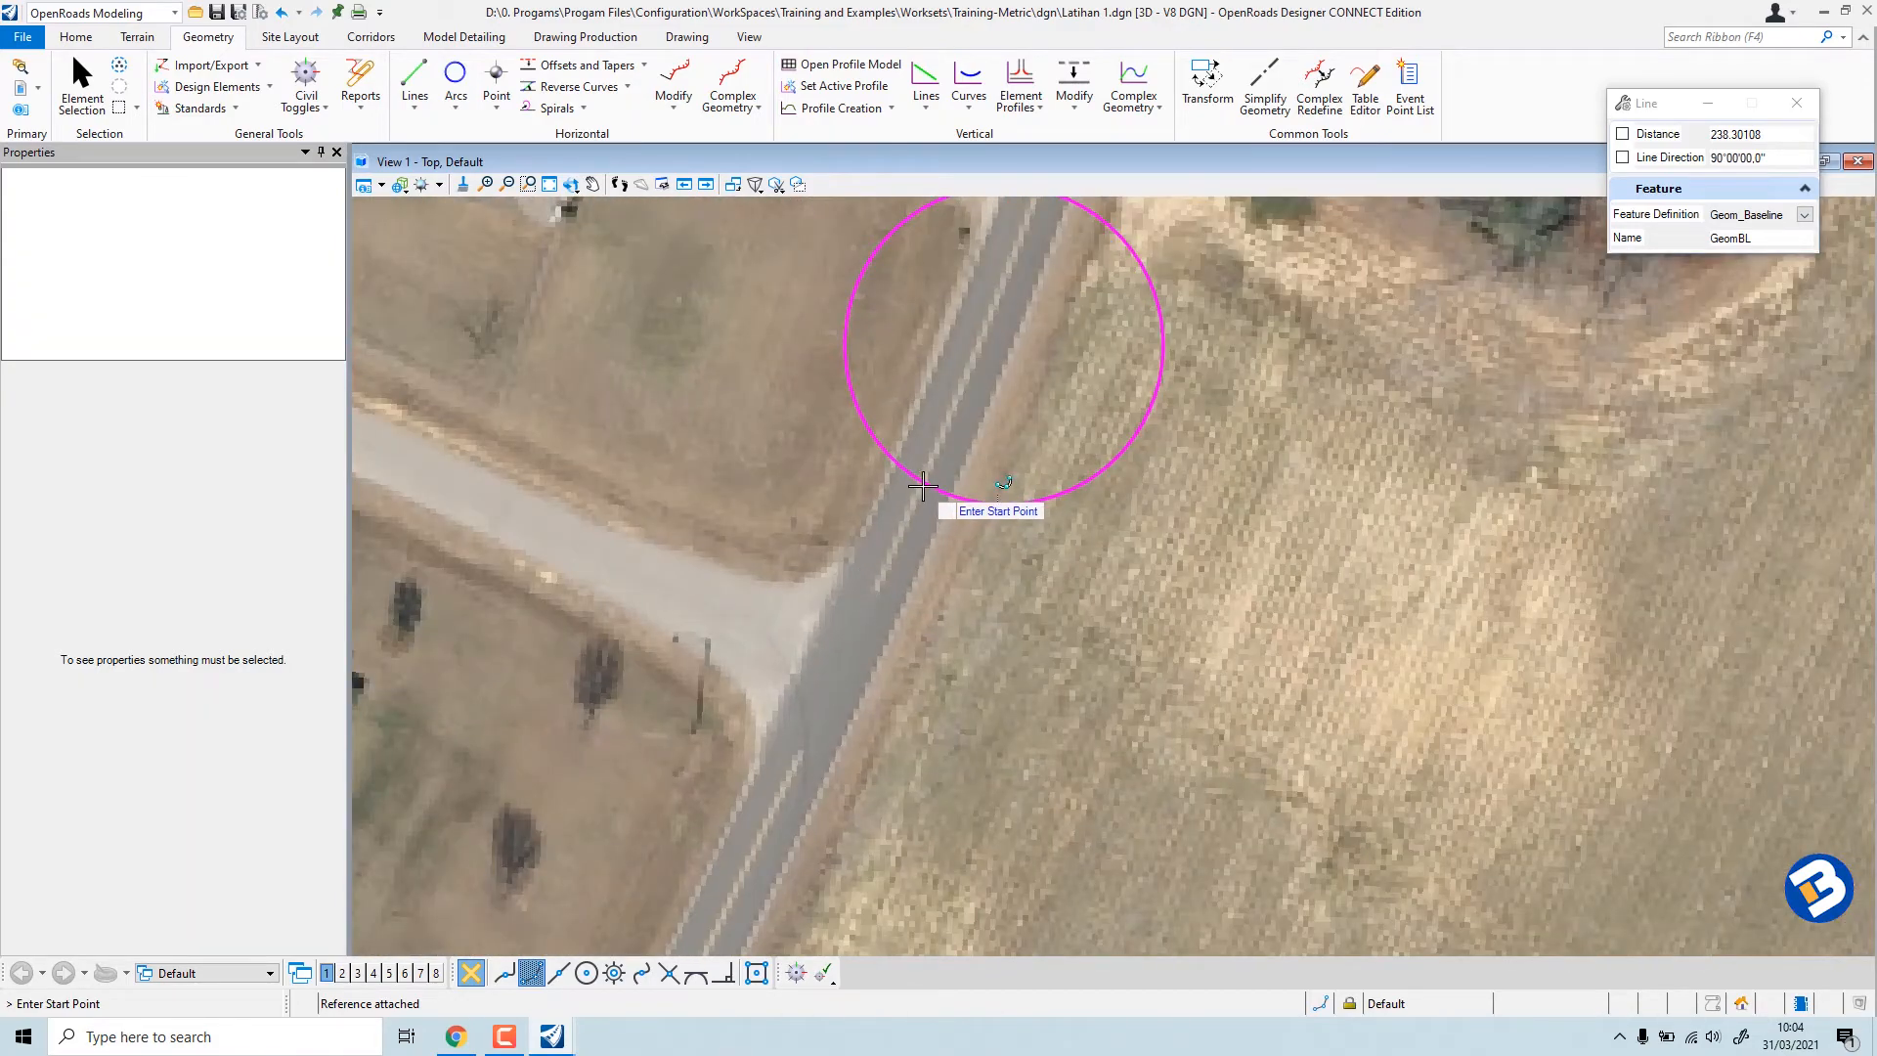
{"action": "left_click", "coordinate": [922, 483]}
{"action": "scroll", "coordinate": [869, 596], "scroll_direction": "down", "scroll_amount": 4}
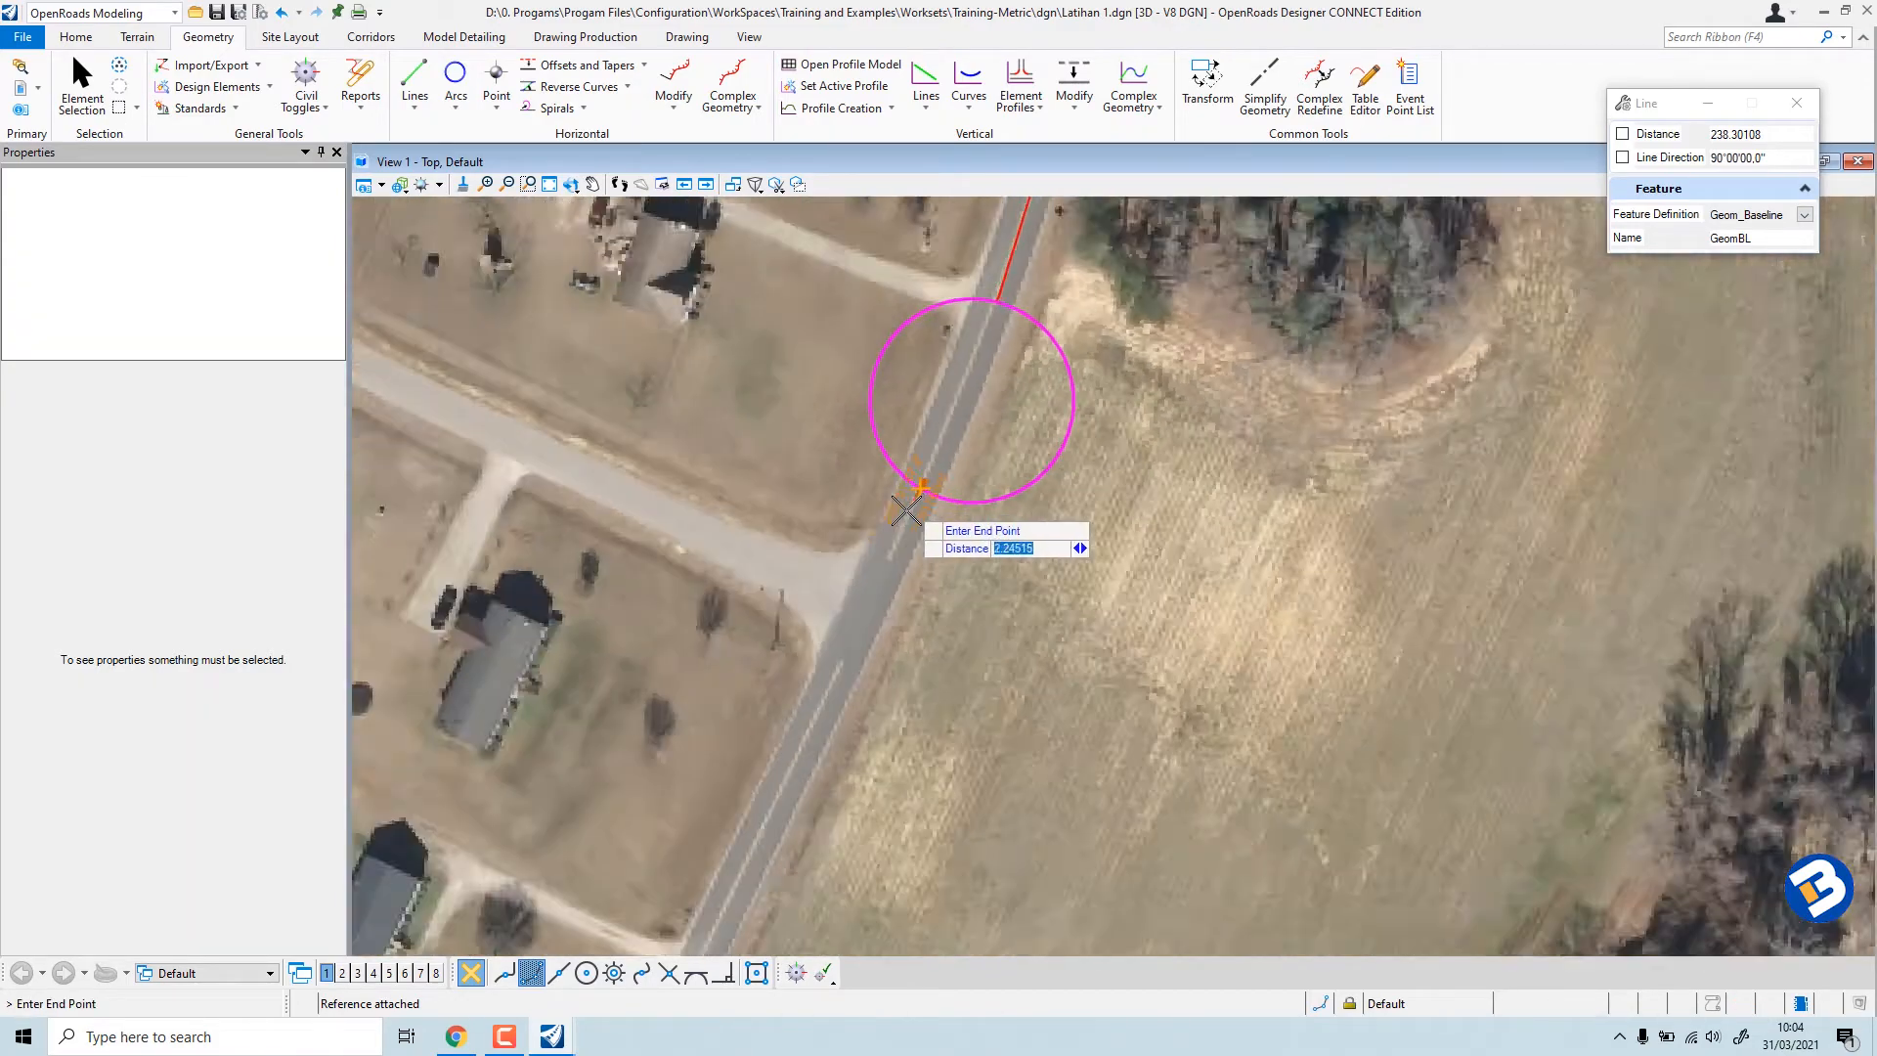
{"action": "scroll", "coordinate": [791, 772], "scroll_direction": "down", "scroll_amount": 3}
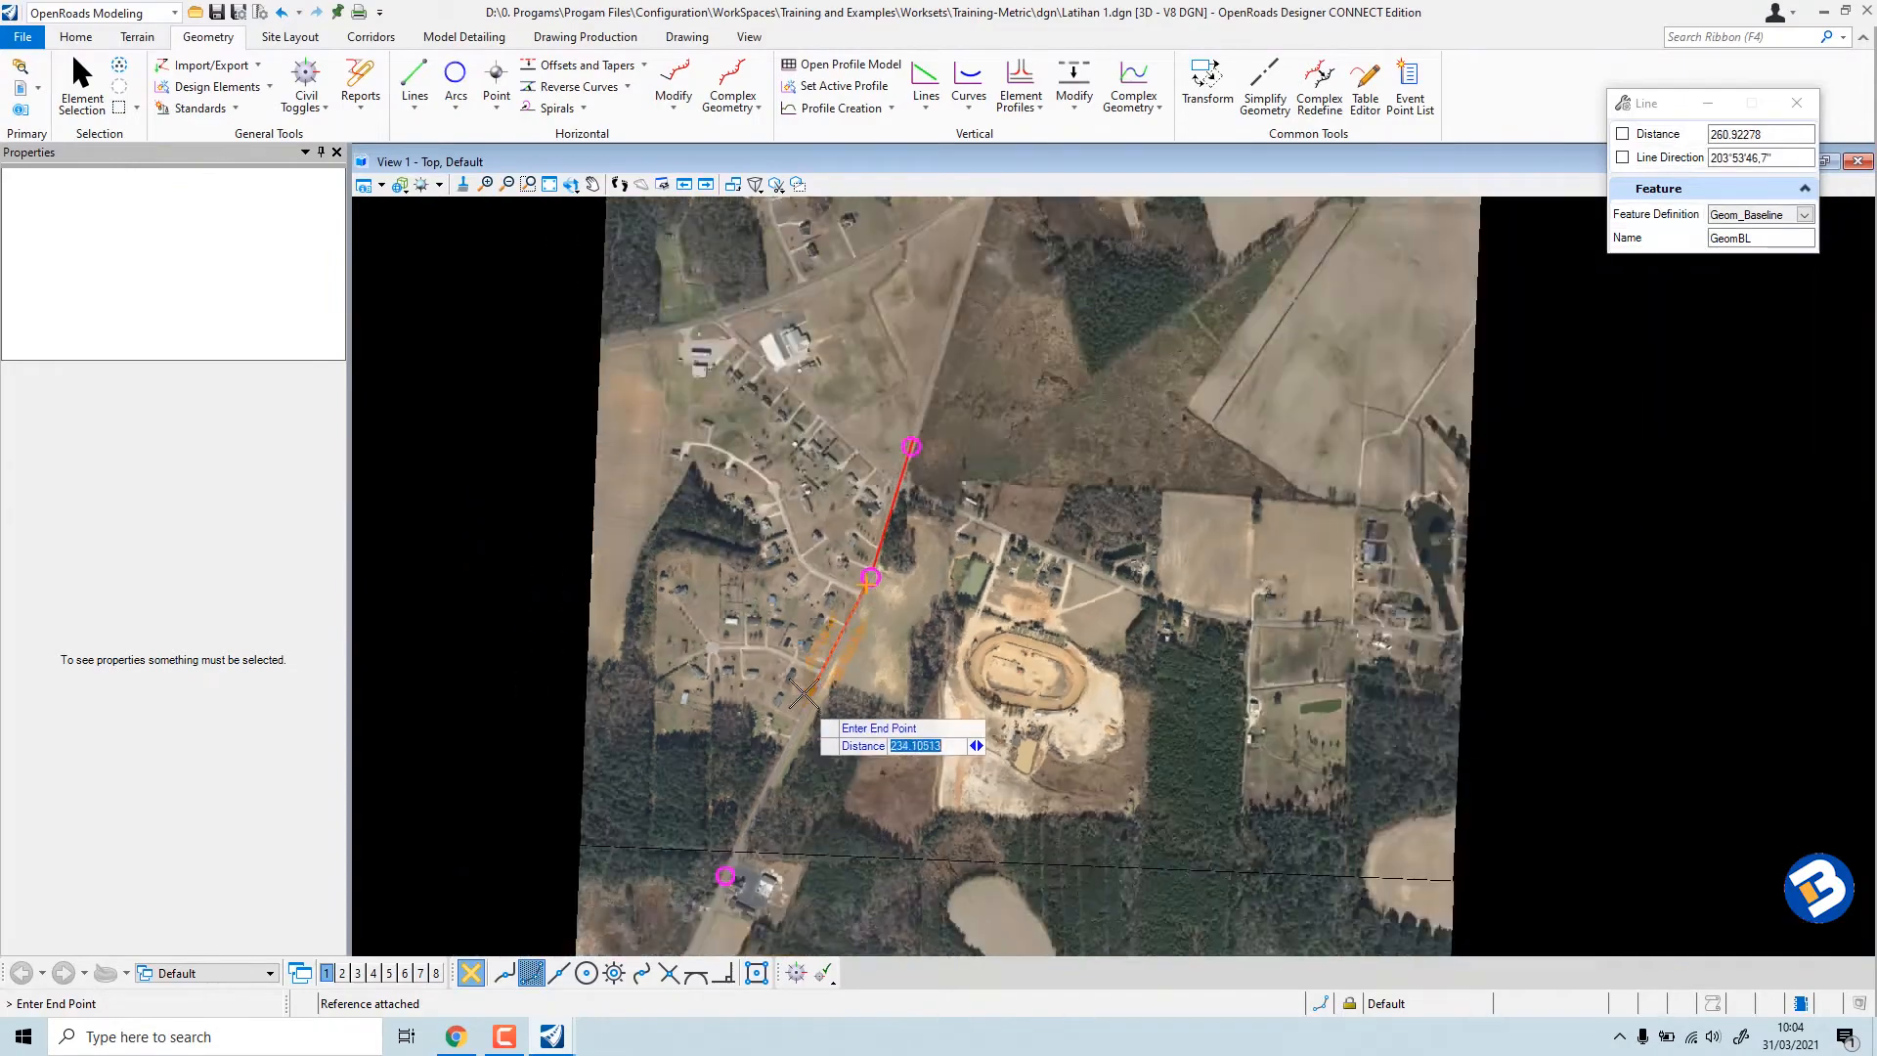
{"action": "scroll", "coordinate": [750, 814], "scroll_direction": "up", "scroll_amount": 3}
{"action": "scroll", "coordinate": [750, 814], "scroll_direction": "up", "scroll_amount": 4}
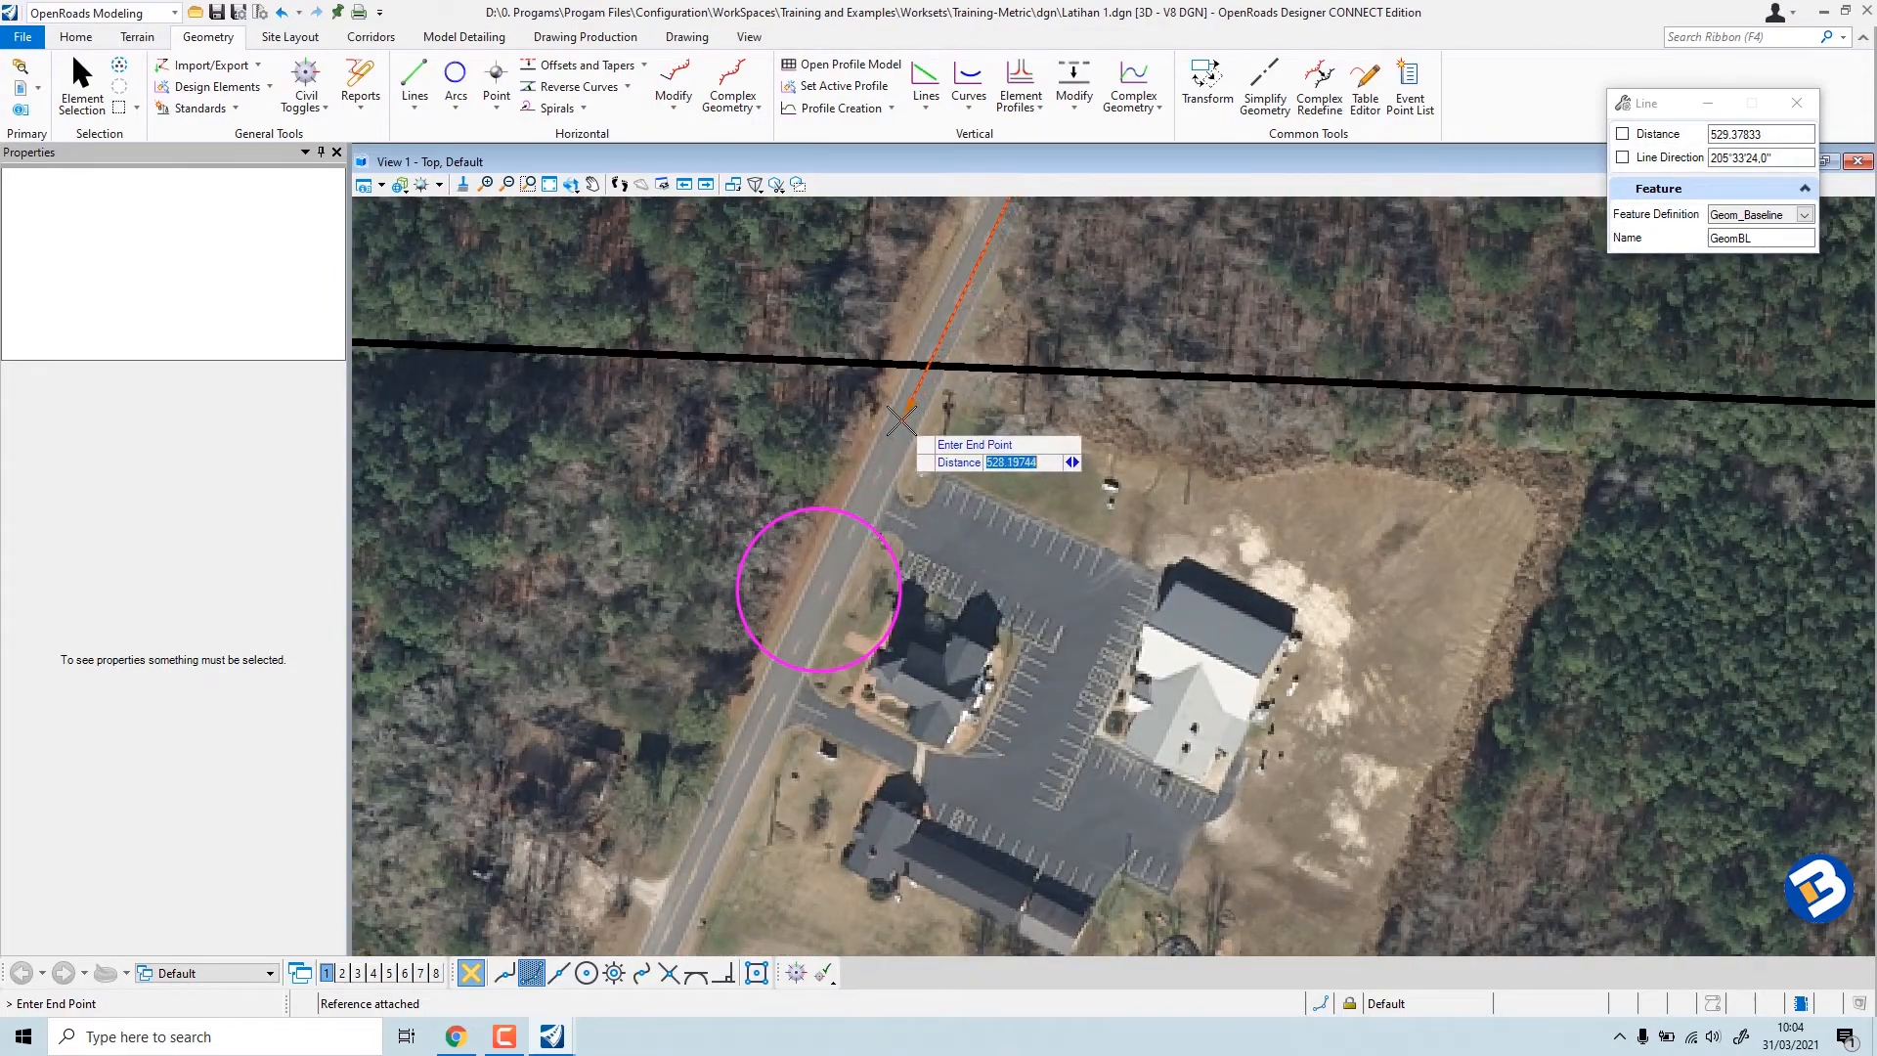
{"action": "left_click", "coordinate": [858, 518]}
Draw a third line about 184 m long along the road, from the third circle's lower edge to the upper edge of the circle at the junction.
{"action": "scroll", "coordinate": [845, 523], "scroll_direction": "down", "scroll_amount": 3}
{"action": "scroll", "coordinate": [743, 602], "scroll_direction": "up", "scroll_amount": 2}
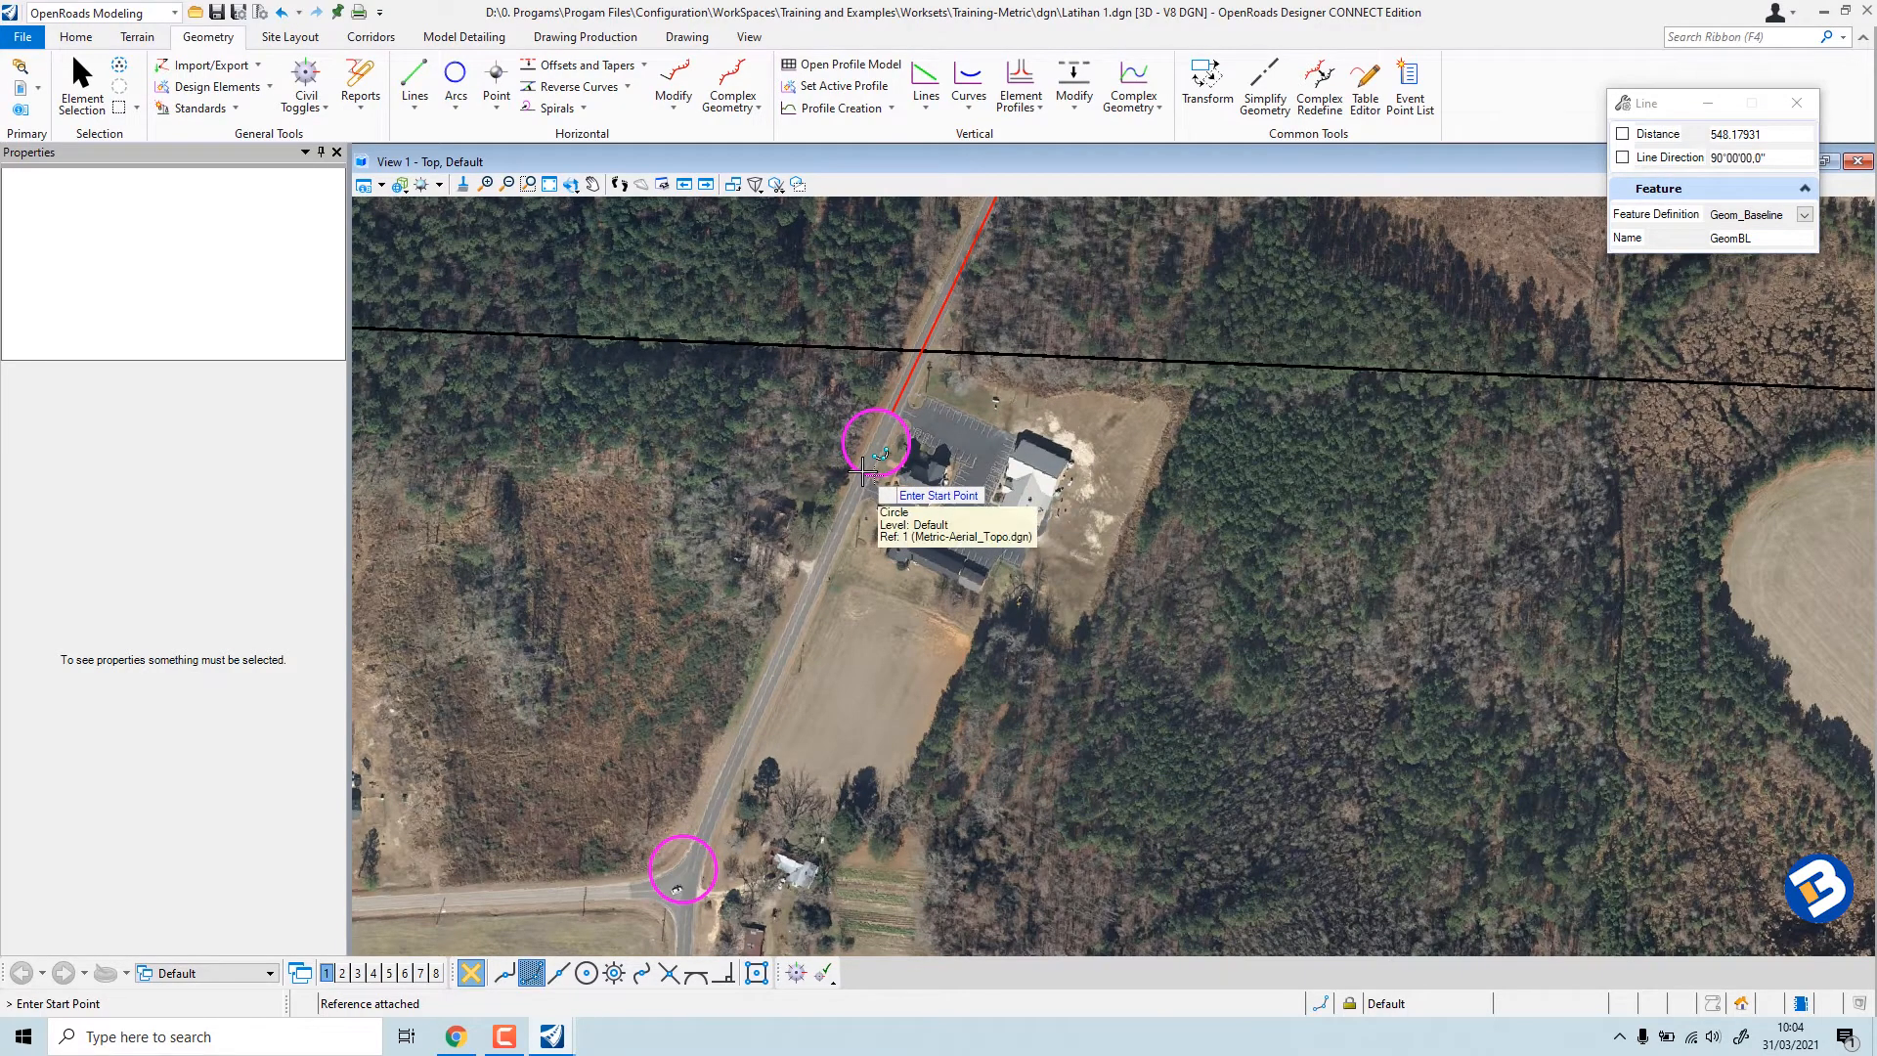
{"action": "left_click", "coordinate": [861, 474]}
{"action": "scroll", "coordinate": [762, 723], "scroll_direction": "up", "scroll_amount": 5}
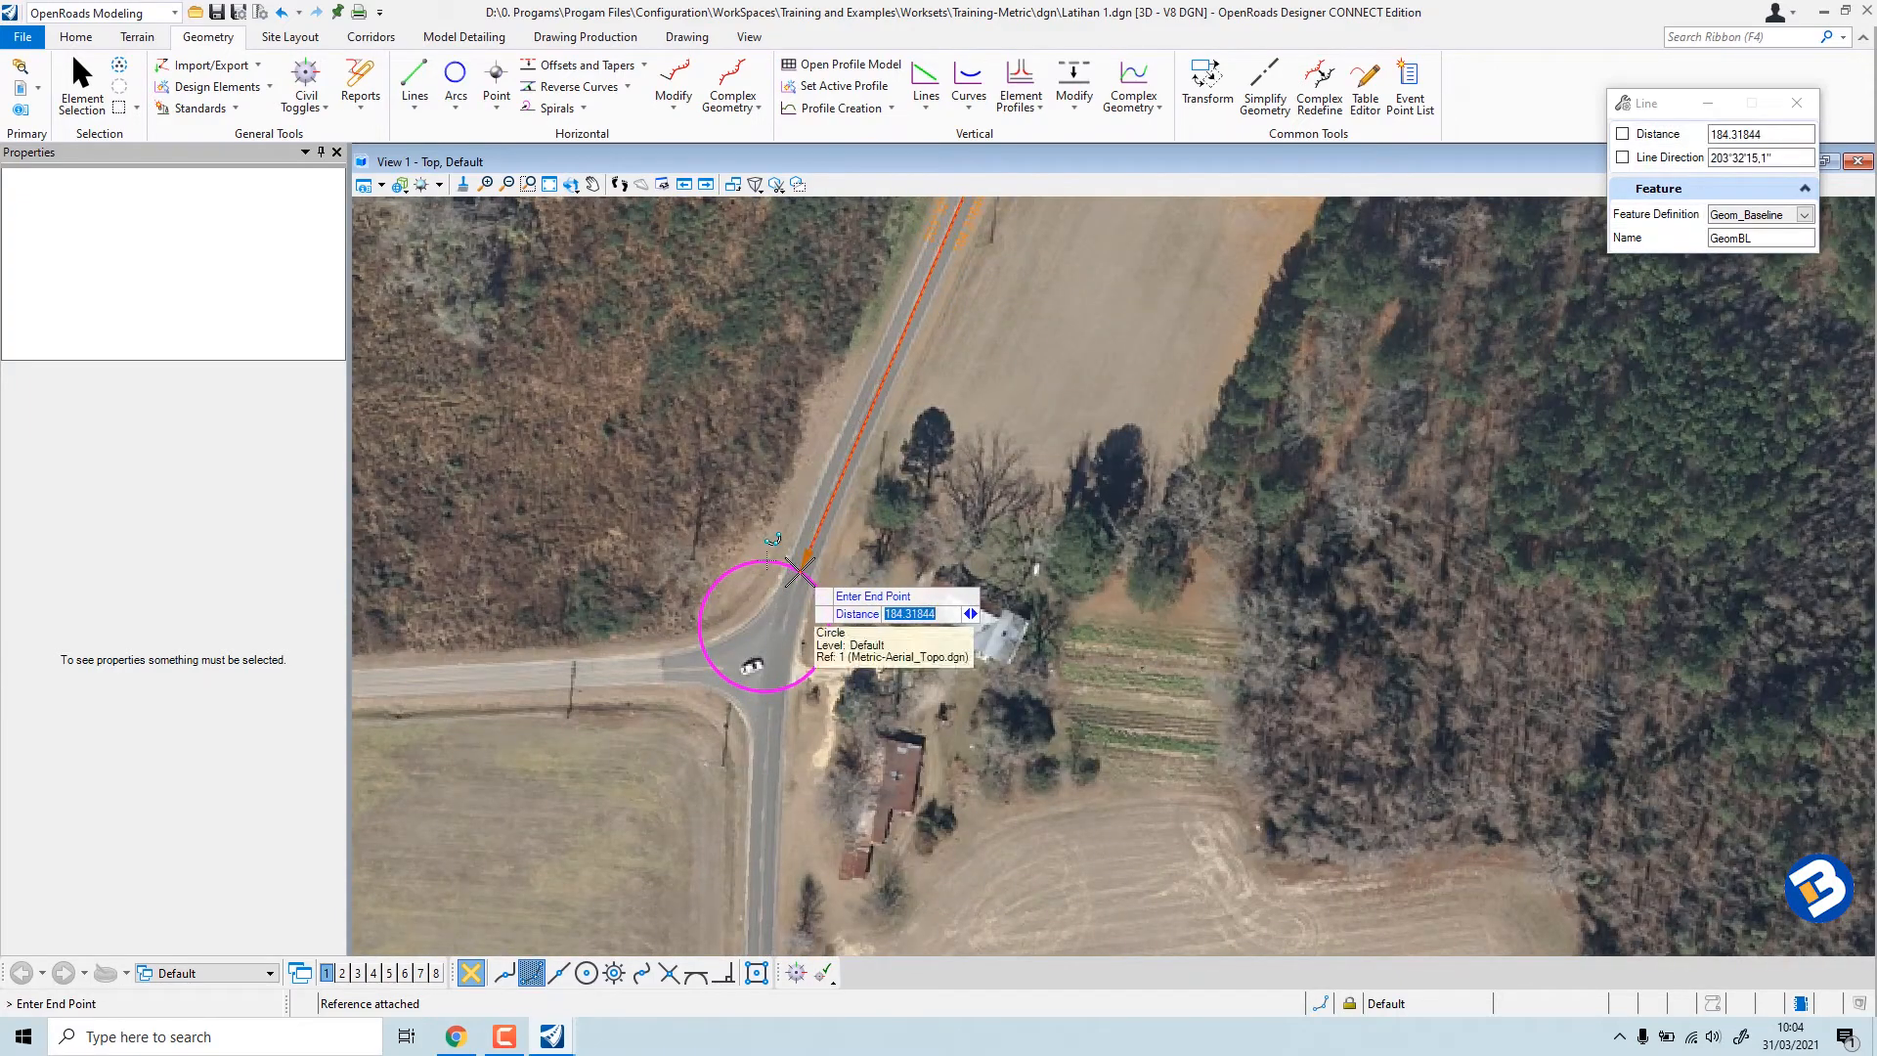
{"action": "left_click", "coordinate": [800, 570]}
Draw a fourth line about 133 m long from the junction circle's lower edge to just above the southernmost circle, and end line drawing.
{"action": "scroll", "coordinate": [802, 566], "scroll_direction": "down", "scroll_amount": 3}
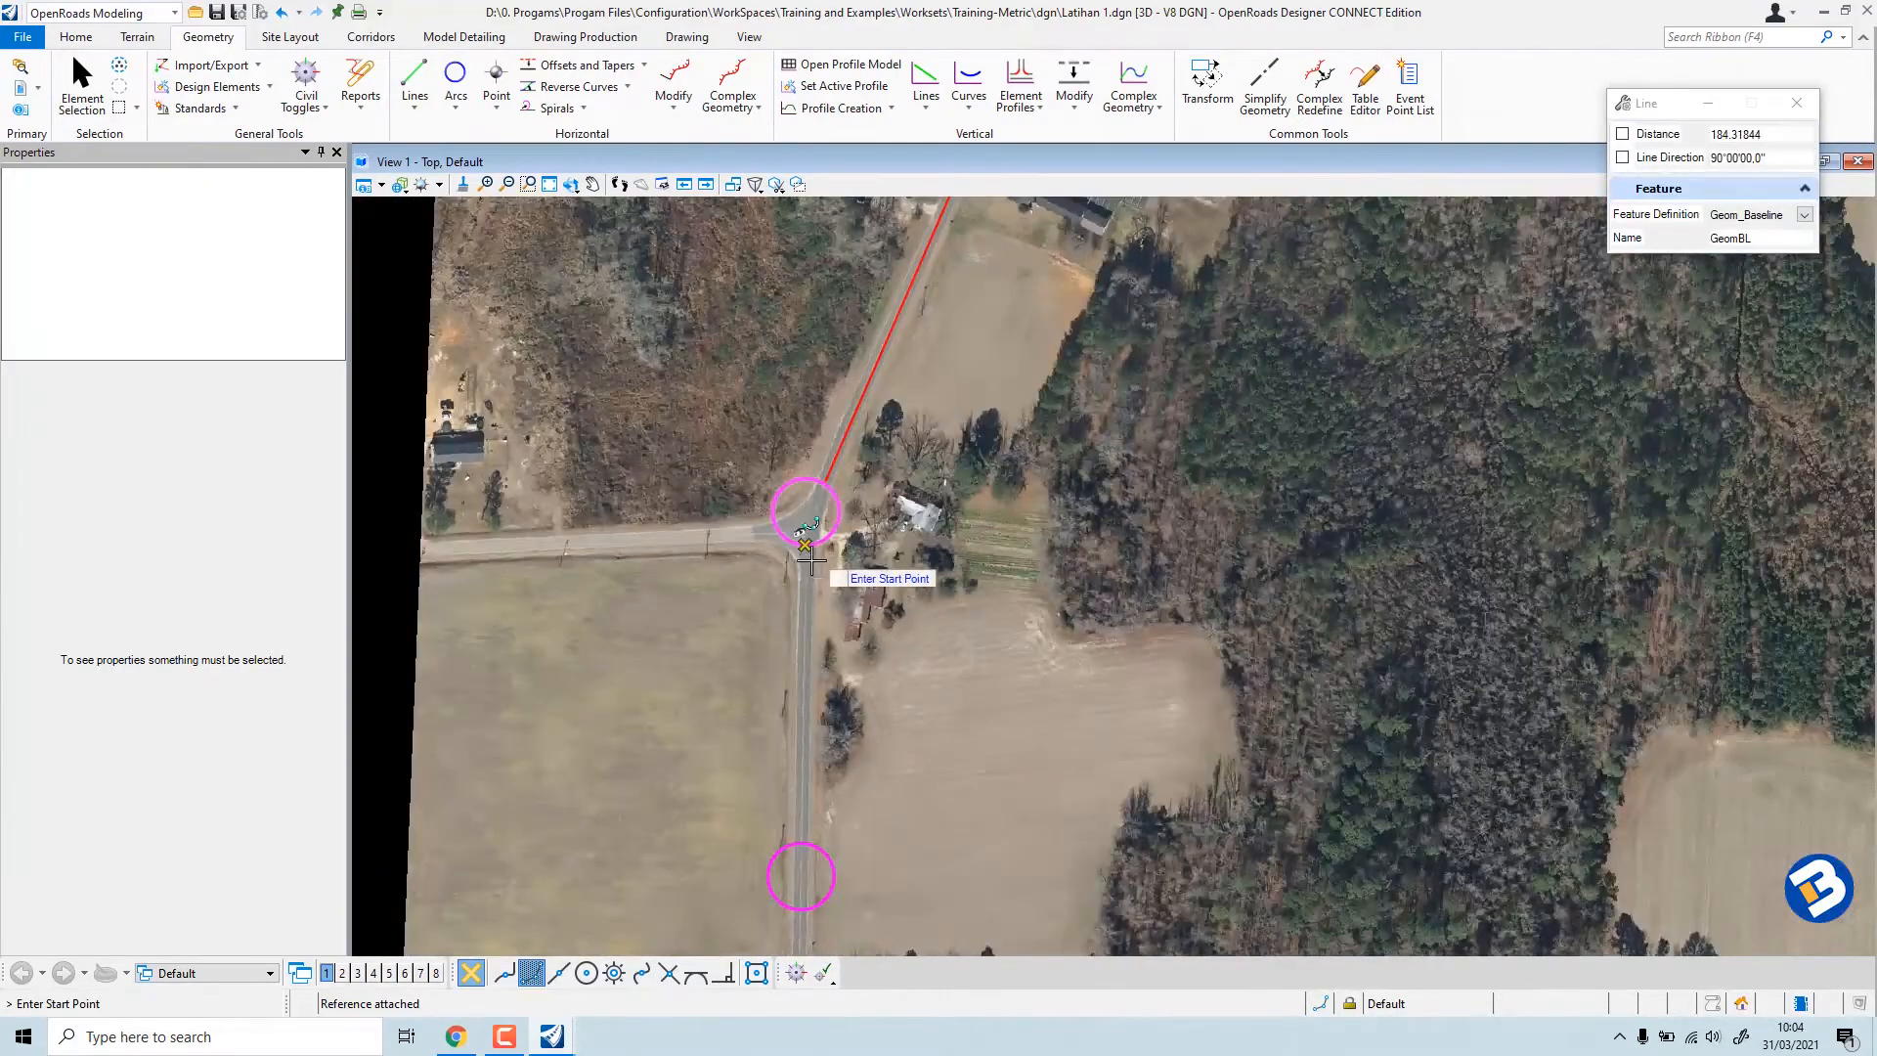
{"action": "scroll", "coordinate": [810, 558], "scroll_direction": "up", "scroll_amount": 2}
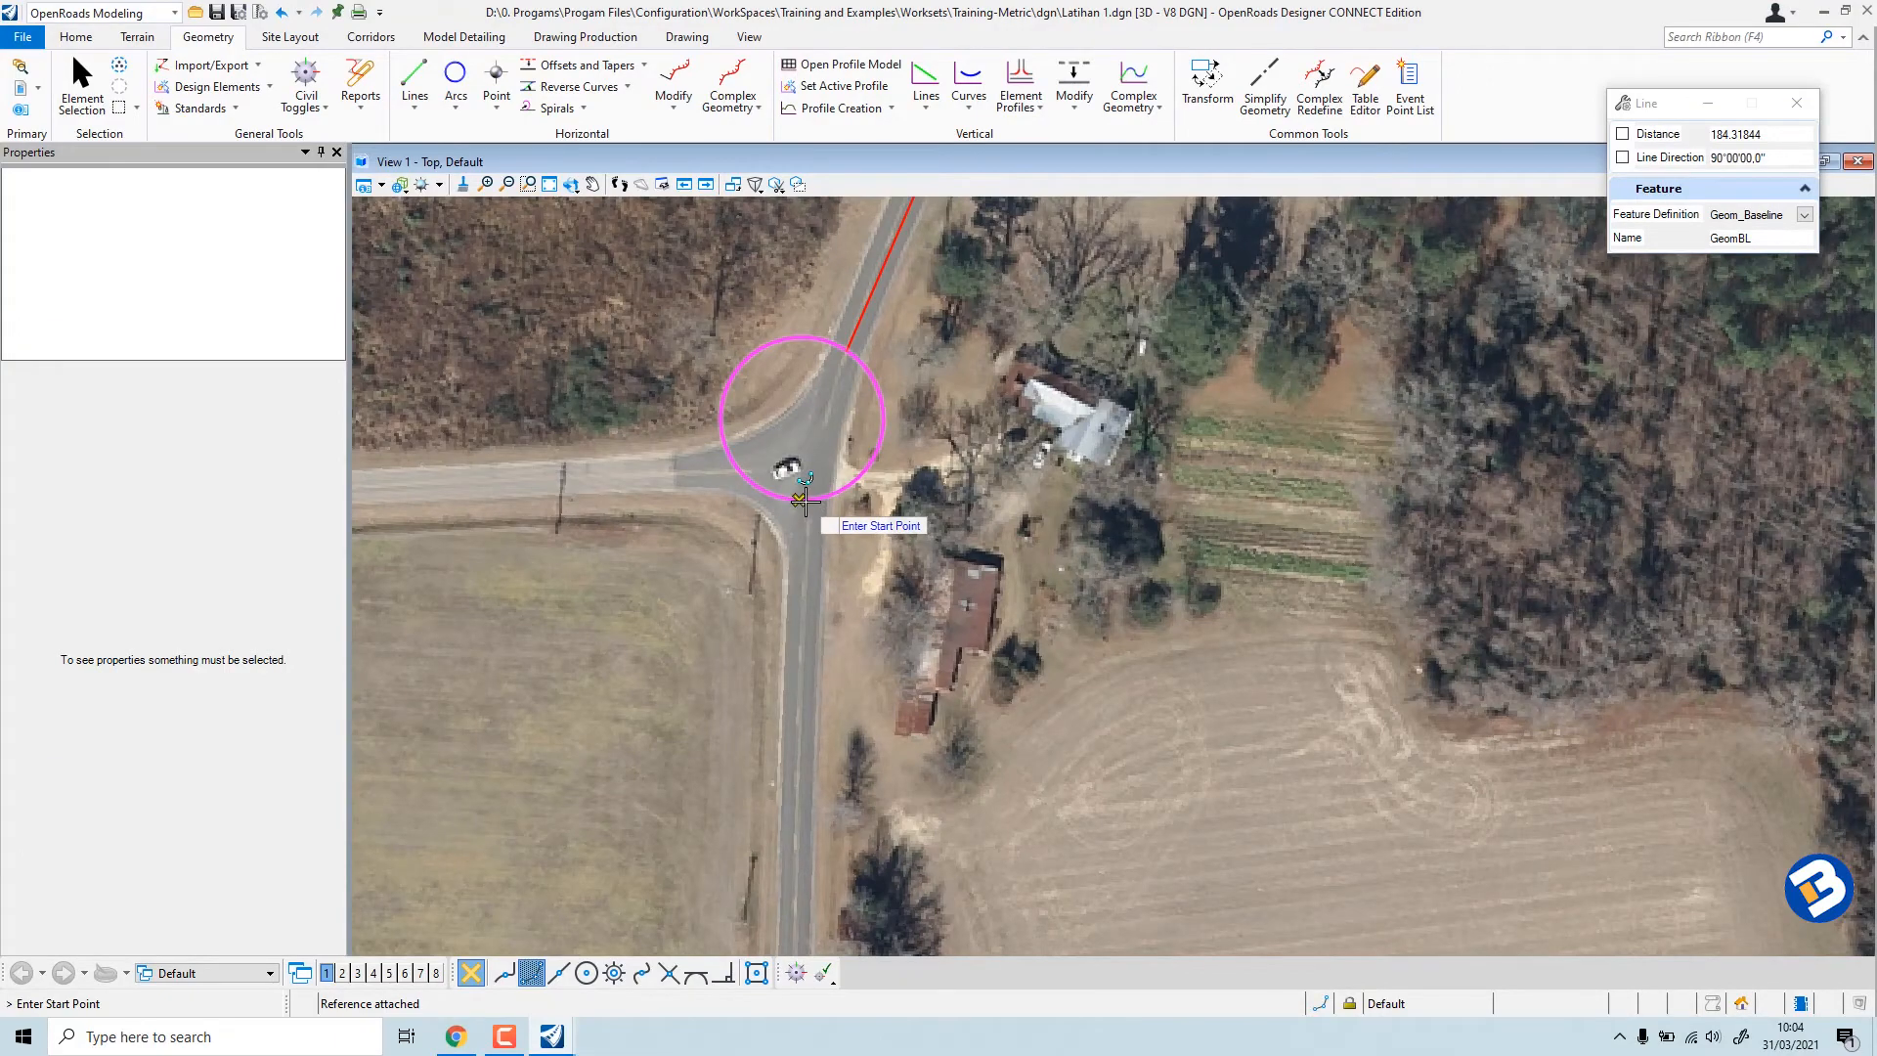
{"action": "left_click", "coordinate": [804, 501]}
{"action": "scroll", "coordinate": [797, 528], "scroll_direction": "down", "scroll_amount": 3}
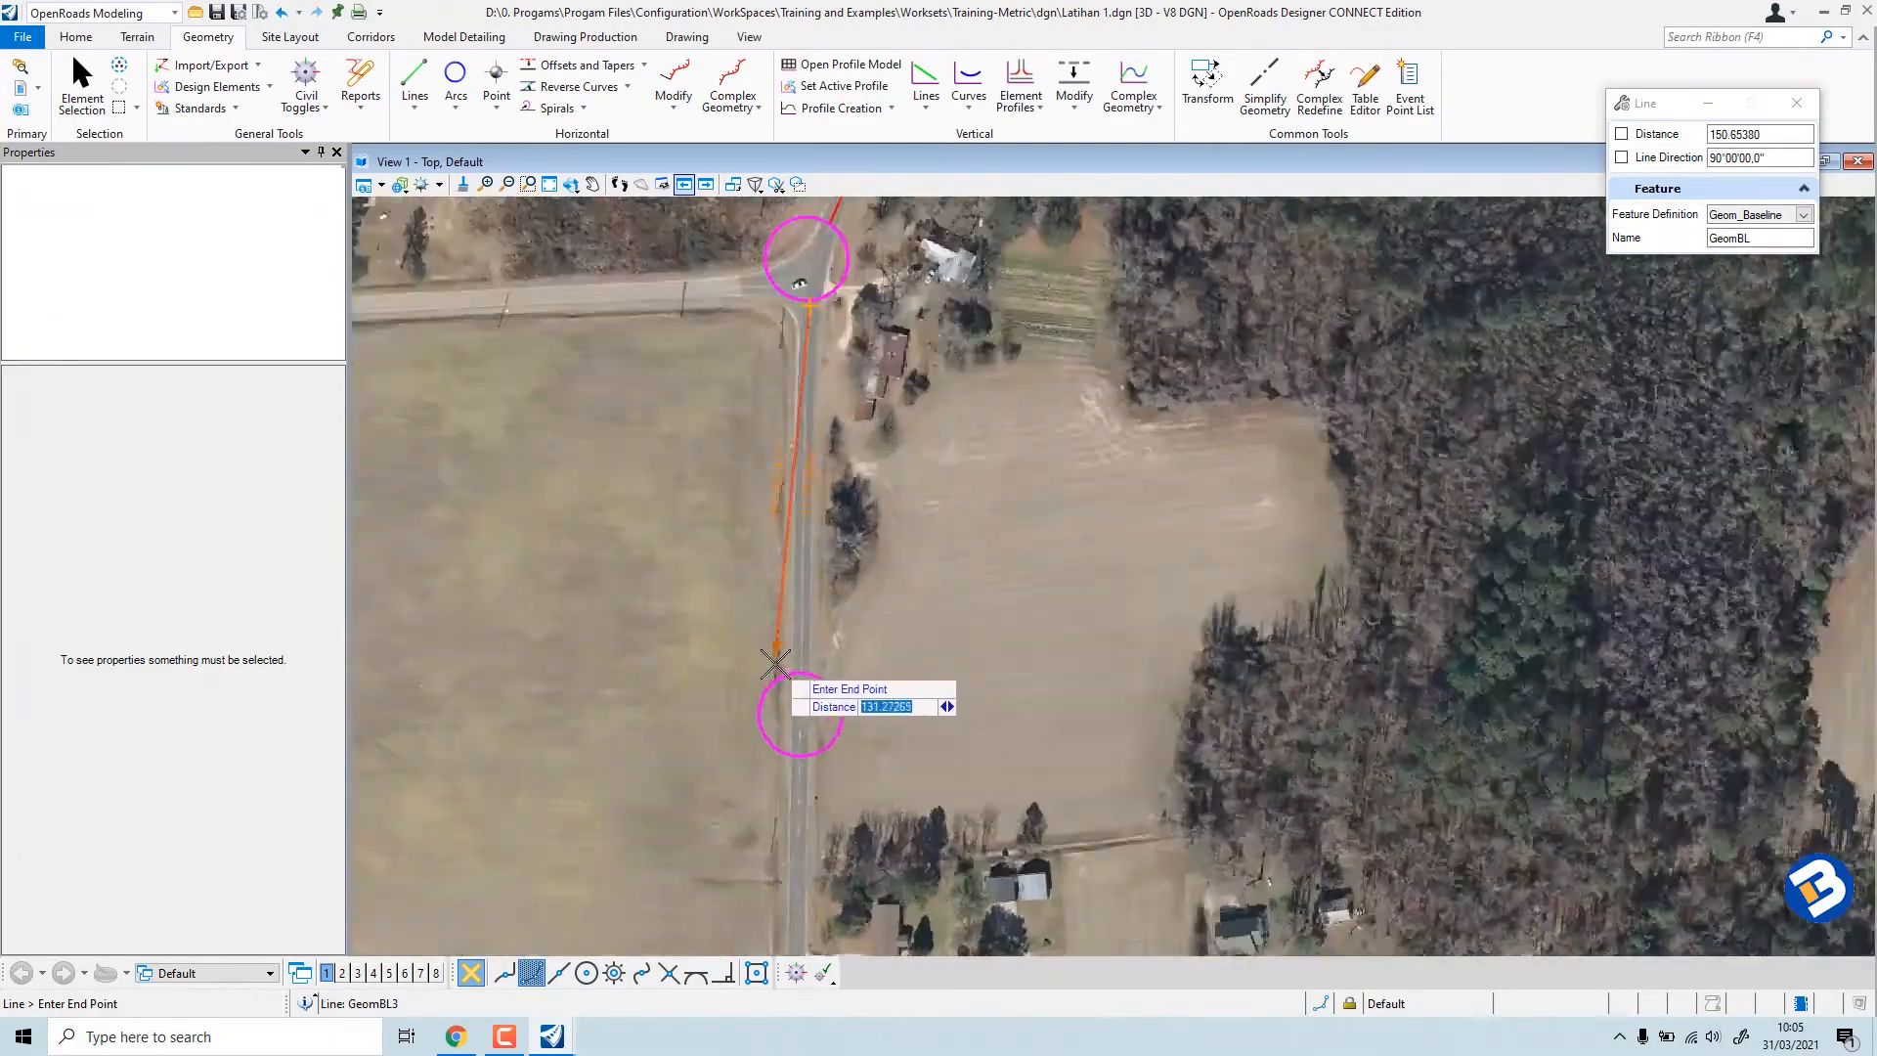
{"action": "scroll", "coordinate": [775, 664], "scroll_direction": "up", "scroll_amount": 3}
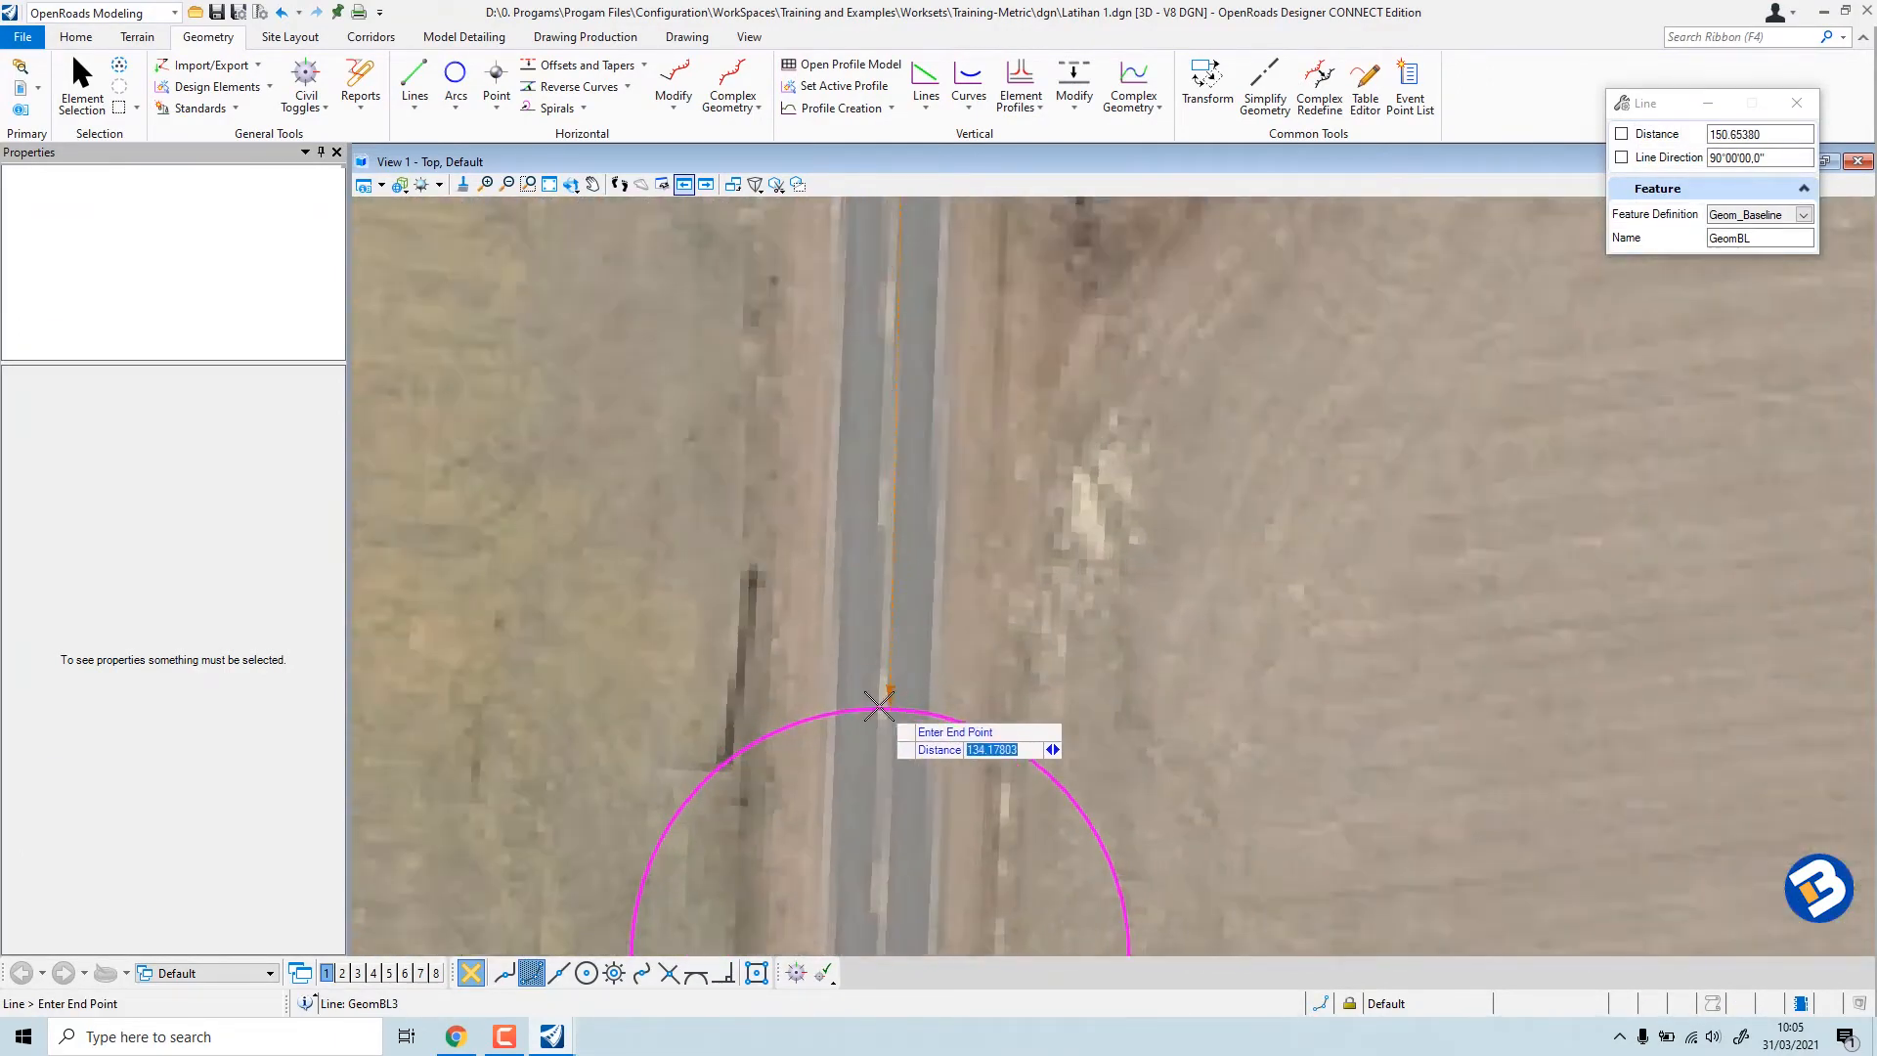
{"action": "scroll", "coordinate": [879, 706], "scroll_direction": "up", "scroll_amount": 1}
{"action": "left_click", "coordinate": [883, 690]}
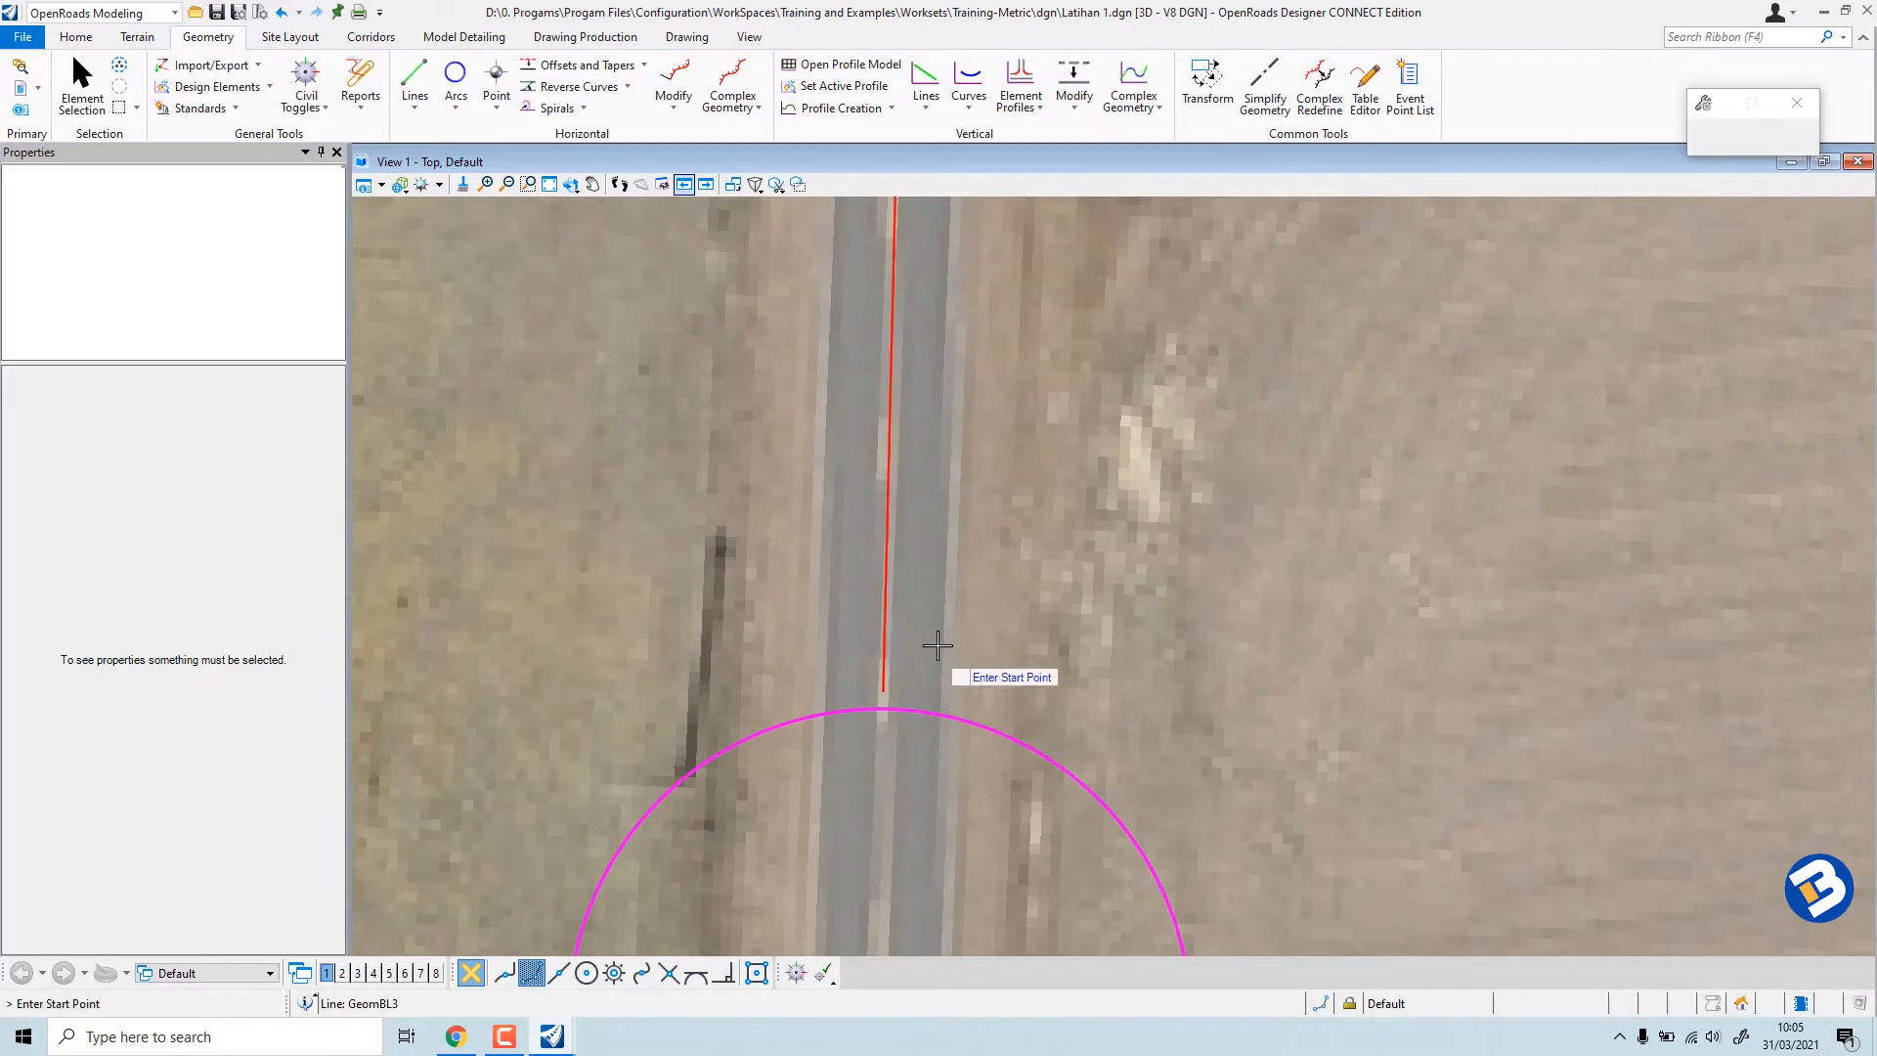
{"action": "scroll", "coordinate": [933, 655], "scroll_direction": "down", "scroll_amount": 5}
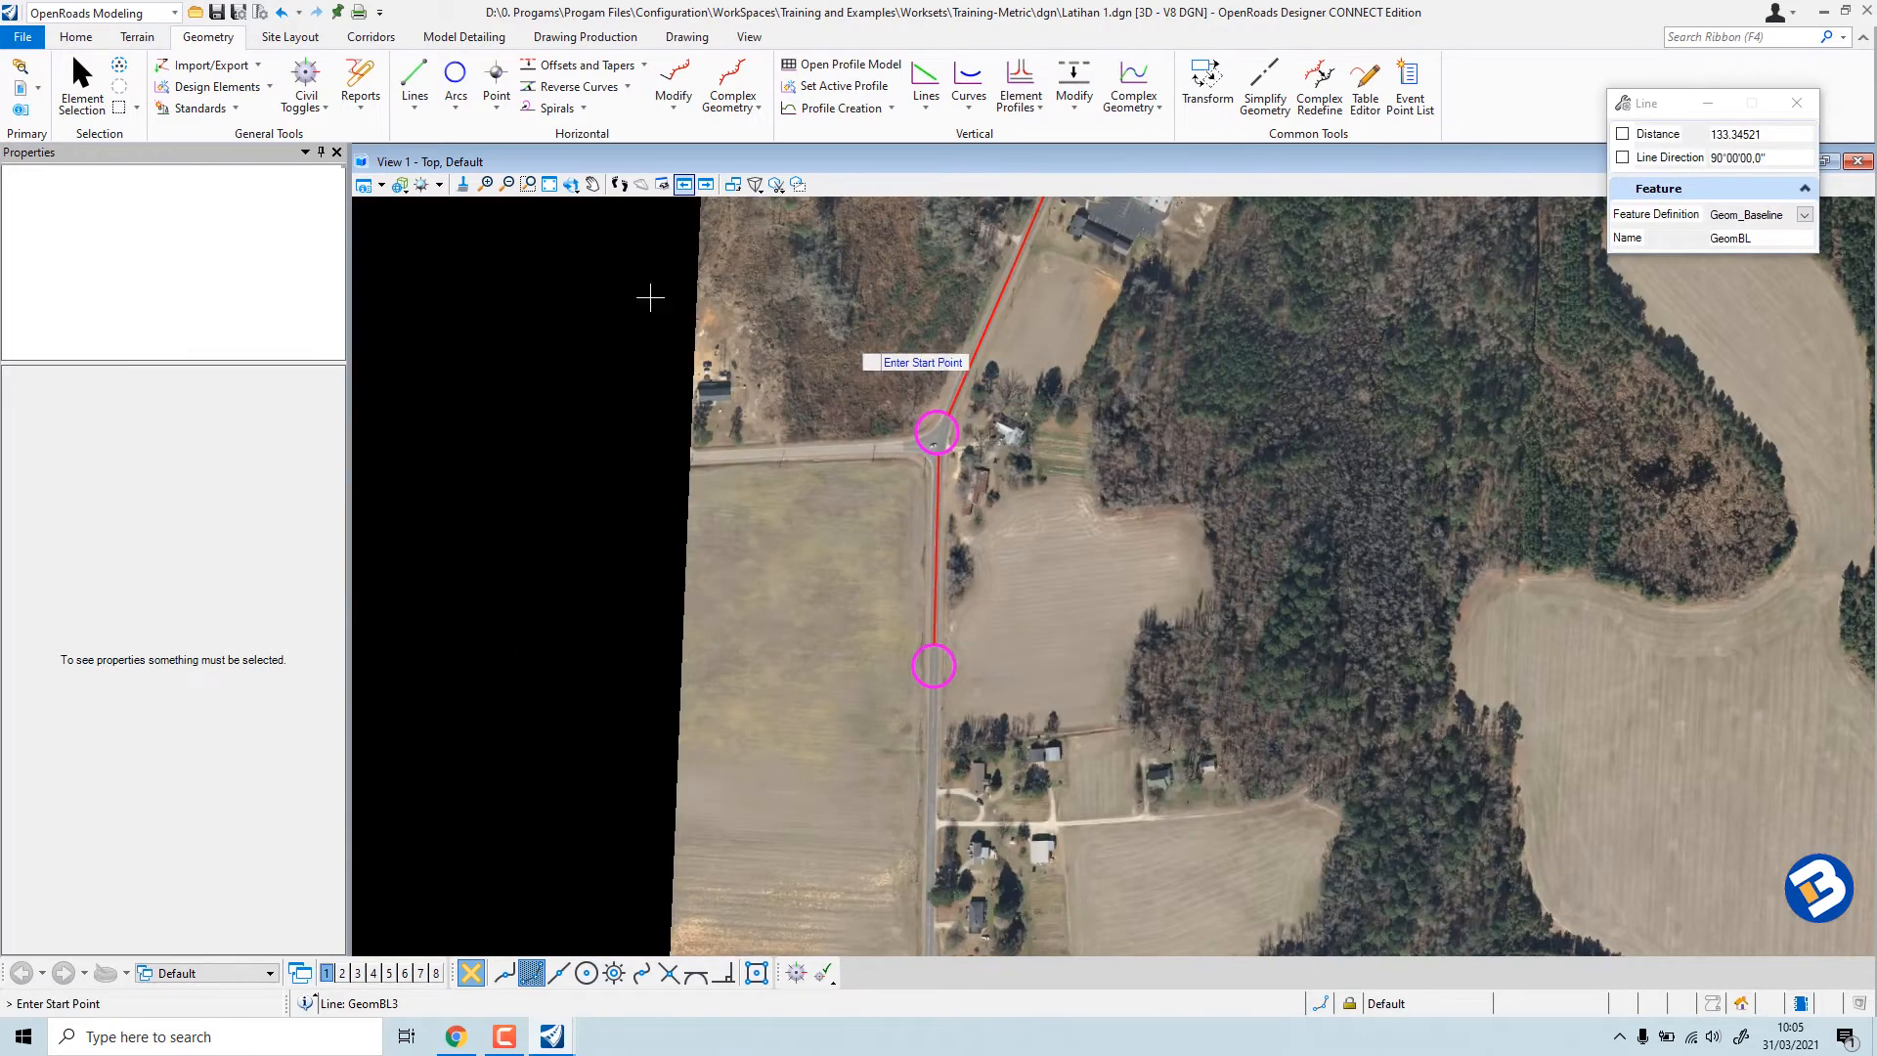
{"action": "left_click", "coordinate": [82, 80]}
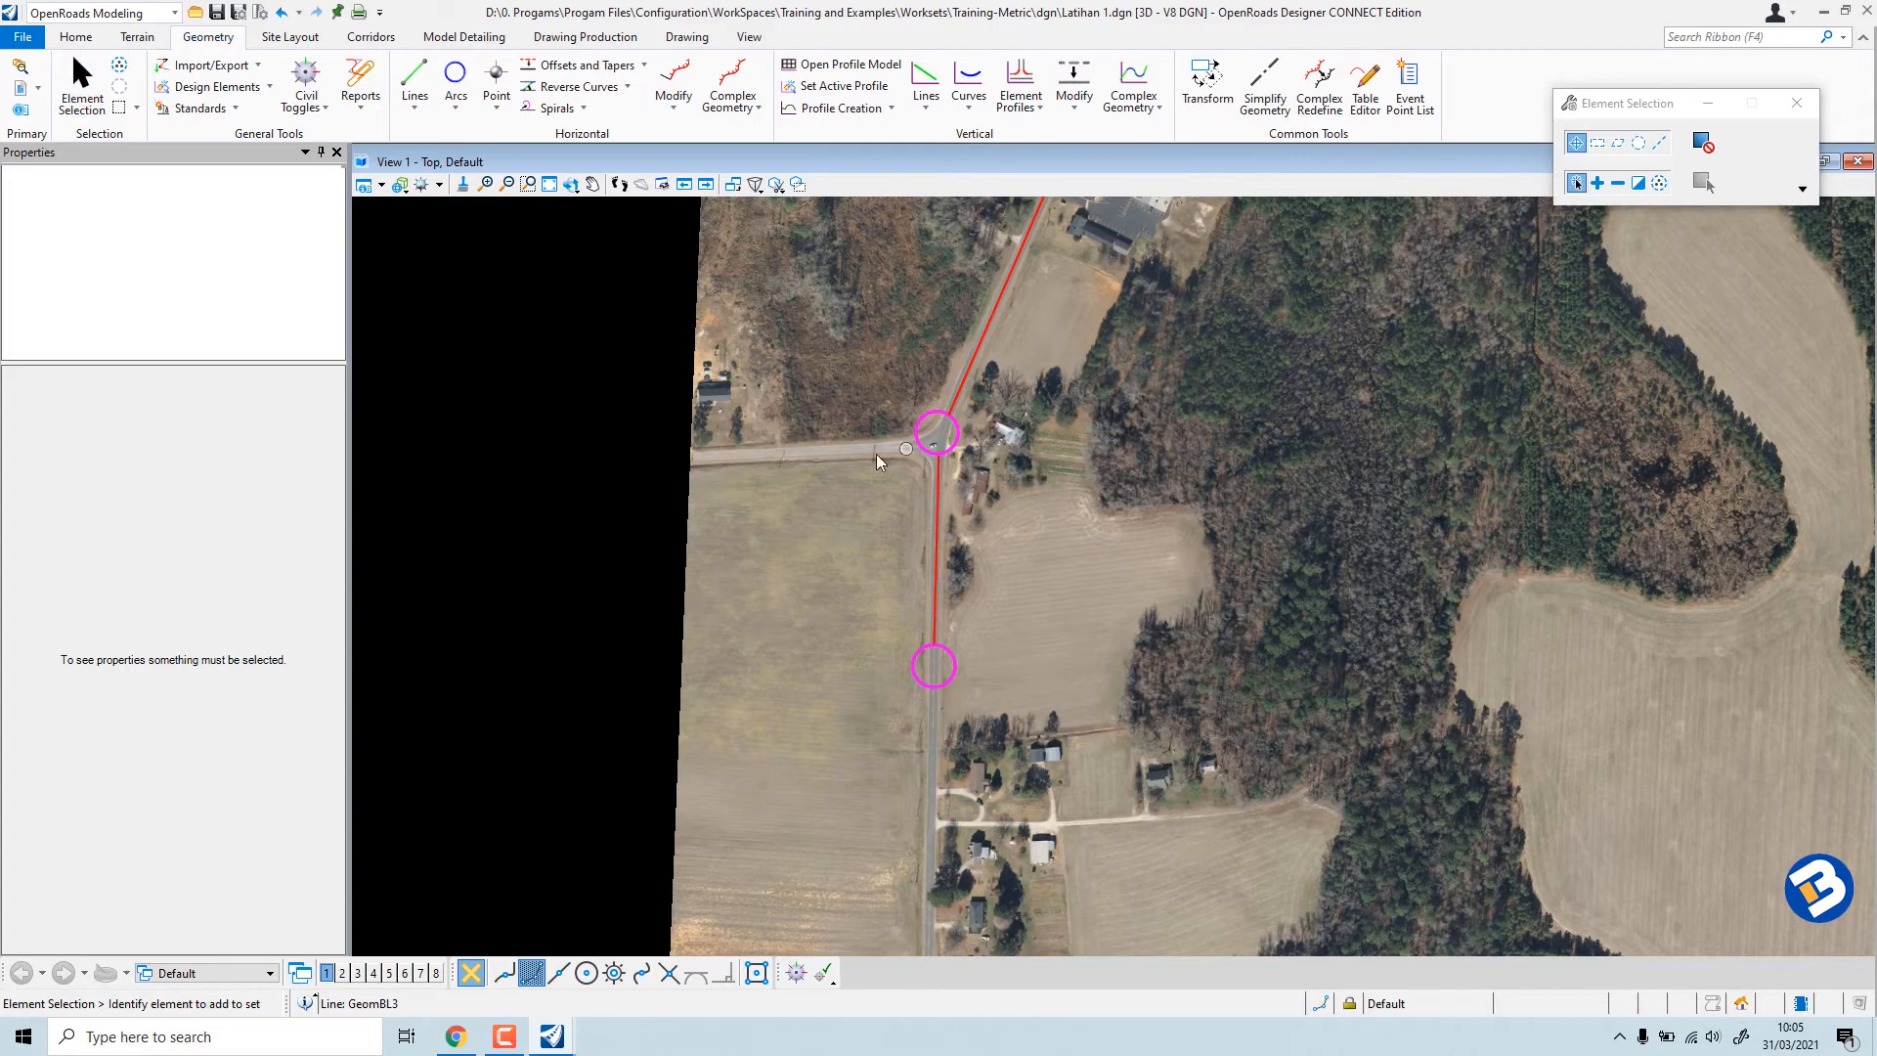
Look over the available line tools and examine how the drawn lines meet the magenta circles along the road.
{"action": "left_click", "coordinate": [409, 116]}
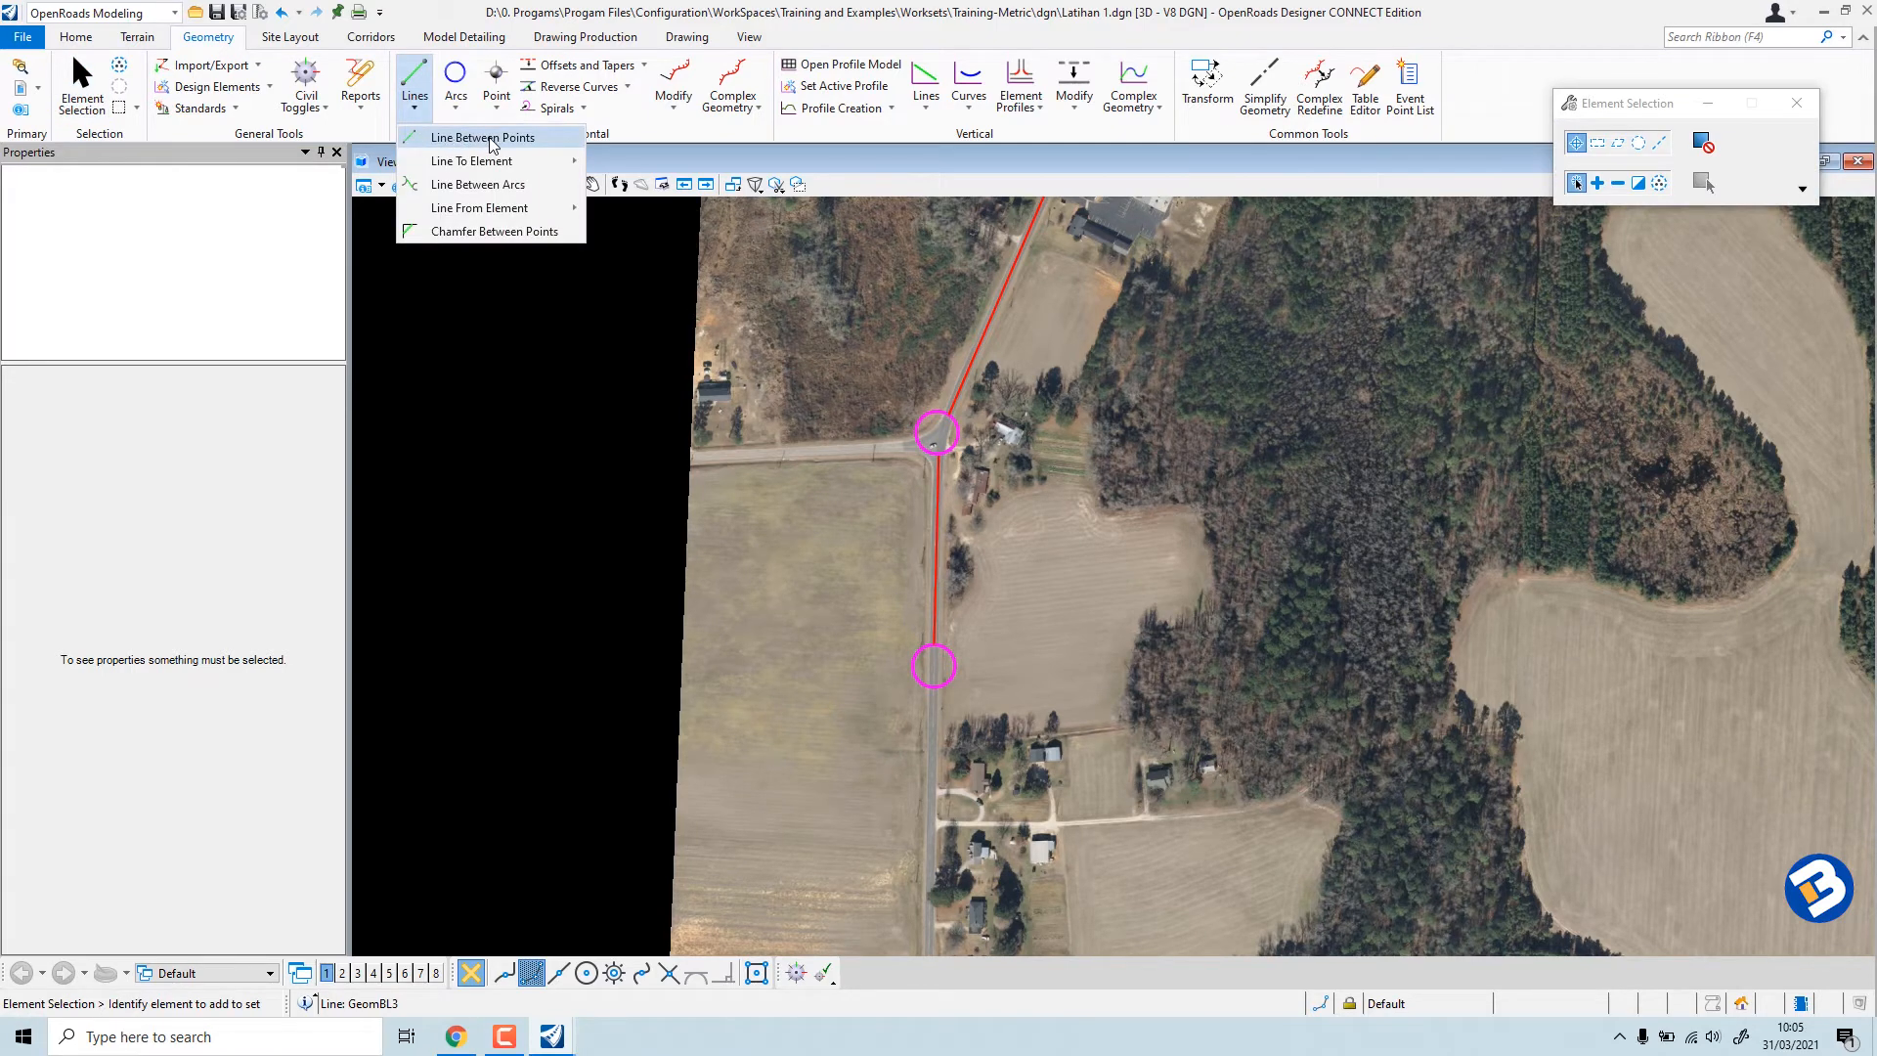
{"action": "mouse_move", "coordinate": [491, 170]}
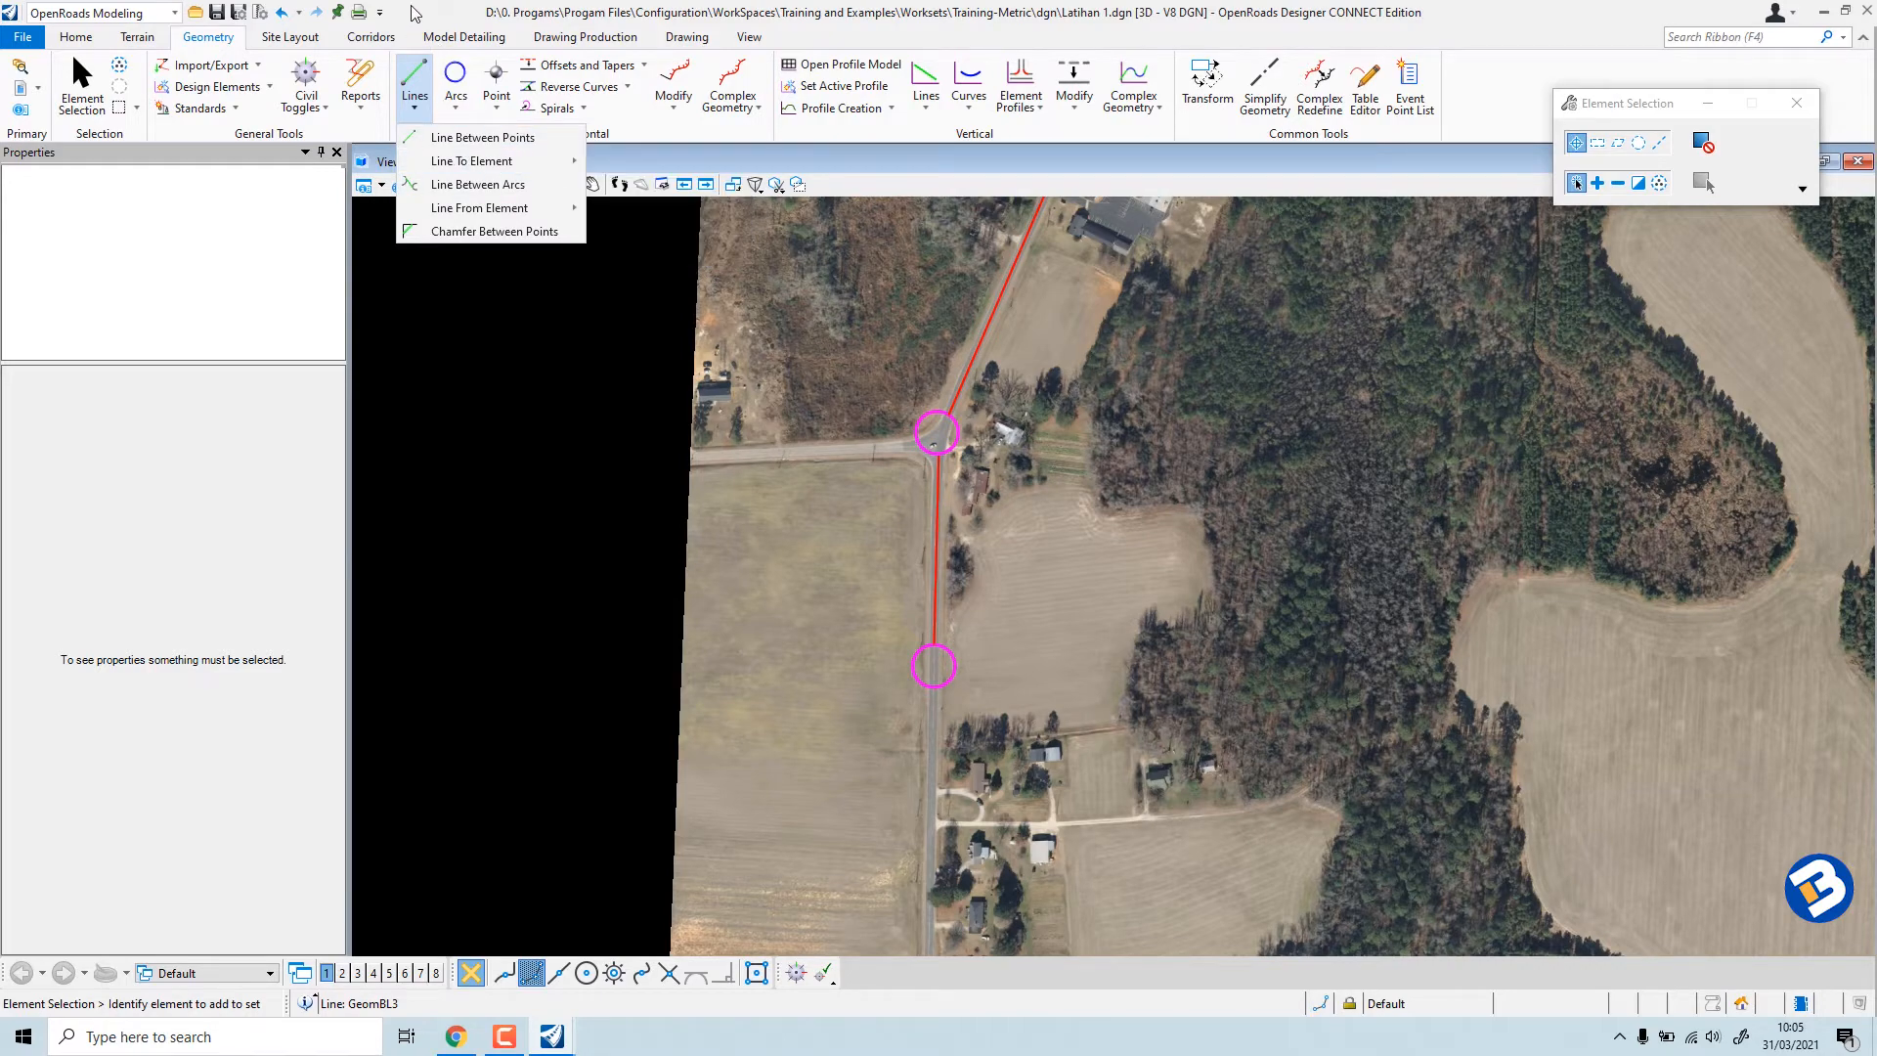
{"action": "left_click", "coordinate": [819, 157]}
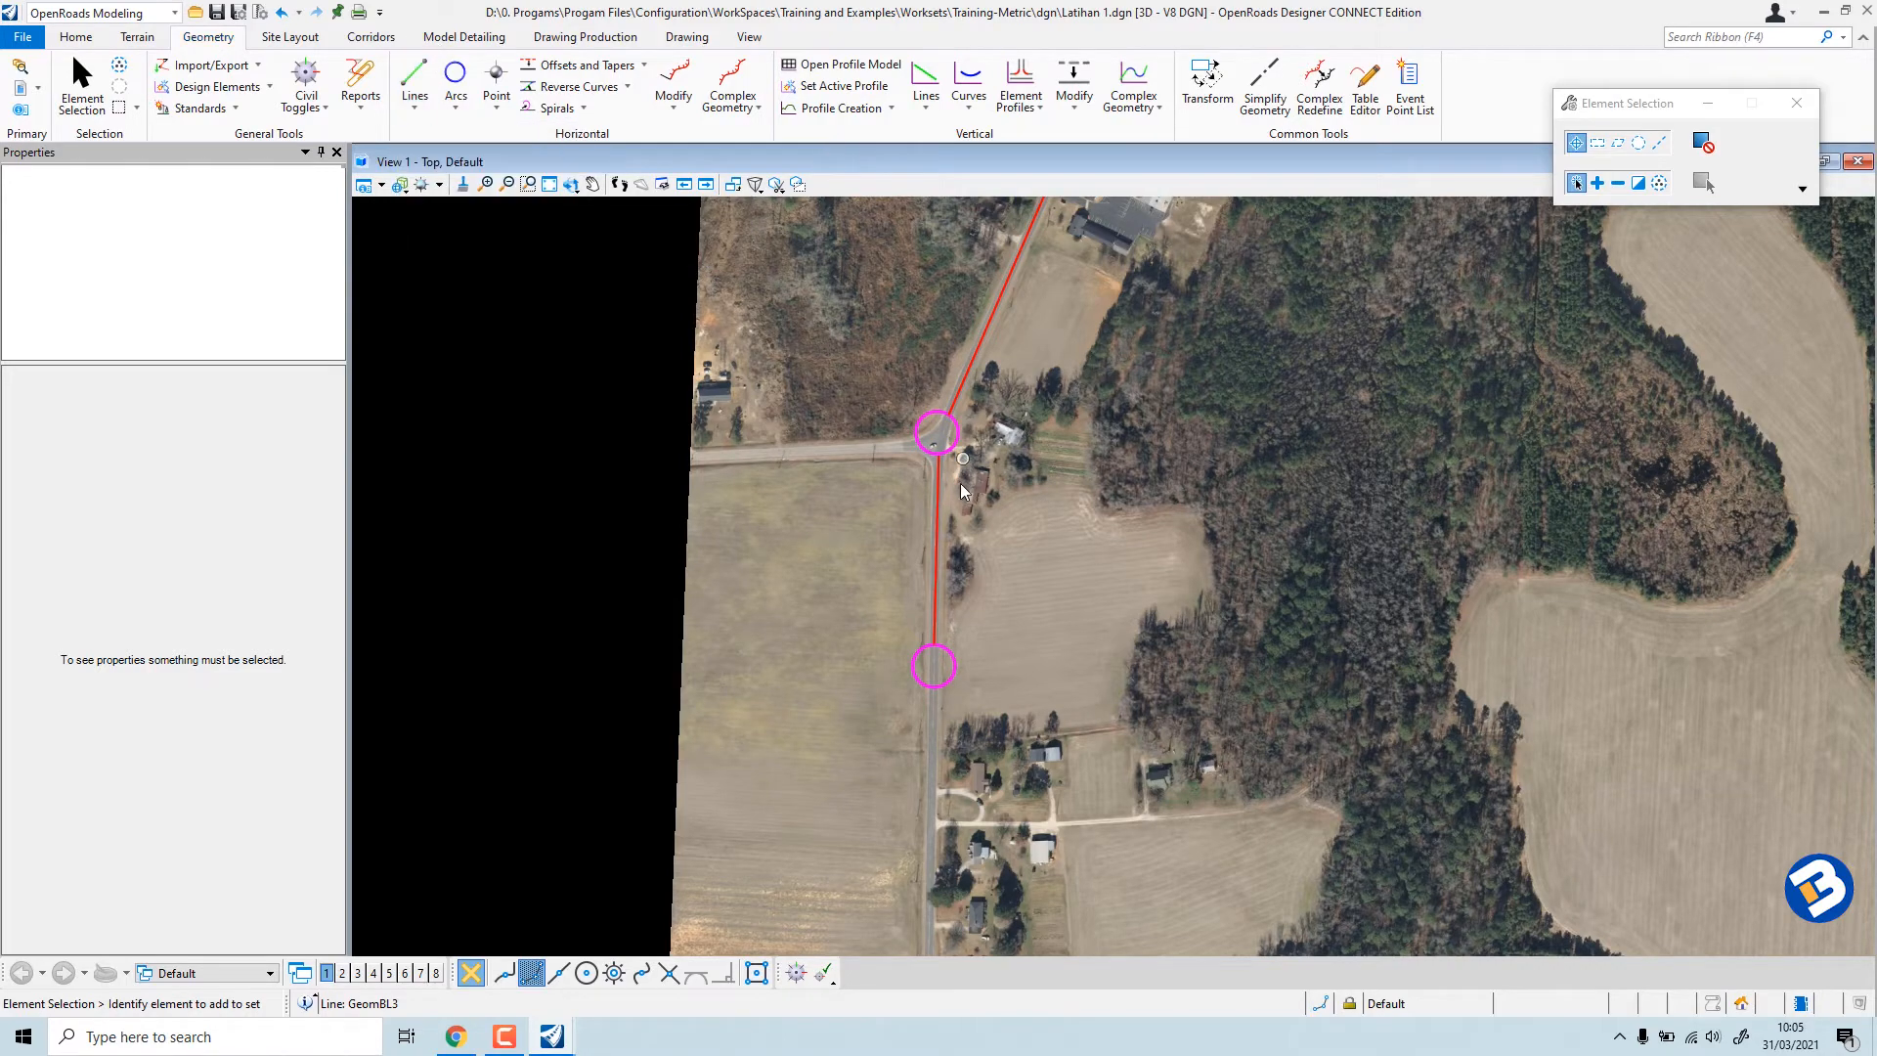
{"action": "scroll", "coordinate": [1010, 382], "scroll_direction": "down", "scroll_amount": 3}
{"action": "scroll", "coordinate": [1011, 374], "scroll_direction": "up", "scroll_amount": 6}
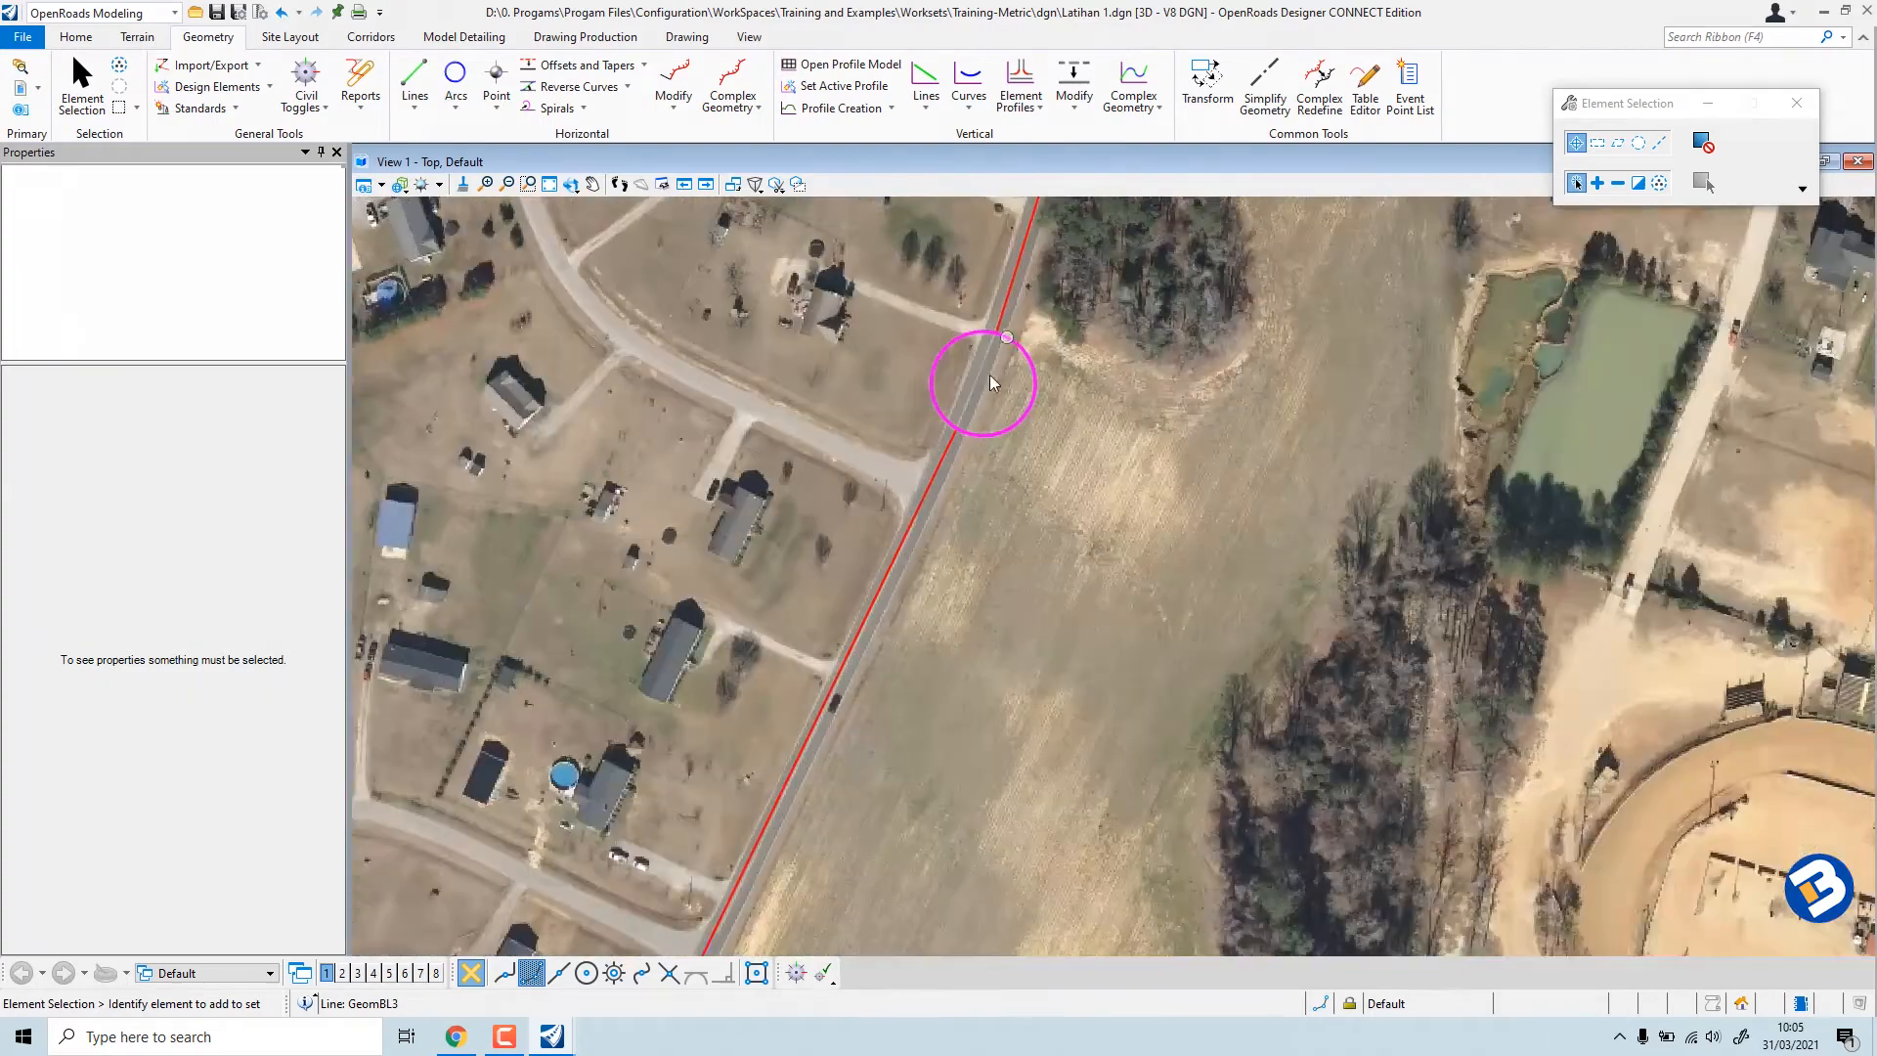
{"action": "scroll", "coordinate": [928, 458], "scroll_direction": "down", "scroll_amount": 2}
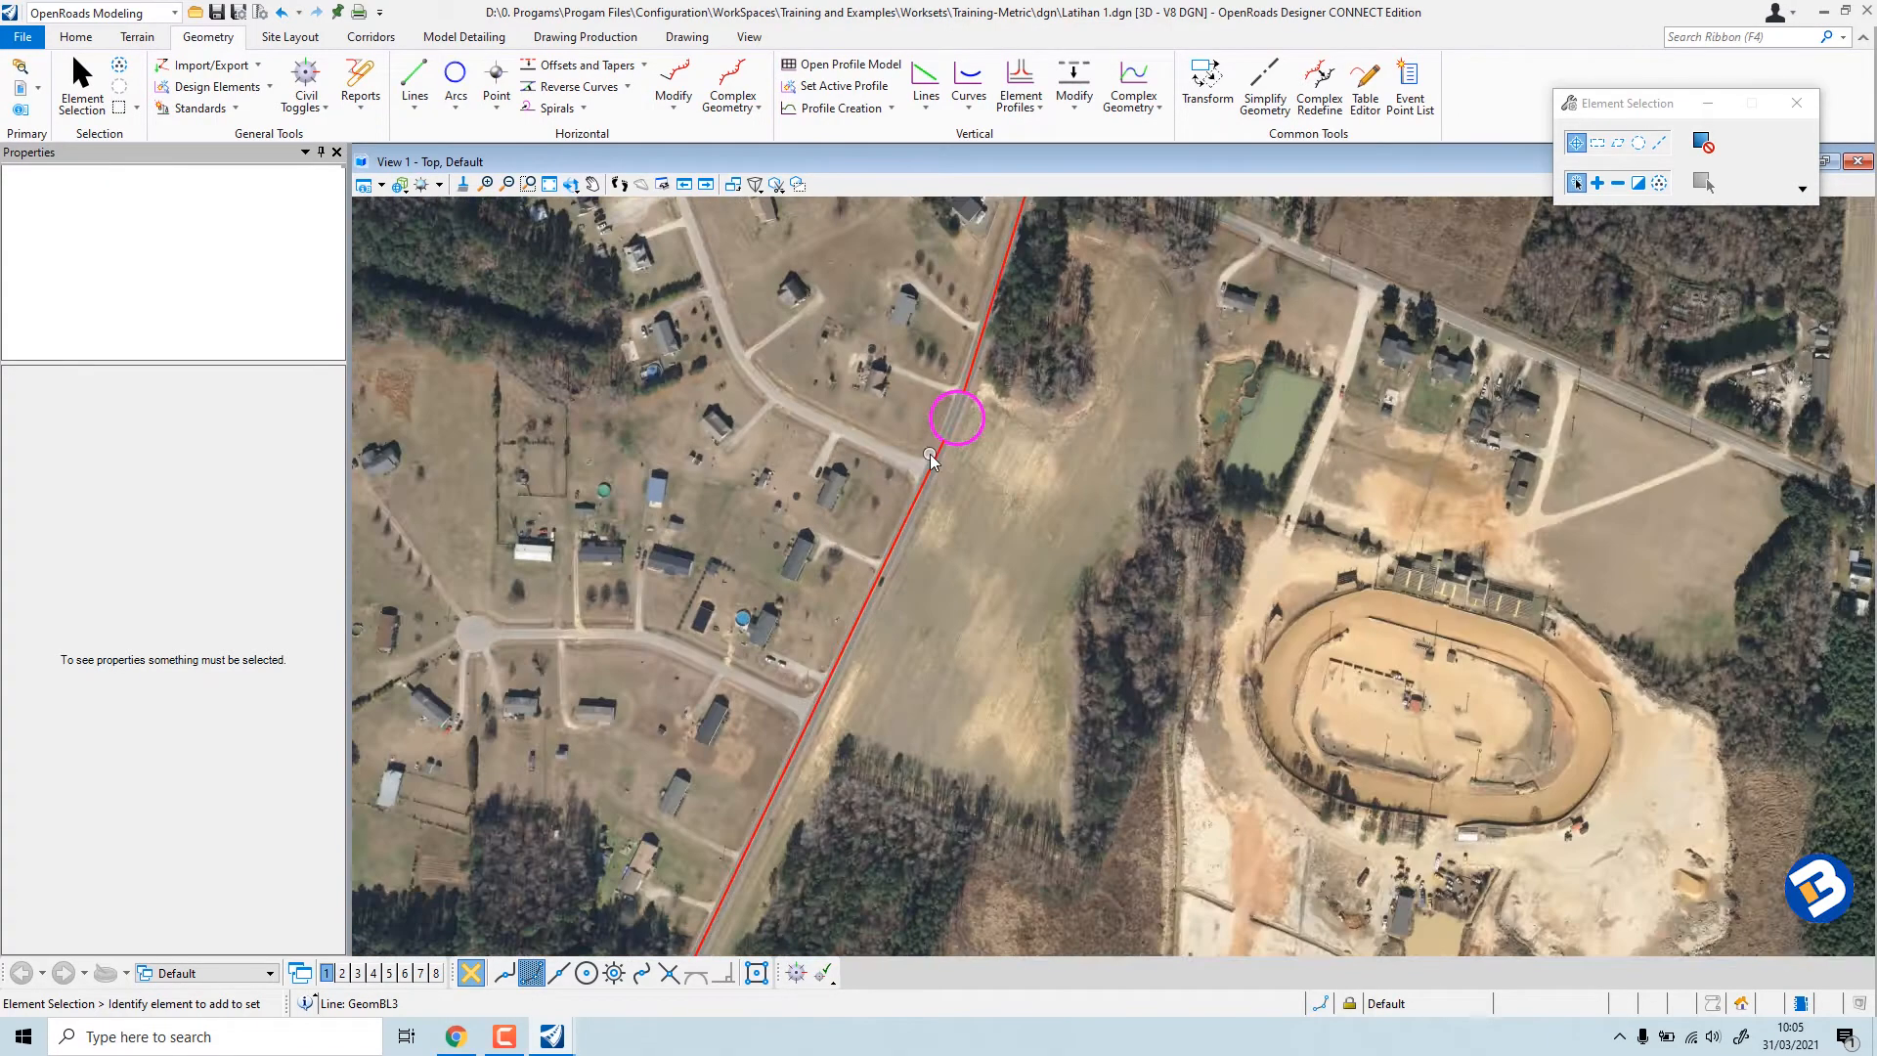
{"action": "scroll", "coordinate": [928, 458], "scroll_direction": "up", "scroll_amount": 2}
{"action": "scroll", "coordinate": [928, 457], "scroll_direction": "down", "scroll_amount": 5}
{"action": "scroll", "coordinate": [930, 463], "scroll_direction": "down", "scroll_amount": 3}
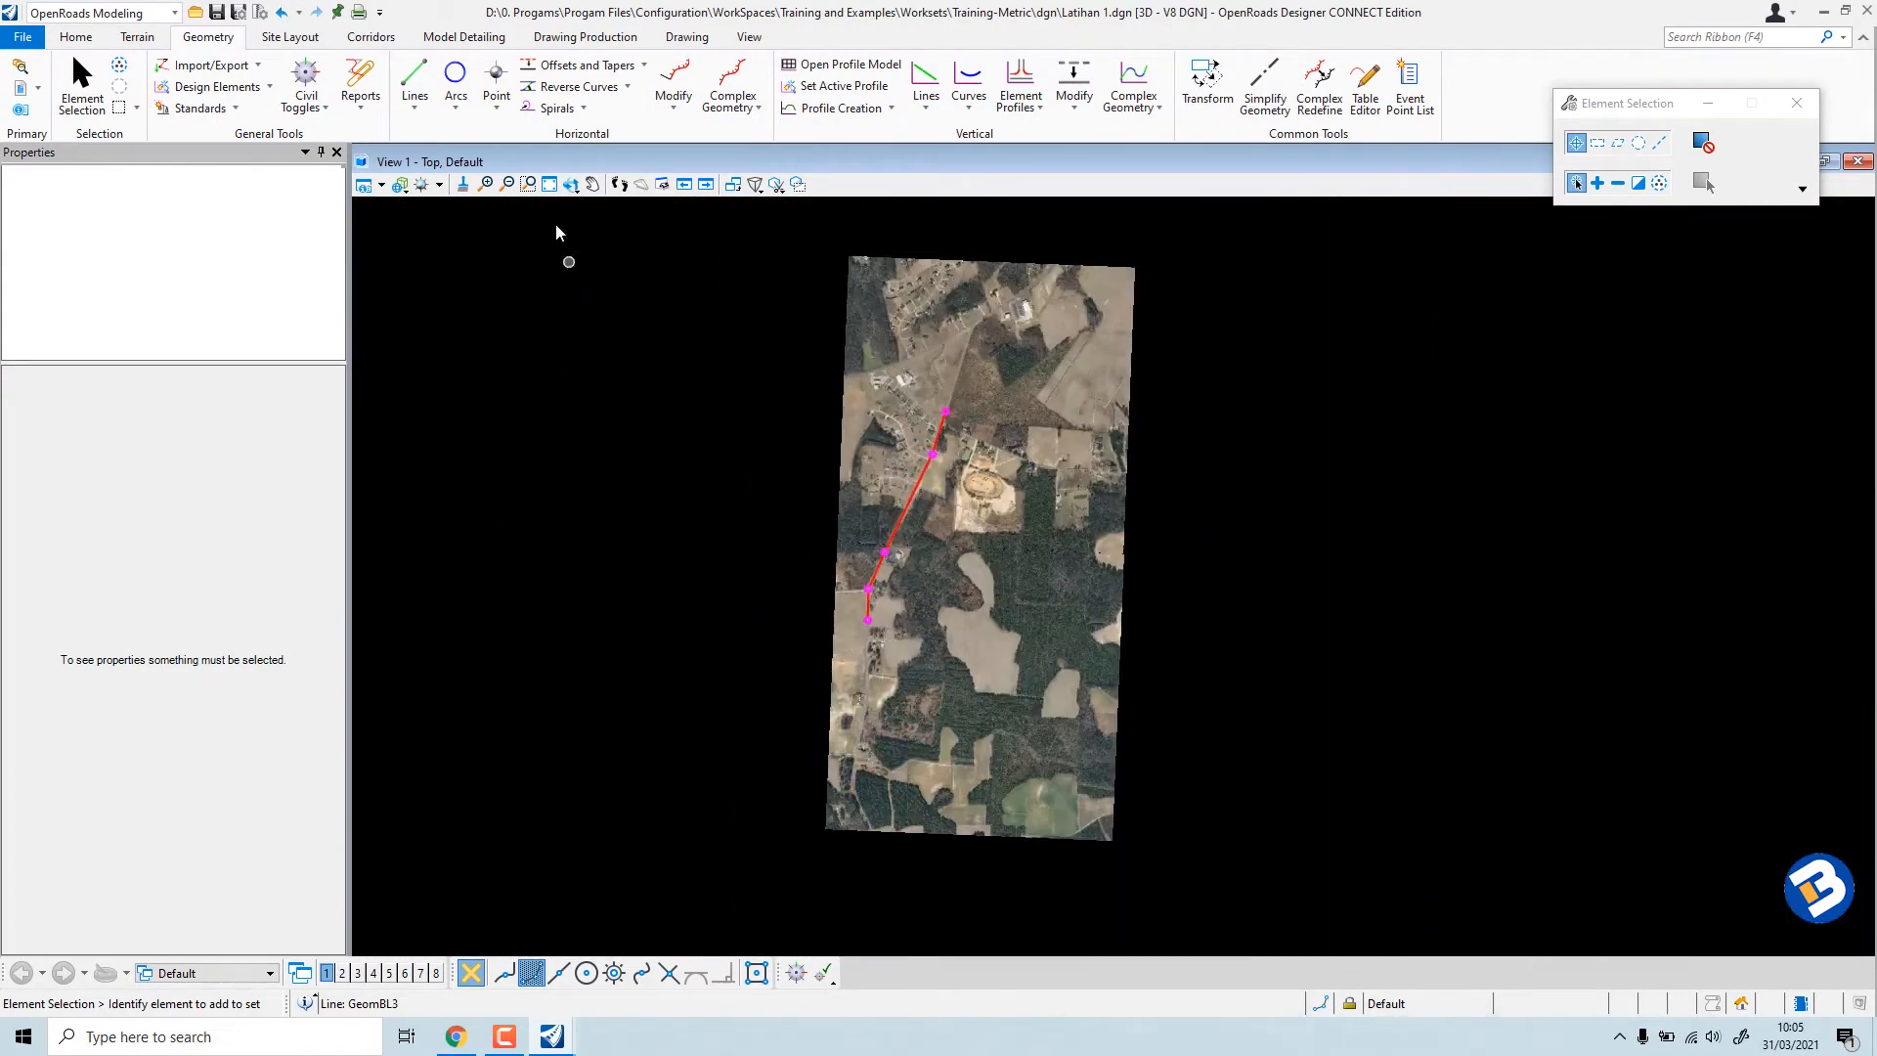
{"action": "left_click", "coordinate": [456, 109]}
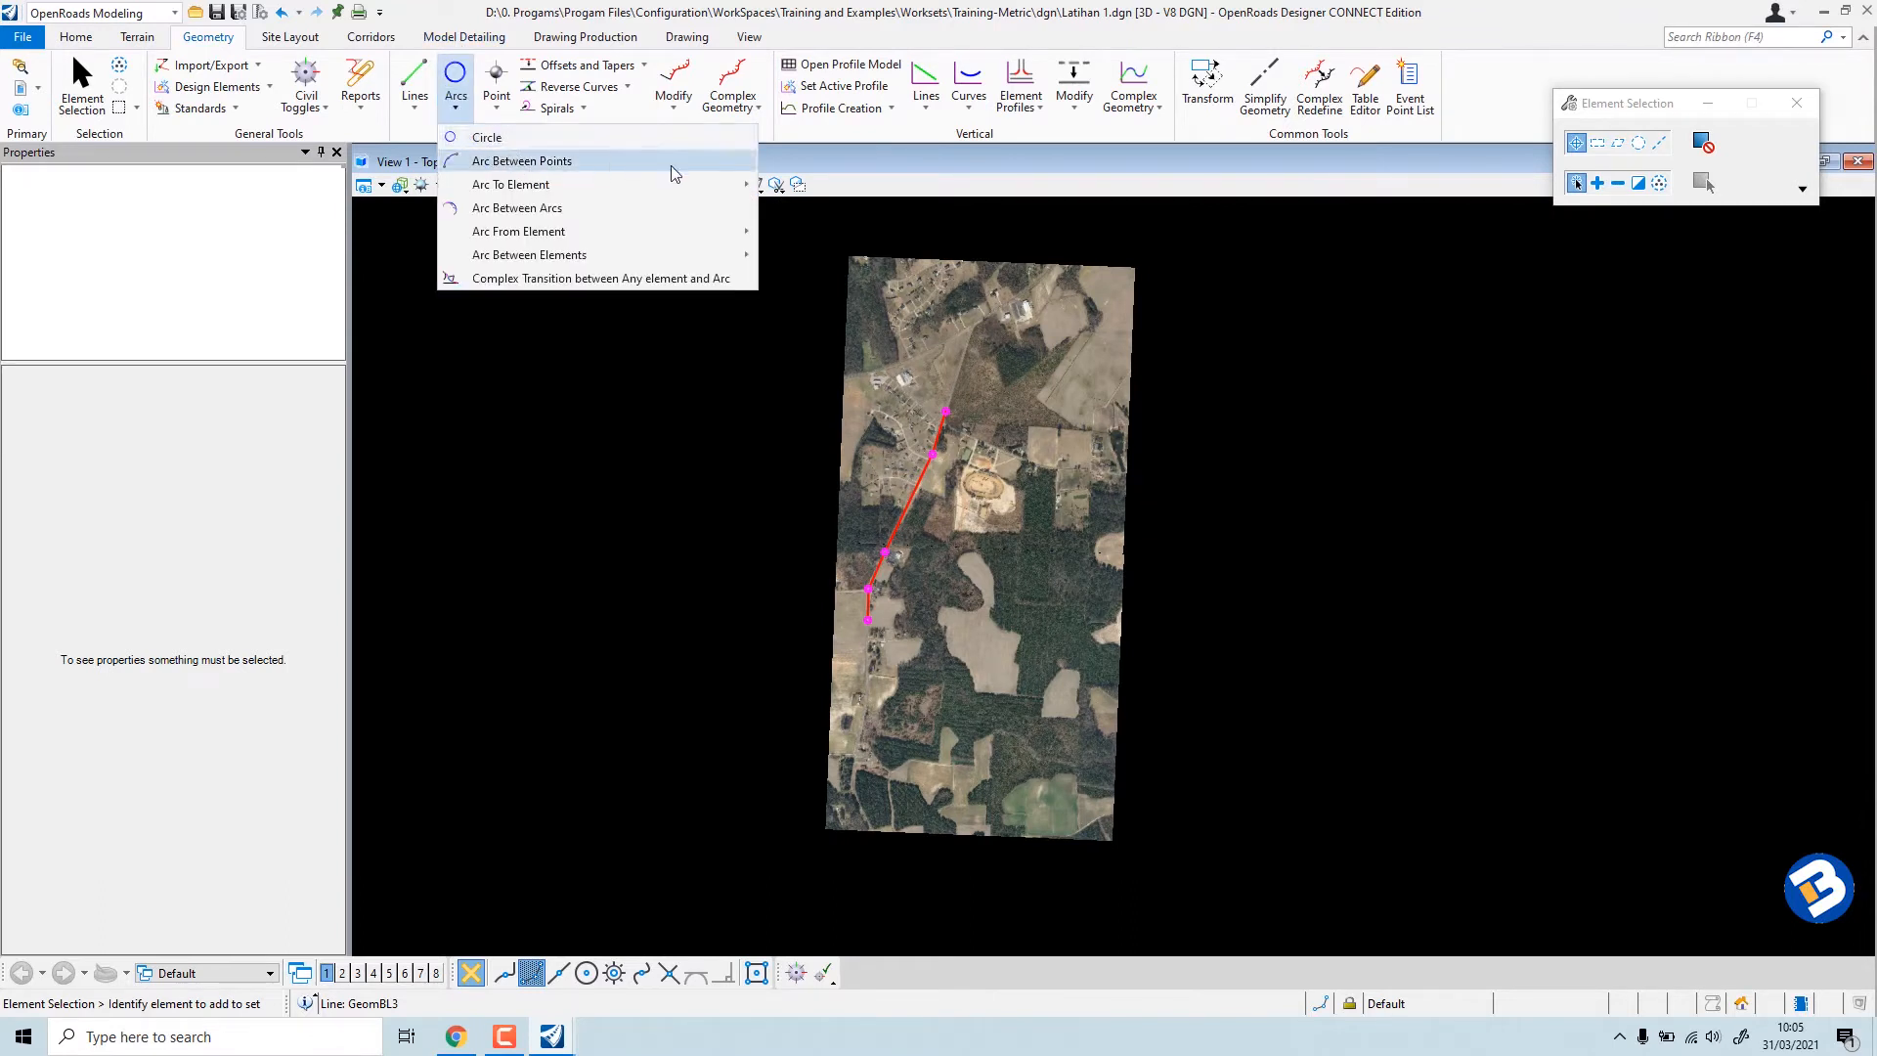
{"action": "mouse_move", "coordinate": [571, 257]}
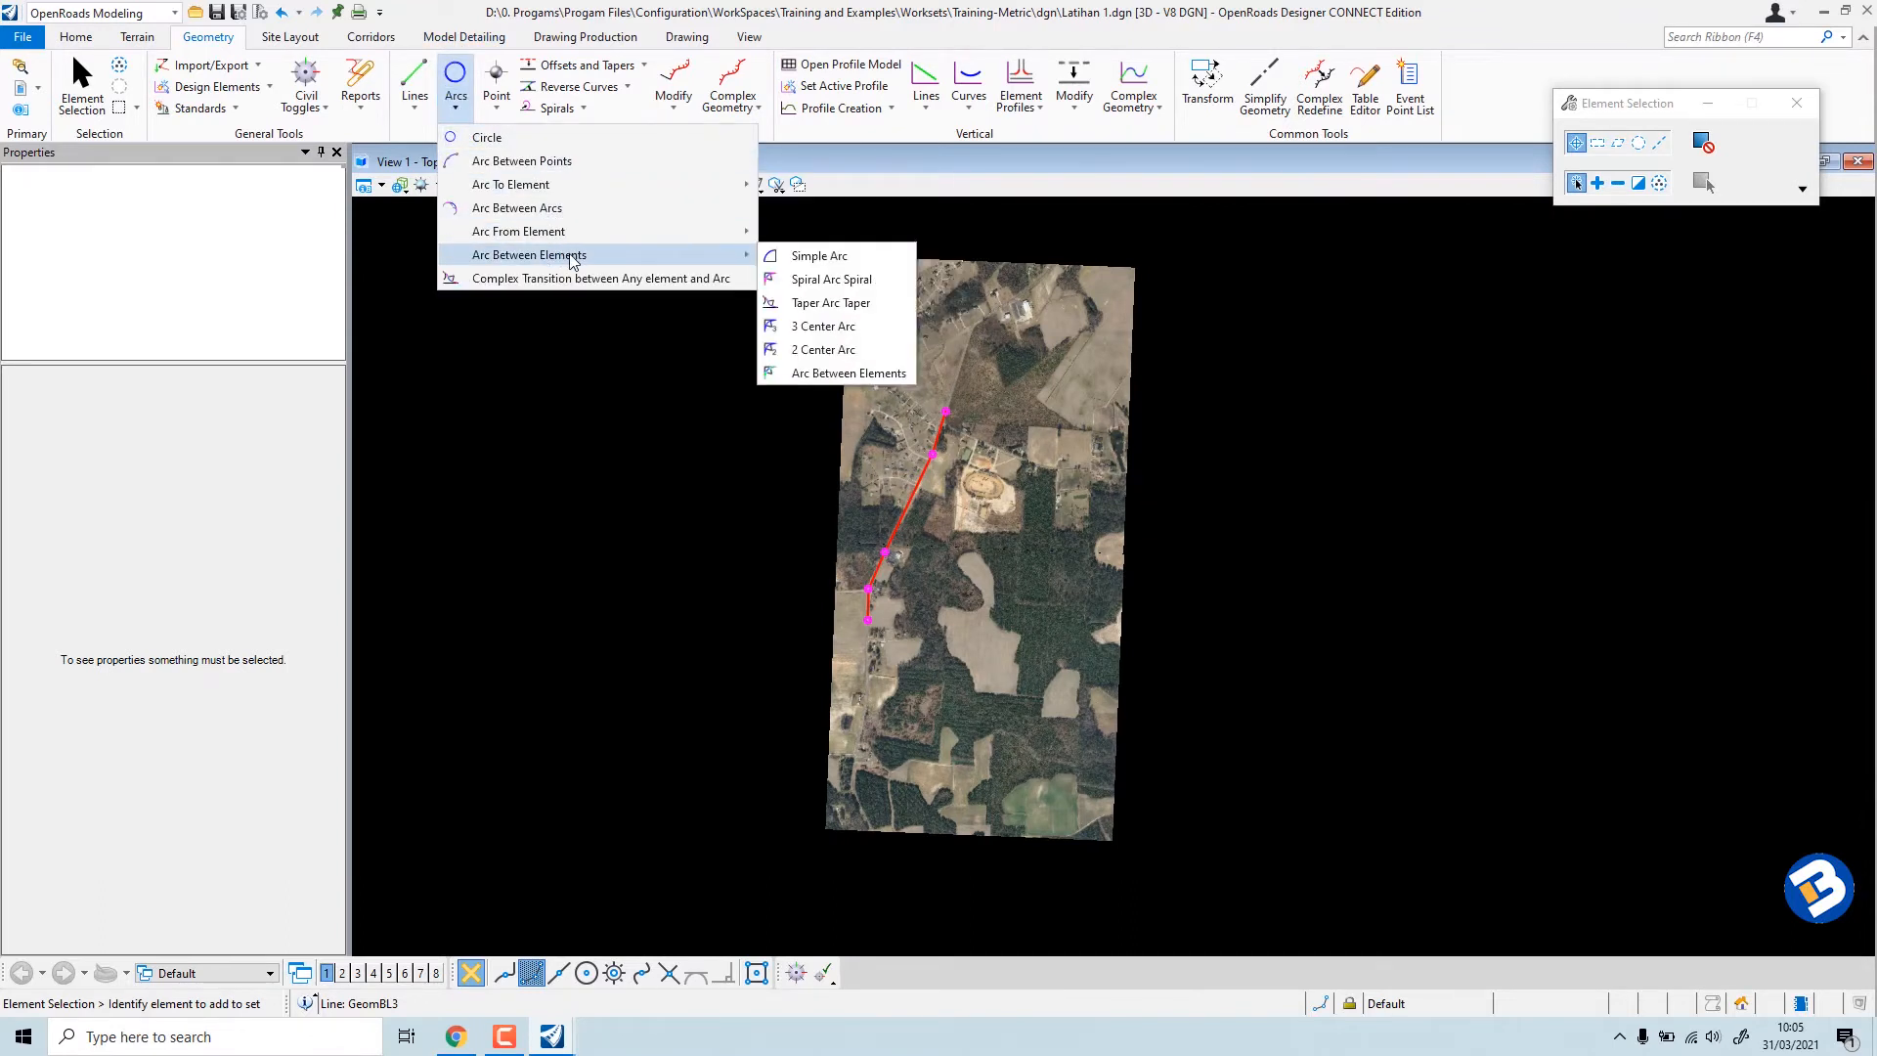
{"action": "scroll", "coordinate": [1003, 505], "scroll_direction": "up", "scroll_amount": 2}
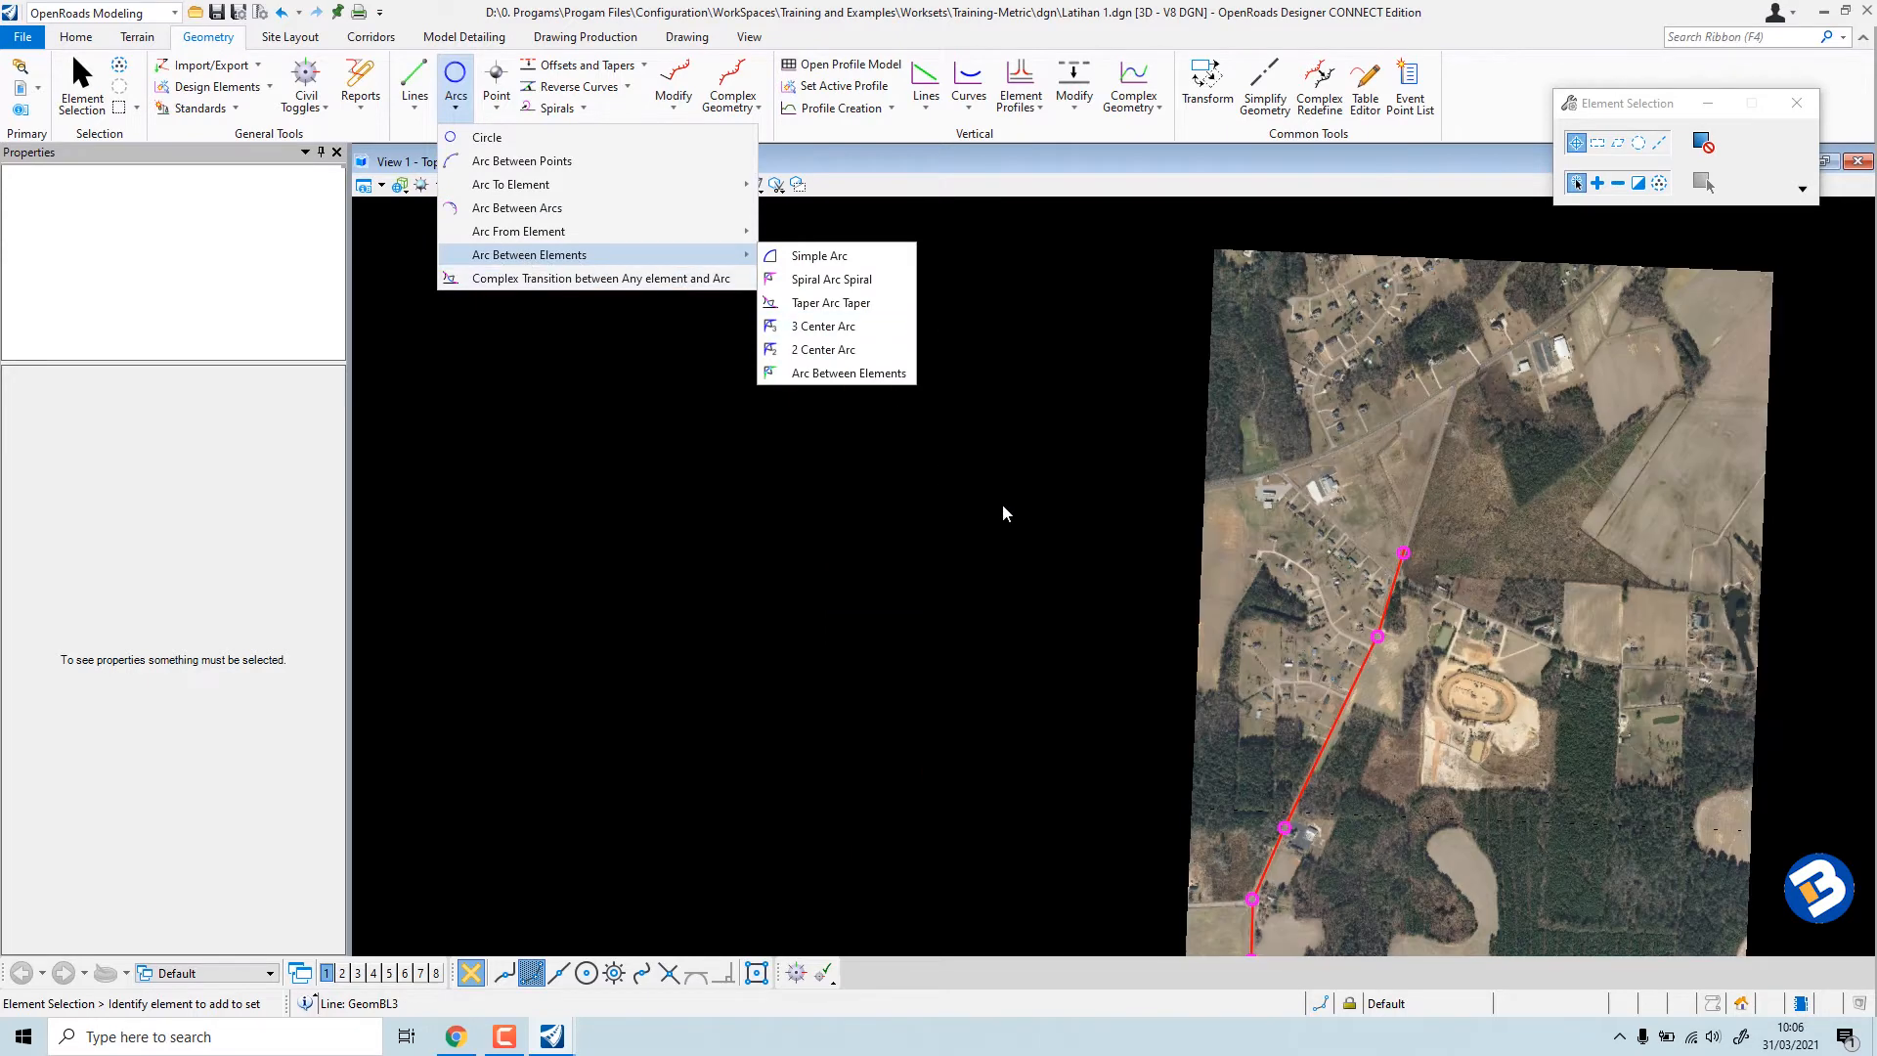
{"action": "scroll", "coordinate": [1494, 648], "scroll_direction": "up", "scroll_amount": 1}
{"action": "middle_click_drag", "start_coordinate": [1237, 670], "coordinate": [1161, 661]}
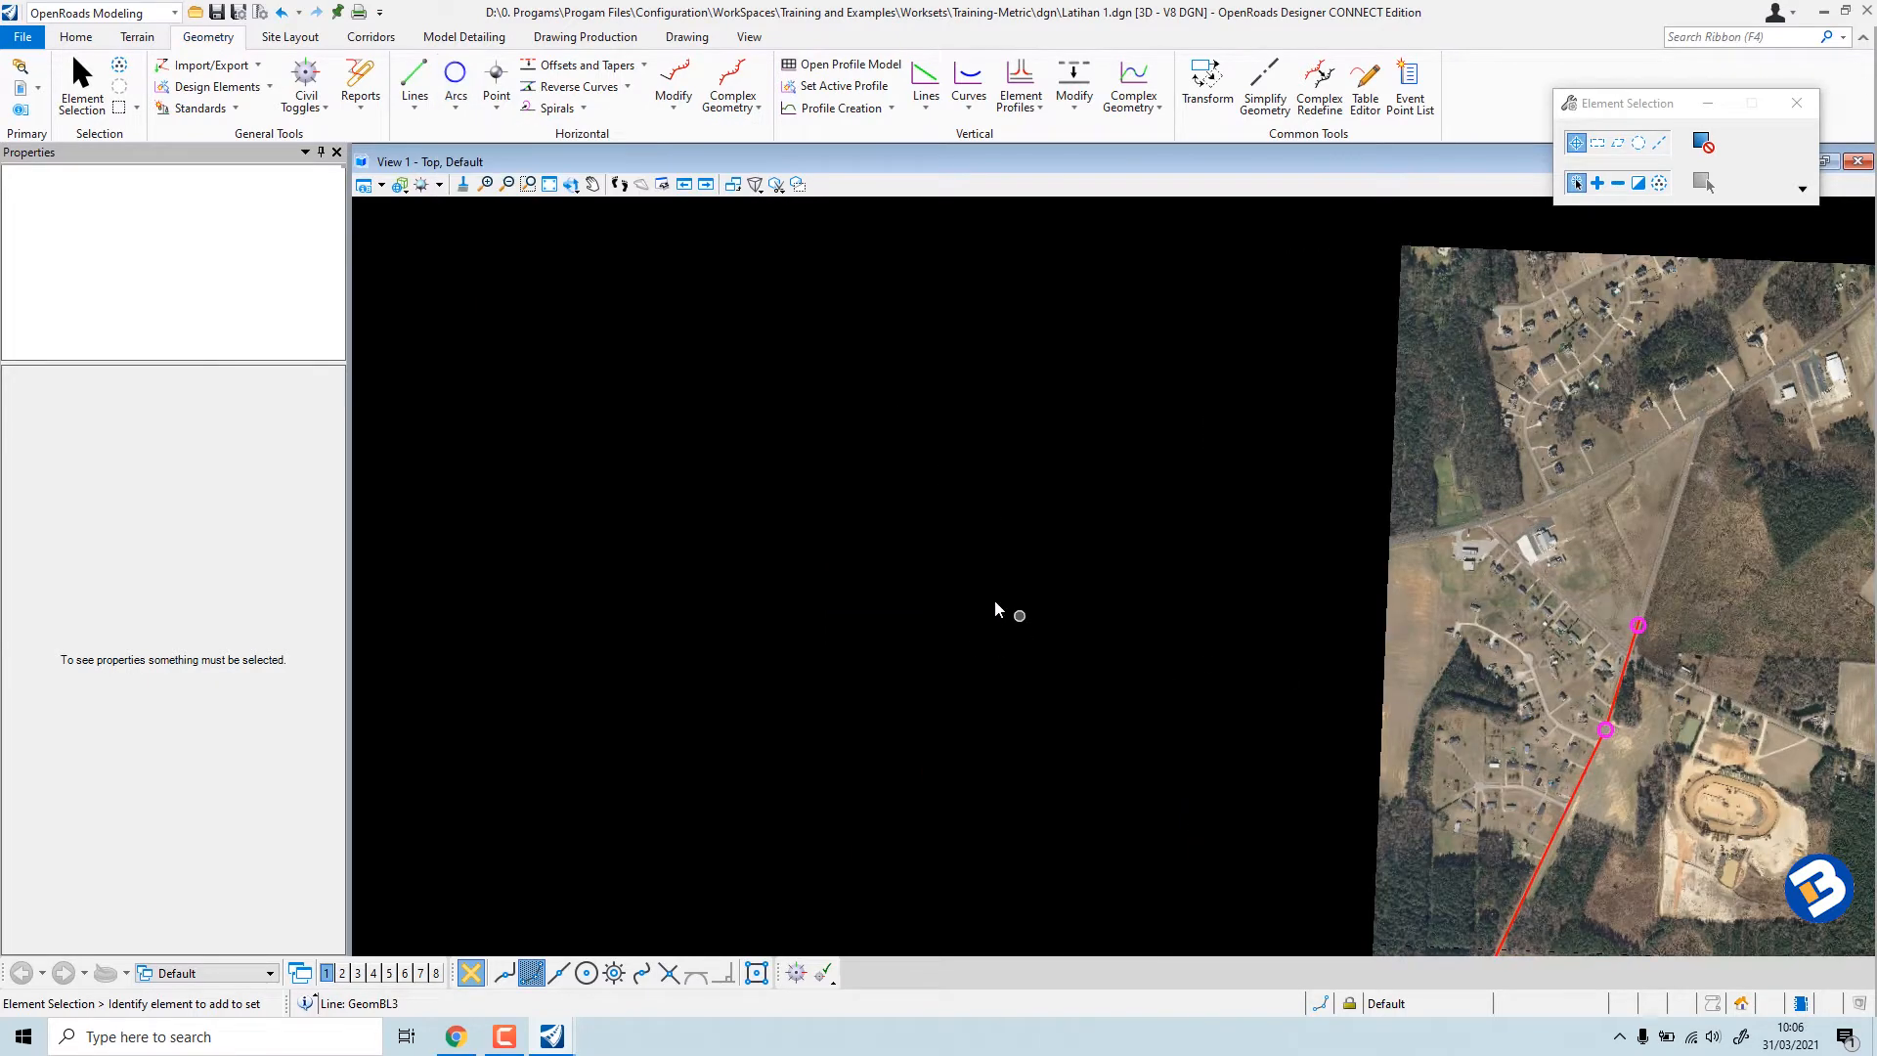
Start a Simple Arc between elements, using the first and second road lines on either side of the second magenta circle.
{"action": "scroll", "coordinate": [987, 600], "scroll_direction": "down", "scroll_amount": 5}
{"action": "scroll", "coordinate": [1175, 659], "scroll_direction": "up", "scroll_amount": 10}
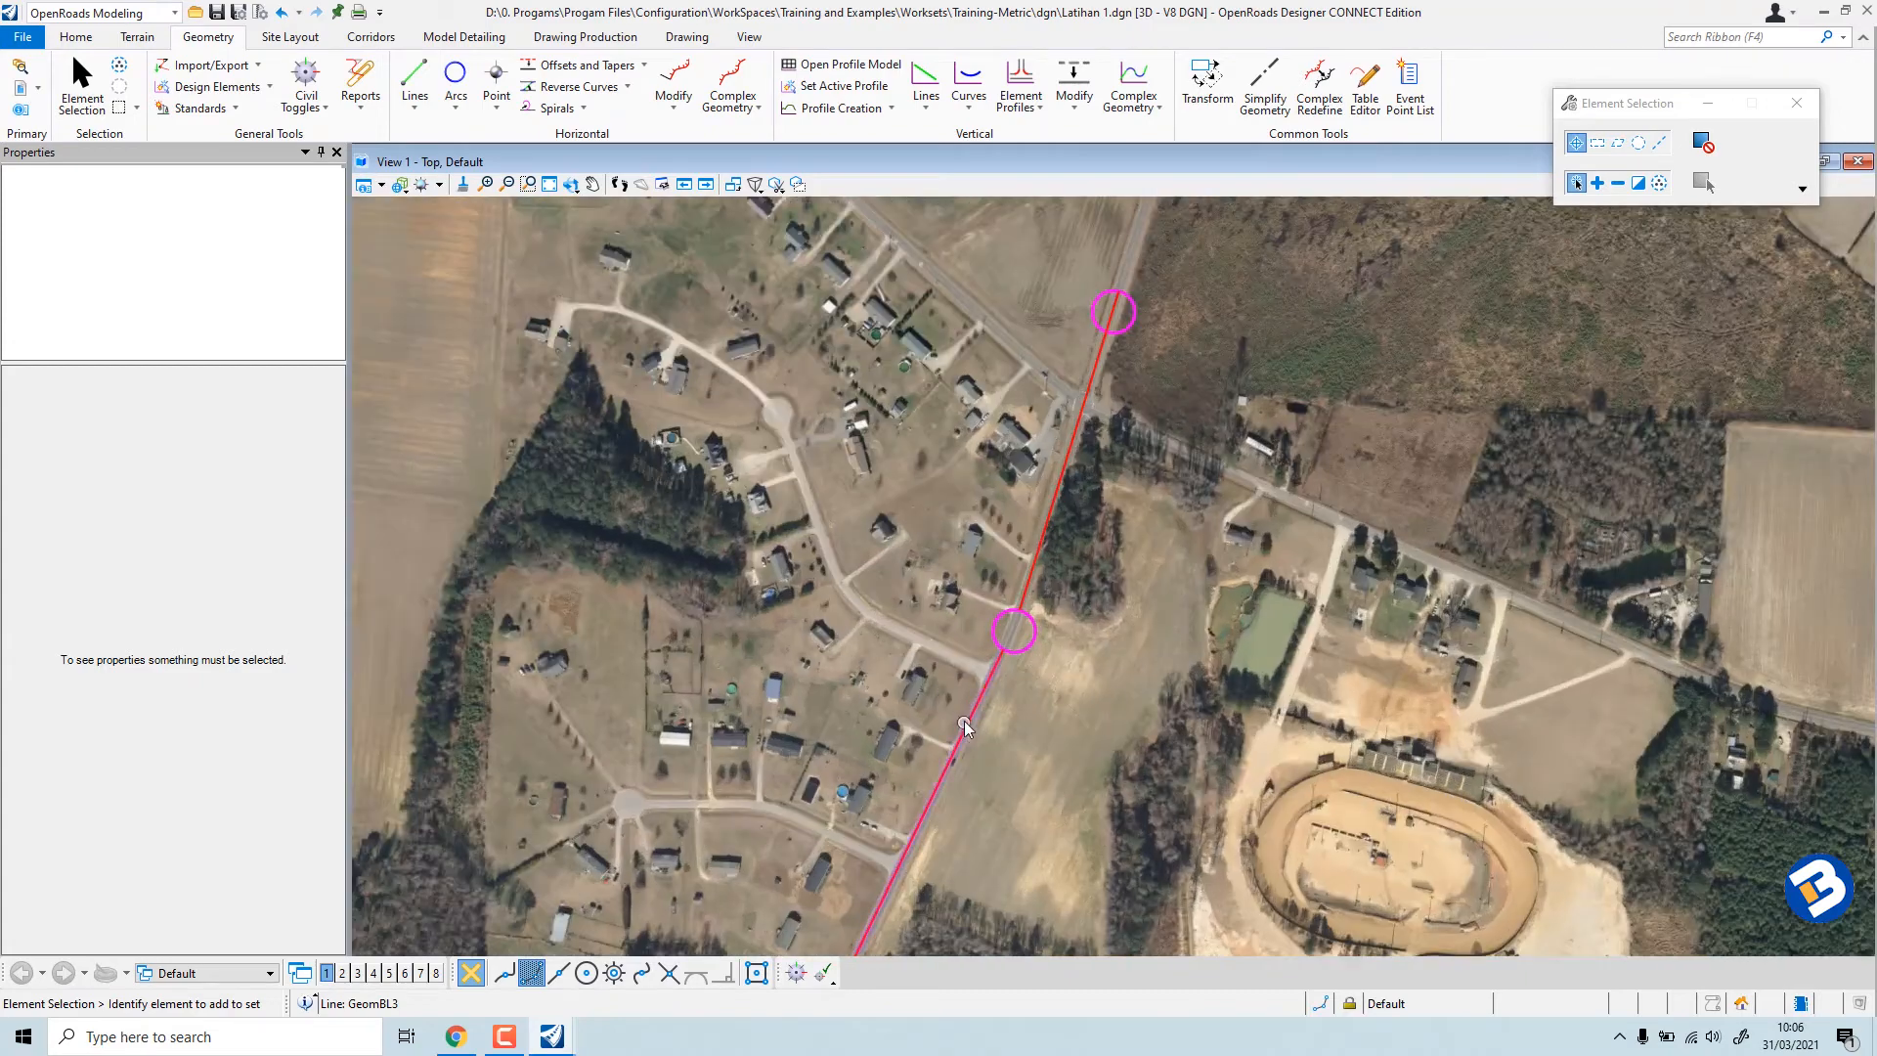
{"action": "left_click", "coordinate": [455, 105]}
{"action": "mouse_move", "coordinate": [480, 260]}
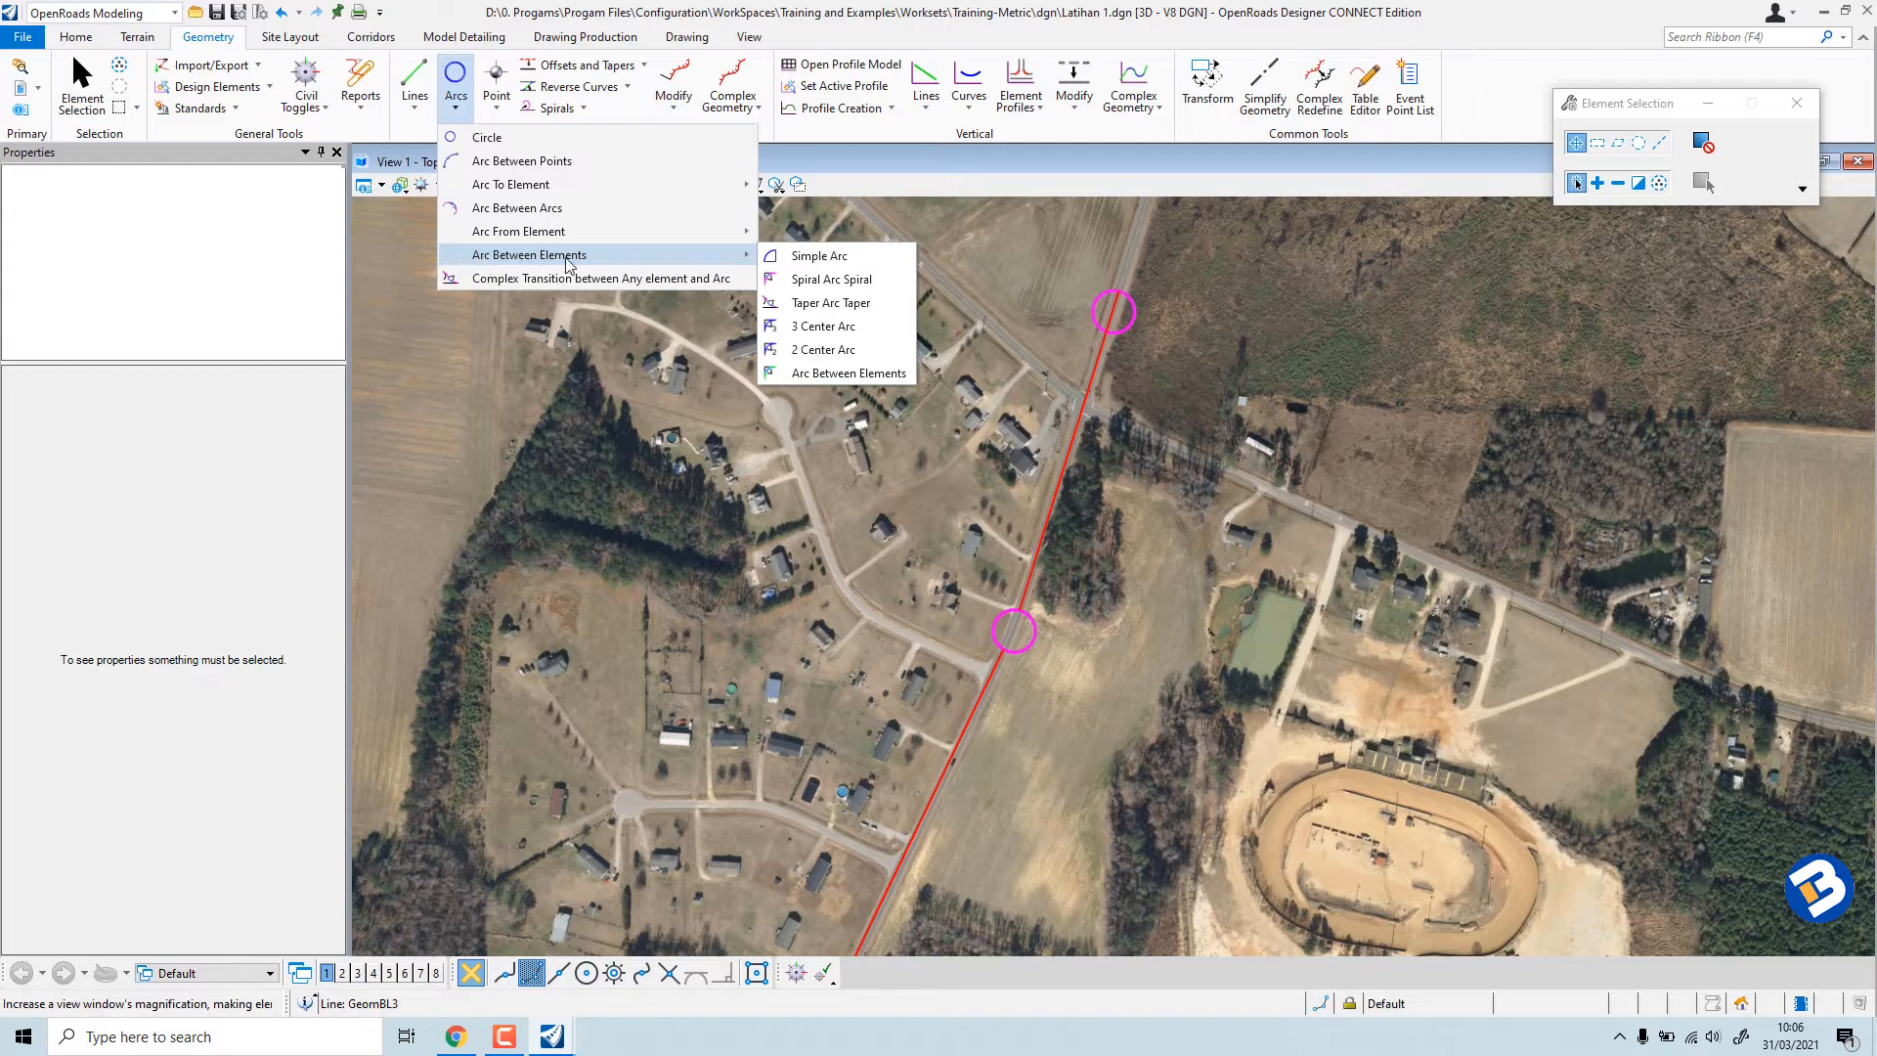
{"action": "left_click", "coordinate": [782, 256]}
{"action": "scroll", "coordinate": [1105, 724], "scroll_direction": "up", "scroll_amount": 5}
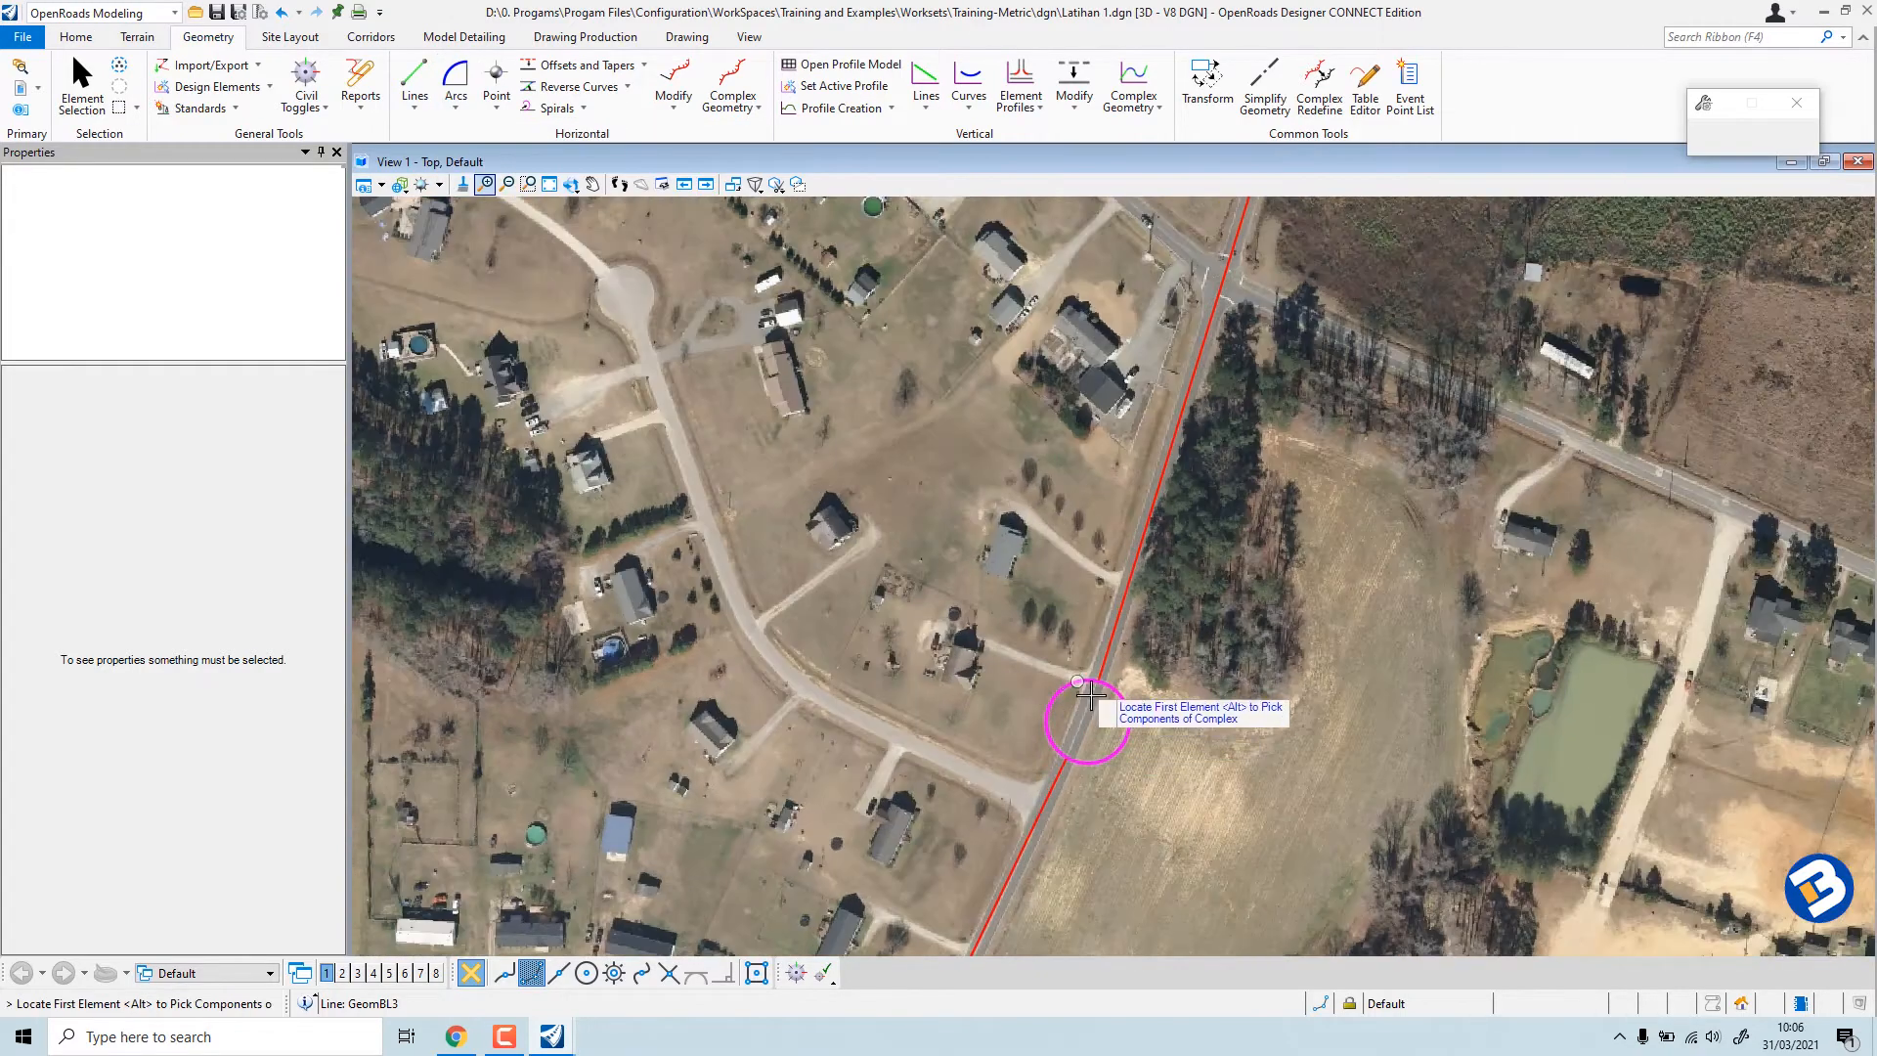
{"action": "scroll", "coordinate": [1113, 733], "scroll_direction": "up", "scroll_amount": 2}
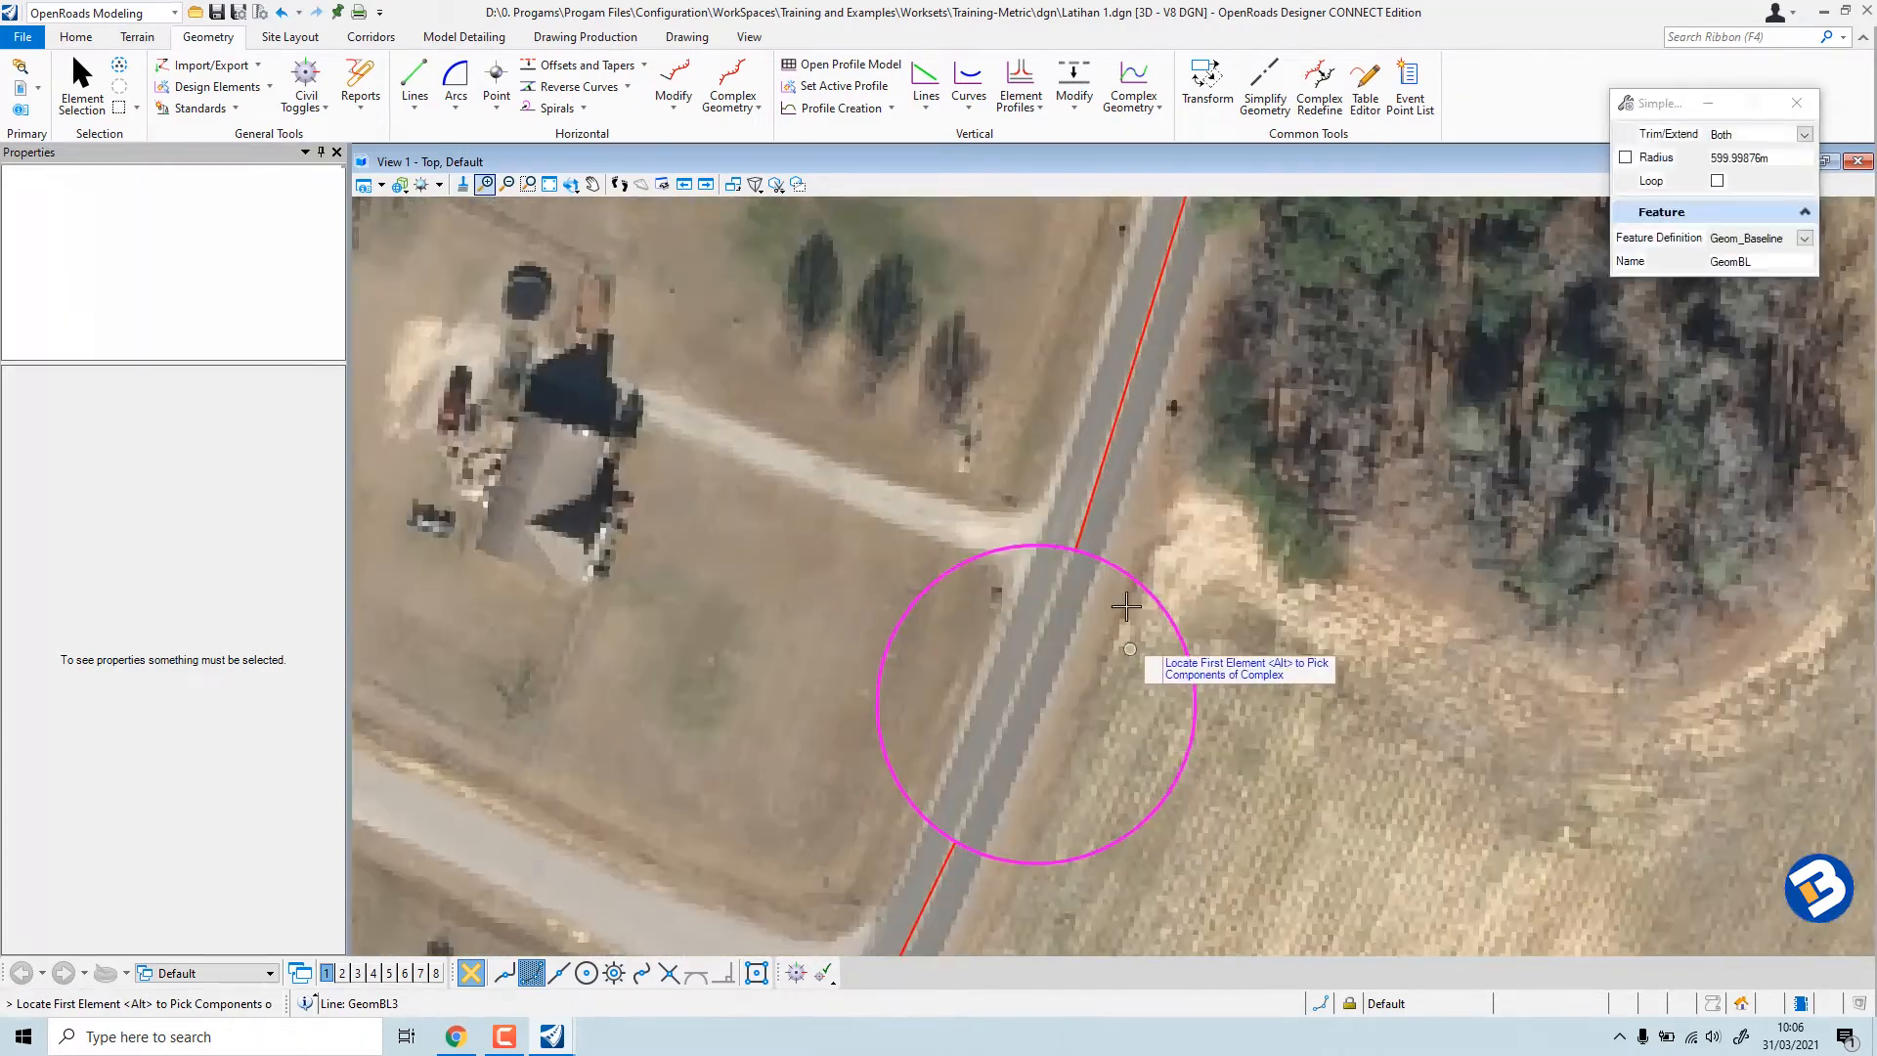
{"action": "left_click", "coordinate": [1088, 514]}
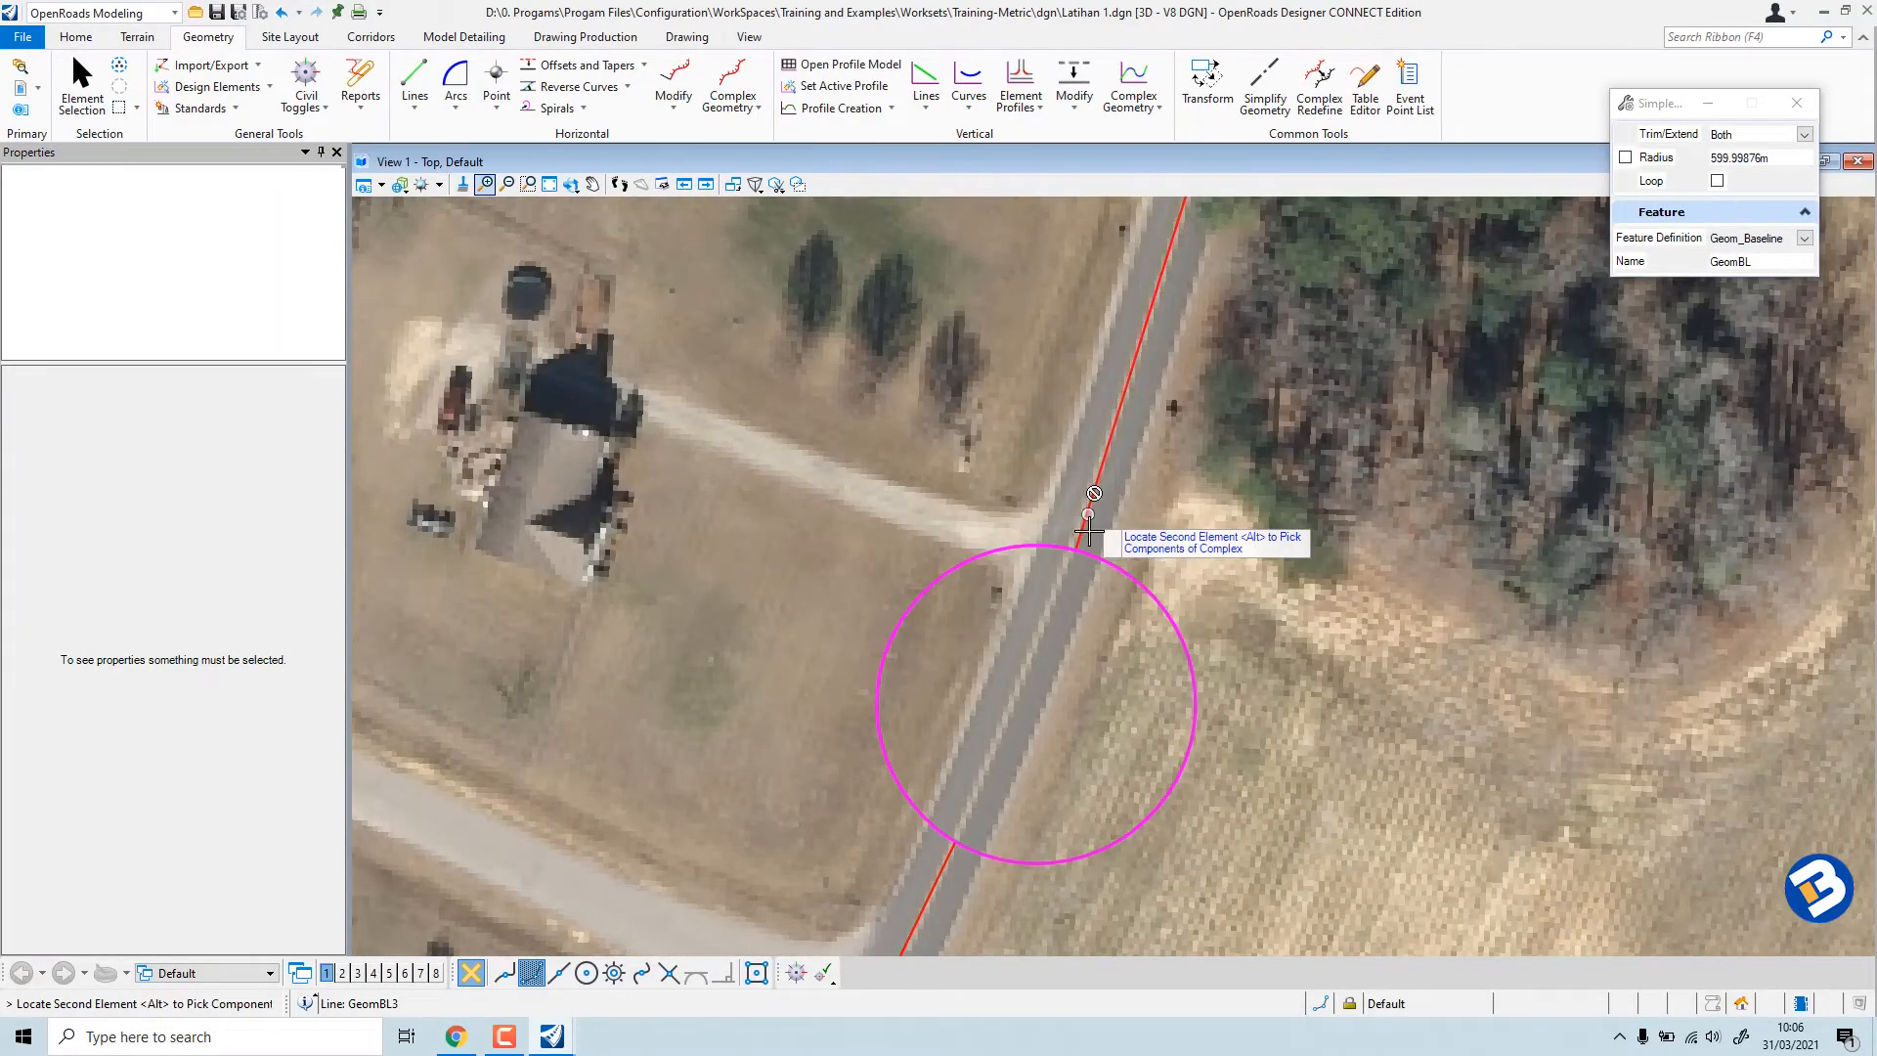
{"action": "scroll", "coordinate": [1080, 489], "scroll_direction": "down", "scroll_amount": 3}
{"action": "scroll", "coordinate": [1059, 703], "scroll_direction": "up", "scroll_amount": 3}
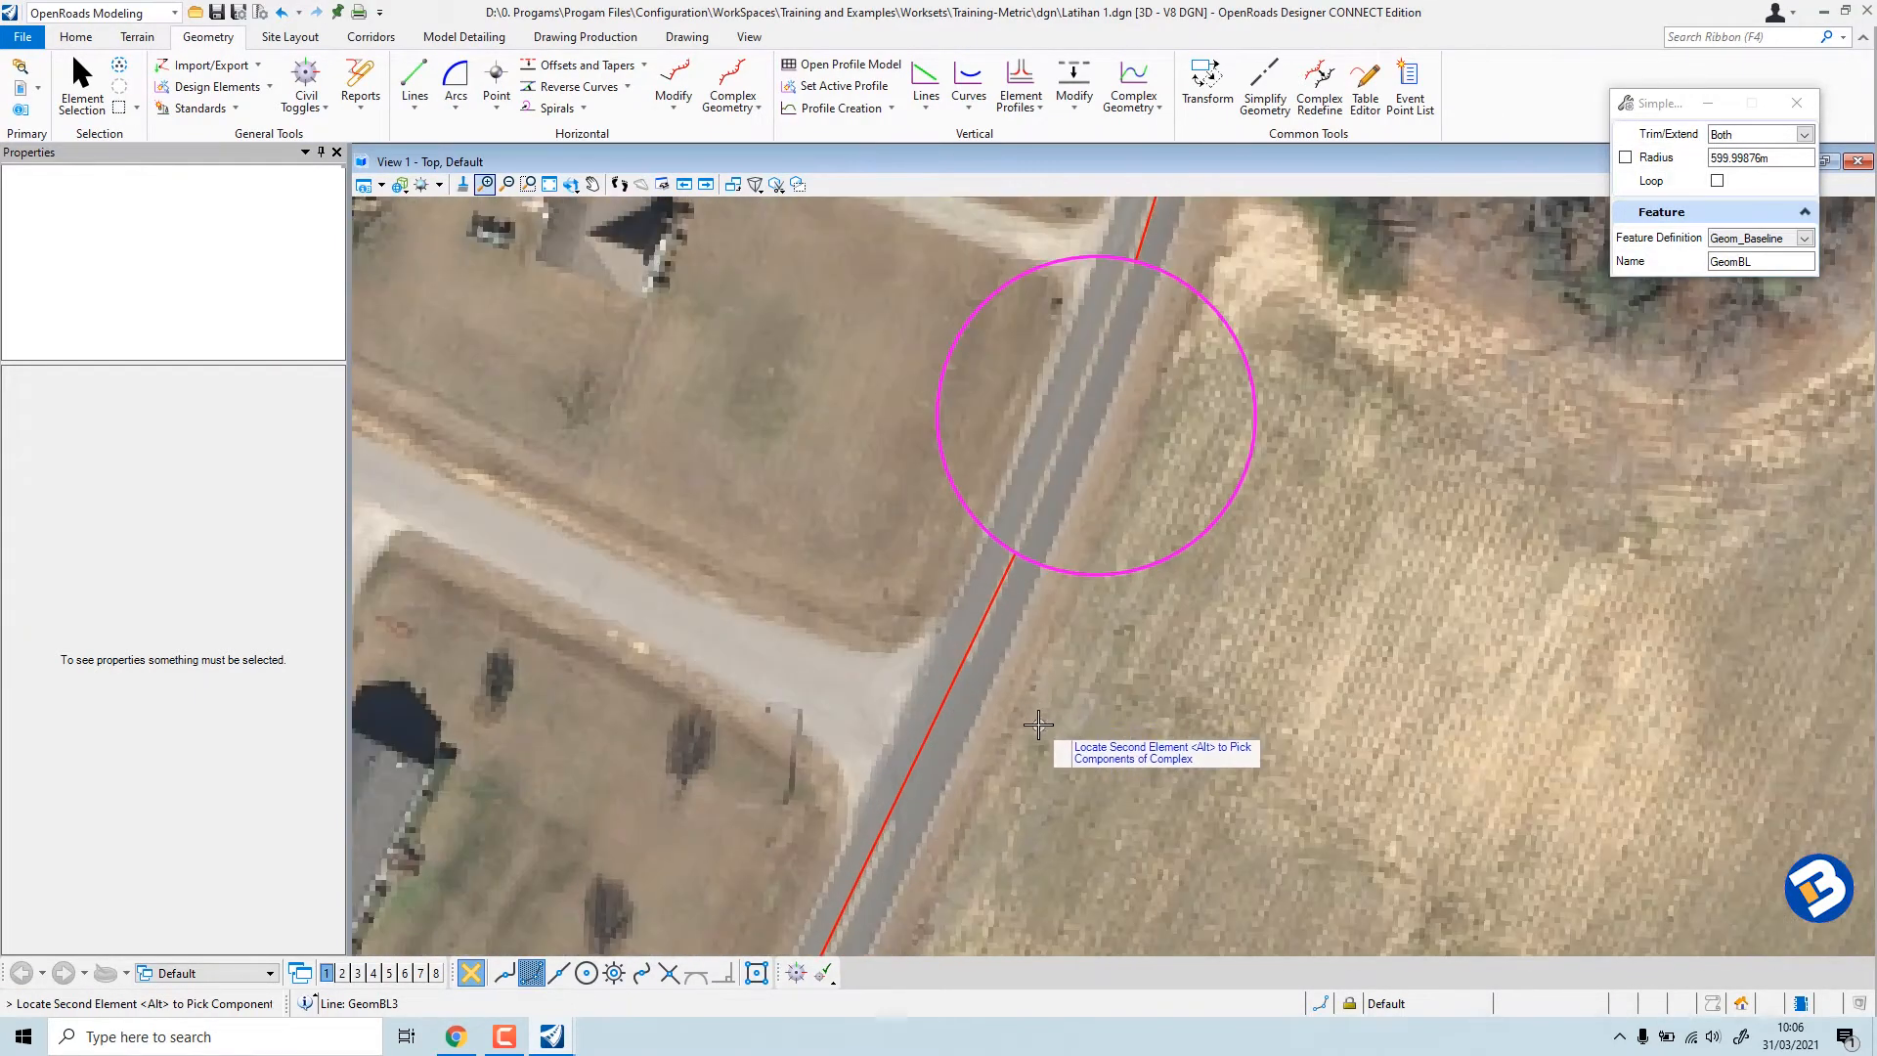
{"action": "left_click", "coordinate": [995, 597]}
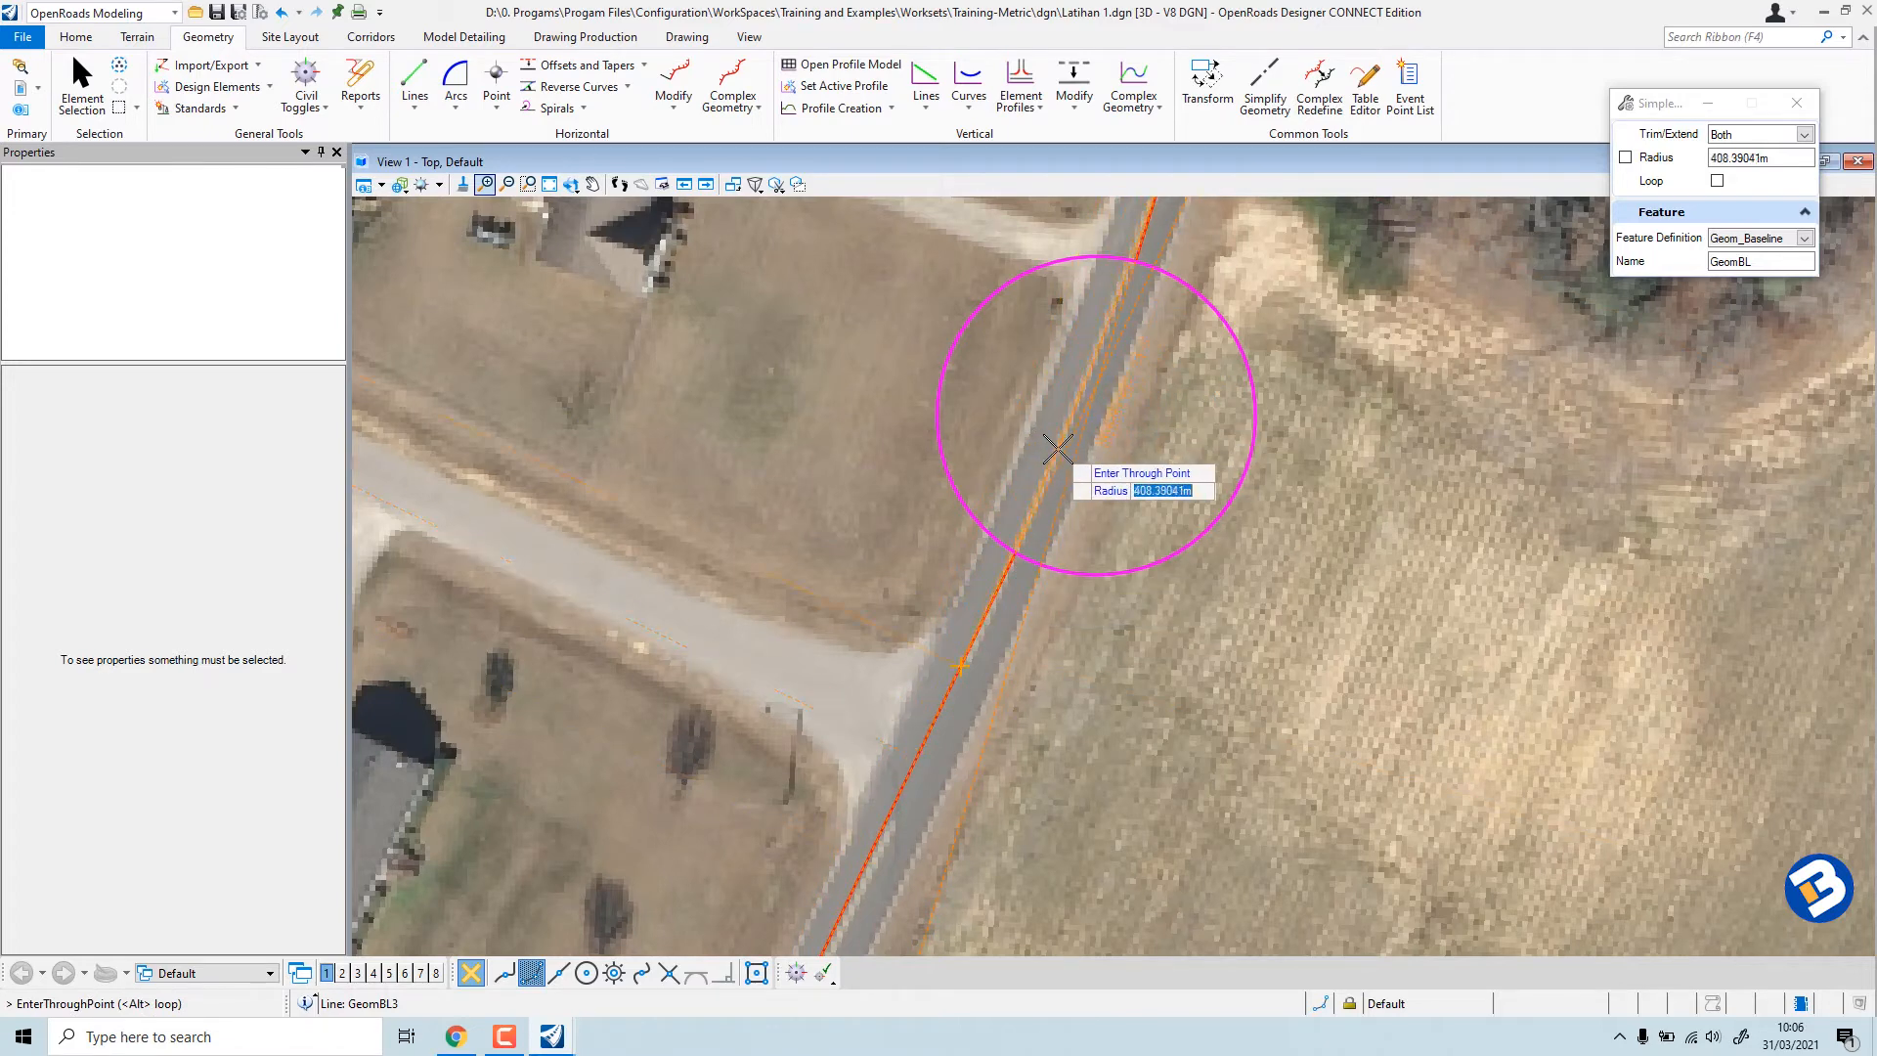
Place the simple arc at the second magenta circle with a 400 m radius, trimming and extending both lines.
{"action": "scroll", "coordinate": [1058, 448], "scroll_direction": "up", "scroll_amount": 2}
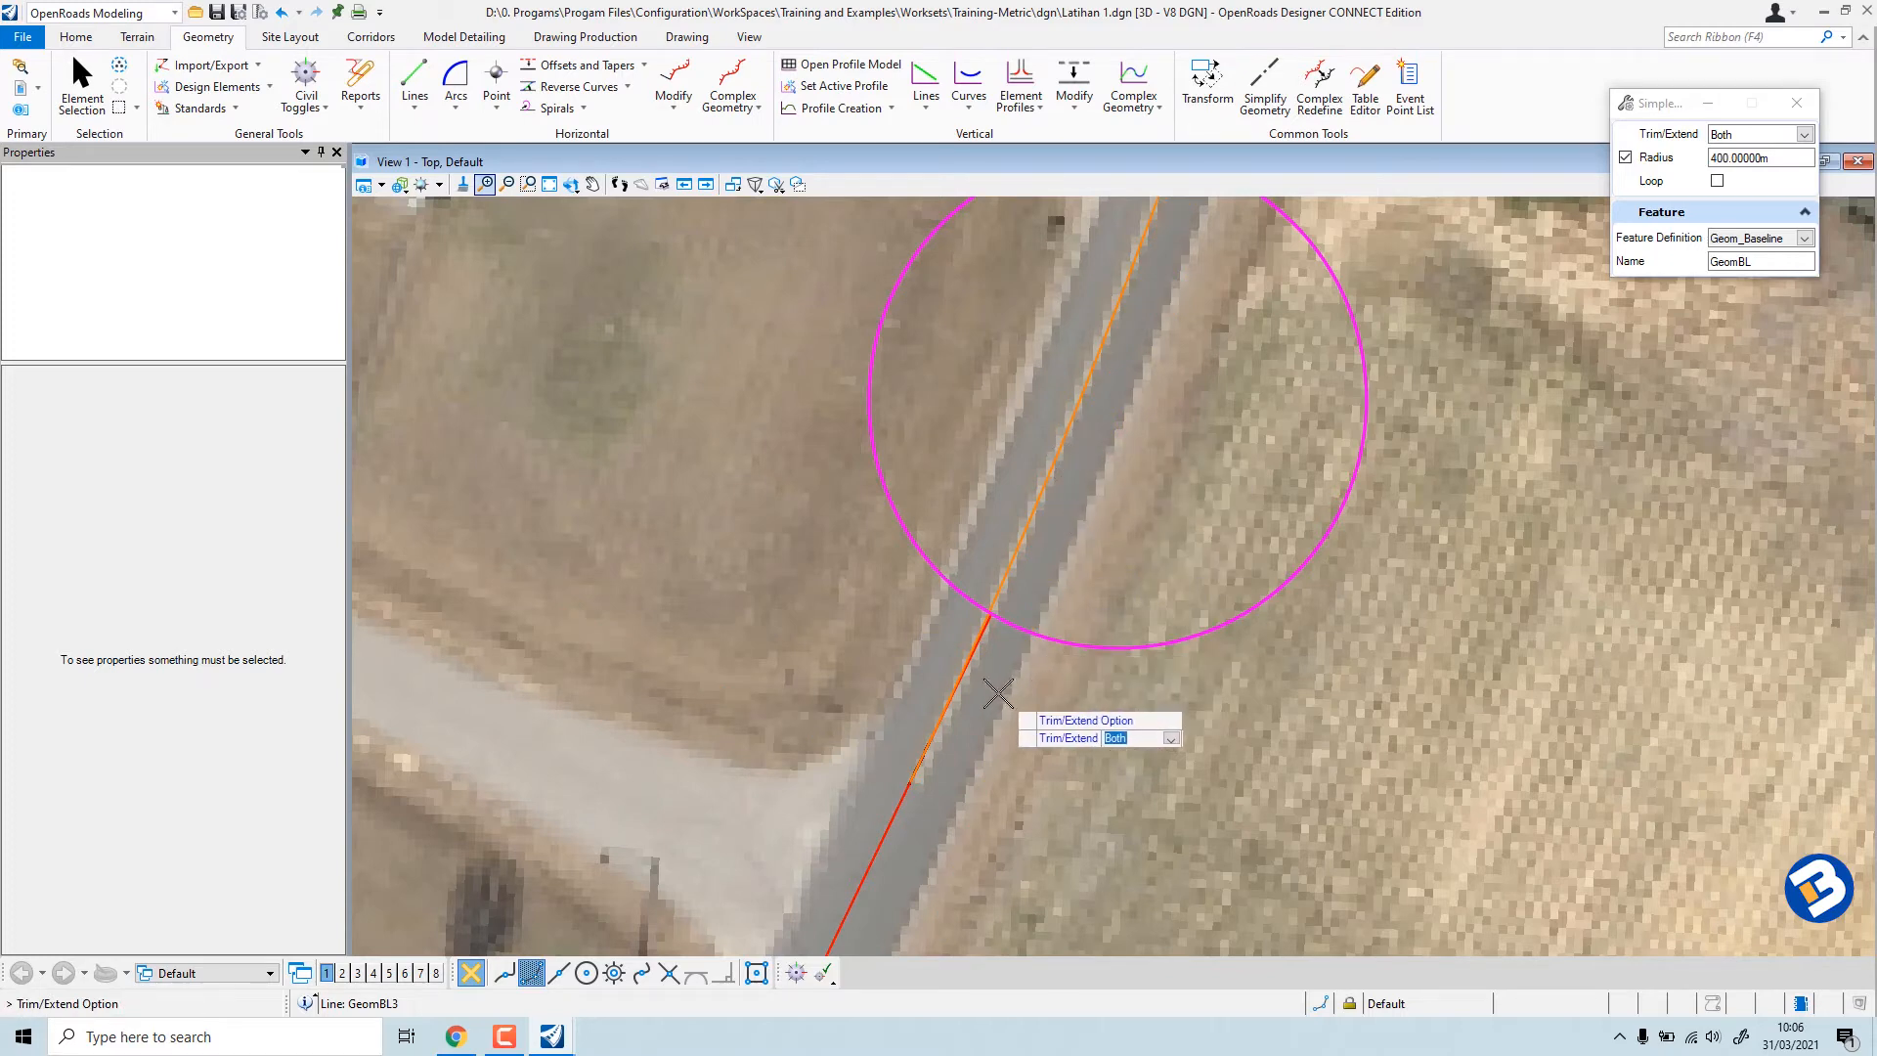
{"action": "scroll", "coordinate": [1007, 698], "scroll_direction": "up", "scroll_amount": 2}
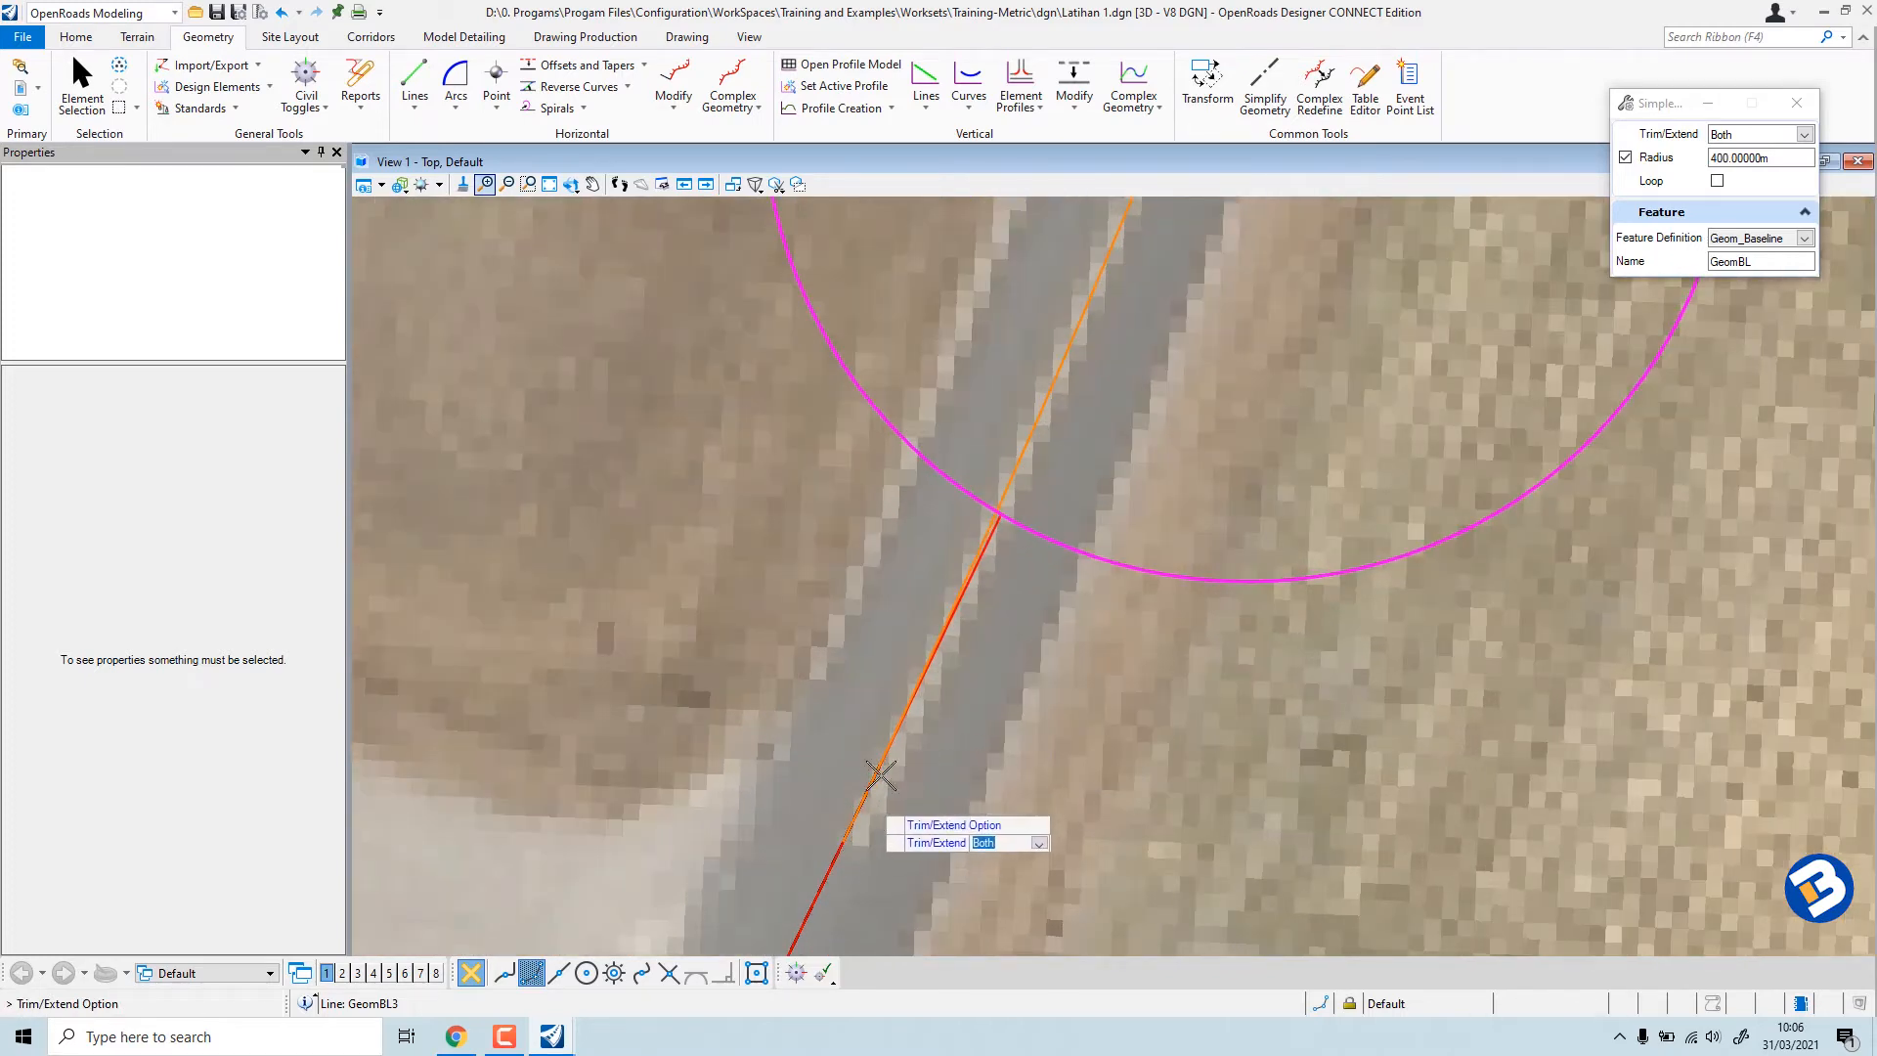
{"action": "scroll", "coordinate": [861, 797], "scroll_direction": "down", "scroll_amount": 5}
{"action": "scroll", "coordinate": [875, 787], "scroll_direction": "up", "scroll_amount": 5}
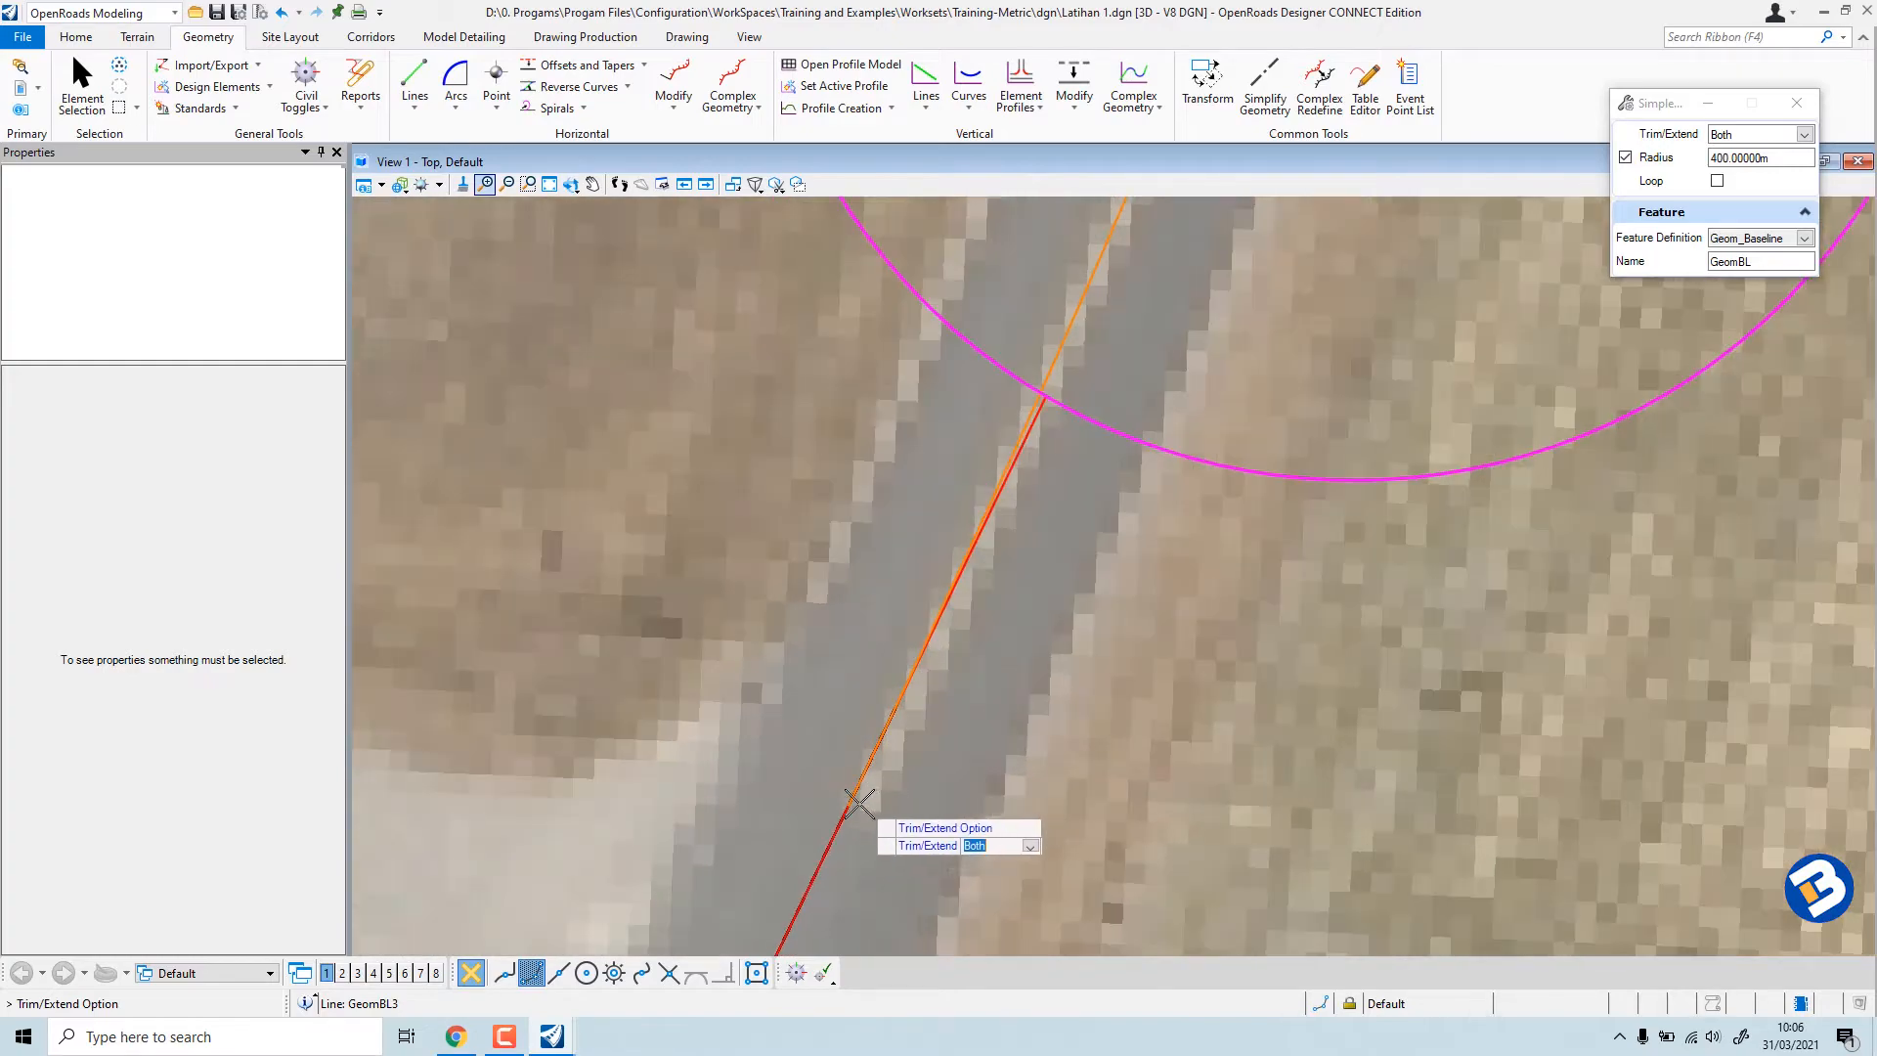
{"action": "scroll", "coordinate": [880, 792], "scroll_direction": "down", "scroll_amount": 4}
{"action": "scroll", "coordinate": [968, 484], "scroll_direction": "down", "scroll_amount": 2}
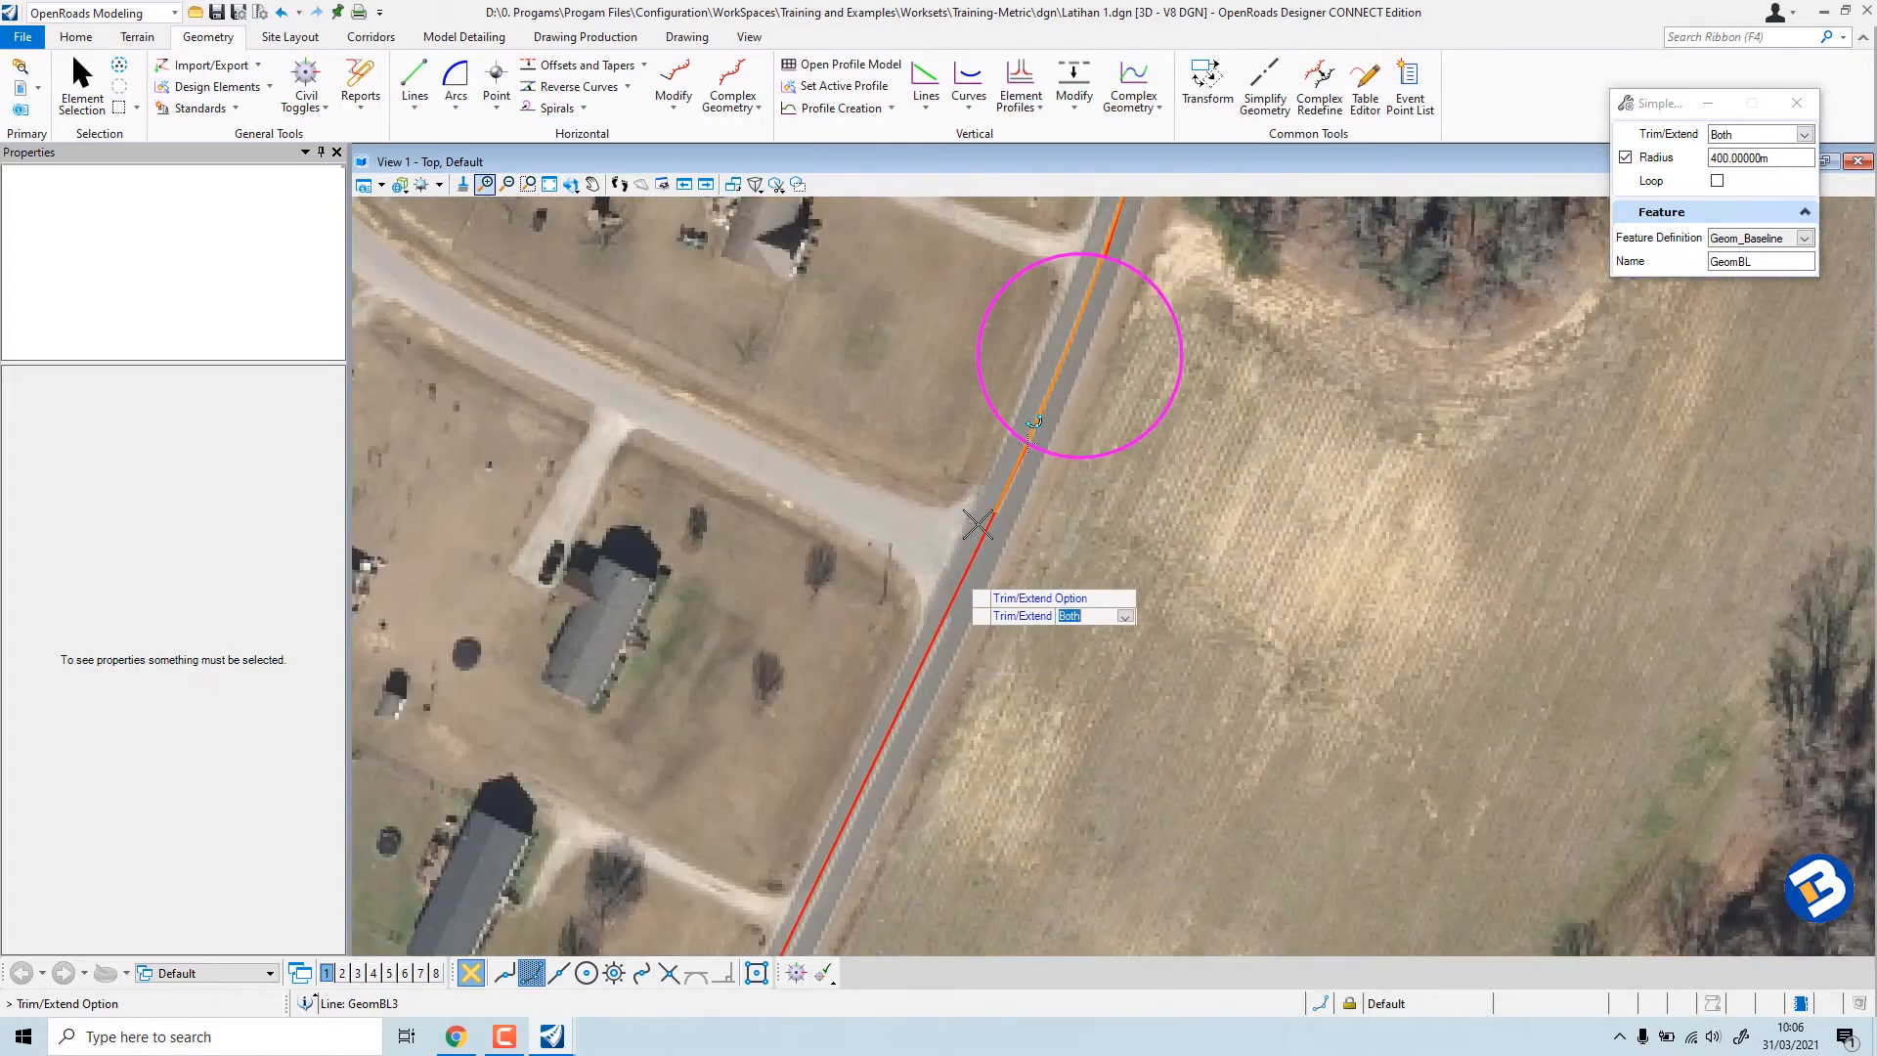
{"action": "scroll", "coordinate": [1046, 489], "scroll_direction": "up", "scroll_amount": 6}
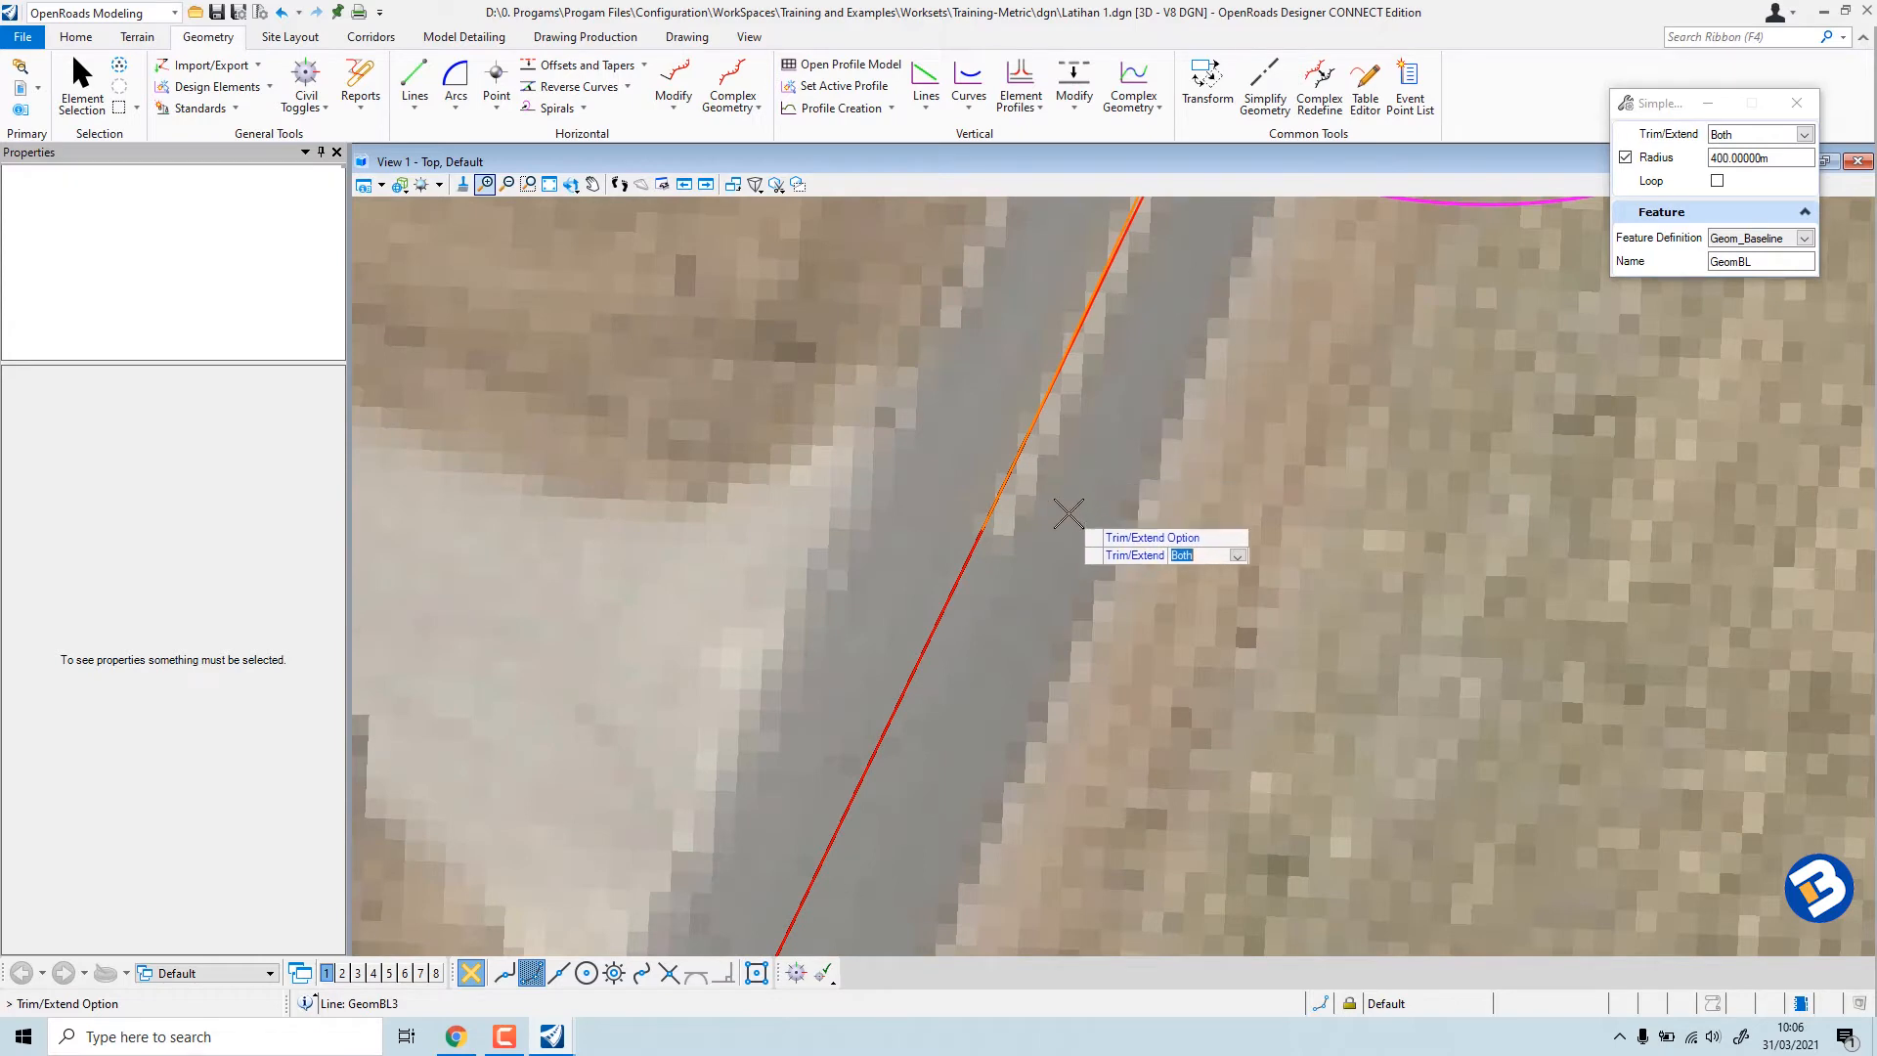
{"action": "scroll", "coordinate": [1070, 539], "scroll_direction": "down", "scroll_amount": 3}
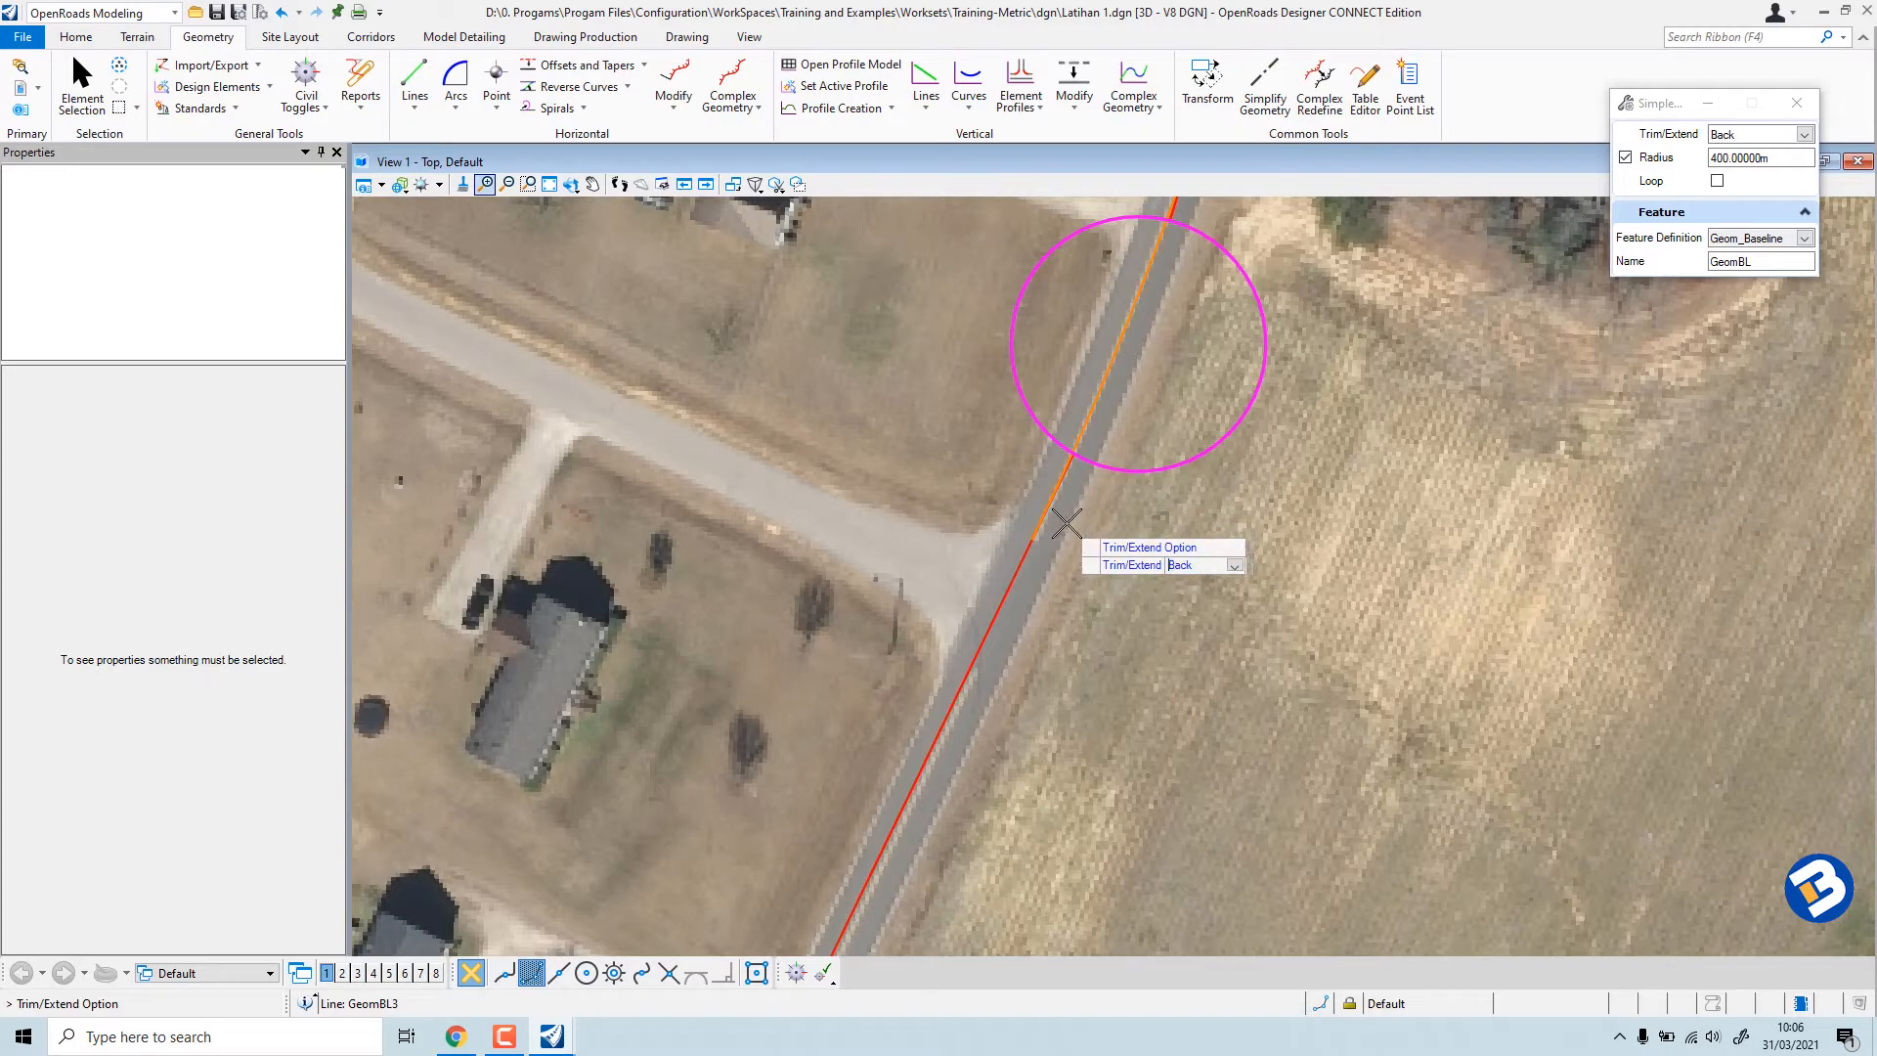
{"action": "scroll", "coordinate": [1066, 528], "scroll_direction": "down", "scroll_amount": 2}
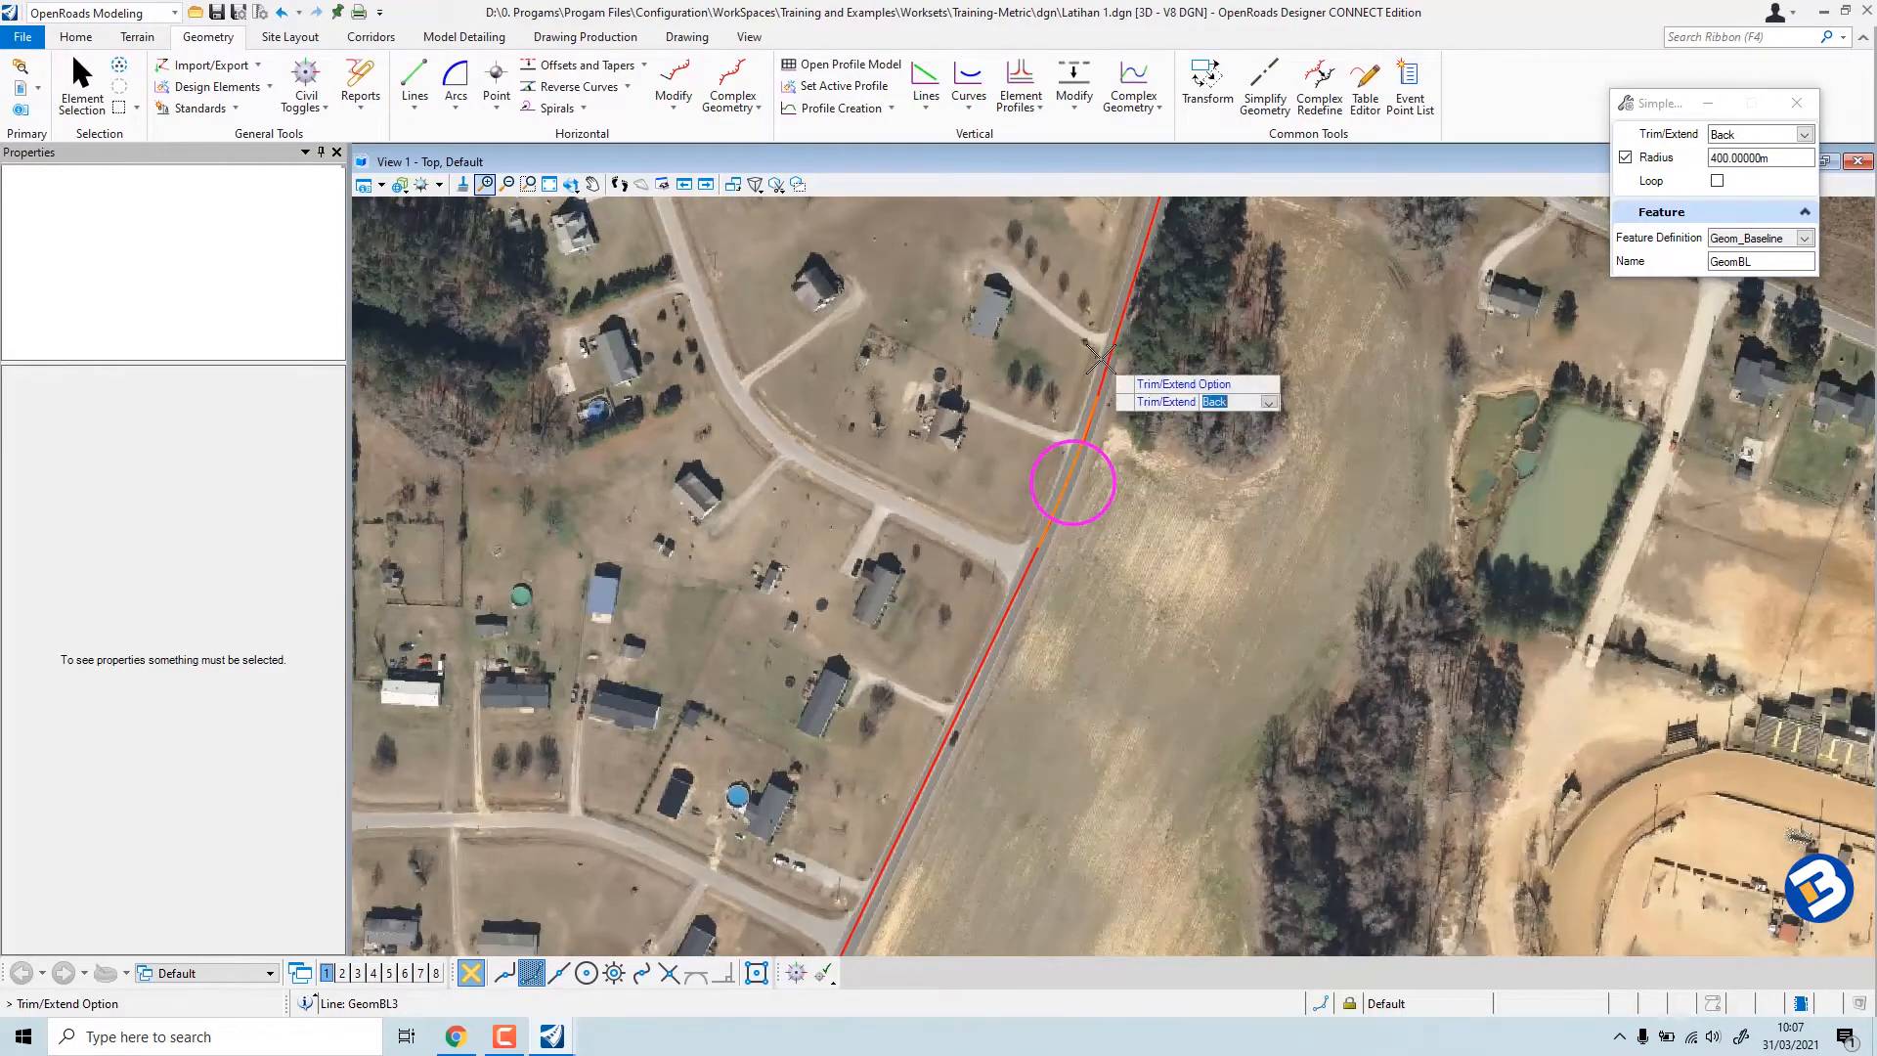
{"action": "scroll", "coordinate": [1100, 362], "scroll_direction": "up", "scroll_amount": 2}
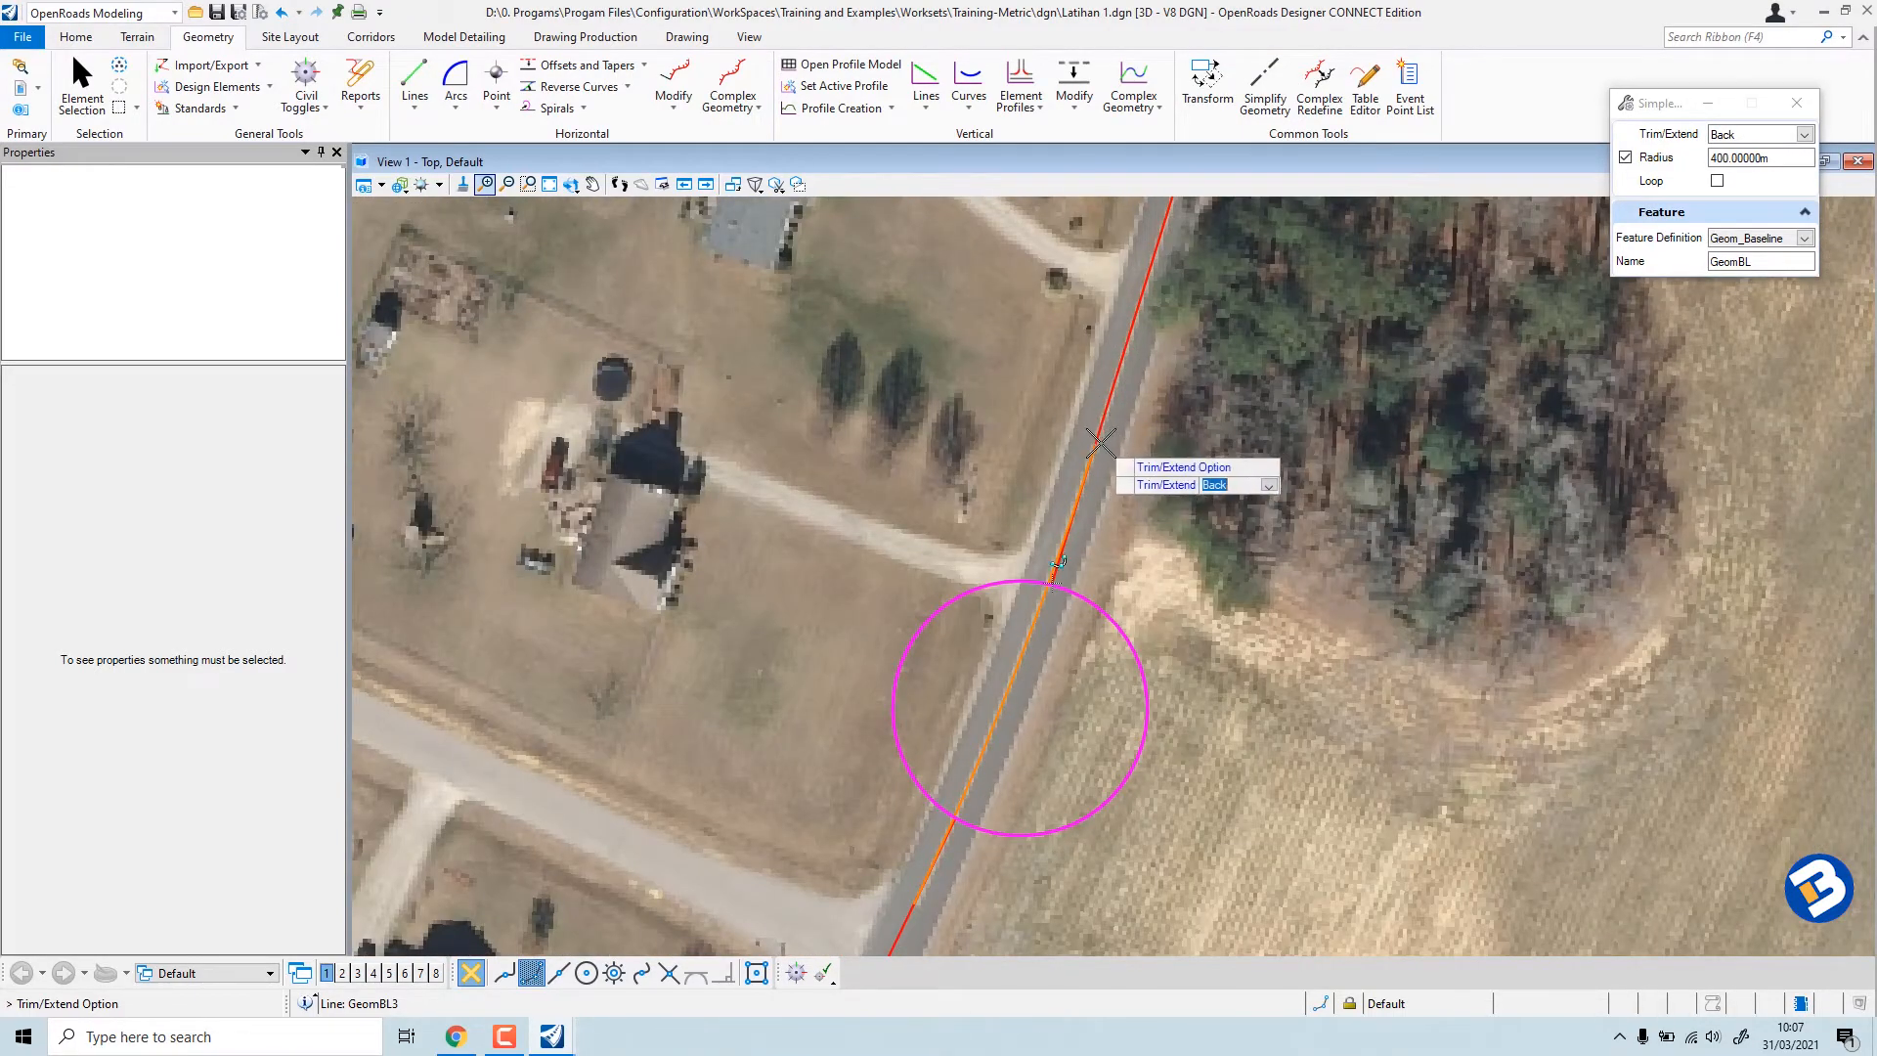
{"action": "key", "text": "Down"}
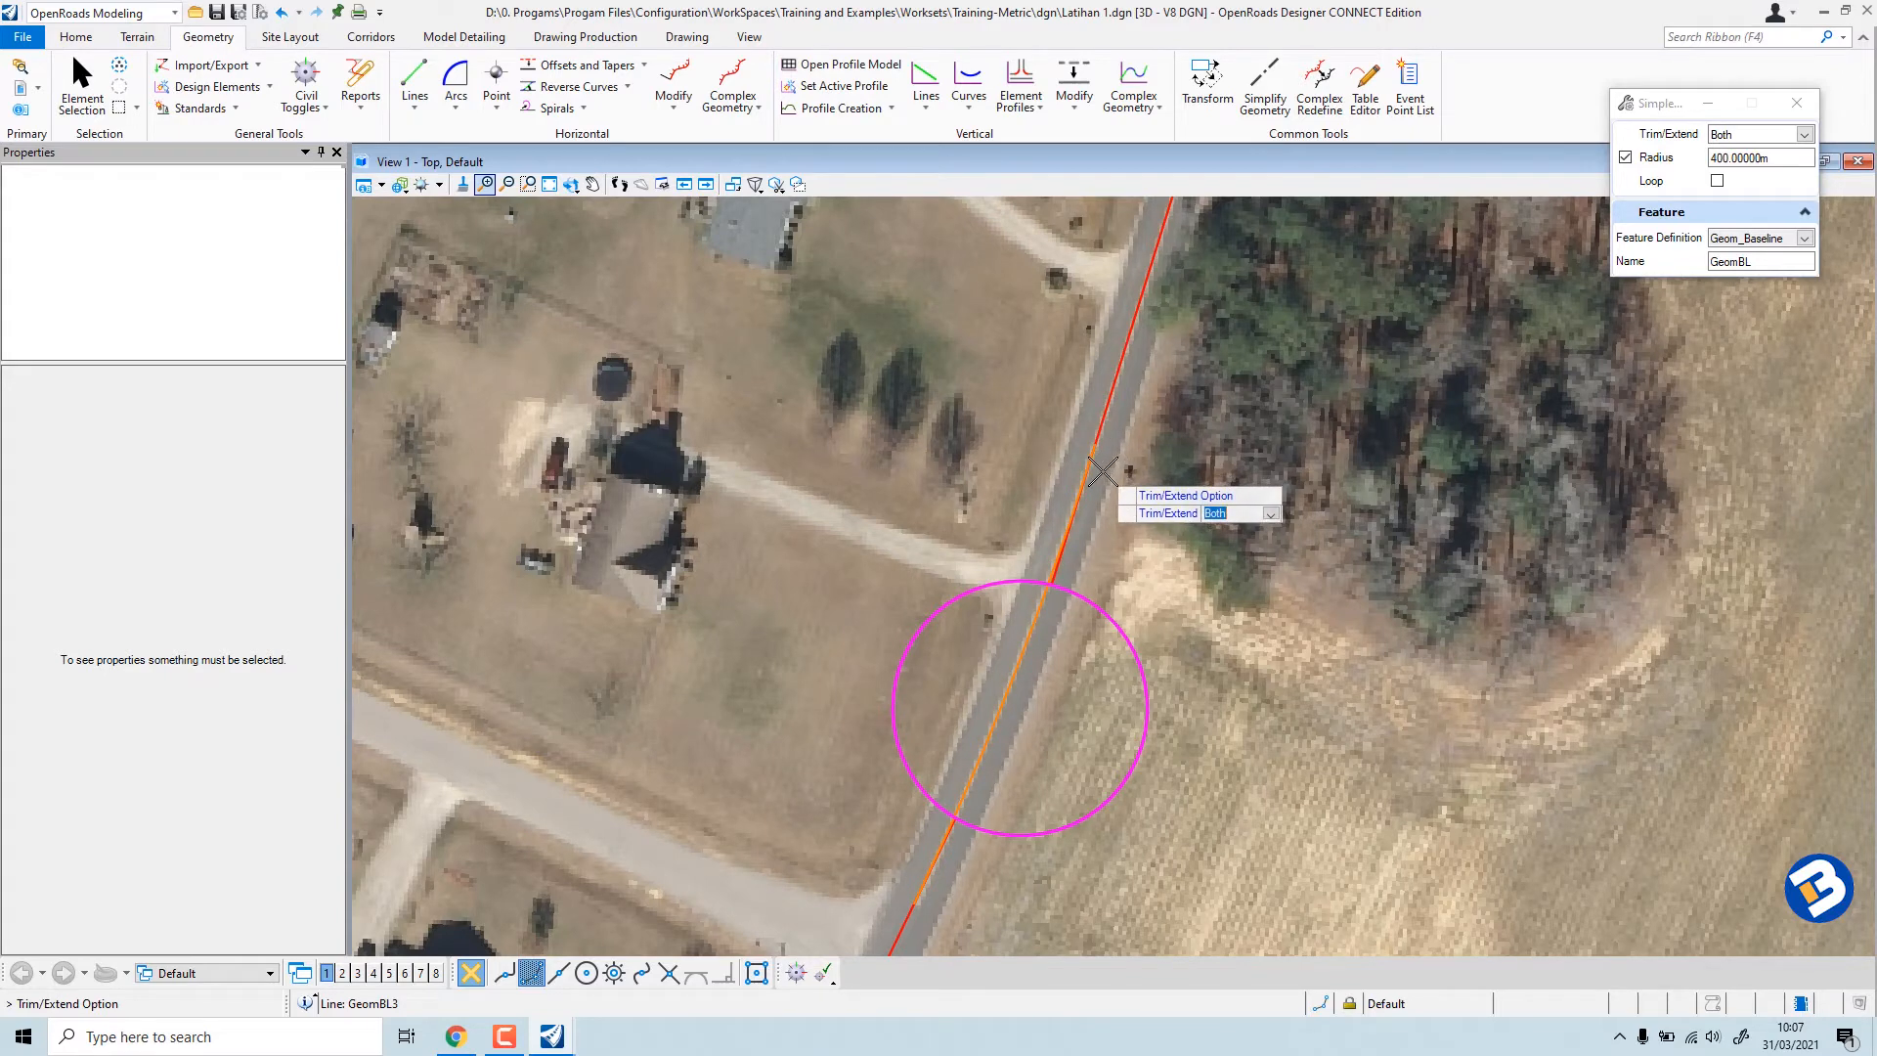
{"action": "left_click", "coordinate": [1103, 472]}
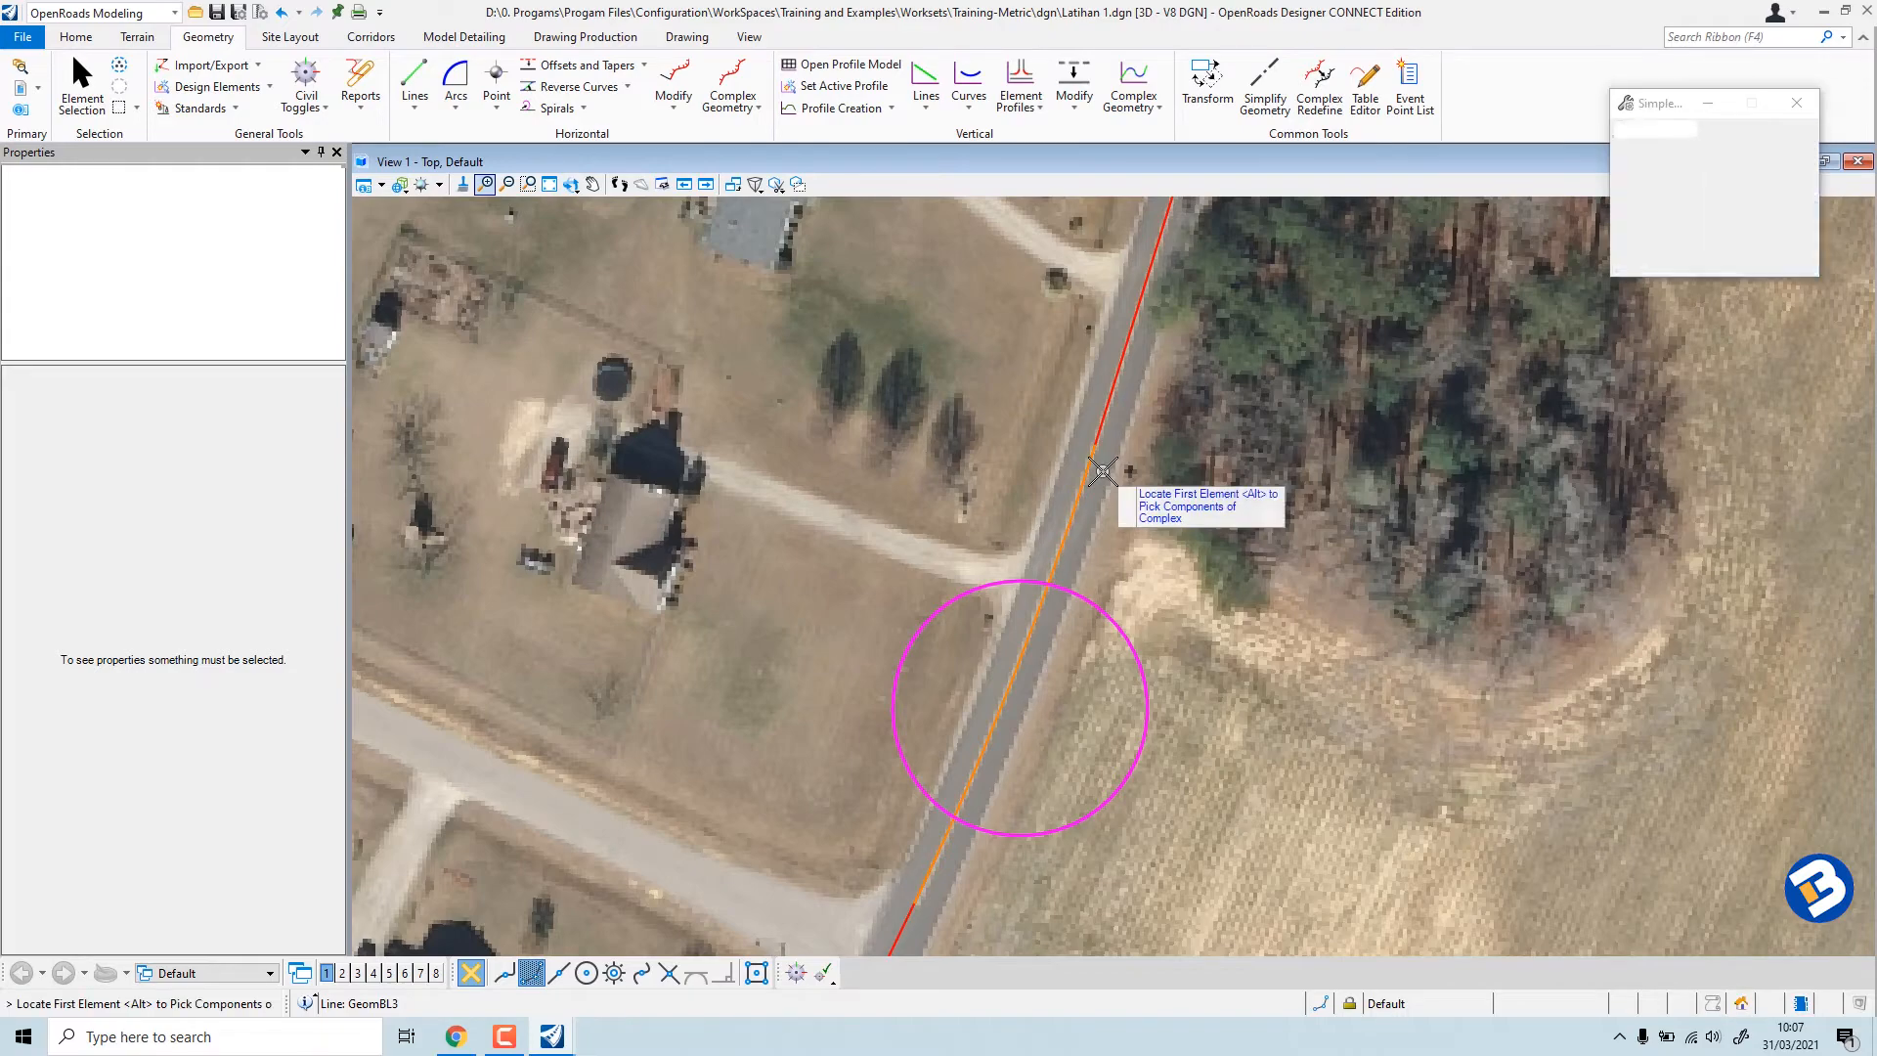
Join the third and fourth road lines at the junction circle with a 100 m radius simple arc, trimming and extending both.
{"action": "scroll", "coordinate": [1104, 471], "scroll_direction": "down", "scroll_amount": 5}
{"action": "scroll", "coordinate": [1065, 675], "scroll_direction": "up", "scroll_amount": 5}
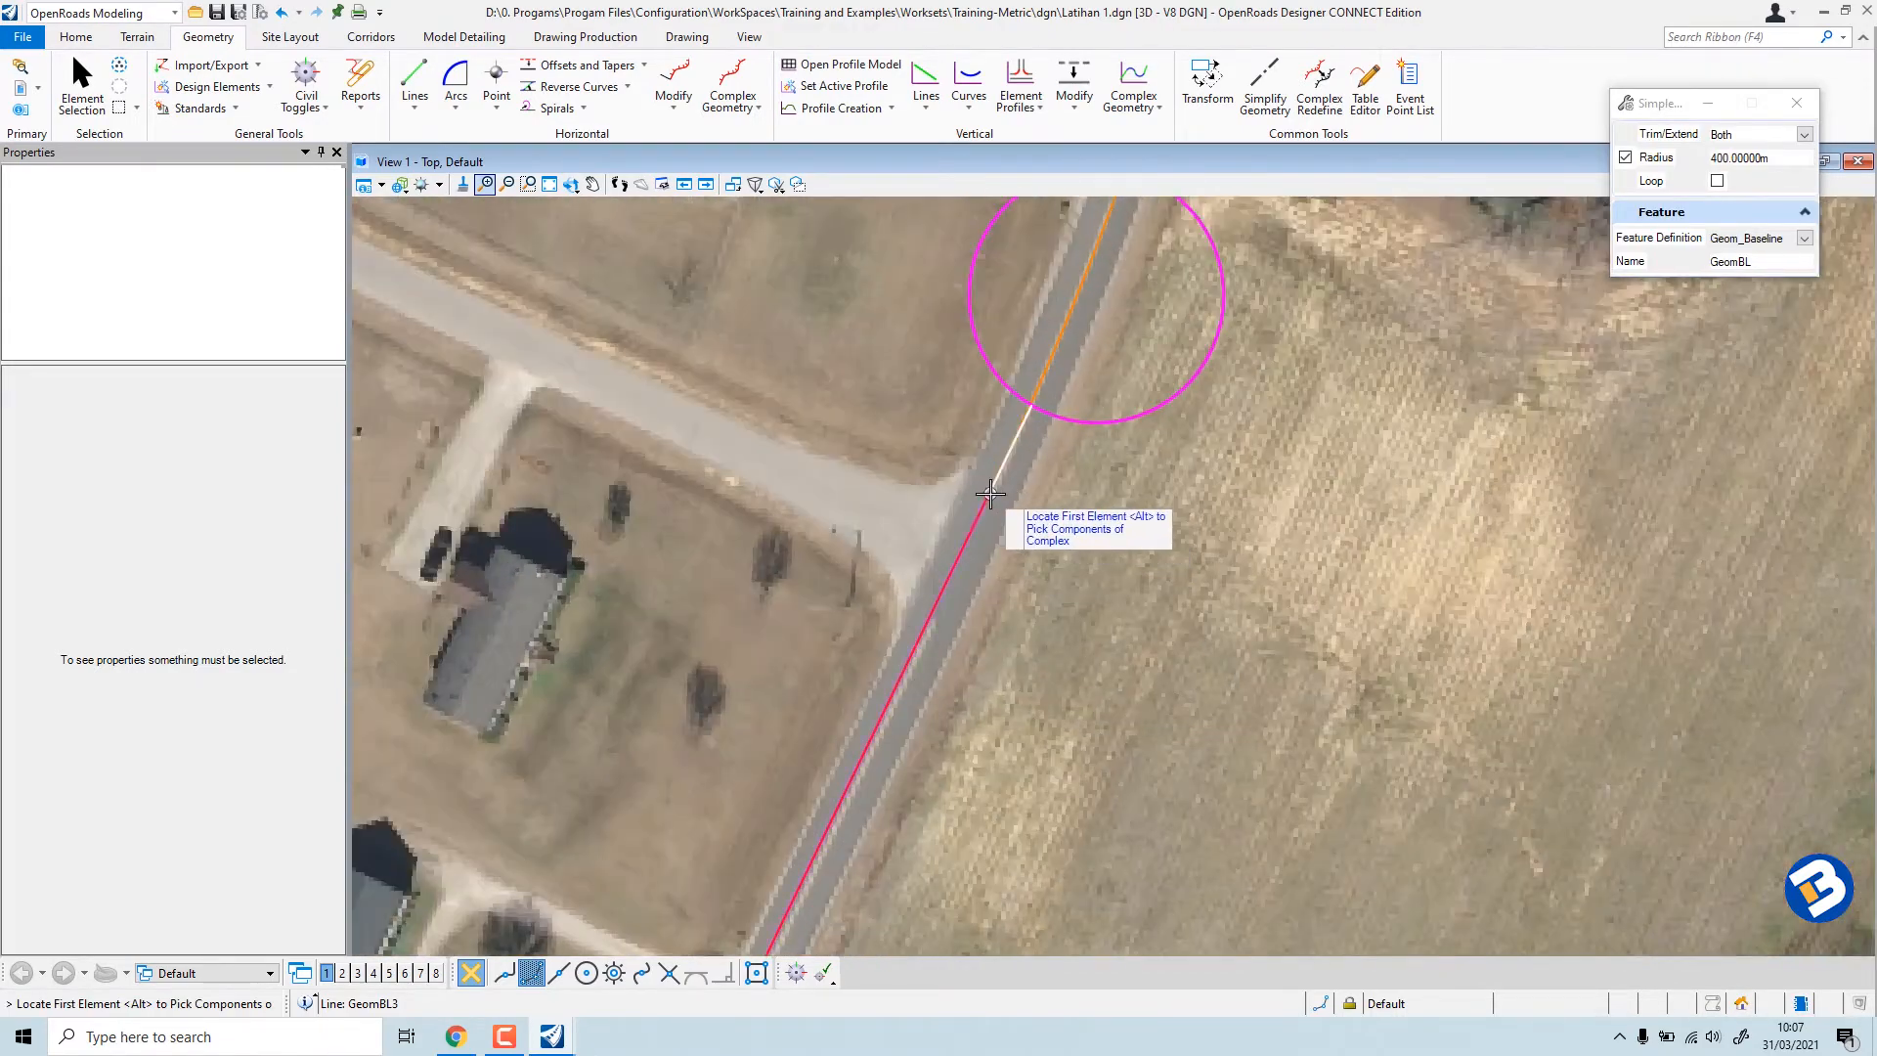
{"action": "scroll", "coordinate": [1007, 504], "scroll_direction": "up", "scroll_amount": 4}
{"action": "scroll", "coordinate": [1022, 500], "scroll_direction": "down", "scroll_amount": 8}
{"action": "scroll", "coordinate": [1039, 498], "scroll_direction": "down", "scroll_amount": 6}
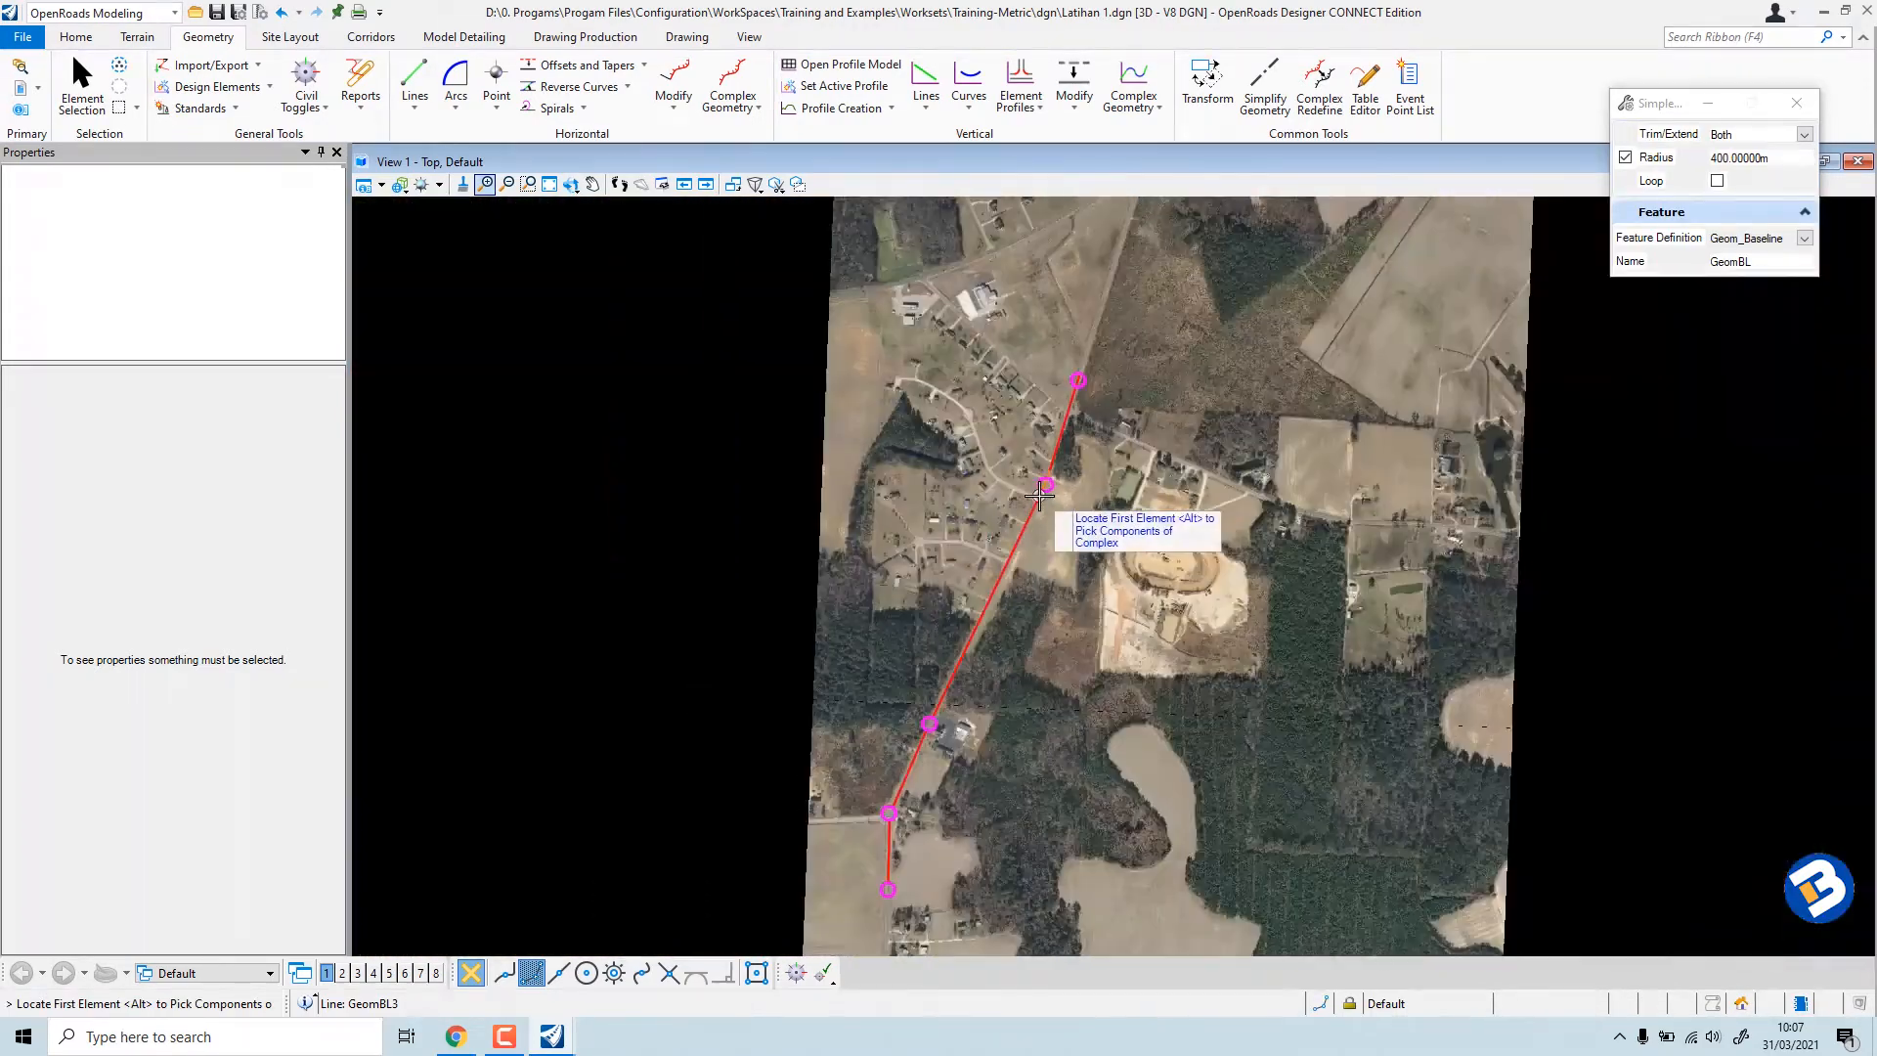
{"action": "scroll", "coordinate": [978, 616], "scroll_direction": "up", "scroll_amount": 3}
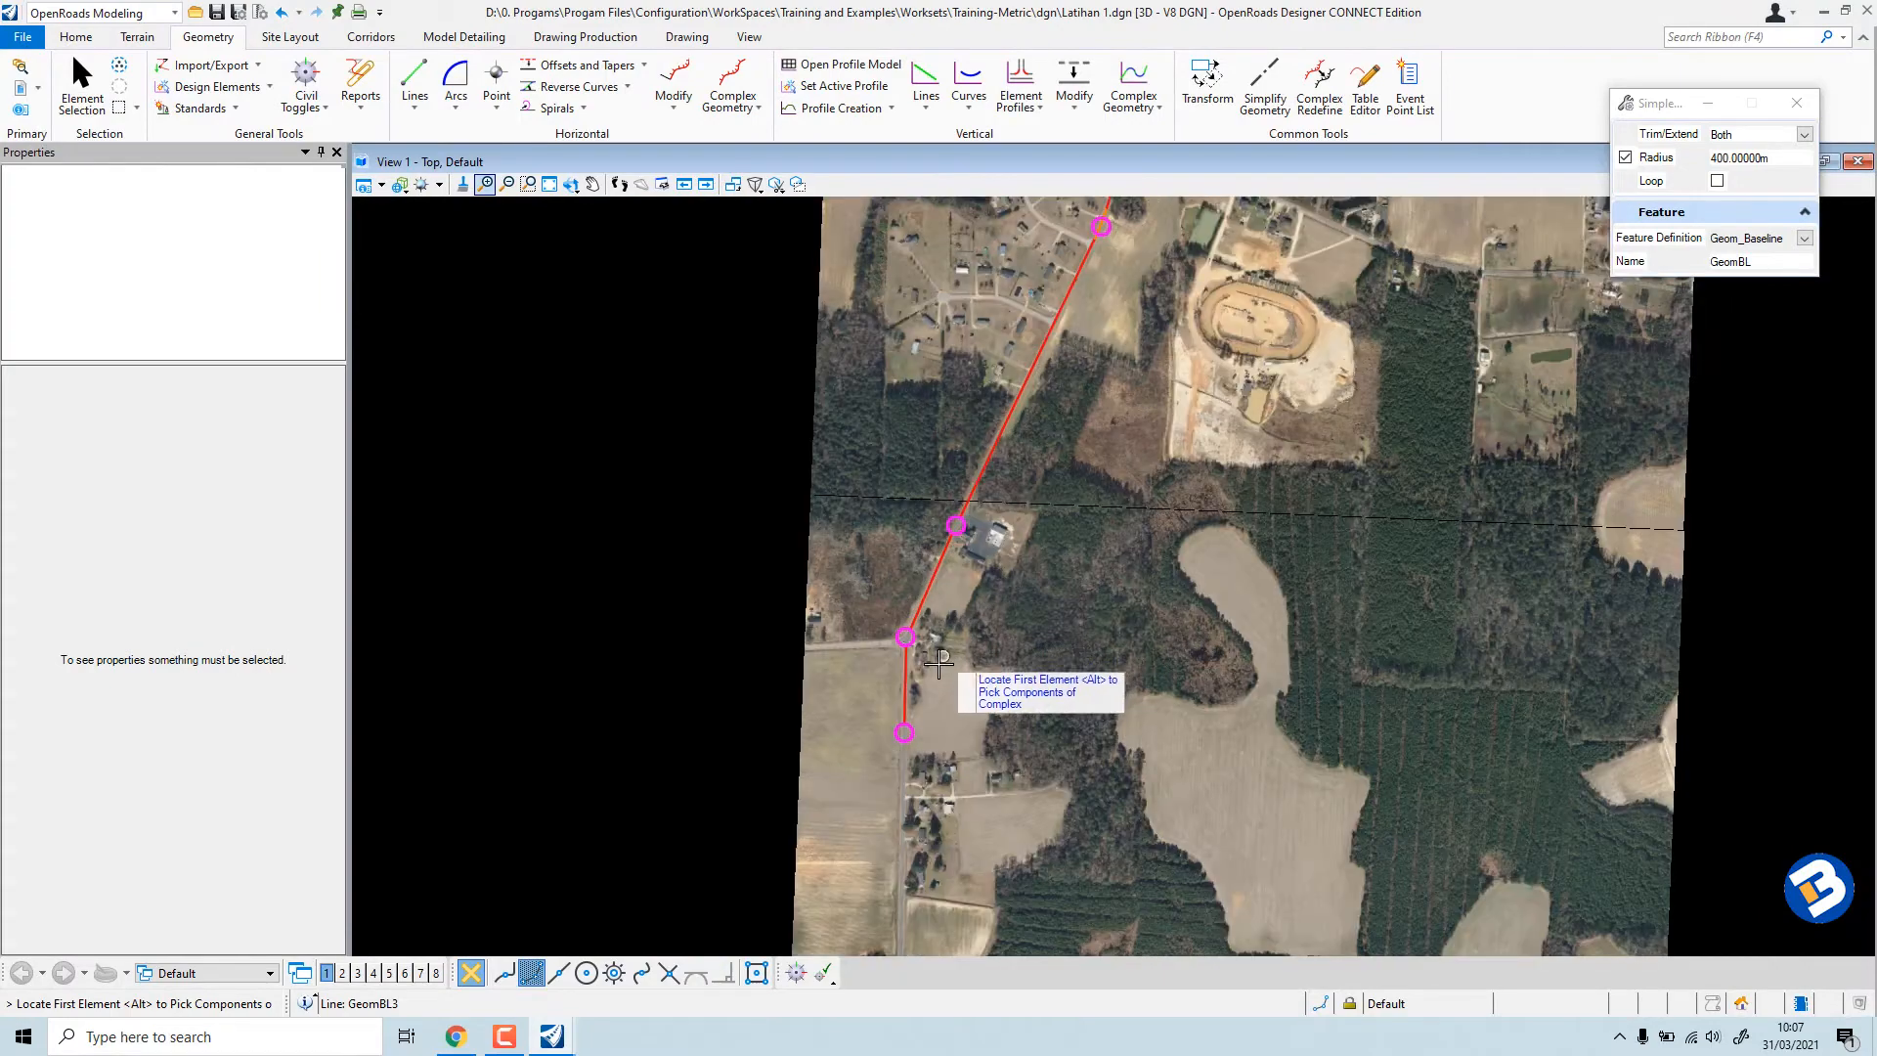
{"action": "scroll", "coordinate": [963, 650], "scroll_direction": "up", "scroll_amount": 5}
{"action": "scroll", "coordinate": [895, 540], "scroll_direction": "up", "scroll_amount": 3}
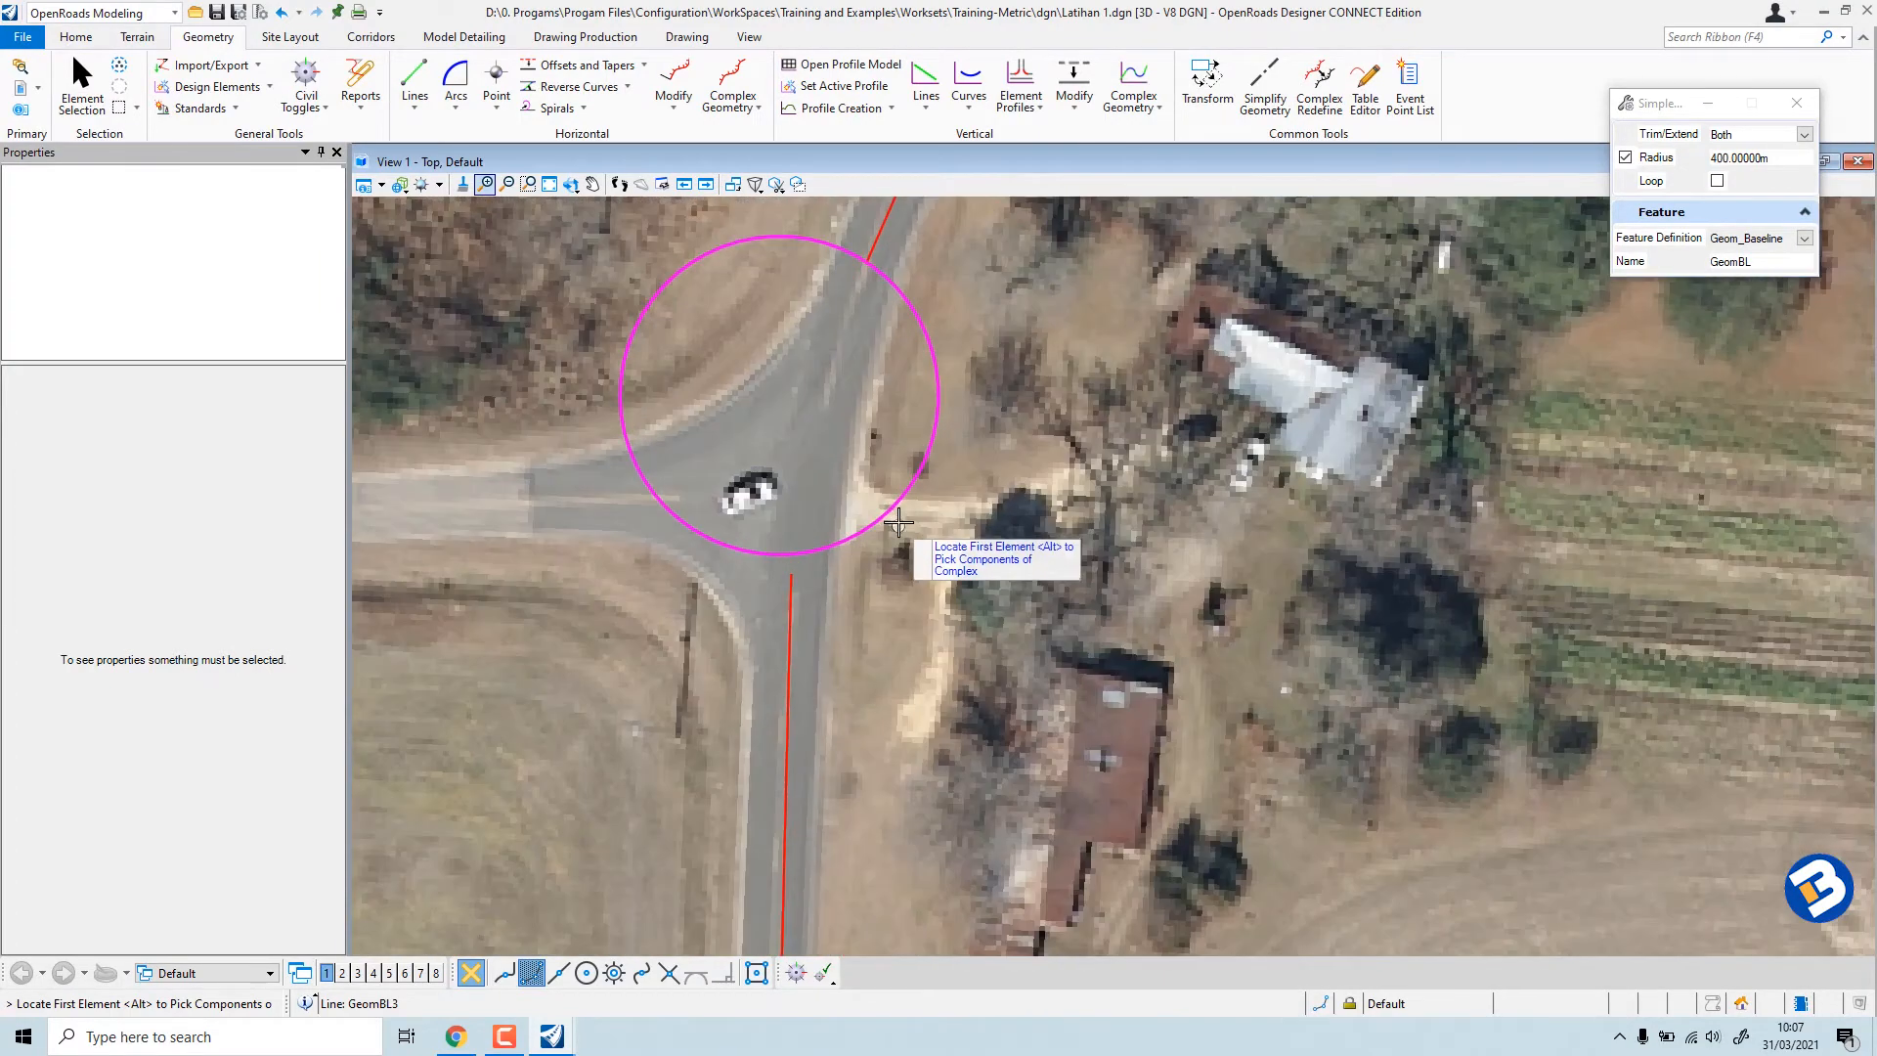
{"action": "scroll", "coordinate": [892, 538], "scroll_direction": "down", "scroll_amount": 1}
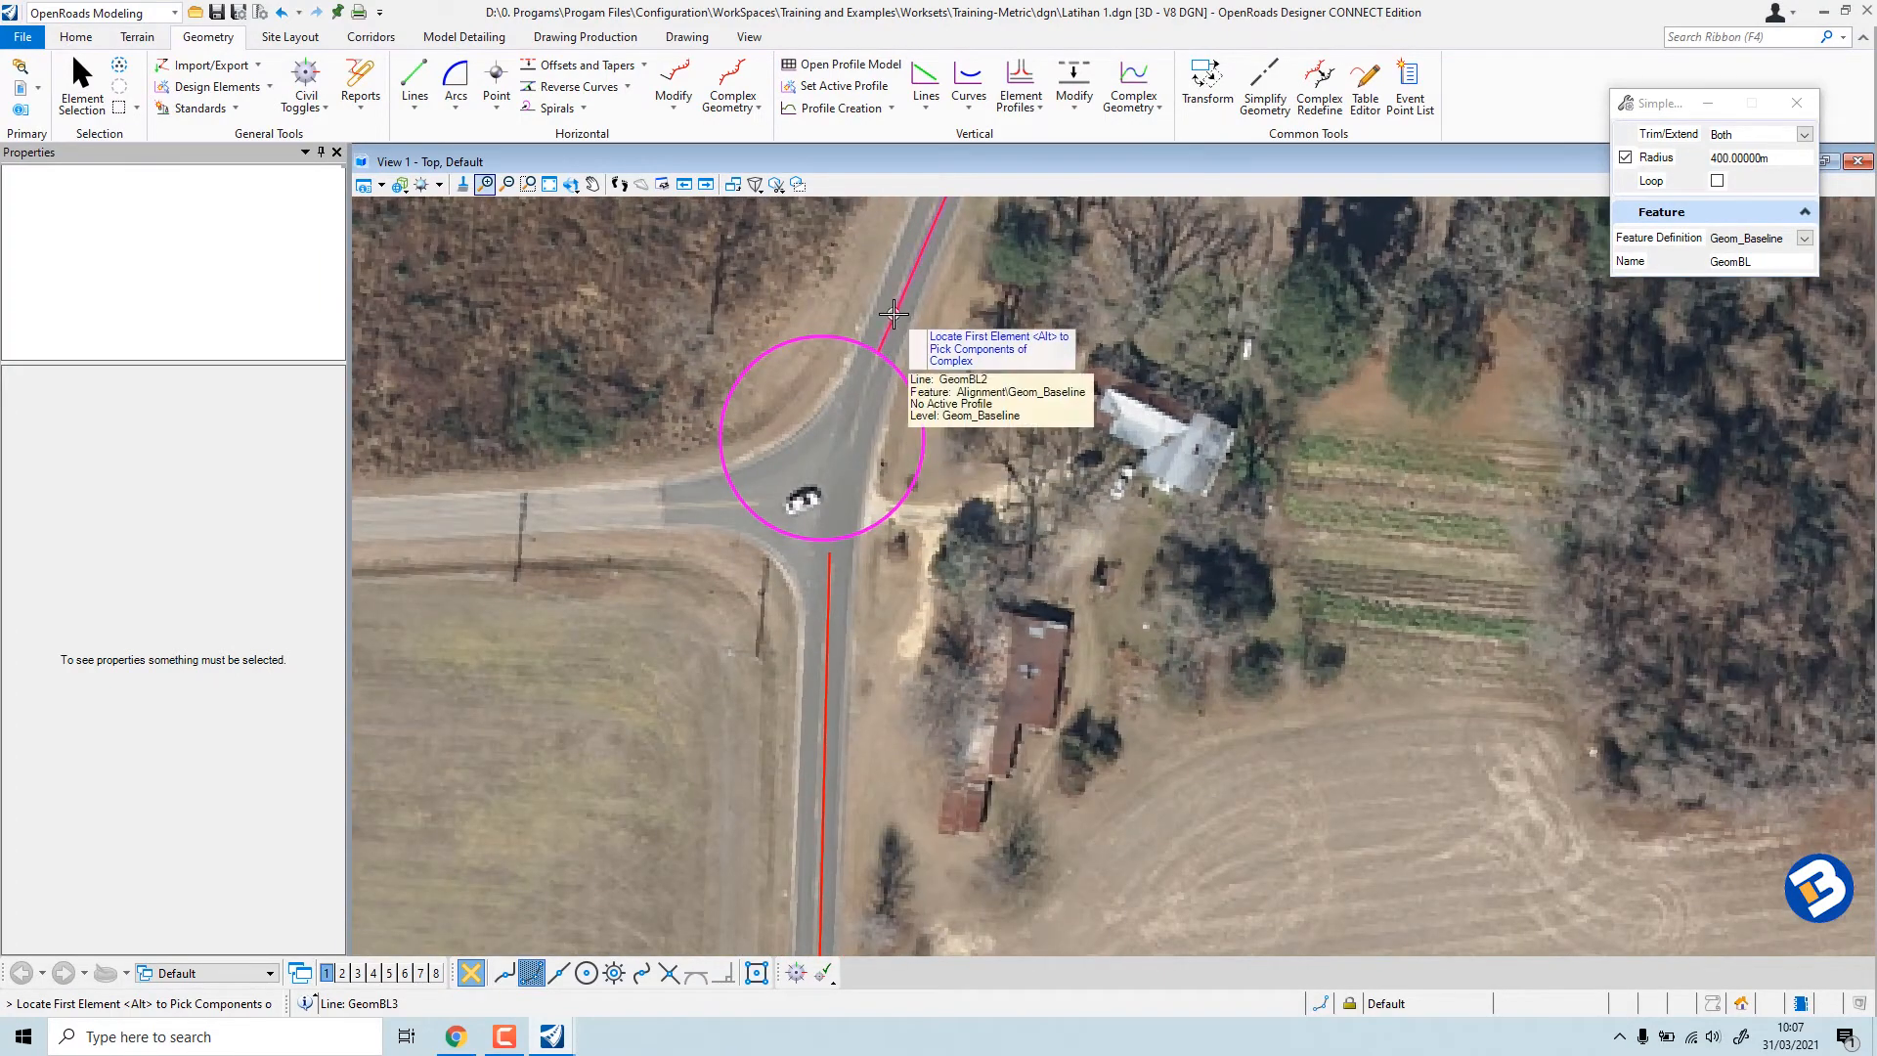
{"action": "left_click", "coordinate": [892, 313]}
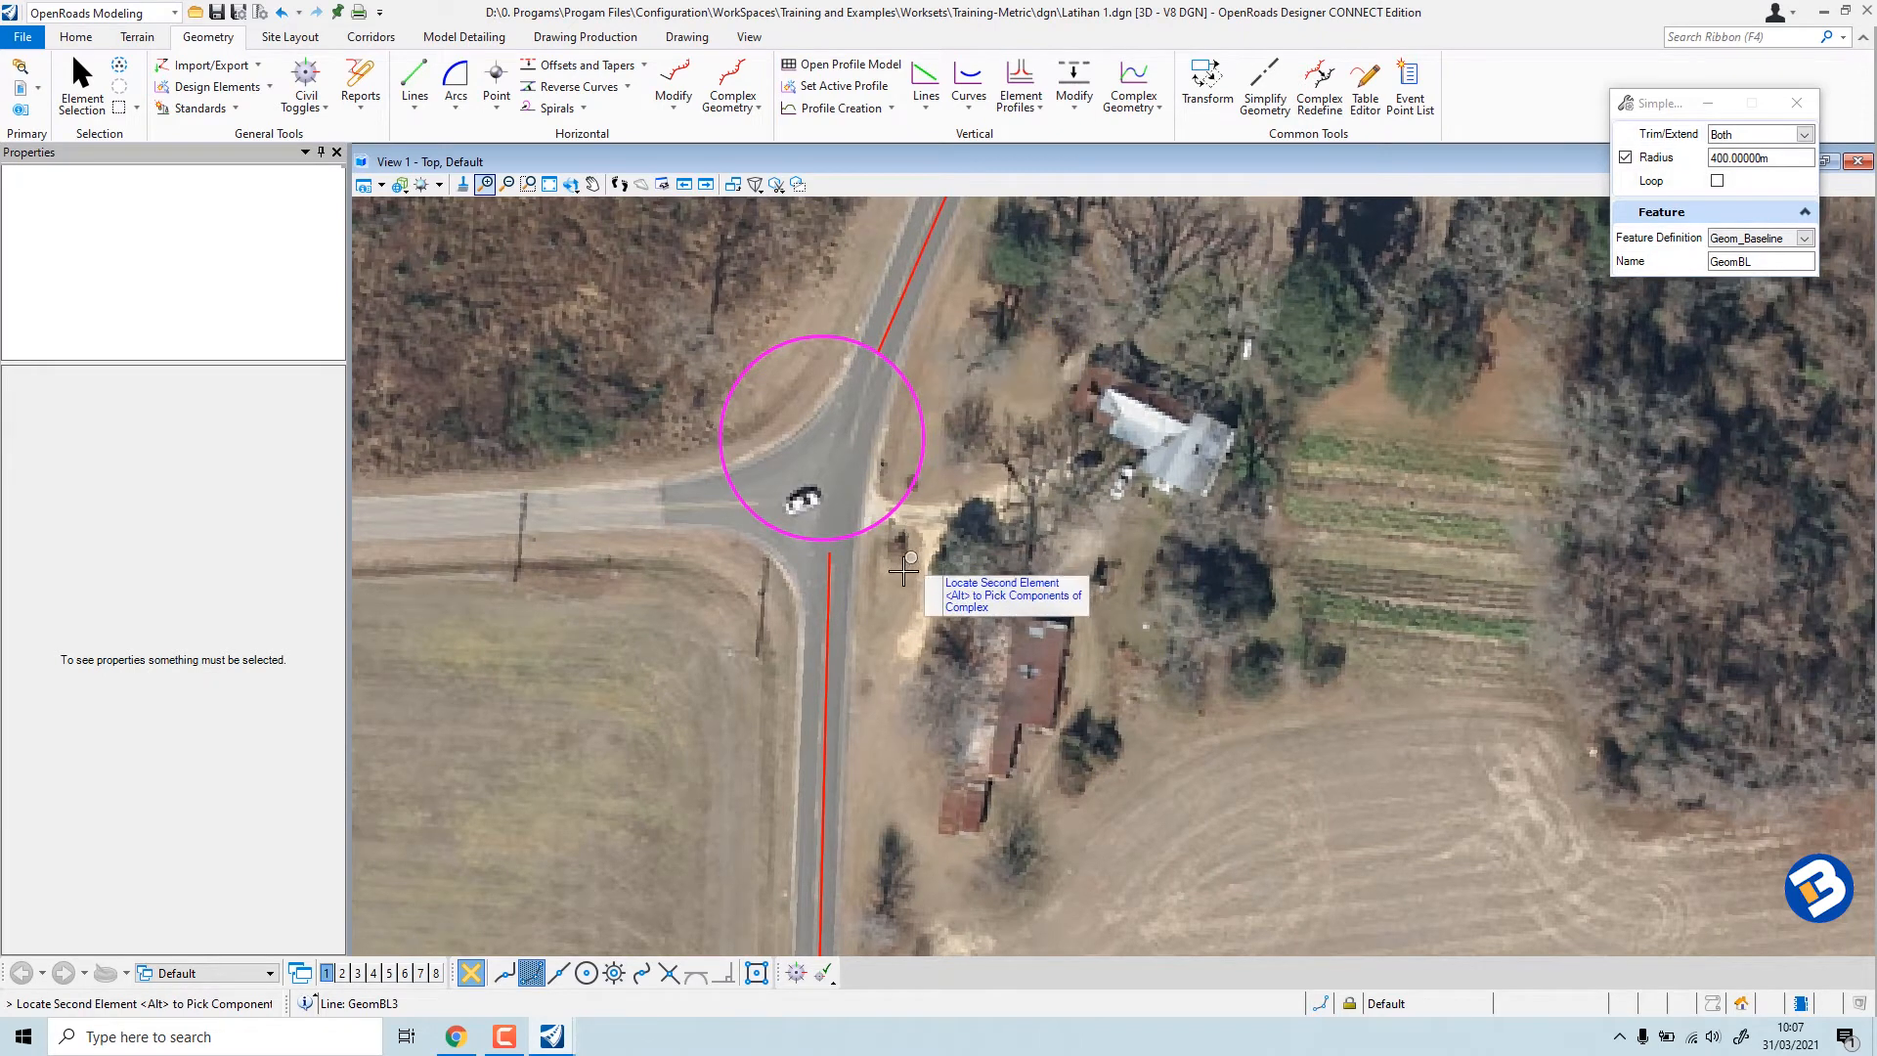
{"action": "left_click", "coordinate": [825, 583]}
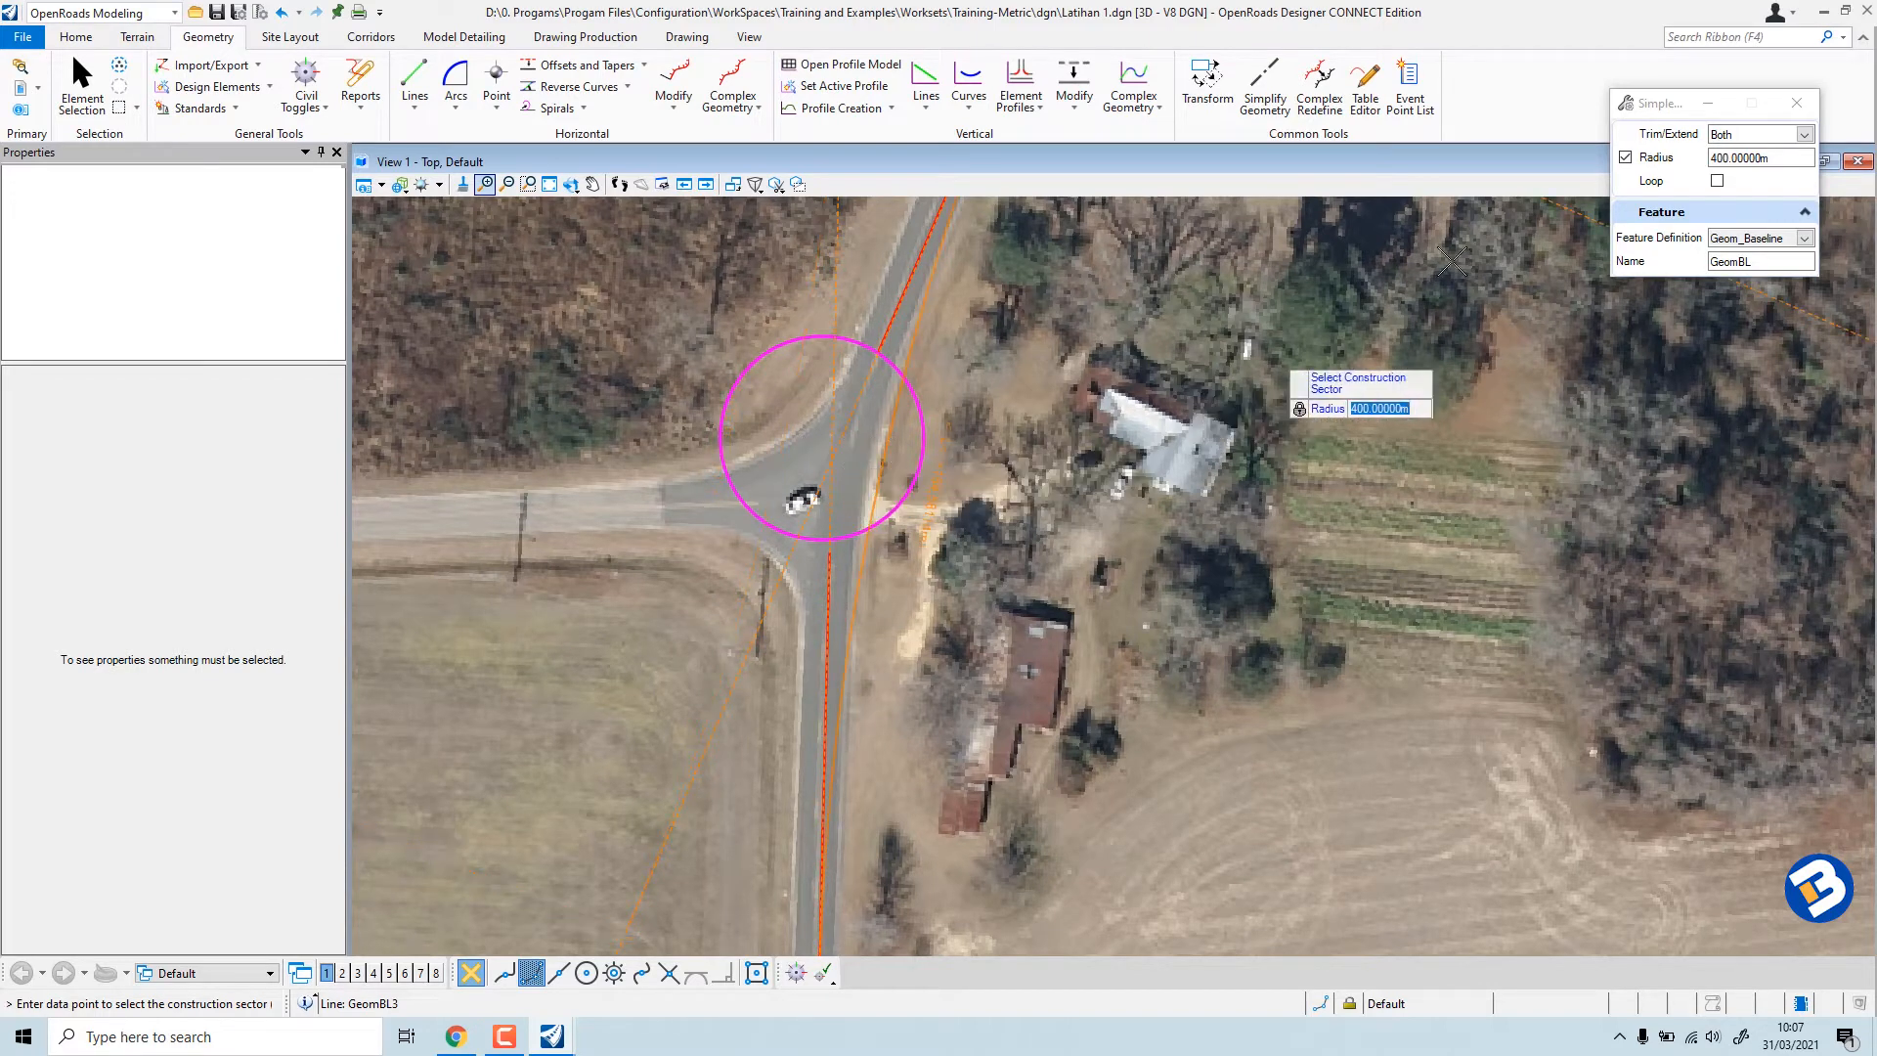
{"action": "left_click", "coordinate": [1625, 158]}
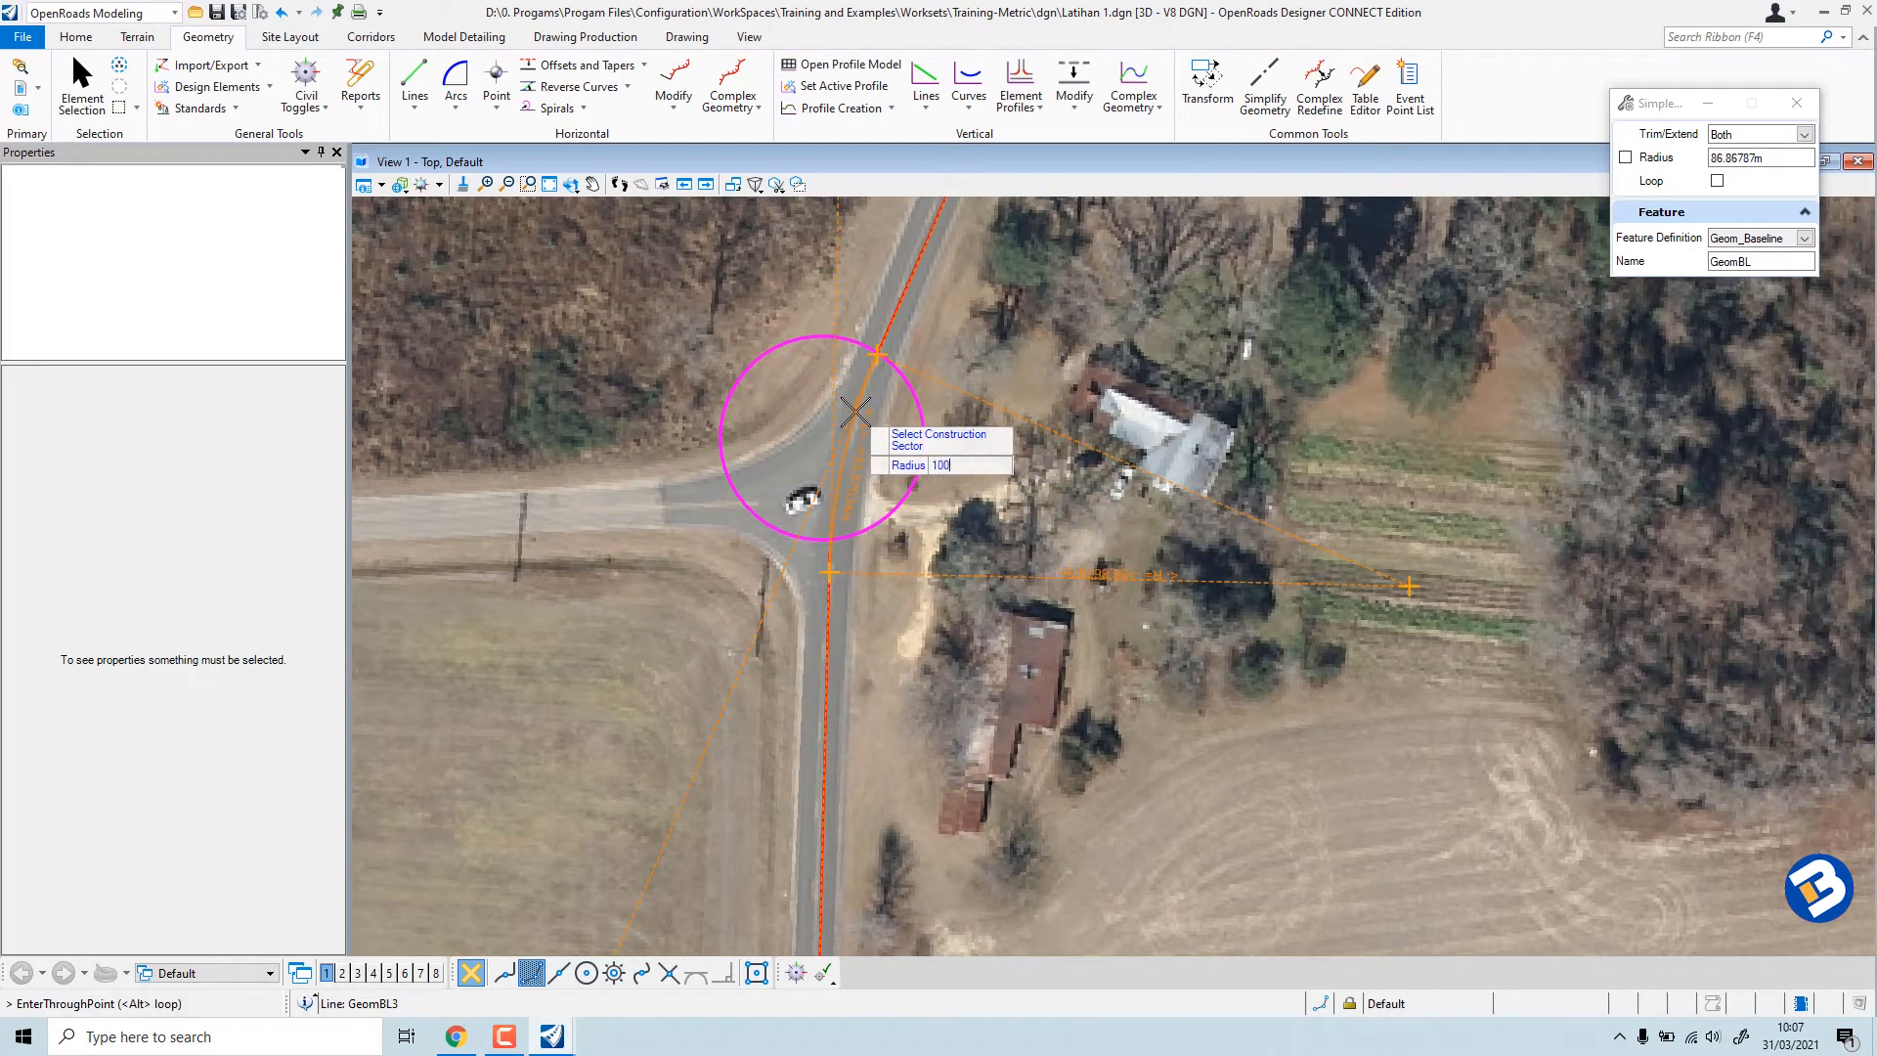
{"action": "key", "text": "Return"}
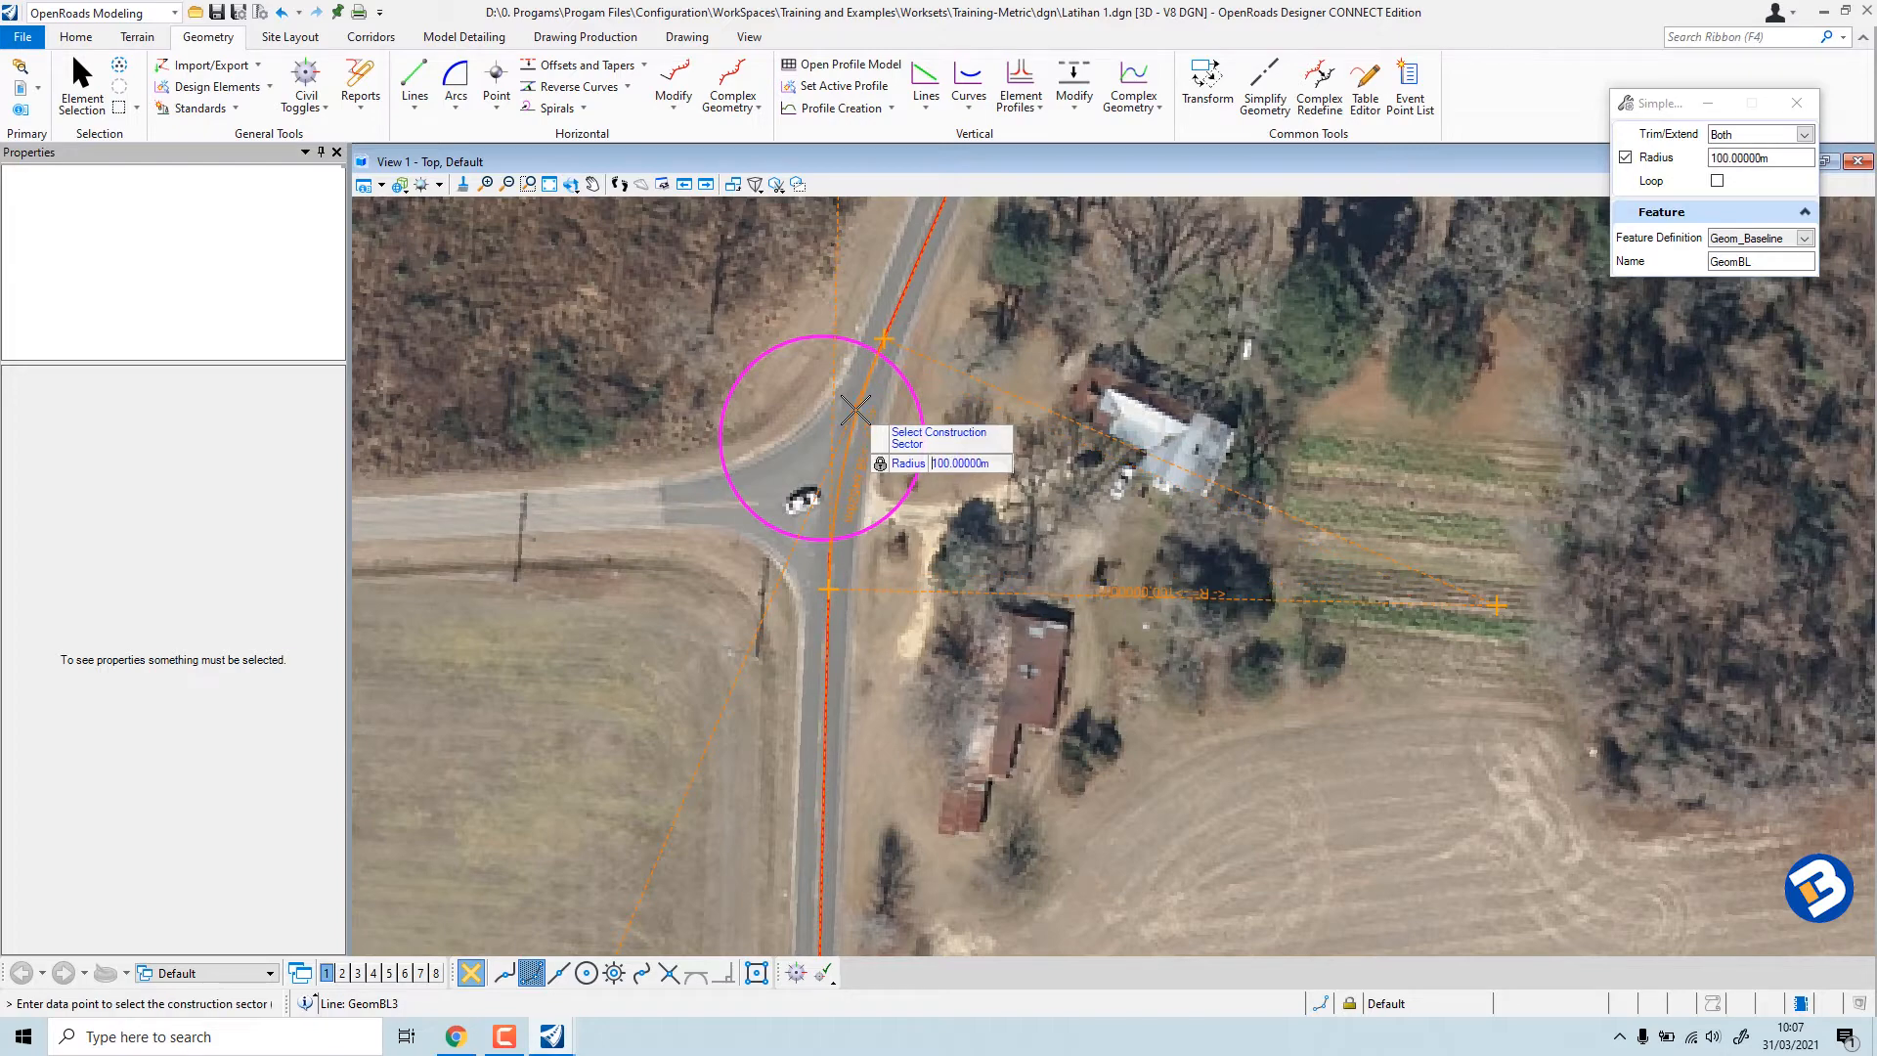
{"action": "left_click", "coordinate": [856, 410]}
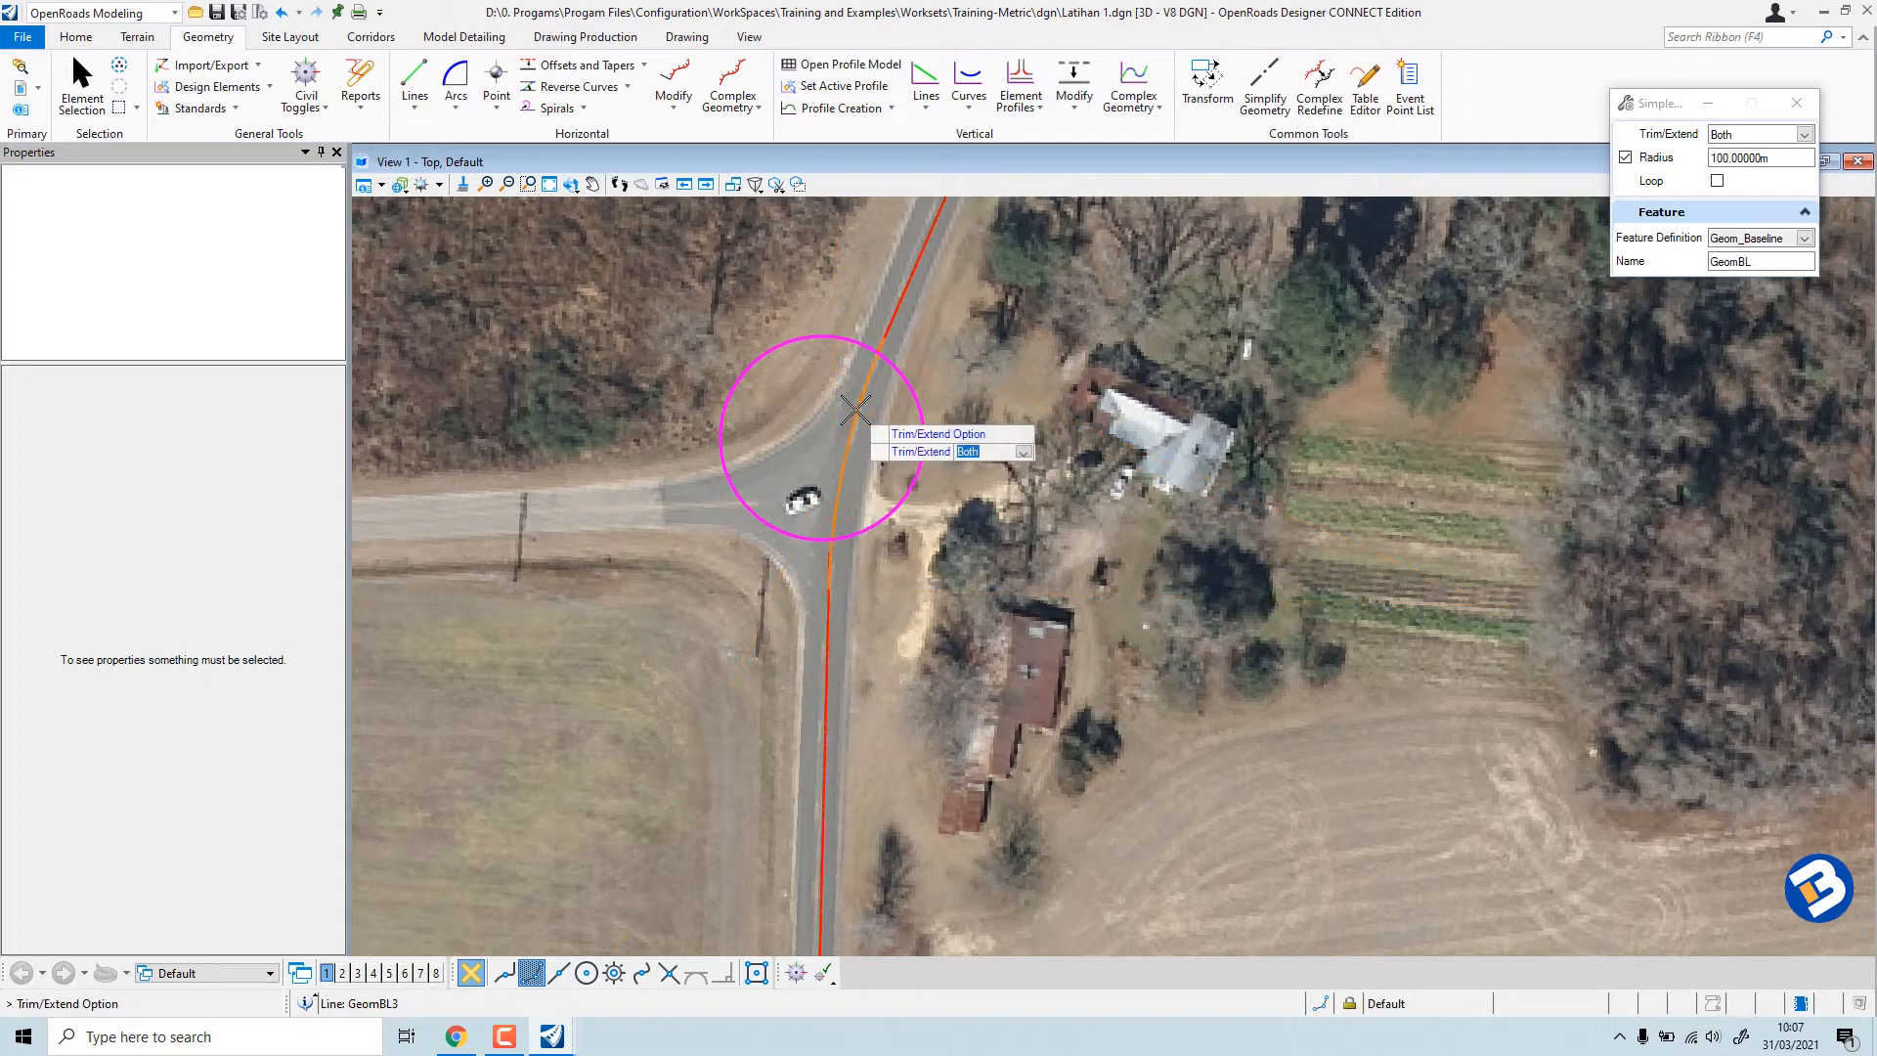
{"action": "left_click", "coordinate": [855, 411]}
Join the second and third road lines at the third circle with a simple arc of unlocked radius, about 2503 m, trimming both.
{"action": "scroll", "coordinate": [850, 469], "scroll_direction": "down", "scroll_amount": 4}
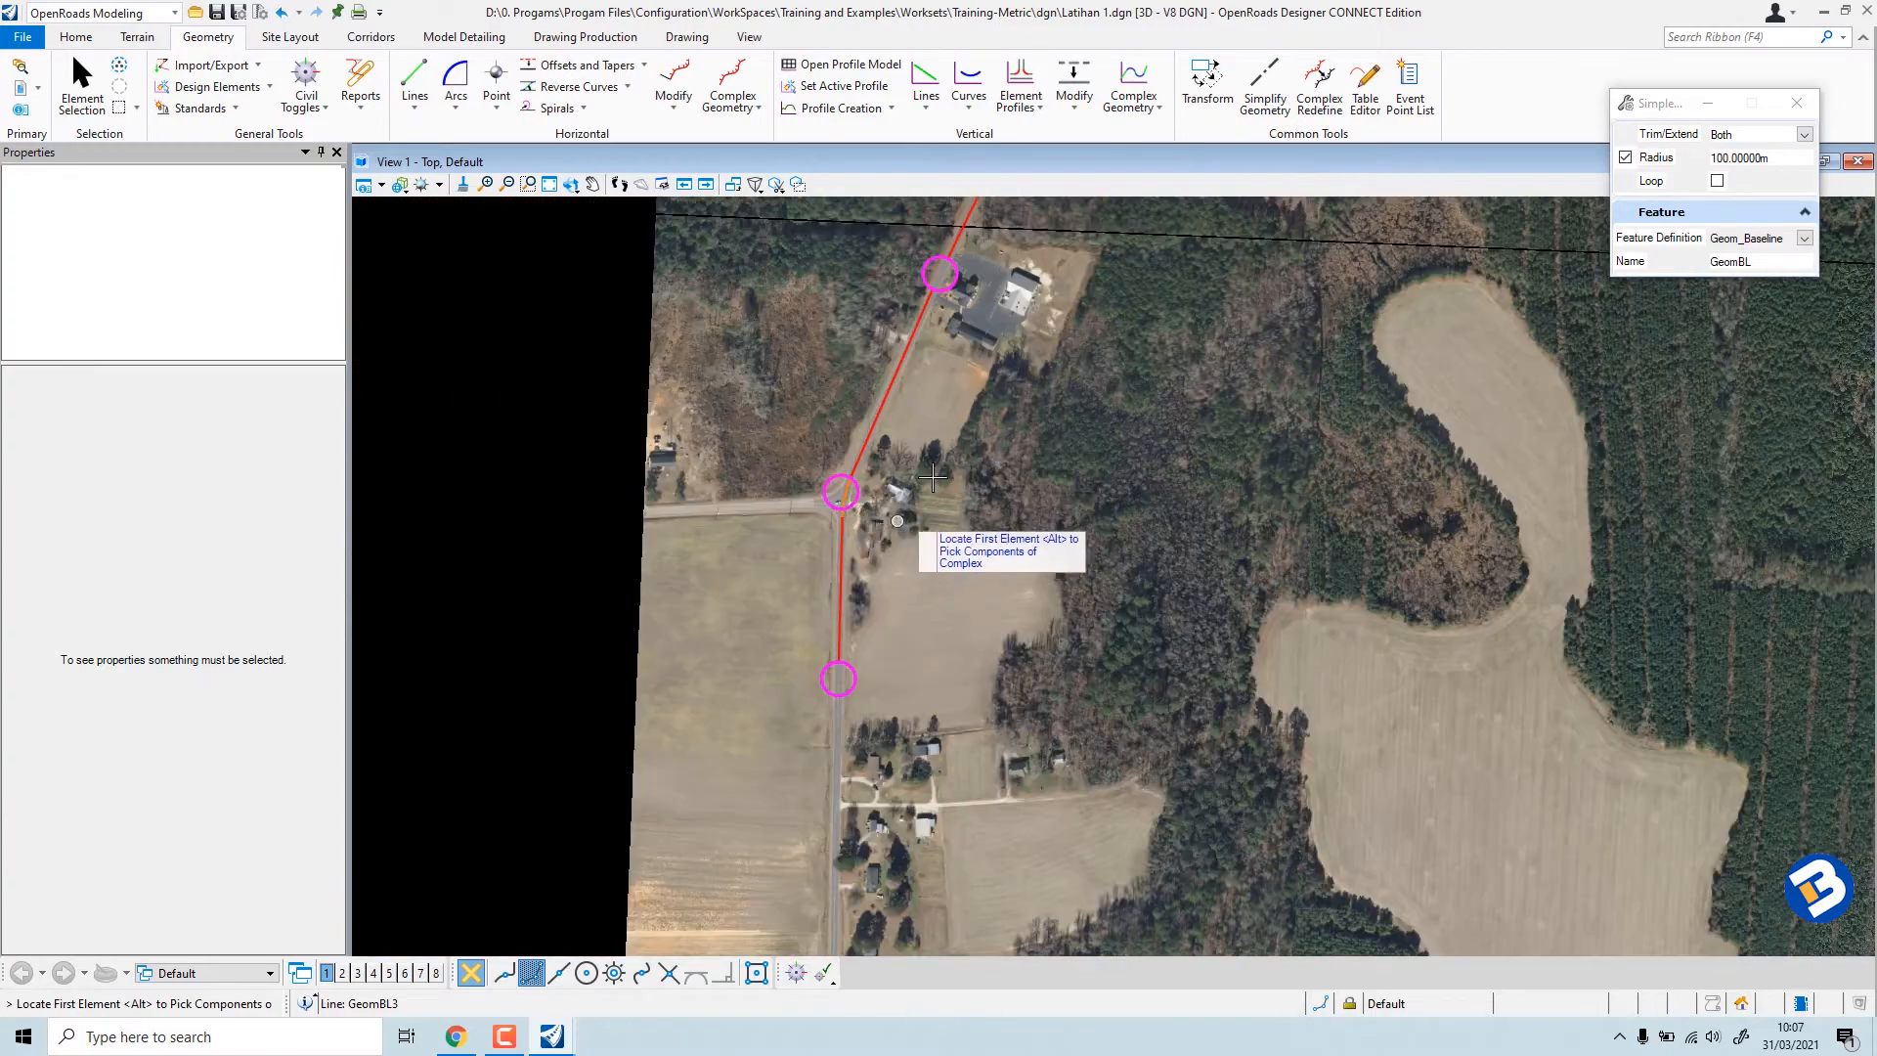
{"action": "scroll", "coordinate": [953, 472], "scroll_direction": "down", "scroll_amount": 3}
{"action": "scroll", "coordinate": [964, 322], "scroll_direction": "up", "scroll_amount": 8}
{"action": "scroll", "coordinate": [856, 717], "scroll_direction": "up", "scroll_amount": 1}
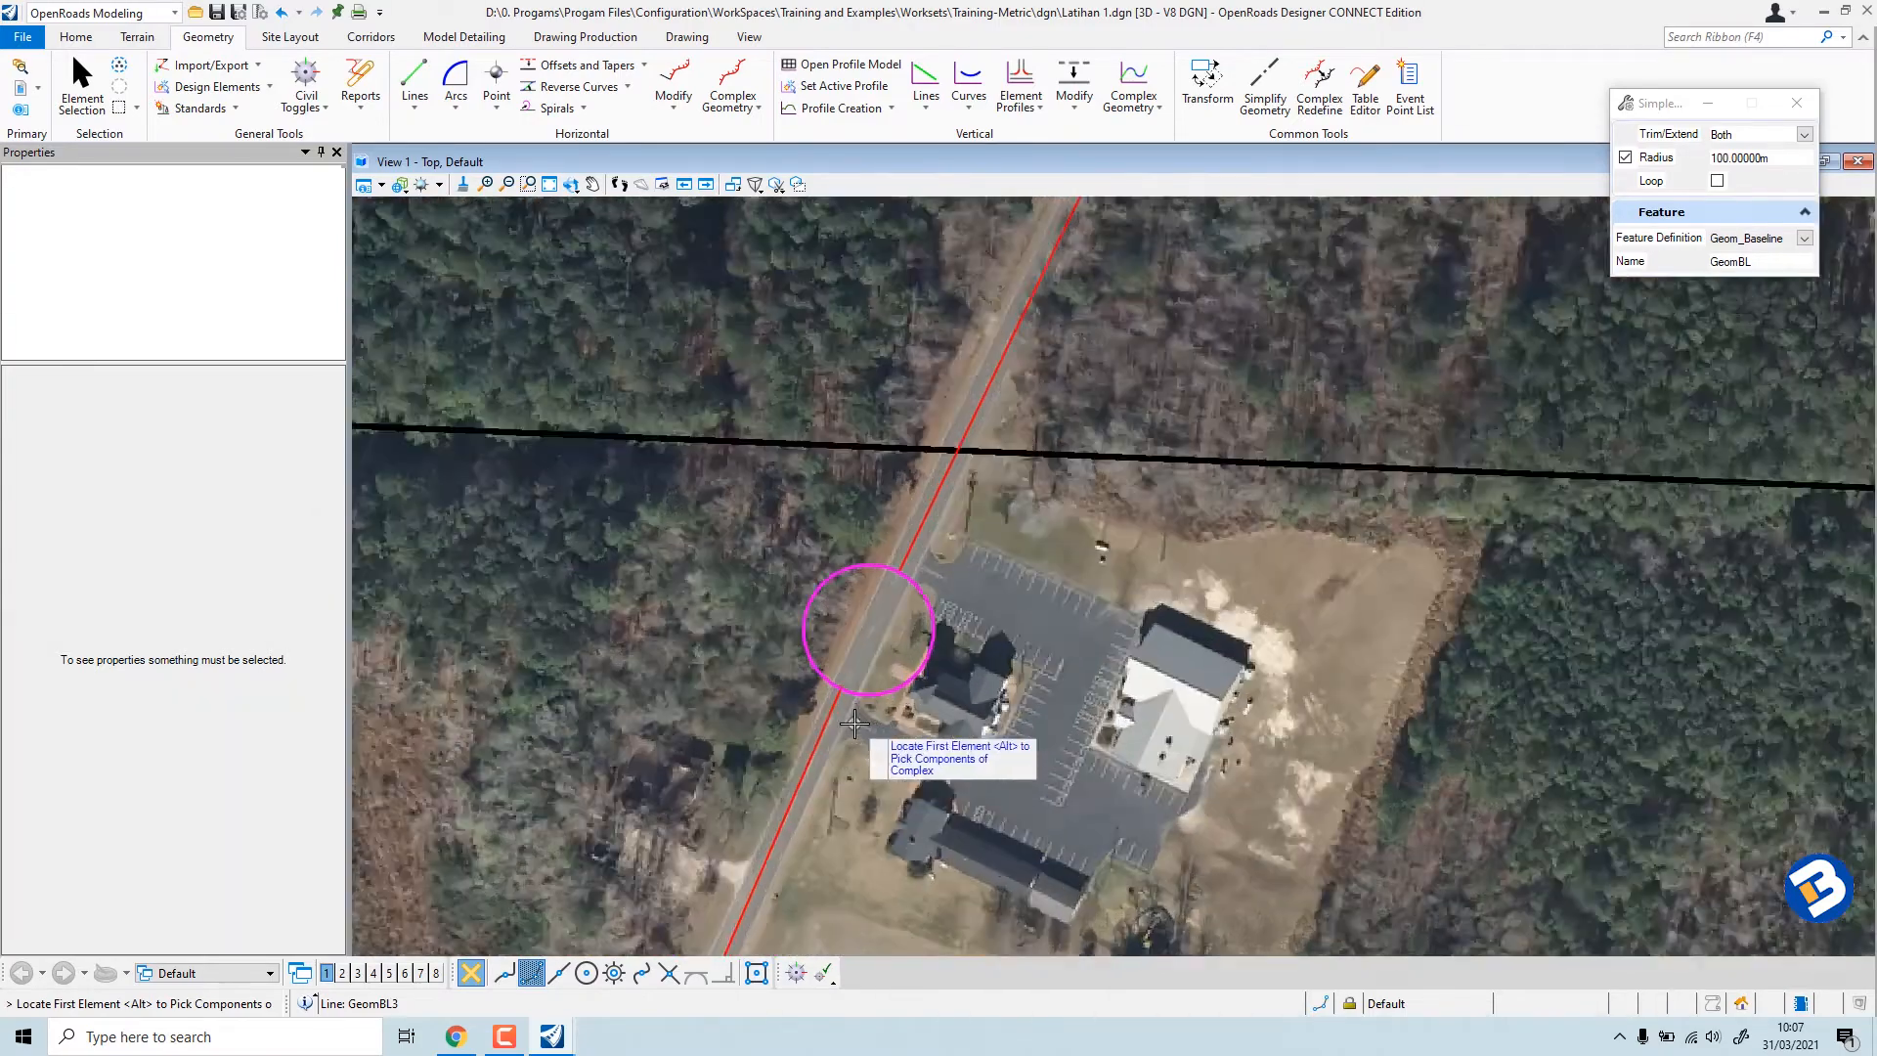
{"action": "scroll", "coordinate": [854, 723], "scroll_direction": "up", "scroll_amount": 2}
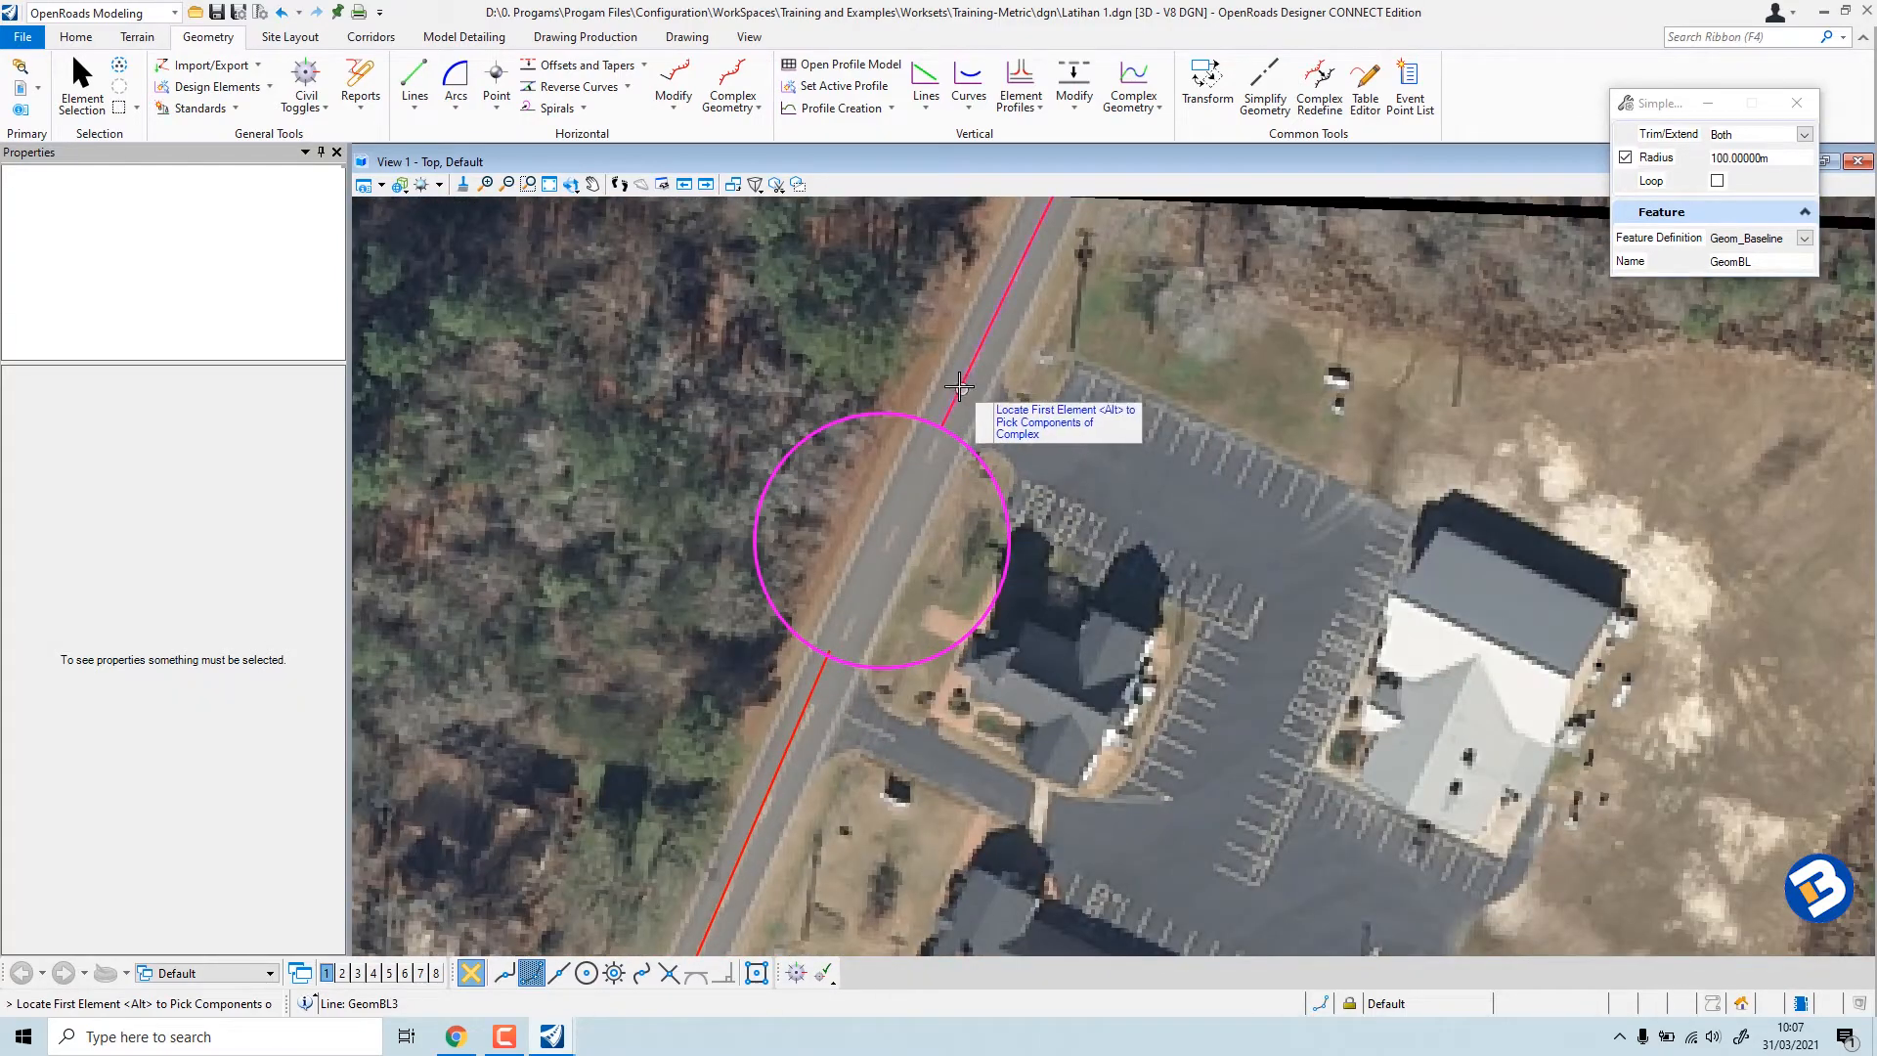
{"action": "left_click", "coordinate": [940, 430]}
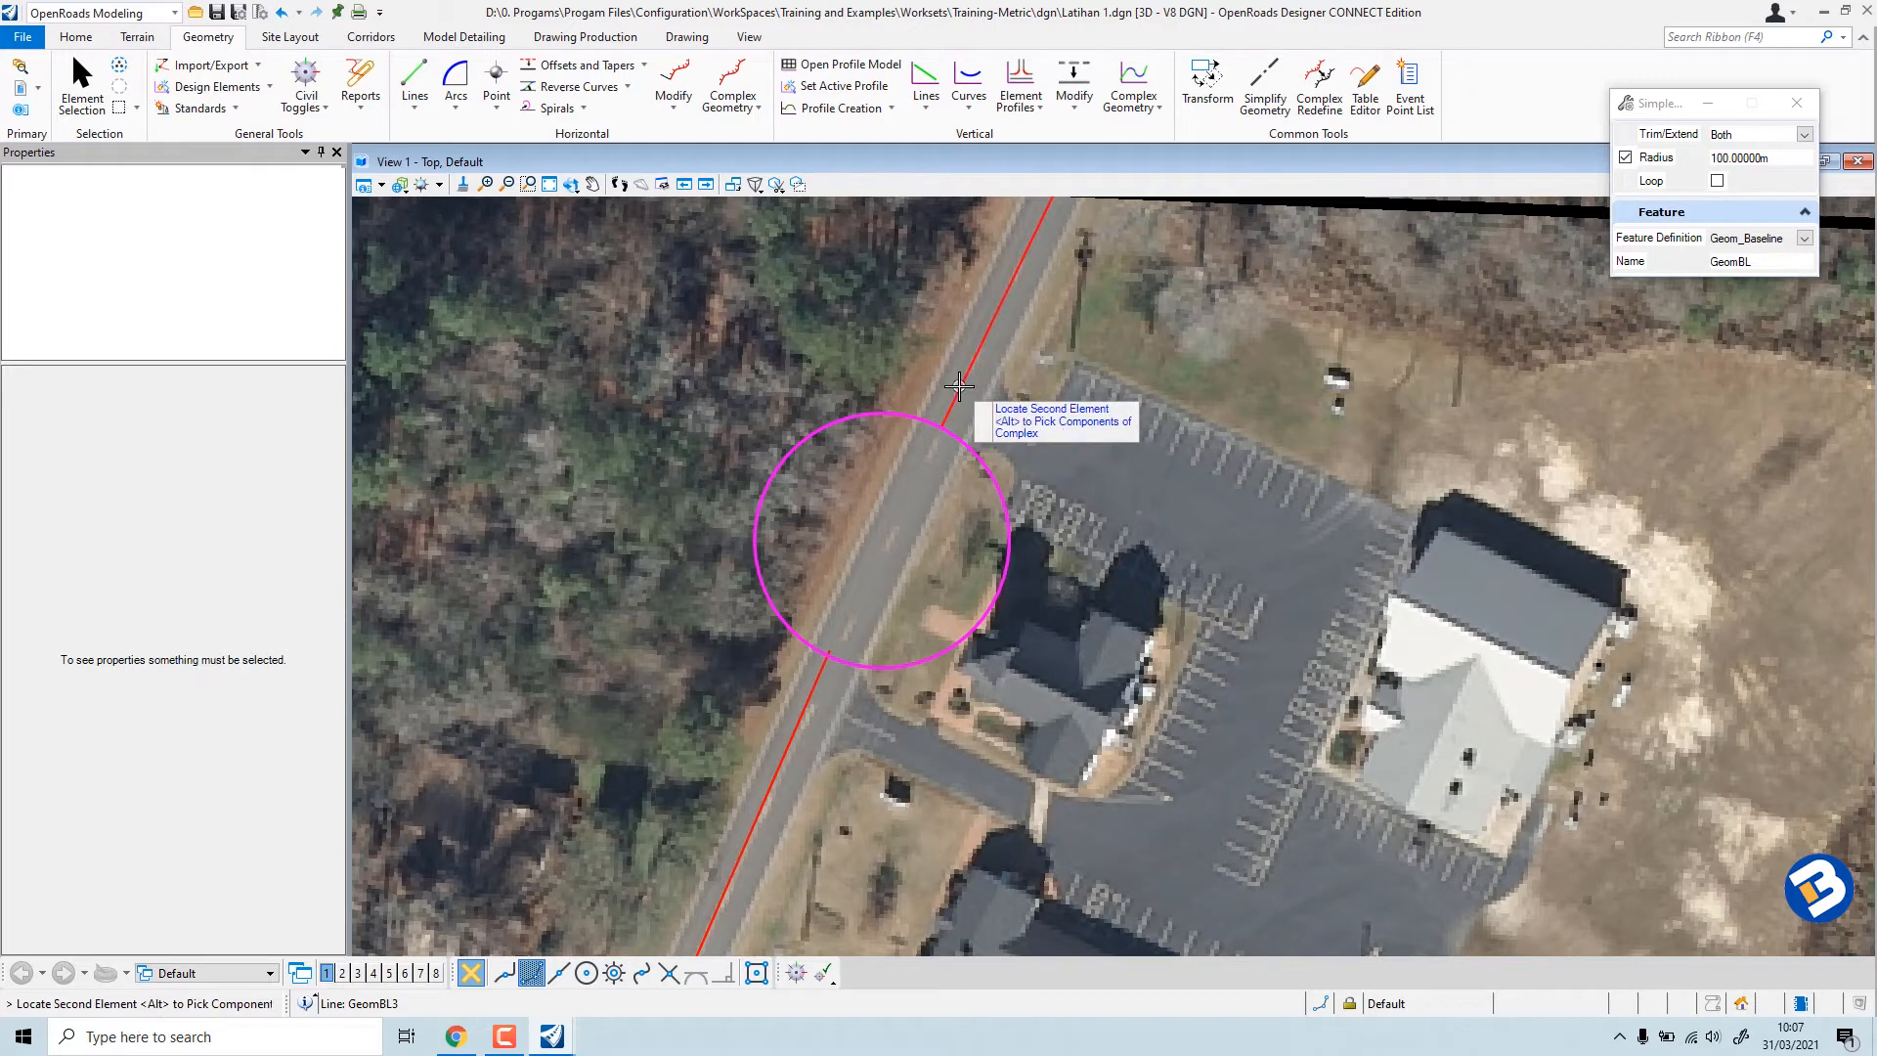
{"action": "left_click", "coordinate": [813, 708]}
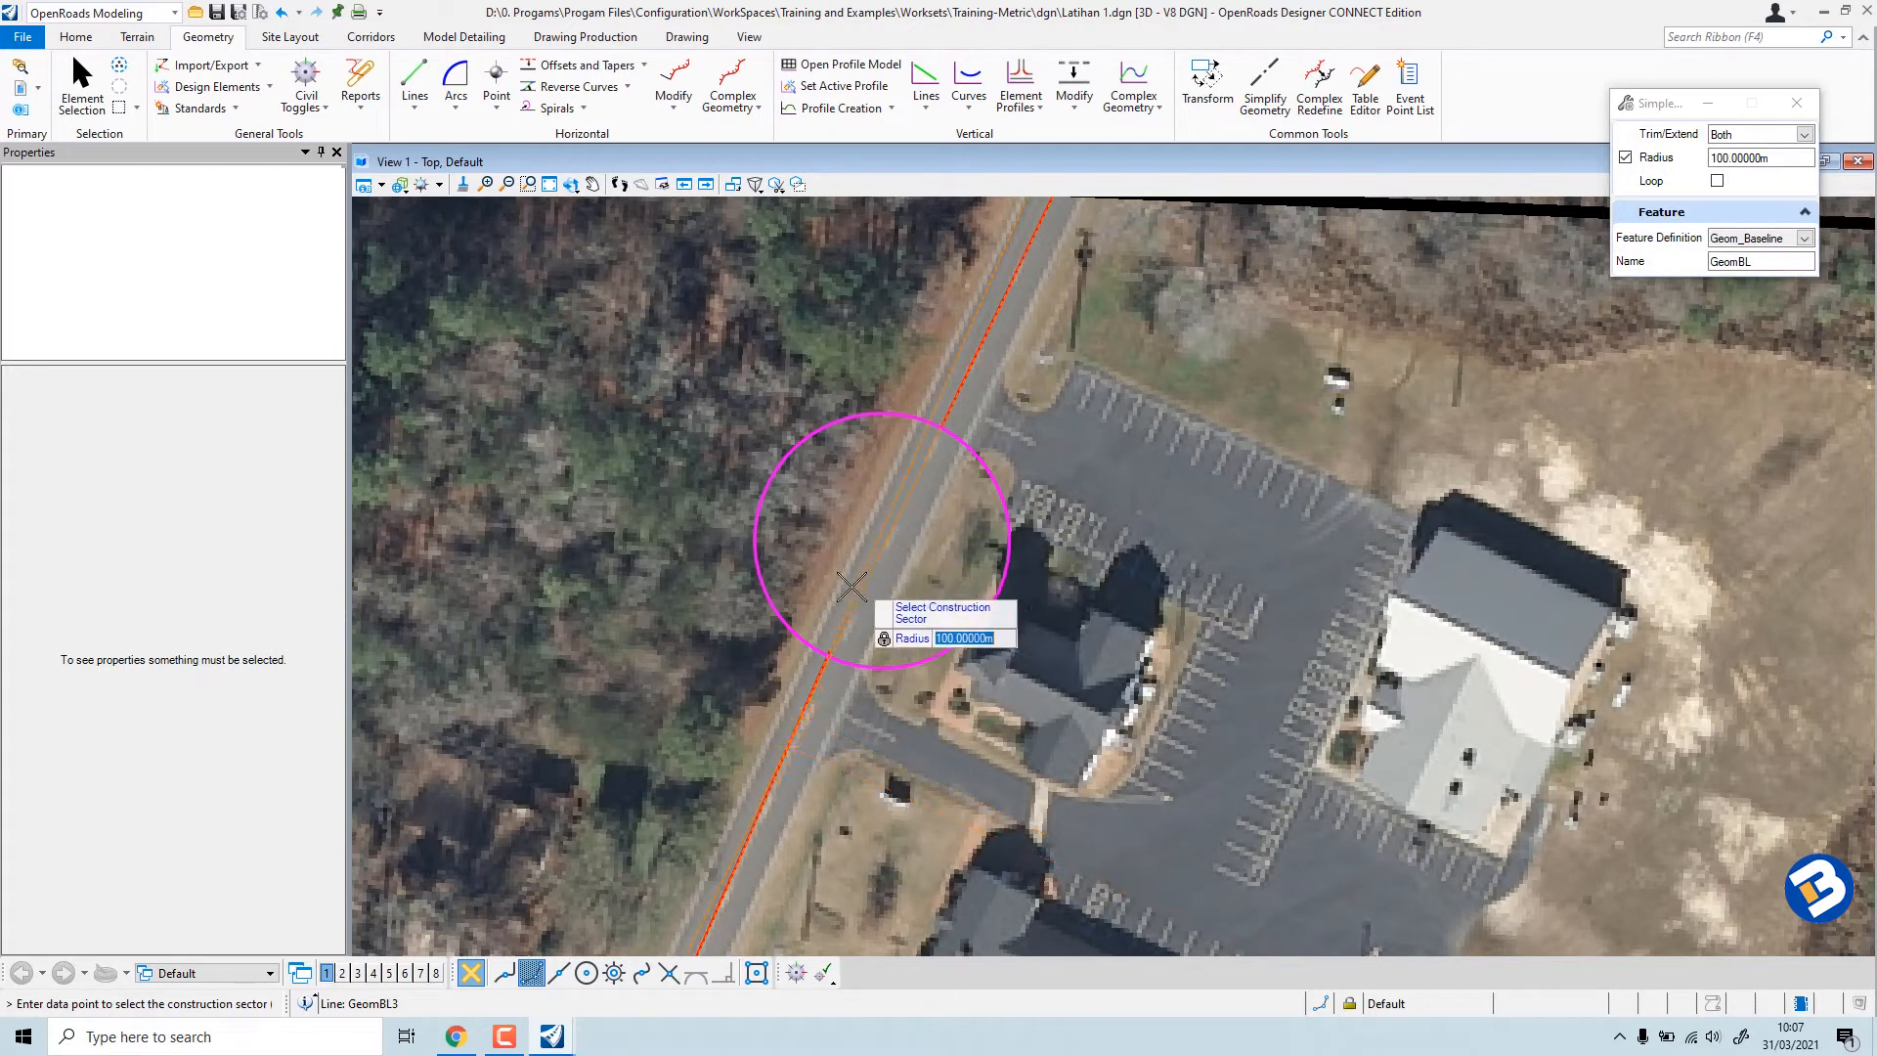
{"action": "left_click", "coordinate": [1625, 157]}
{"action": "left_click", "coordinate": [892, 519]}
{"action": "scroll", "coordinate": [892, 523], "scroll_direction": "up", "scroll_amount": 4}
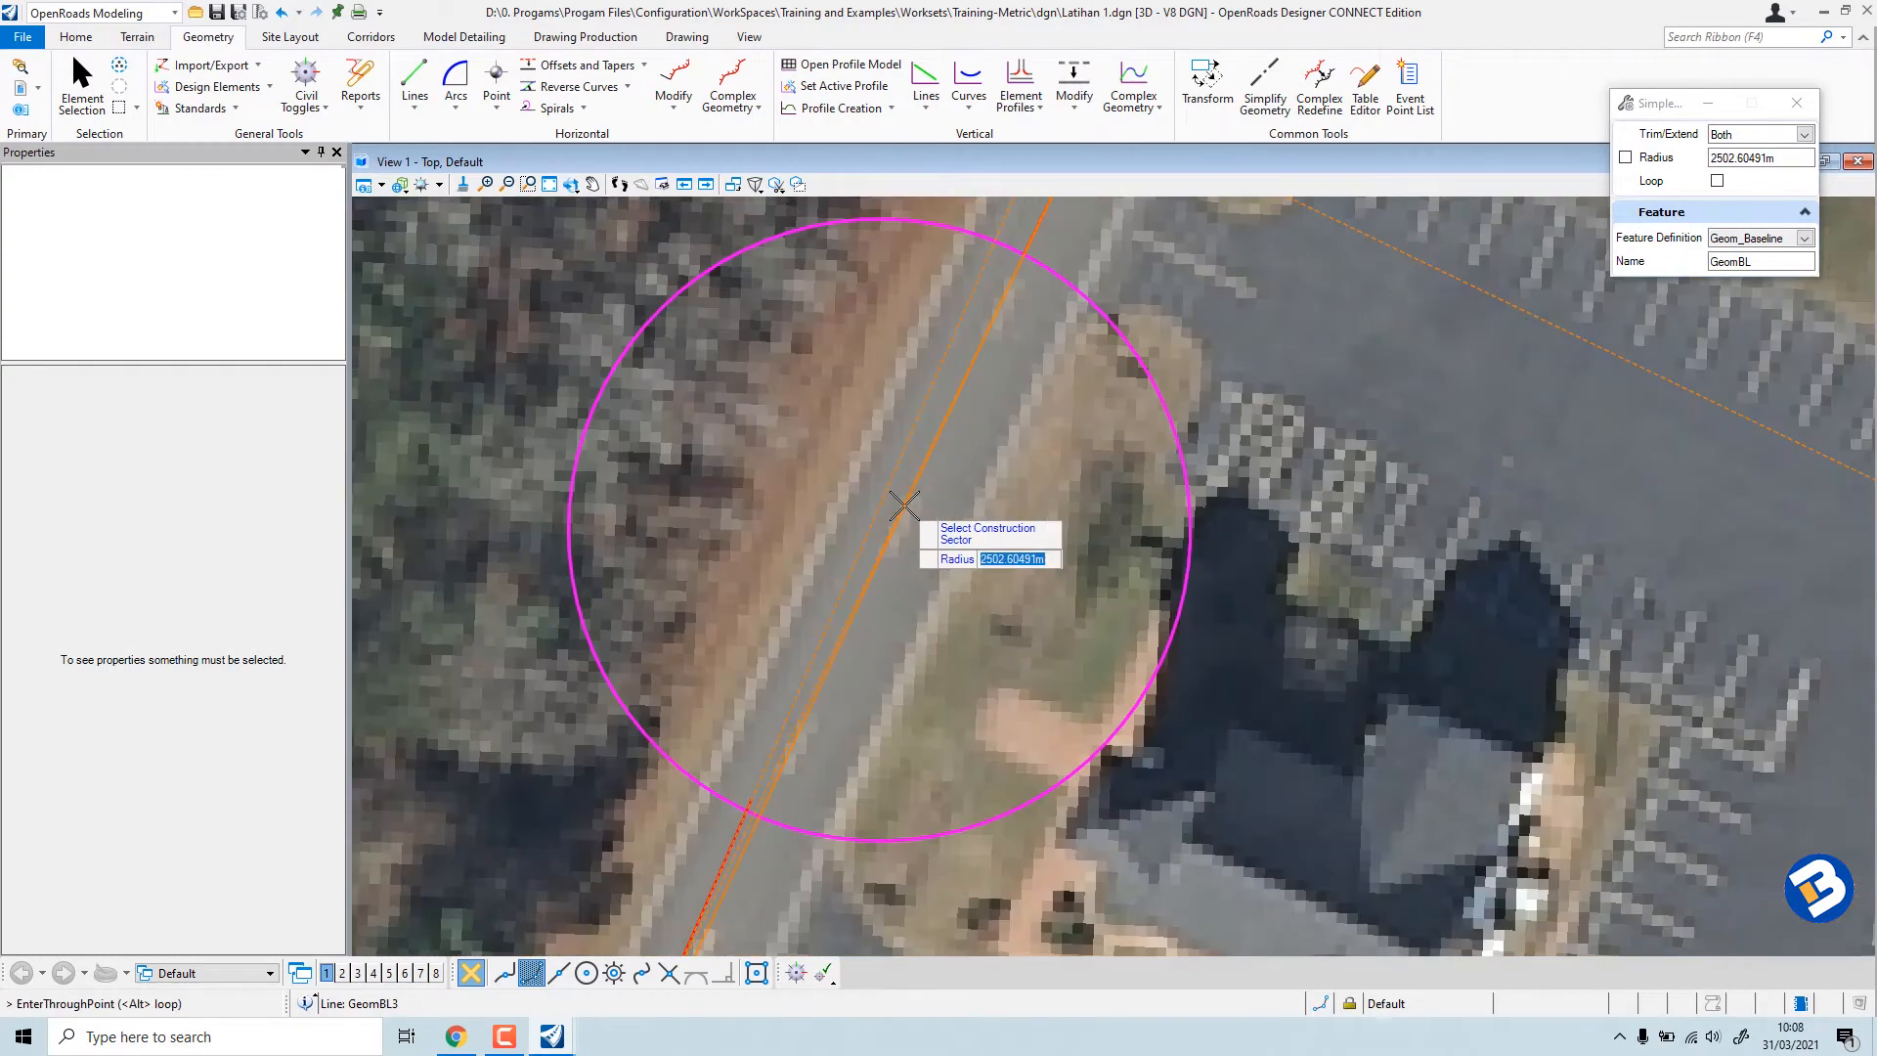
{"action": "left_click", "coordinate": [929, 523]}
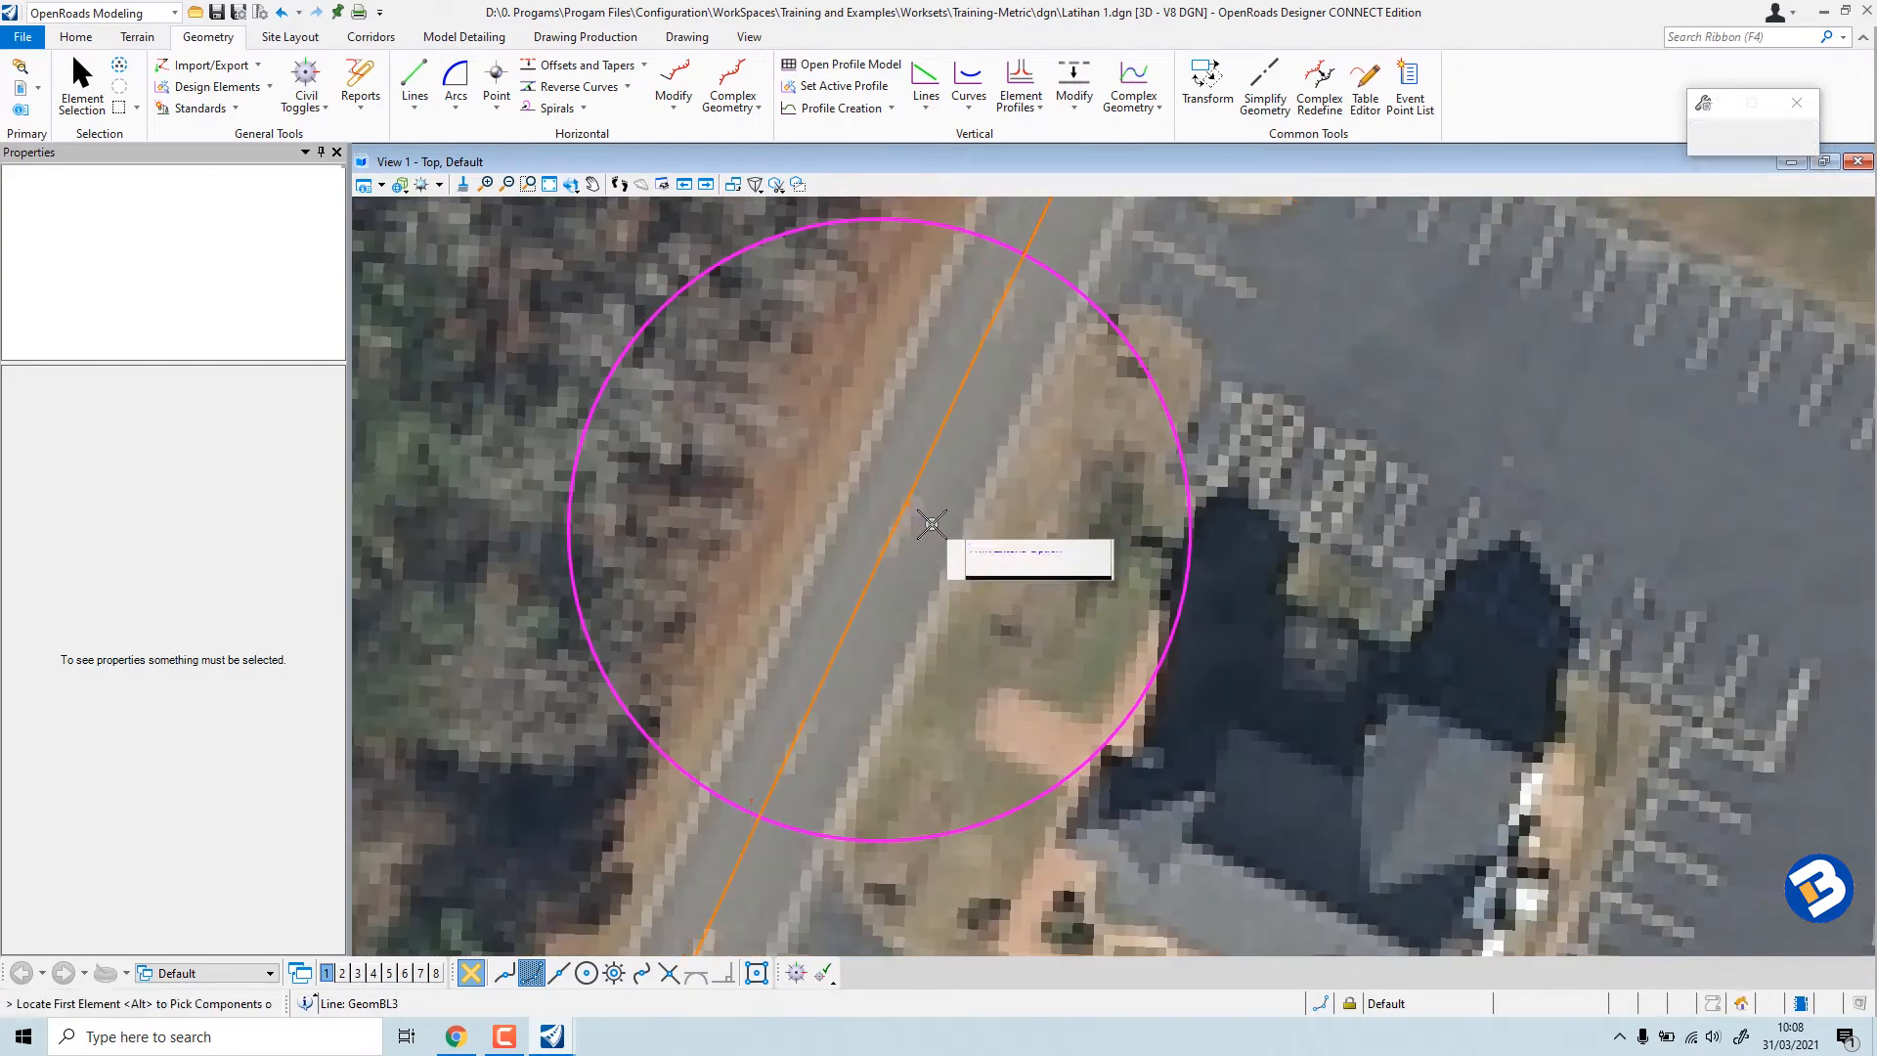
End arc placement and examine how the lines and arcs connect along the whole road alignment.
{"action": "scroll", "coordinate": [931, 525], "scroll_direction": "down", "scroll_amount": 8}
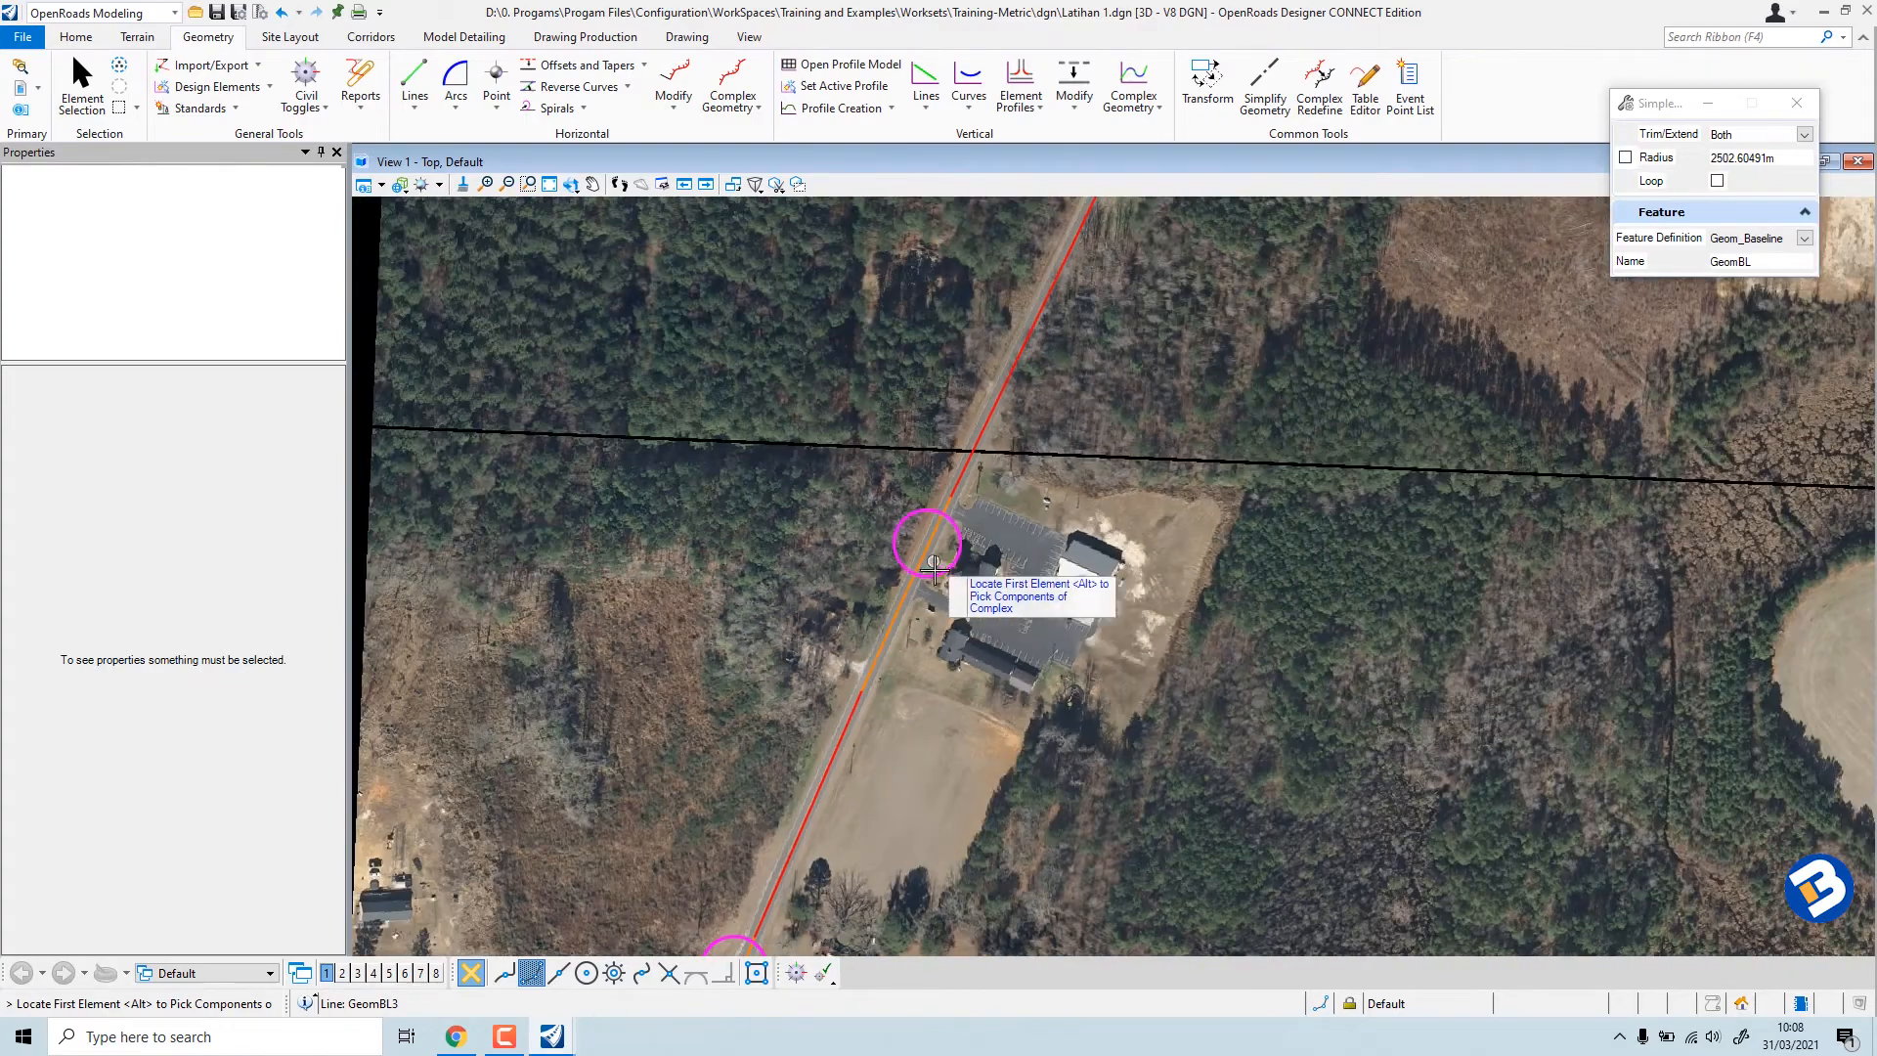
{"action": "scroll", "coordinate": [1028, 586], "scroll_direction": "down", "scroll_amount": 8}
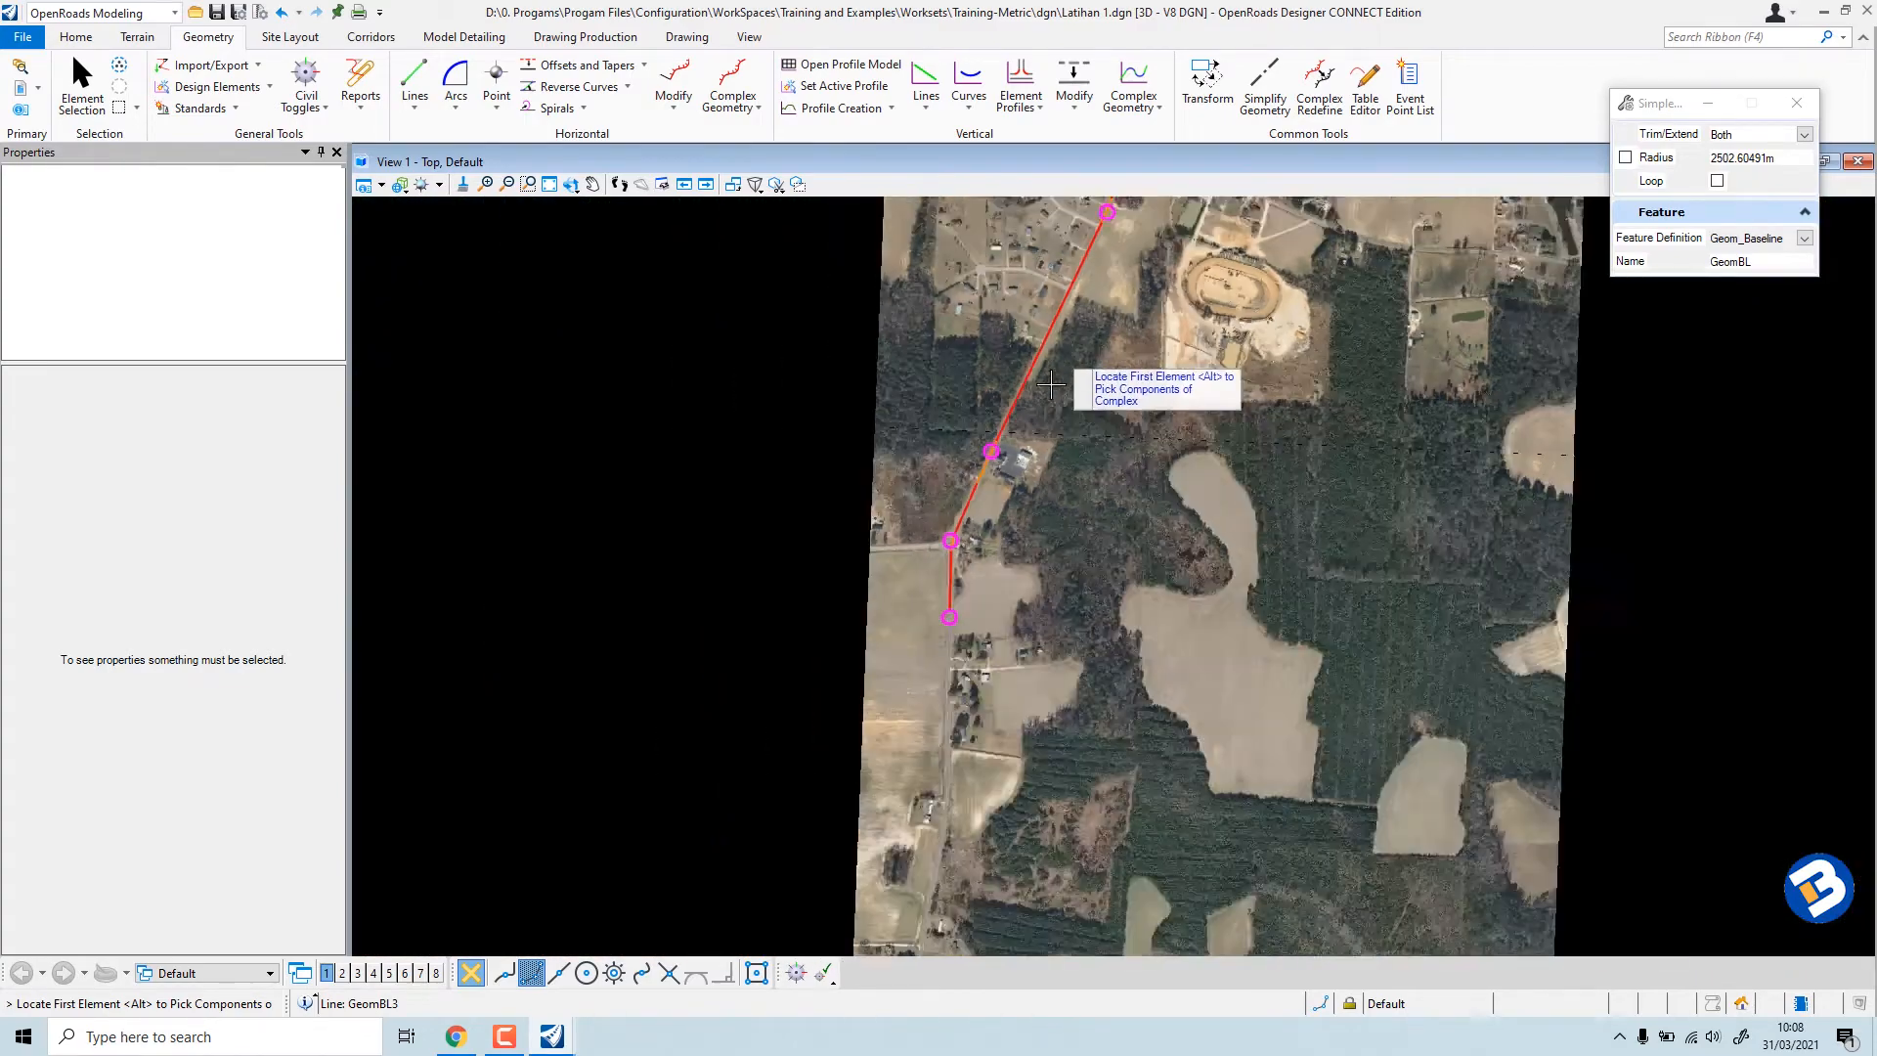
{"action": "scroll", "coordinate": [1077, 292], "scroll_direction": "up", "scroll_amount": 8}
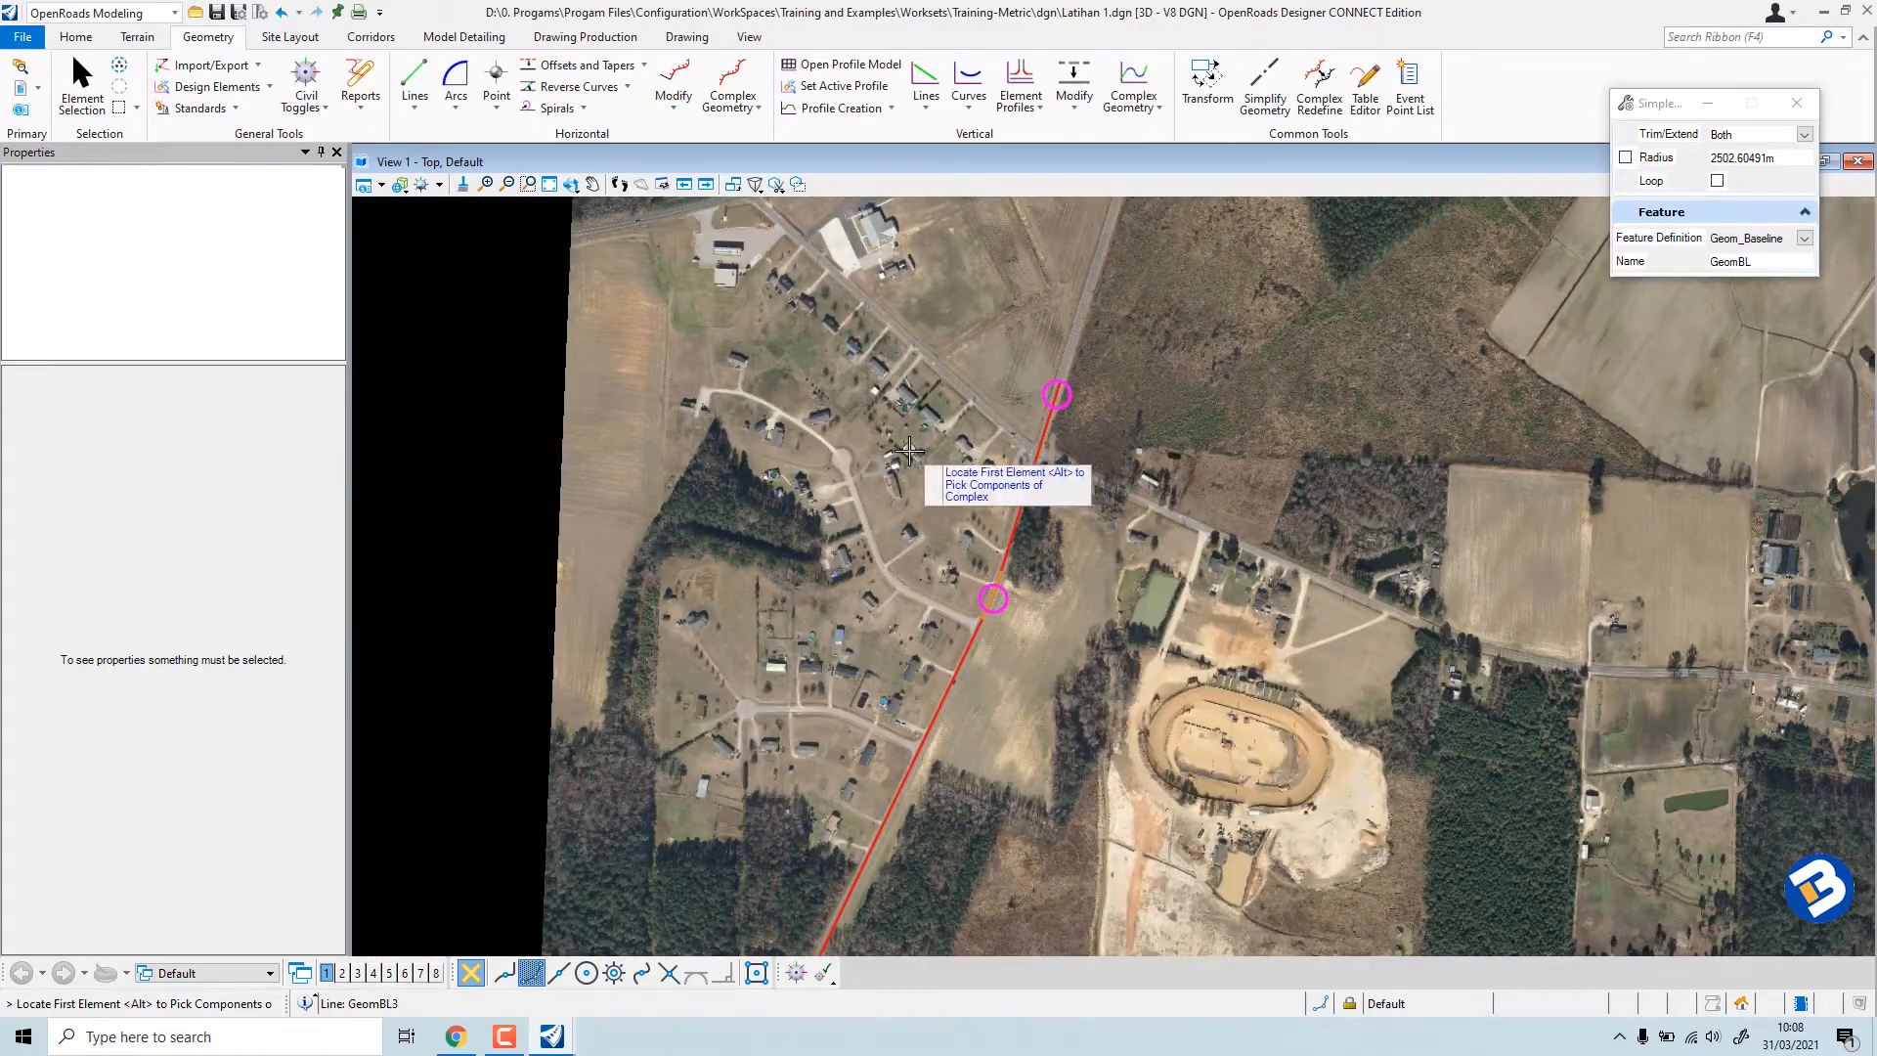
{"action": "left_click", "coordinate": [81, 88]}
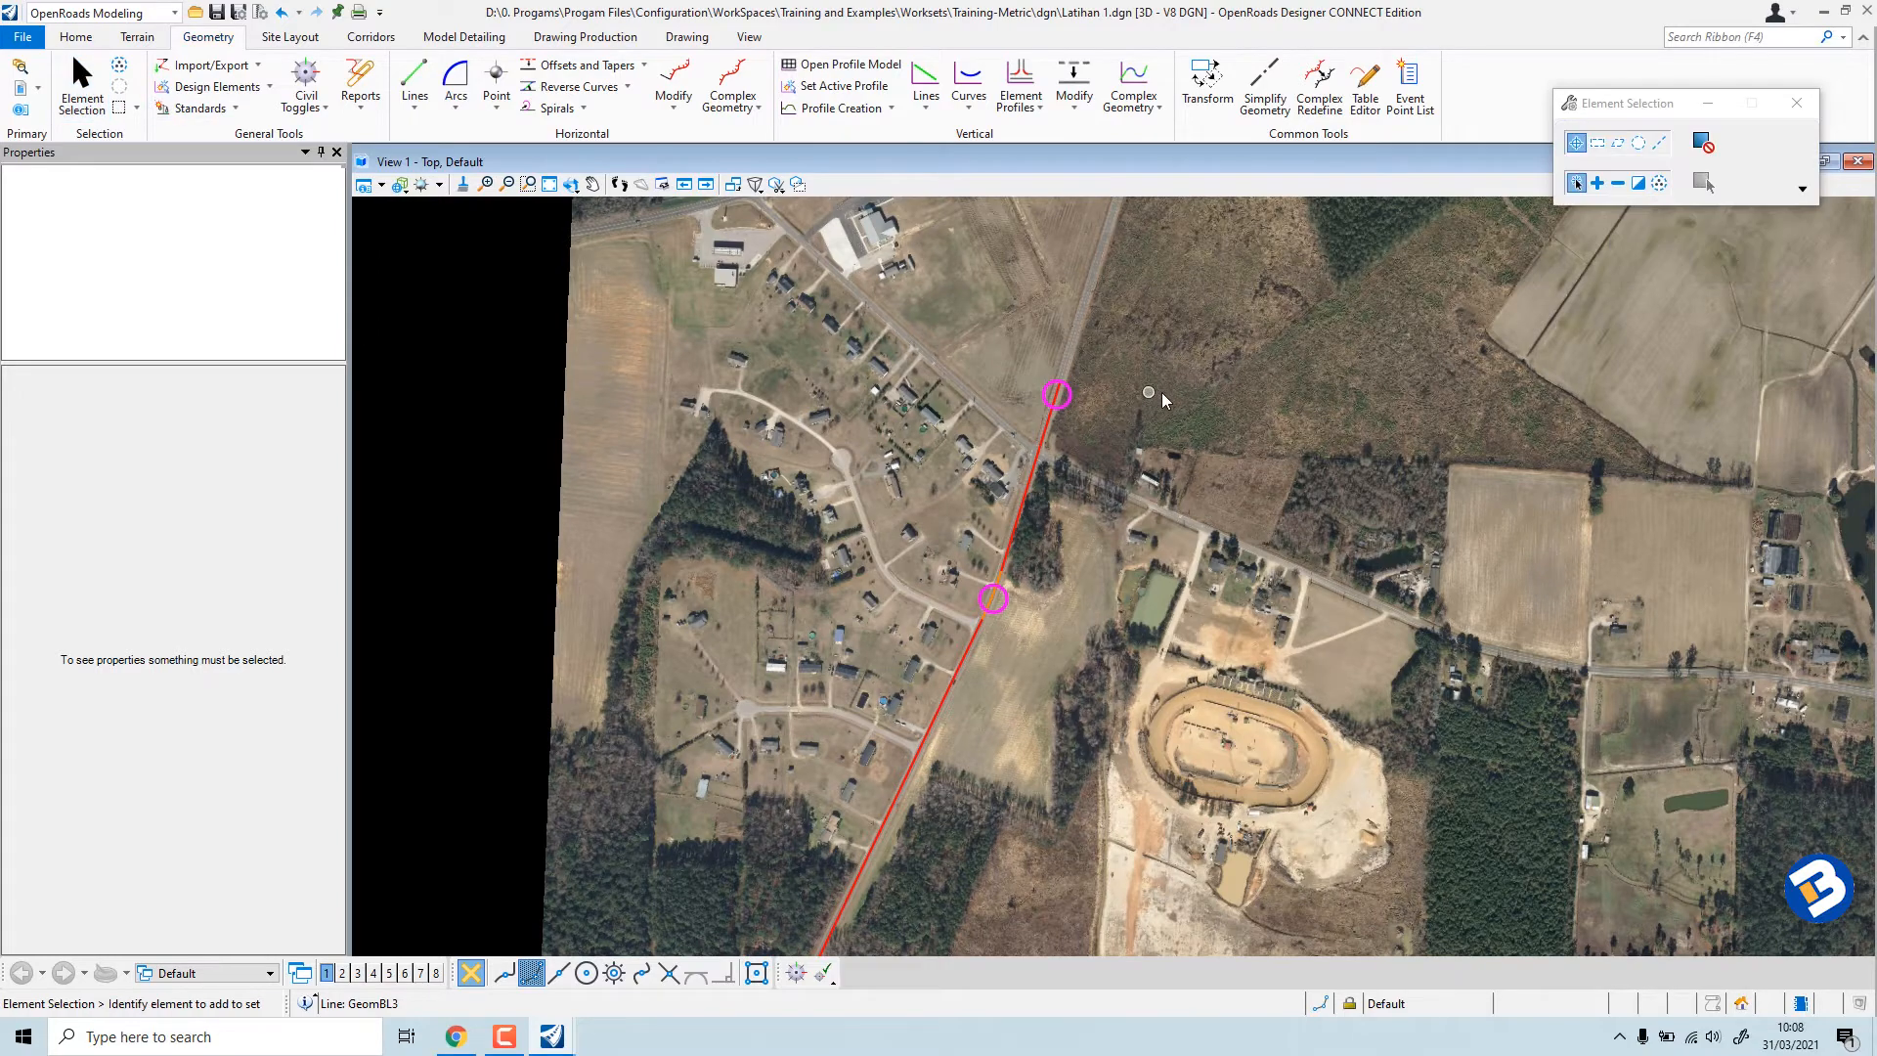
{"action": "scroll", "coordinate": [1015, 551], "scroll_direction": "up", "scroll_amount": 2}
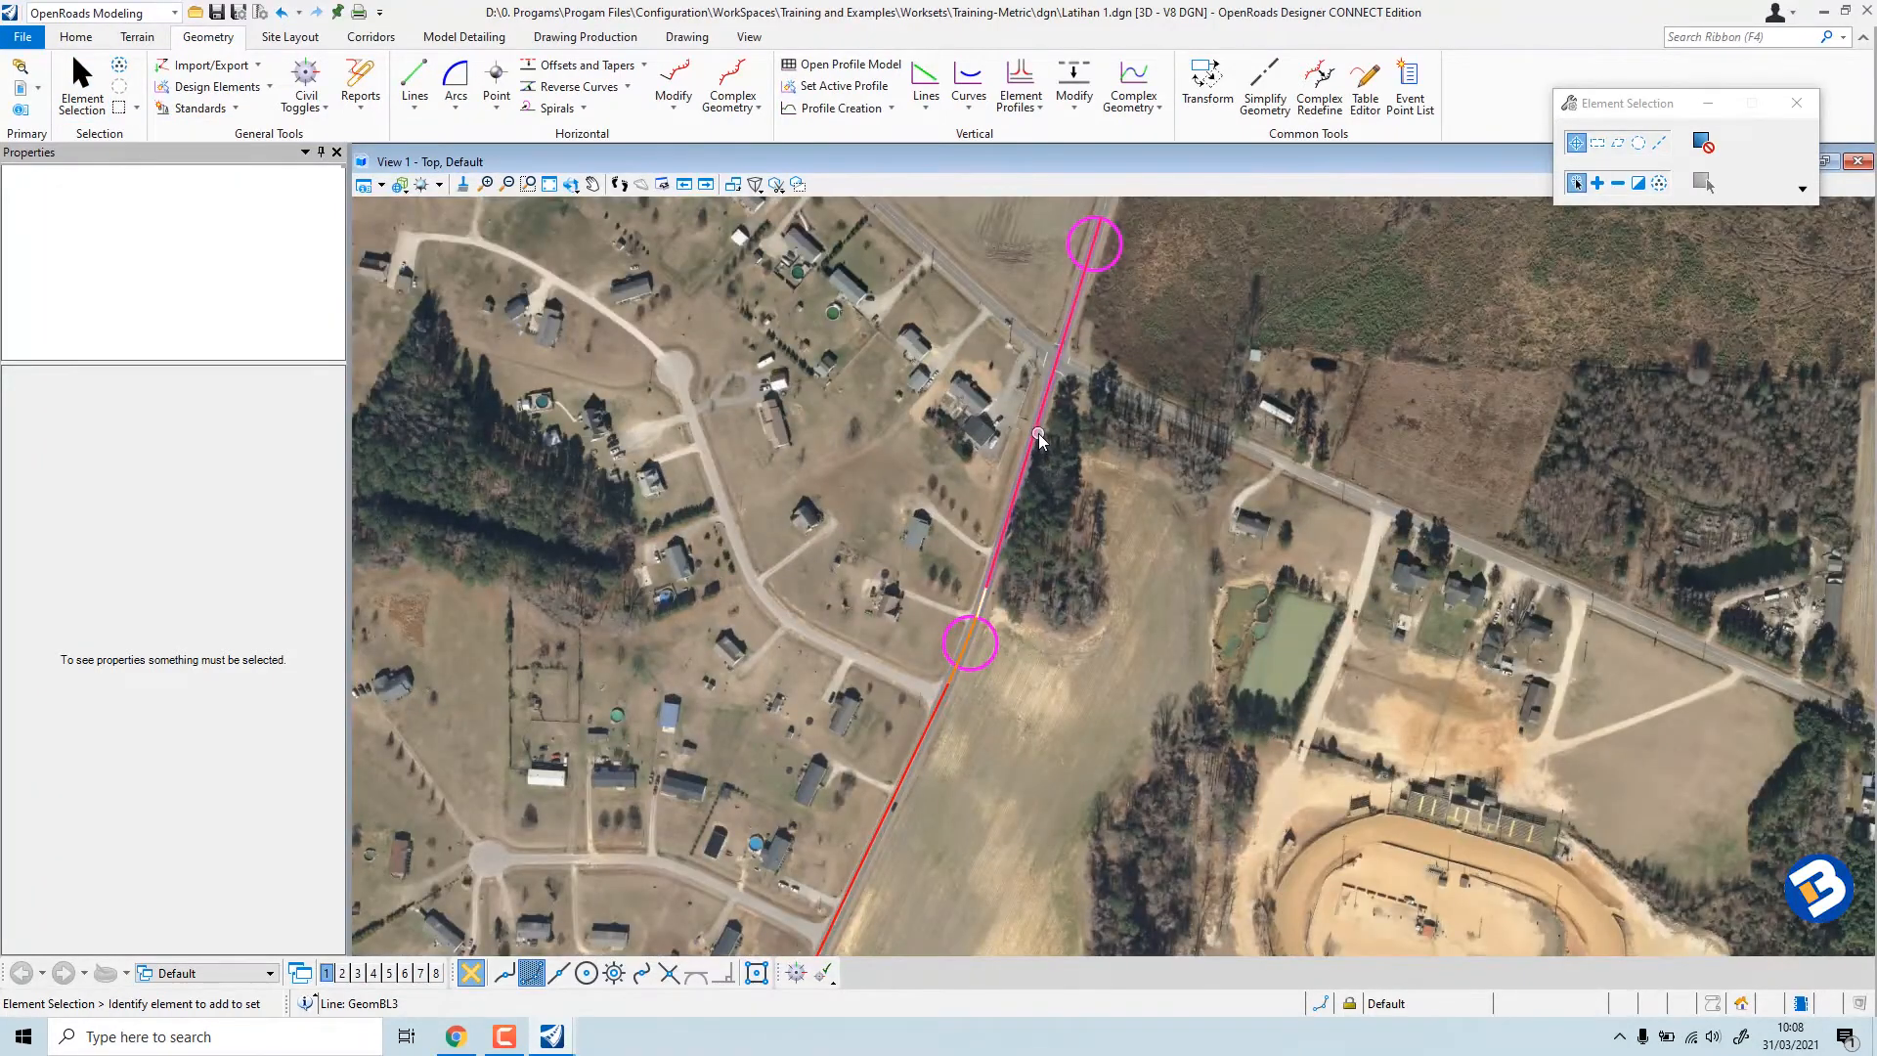
{"action": "scroll", "coordinate": [1038, 432], "scroll_direction": "down", "scroll_amount": 1}
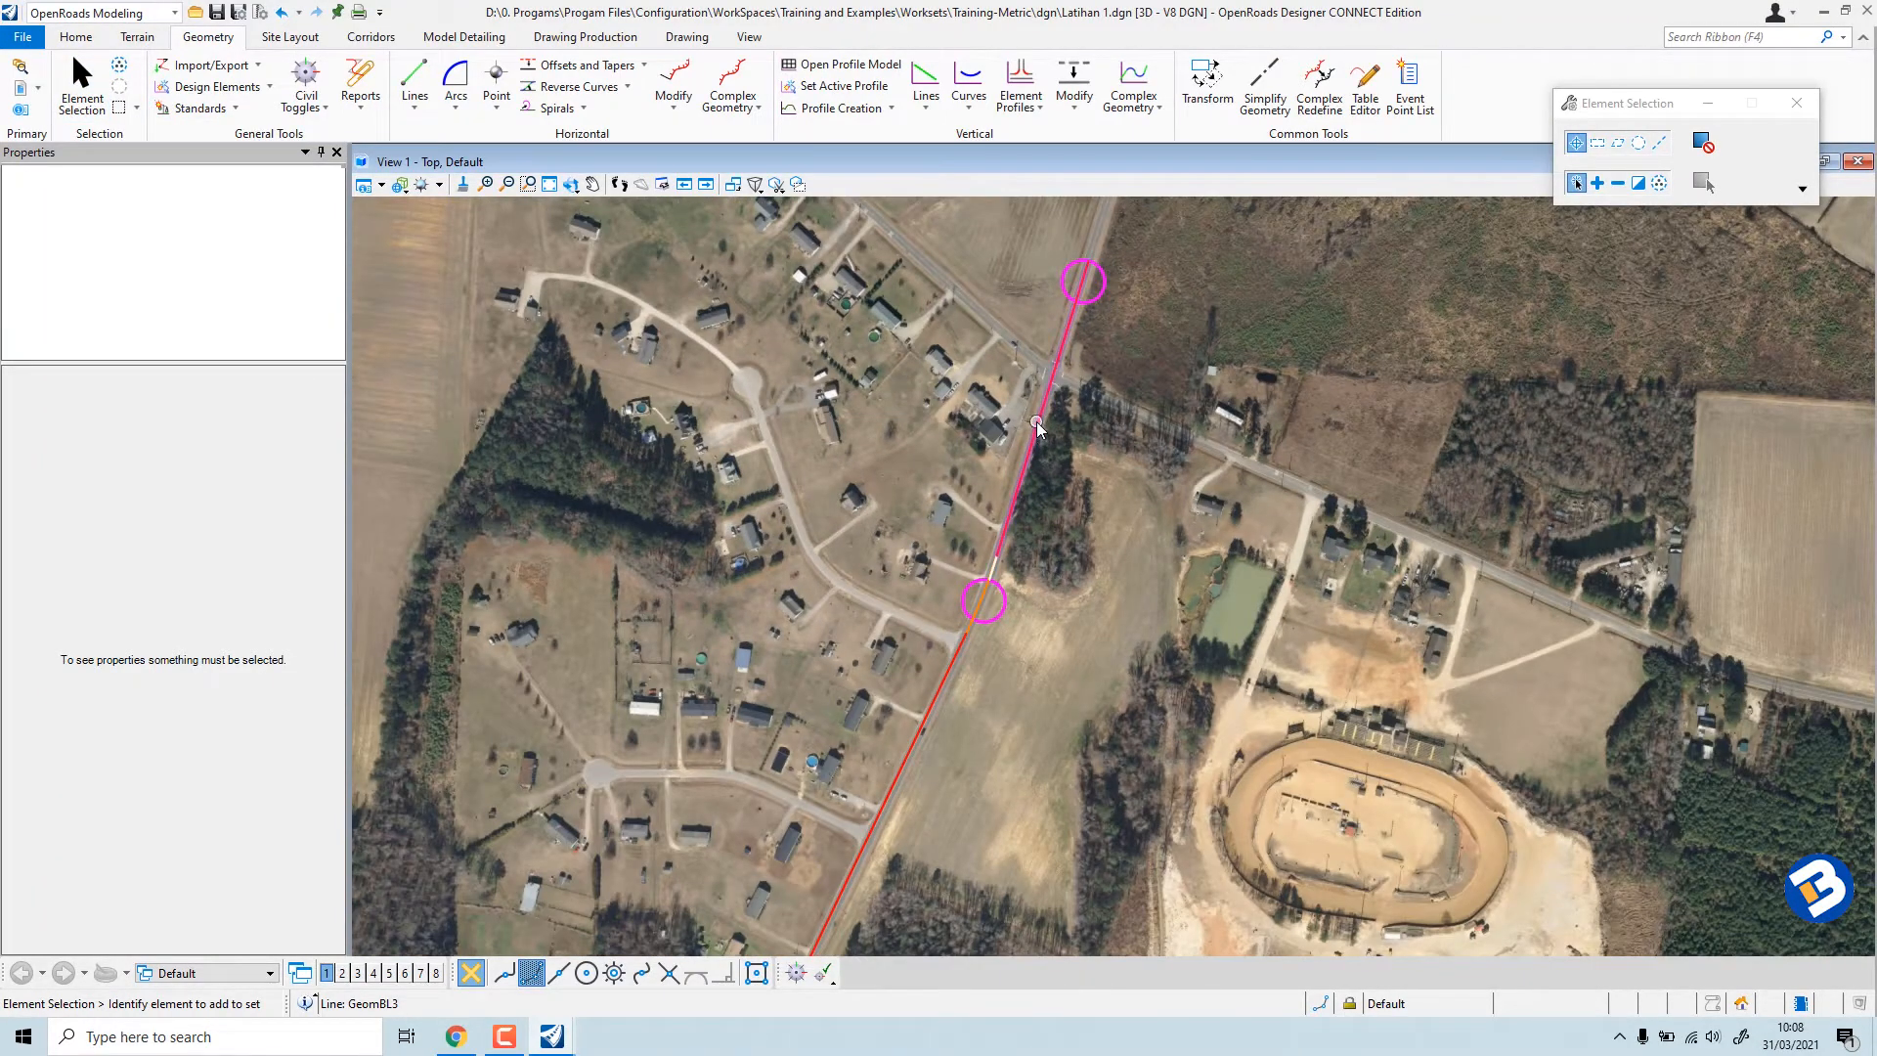
{"action": "scroll", "coordinate": [1007, 623], "scroll_direction": "up", "scroll_amount": 2}
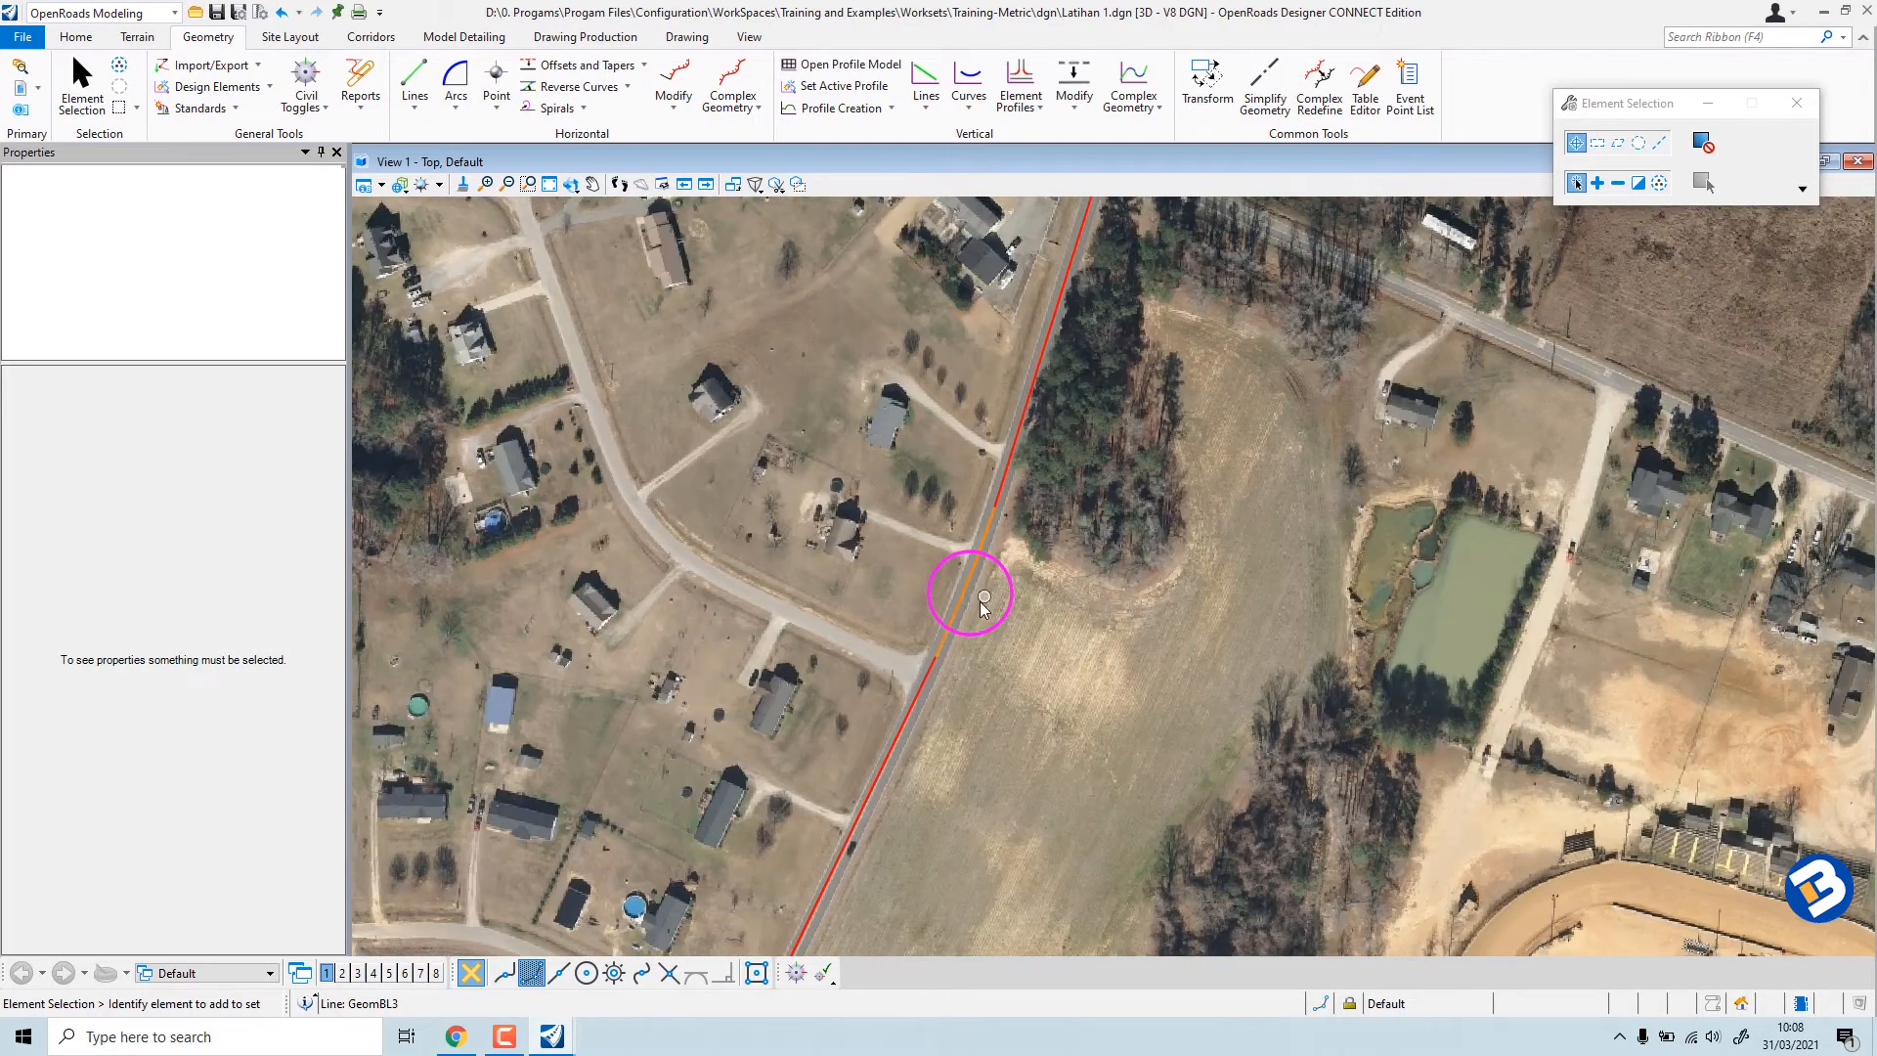
{"action": "scroll", "coordinate": [992, 521], "scroll_direction": "down", "scroll_amount": 3}
{"action": "scroll", "coordinate": [976, 555], "scroll_direction": "down", "scroll_amount": 5}
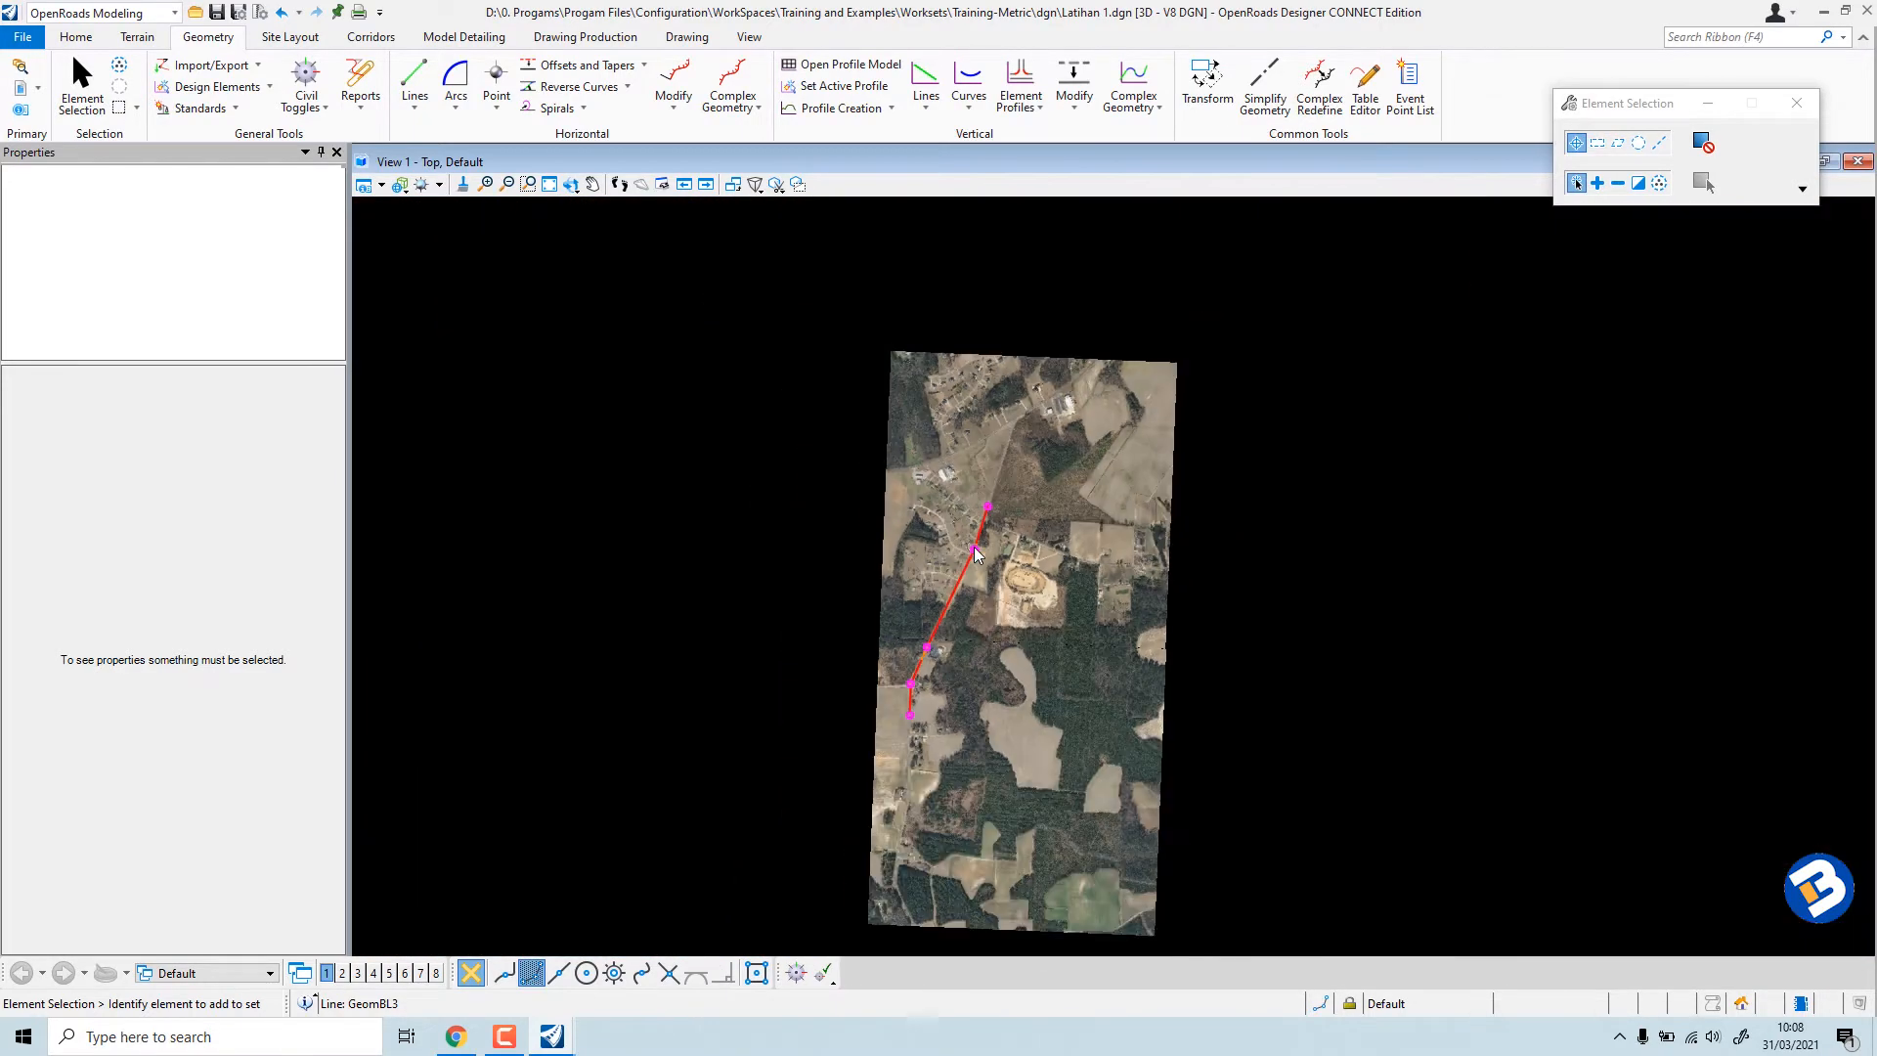
Try to join the road lines and arcs into one complex alignment by element, using the Automatic method and Geom_Baseline feature.
{"action": "scroll", "coordinate": [797, 746], "scroll_direction": "up", "scroll_amount": 1}
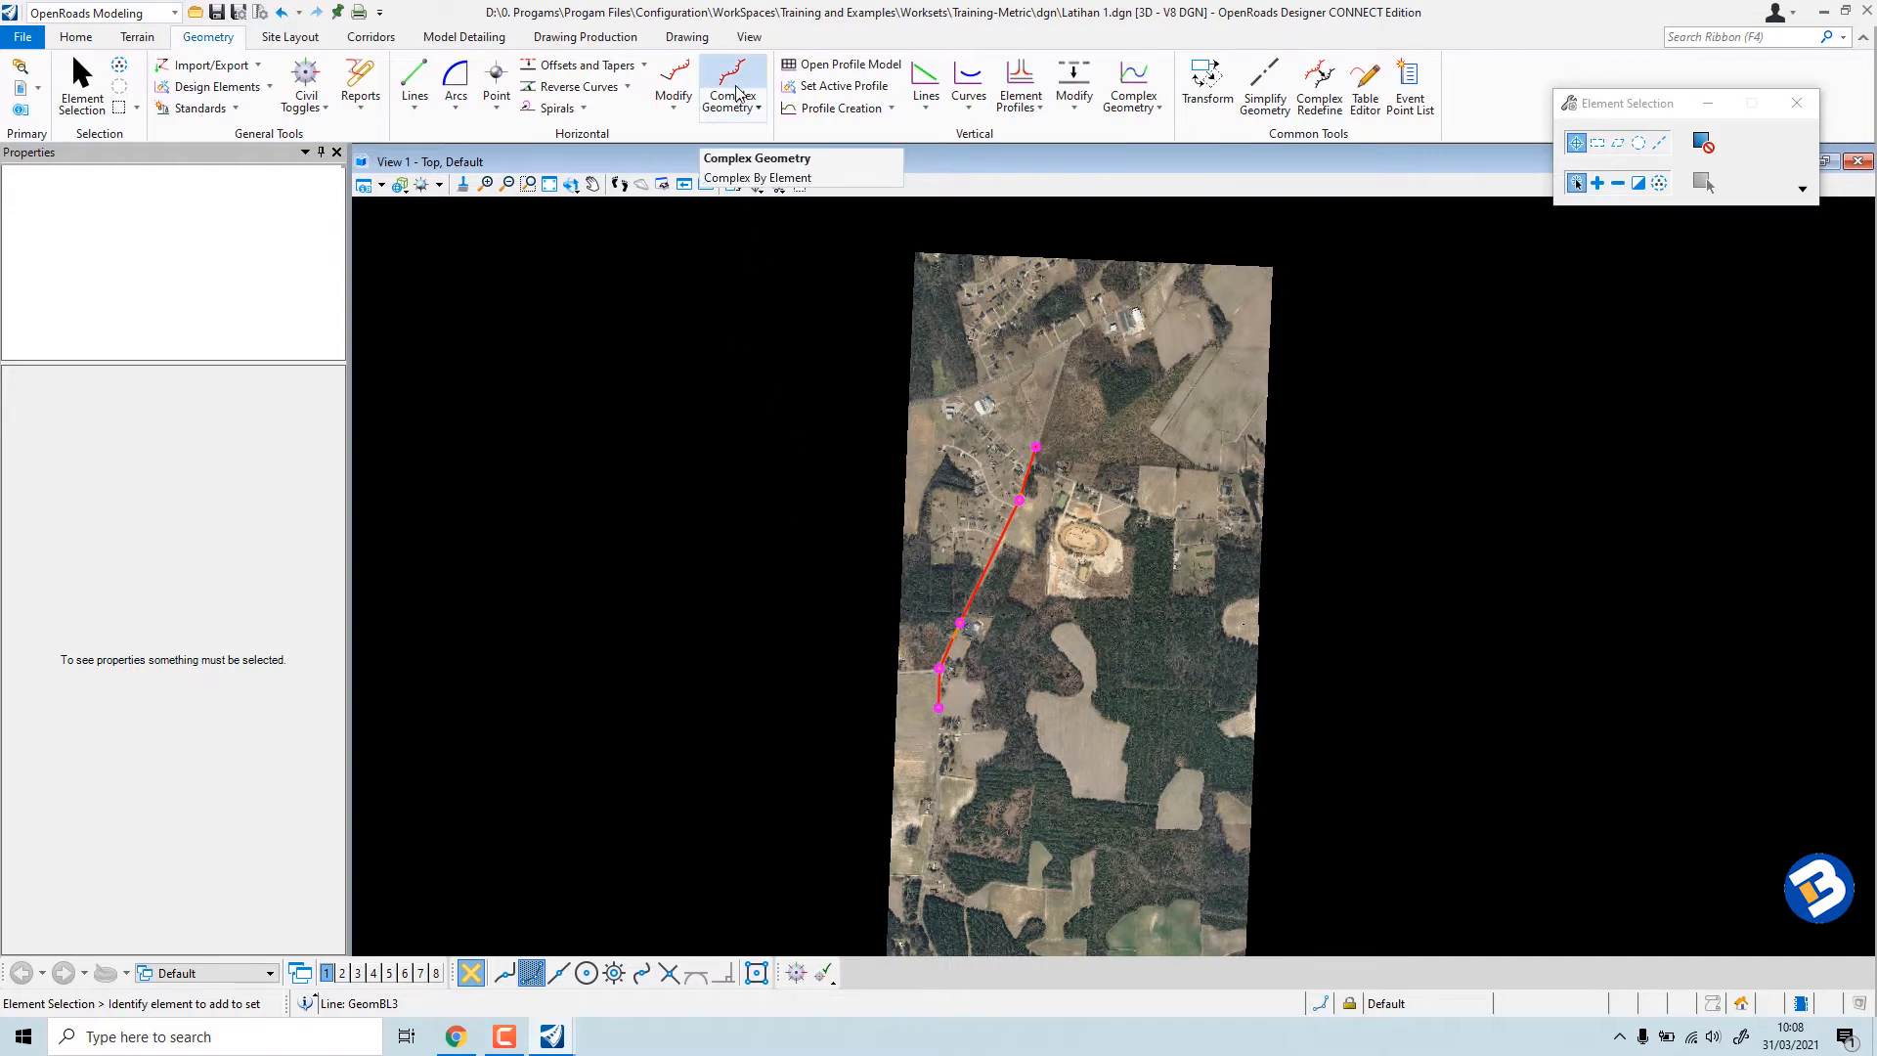
{"action": "left_click", "coordinate": [758, 110]}
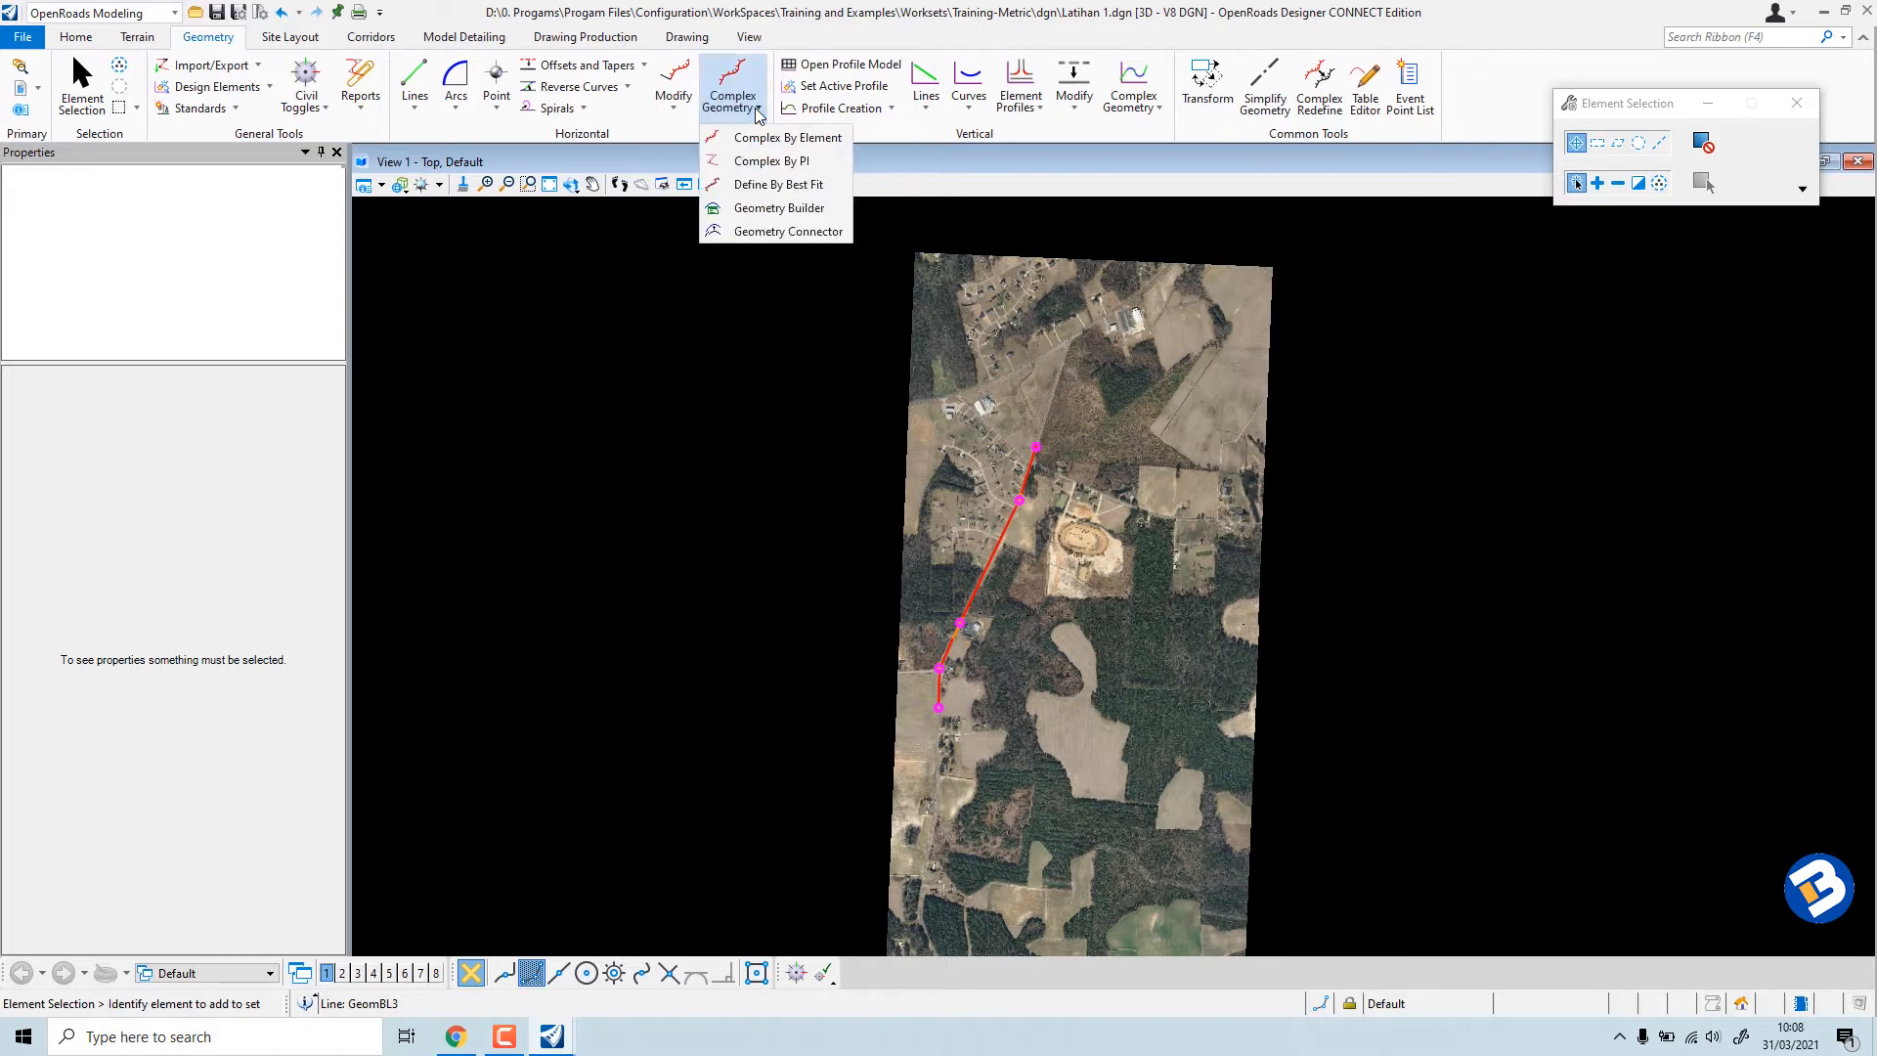
{"action": "left_click", "coordinate": [772, 137]}
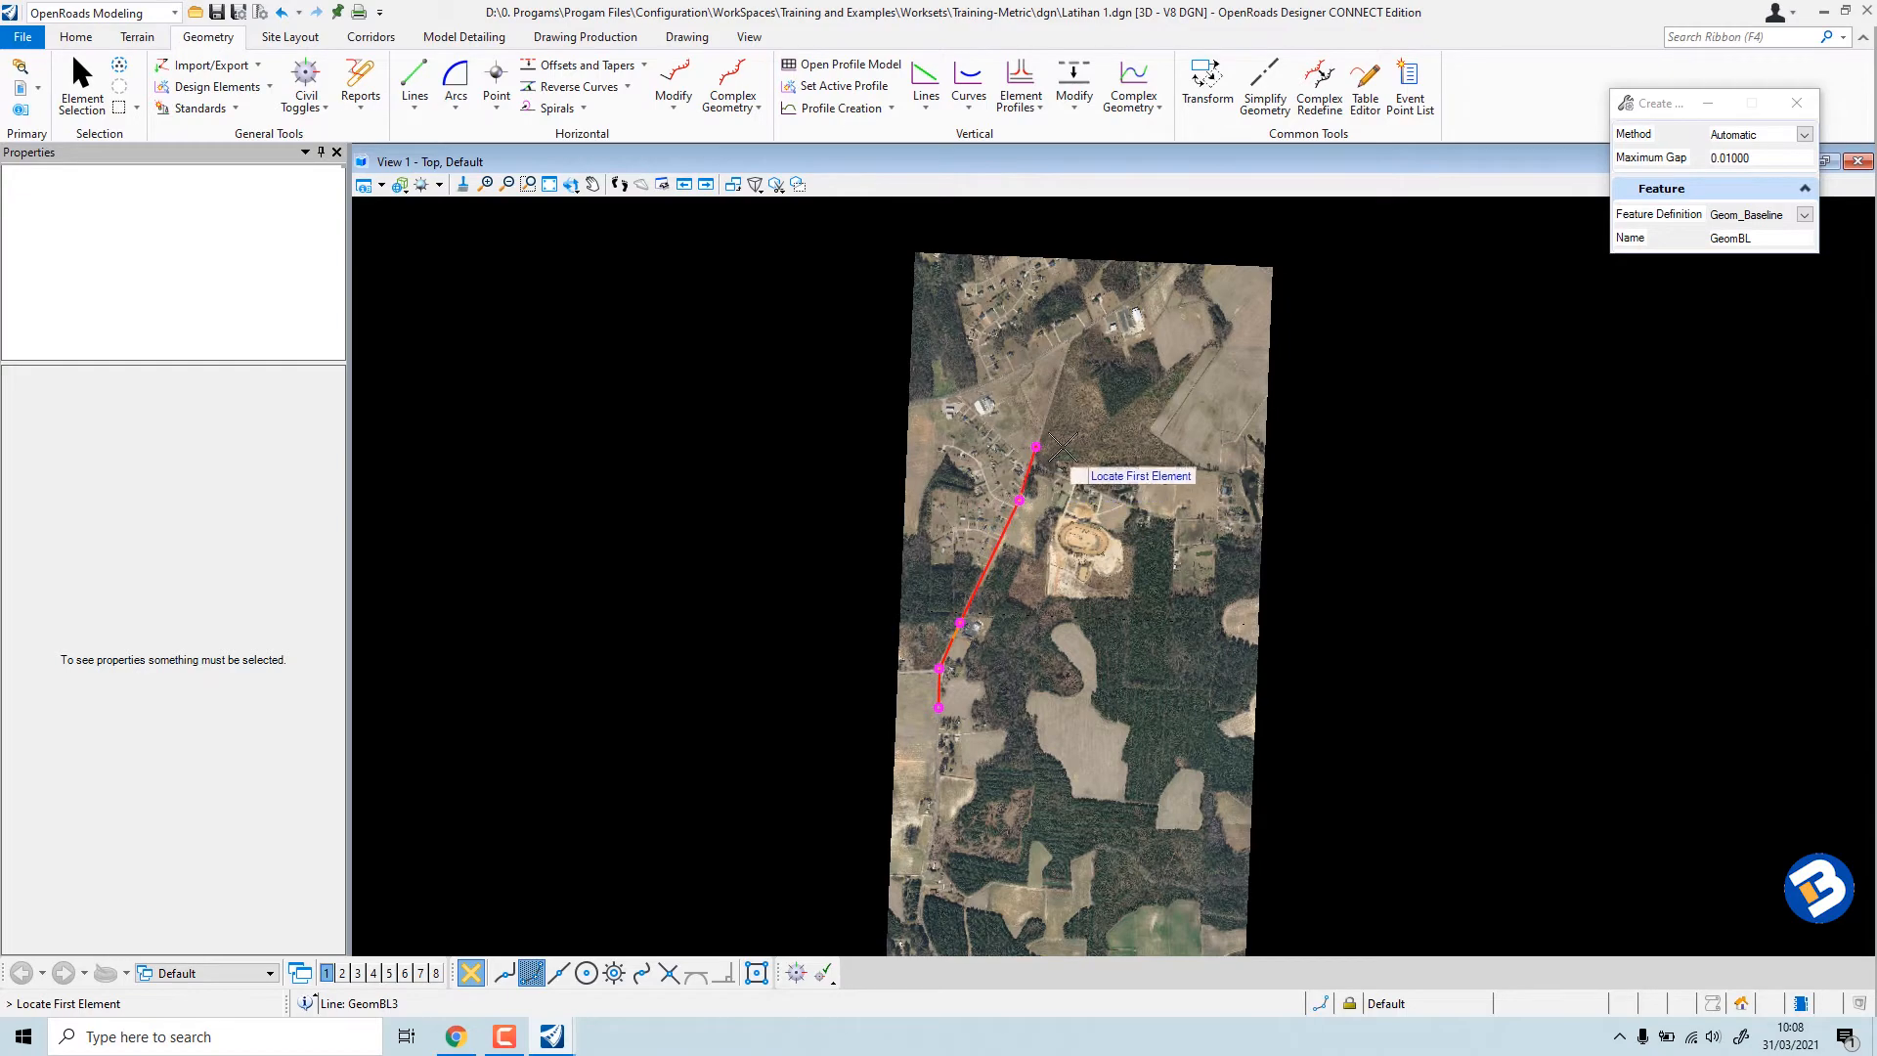
{"action": "scroll", "coordinate": [1042, 460], "scroll_direction": "up", "scroll_amount": 2}
{"action": "scroll", "coordinate": [1040, 430], "scroll_direction": "up", "scroll_amount": 2}
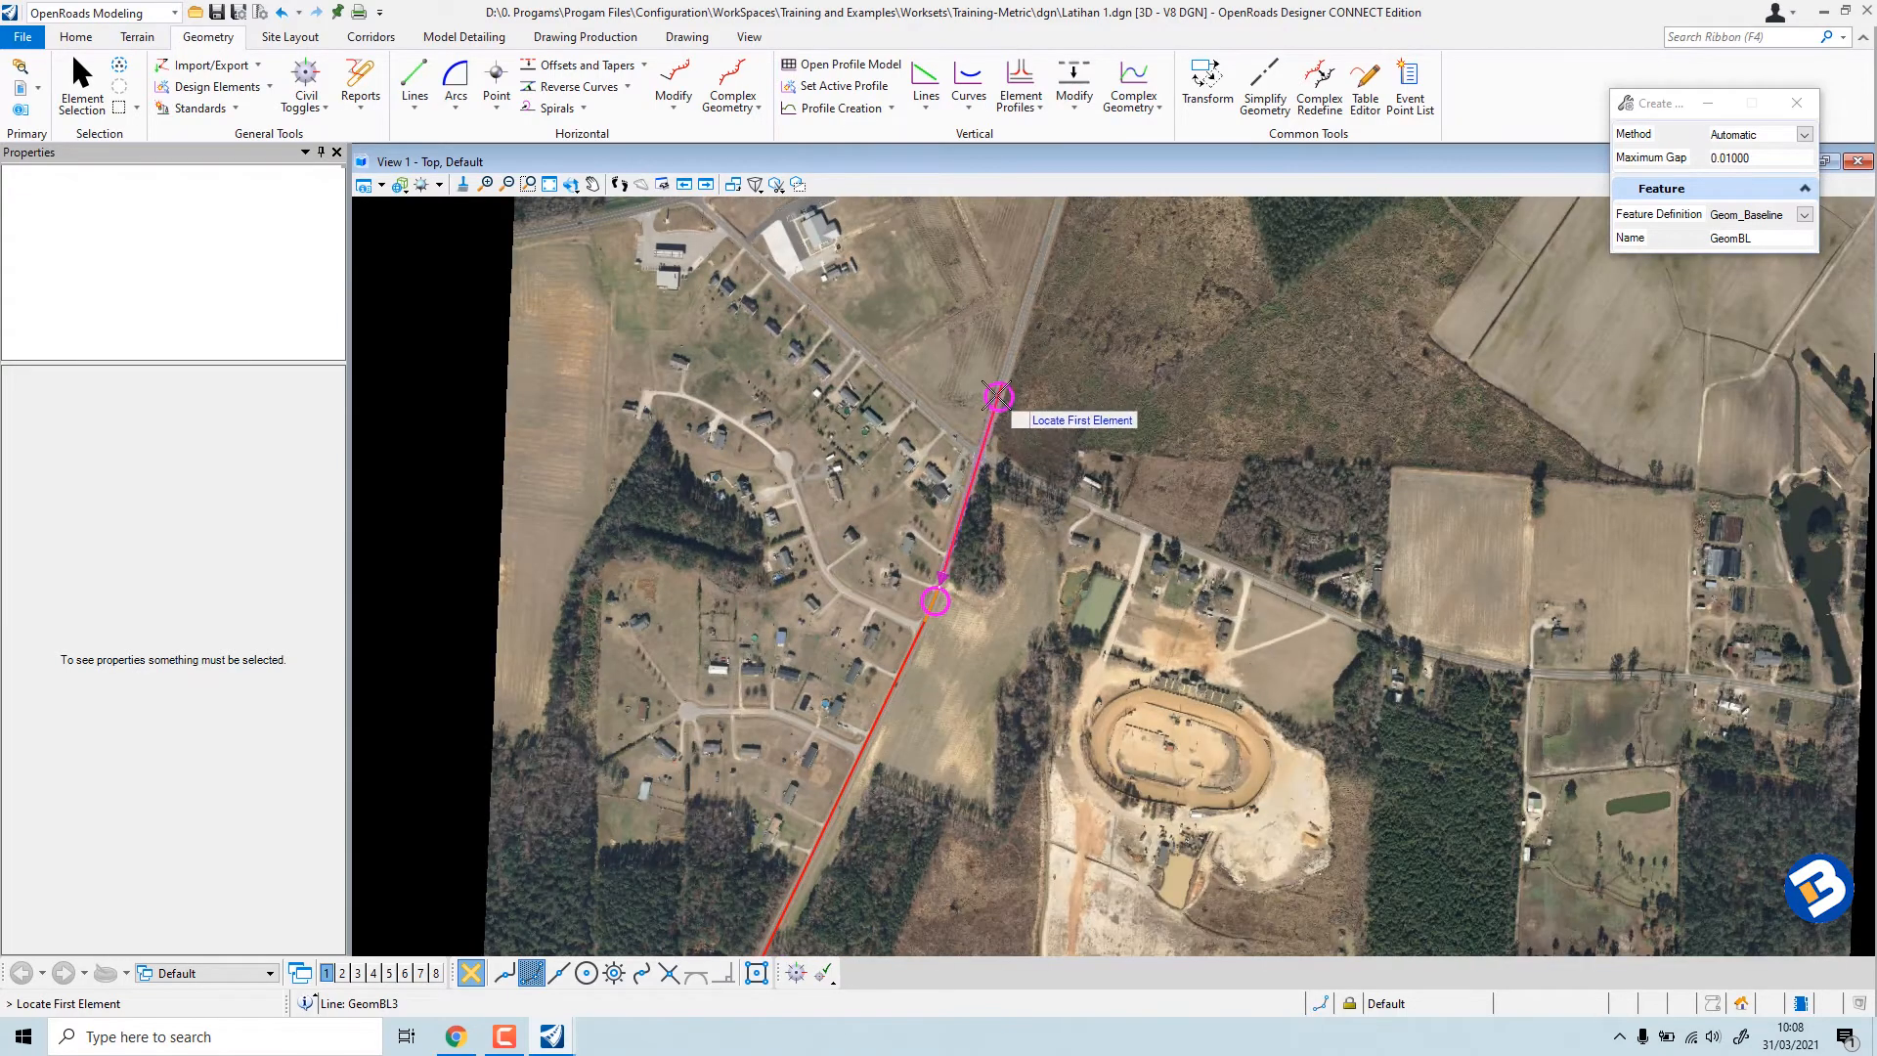
{"action": "scroll", "coordinate": [995, 421], "scroll_direction": "down", "scroll_amount": 2}
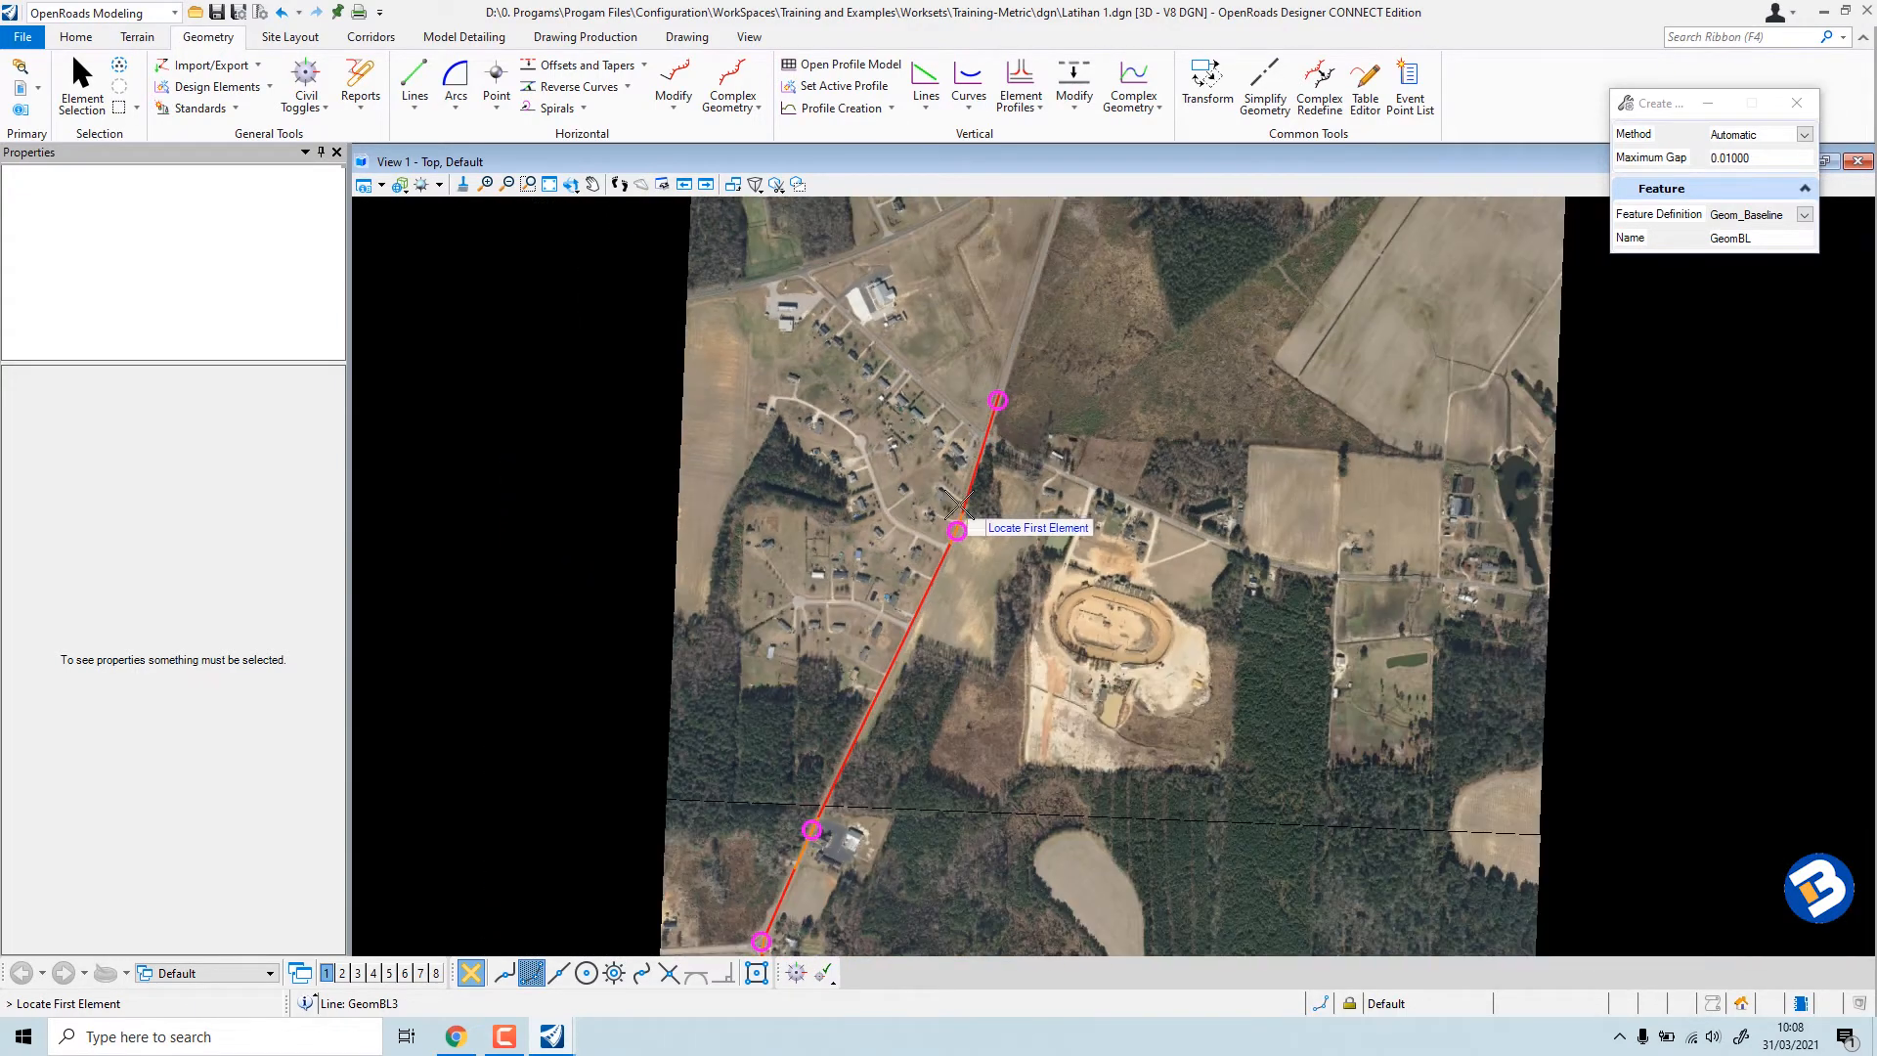
{"action": "scroll", "coordinate": [987, 451], "scroll_direction": "up", "scroll_amount": 4}
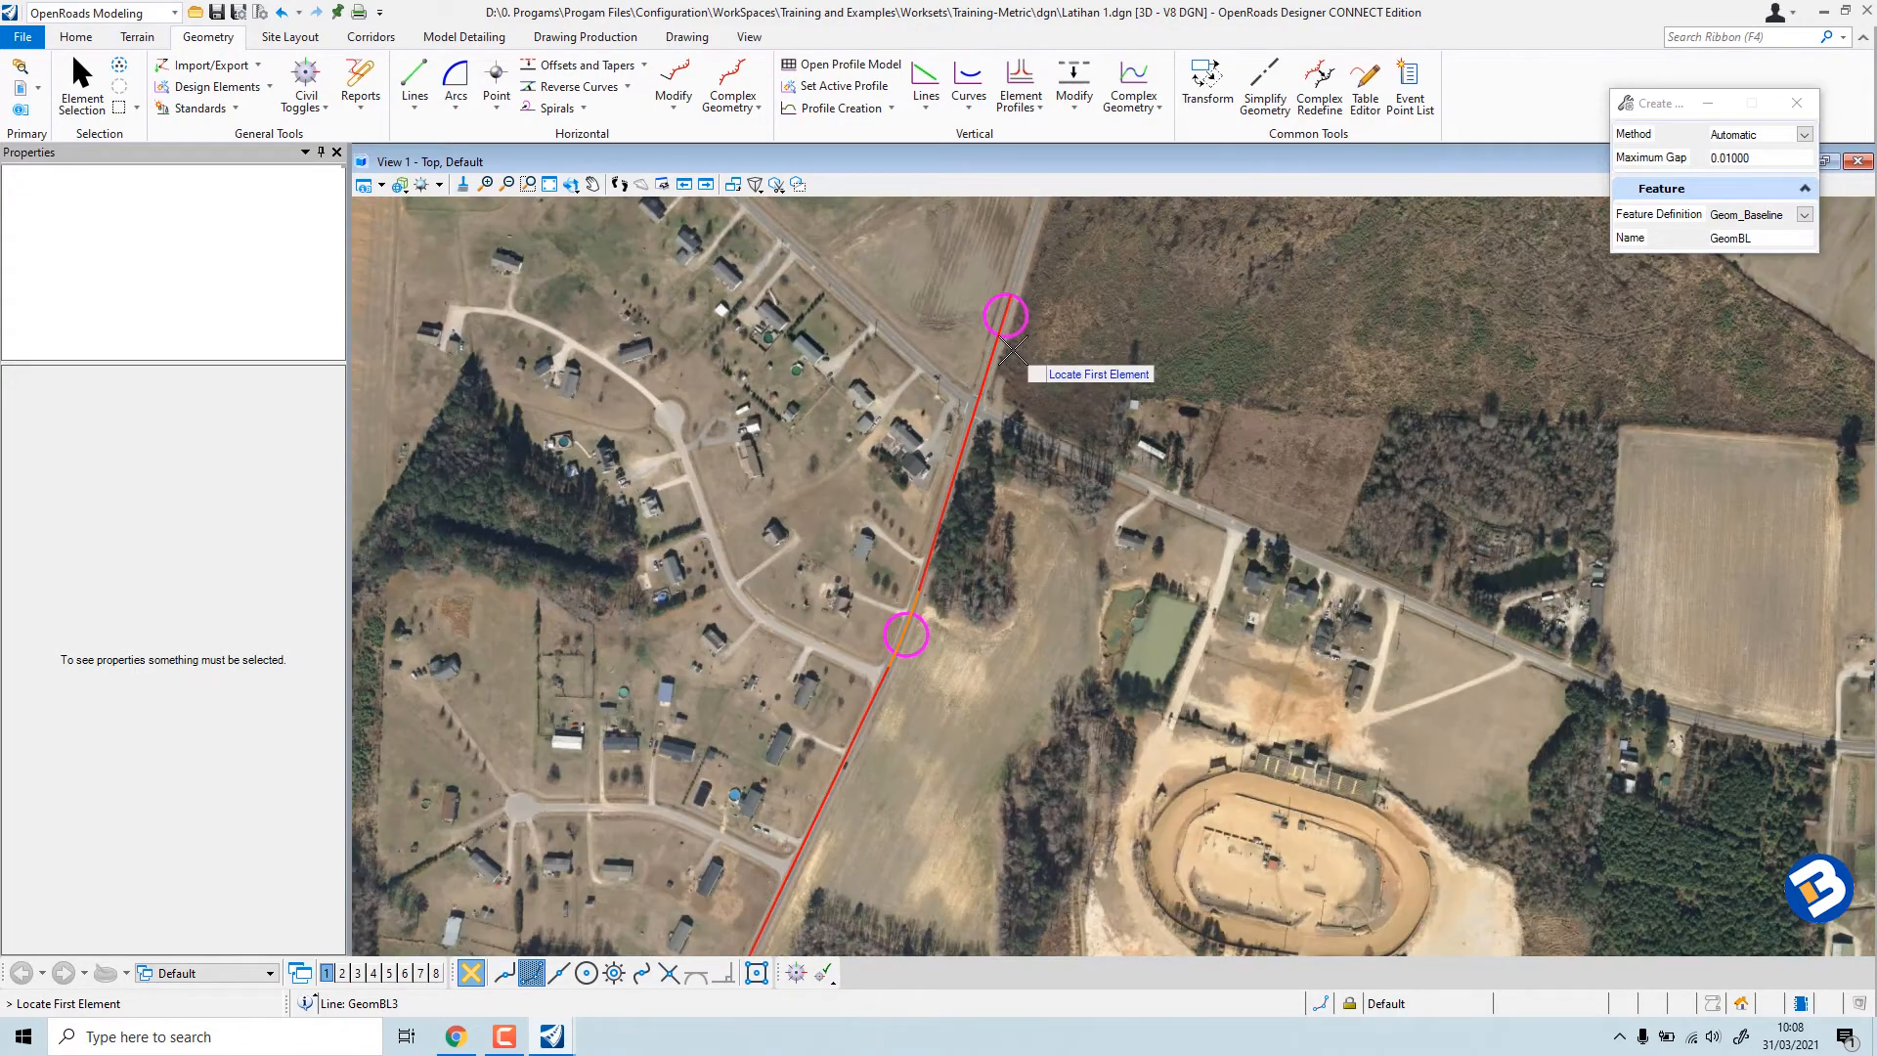
{"action": "left_click", "coordinate": [1805, 134]}
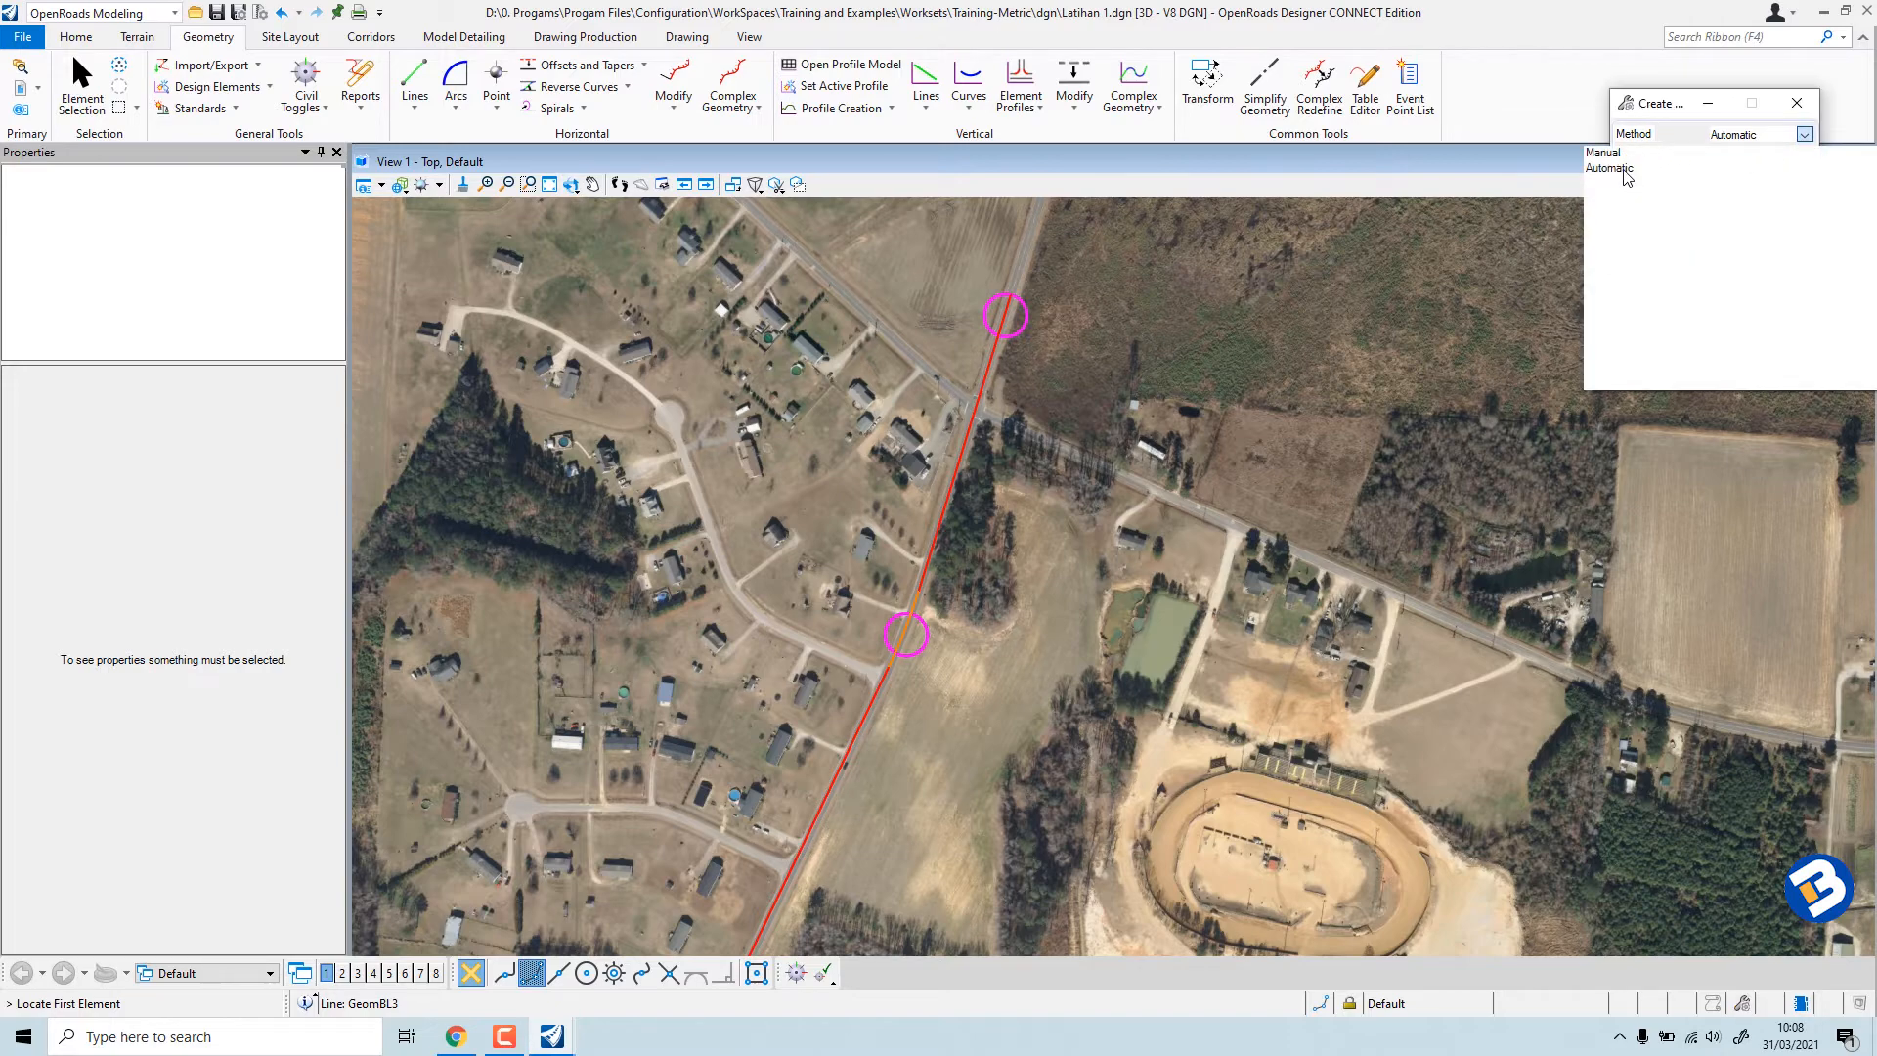
{"action": "left_click", "coordinate": [1623, 170]}
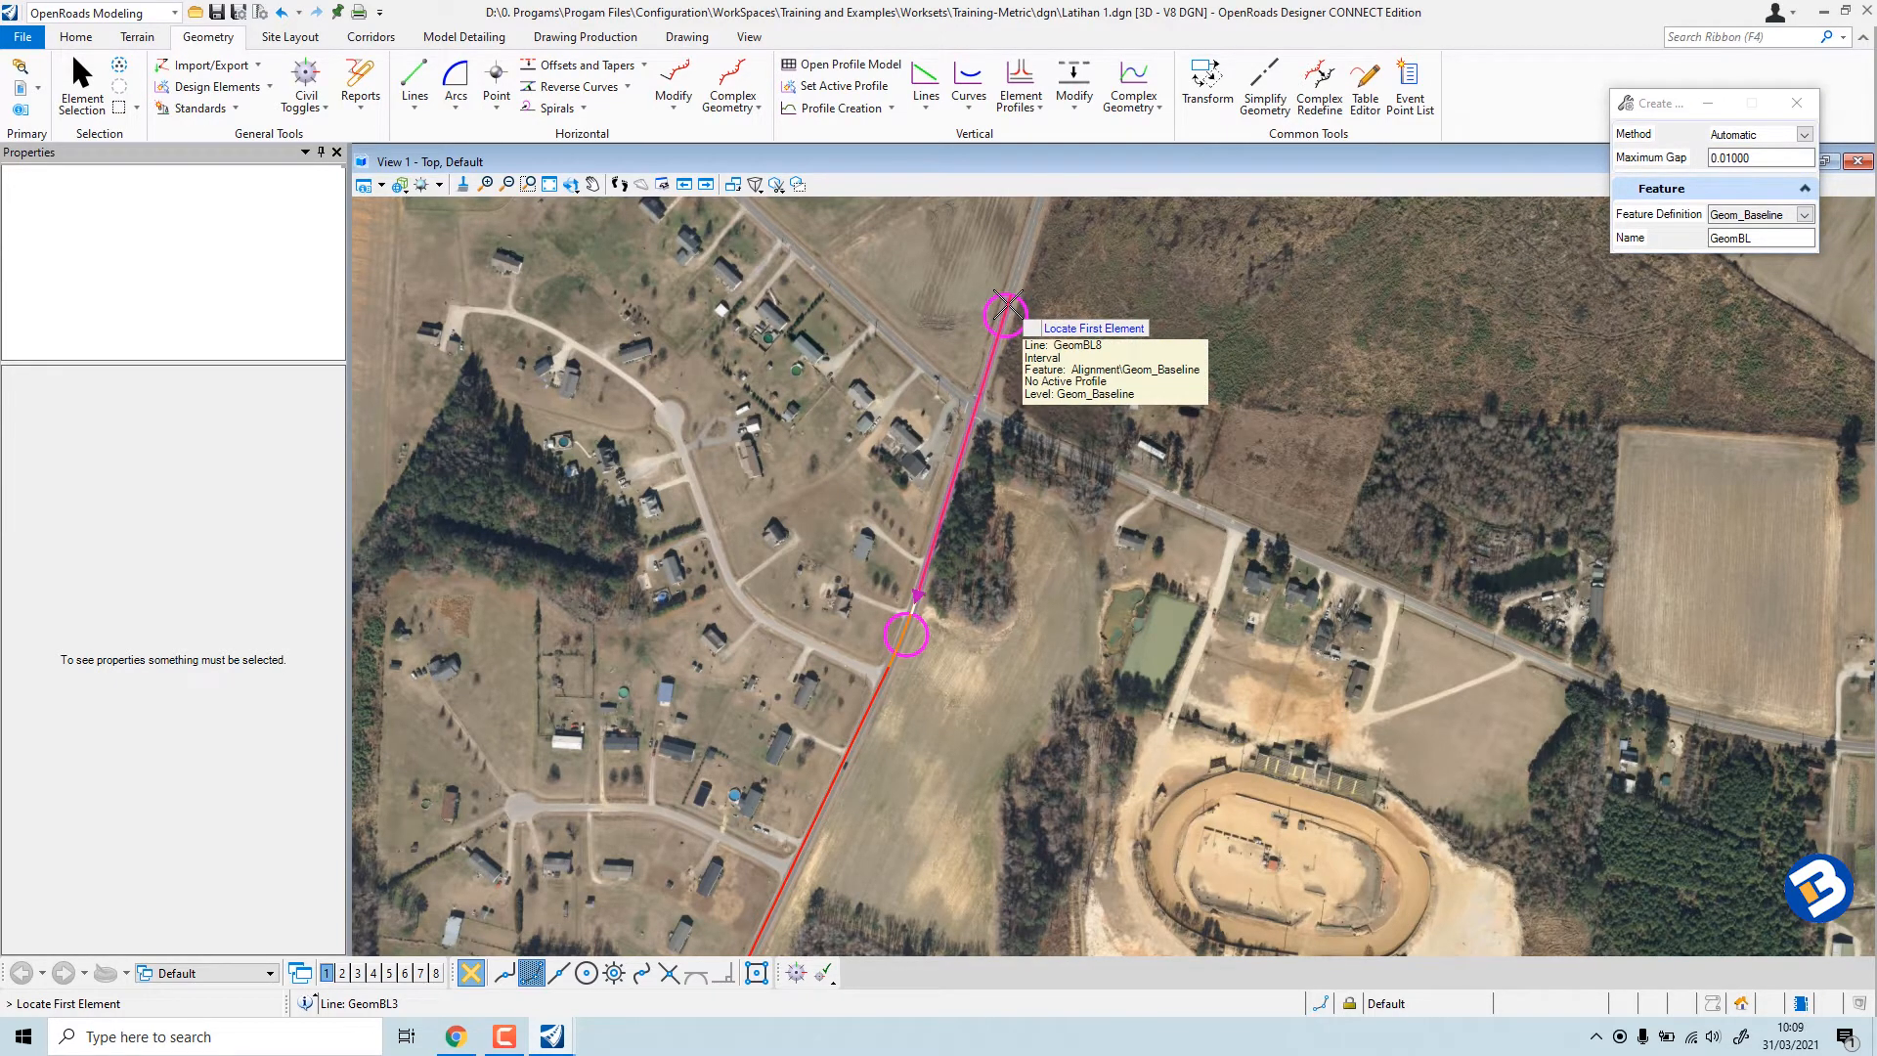
{"action": "left_click", "coordinate": [1007, 306]}
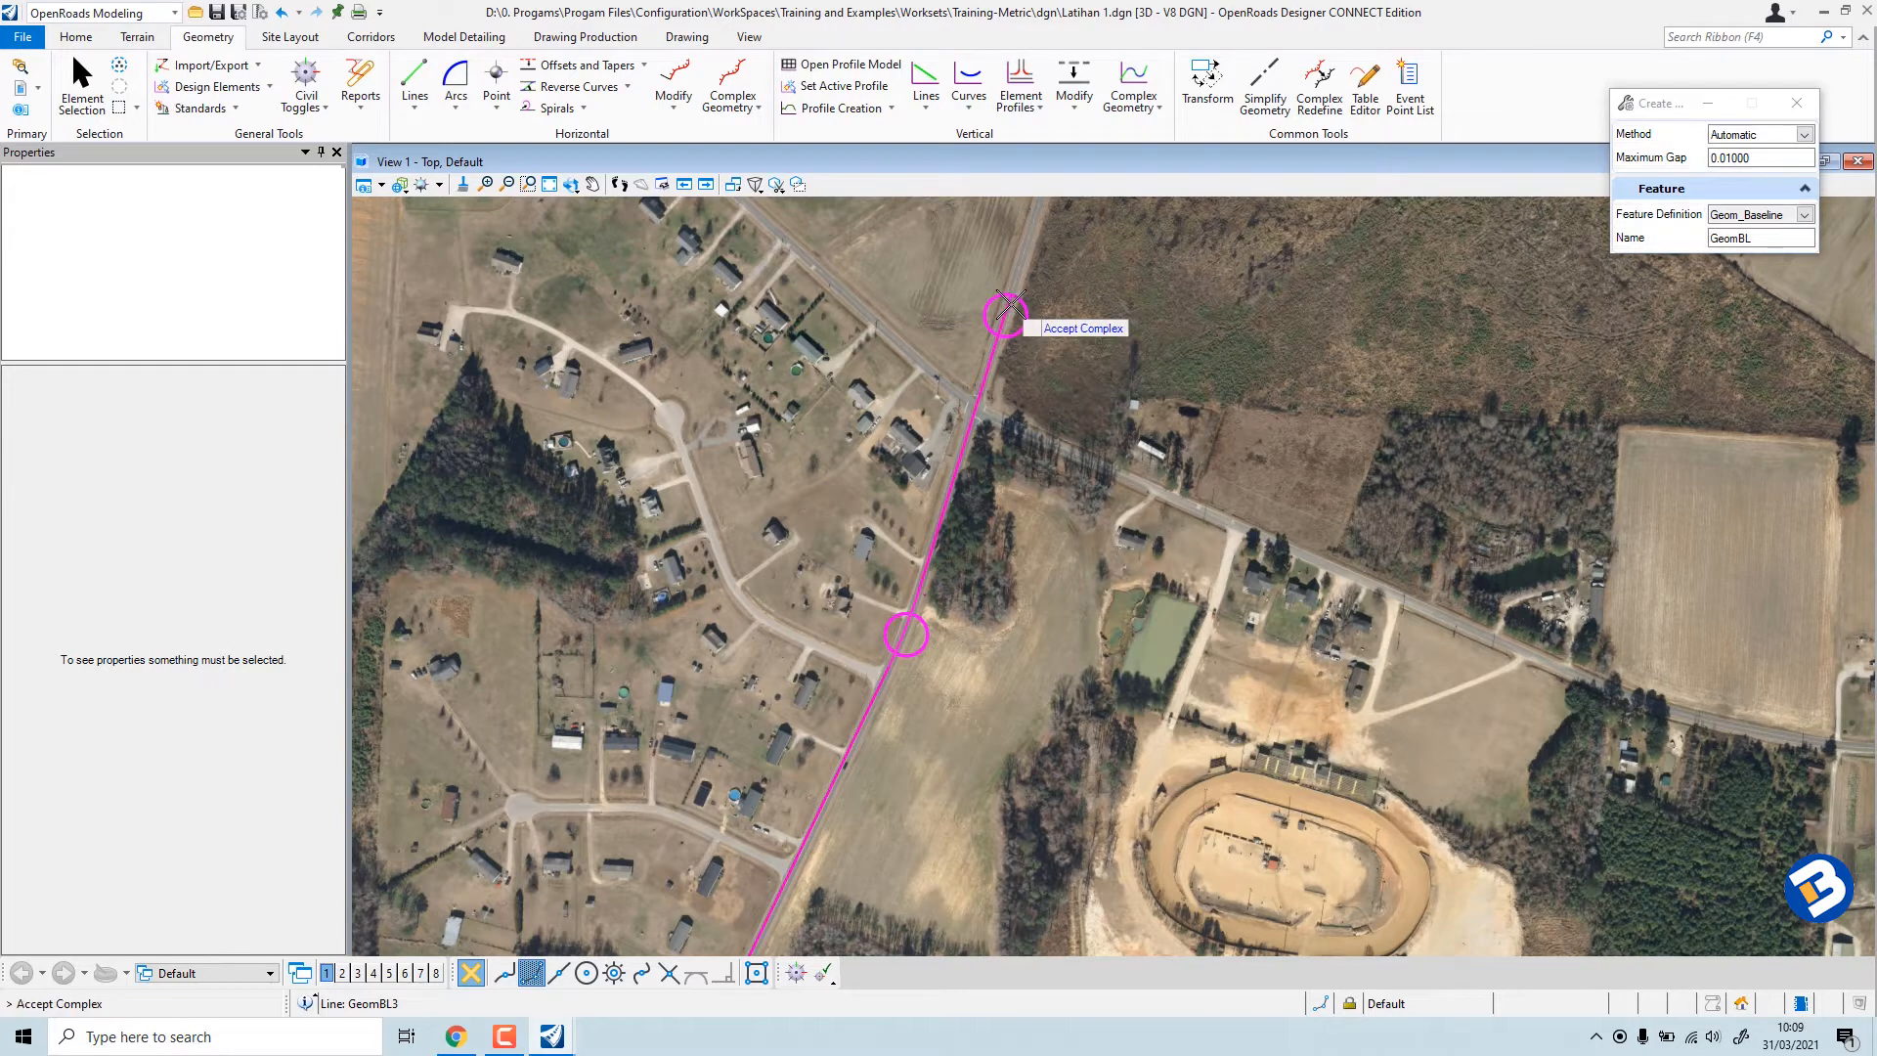
{"action": "scroll", "coordinate": [1017, 311], "scroll_direction": "down", "scroll_amount": 4}
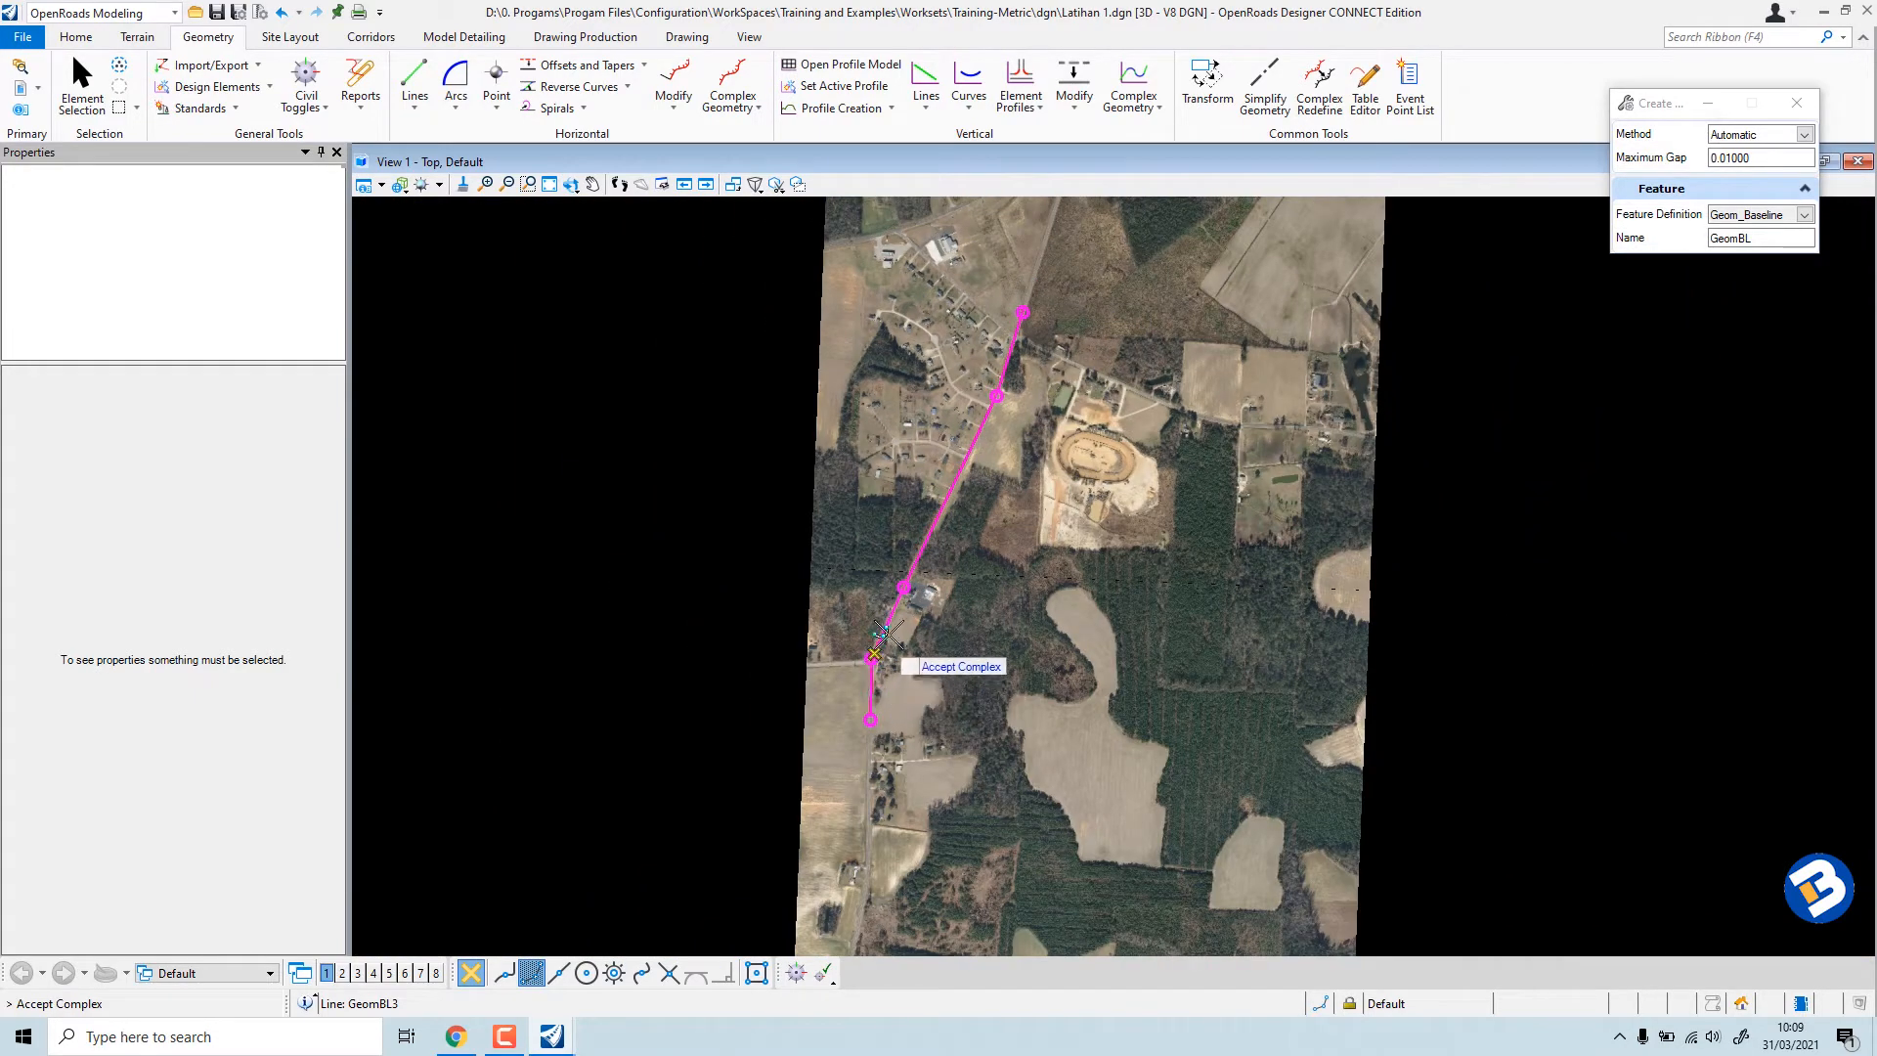
{"action": "scroll", "coordinate": [983, 557], "scroll_direction": "down", "scroll_amount": 1}
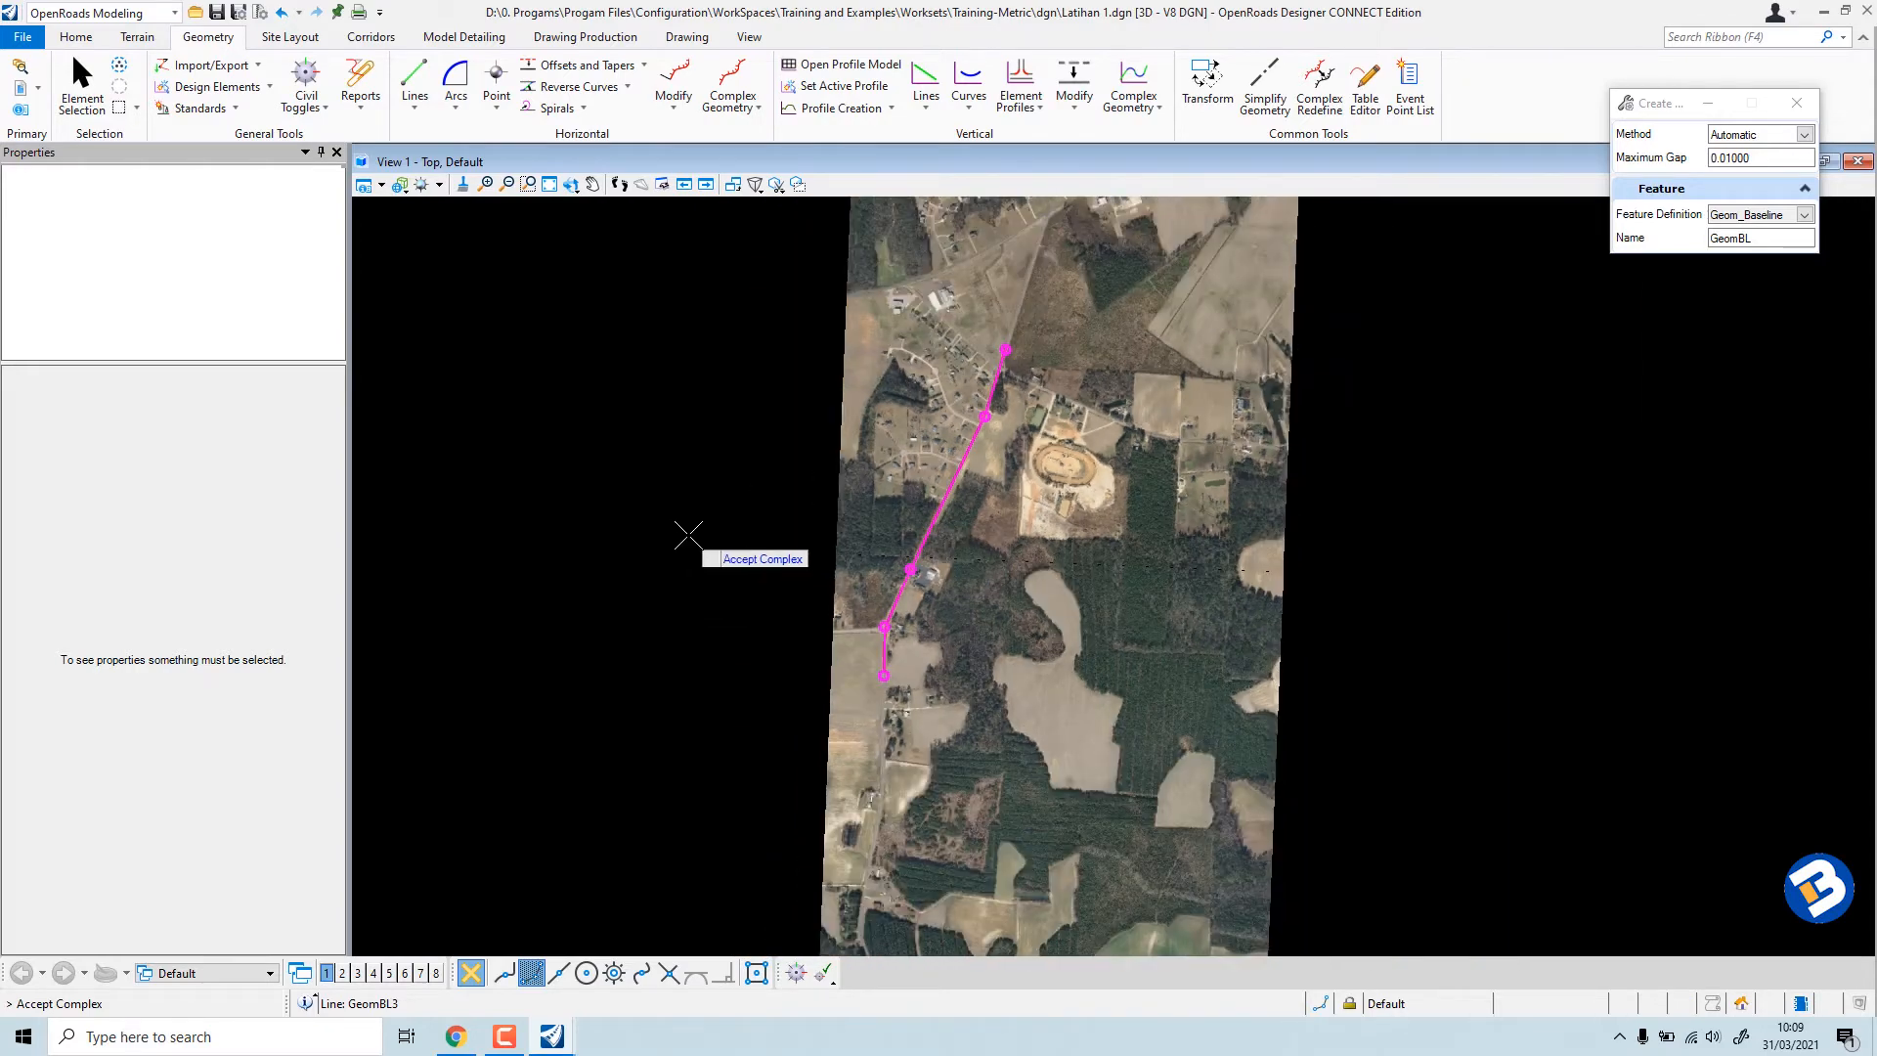
{"action": "left_click", "coordinate": [683, 536]}
{"action": "scroll", "coordinate": [1082, 368], "scroll_direction": "up", "scroll_amount": 2}
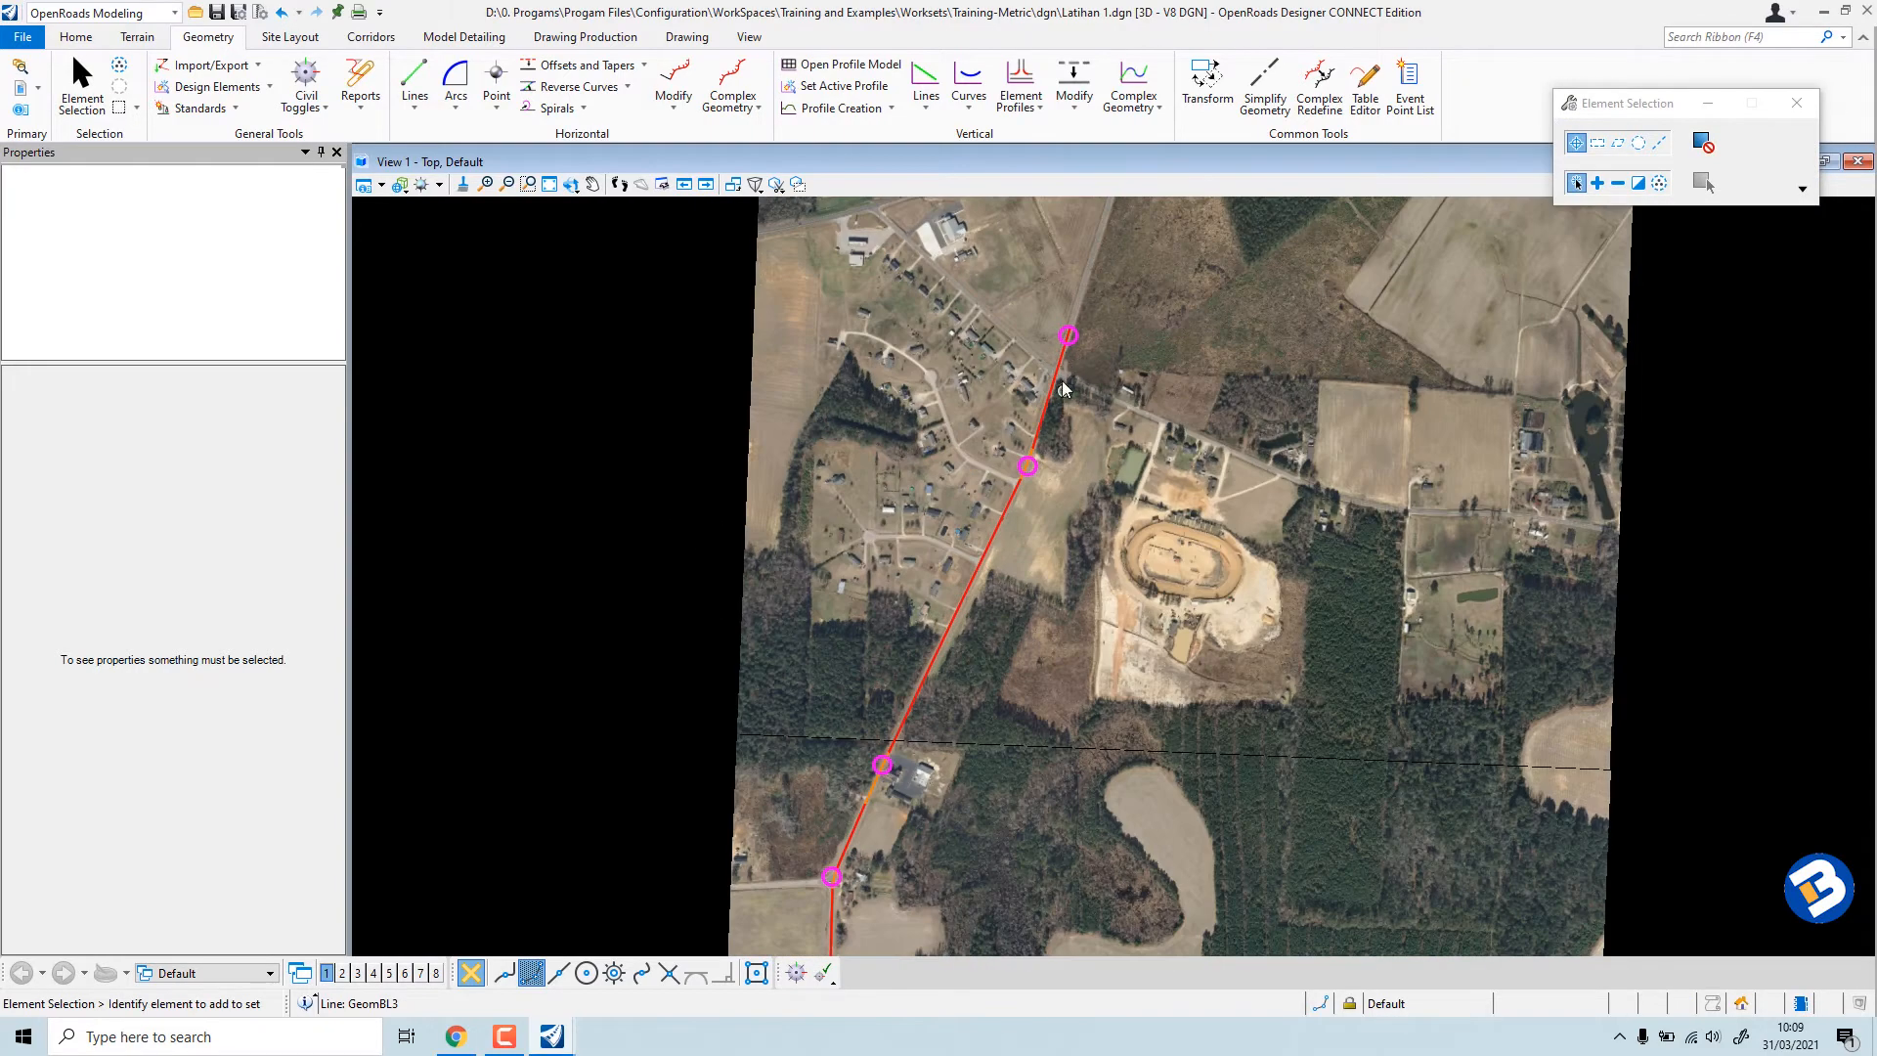
Join the road lines and arcs automatically into one complex alignment named "ALinyemen Horisontal", starting from the northern line.
{"action": "scroll", "coordinate": [1054, 431], "scroll_direction": "up", "scroll_amount": 3}
{"action": "scroll", "coordinate": [985, 564], "scroll_direction": "down", "scroll_amount": 4}
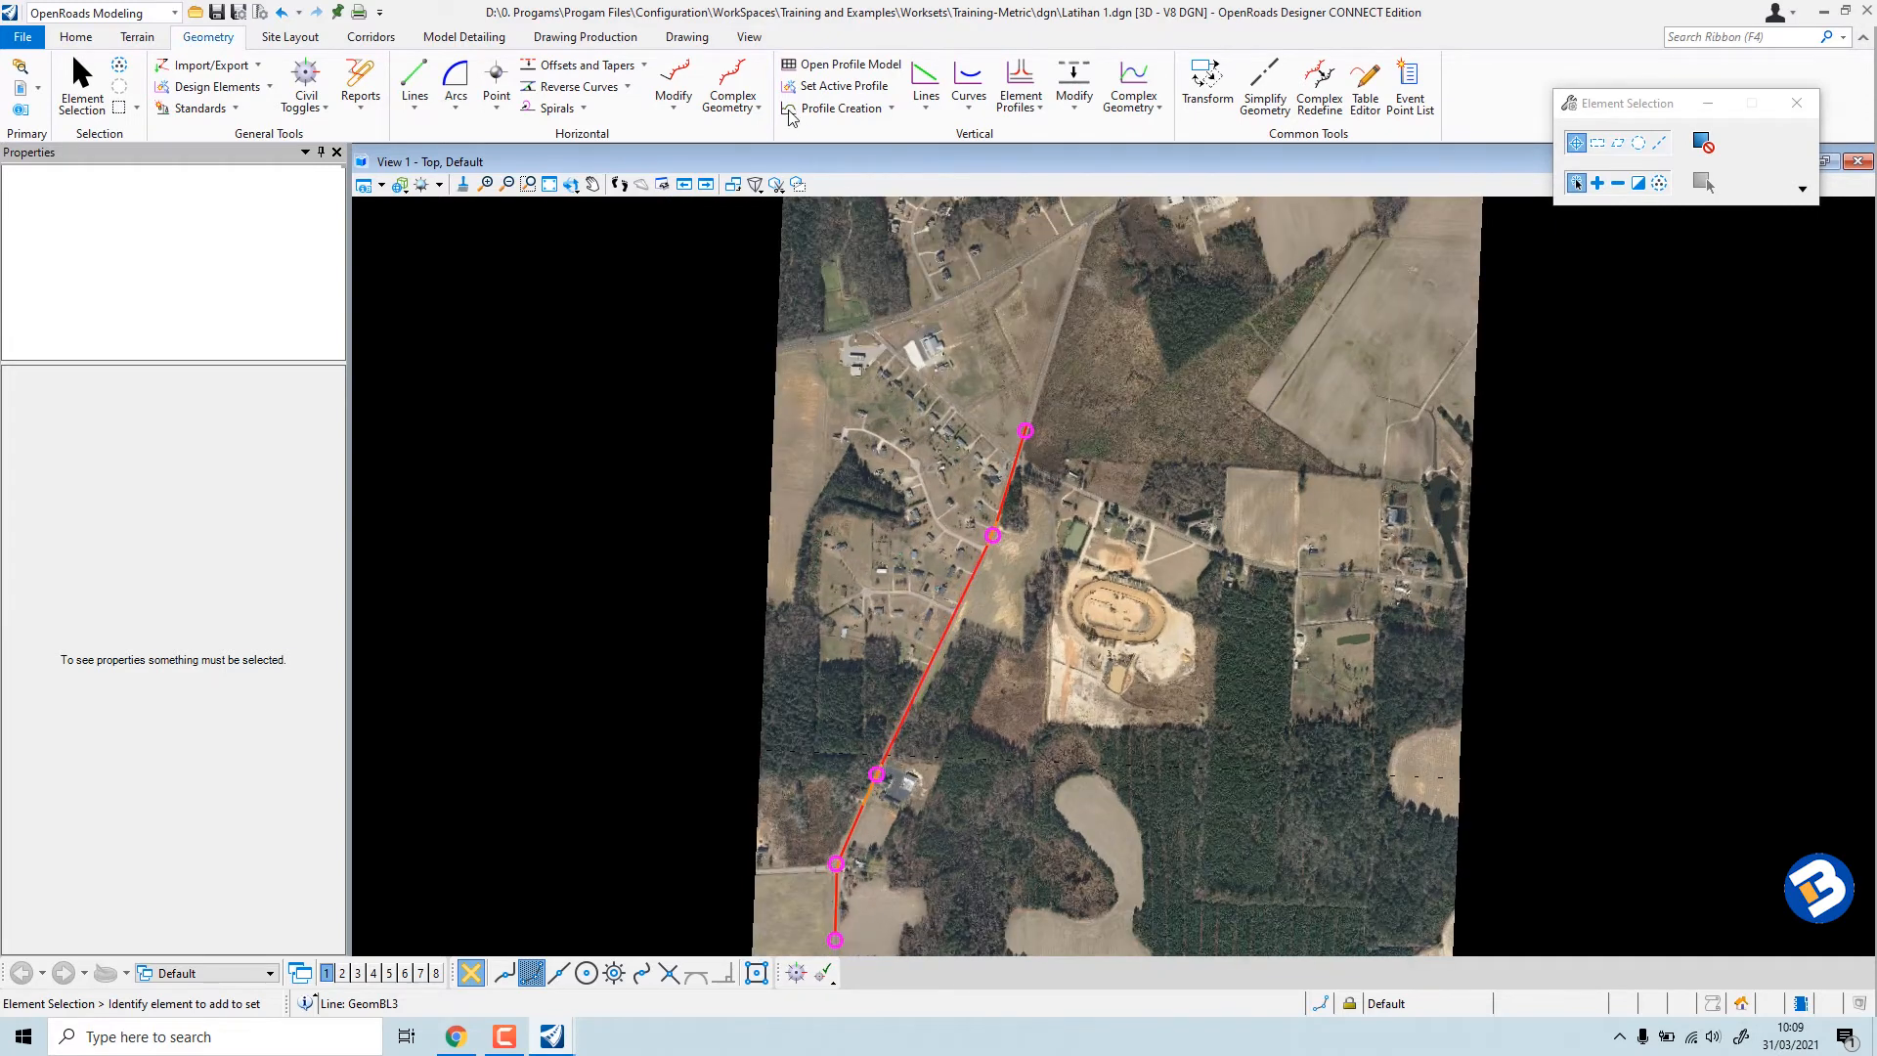
{"action": "left_click", "coordinate": [745, 79]}
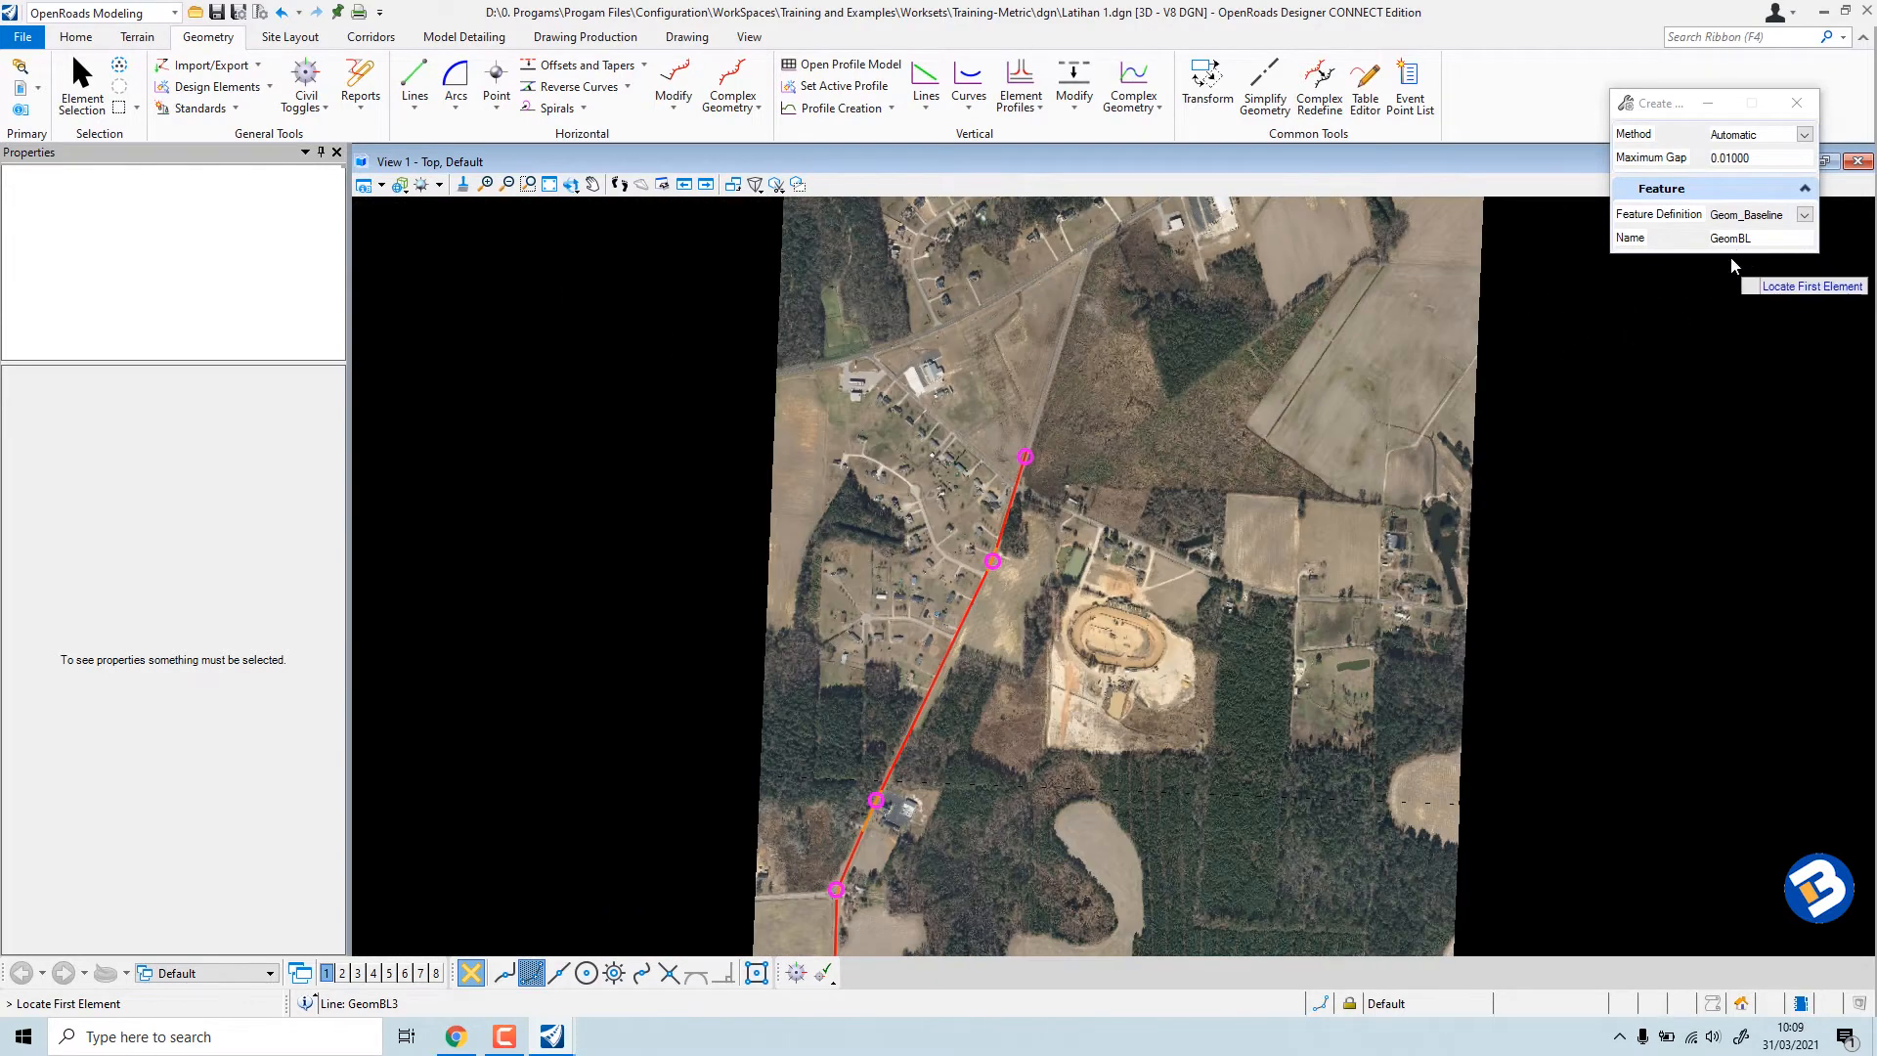
{"action": "left_click", "coordinate": [1695, 237]}
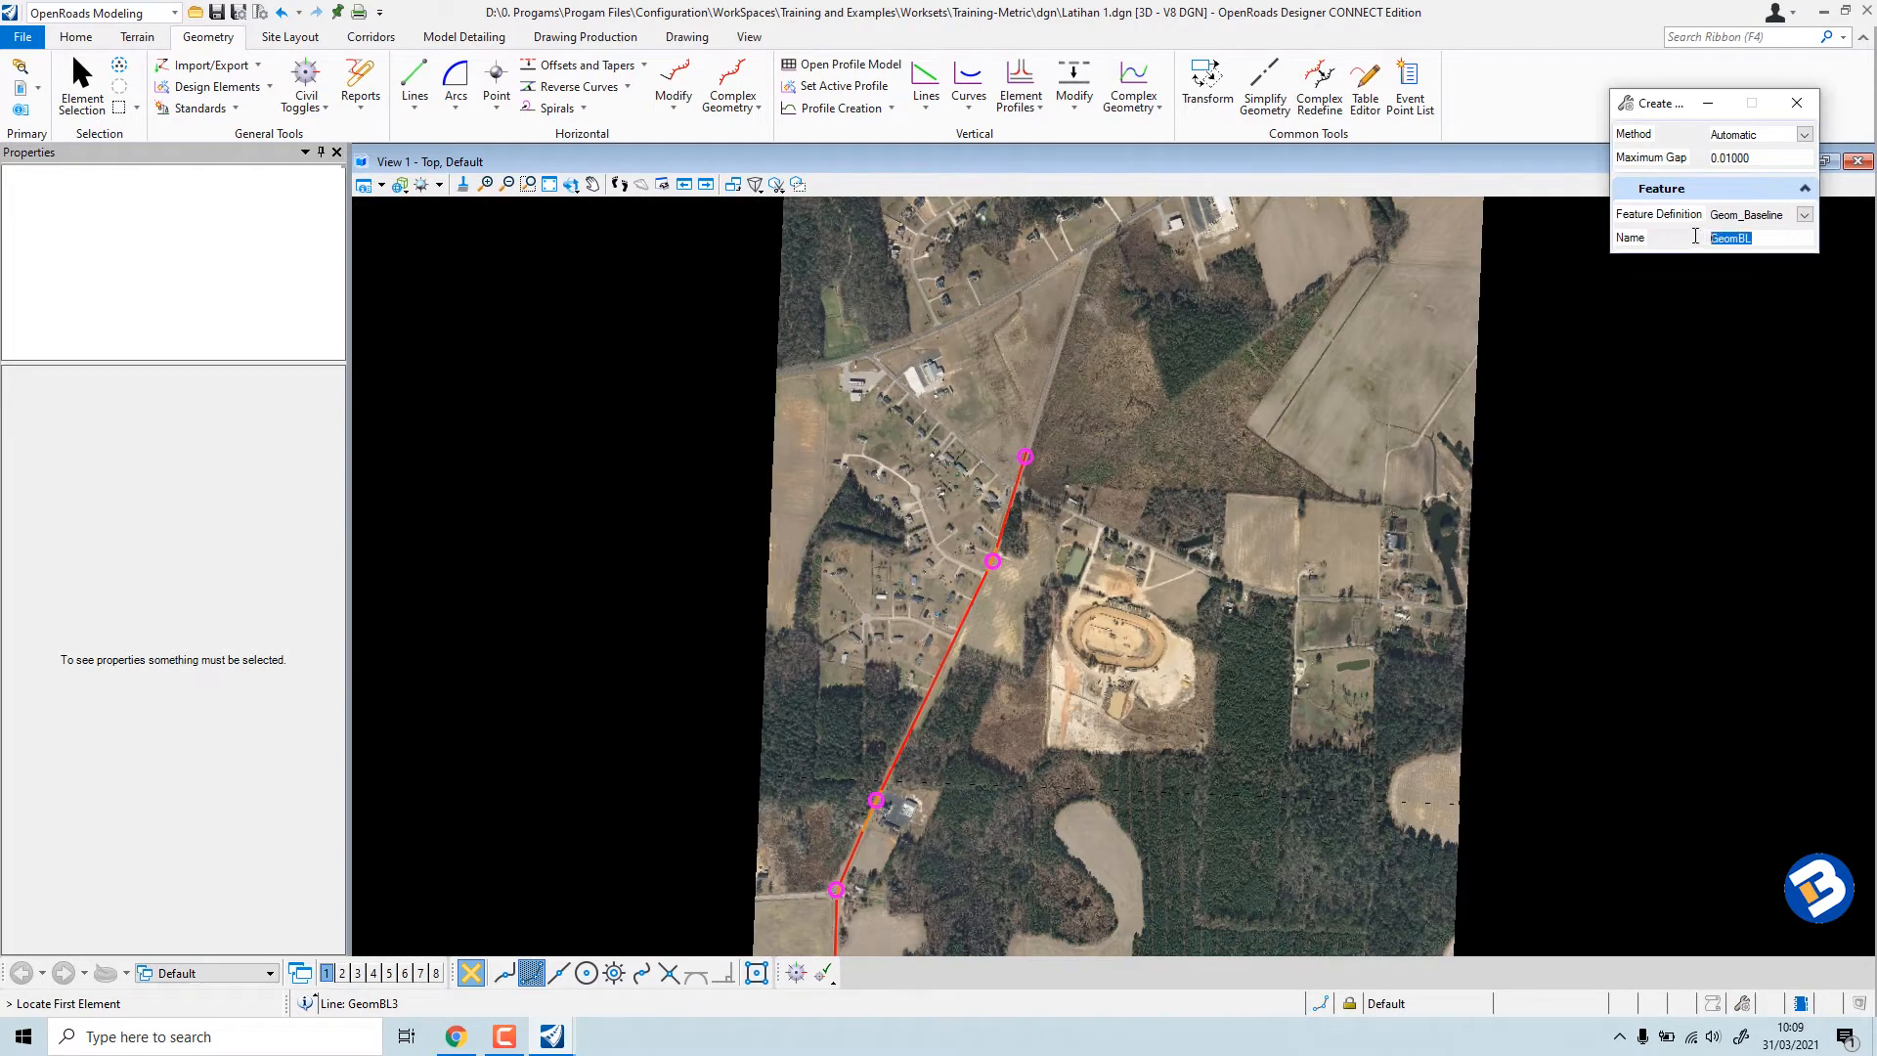
{"action": "type", "text": "ALinyemen Horisontal"}
{"action": "scroll", "coordinate": [1052, 504], "scroll_direction": "up", "scroll_amount": 2}
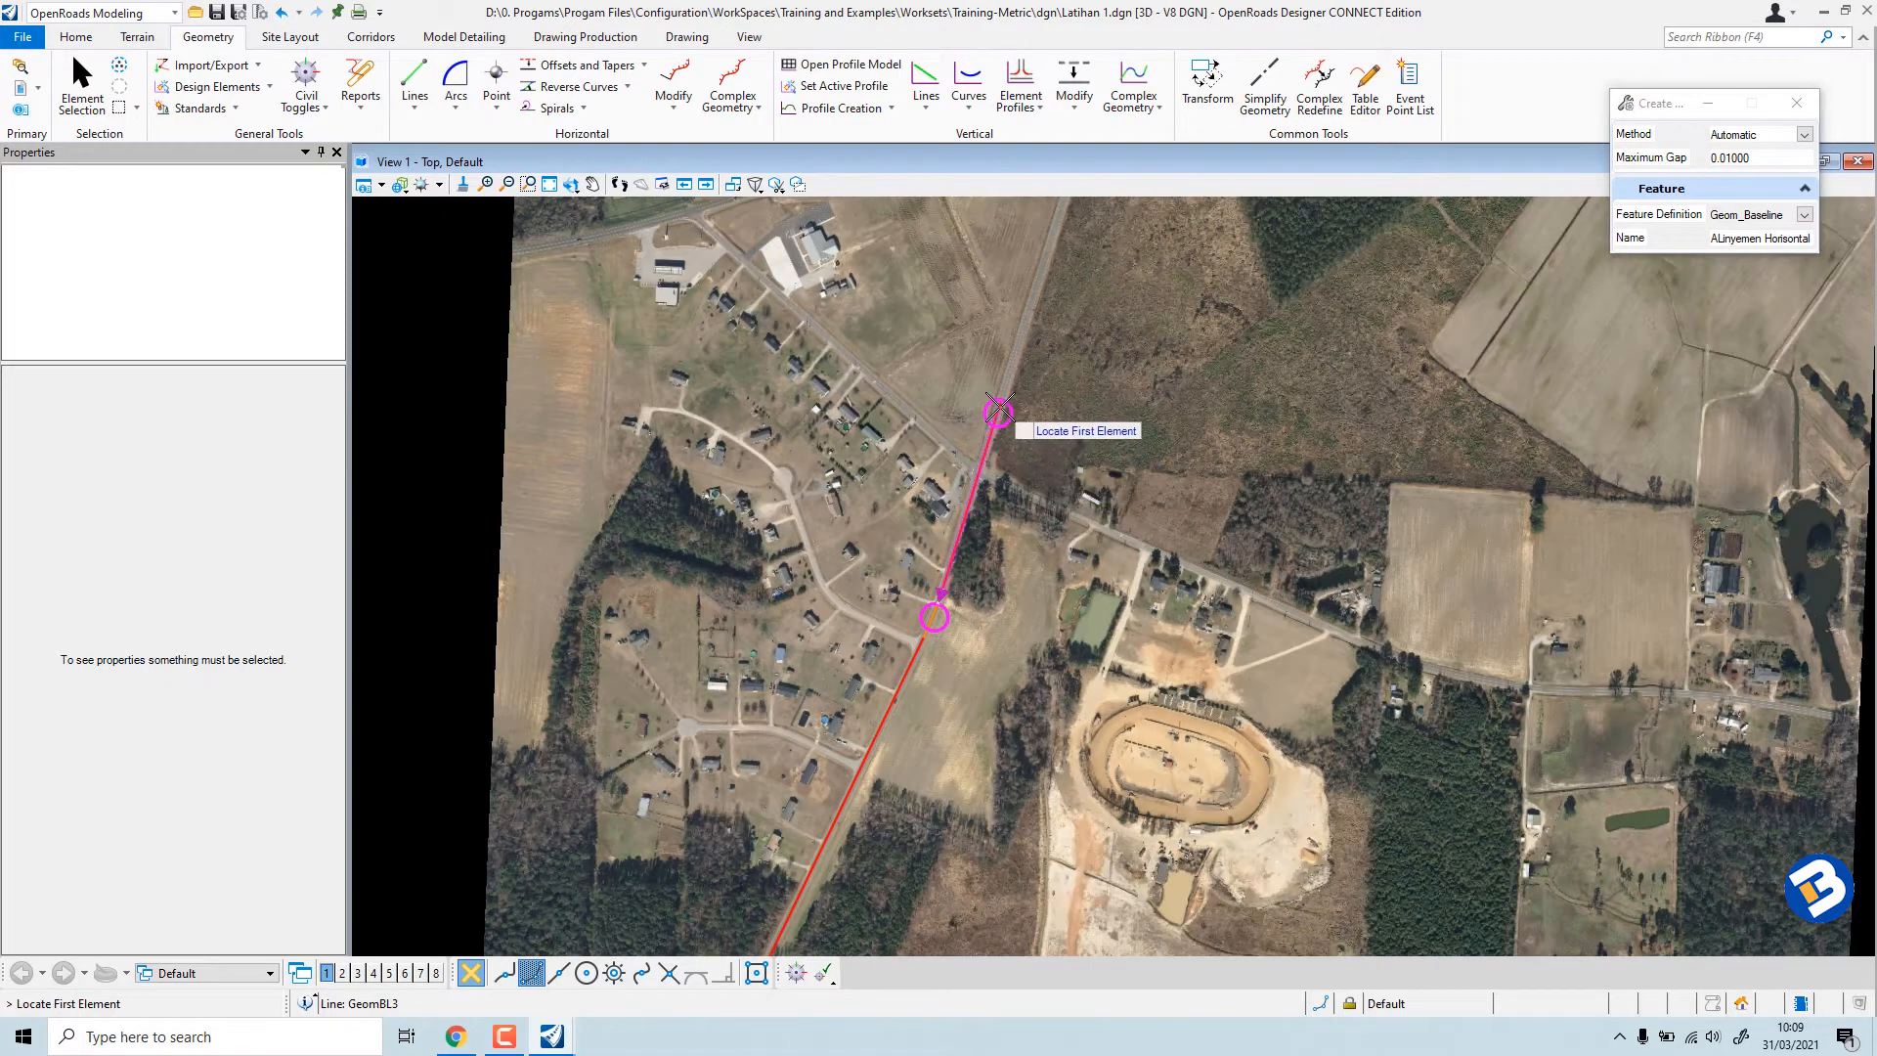
{"action": "left_click", "coordinate": [998, 411]}
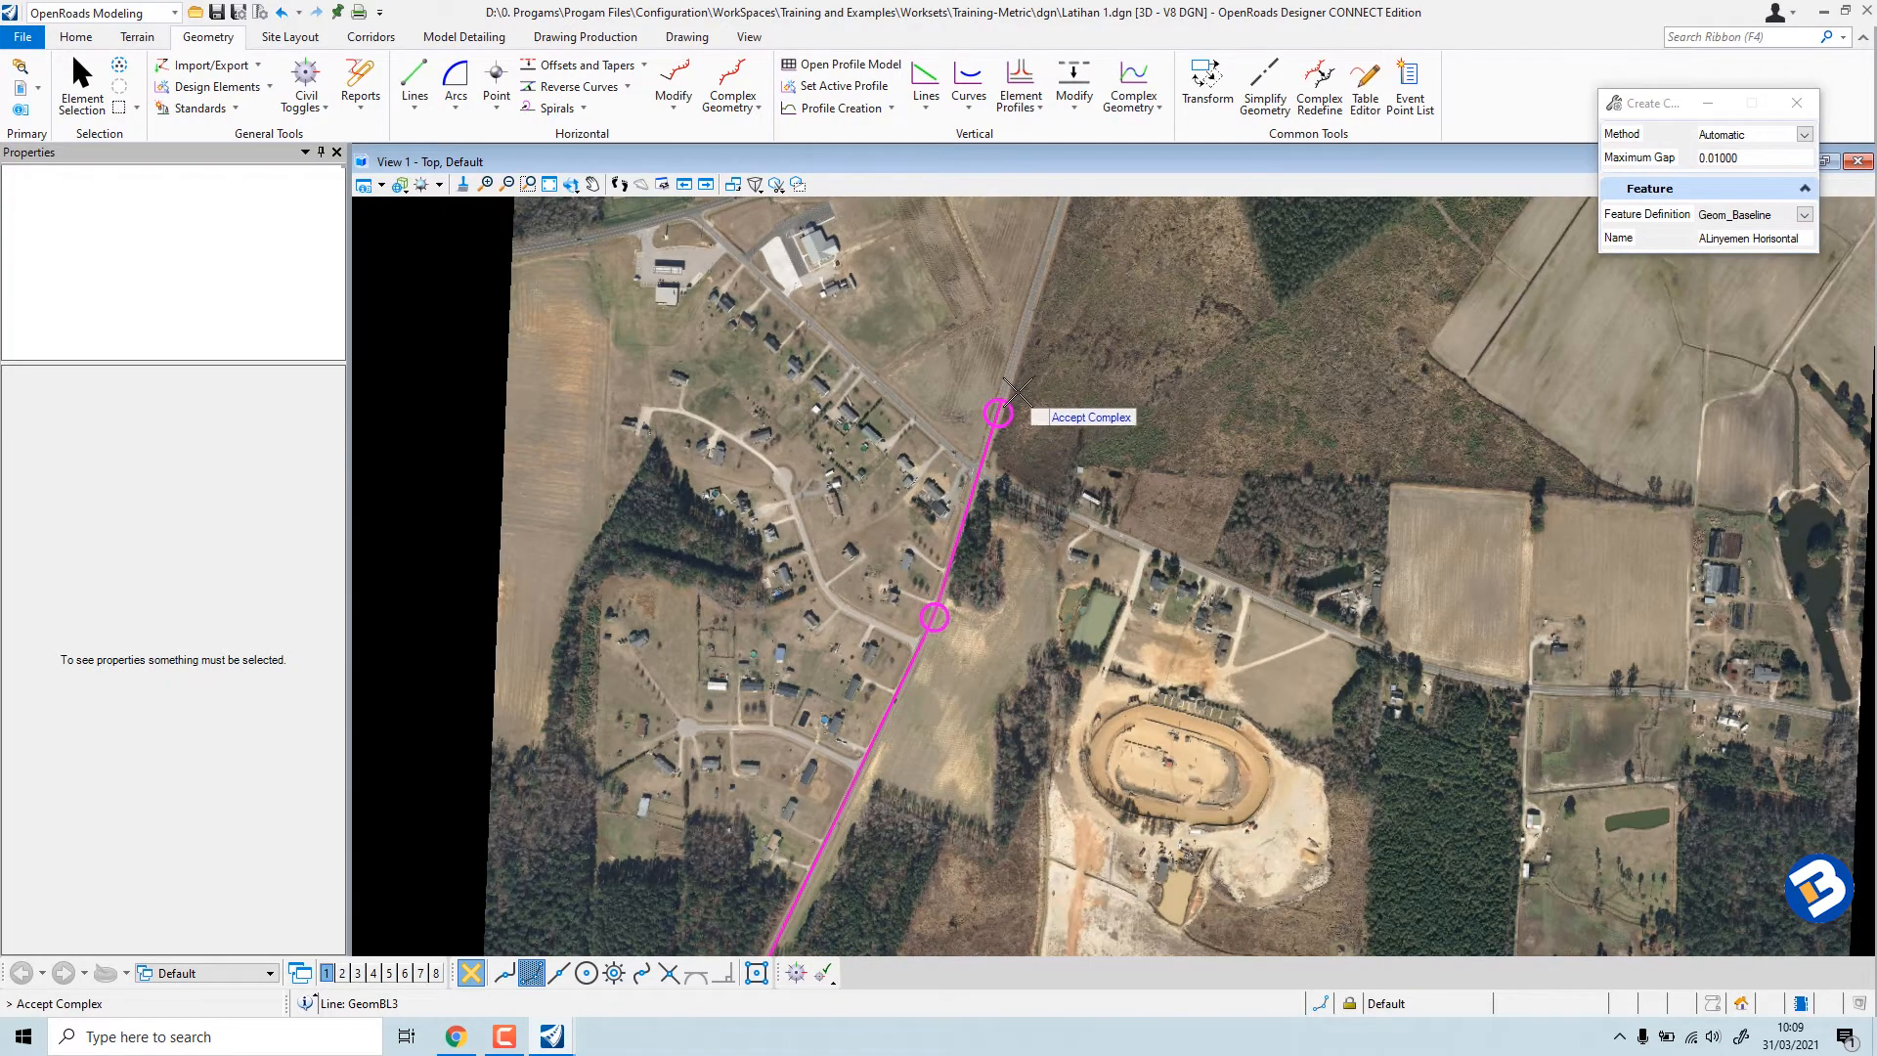
{"action": "scroll", "coordinate": [1063, 383], "scroll_direction": "down", "scroll_amount": 2}
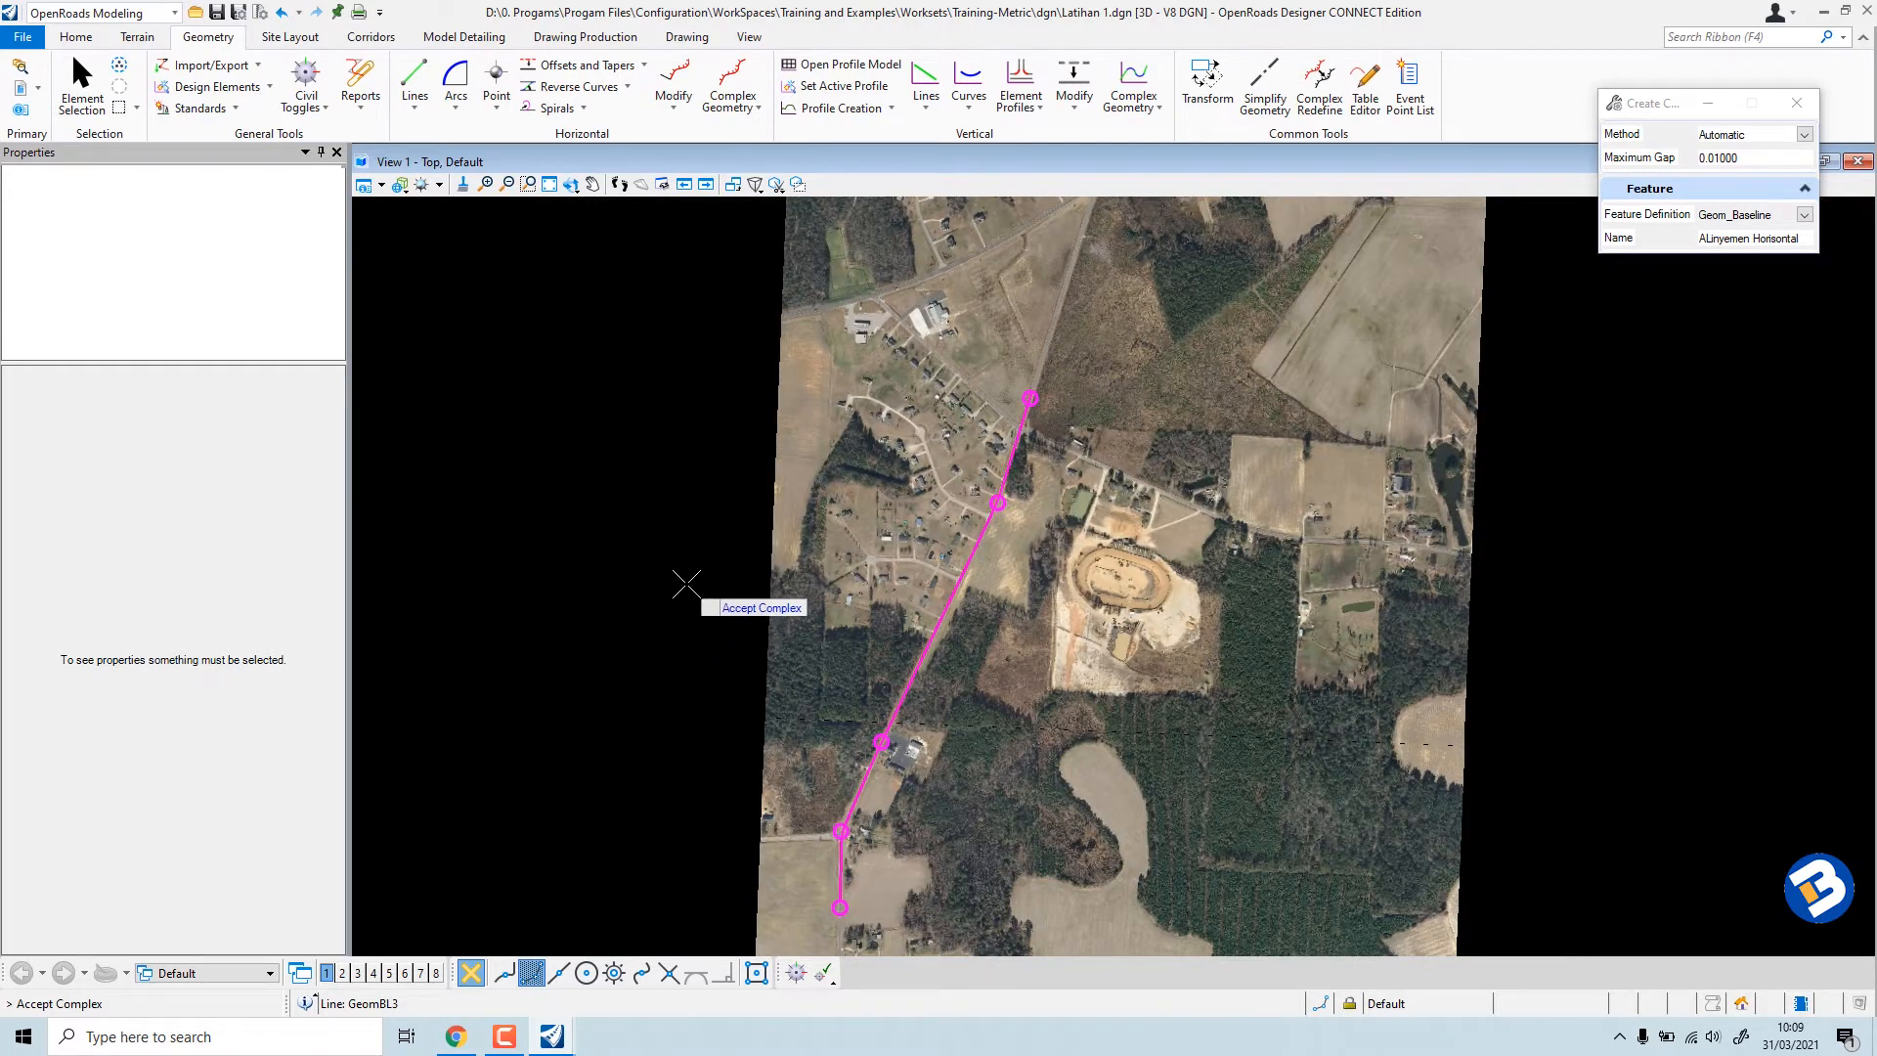
{"action": "left_click", "coordinate": [687, 581]}
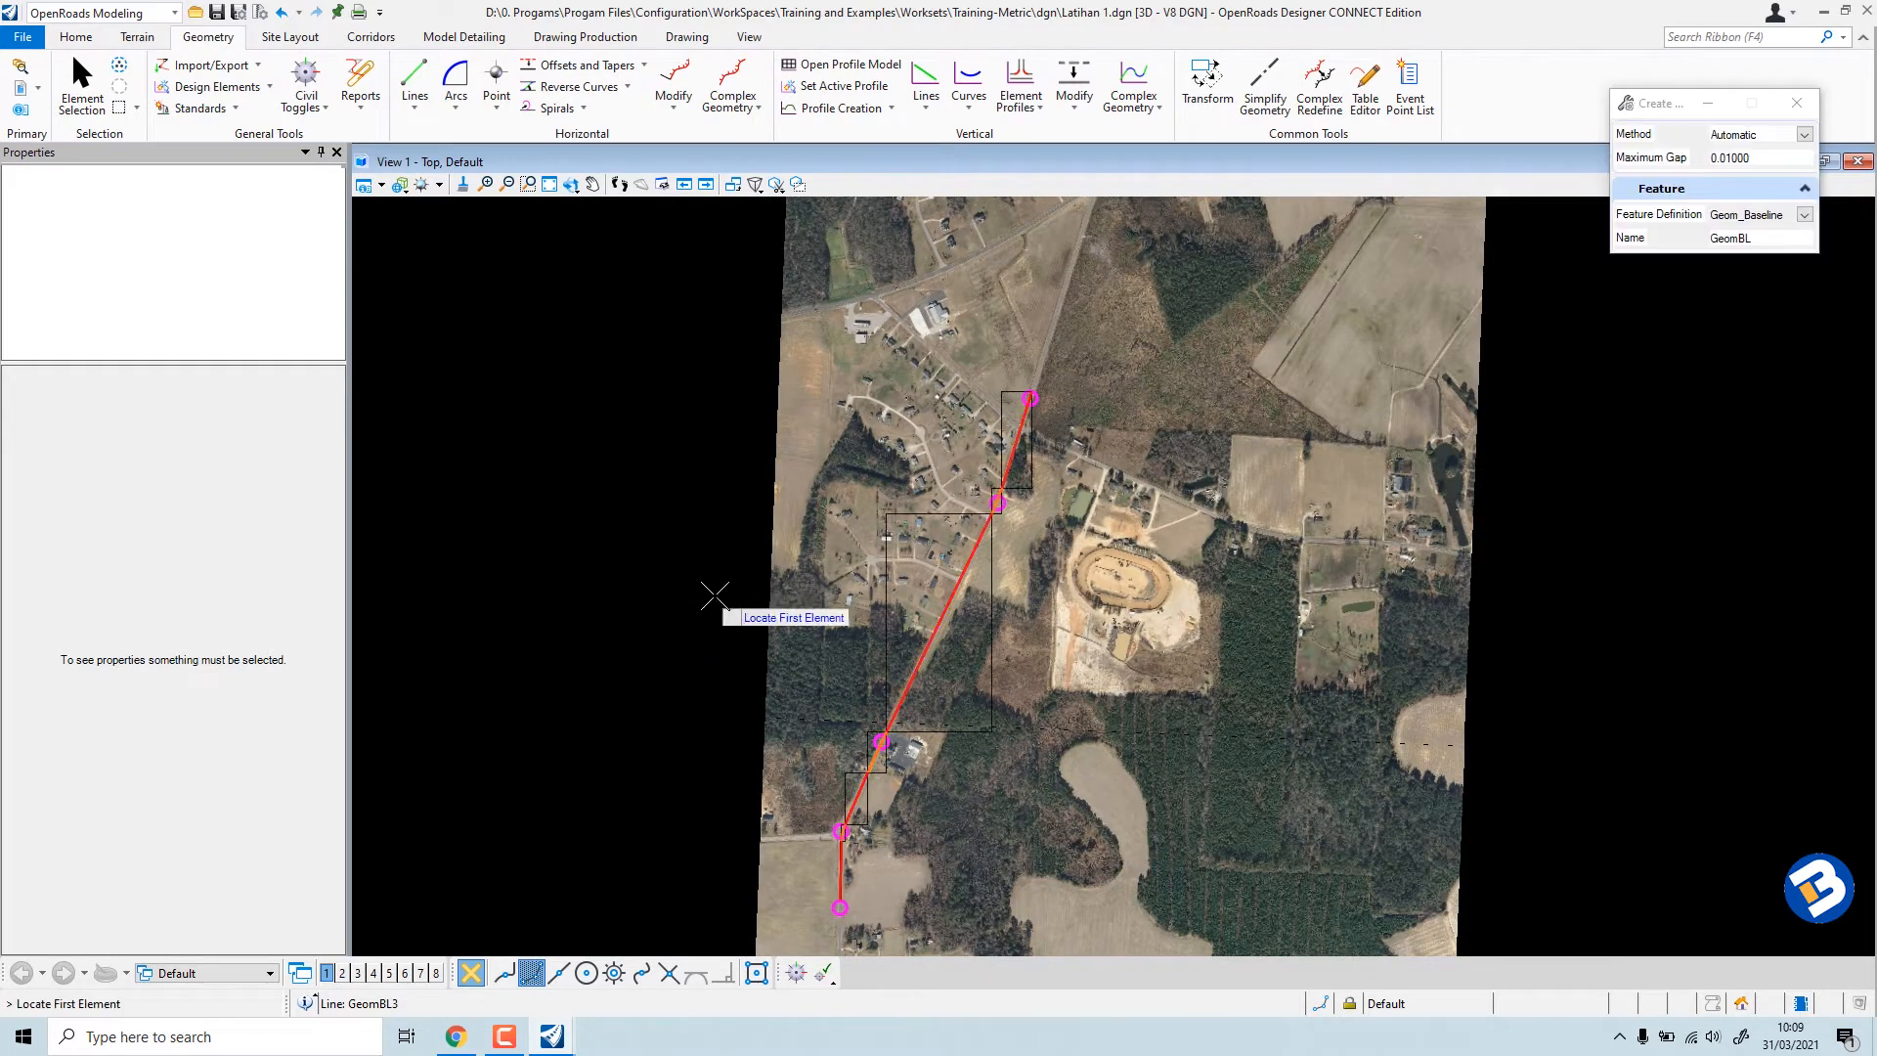
{"action": "left_click", "coordinate": [77, 91]}
Begin attaching a new reference file and browse to the Tutorial IndoBIM folder in Documents.
{"action": "scroll", "coordinate": [948, 577], "scroll_direction": "up", "scroll_amount": 5}
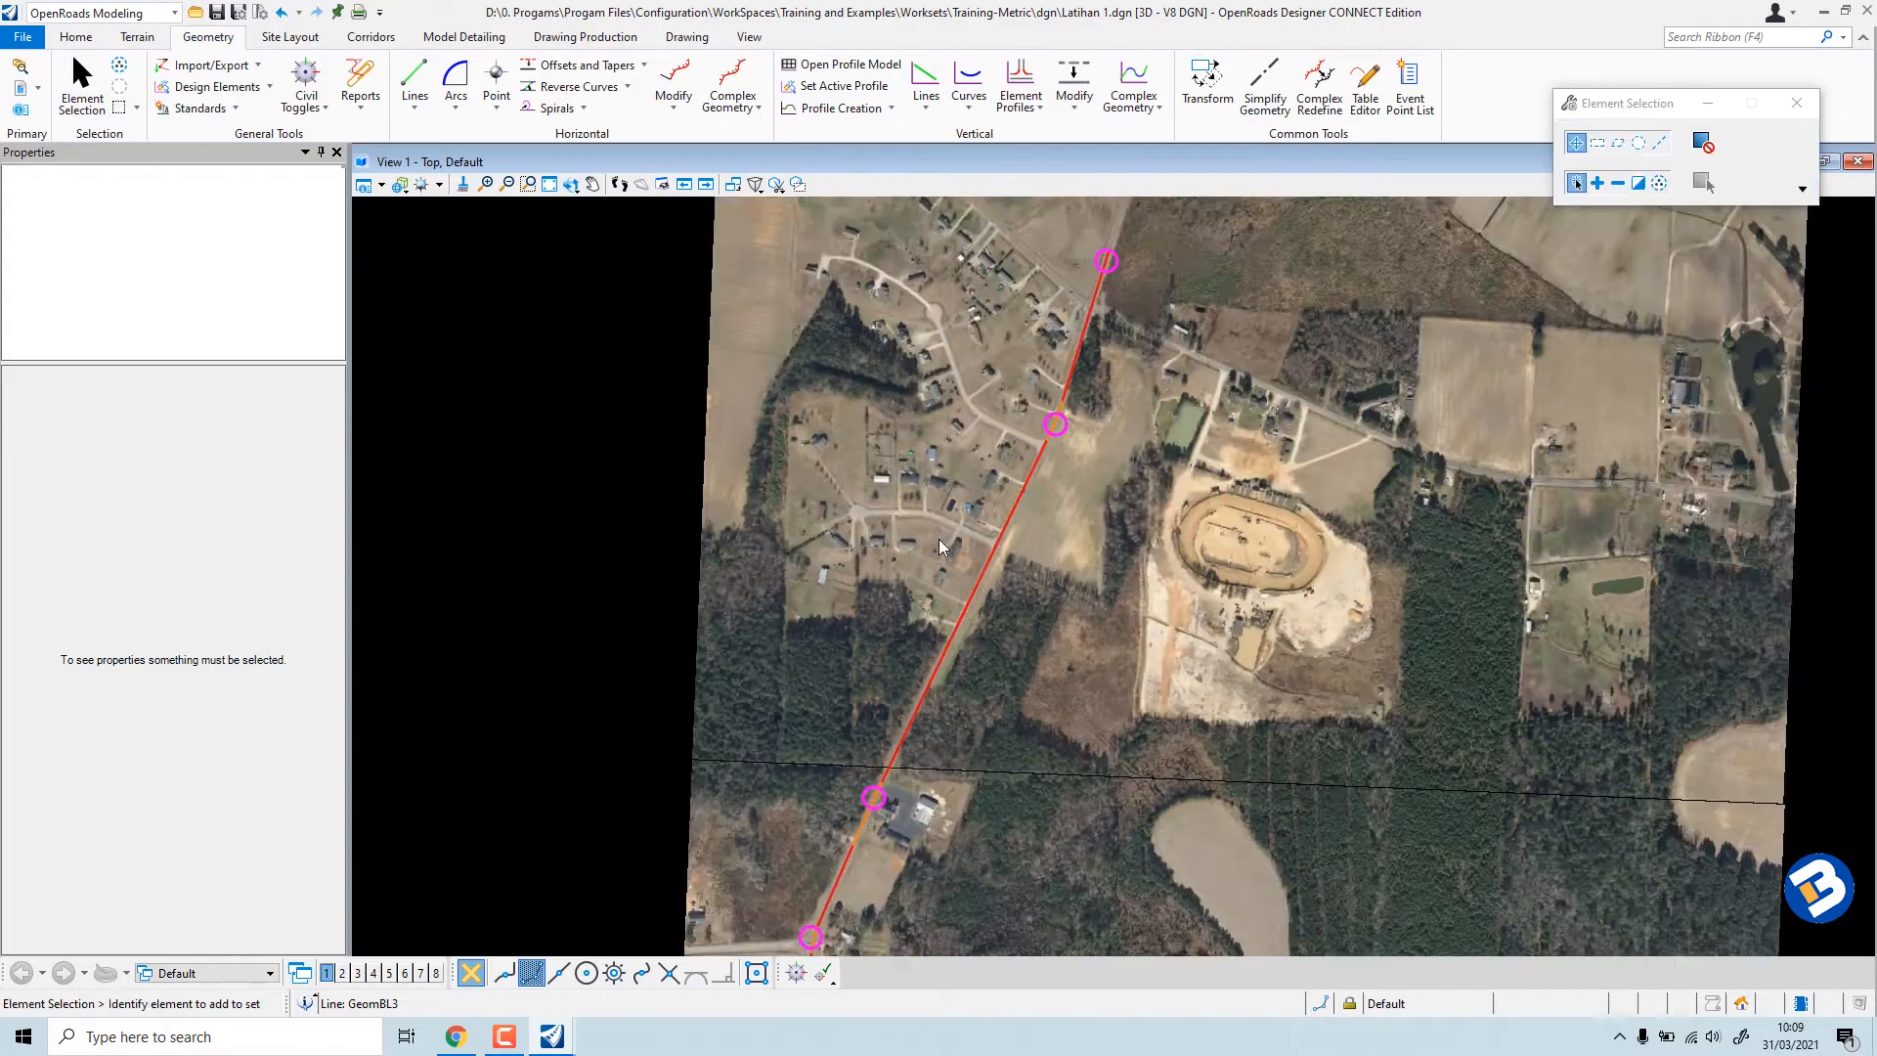
{"action": "scroll", "coordinate": [1063, 459], "scroll_direction": "down", "scroll_amount": 5}
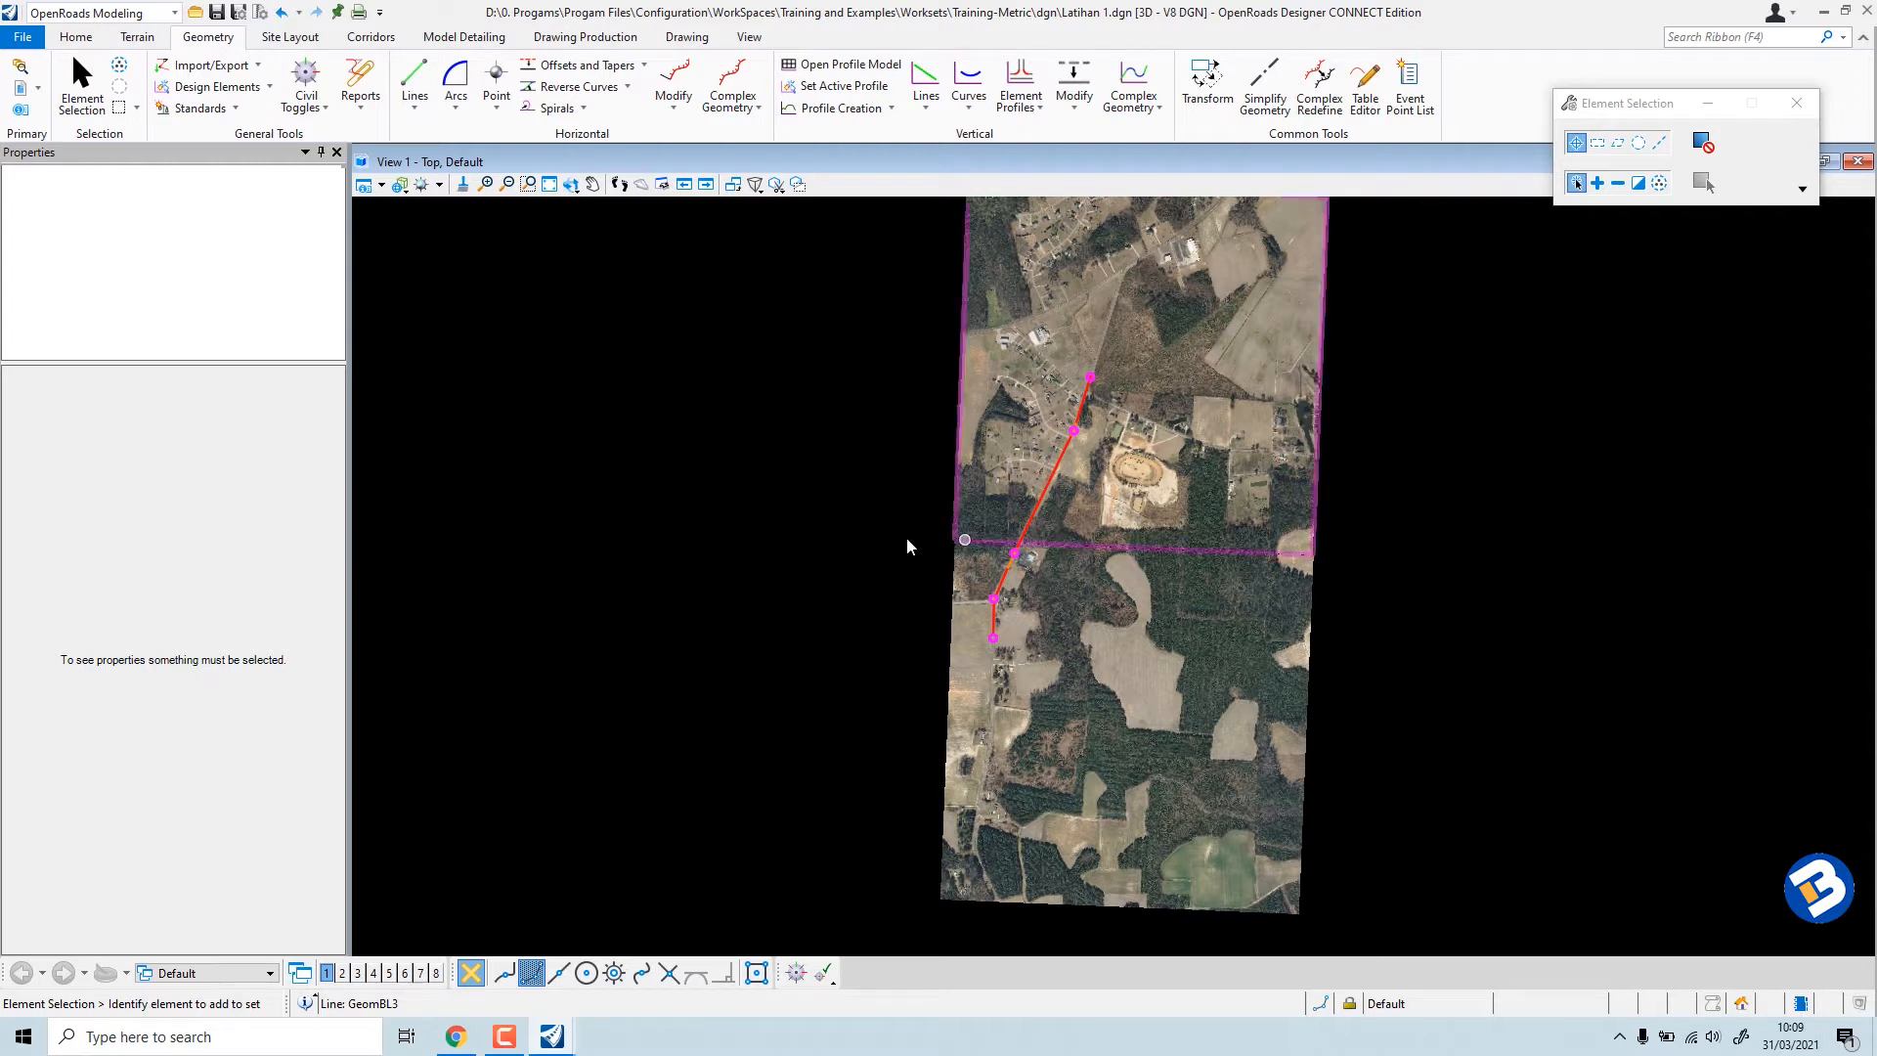
{"action": "scroll", "coordinate": [853, 521], "scroll_direction": "down", "scroll_amount": 2}
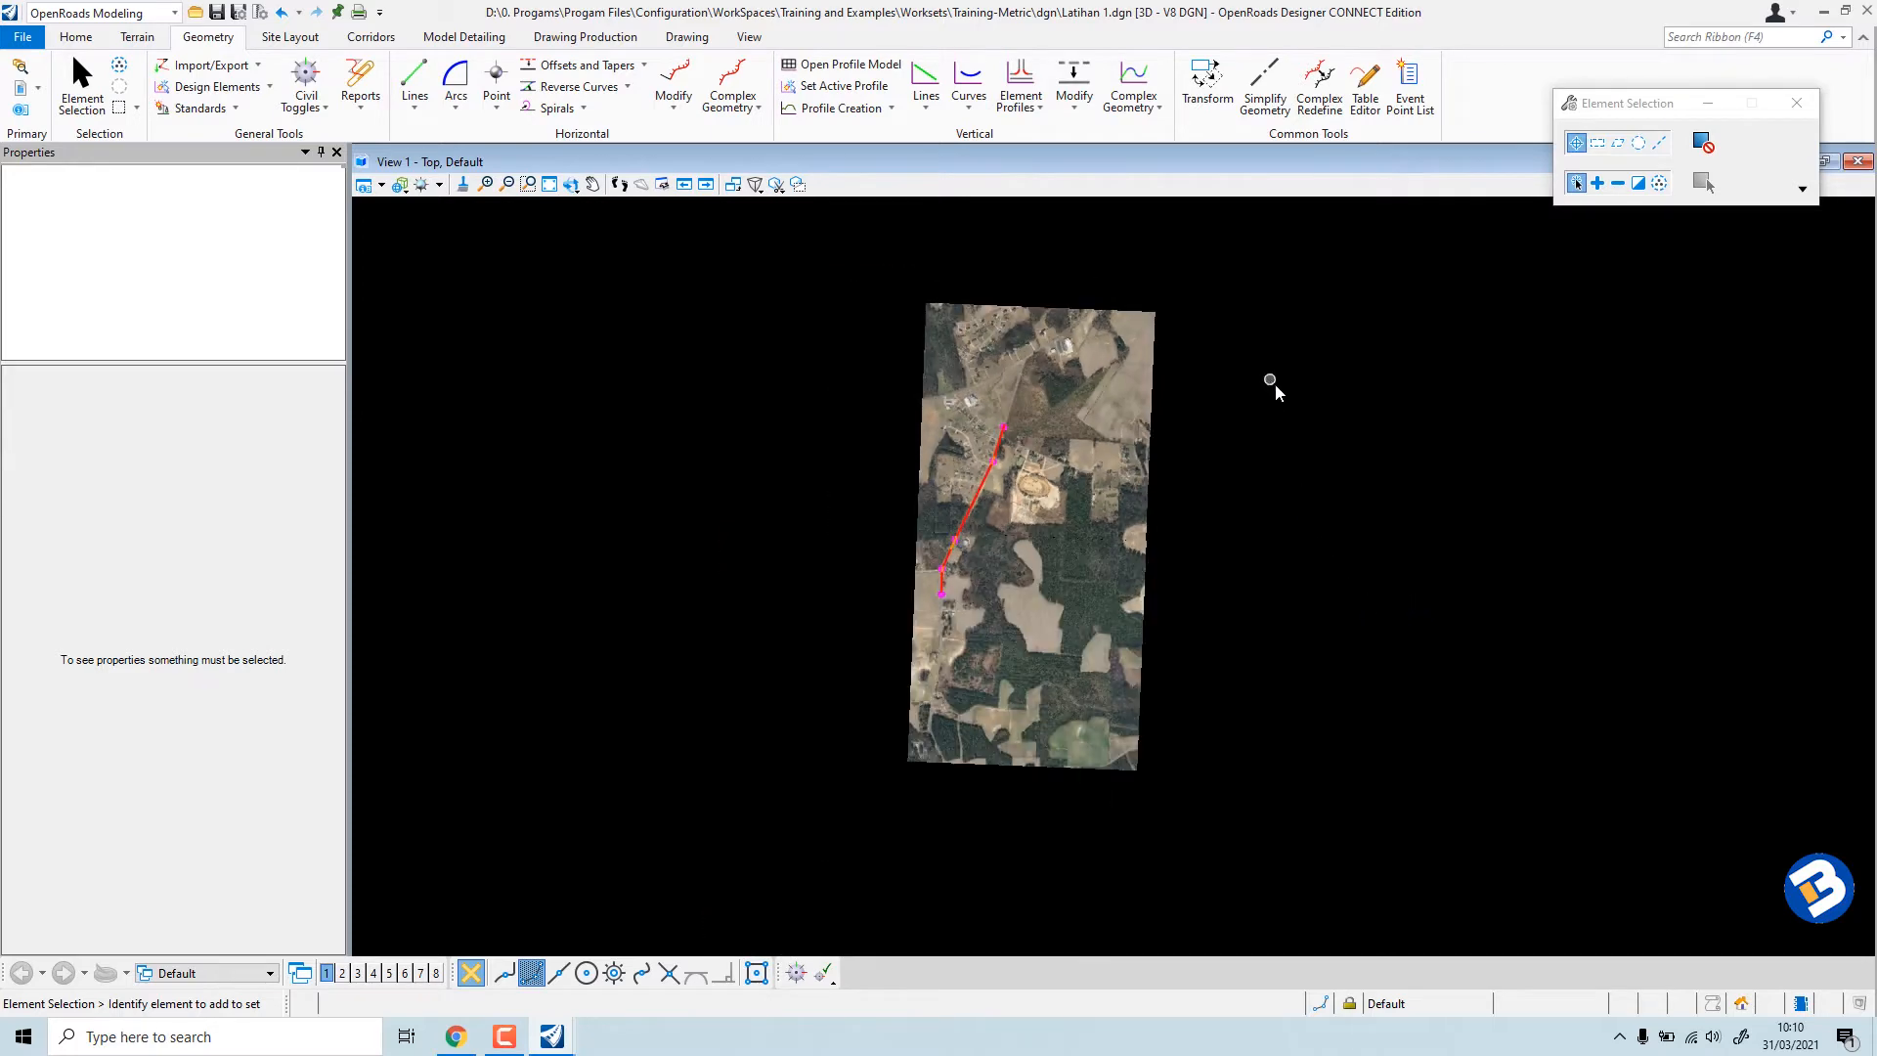
{"action": "left_click", "coordinate": [137, 36]}
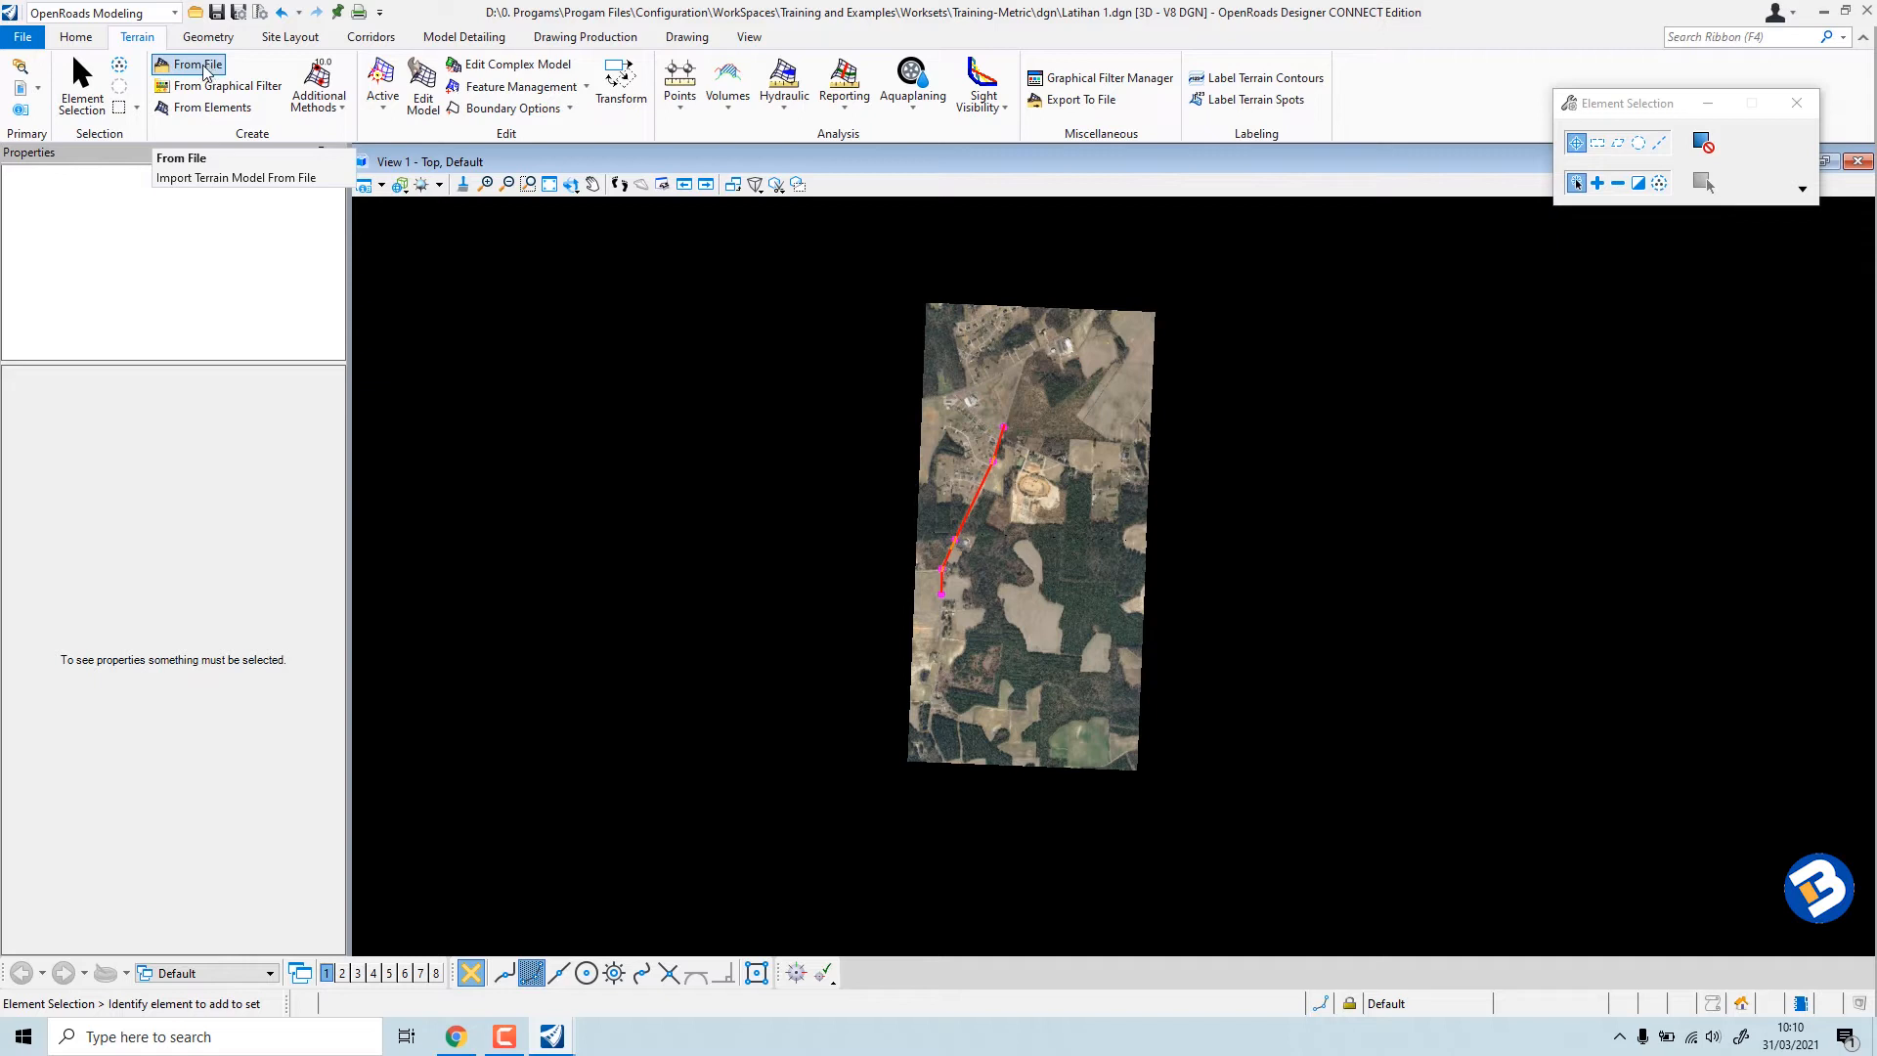
{"action": "left_click", "coordinate": [75, 37]}
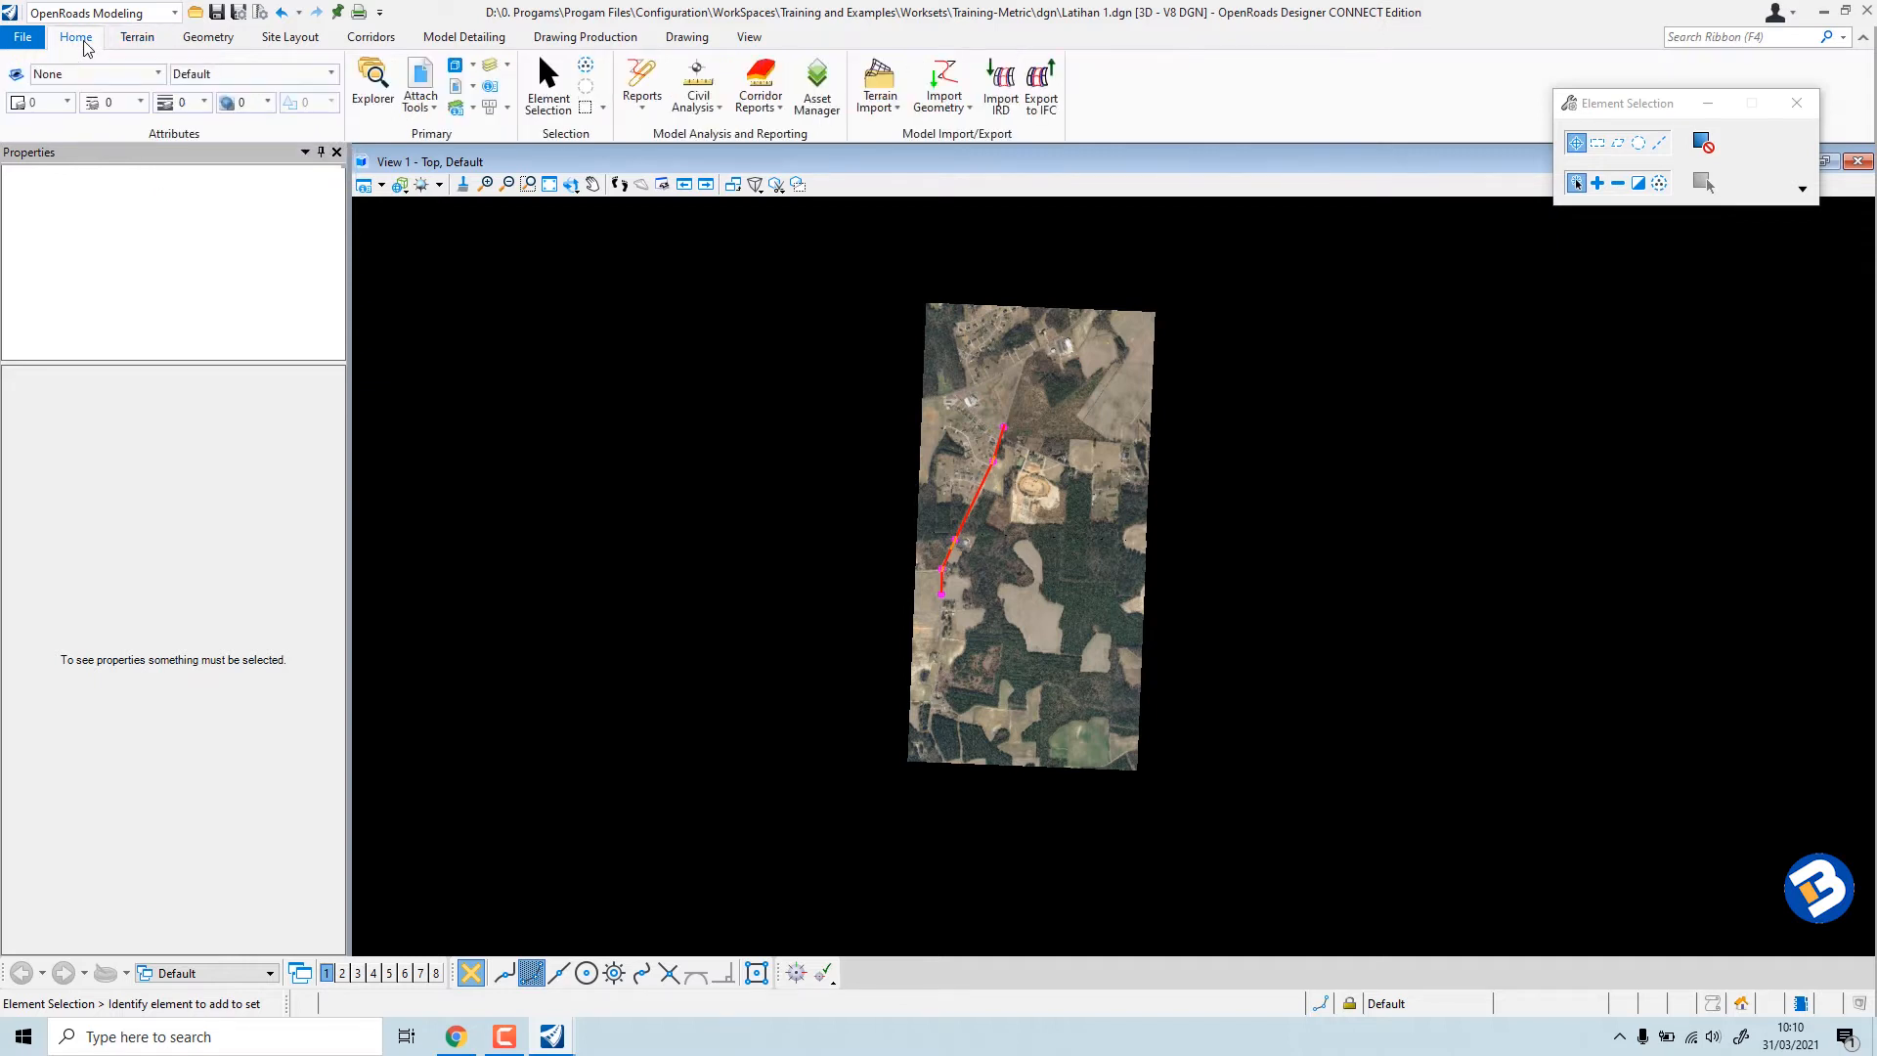
{"action": "left_click", "coordinate": [420, 81]}
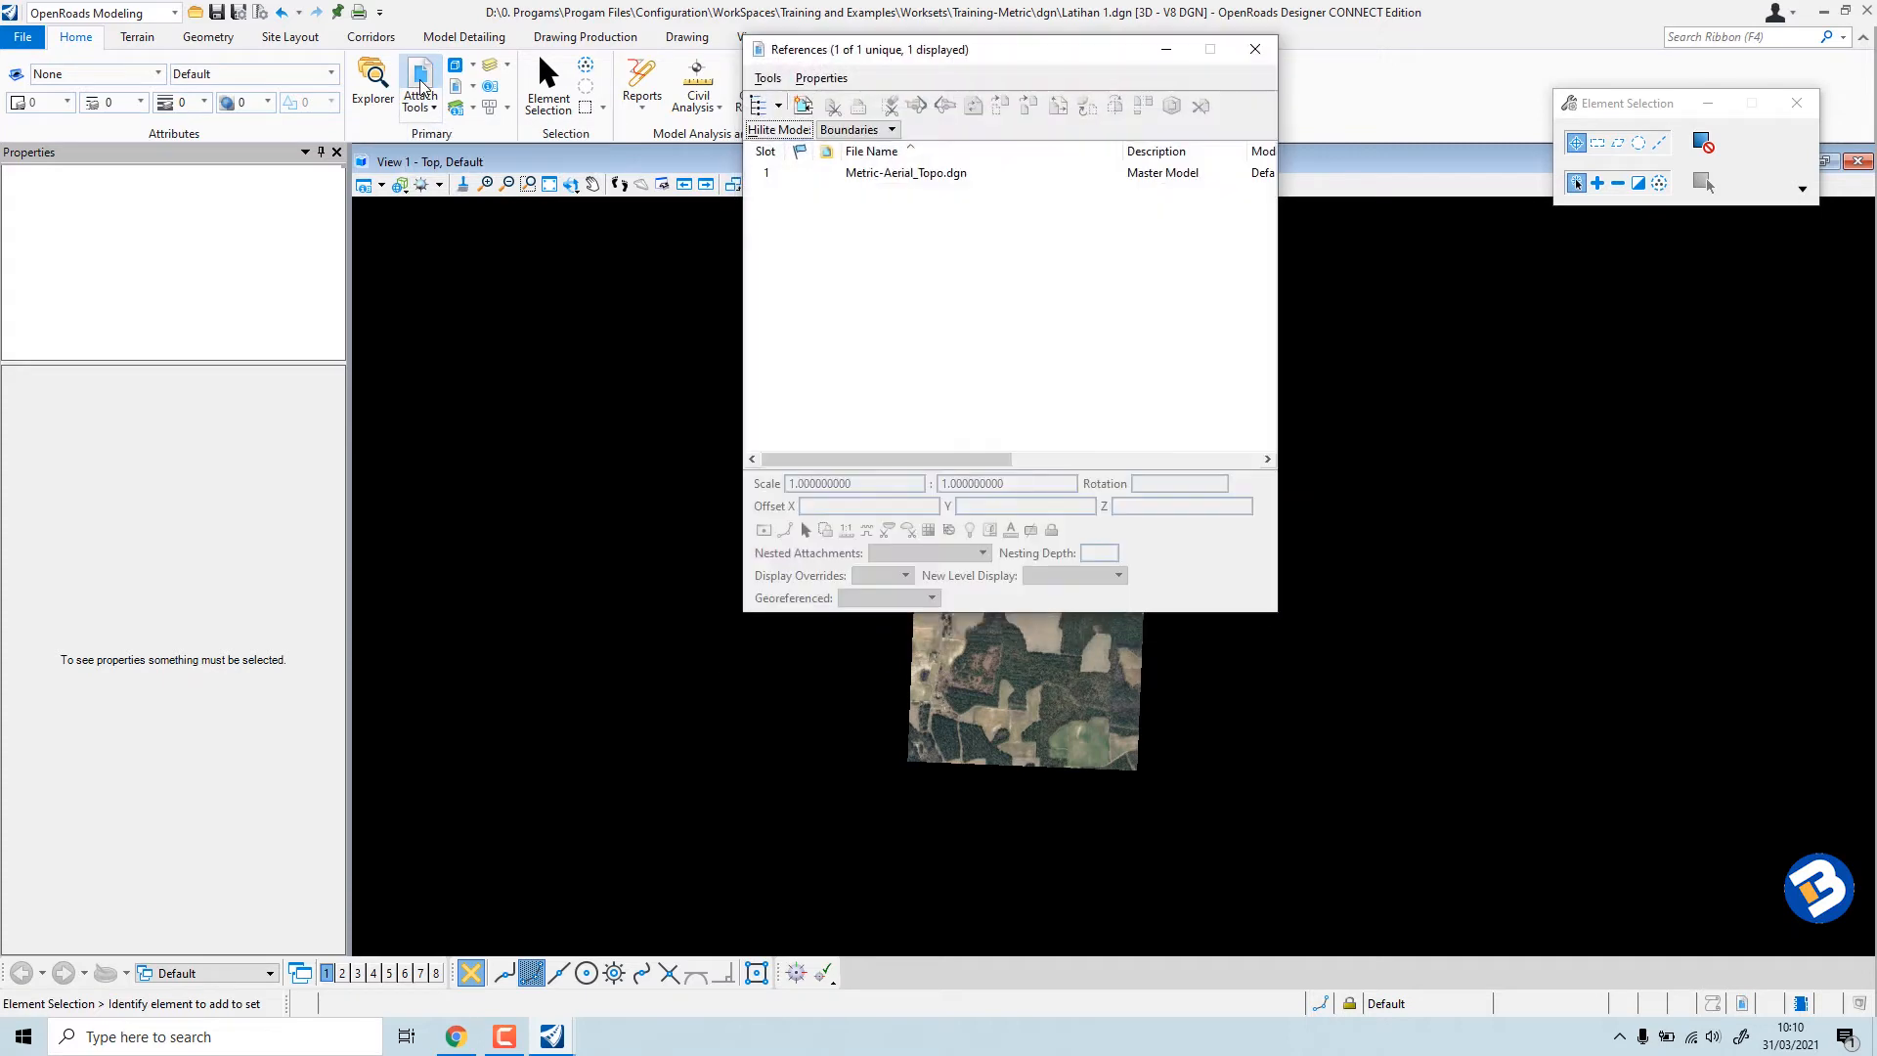
{"action": "left_click", "coordinate": [801, 107]}
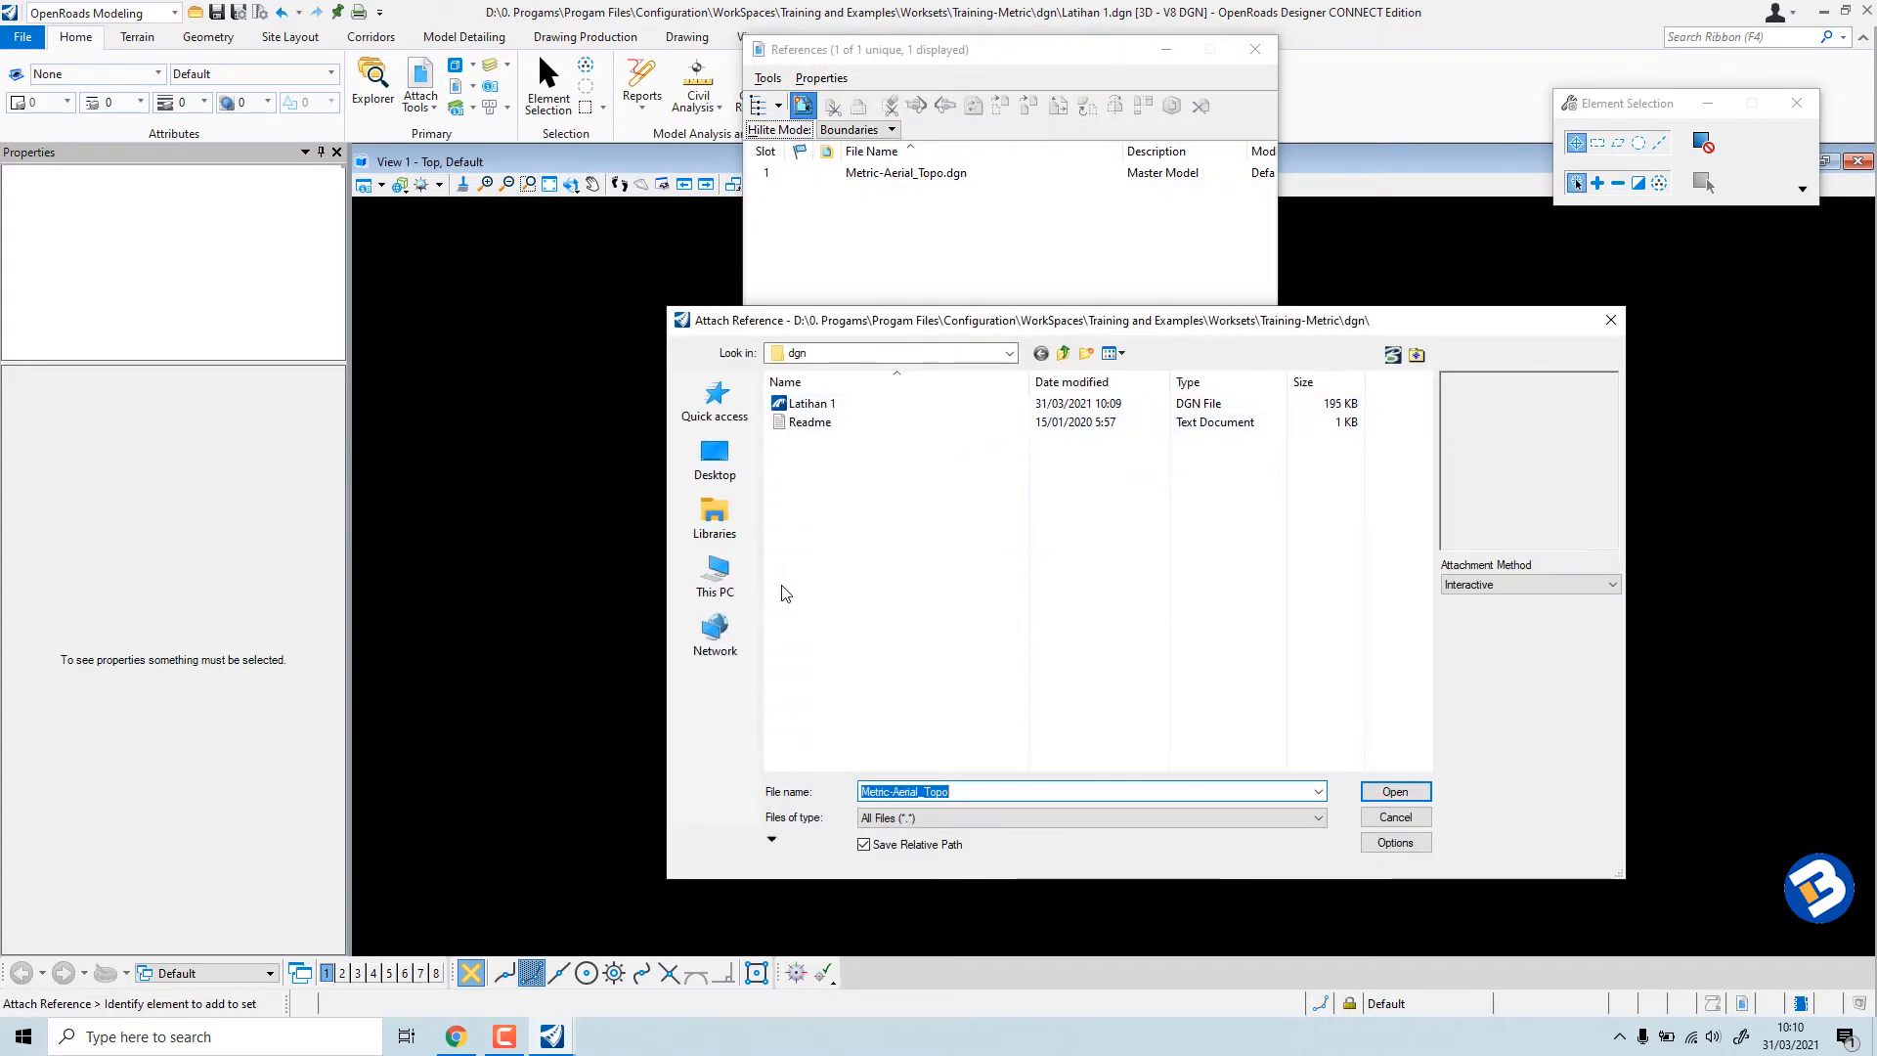
{"action": "left_click", "coordinate": [733, 589]}
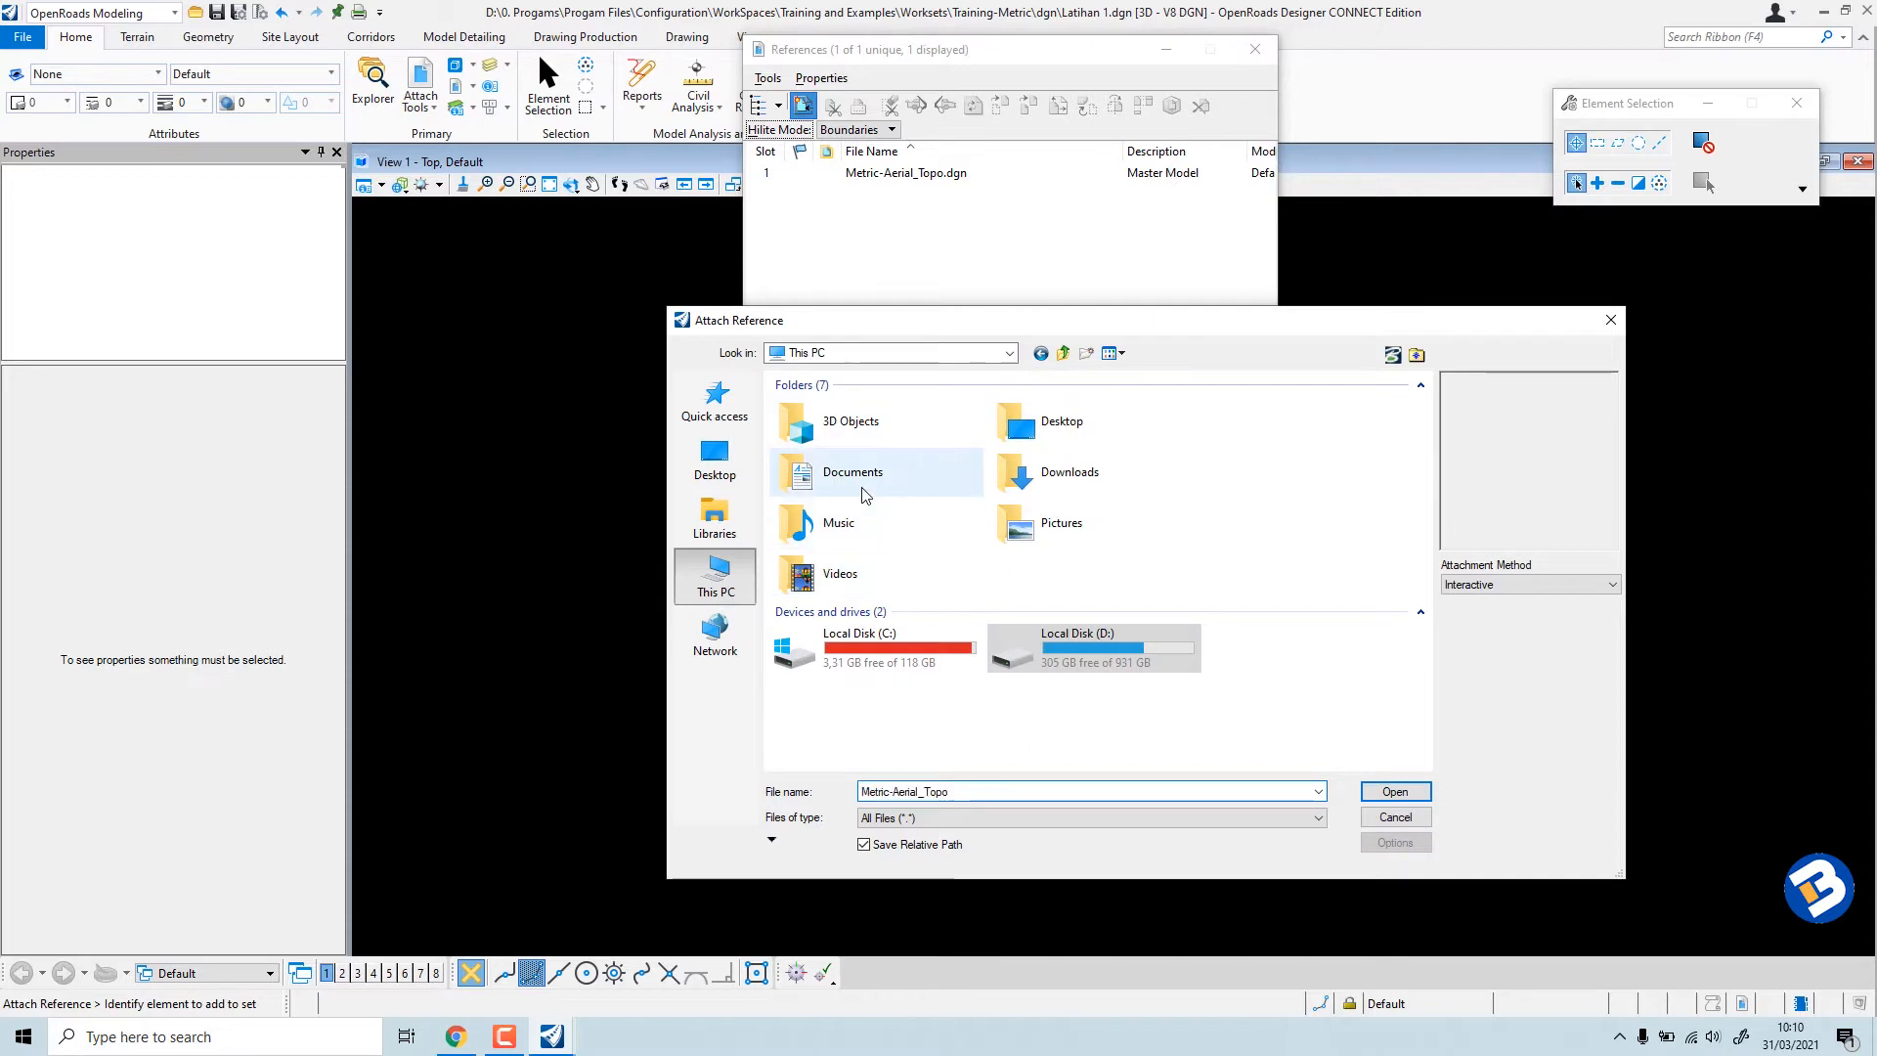
{"action": "double_click", "coordinate": [824, 479]}
{"action": "double_click", "coordinate": [864, 533]}
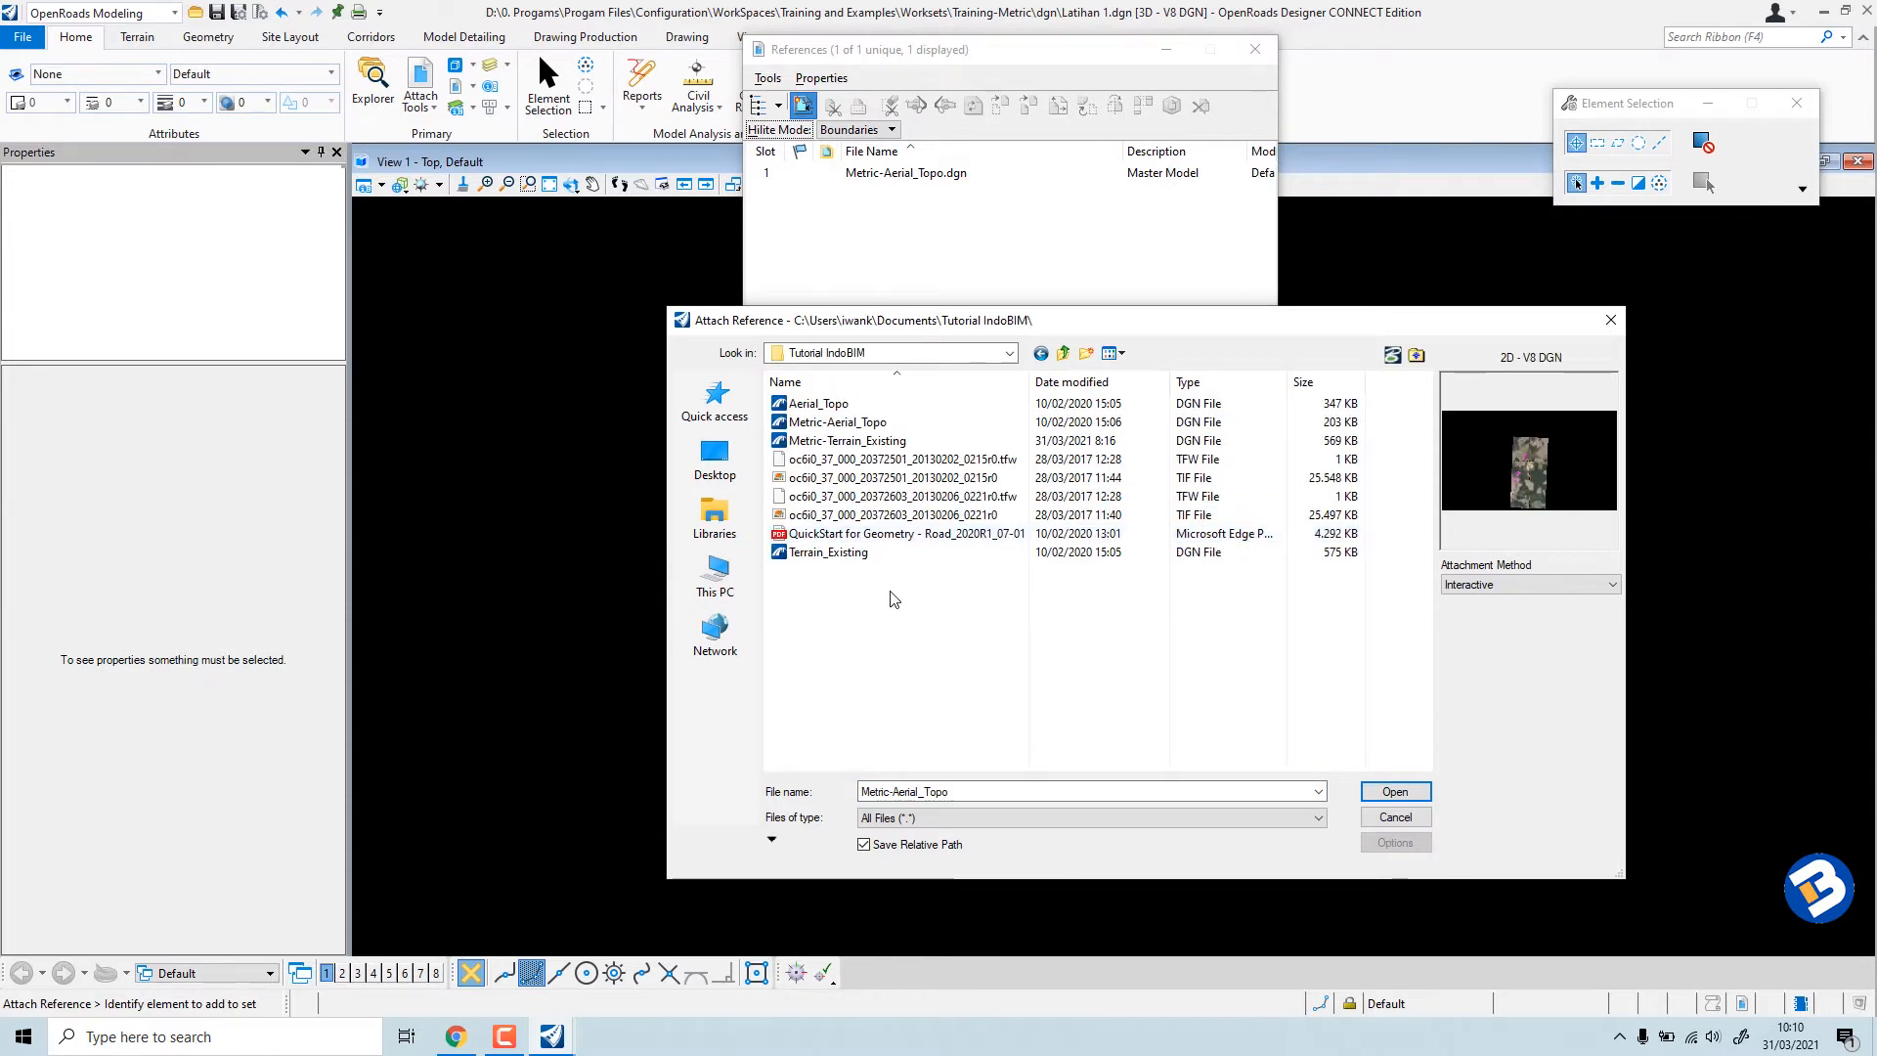
Attach Metric-Terrain_Existing as a reference with Coincident - World orientation, and clear the references window from the view.
{"action": "left_click", "coordinate": [869, 445]}
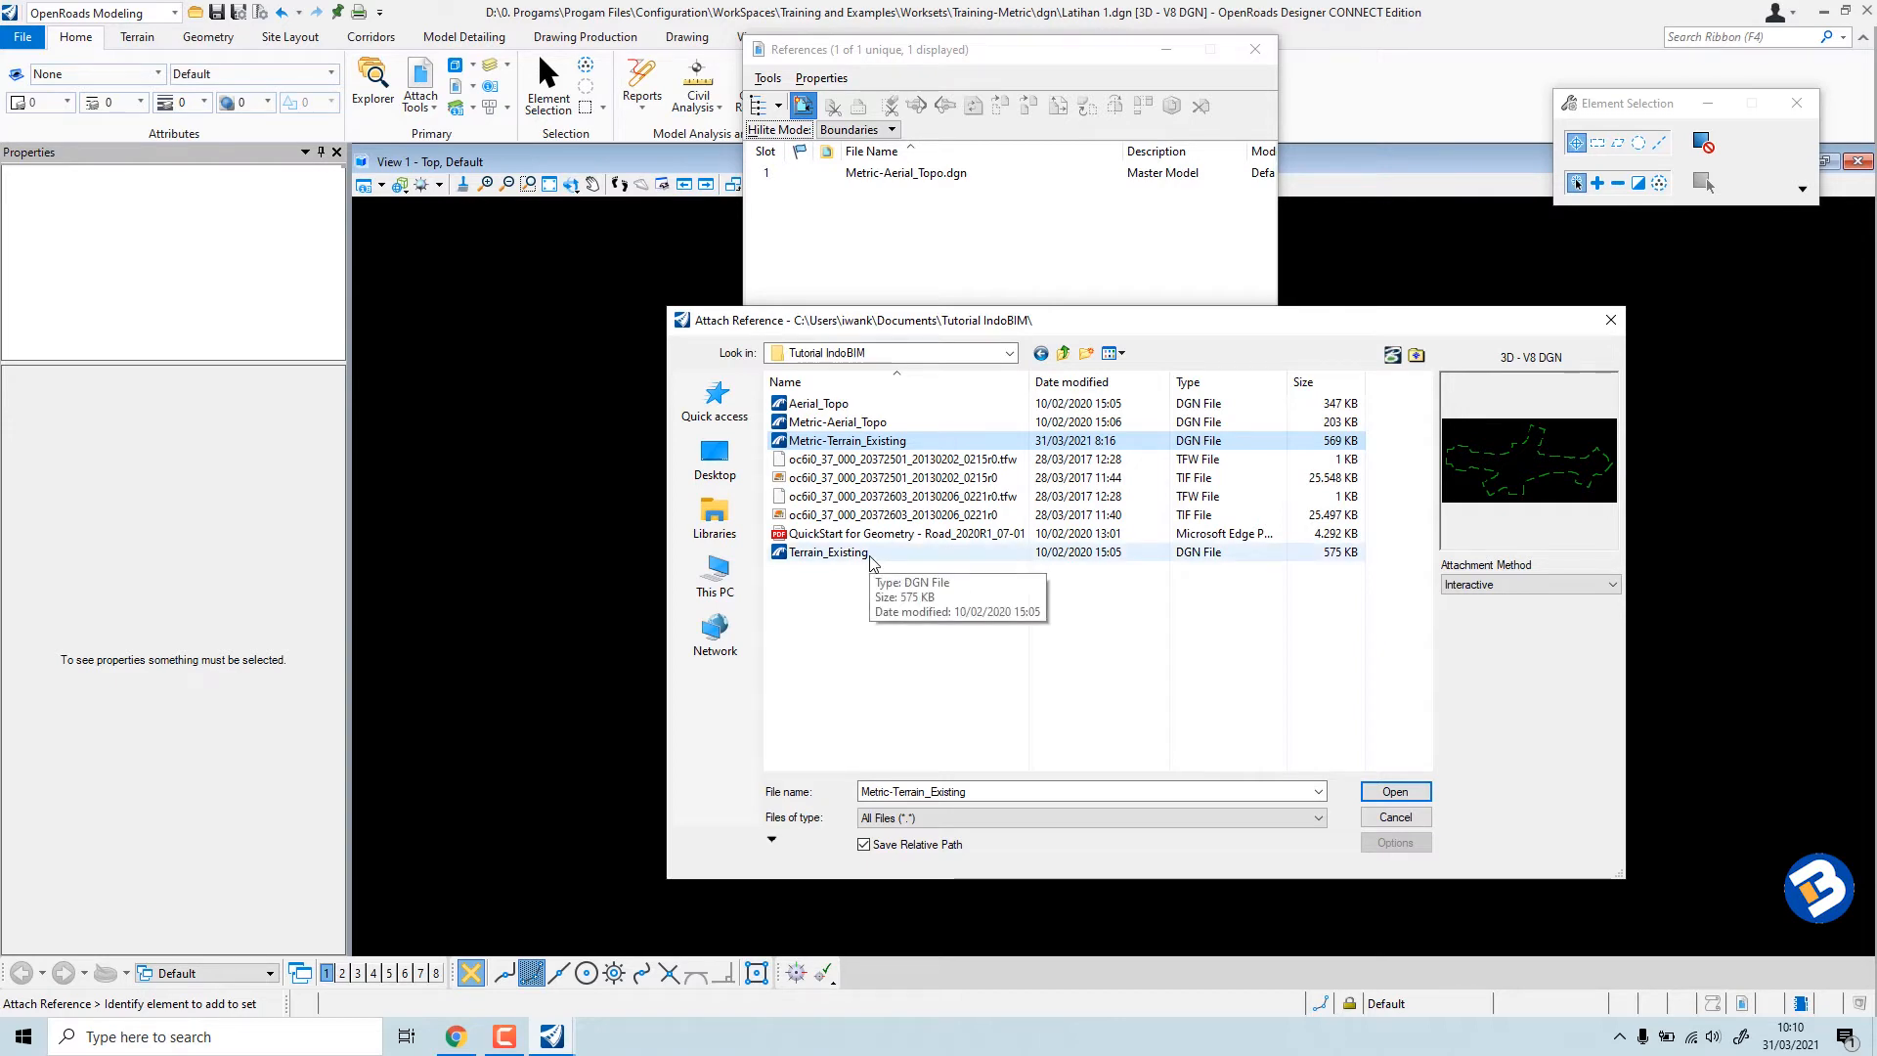
{"action": "left_click", "coordinate": [1393, 794]}
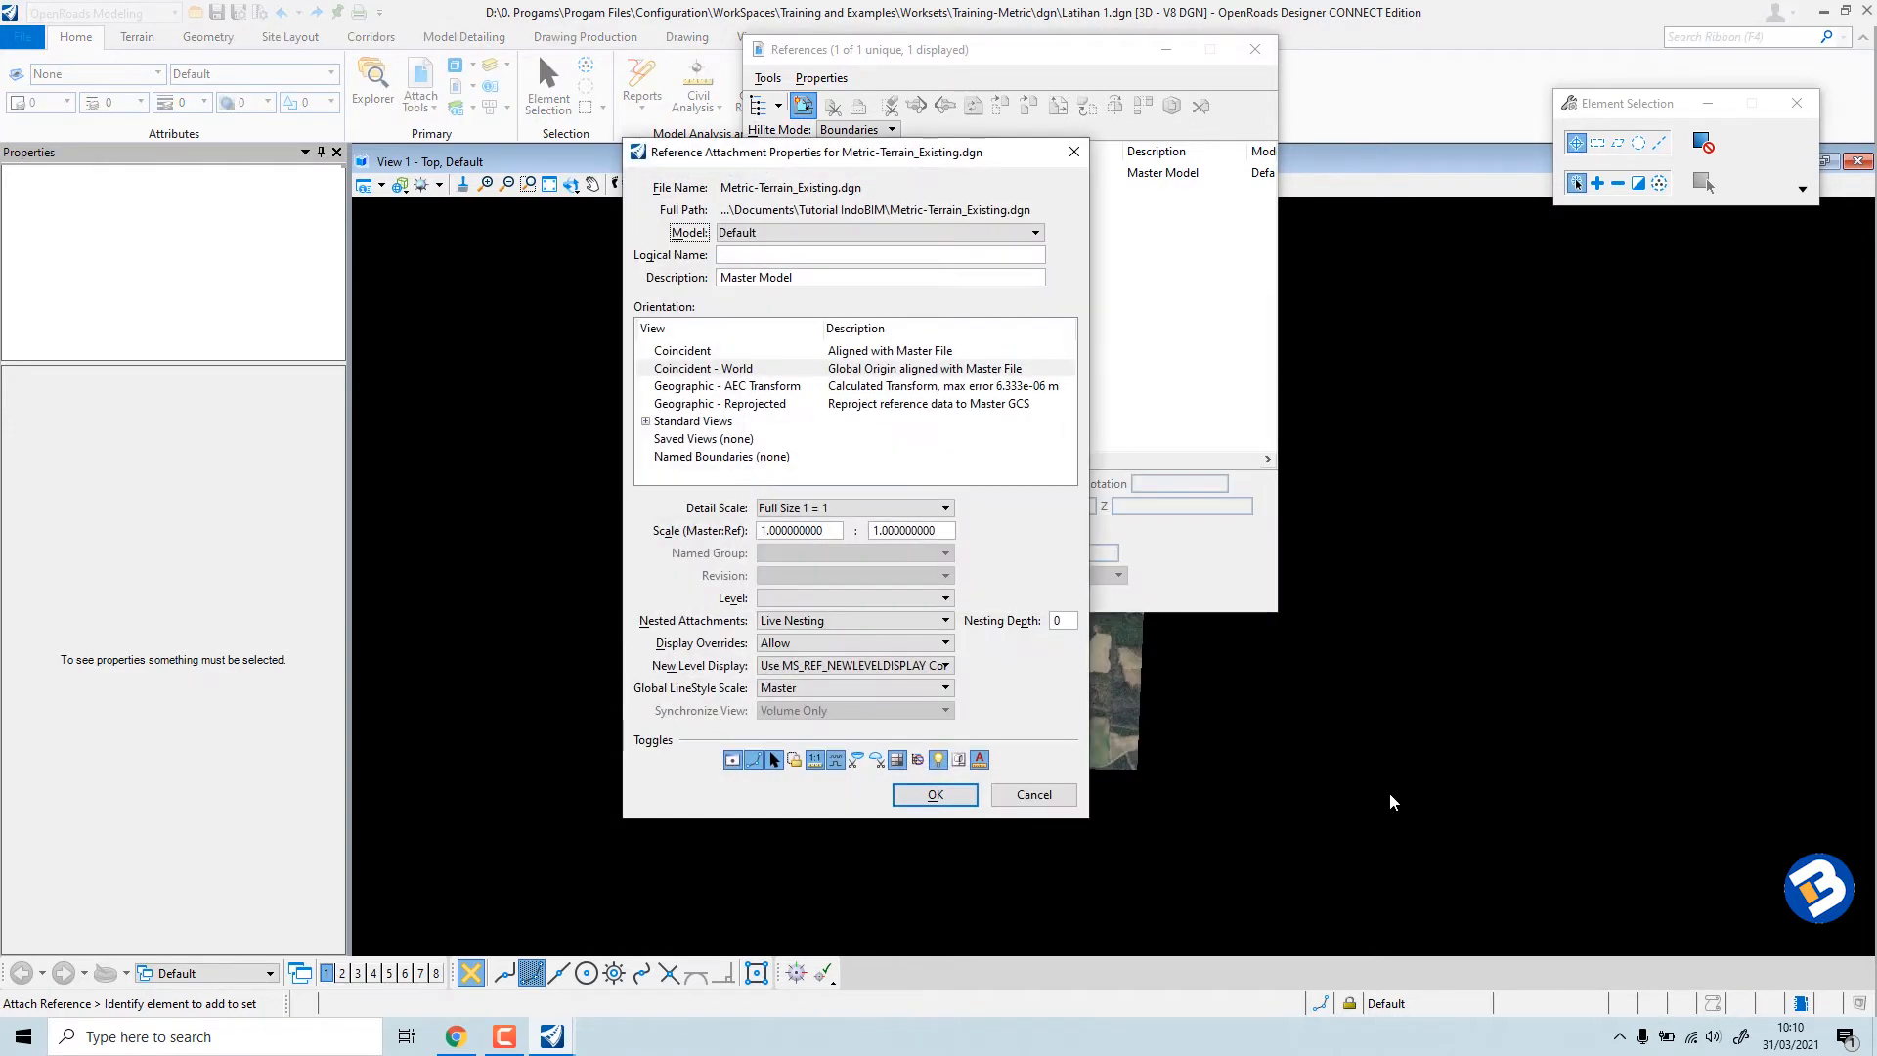
{"action": "left_click", "coordinate": [735, 370]}
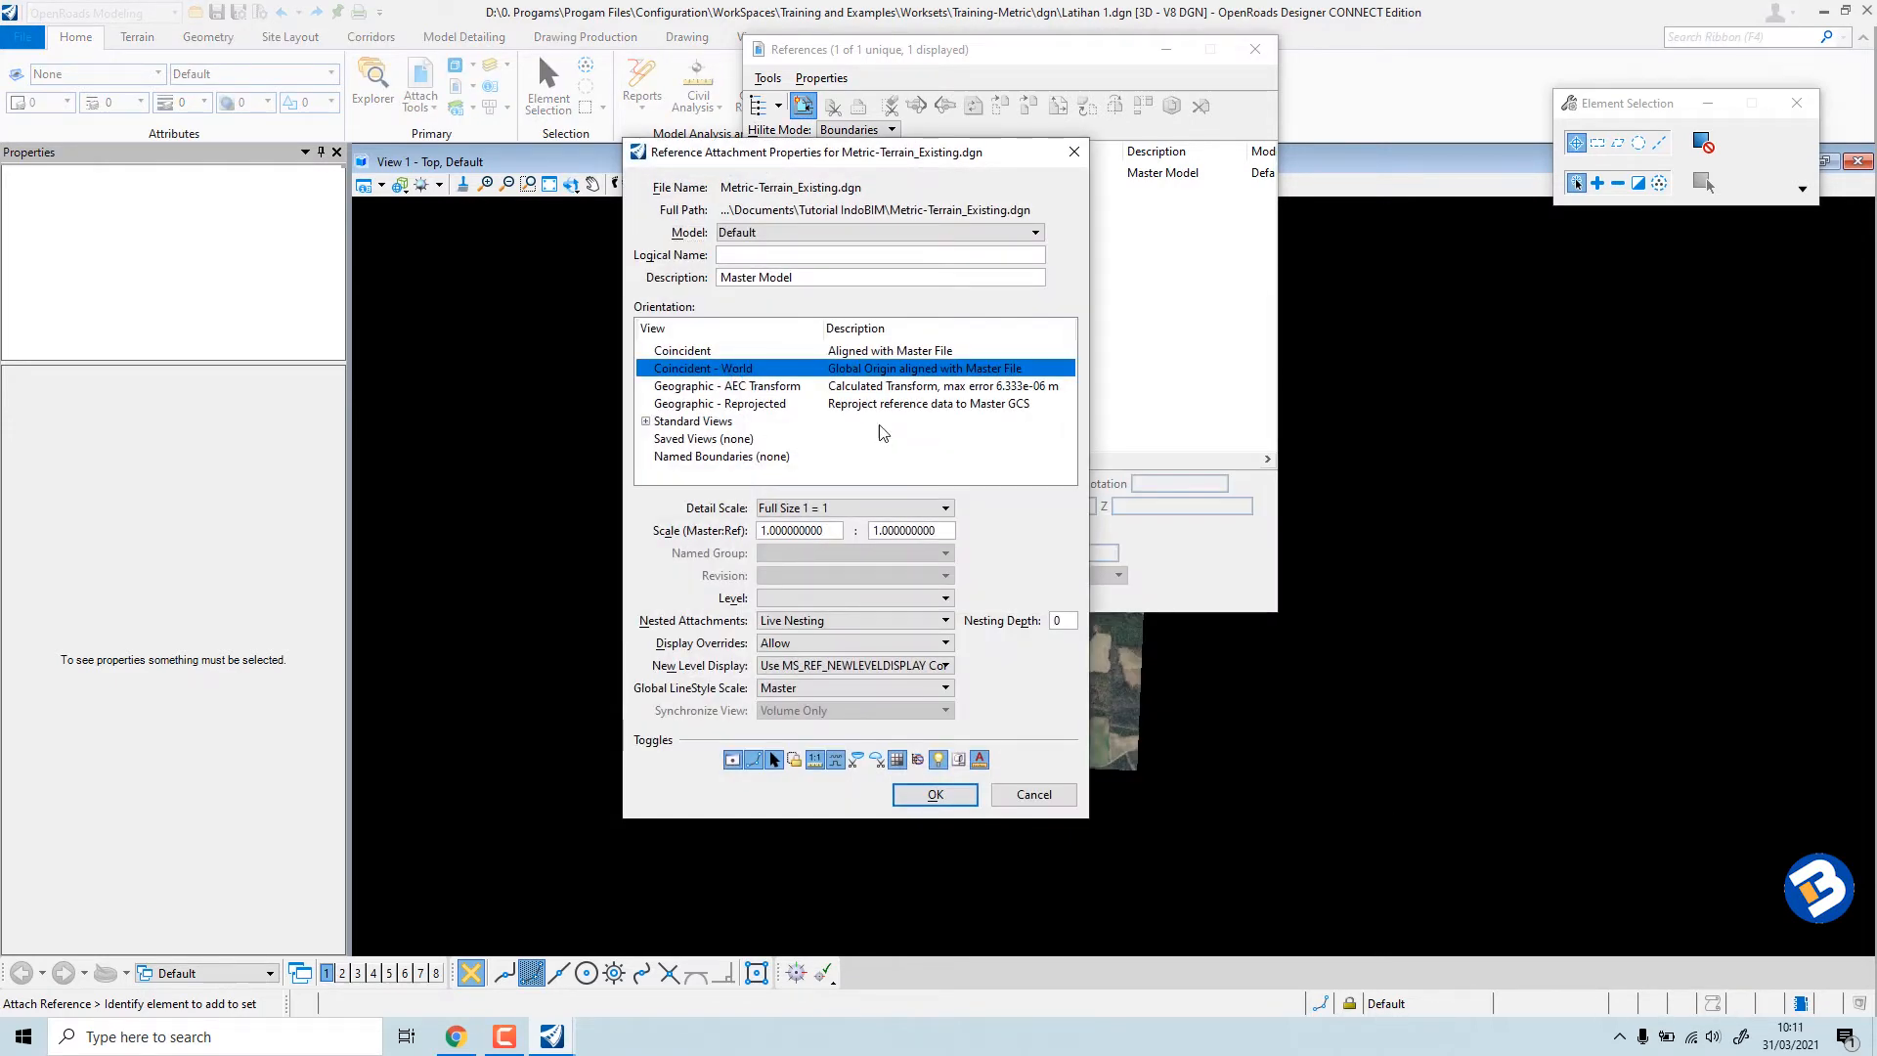
{"action": "left_click", "coordinate": [944, 793]}
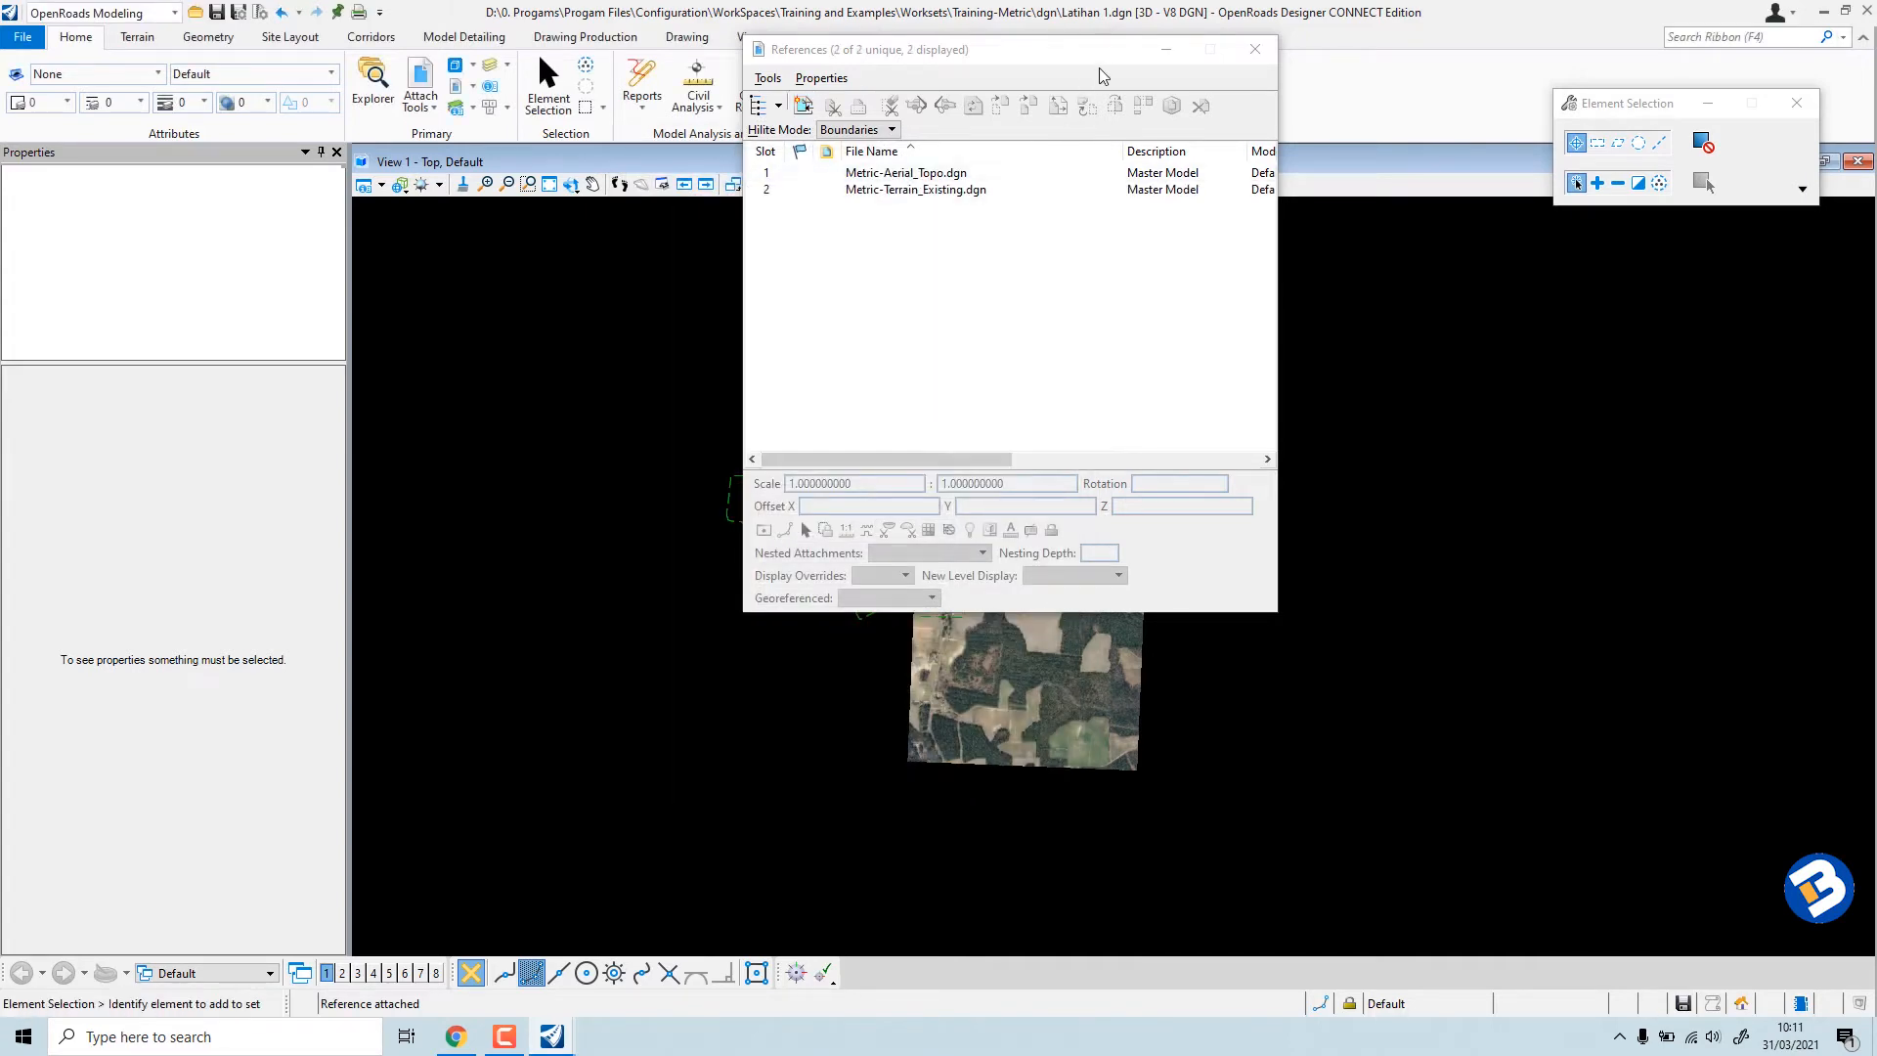
{"action": "left_click", "coordinate": [1166, 48]}
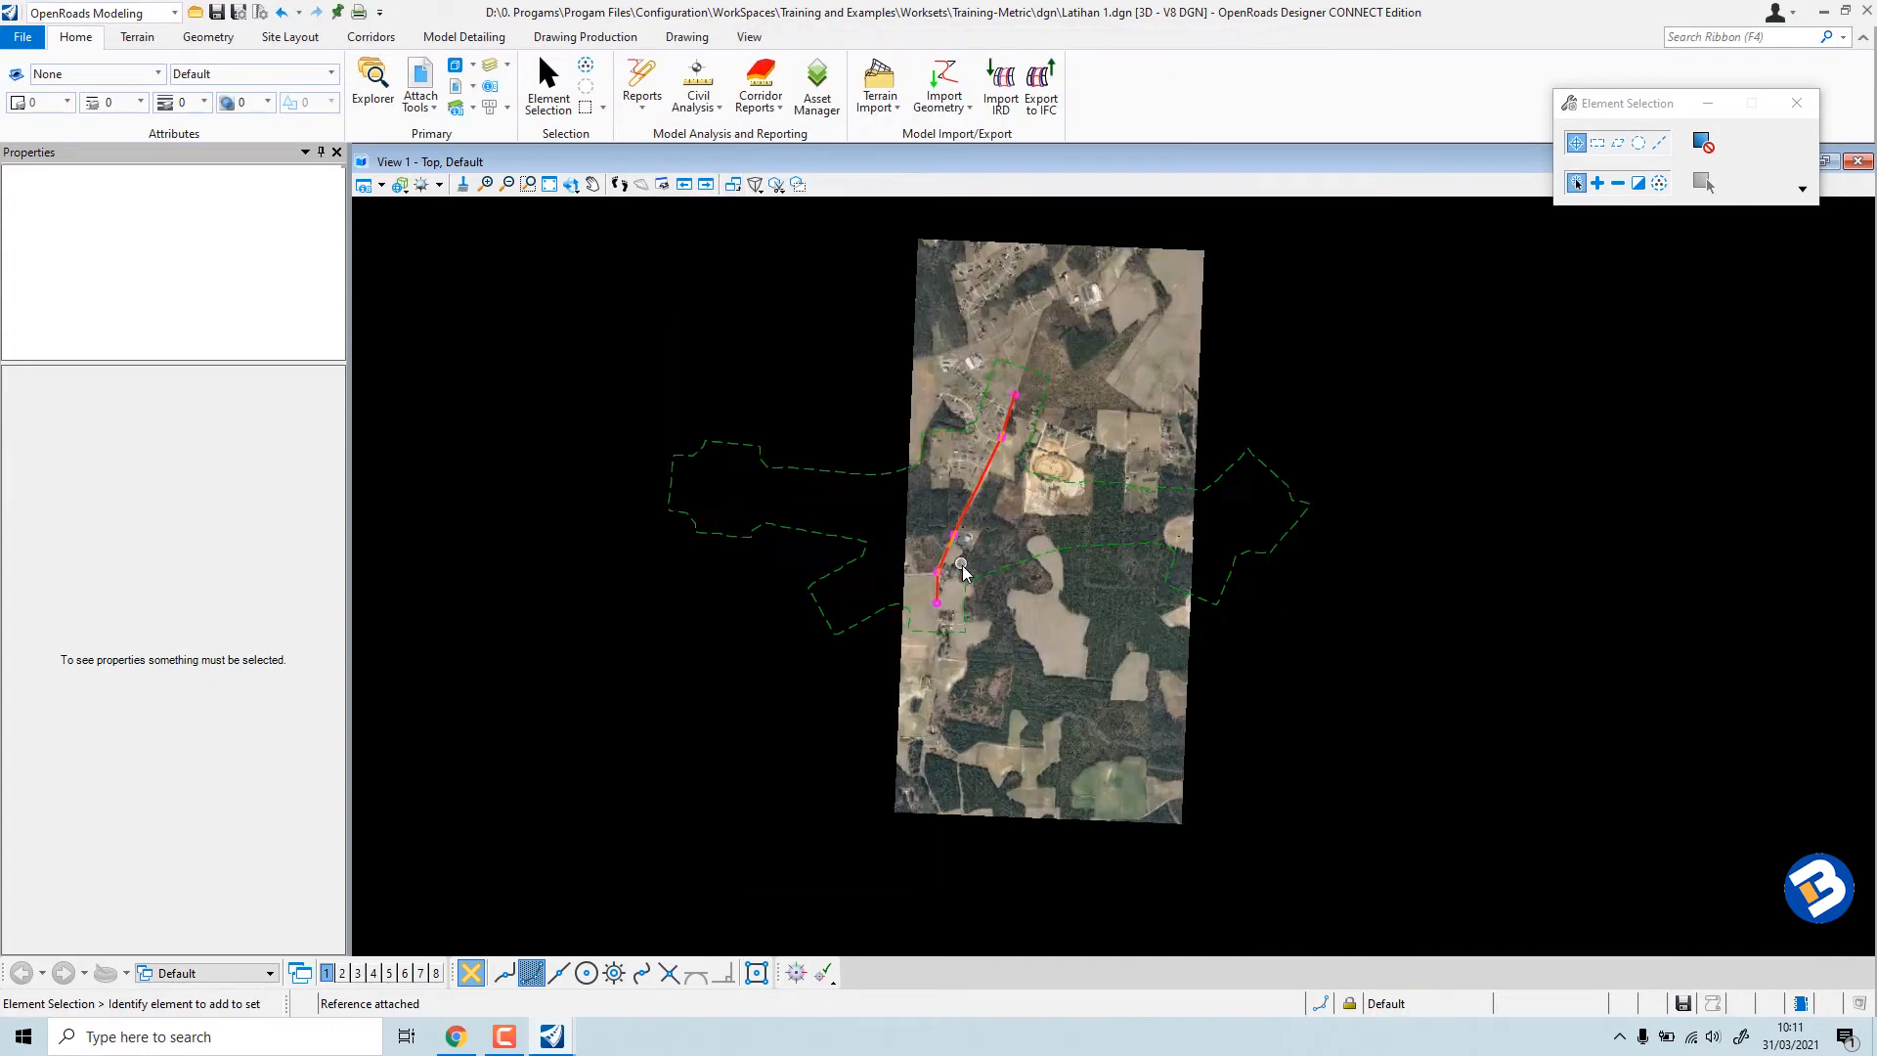
{"action": "scroll", "coordinate": [963, 572], "scroll_direction": "up", "scroll_amount": 2}
{"action": "scroll", "coordinate": [725, 484], "scroll_direction": "down", "scroll_amount": 2}
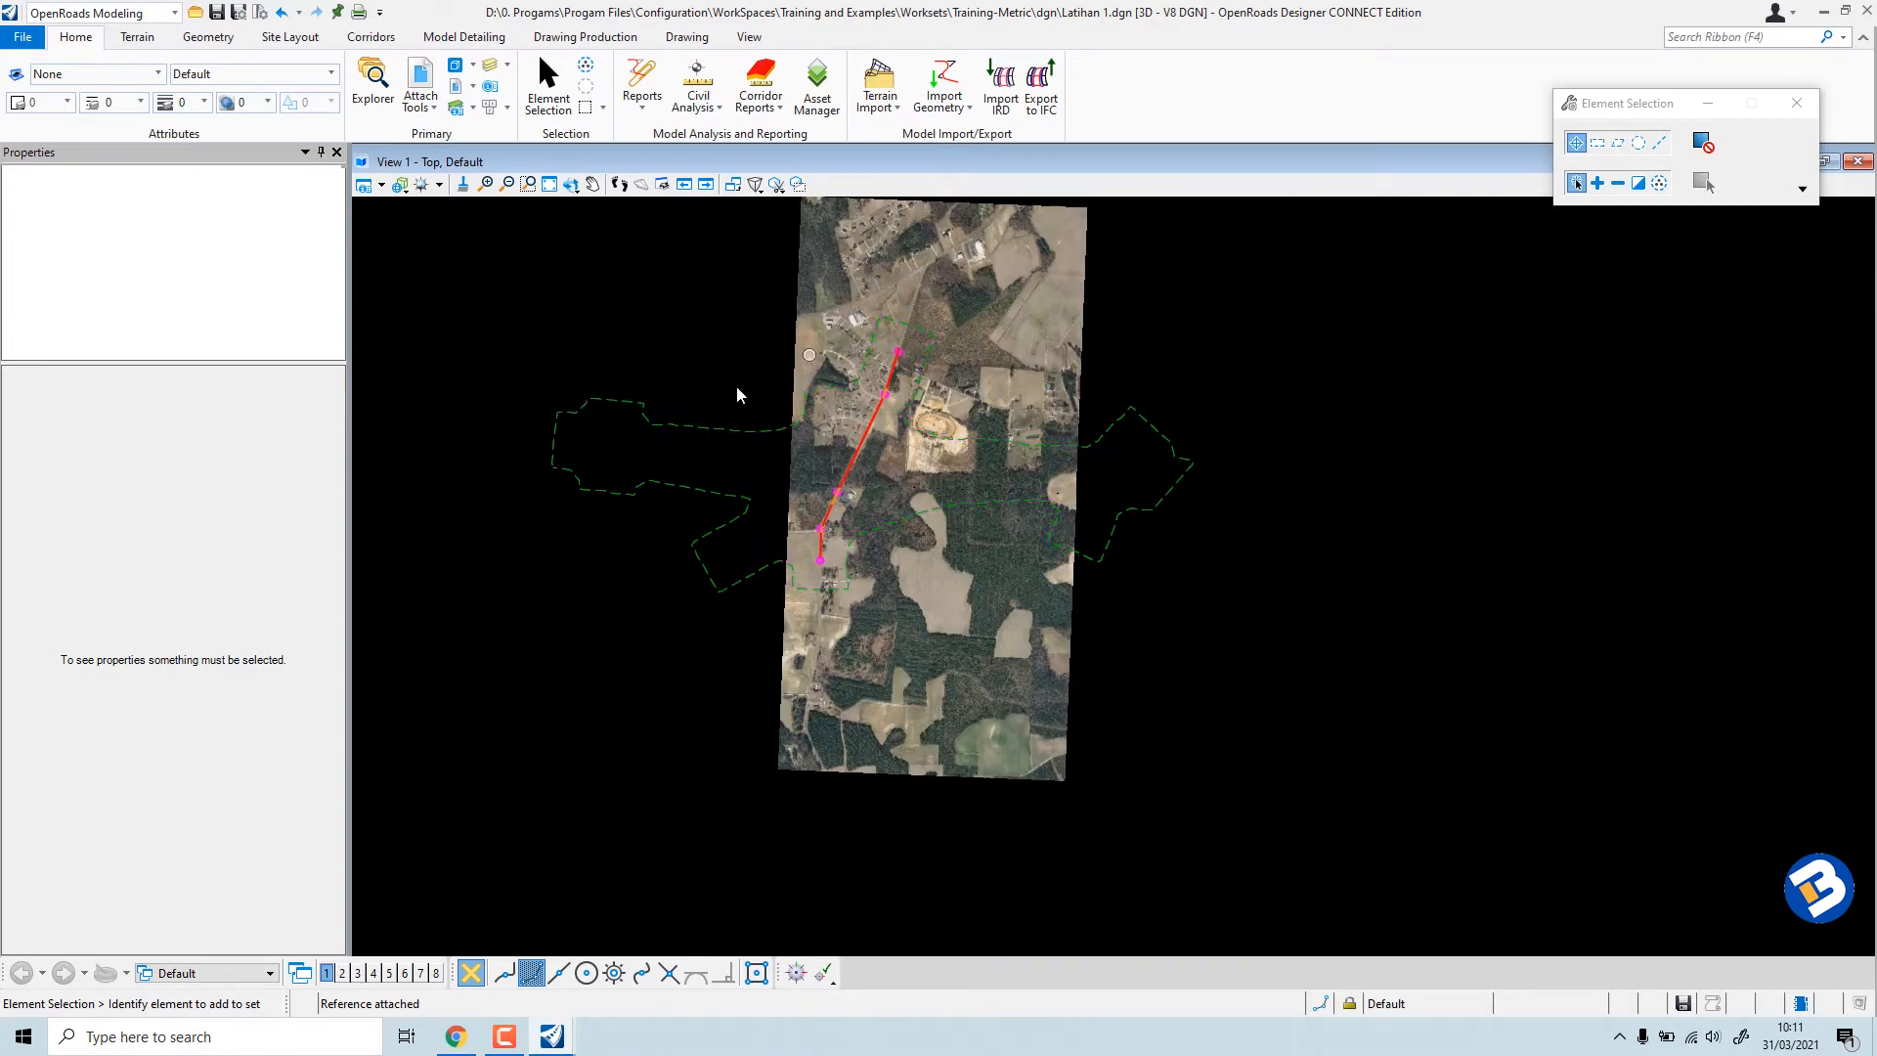
{"action": "scroll", "coordinate": [577, 405], "scroll_direction": "up", "scroll_amount": 3}
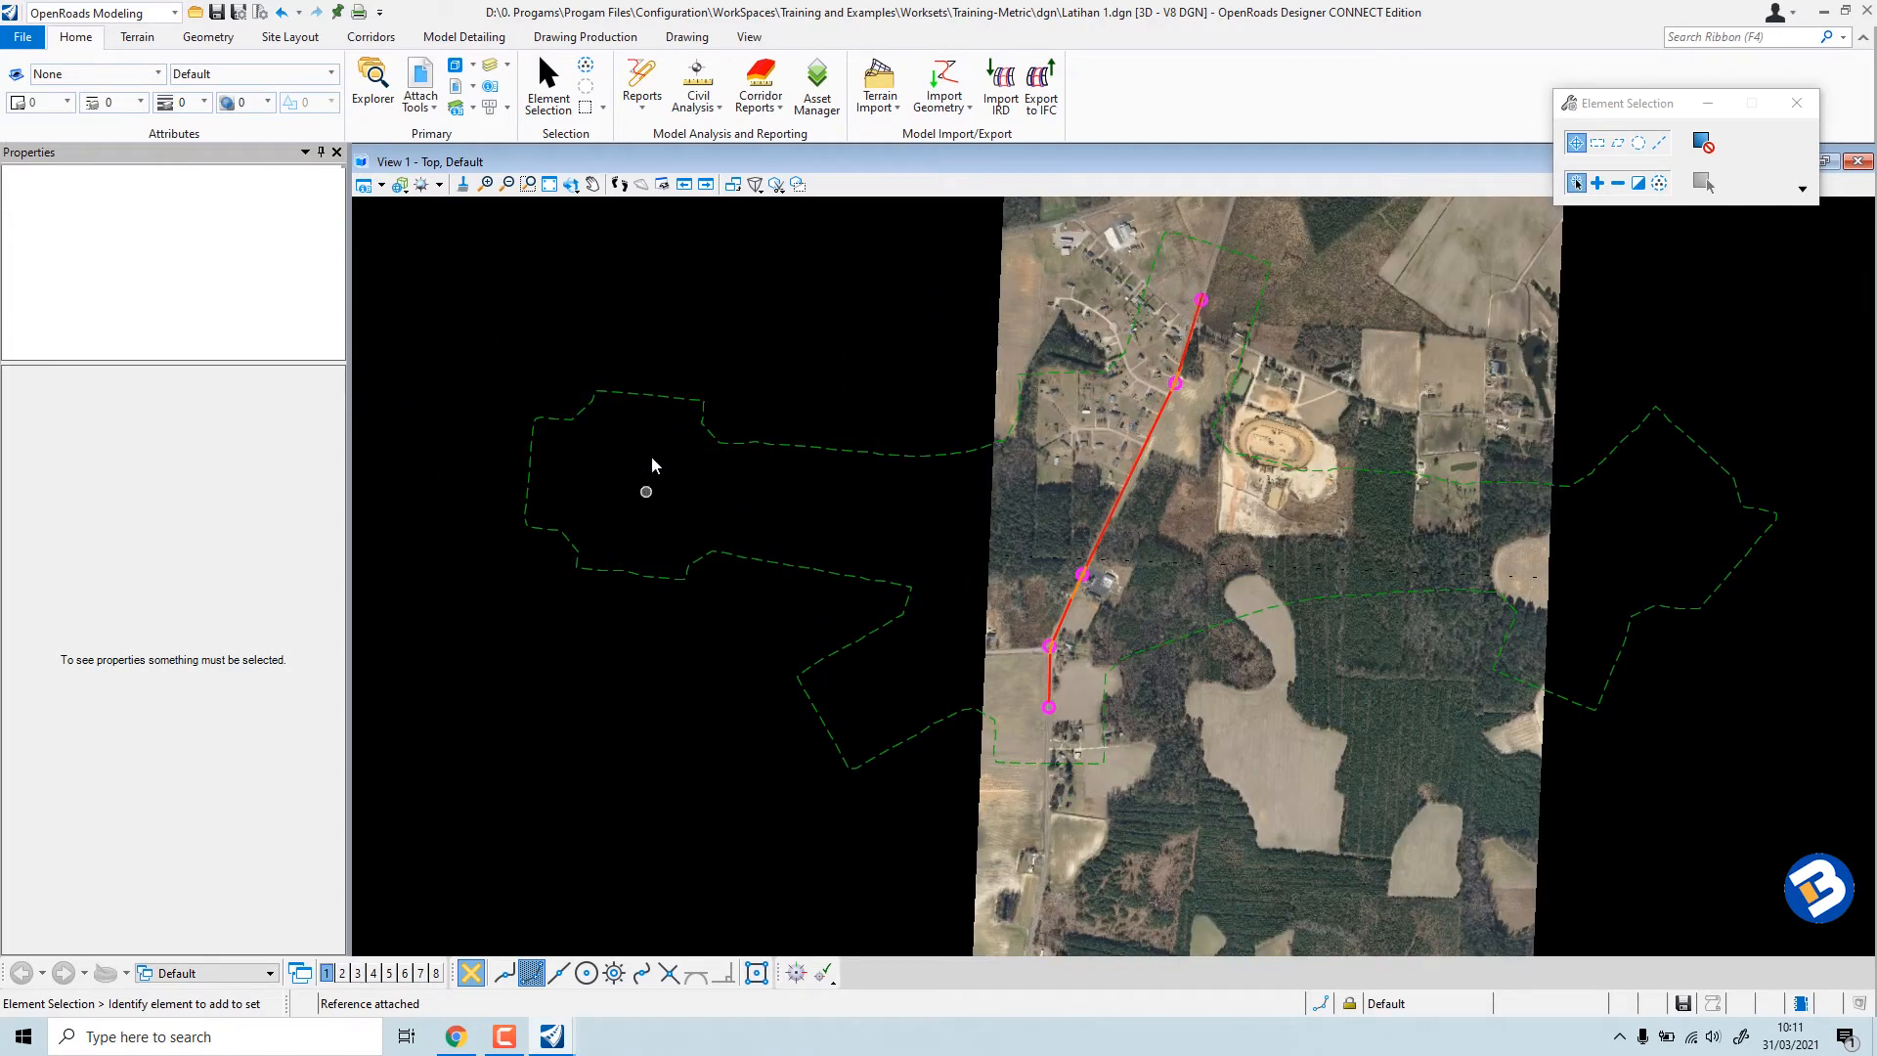
Set the referenced Metric-Terrain surface as the active terrain model by picking its boundary.
{"action": "left_click", "coordinate": [656, 400]}
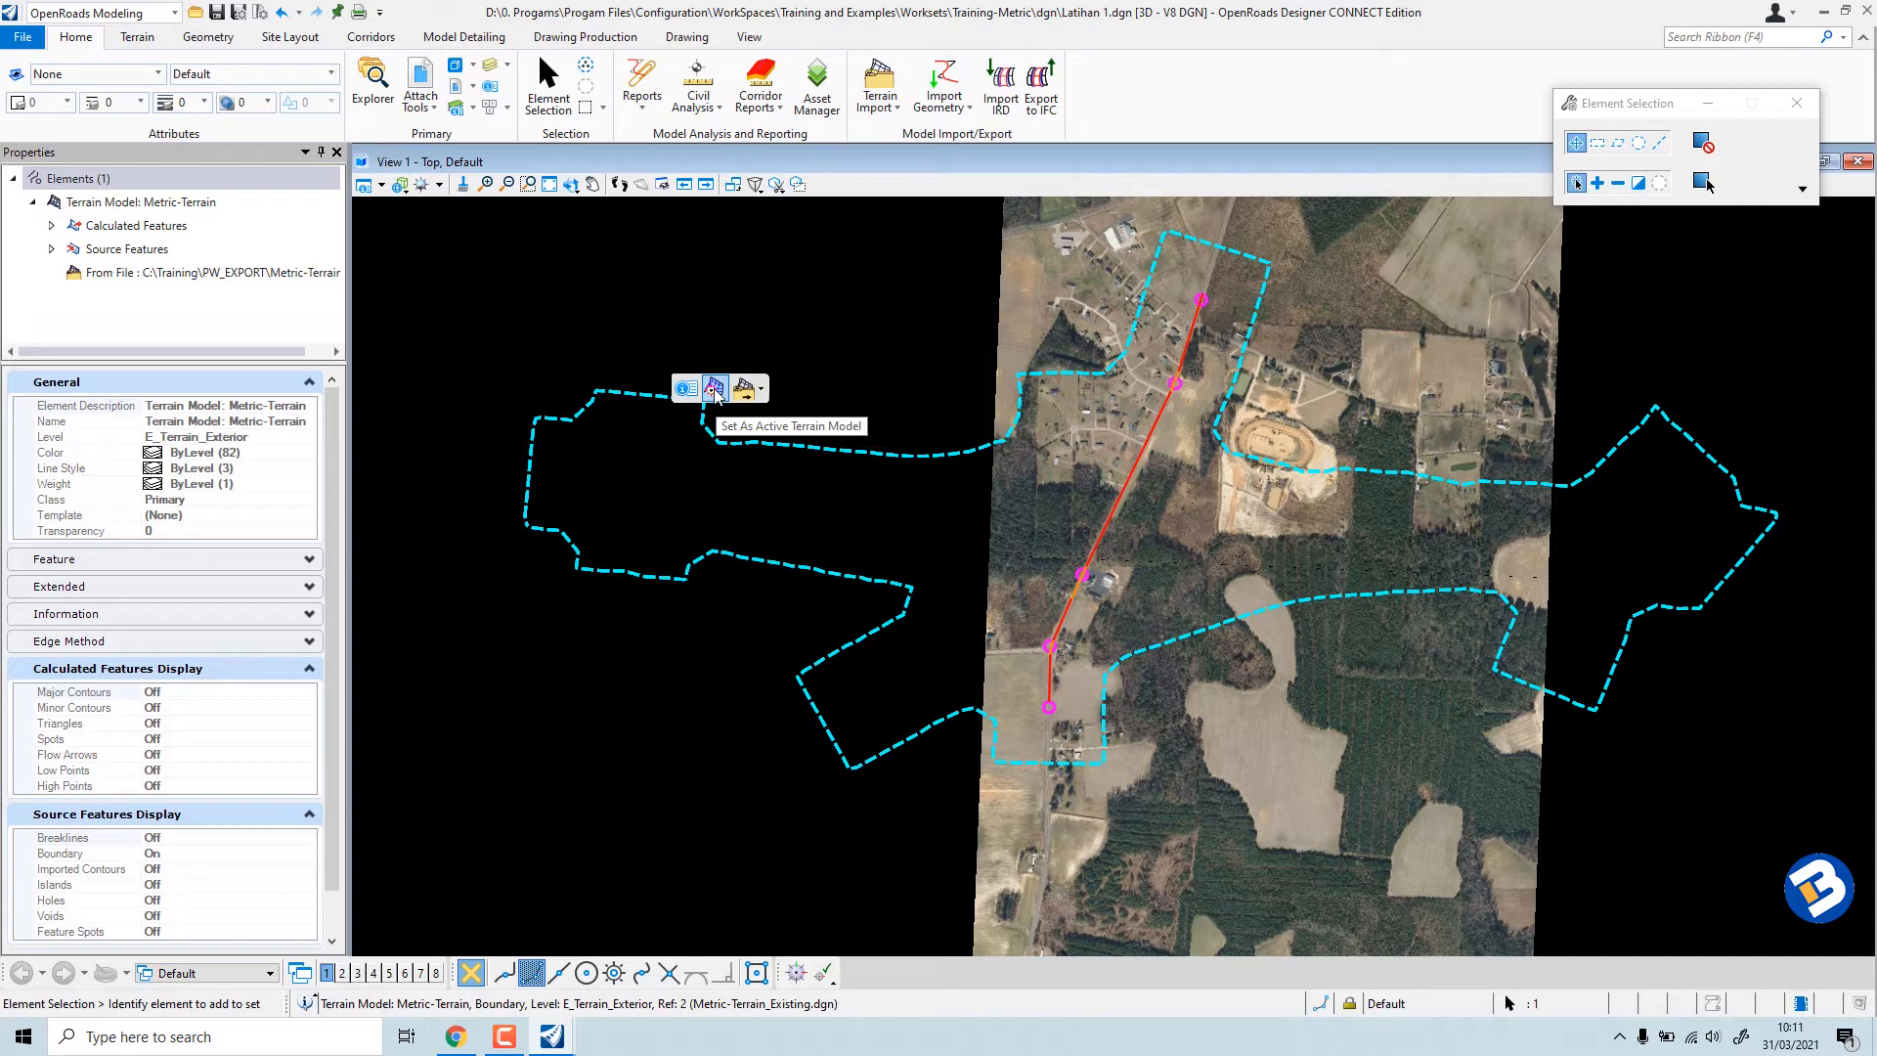
{"action": "left_click", "coordinate": [717, 390]}
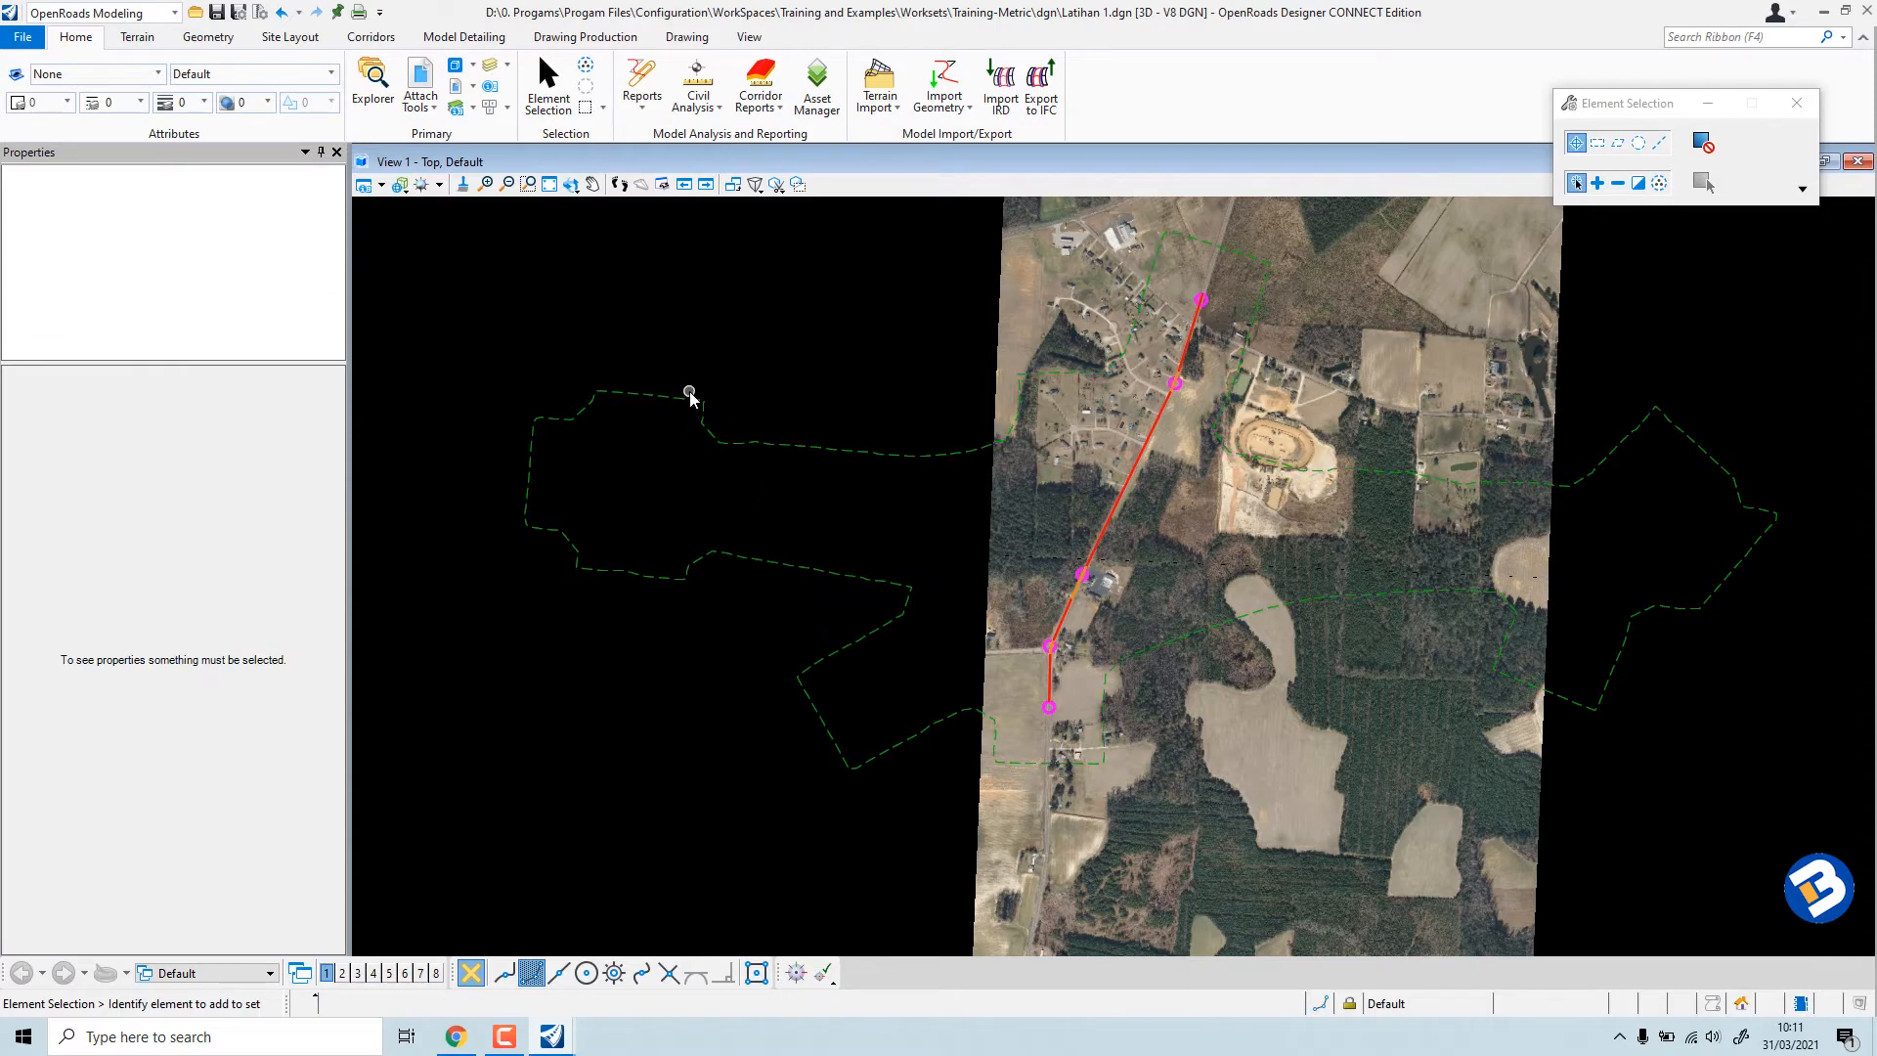
Open the profile model of the ALinyemen Horisontal alignment in View 2 and maximize that view.
{"action": "scroll", "coordinate": [936, 593], "scroll_direction": "up", "scroll_amount": 5}
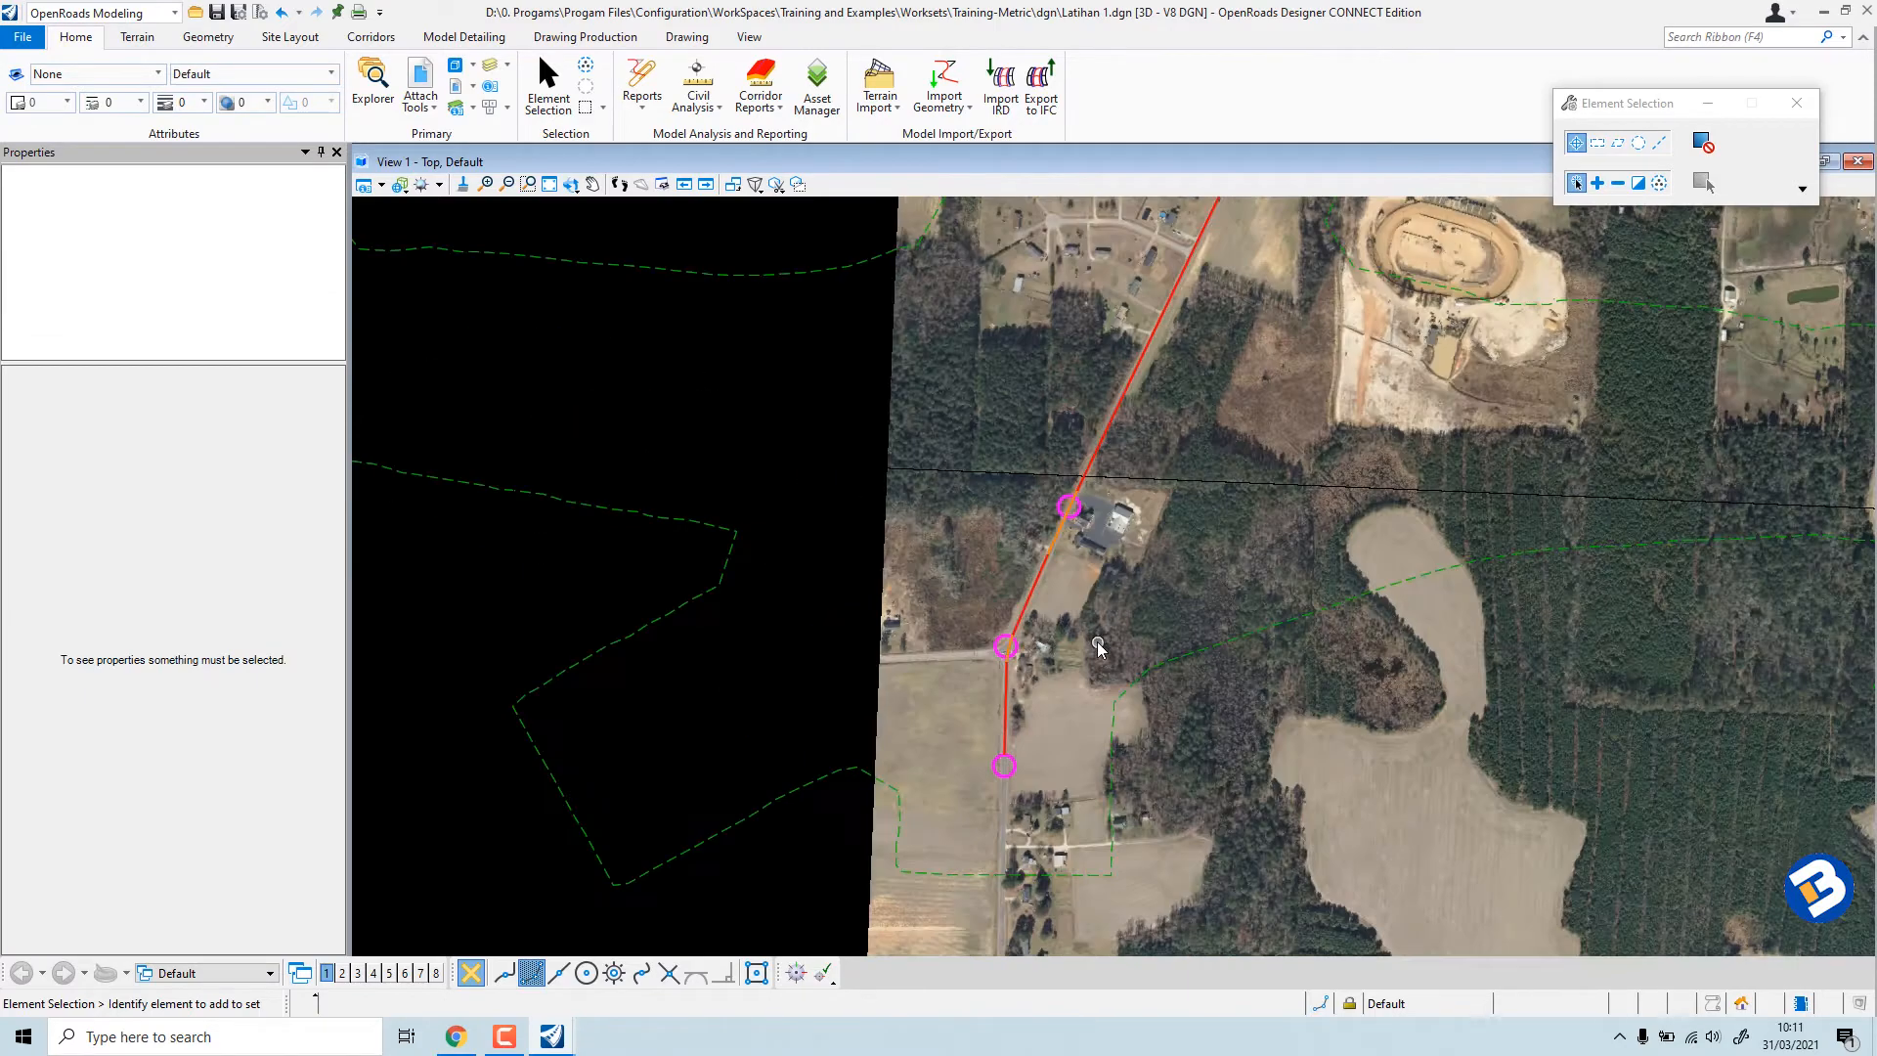
{"action": "scroll", "coordinate": [935, 592], "scroll_direction": "up", "scroll_amount": 2}
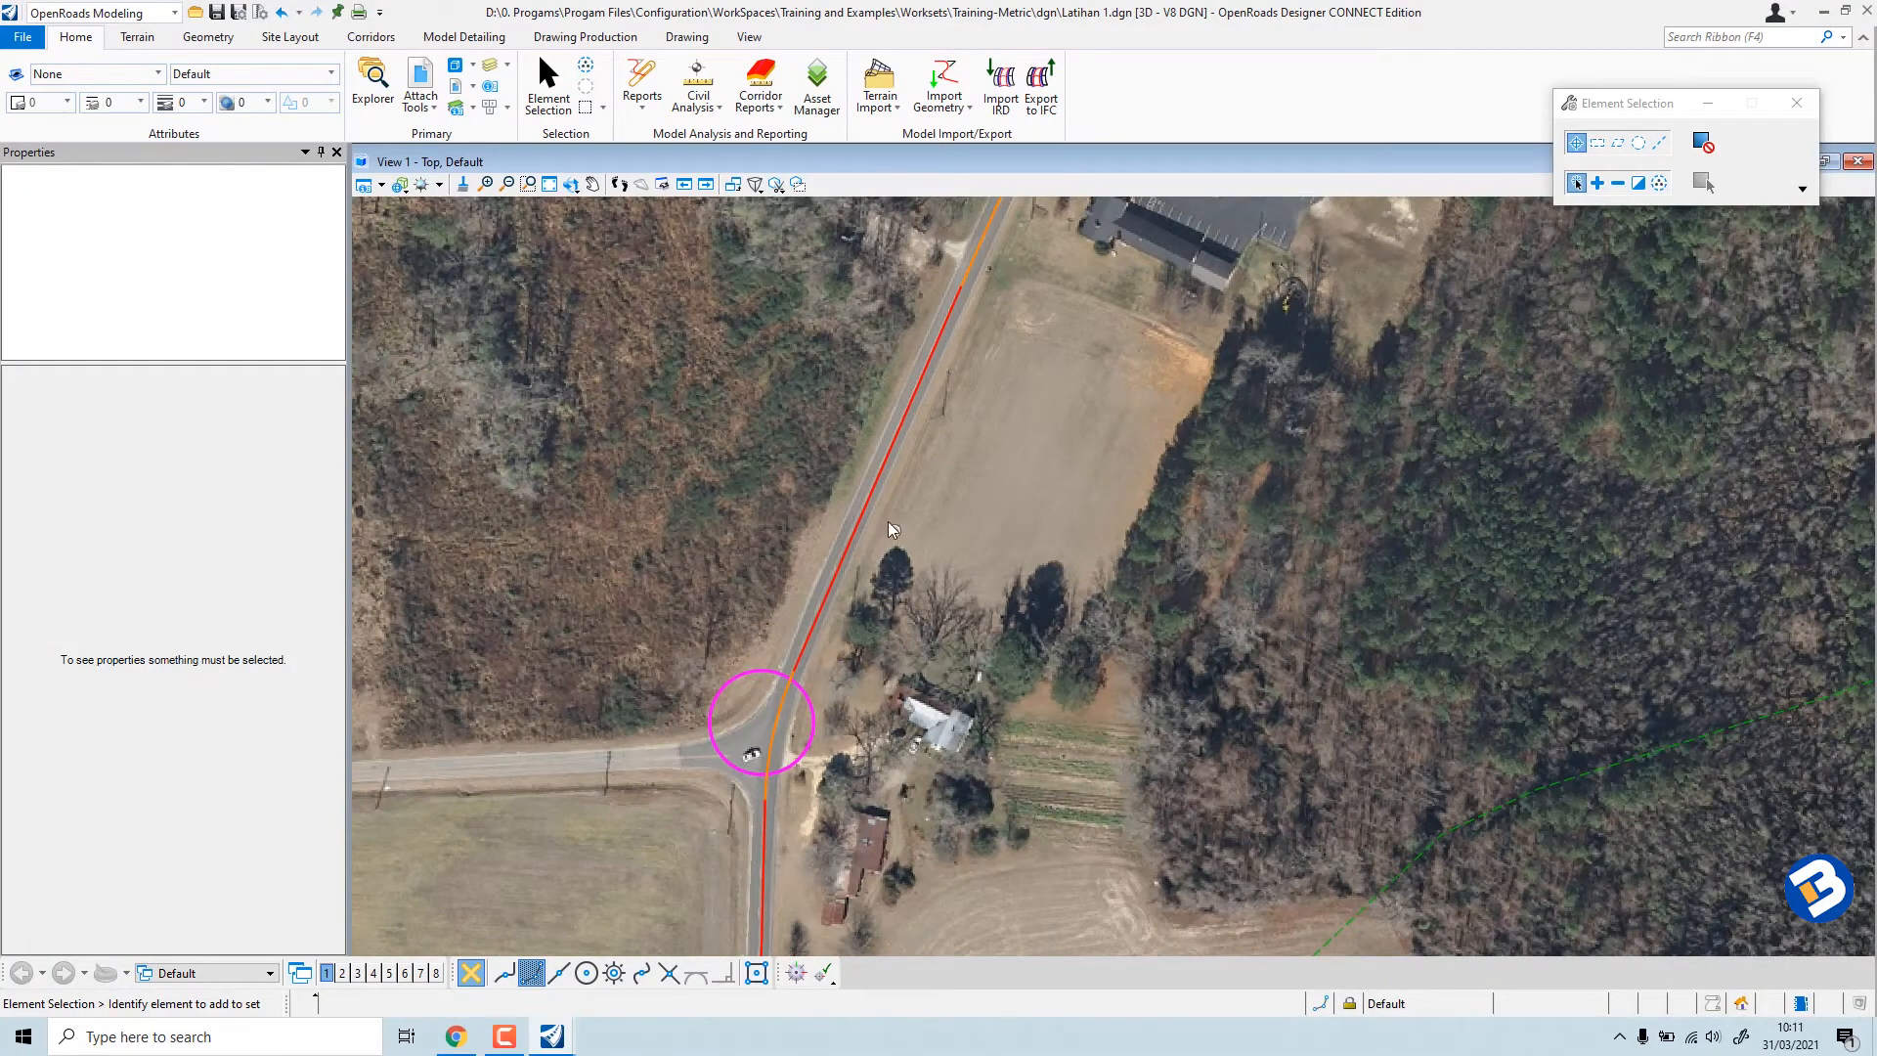
{"action": "left_click", "coordinate": [866, 509]}
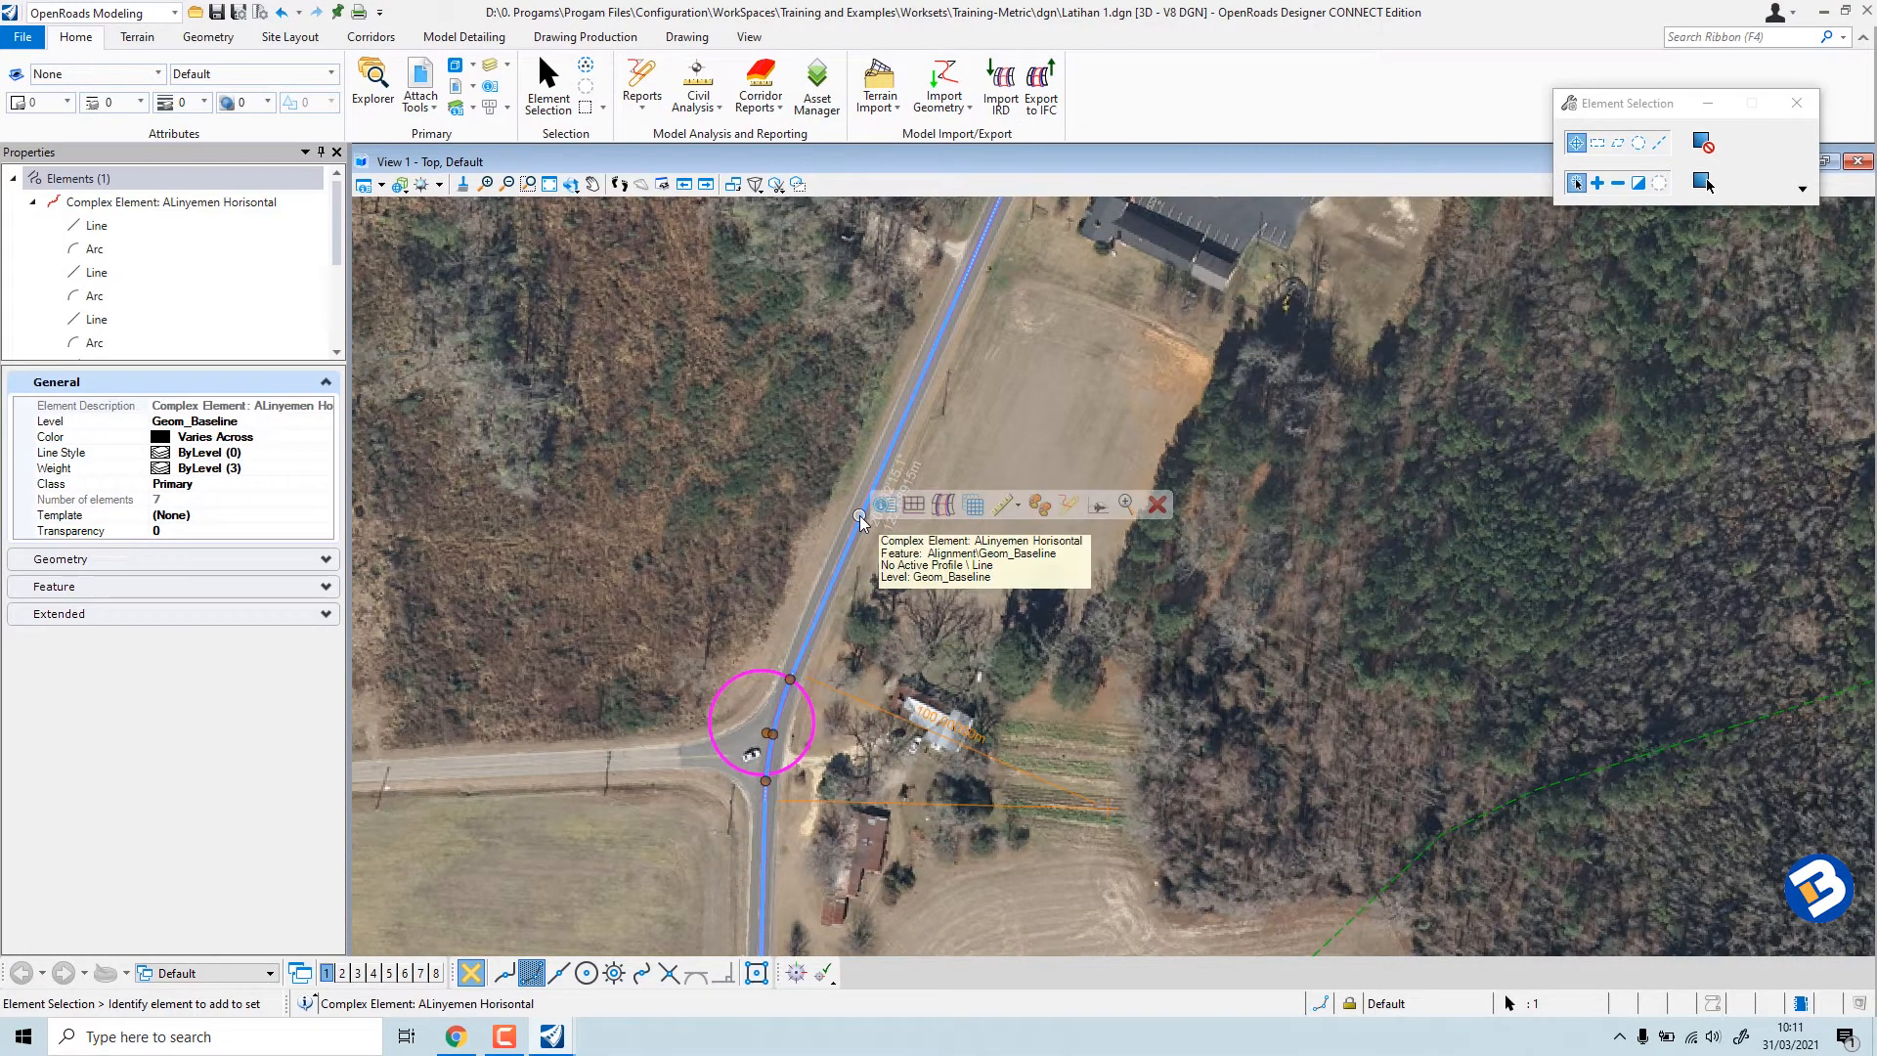
{"action": "mouse_move", "coordinate": [862, 518]}
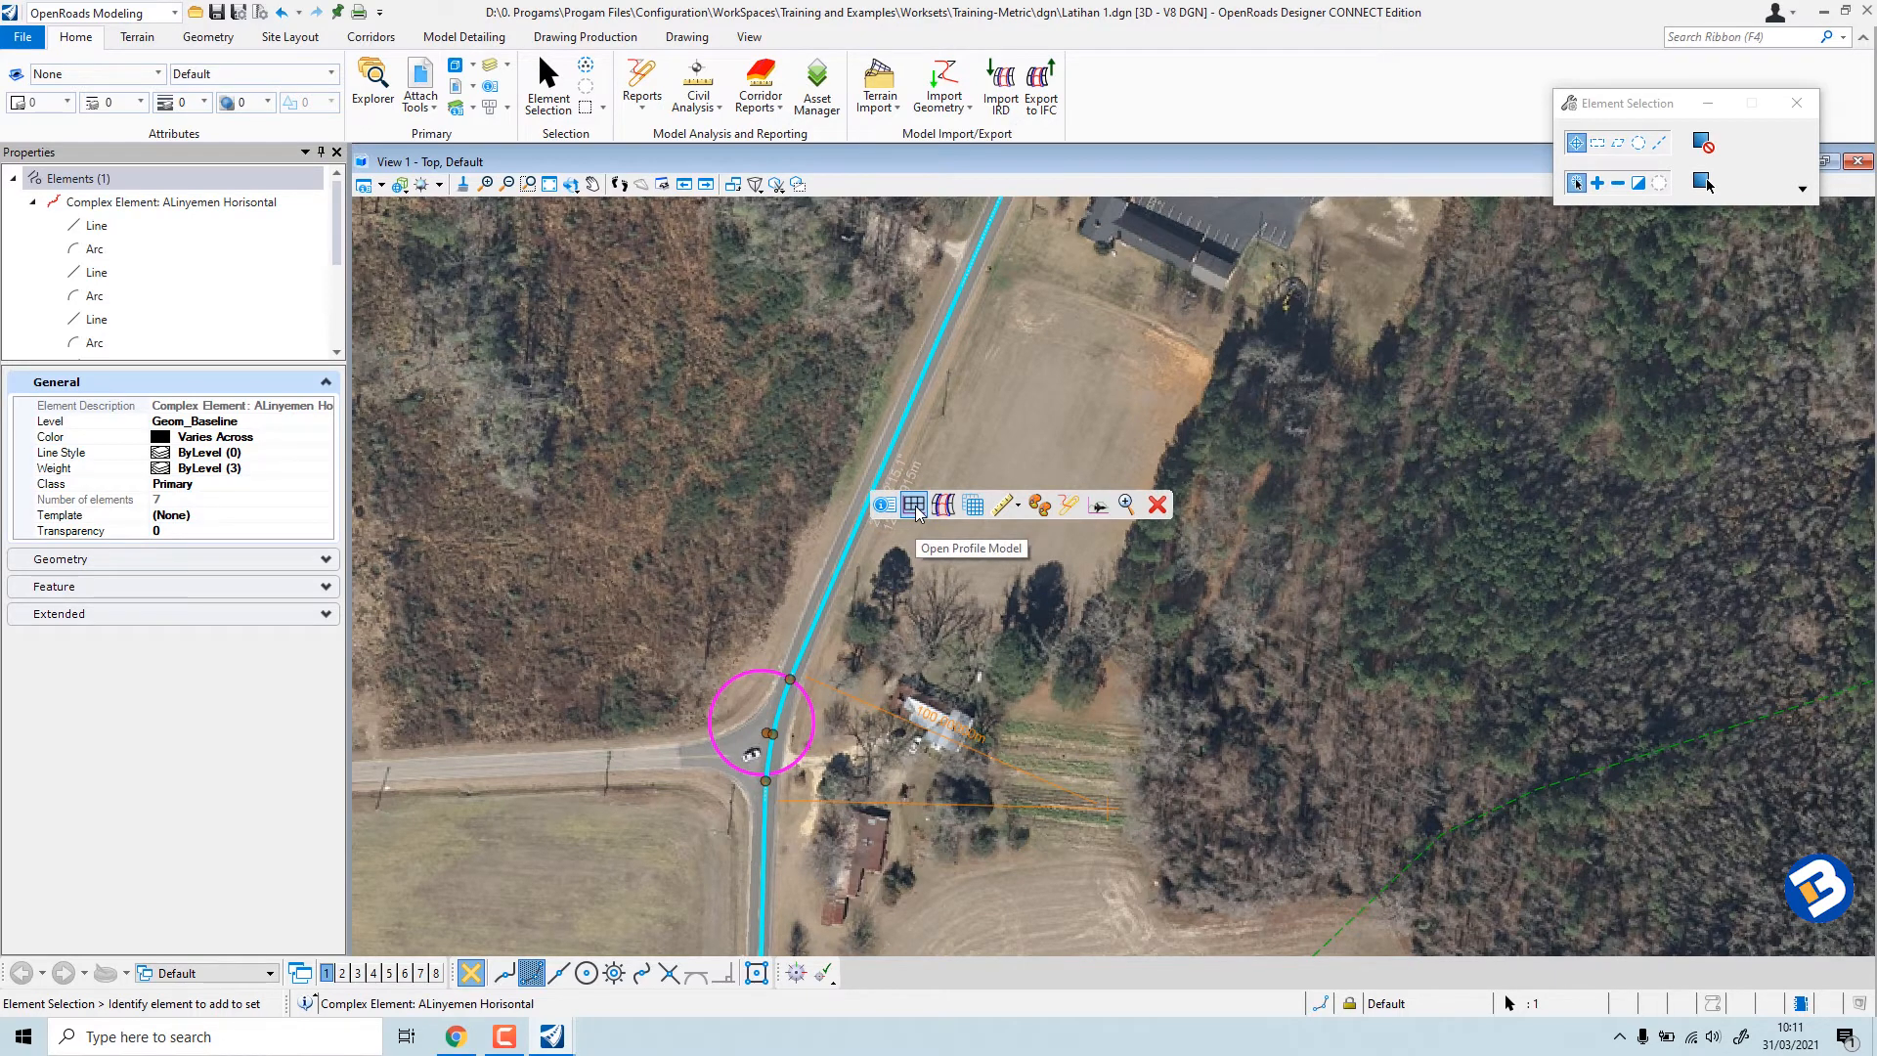
{"action": "left_click", "coordinate": [915, 505]}
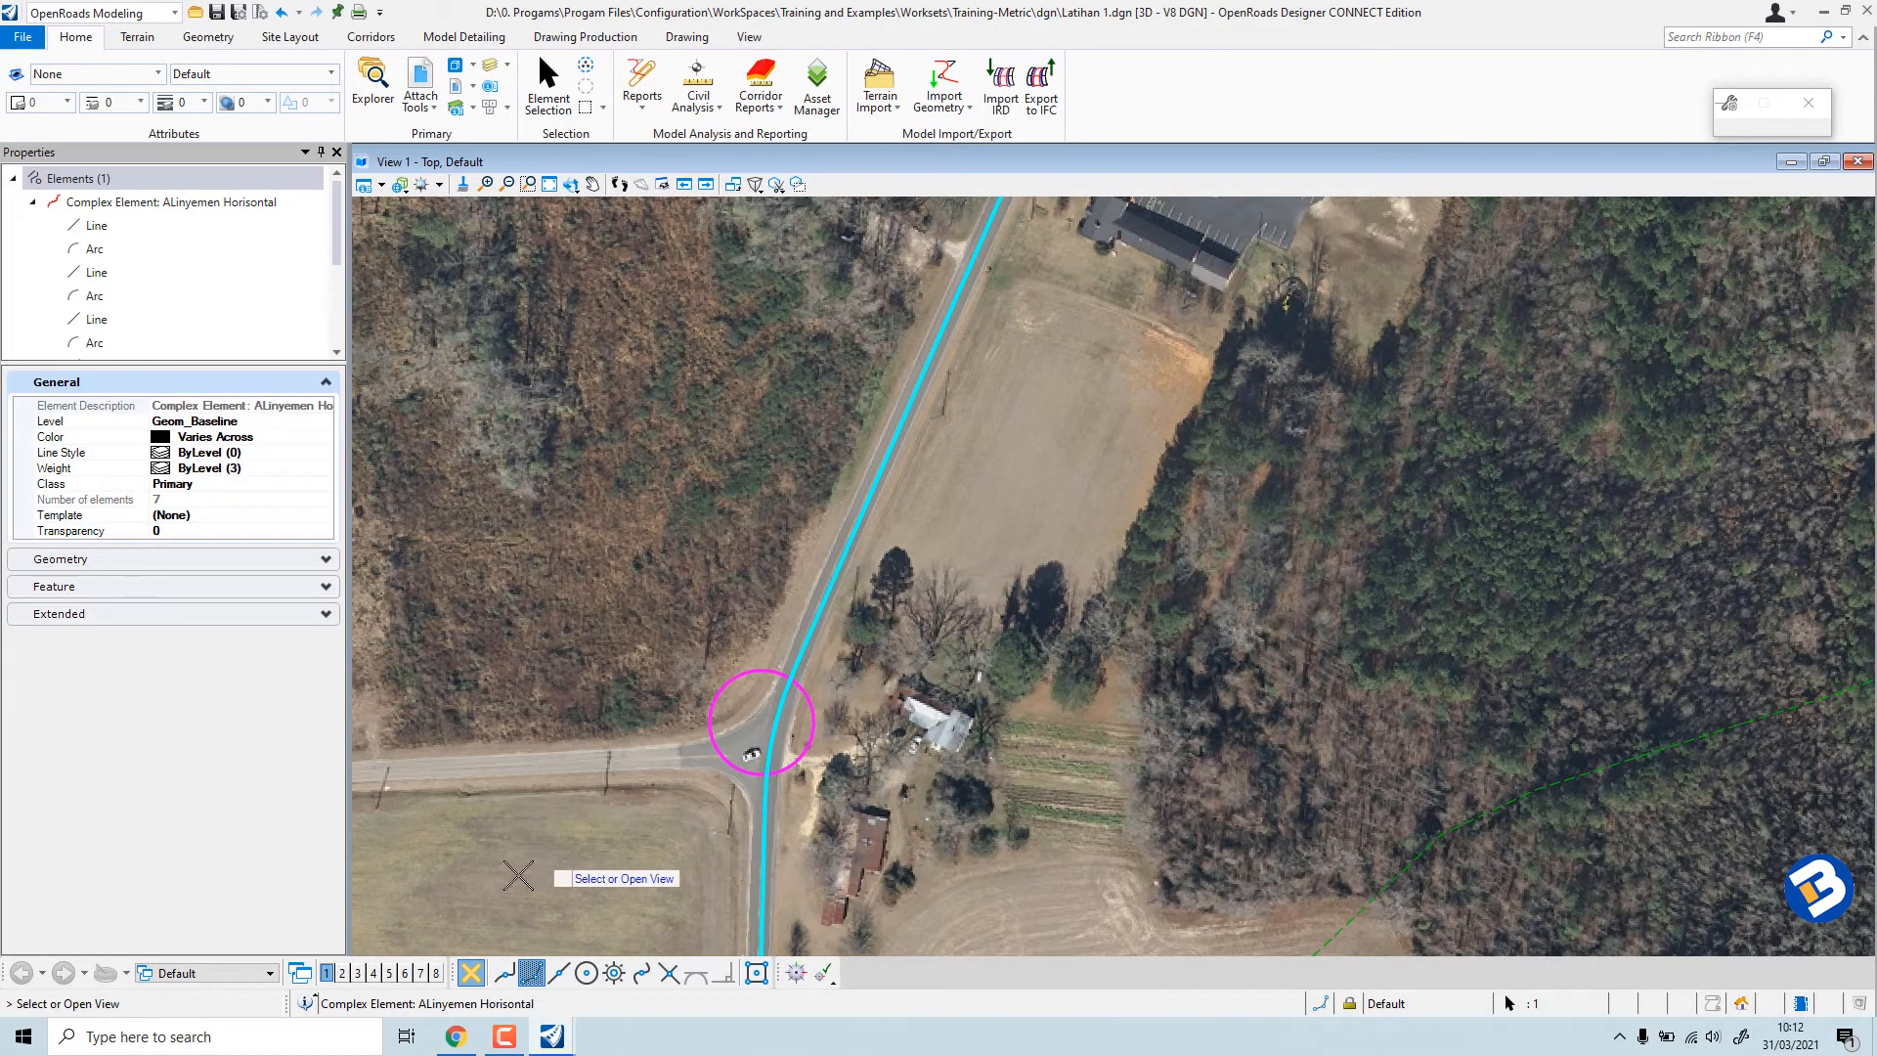
{"action": "left_click", "coordinate": [342, 973]}
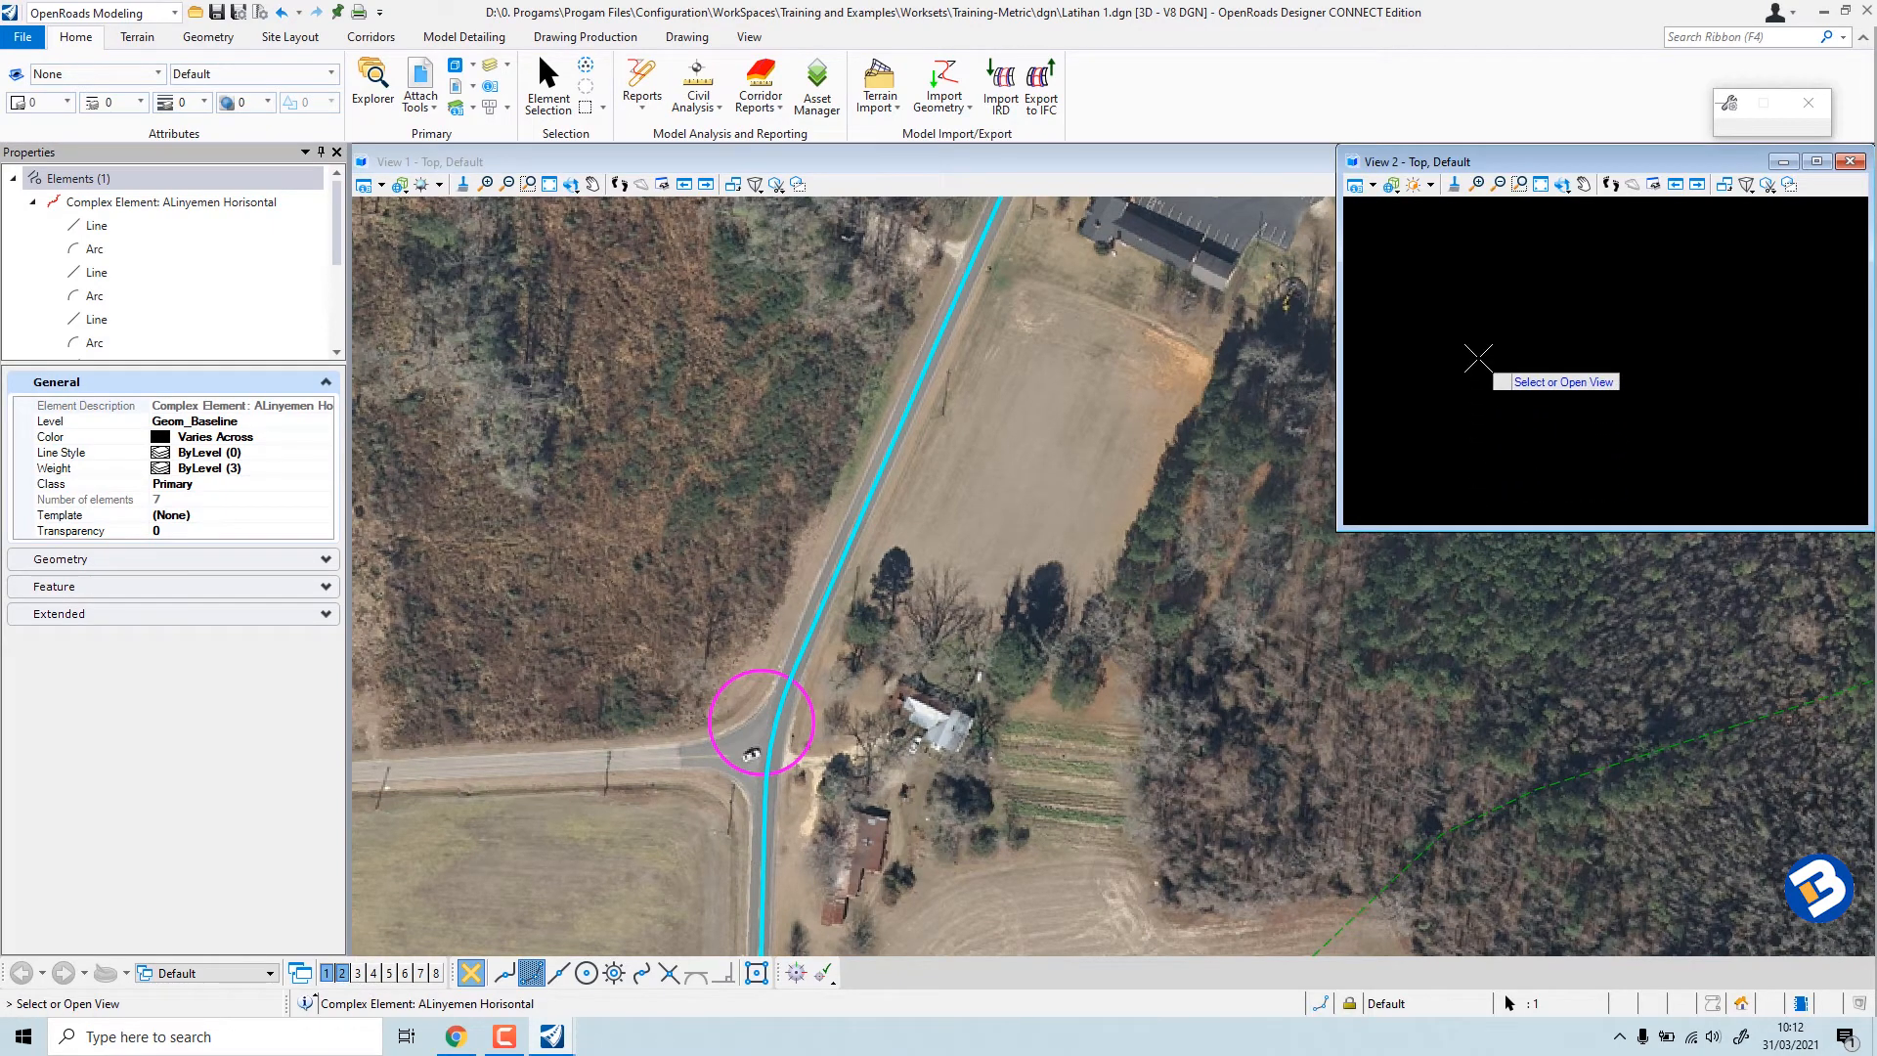
{"action": "left_click", "coordinate": [1484, 360]}
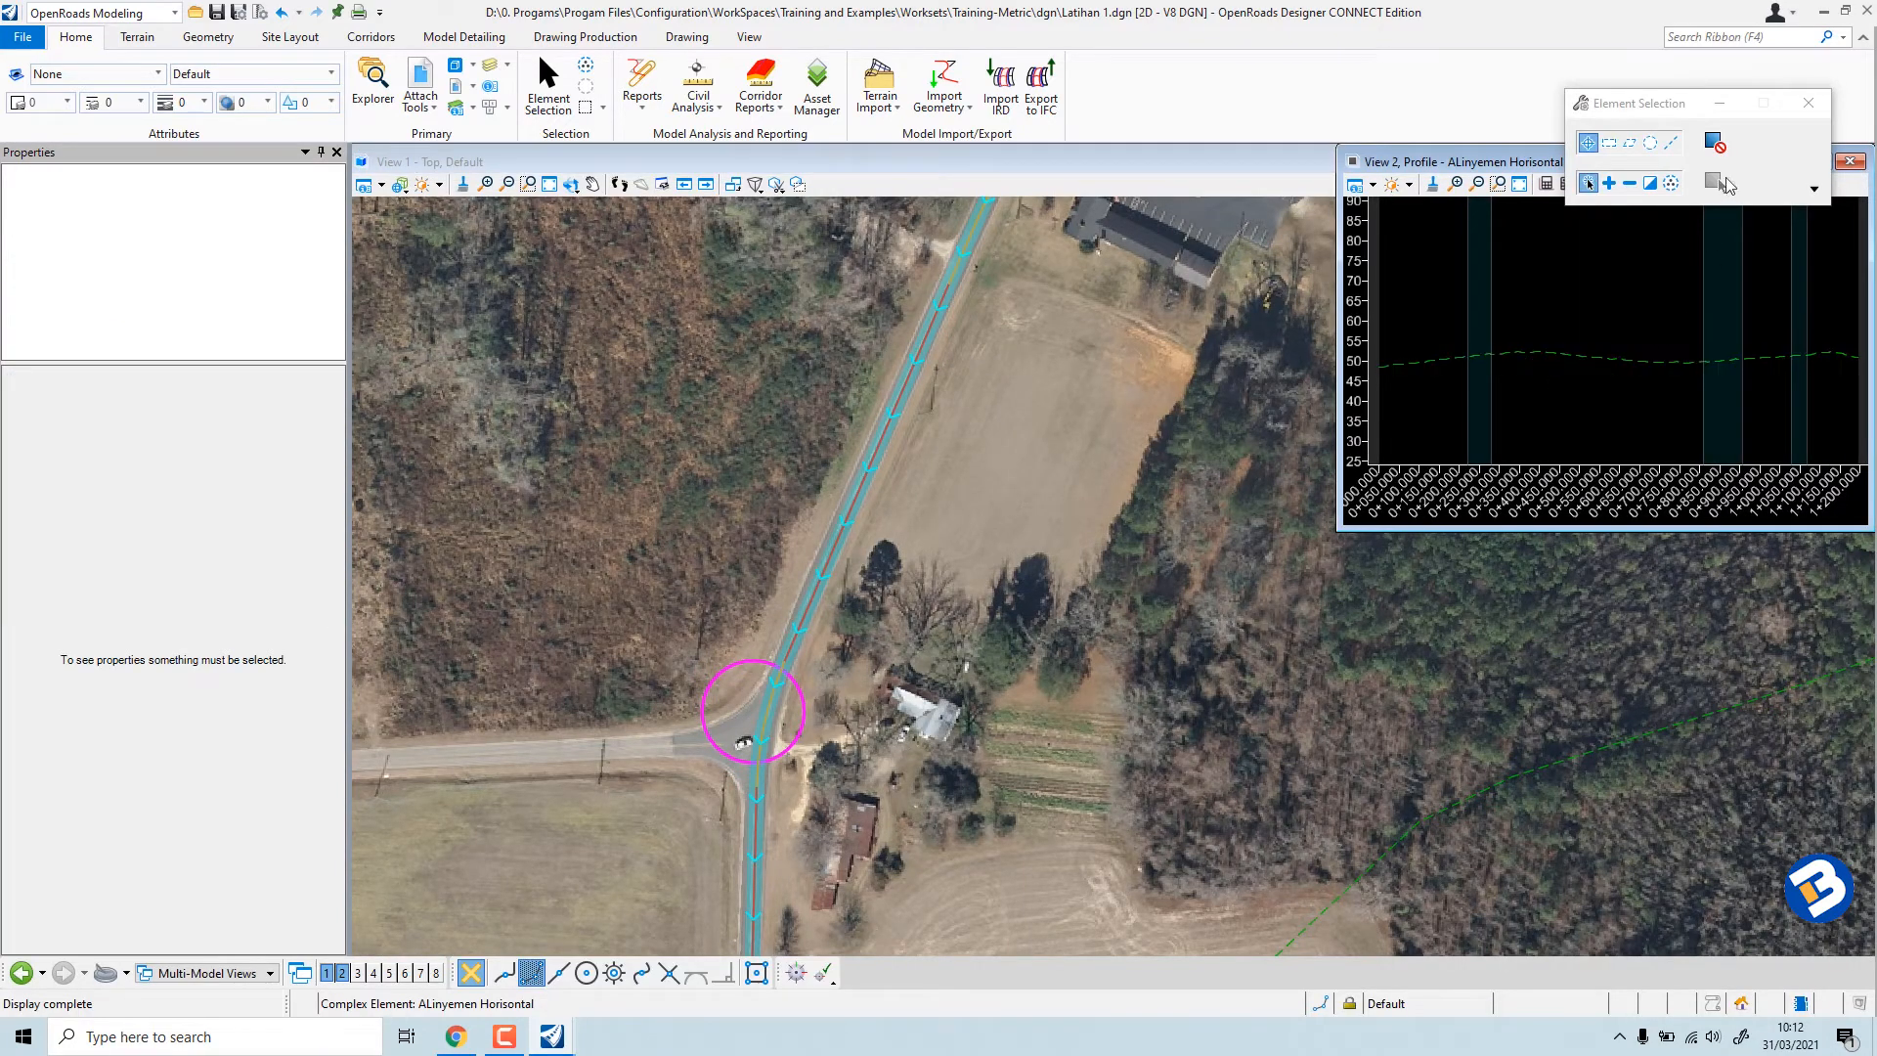
{"action": "left_click", "coordinate": [1719, 102]}
{"action": "left_click", "coordinate": [1816, 163]}
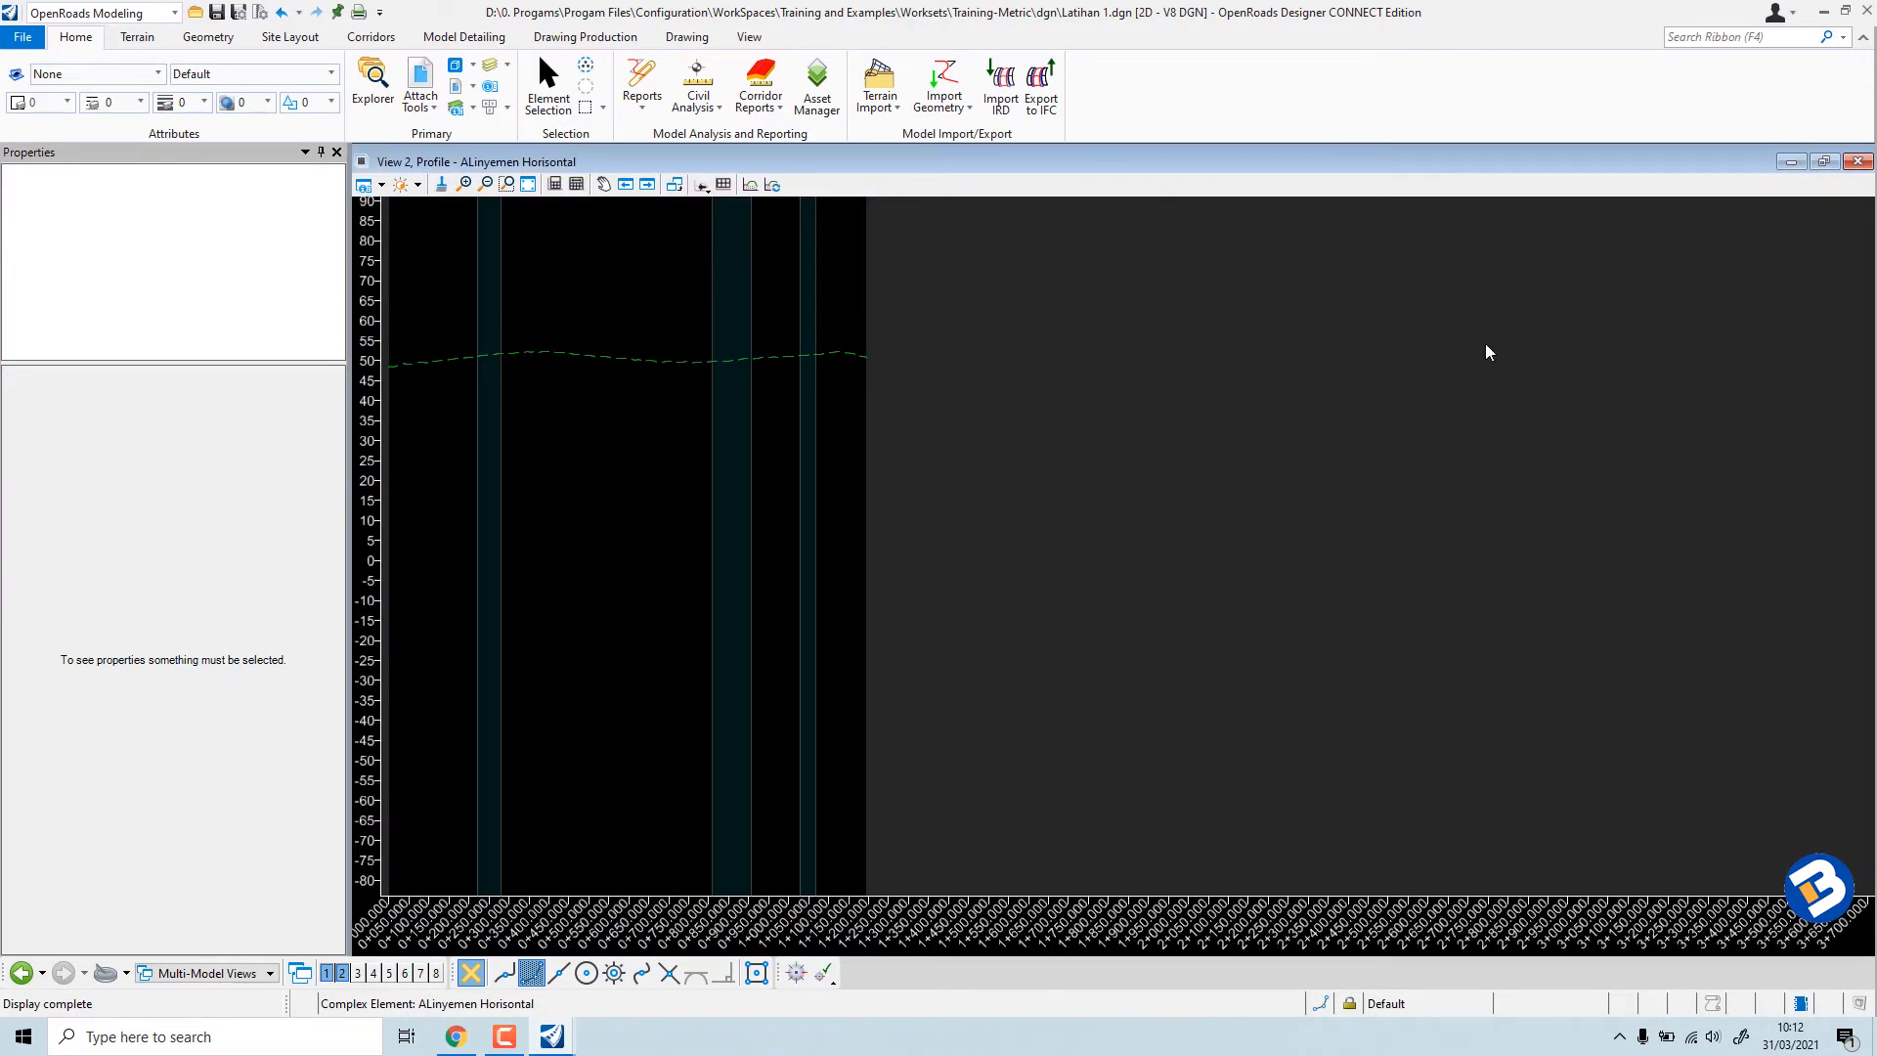
Turn on Civil AccuDraw and start a Geom_Baseline profile line between points at station 0+000.000, elevation 52.
{"action": "scroll", "coordinate": [731, 395], "scroll_direction": "up", "scroll_amount": 4}
{"action": "scroll", "coordinate": [636, 366], "scroll_direction": "up", "scroll_amount": 3}
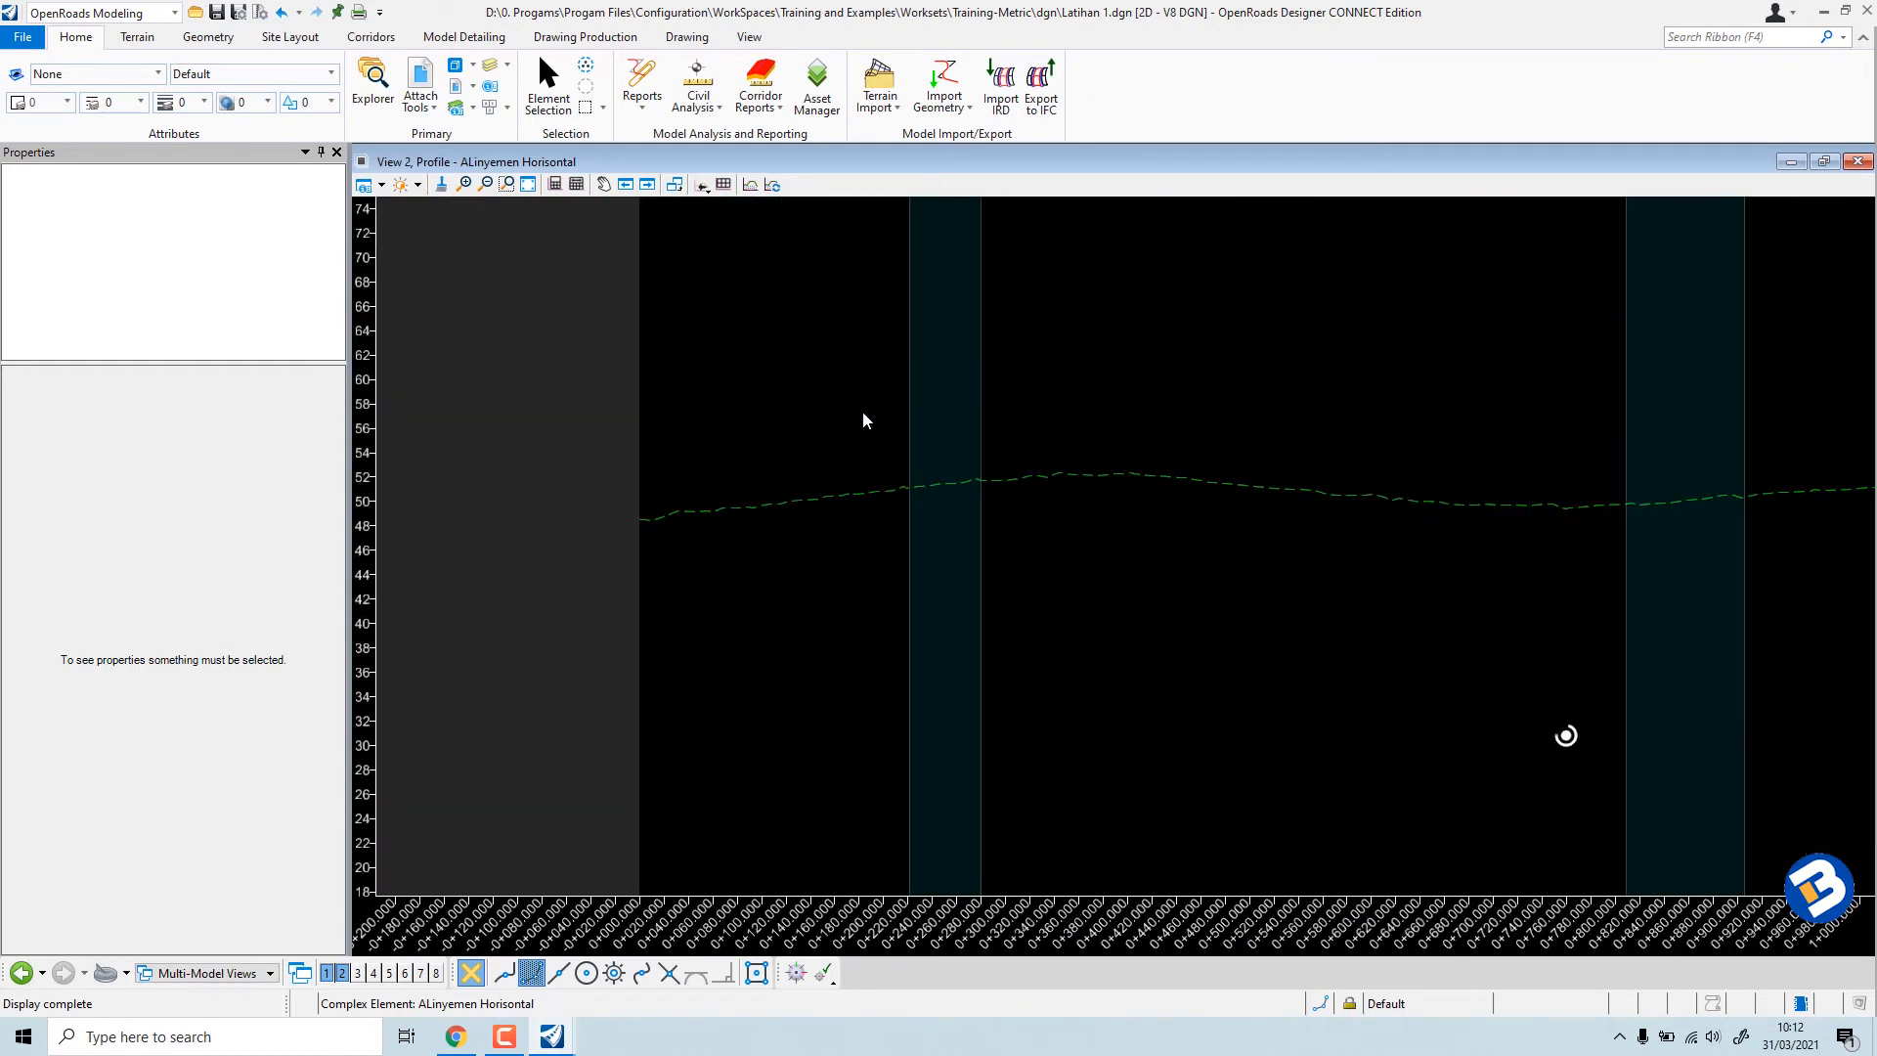
{"action": "scroll", "coordinate": [1169, 411], "scroll_direction": "down", "scroll_amount": 2}
{"action": "middle_click_drag", "start_coordinate": [1187, 423], "coordinate": [926, 470]}
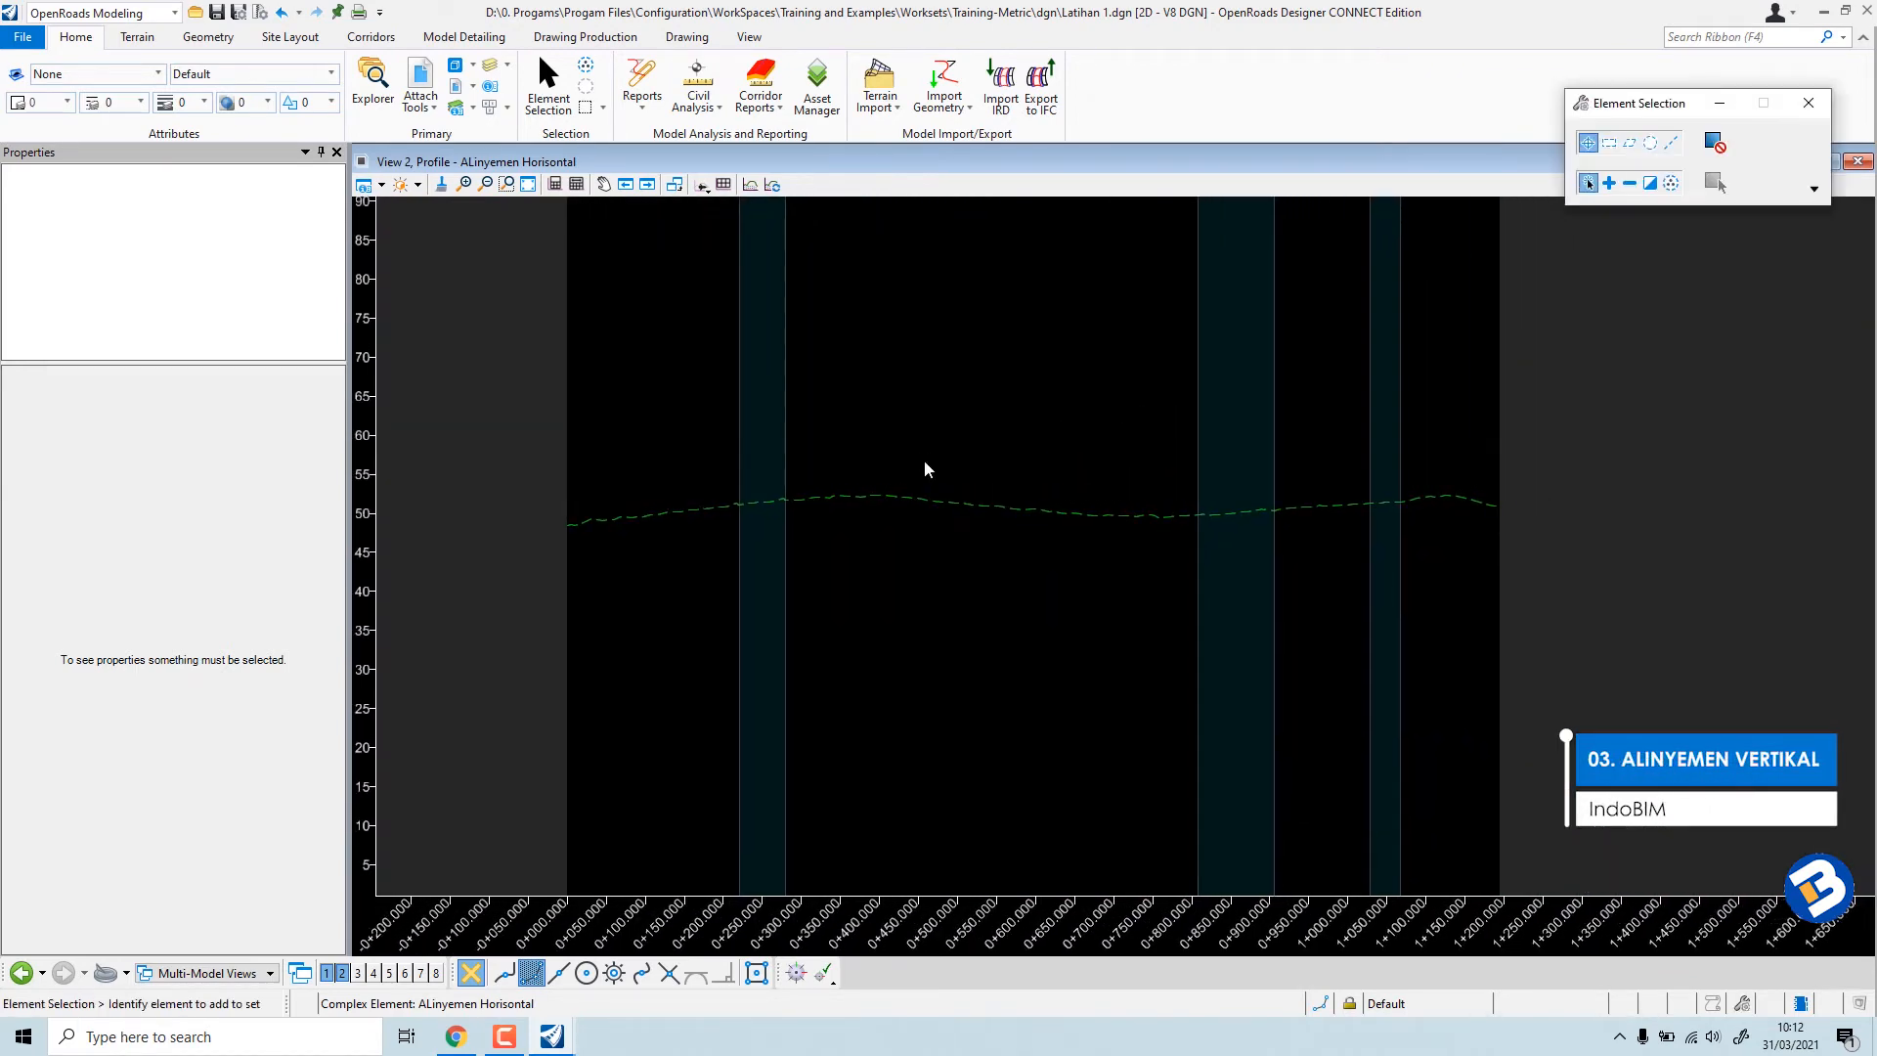
{"action": "scroll", "coordinate": [836, 431], "scroll_direction": "up", "scroll_amount": 1}
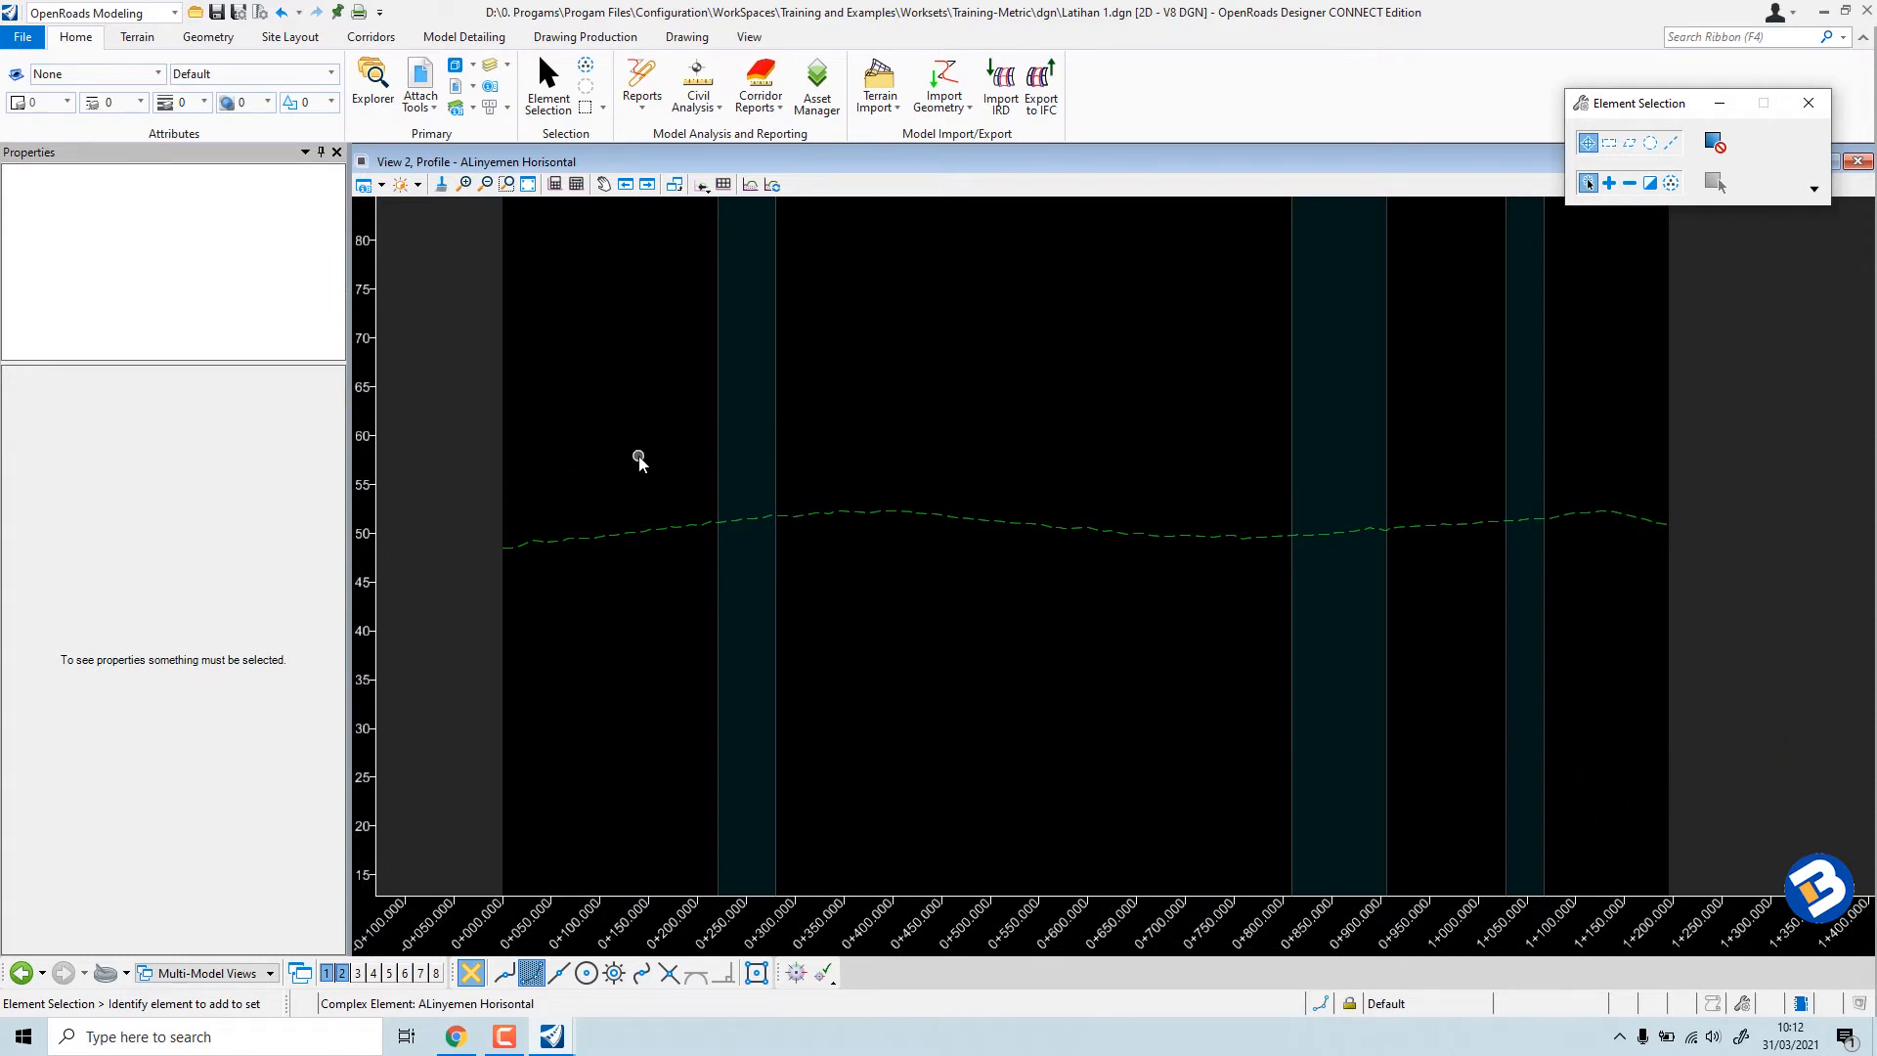
{"action": "scroll", "coordinate": [651, 462], "scroll_direction": "up", "scroll_amount": 1}
{"action": "middle_click_drag", "start_coordinate": [719, 464], "coordinate": [612, 461]}
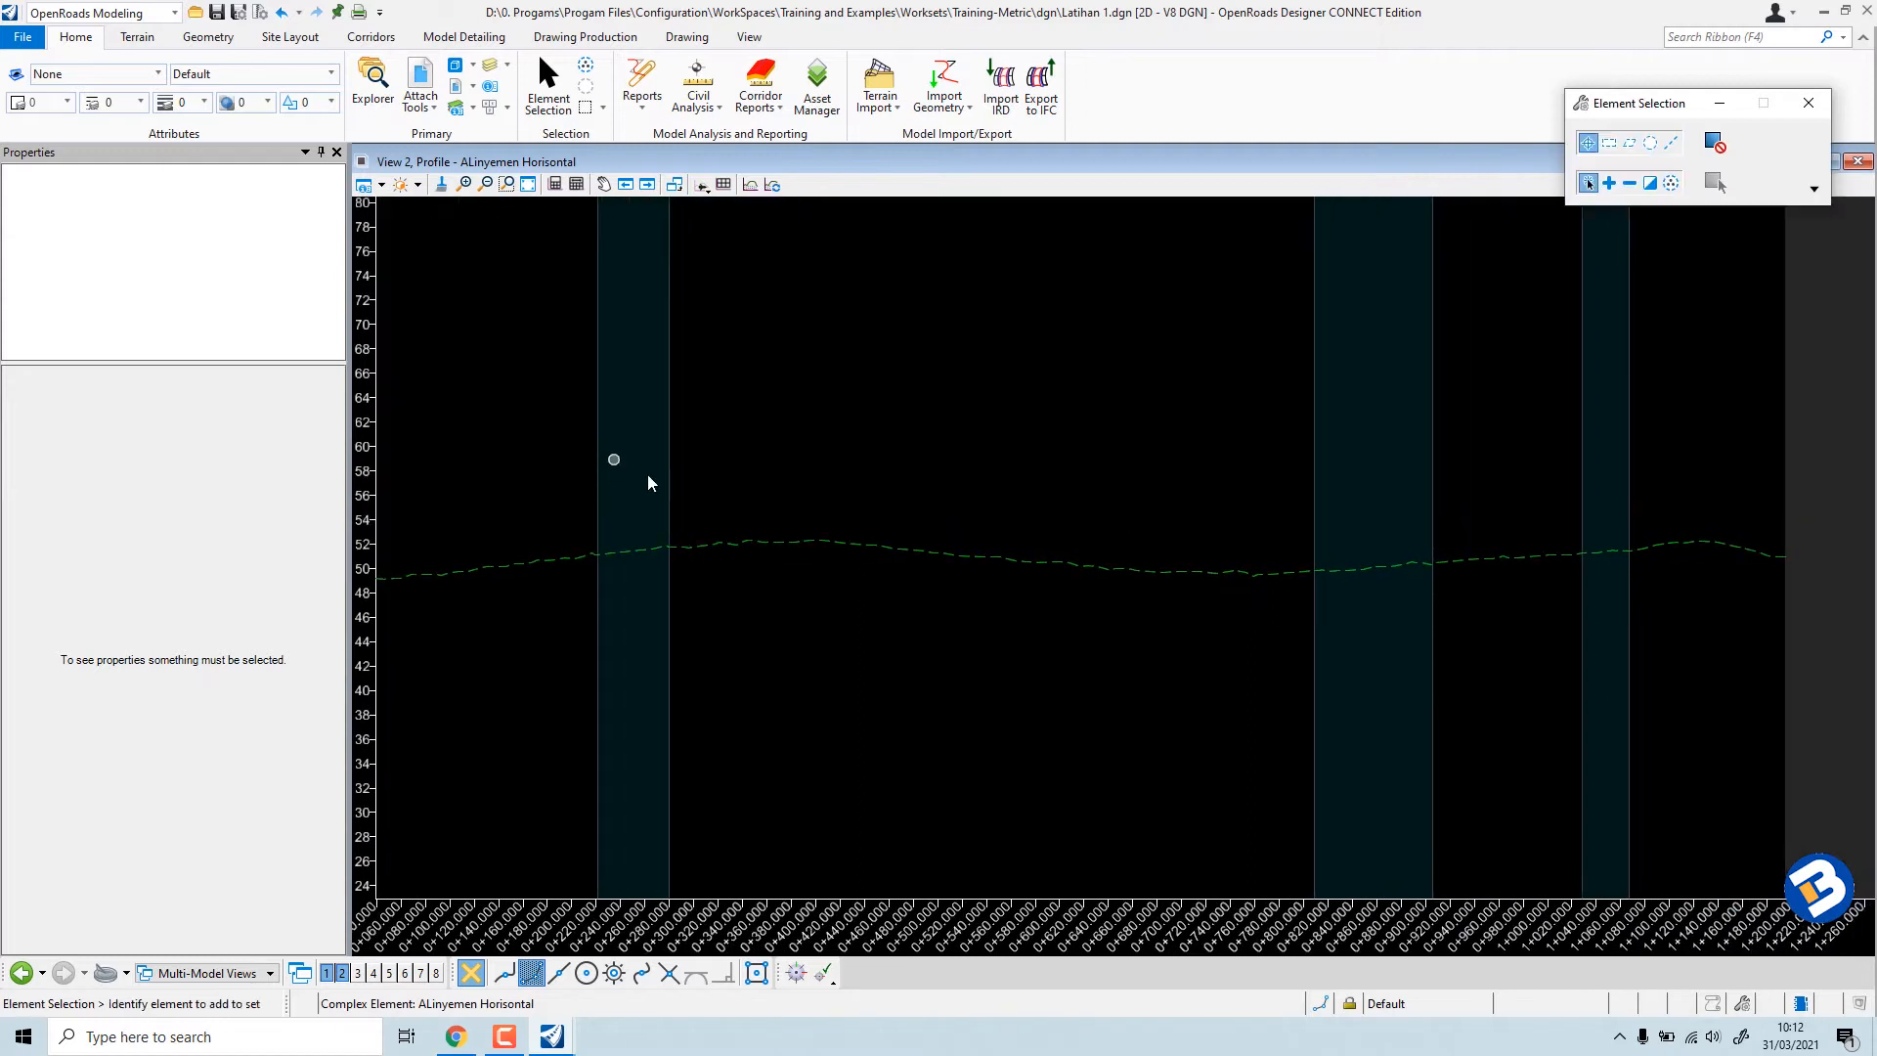
{"action": "left_click", "coordinate": [218, 44]}
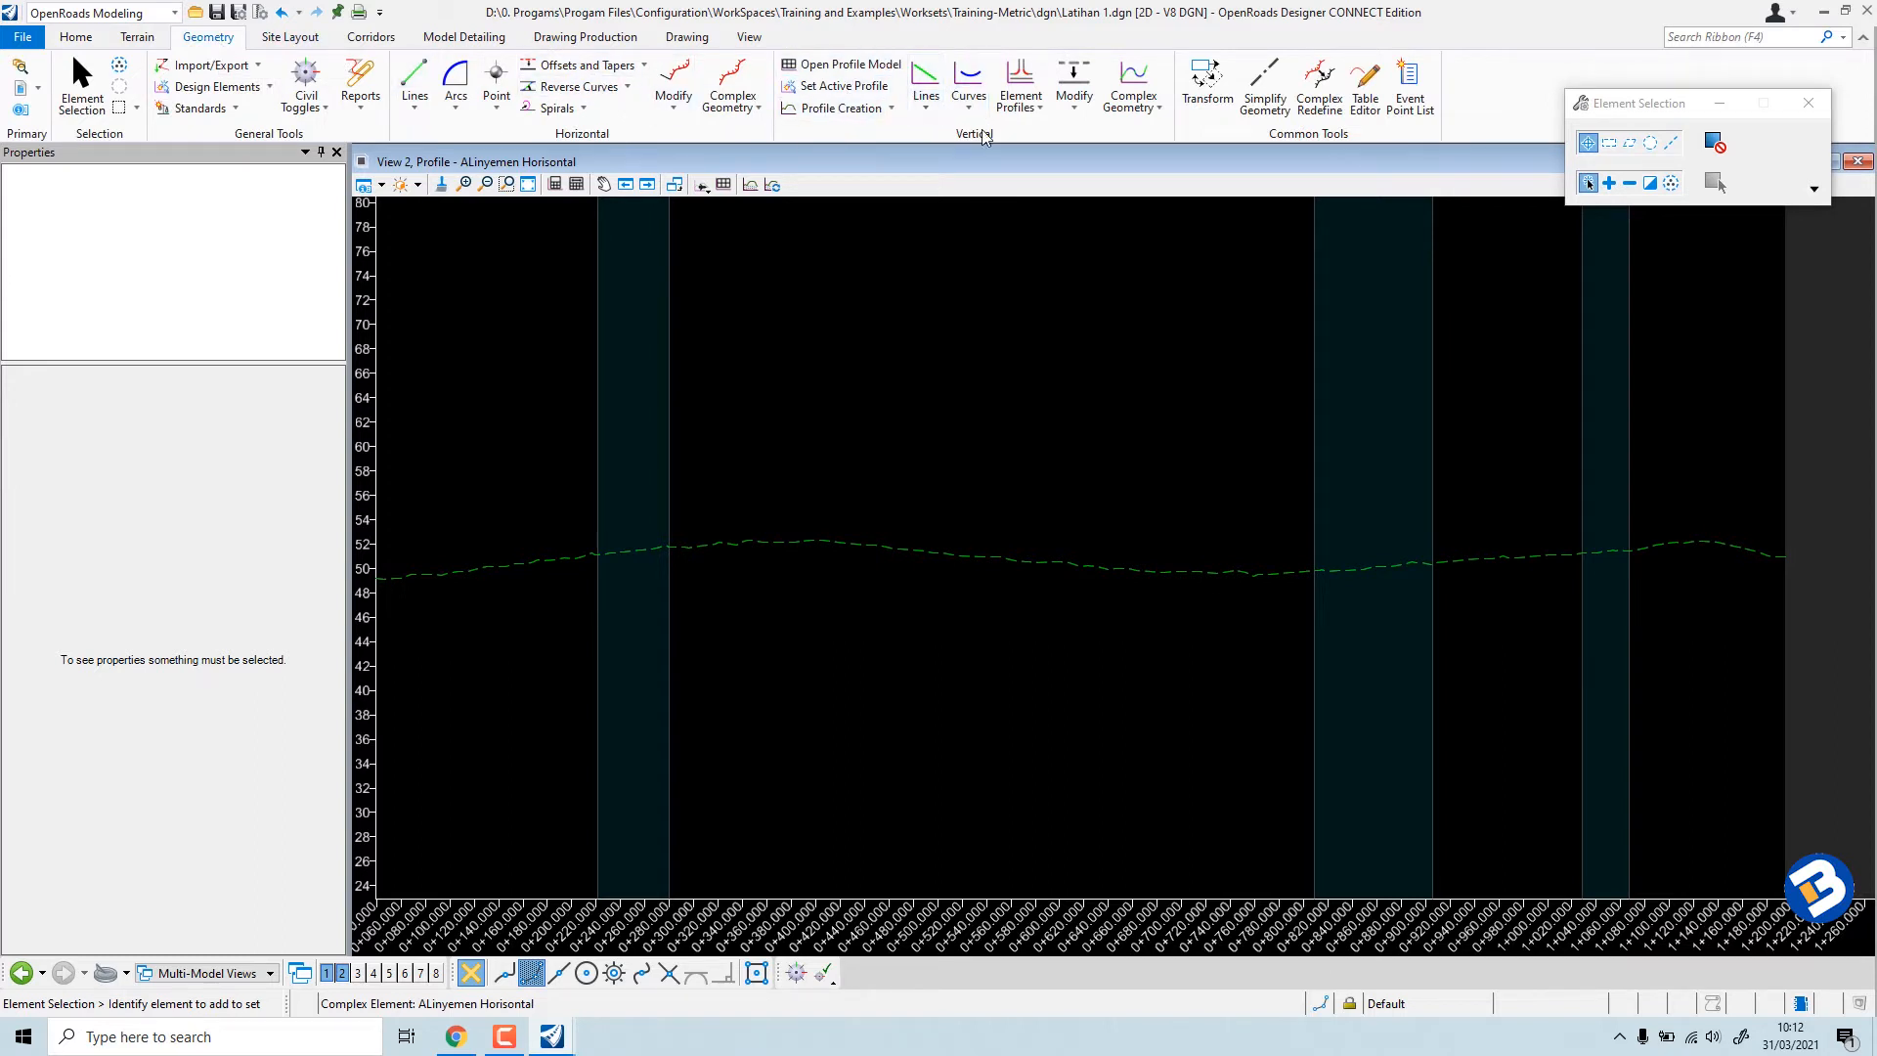
{"action": "left_click", "coordinate": [920, 79]}
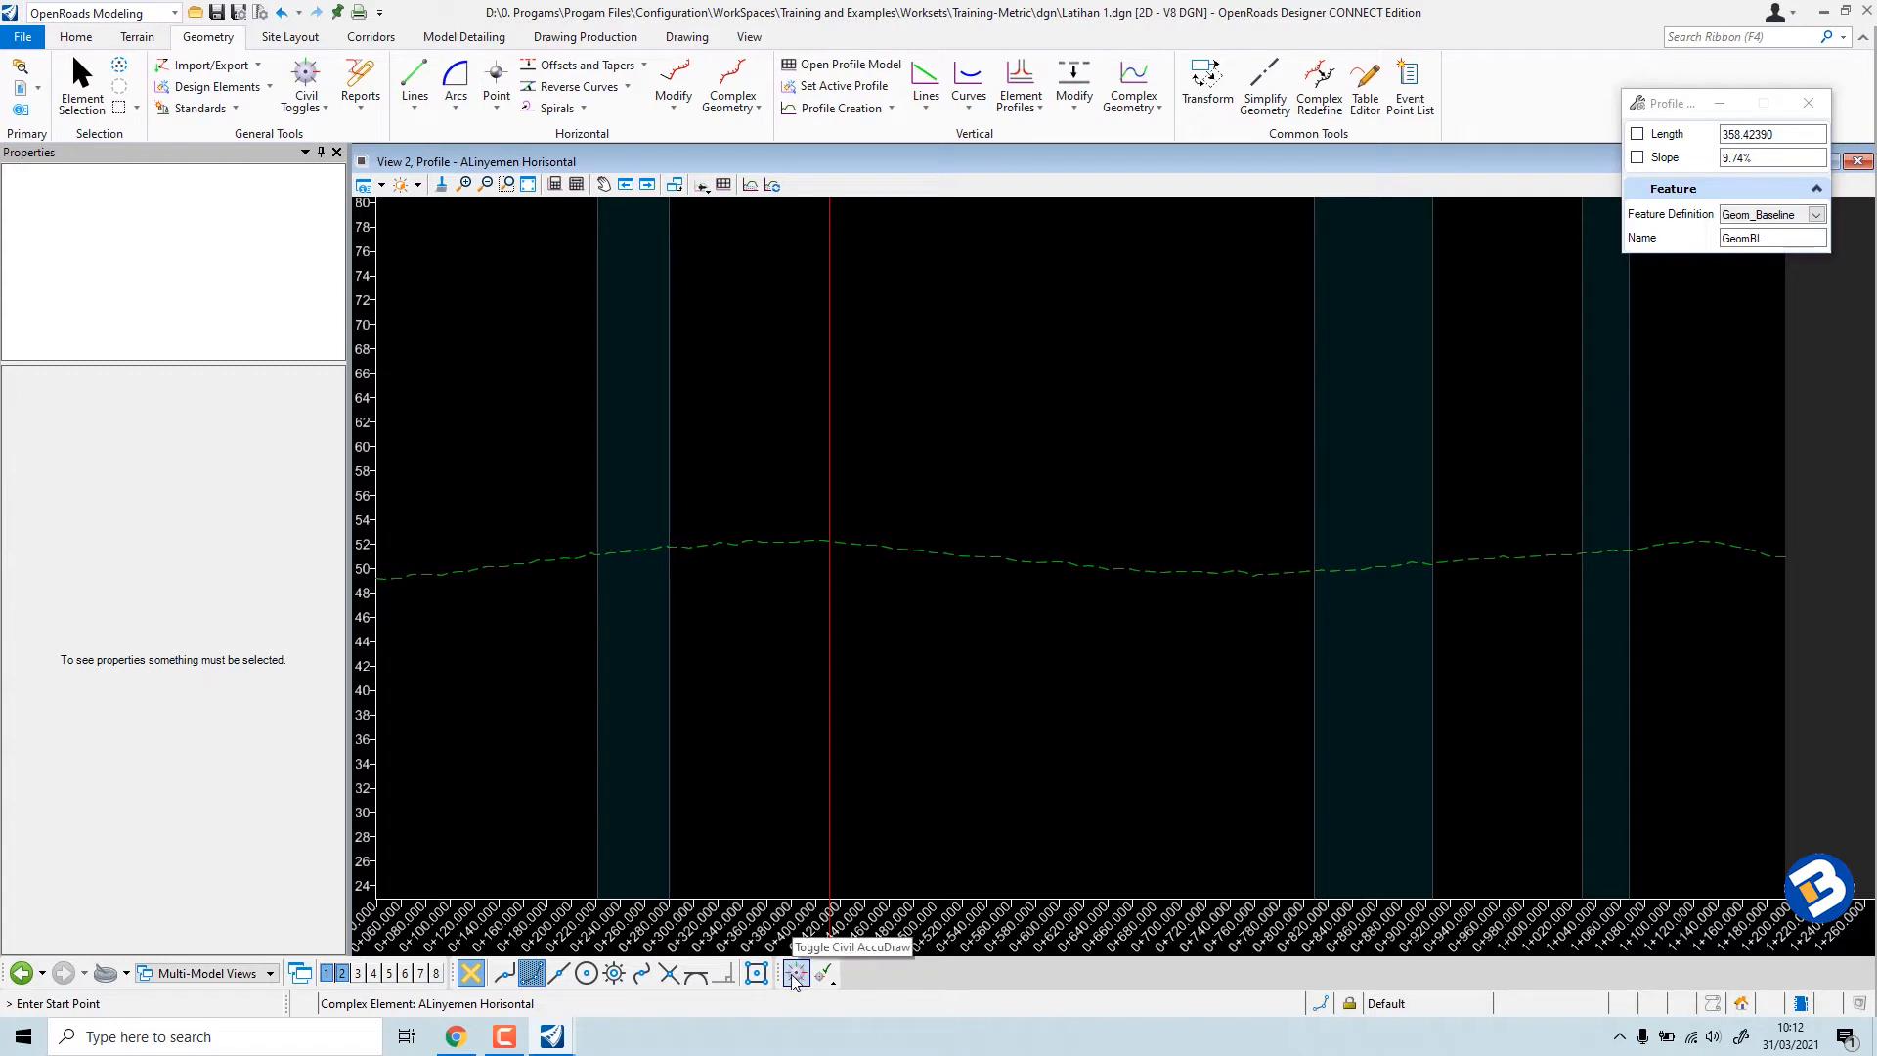
{"action": "left_click", "coordinate": [794, 973]}
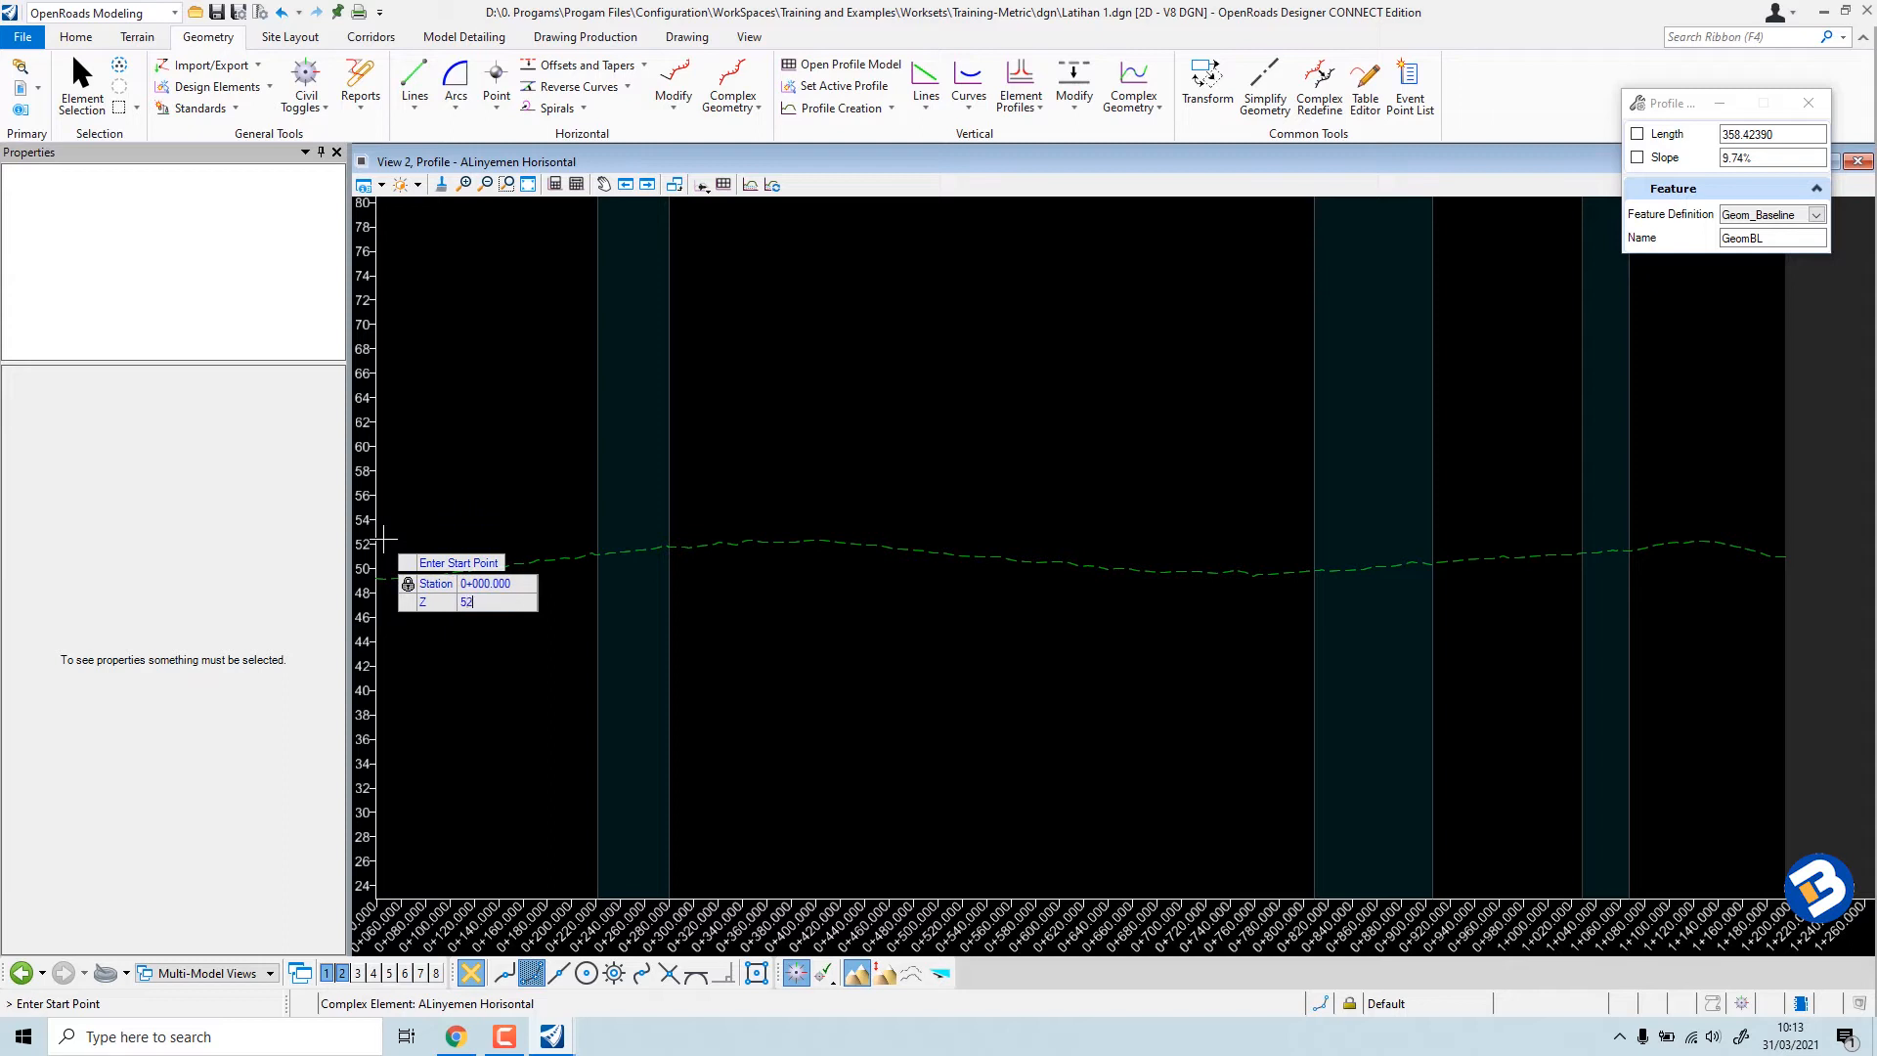
{"action": "key", "text": "Tab"}
{"action": "left_click", "coordinate": [458, 439]}
Finish the first profile line at a 0.50% slope, ending it at the far edge of the first shaded curve zone, station 0+280.066.
{"action": "scroll", "coordinate": [772, 465], "scroll_direction": "down", "scroll_amount": 3}
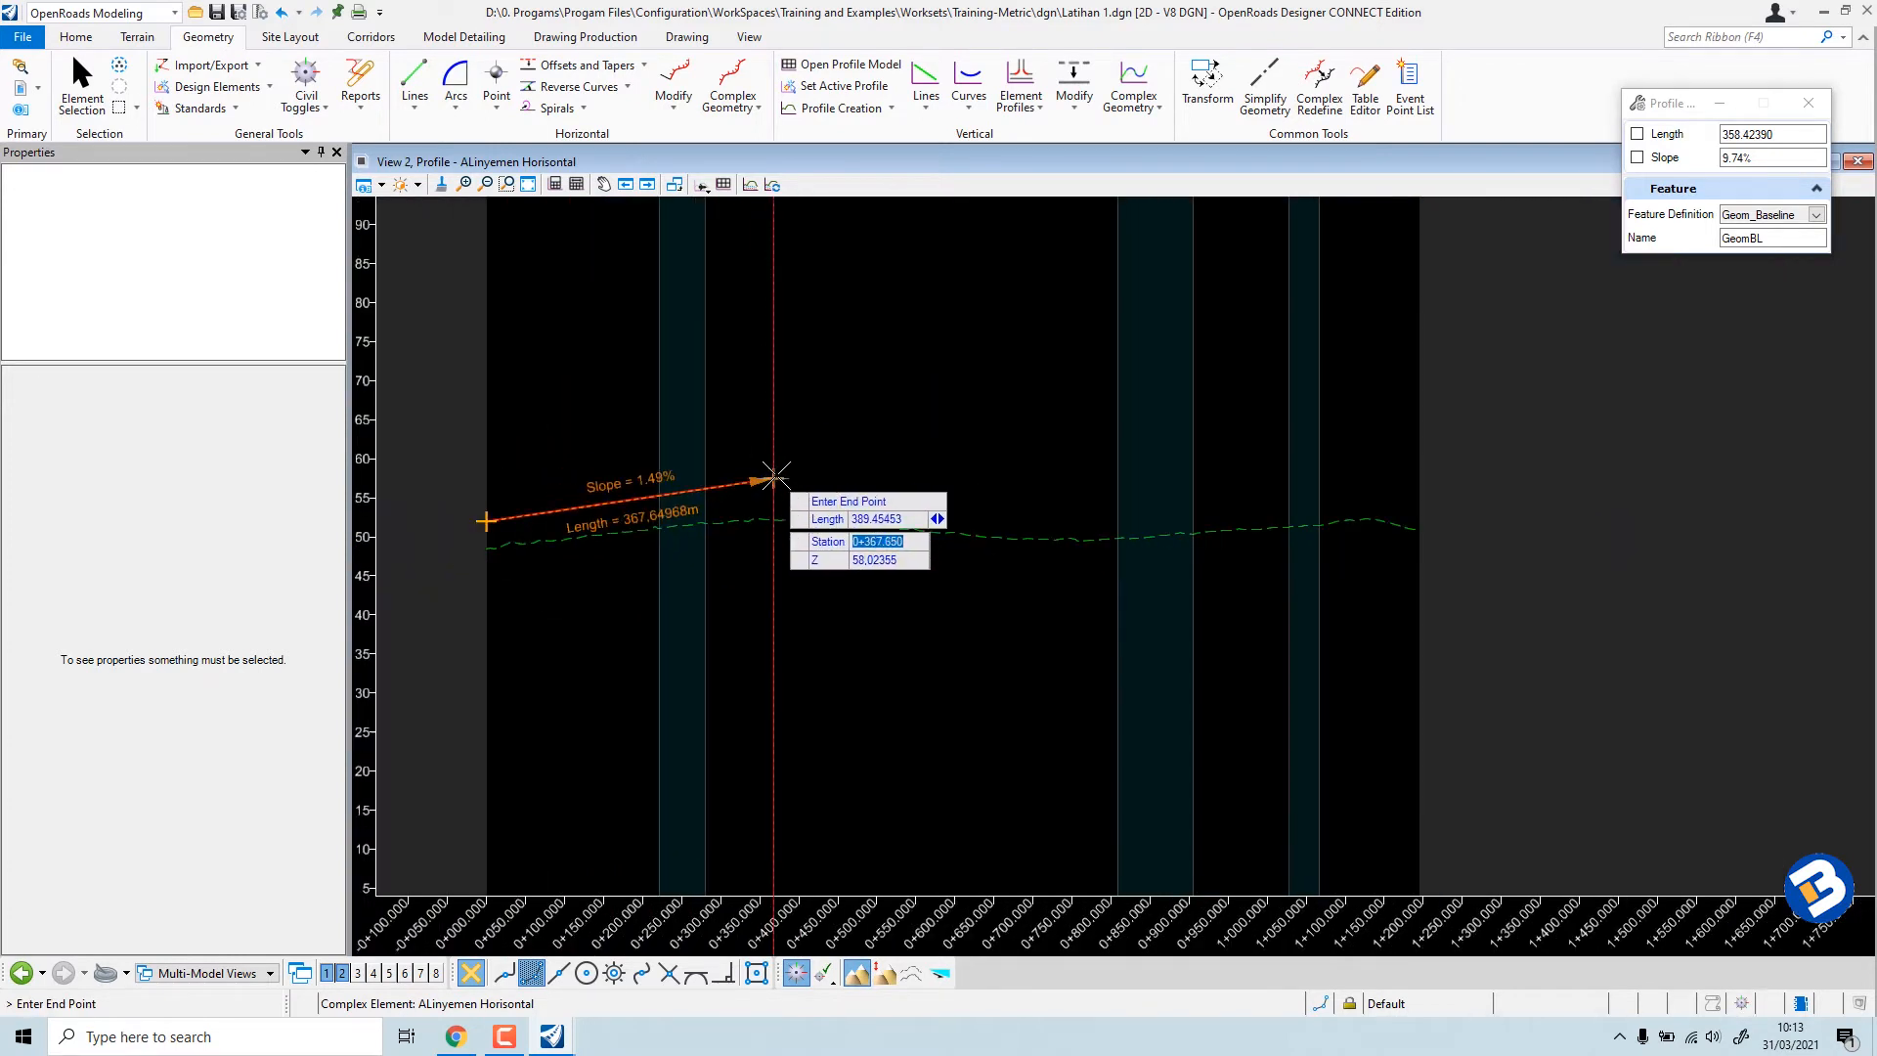
{"action": "scroll", "coordinate": [670, 490], "scroll_direction": "up", "scroll_amount": 2}
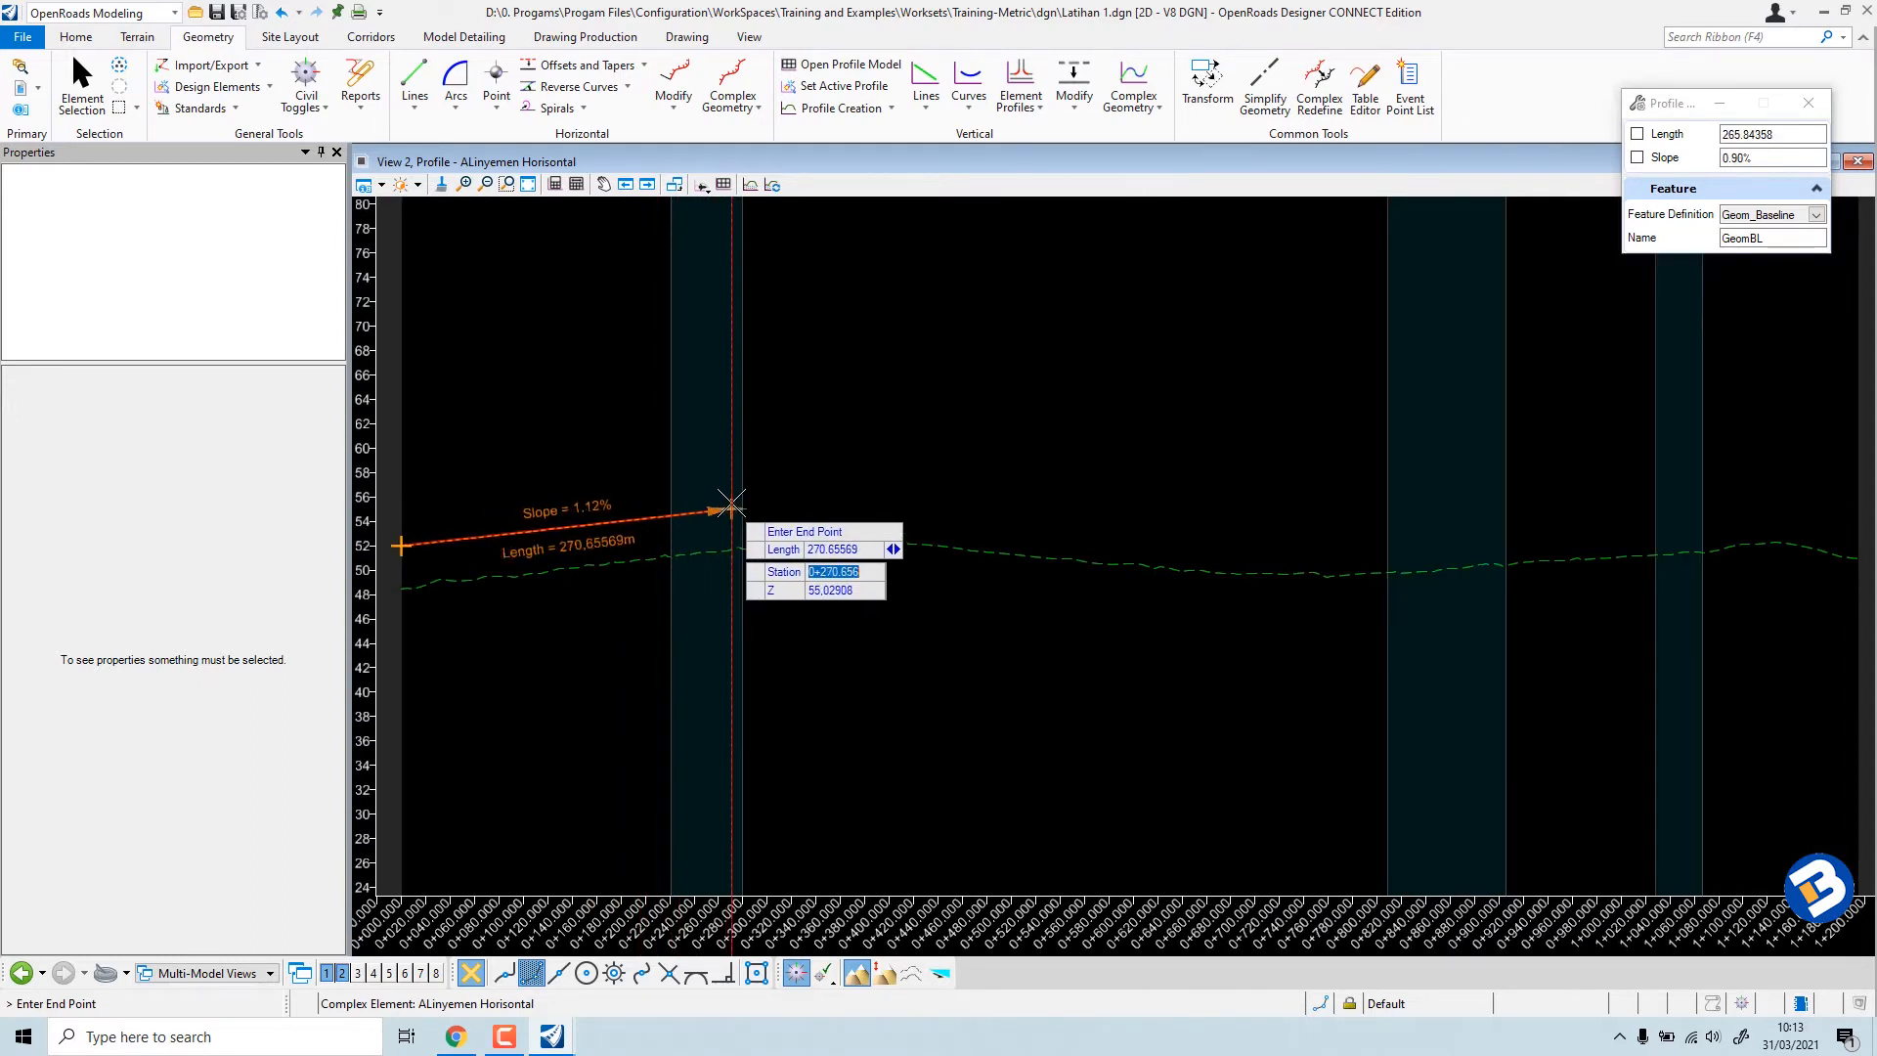
{"action": "key", "text": "Down"}
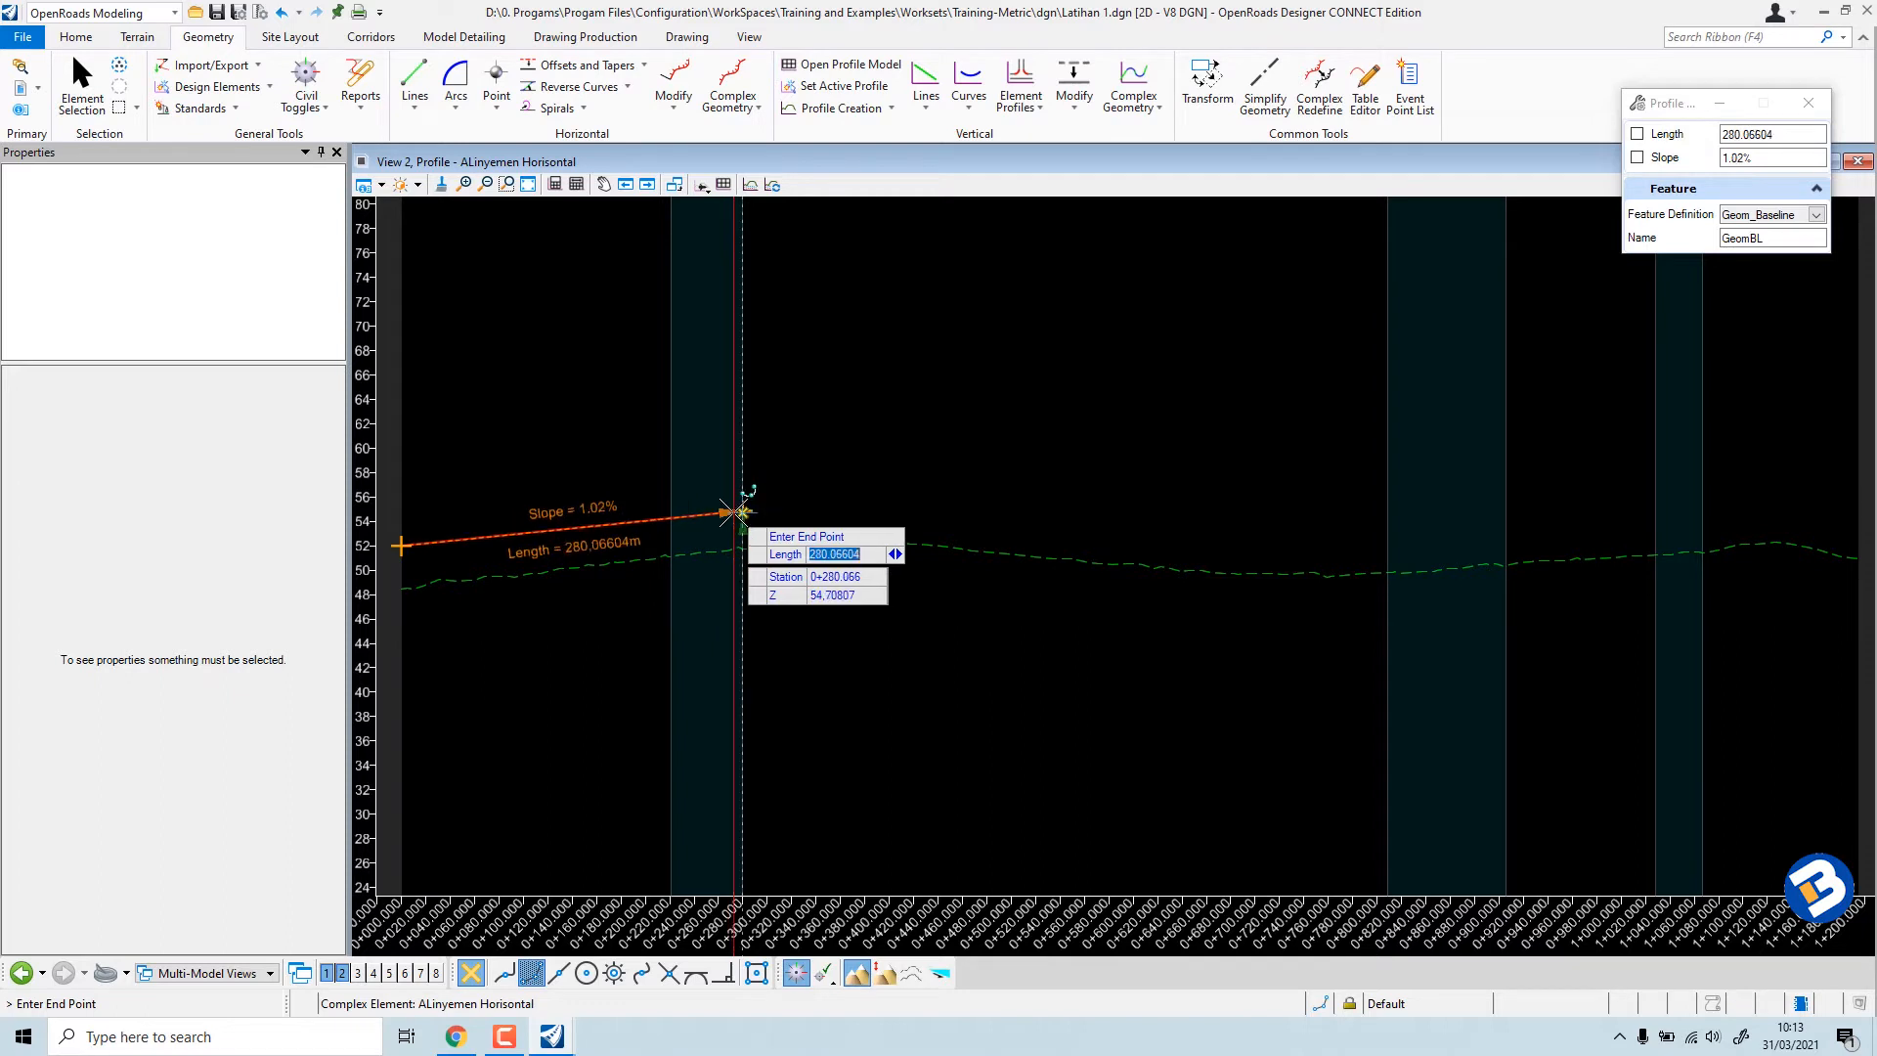
{"action": "key", "text": "Right"}
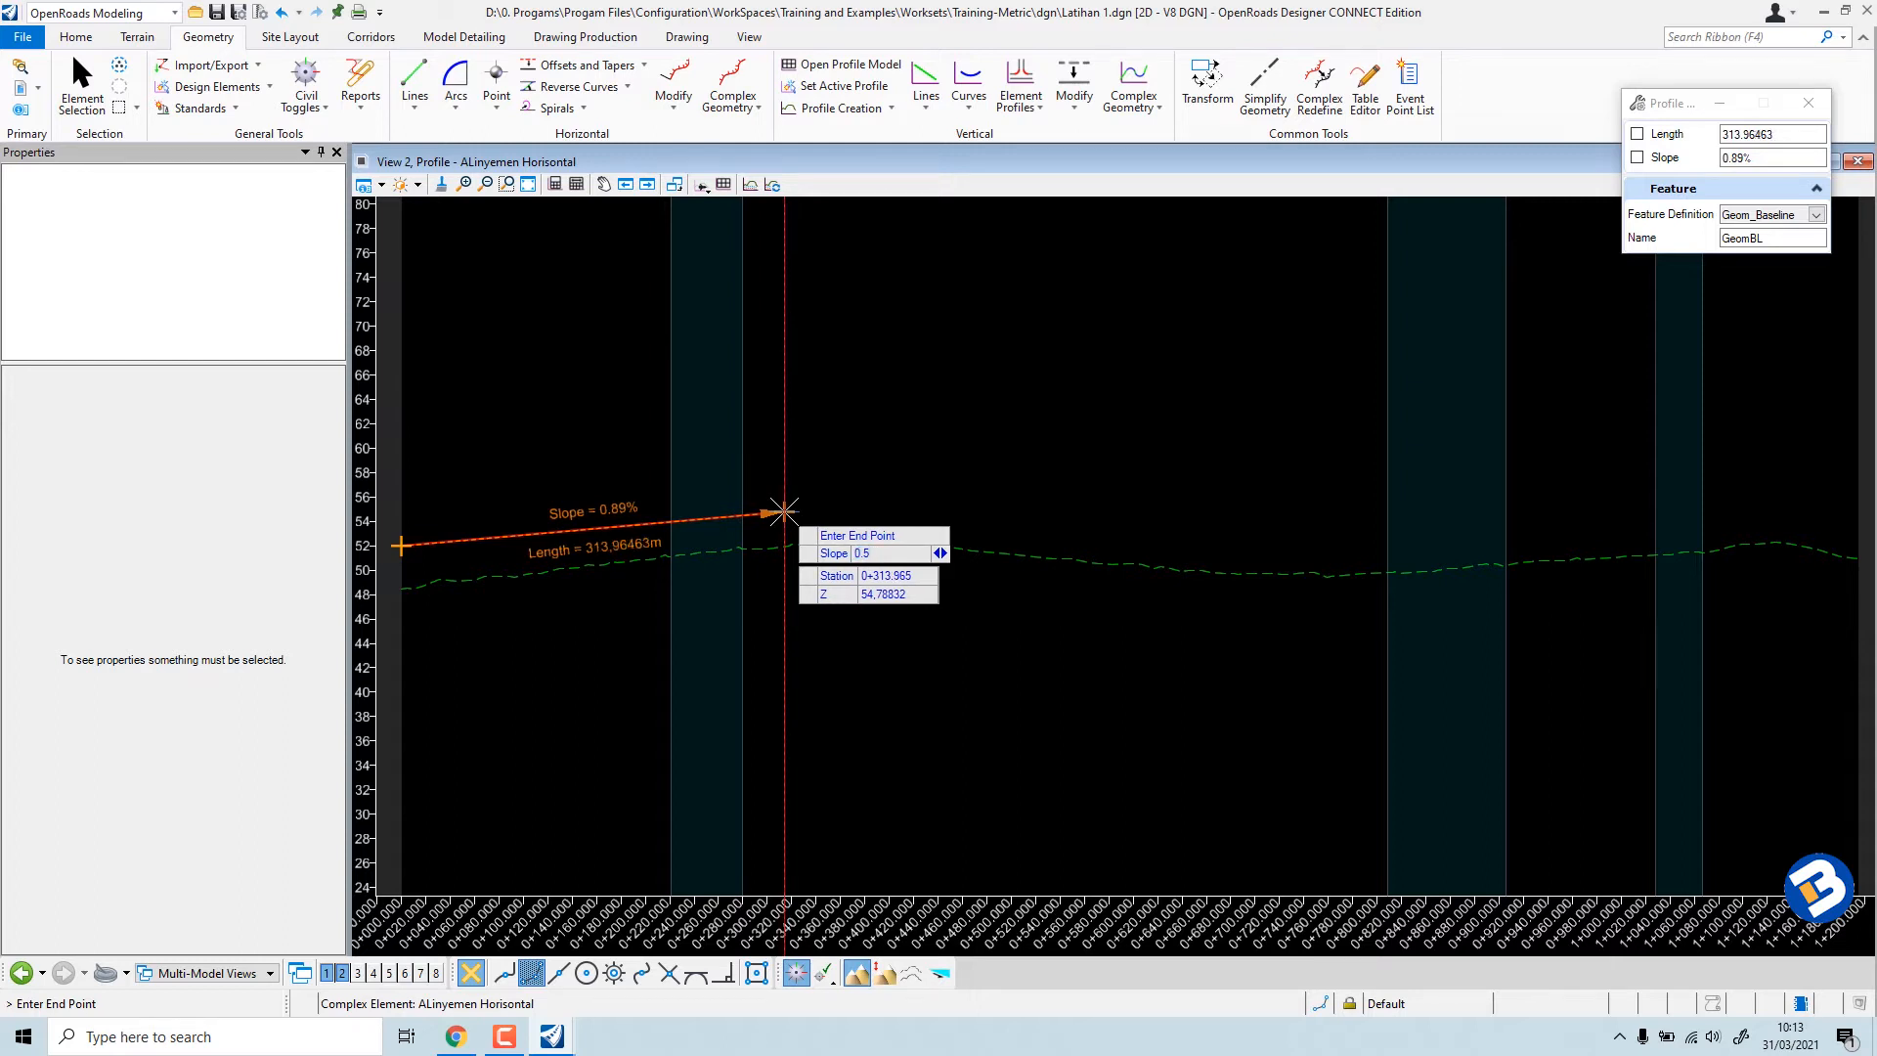
{"action": "key", "text": "Return"}
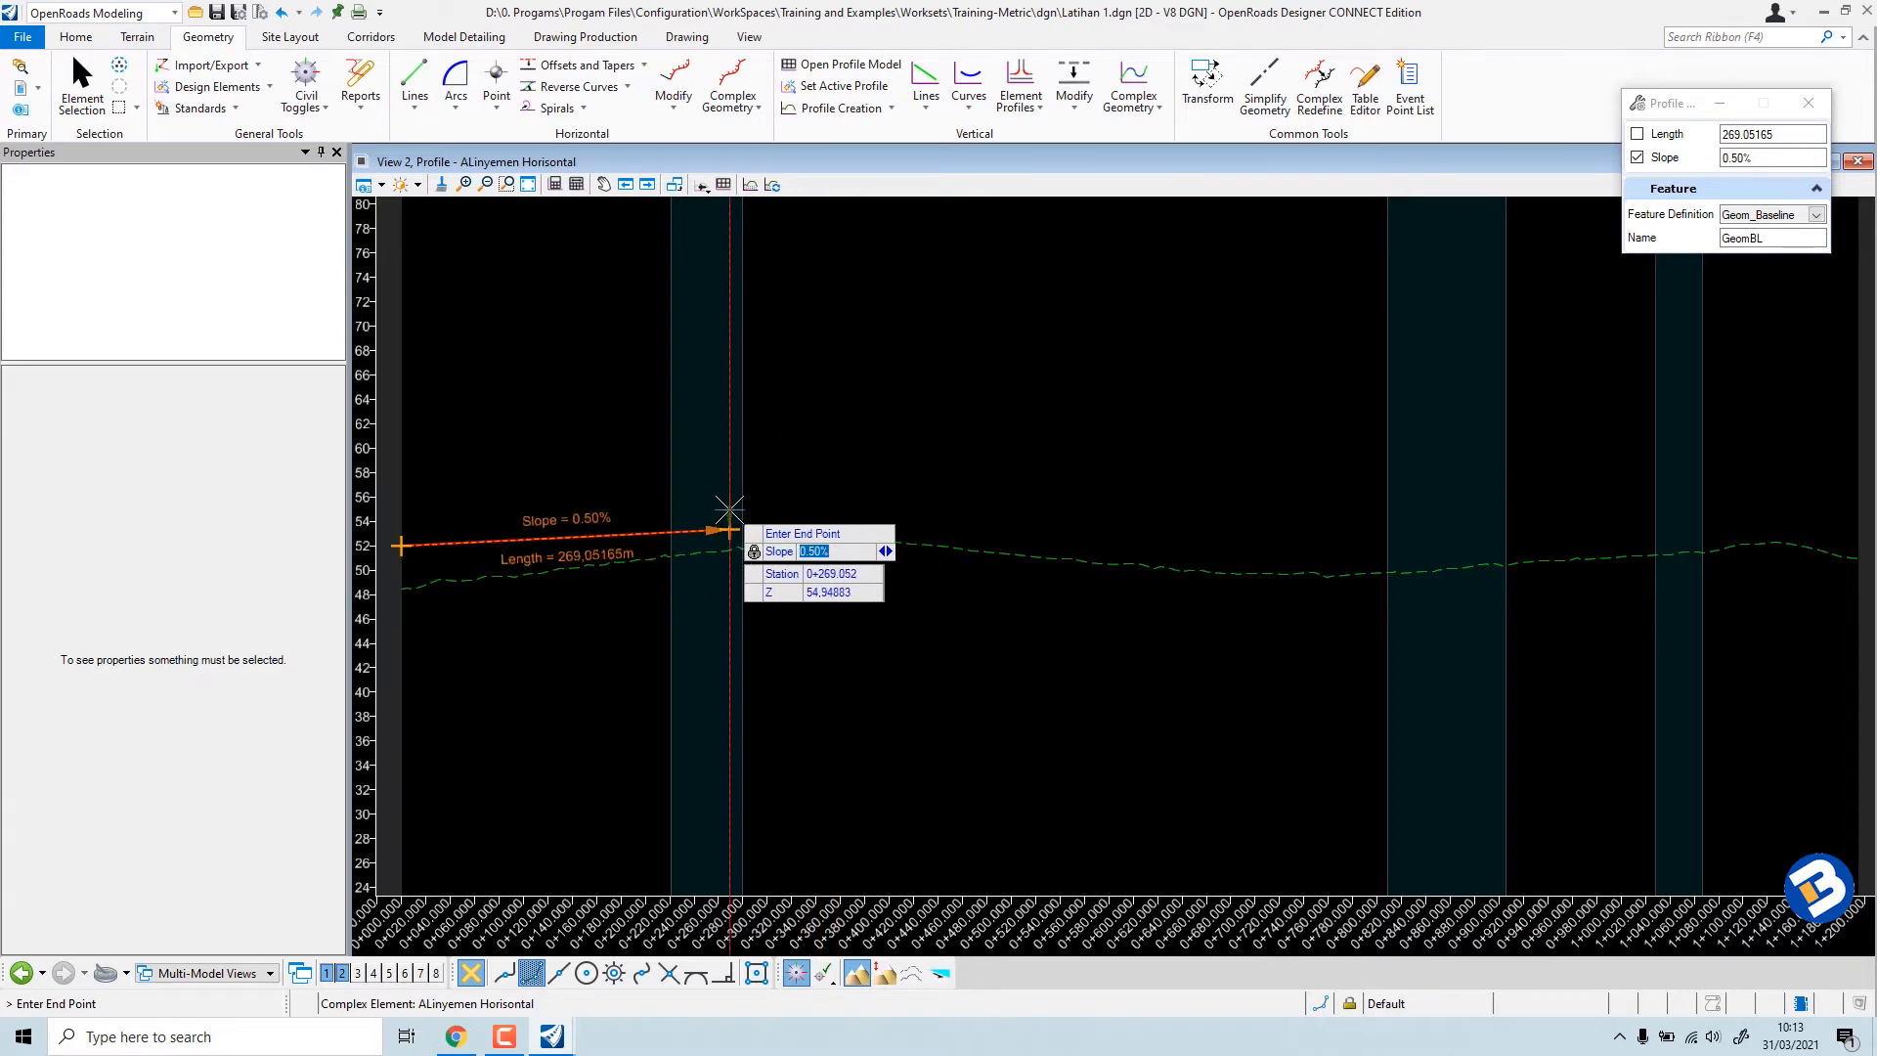
{"action": "scroll", "coordinate": [729, 529], "scroll_direction": "up", "scroll_amount": 1}
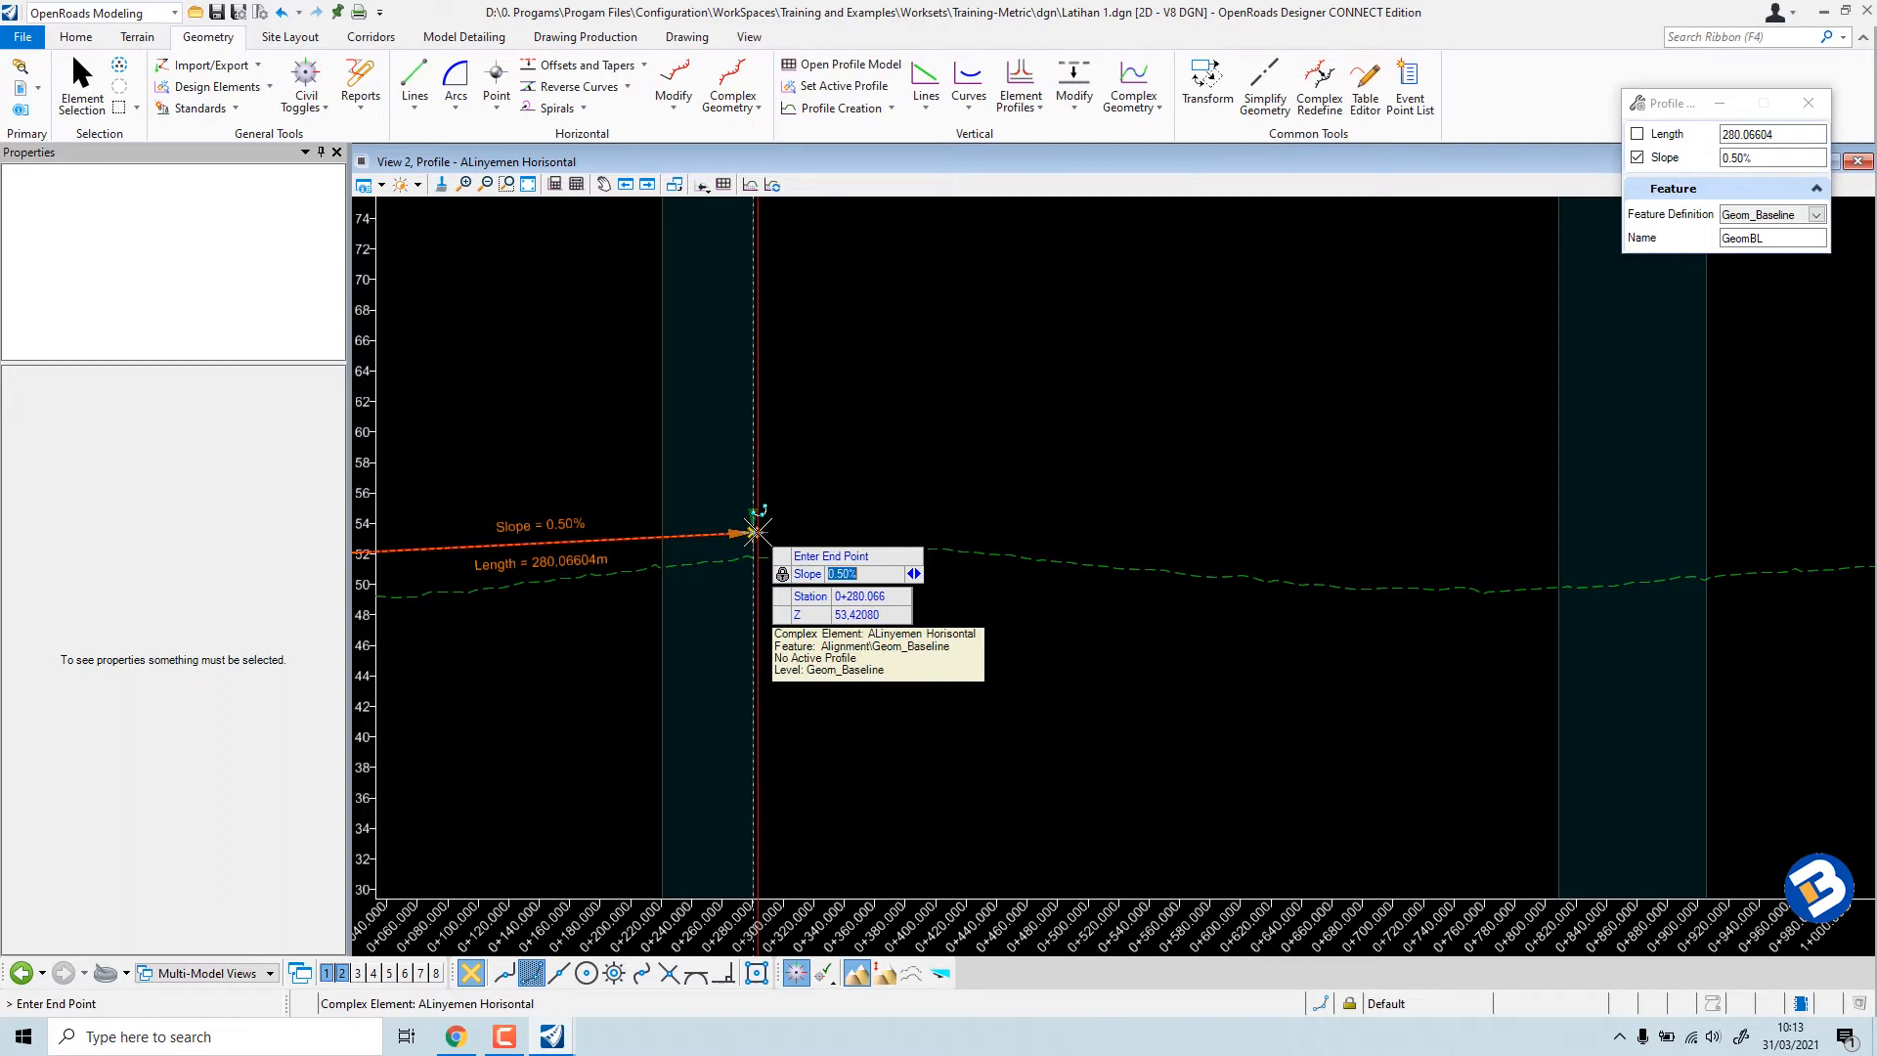
{"action": "left_click", "coordinate": [755, 531]}
Draw a second profile line above the terrain, falling at about -1.01% over about 249 m and ending near station 0+680.
{"action": "middle_click_drag", "start_coordinate": [836, 618], "coordinate": [757, 618]}
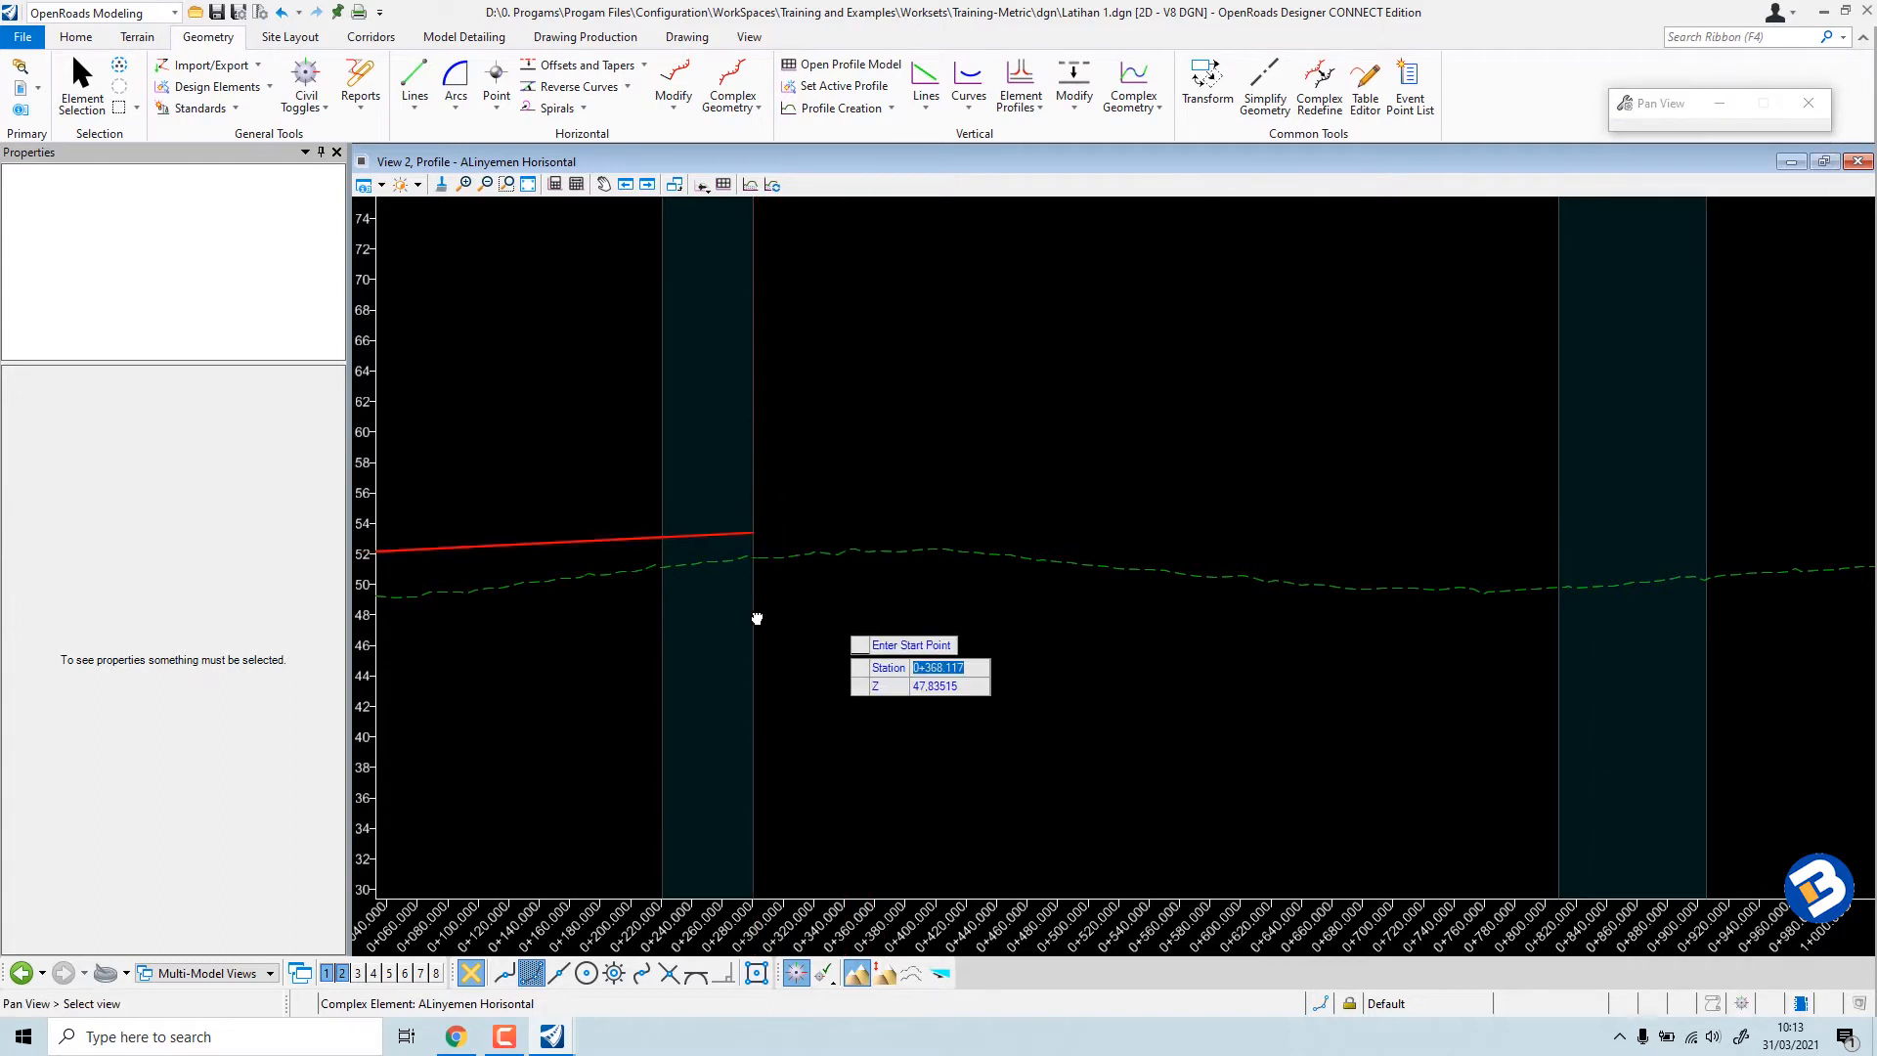
{"action": "scroll", "coordinate": [624, 607], "scroll_direction": "down", "scroll_amount": 2}
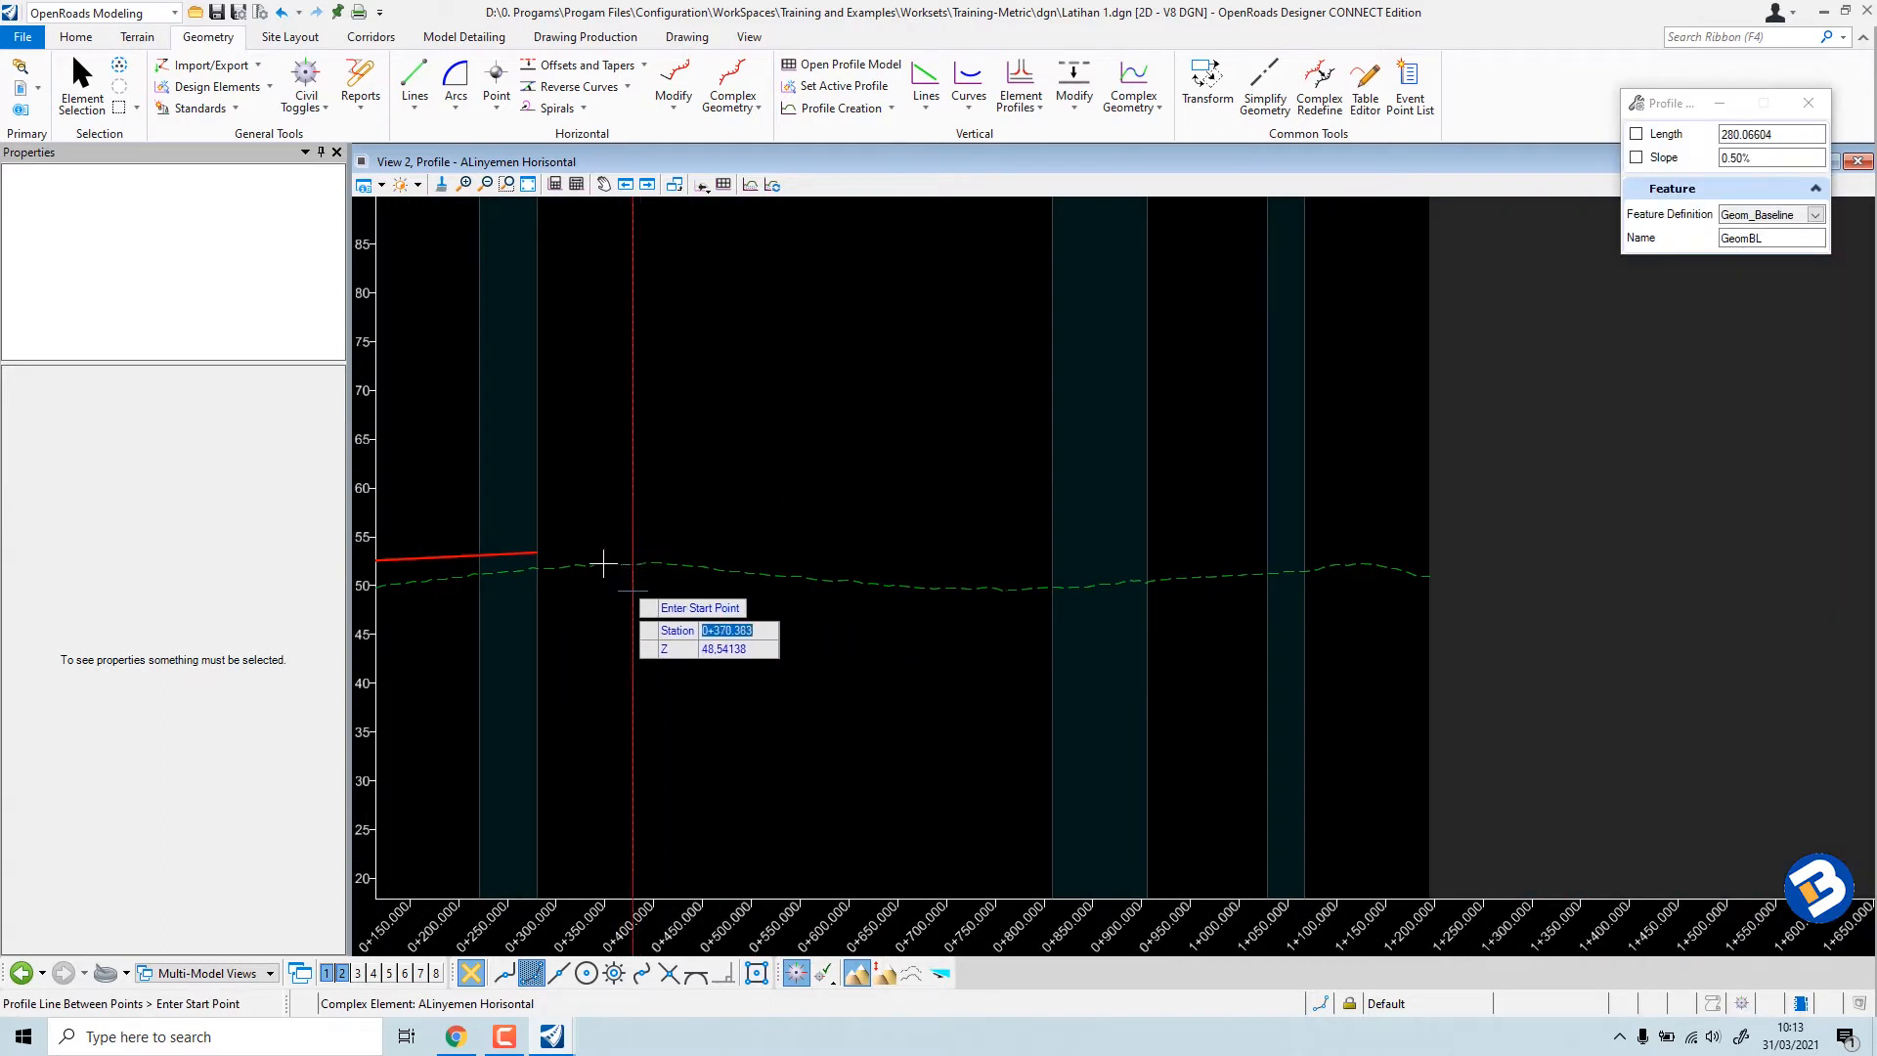
{"action": "left_click", "coordinate": [684, 547]}
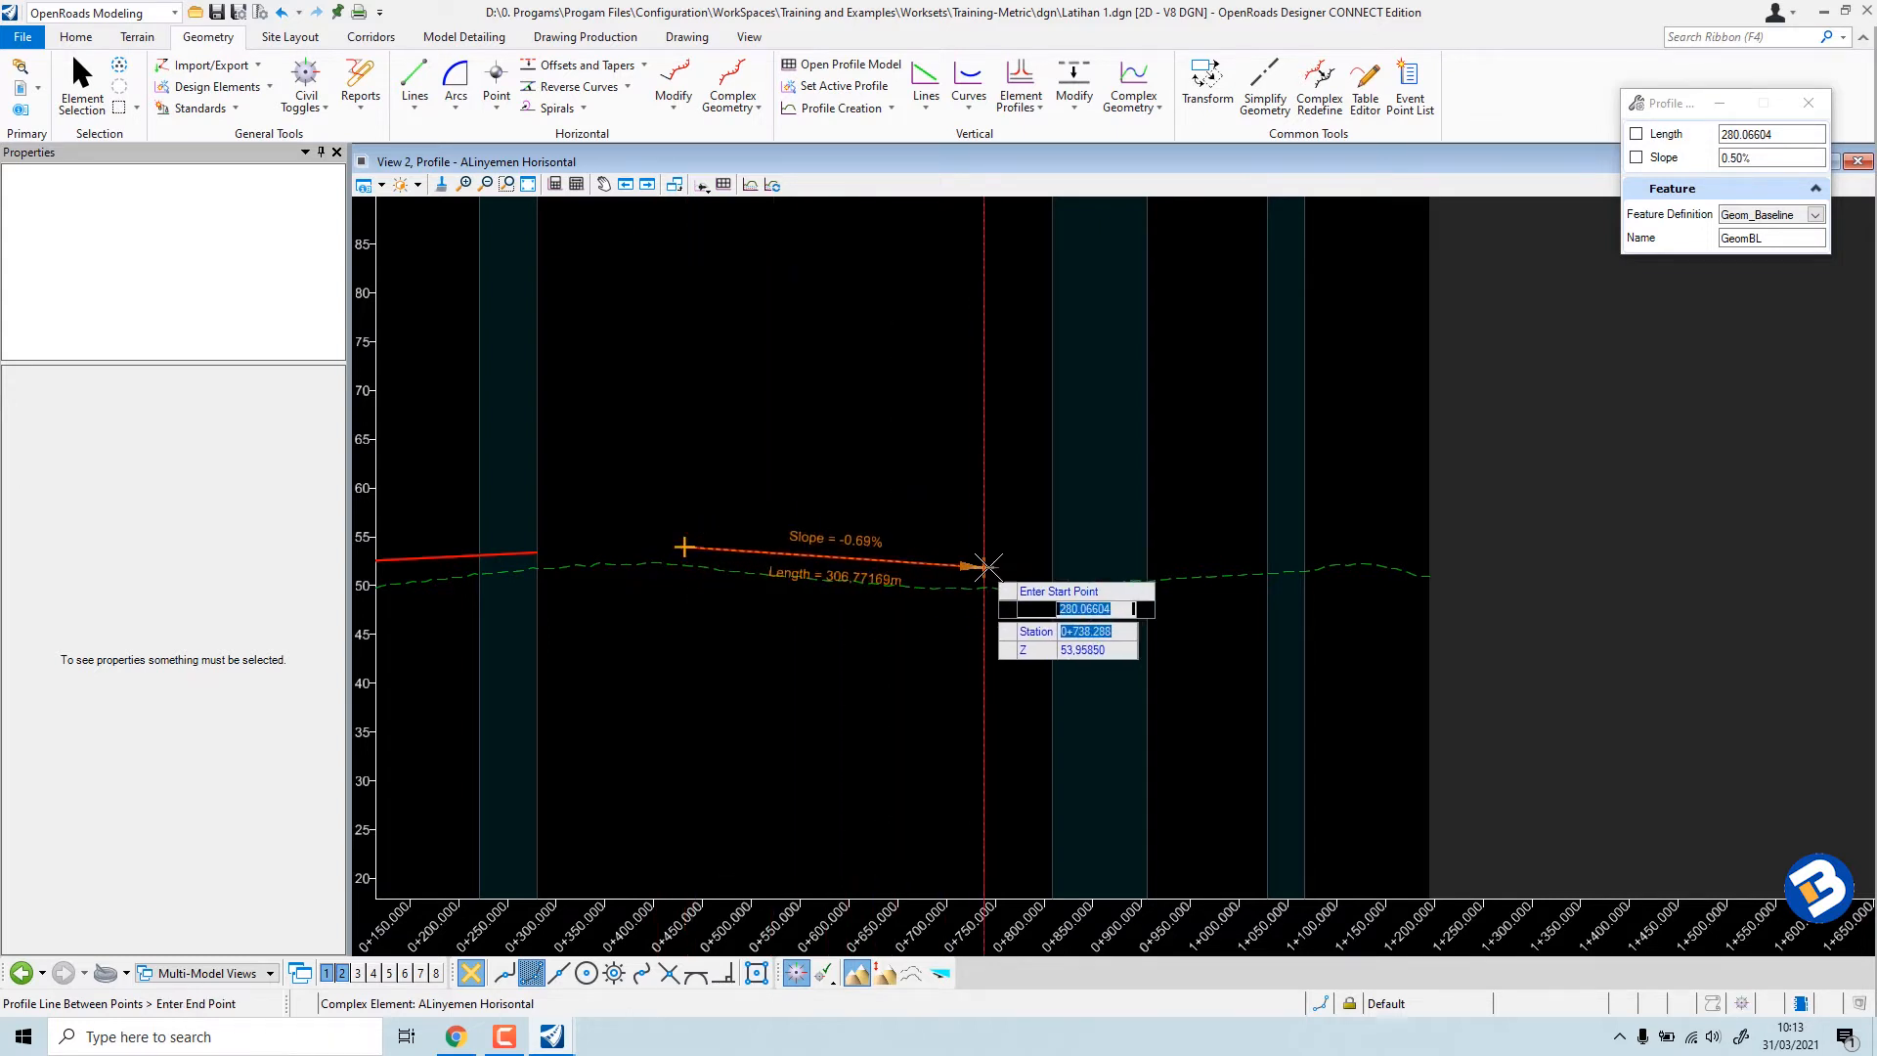
{"action": "left_click", "coordinate": [927, 569]}
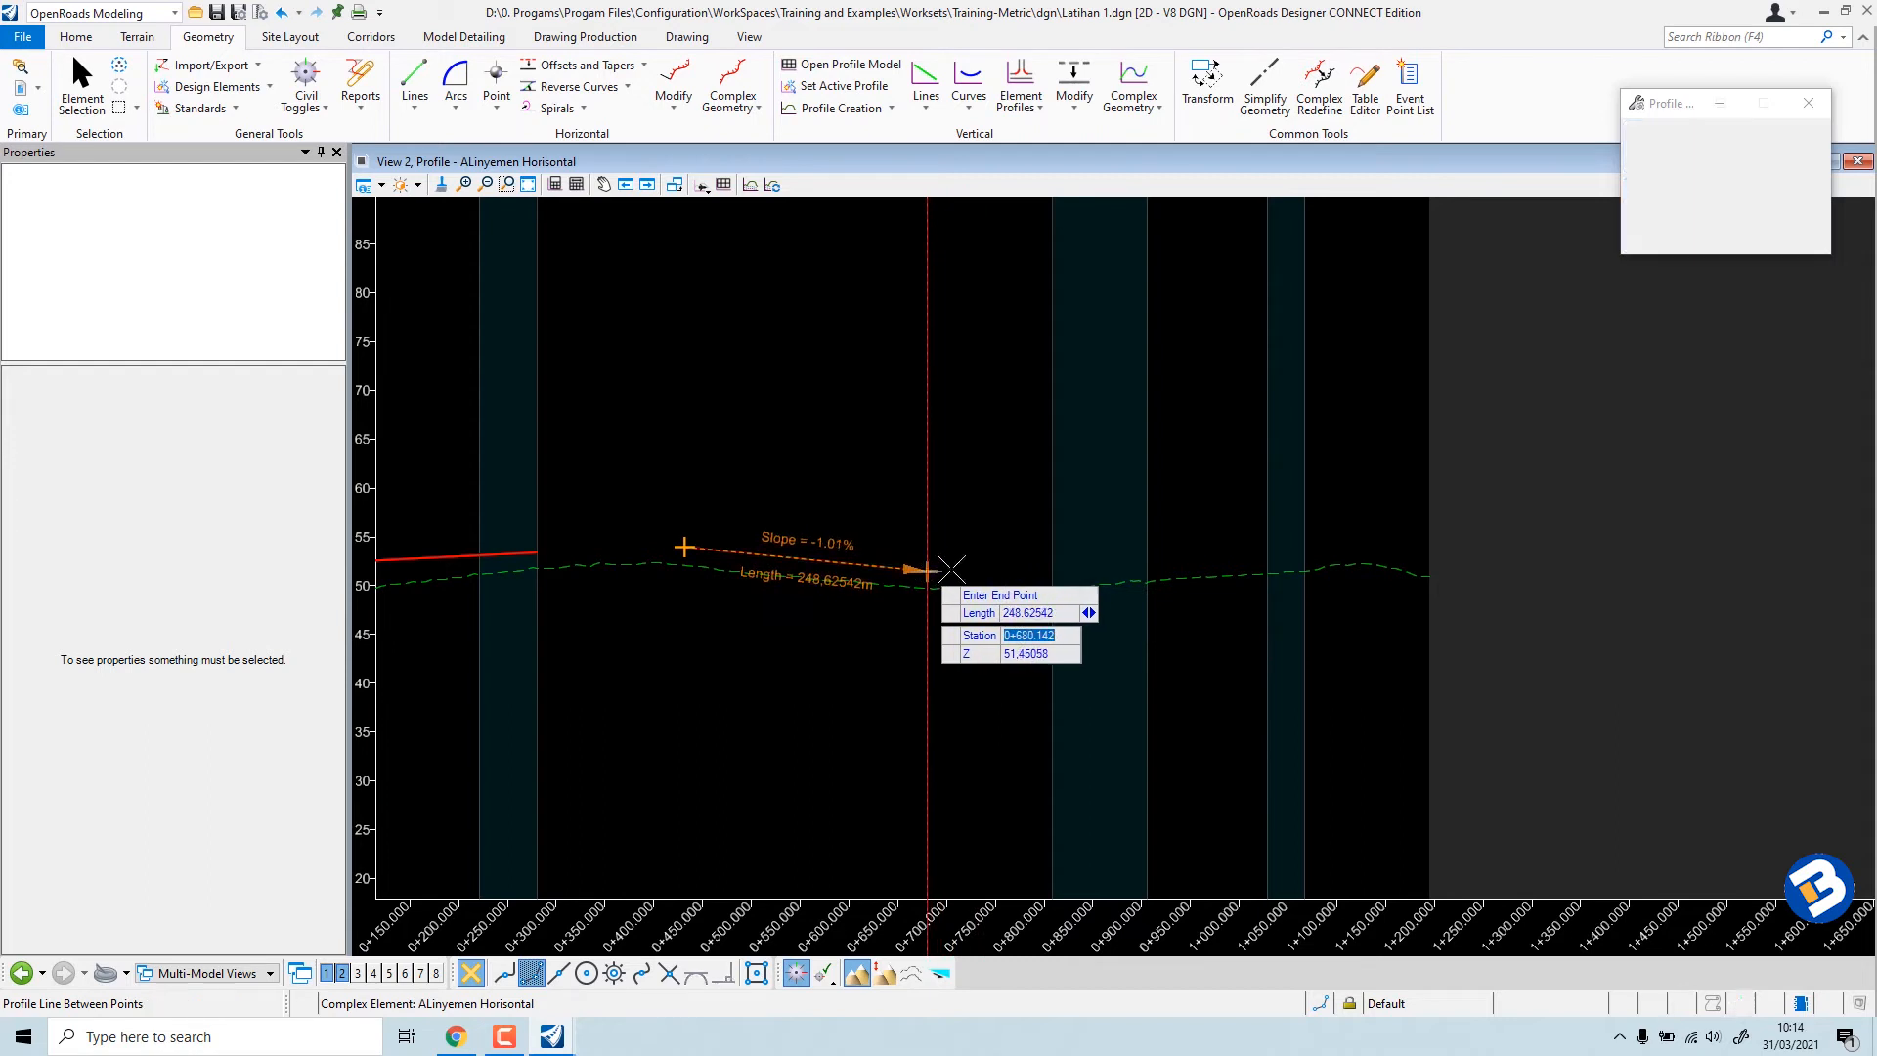
Draw a rising profile line about 292 m long at about 0.83%, then a falling one about 75 m long at -1.75% to the alignment's end.
{"action": "left_click", "coordinate": [1020, 570]}
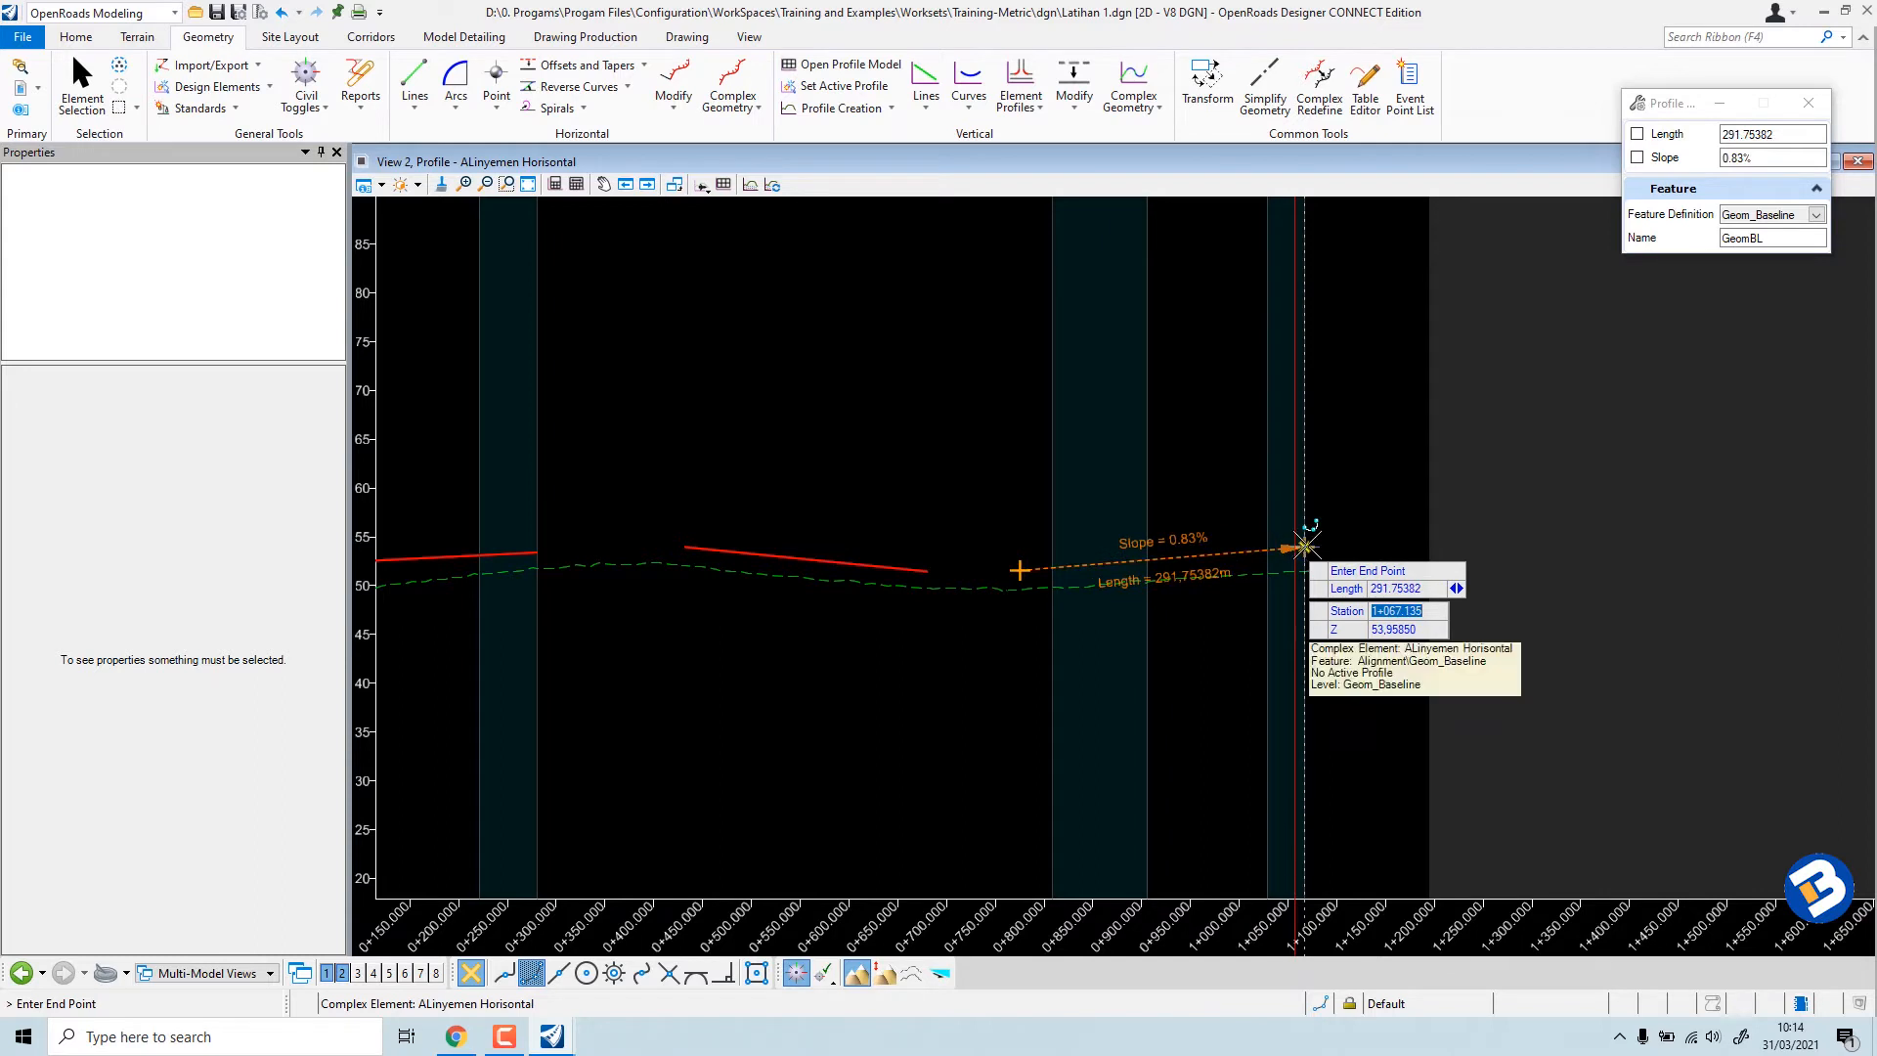
{"action": "left_click", "coordinate": [1303, 546]}
{"action": "left_click", "coordinate": [1354, 546]}
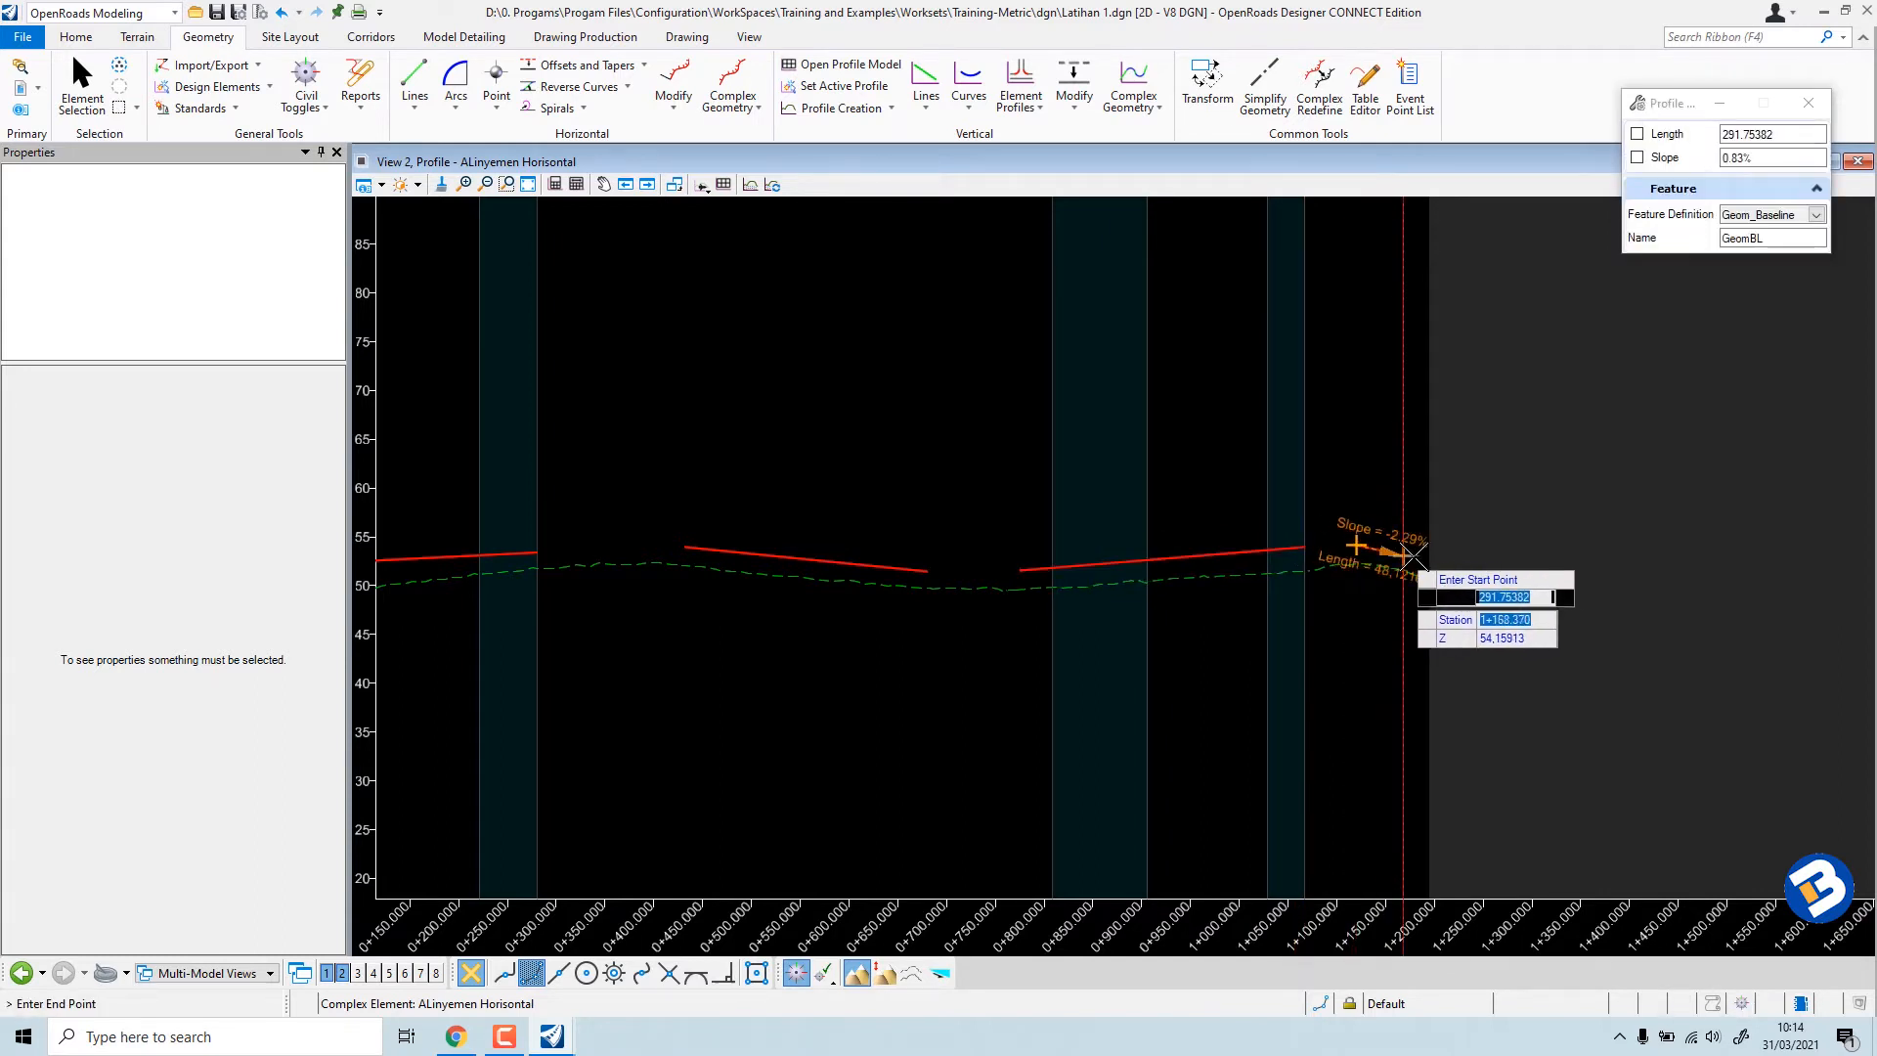
{"action": "left_click", "coordinate": [1429, 557]}
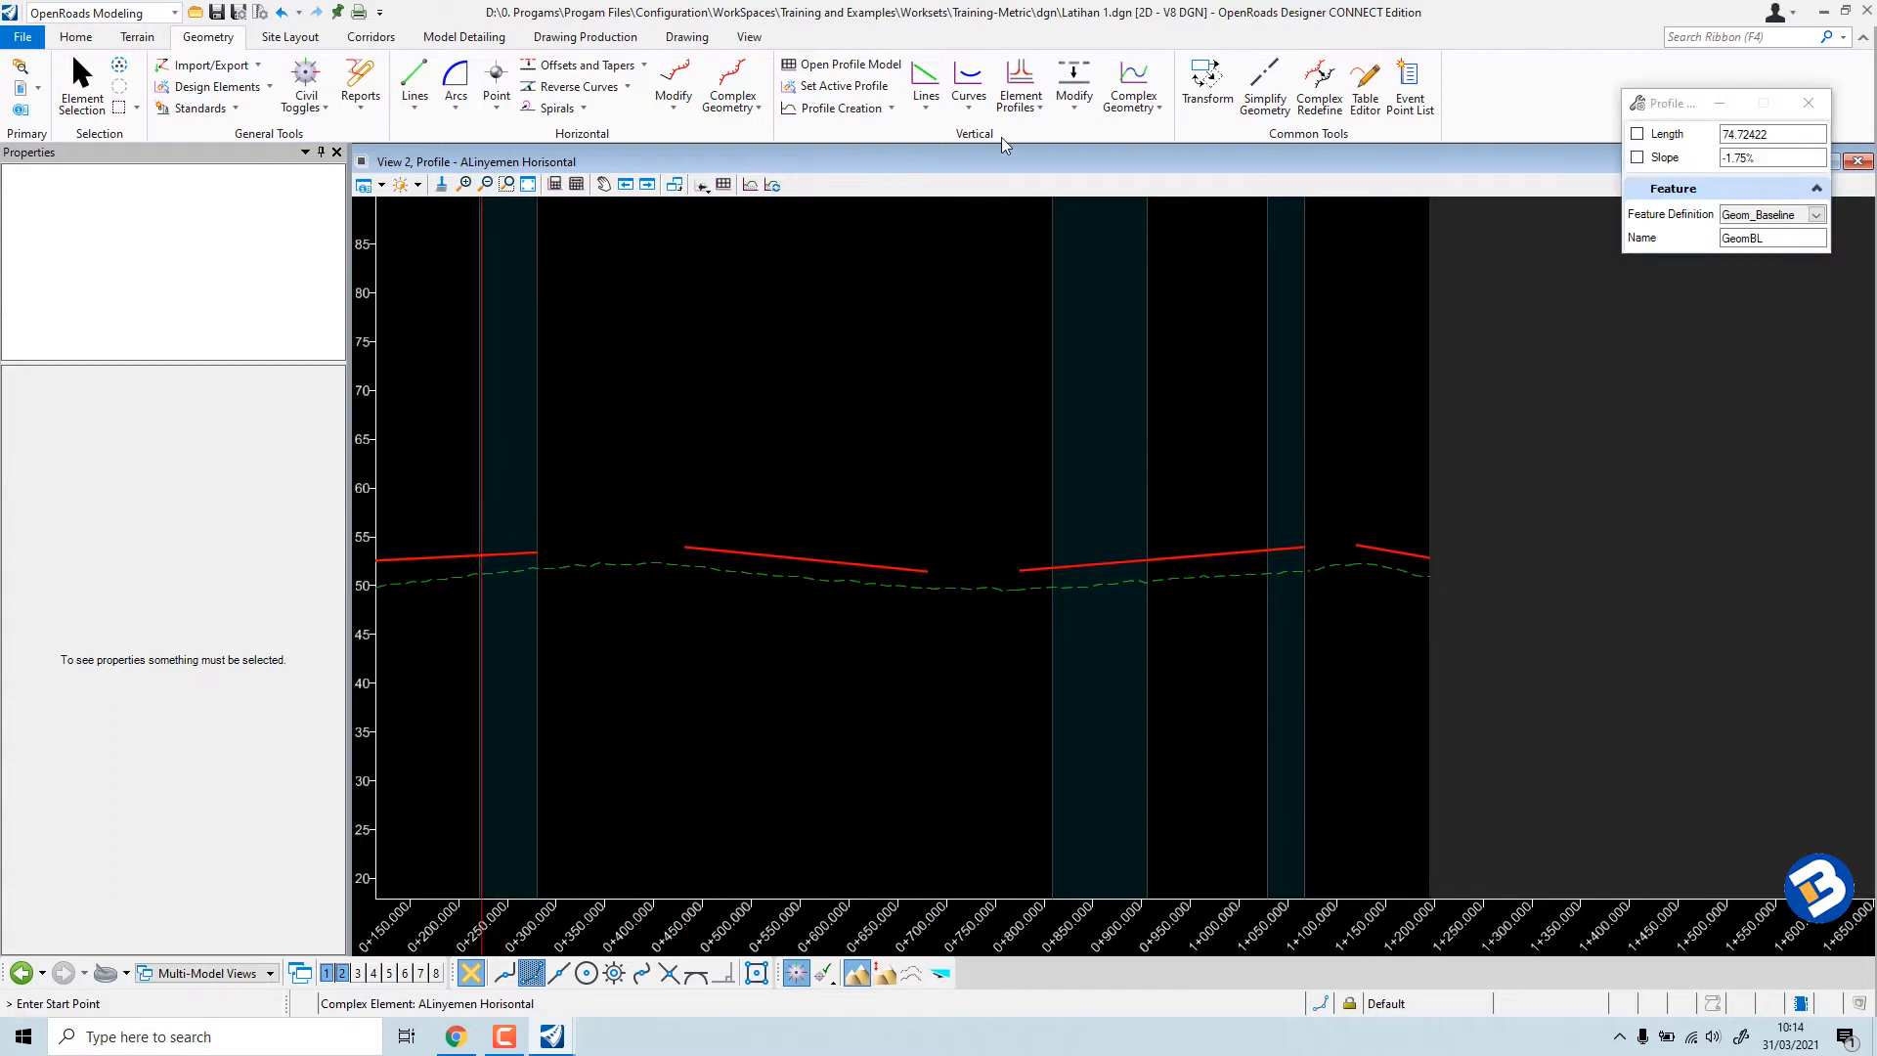
Join the first and second profile lines with a parabola between elements, length 300 m, with Trim/Extend set to Both.
{"action": "left_click", "coordinate": [968, 116]}
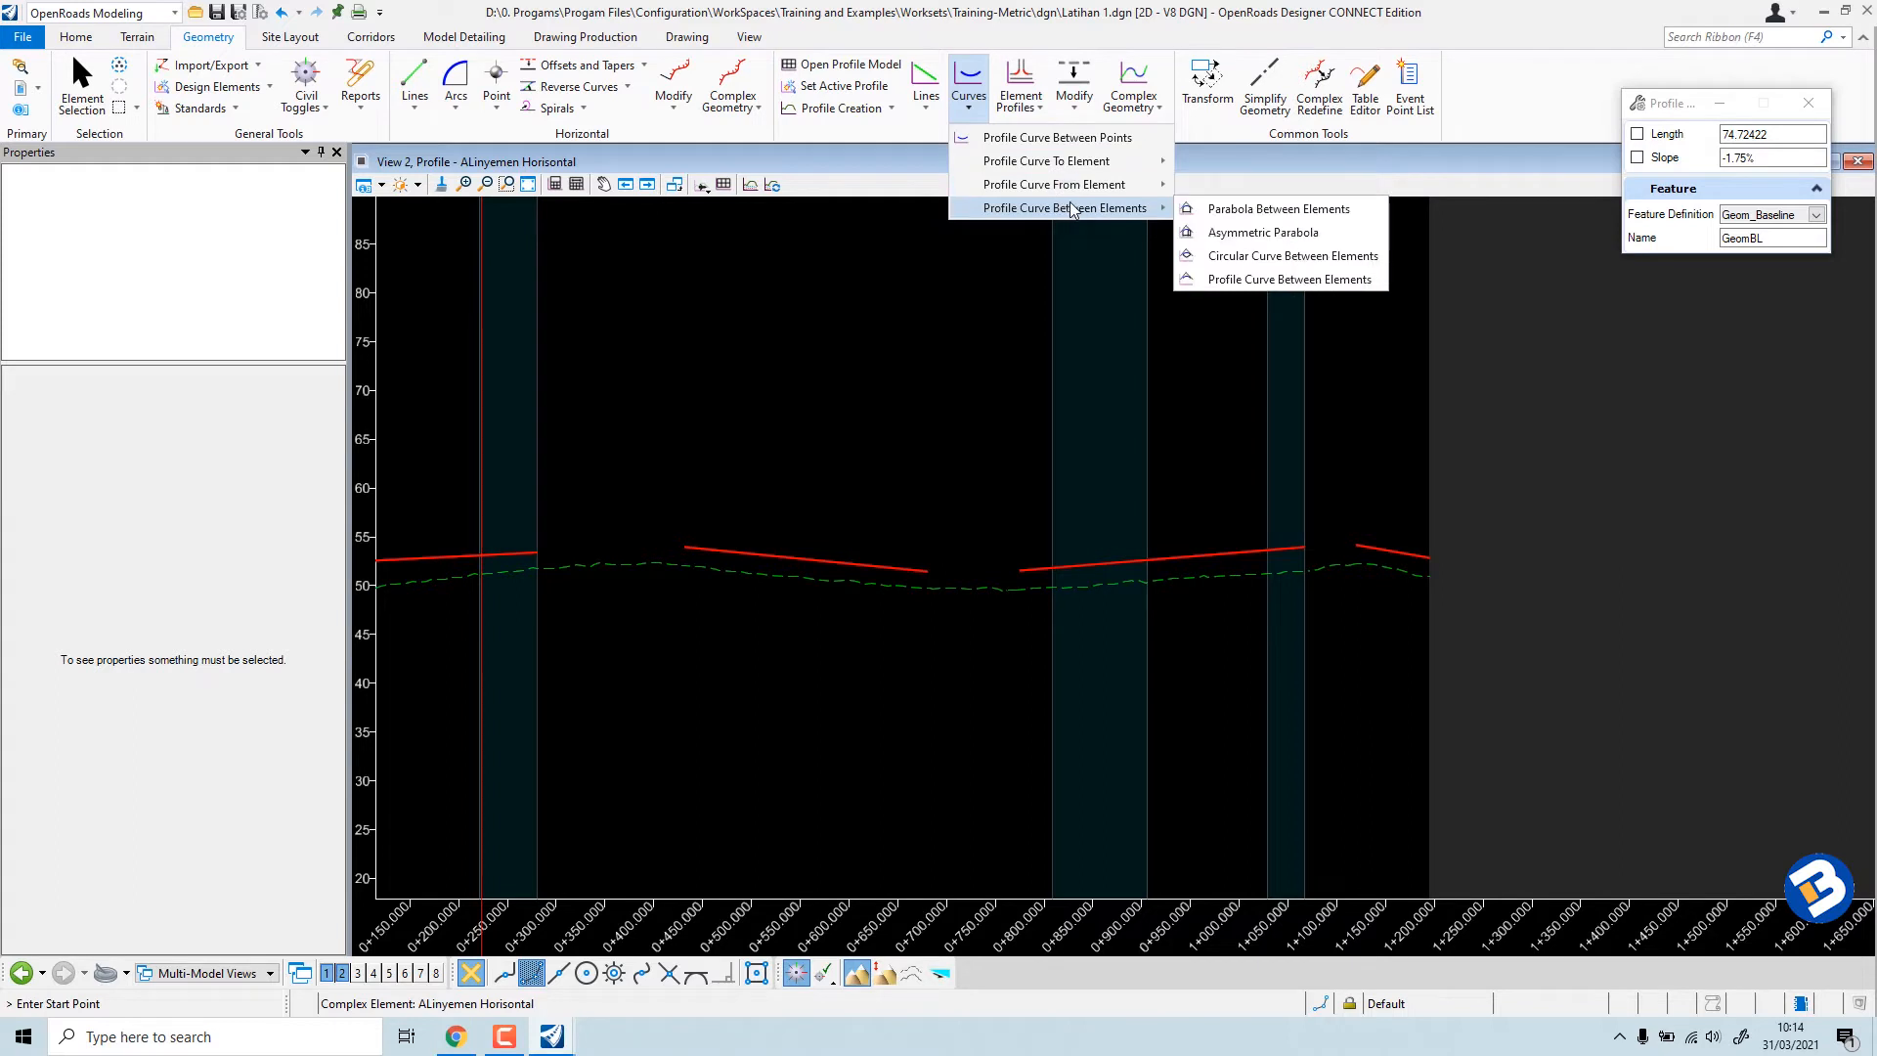
{"action": "left_click", "coordinate": [1221, 214]}
{"action": "scroll", "coordinate": [534, 676], "scroll_direction": "up", "scroll_amount": 2}
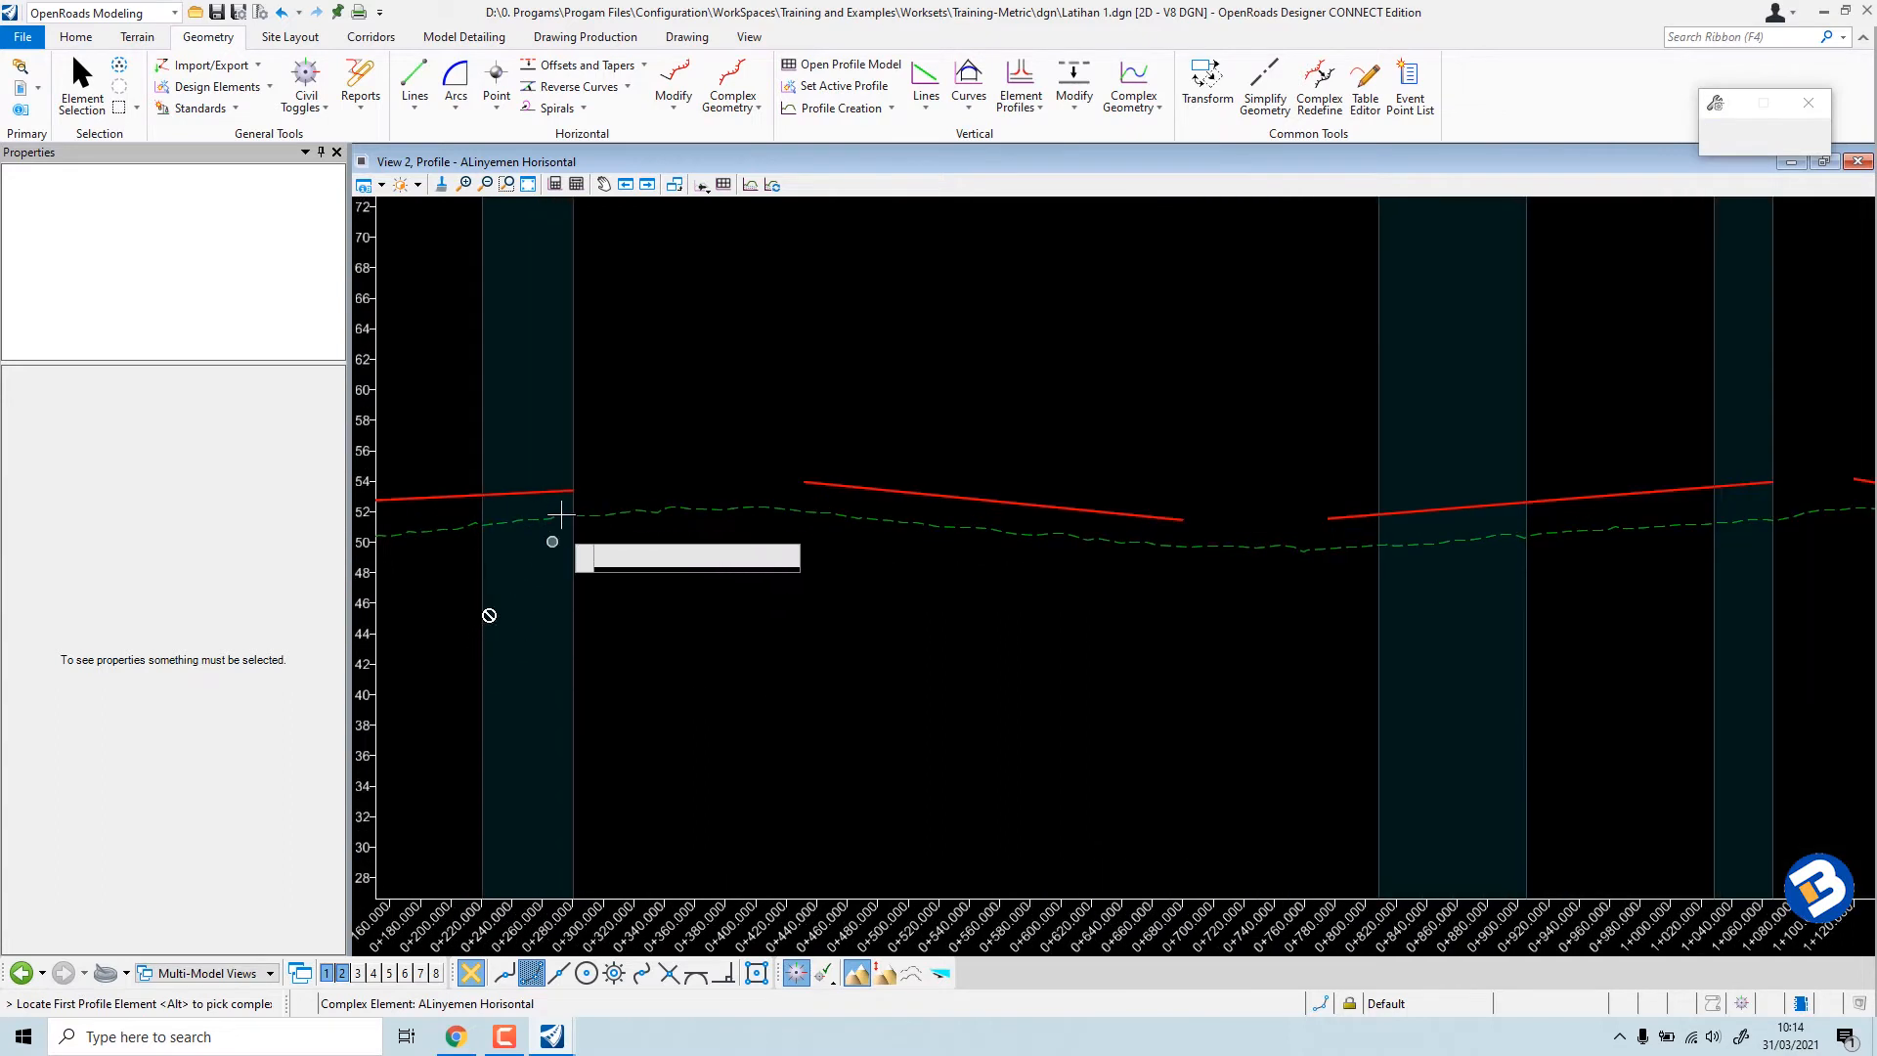
{"action": "left_click", "coordinate": [557, 492]}
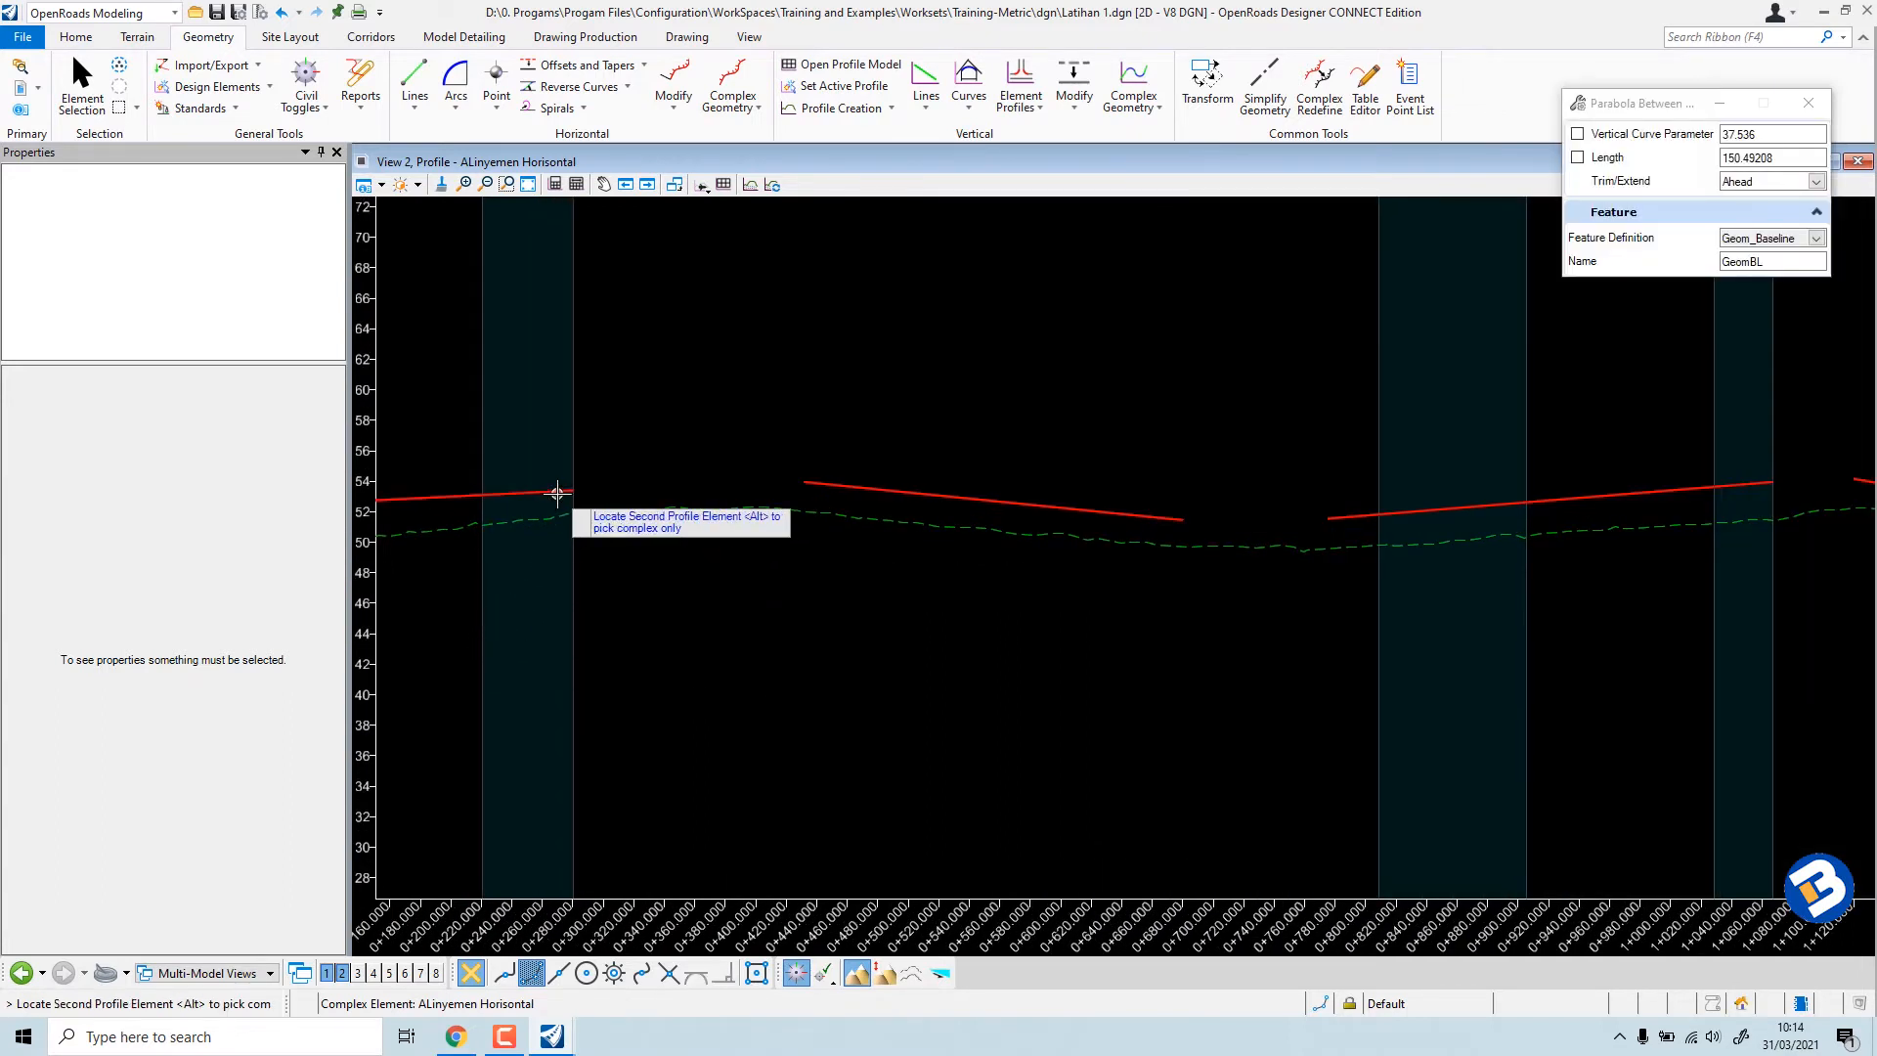
{"action": "left_click", "coordinate": [821, 486]}
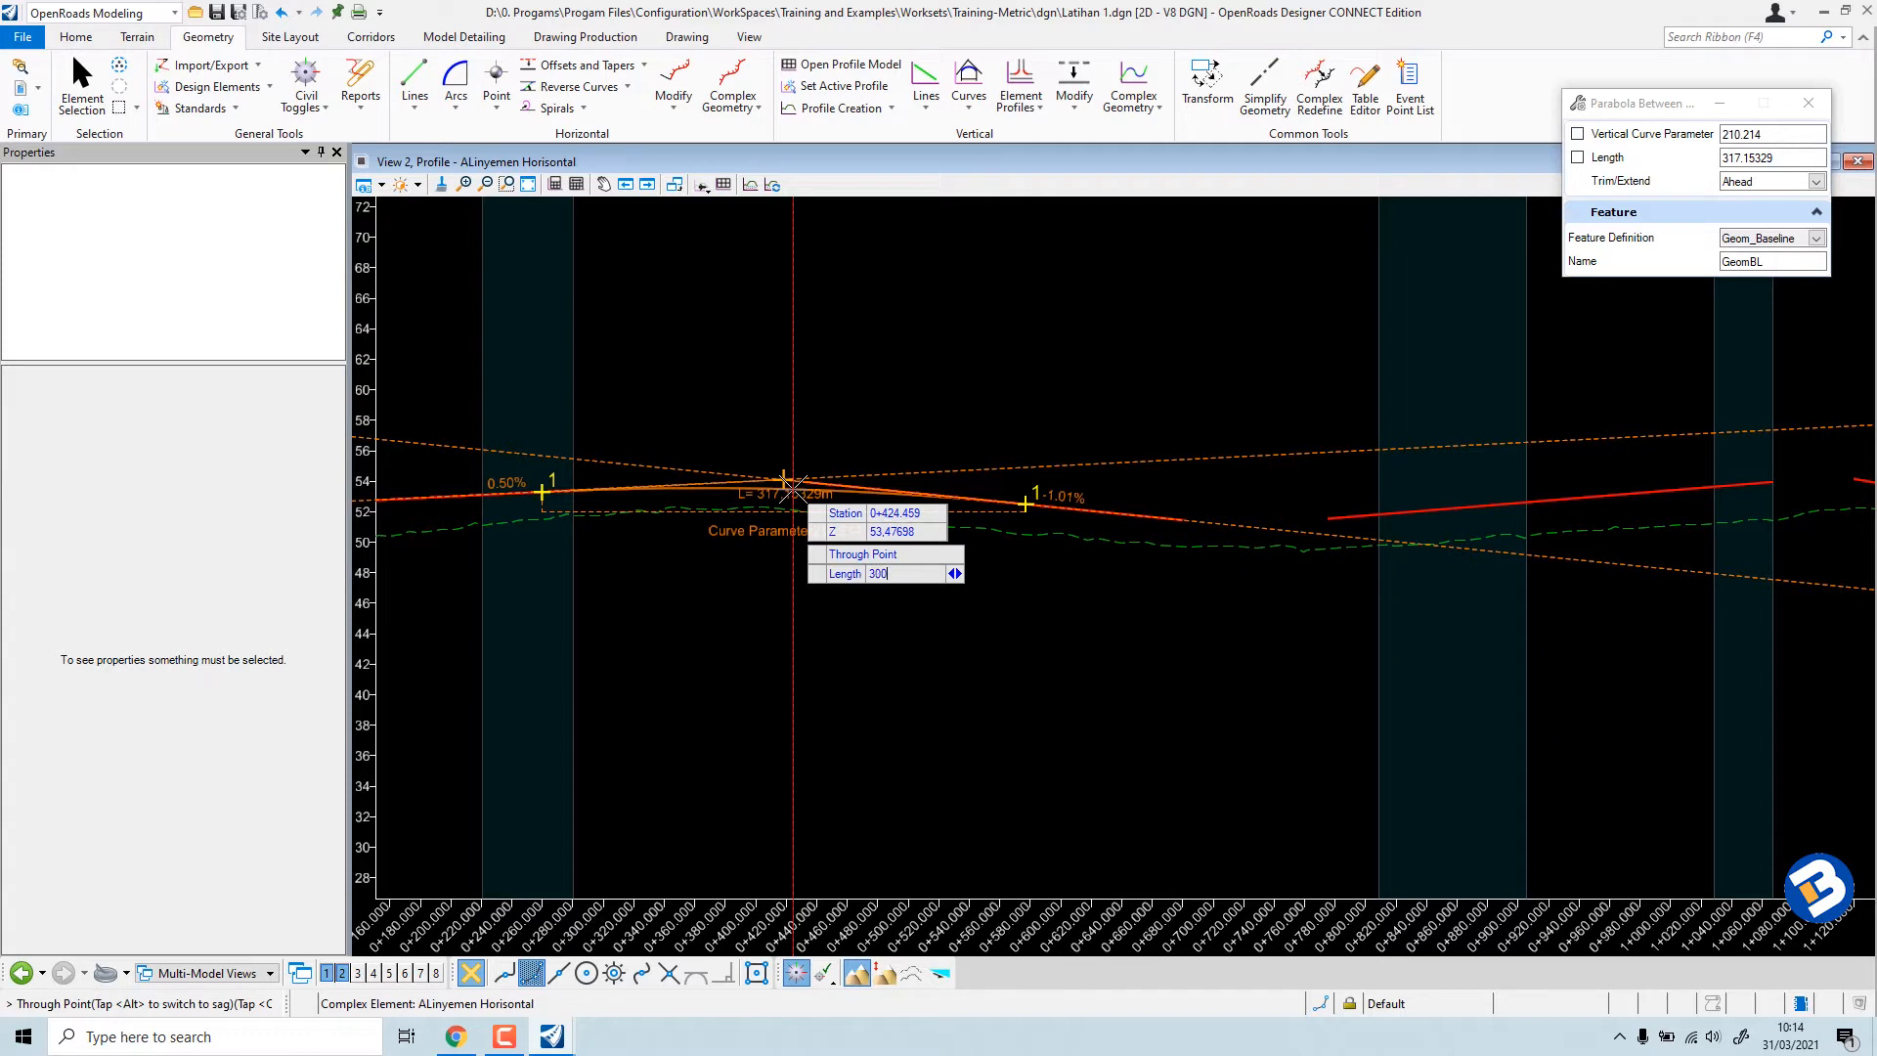
{"action": "type", "text": "300"}
{"action": "key", "text": "Return"}
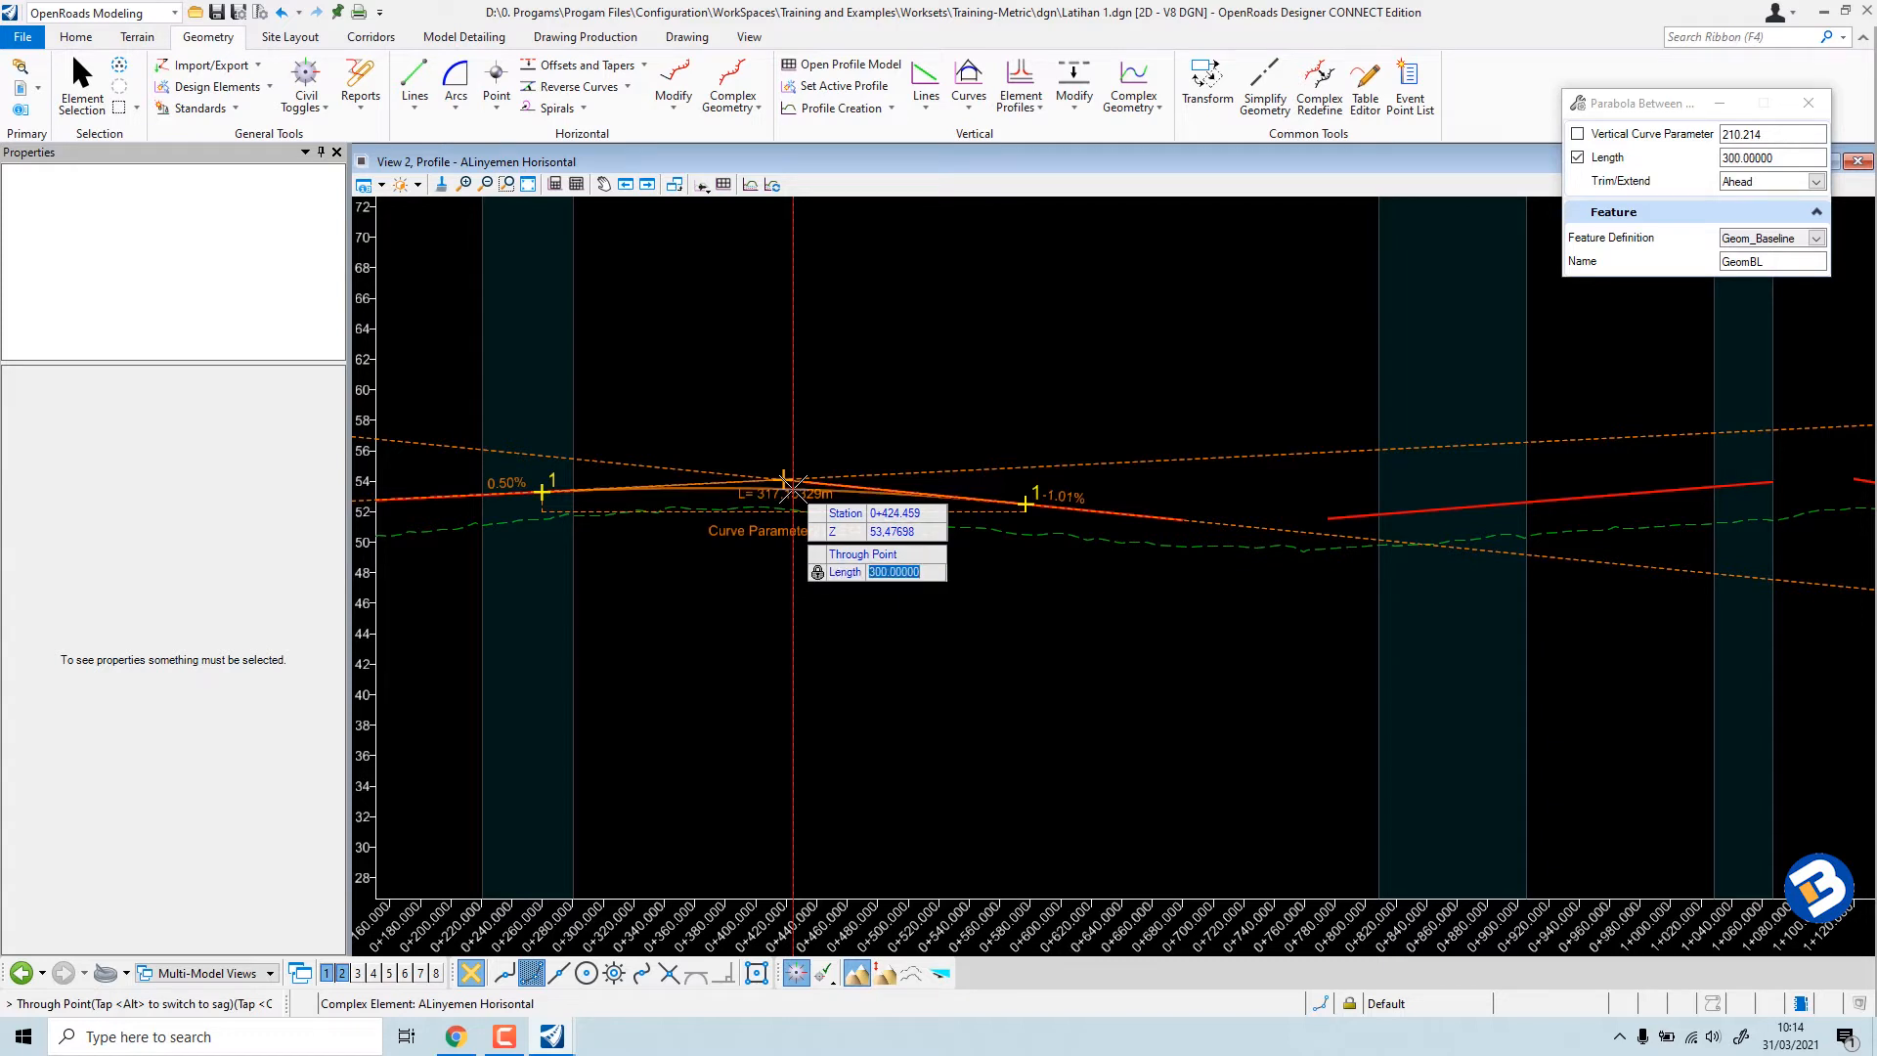
{"action": "left_click", "coordinate": [792, 485]}
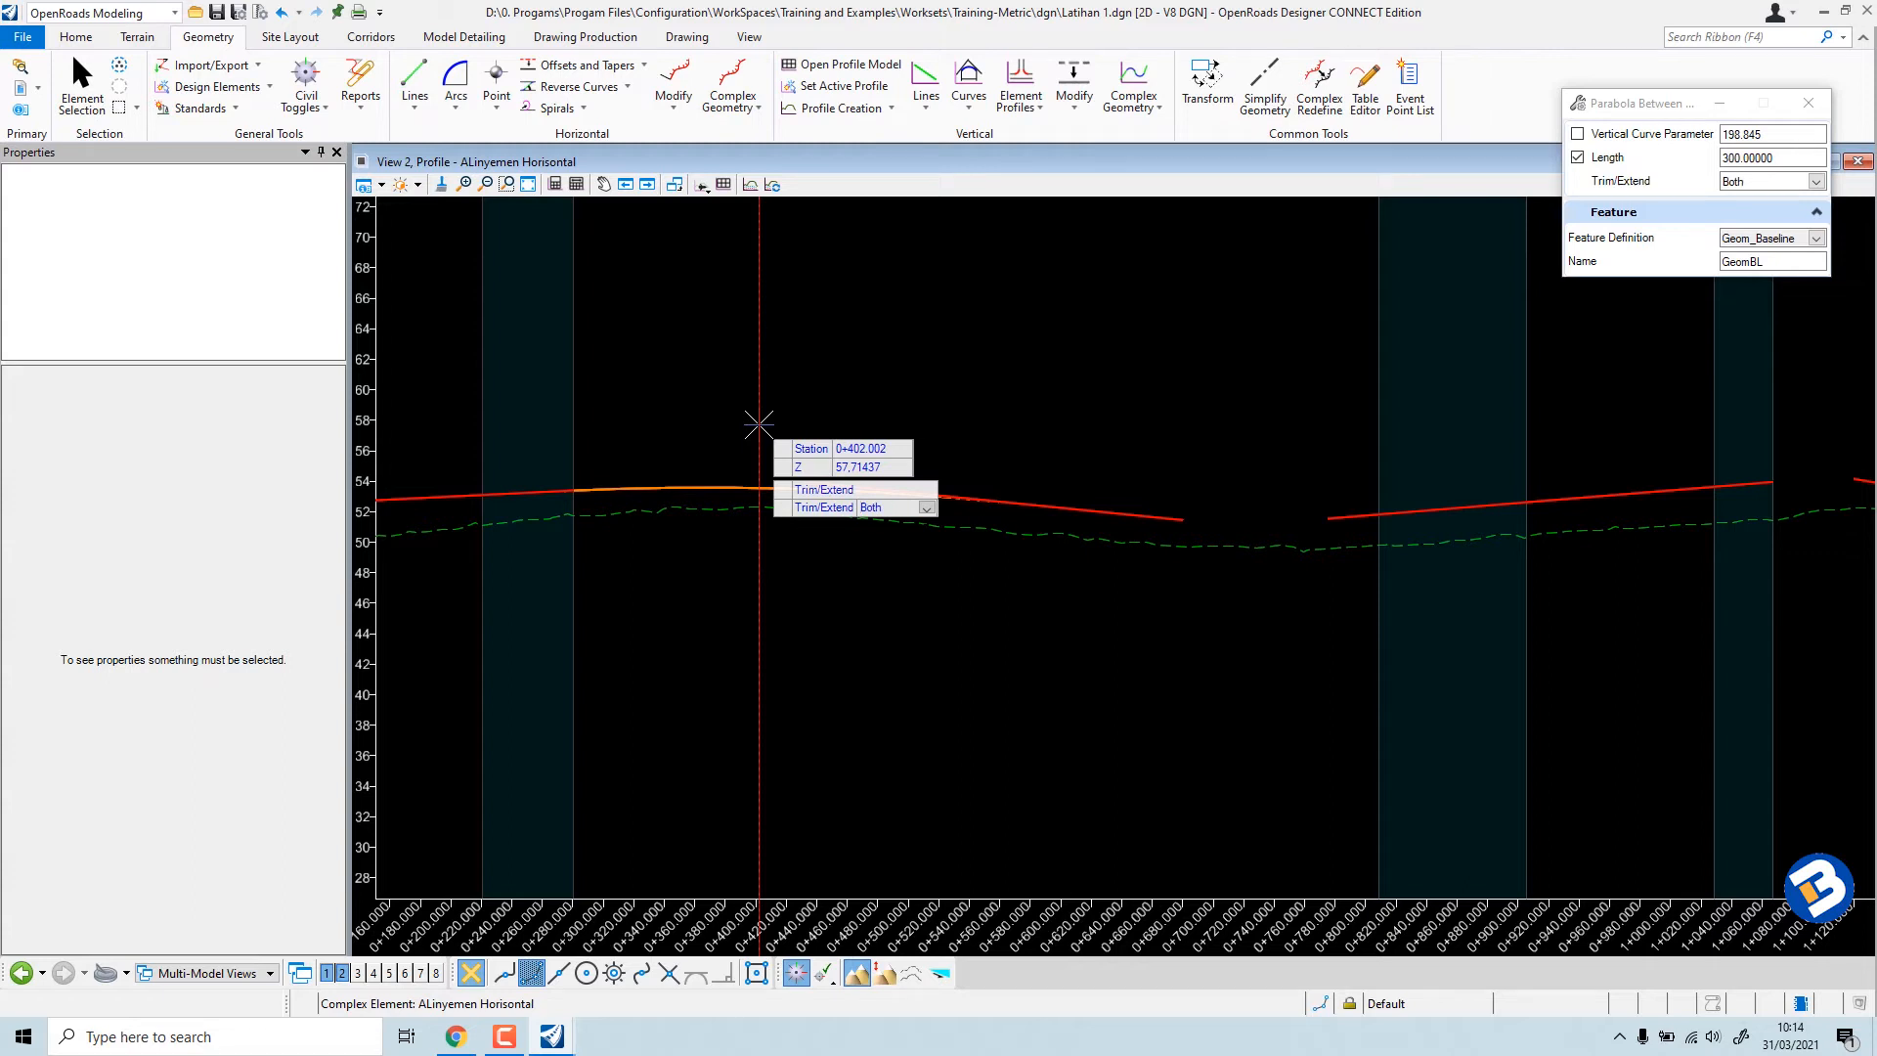
{"action": "left_click", "coordinate": [759, 424]}
{"action": "scroll", "coordinate": [813, 558], "scroll_direction": "down", "scroll_amount": 2}
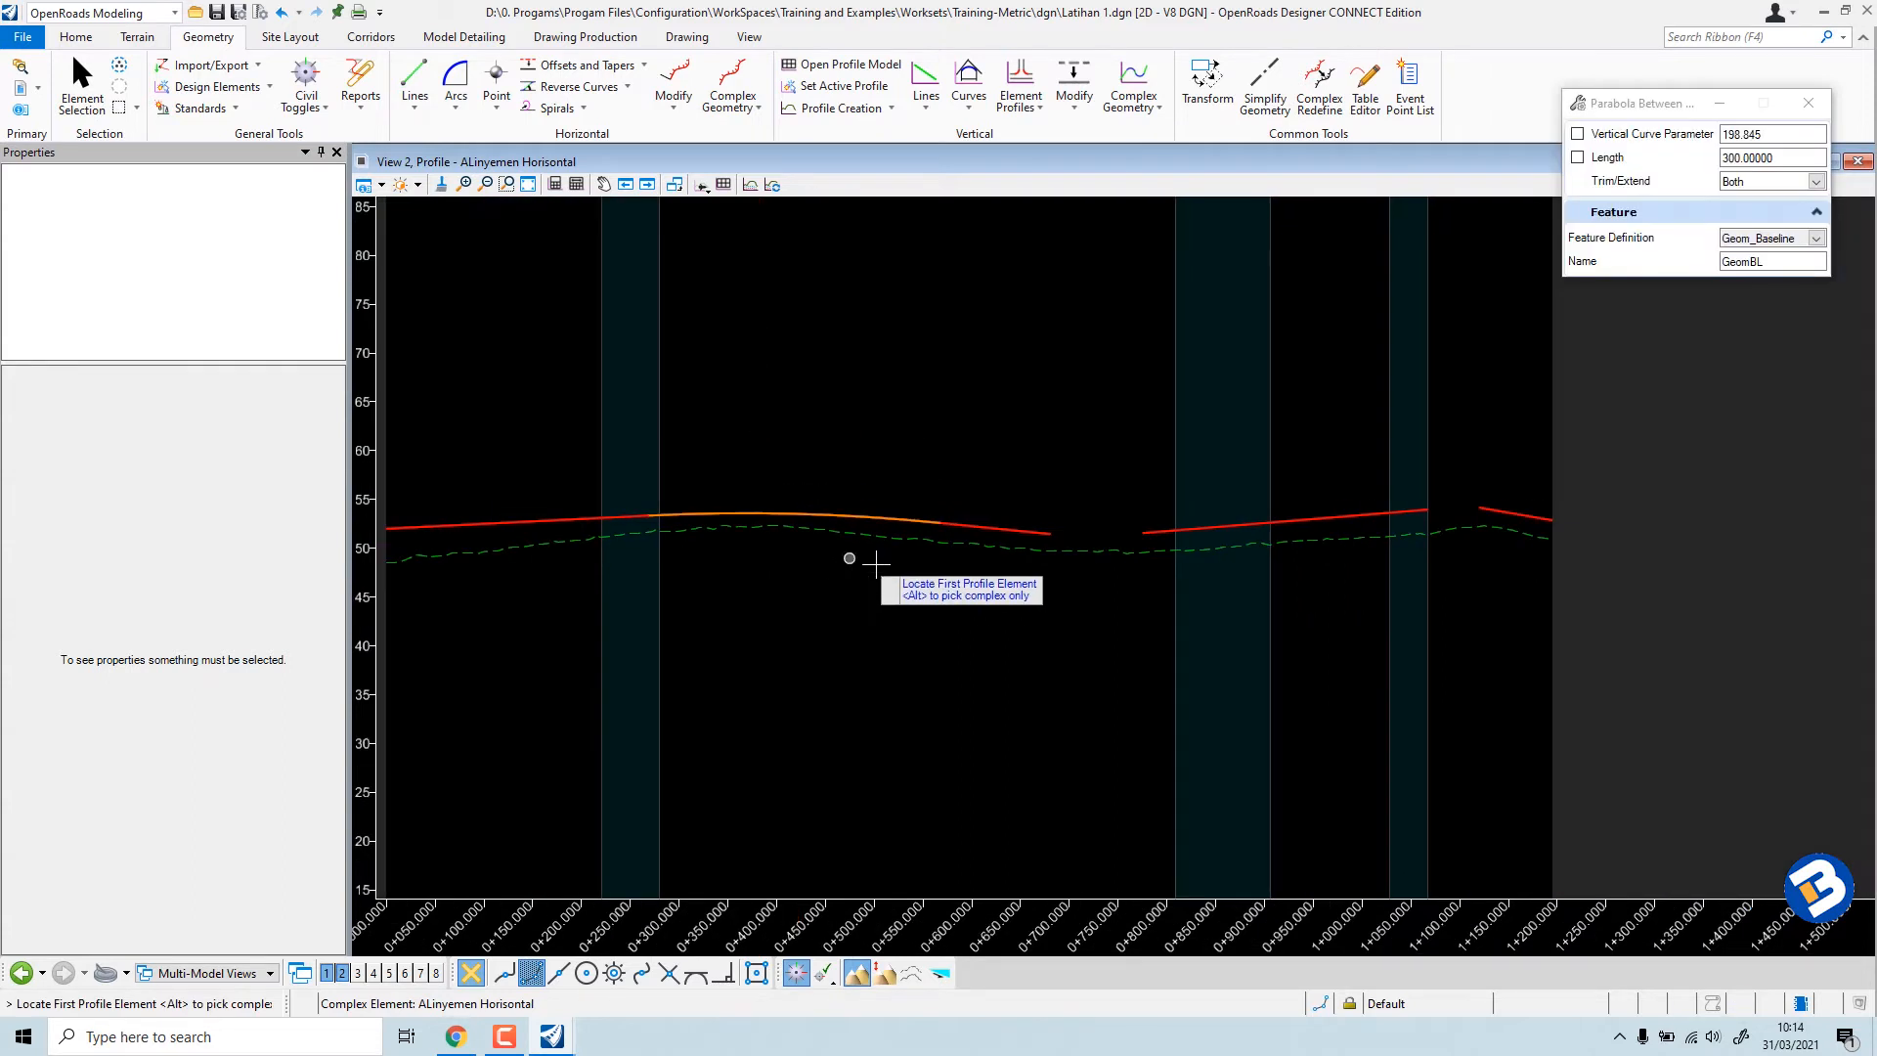
{"action": "middle_click_drag", "start_coordinate": [930, 585], "coordinate": [754, 599]}
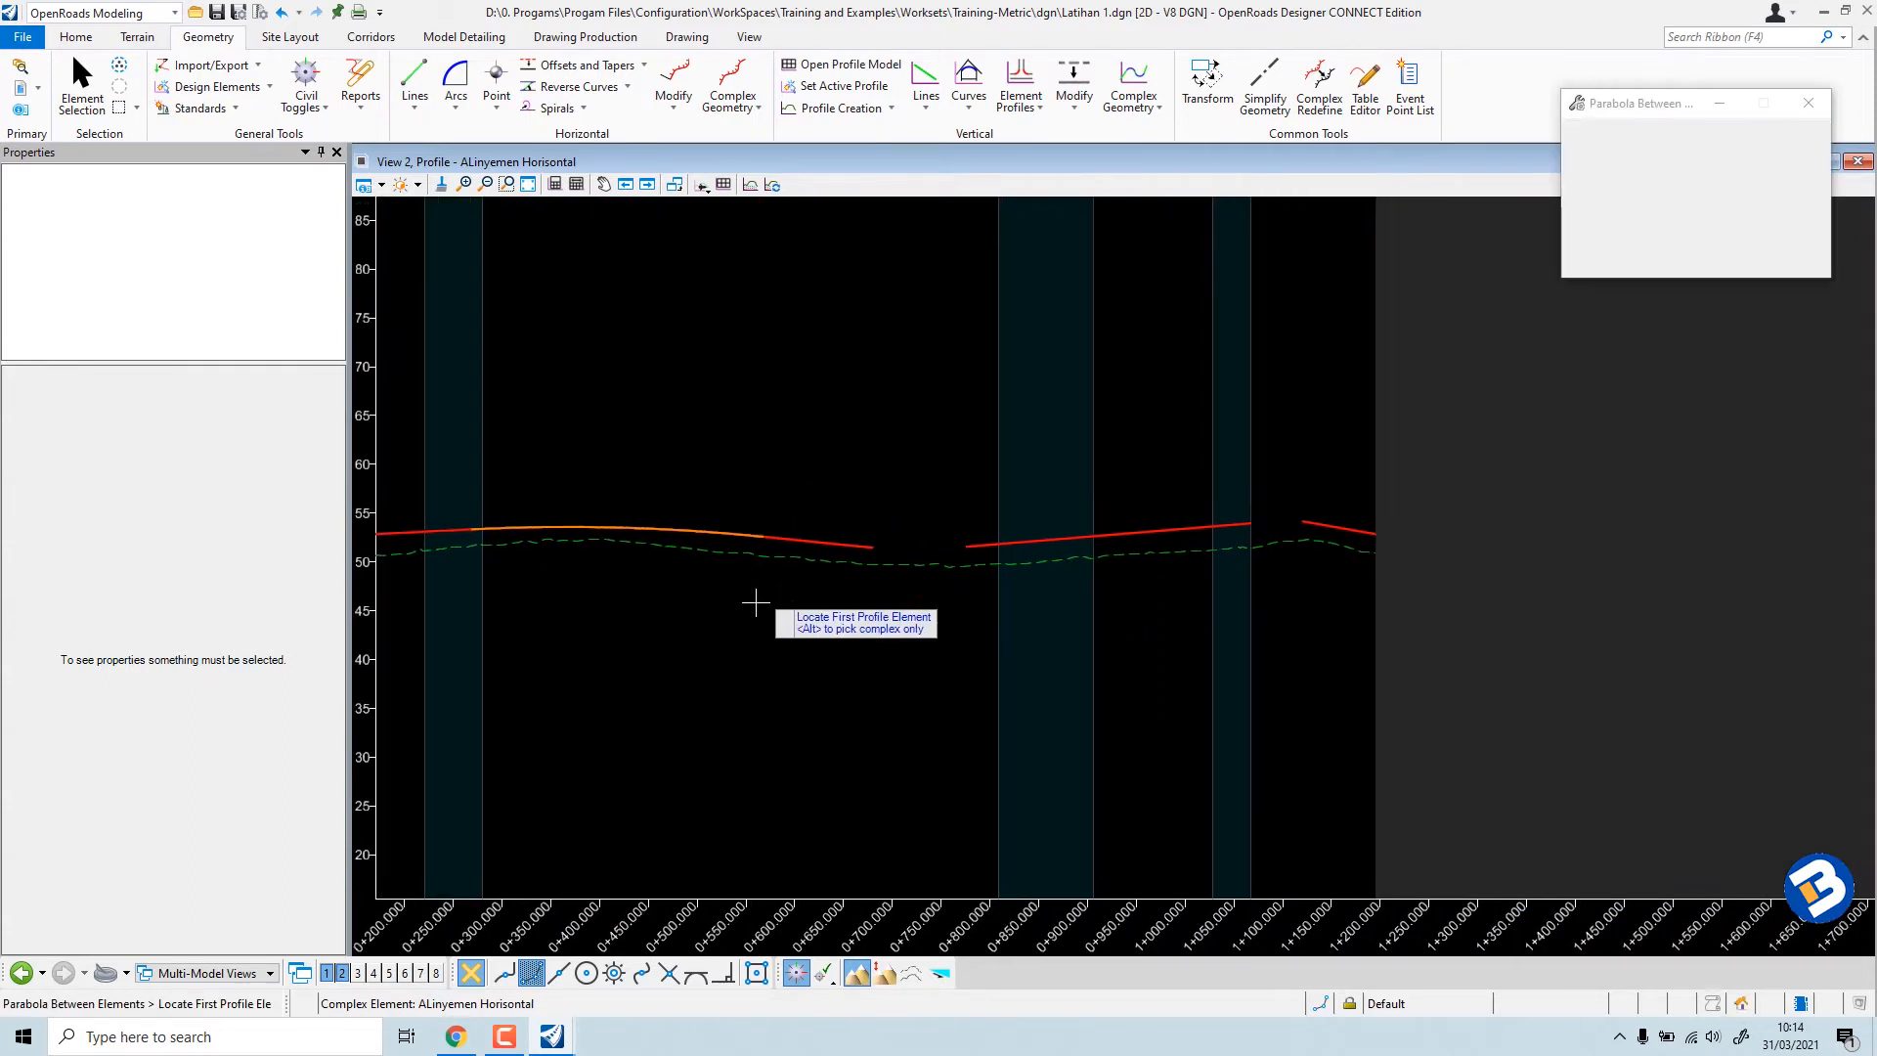
Add a 100 m parabolic sag curve between the second and third profile tangents, trimming or extending both.
{"action": "left_click", "coordinate": [965, 95]}
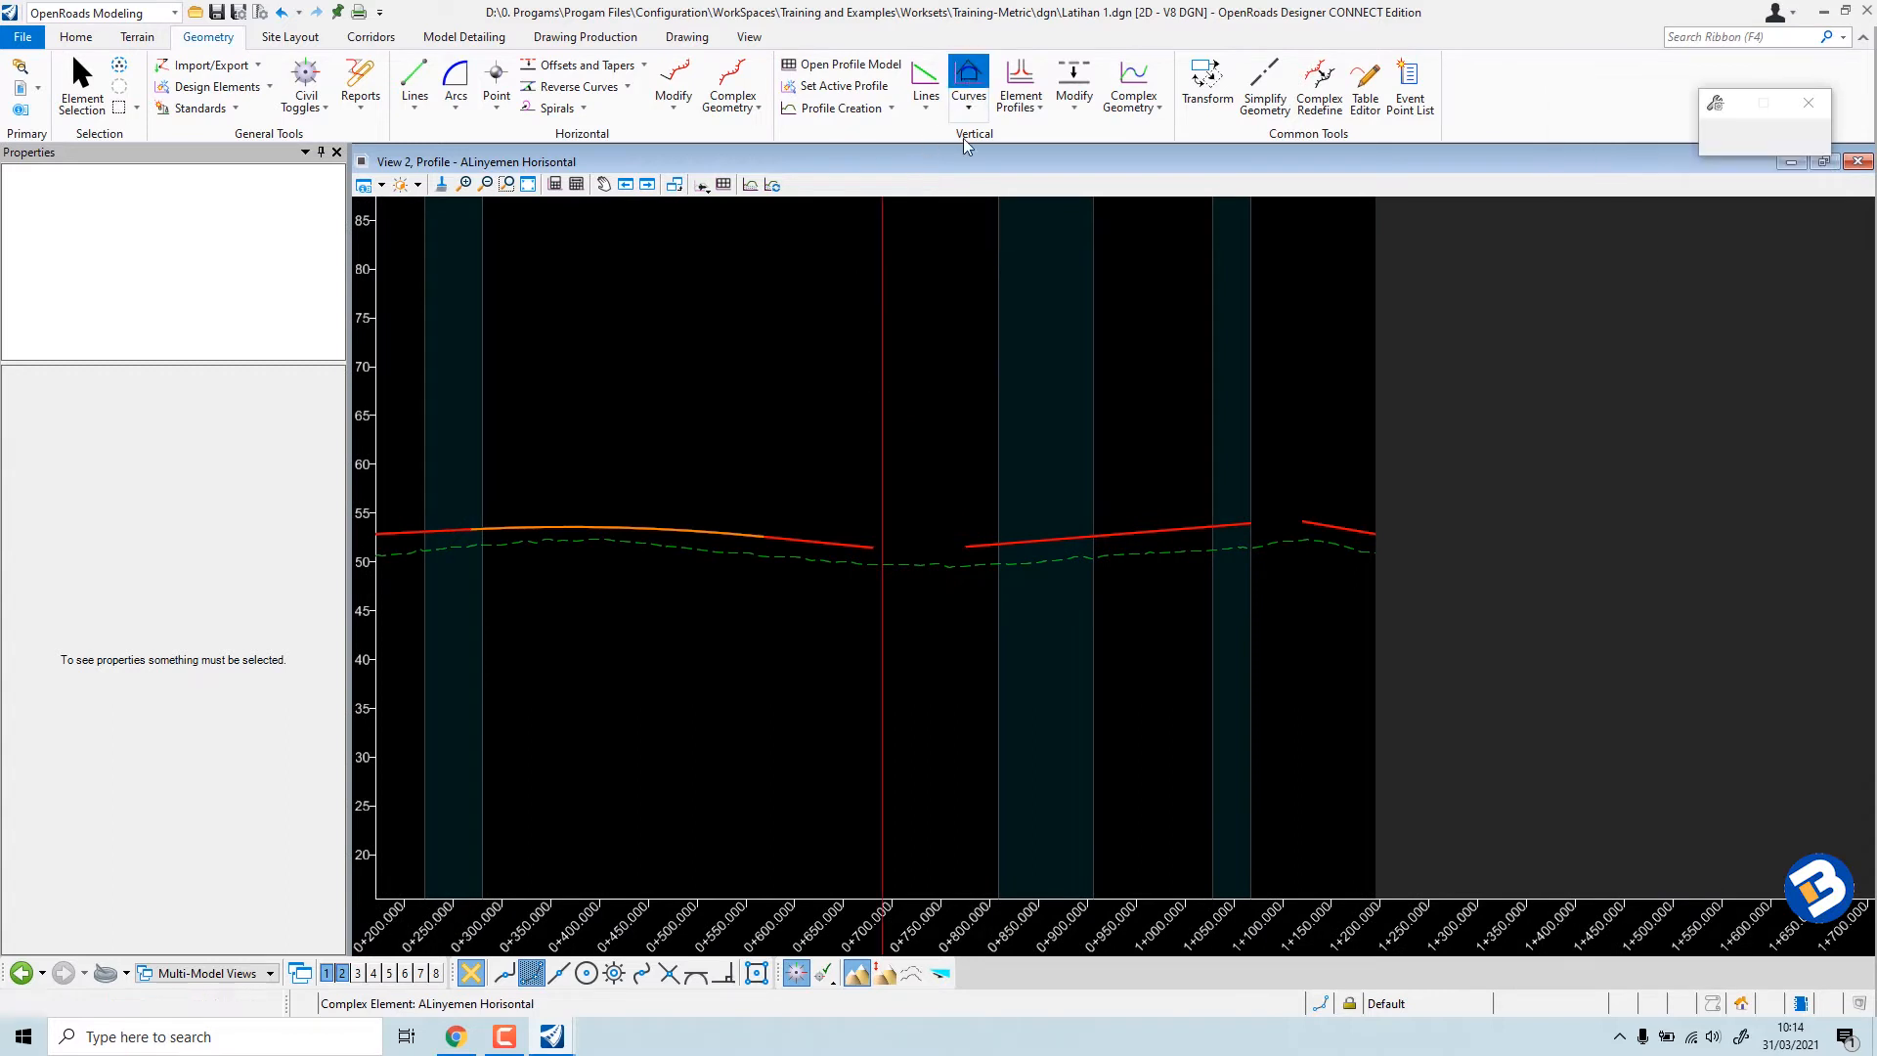
{"action": "left_click", "coordinate": [857, 544]}
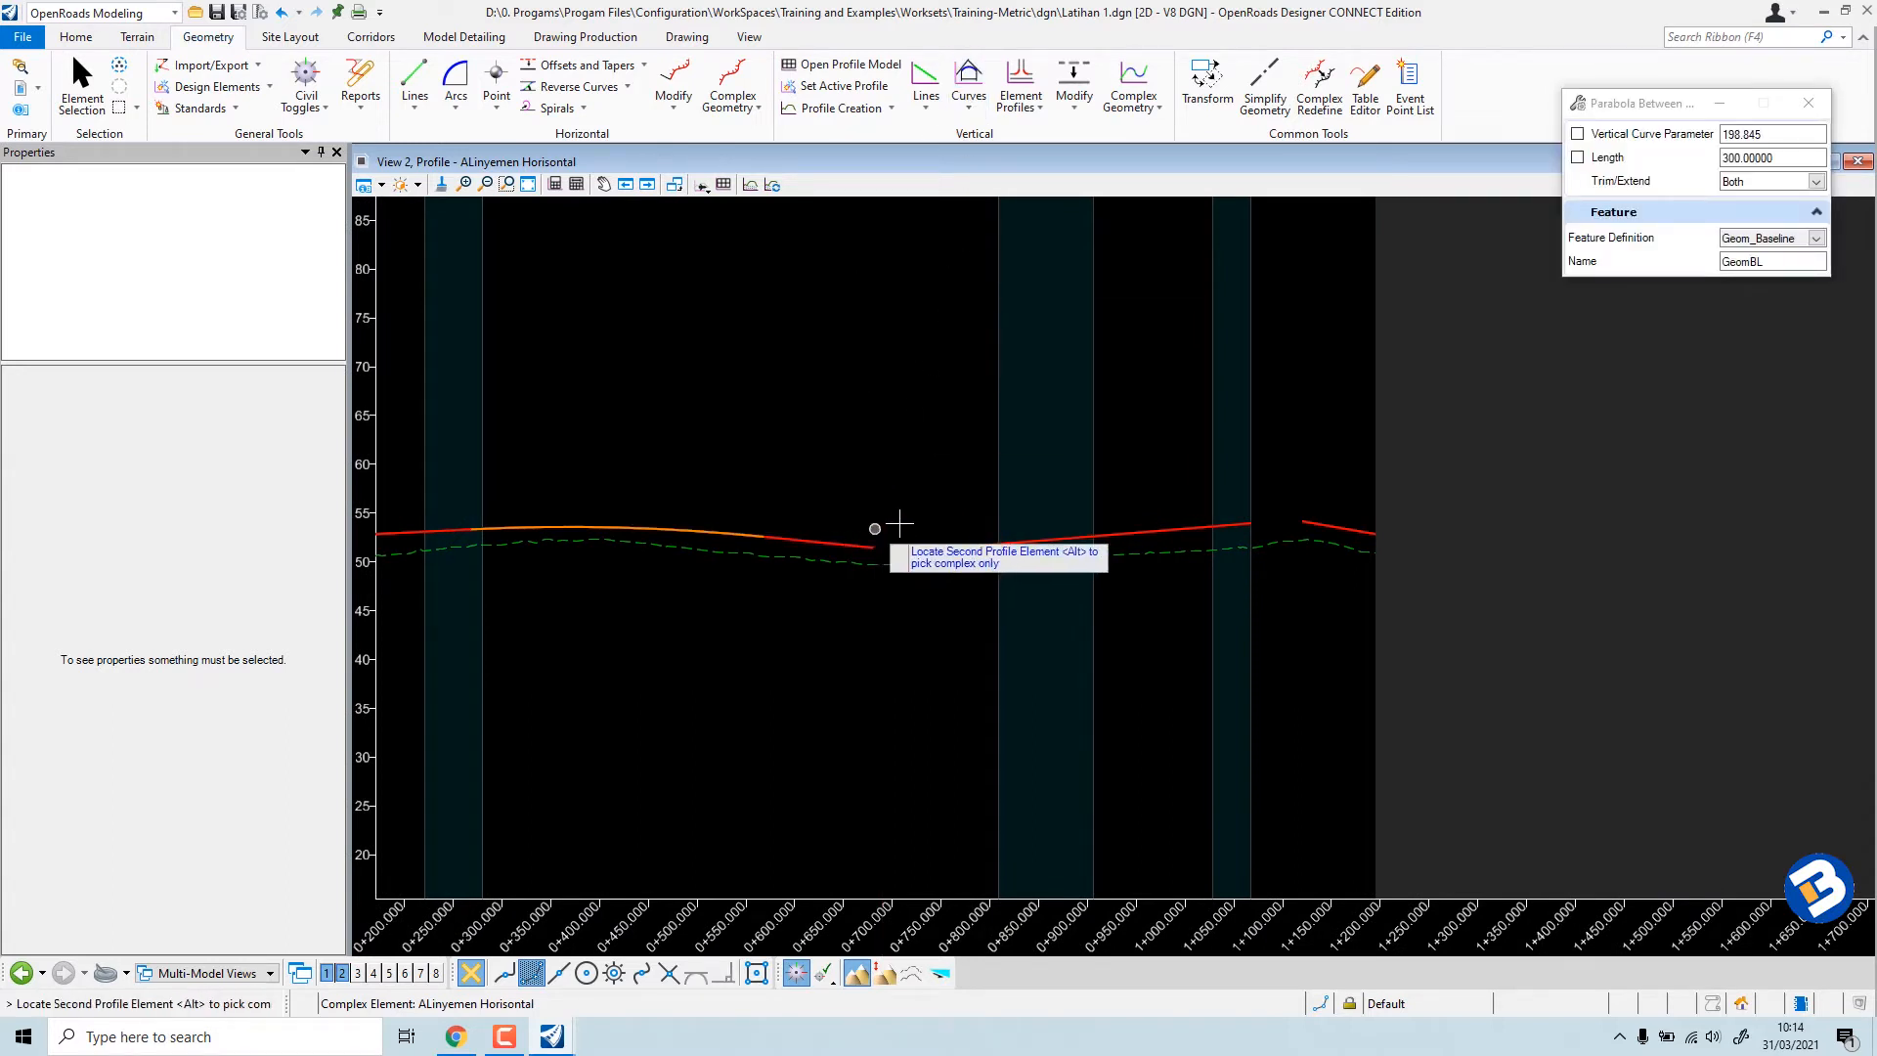
{"action": "left_click", "coordinate": [981, 540]}
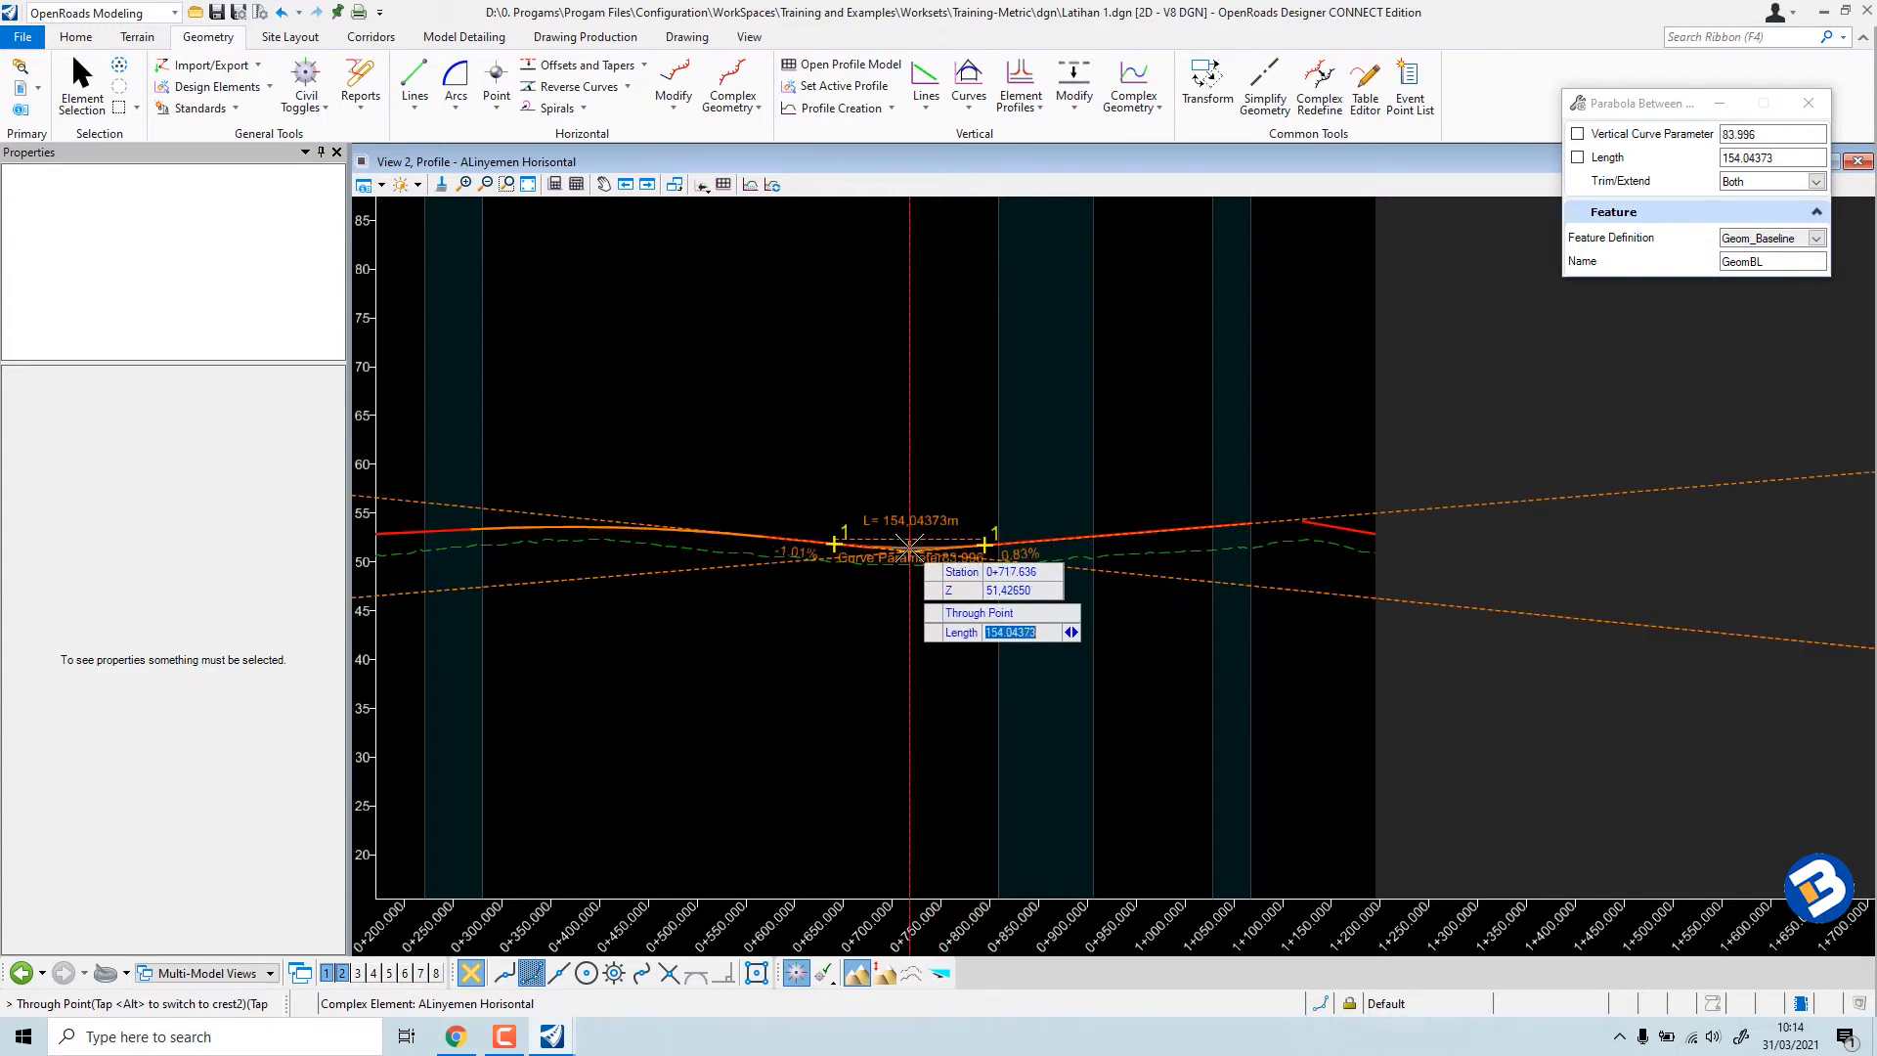
{"action": "type", "text": "1"}
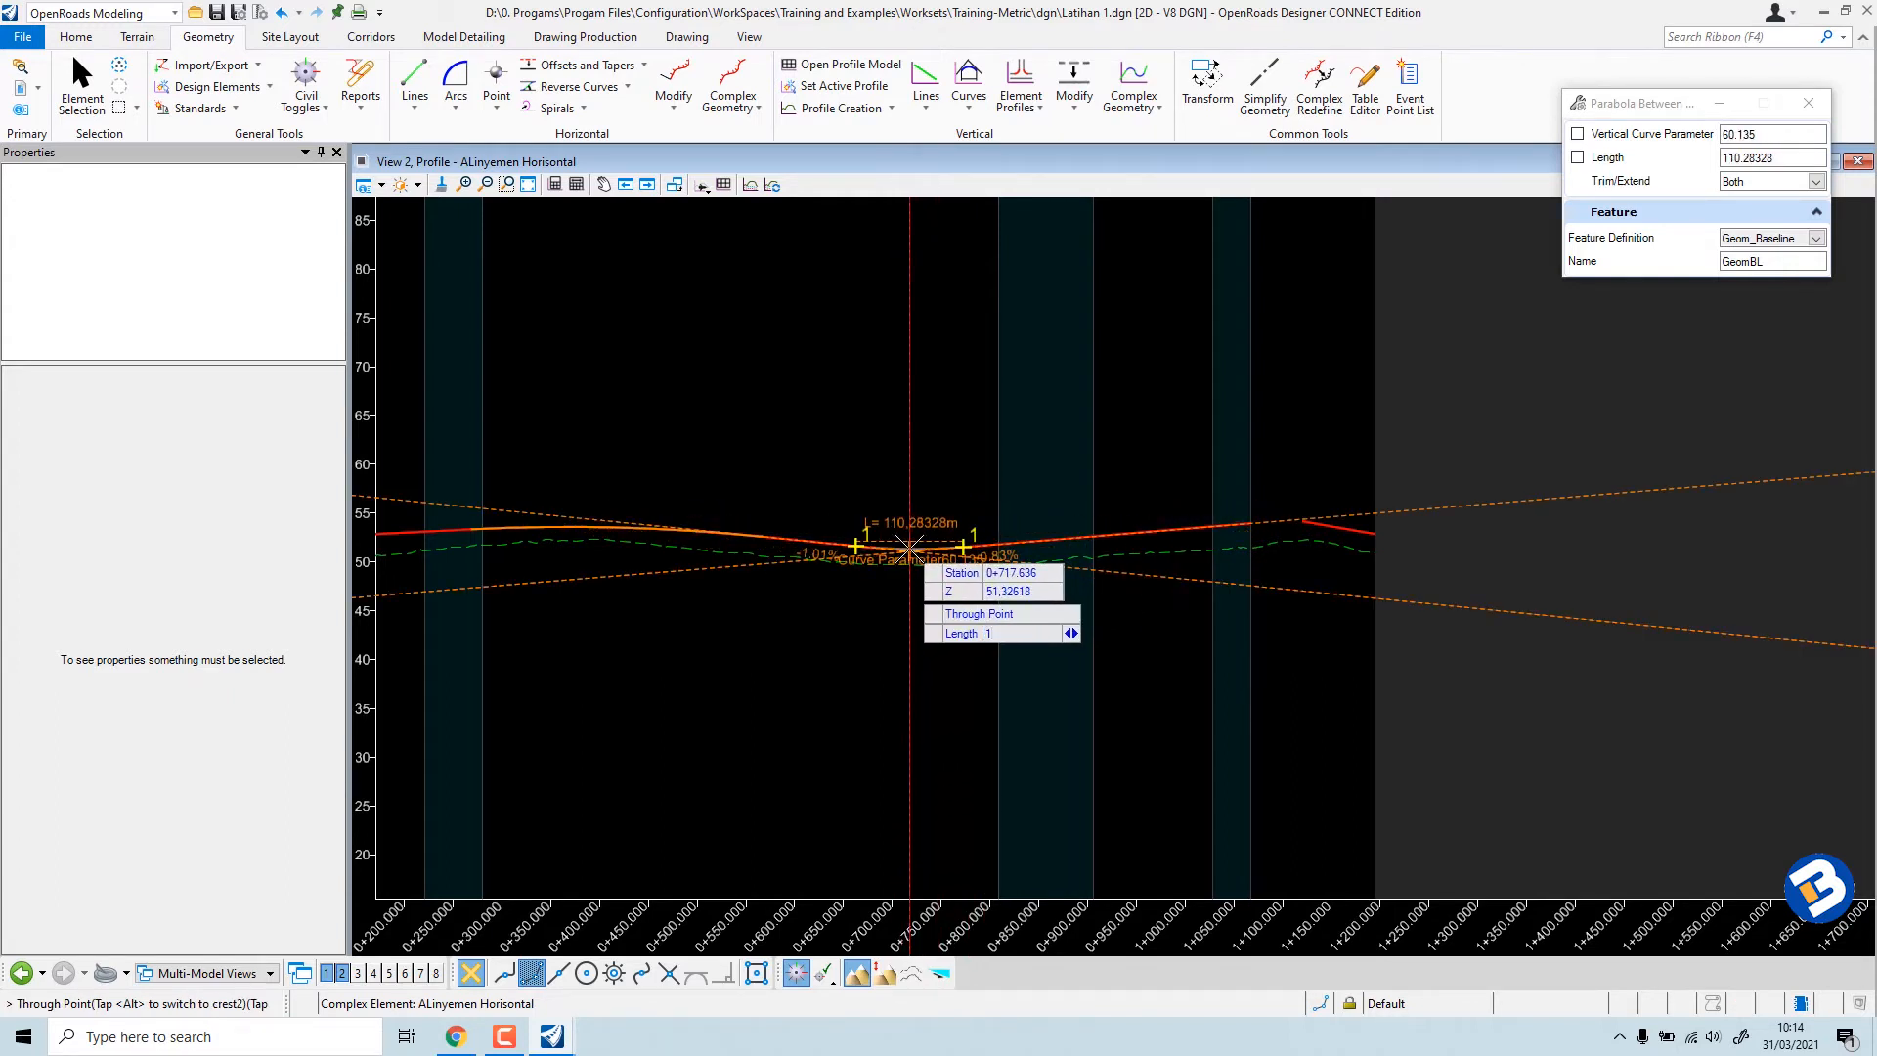
{"action": "type", "text": "00"}
{"action": "key", "text": "Return"}
{"action": "left_click", "coordinate": [913, 514]}
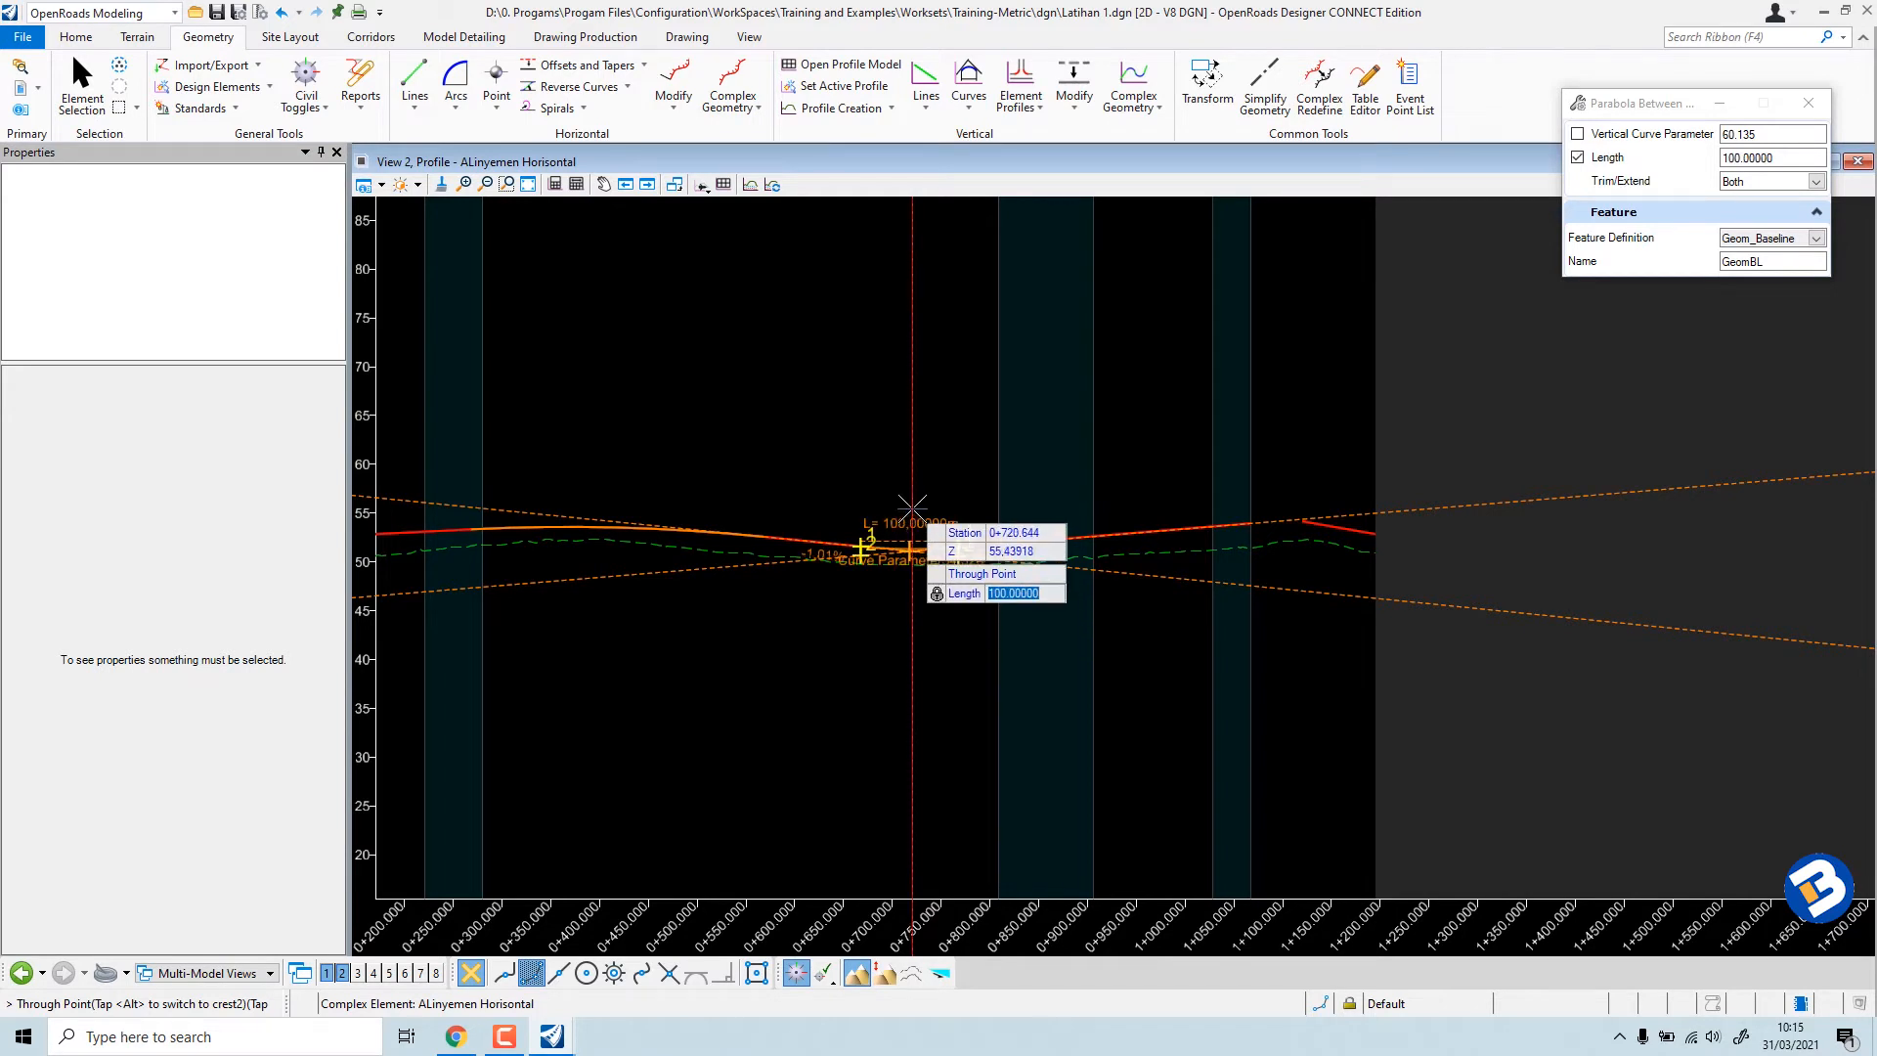
{"action": "left_click", "coordinate": [915, 506]}
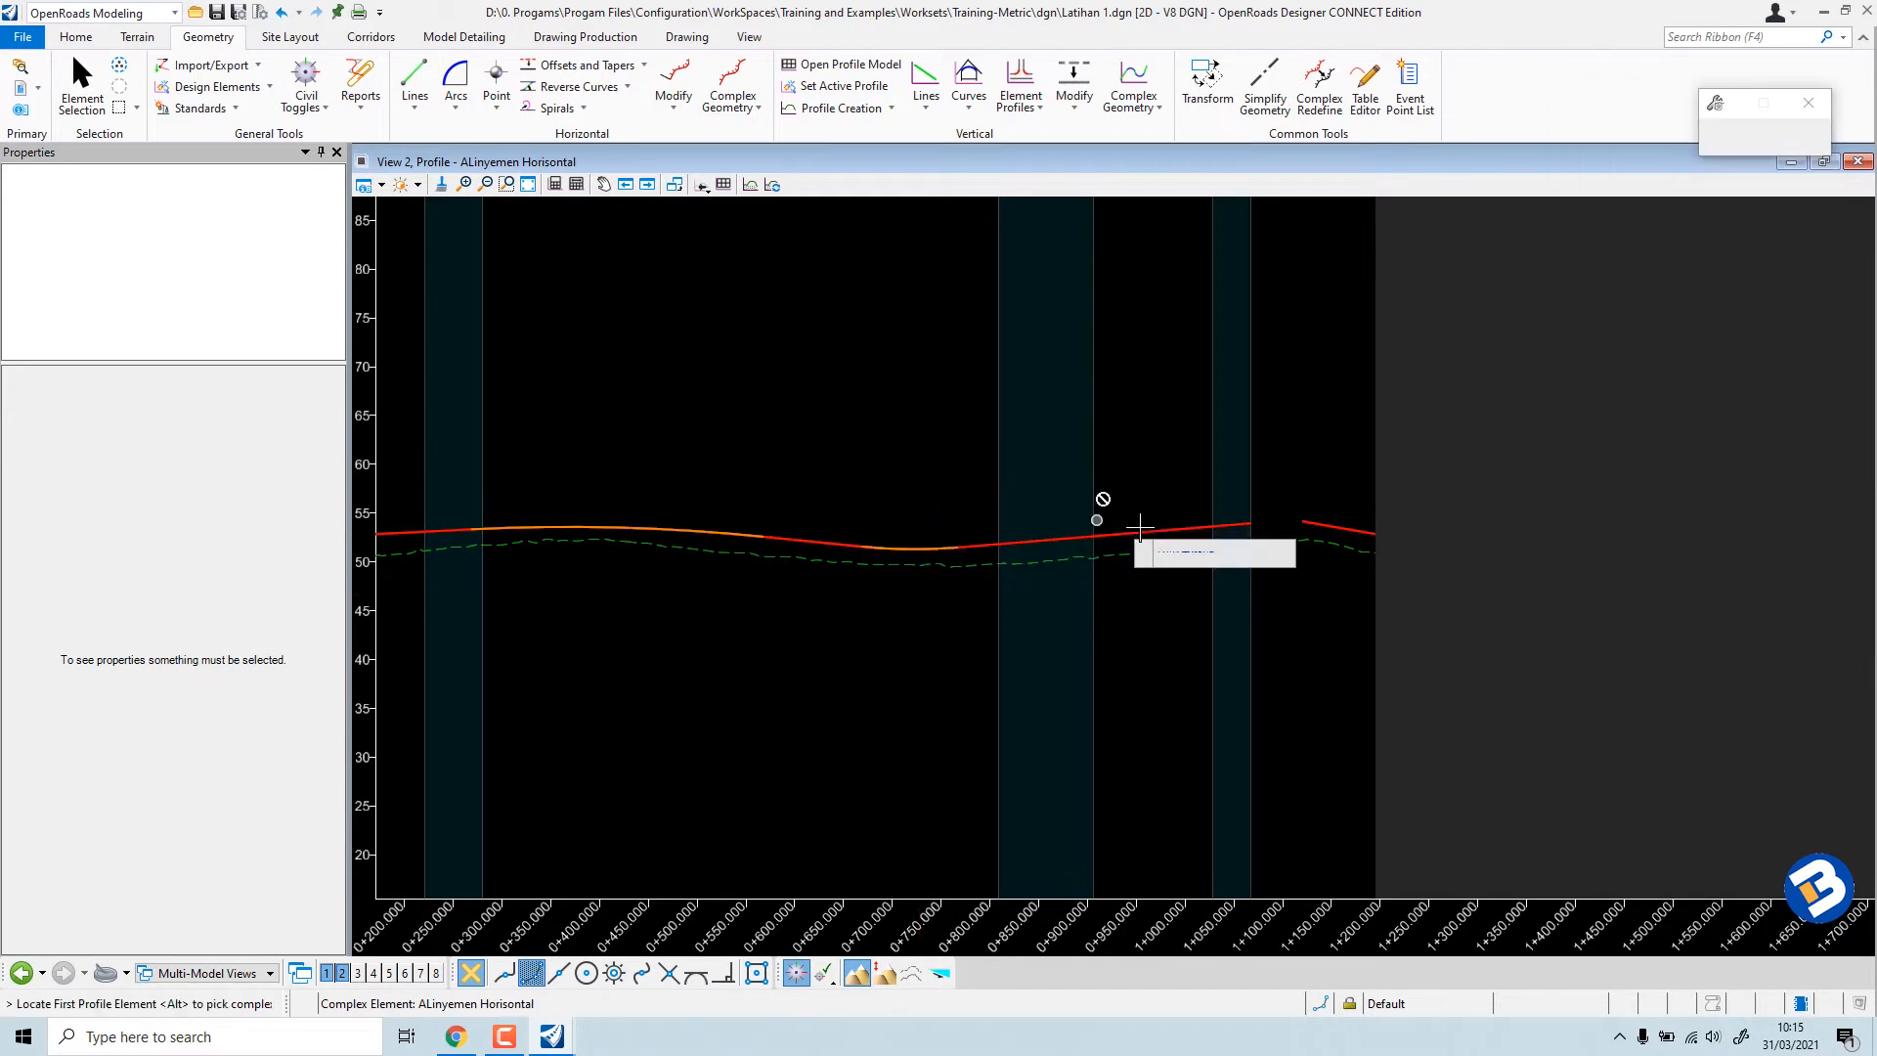
Add a 150 m parabolic crest curve between the third and last profile tangents, trimming or extending both.
{"action": "scroll", "coordinate": [1234, 536], "scroll_direction": "up", "scroll_amount": 2}
{"action": "left_click", "coordinate": [1249, 516]}
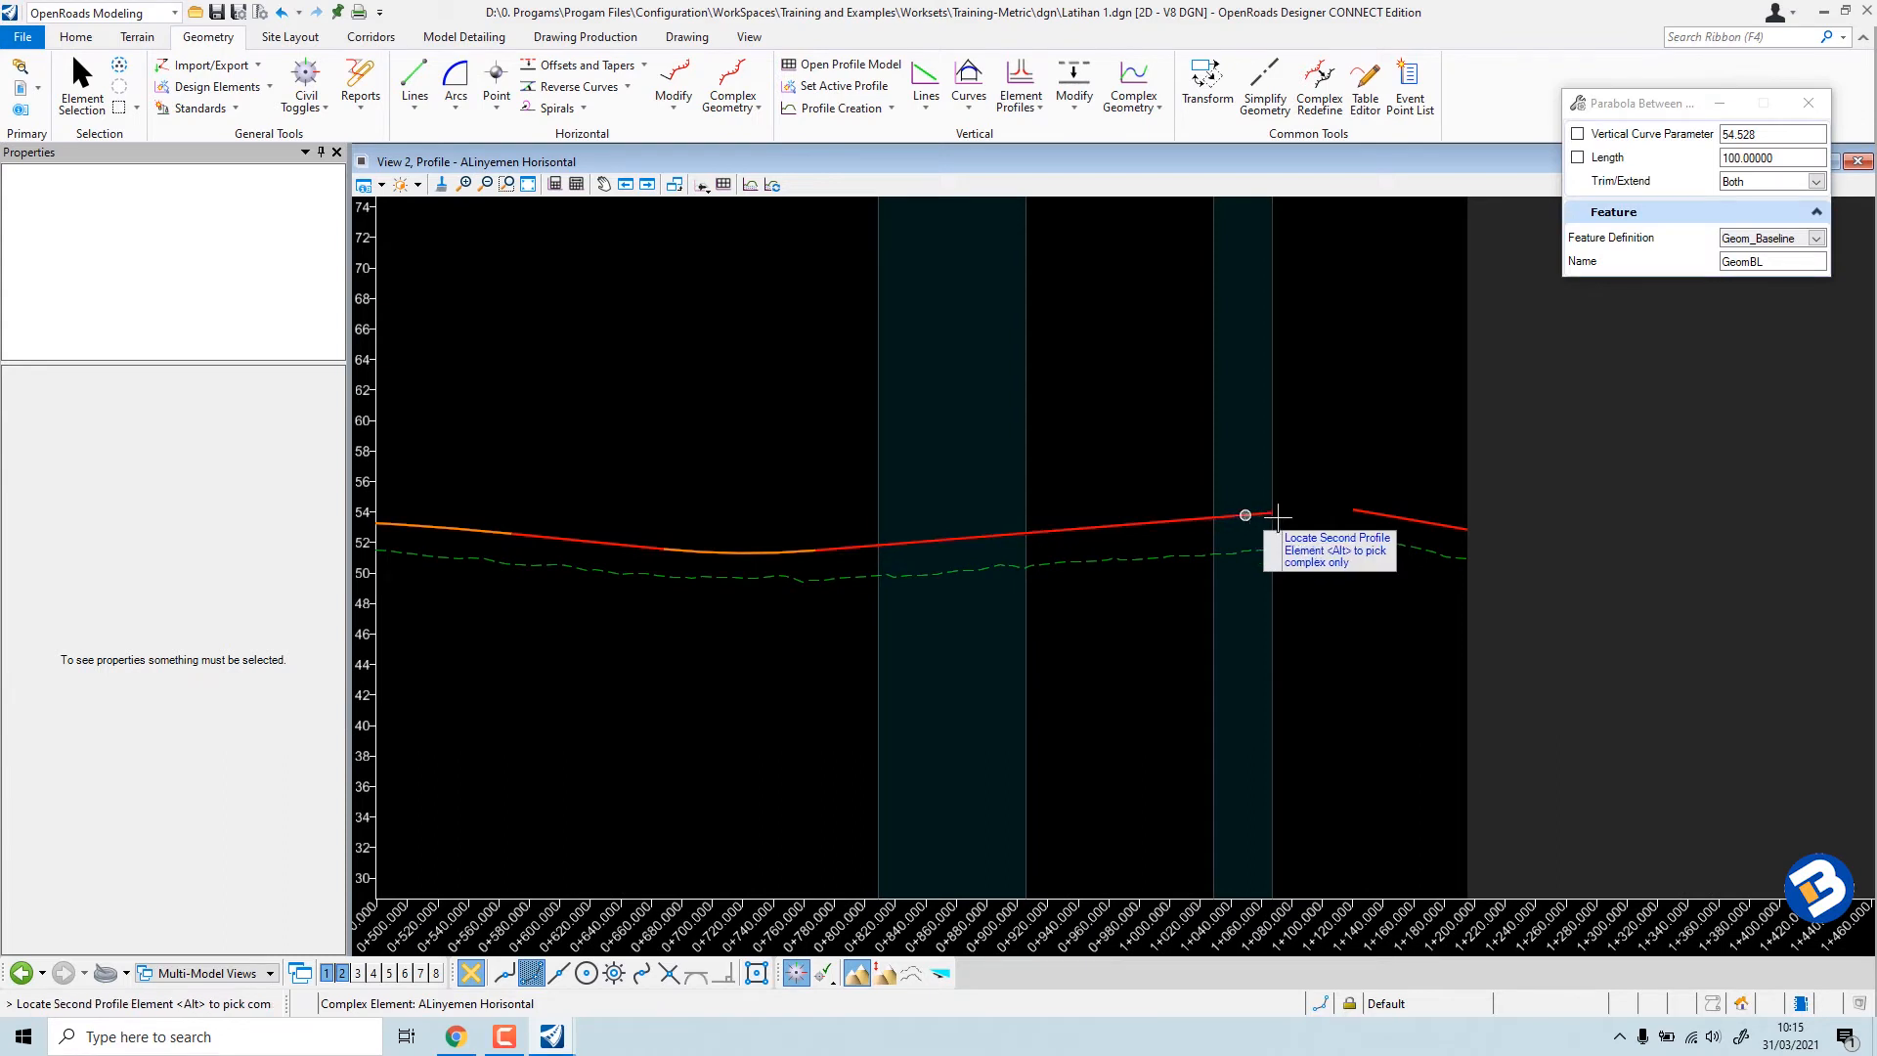
{"action": "left_click", "coordinate": [1359, 512]}
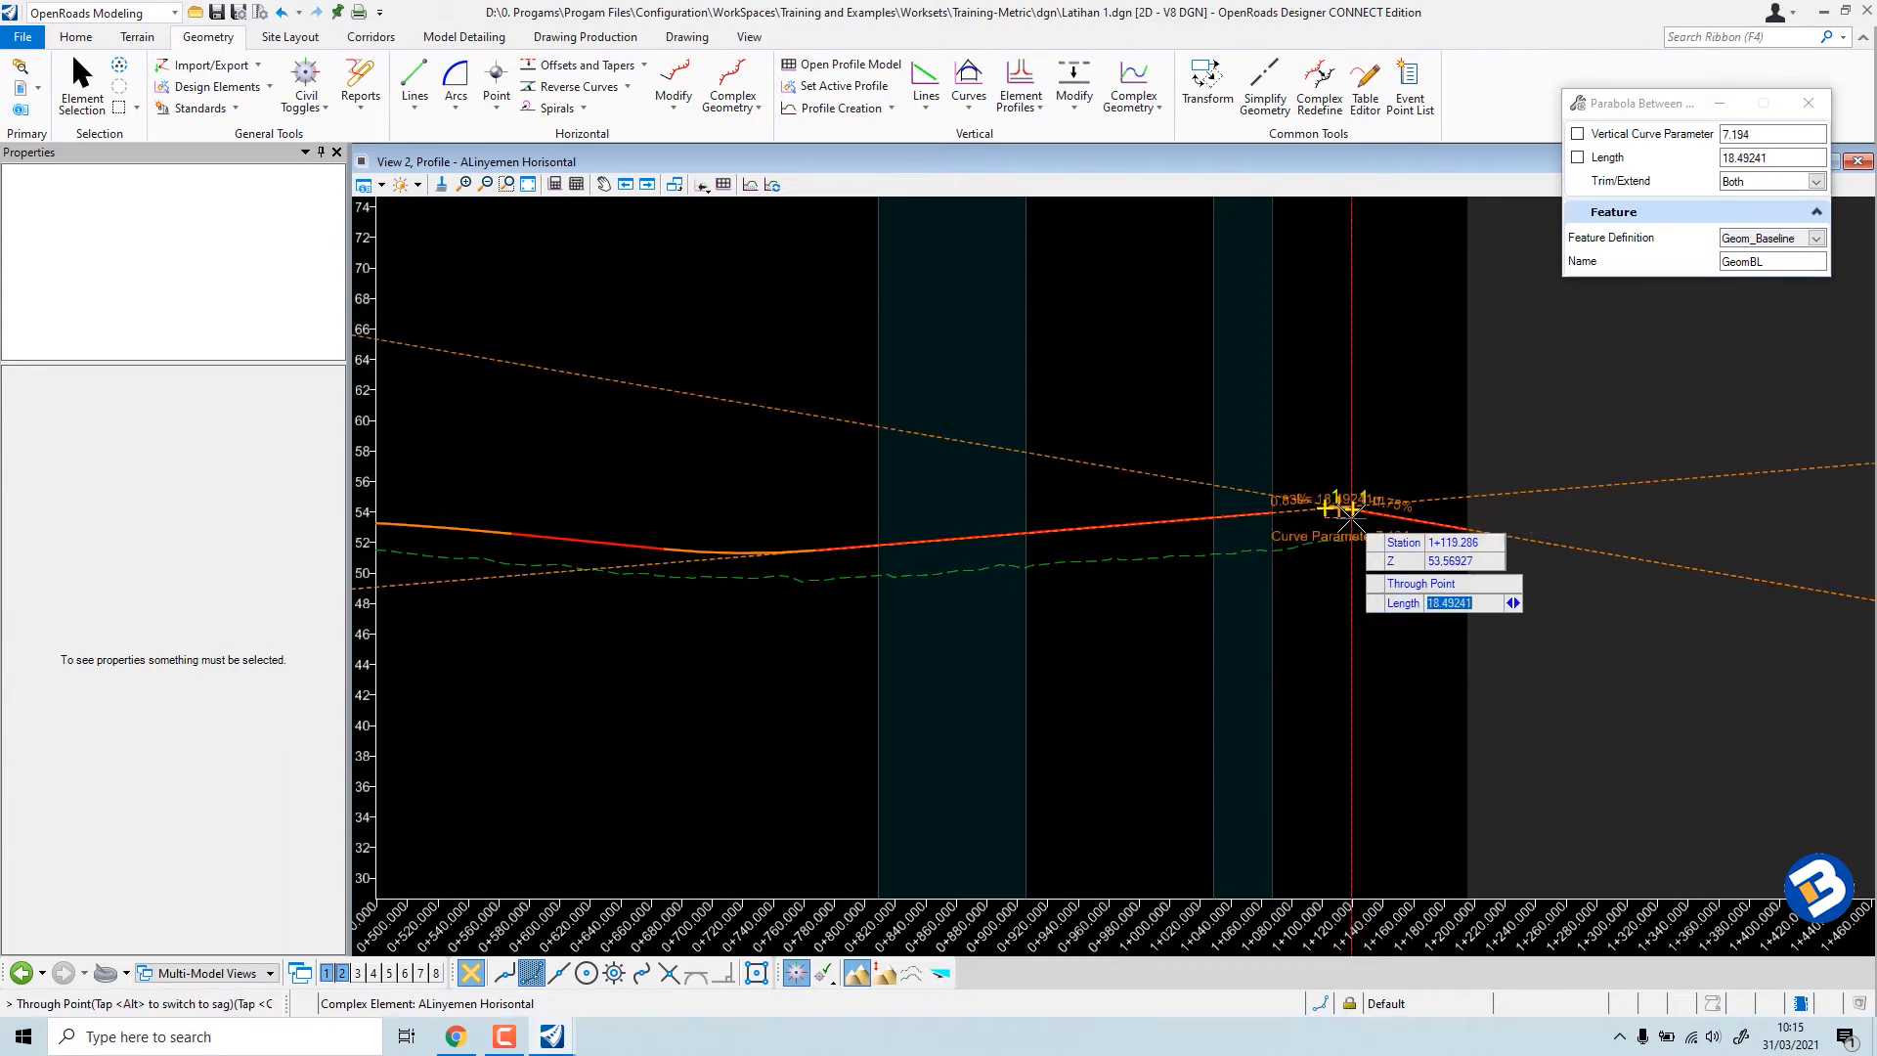
{"action": "type", "text": "150"}
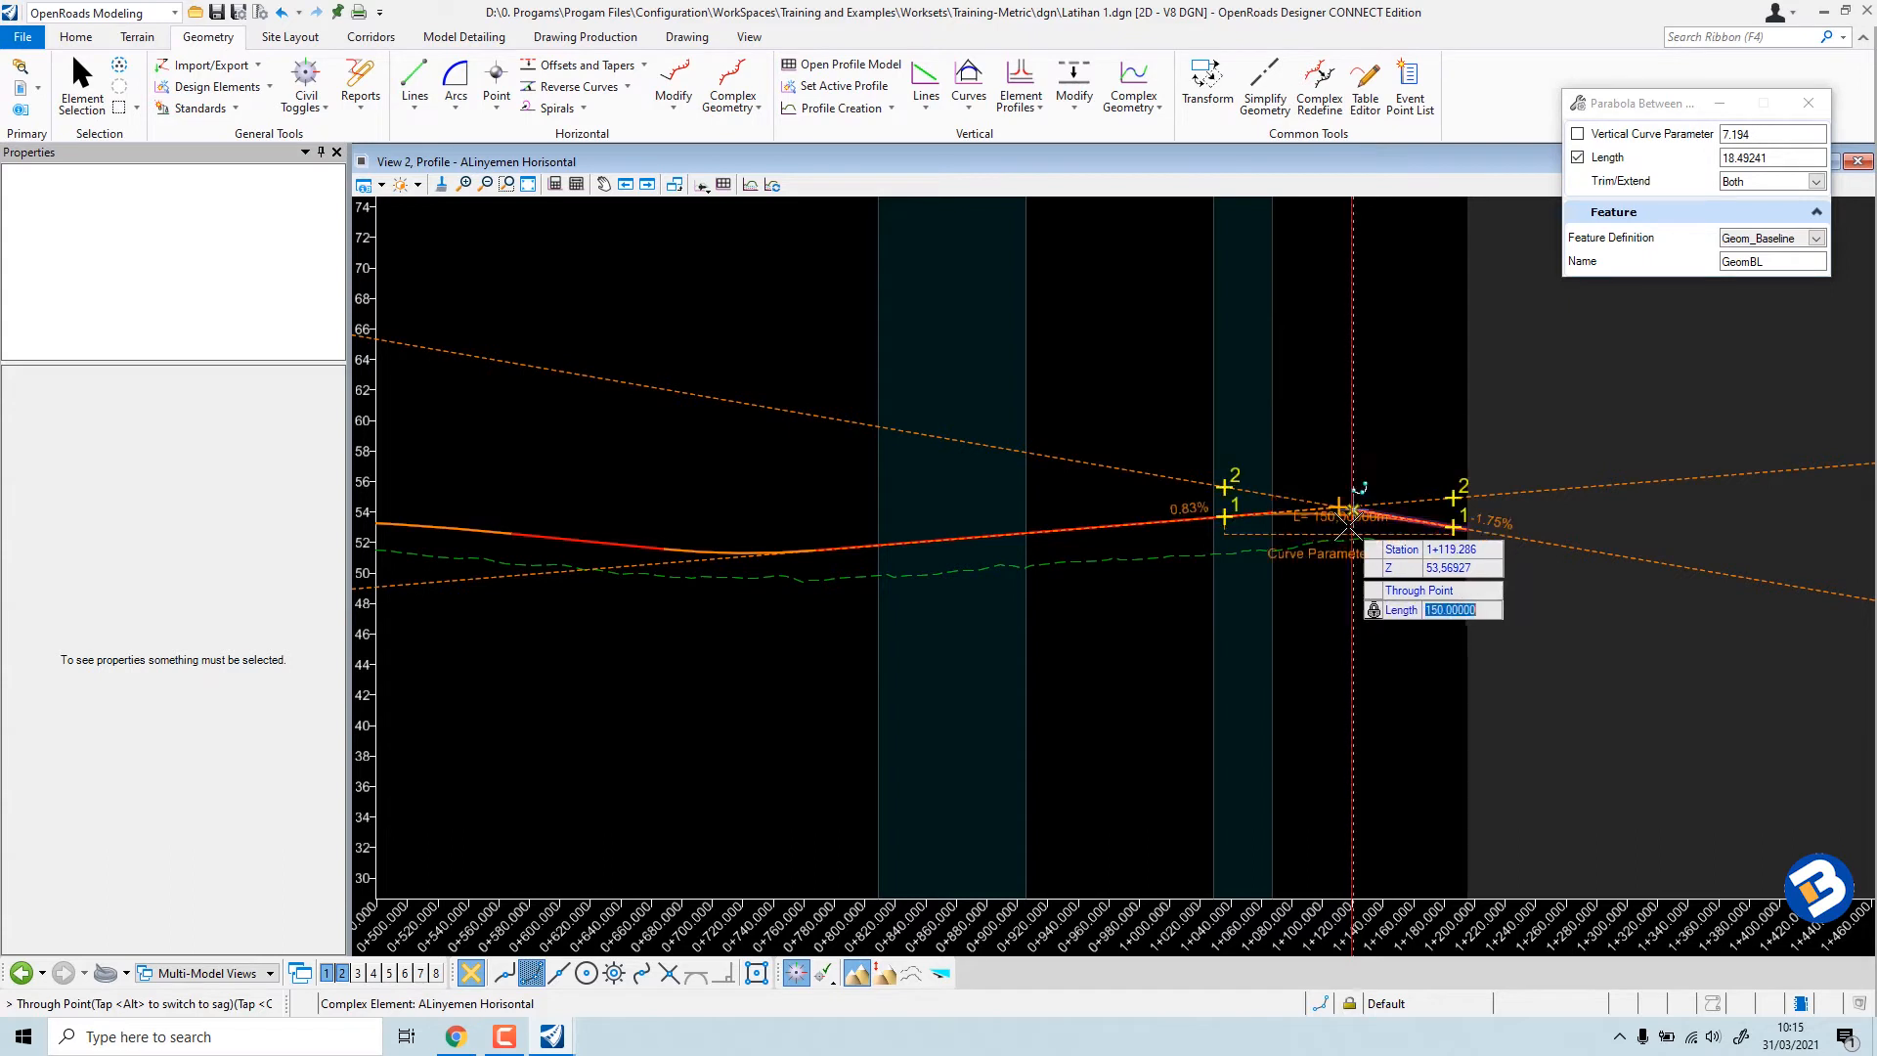
{"action": "key", "text": "Return"}
{"action": "left_click", "coordinate": [1344, 528]}
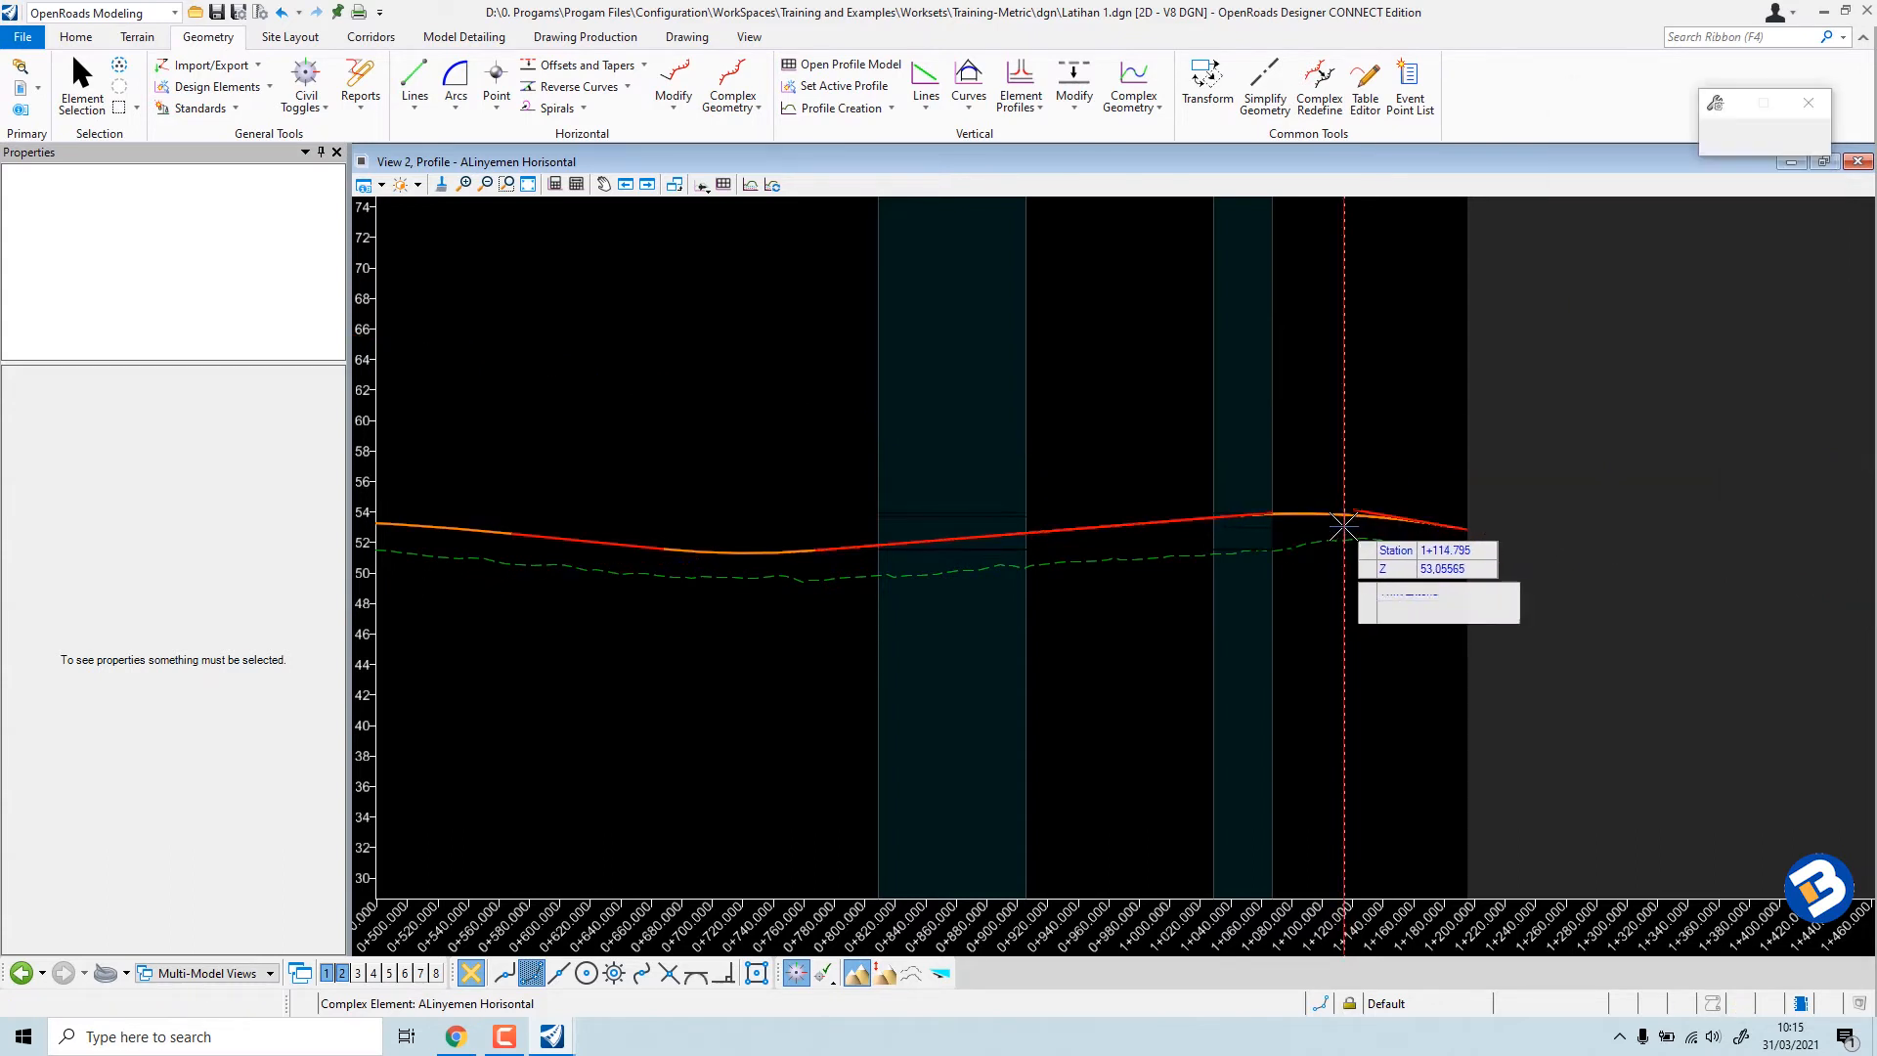
{"action": "scroll", "coordinate": [1333, 549], "scroll_direction": "down", "scroll_amount": 2}
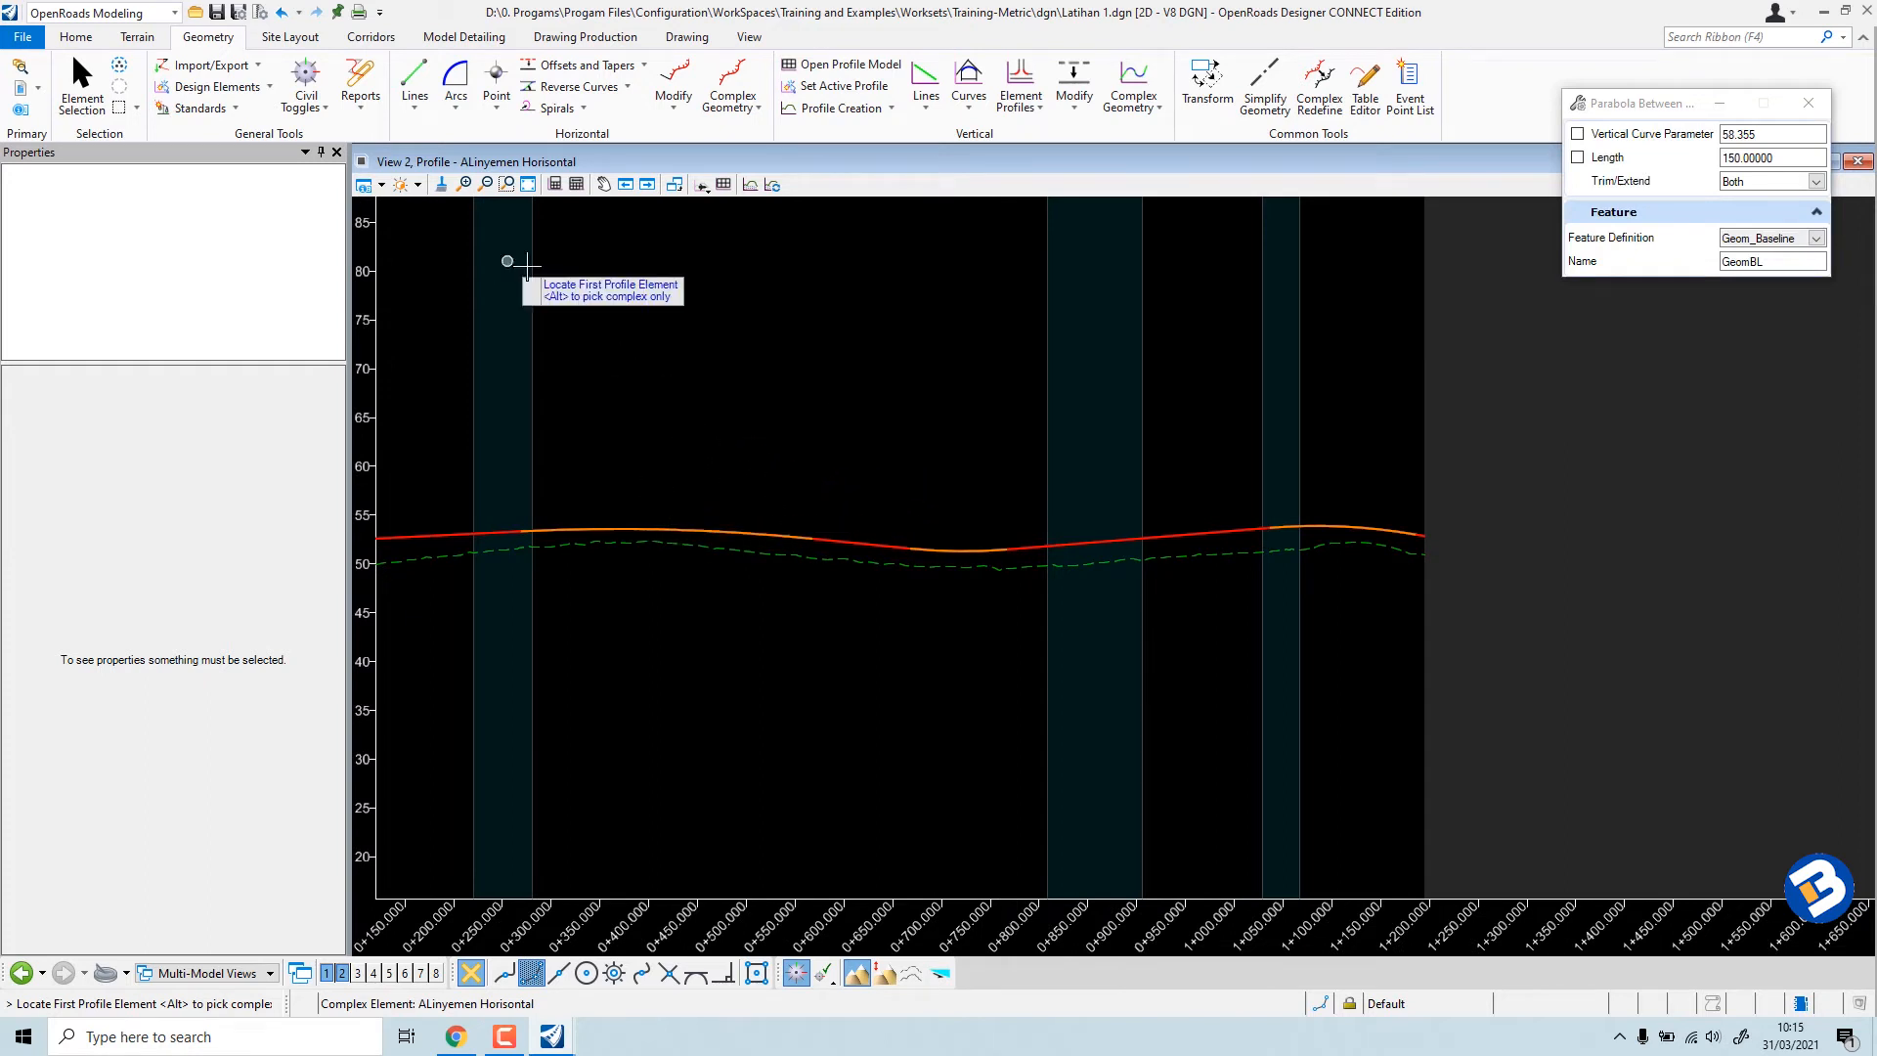
Select the middle descending tangent and the sag curve one at a time to check whether they are separate elements.
{"action": "left_click", "coordinate": [102, 110]}
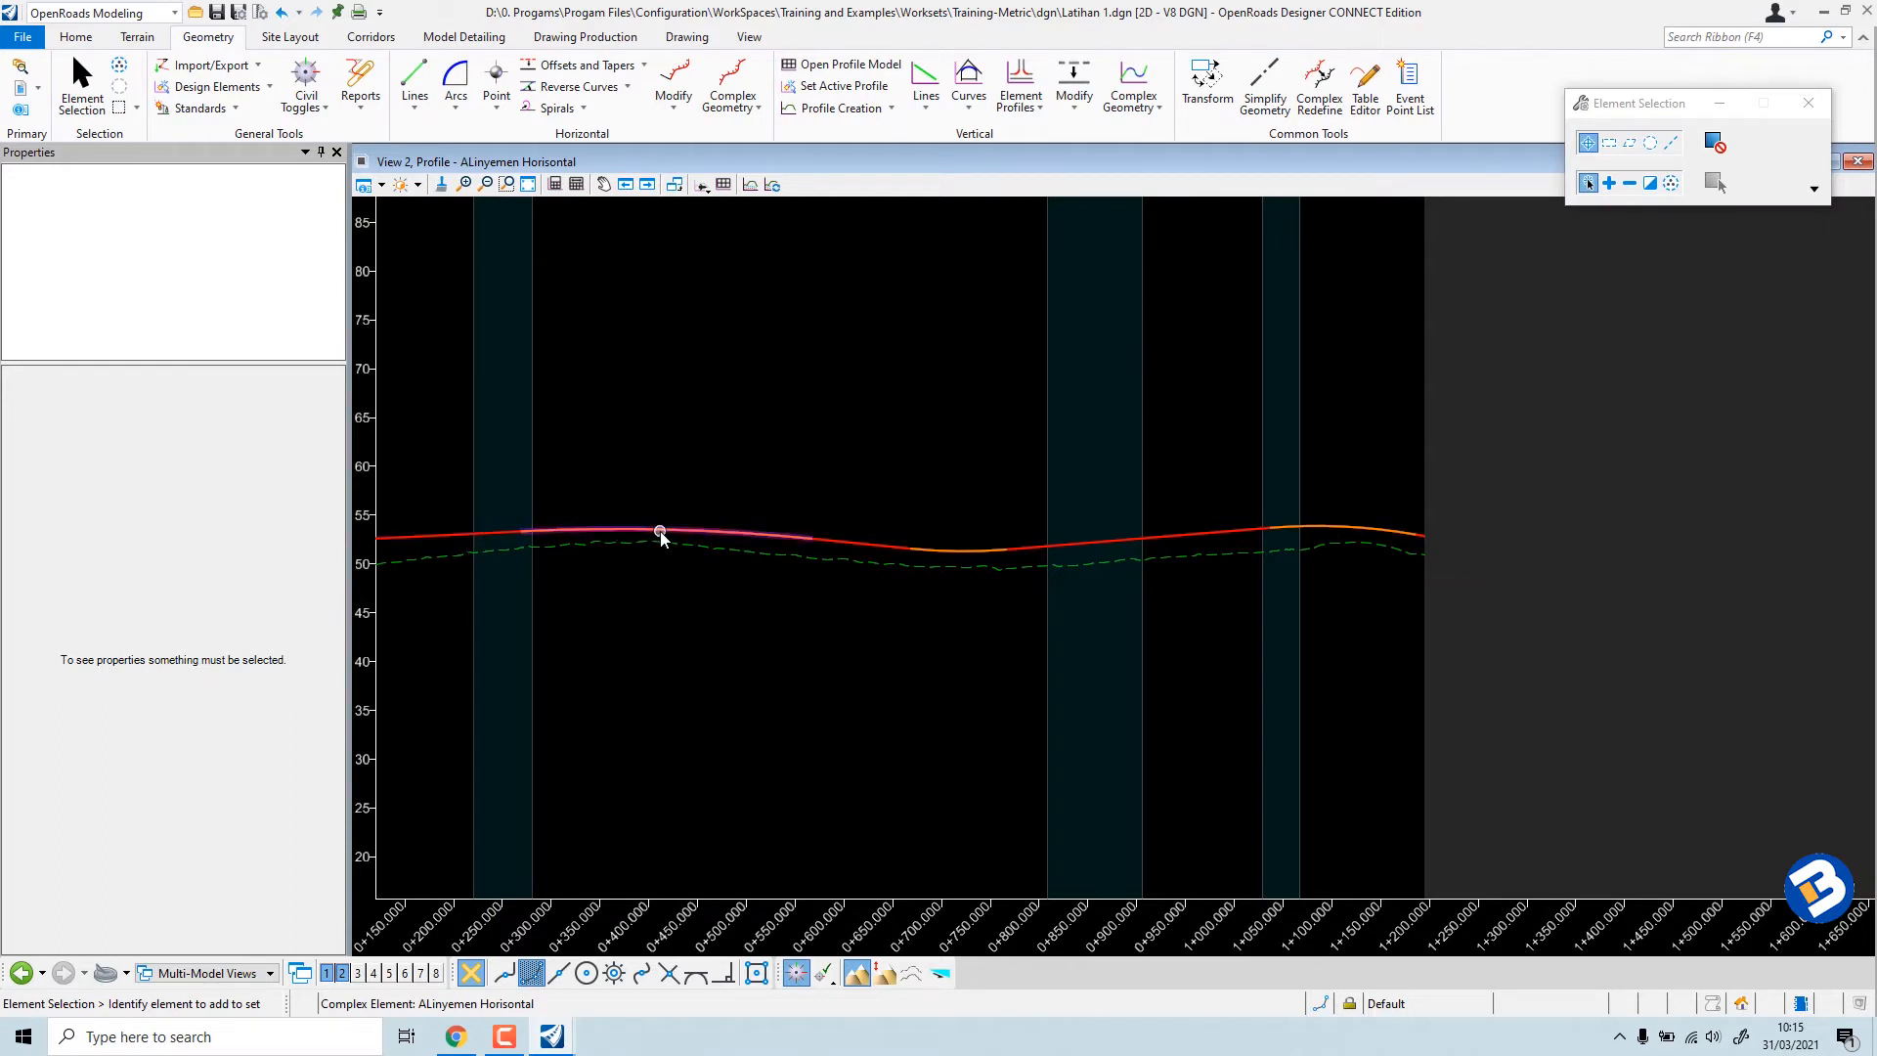
{"action": "left_click", "coordinate": [879, 545]}
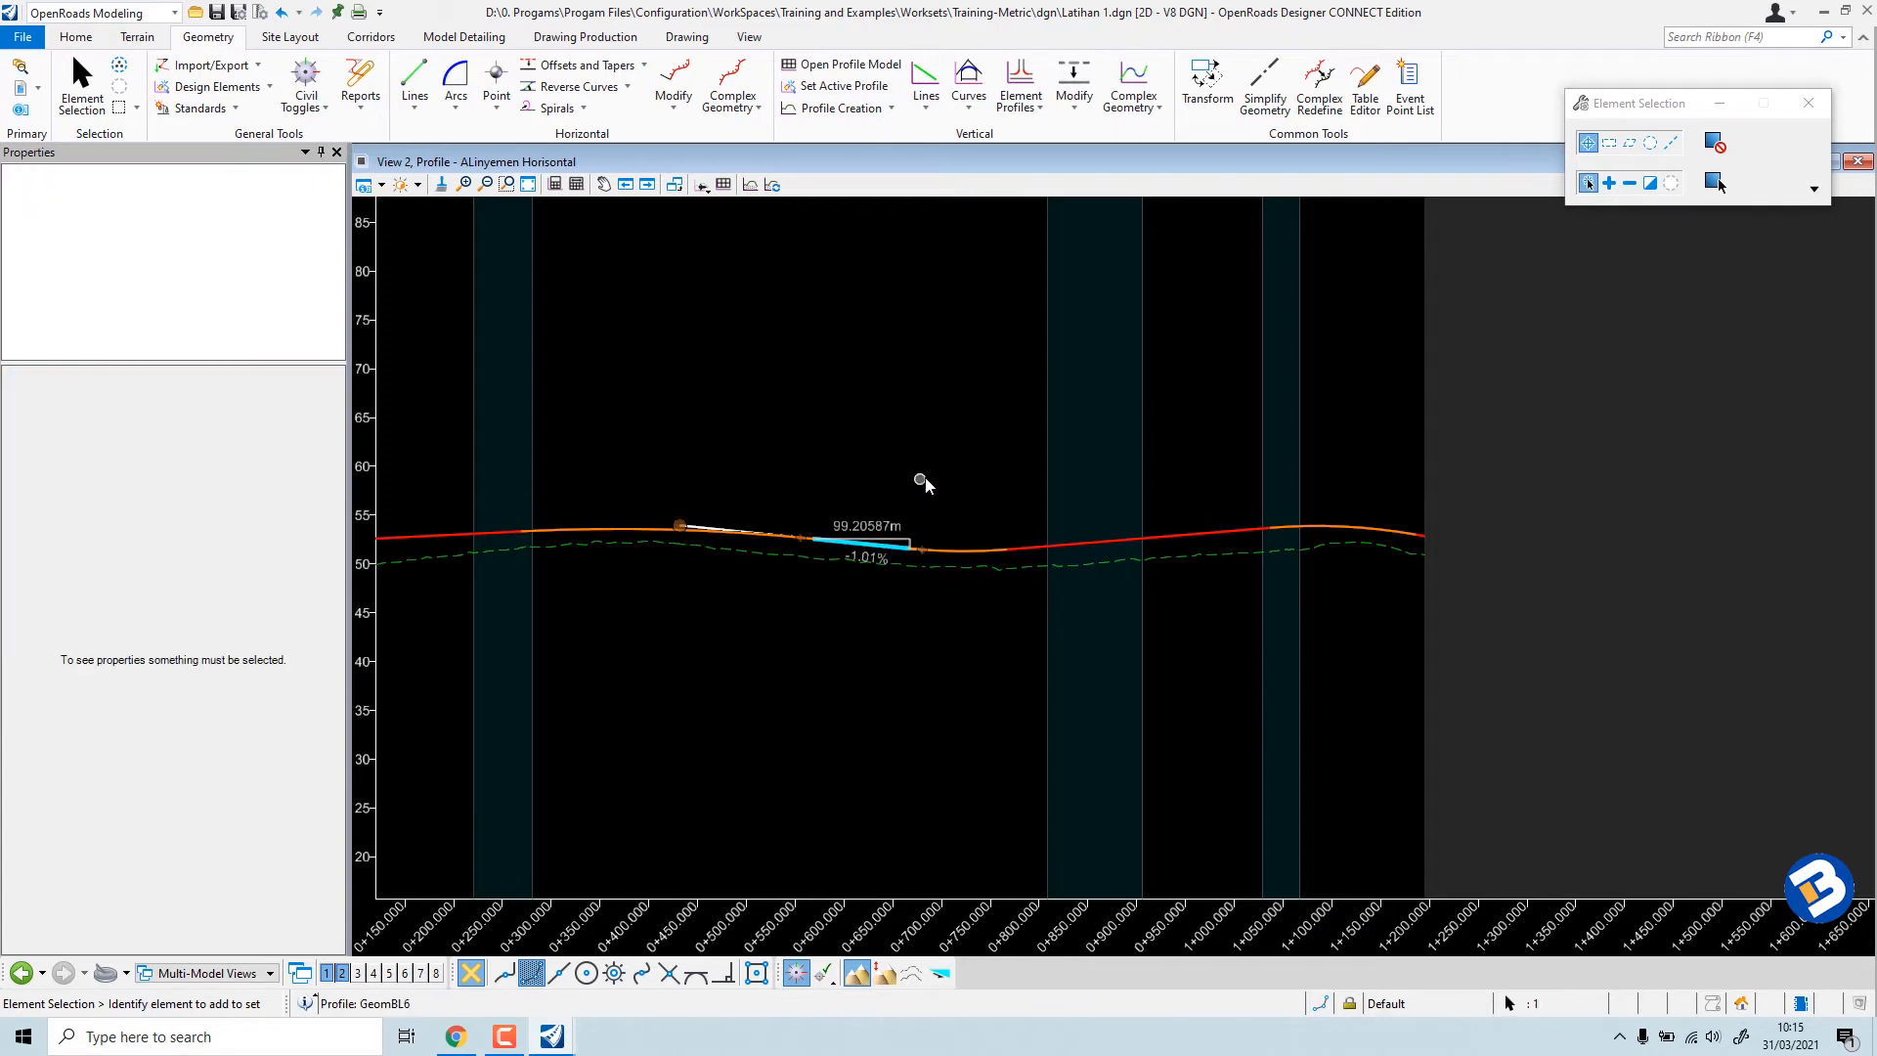
{"action": "left_click", "coordinate": [962, 543]}
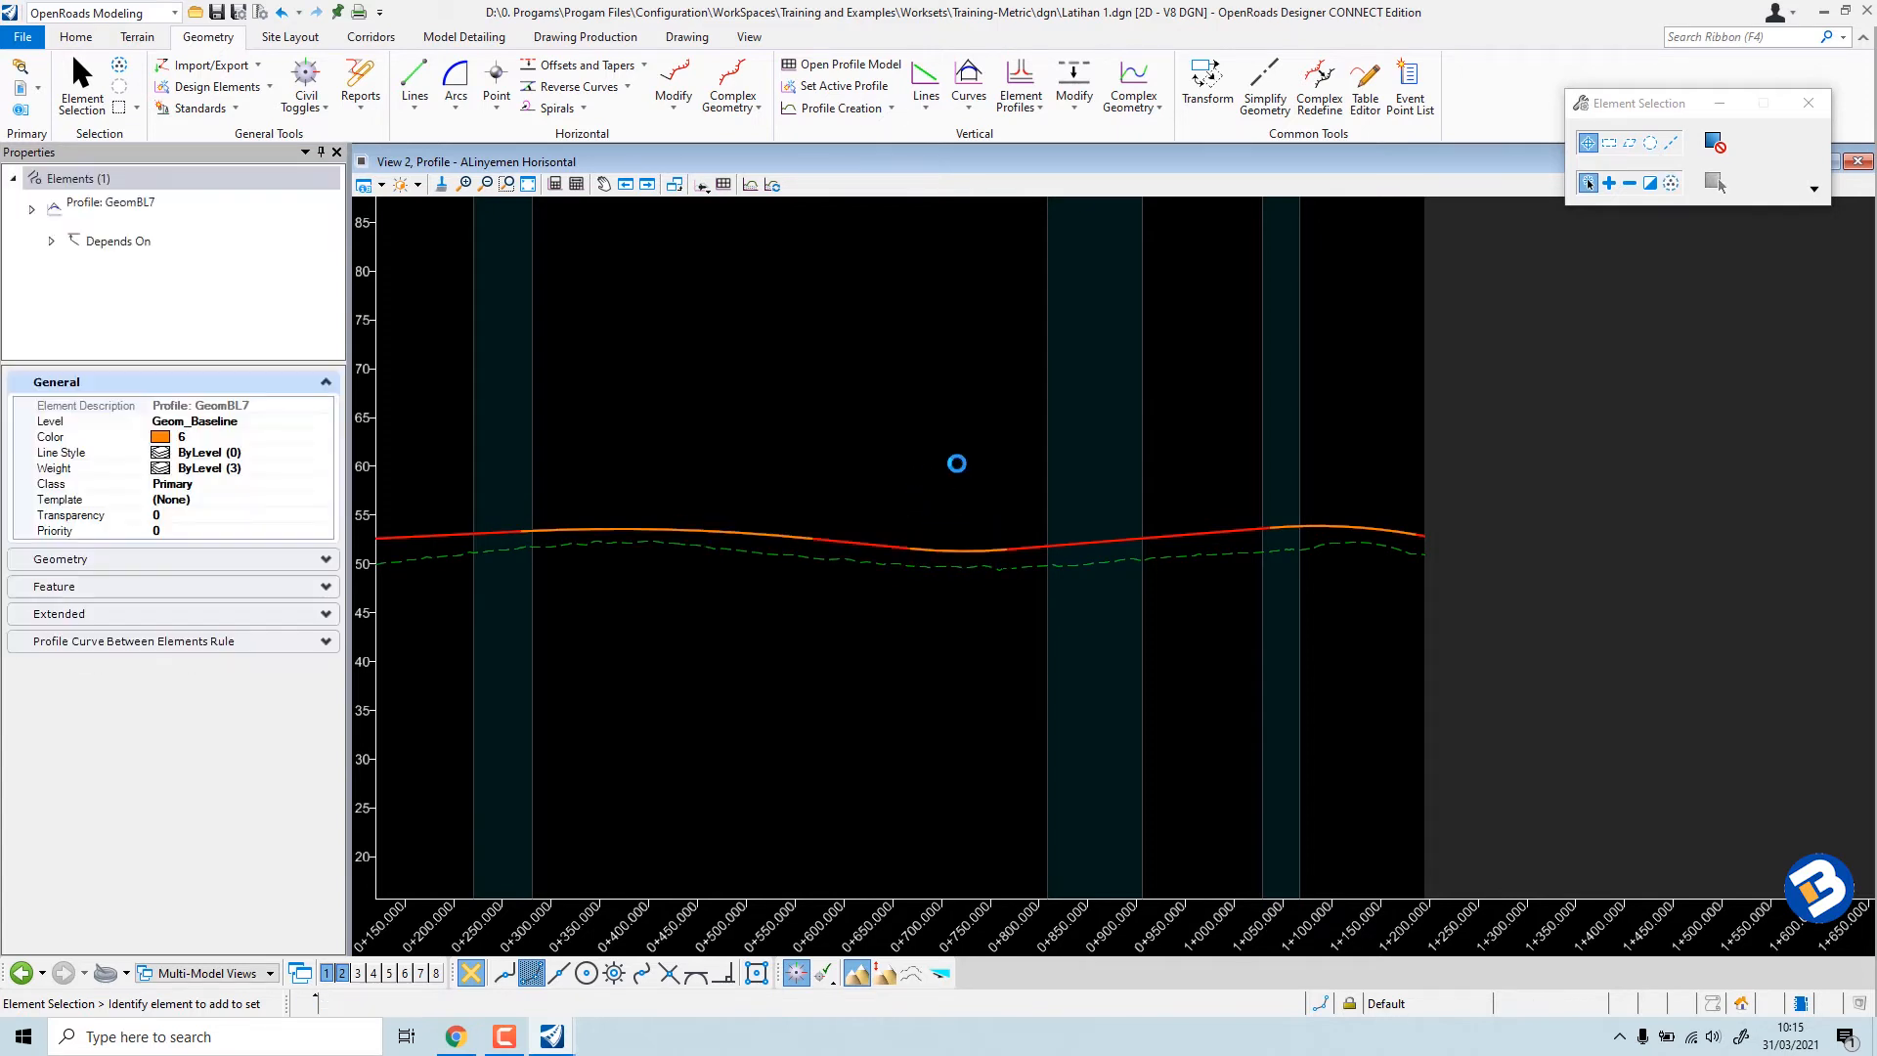
{"action": "left_click", "coordinate": [956, 463]}
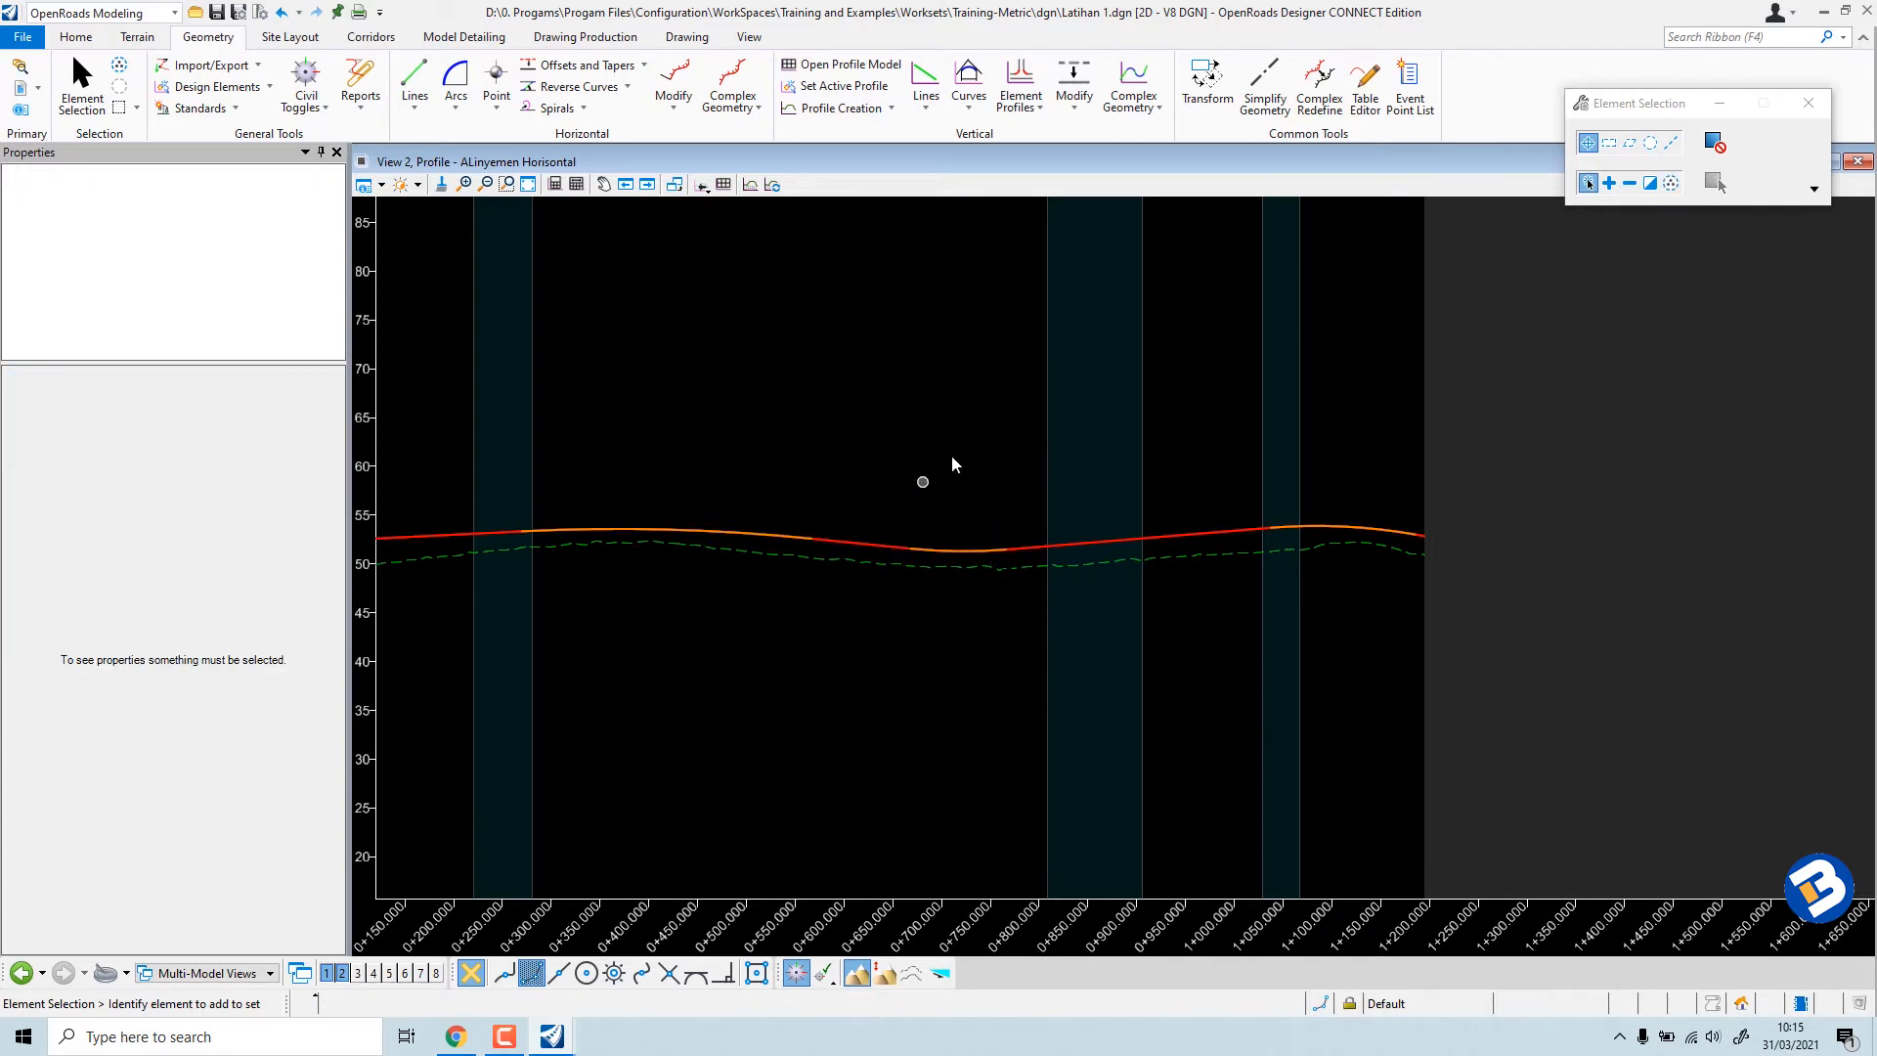
Join all profile tangents and curves into one complex profile named "alinyemen vertikal", using the Automatic method with a 0.01 maximum gap.
{"action": "left_click", "coordinate": [1158, 115]}
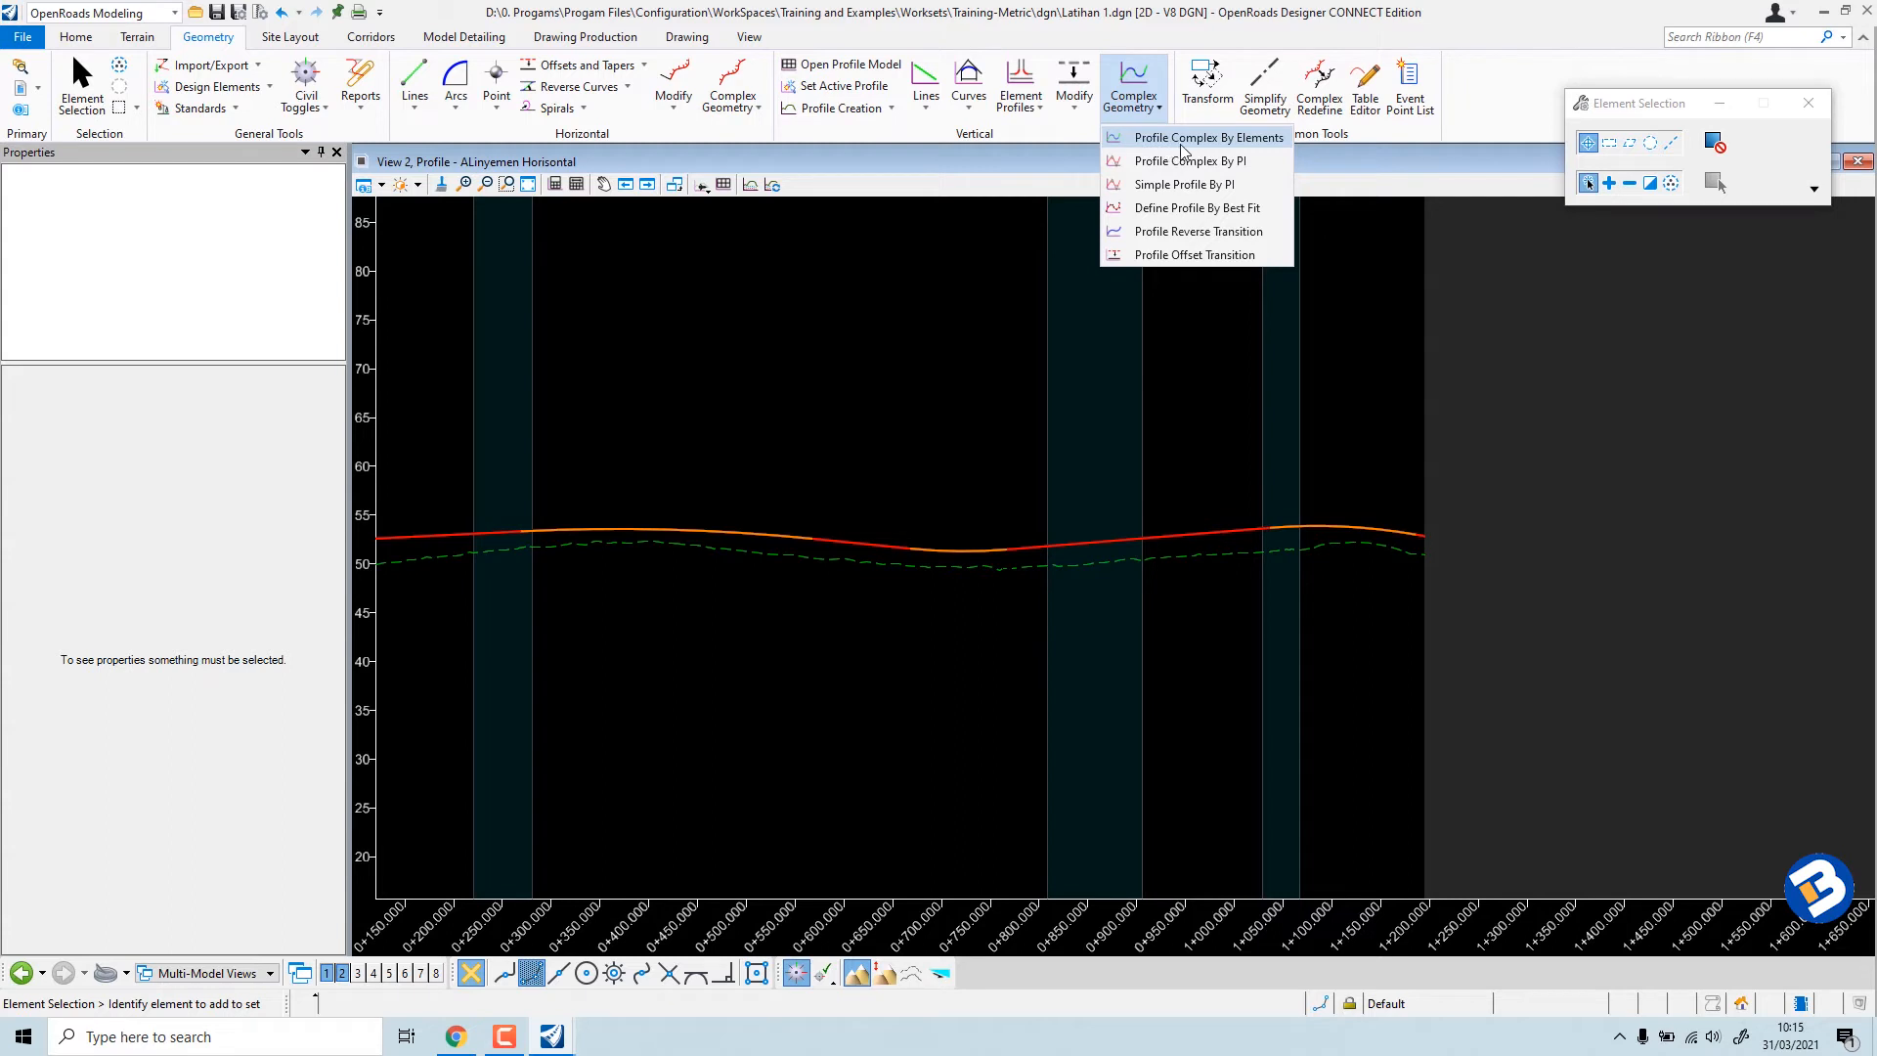
{"action": "left_click", "coordinate": [1238, 142]}
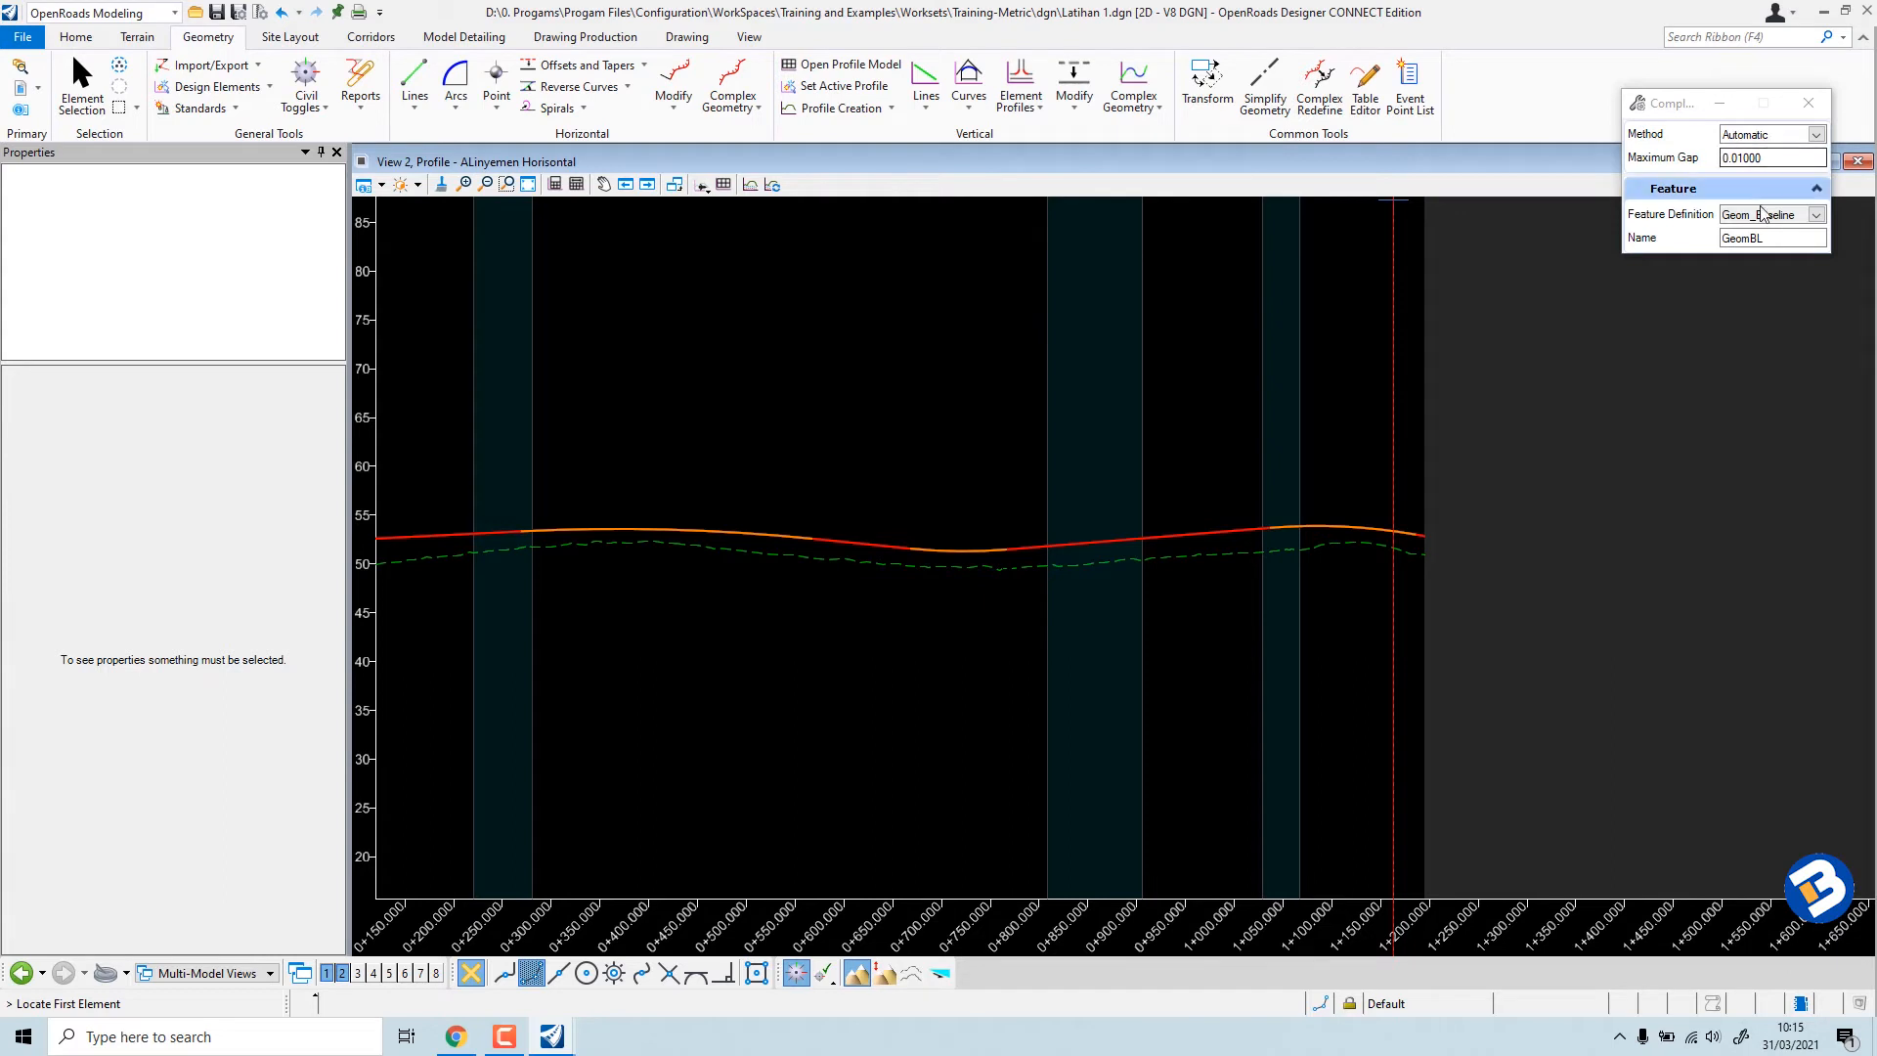
{"action": "left_click", "coordinate": [1781, 239]}
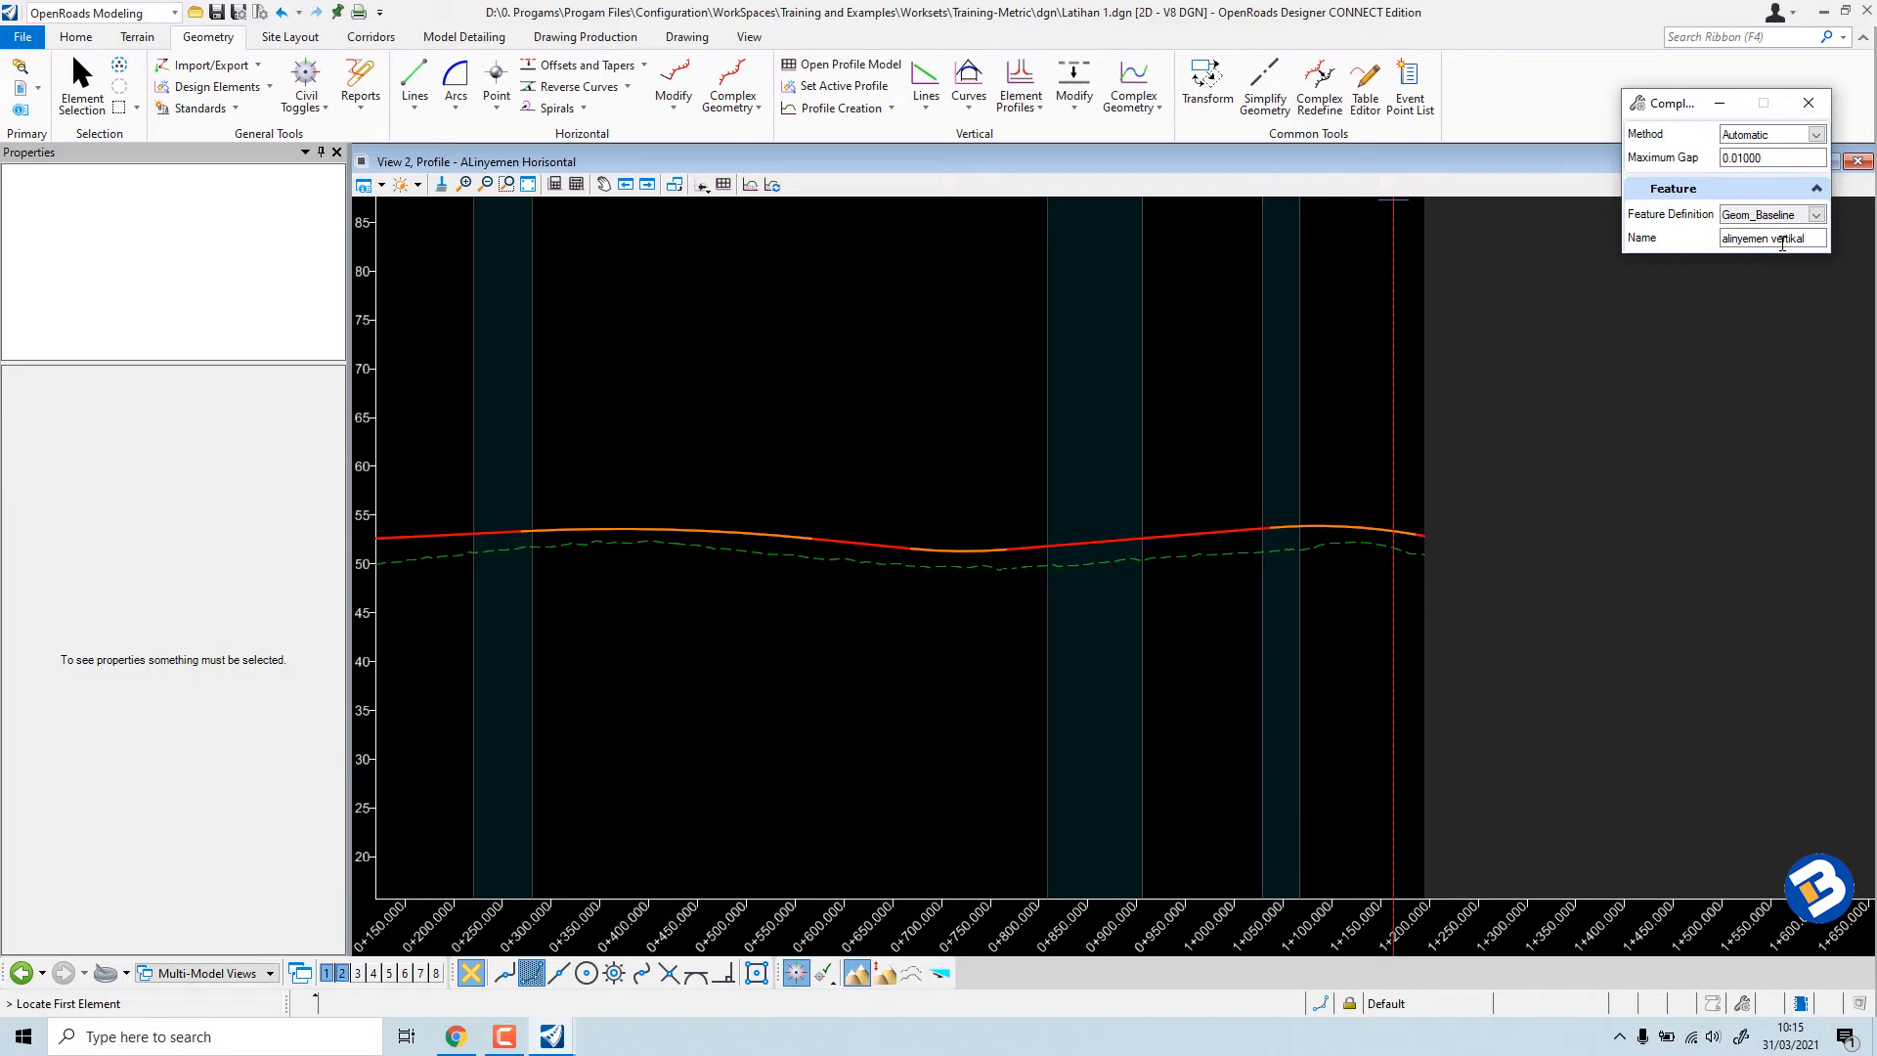
{"action": "left_click", "coordinate": [397, 537]}
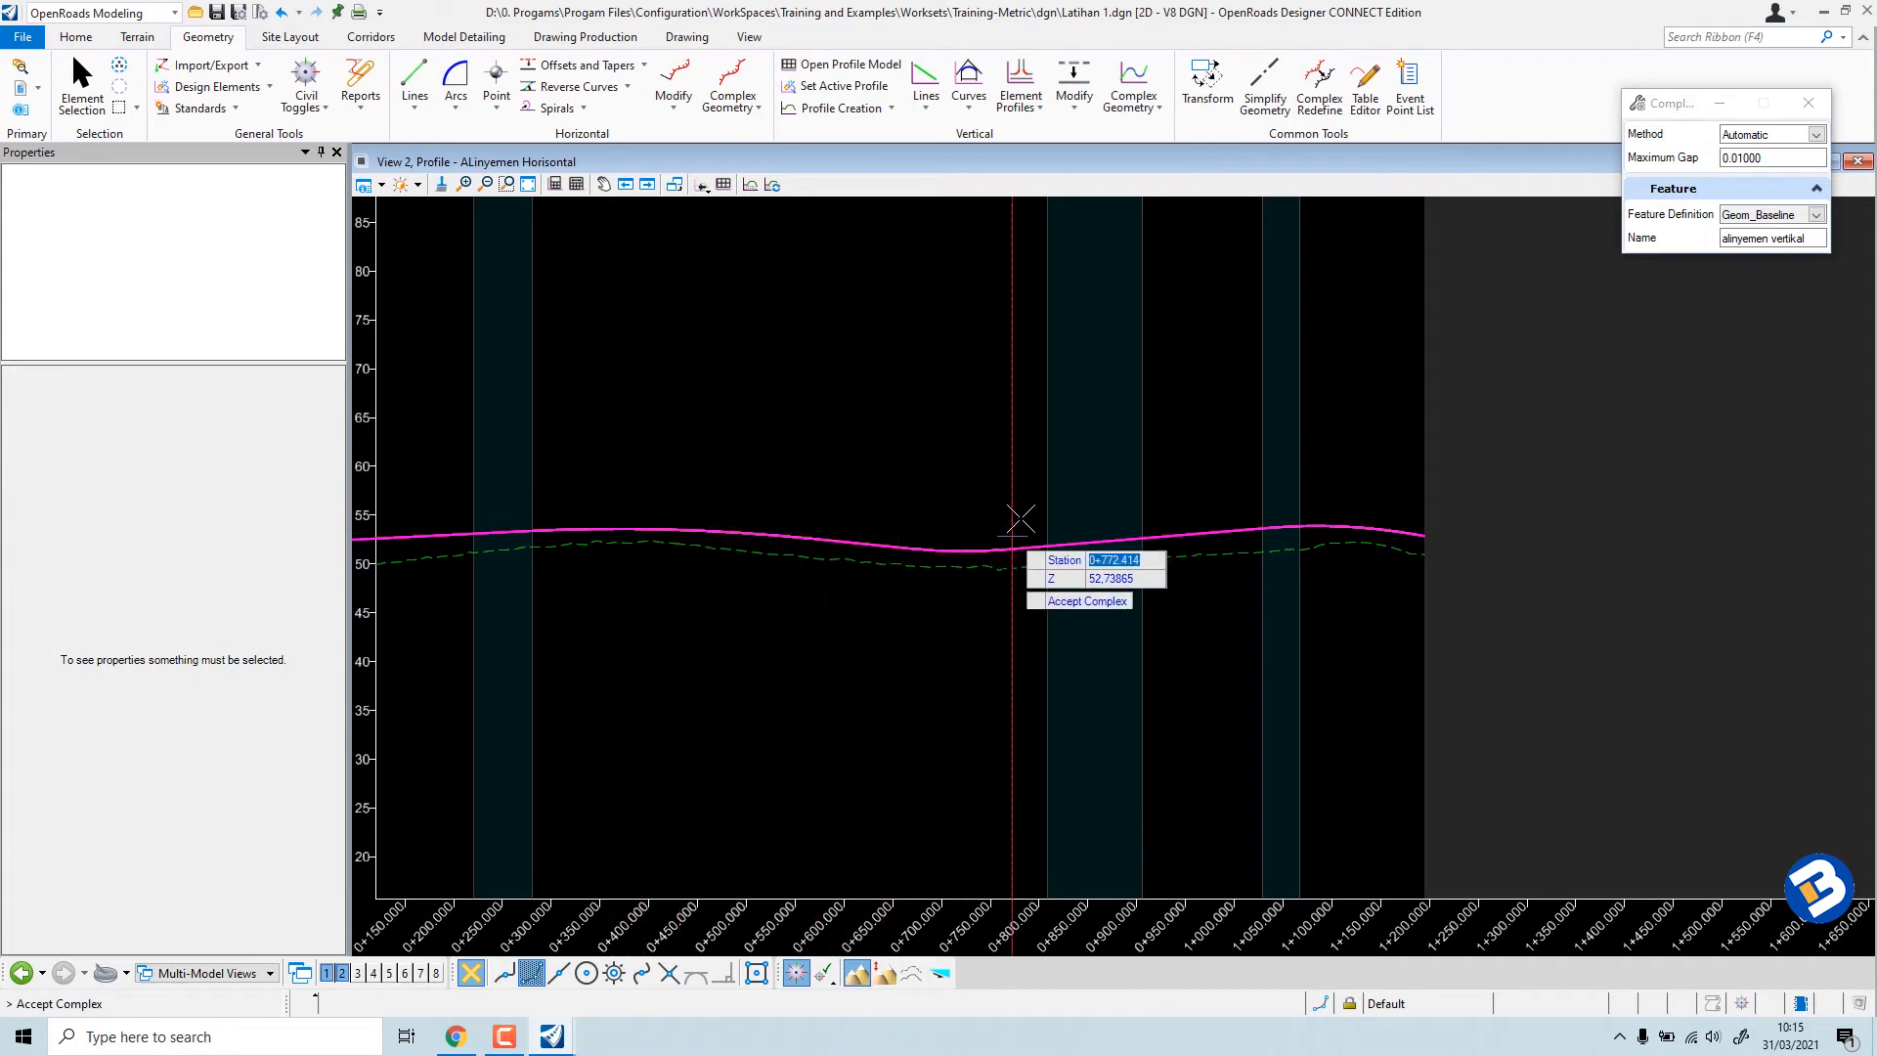
{"action": "left_click", "coordinate": [822, 464]}
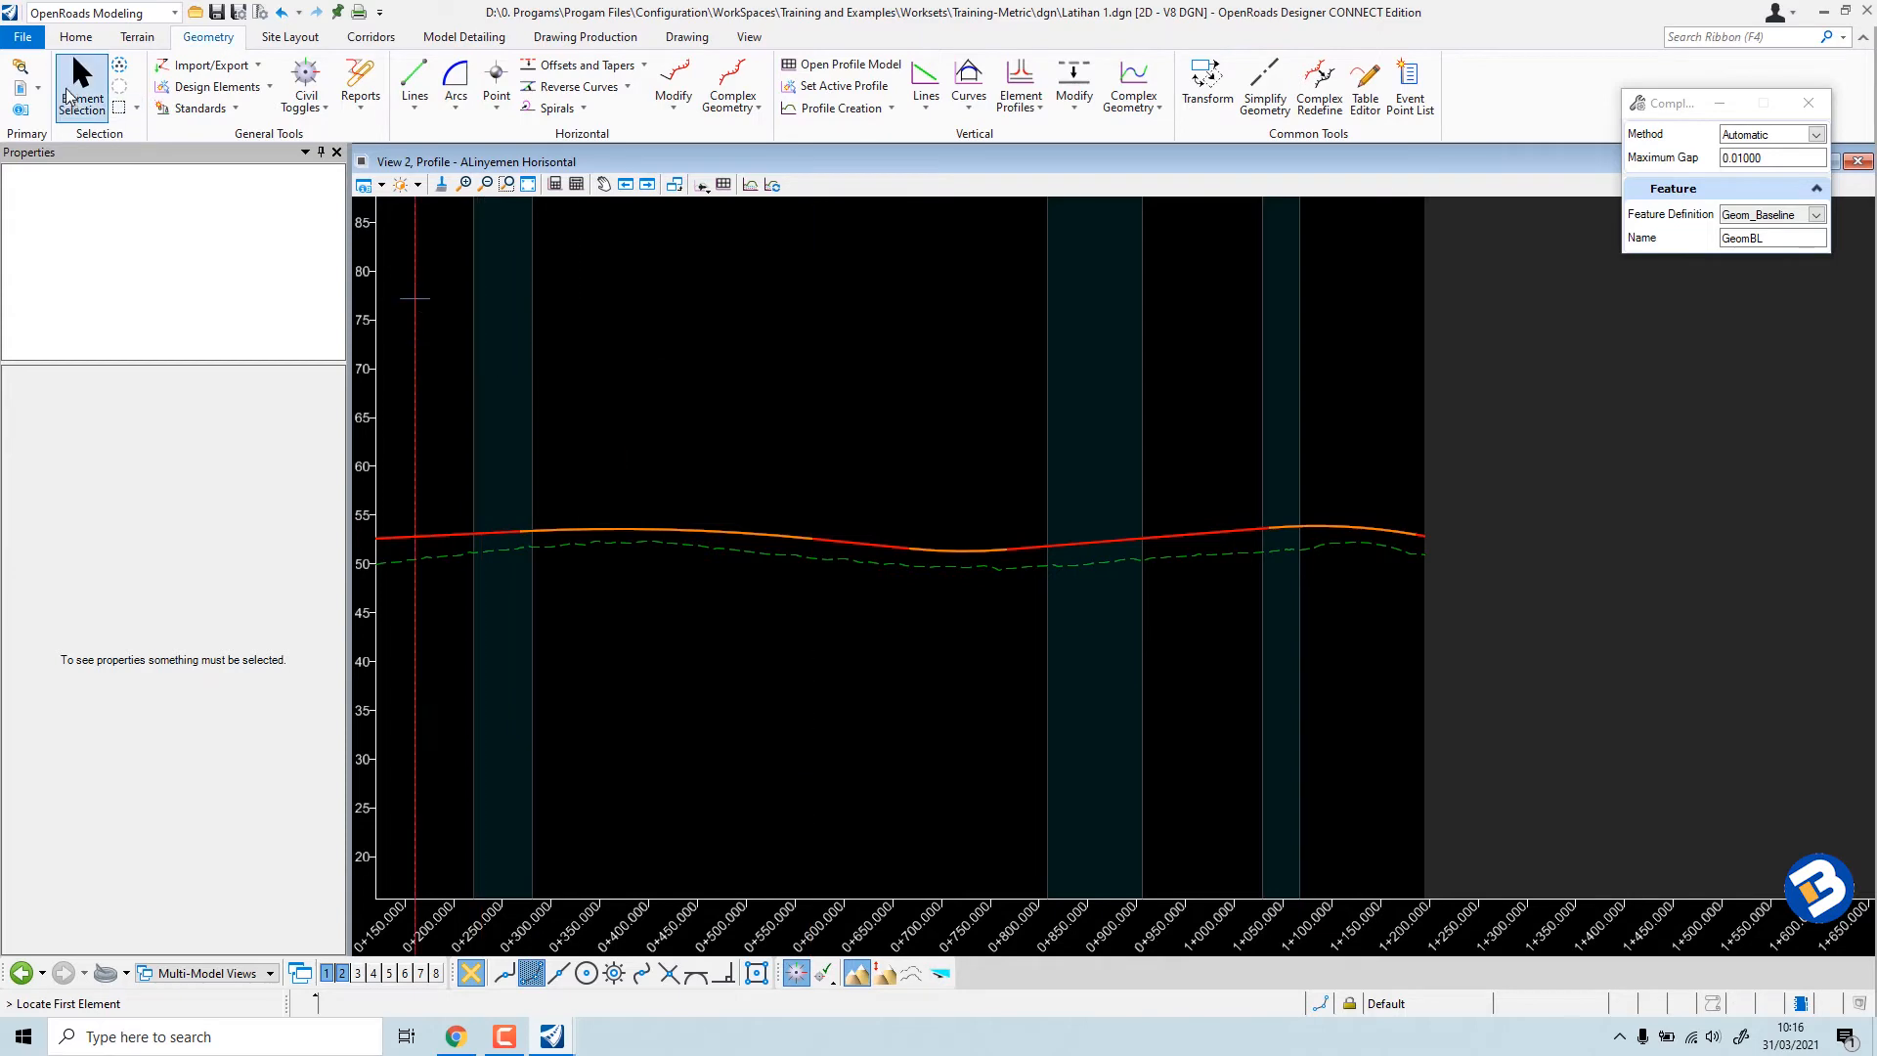
Set the complex profile "alinyemen vertikal" as the active profile of the horizontal alignment.
{"action": "left_click", "coordinate": [66, 93]}
{"action": "scroll", "coordinate": [725, 334], "scroll_direction": "down", "scroll_amount": 4}
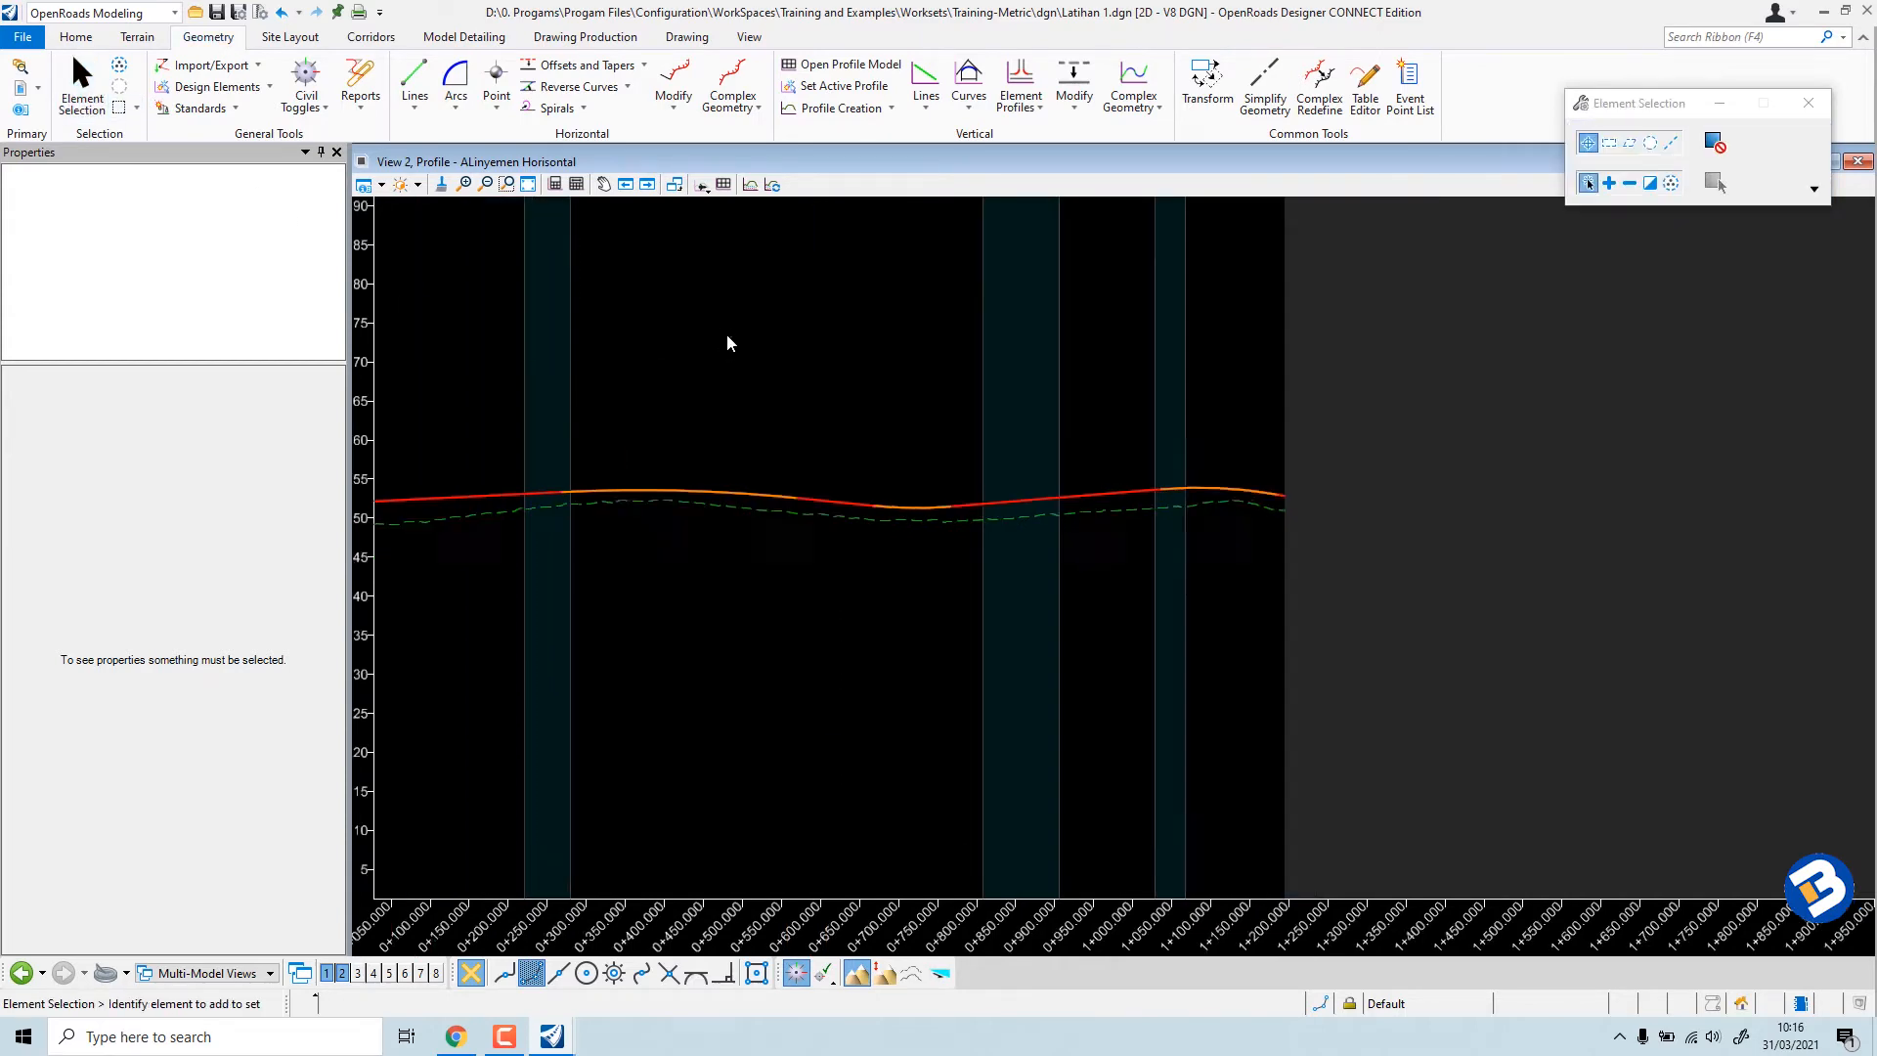
{"action": "scroll", "coordinate": [614, 459], "scroll_direction": "up", "scroll_amount": 3}
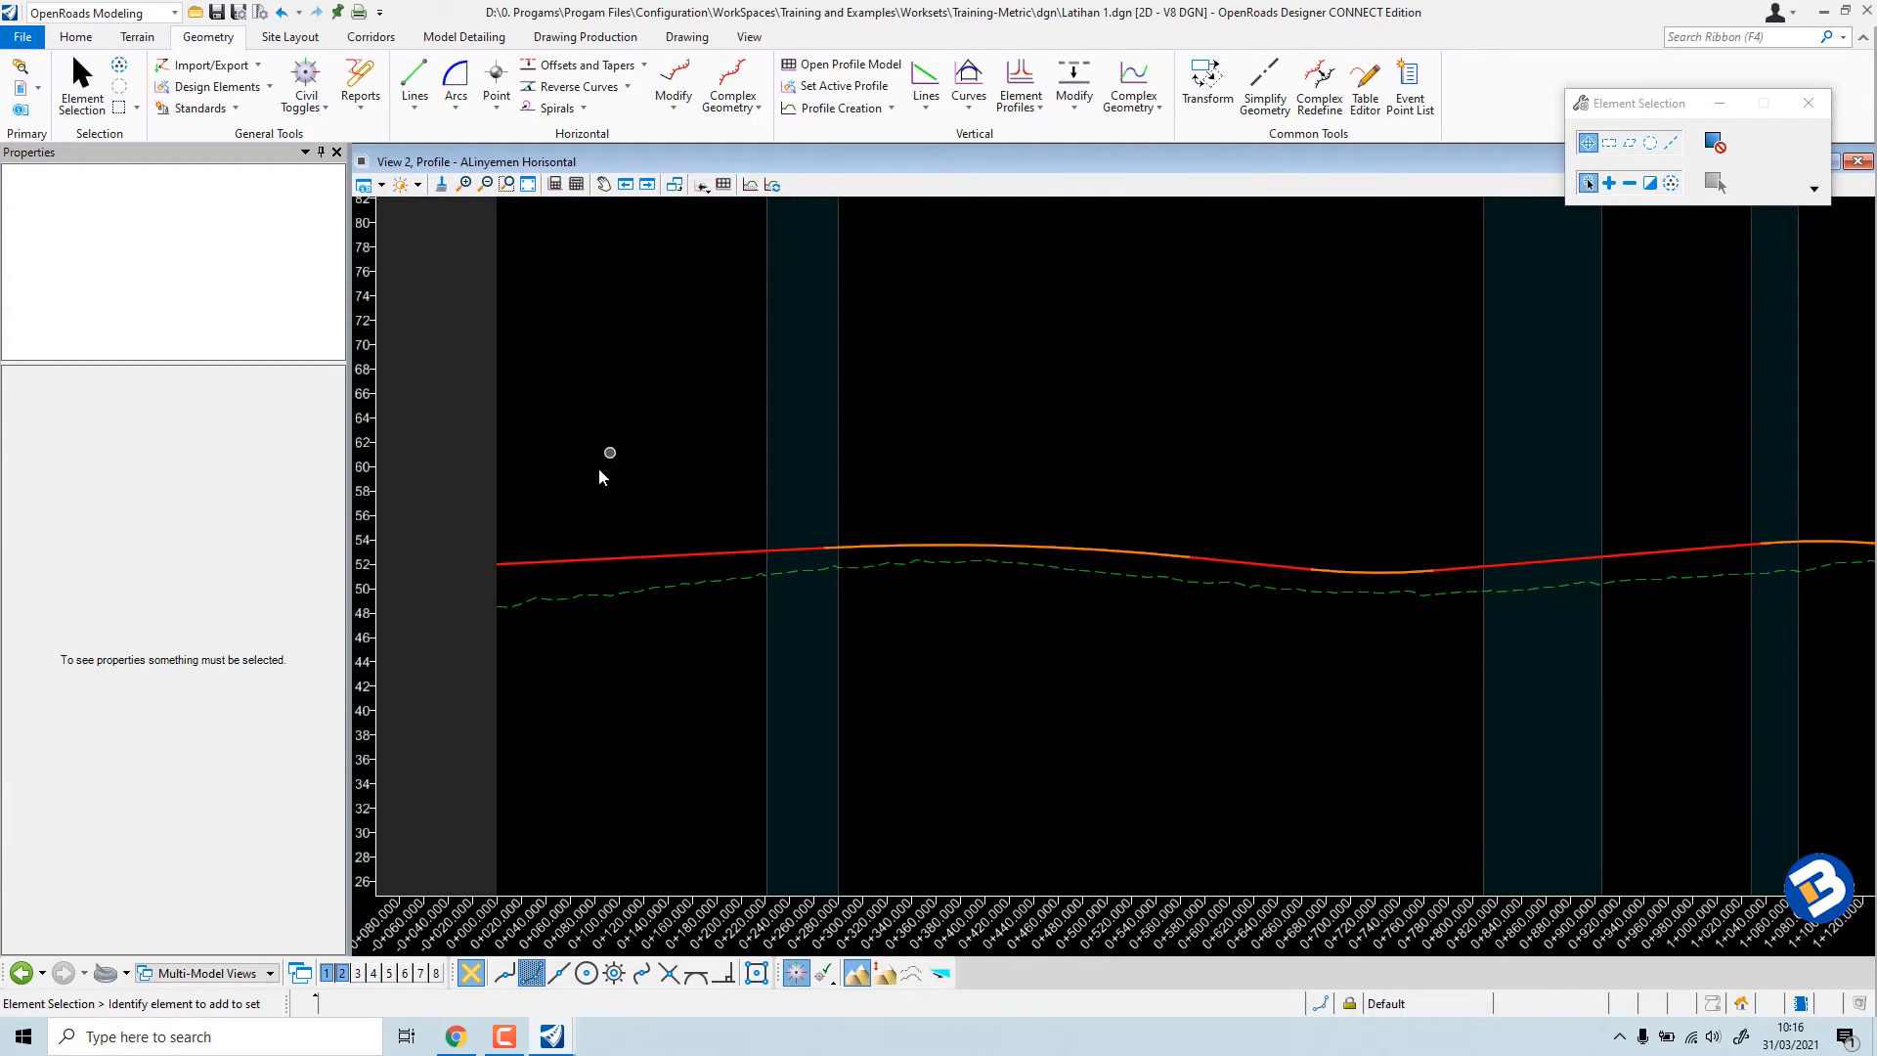
{"action": "left_click", "coordinate": [539, 565]}
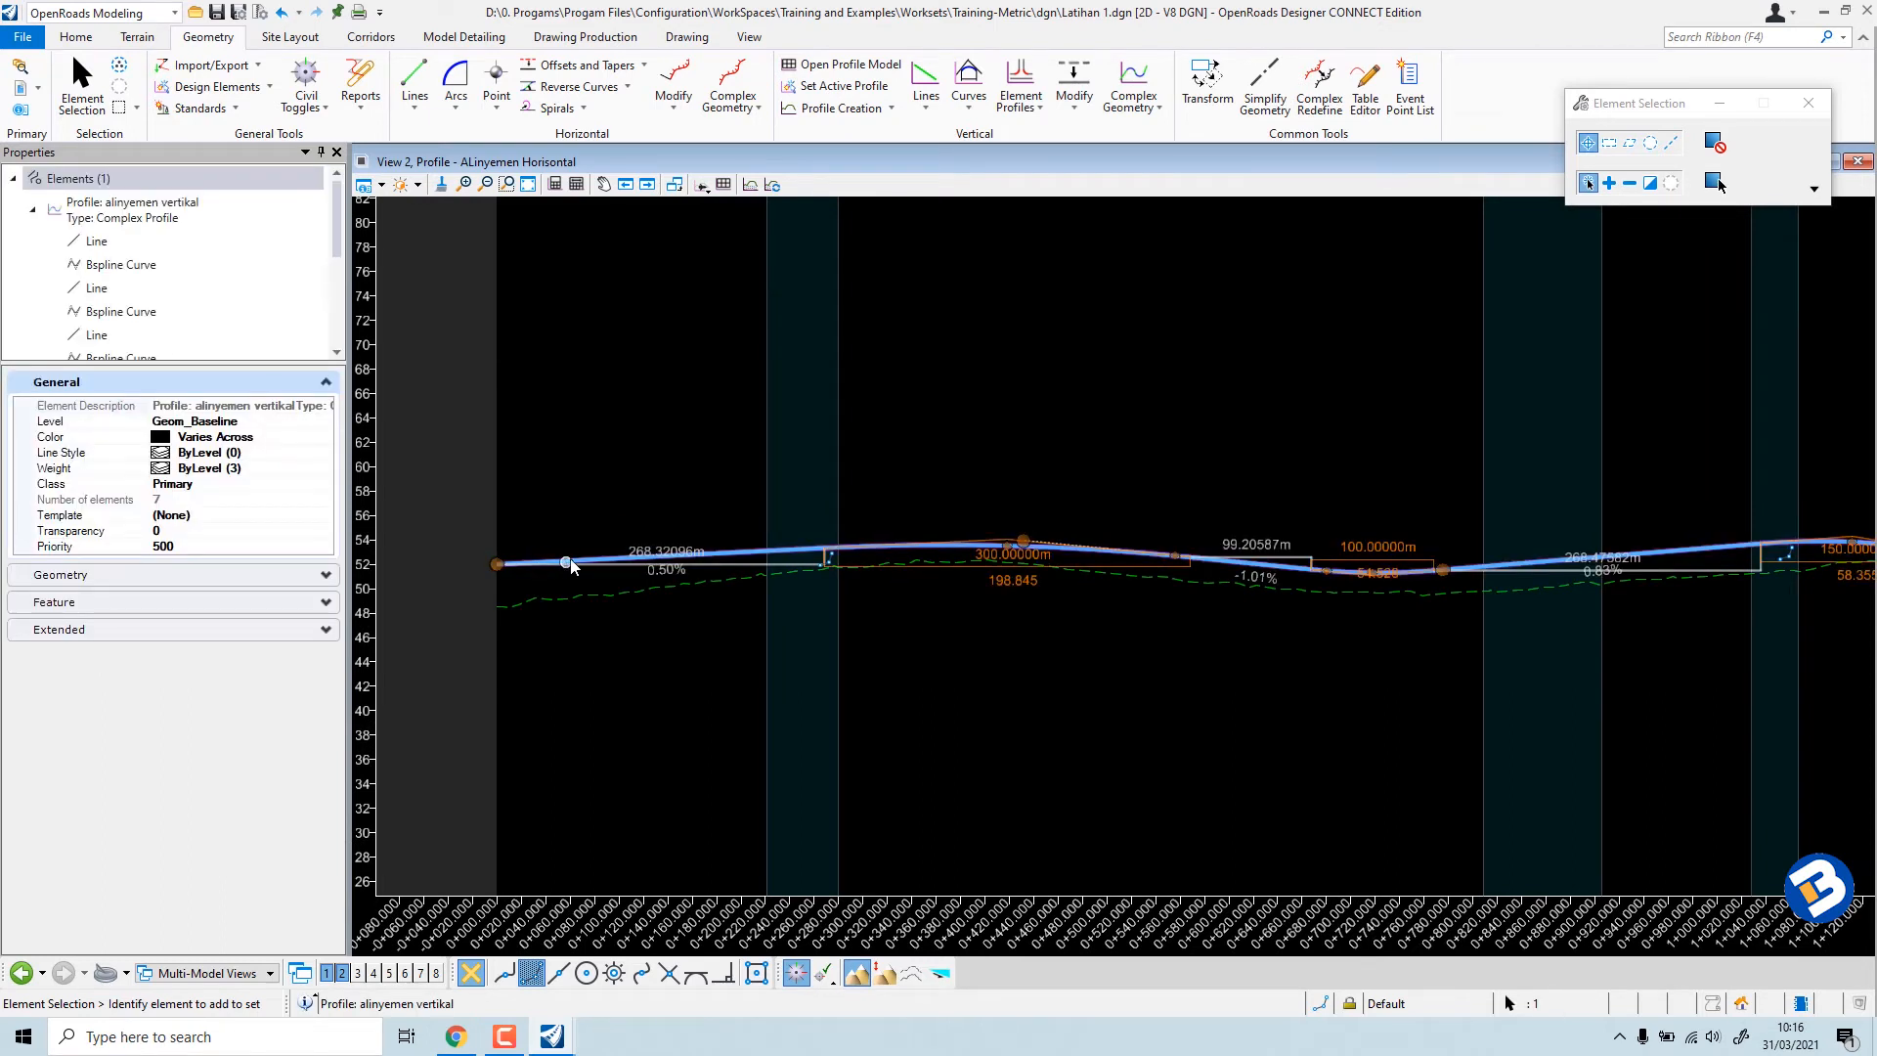
{"action": "mouse_move", "coordinate": [572, 565]}
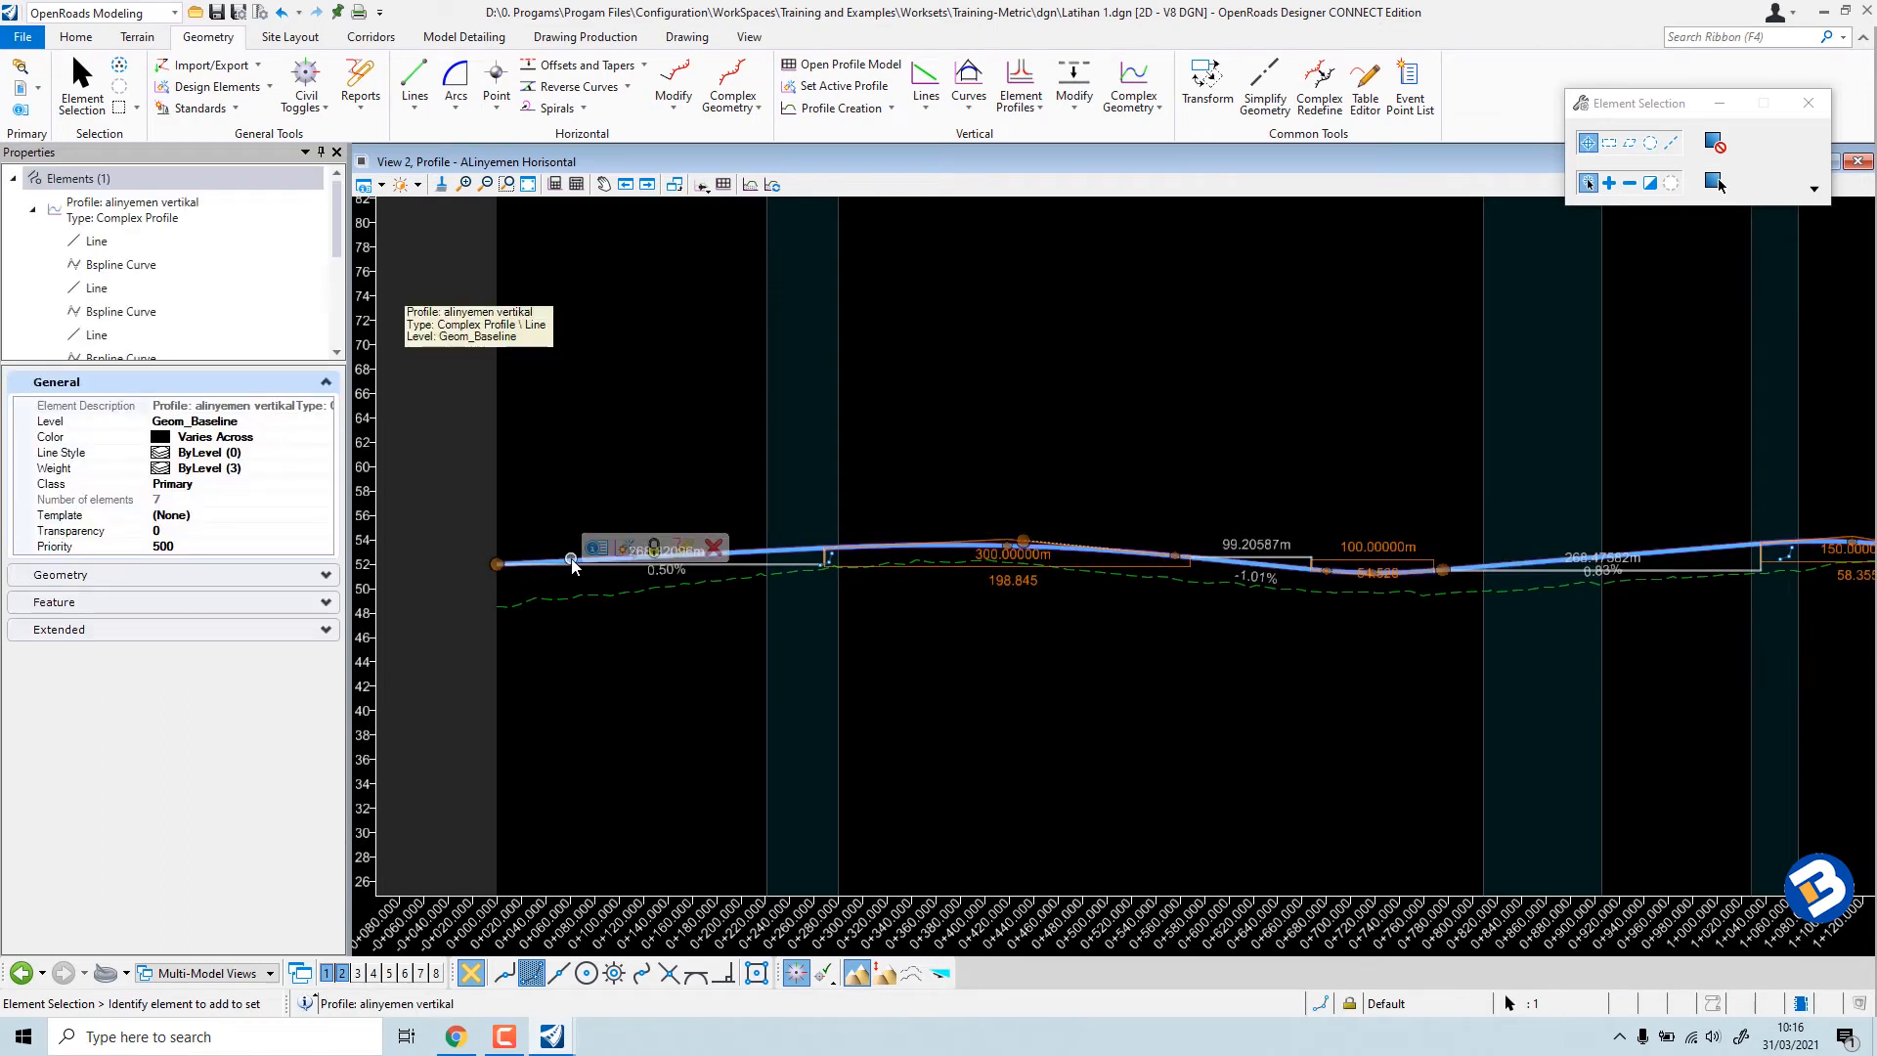
{"action": "left_click", "coordinate": [626, 553]}
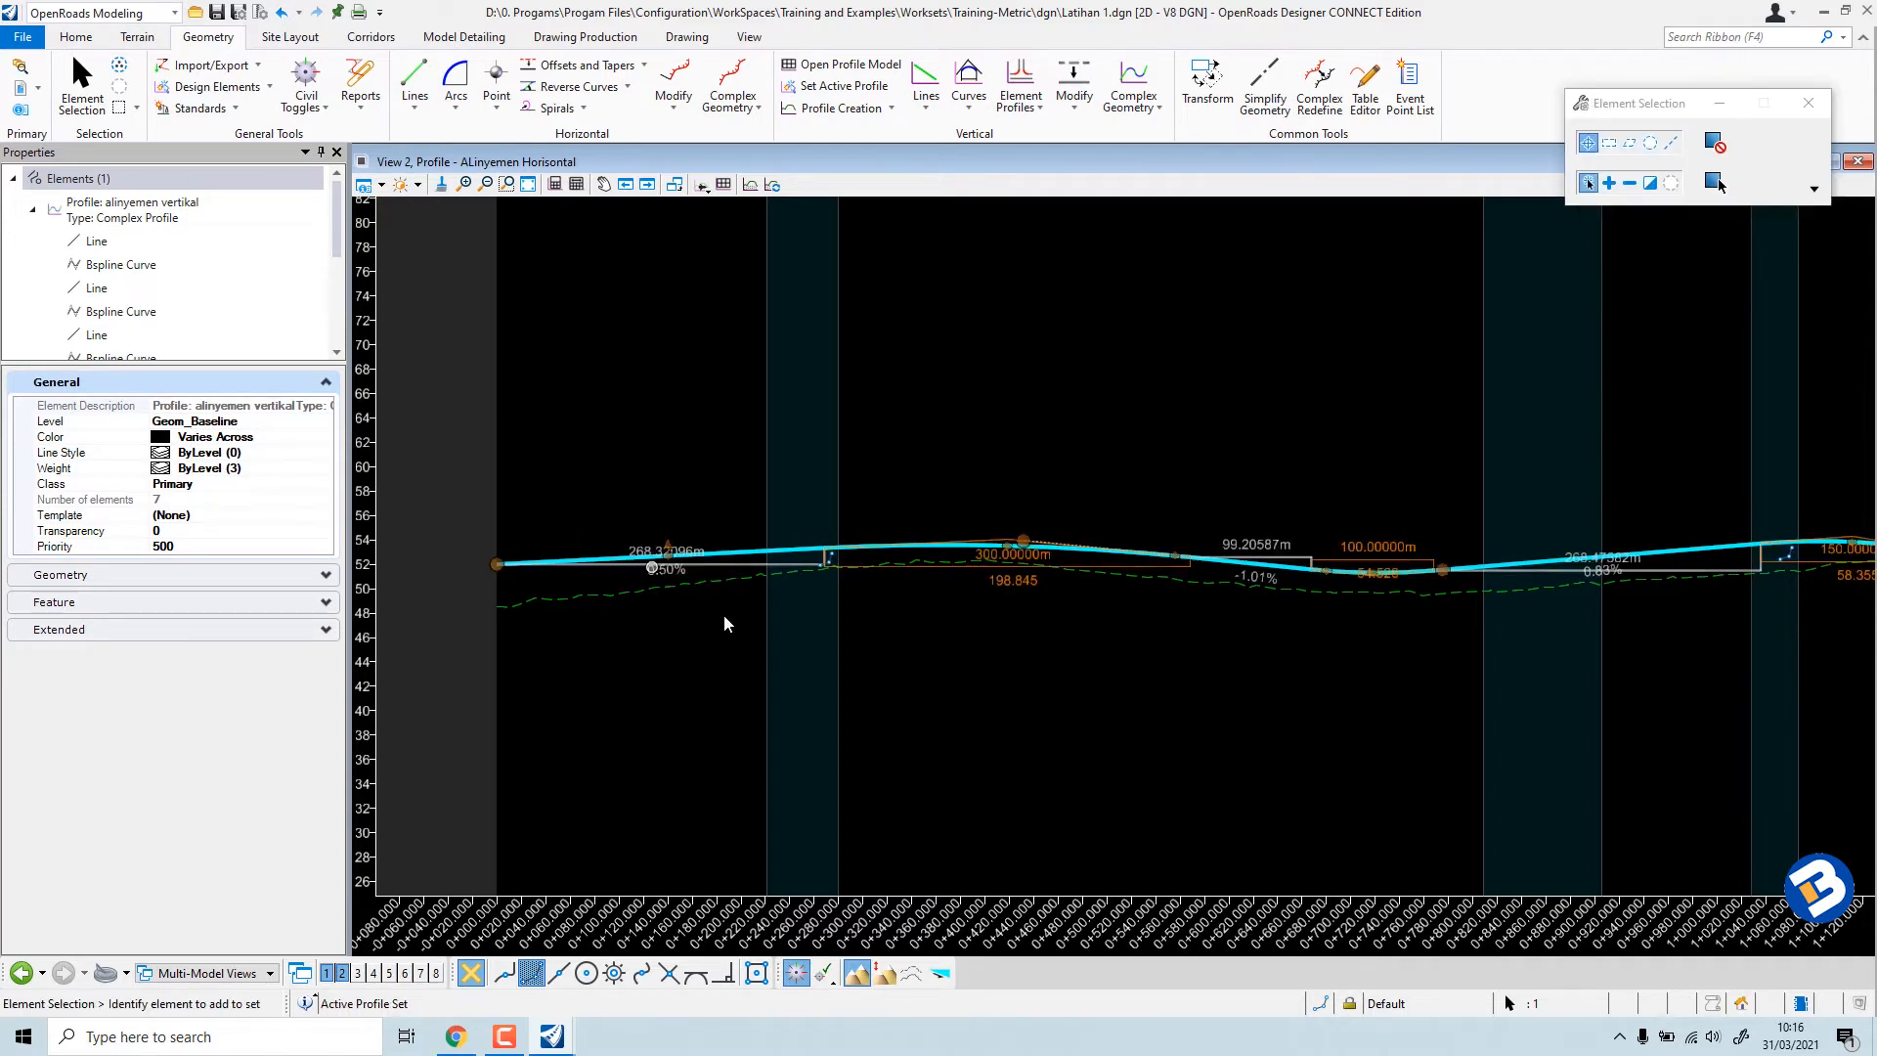
{"action": "left_click", "coordinate": [1807, 103]}
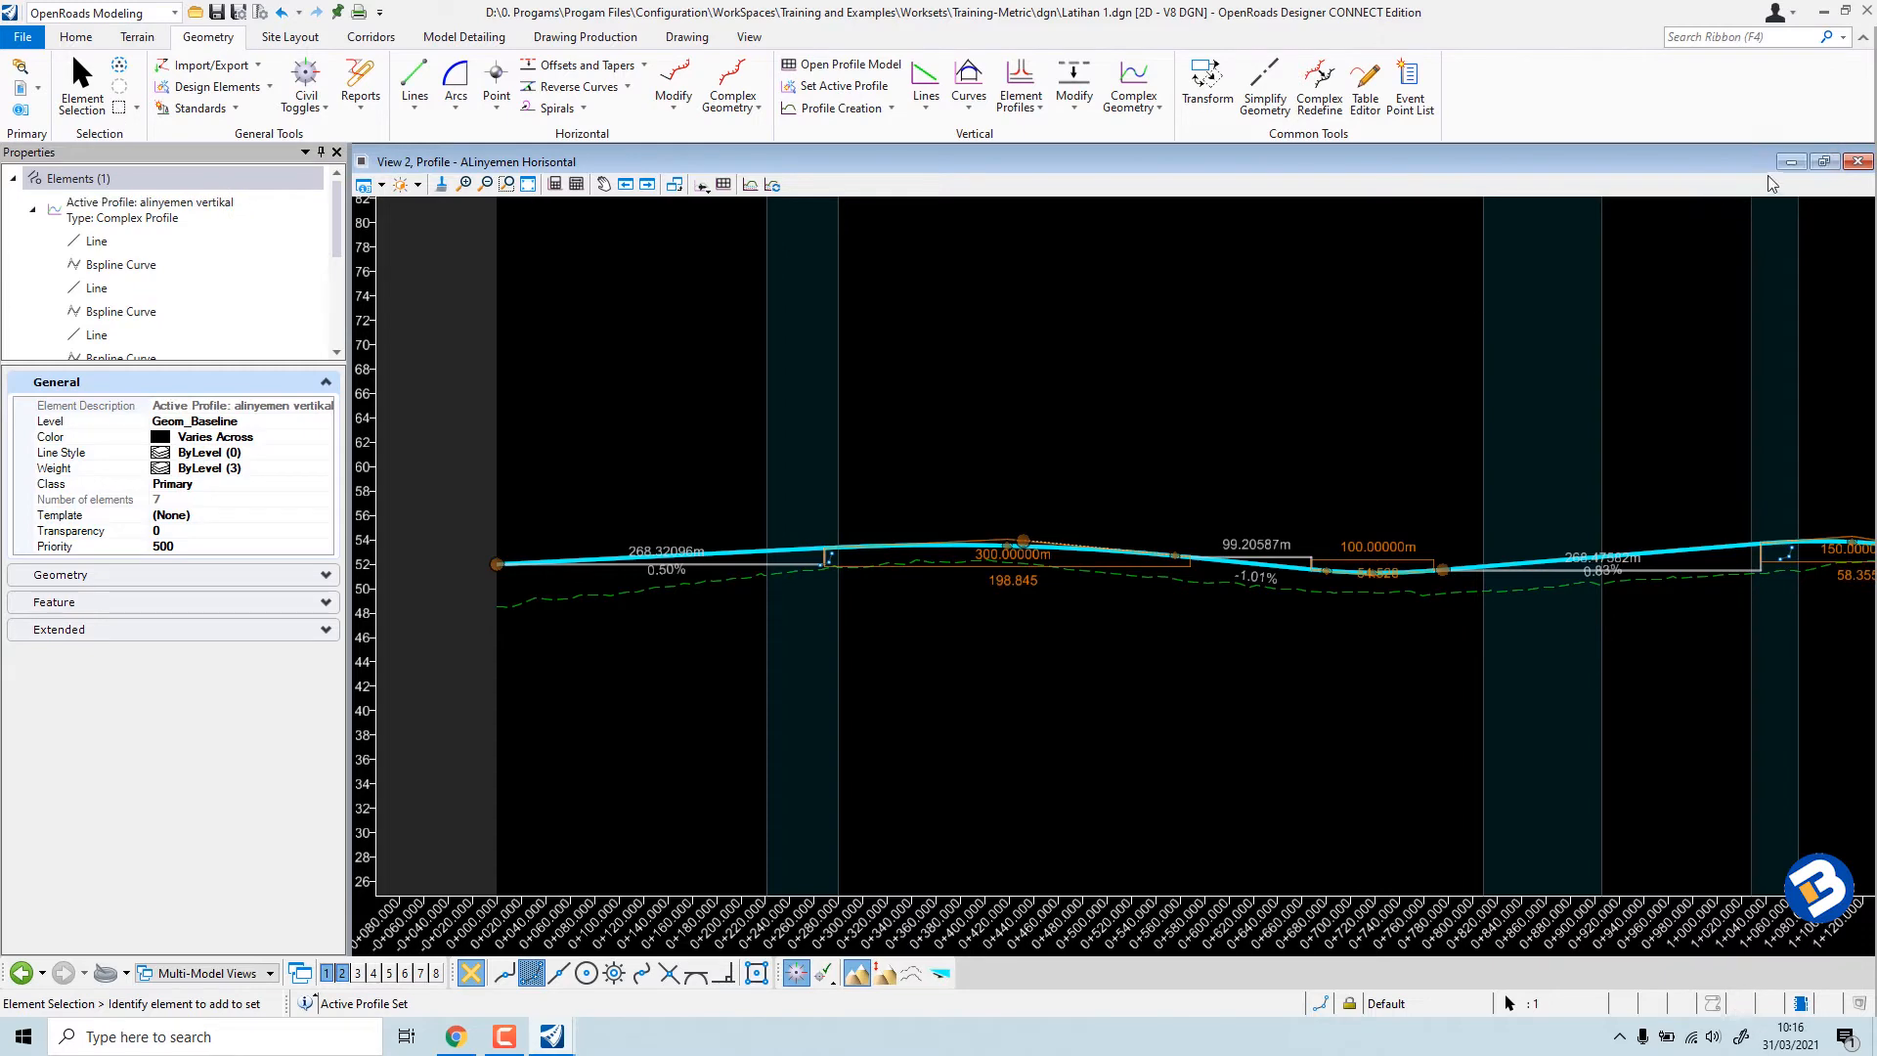
Start a Horizontal Geometry Report in the plan view and choose the red road alignment as its only element.
{"action": "left_click", "coordinate": [327, 972]}
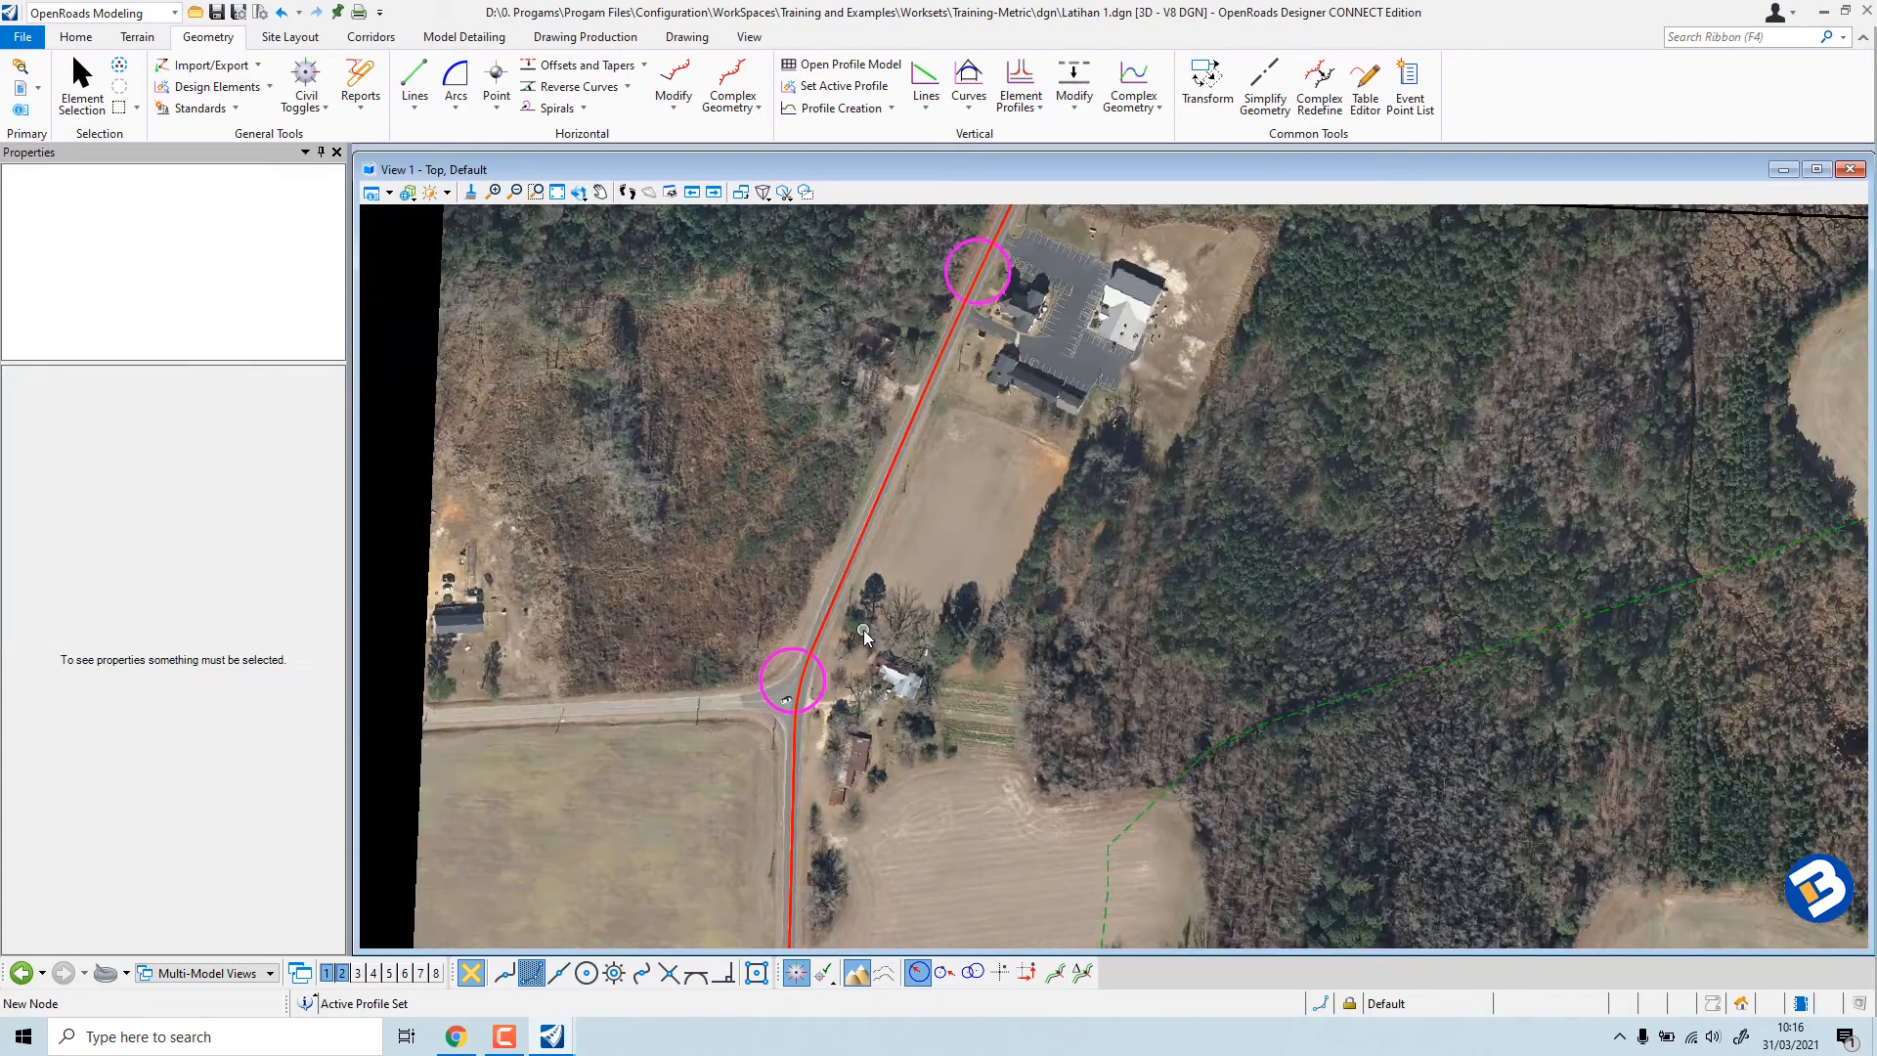
{"action": "scroll", "coordinate": [989, 530], "scroll_direction": "down", "scroll_amount": 7}
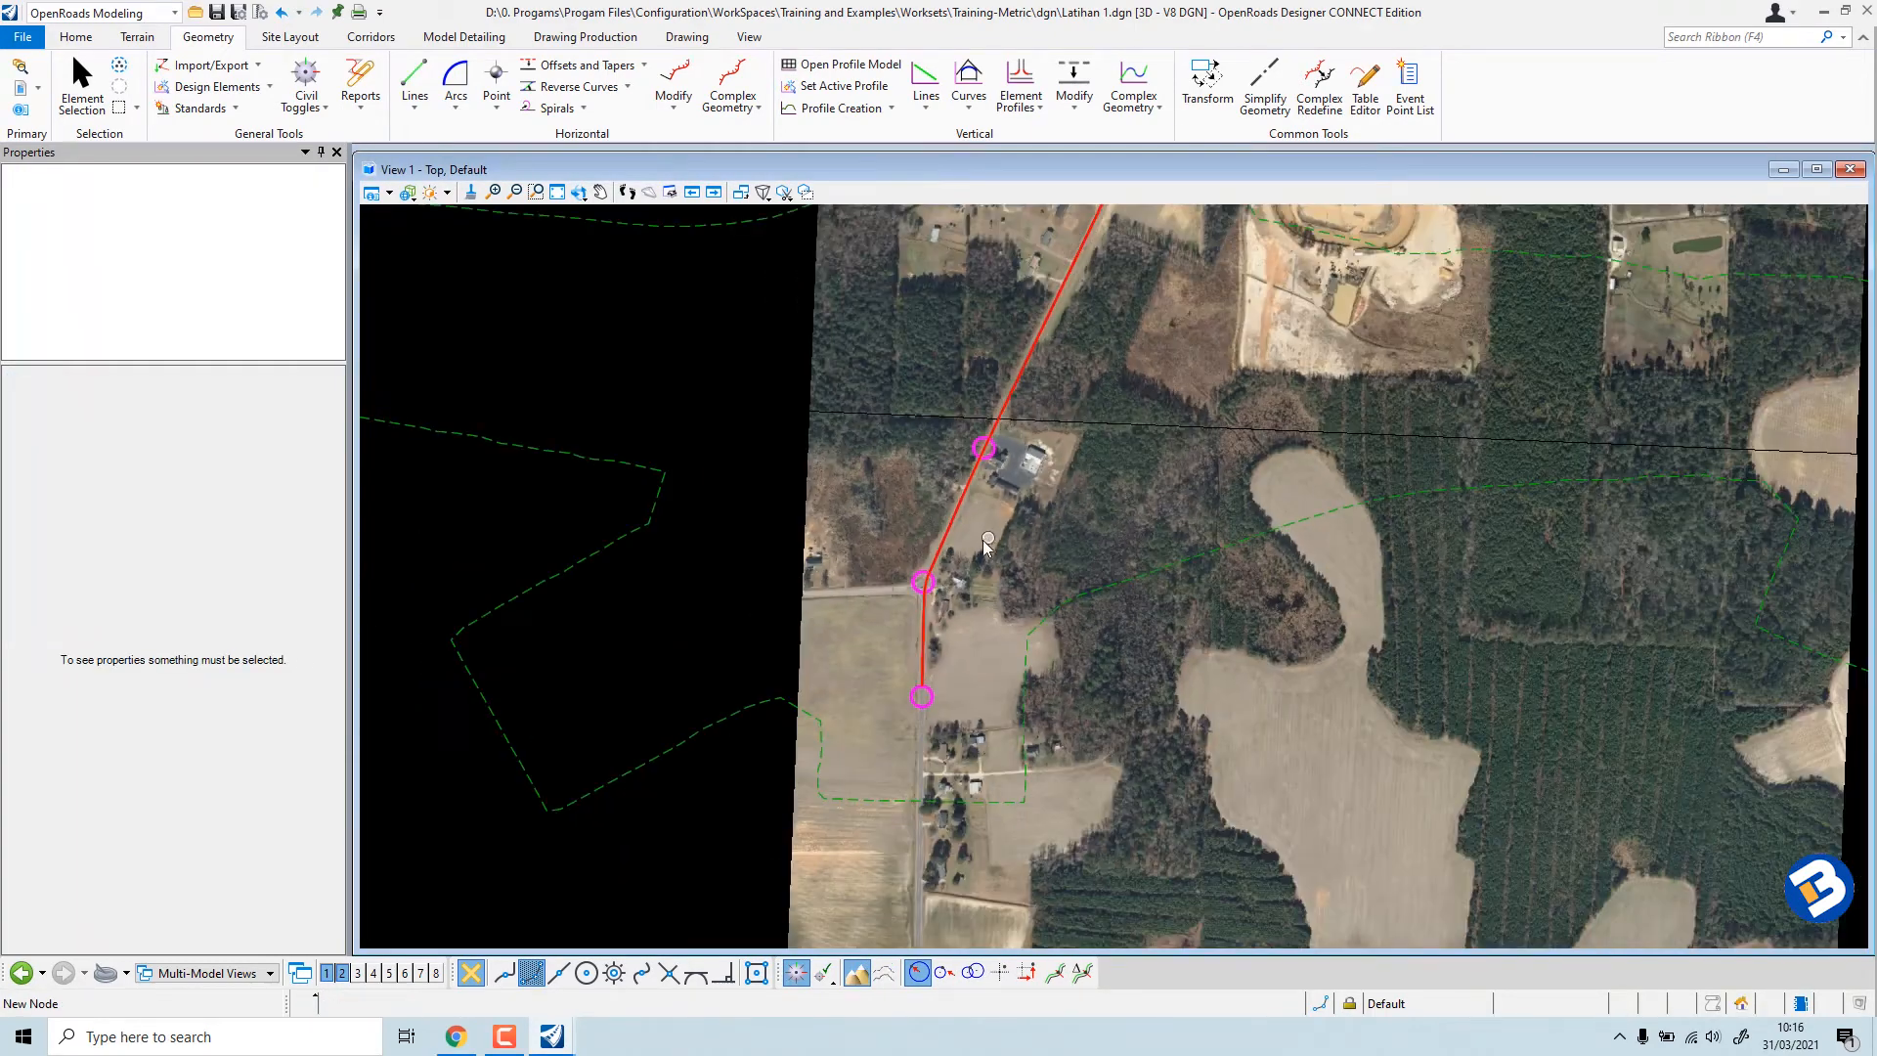
{"action": "scroll", "coordinate": [971, 543], "scroll_direction": "down", "scroll_amount": 1}
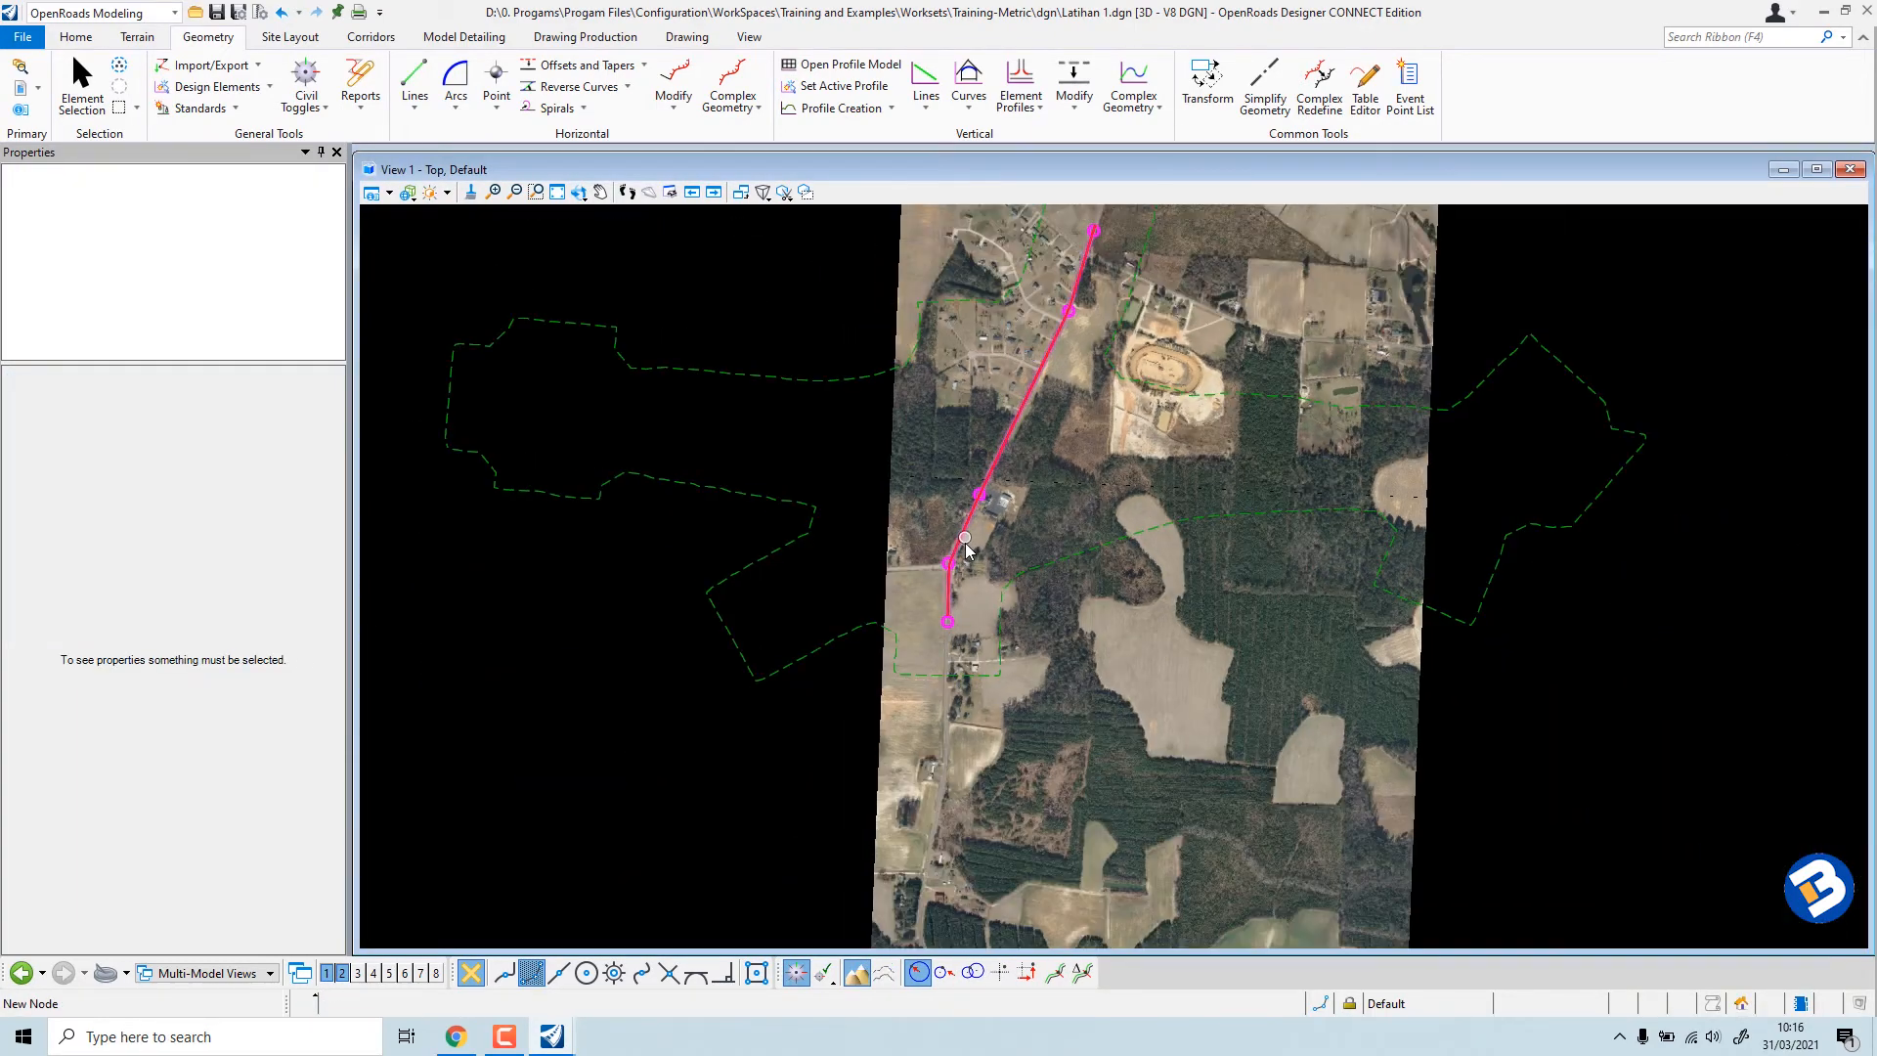
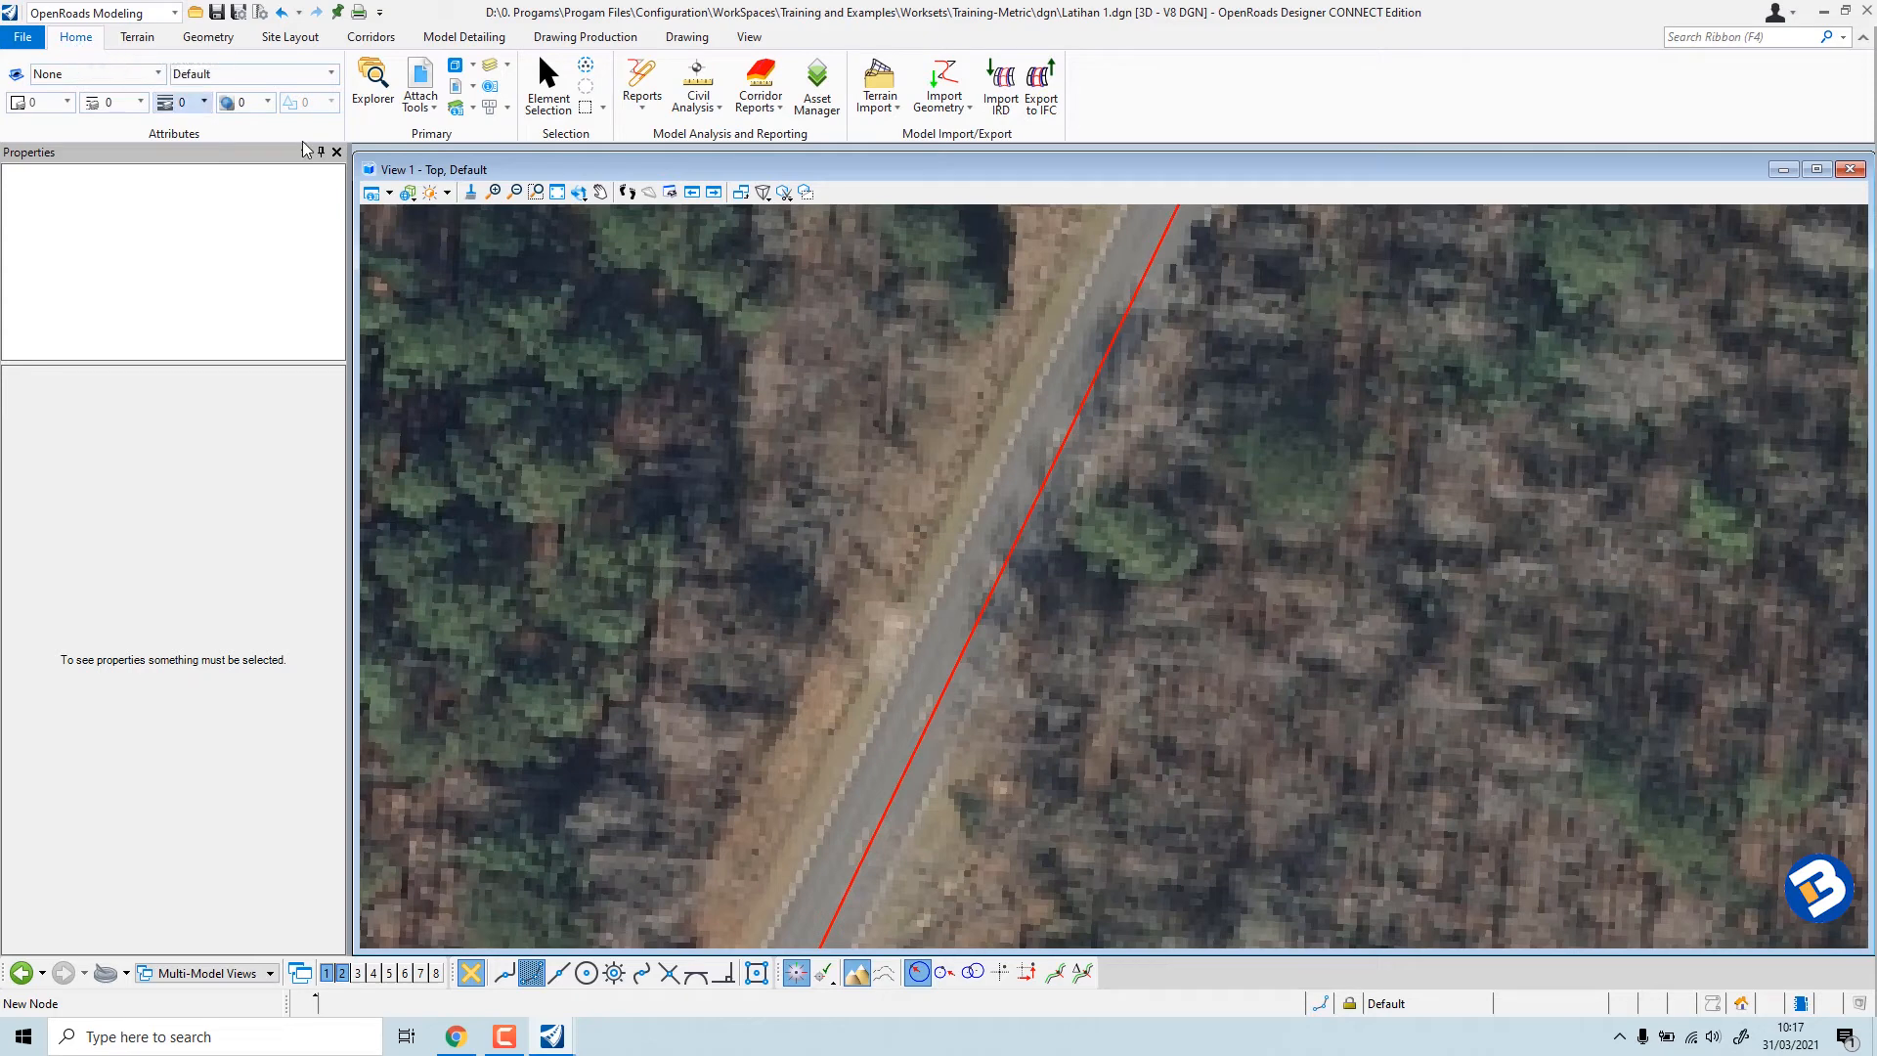
{"action": "left_click", "coordinate": [641, 110]}
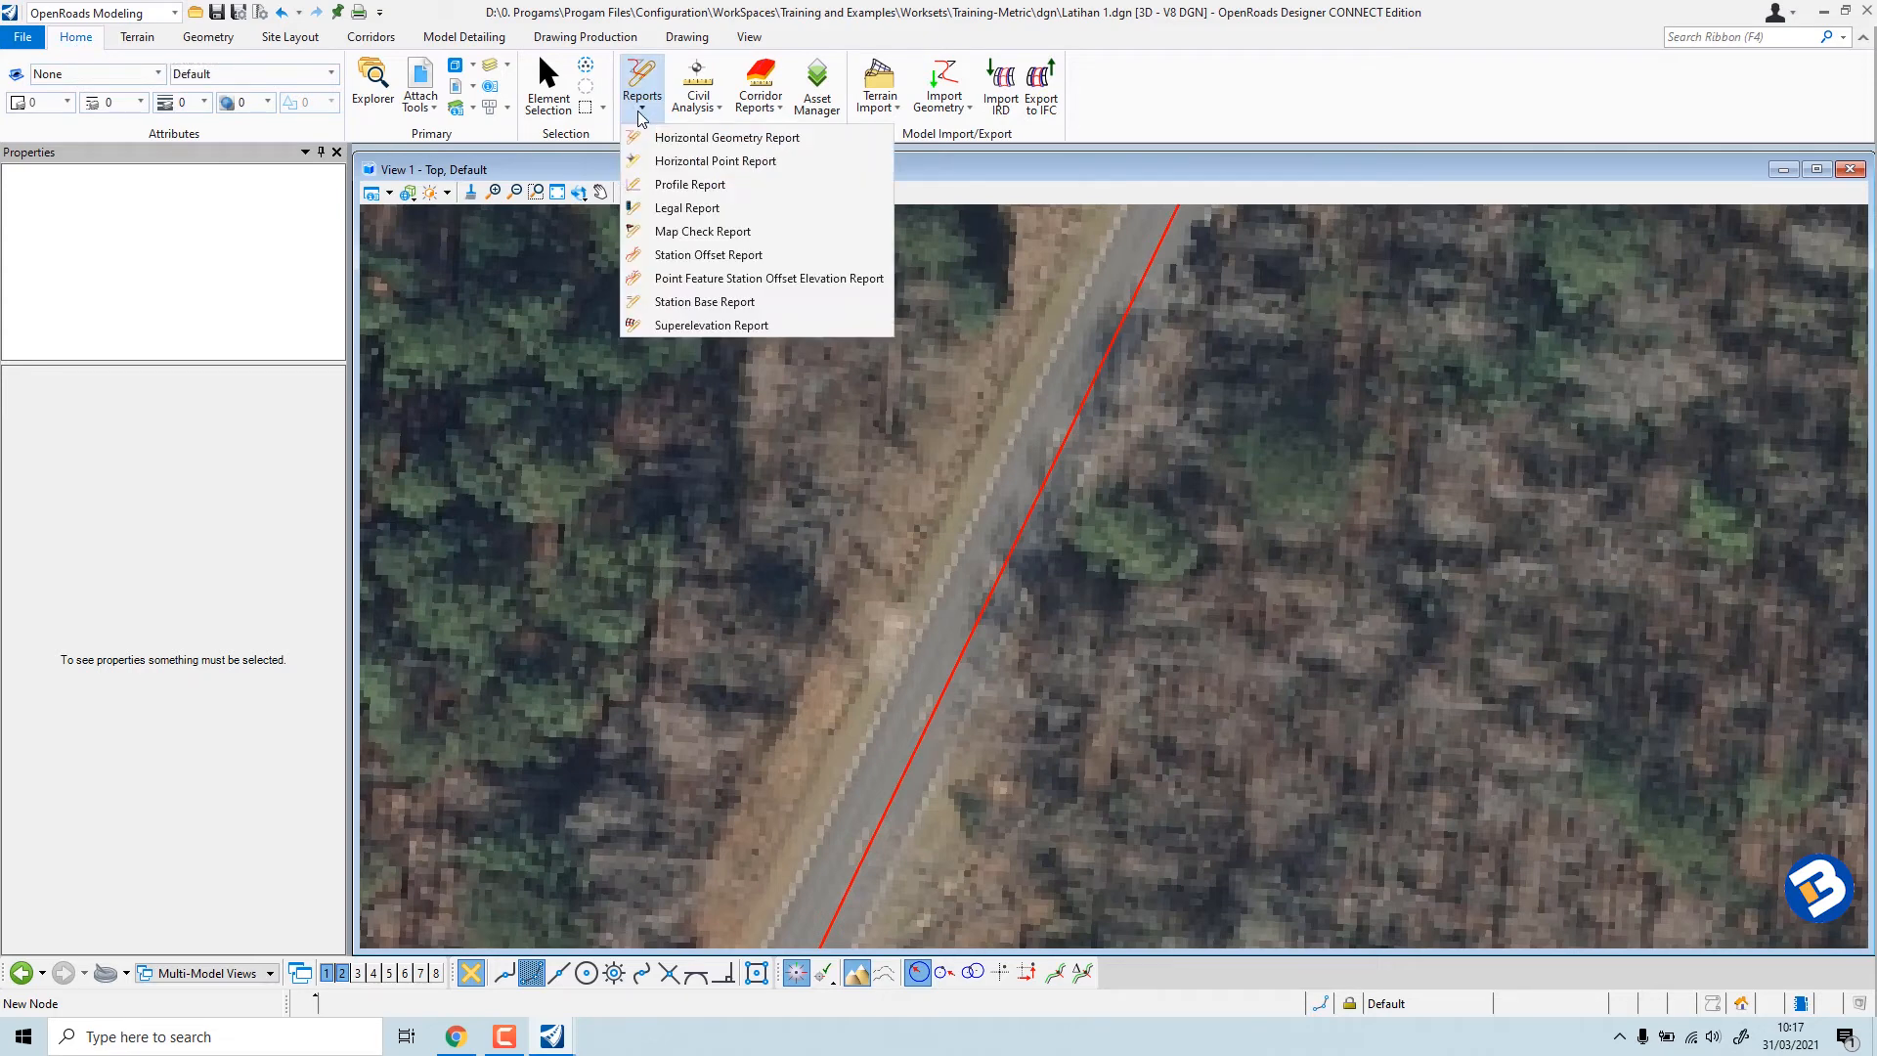
{"action": "left_click", "coordinate": [708, 144]}
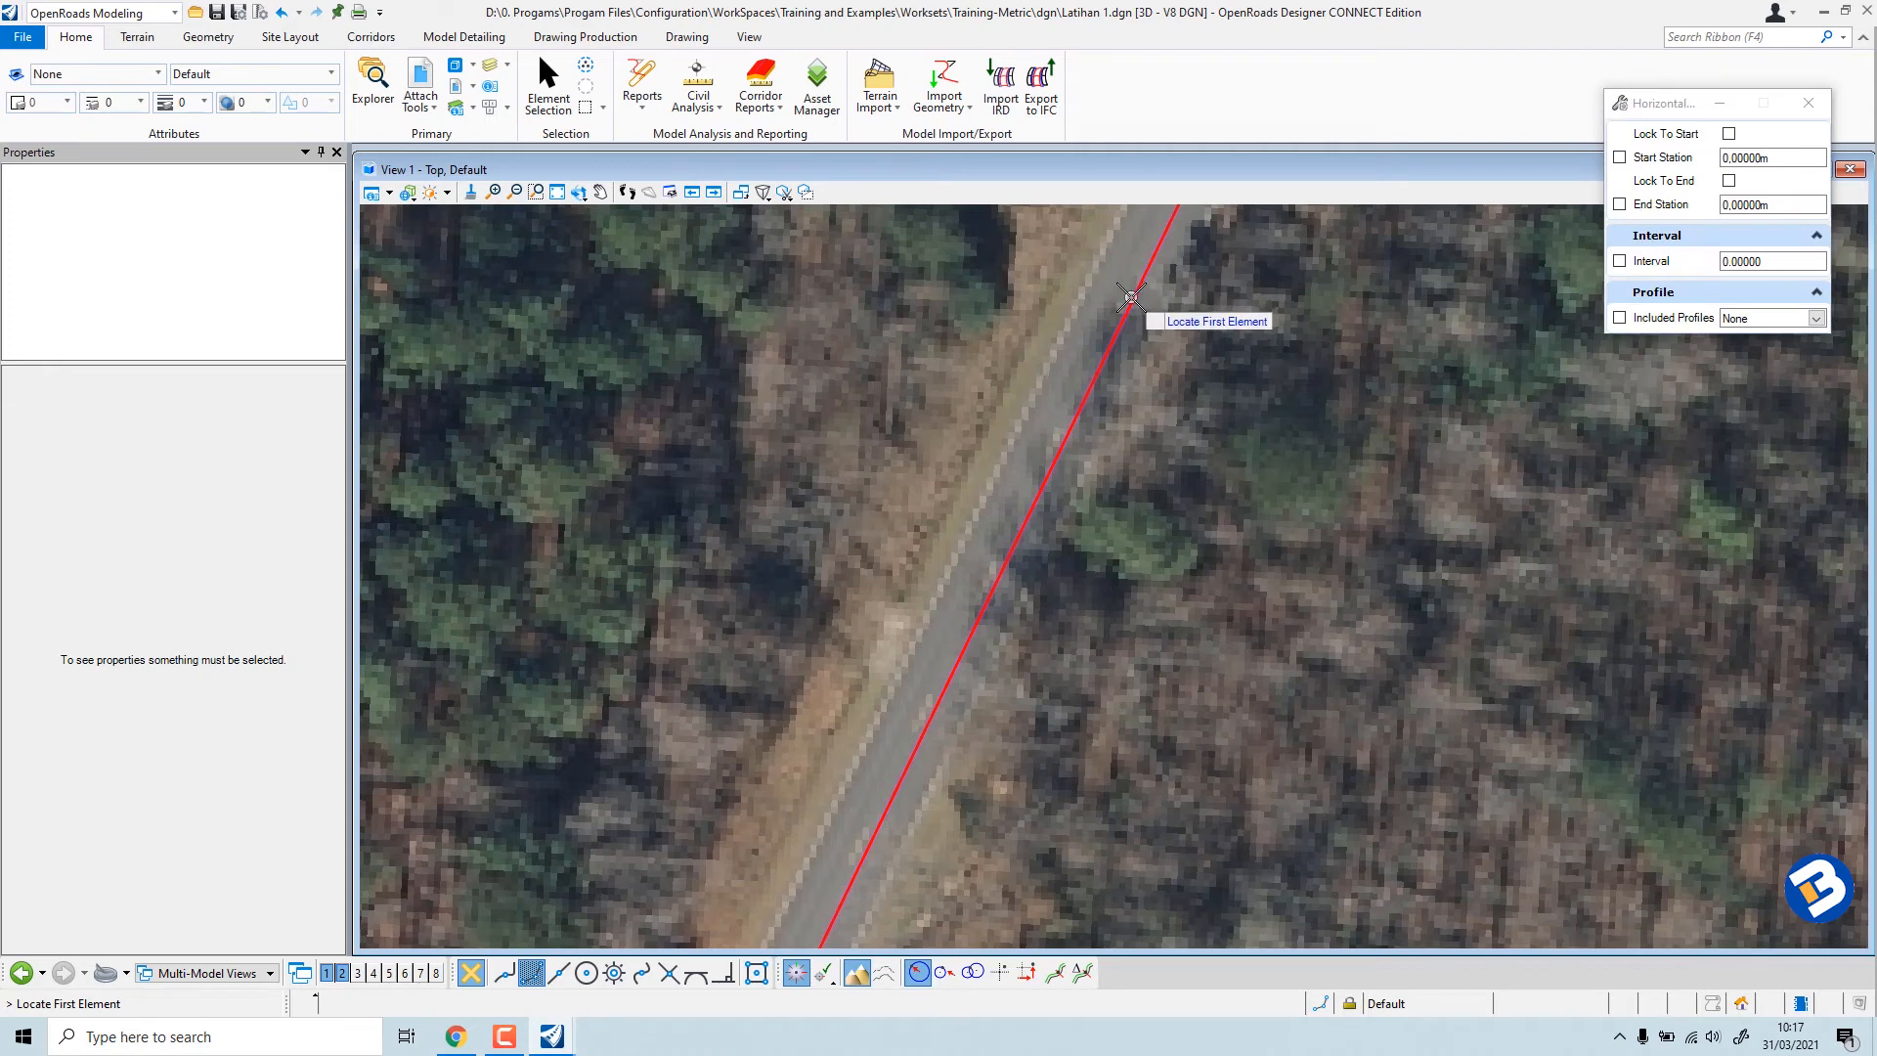
{"action": "left_click", "coordinate": [1131, 297]}
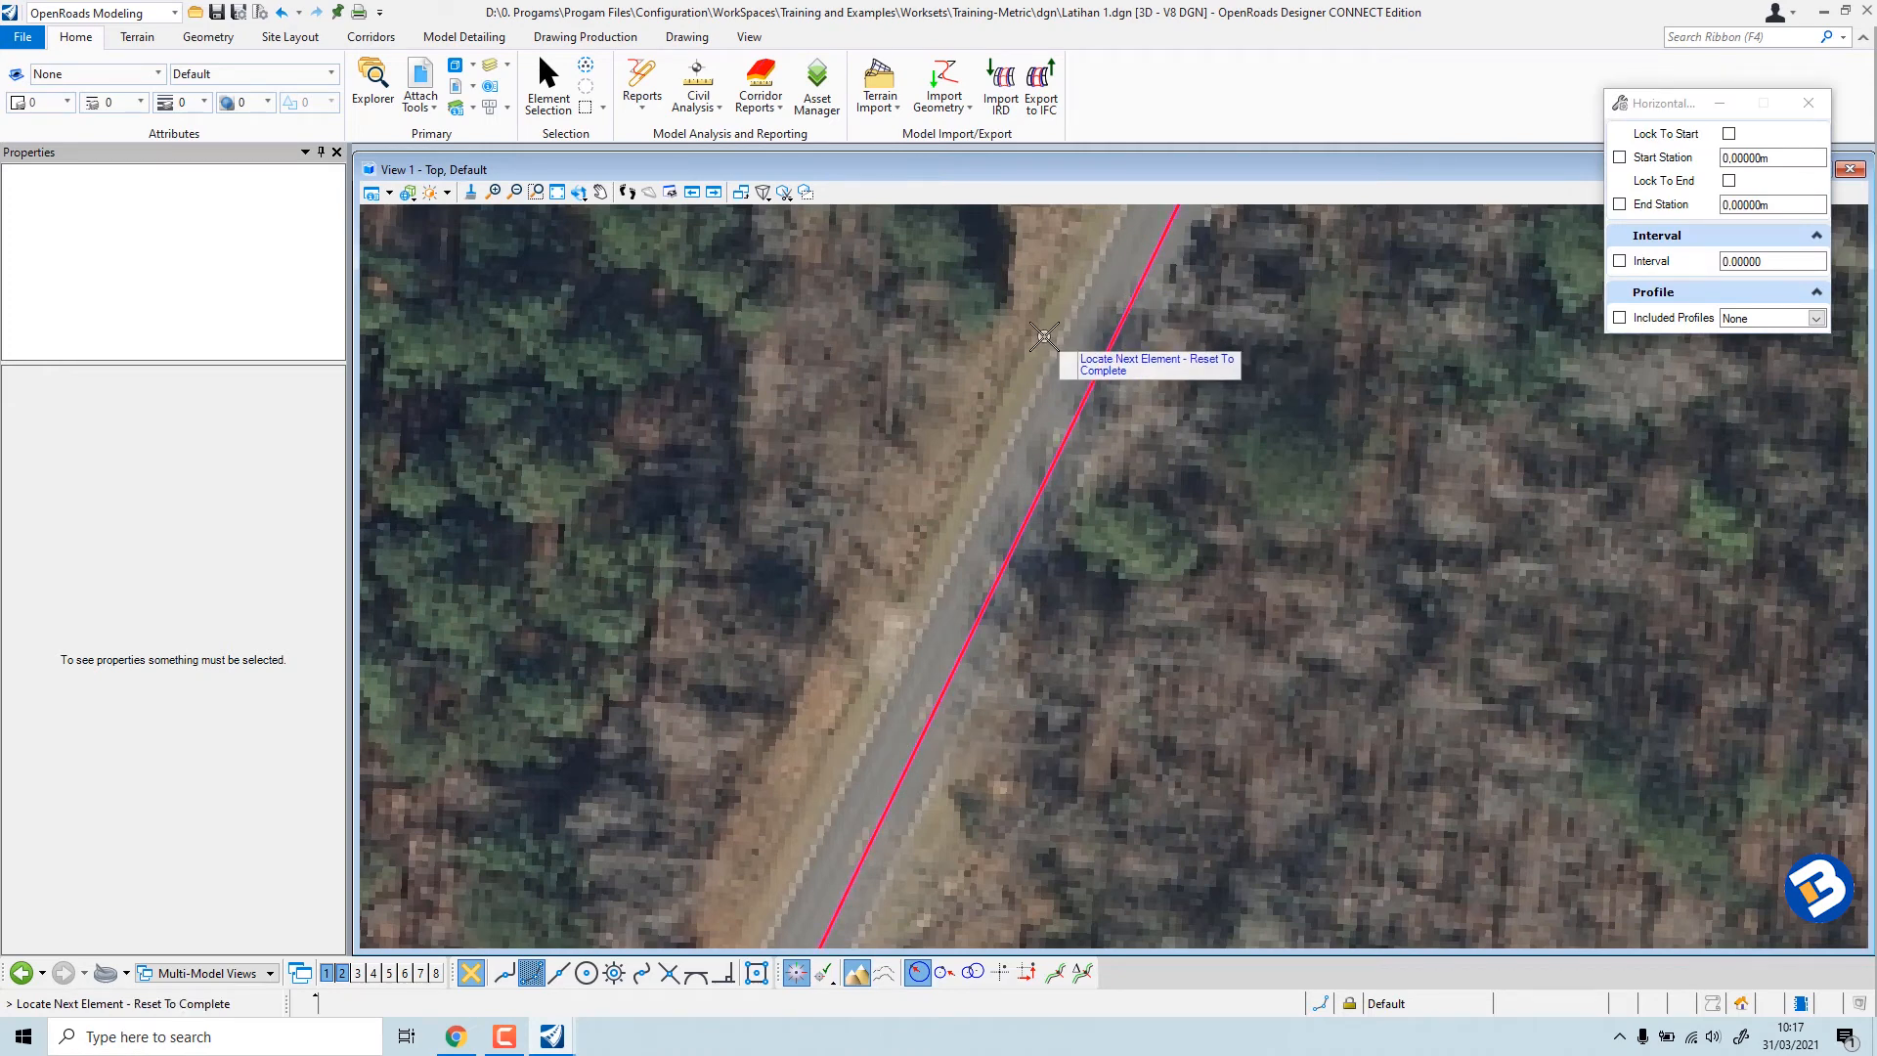
{"action": "right_click", "coordinate": [1044, 336]}
Generate the report from station 0+000.000 to 1+194.973 with an interval of 5 and included profiles set to None.
{"action": "scroll", "coordinate": [1044, 336], "scroll_direction": "down", "scroll_amount": 4}
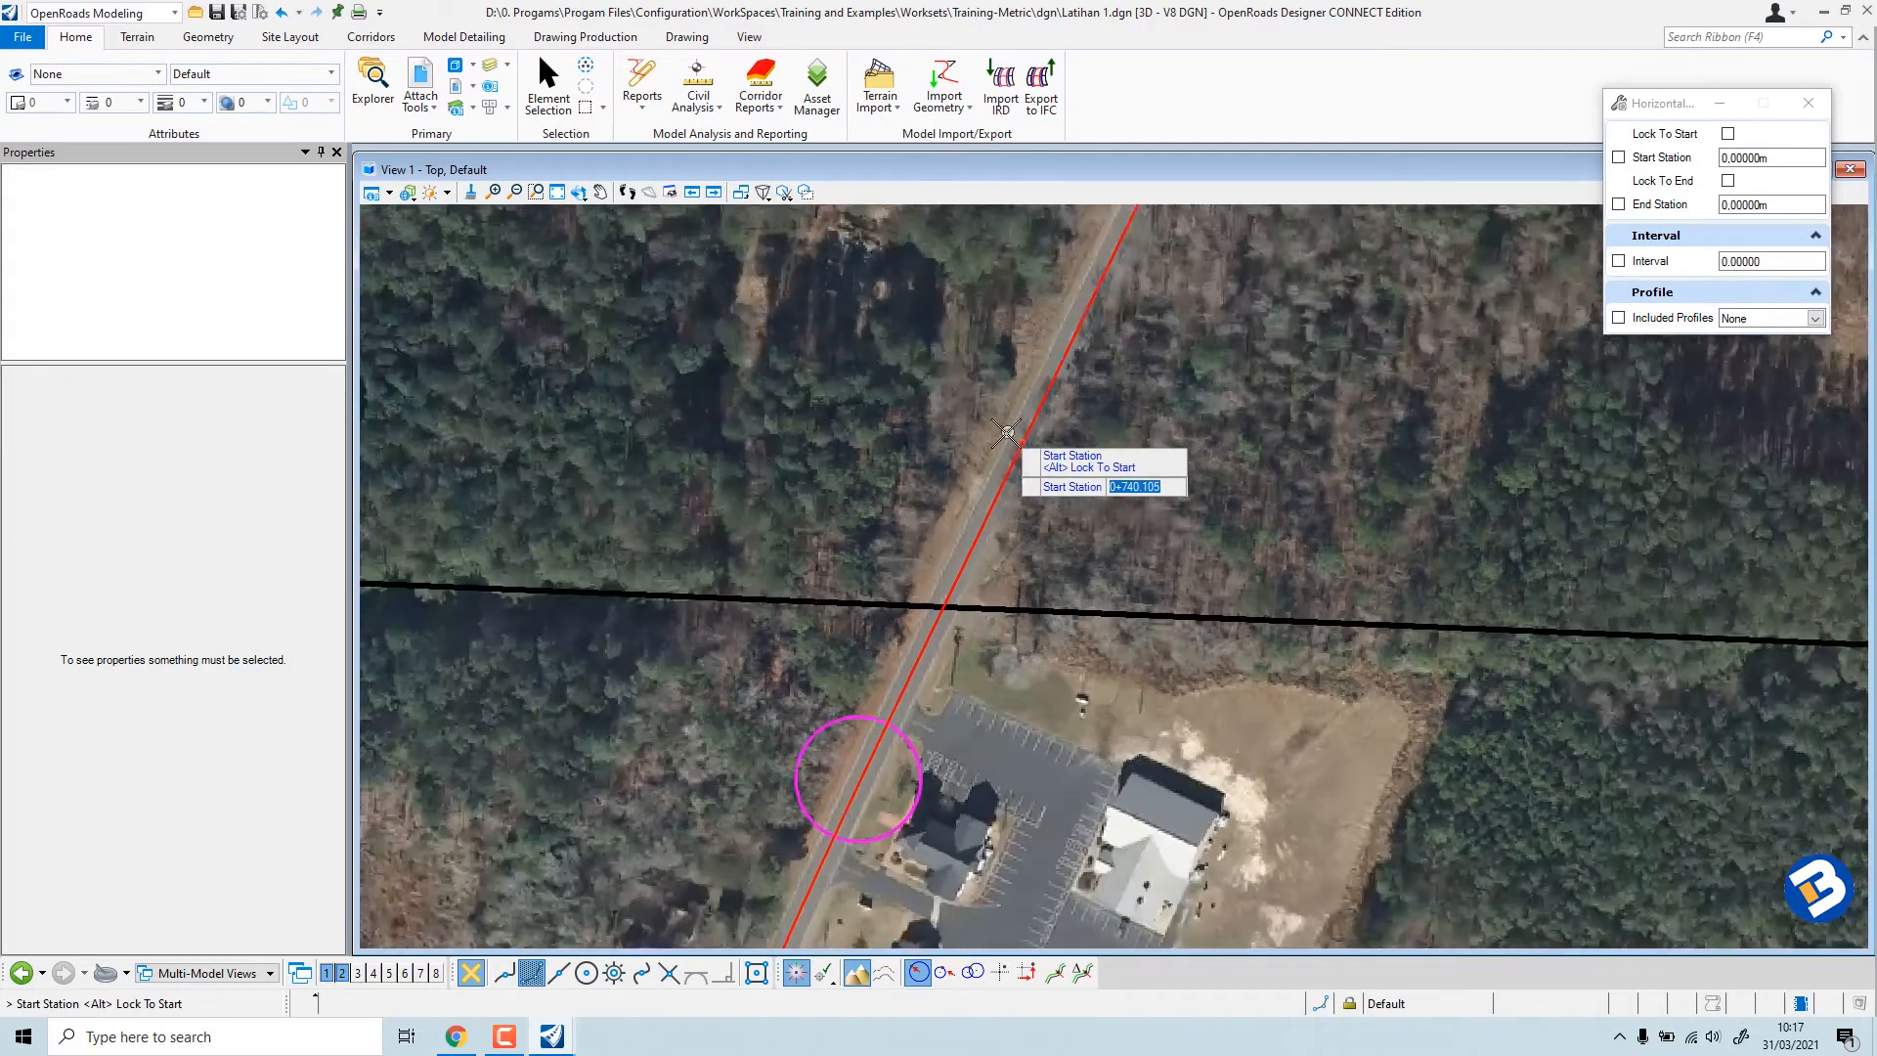
{"action": "scroll", "coordinate": [1067, 365], "scroll_direction": "down", "scroll_amount": 5}
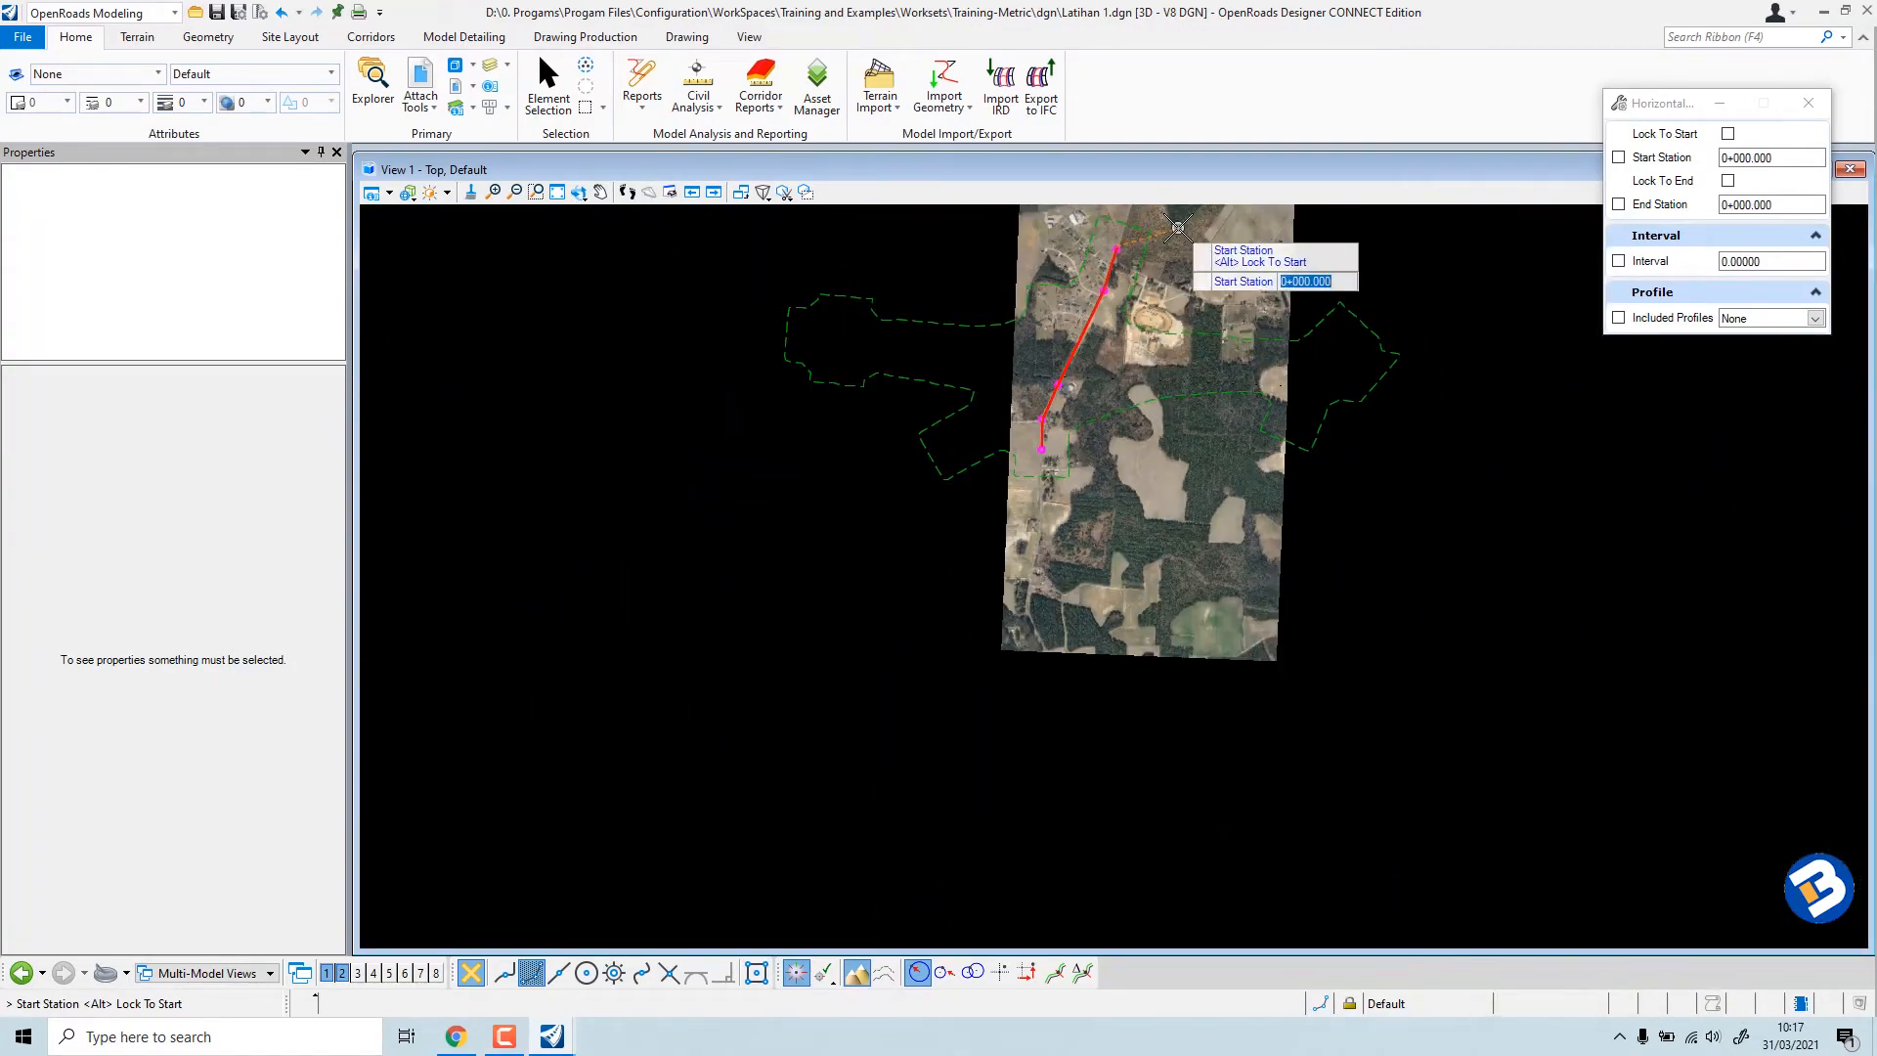
{"action": "left_click", "coordinate": [1178, 227]}
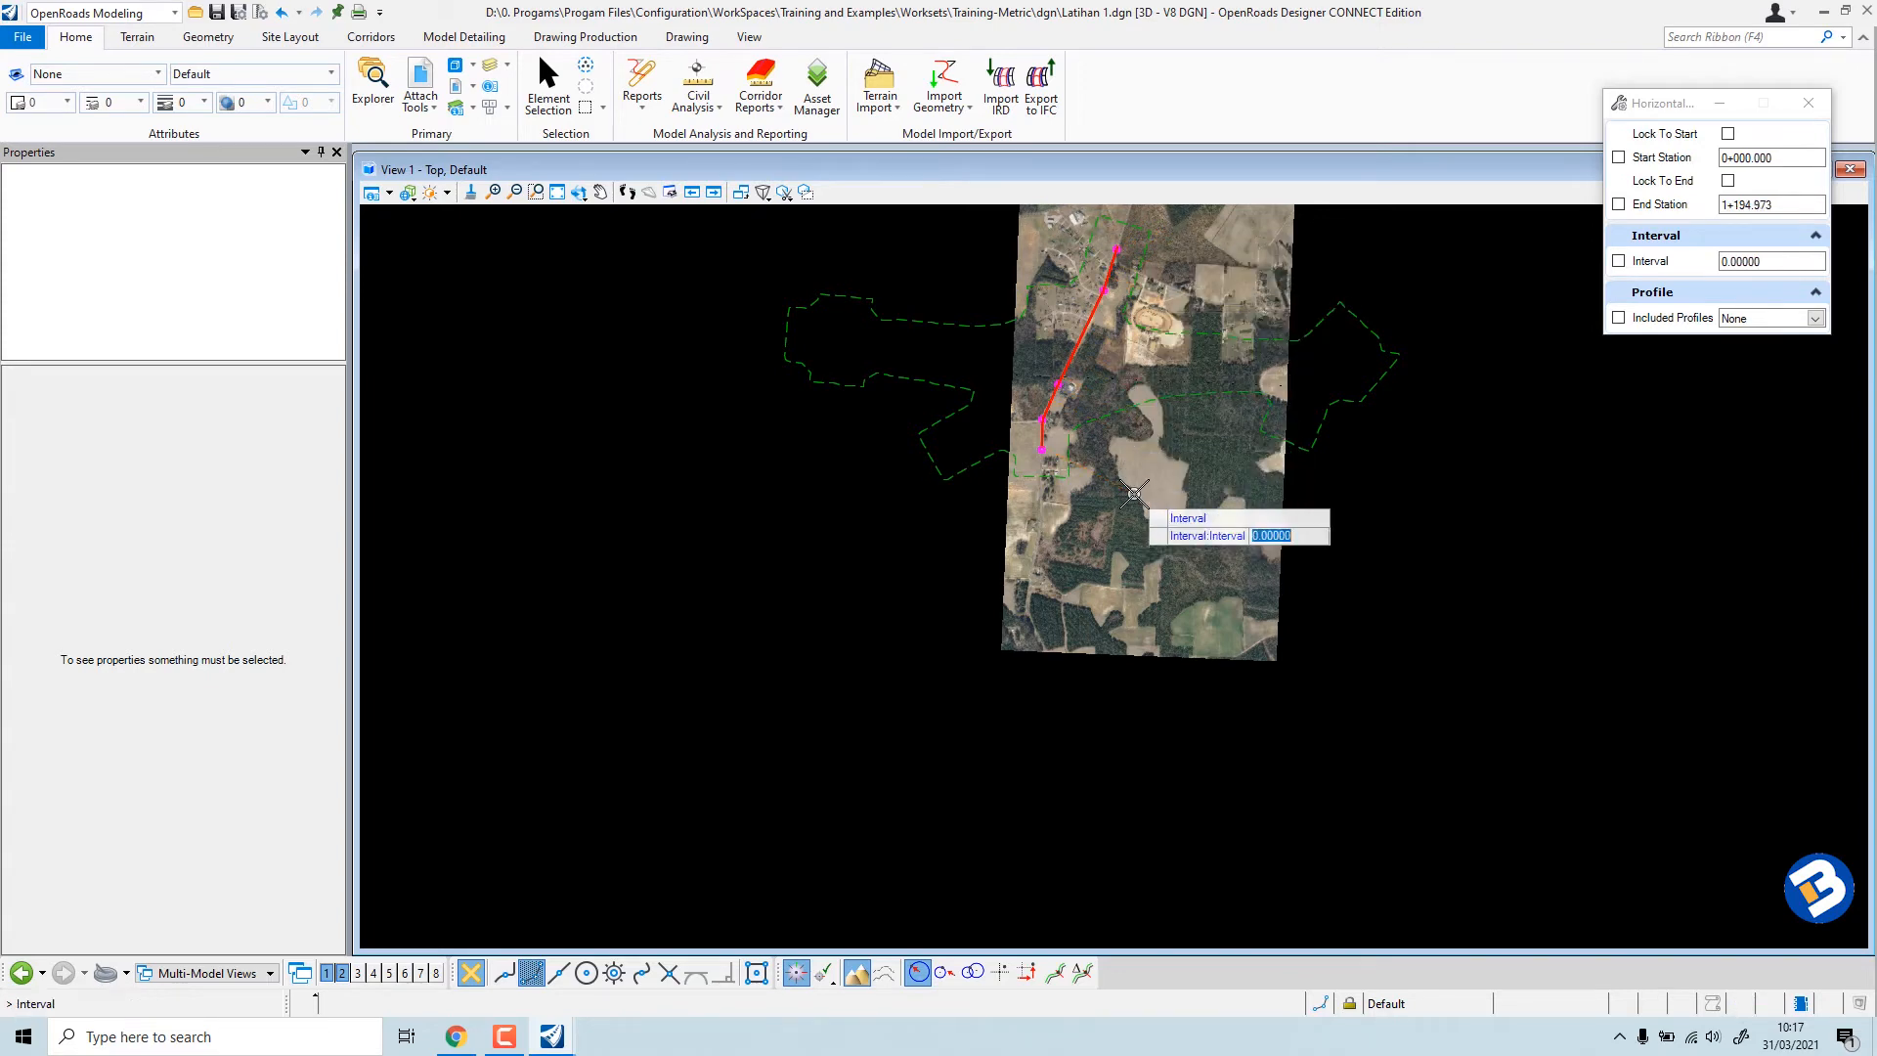
{"action": "left_click", "coordinate": [1134, 479]}
{"action": "scroll", "coordinate": [1134, 477], "scroll_direction": "up", "scroll_amount": 2}
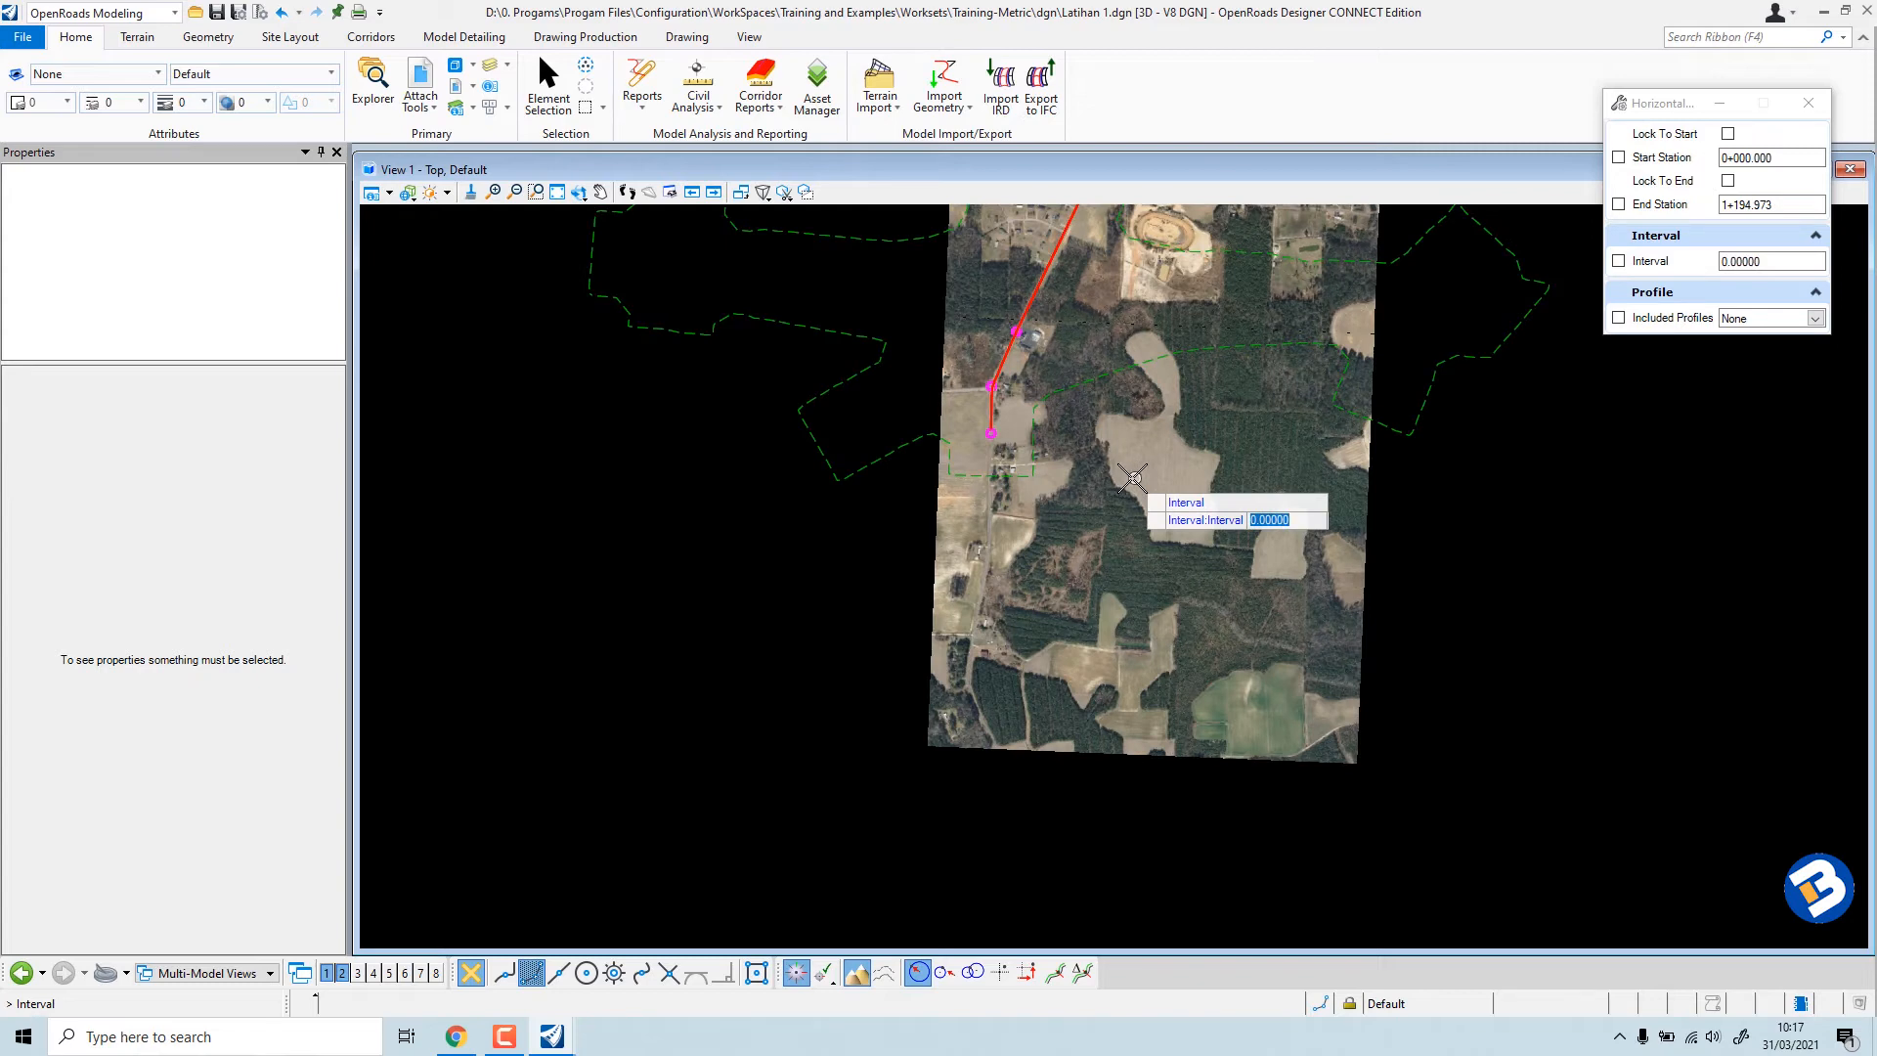
{"action": "type", "text": "5"}
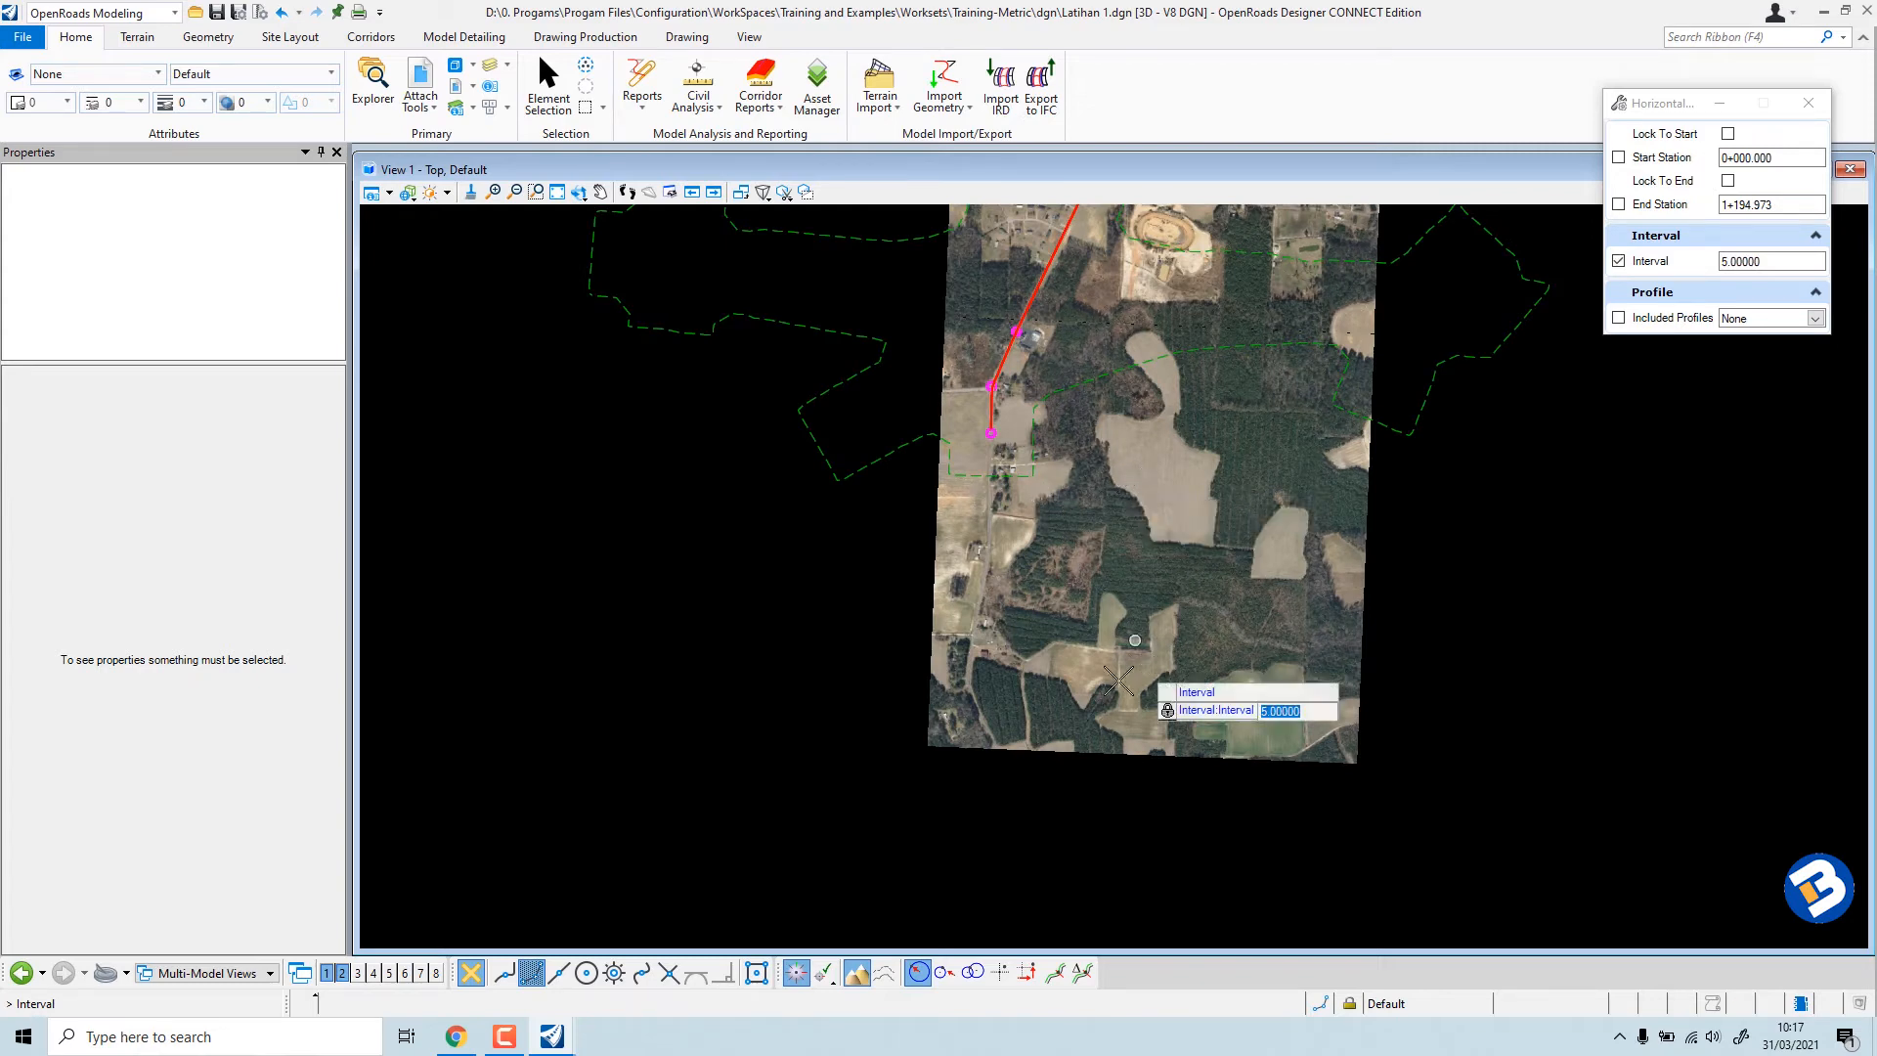
{"action": "left_click", "coordinate": [817, 611]}
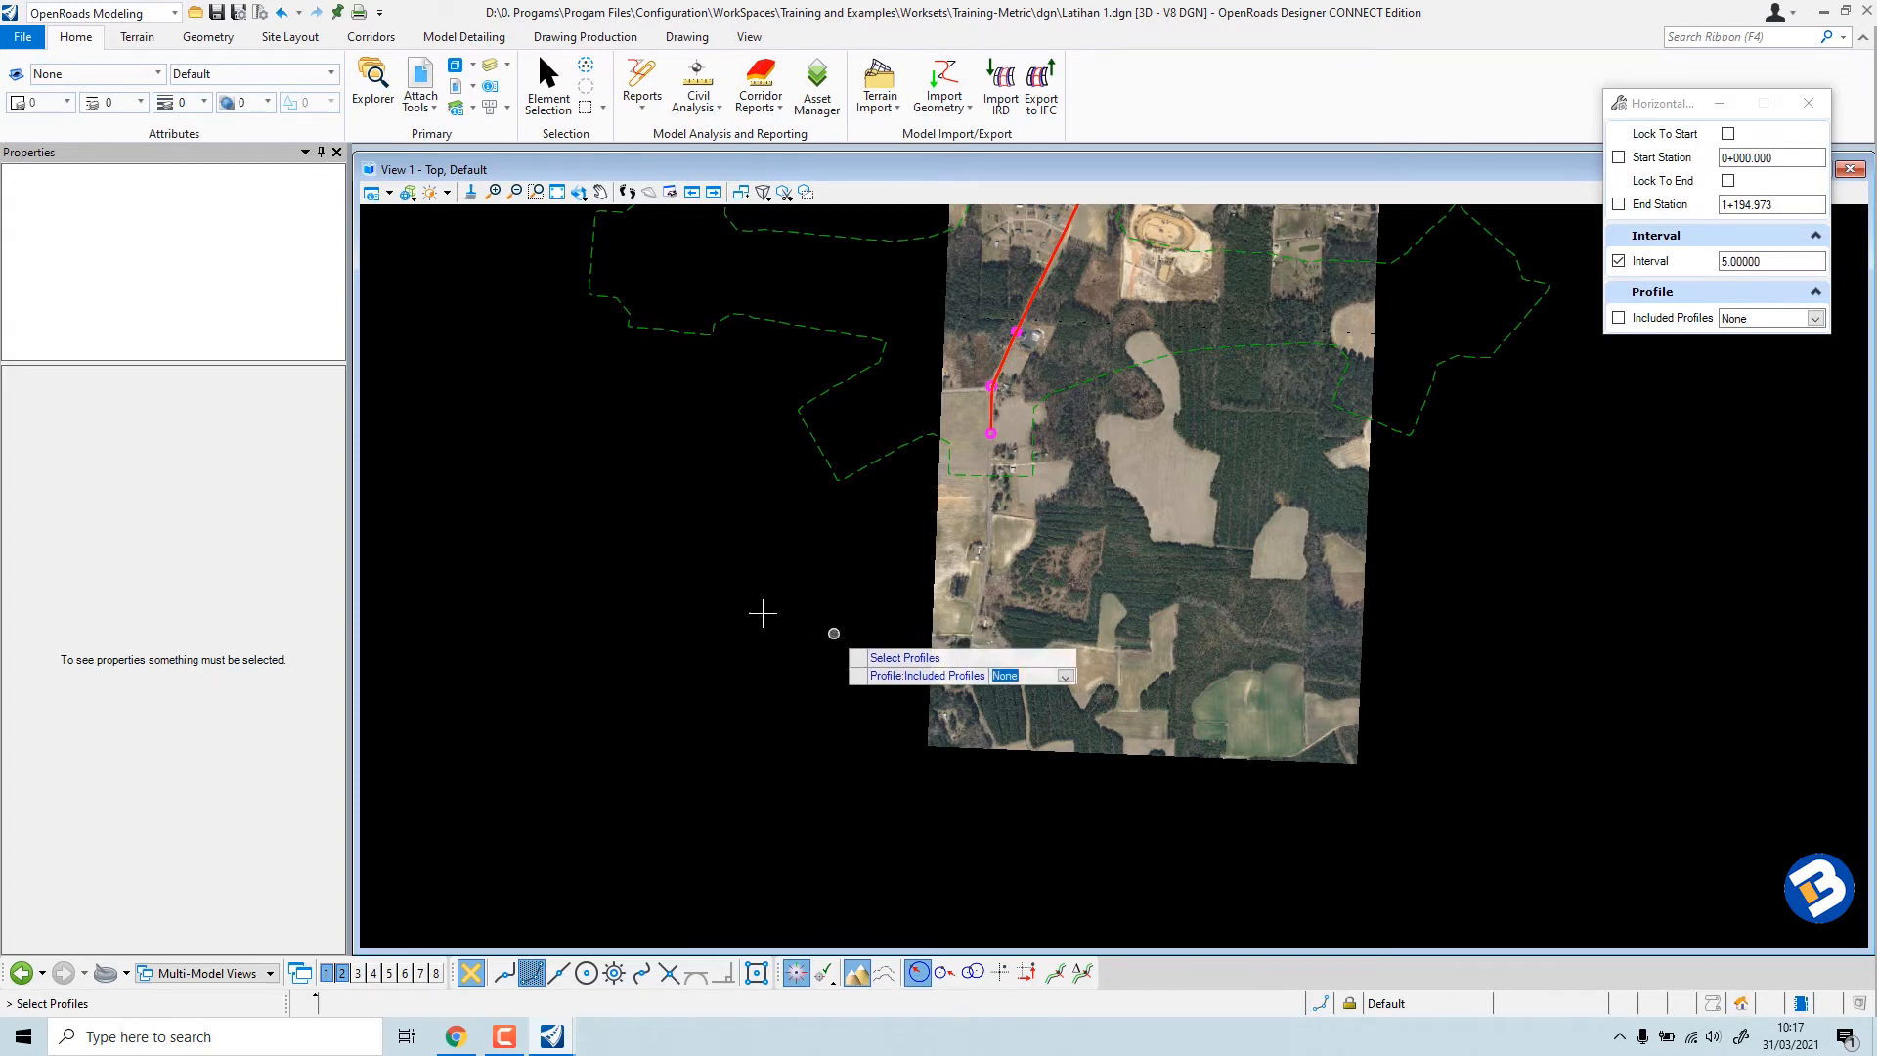
{"action": "left_click", "coordinate": [768, 626]}
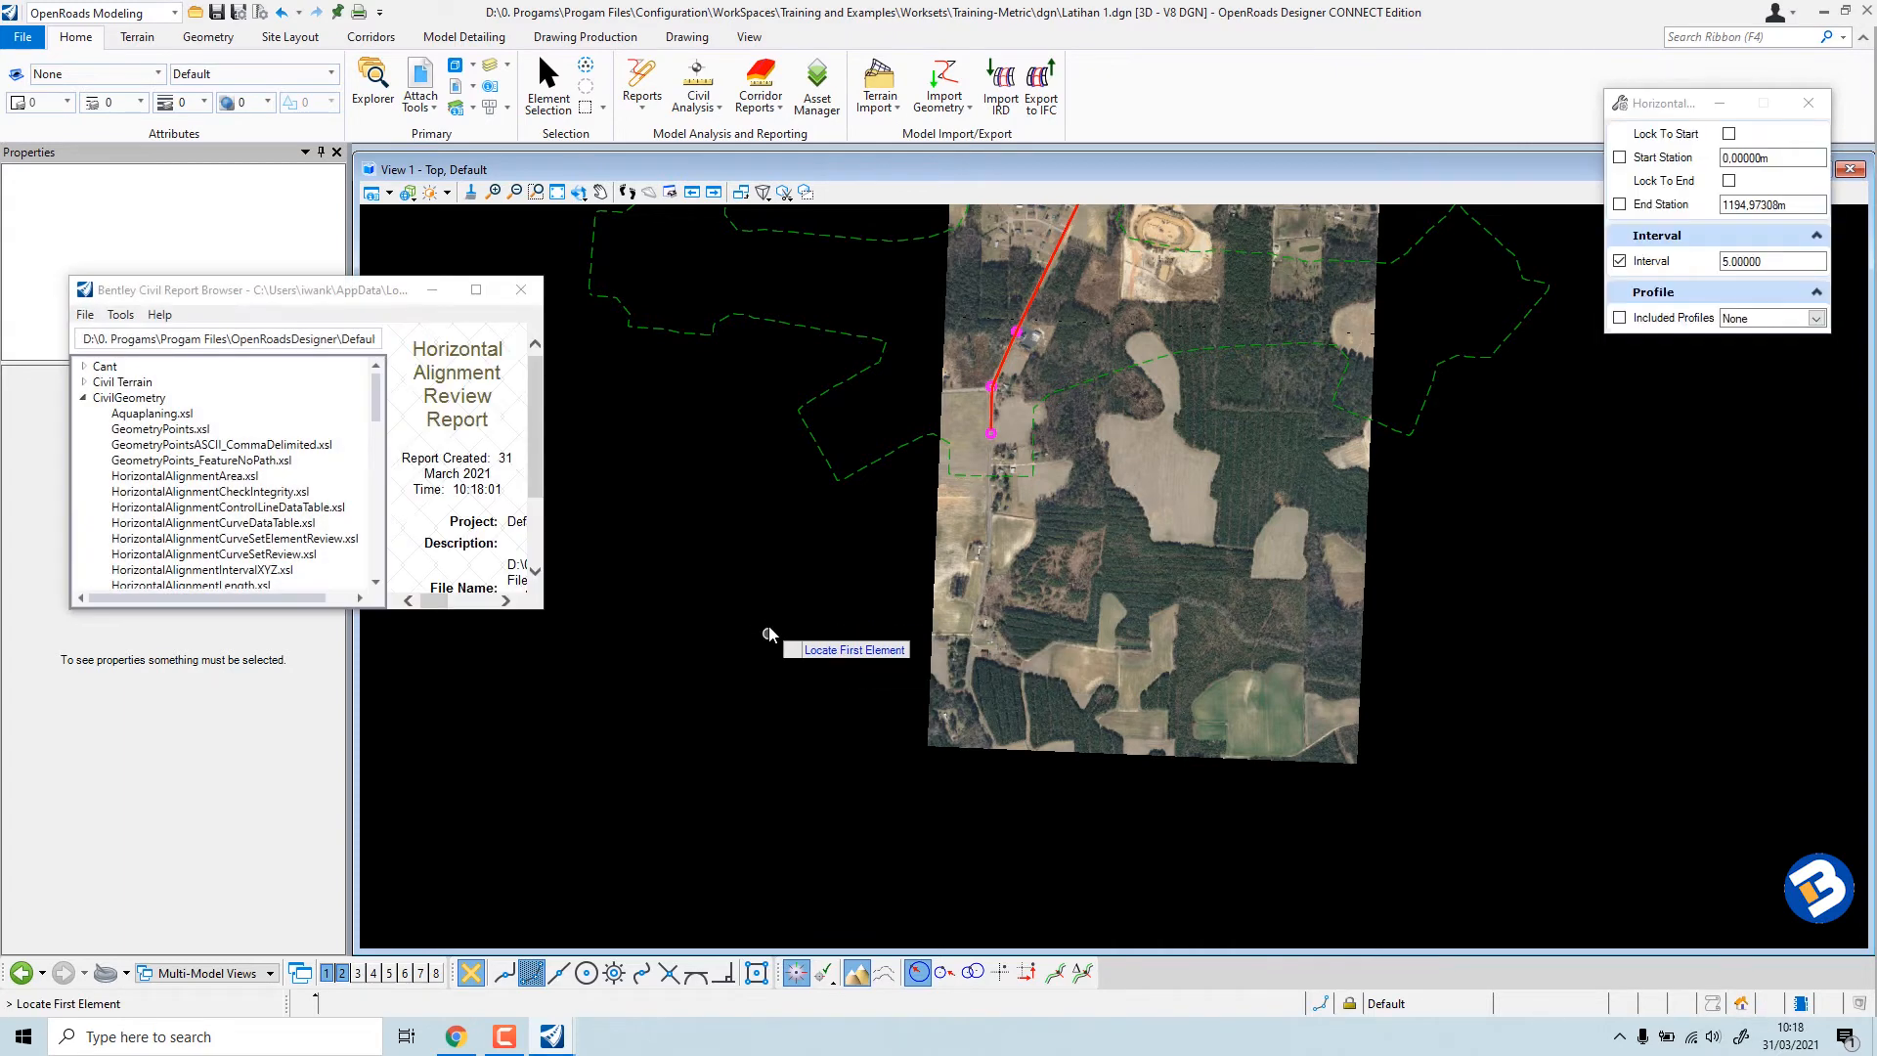
Enlarge the report browser and examine the station, coordinate and curve data in the Horizontal Alignment Review Report.
{"action": "left_click", "coordinate": [474, 290]}
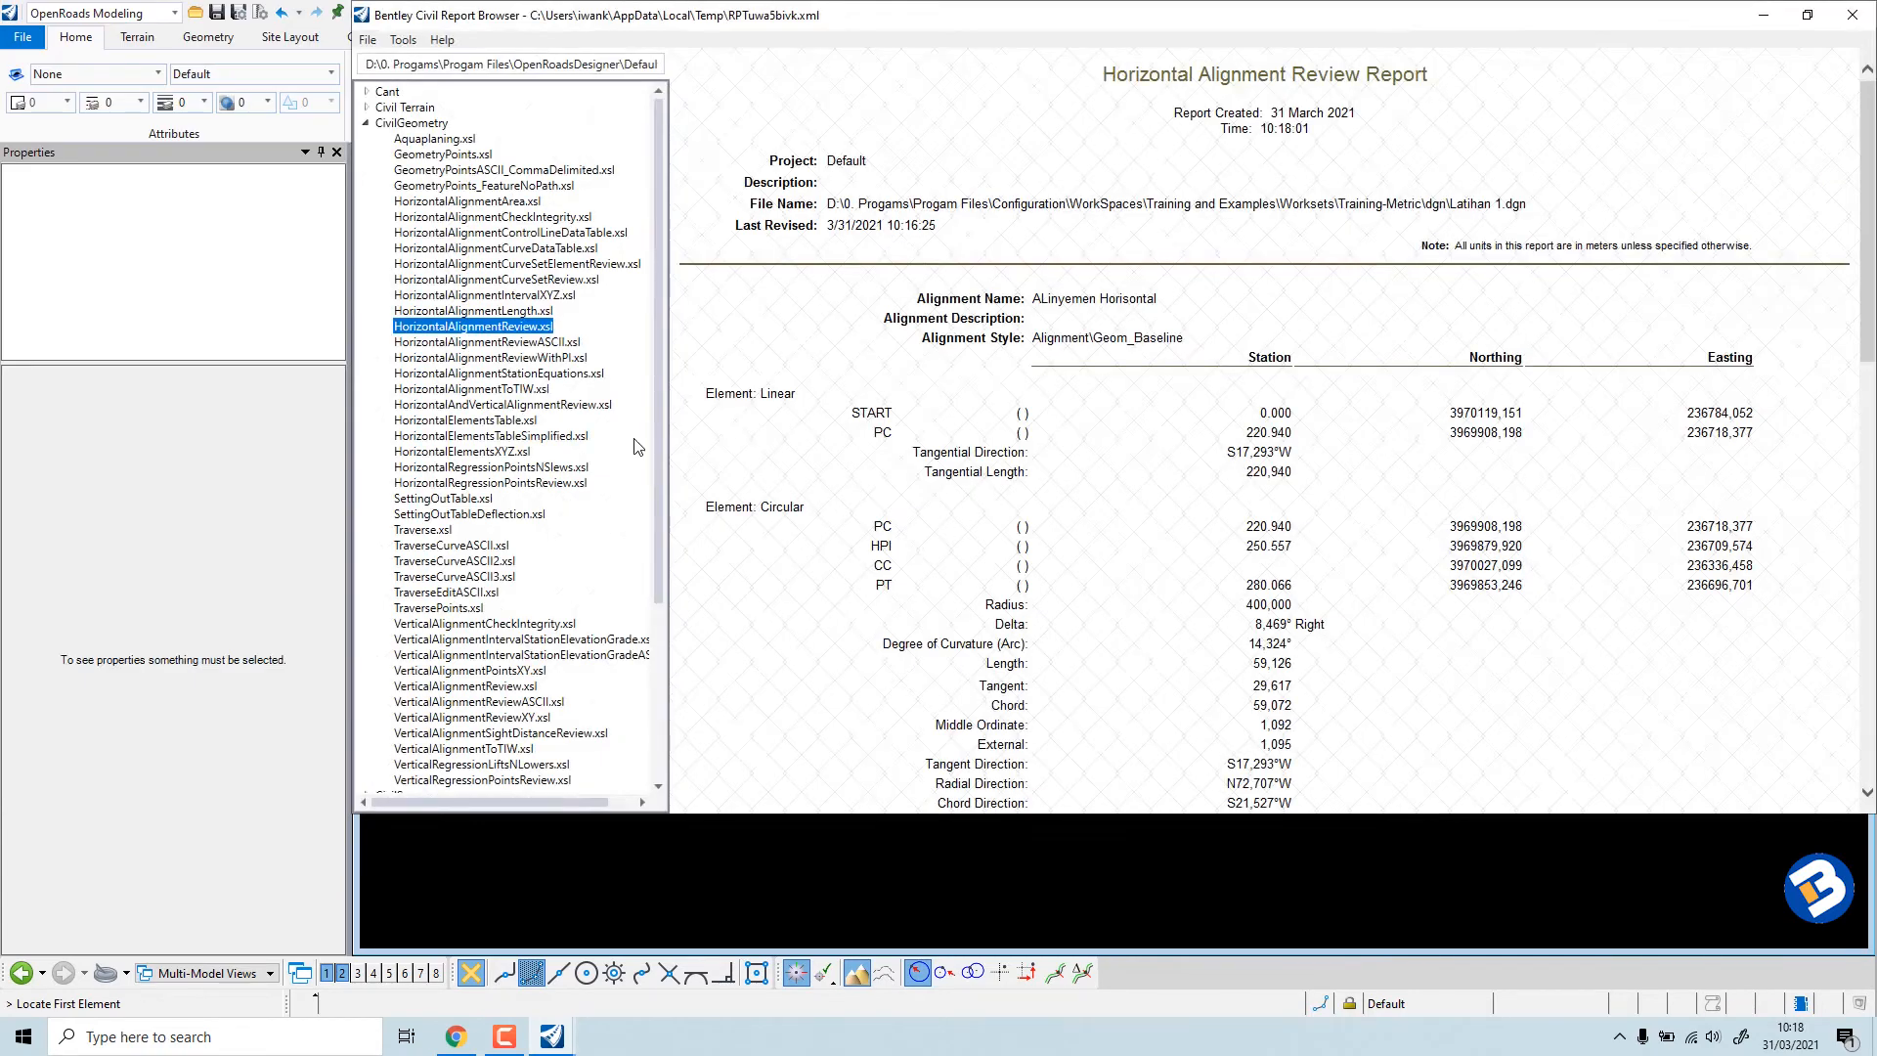
{"action": "scroll", "coordinate": [746, 444], "scroll_direction": "down", "scroll_amount": 15}
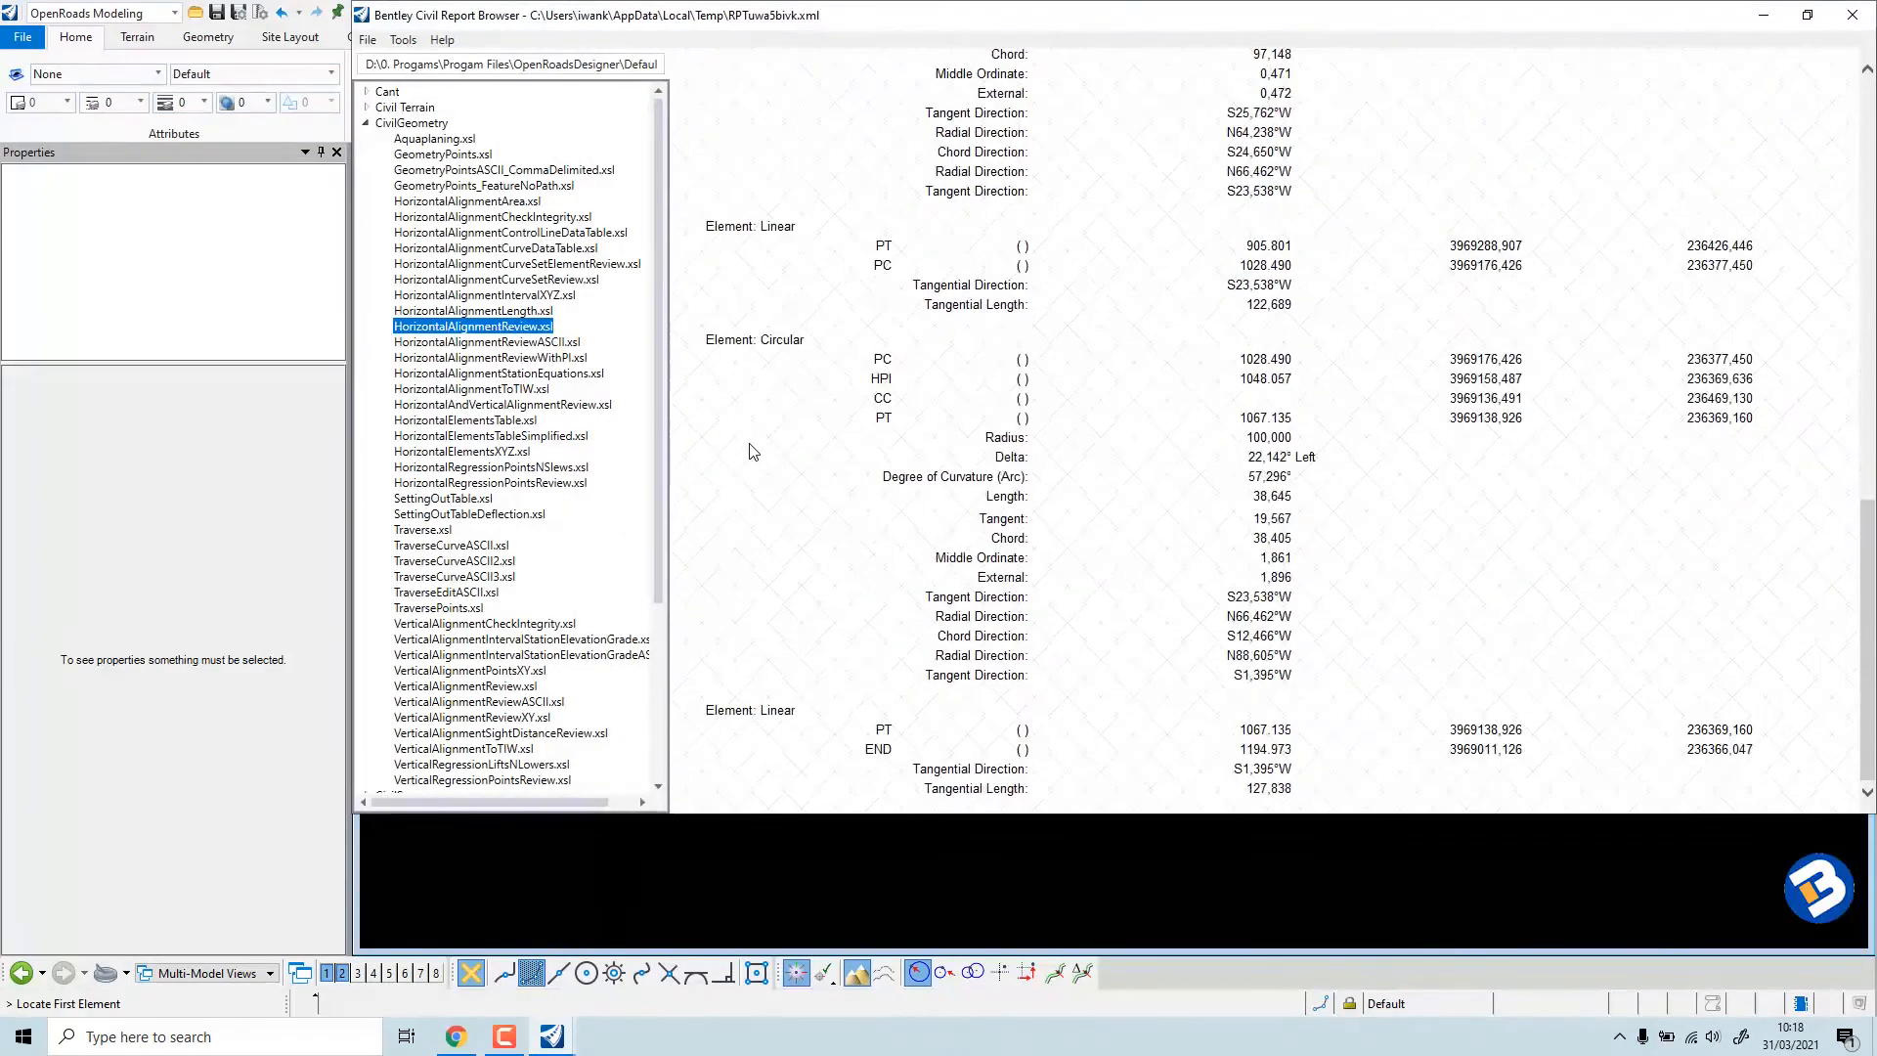
{"action": "scroll", "coordinate": [1170, 455], "scroll_direction": "up", "scroll_amount": 15}
{"action": "scroll", "coordinate": [1150, 478], "scroll_direction": "down", "scroll_amount": 2}
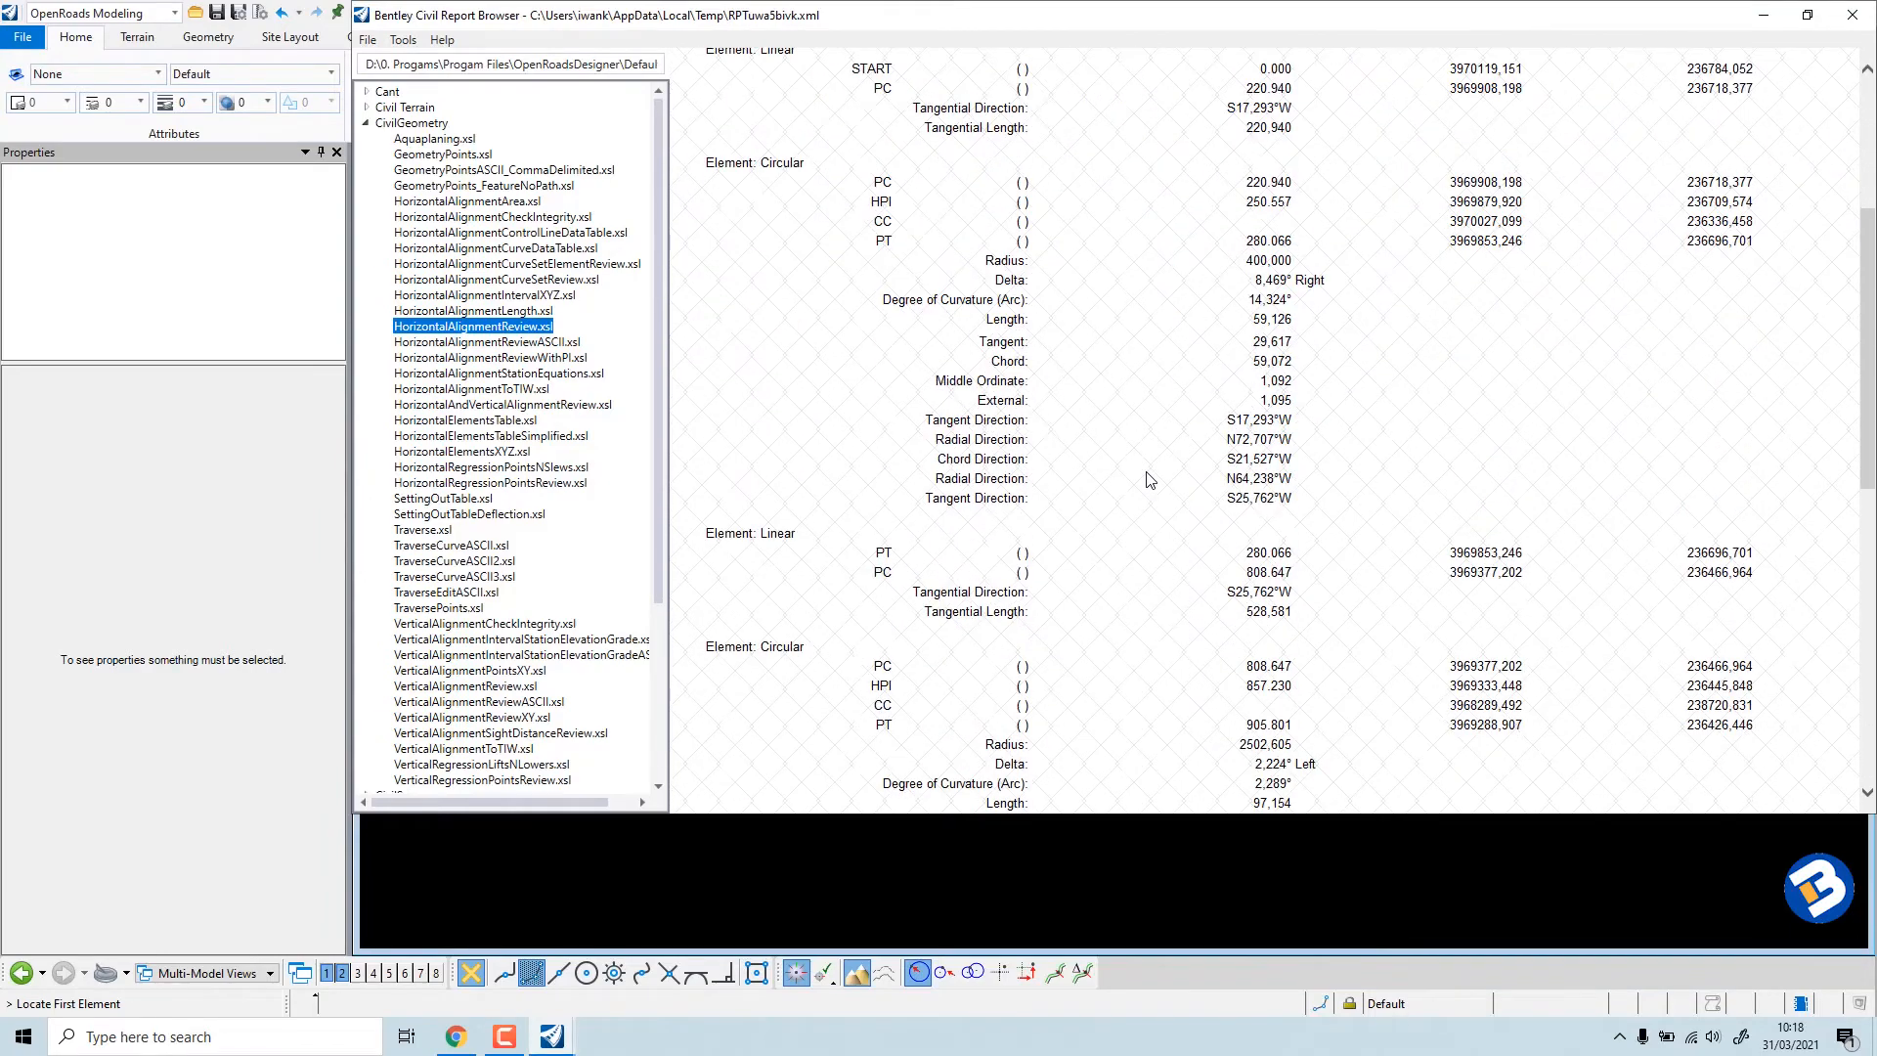
{"action": "scroll", "coordinate": [1151, 478], "scroll_direction": "up", "scroll_amount": 1}
{"action": "scroll", "coordinate": [1150, 478], "scroll_direction": "up", "scroll_amount": 2}
{"action": "scroll", "coordinate": [1134, 475], "scroll_direction": "down", "scroll_amount": 6}
{"action": "scroll", "coordinate": [1136, 471], "scroll_direction": "up", "scroll_amount": 6}
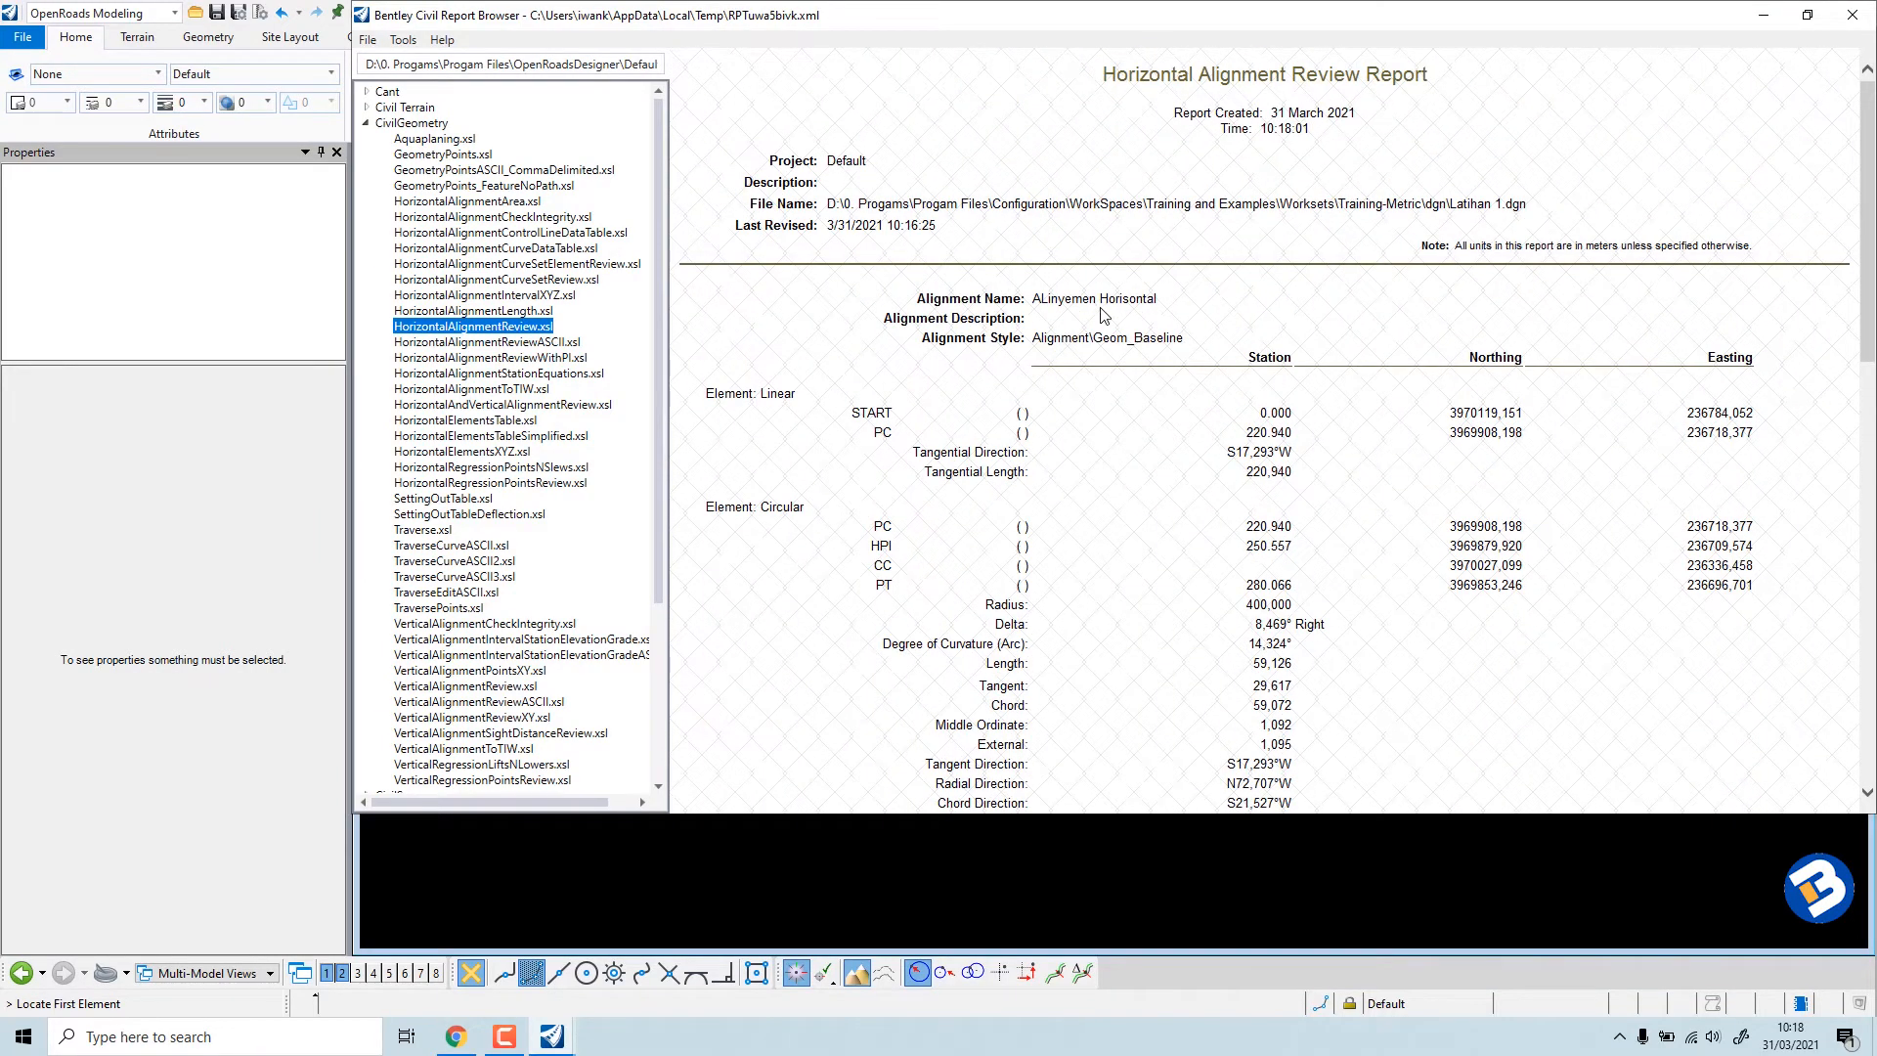
View the report in other horizontal formats, including alignment length, interval XYZ and curve data table.
{"action": "left_click", "coordinate": [471, 311]}
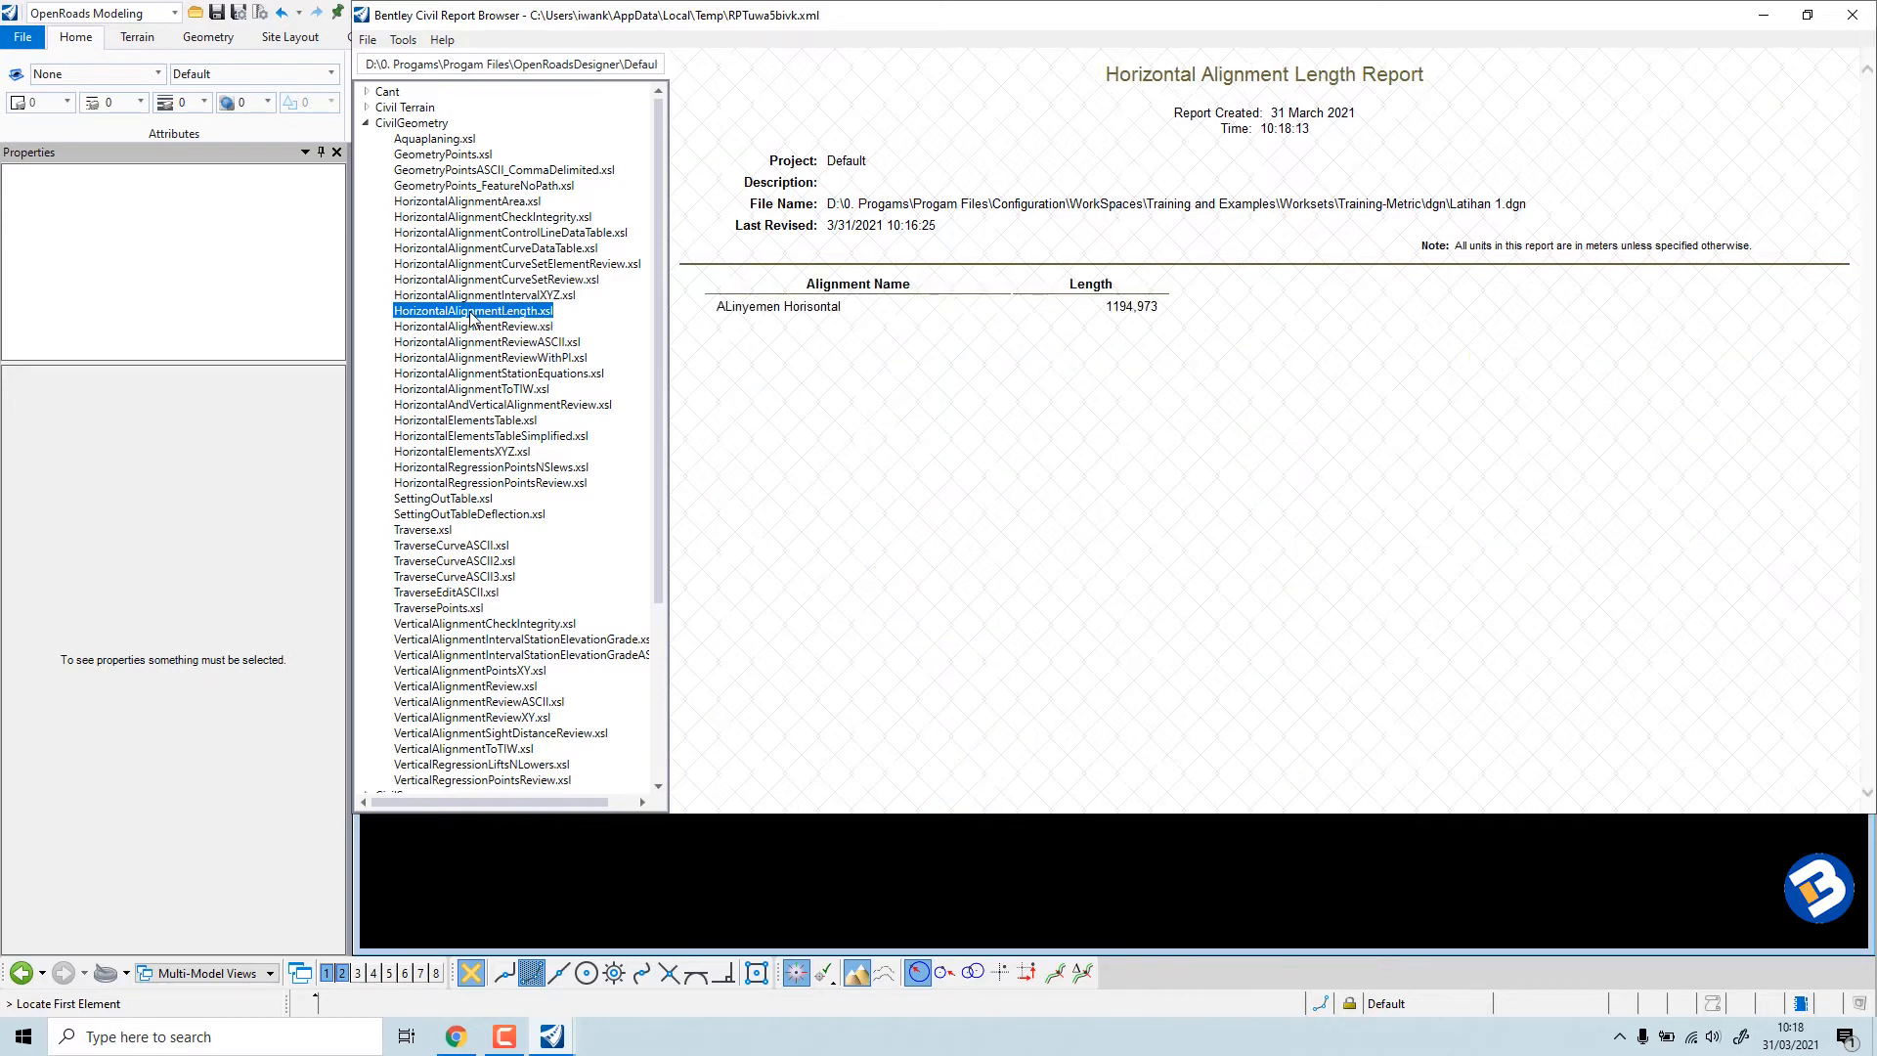
{"action": "key", "text": "Up"}
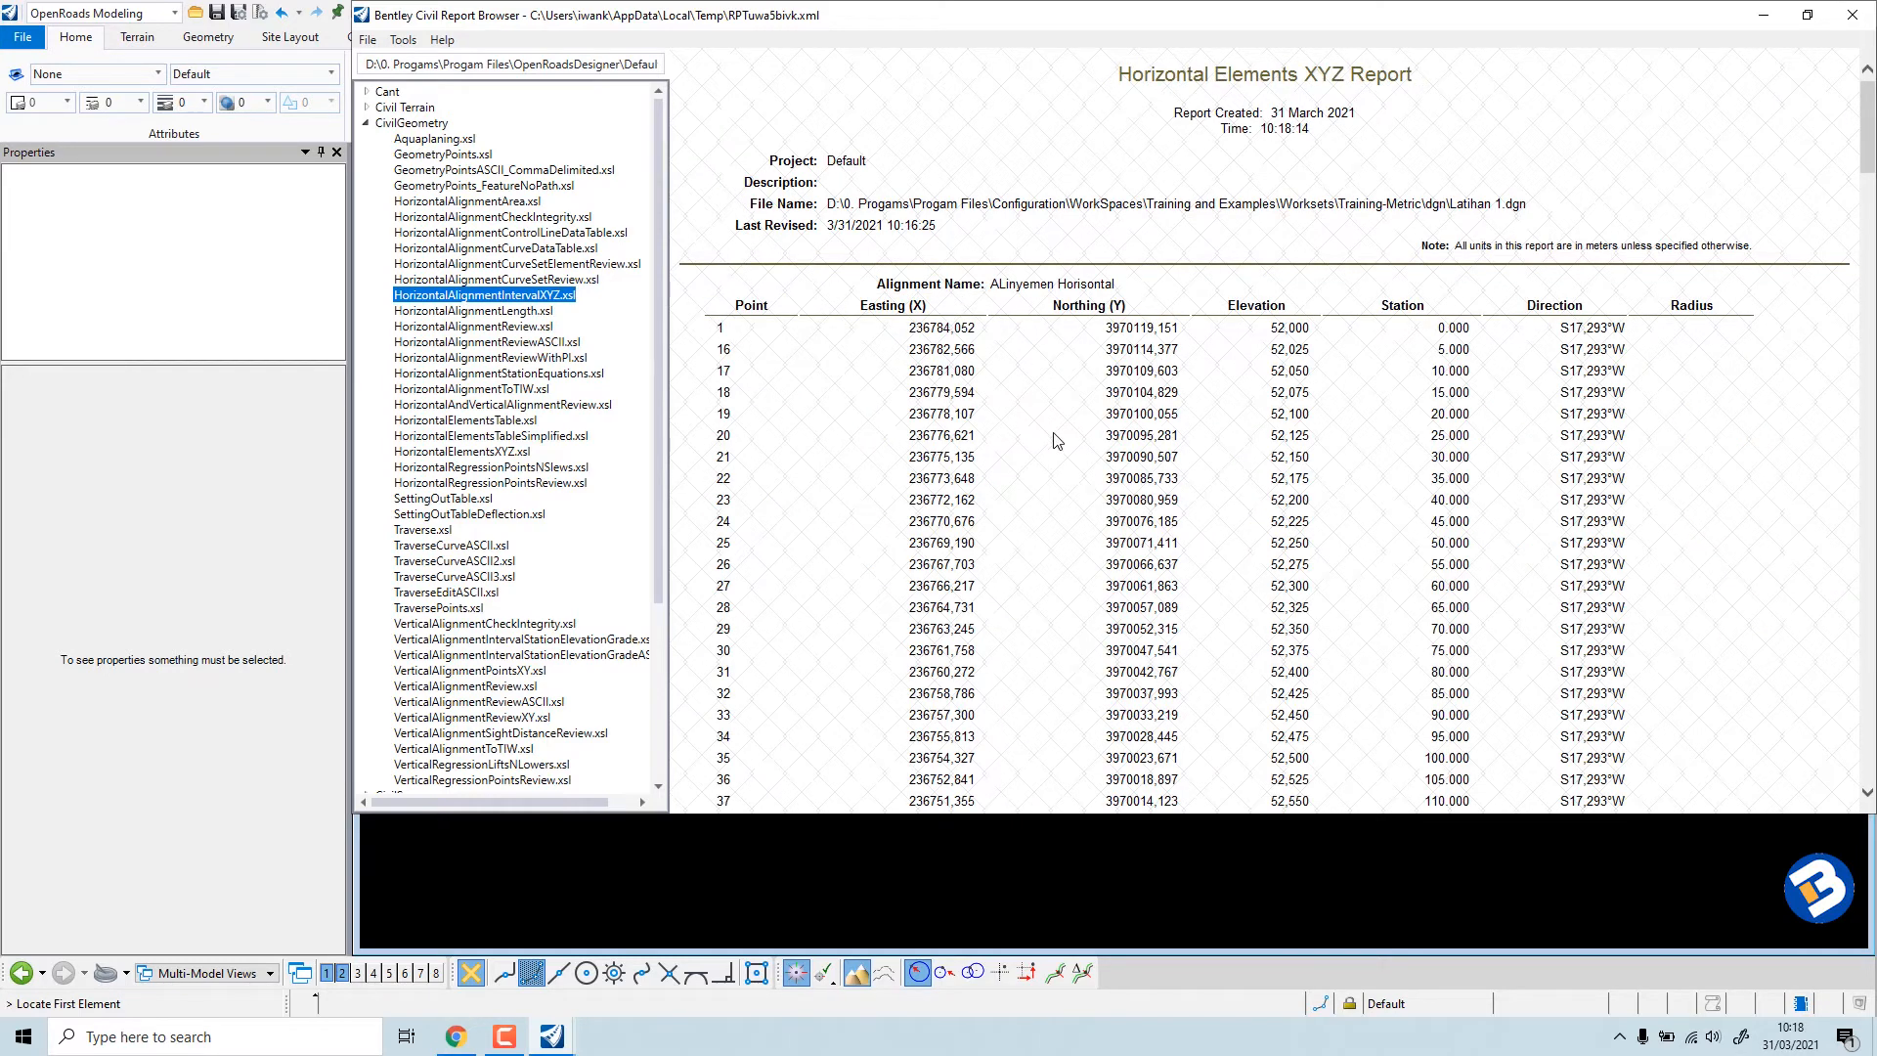
{"action": "scroll", "coordinate": [1052, 433], "scroll_direction": "down", "scroll_amount": 1}
{"action": "scroll", "coordinate": [1046, 424], "scroll_direction": "up", "scroll_amount": 1}
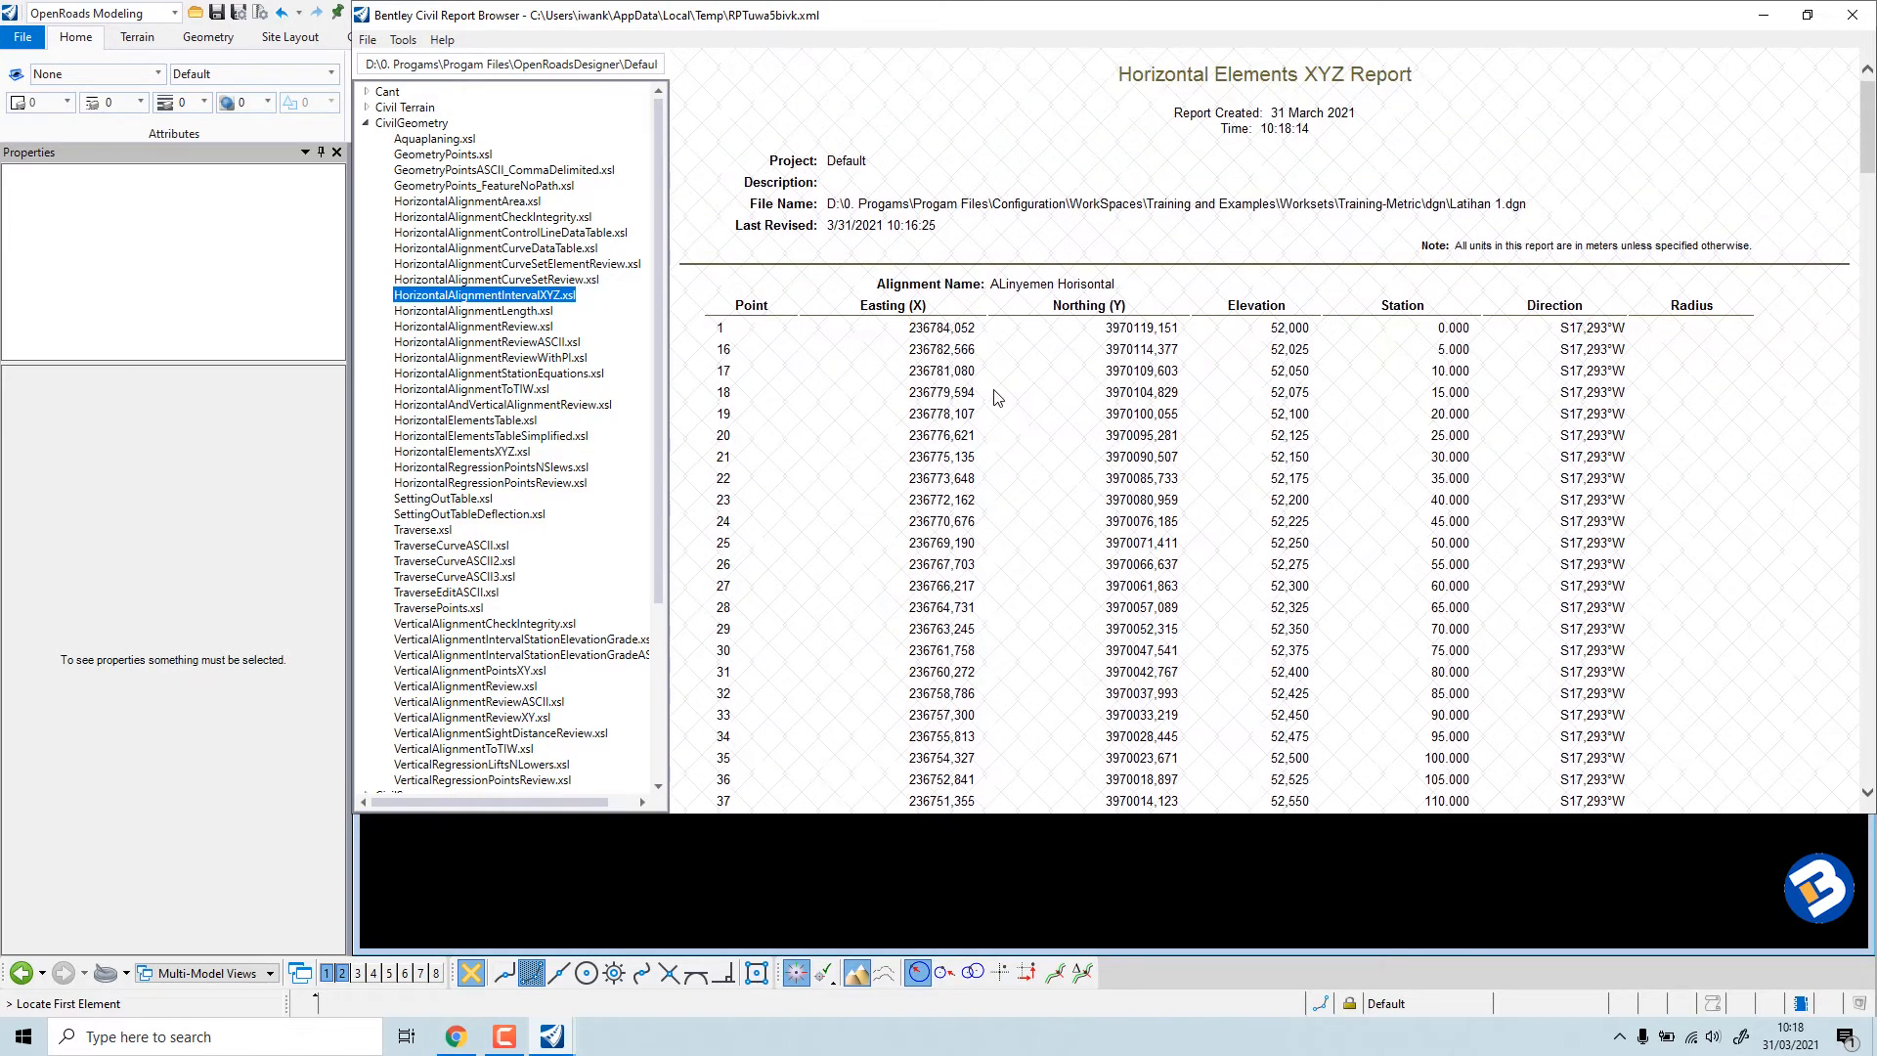
{"action": "left_click", "coordinate": [490, 280]}
{"action": "left_click", "coordinate": [477, 203]}
{"action": "left_click", "coordinate": [465, 251]}
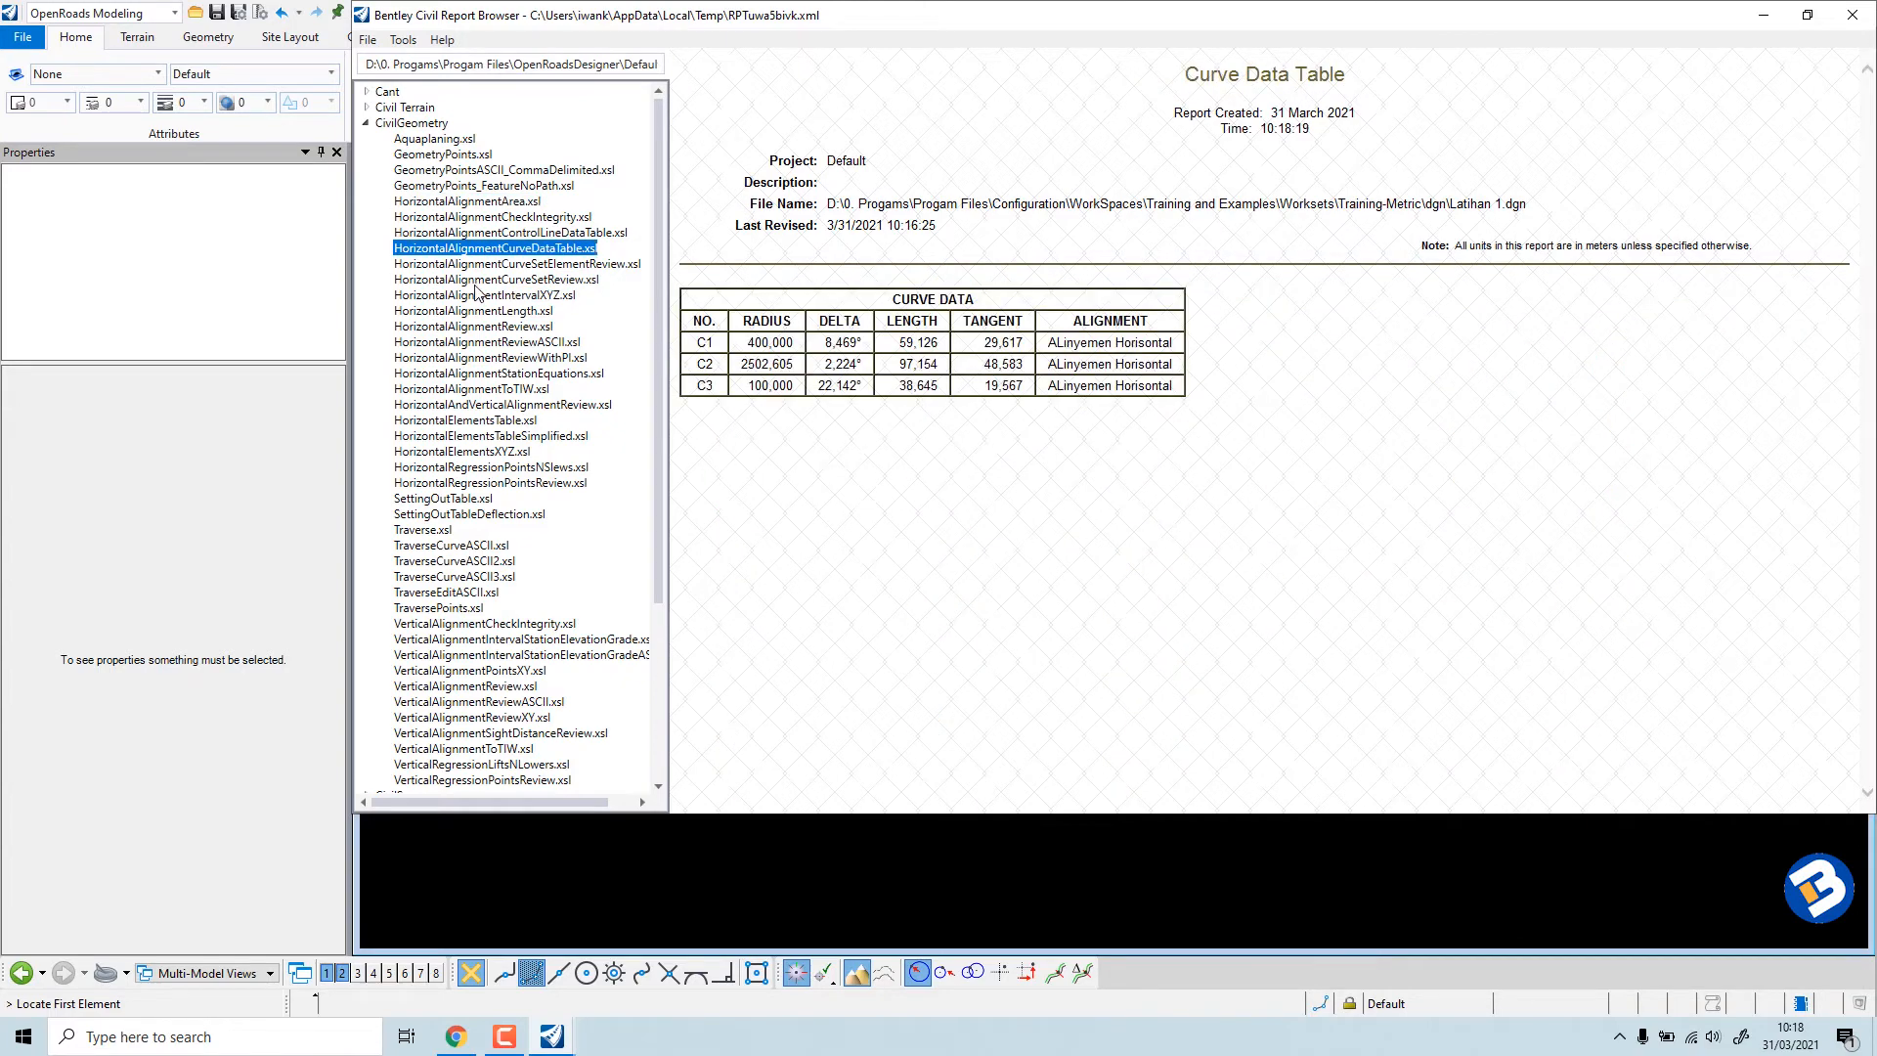
Compare the curve set review, ASCII review, review with PI and curve set element review formats of the horizontal report.
{"action": "left_click", "coordinate": [474, 282]}
{"action": "left_click", "coordinate": [481, 326]}
{"action": "left_click", "coordinate": [482, 342]}
{"action": "left_click", "coordinate": [482, 362]}
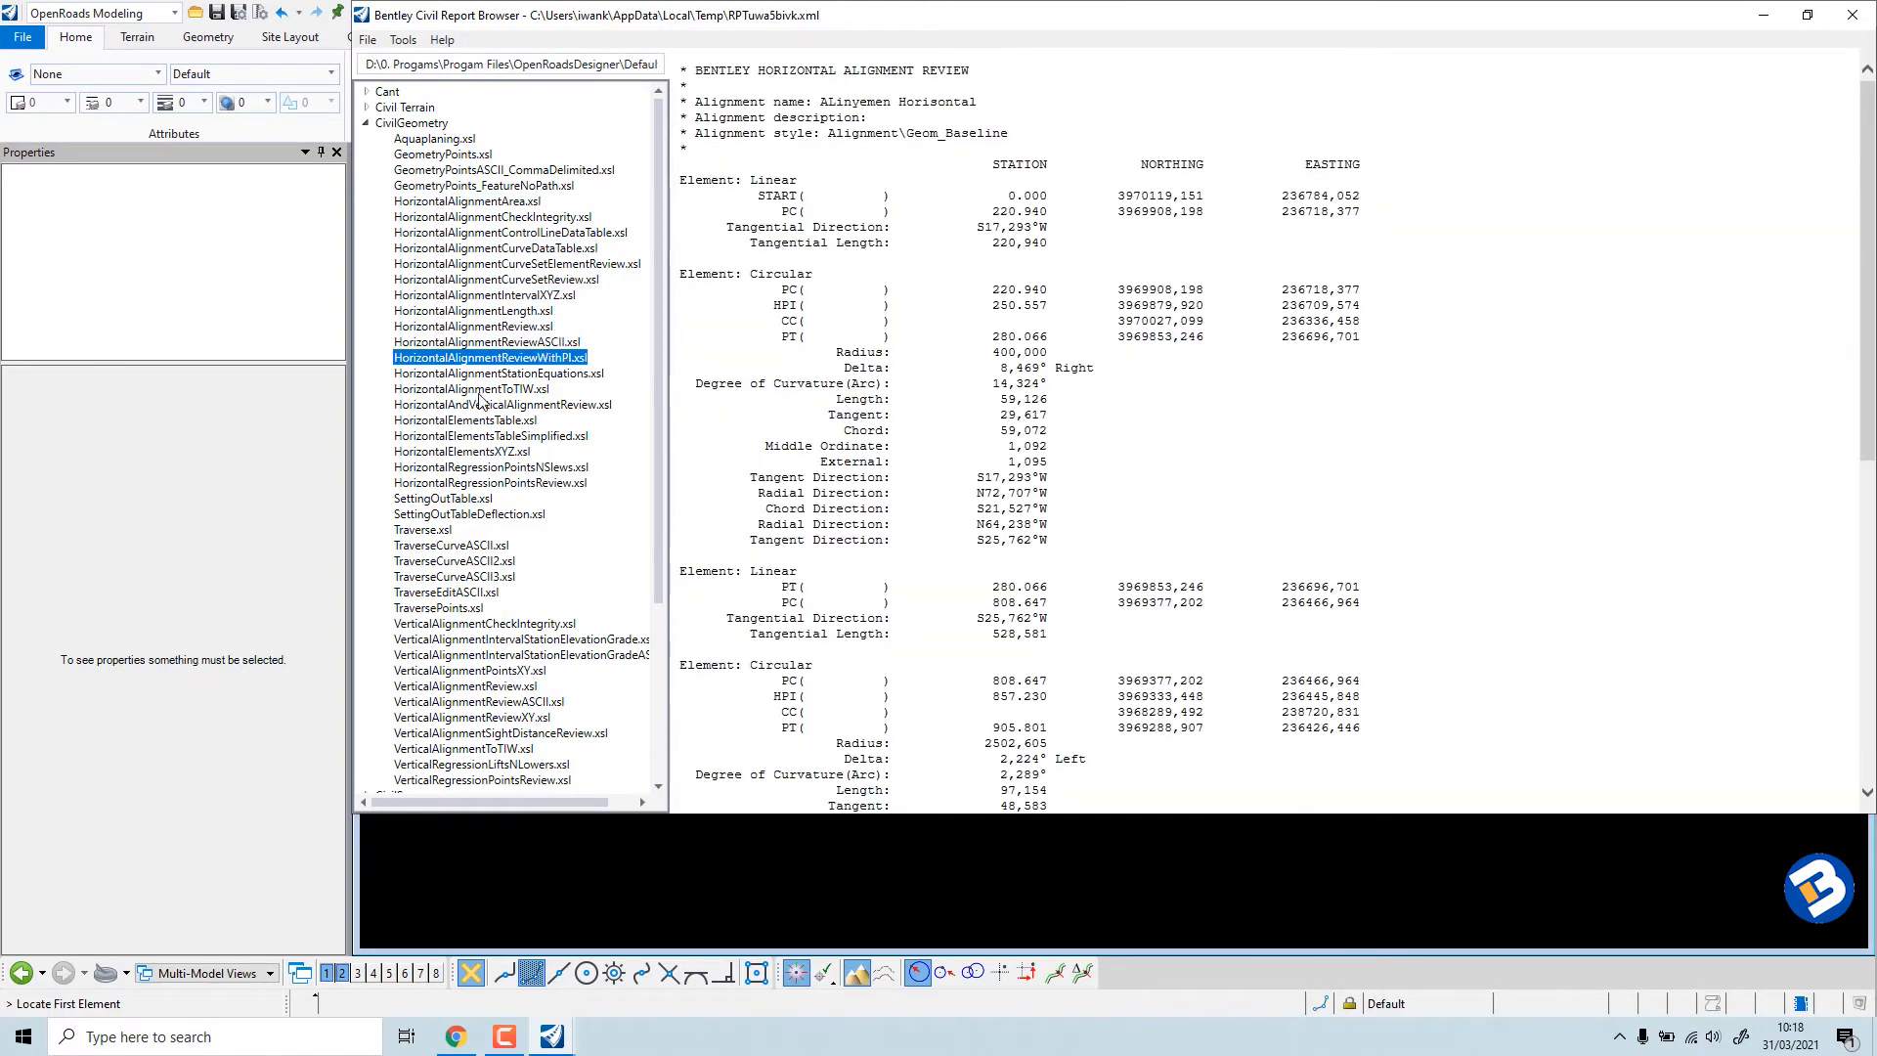
{"action": "left_click", "coordinate": [480, 295]}
{"action": "left_click", "coordinate": [481, 264]}
Check the vertical alignment formats for profile data, including points XY, review XY and sight distance review, and close the report browser.
{"action": "scroll", "coordinate": [503, 381], "scroll_direction": "down", "scroll_amount": 5}
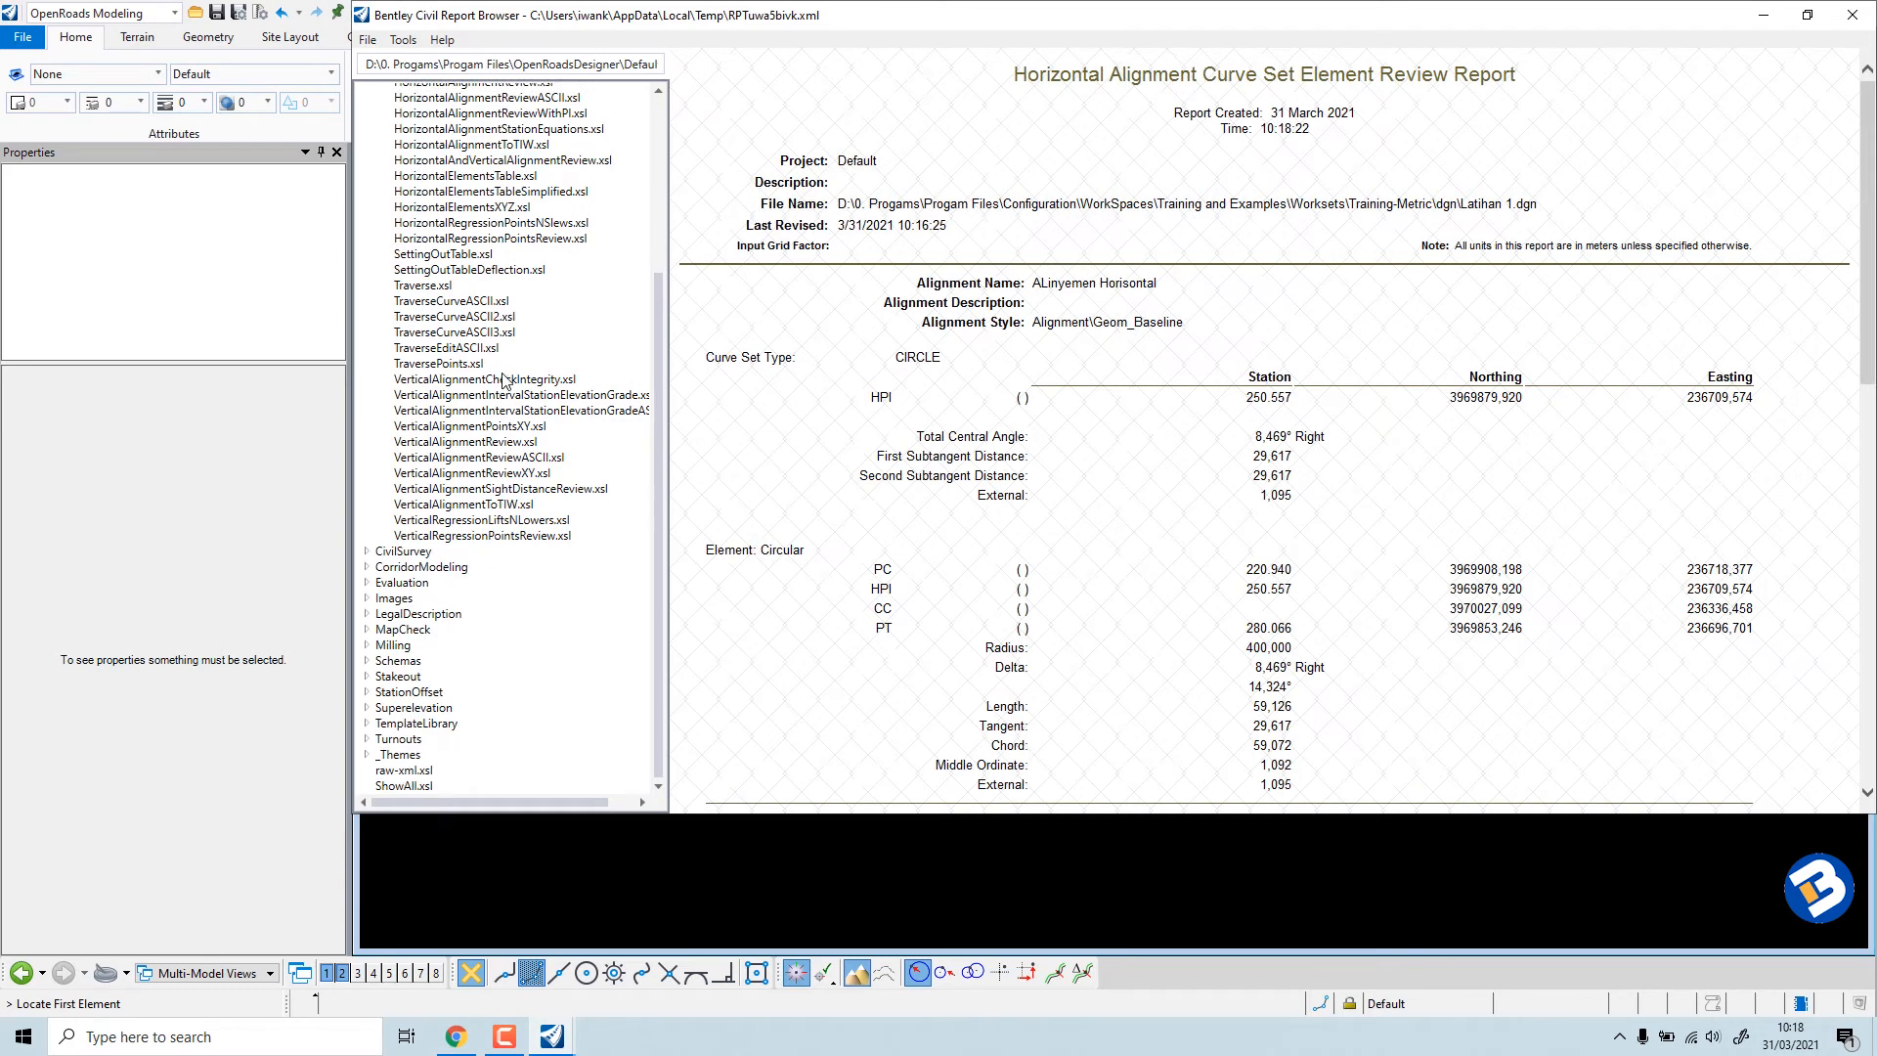
{"action": "scroll", "coordinate": [503, 380], "scroll_direction": "up", "scroll_amount": 1}
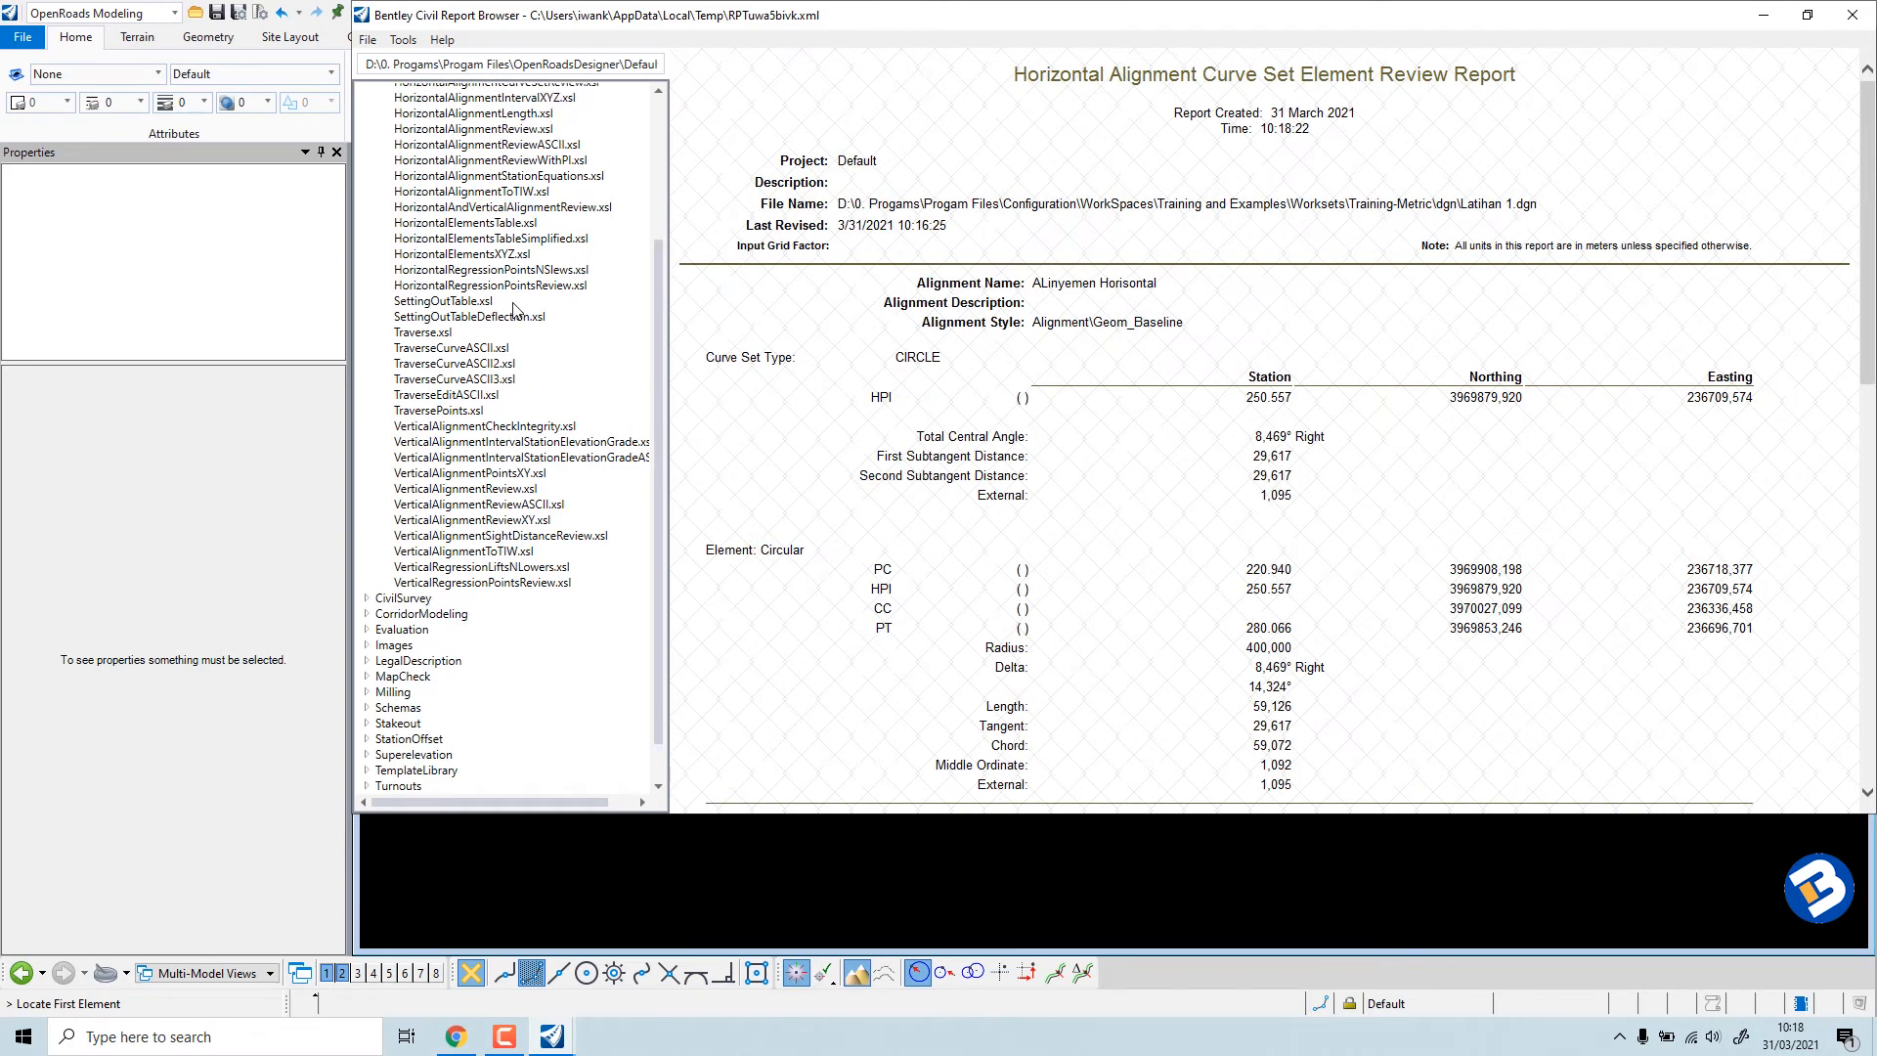
{"action": "left_click", "coordinate": [471, 445]}
{"action": "left_click", "coordinate": [473, 476]}
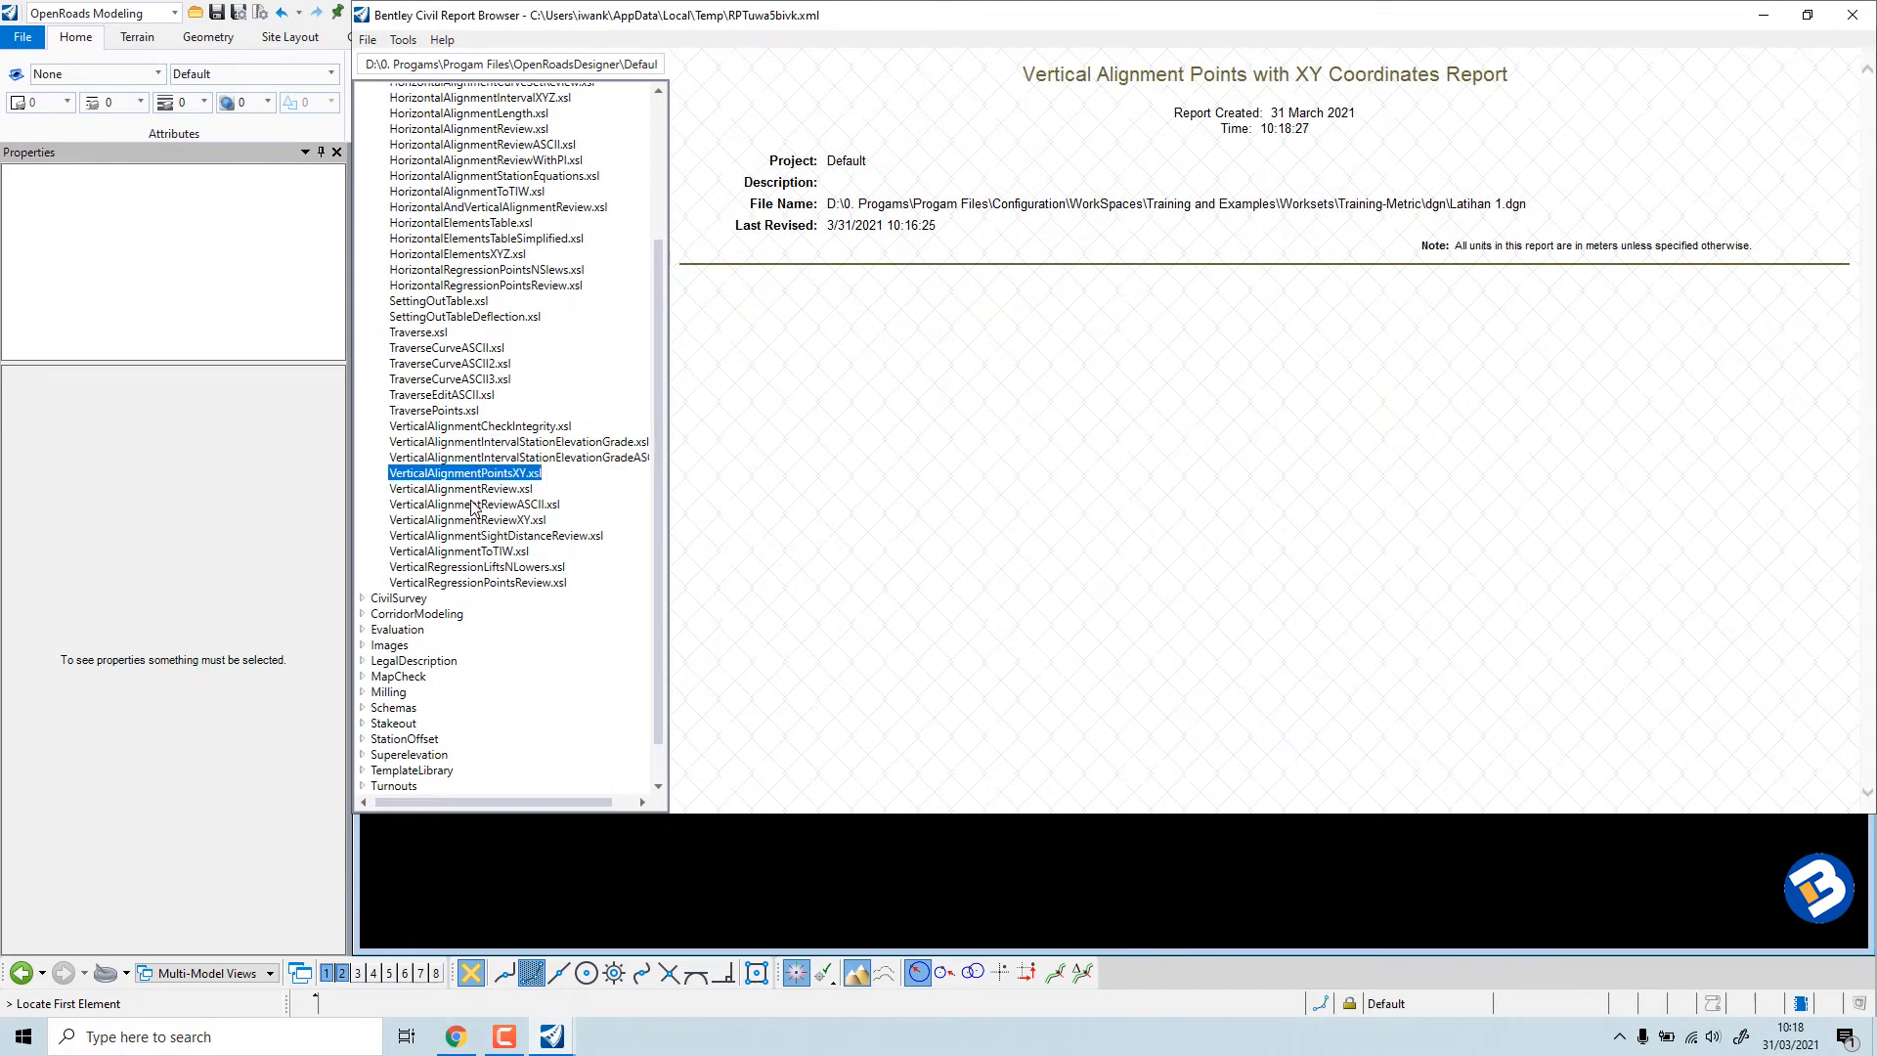
{"action": "left_click", "coordinate": [471, 504]}
{"action": "left_click", "coordinate": [468, 491]}
{"action": "left_click", "coordinate": [466, 521]}
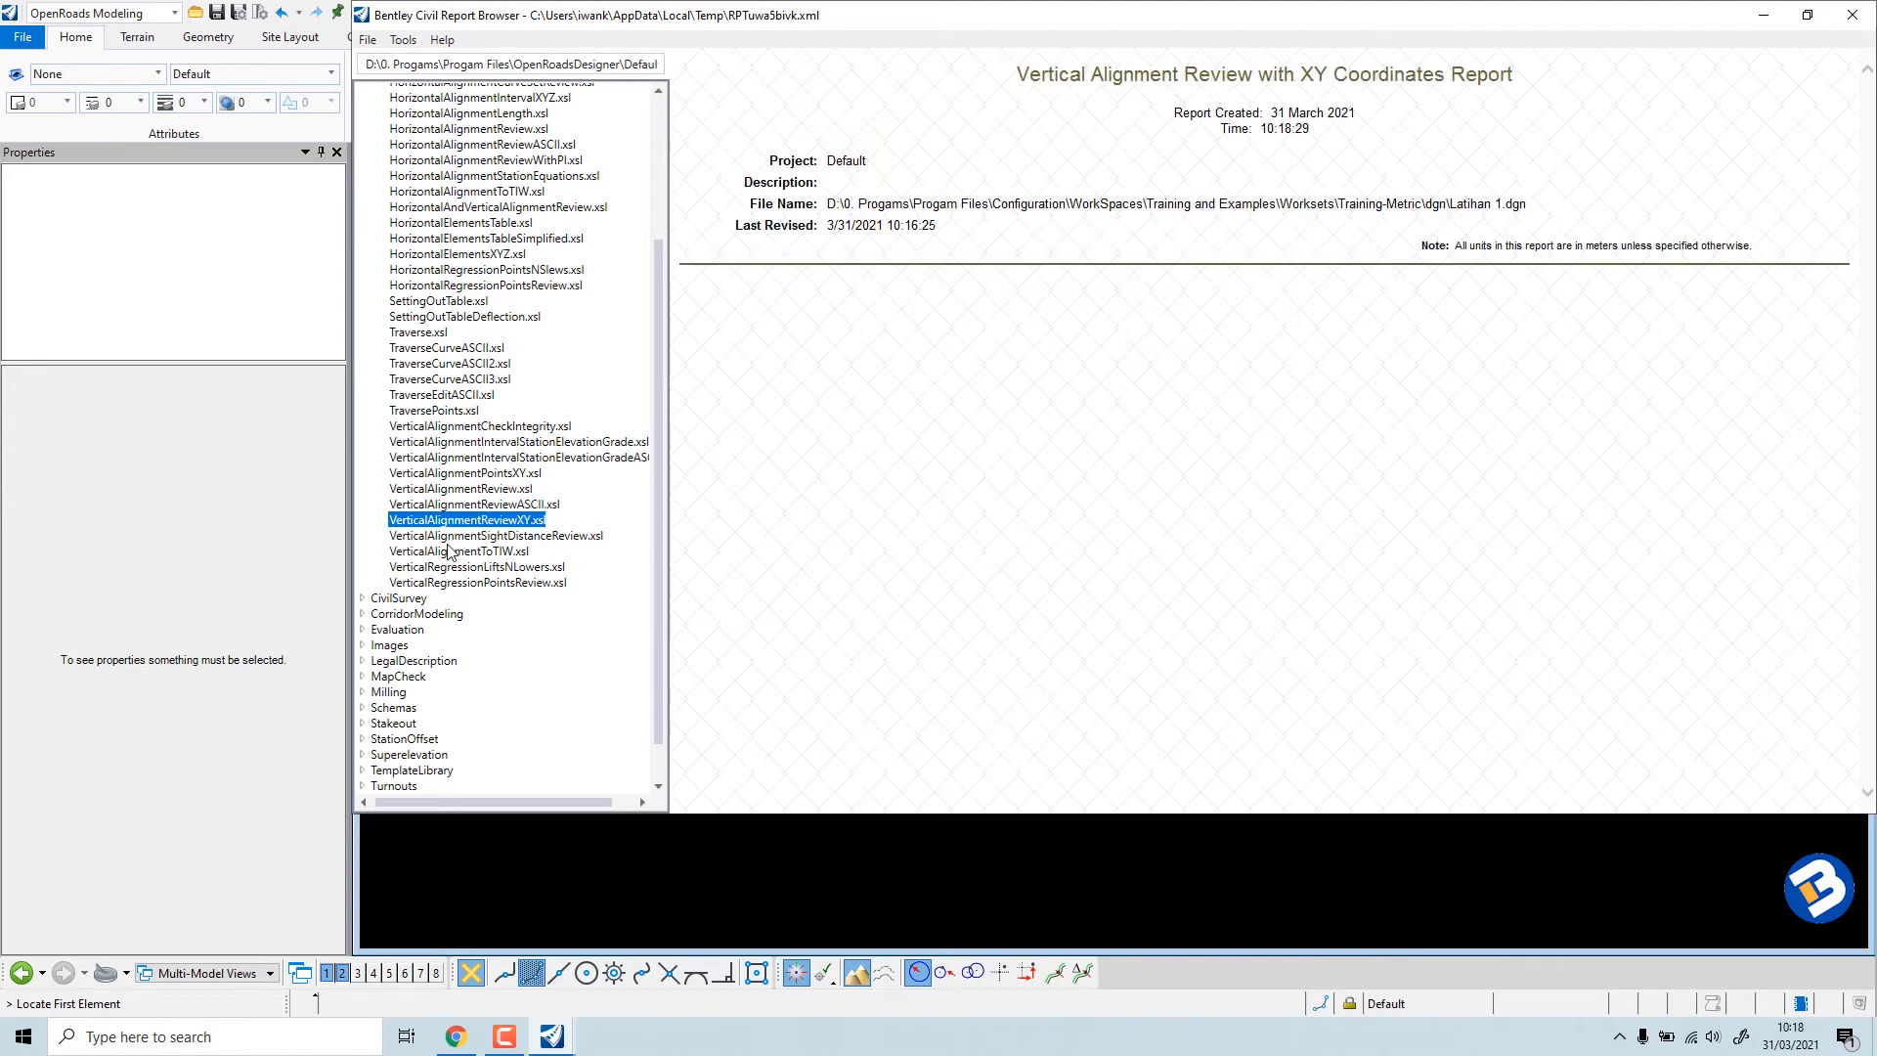
{"action": "left_click", "coordinate": [465, 537]}
{"action": "left_click", "coordinate": [464, 569]}
{"action": "left_click", "coordinate": [459, 520]}
{"action": "left_click", "coordinate": [460, 489]}
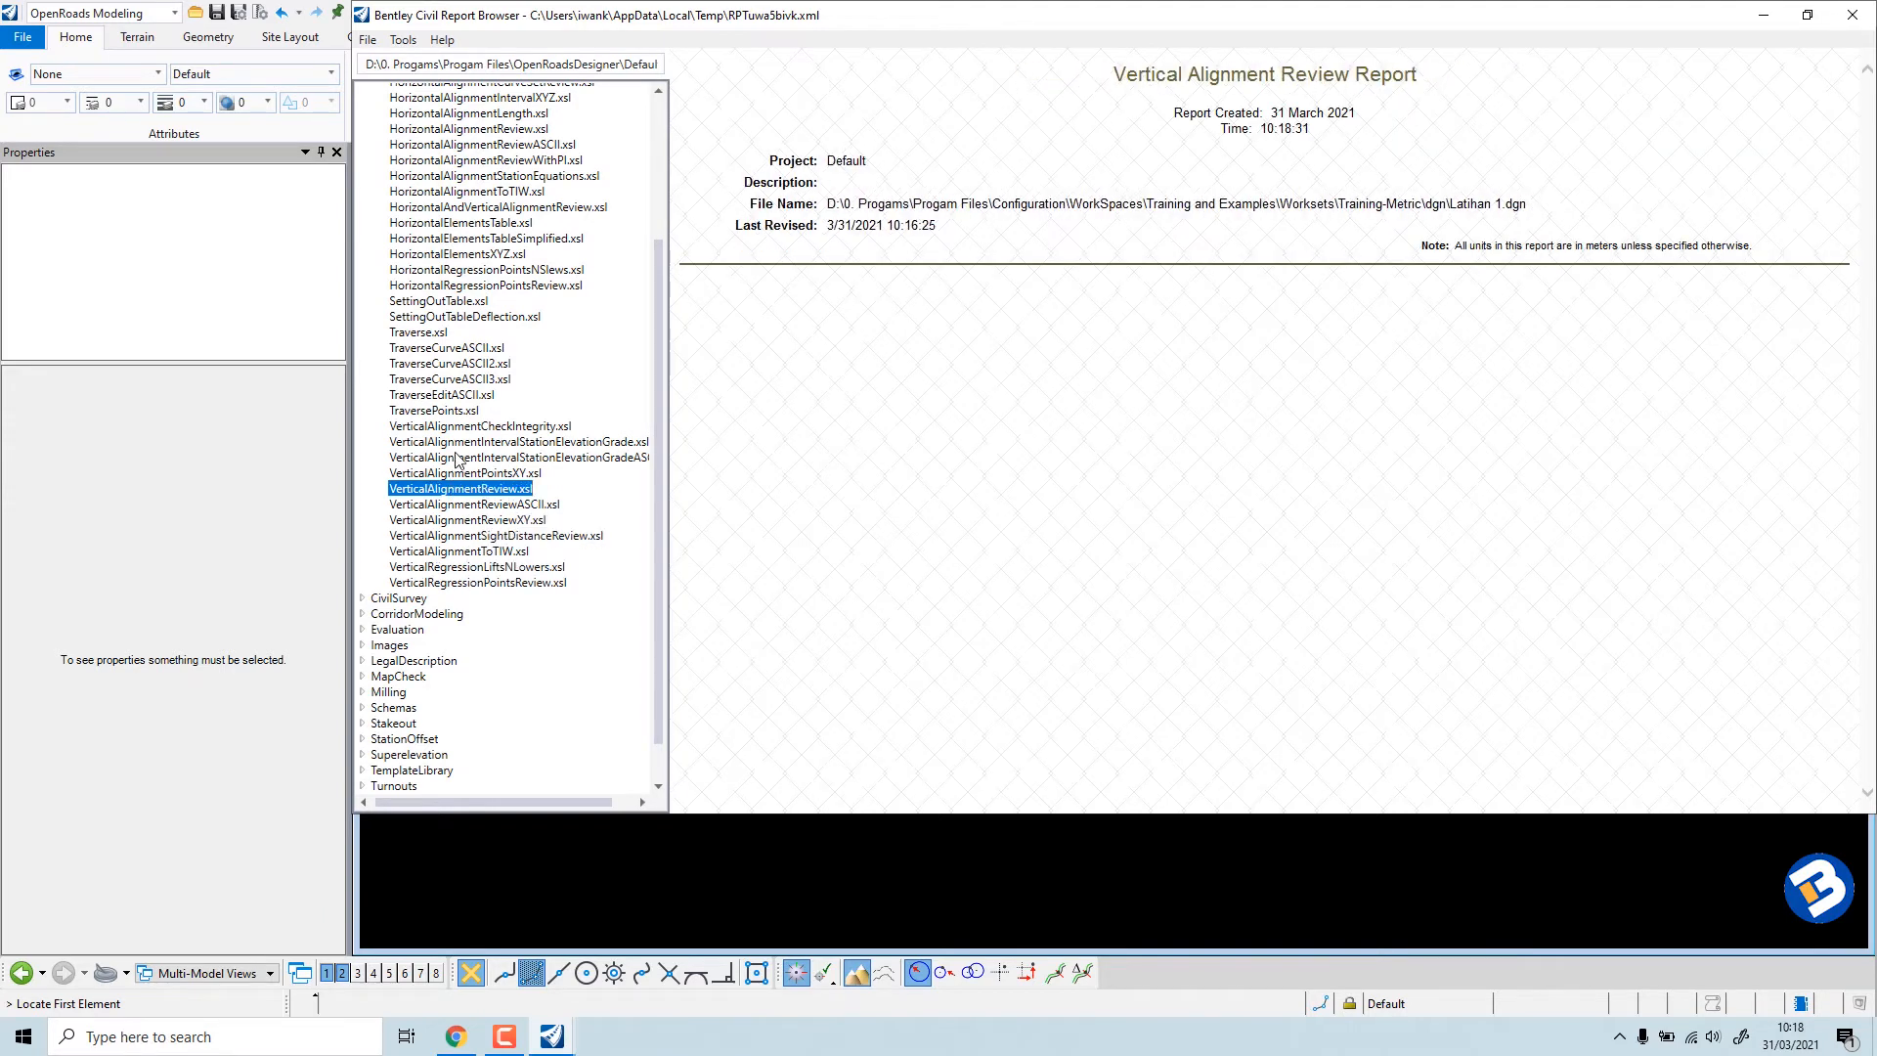
{"action": "left_click", "coordinate": [1854, 20]}
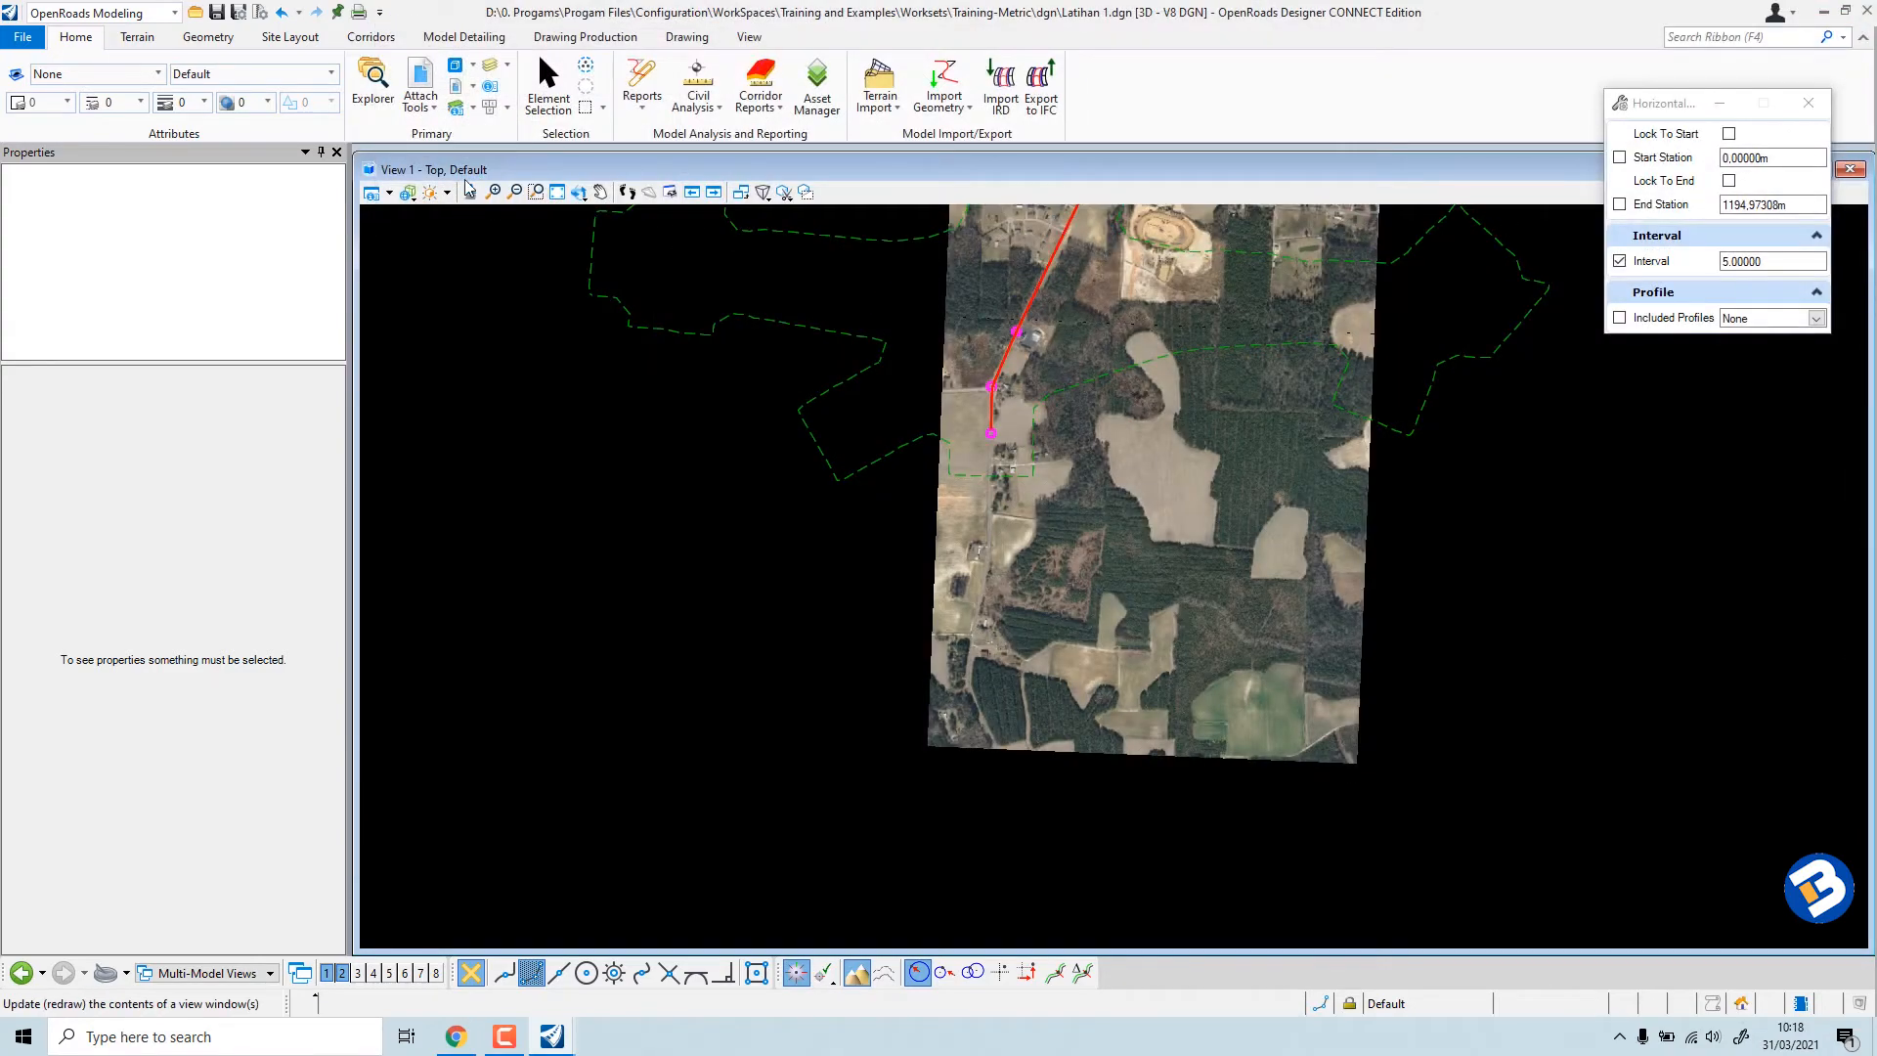
Generate a Profile Report for the complex profile "alinyemen vertikal" and look through its Vertical Alignment Review Report.
{"action": "left_click", "coordinate": [654, 119]}
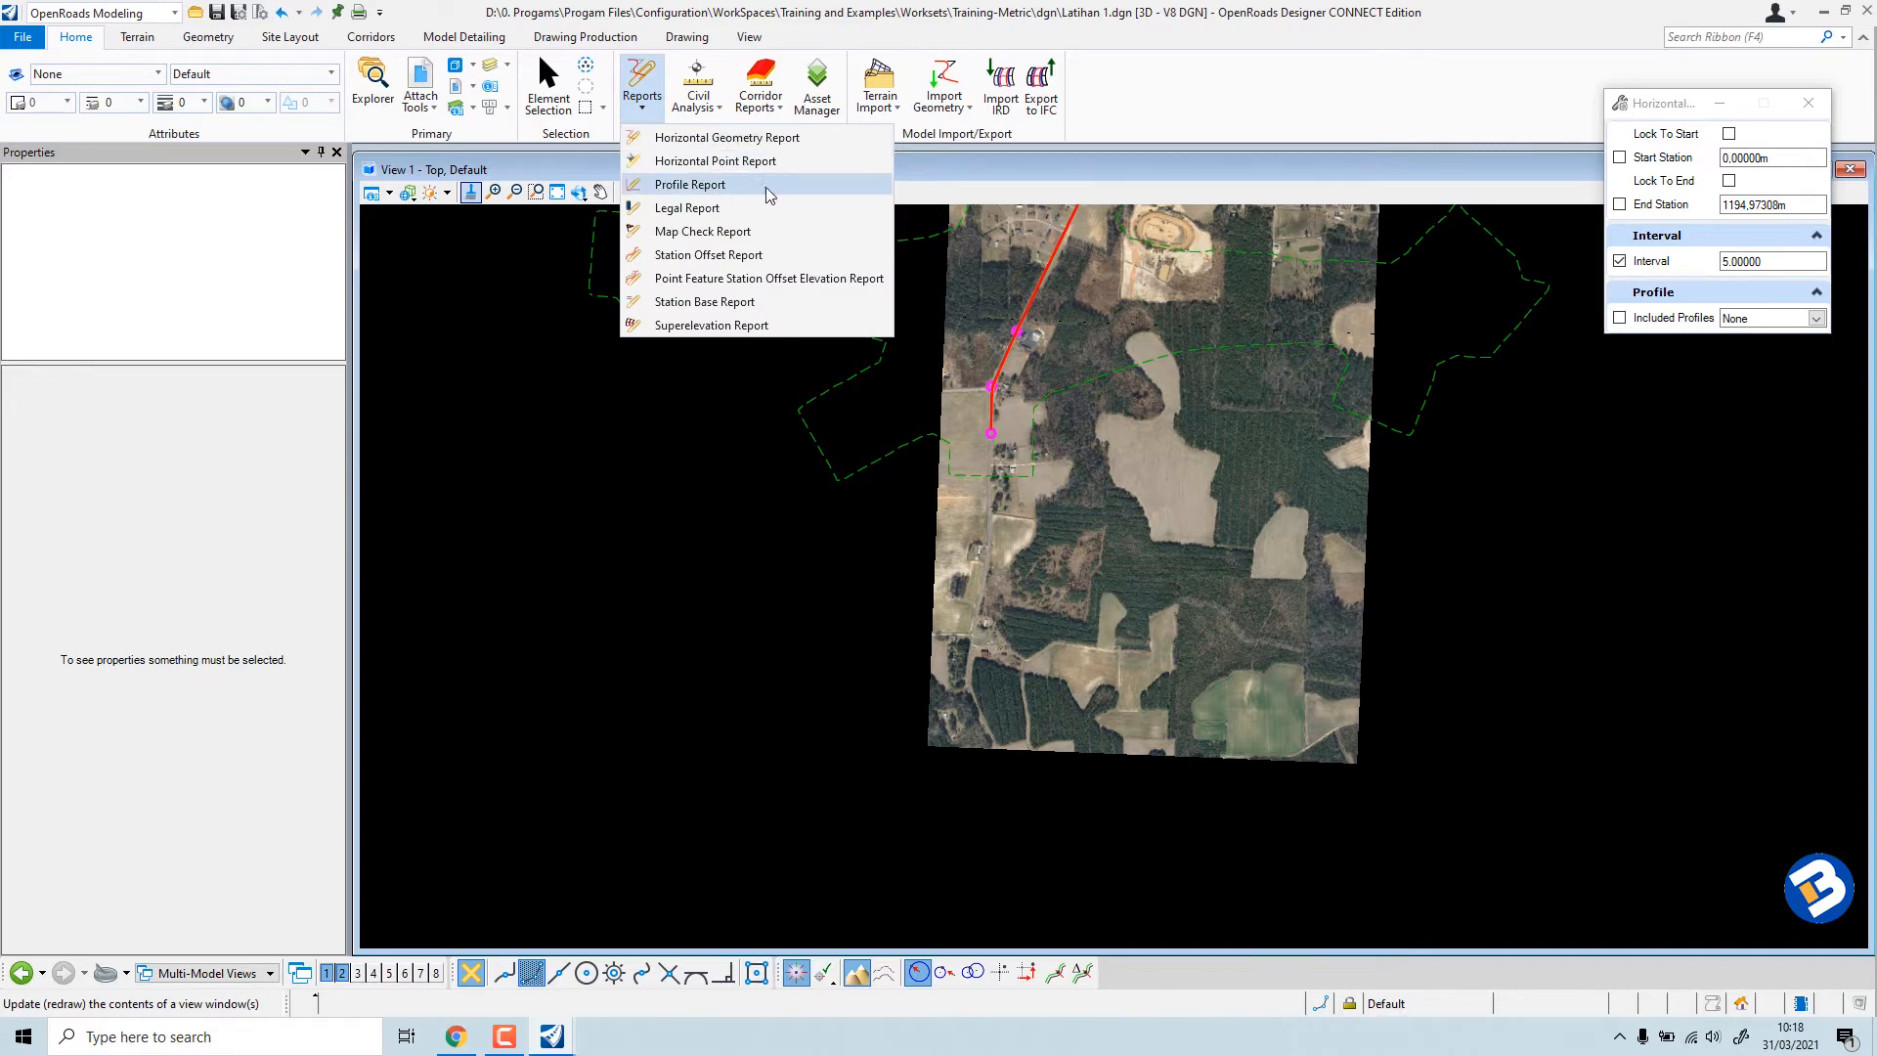
{"action": "left_click", "coordinate": [732, 188]}
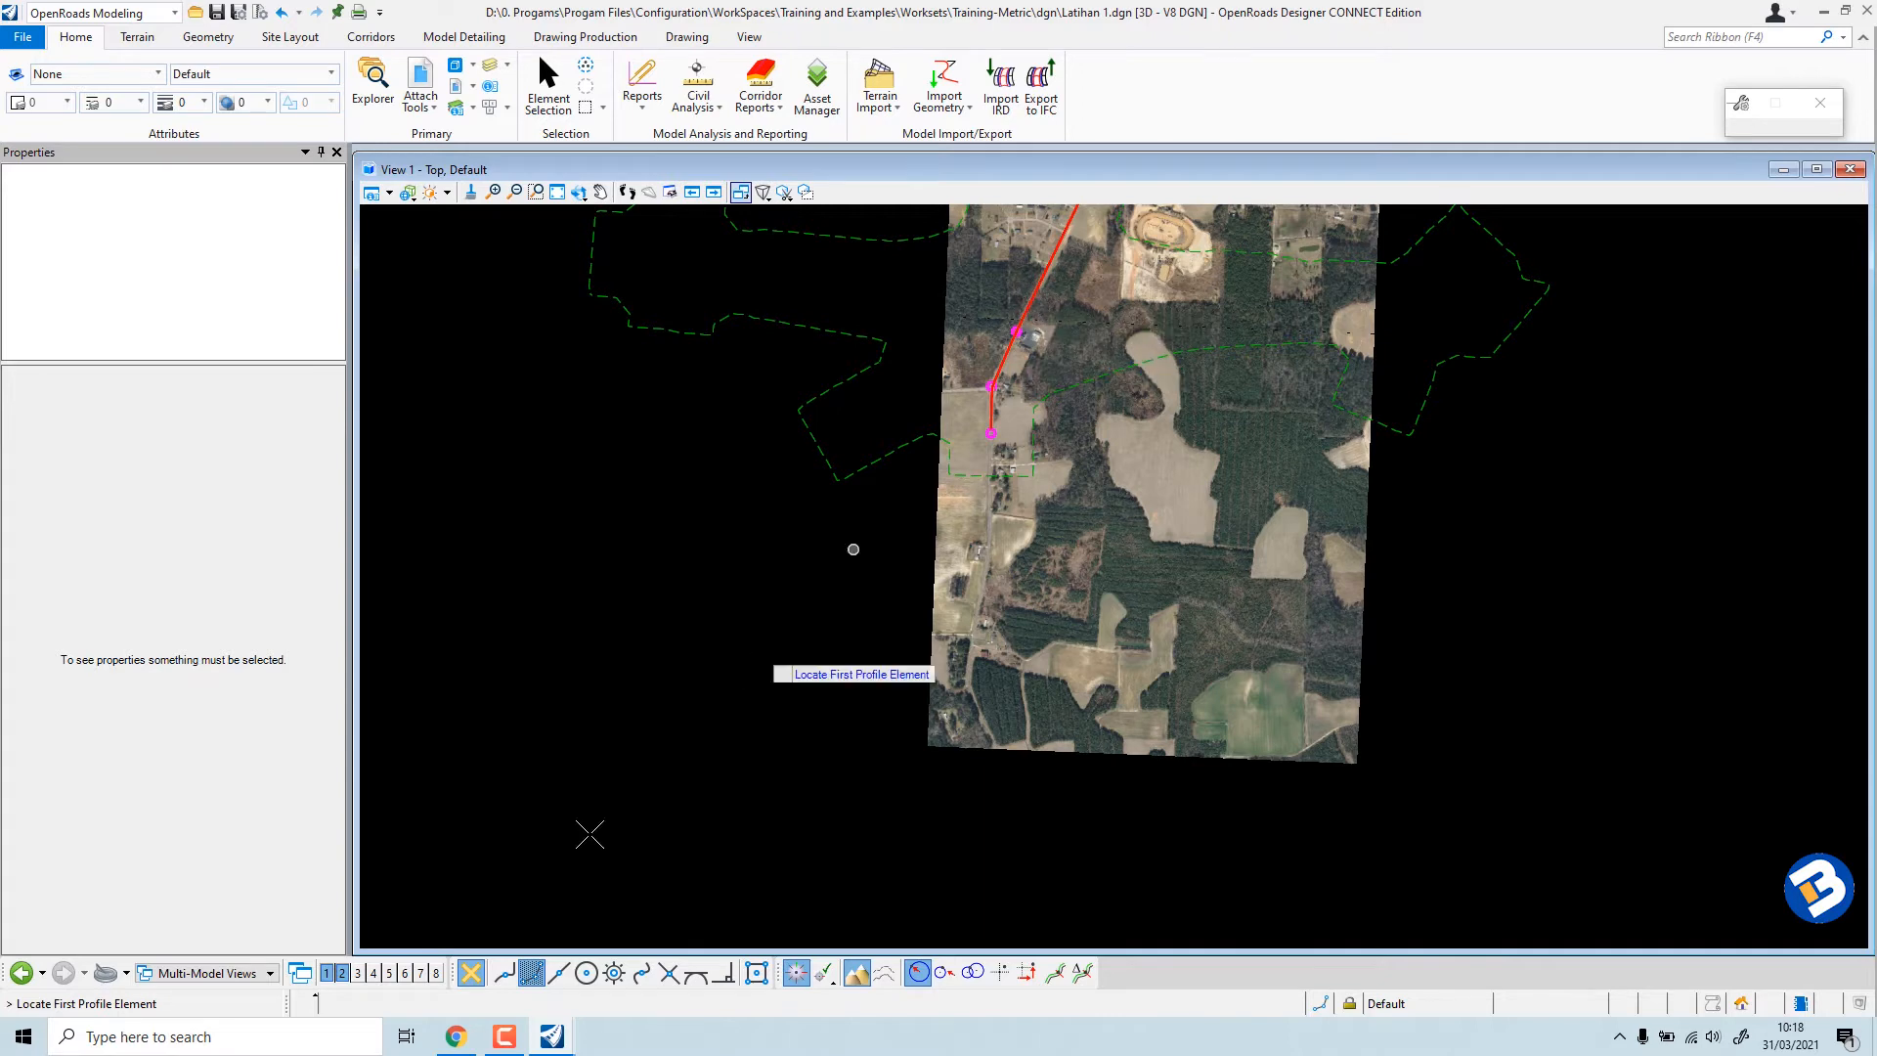
{"action": "left_click", "coordinate": [343, 973]}
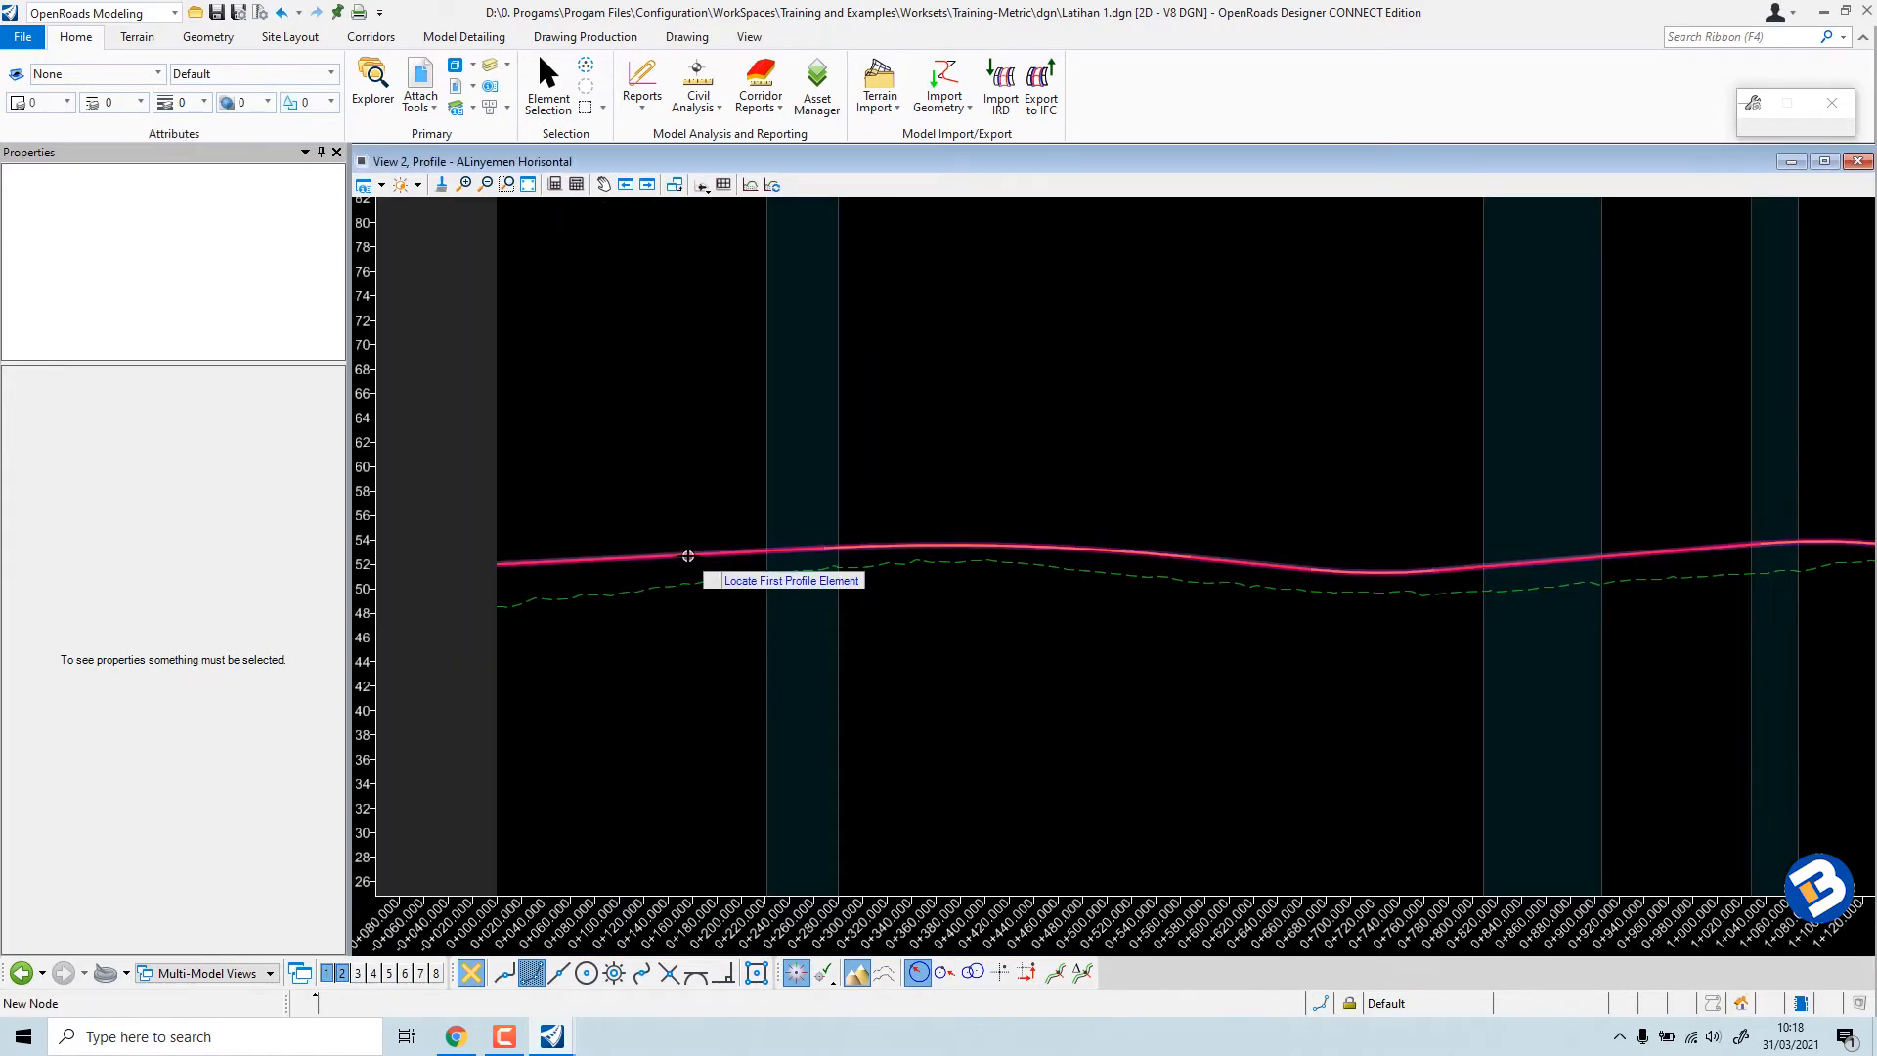
{"action": "left_click", "coordinate": [687, 555]}
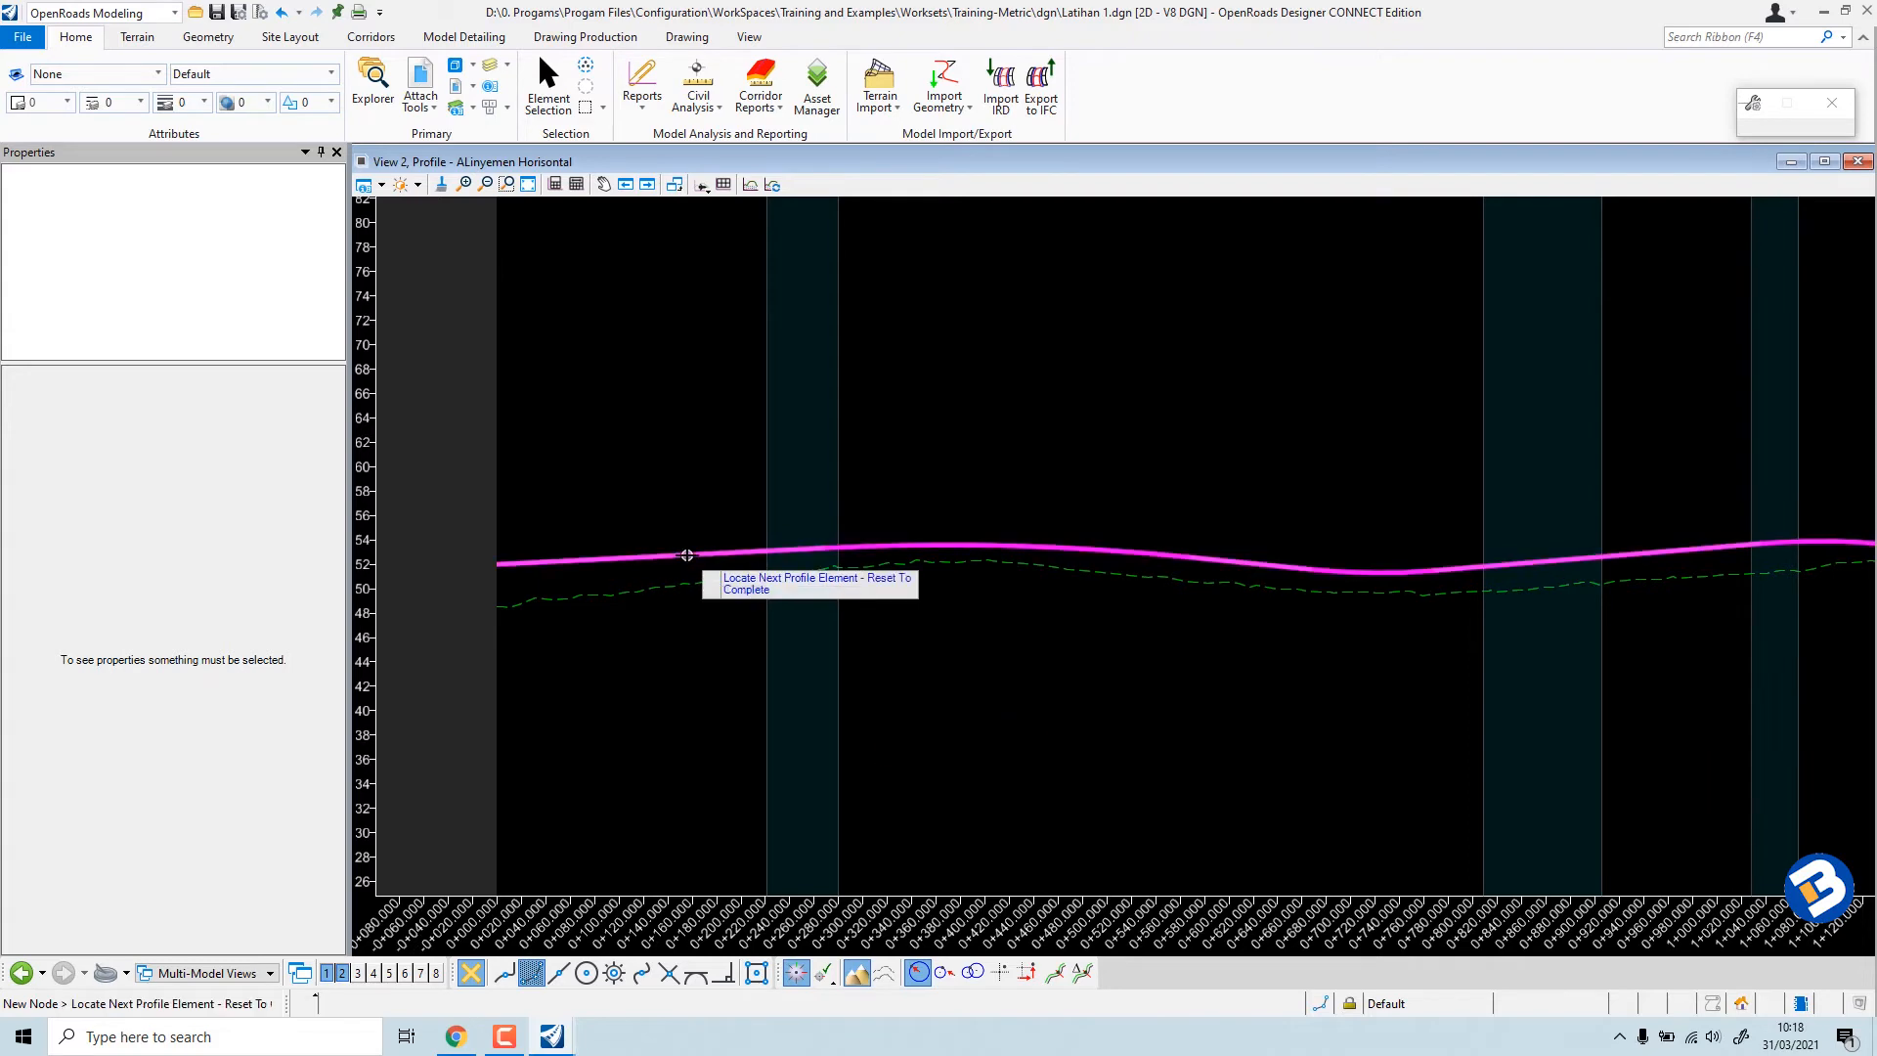
{"action": "right_click", "coordinate": [649, 442]}
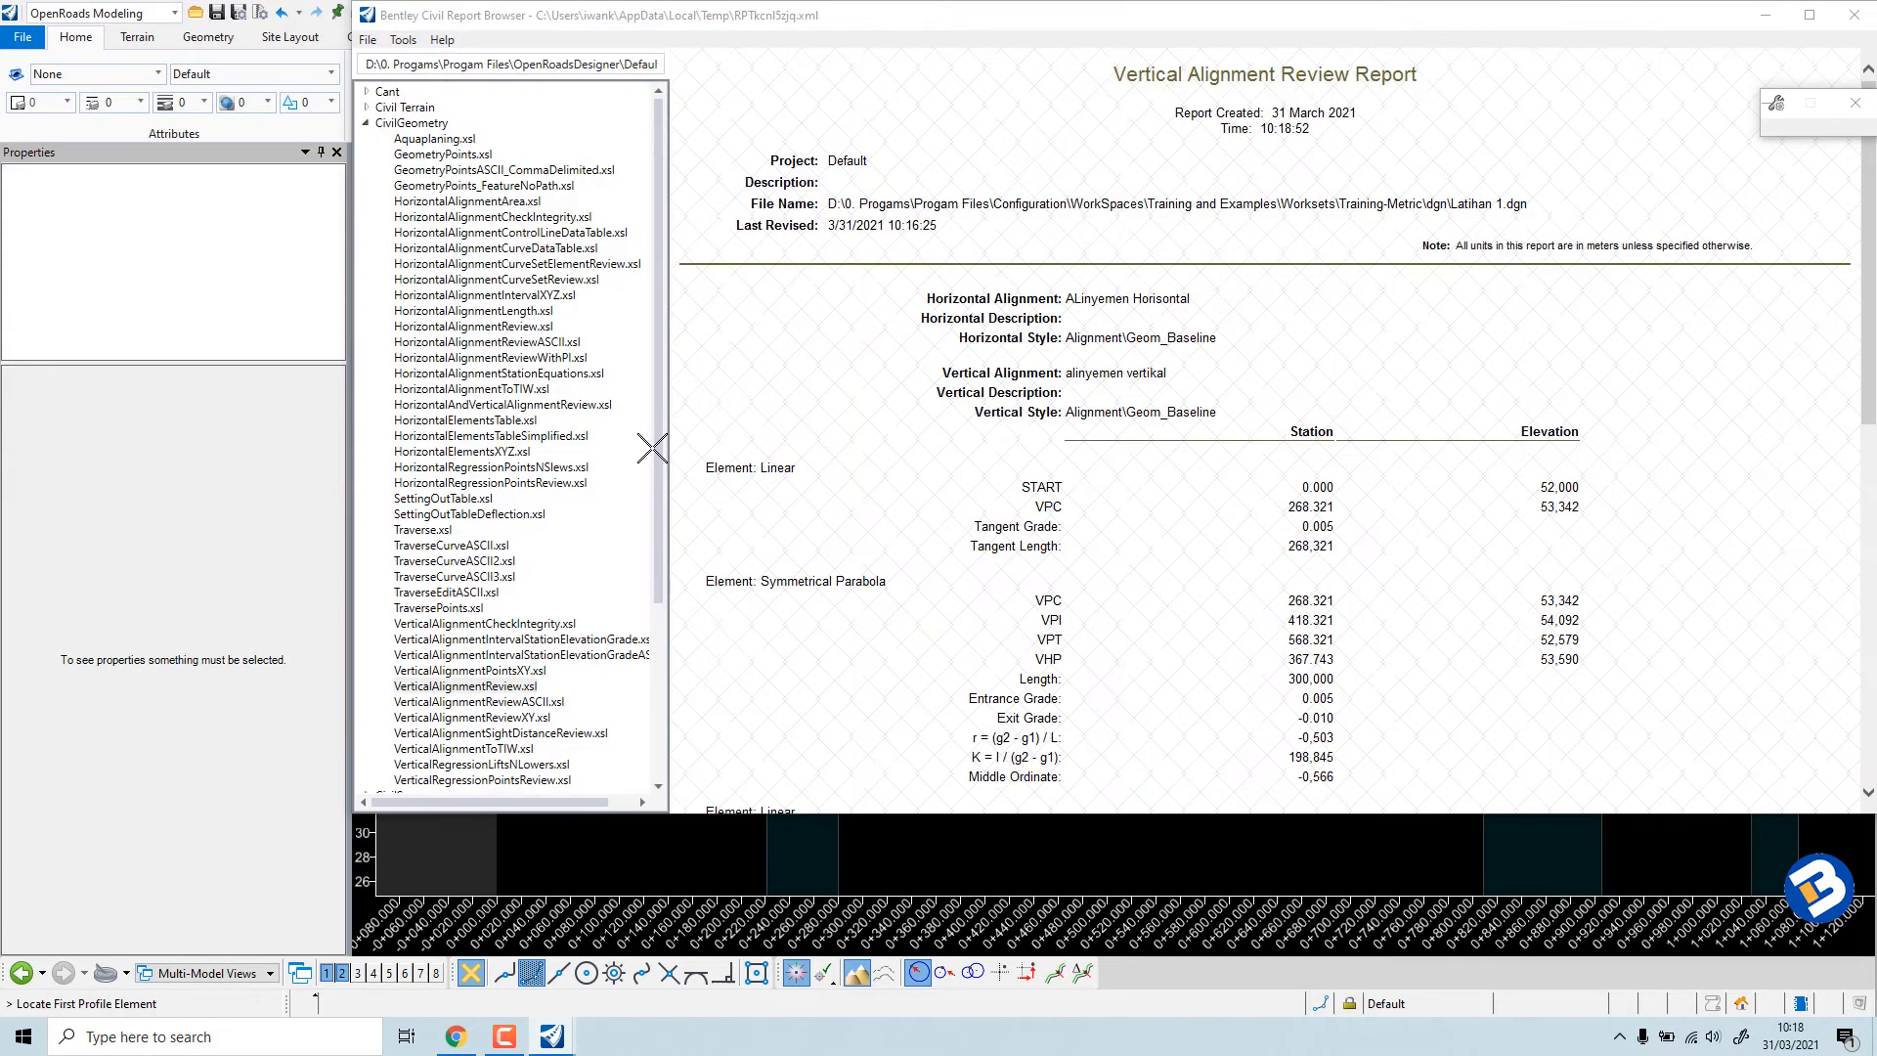
{"action": "scroll", "coordinate": [782, 442], "scroll_direction": "down", "scroll_amount": 5}
{"action": "scroll", "coordinate": [988, 544], "scroll_direction": "up", "scroll_amount": 4}
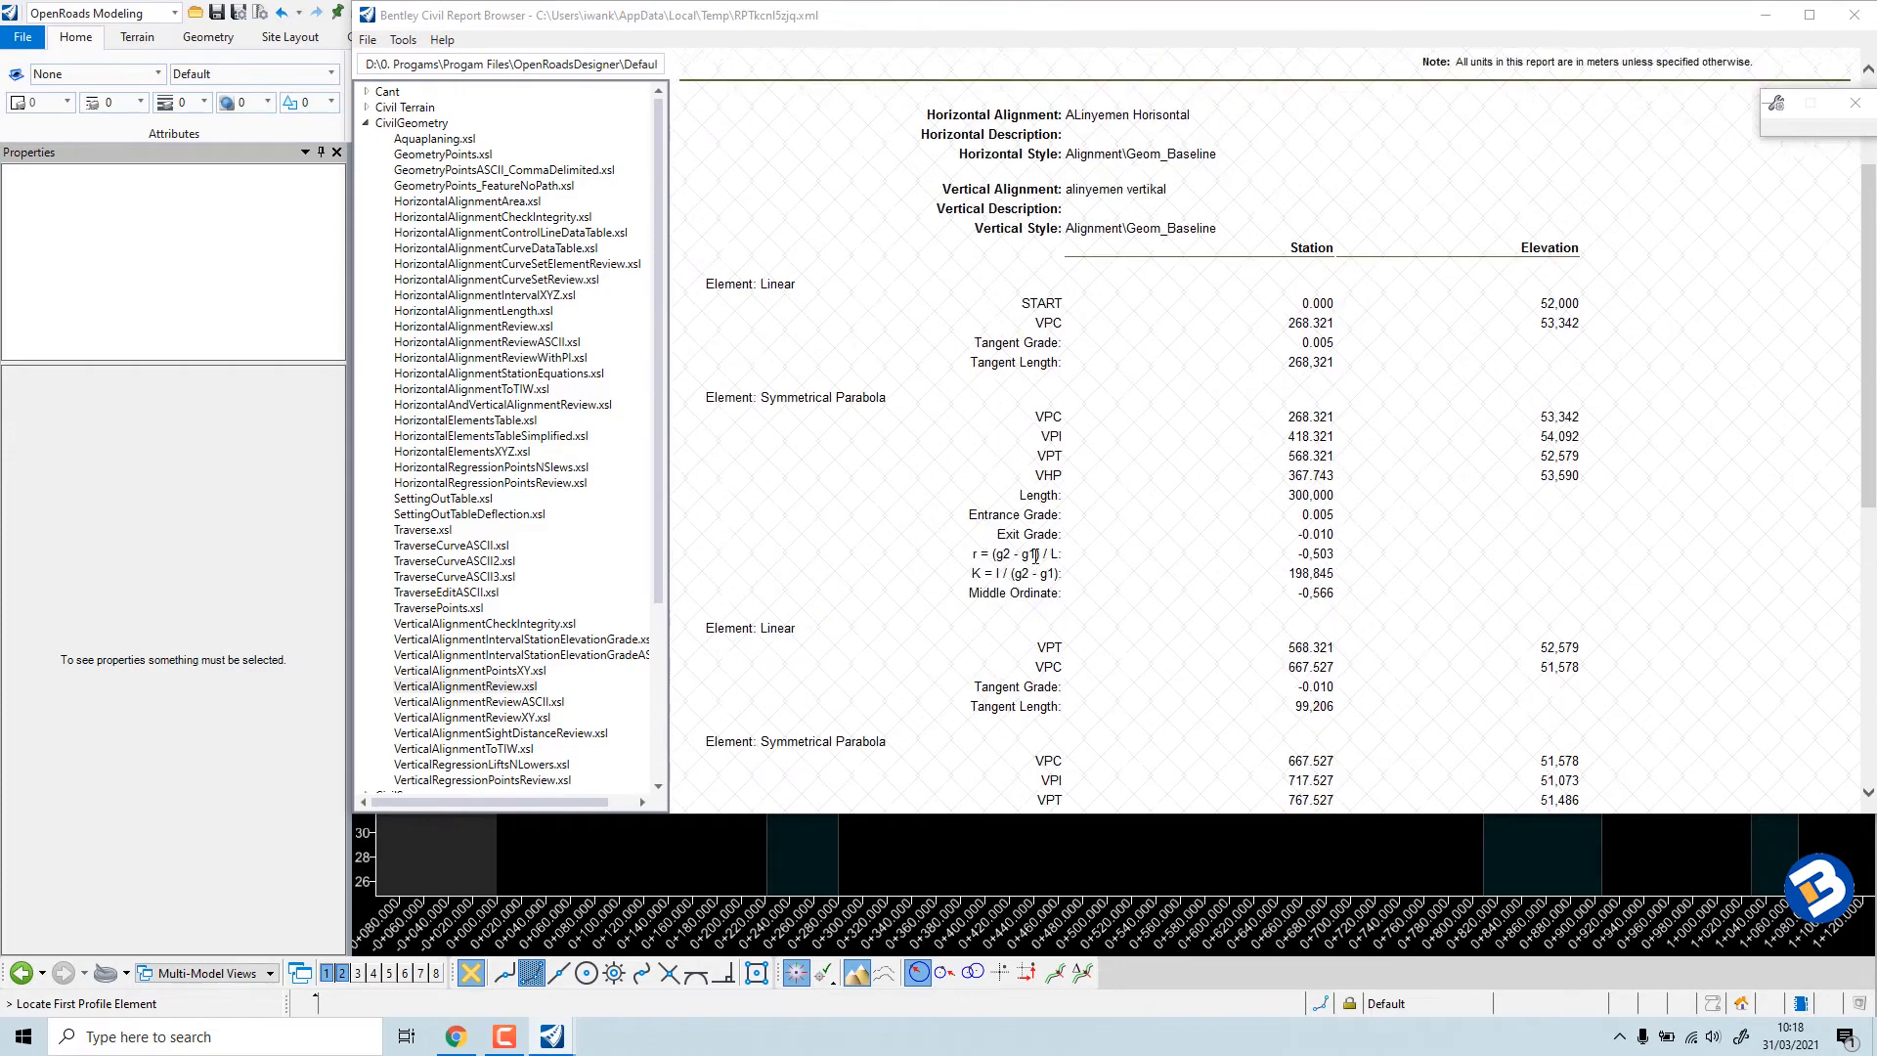
Read the report's linear and symmetrical parabola elements from start to end, and close the report browser.
{"action": "scroll", "coordinate": [1038, 507], "scroll_direction": "down", "scroll_amount": 4}
{"action": "scroll", "coordinate": [1038, 493], "scroll_direction": "up", "scroll_amount": 5}
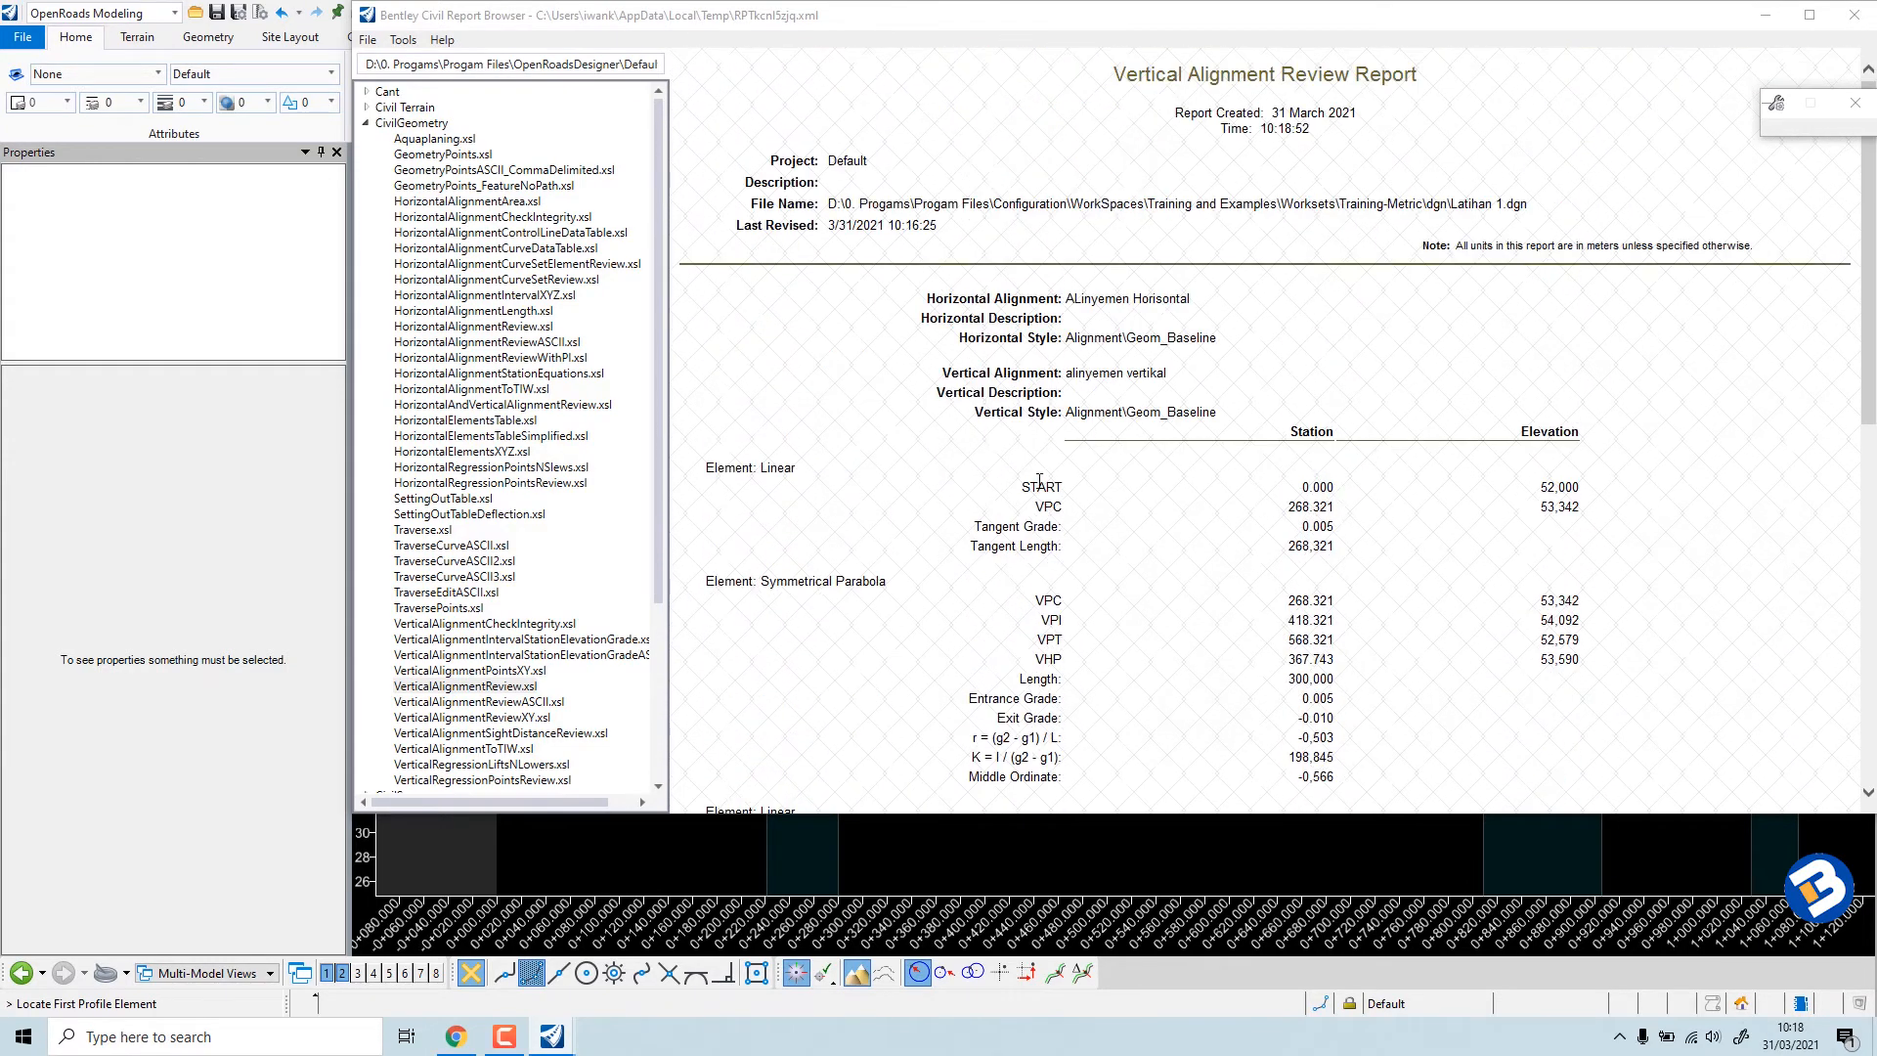
{"action": "scroll", "coordinate": [1041, 483], "scroll_direction": "down", "scroll_amount": 2}
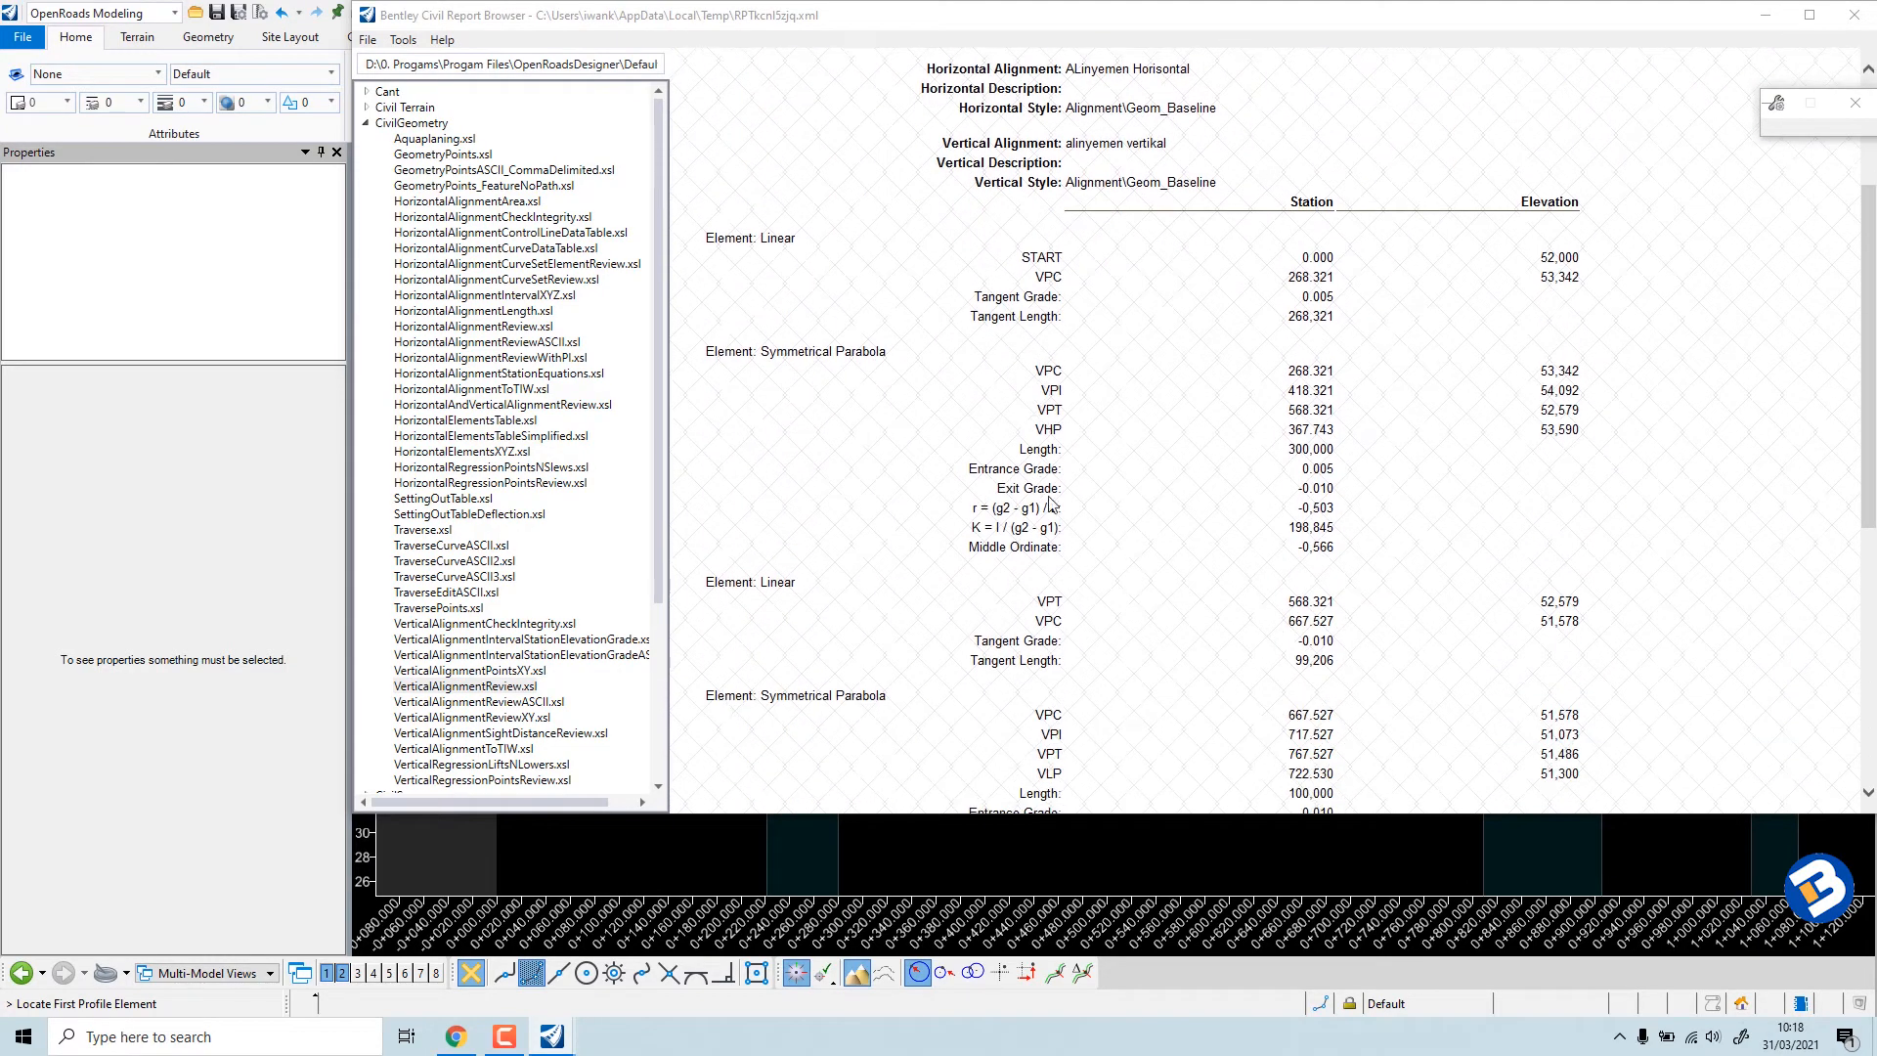
{"action": "scroll", "coordinate": [1108, 538], "scroll_direction": "down", "scroll_amount": 2}
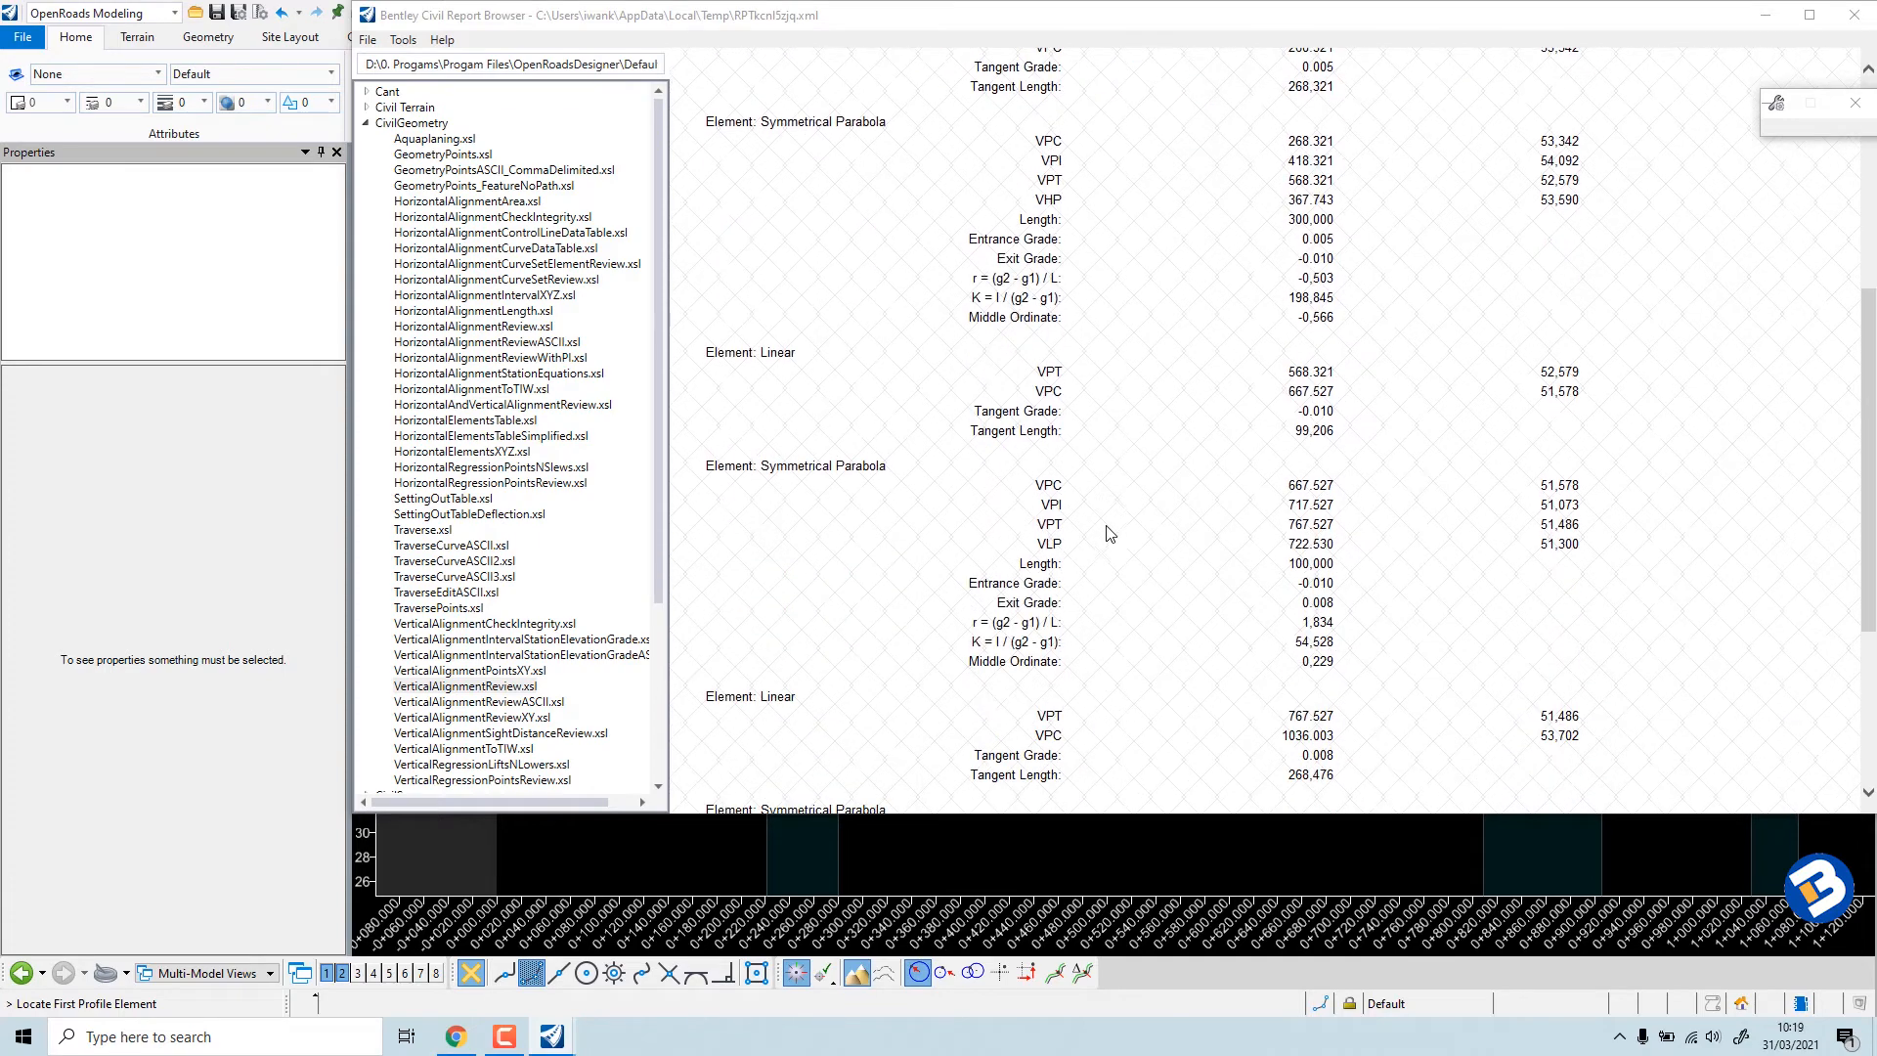
{"action": "scroll", "coordinate": [1103, 515], "scroll_direction": "down", "scroll_amount": 3}
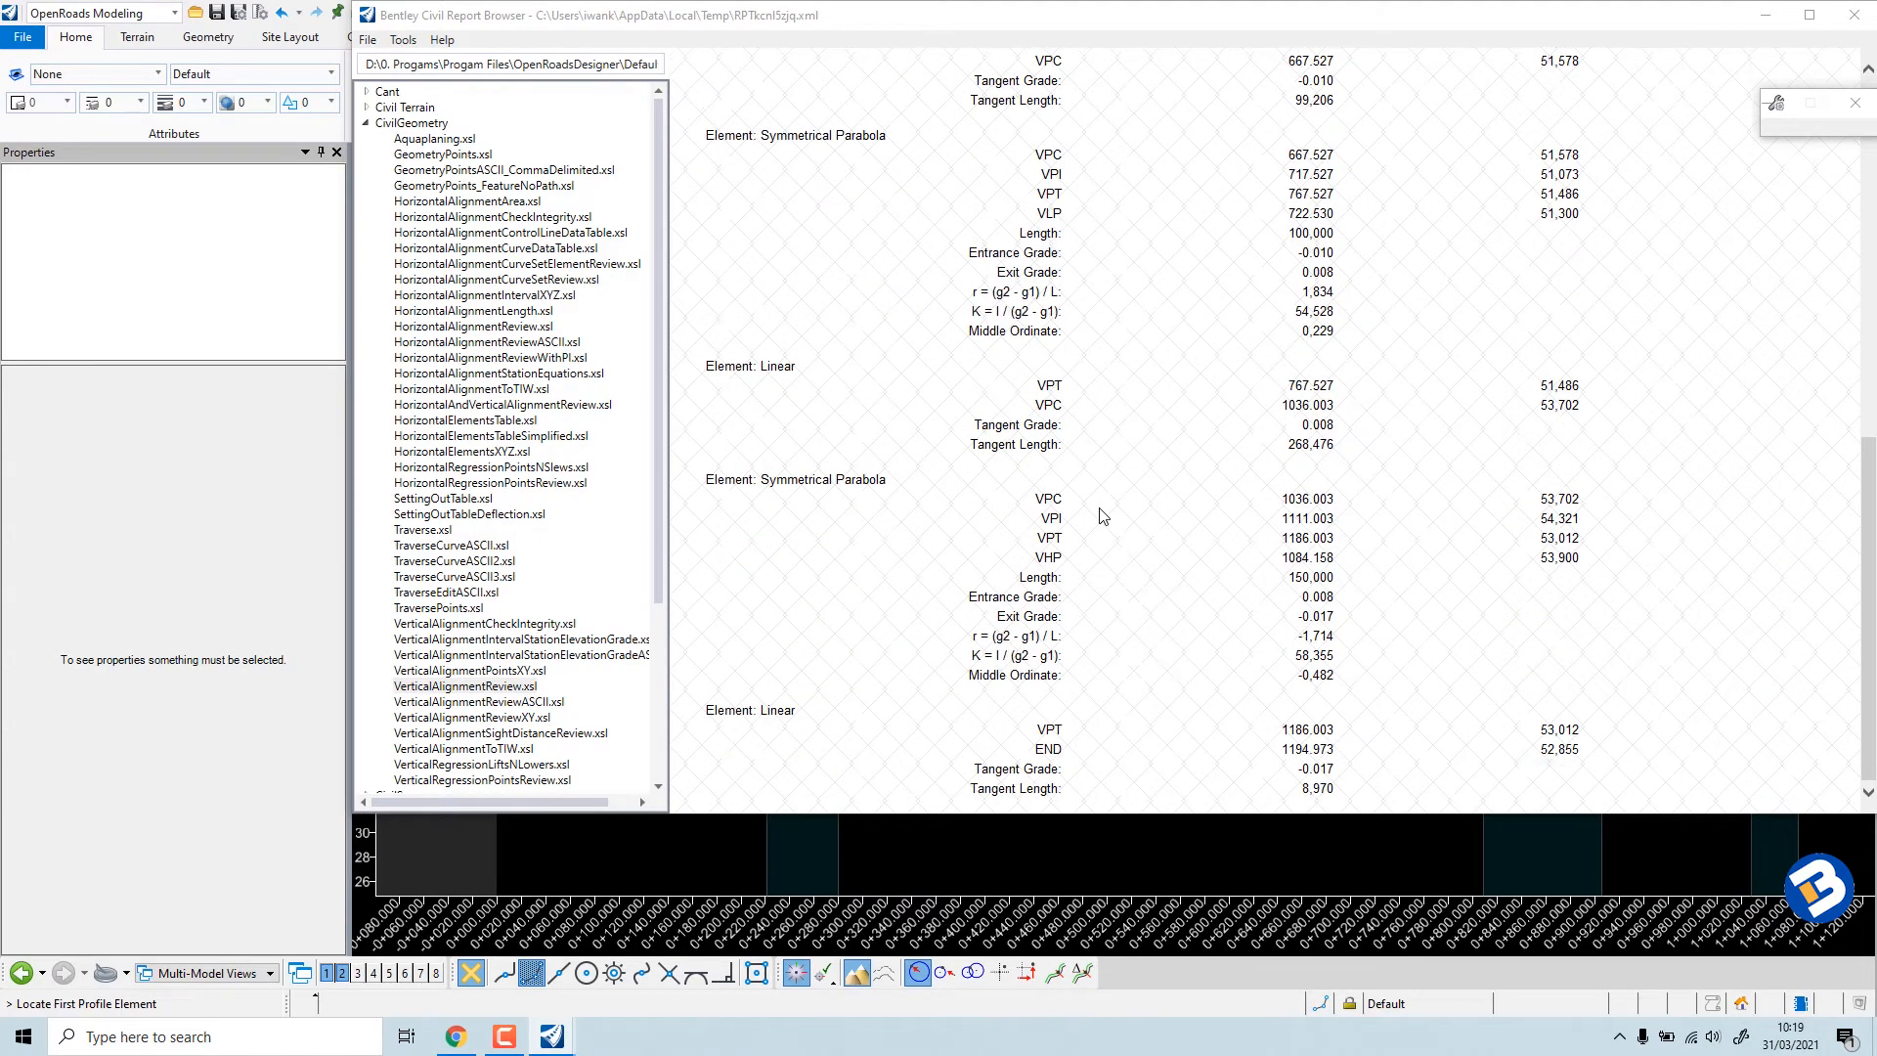
{"action": "scroll", "coordinate": [1102, 518], "scroll_direction": "up", "scroll_amount": 4}
{"action": "scroll", "coordinate": [1105, 517], "scroll_direction": "up", "scroll_amount": 3}
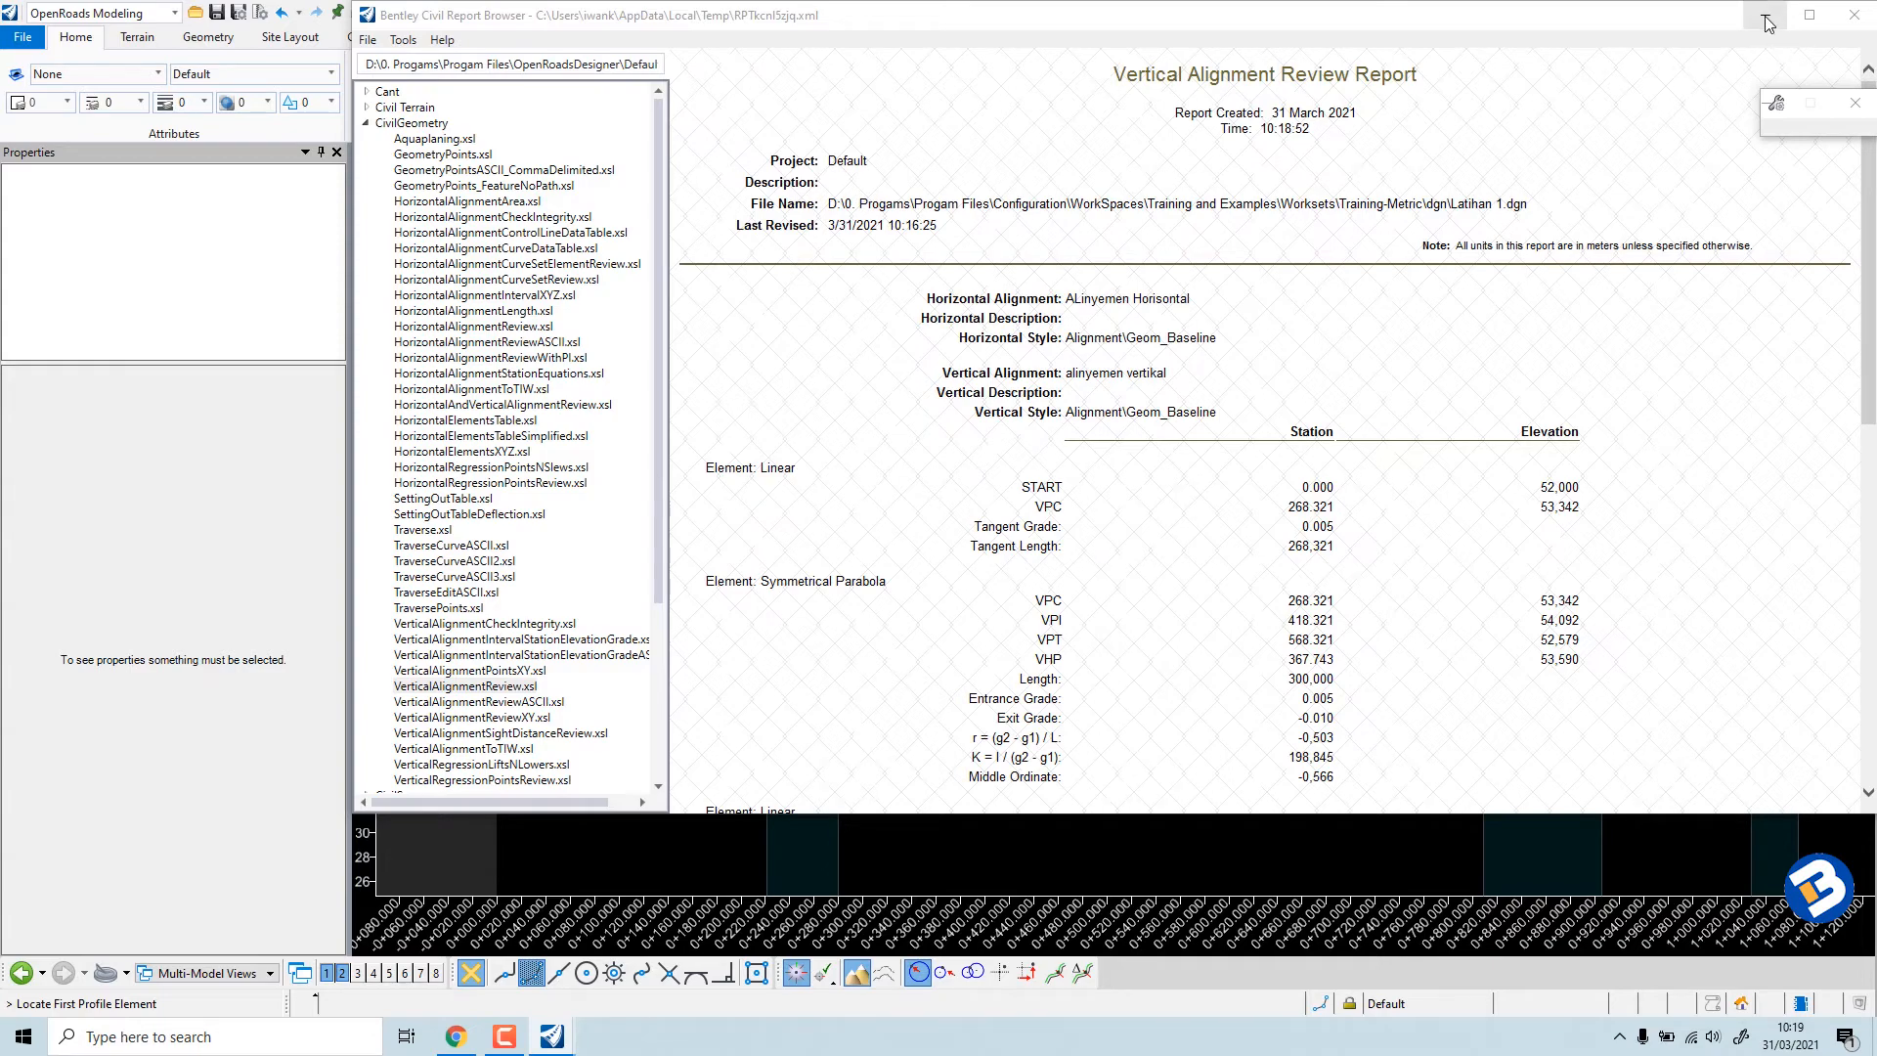
{"action": "left_click", "coordinate": [1852, 29]}
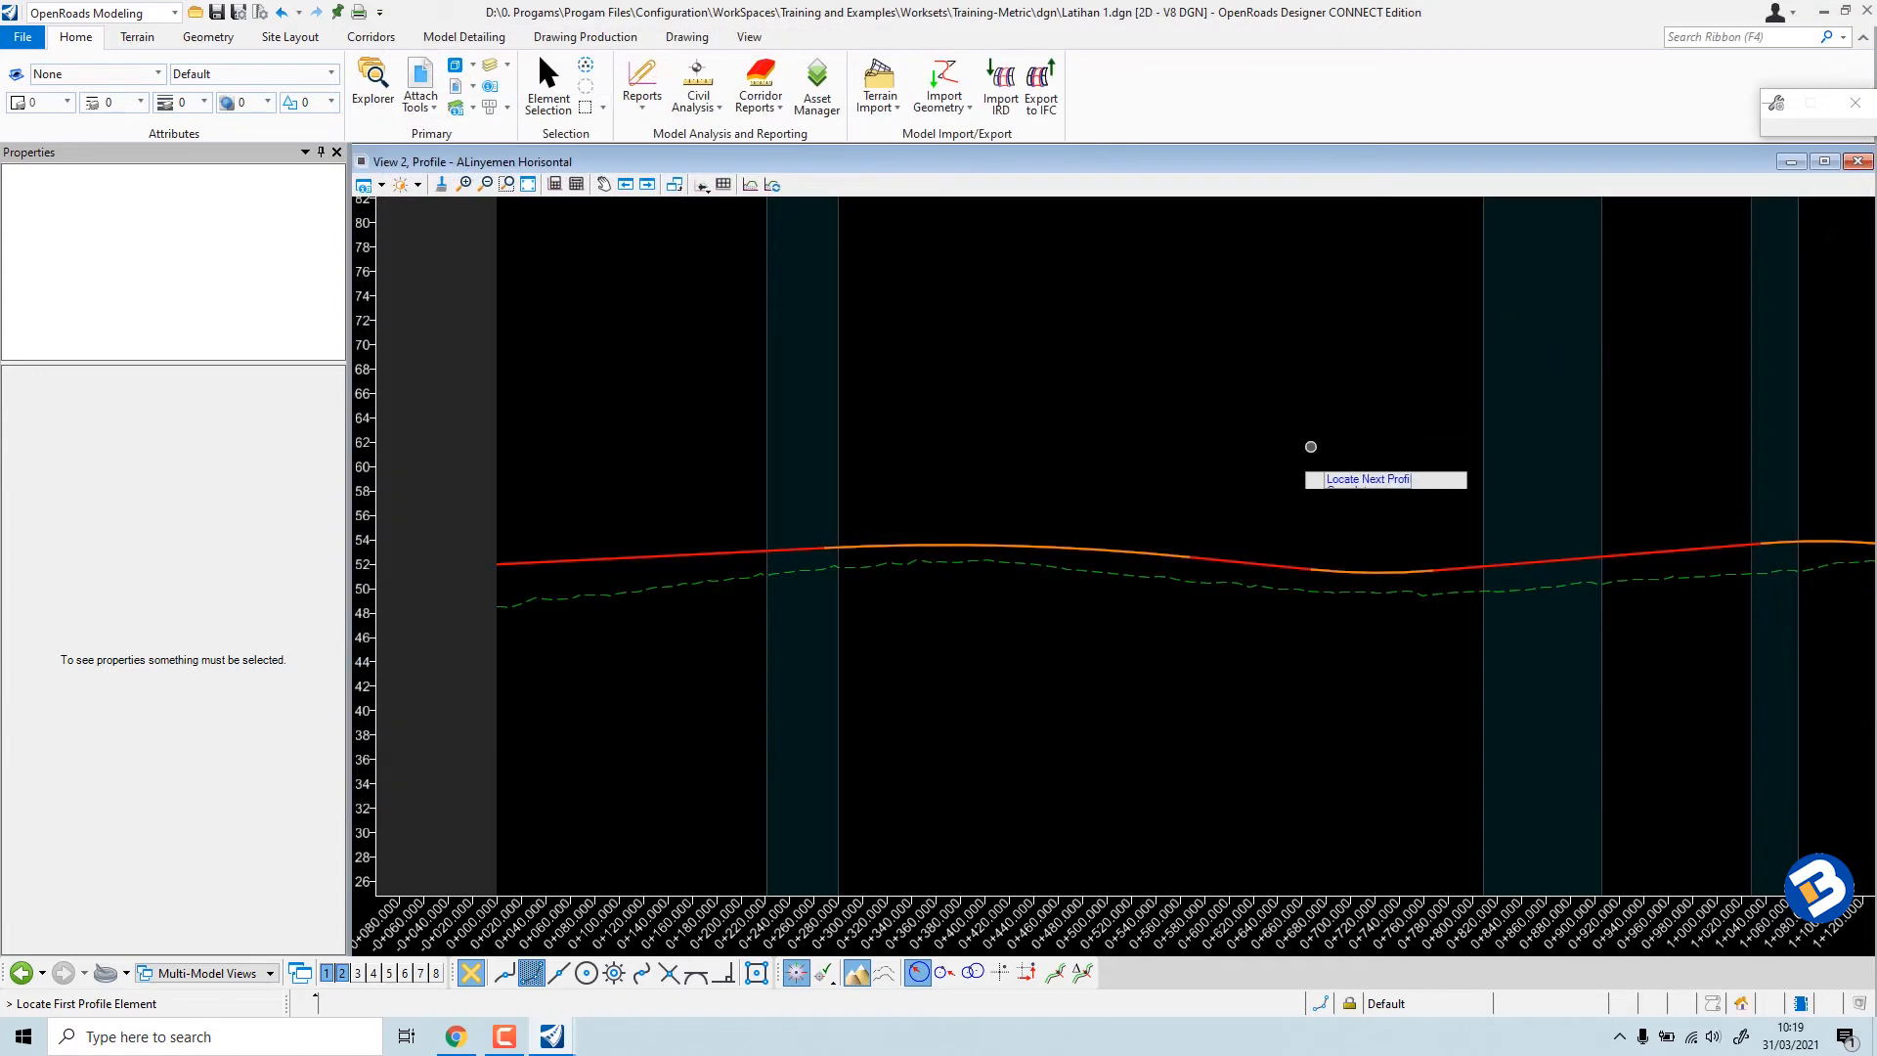
Minimize the profile view, activate Element Selection and inspect the road alignment in the top view, and refresh that view.
{"action": "left_click", "coordinate": [1791, 162]}
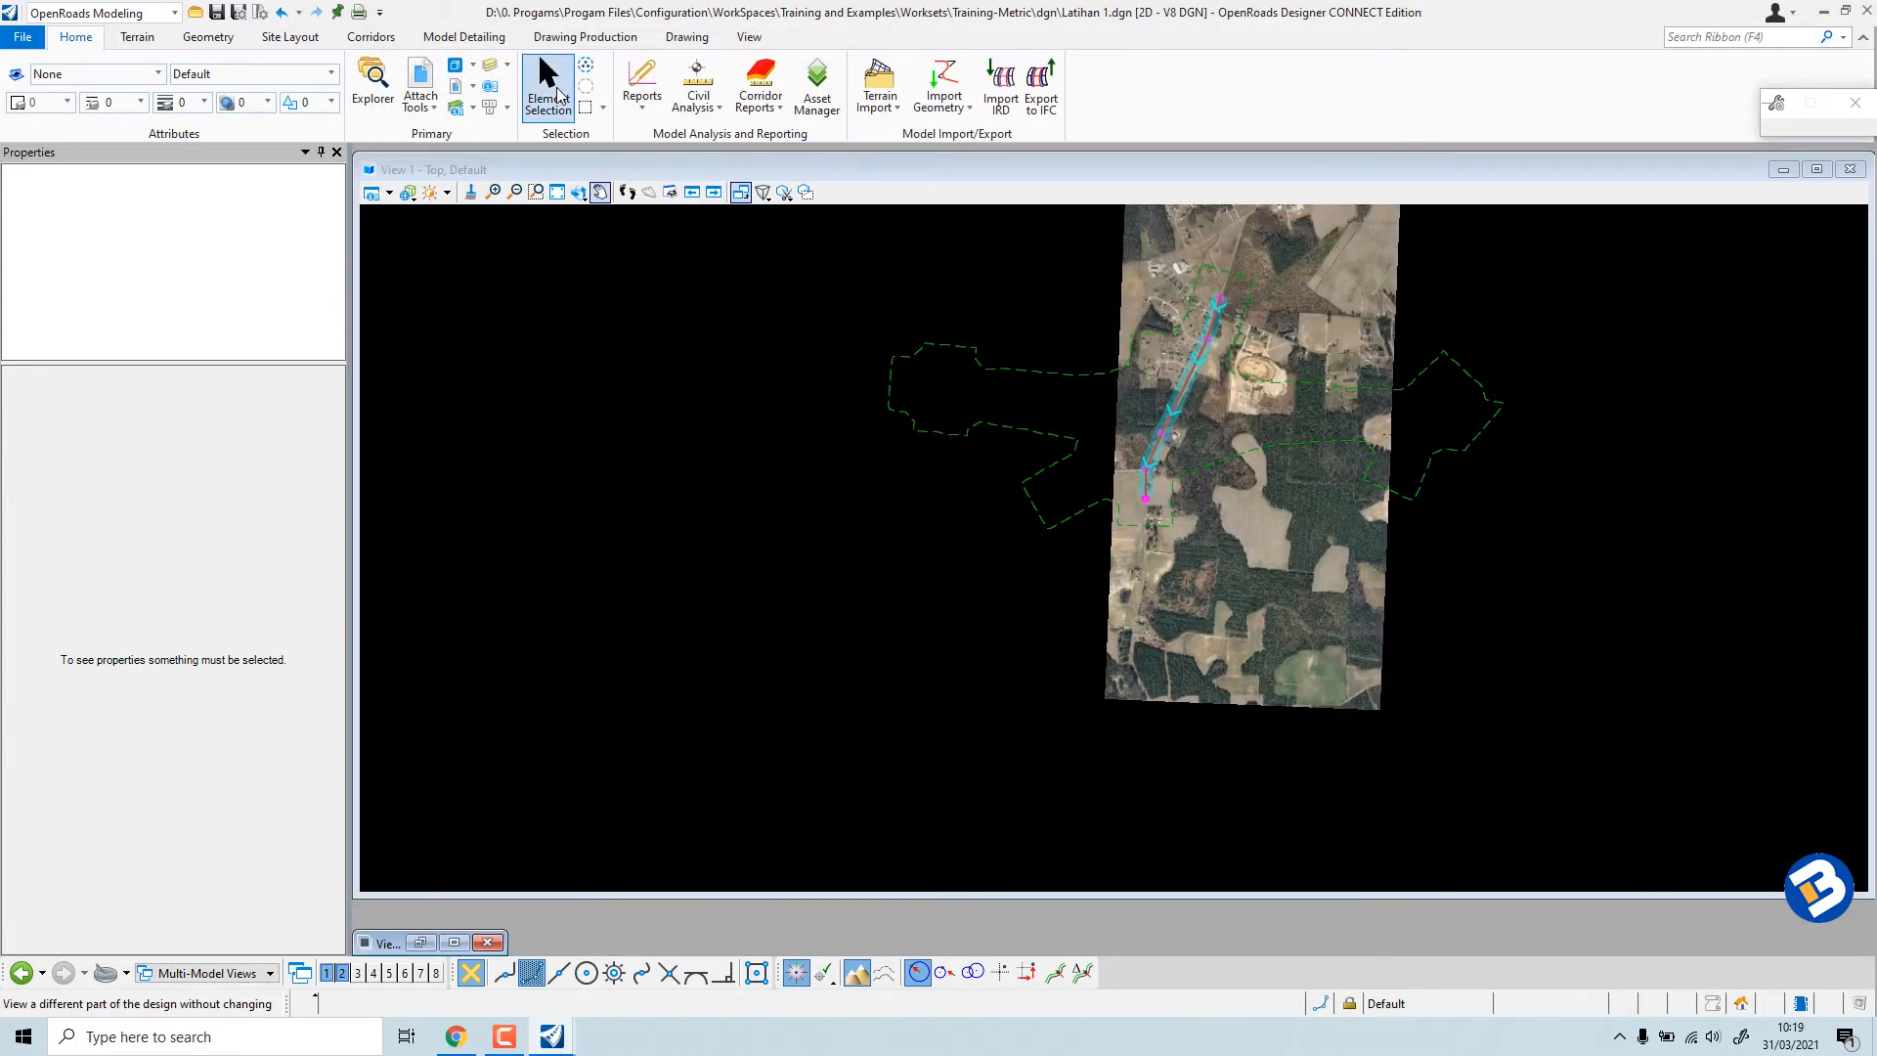
{"action": "left_click", "coordinate": [545, 78]}
{"action": "left_click", "coordinate": [705, 529]}
{"action": "scroll", "coordinate": [720, 522], "scroll_direction": "up", "scroll_amount": 1}
{"action": "middle_click_drag", "start_coordinate": [720, 522], "coordinate": [616, 637]}
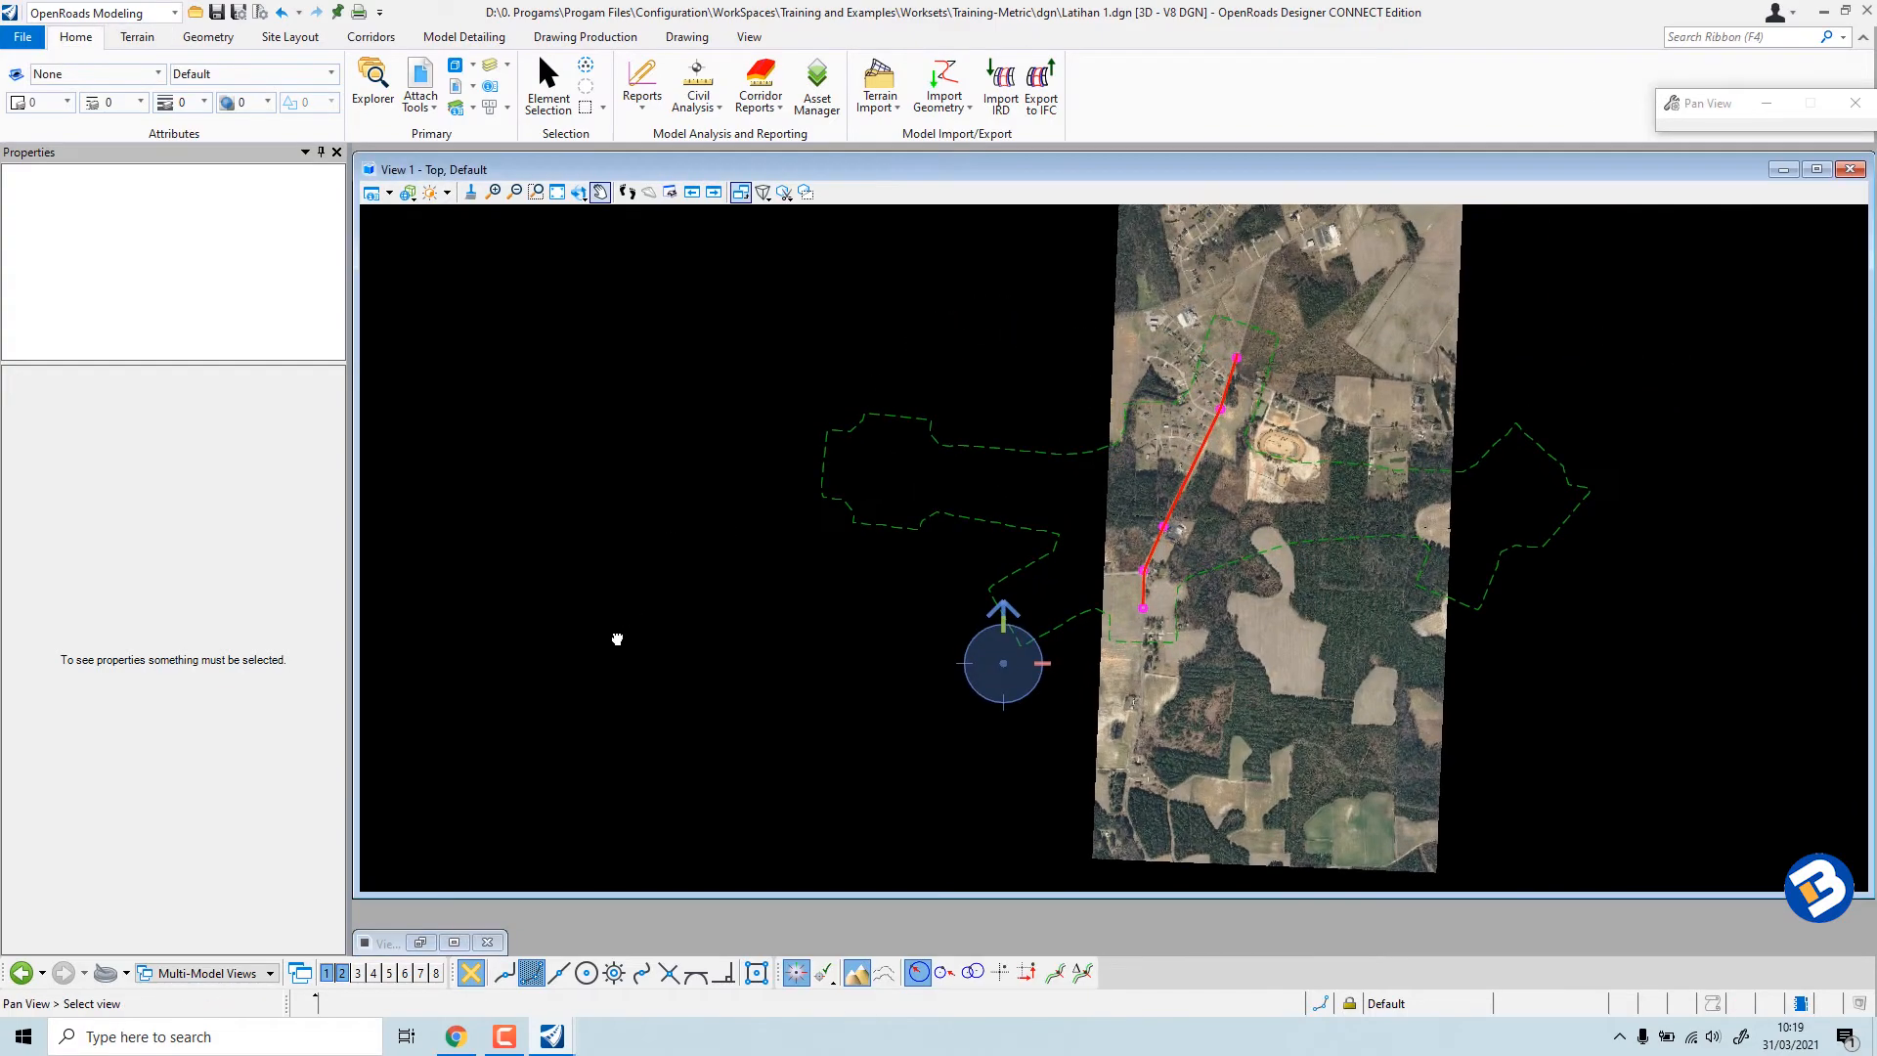
{"action": "scroll", "coordinate": [788, 326], "scroll_direction": "up", "scroll_amount": 2}
{"action": "middle_click_drag", "start_coordinate": [812, 328], "coordinate": [549, 319]}
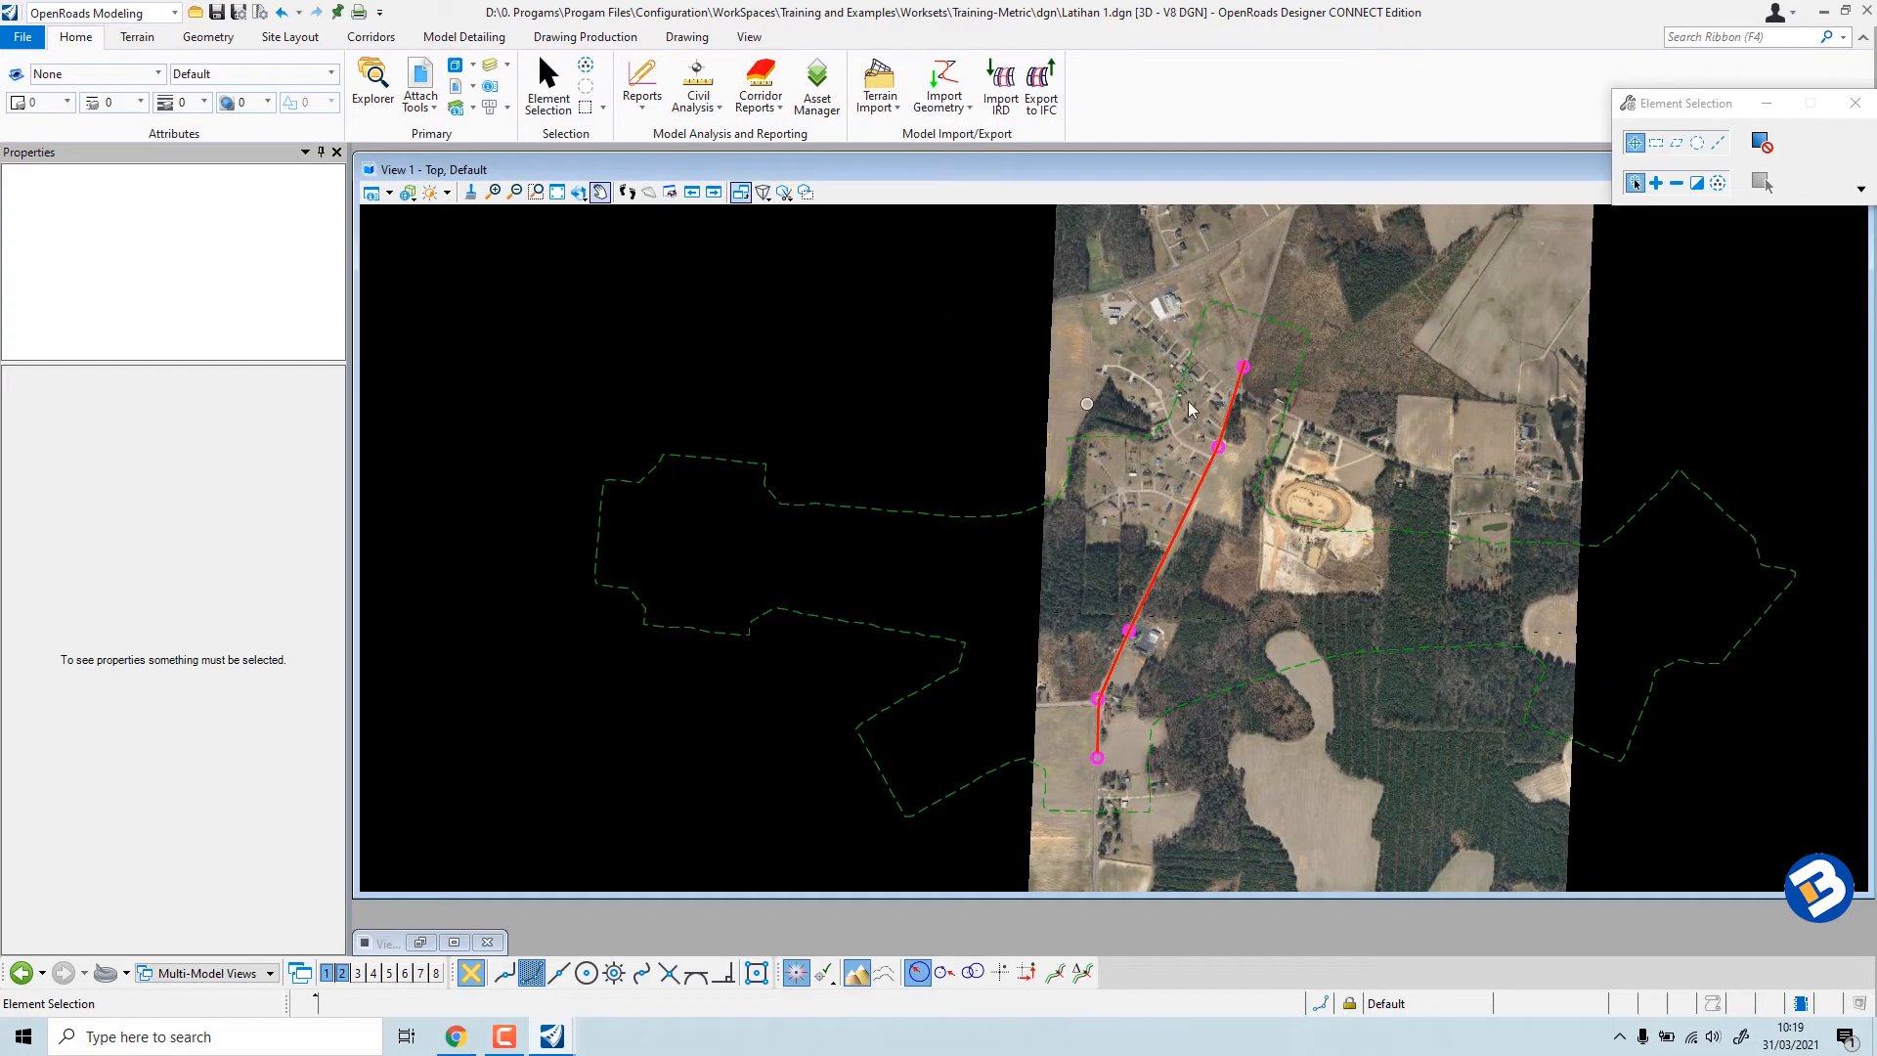
{"action": "scroll", "coordinate": [1247, 405], "scroll_direction": "up", "scroll_amount": 3}
{"action": "scroll", "coordinate": [1240, 352], "scroll_direction": "up", "scroll_amount": 2}
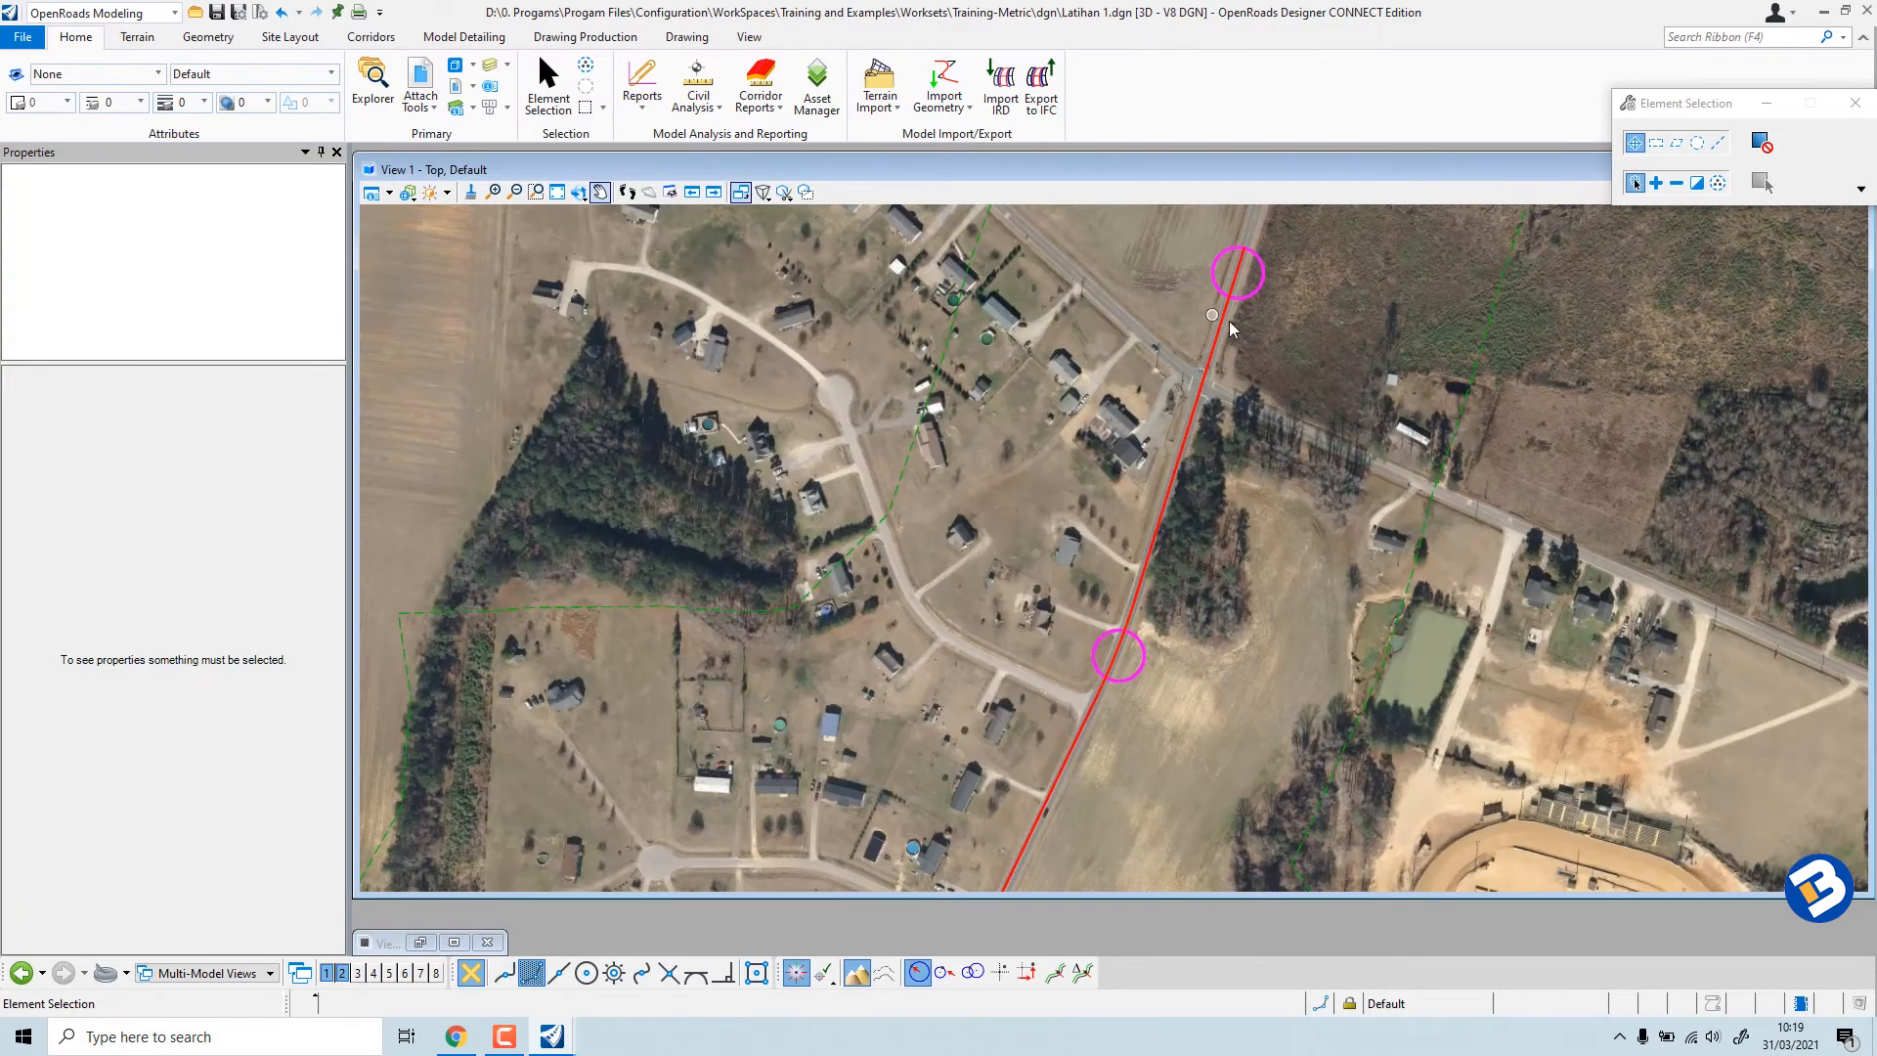
{"action": "scroll", "coordinate": [1222, 330], "scroll_direction": "down", "scroll_amount": 4}
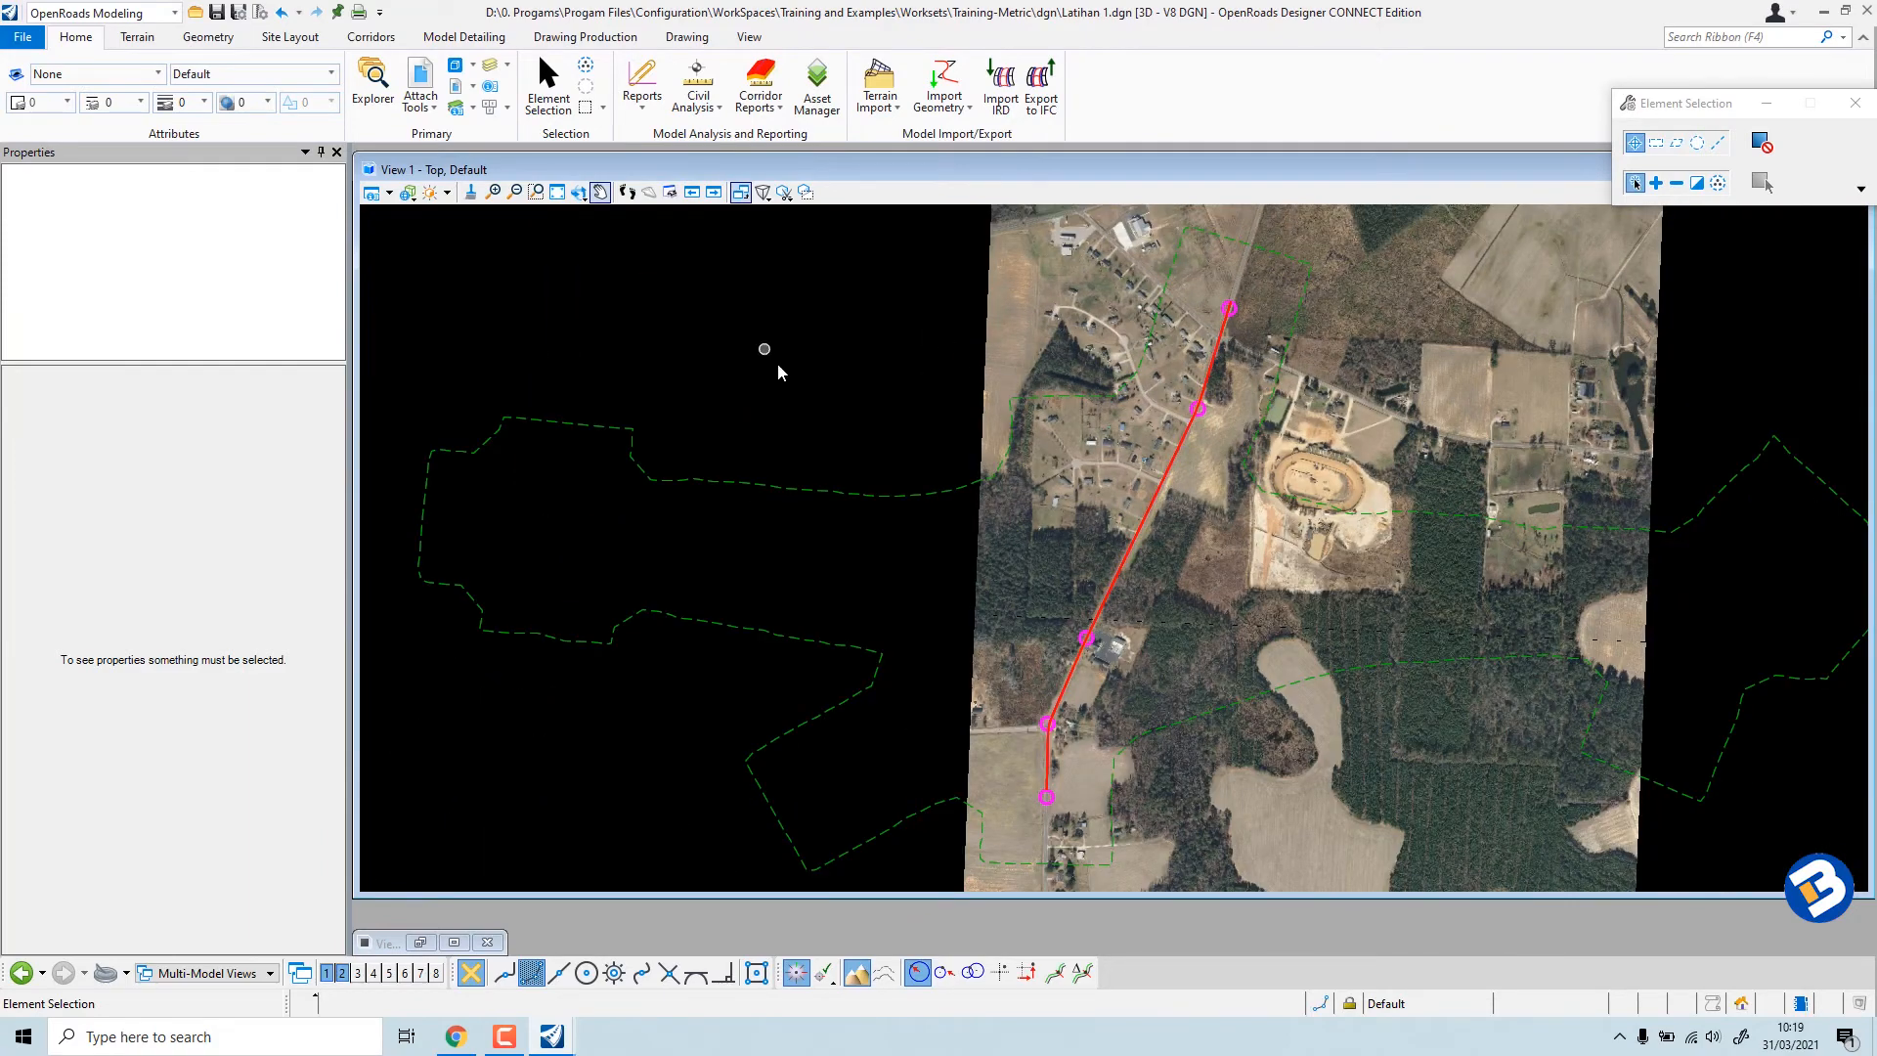
{"action": "left_click", "coordinate": [472, 192]}
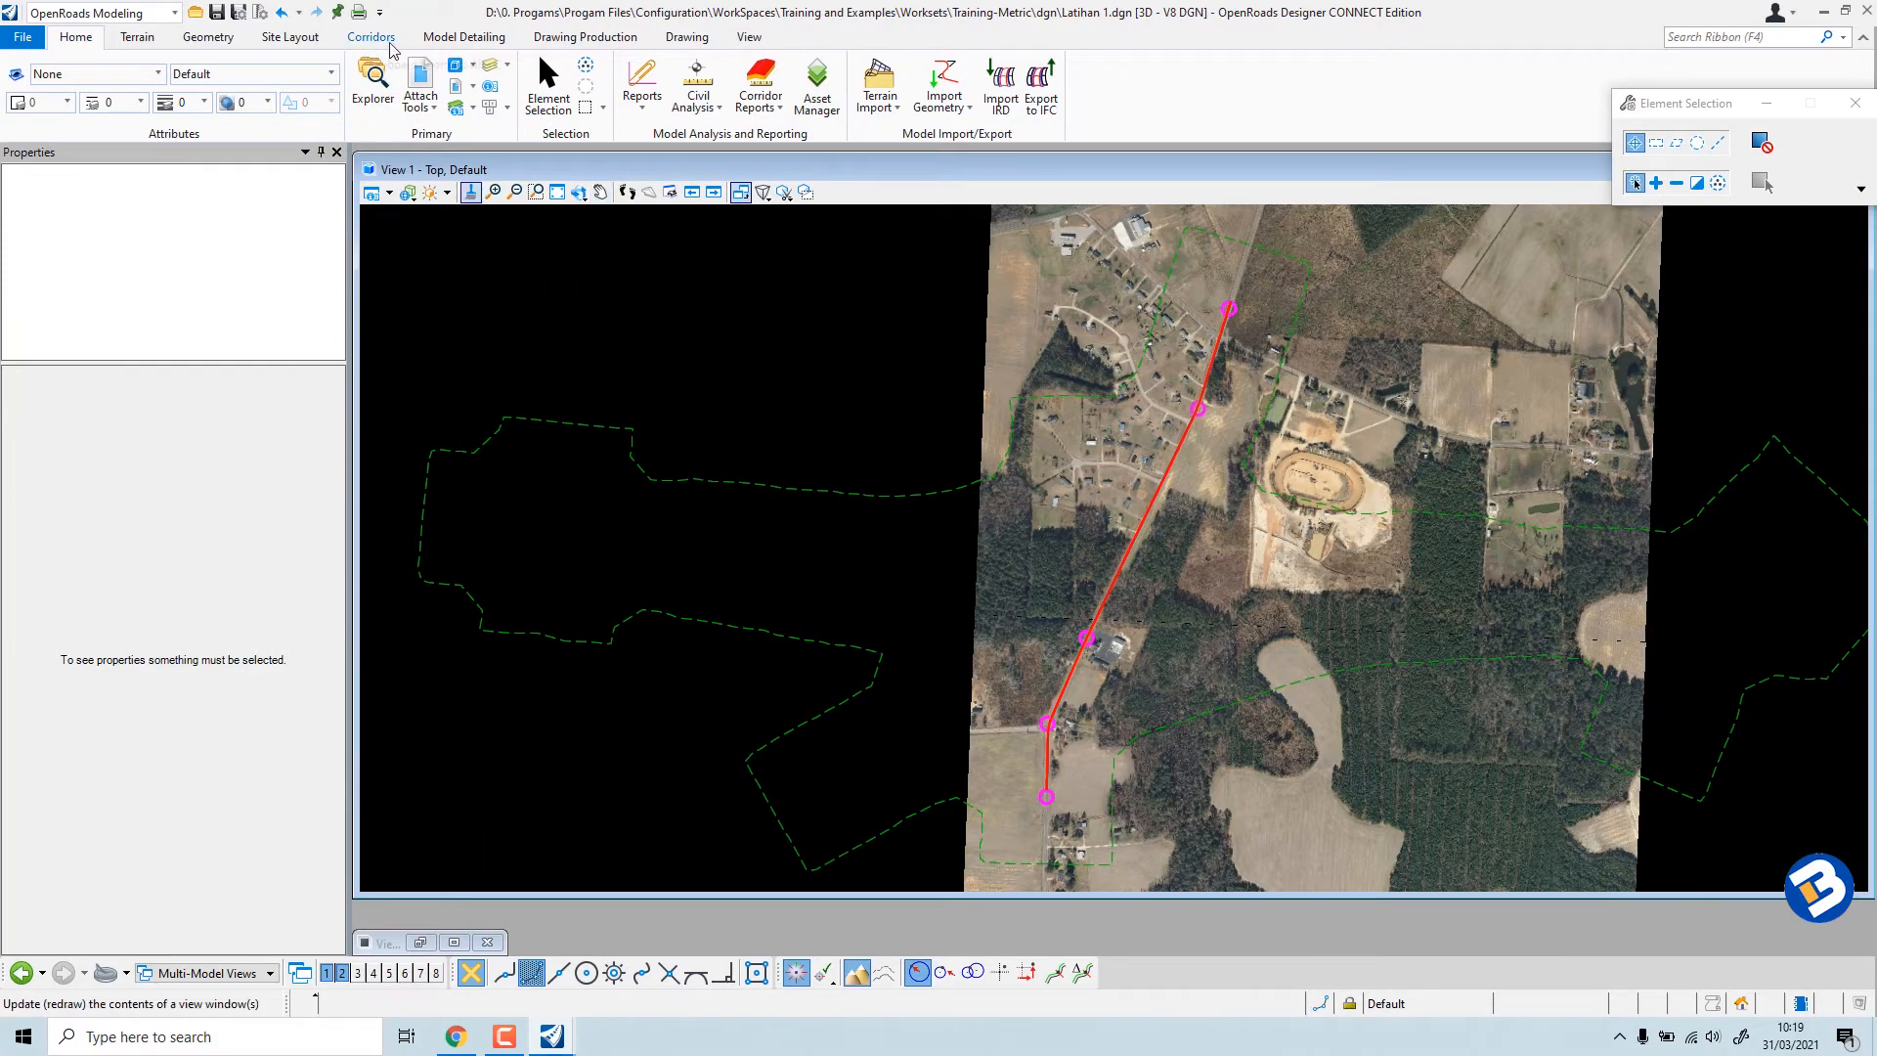
Create a corridor named "ALinyemen Horisontal" along the horizontal alignment, using its active profile and the Design feature definition.
{"action": "left_click", "coordinate": [369, 39]}
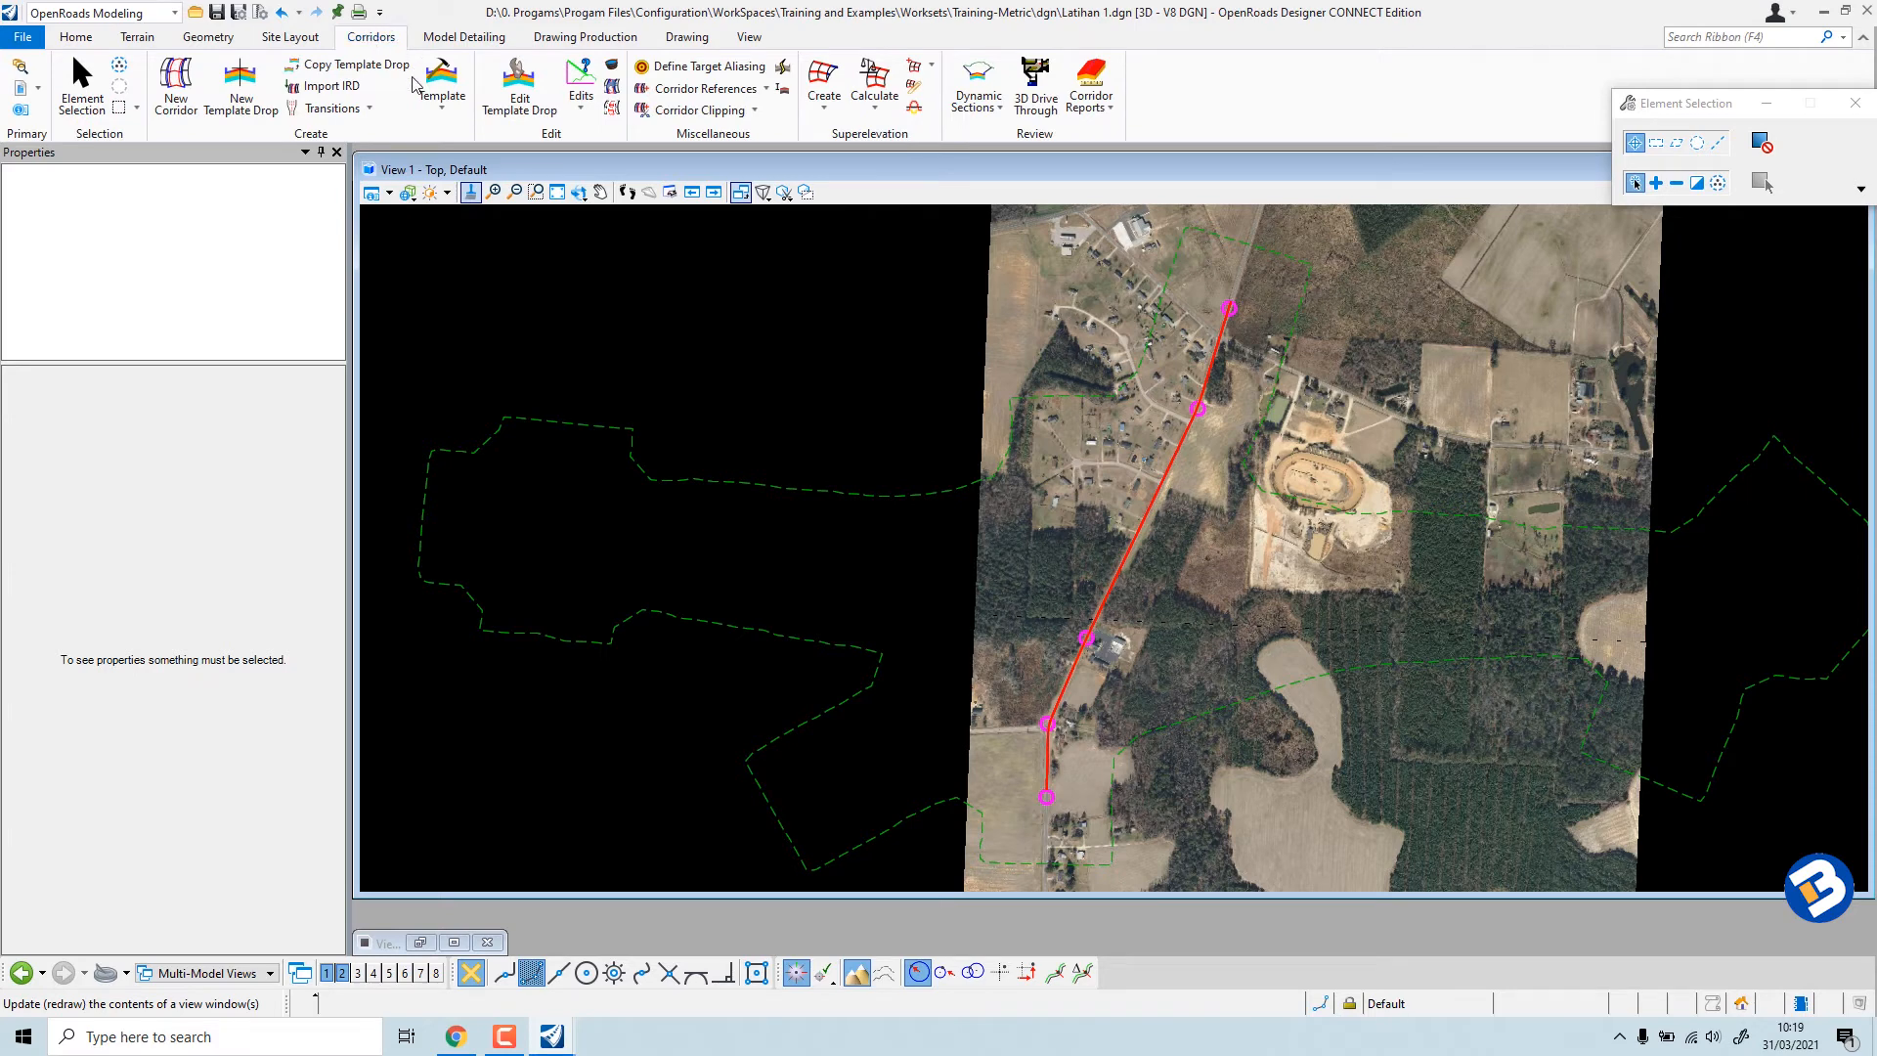
{"action": "left_click", "coordinate": [183, 85]}
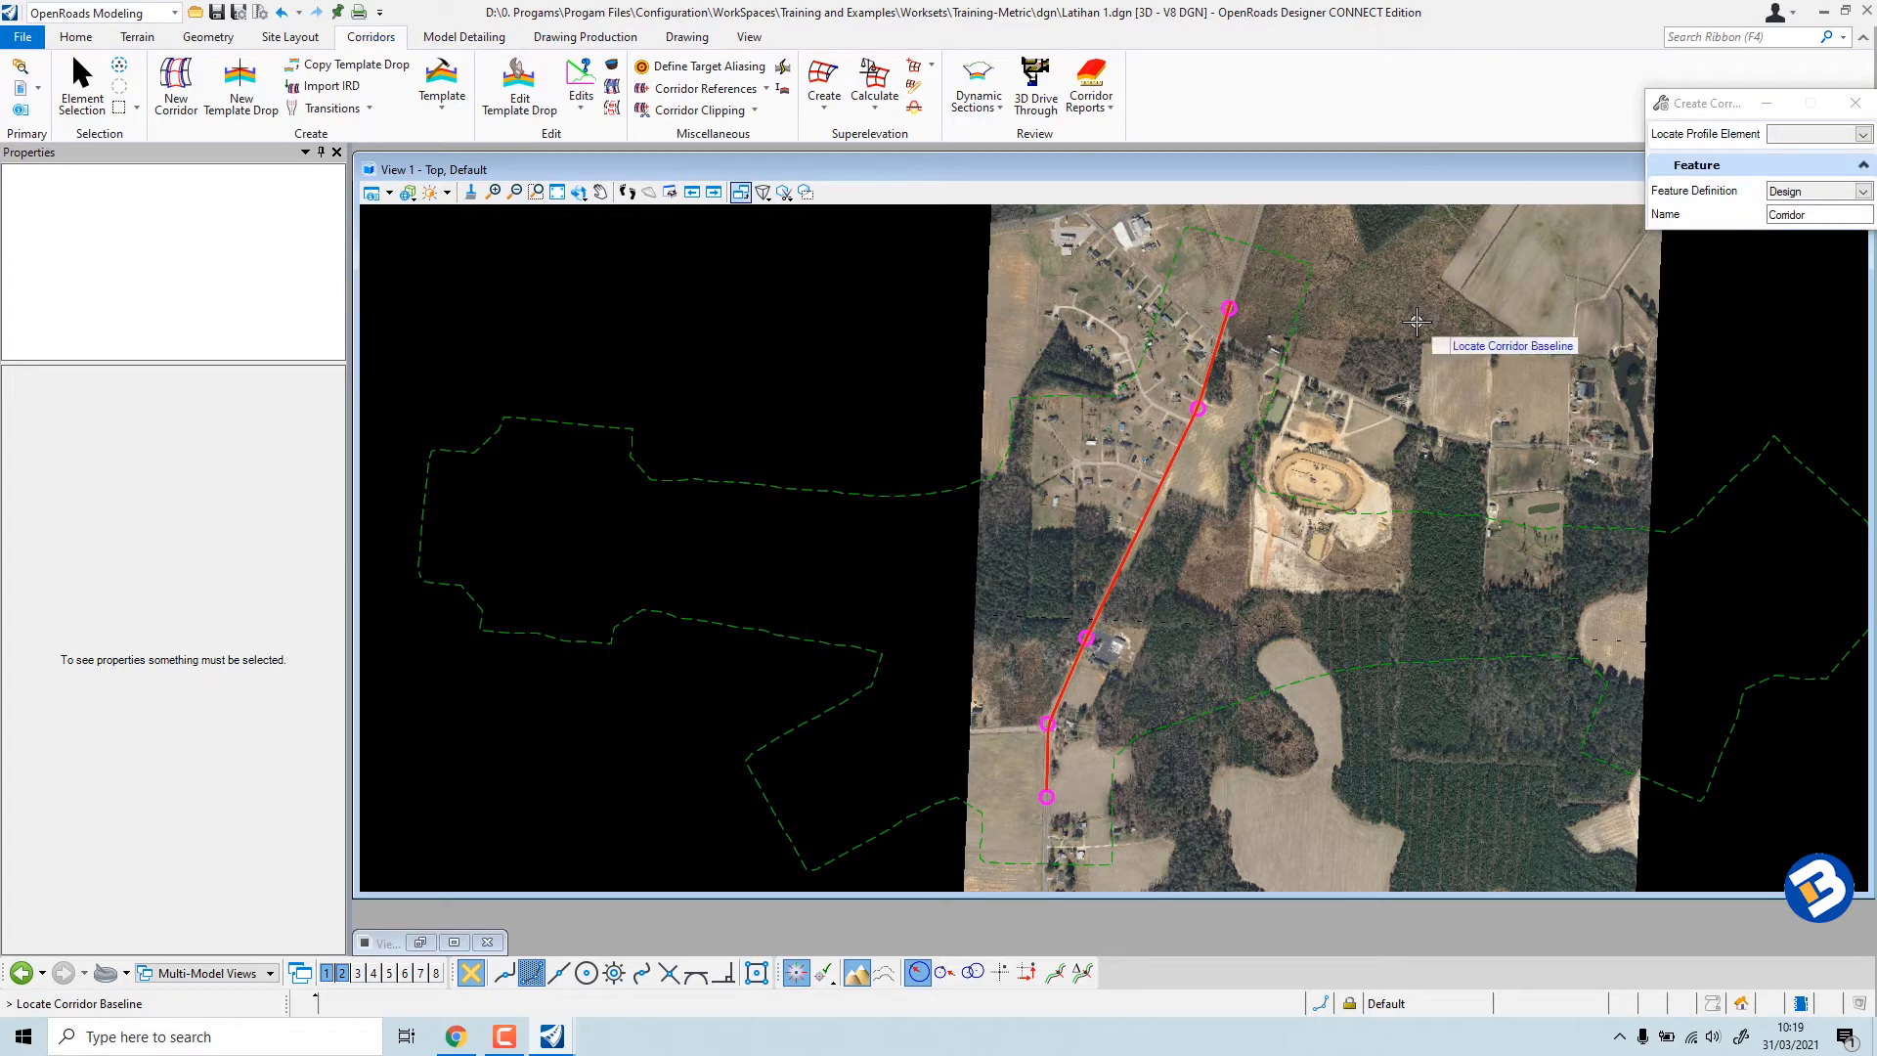
{"action": "left_click", "coordinate": [1166, 470]}
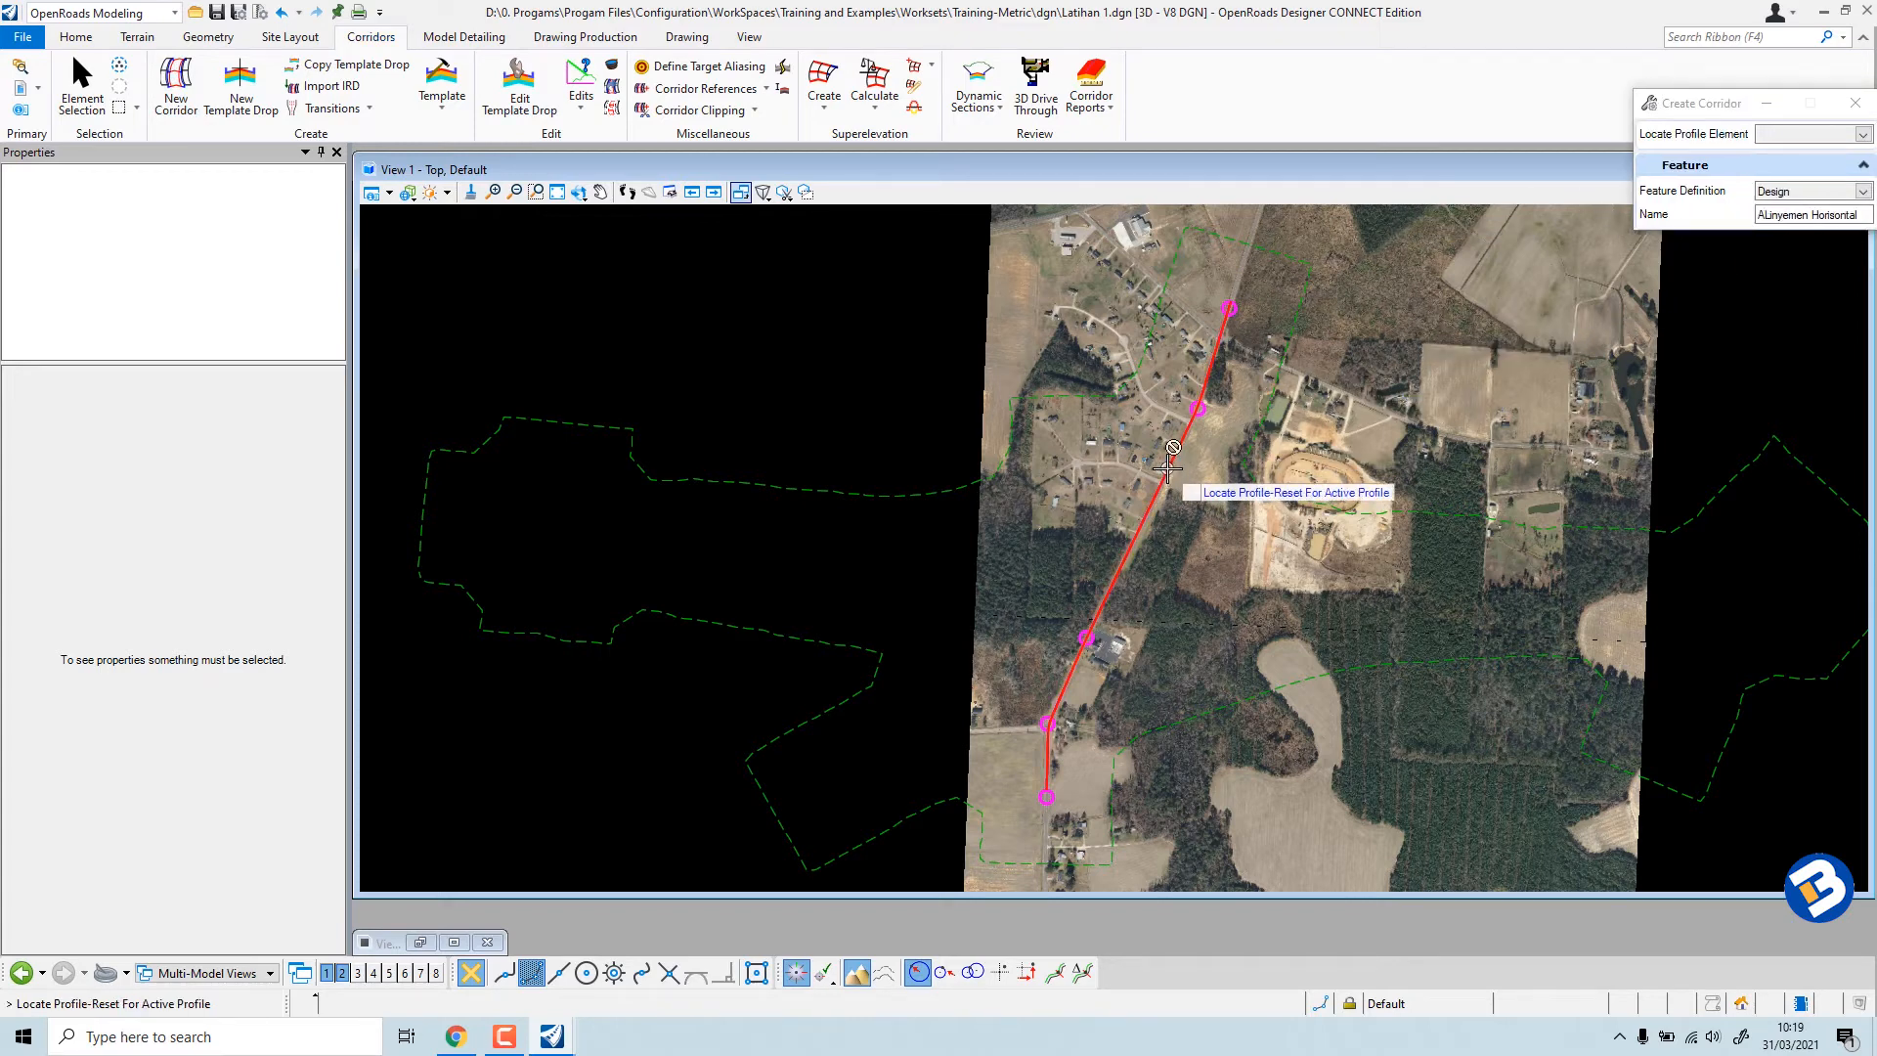
{"action": "right_click", "coordinate": [898, 414]}
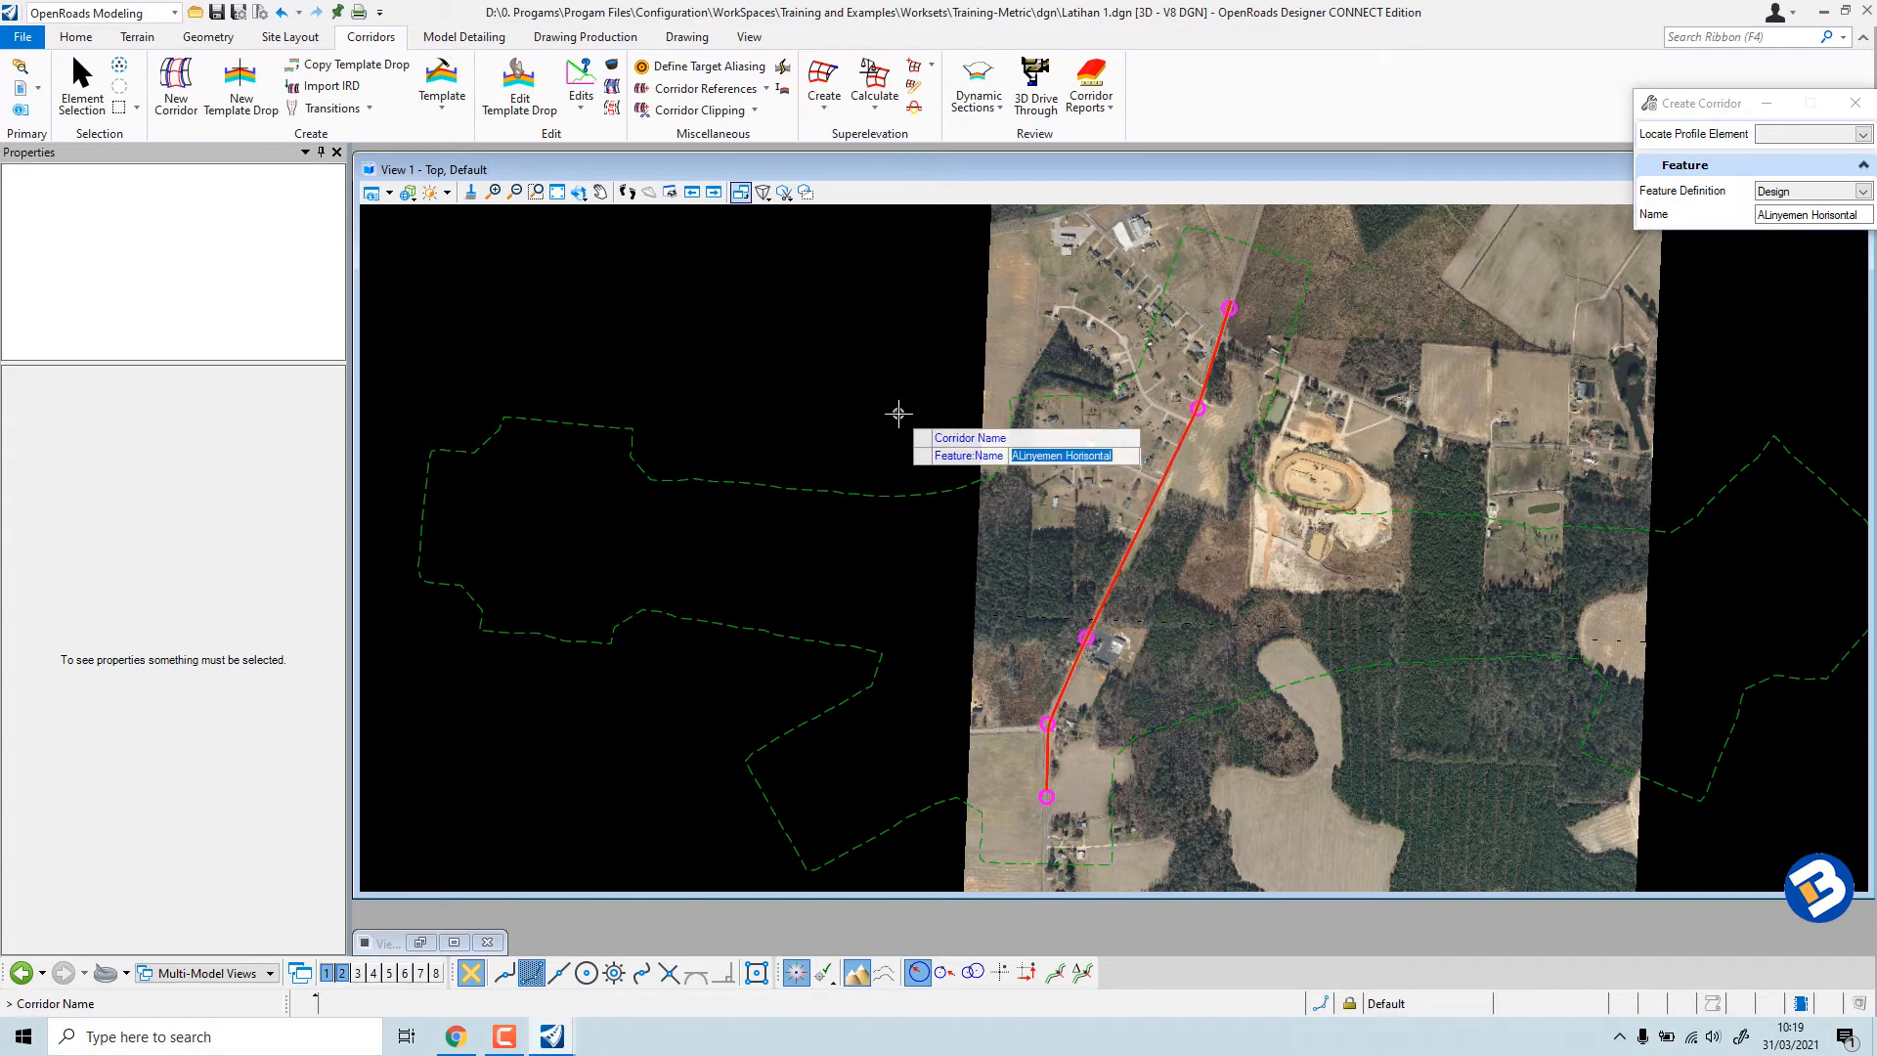
{"action": "left_click", "coordinate": [899, 414]}
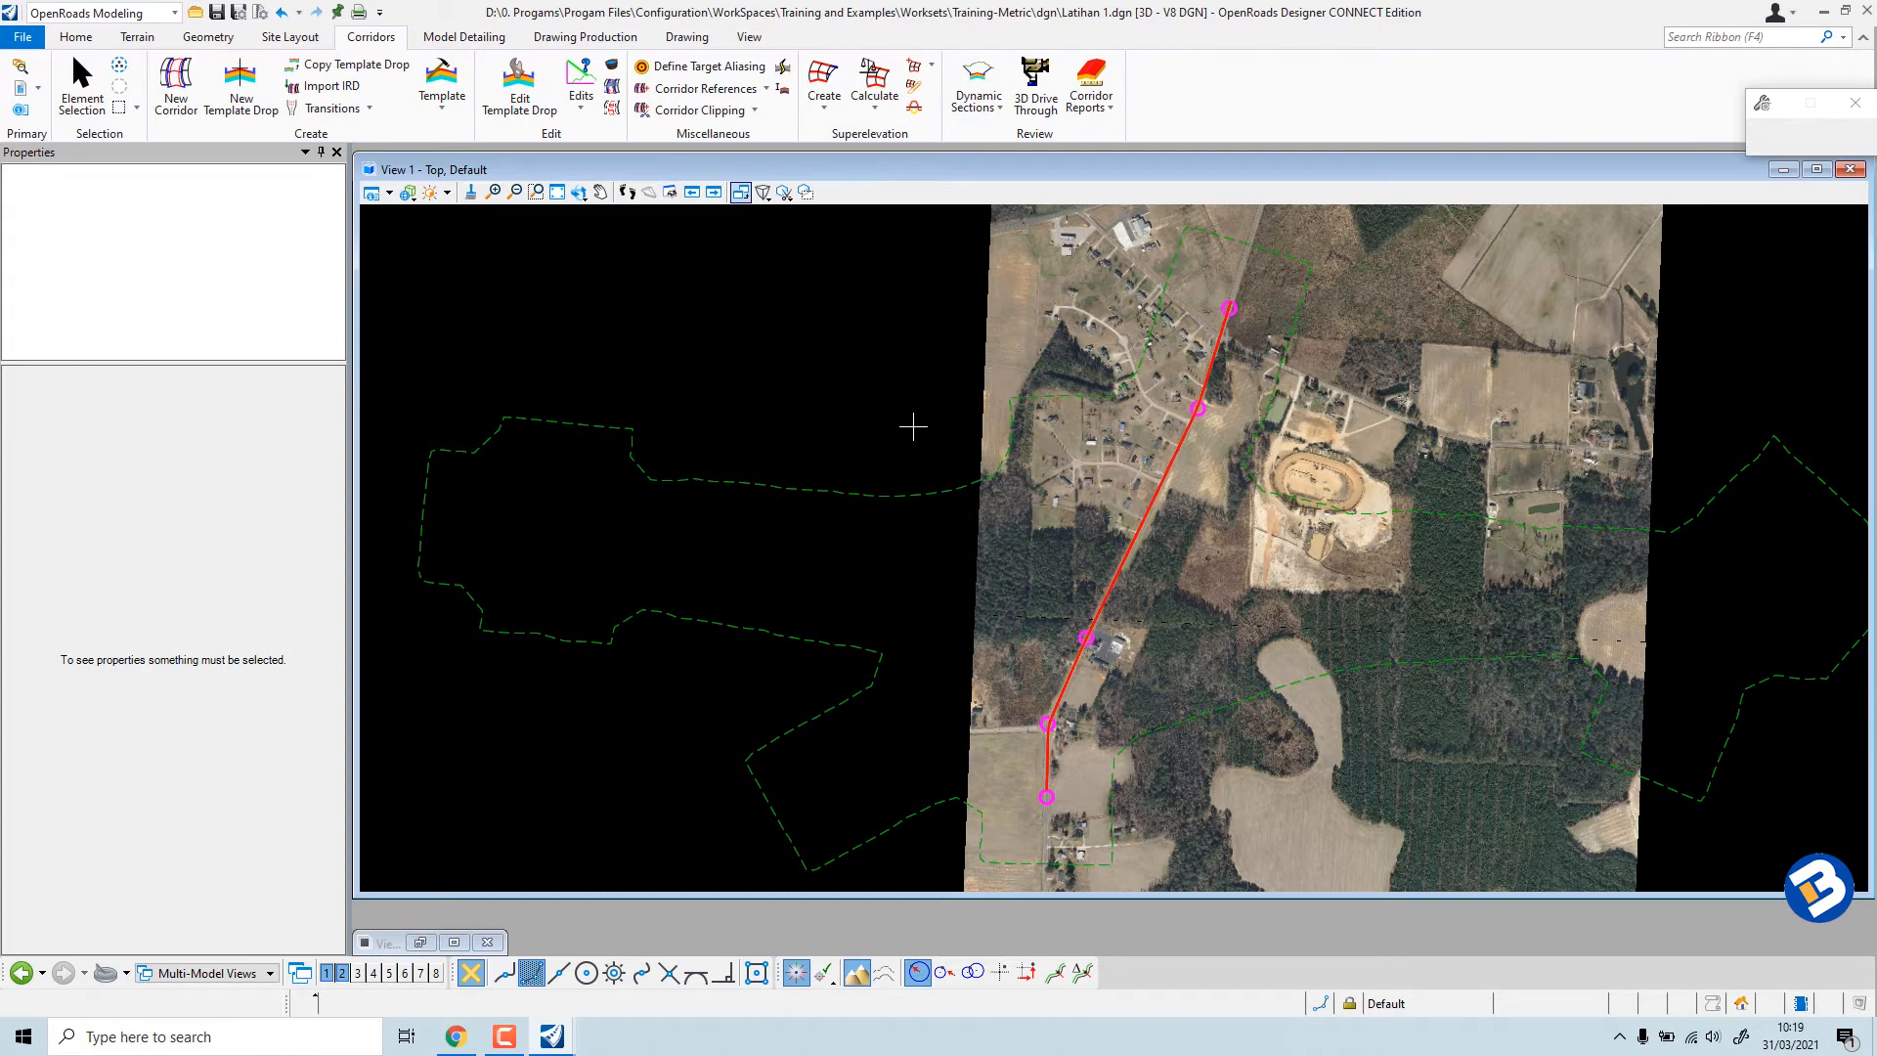
{"action": "left_click", "coordinate": [899, 414]}
{"action": "scroll", "coordinate": [898, 413], "scroll_direction": "down", "scroll_amount": 1}
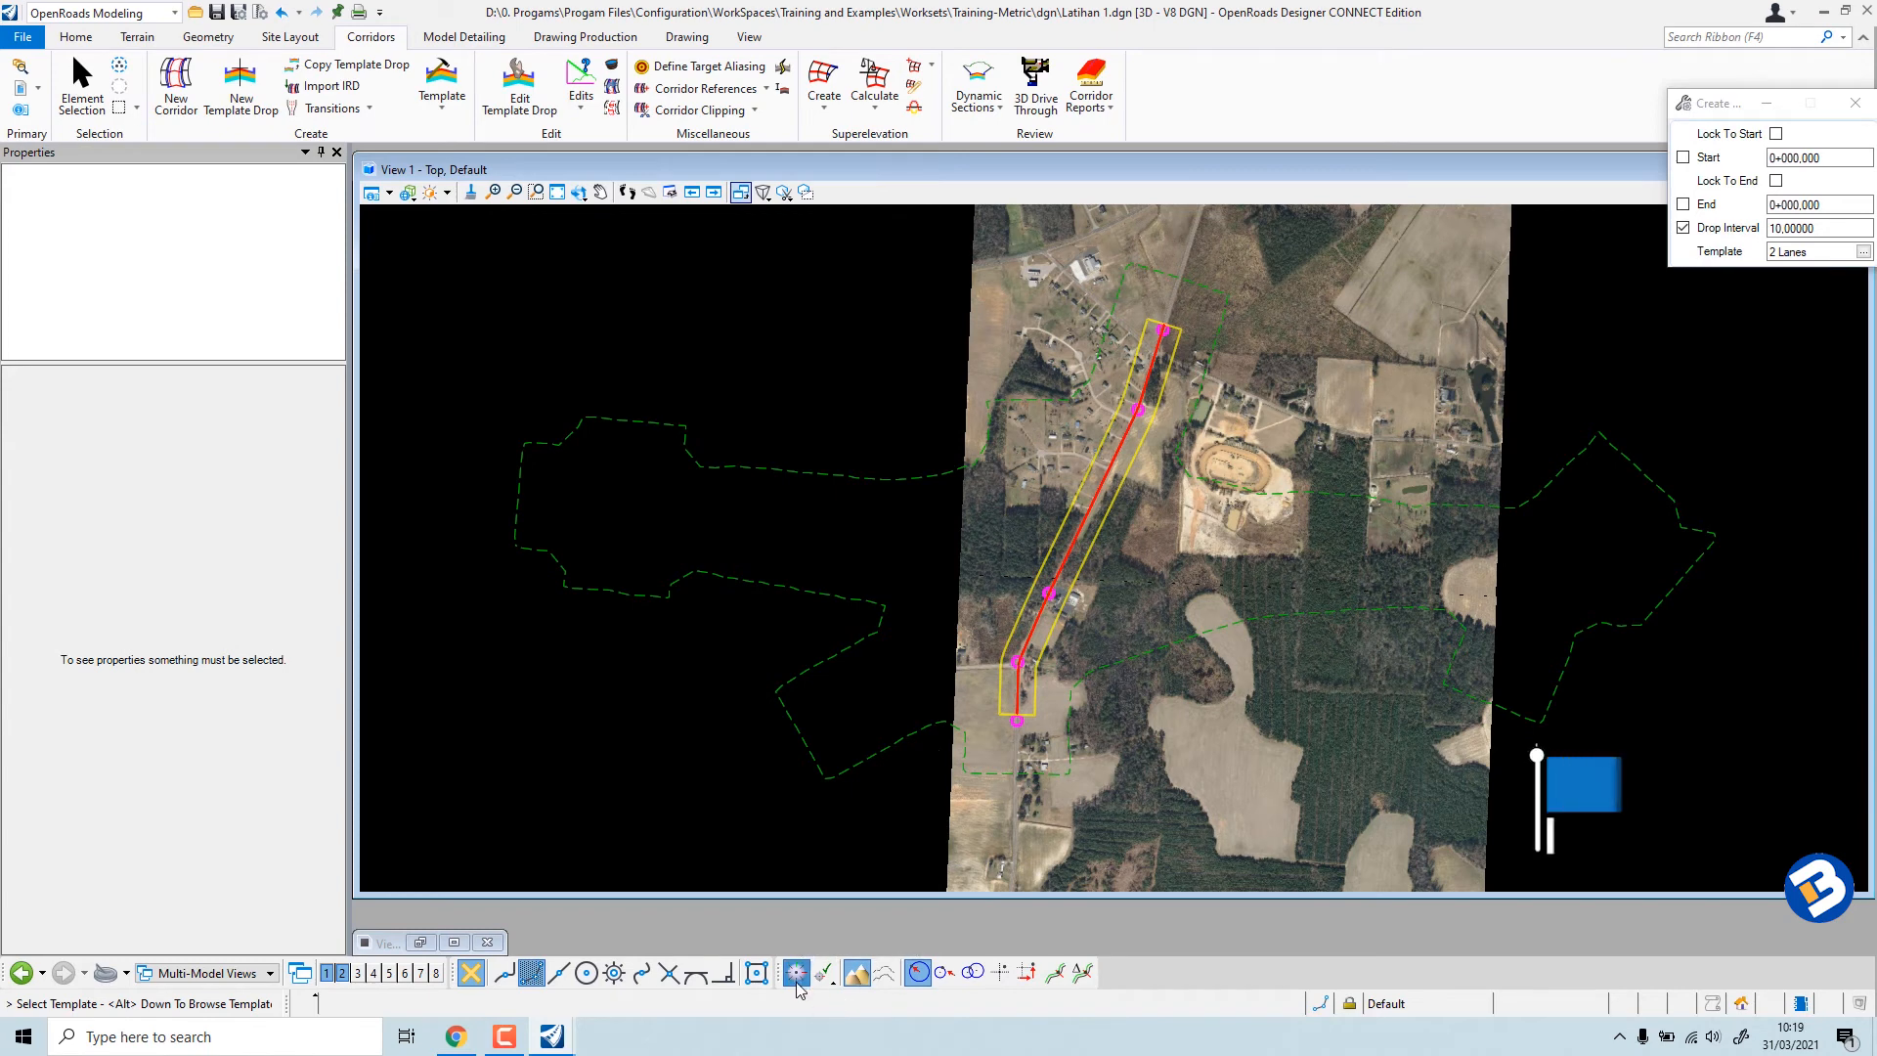
{"action": "middle_click_drag", "start_coordinate": [1105, 479], "coordinate": [974, 530]}
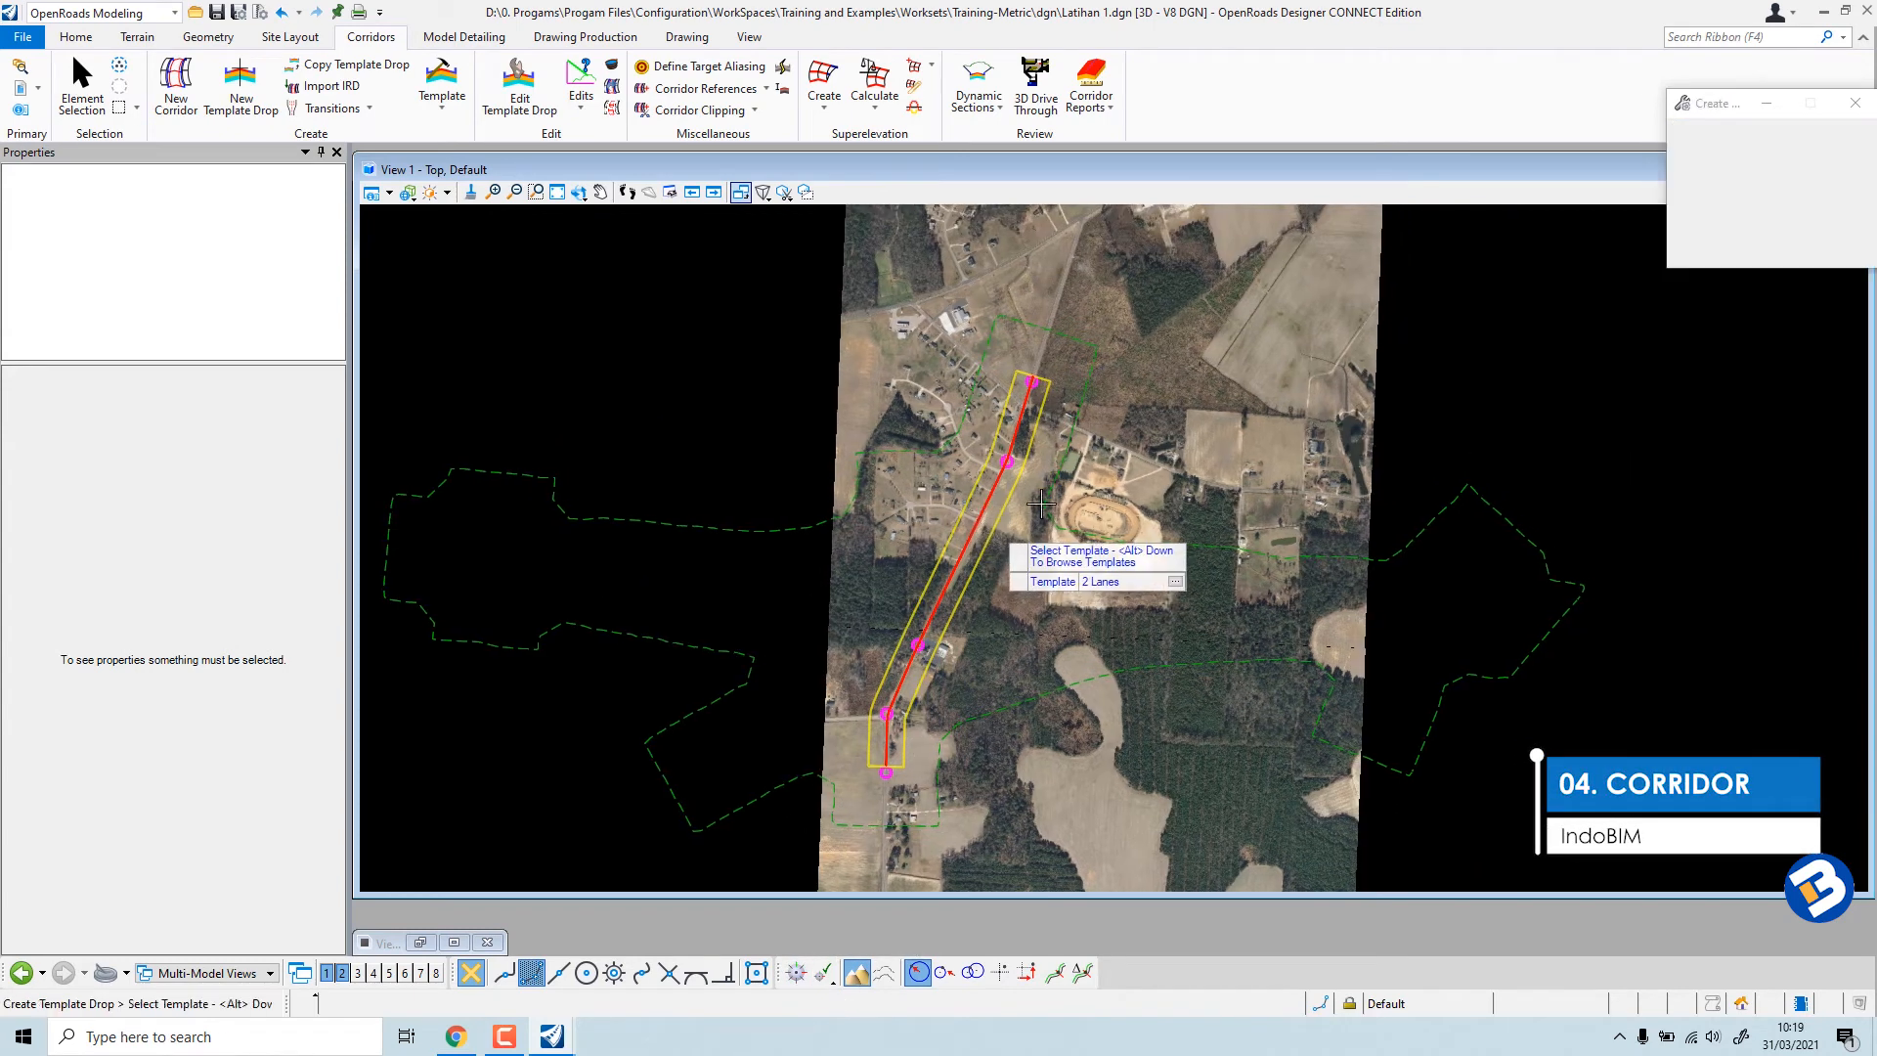
{"action": "left_click_drag", "start_coordinate": [1687, 107], "coordinate": [1467, 223]}
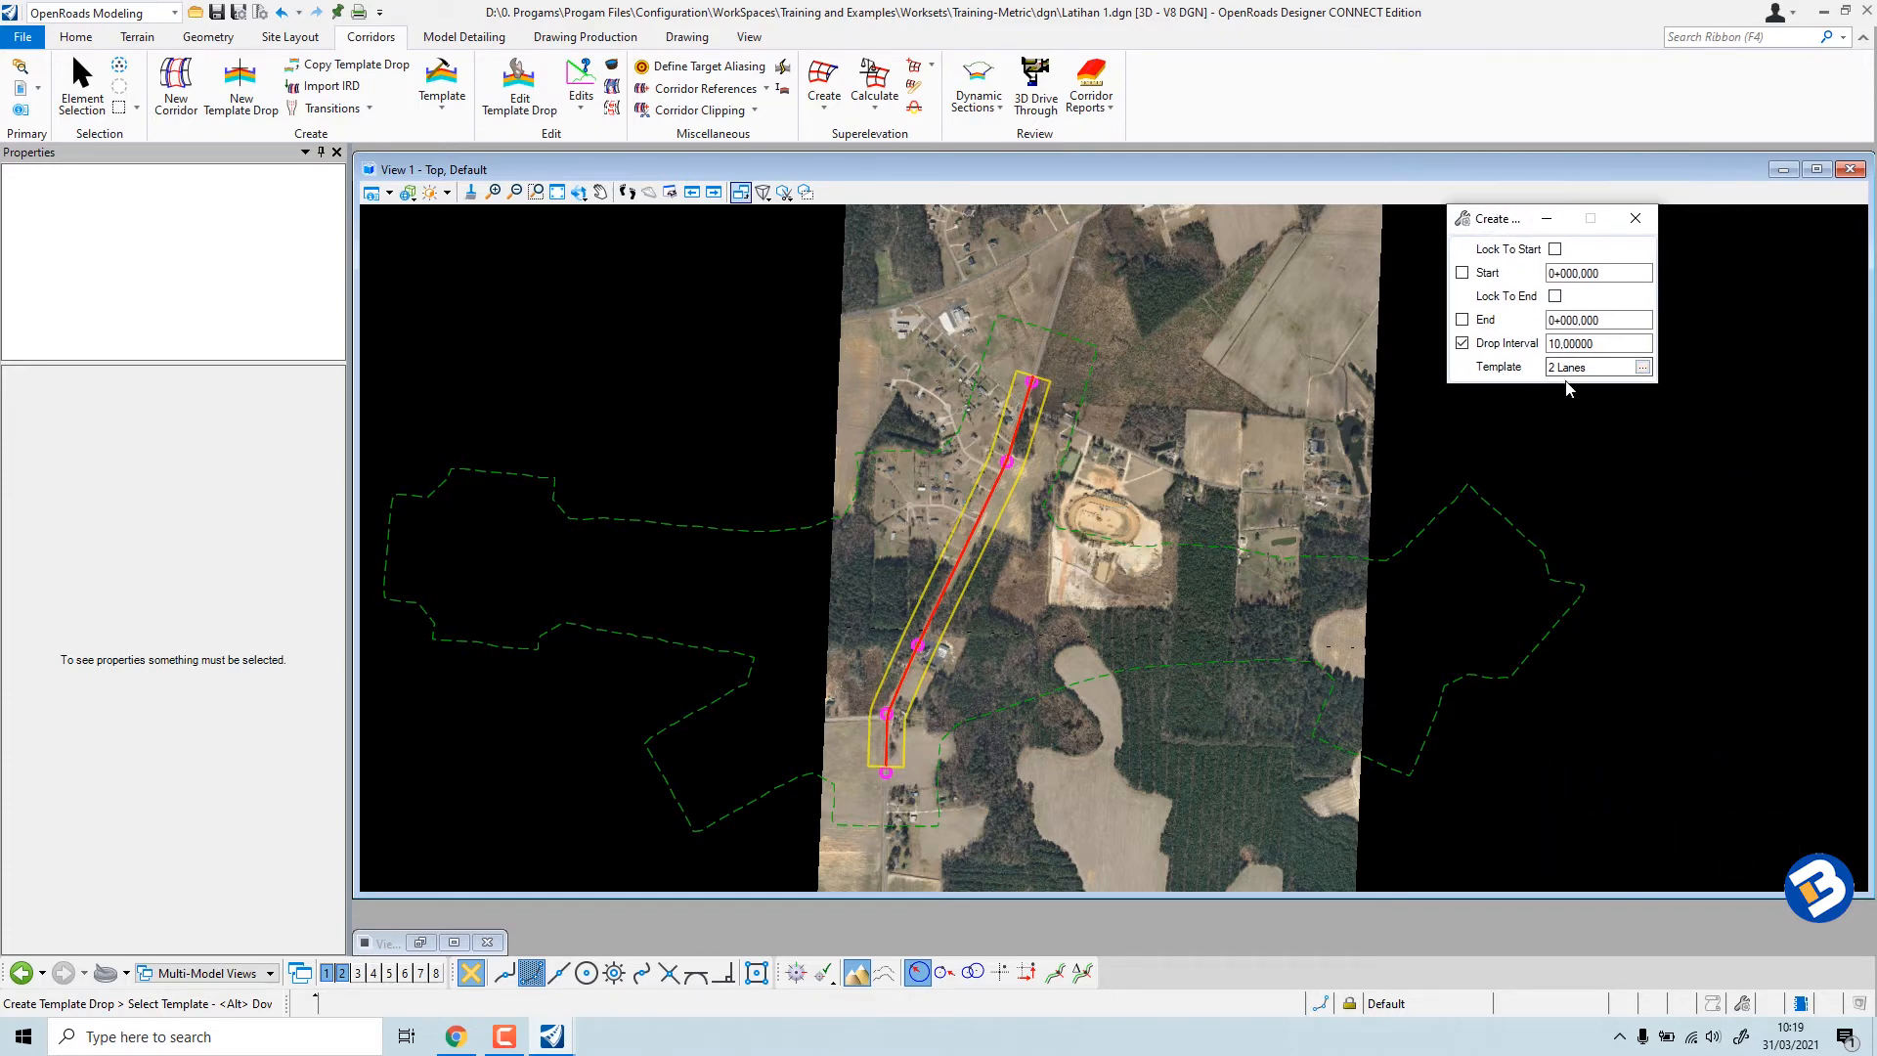
{"action": "left_click", "coordinate": [1642, 369]}
{"action": "left_click", "coordinate": [1635, 221]}
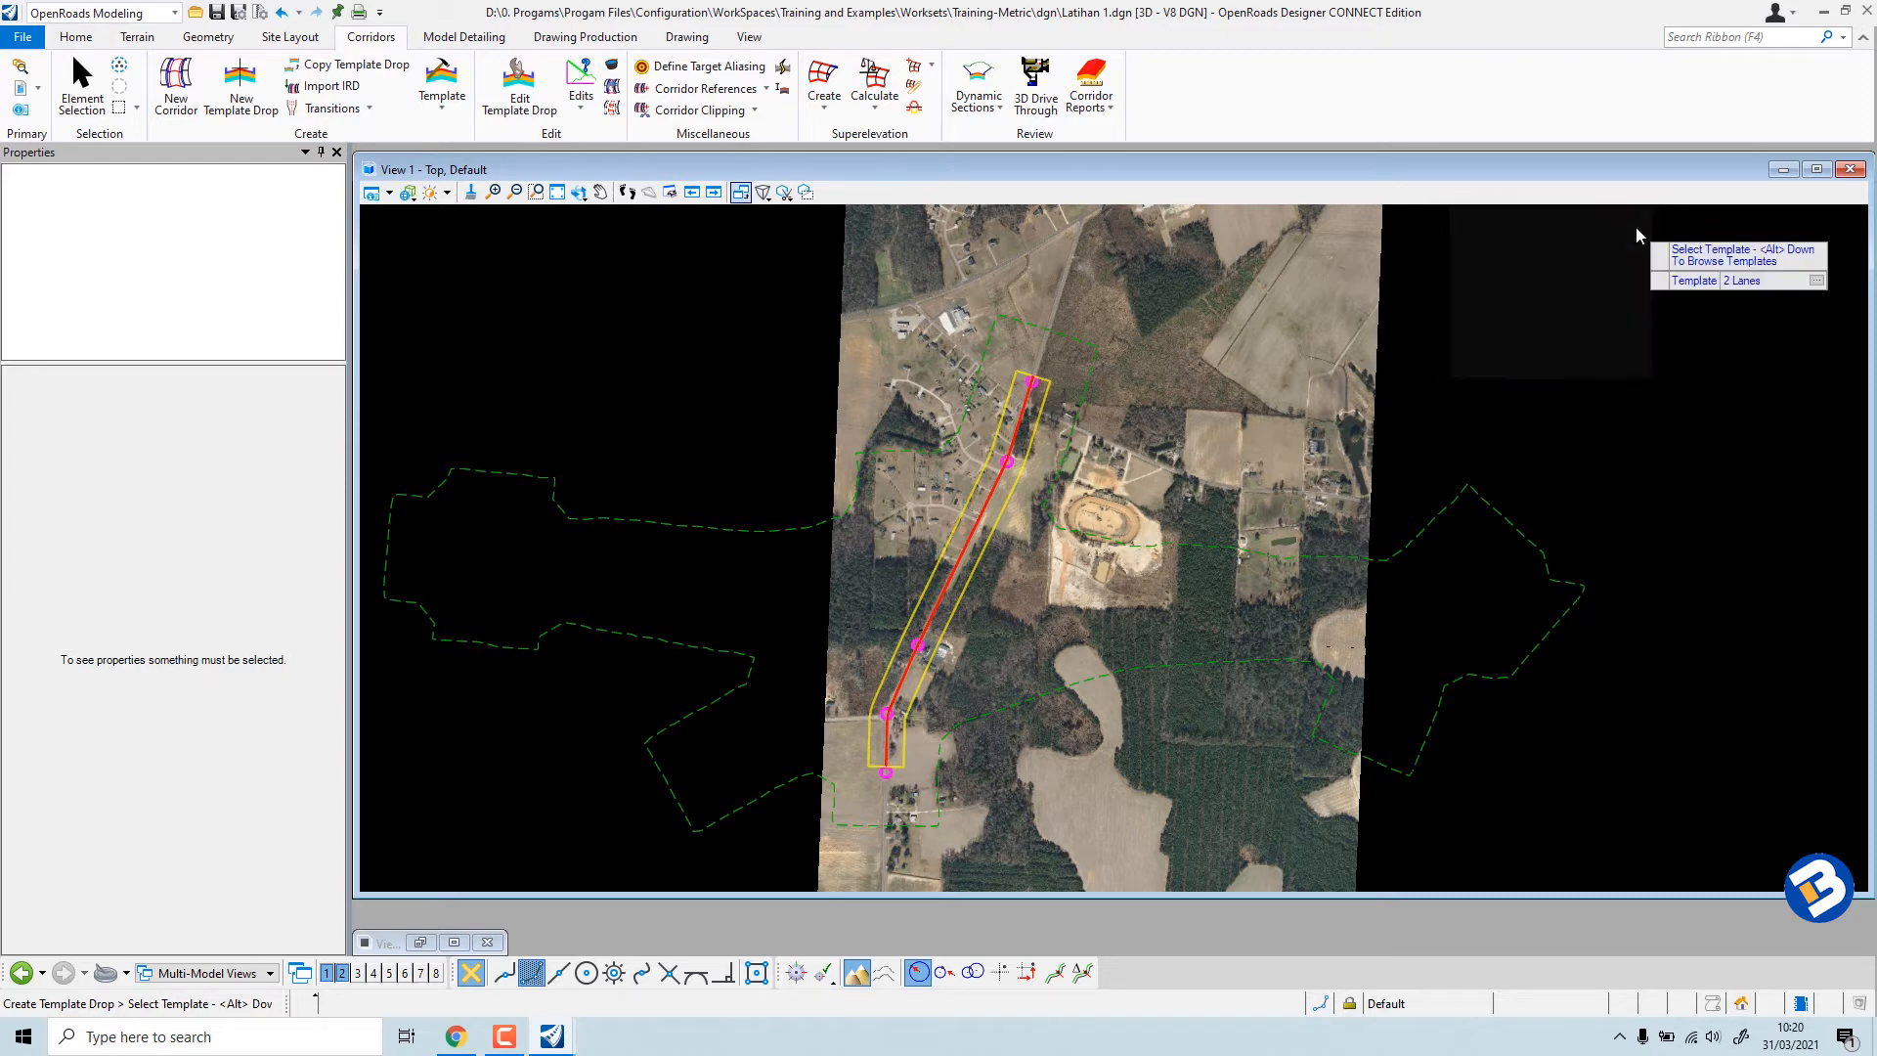
Open the template library, expand the rural asphalt Divided folder and examine the pavement layers of the undivided 2 Lanes template.
{"action": "left_click", "coordinate": [442, 78]}
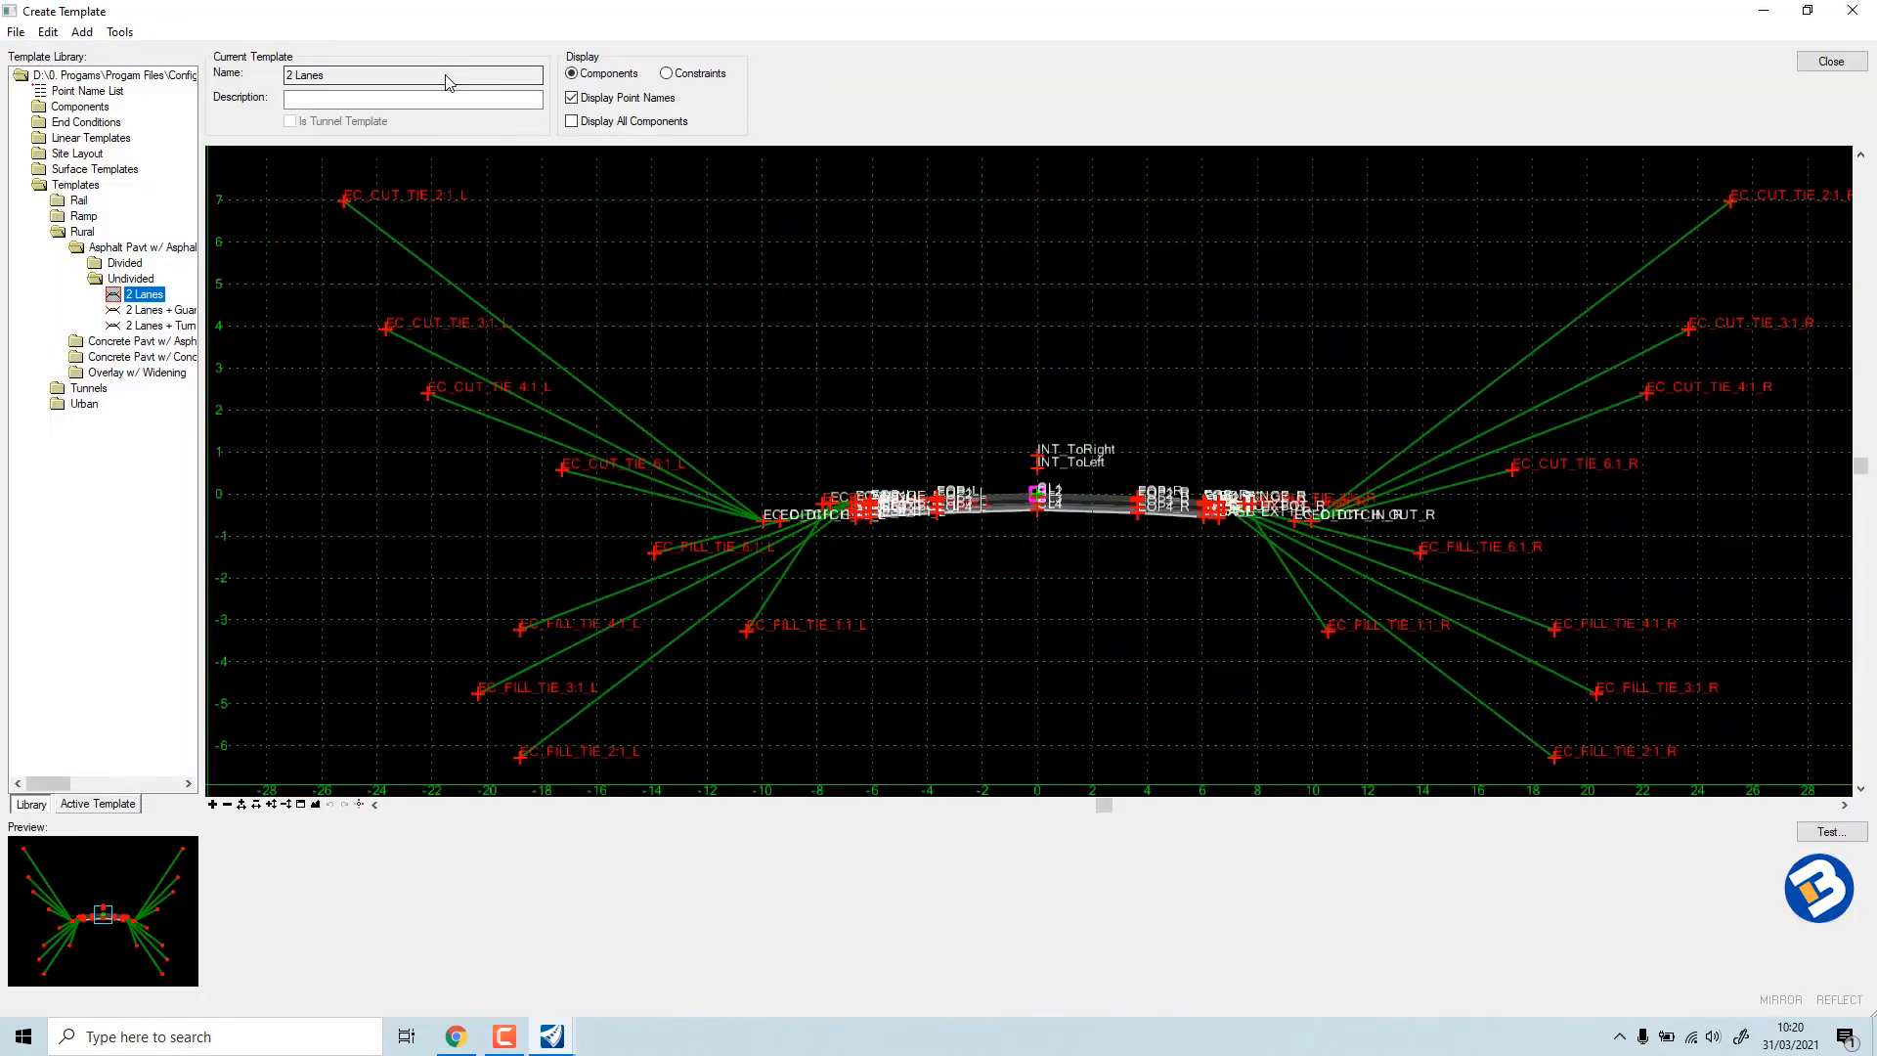
{"action": "left_click", "coordinate": [124, 265]}
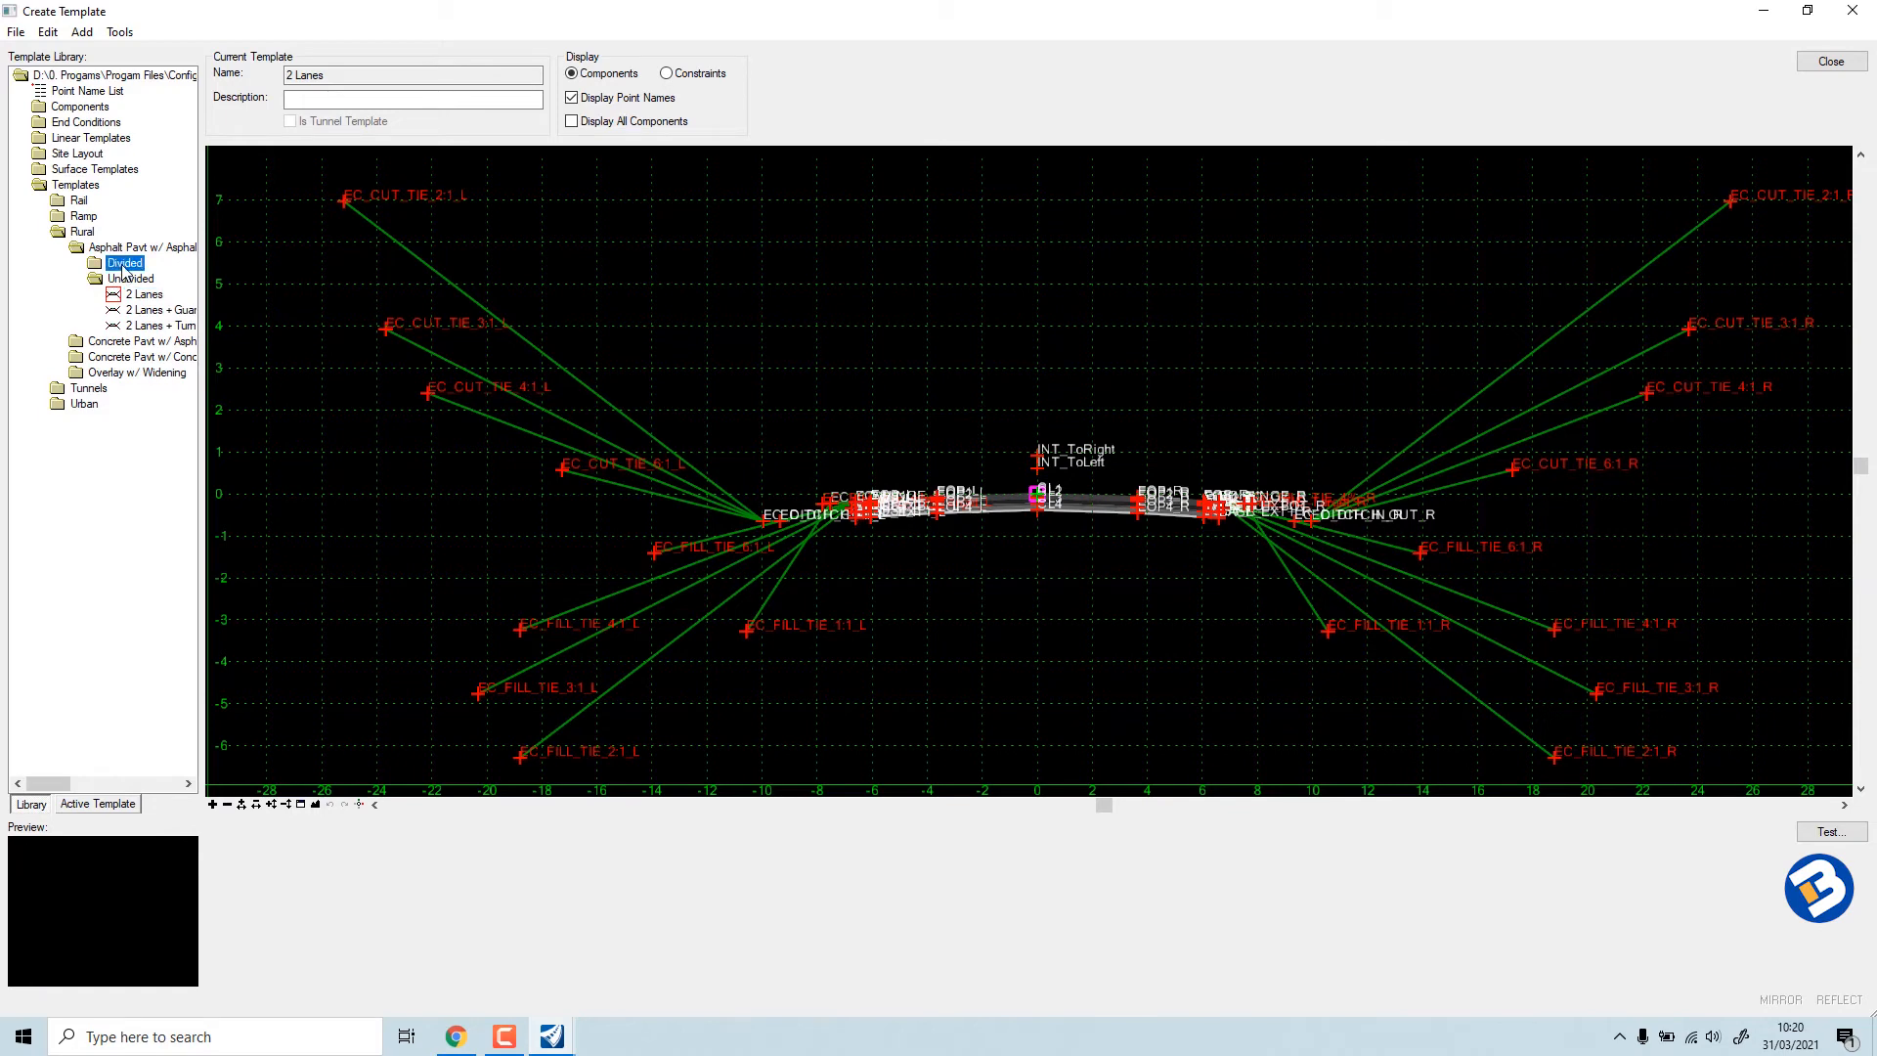
{"action": "double_click", "coordinate": [124, 265]}
{"action": "left_click", "coordinate": [146, 280]}
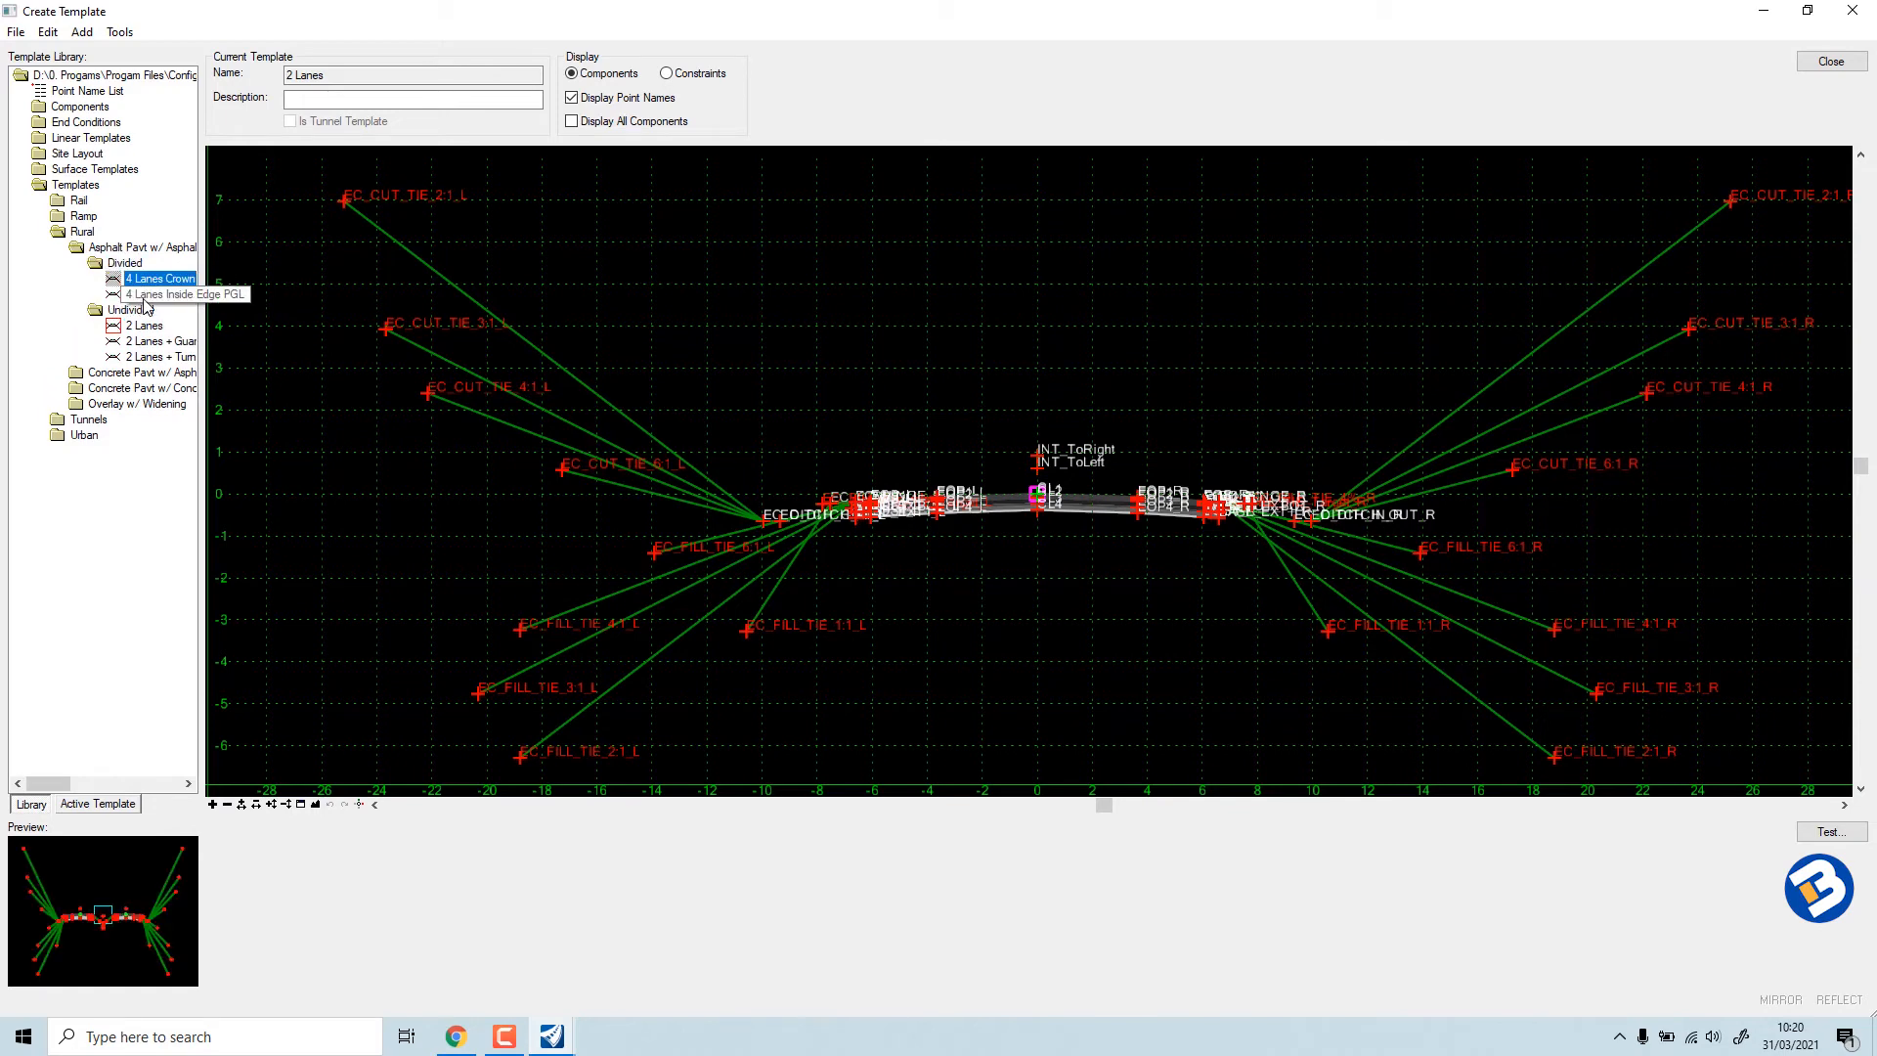
{"action": "left_click", "coordinate": [143, 325]}
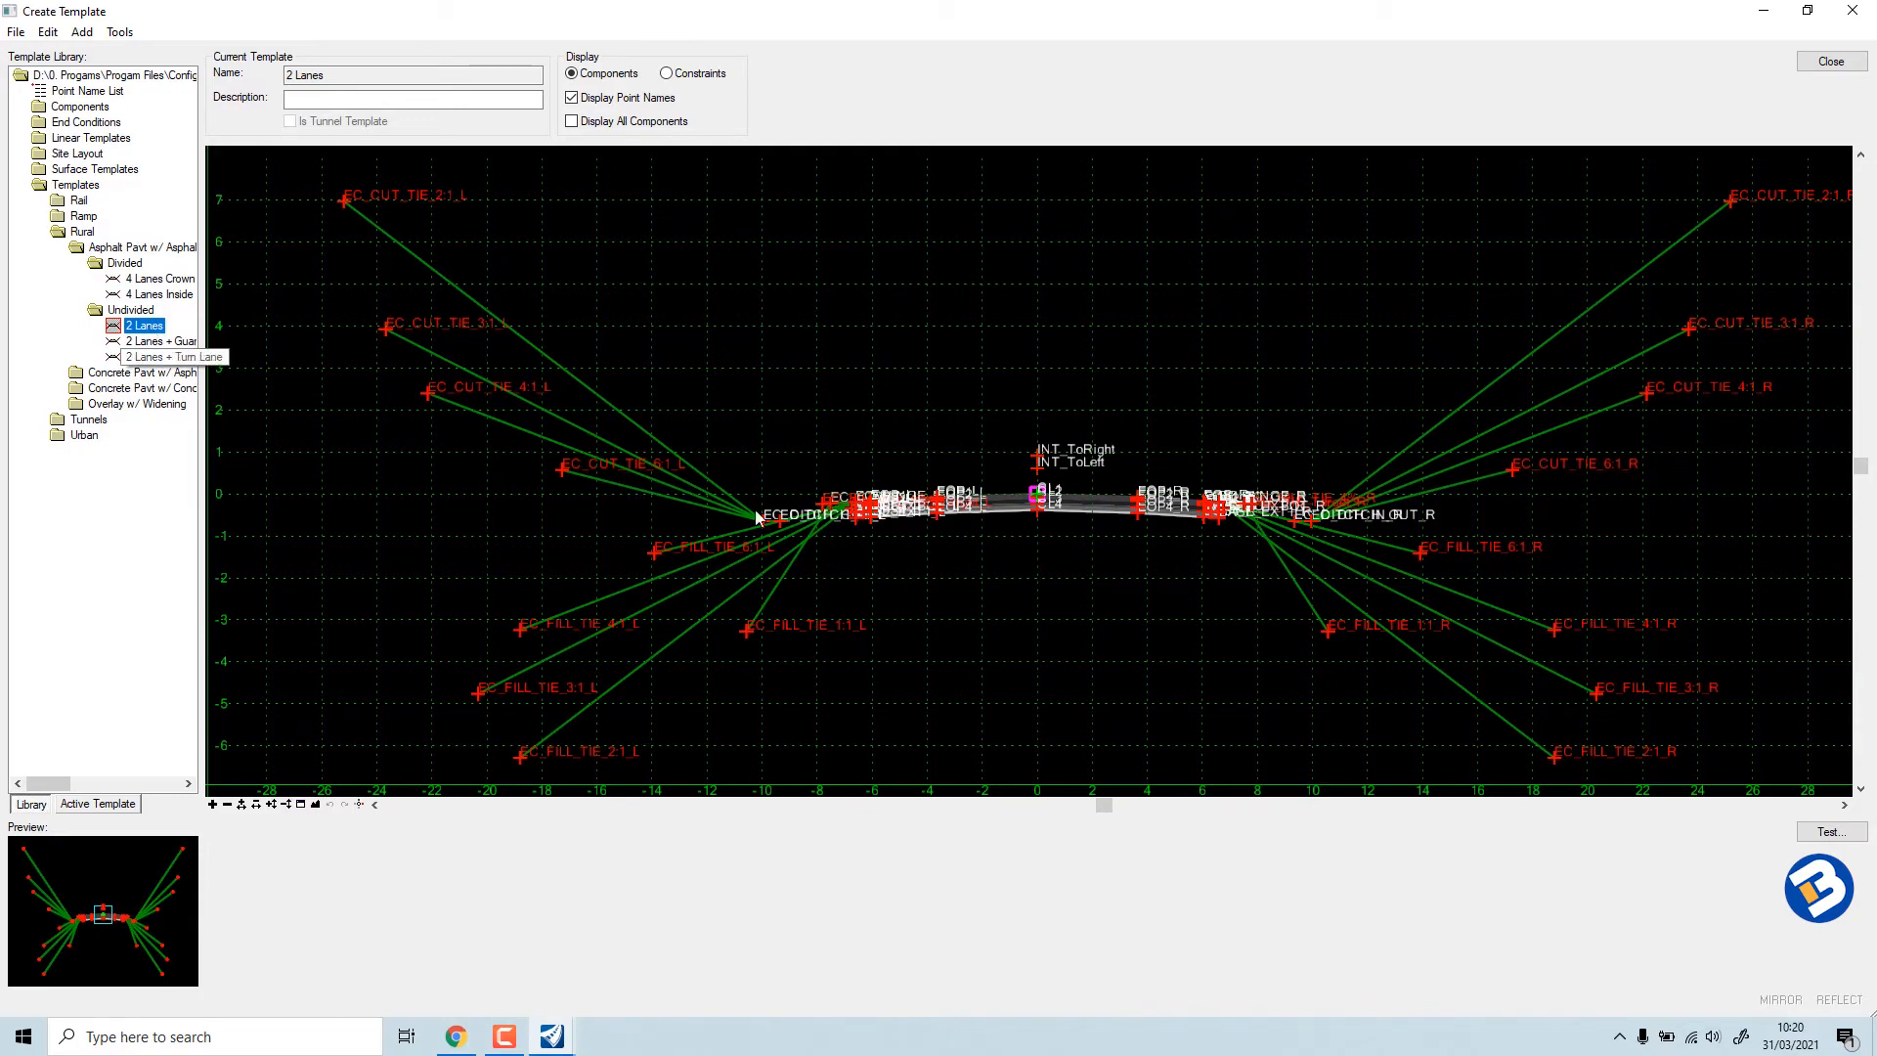
{"action": "scroll", "coordinate": [976, 431], "scroll_direction": "up", "scroll_amount": 6}
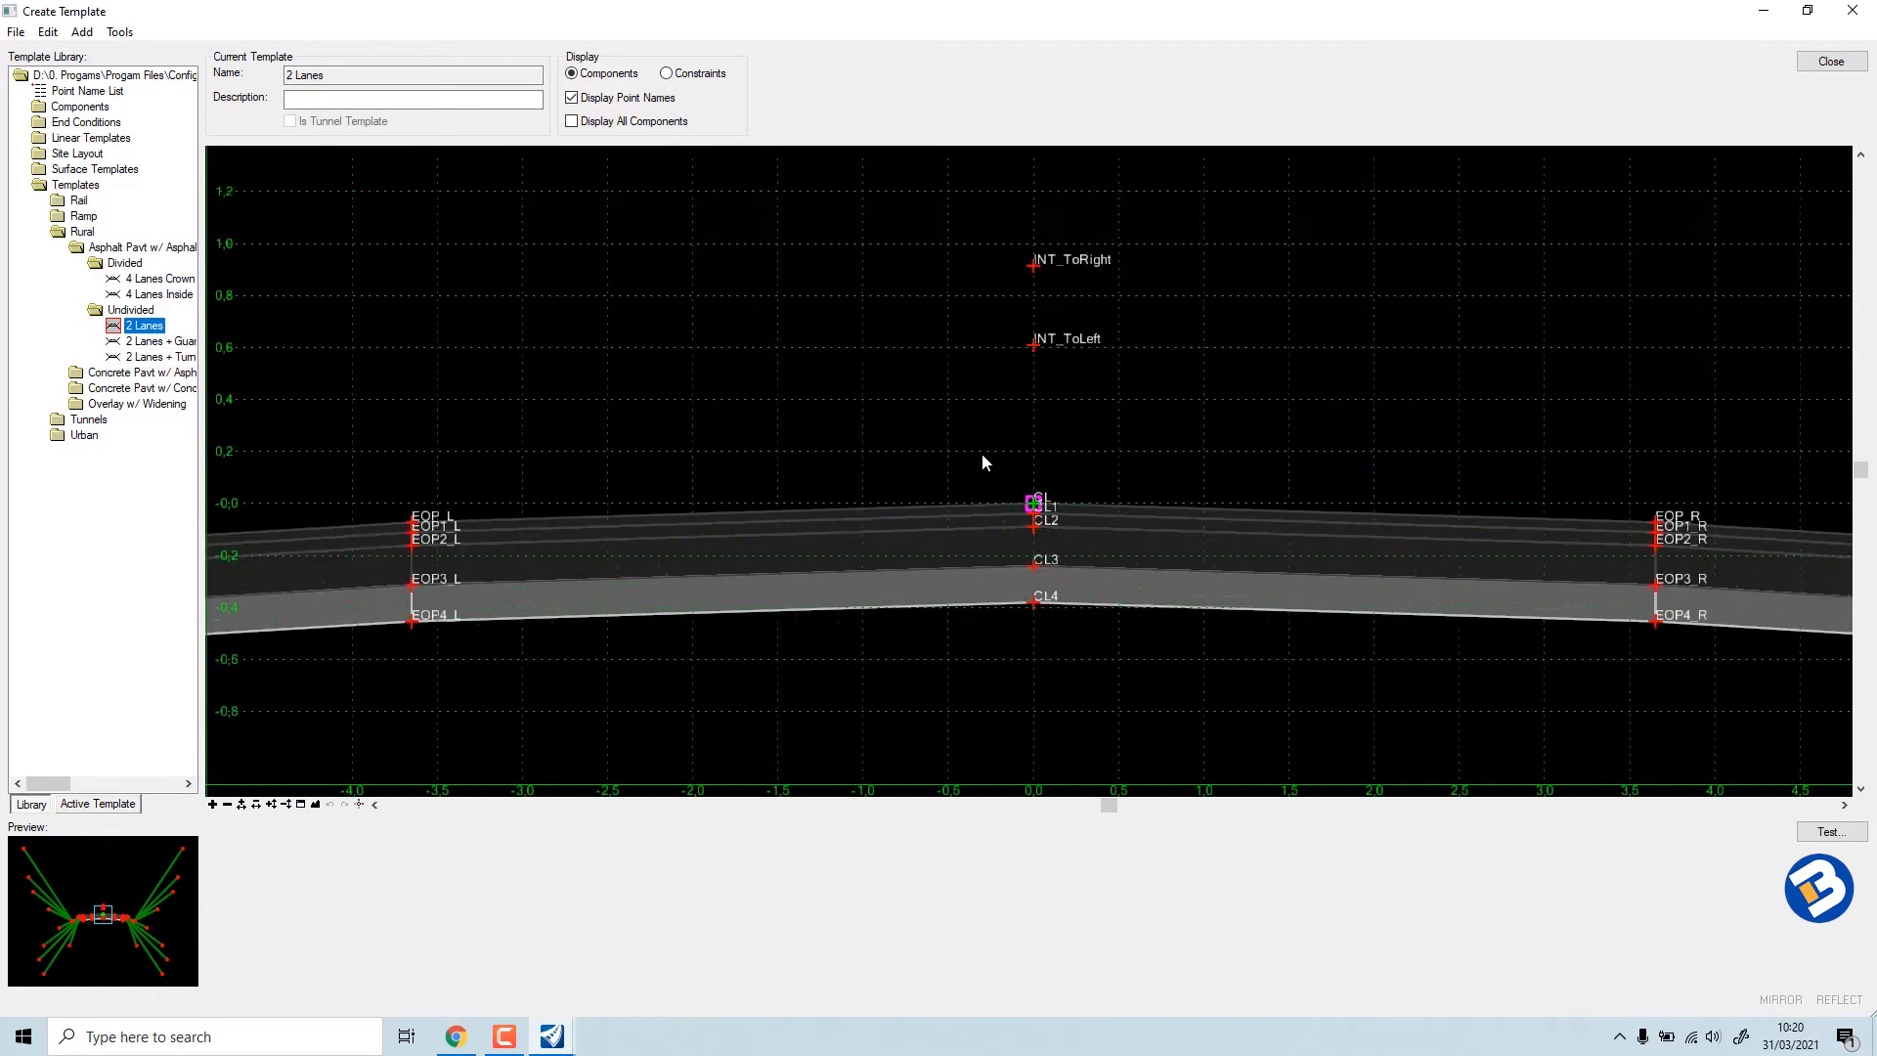
{"action": "scroll", "coordinate": [982, 453], "scroll_direction": "down", "scroll_amount": 1}
Compare the cross sections of the rural divided templates 4 Lanes Inside Edge PGL and 4 Lanes Crown PGL.
{"action": "left_click", "coordinate": [155, 295]}
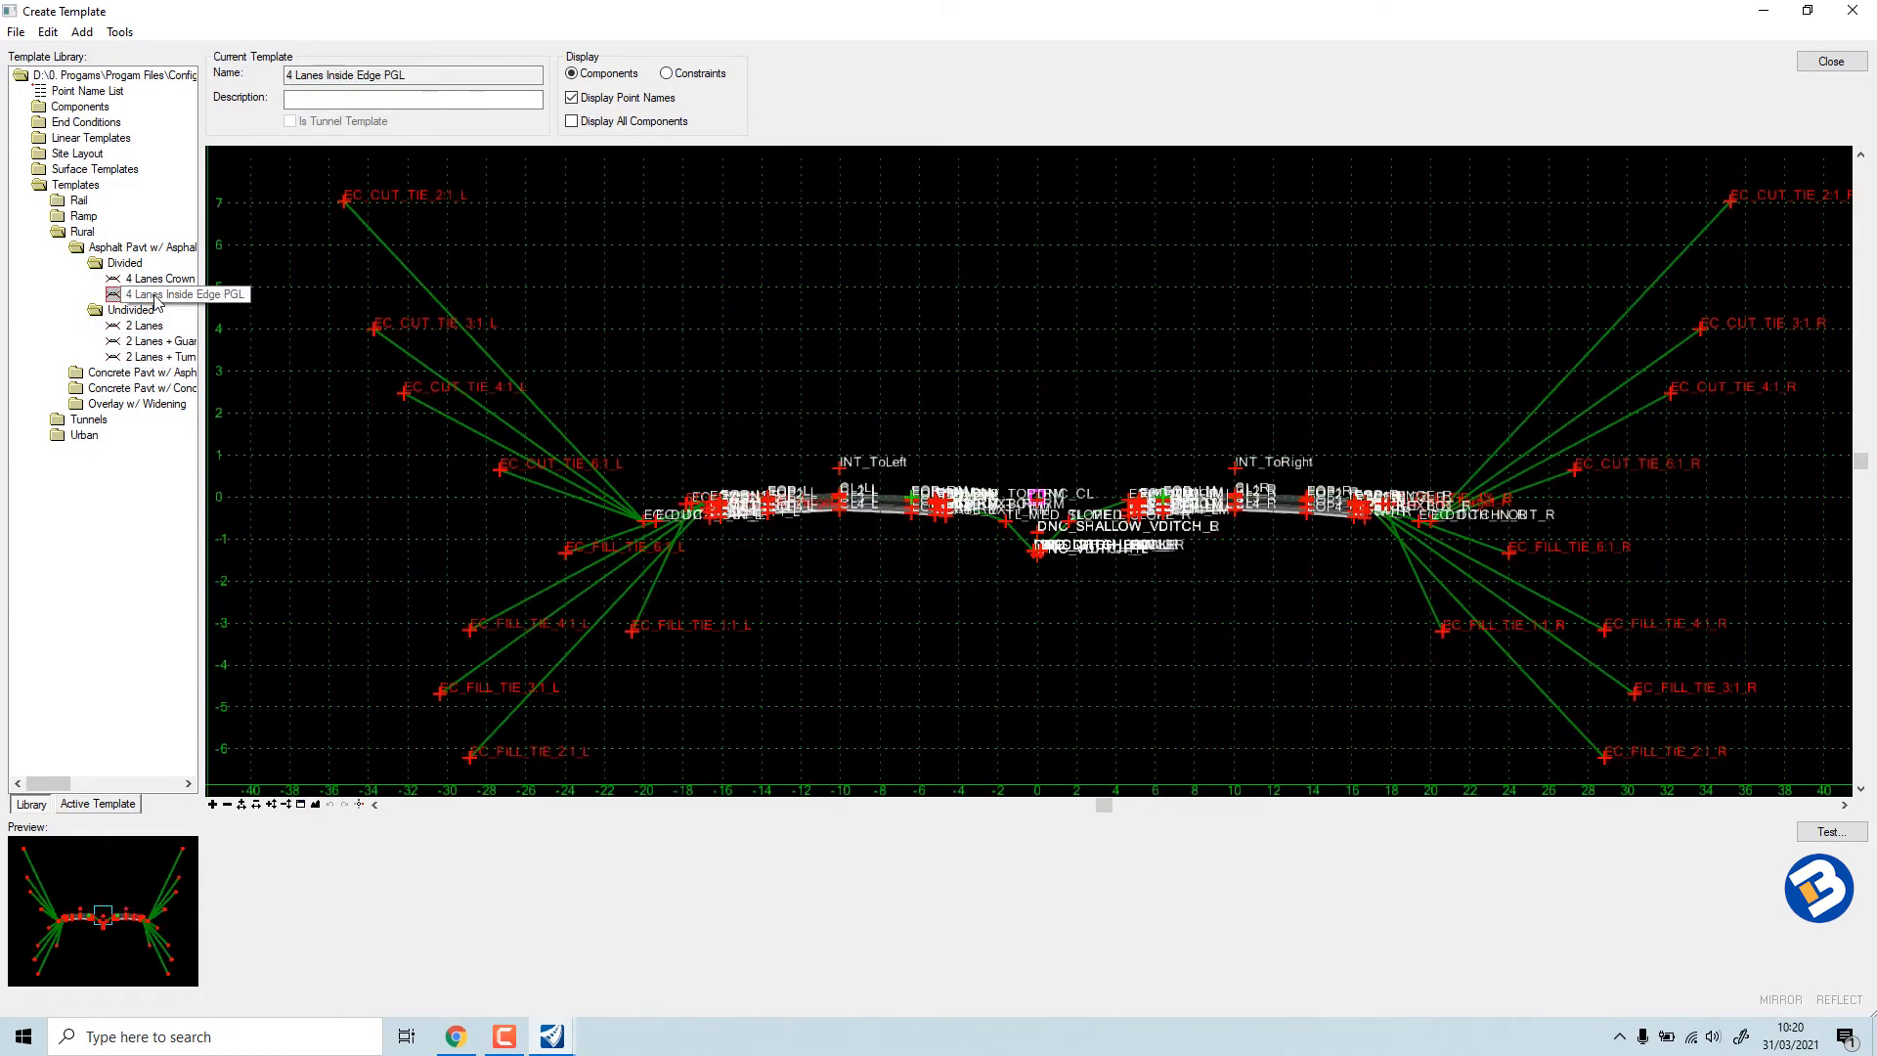
{"action": "scroll", "coordinate": [1016, 456], "scroll_direction": "up", "scroll_amount": 4}
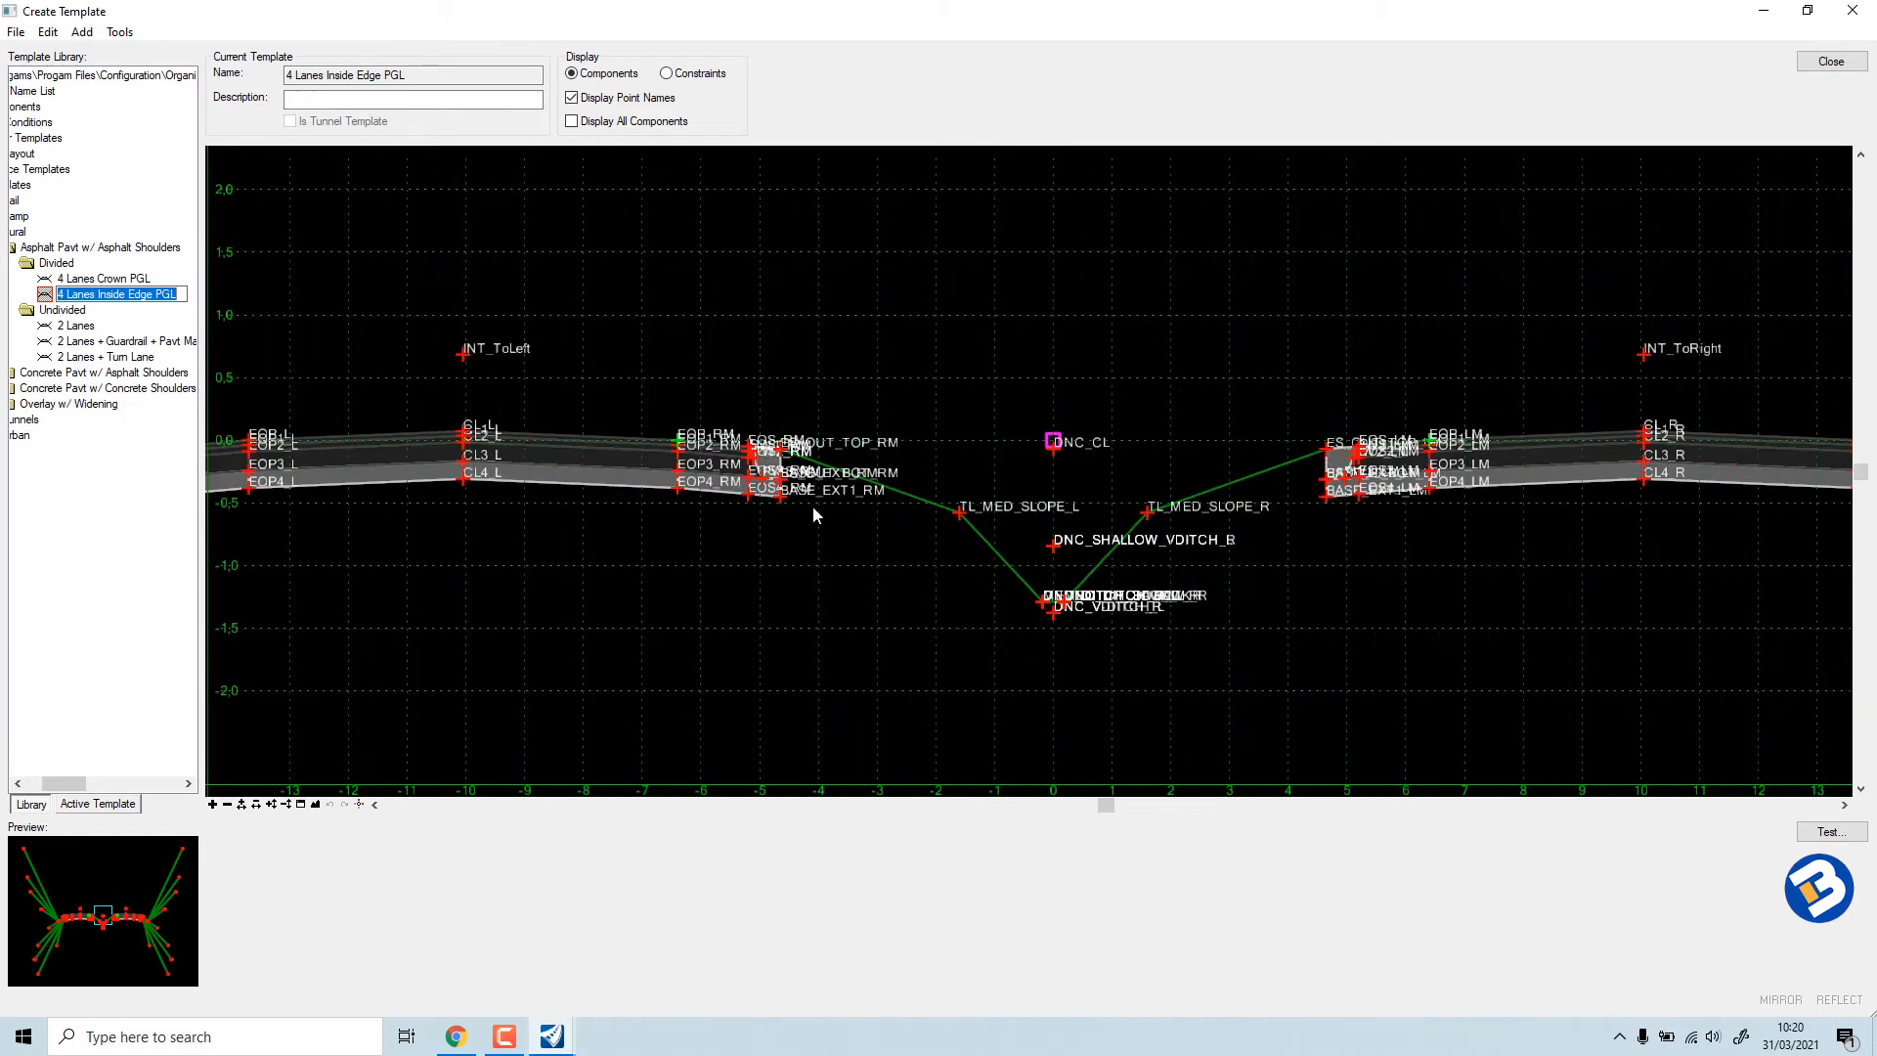
{"action": "left_click", "coordinate": [98, 279]}
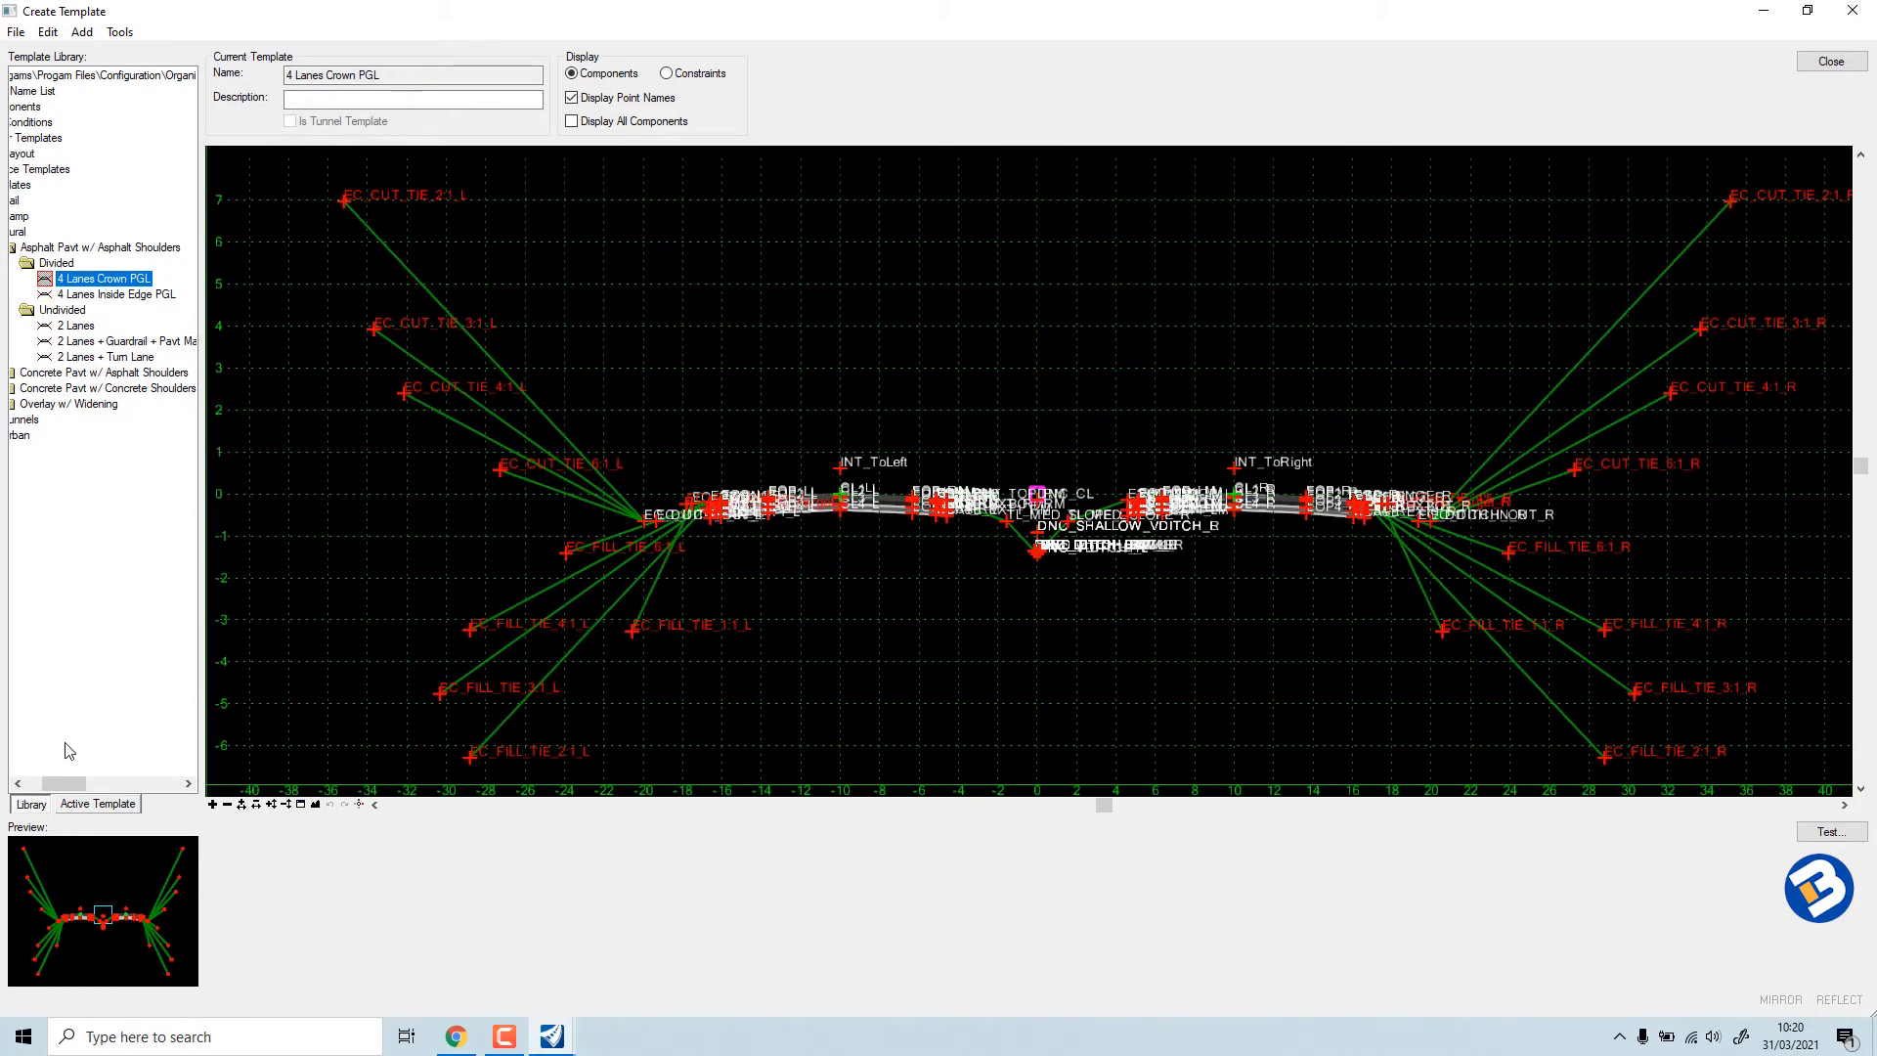
{"action": "scroll", "coordinate": [69, 751], "scroll_direction": "left", "scroll_amount": 3}
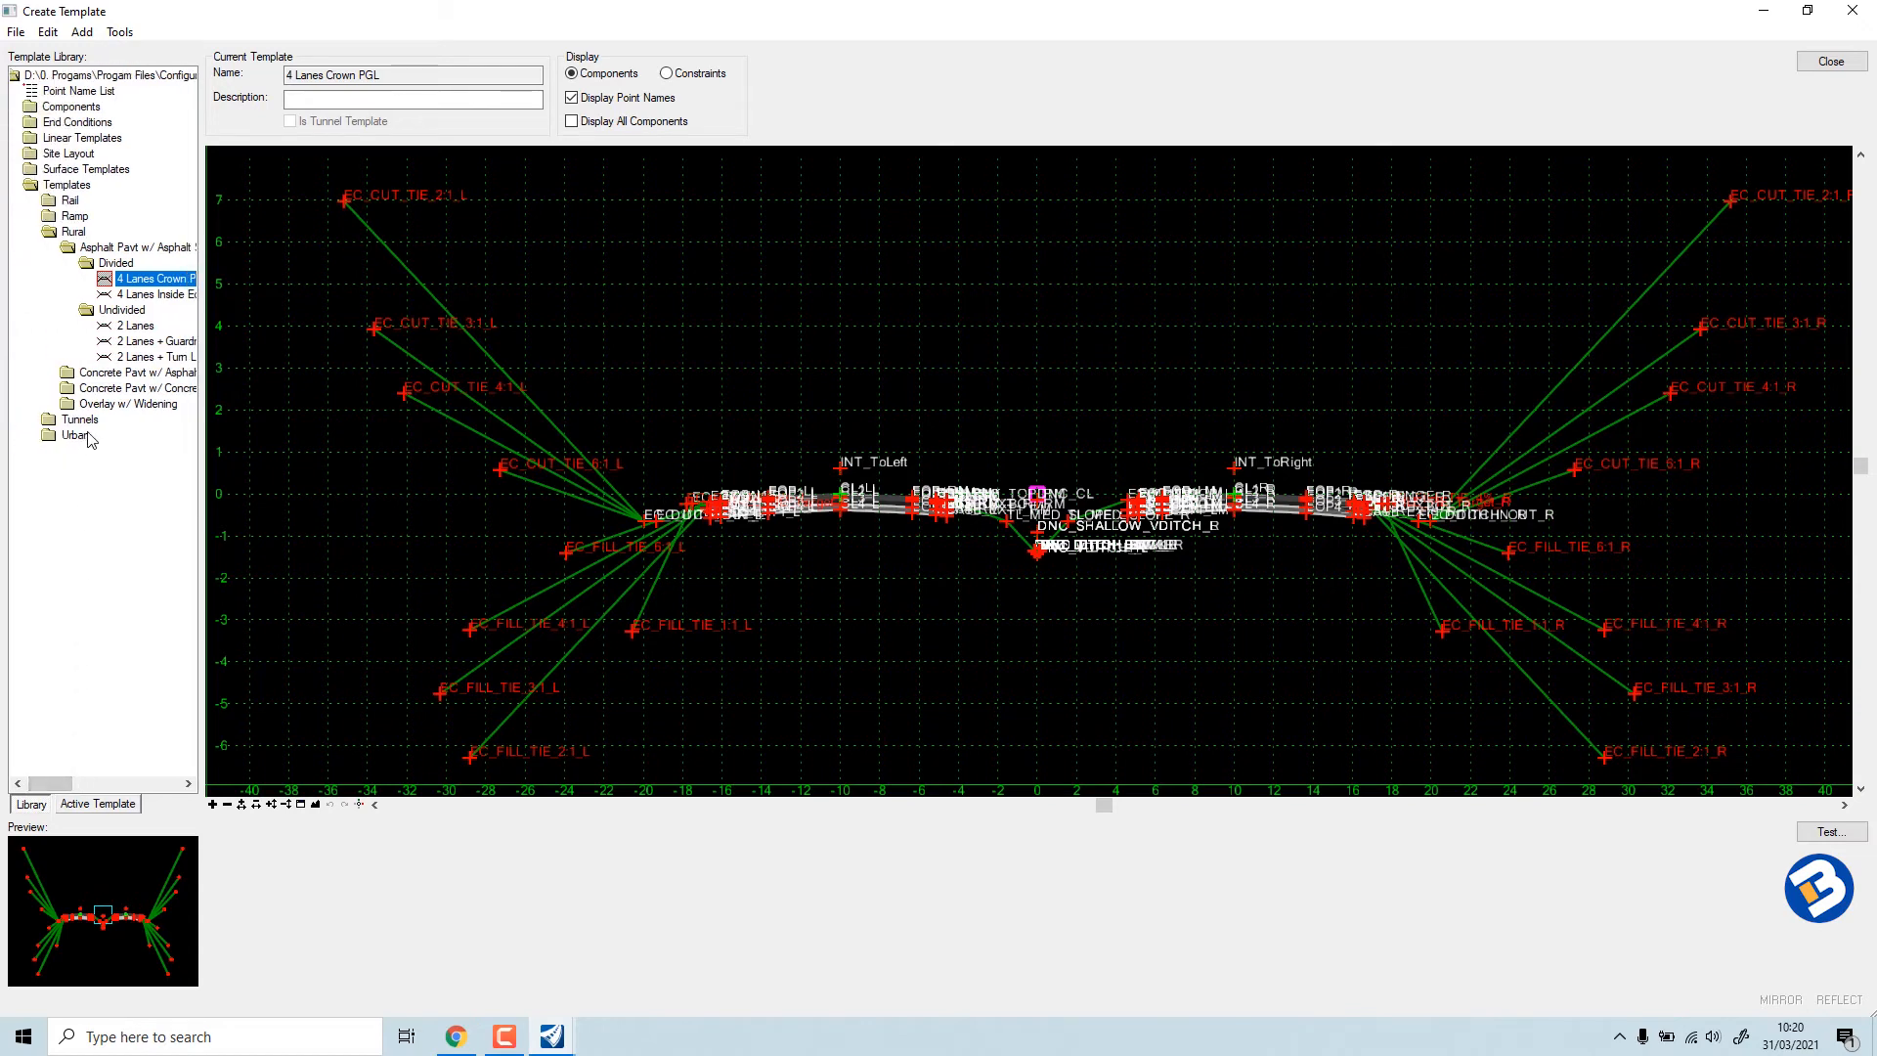
Collapse the Rural folder and look at the urban Asphalt w/ Curbs templates, divided 4 Lanes Crown PGL and undivided 2 Lanes.
{"action": "double_click", "coordinate": [73, 232]}
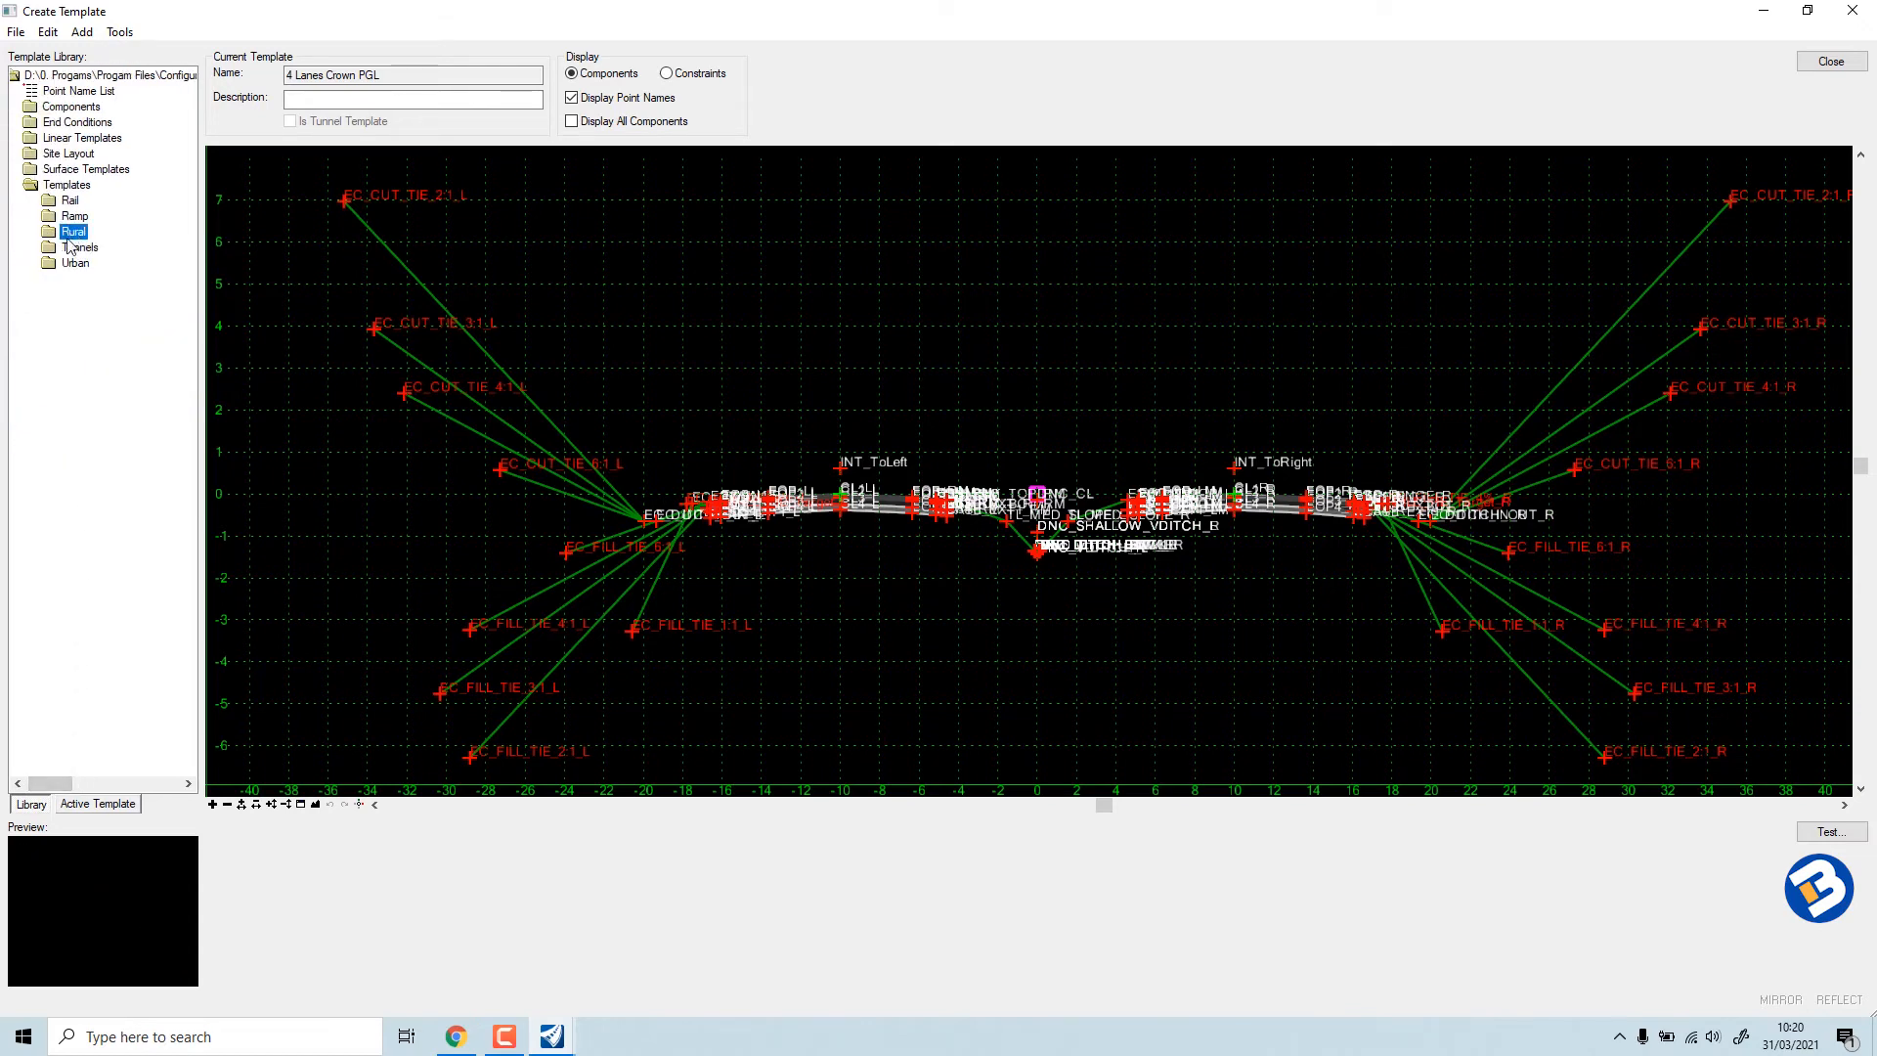
{"action": "double_click", "coordinate": [84, 266]}
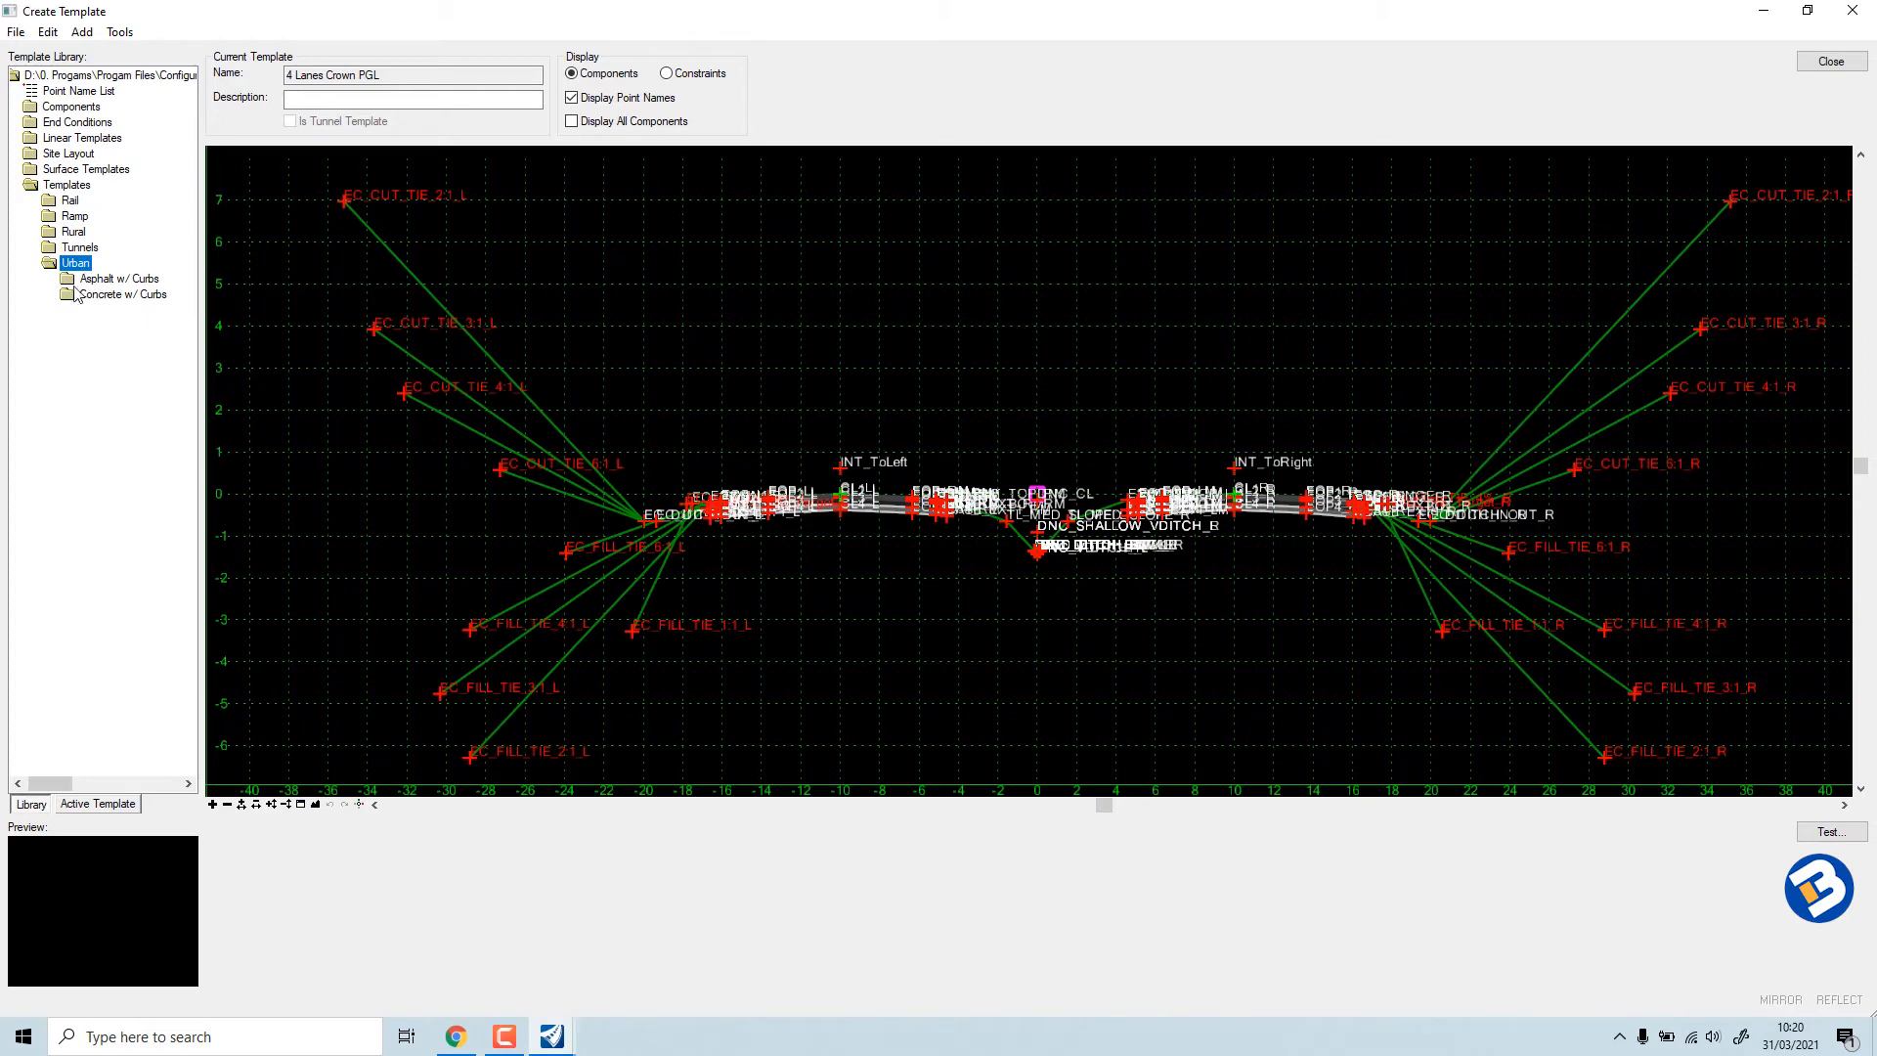
{"action": "double_click", "coordinate": [103, 280]}
{"action": "double_click", "coordinate": [109, 295]}
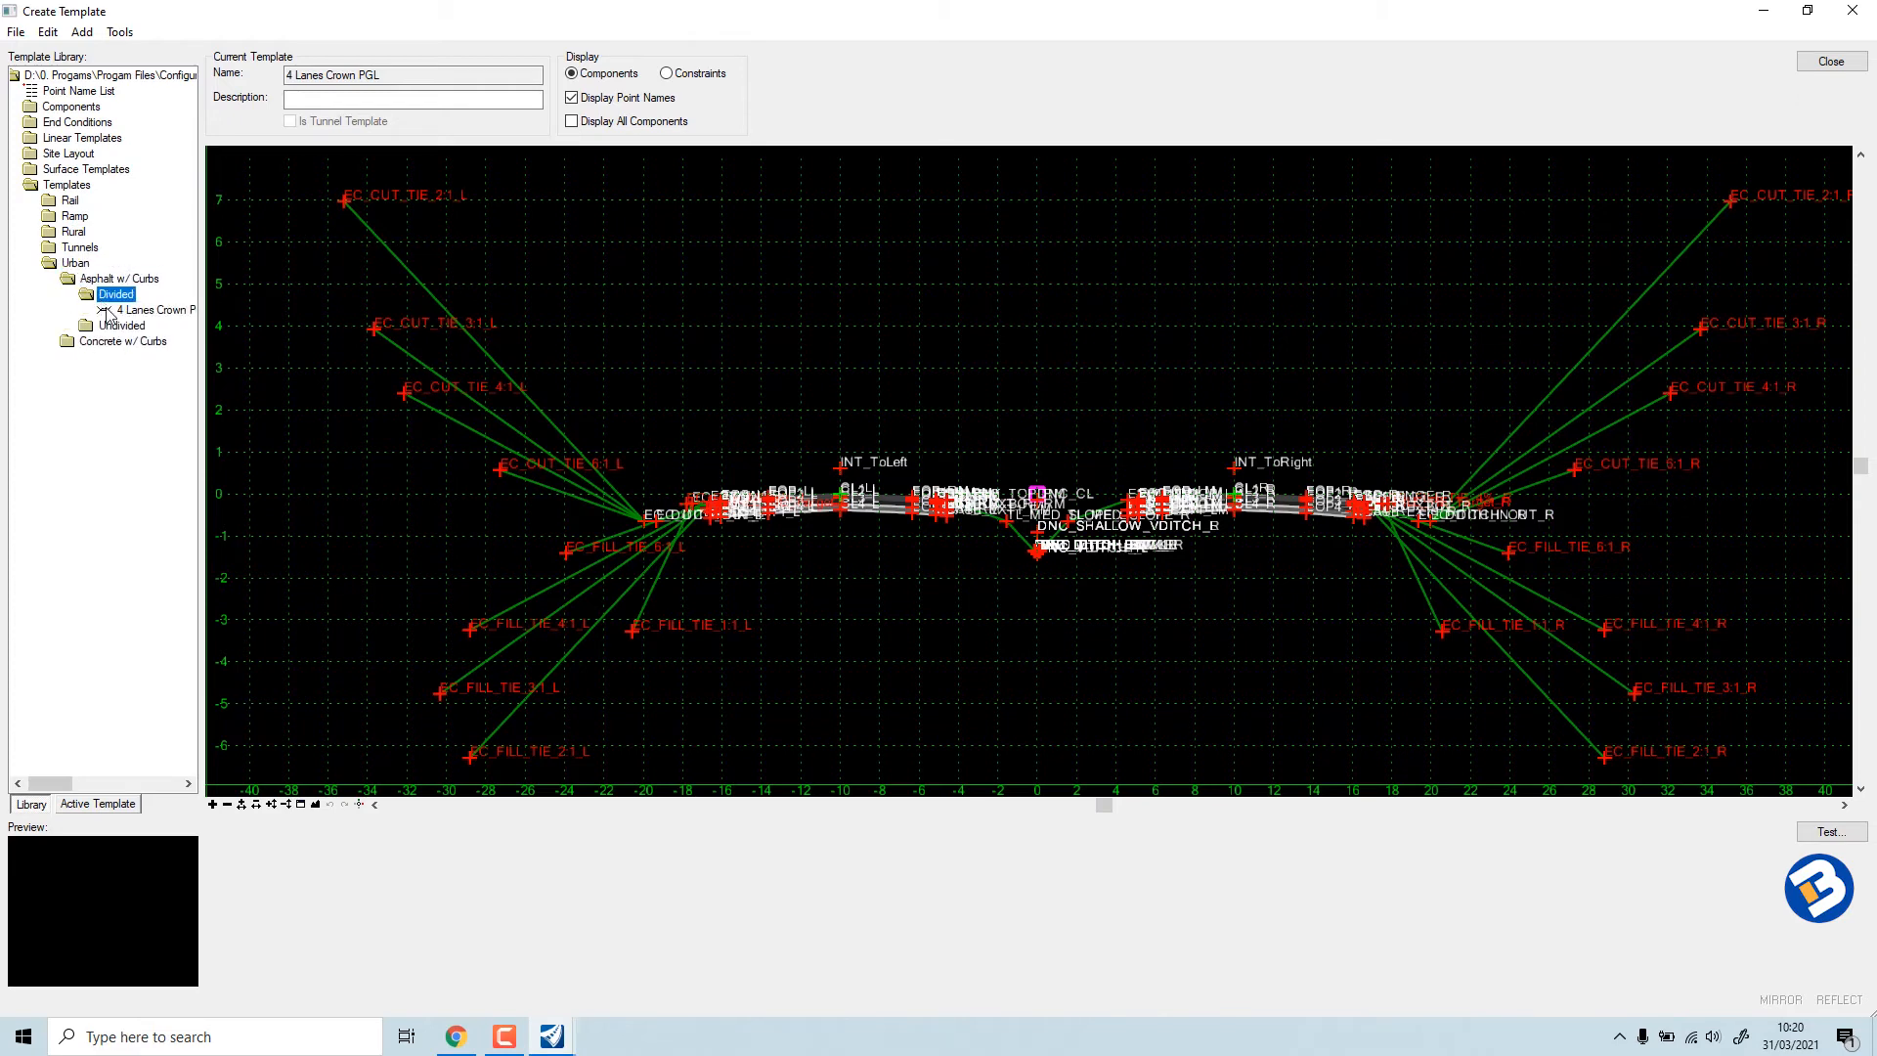
{"action": "double_click", "coordinate": [152, 309]}
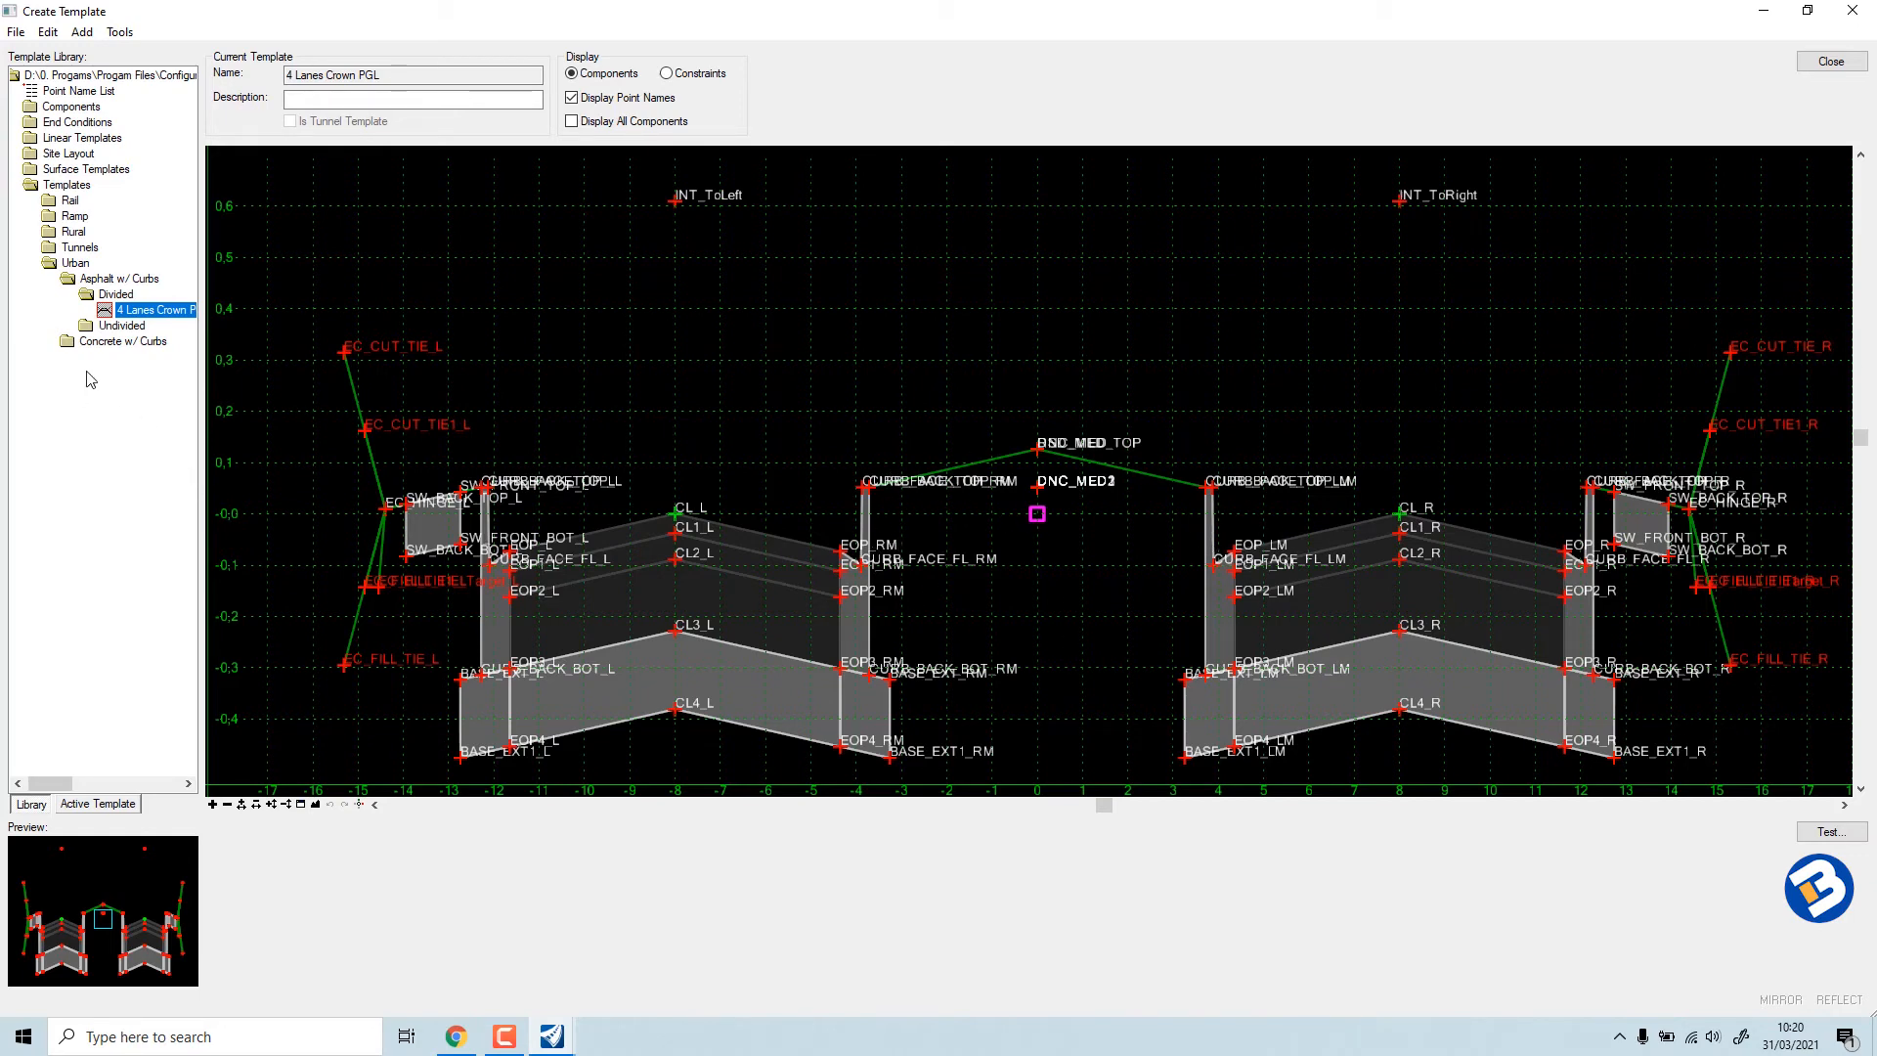
{"action": "double_click", "coordinate": [116, 326]}
{"action": "left_click", "coordinate": [134, 341]}
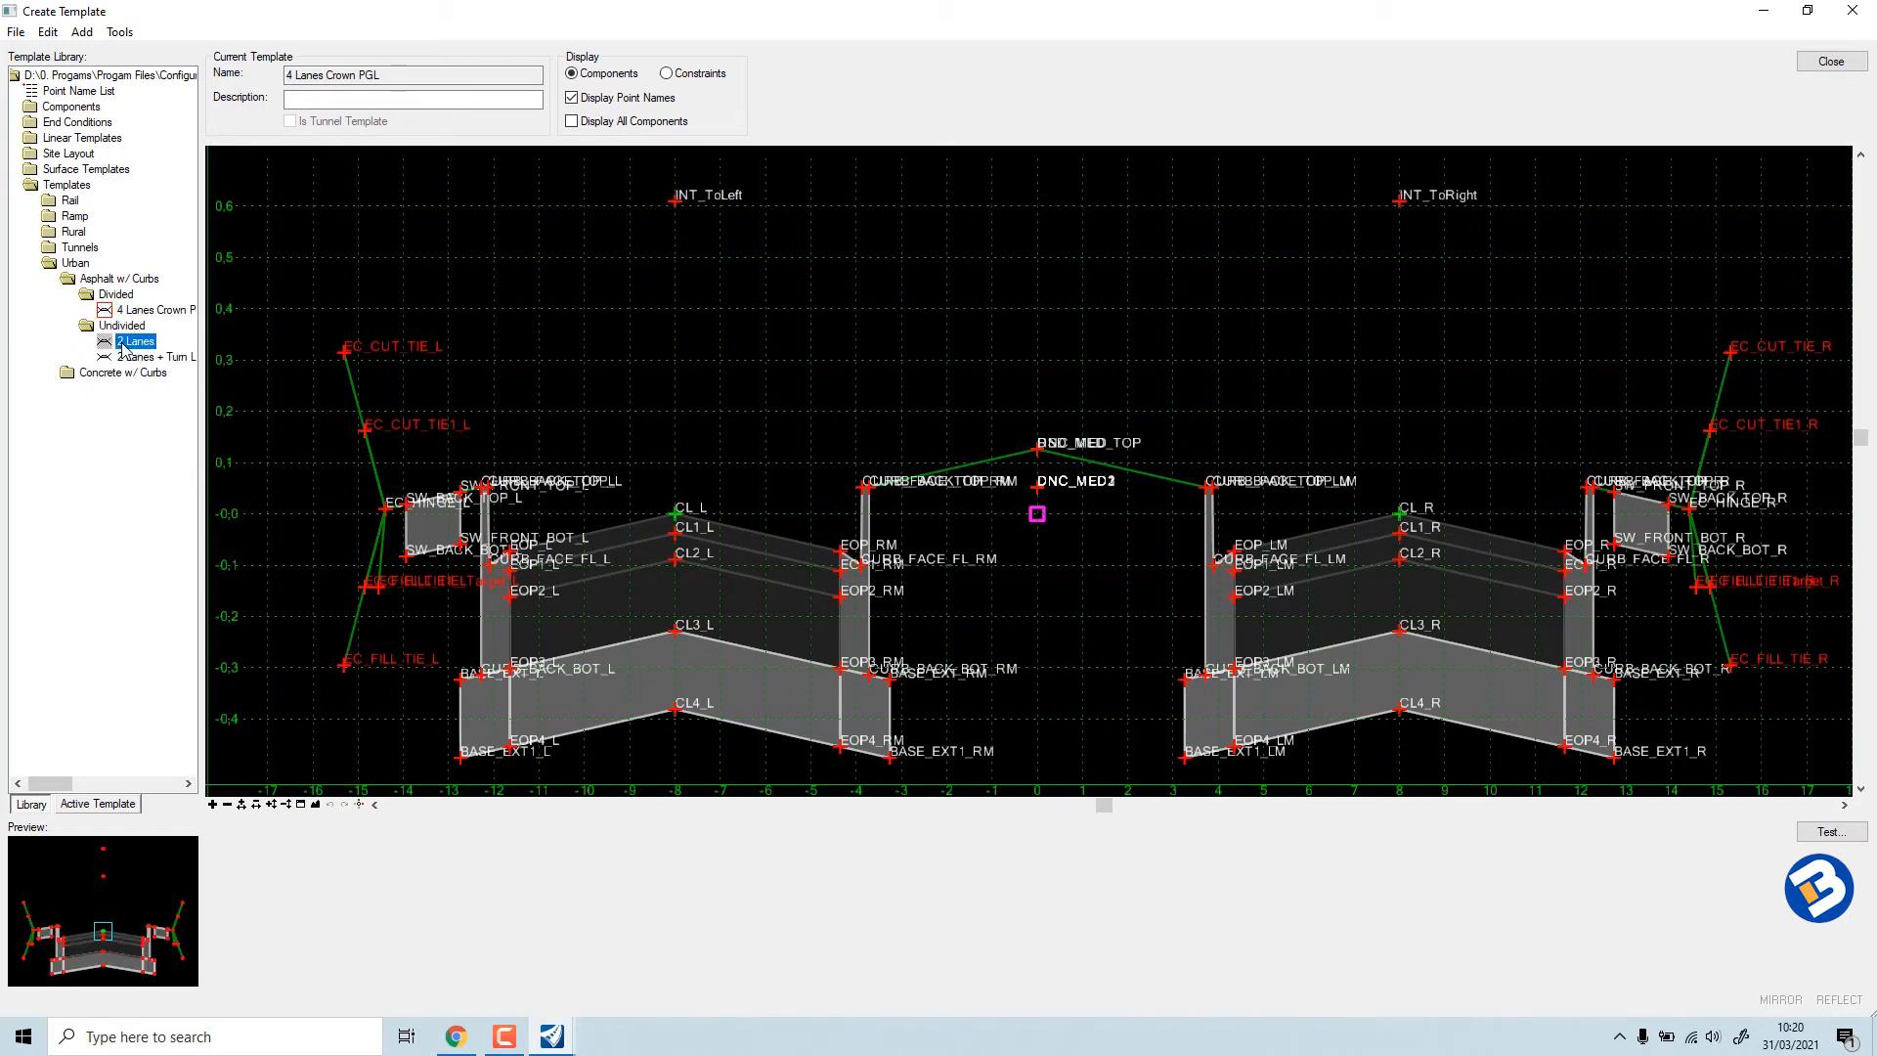
Examine the cross section of the urban Asphalt w/ Curbs undivided 2 Lanes template.
{"action": "double_click", "coordinate": [132, 342]}
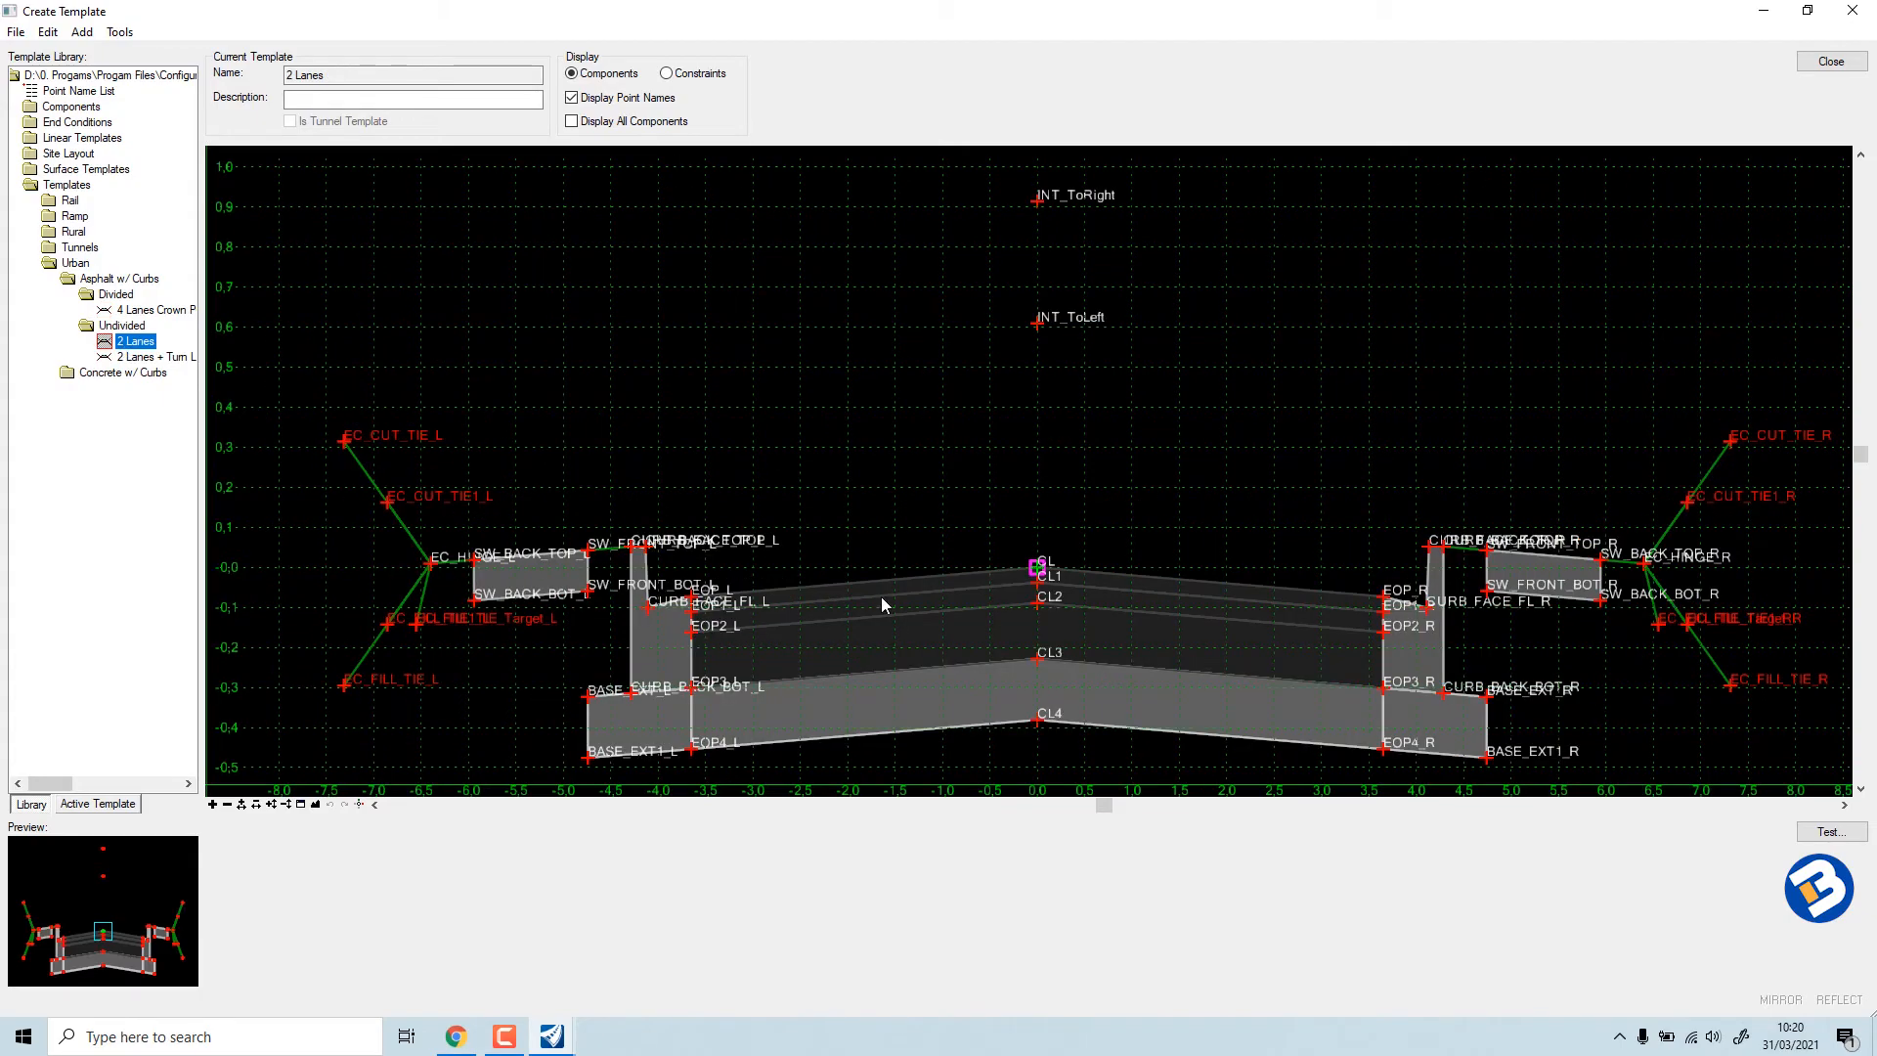
{"action": "scroll", "coordinate": [889, 589], "scroll_direction": "down", "scroll_amount": 3}
{"action": "scroll", "coordinate": [985, 648], "scroll_direction": "up", "scroll_amount": 4}
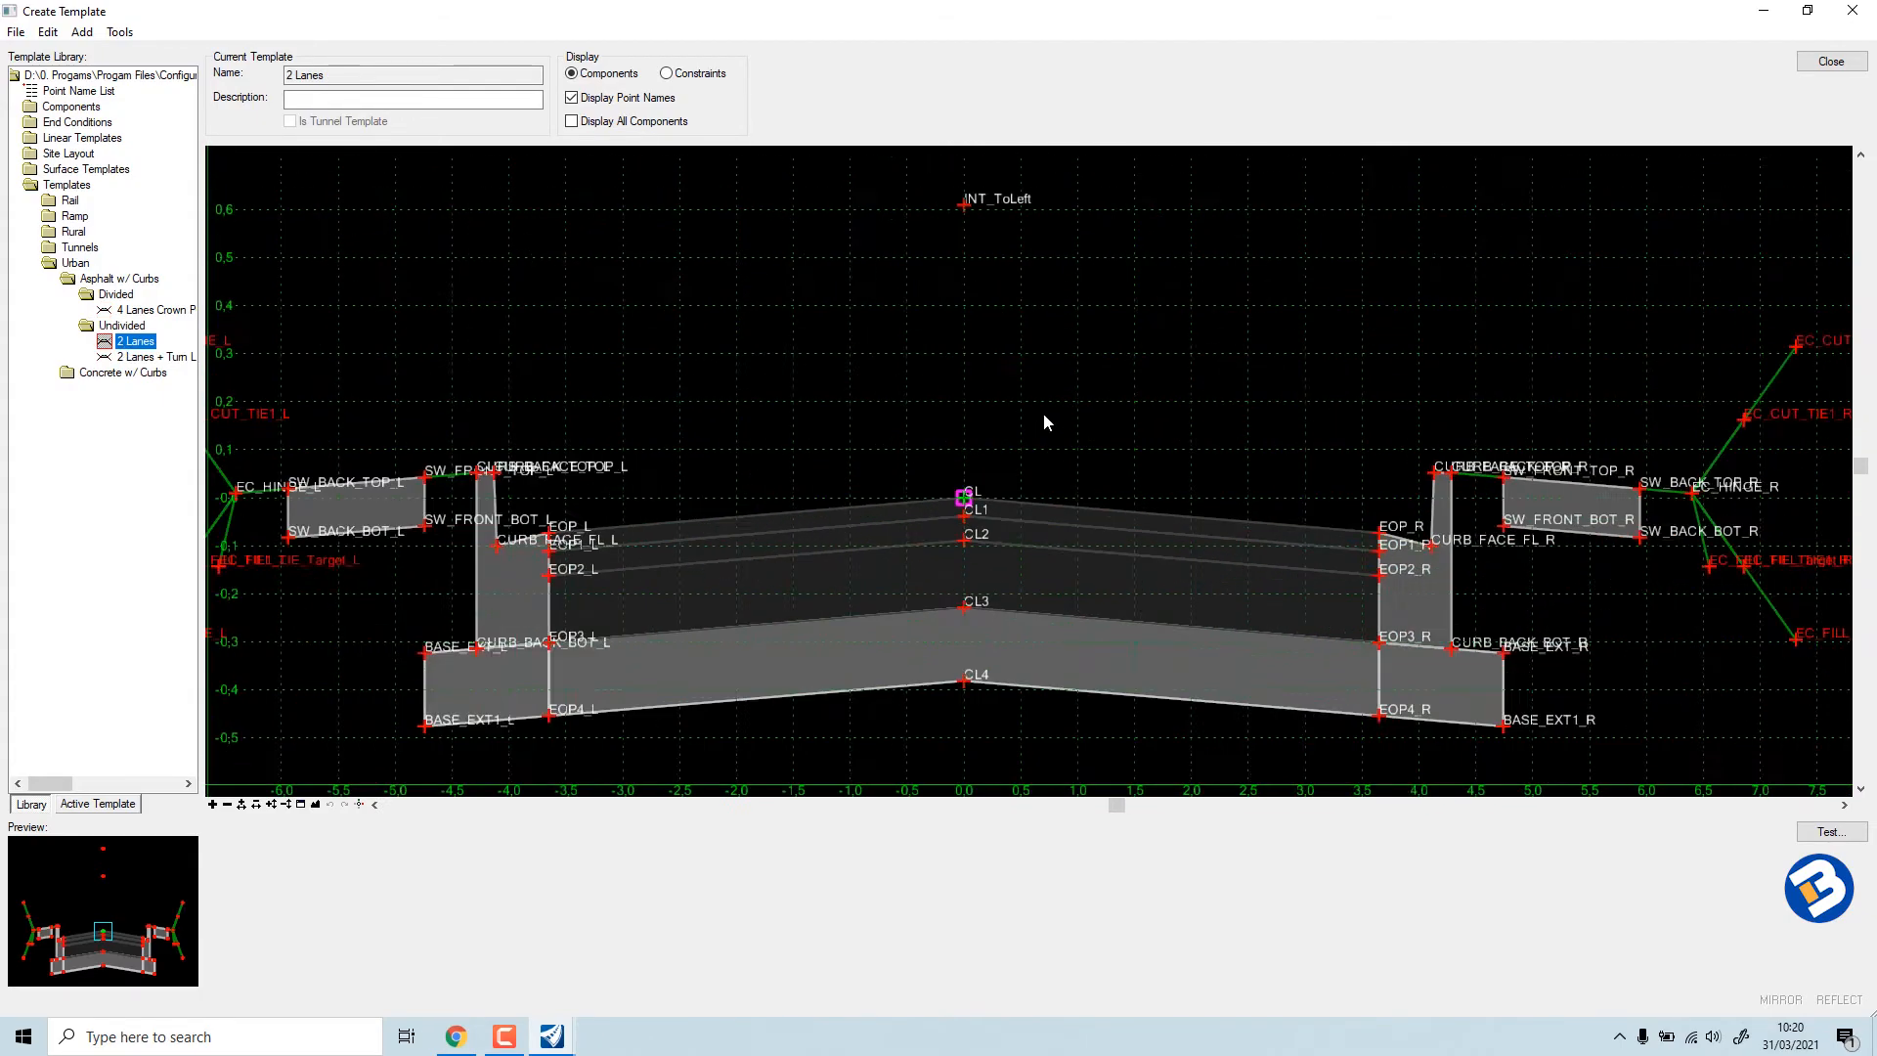
{"action": "scroll", "coordinate": [1042, 412], "scroll_direction": "down", "scroll_amount": 3}
{"action": "scroll", "coordinate": [747, 532], "scroll_direction": "up", "scroll_amount": 2}
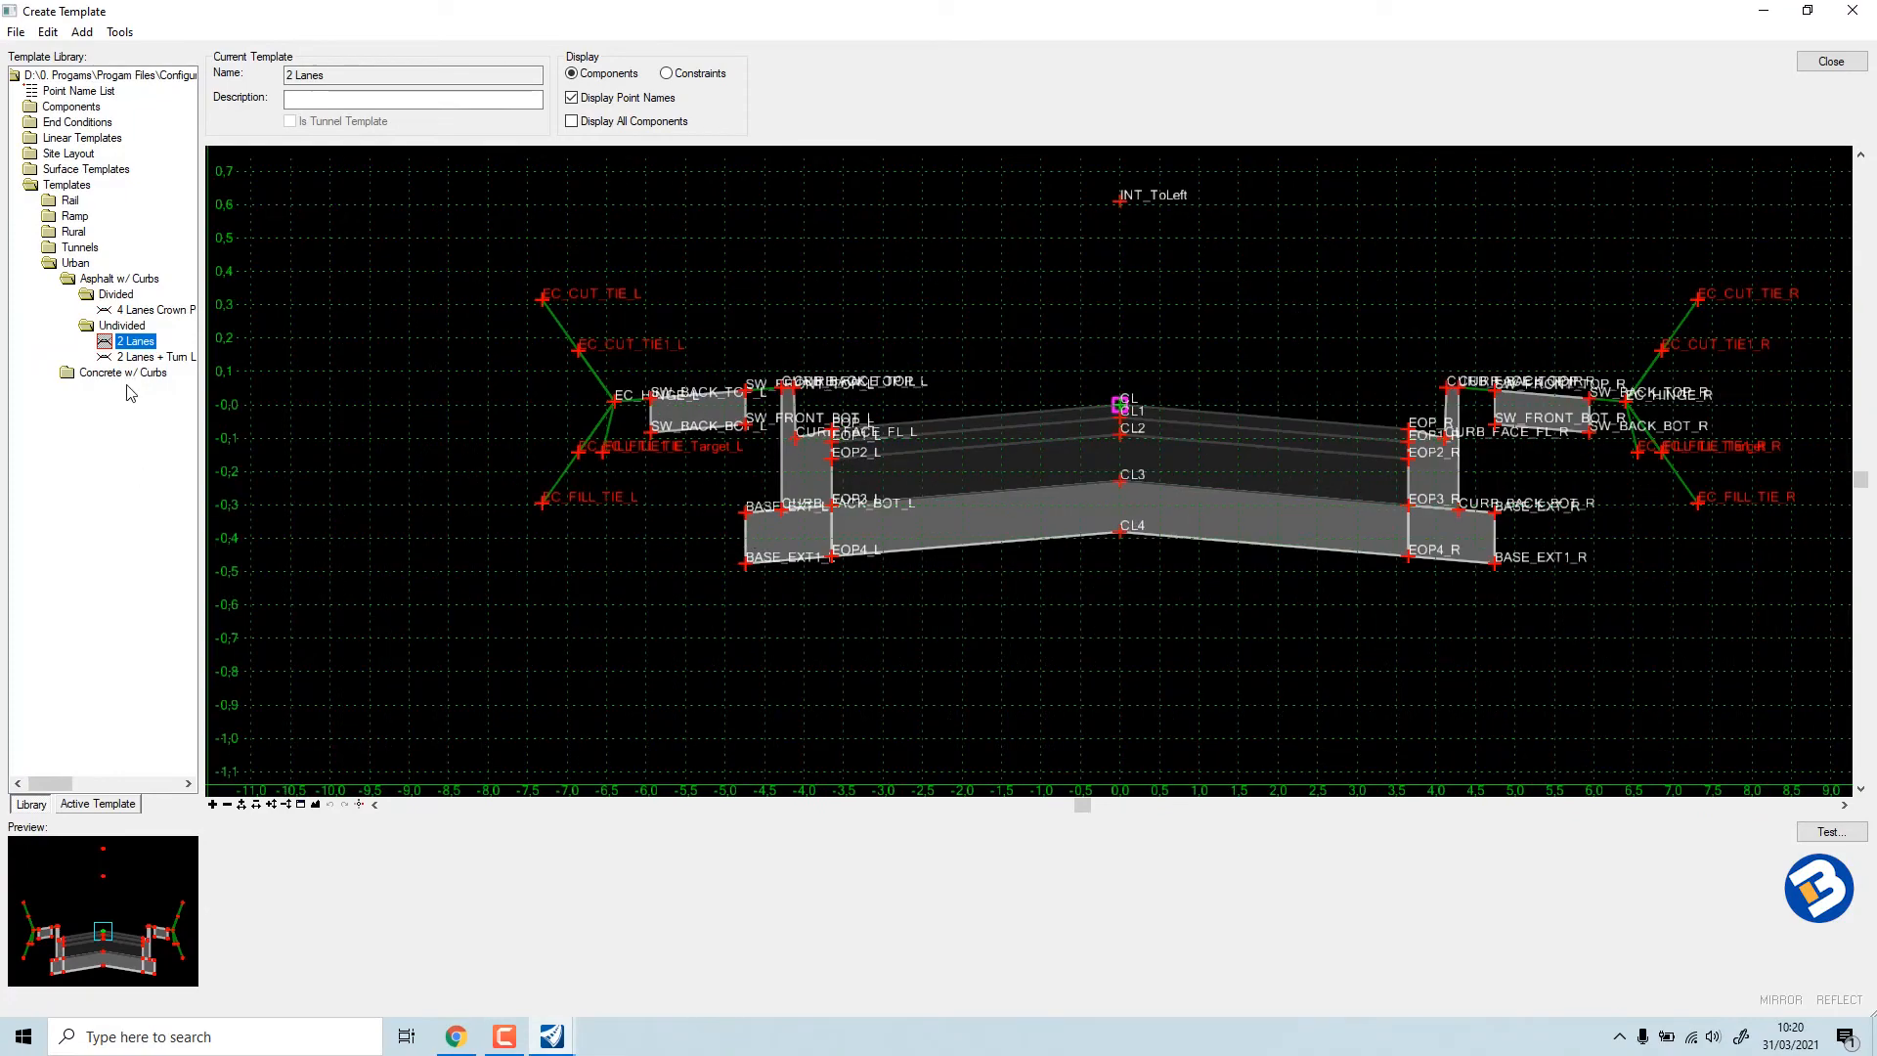
Examine the cross section and wearing course of the undivided 2 Lanes + Turn Lane template, and close the template library.
{"action": "double_click", "coordinate": [147, 357]}
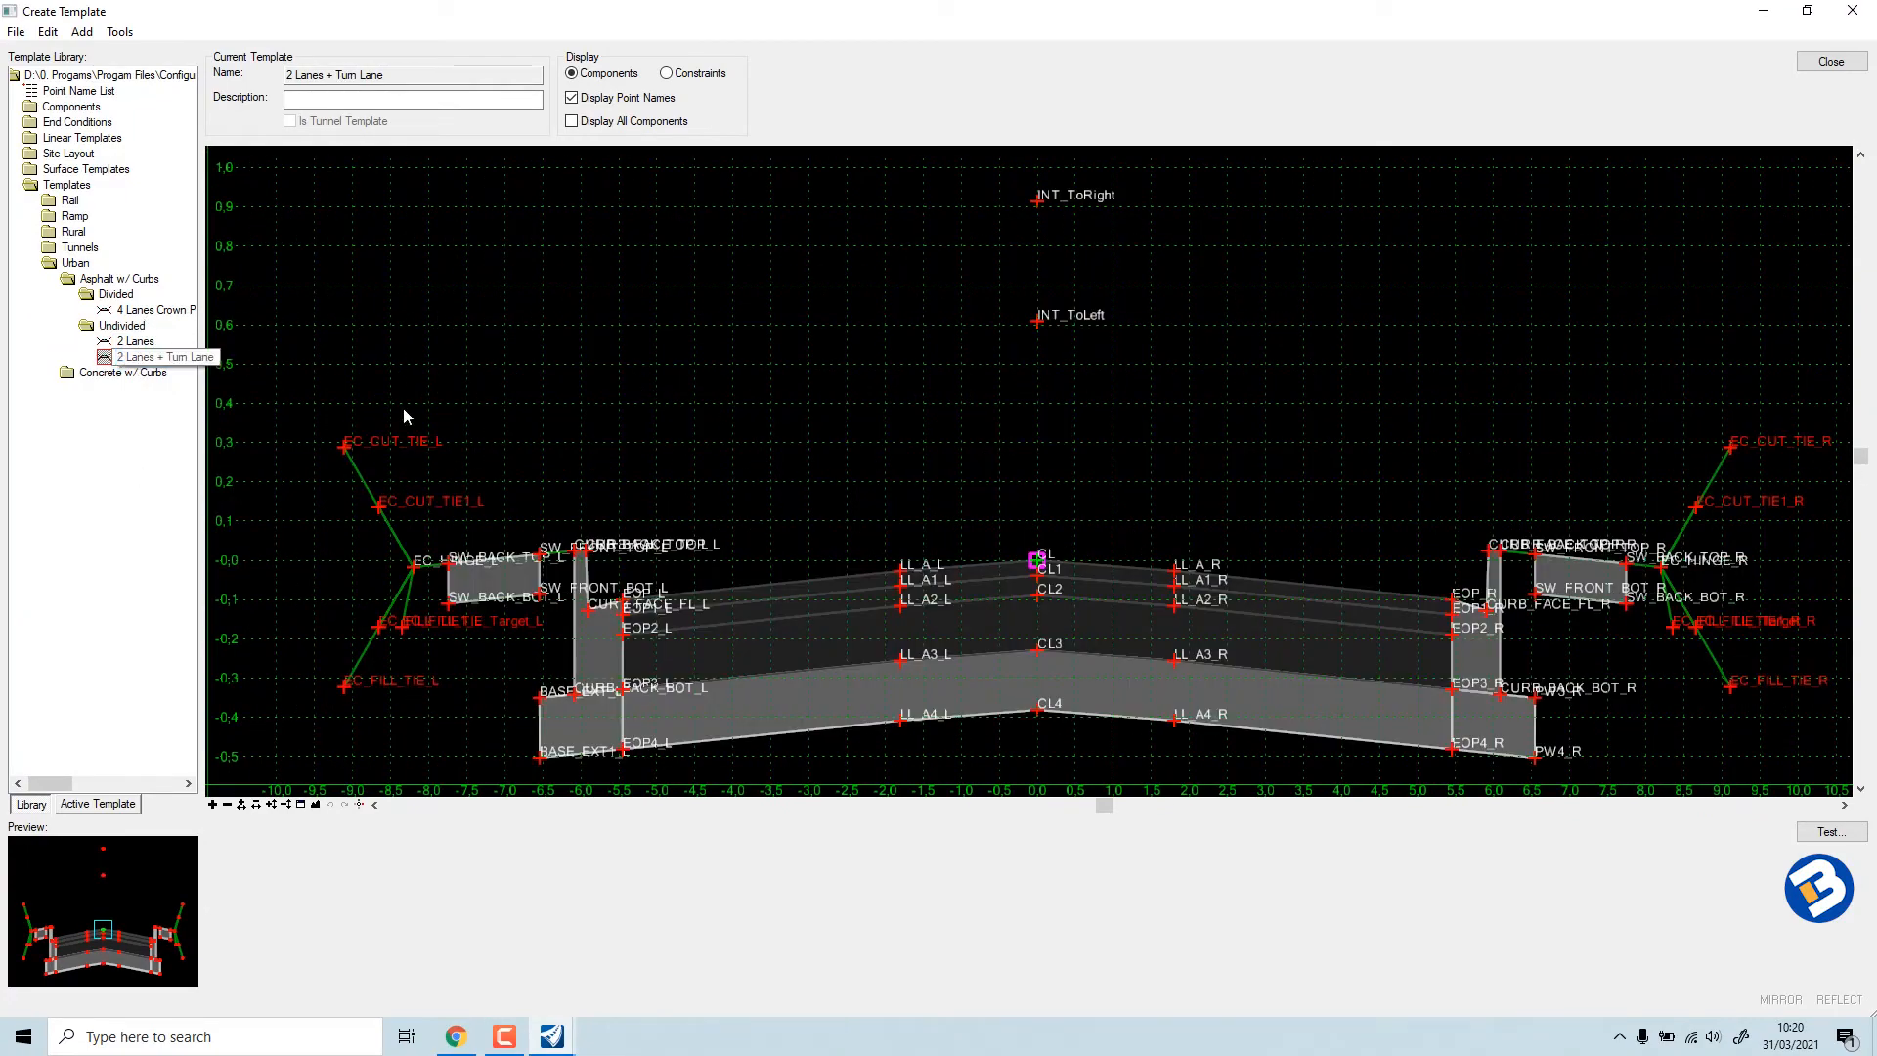
{"action": "scroll", "coordinate": [689, 461], "scroll_direction": "down", "scroll_amount": 2}
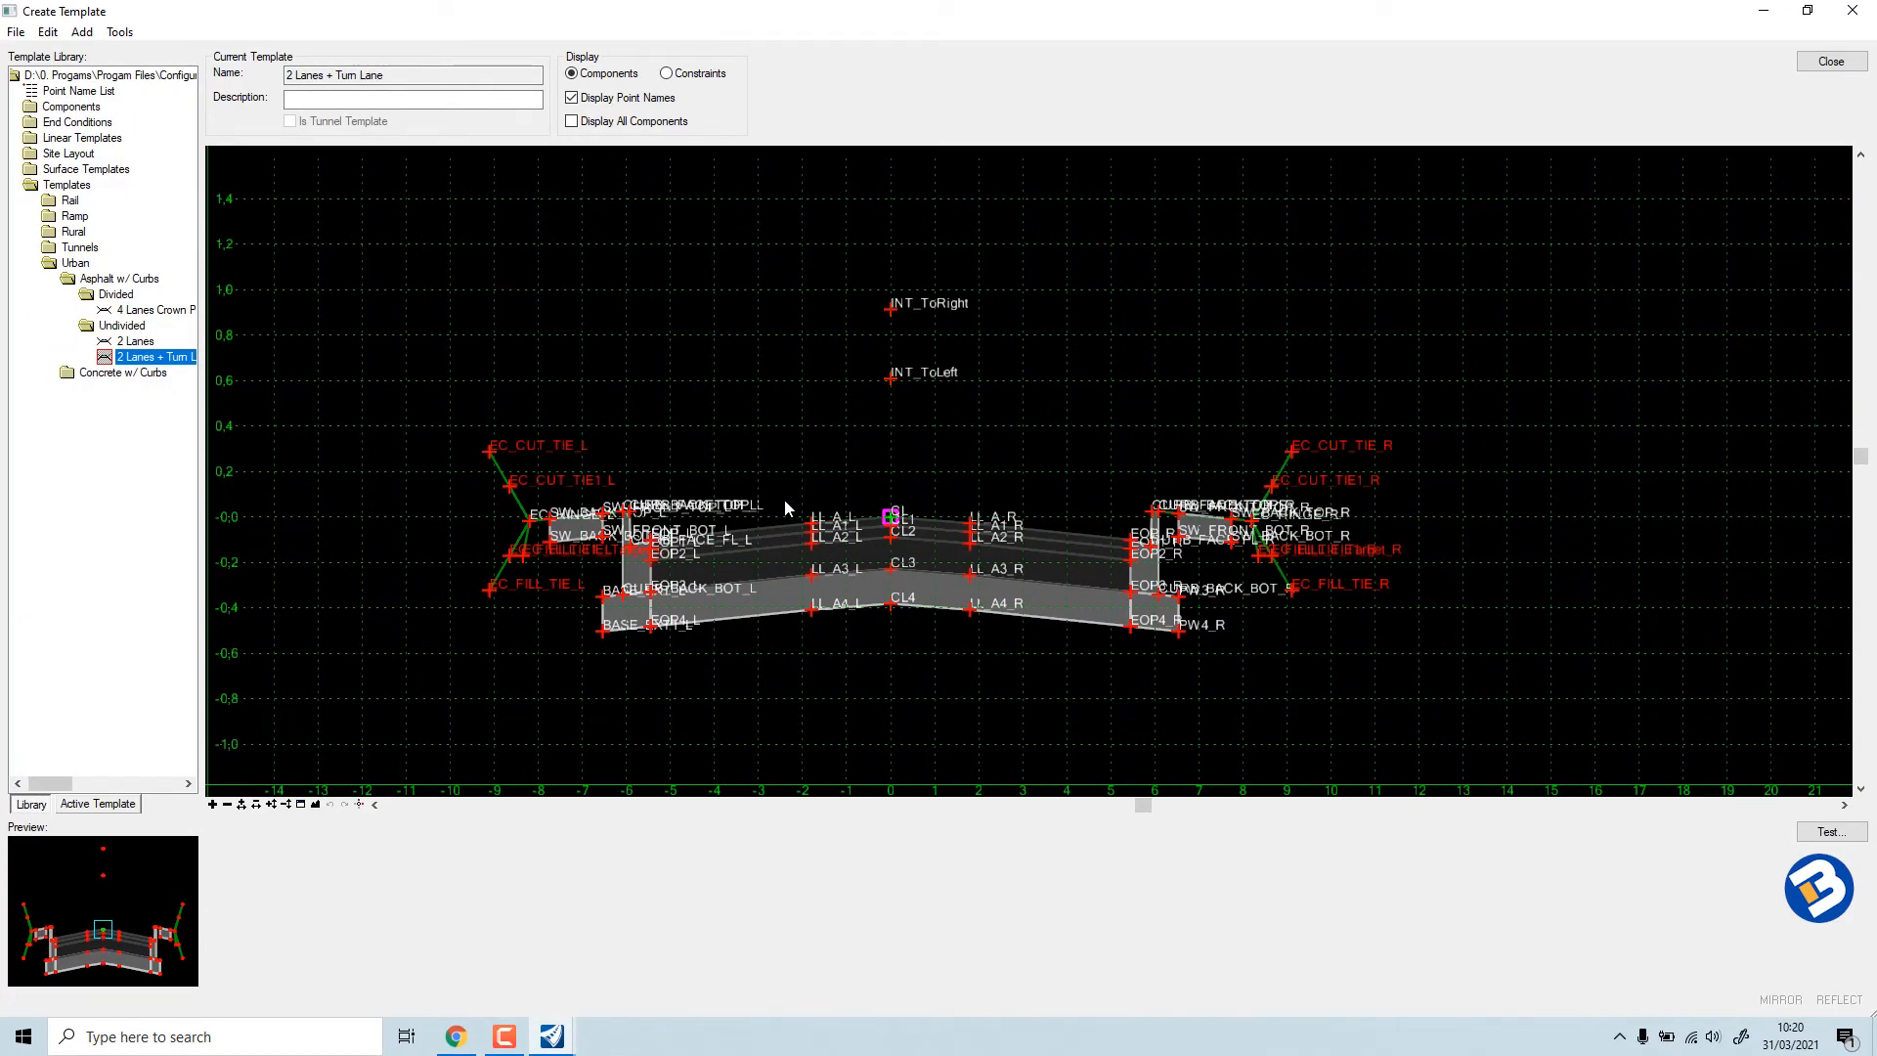
{"action": "scroll", "coordinate": [753, 518], "scroll_direction": "up", "scroll_amount": 2}
{"action": "scroll", "coordinate": [729, 528], "scroll_direction": "down", "scroll_amount": 2}
{"action": "mouse_move", "coordinate": [729, 529]}
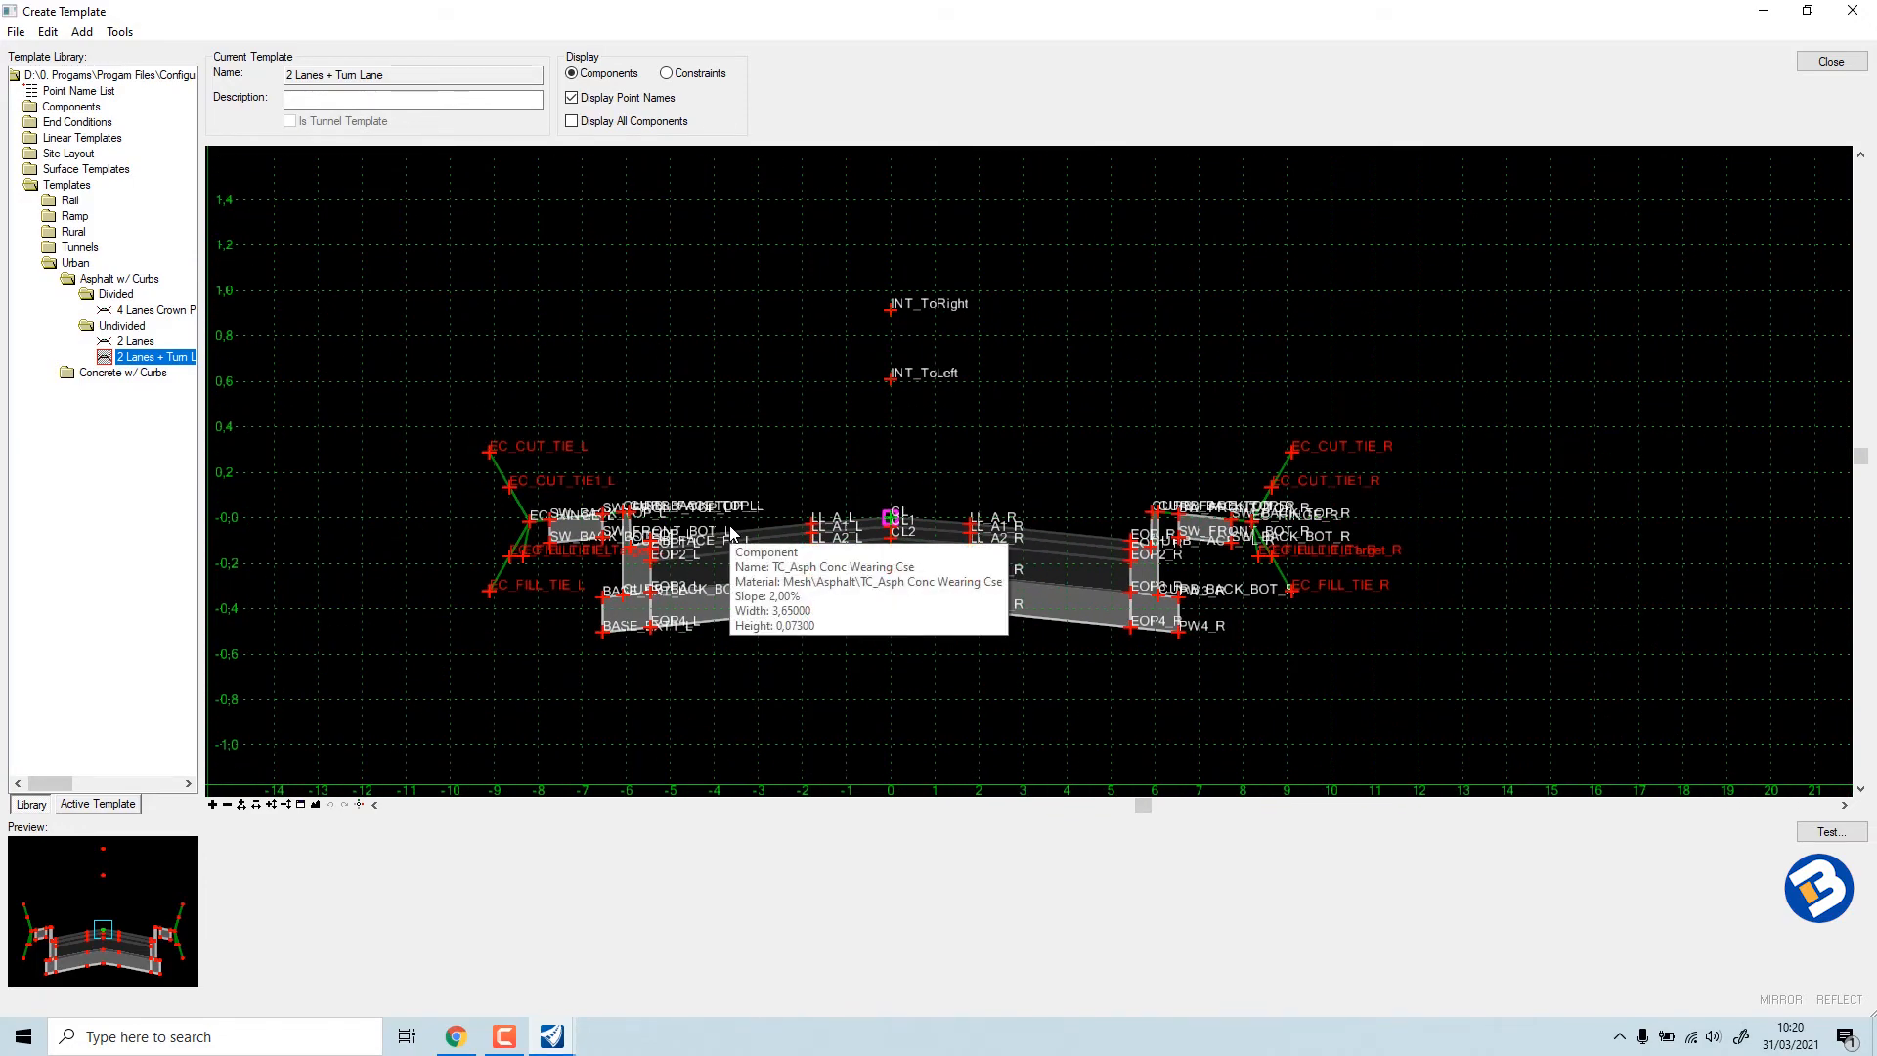
{"action": "left_click", "coordinate": [407, 775]}
{"action": "scroll", "coordinate": [580, 738], "scroll_direction": "up", "scroll_amount": 2}
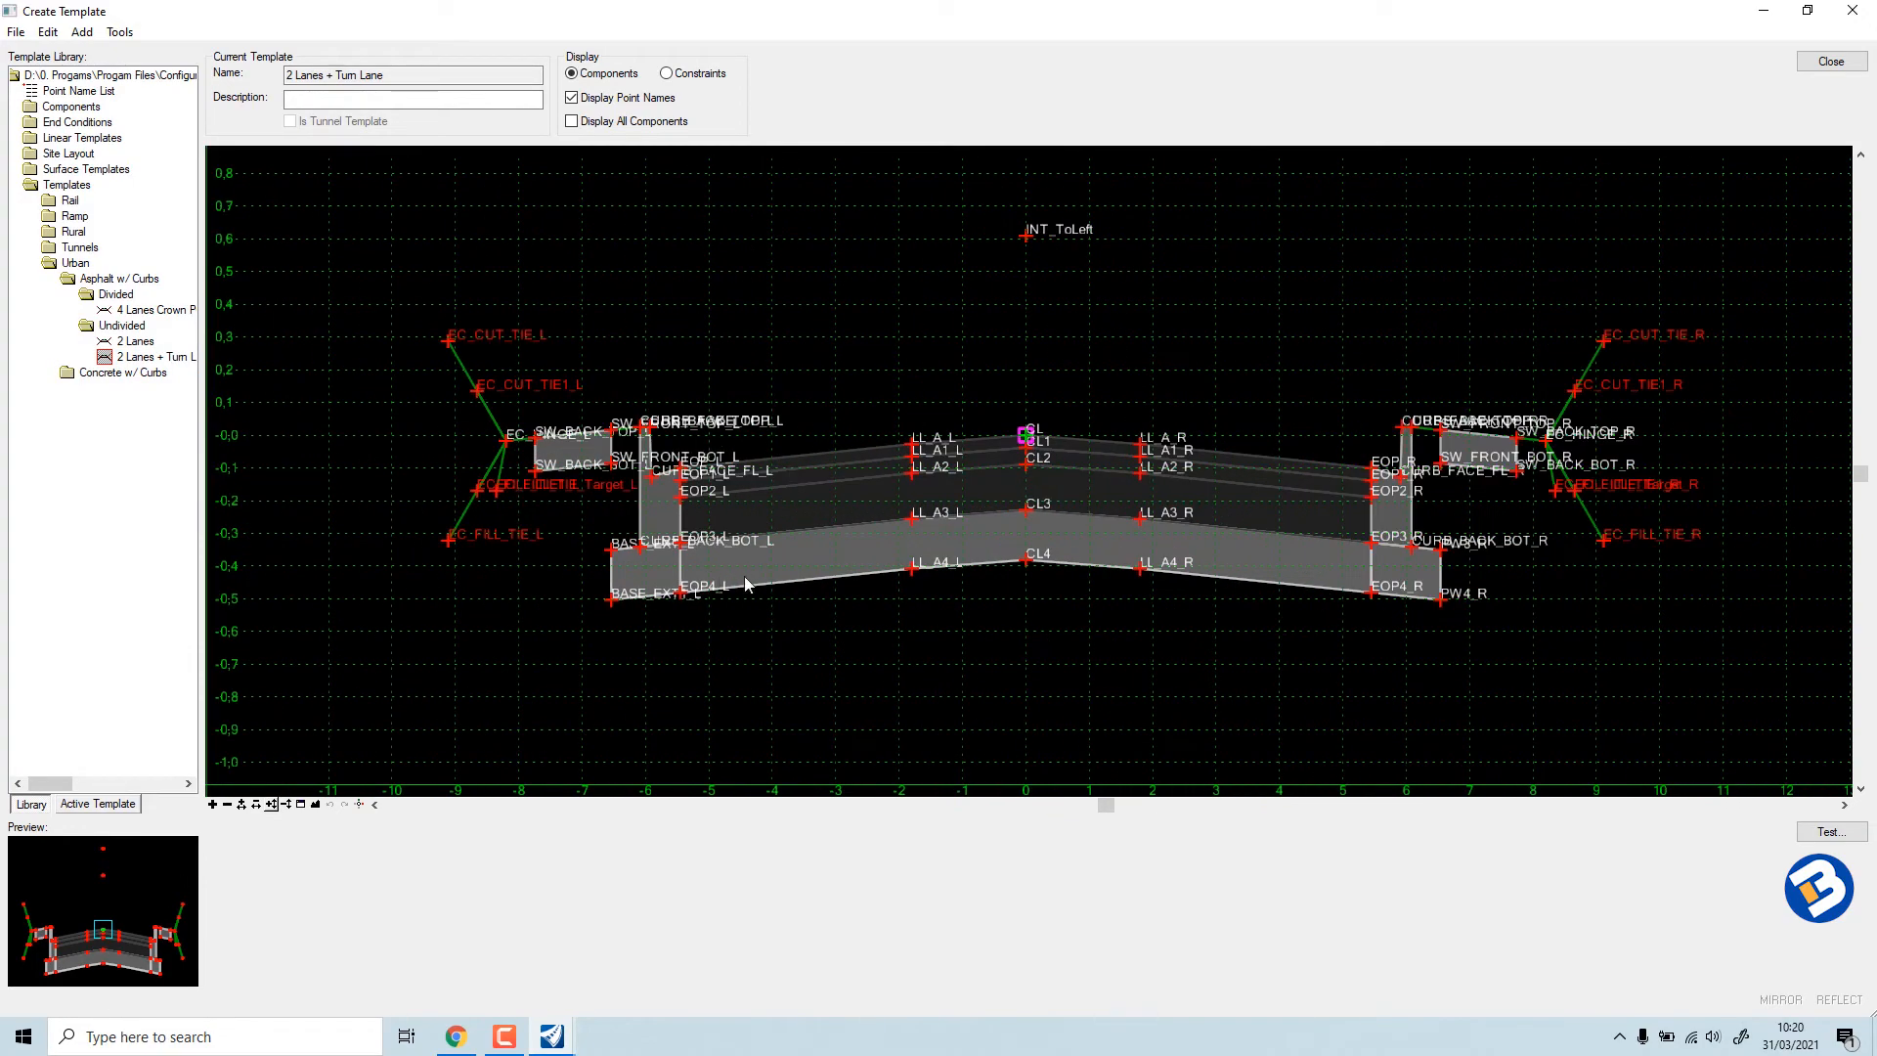
{"action": "scroll", "coordinate": [911, 338], "scroll_direction": "up", "scroll_amount": 1}
{"action": "scroll", "coordinate": [911, 337], "scroll_direction": "down", "scroll_amount": 2}
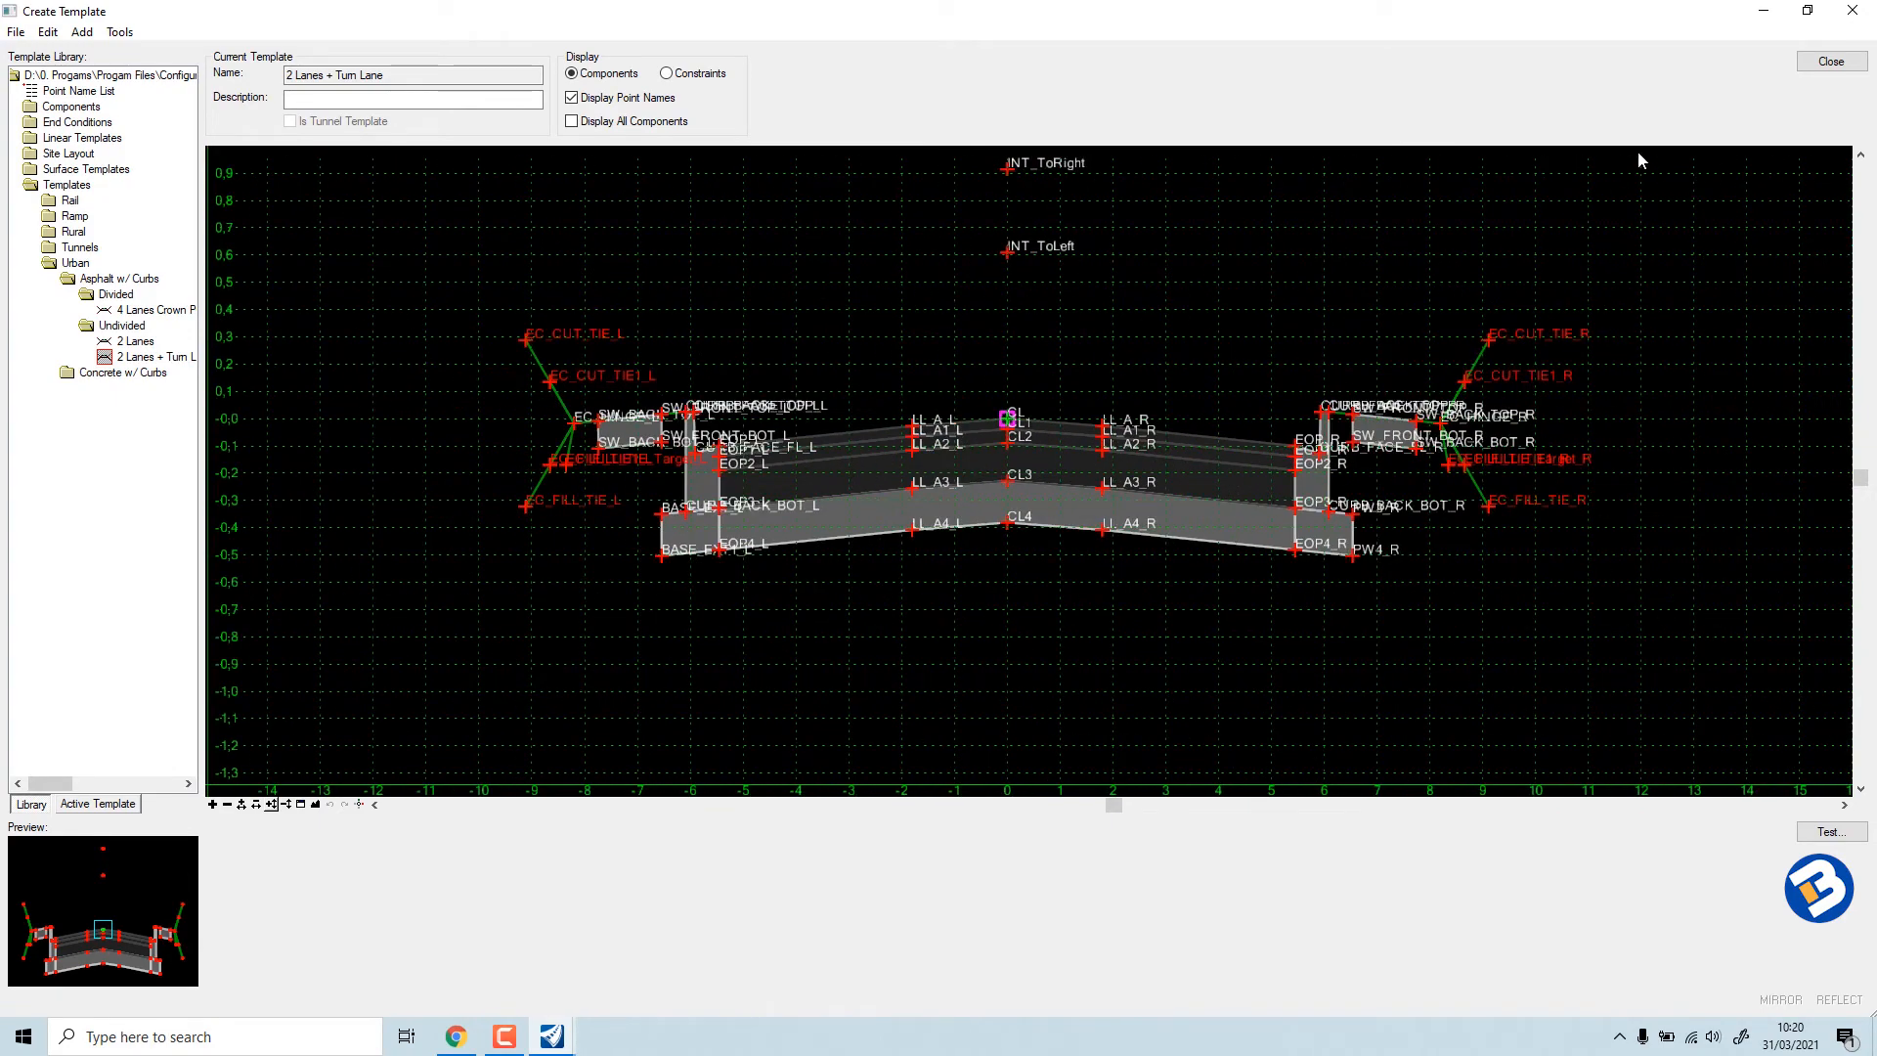
{"action": "left_click", "coordinate": [1831, 64]}
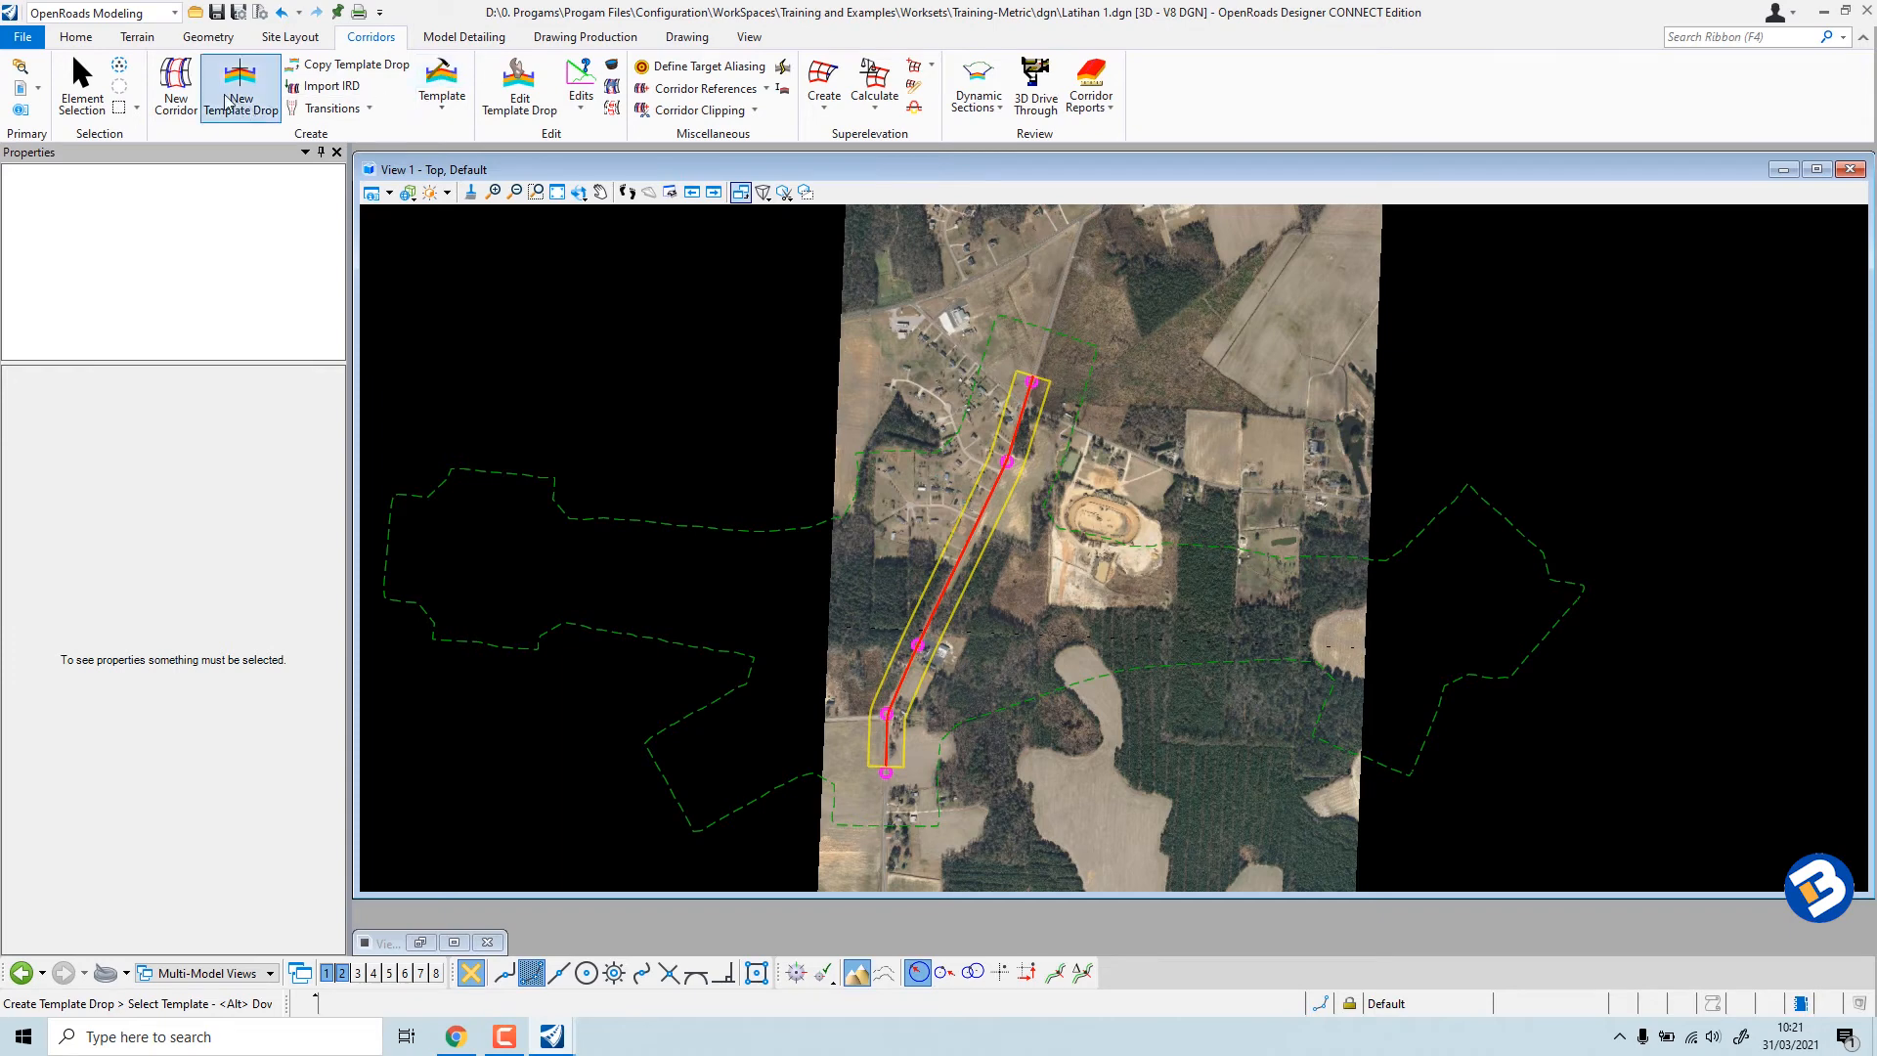
Create a Design corridor named "ALinyemen Horisontal" on the road's horizontal alignment with its active profile.
{"action": "left_click", "coordinate": [181, 86]}
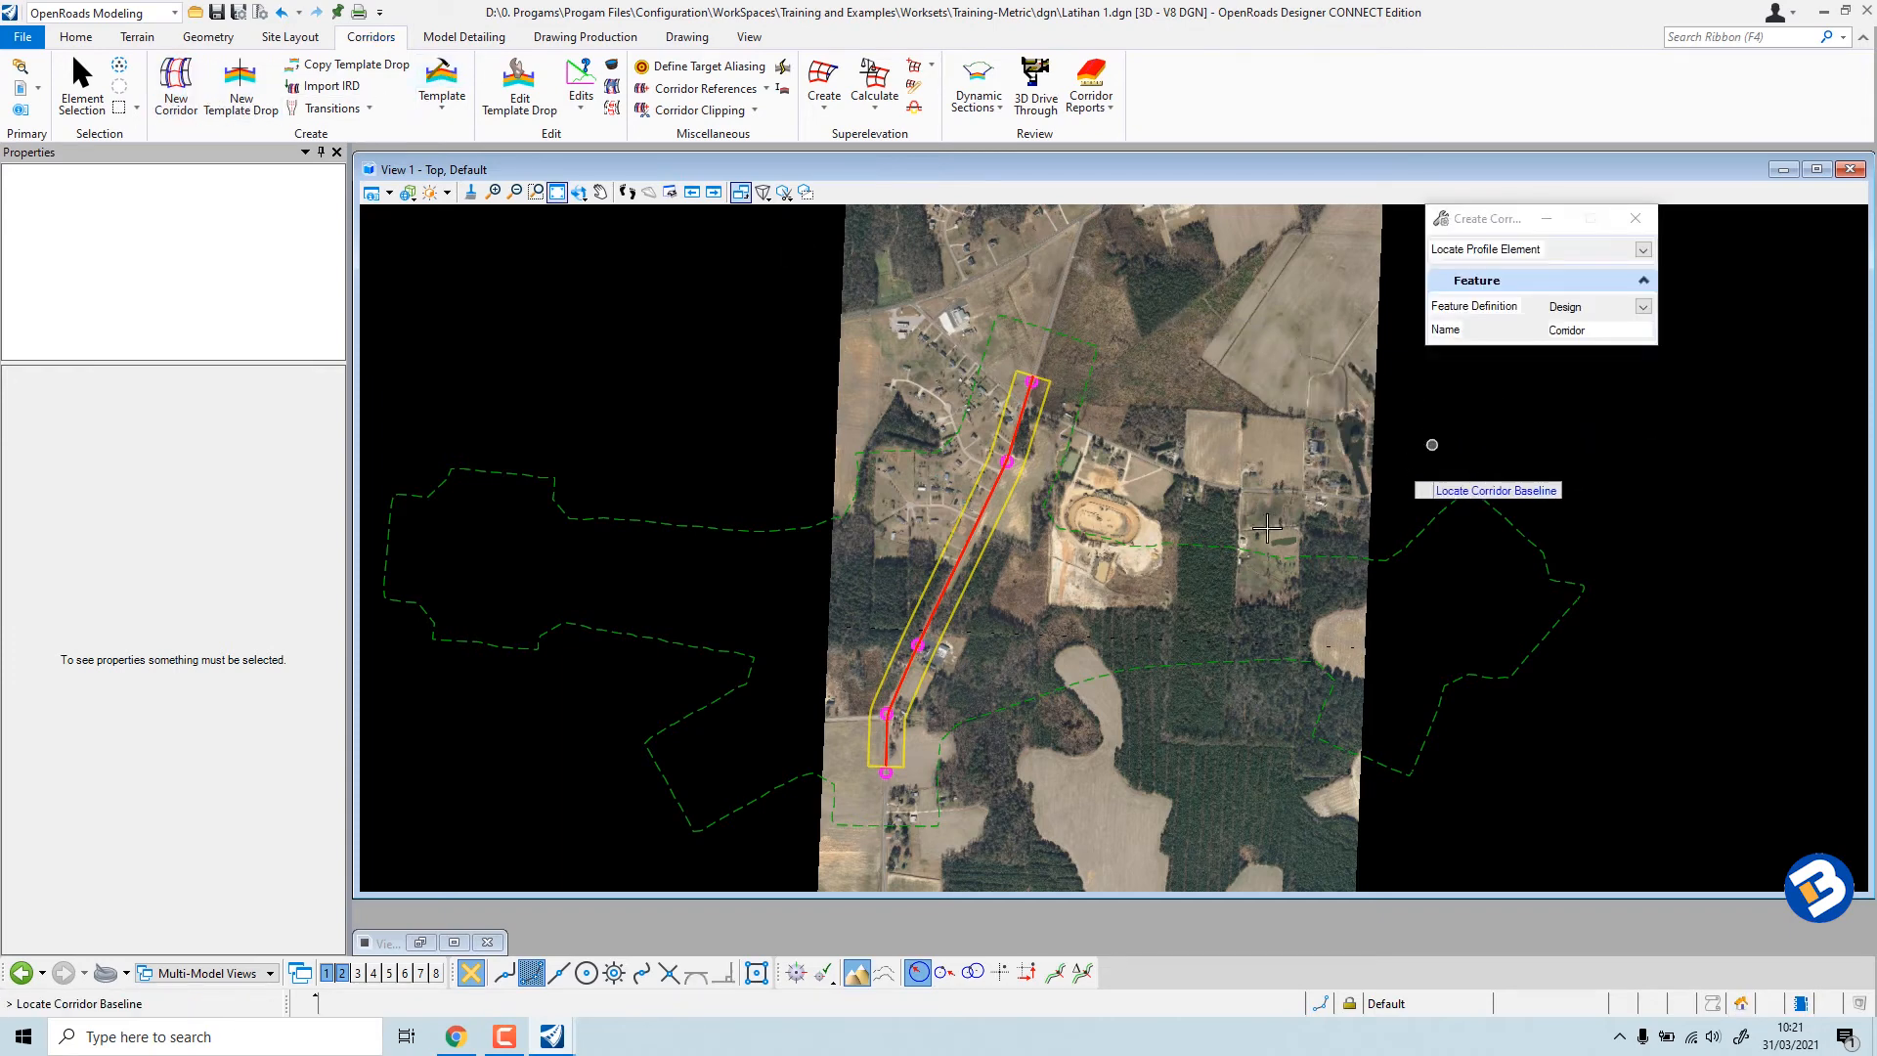
{"action": "left_click", "coordinate": [1013, 446]}
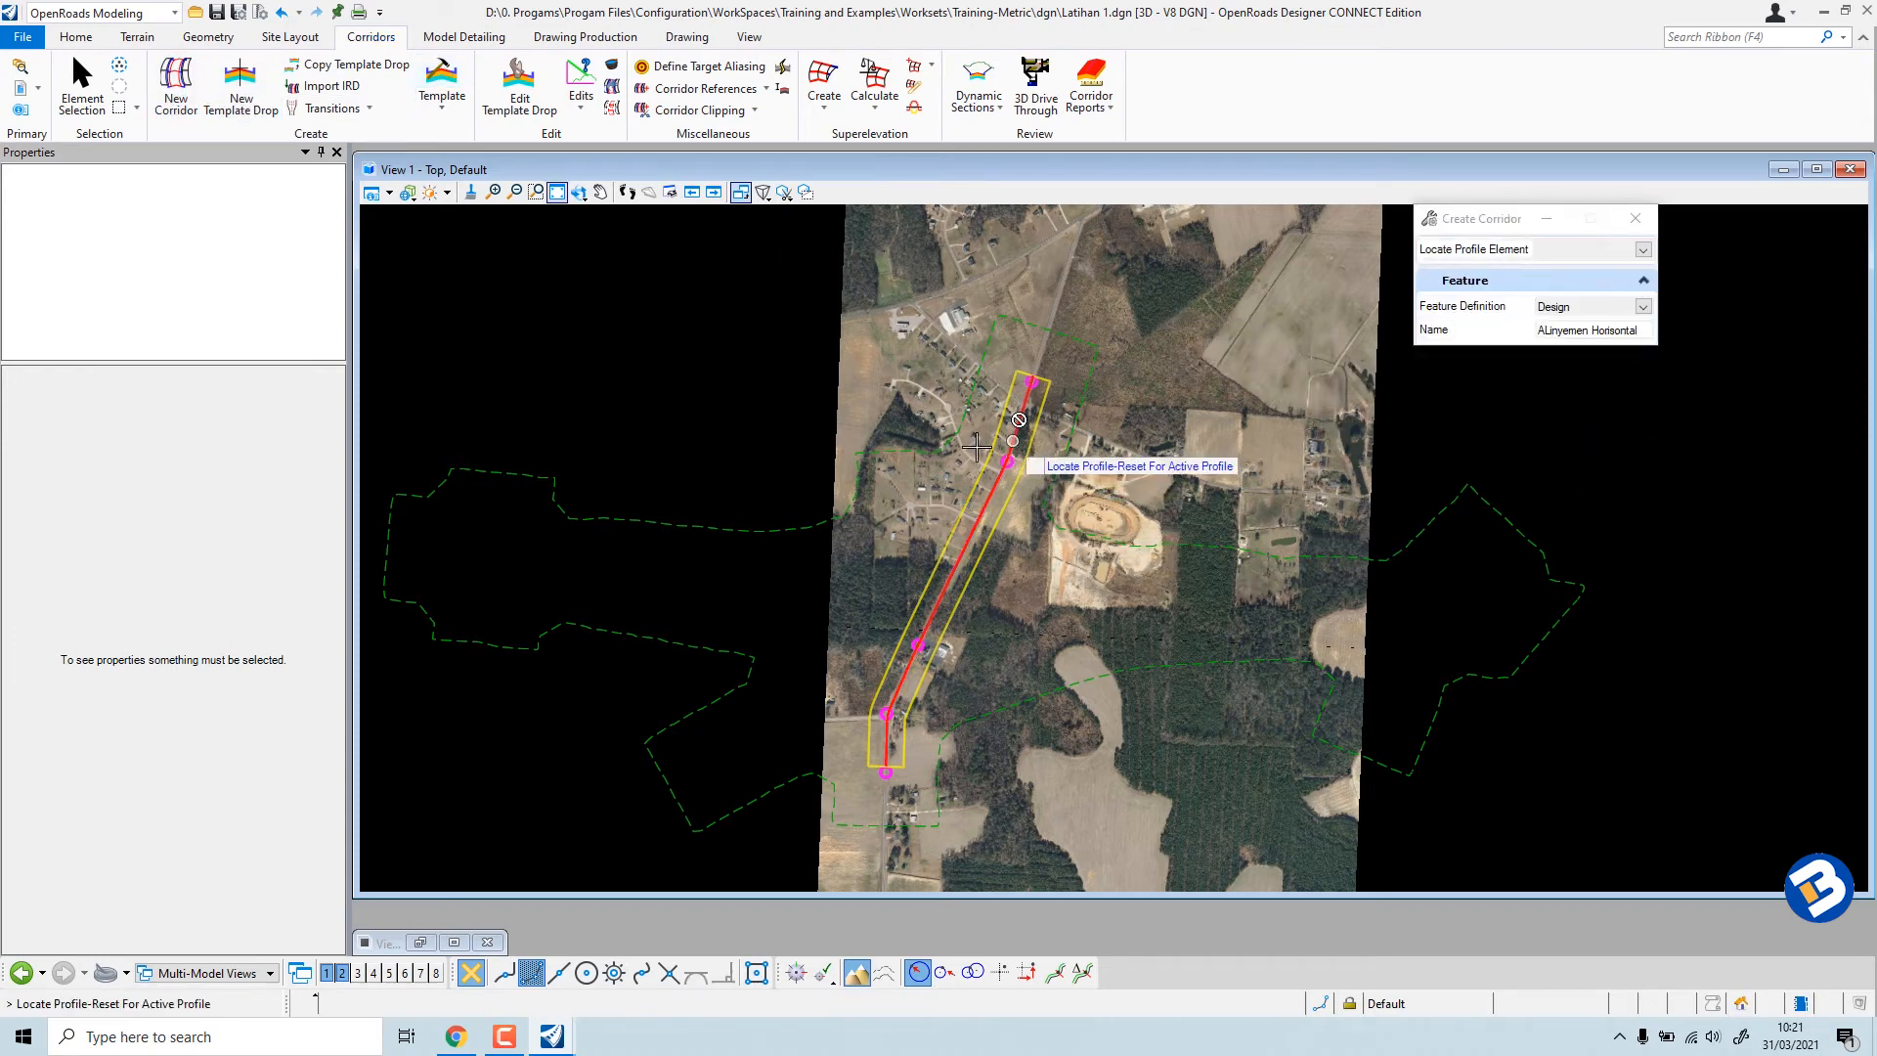
{"action": "right_click", "coordinate": [701, 412]}
{"action": "left_click", "coordinate": [701, 411]}
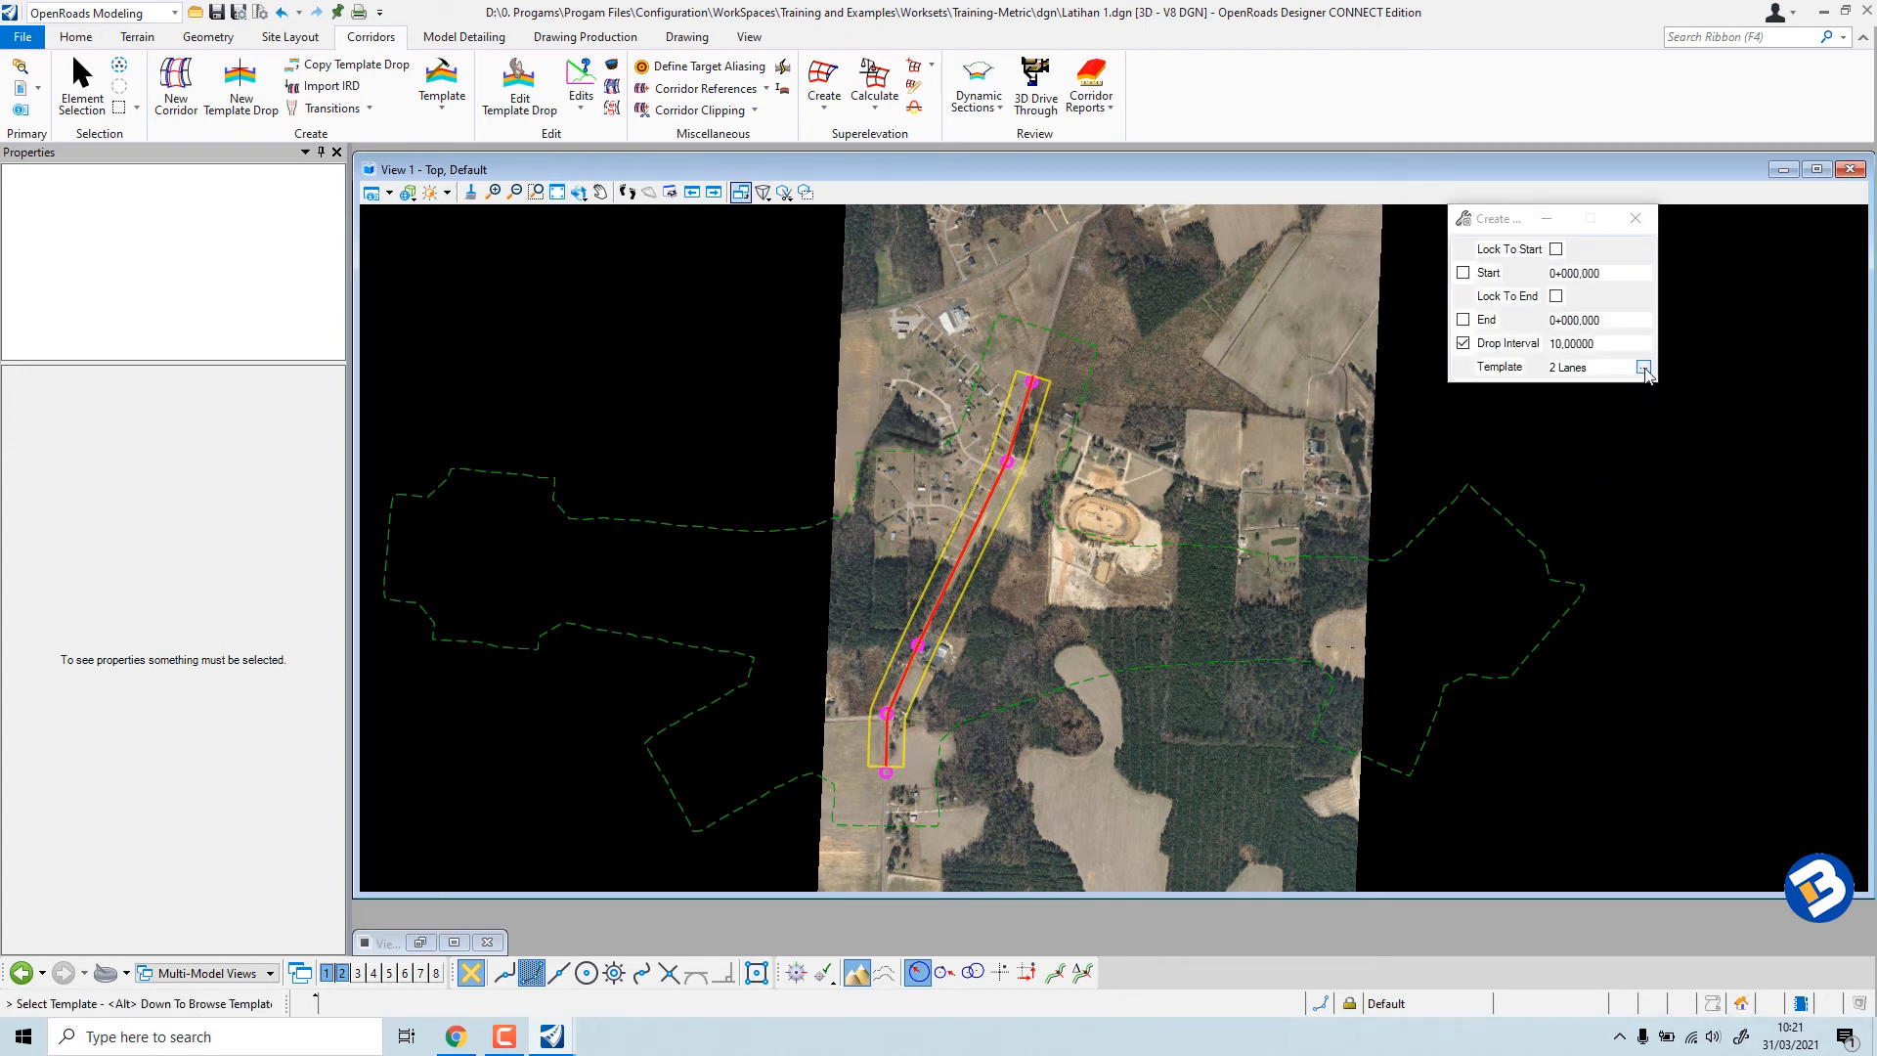
Choose the undivided 2 Lanes template from Templates, Urban, Asphalt w/ Curbs for the corridor's template drop.
{"action": "left_click", "coordinate": [1644, 367]}
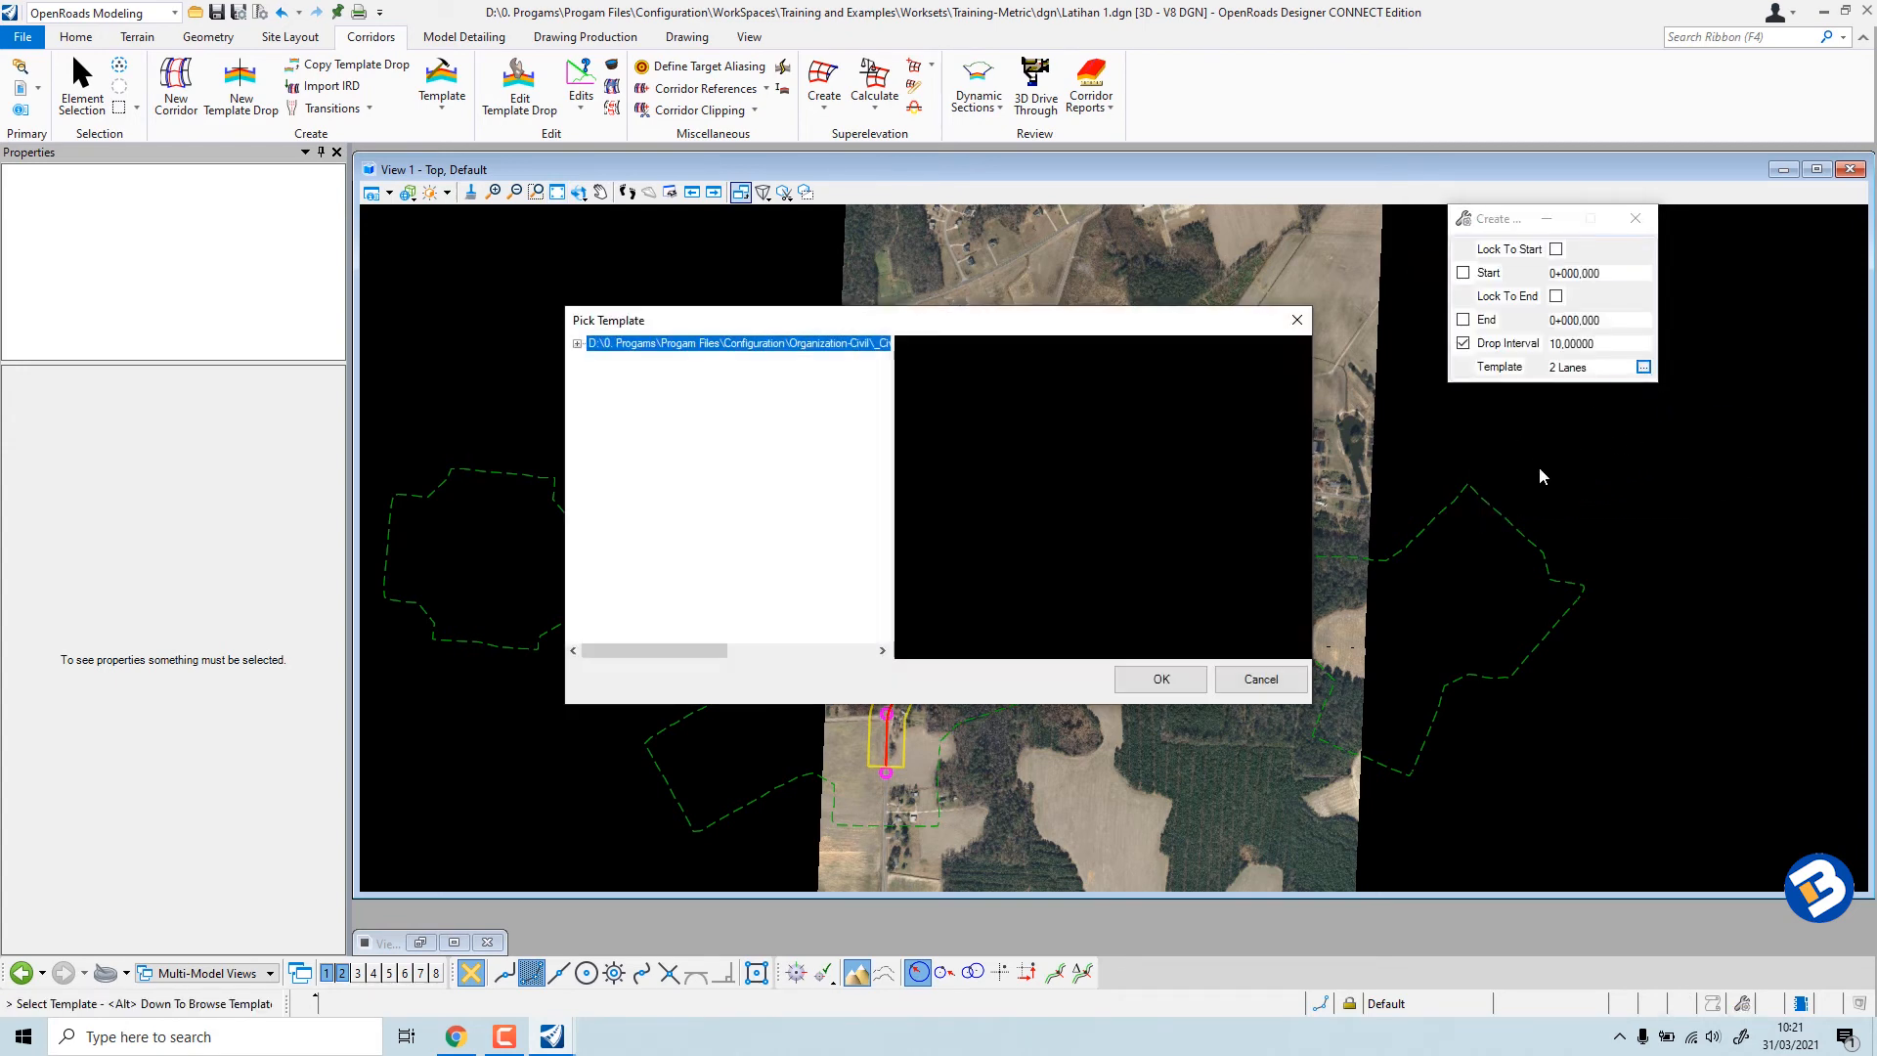
{"action": "left_click", "coordinate": [578, 344]}
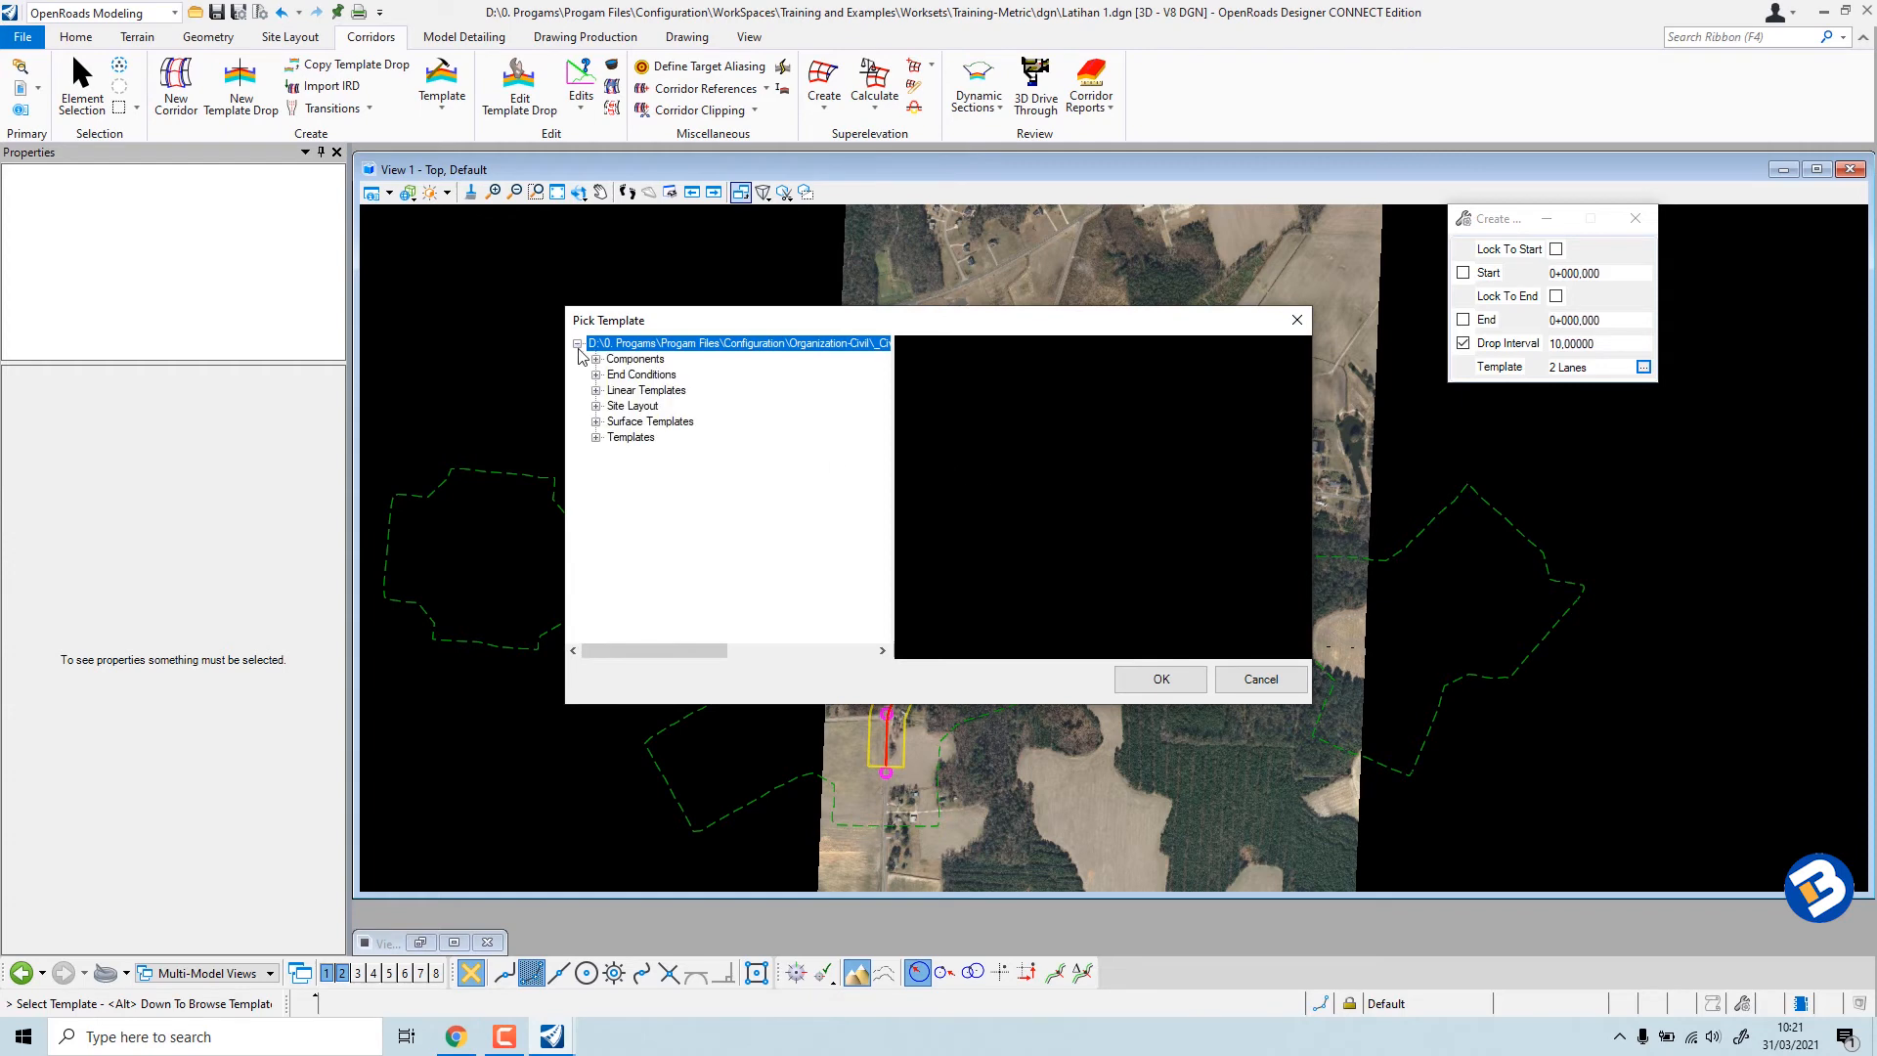
{"action": "left_click", "coordinate": [596, 438]}
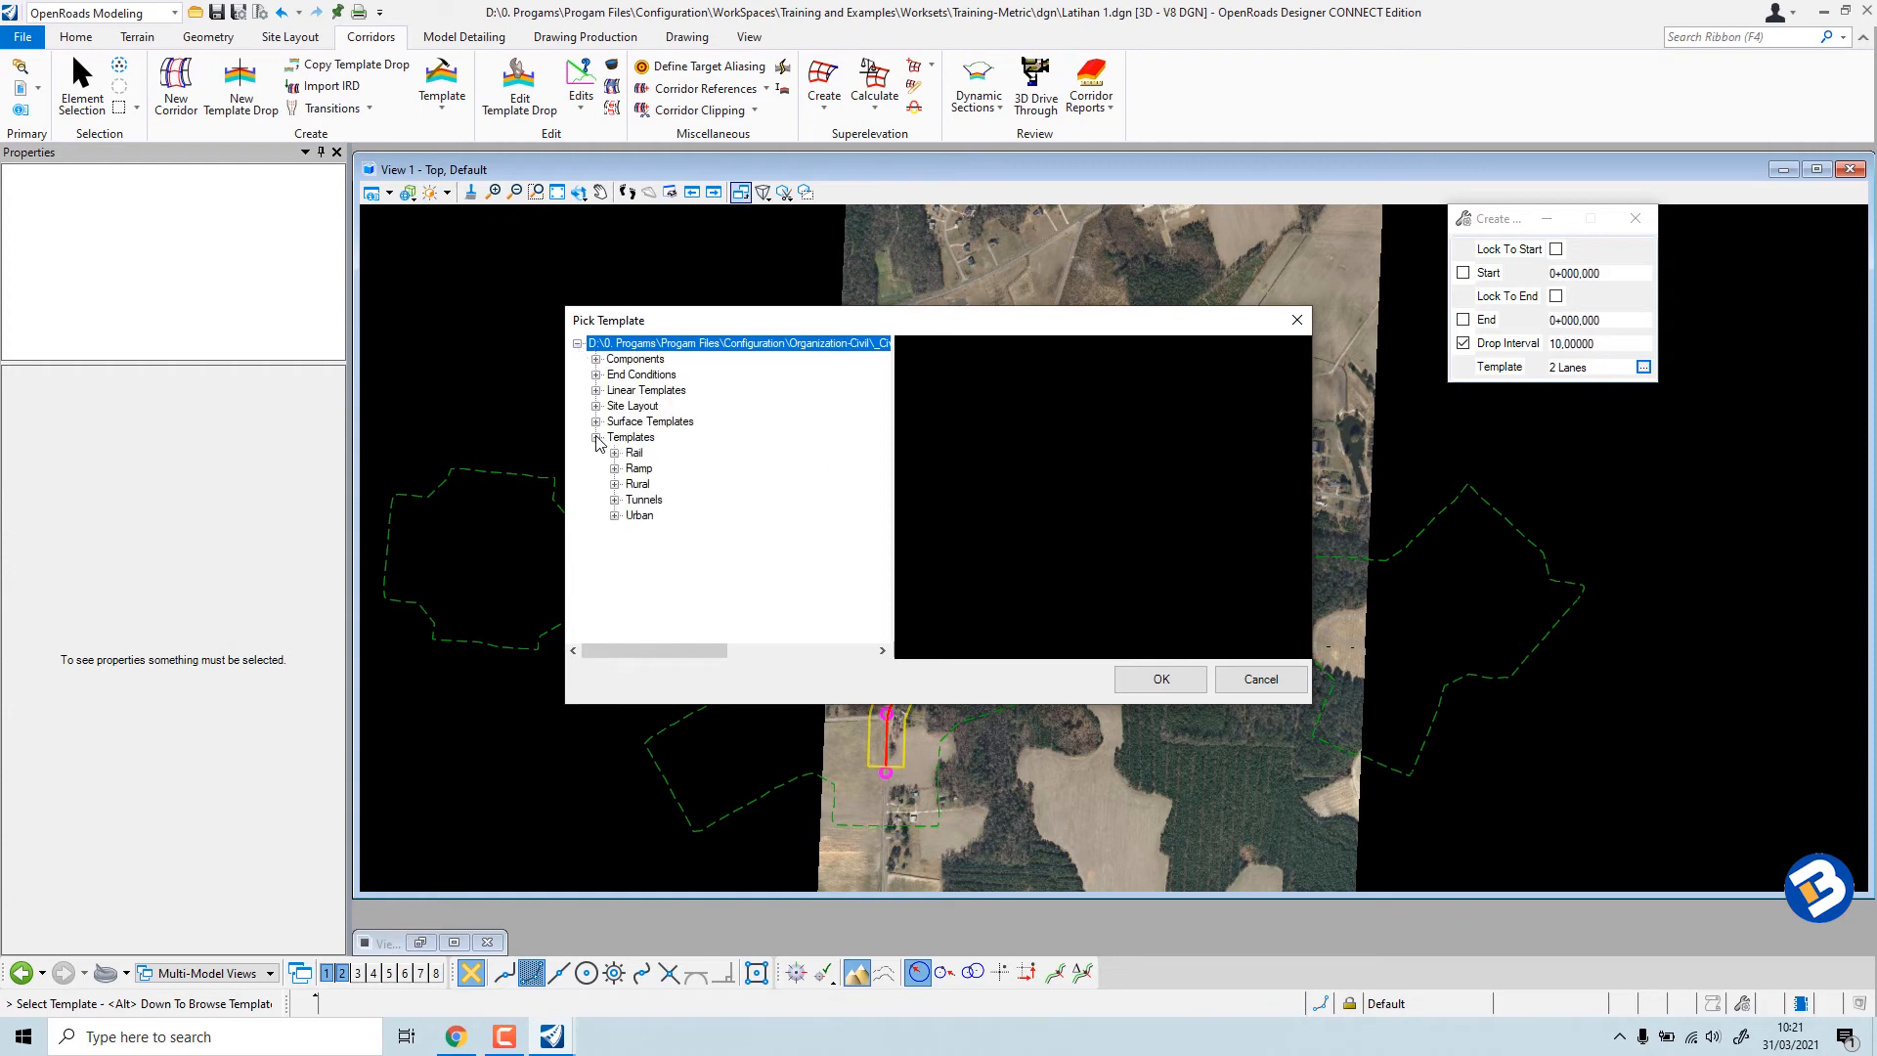
{"action": "left_click", "coordinate": [615, 516]}
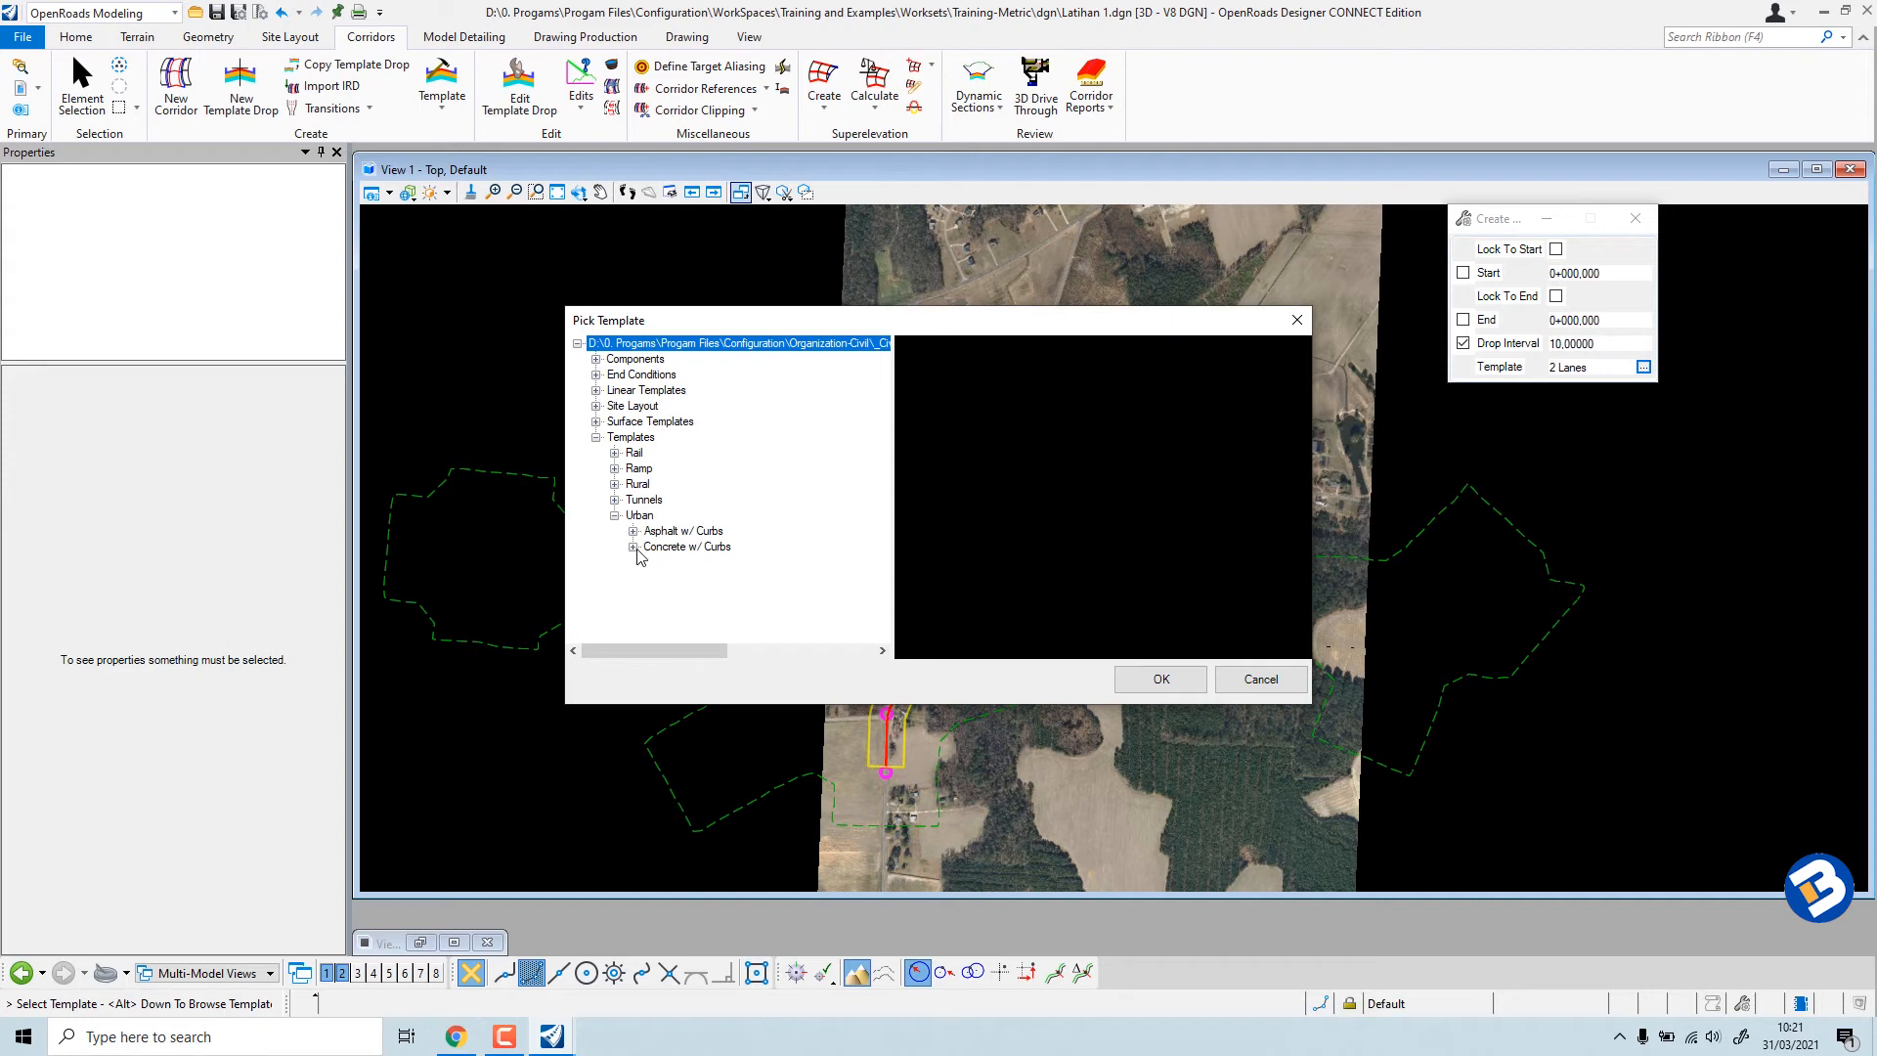
{"action": "left_click", "coordinate": [633, 532]}
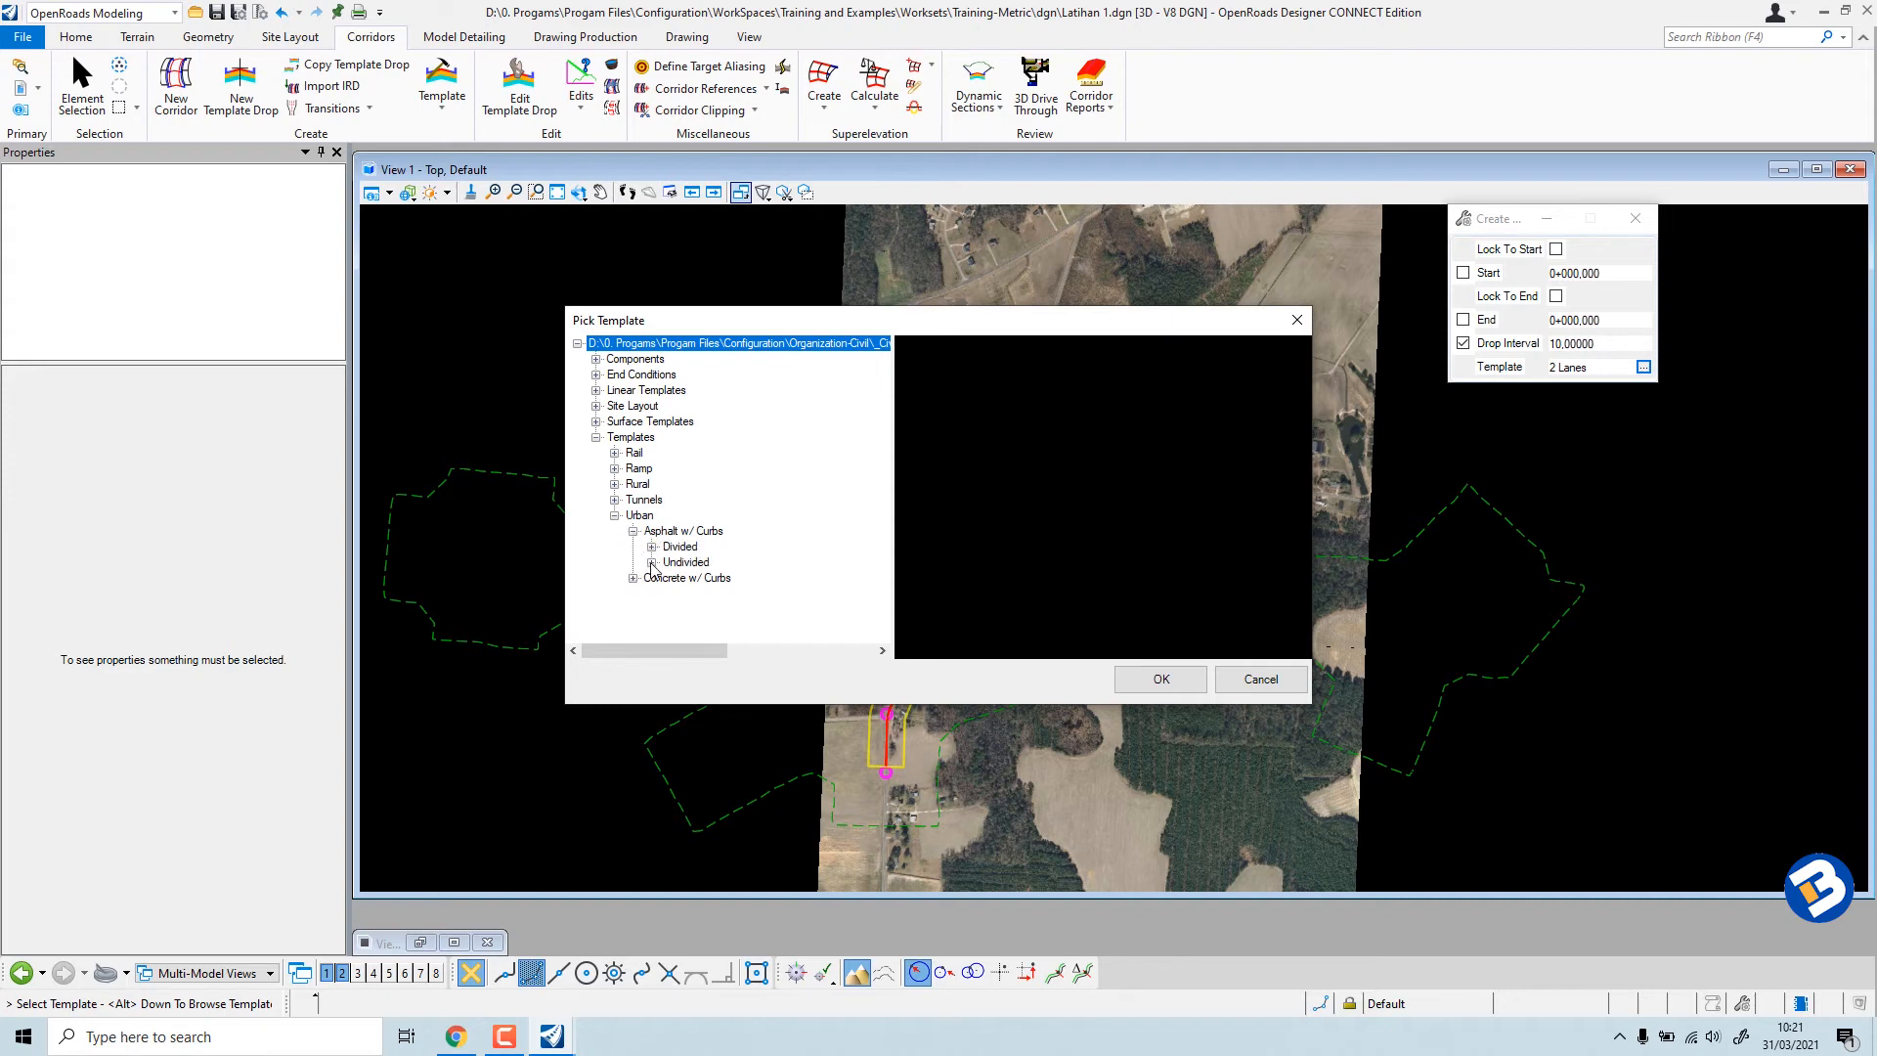
{"action": "left_click", "coordinate": [652, 563]}
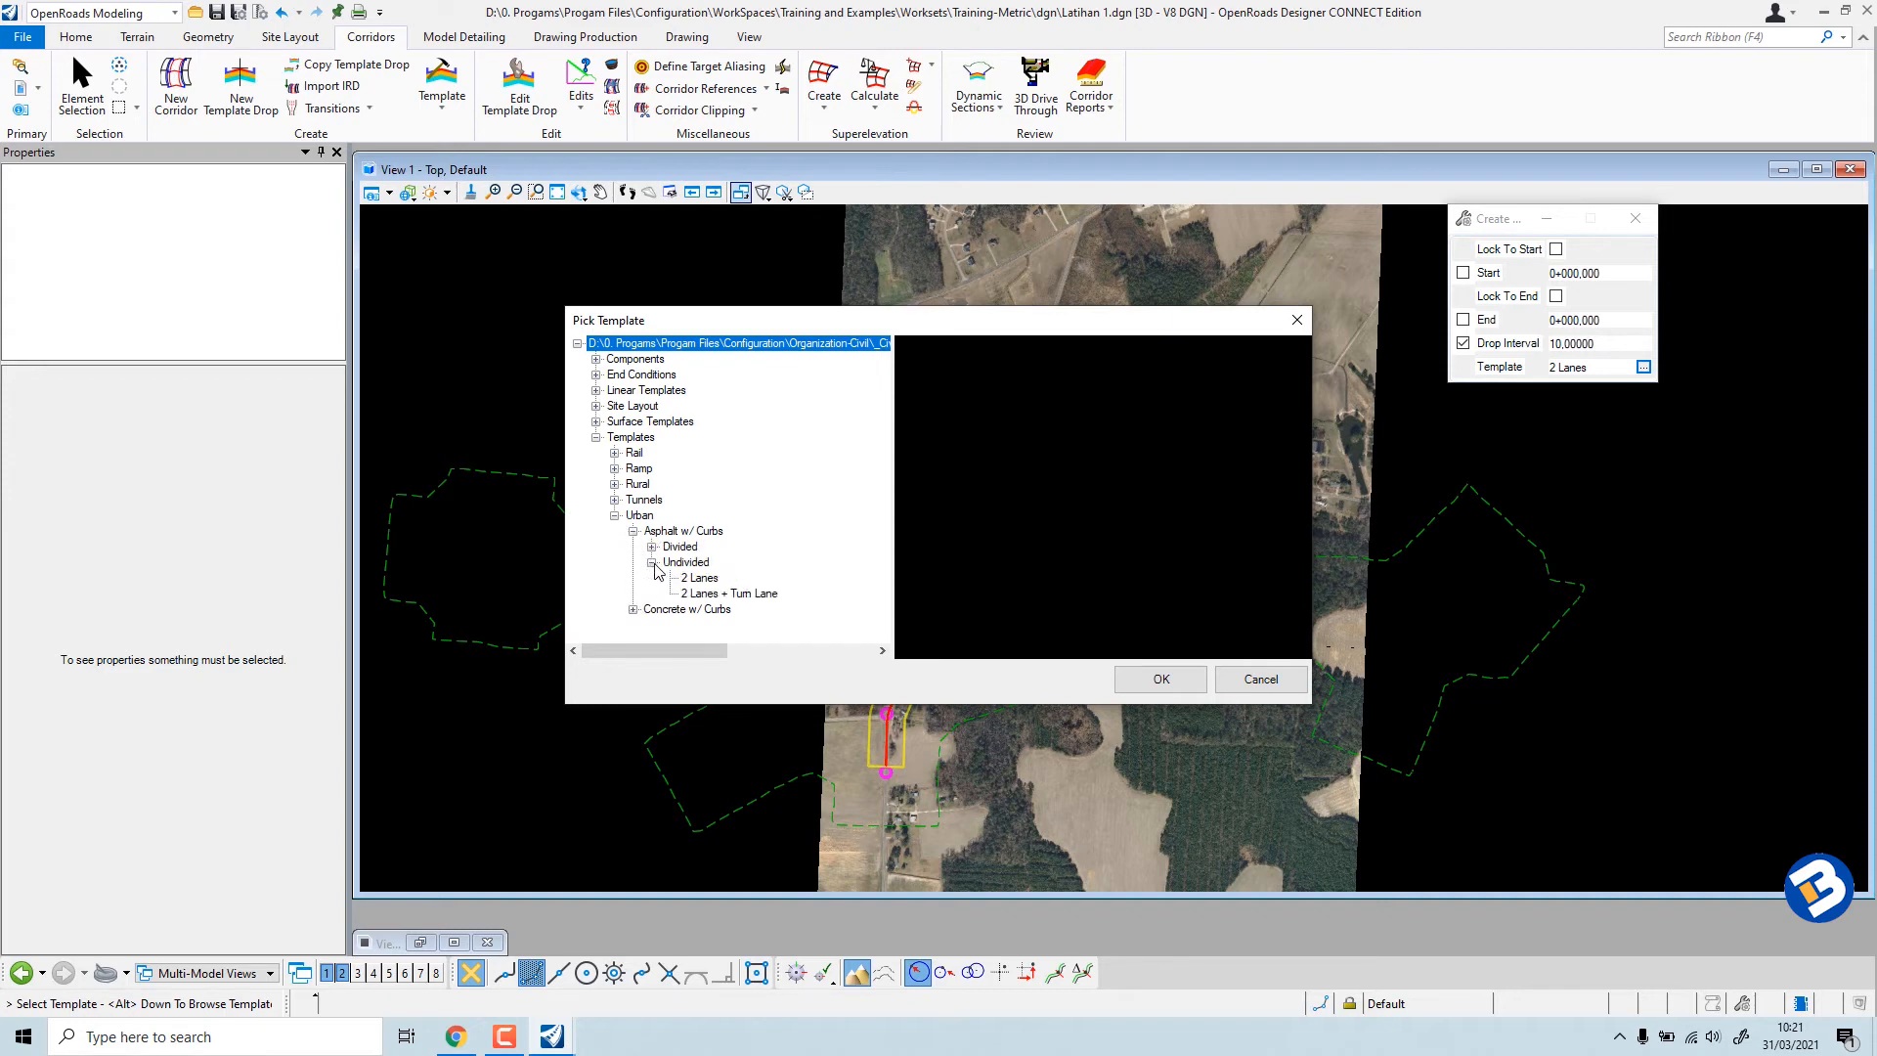
{"action": "left_click", "coordinate": [703, 581]}
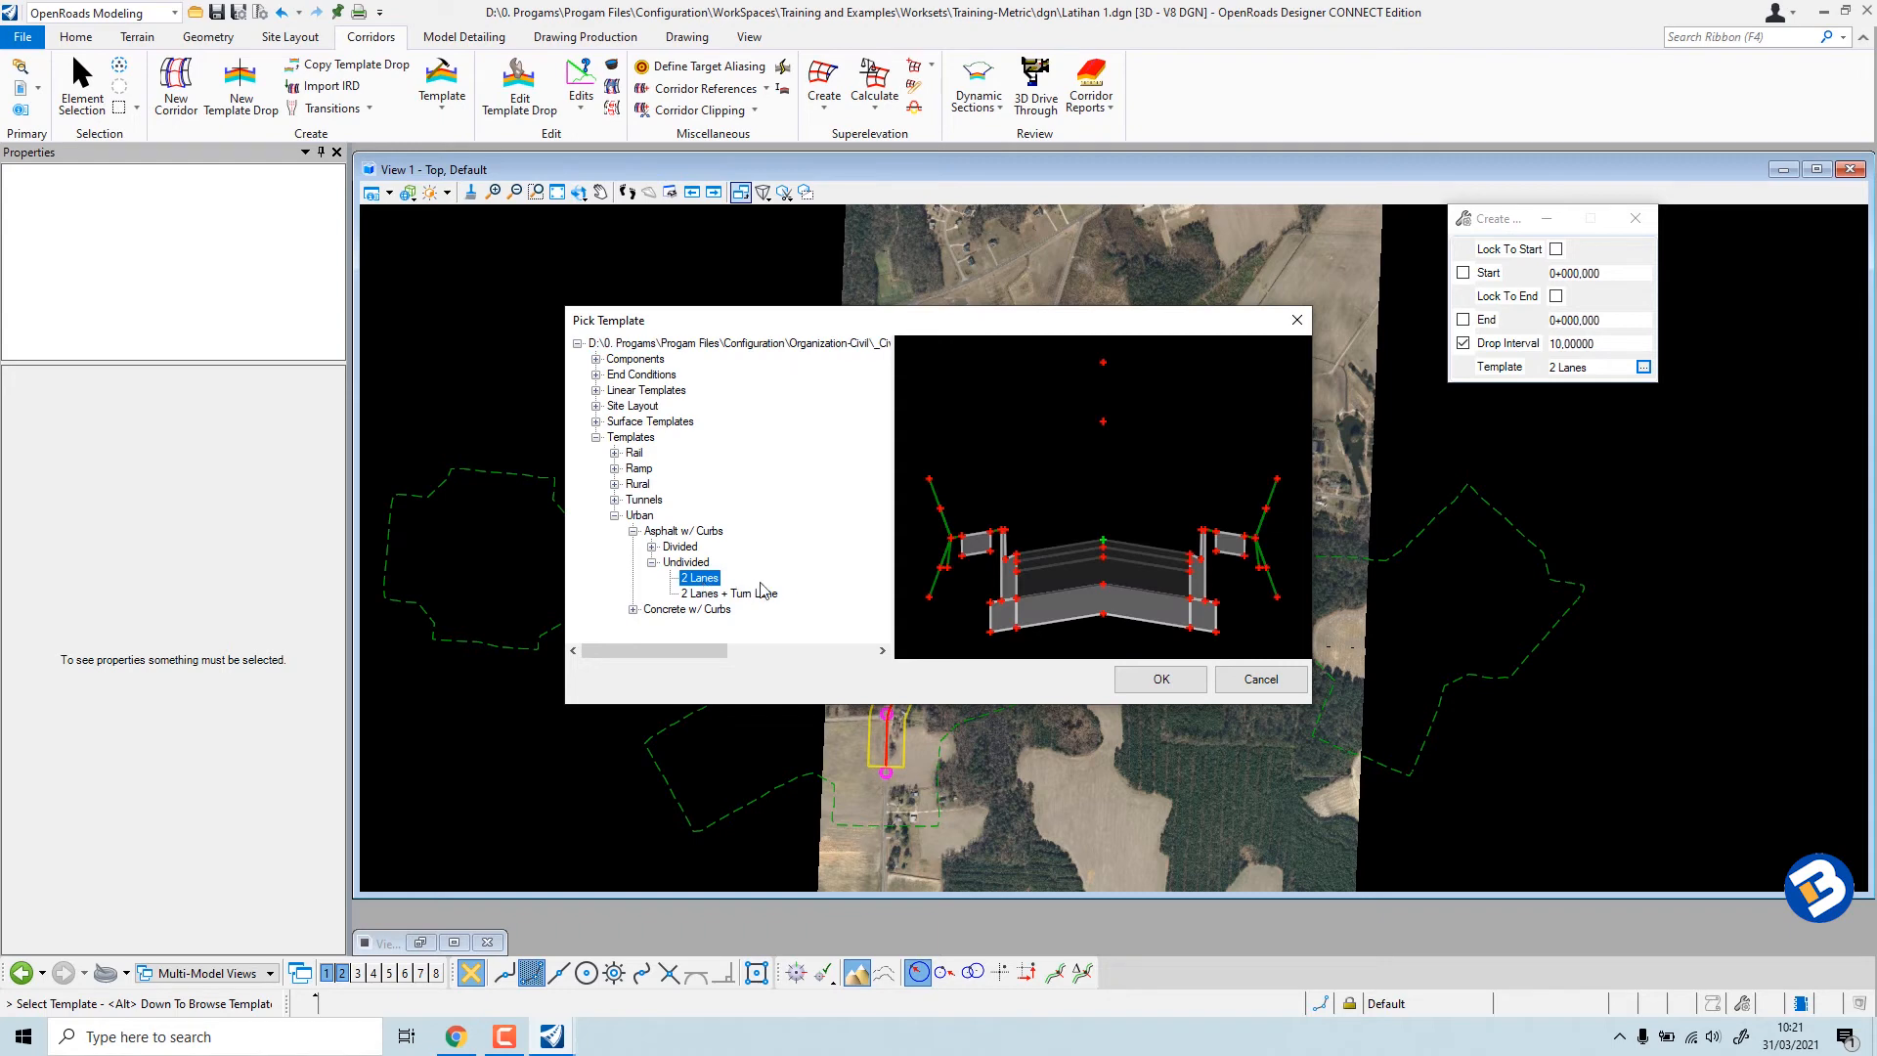
{"action": "left_click", "coordinate": [1159, 681]}
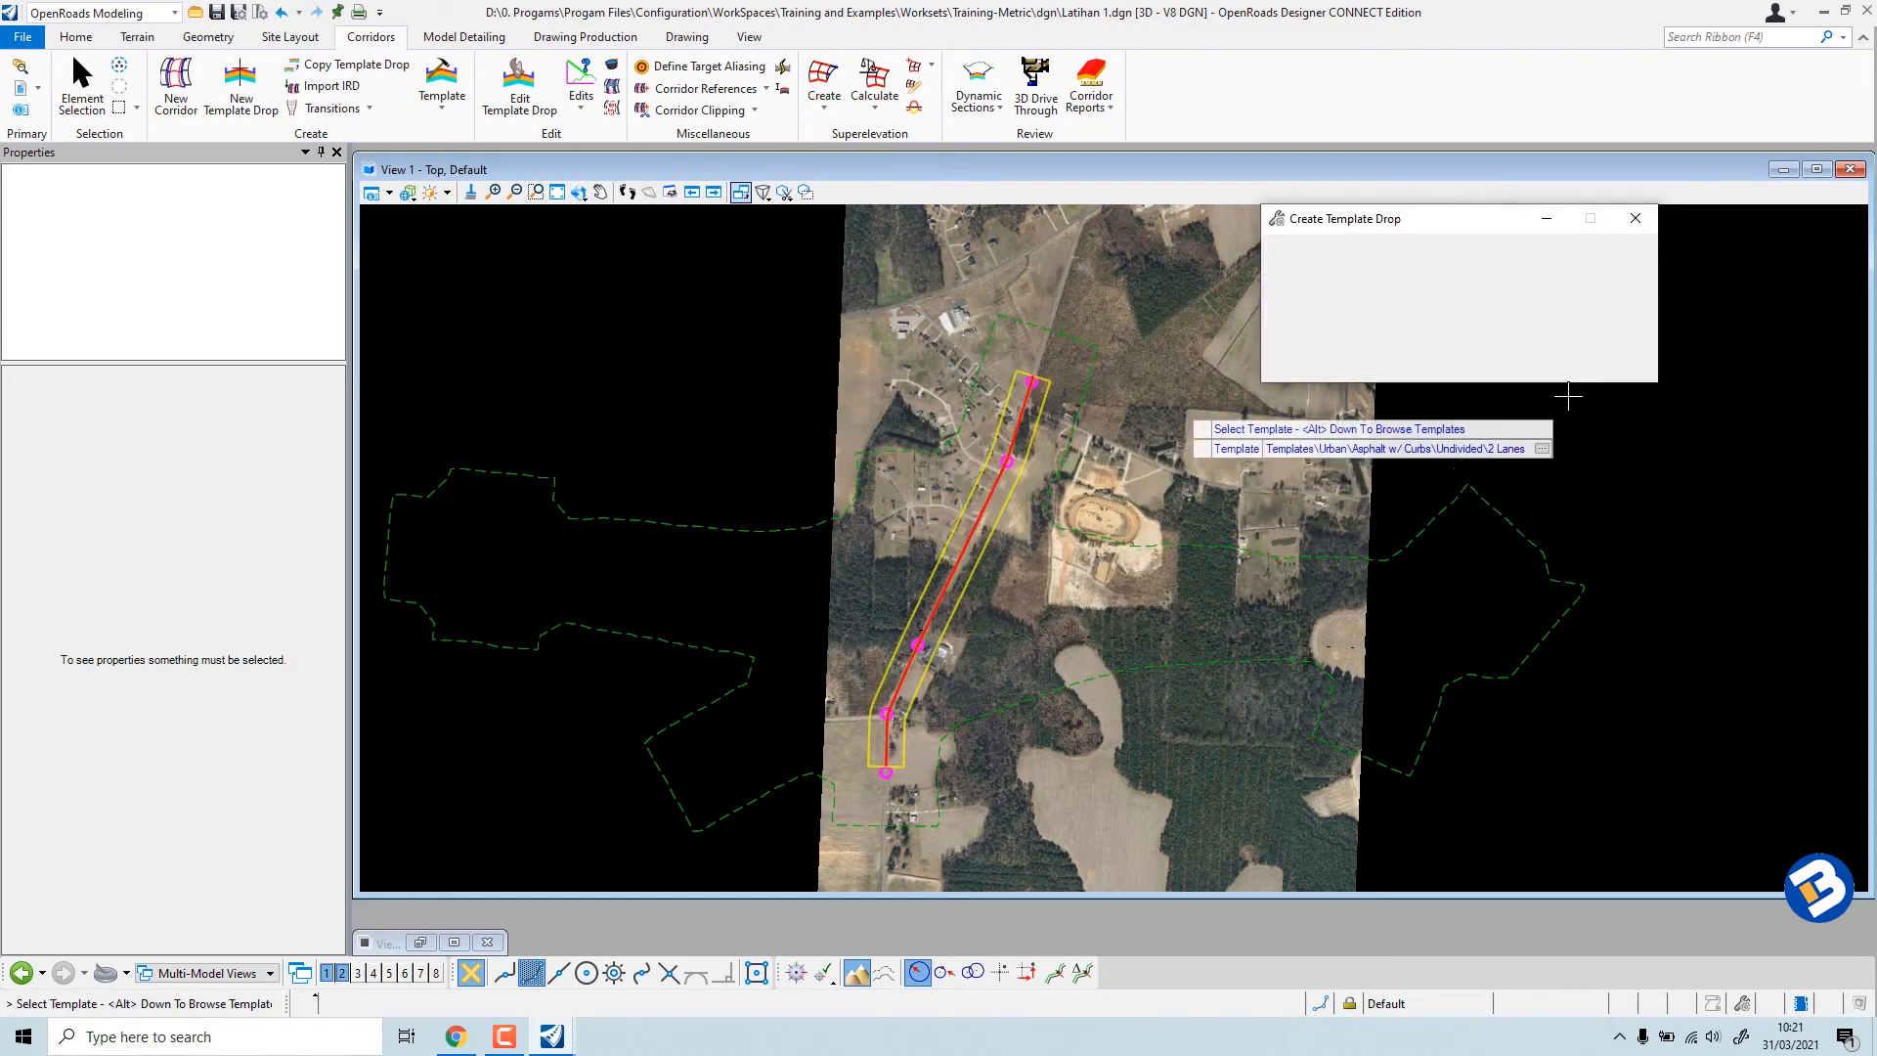
Apply the template along the corridor from station 0+000.000 to 1+194.973 with a drop interval of 5, and end the template drop command.
{"action": "left_click", "coordinate": [1376, 343]}
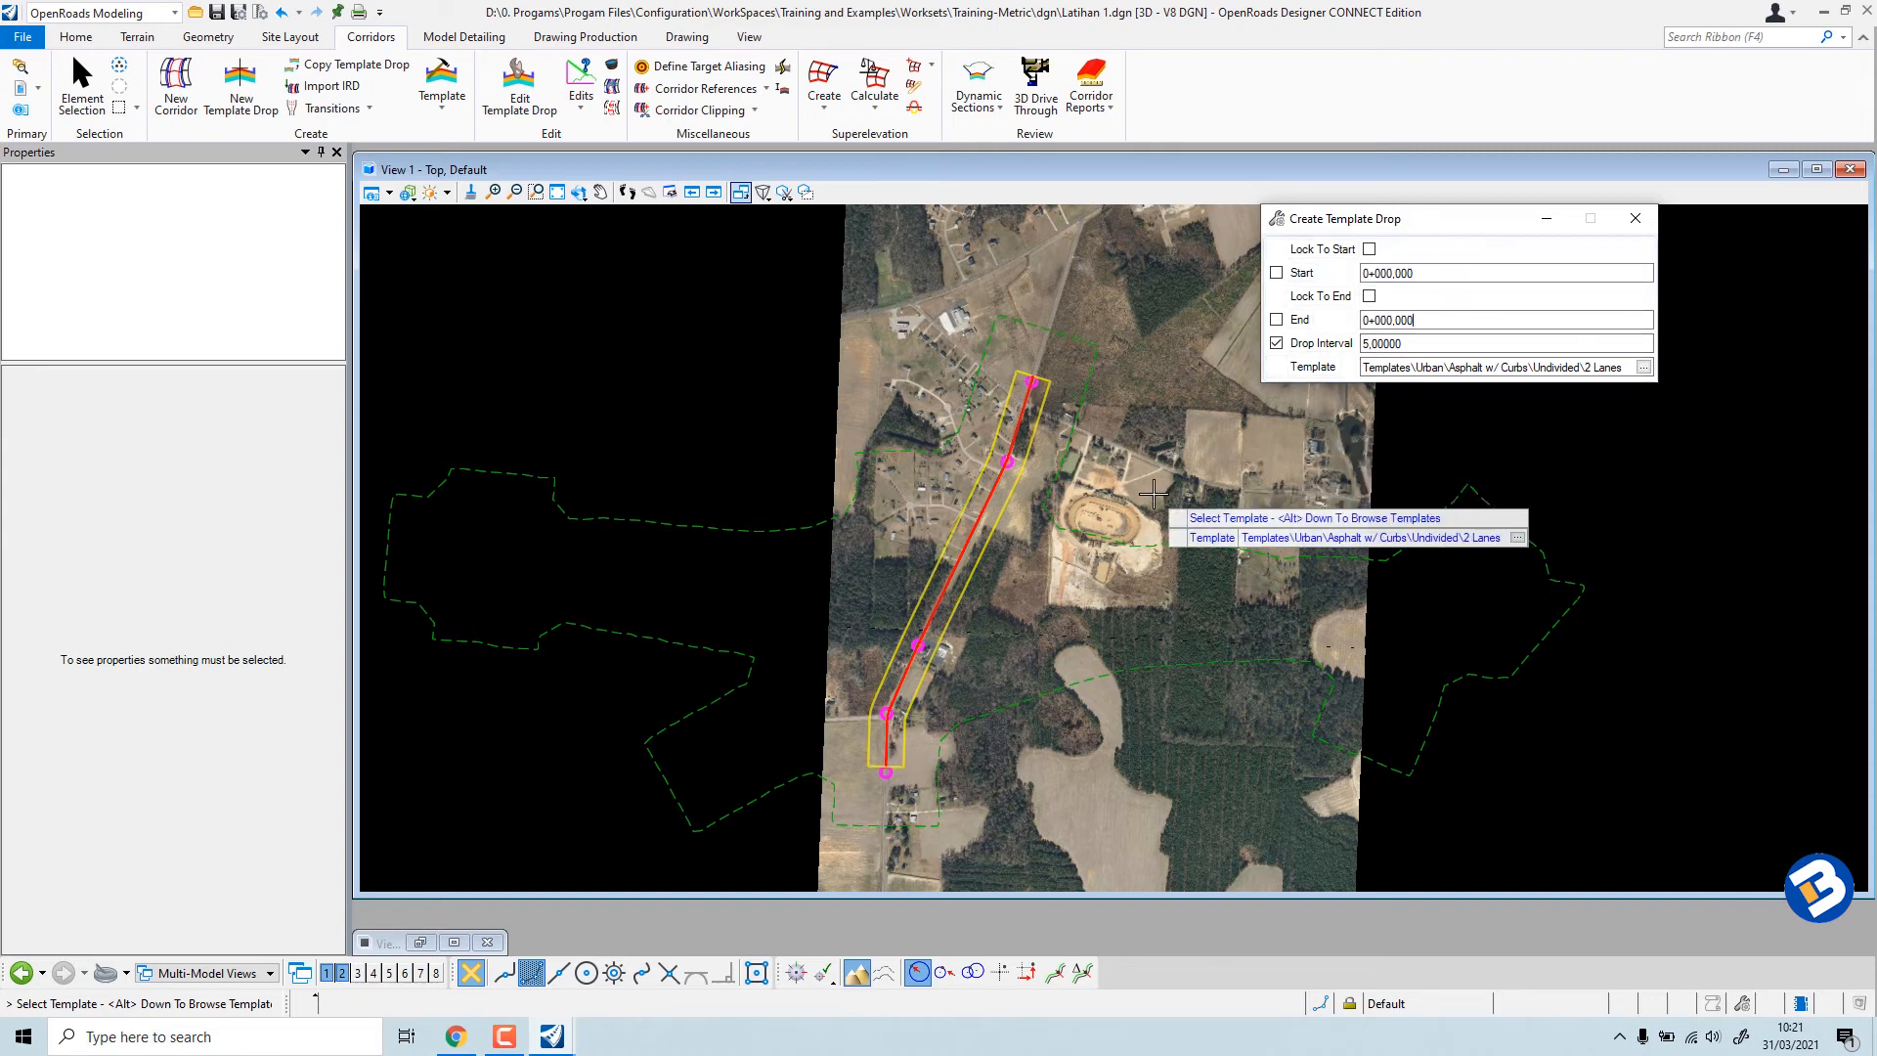
{"action": "left_click", "coordinate": [1417, 440]}
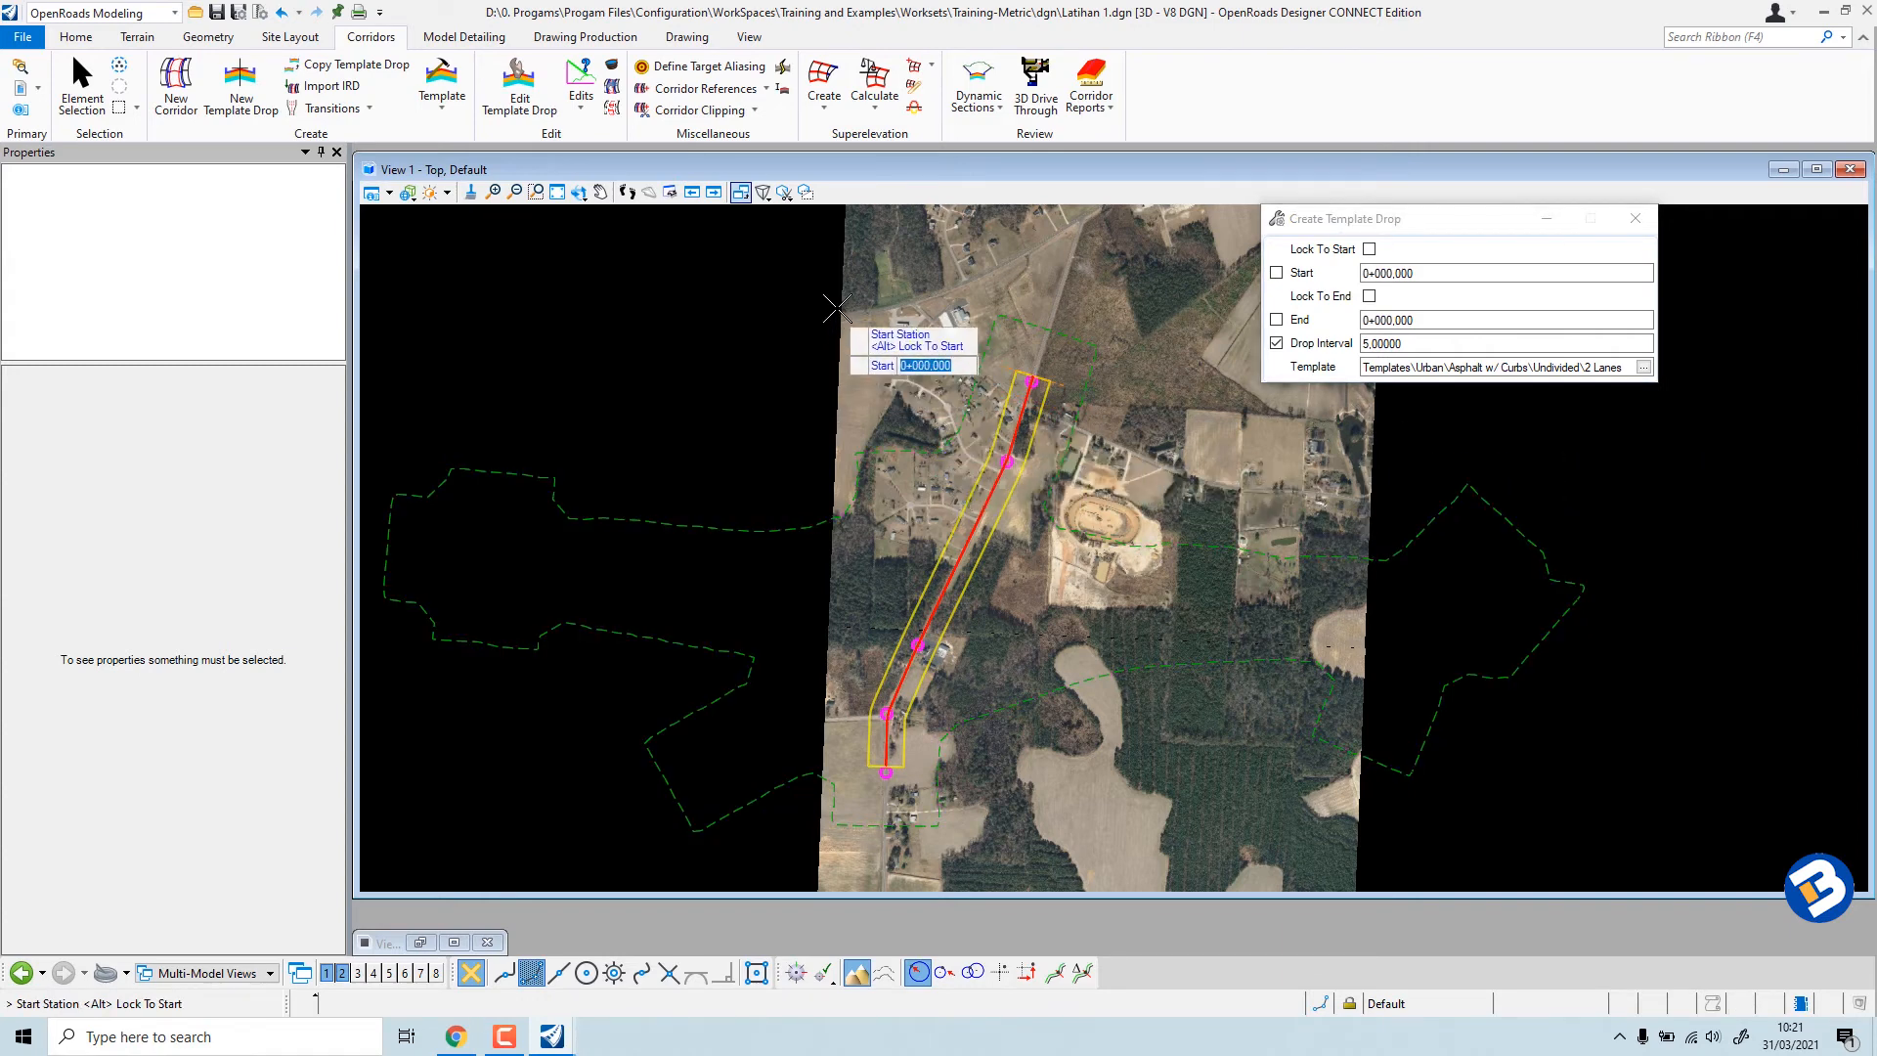
{"action": "left_click", "coordinate": [731, 269]}
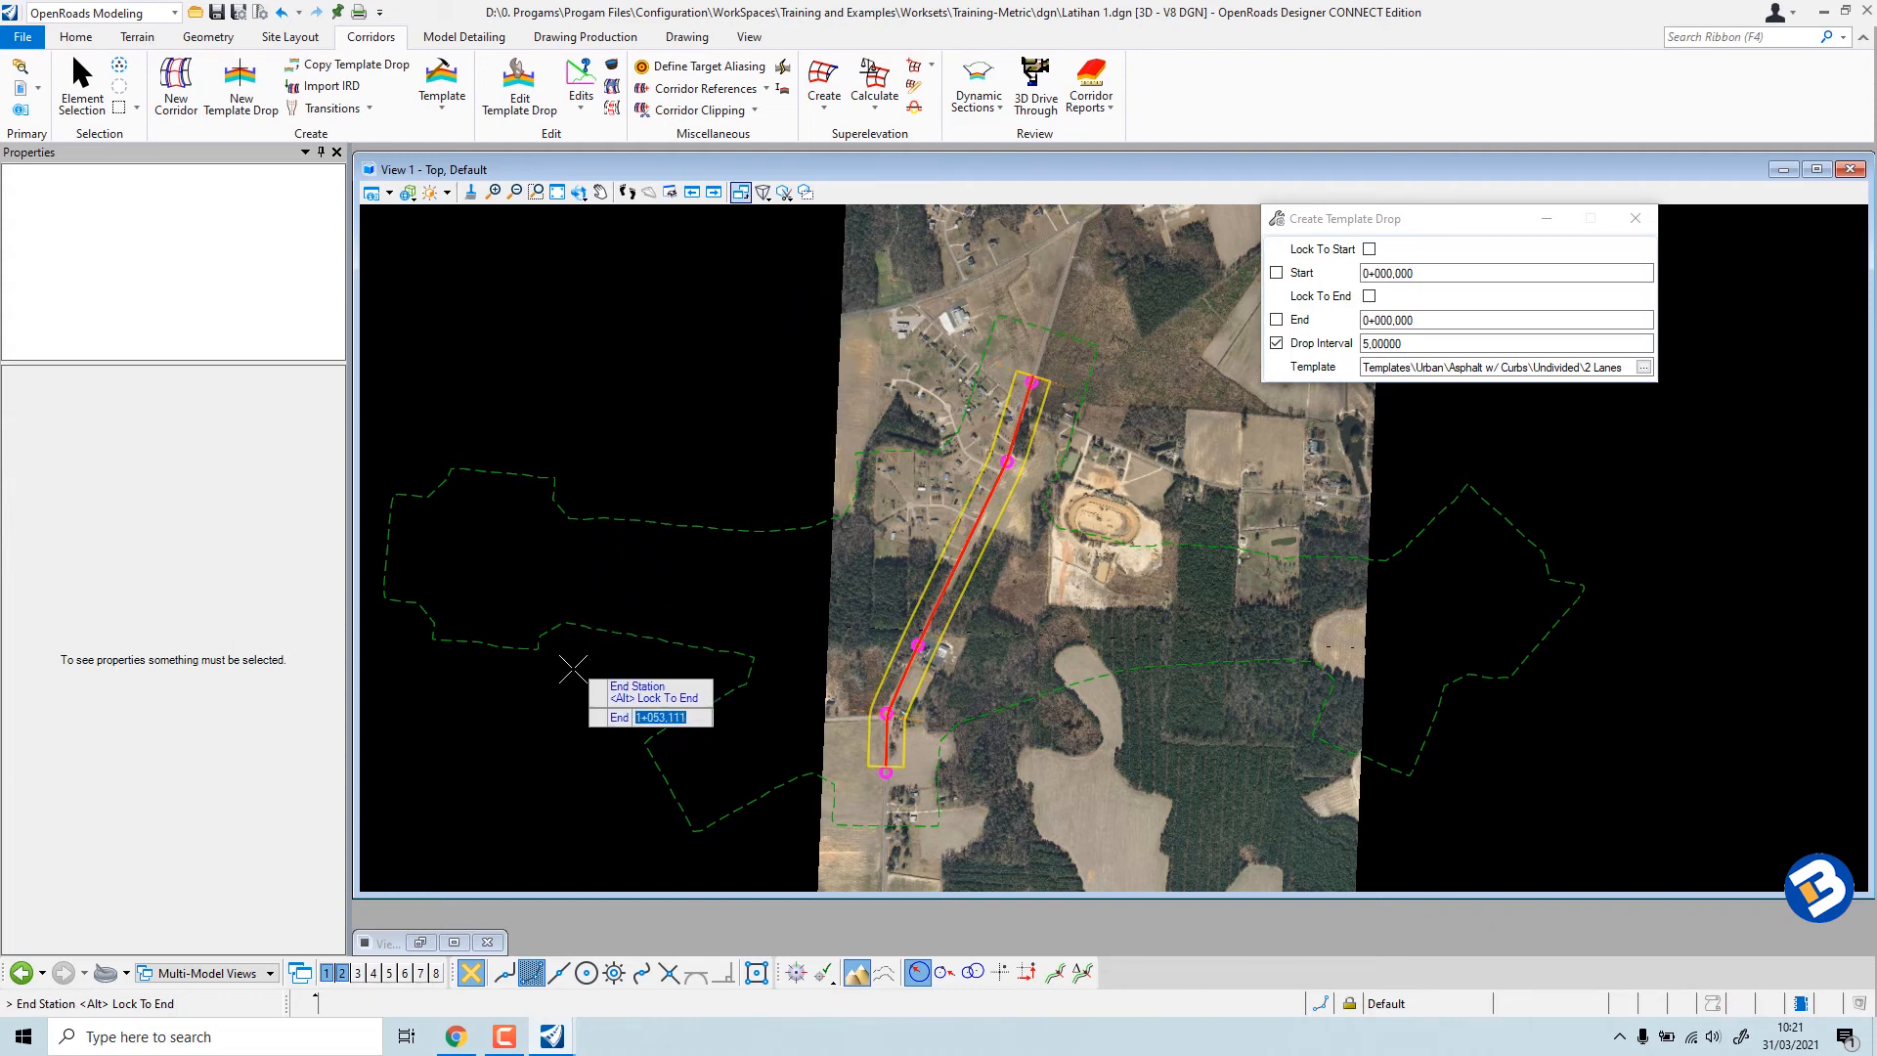
{"action": "left_click", "coordinate": [570, 810]}
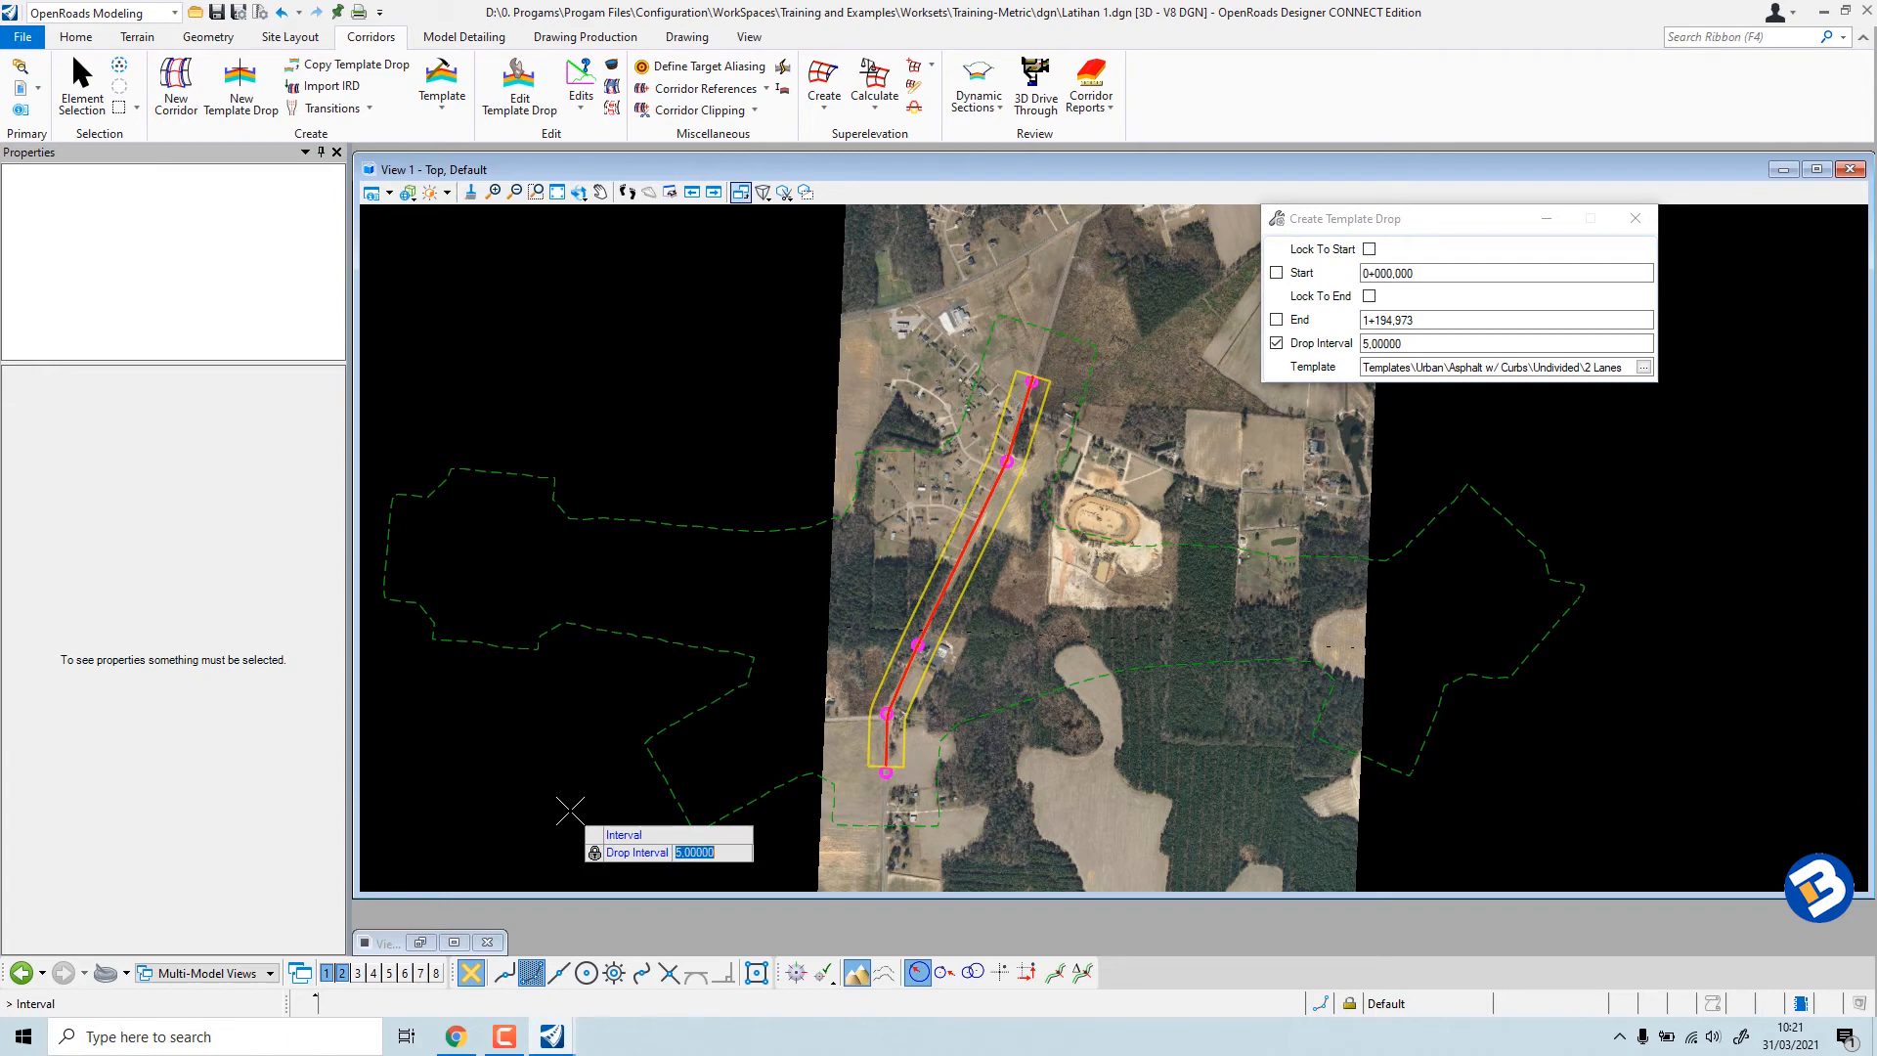
{"action": "left_click", "coordinate": [665, 418]}
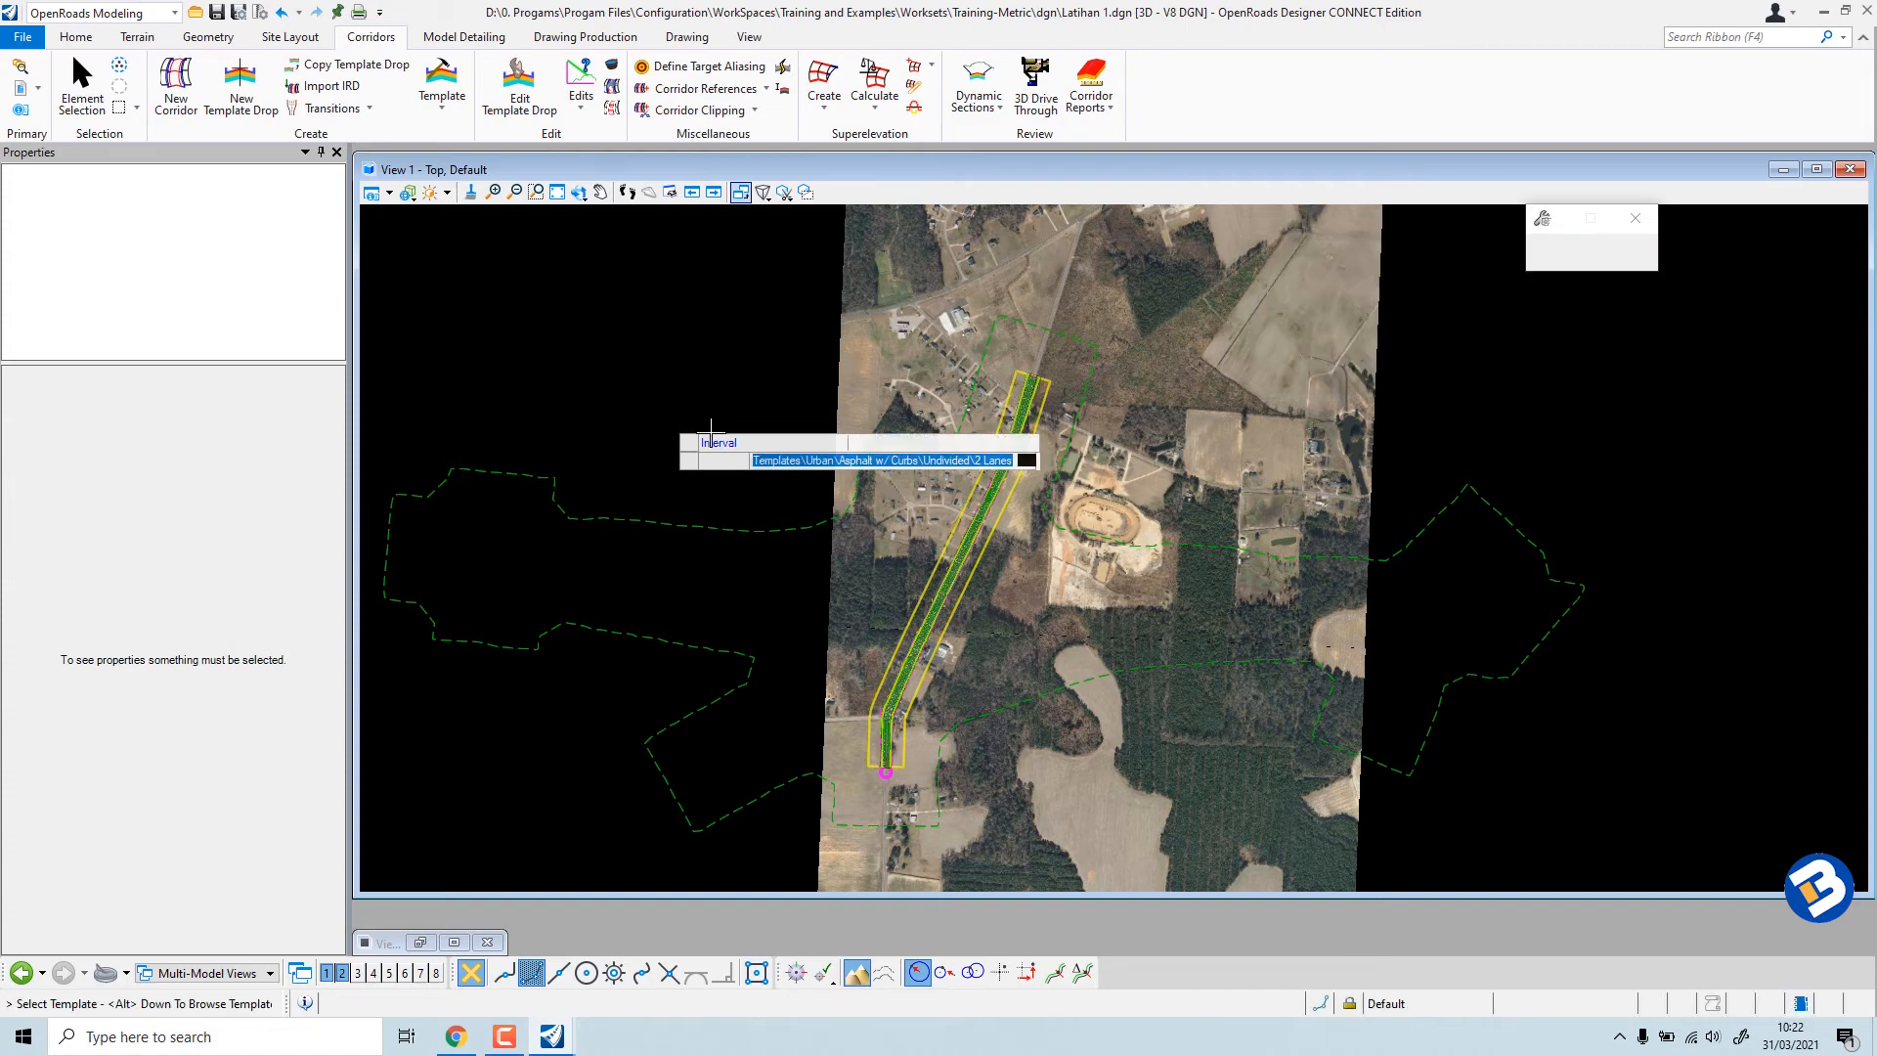
{"action": "scroll", "coordinate": [1114, 381], "scroll_direction": "up", "scroll_amount": 1}
{"action": "scroll", "coordinate": [1119, 378], "scroll_direction": "up", "scroll_amount": 2}
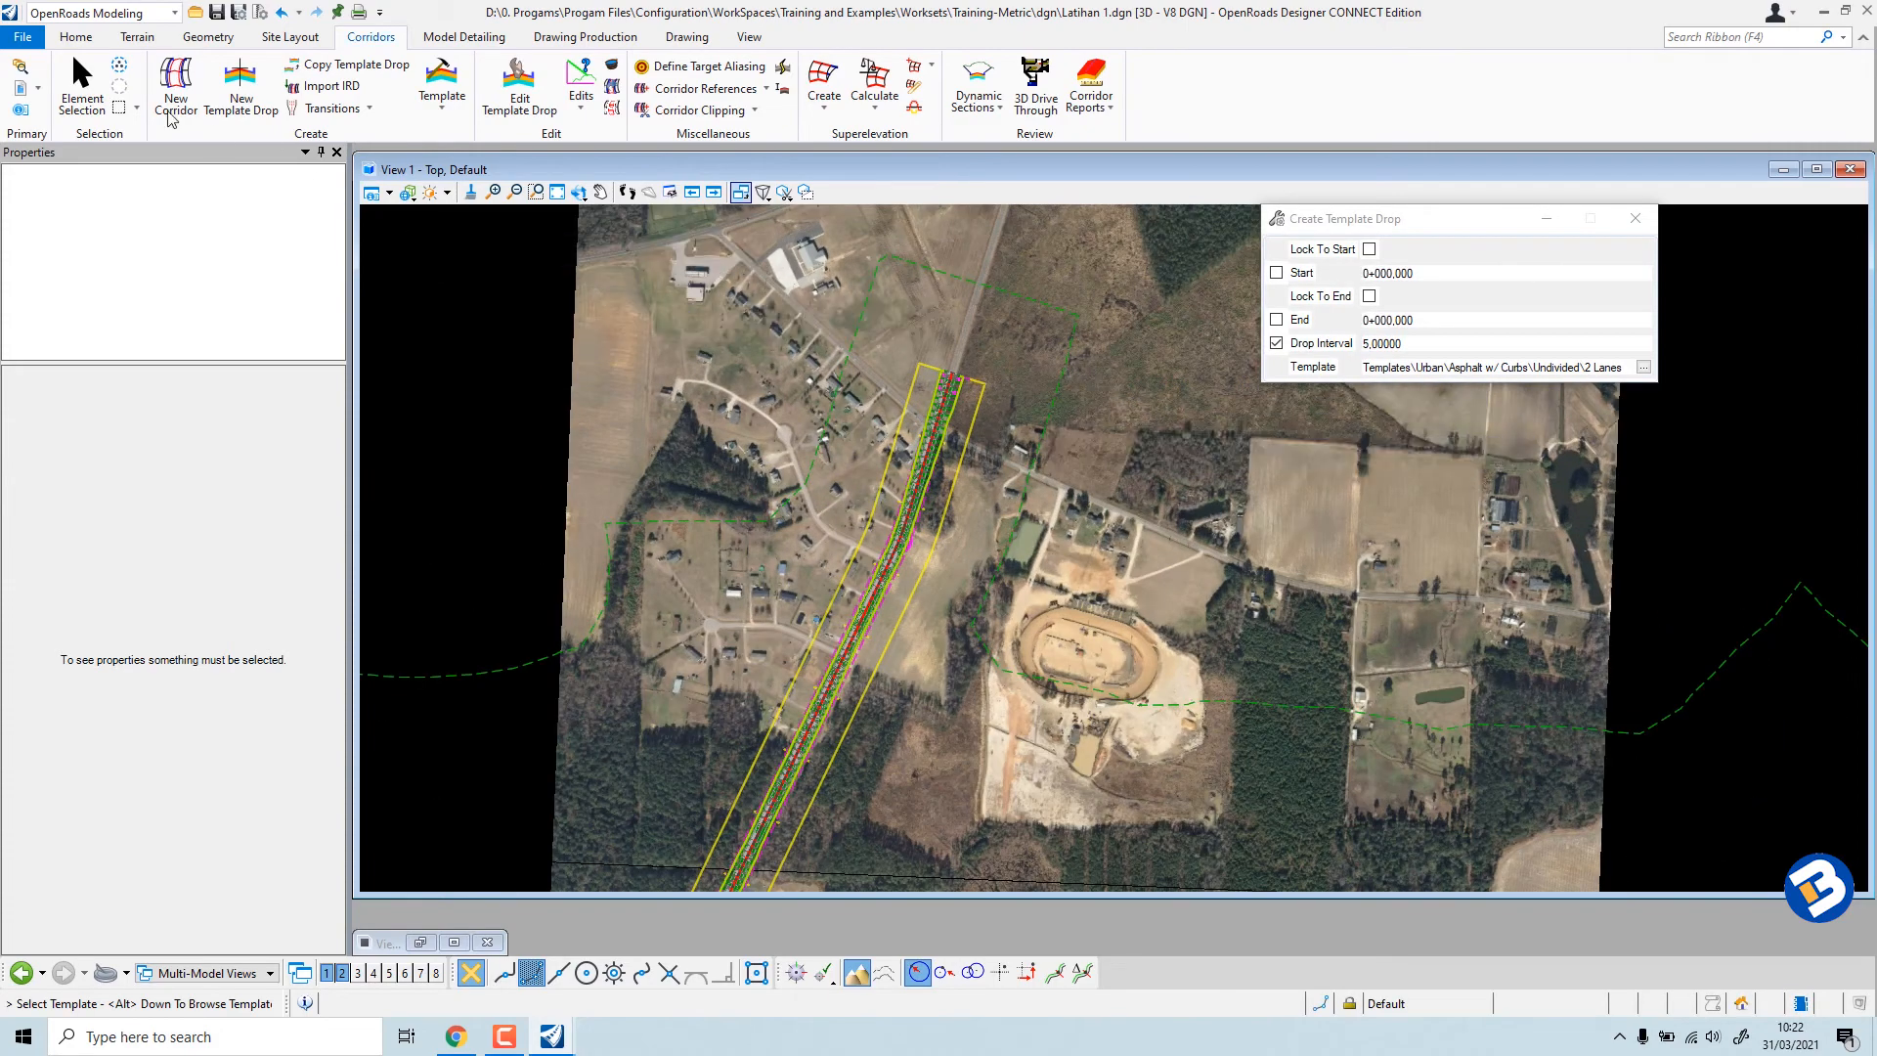
{"action": "left_click", "coordinate": [82, 88]}
Turn off the display of the Metric-Aerial_Topo.dgn reference and close the references list.
{"action": "scroll", "coordinate": [836, 430], "scroll_direction": "down", "scroll_amount": 2}
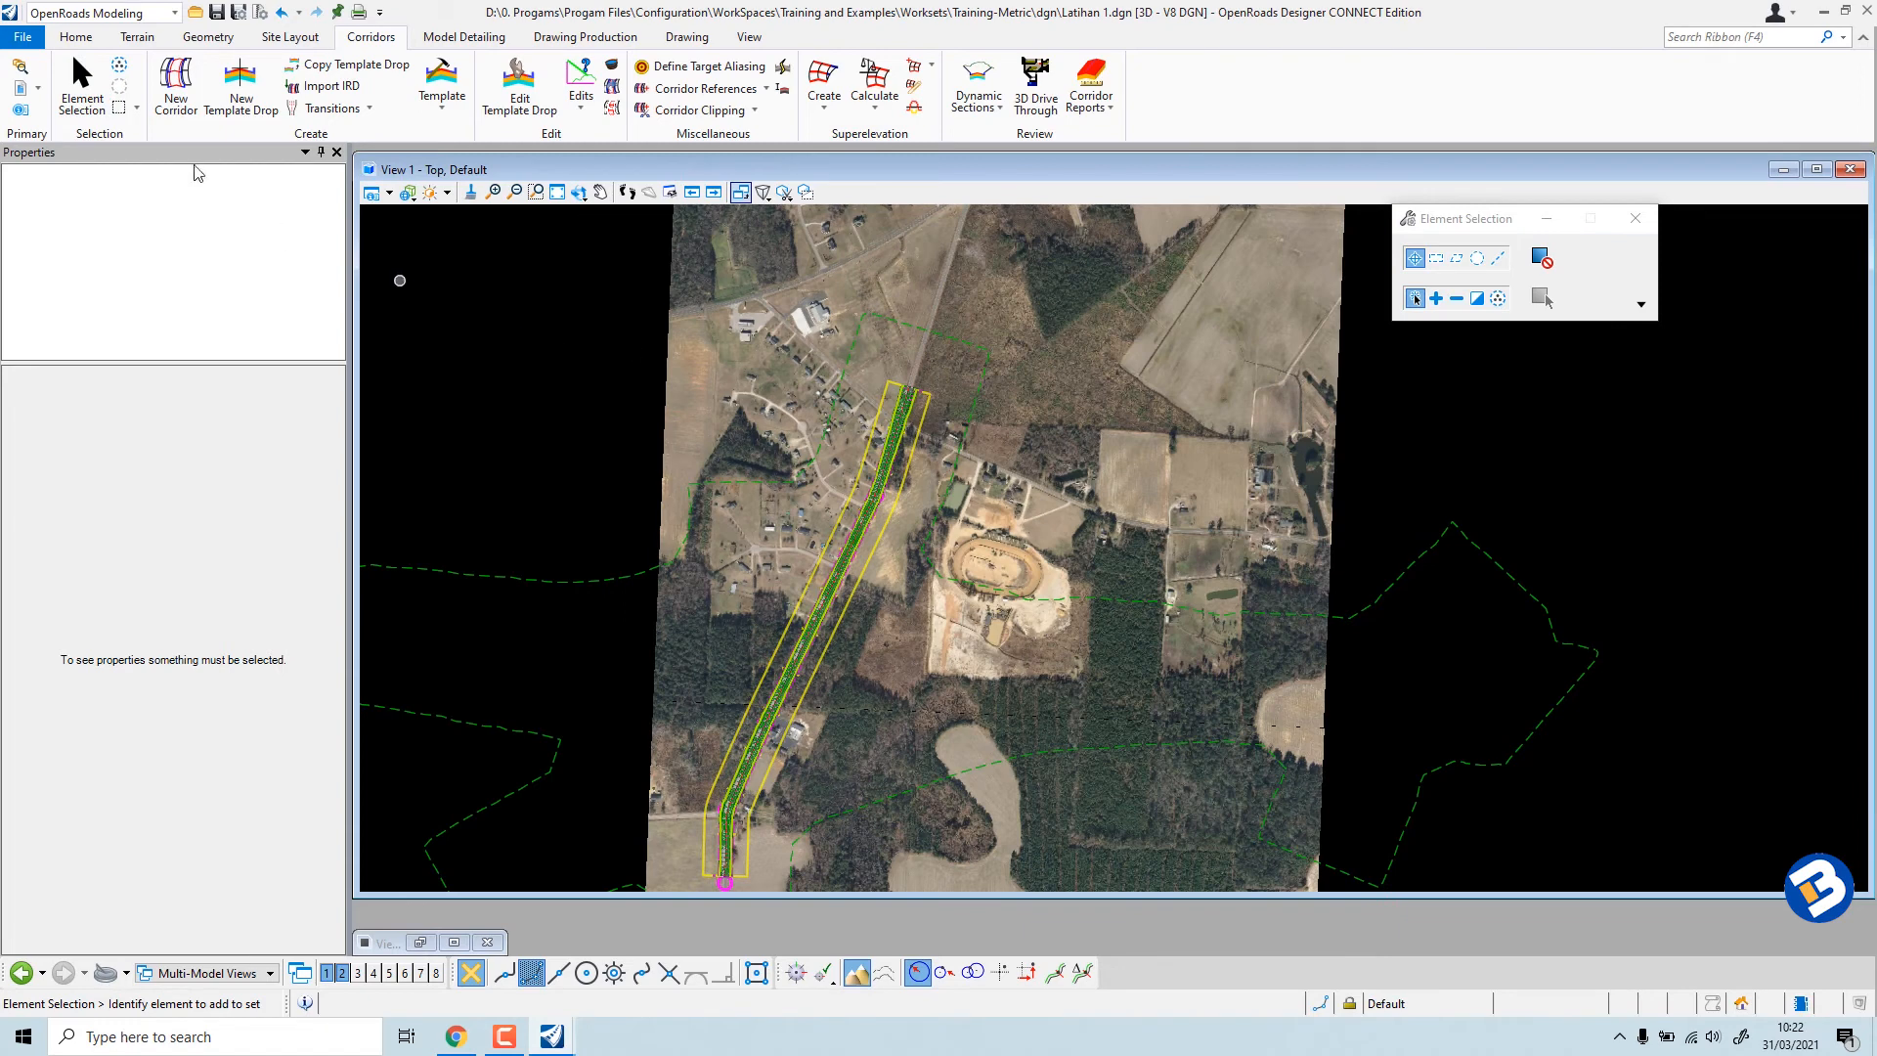
{"action": "left_click", "coordinate": [20, 88]}
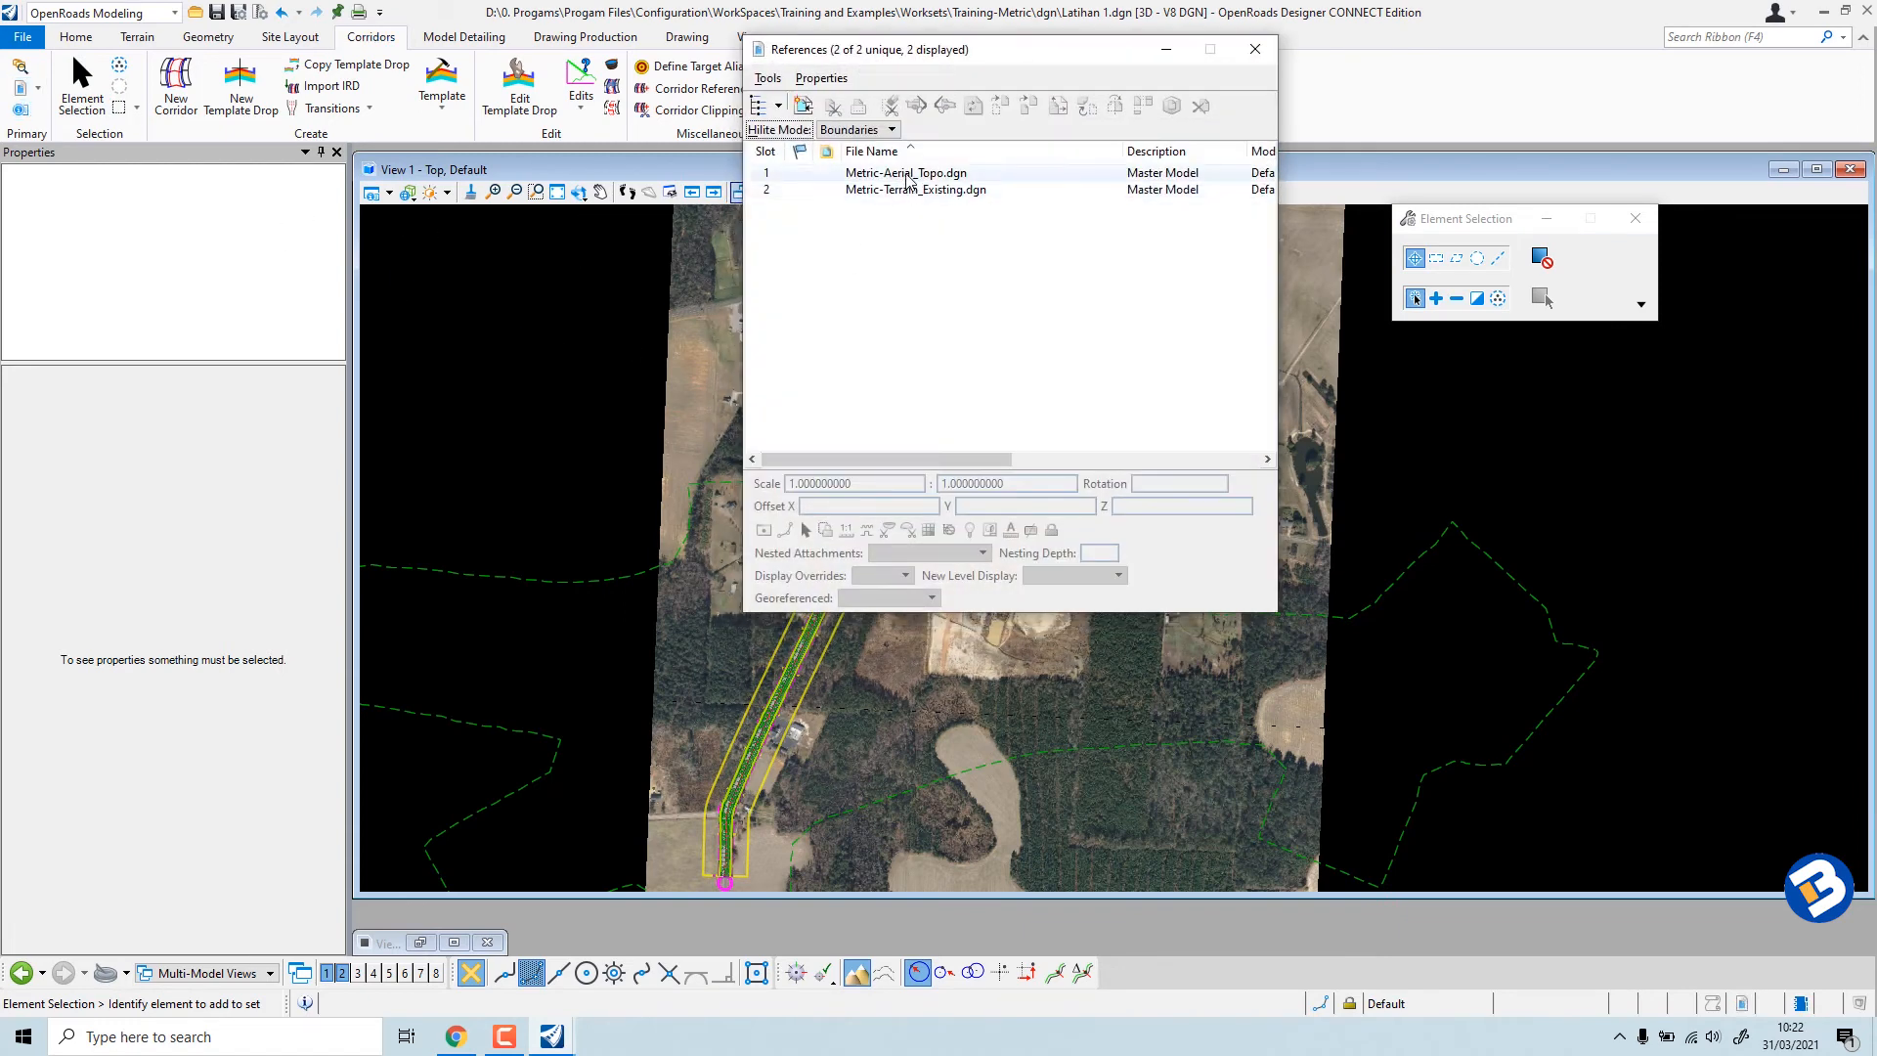
{"action": "left_click", "coordinate": [907, 176]}
{"action": "left_click", "coordinate": [784, 530]}
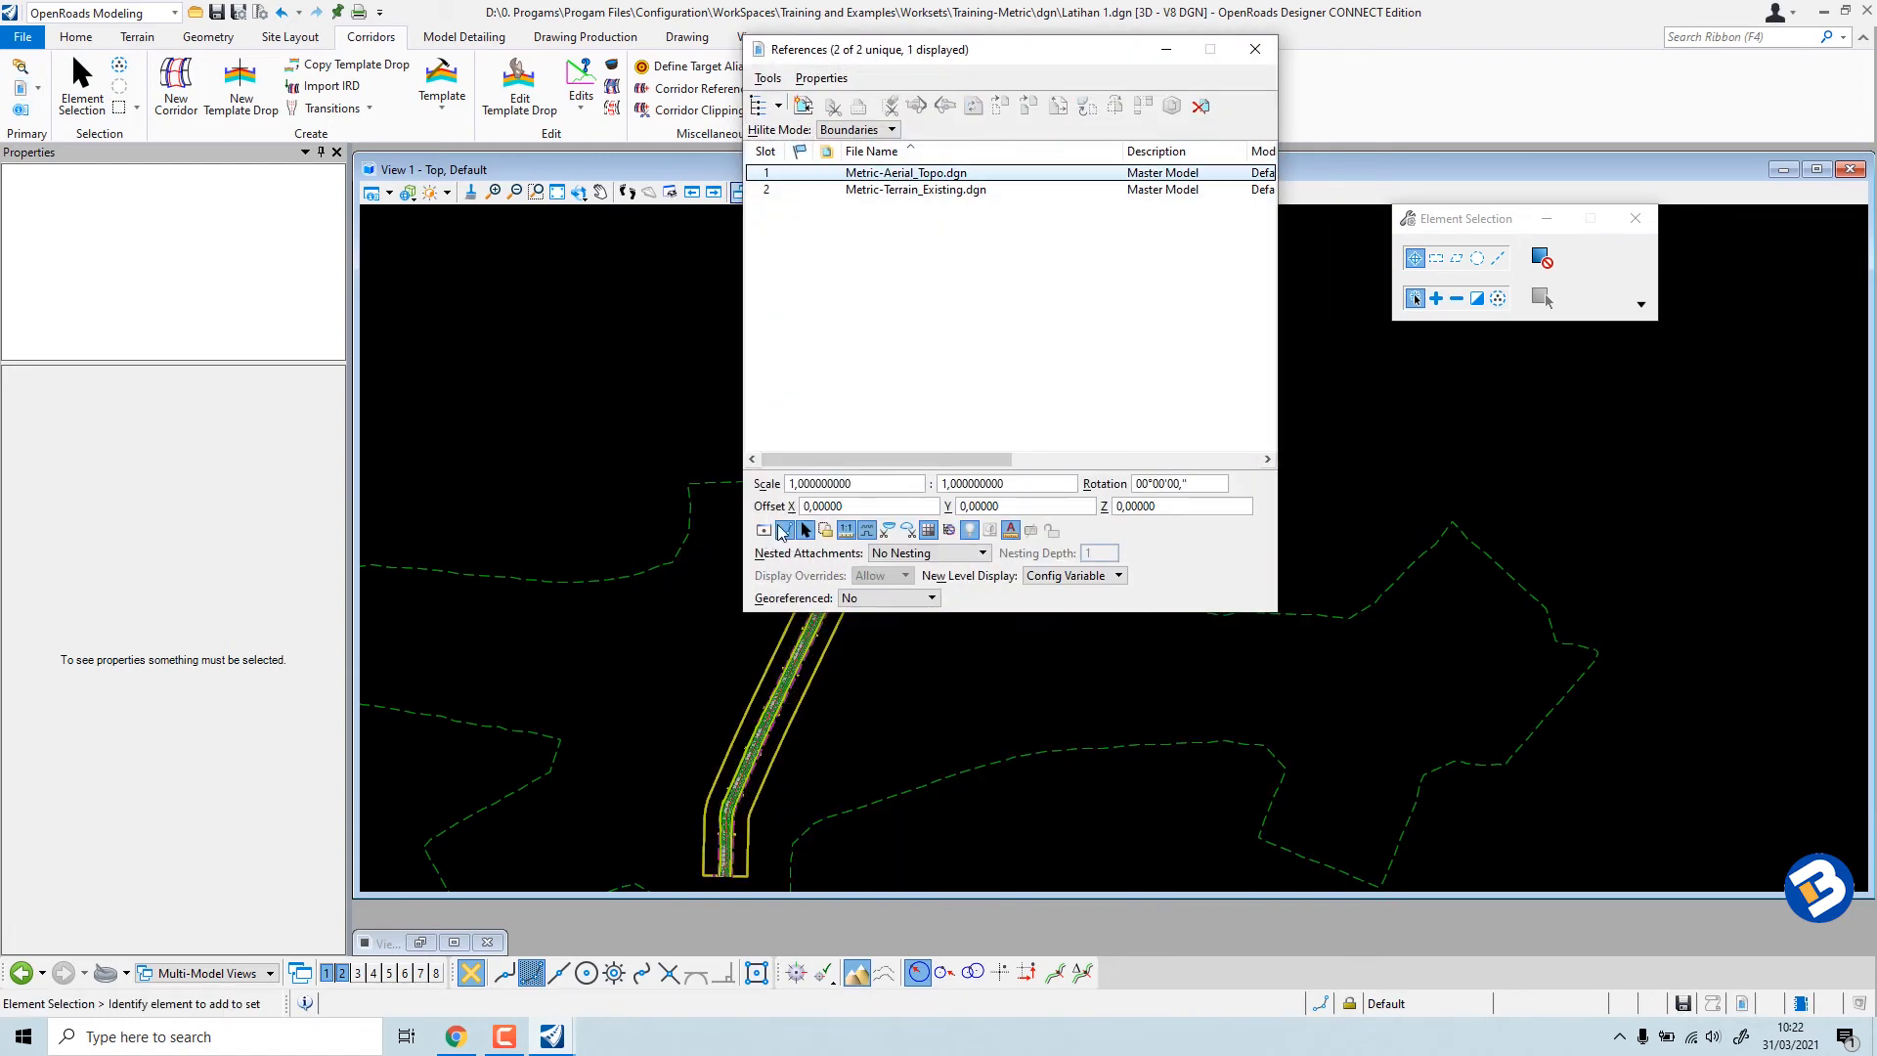
{"action": "left_click", "coordinate": [1255, 49]}
Set the display style of View 1 to Illustration:Ignore Lighting.
{"action": "scroll", "coordinate": [907, 399], "scroll_direction": "up", "scroll_amount": 3}
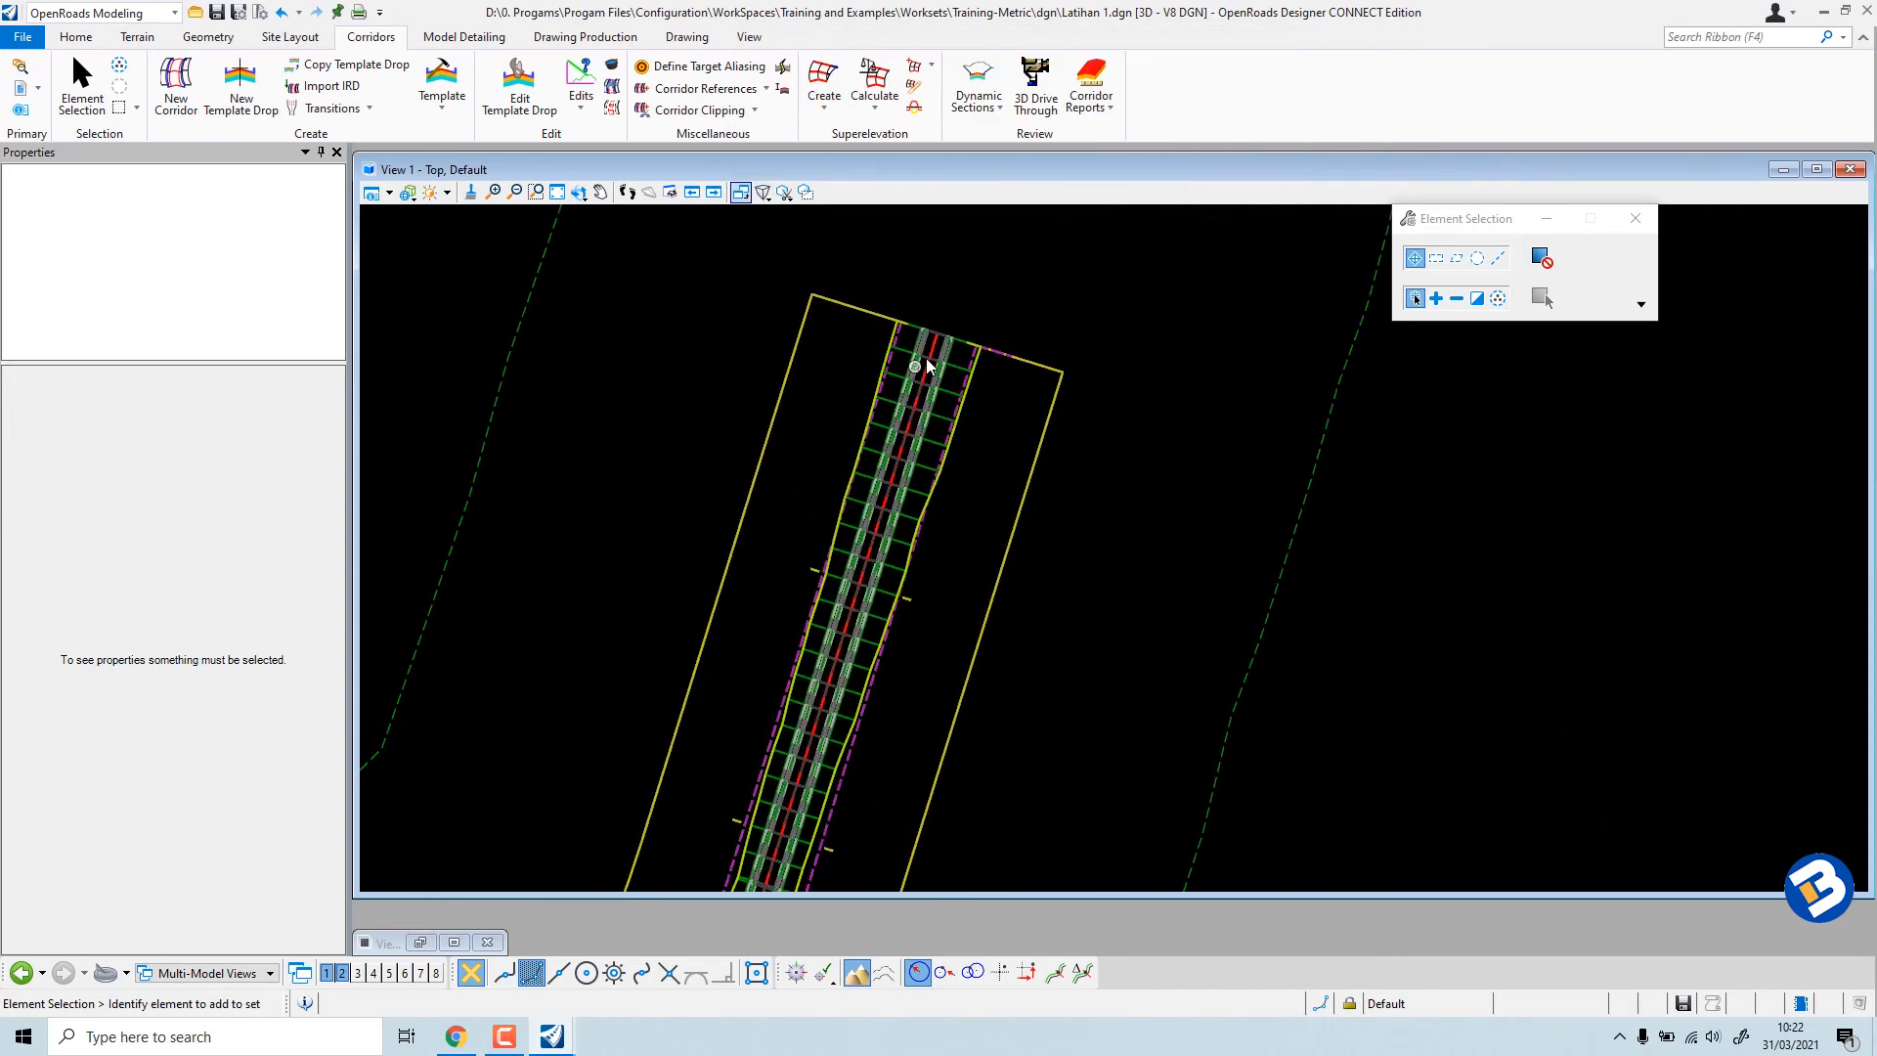
{"action": "scroll", "coordinate": [924, 358], "scroll_direction": "down", "scroll_amount": 3}
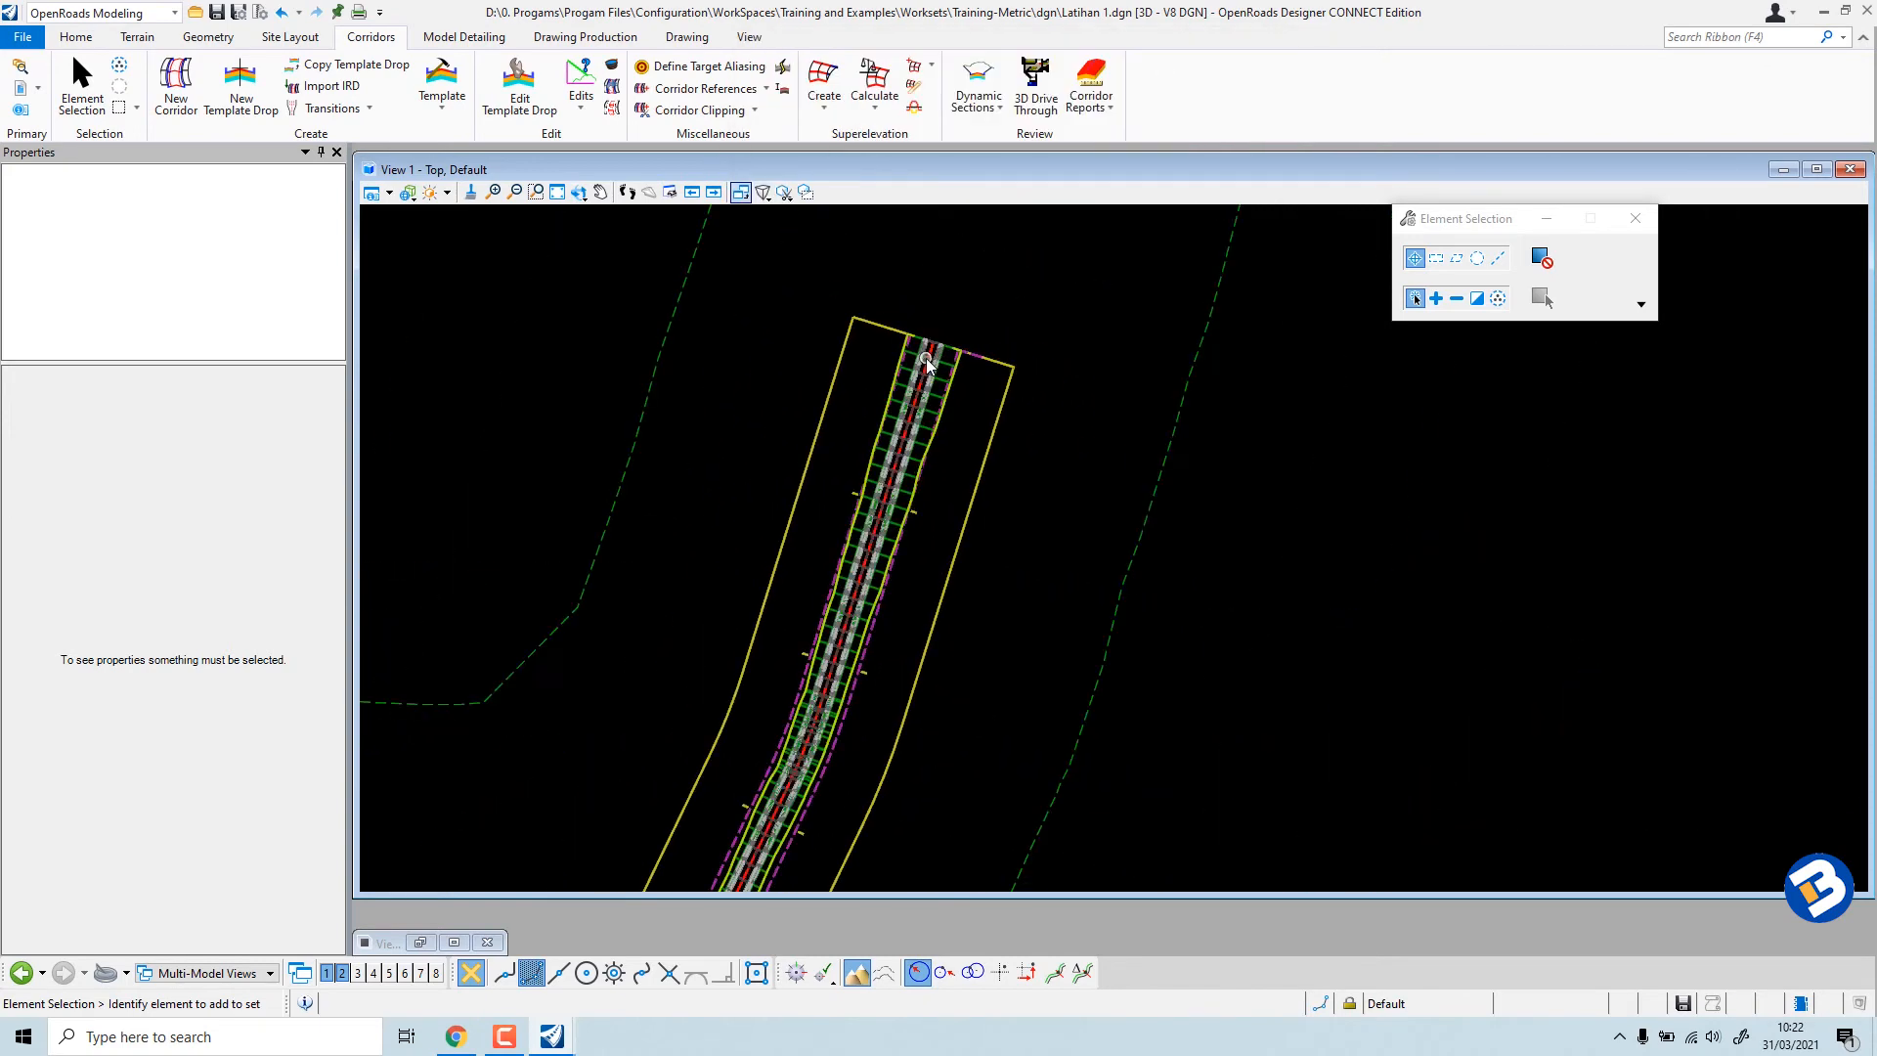
{"action": "left_click", "coordinate": [389, 194]}
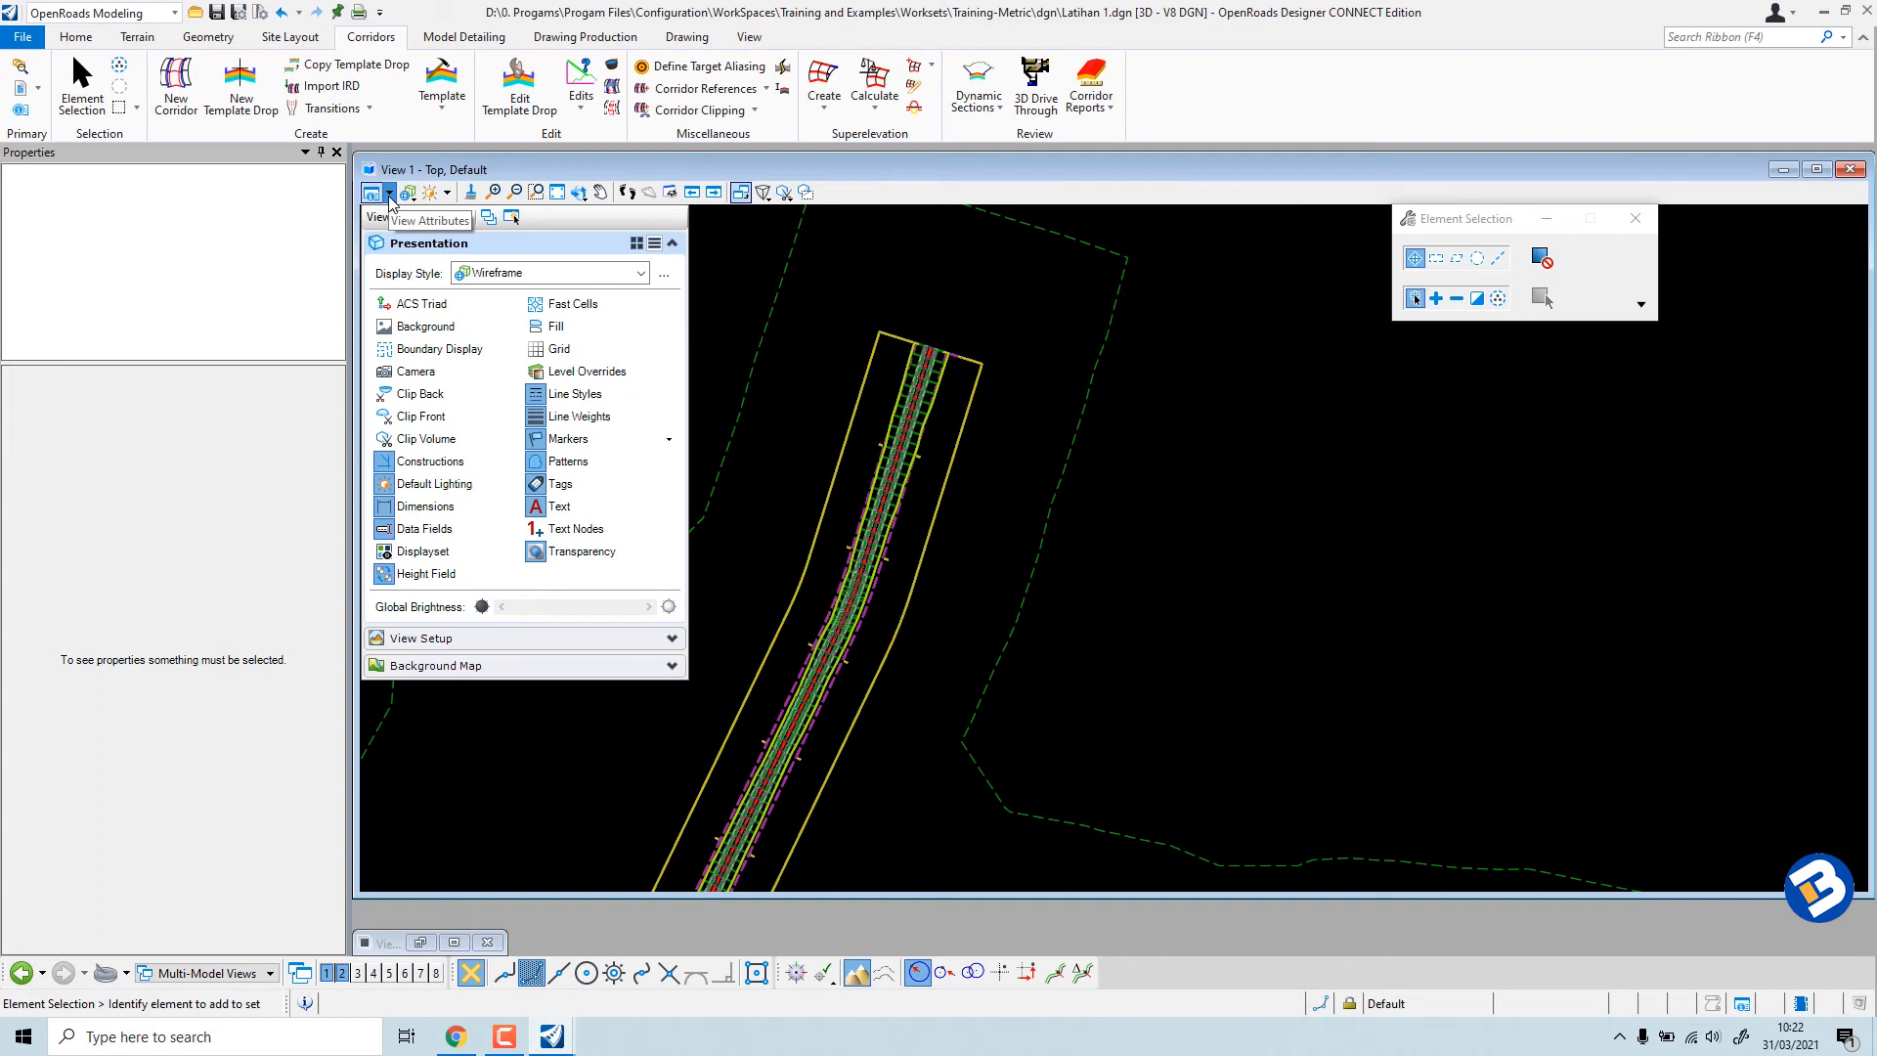
{"action": "left_click", "coordinate": [577, 277]}
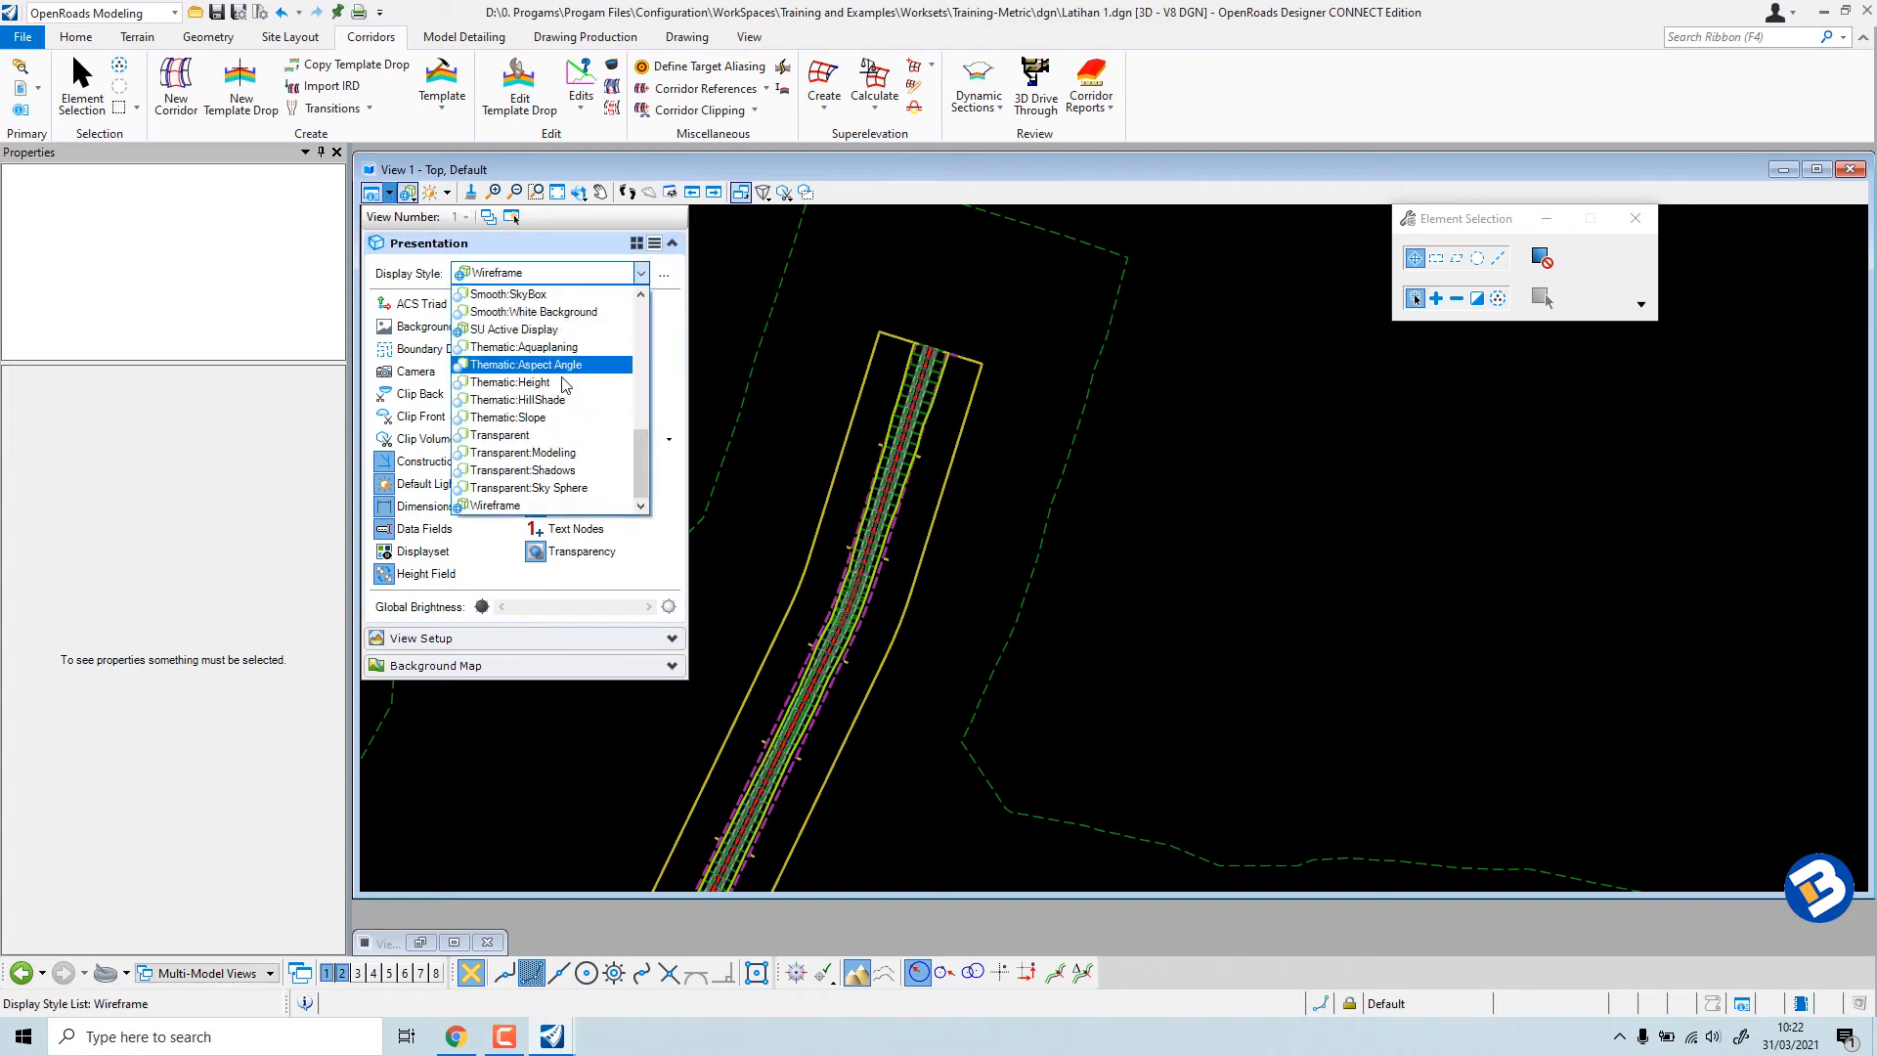
{"action": "scroll", "coordinate": [562, 391], "scroll_direction": "up", "scroll_amount": 5}
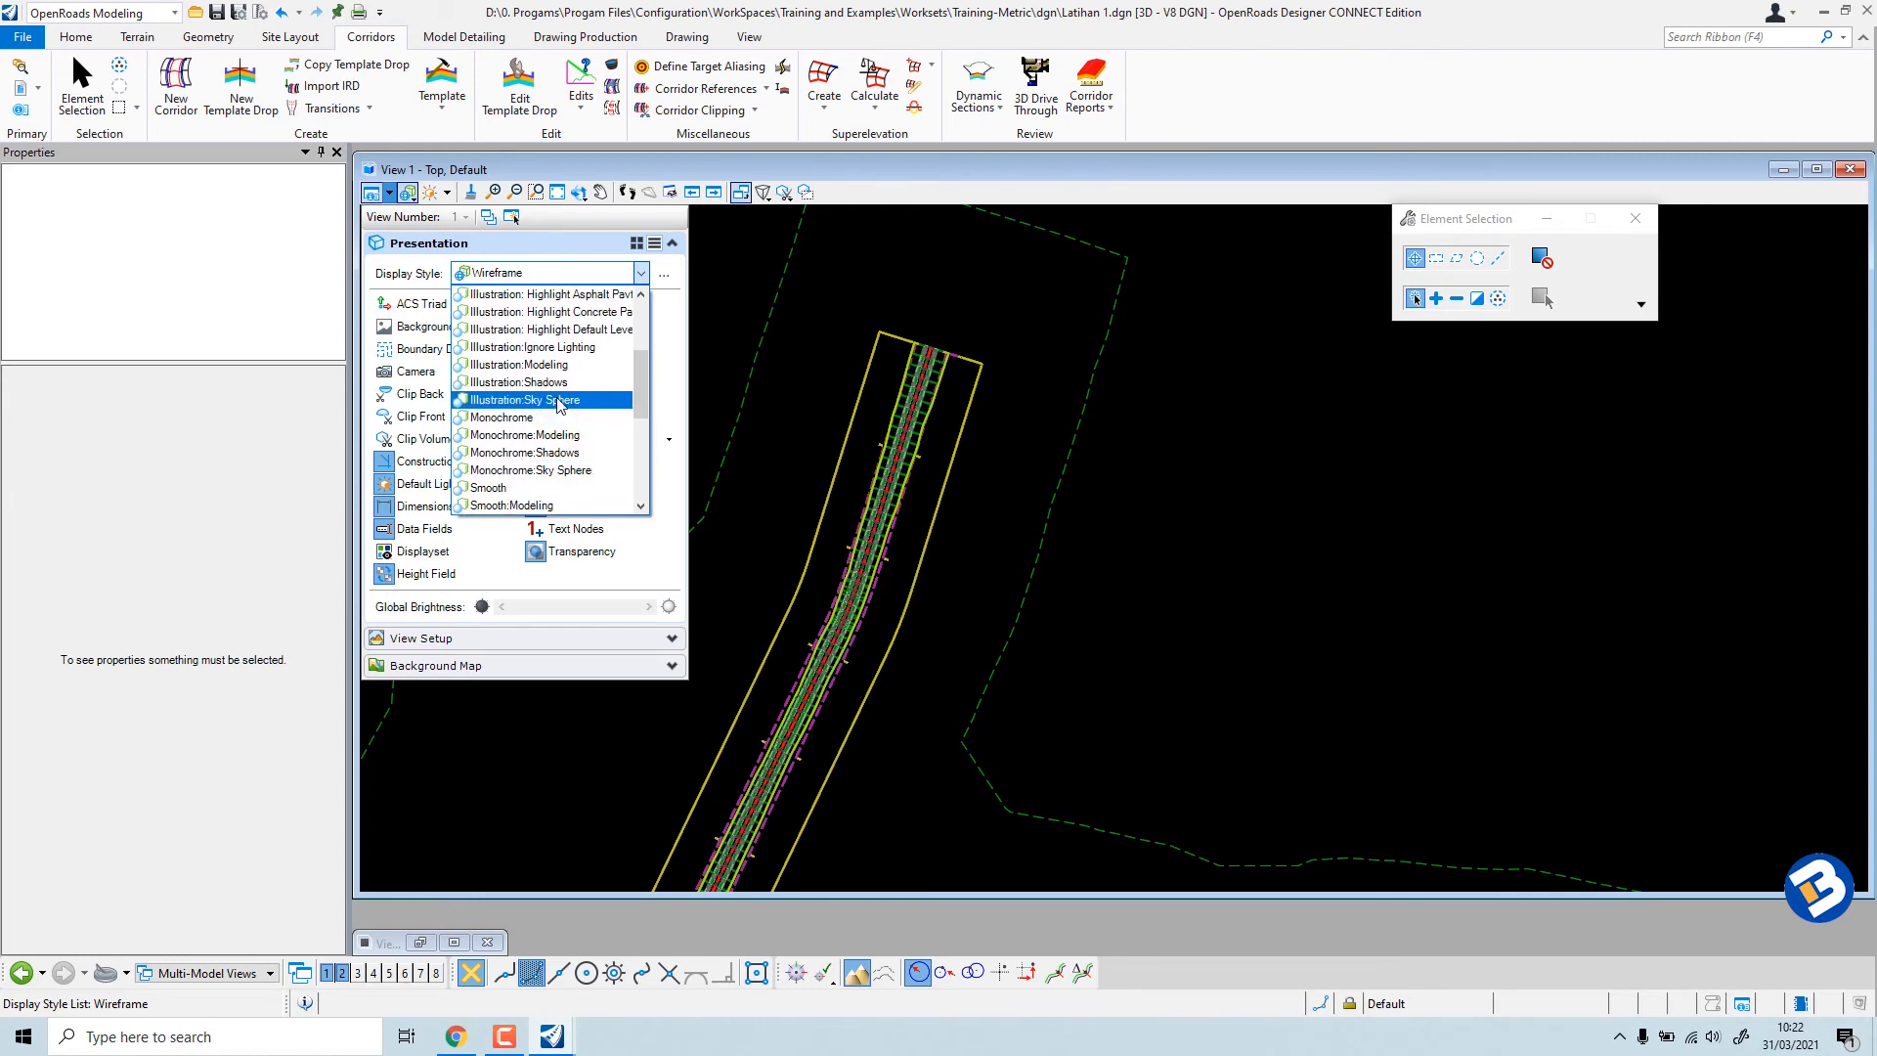
{"action": "left_click", "coordinate": [539, 348]}
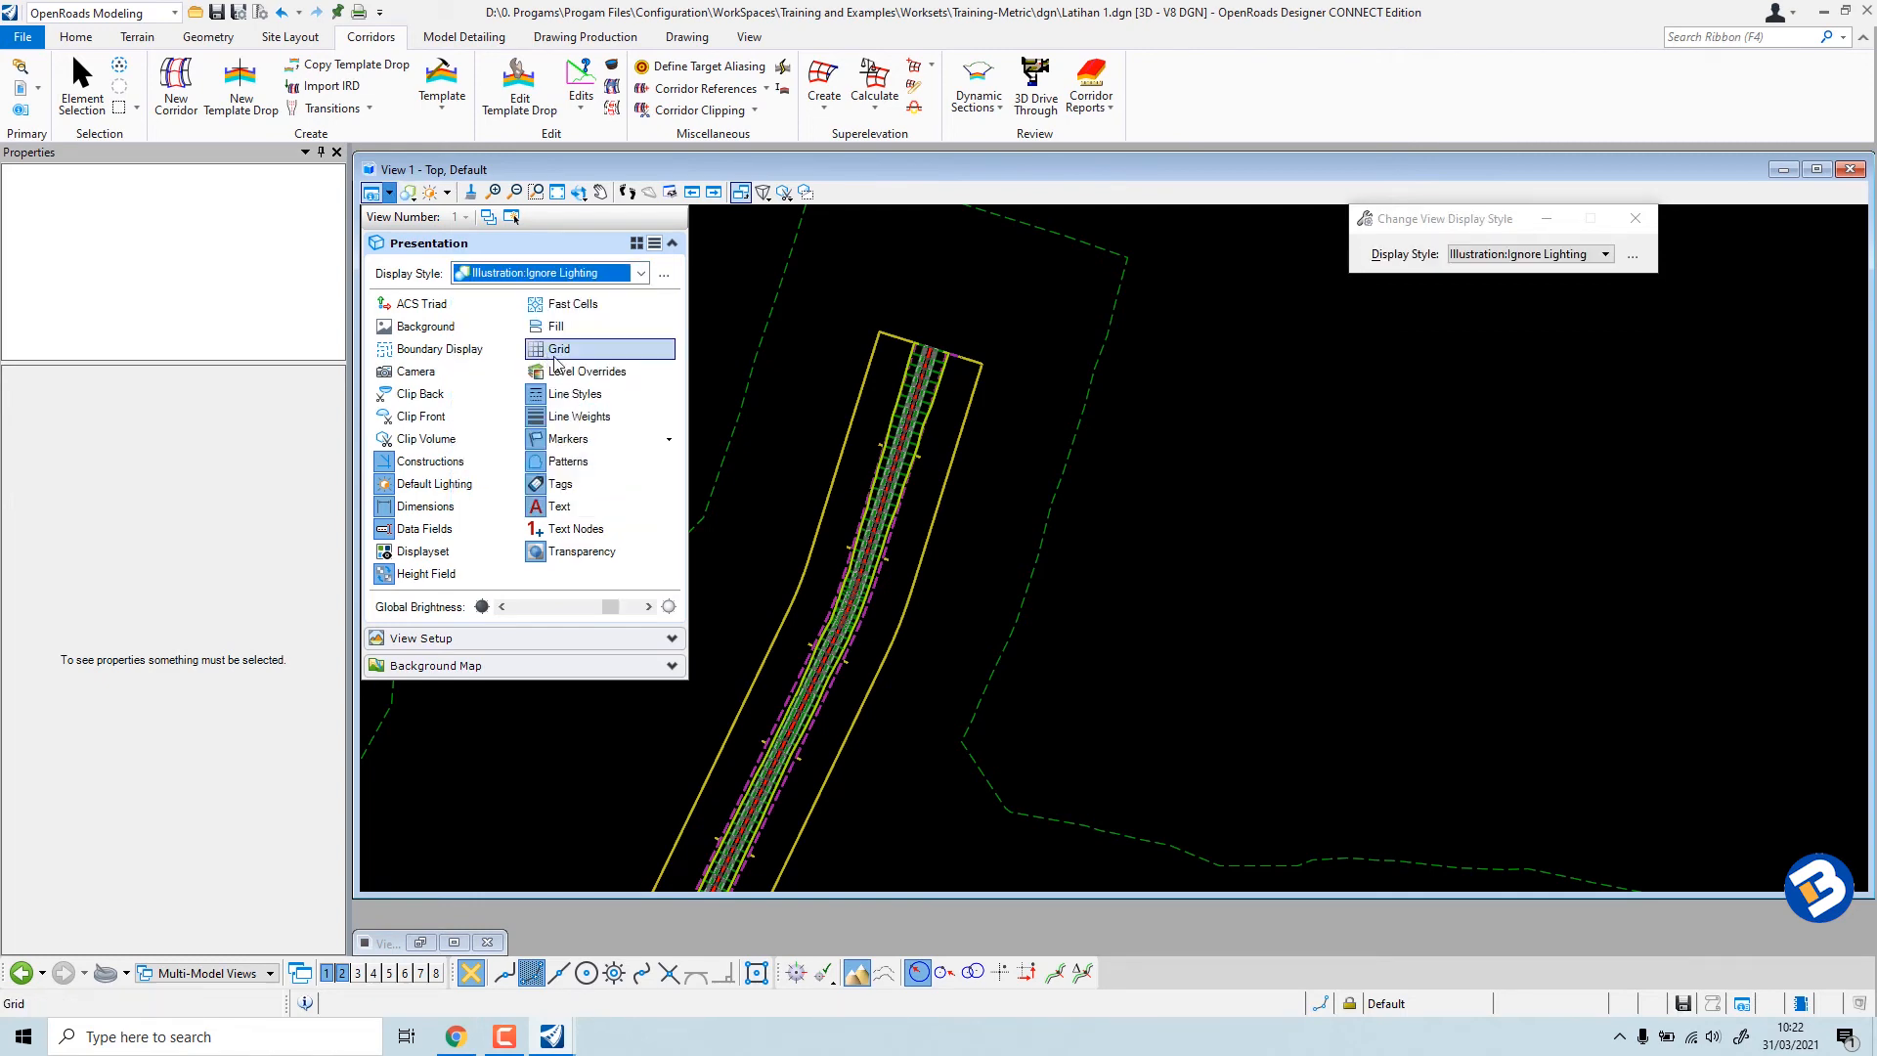
Rotate View 1 dynamically to an oblique 3D orientation around the corridor's lower end and end the rotation.
{"action": "left_click", "coordinate": [713, 354]}
{"action": "scroll", "coordinate": [717, 406], "scroll_direction": "down", "scroll_amount": 4}
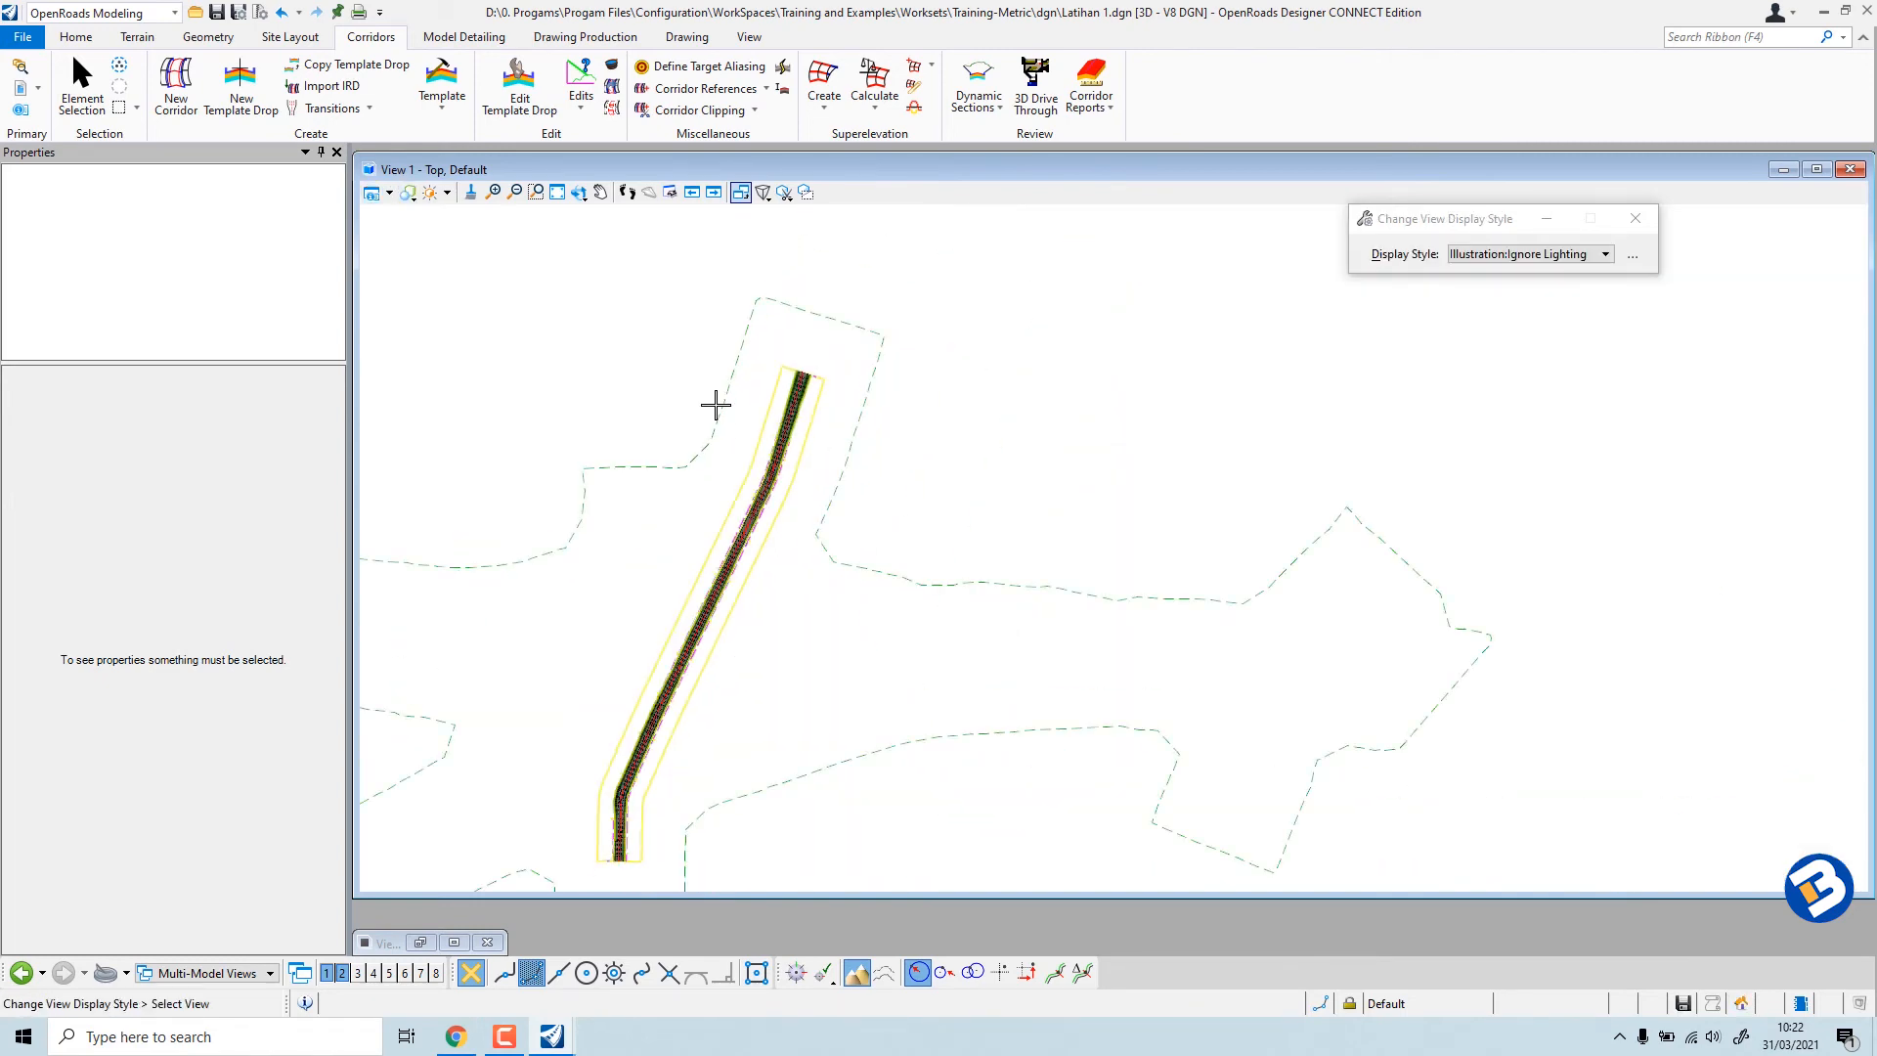
{"action": "scroll", "coordinate": [664, 586], "scroll_direction": "up", "scroll_amount": 5}
{"action": "scroll", "coordinate": [660, 421], "scroll_direction": "up", "scroll_amount": 4}
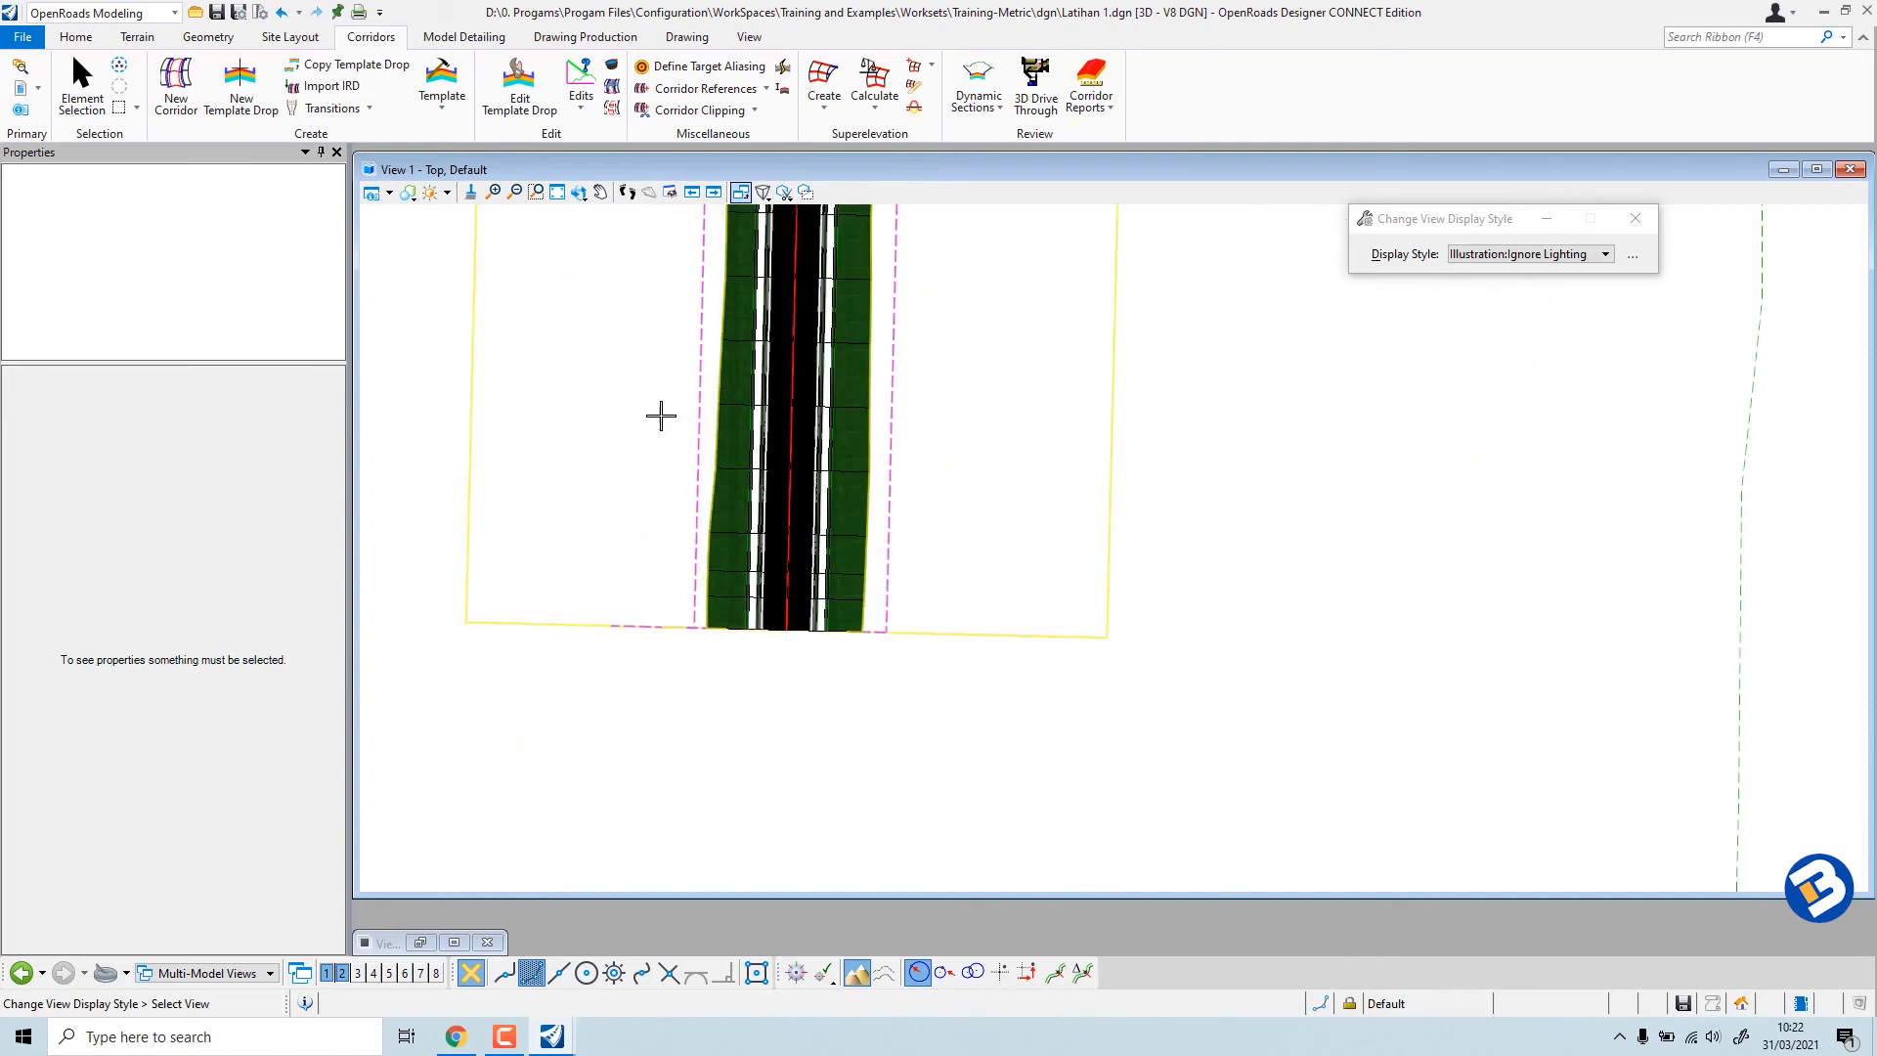
{"action": "left_click", "coordinate": [577, 200]}
{"action": "left_click", "coordinate": [587, 223]}
{"action": "left_click", "coordinate": [562, 473]}
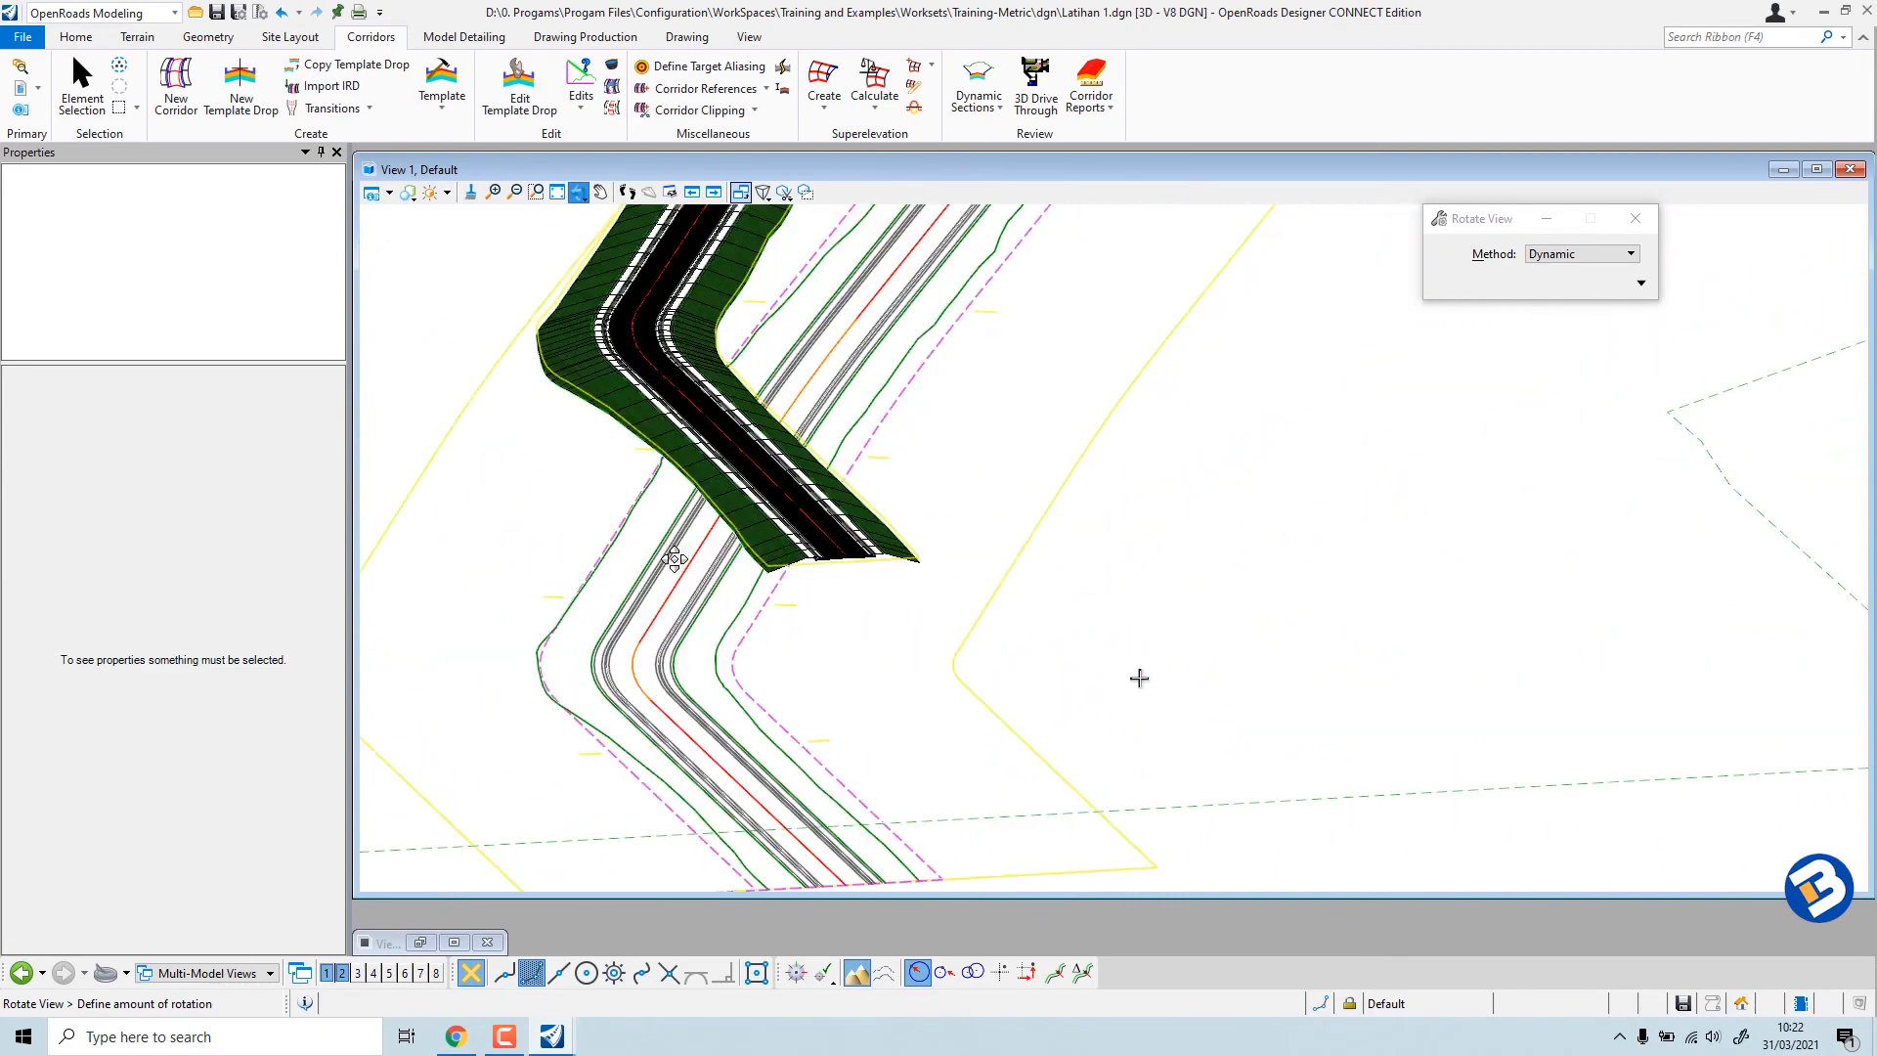
{"action": "left_click", "coordinate": [645, 536]}
{"action": "key", "text": "Escape"}
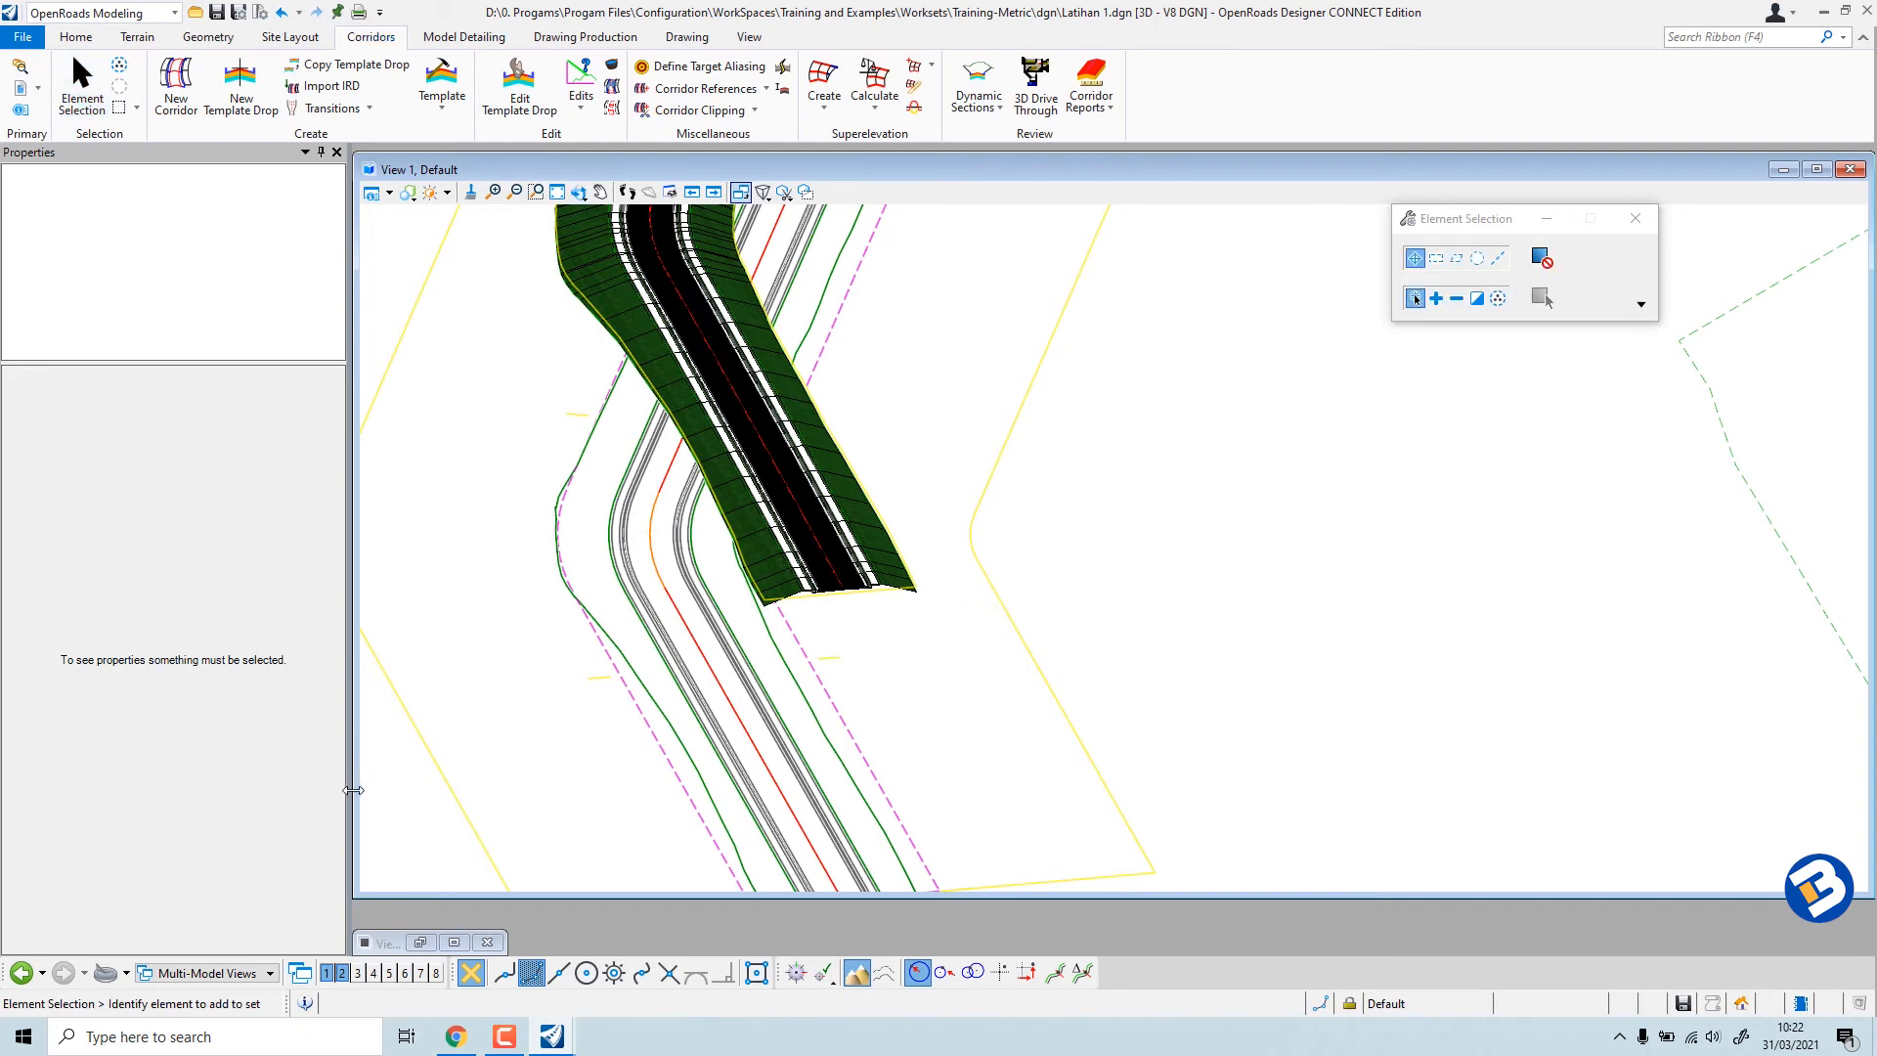
Examine the design profile against the existing ground in View 2, and the corridor model along its length in View 1.
{"action": "left_click", "coordinate": [342, 974]}
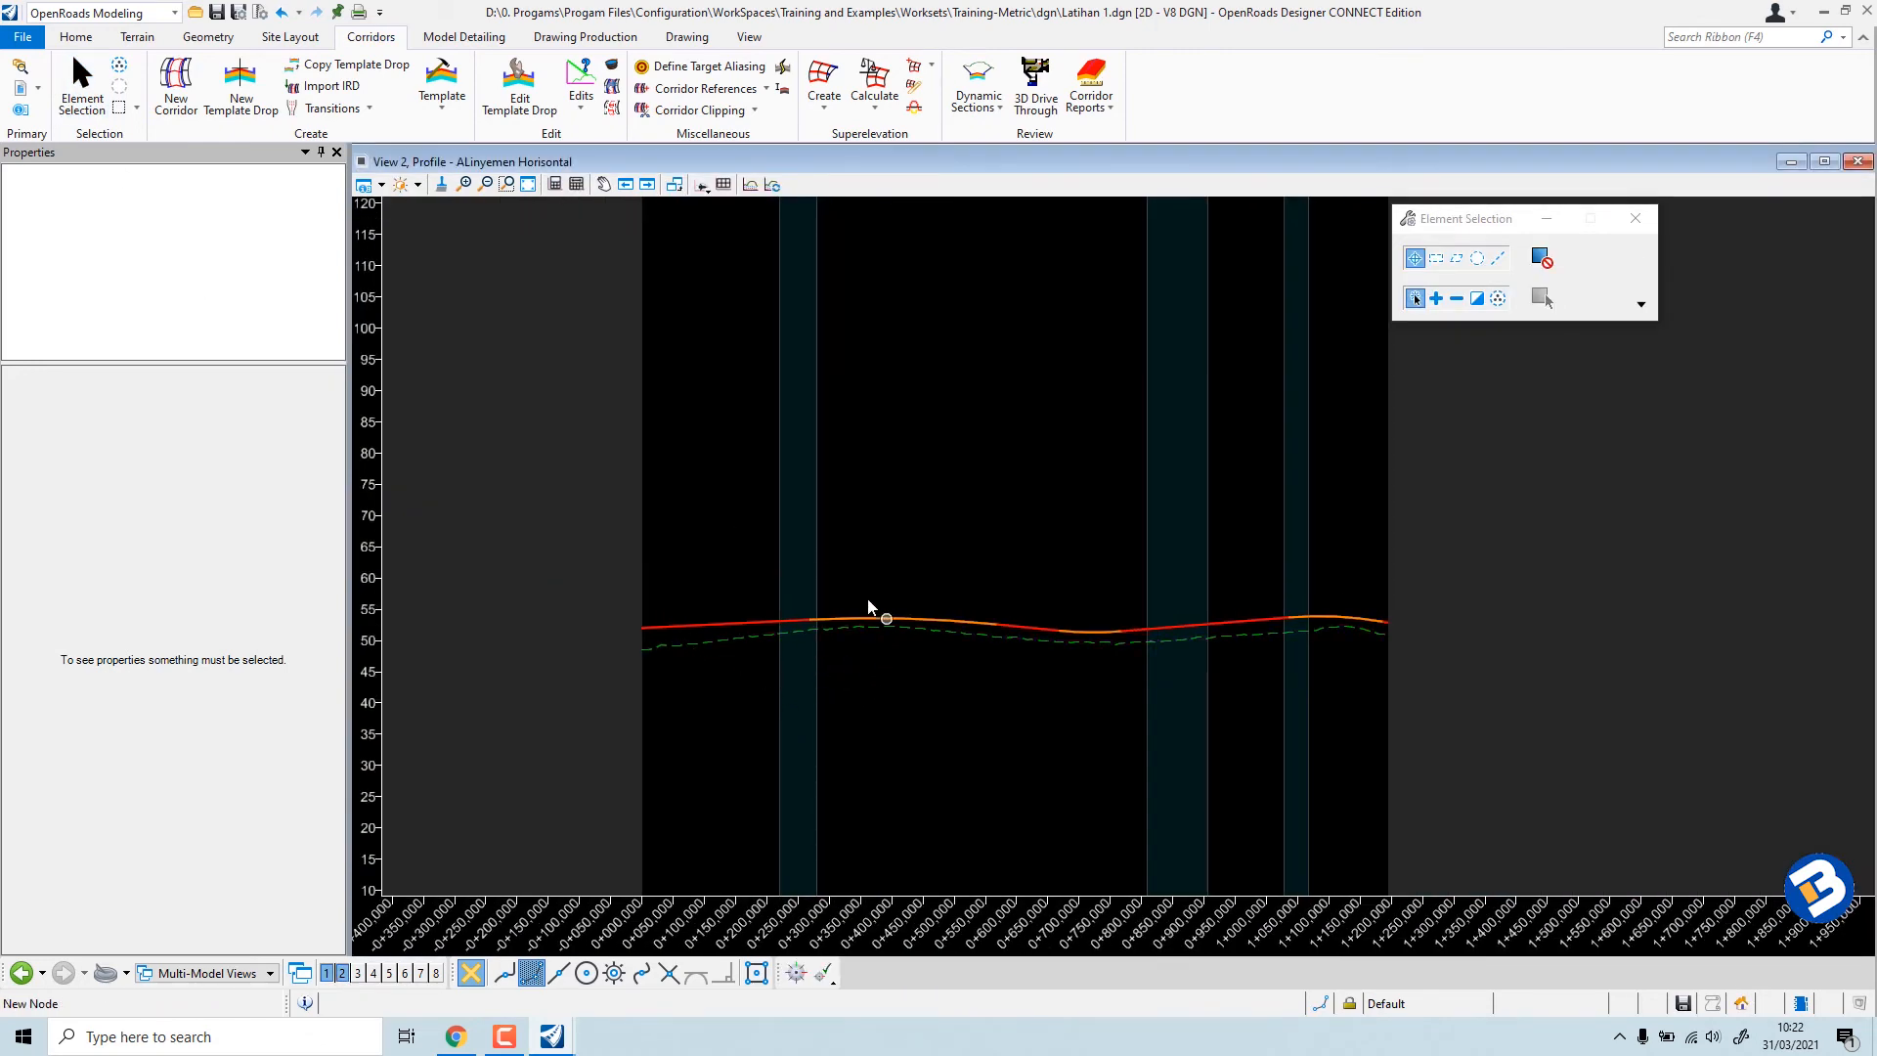
{"action": "scroll", "coordinate": [792, 642], "scroll_direction": "up", "scroll_amount": 2}
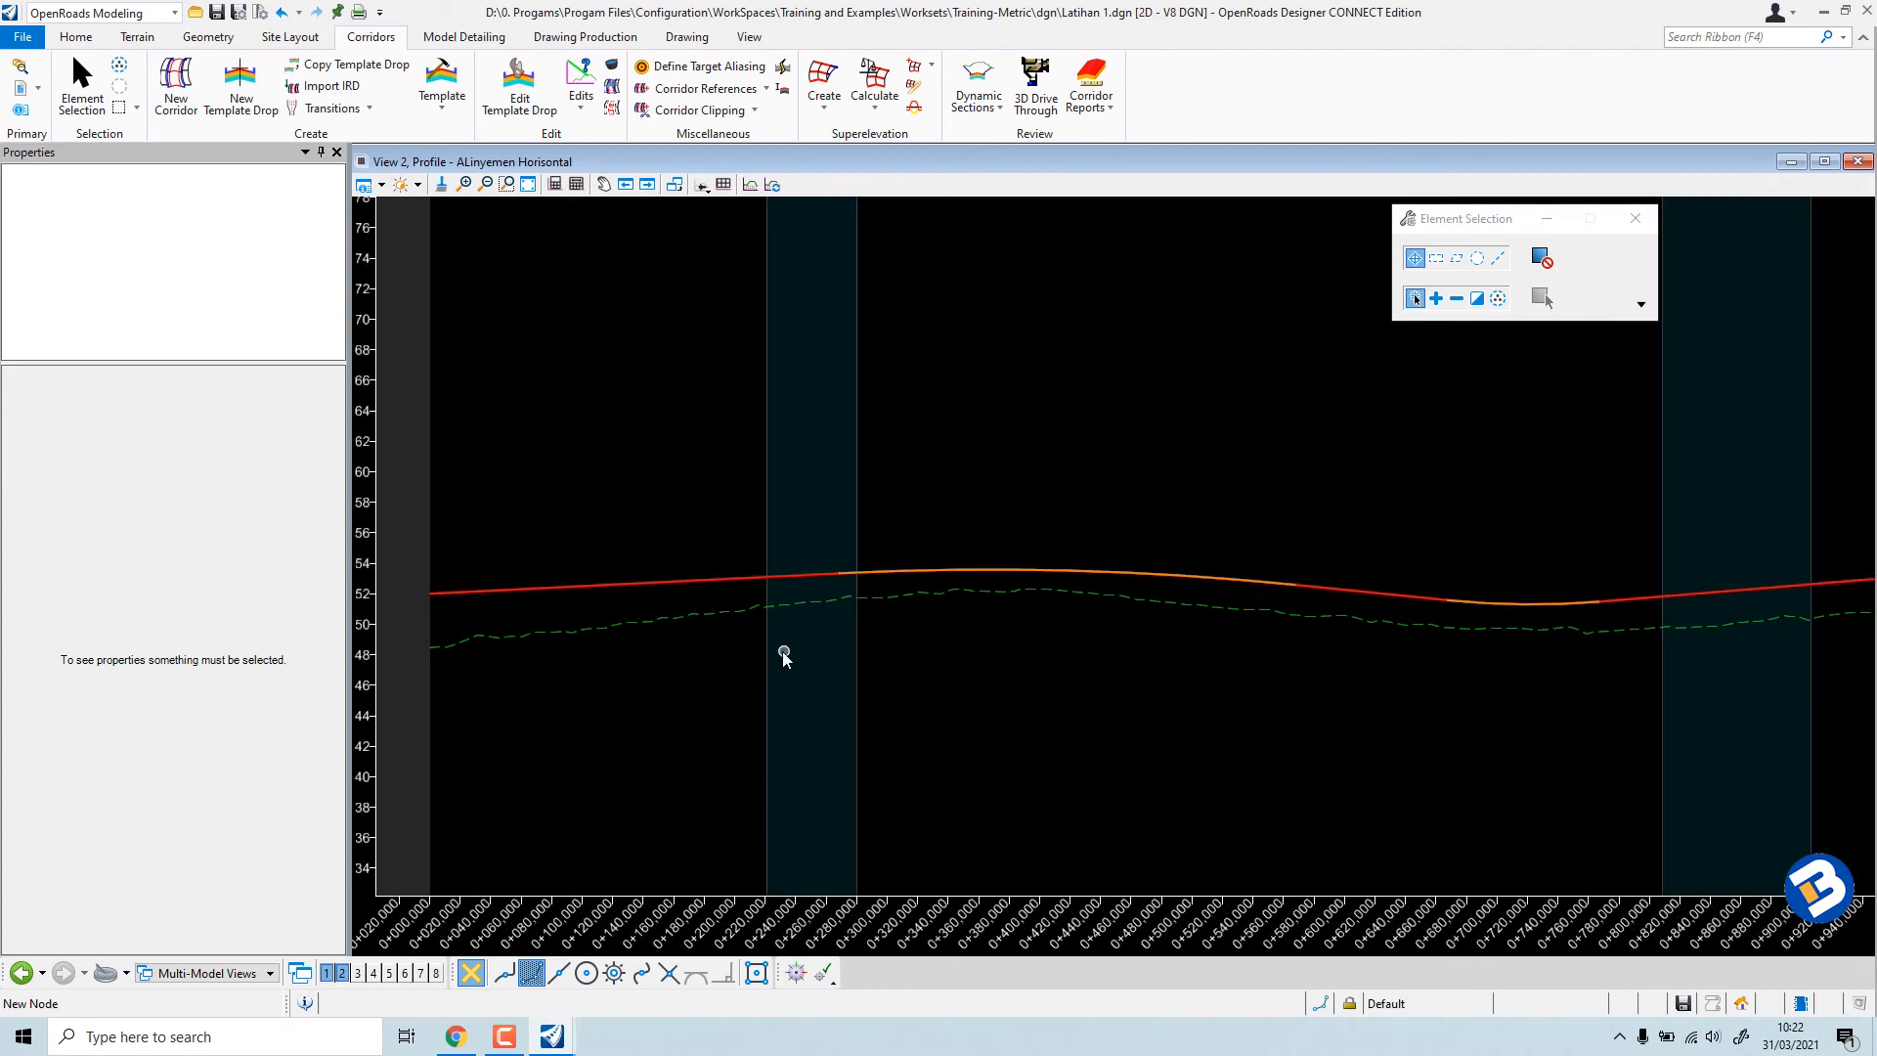
{"action": "scroll", "coordinate": [725, 616], "scroll_direction": "down", "scroll_amount": 3}
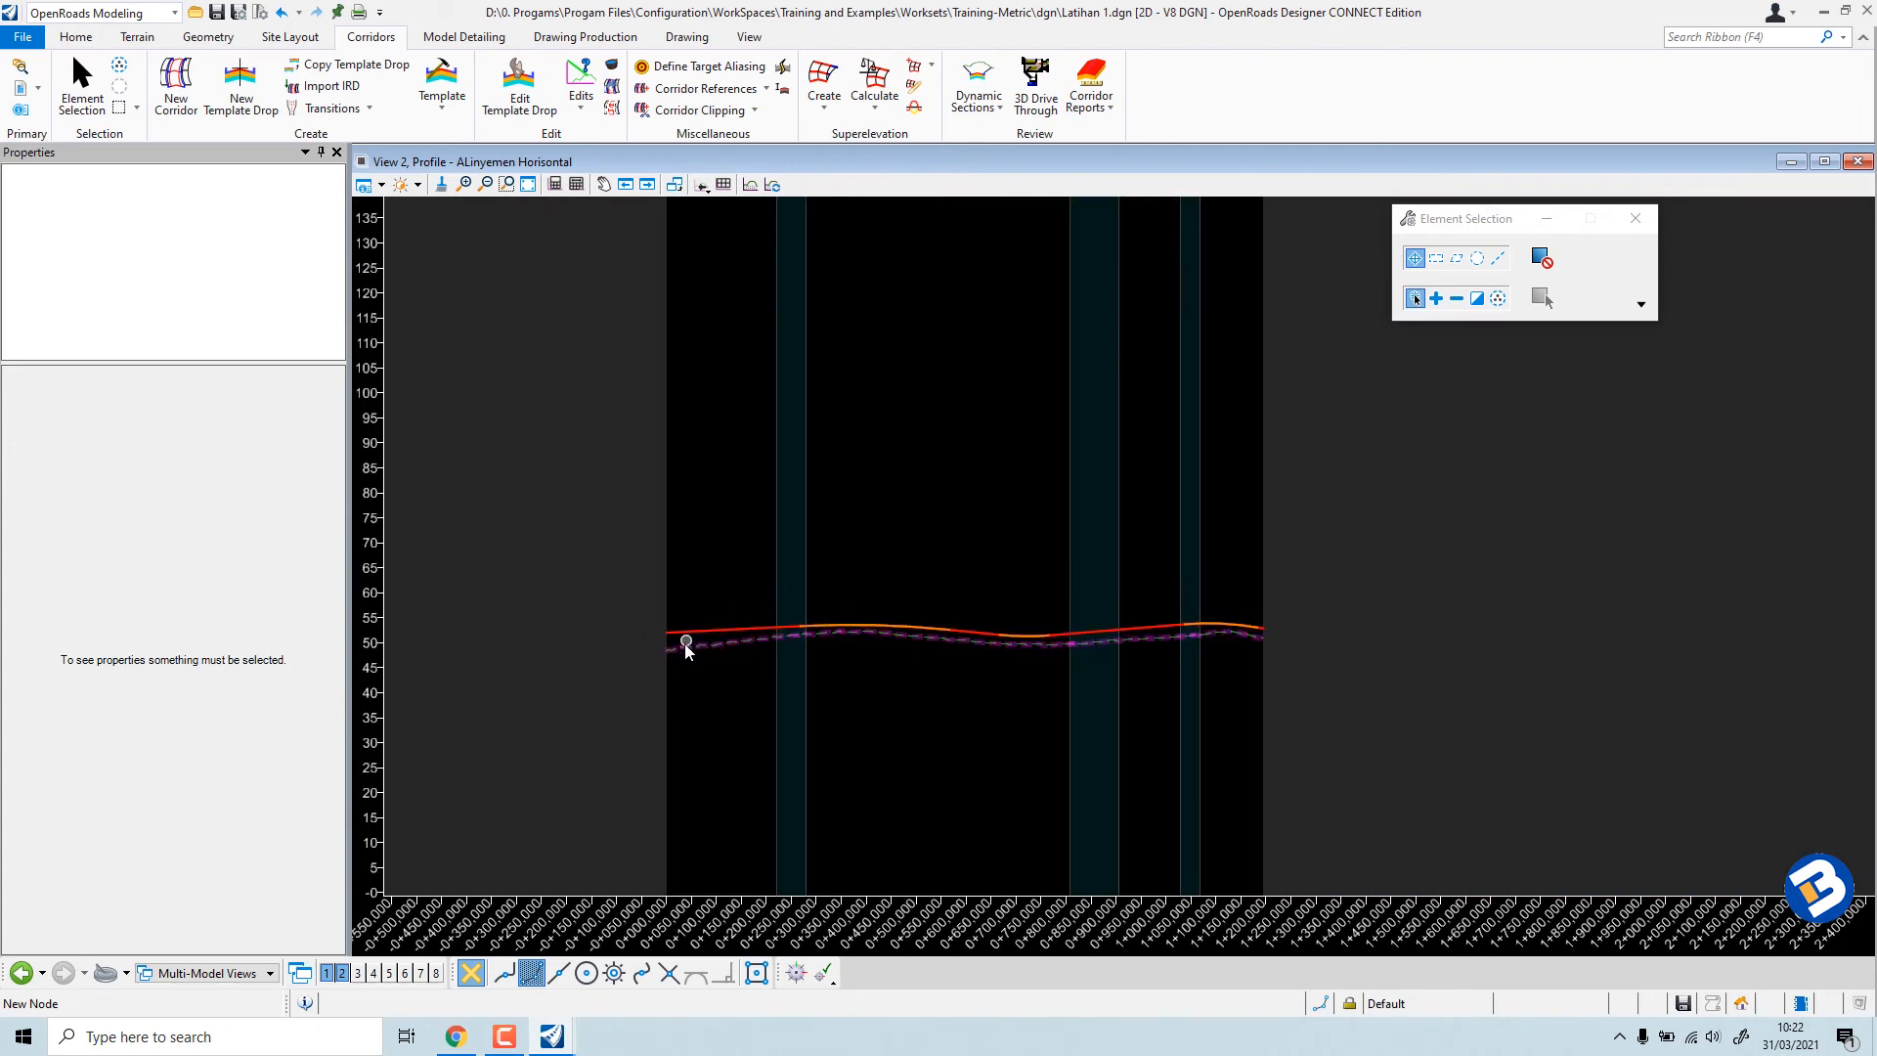
{"action": "scroll", "coordinate": [681, 635], "scroll_direction": "up", "scroll_amount": 3}
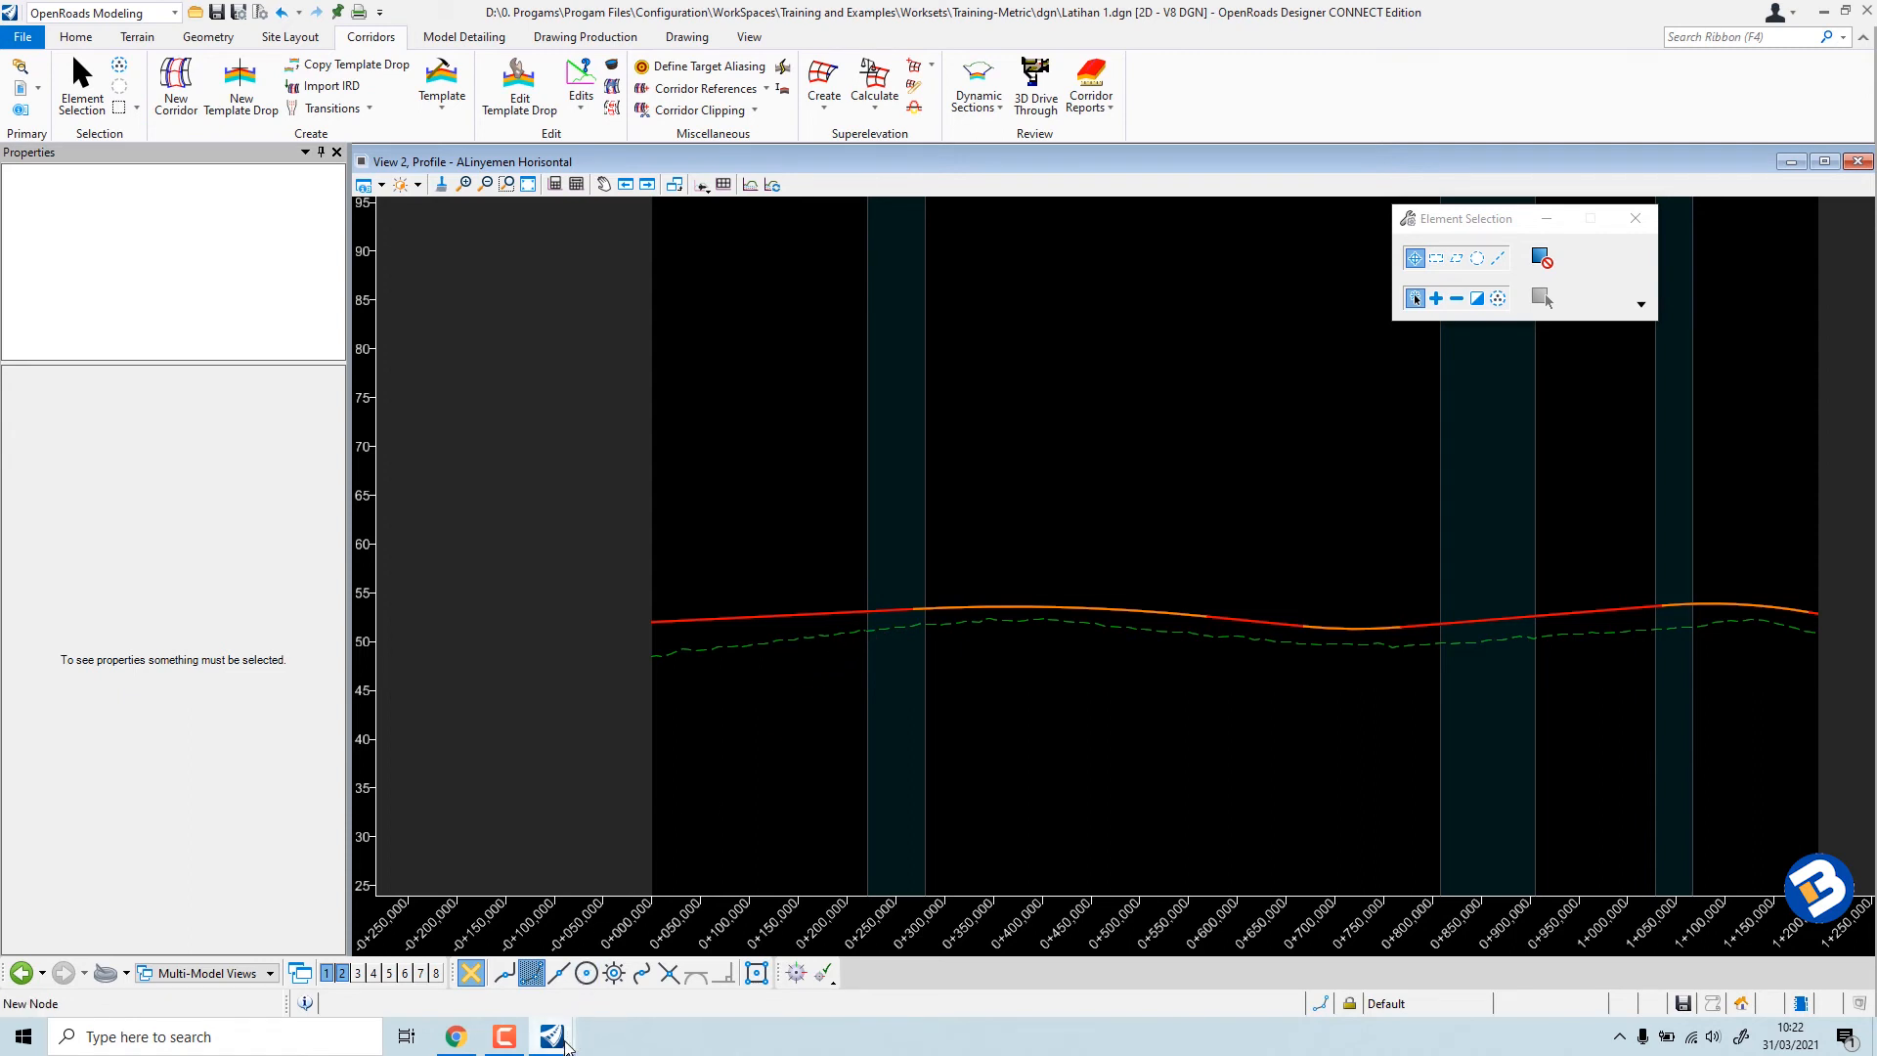
{"action": "mouse_move", "coordinate": [555, 1044]}
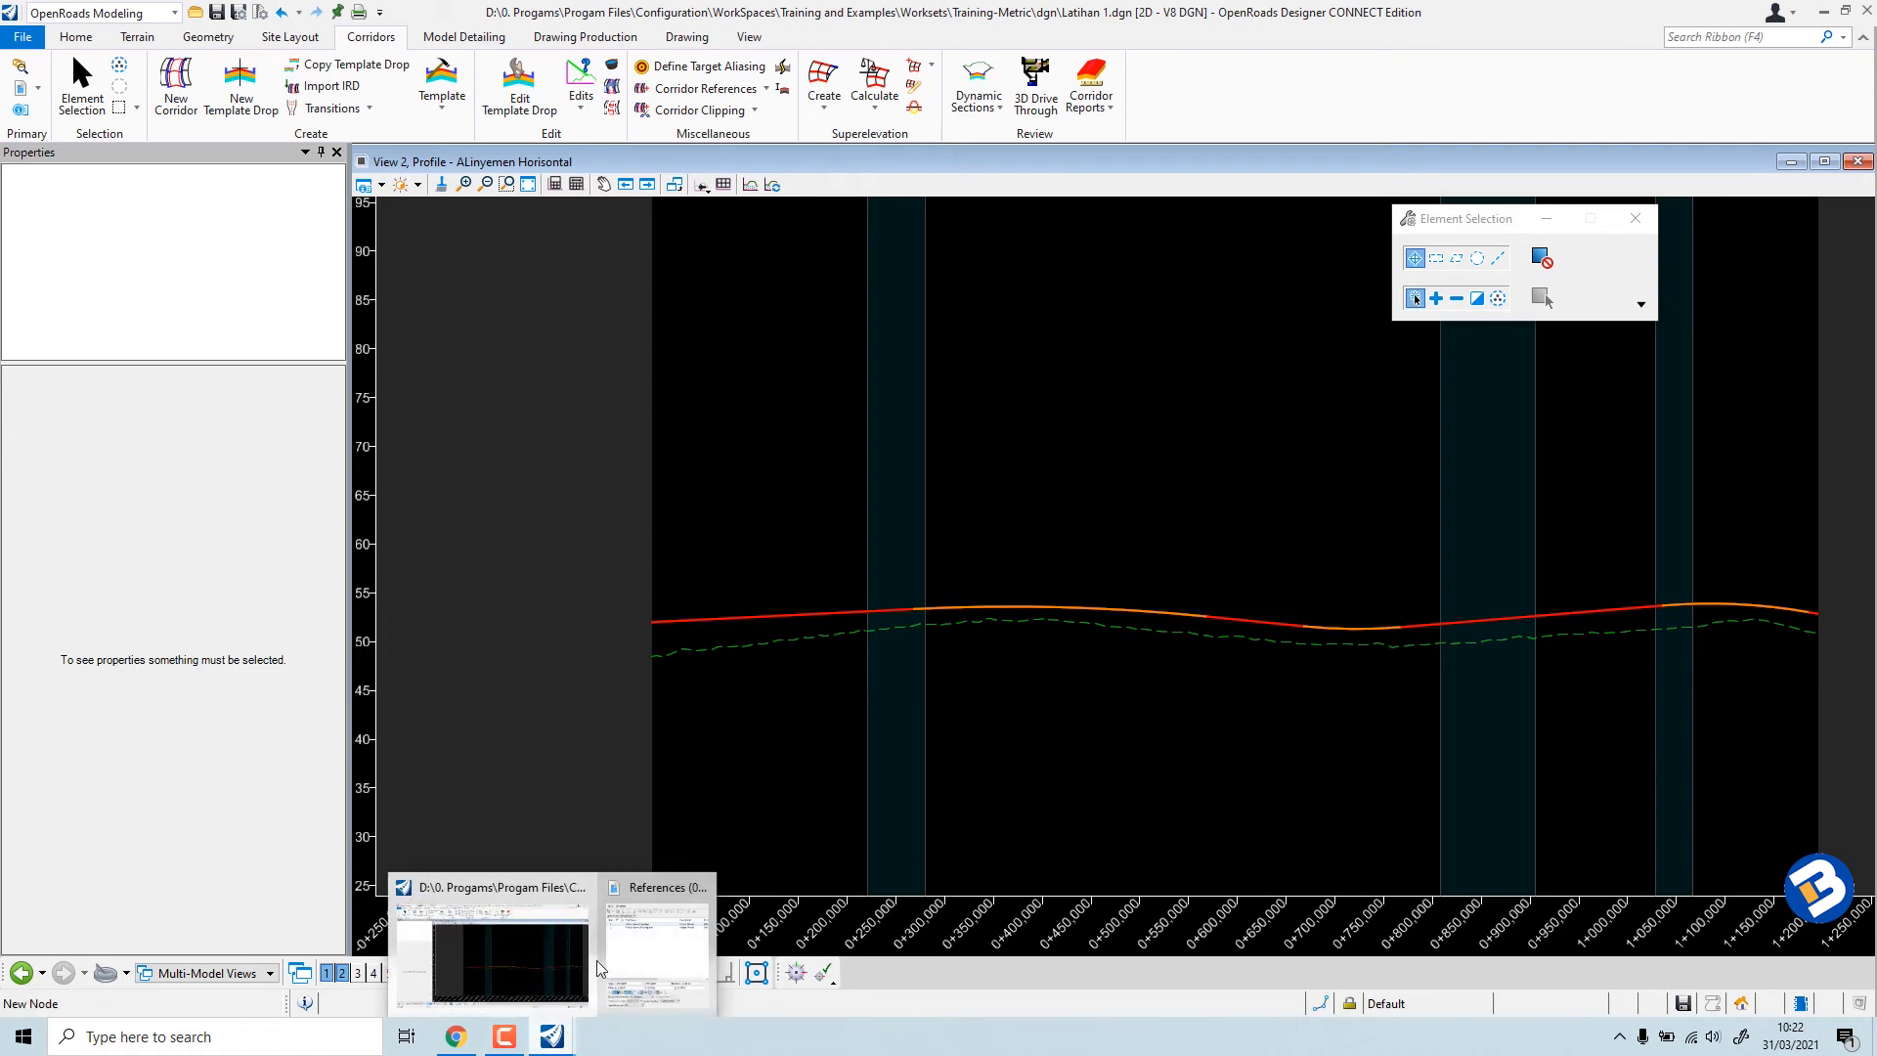
{"action": "left_click", "coordinate": [327, 973]}
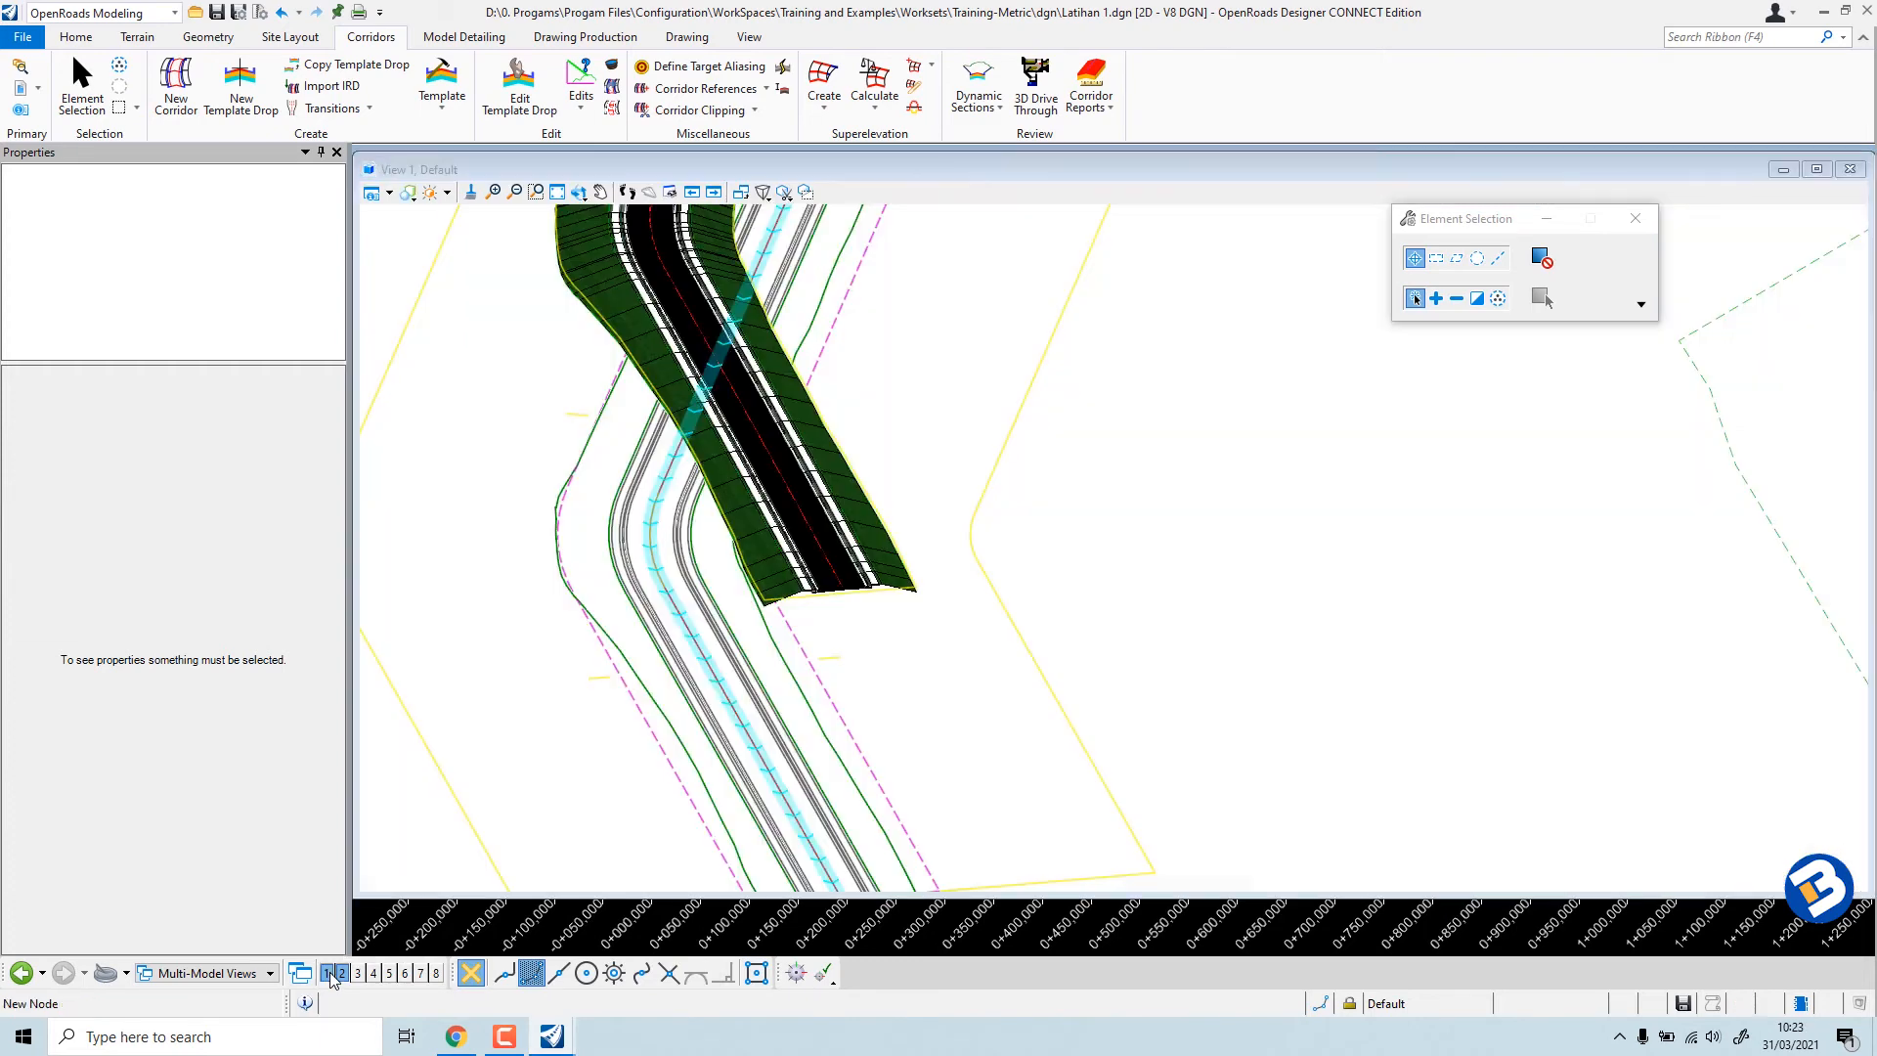
{"action": "scroll", "coordinate": [827, 698], "scroll_direction": "down", "scroll_amount": 2}
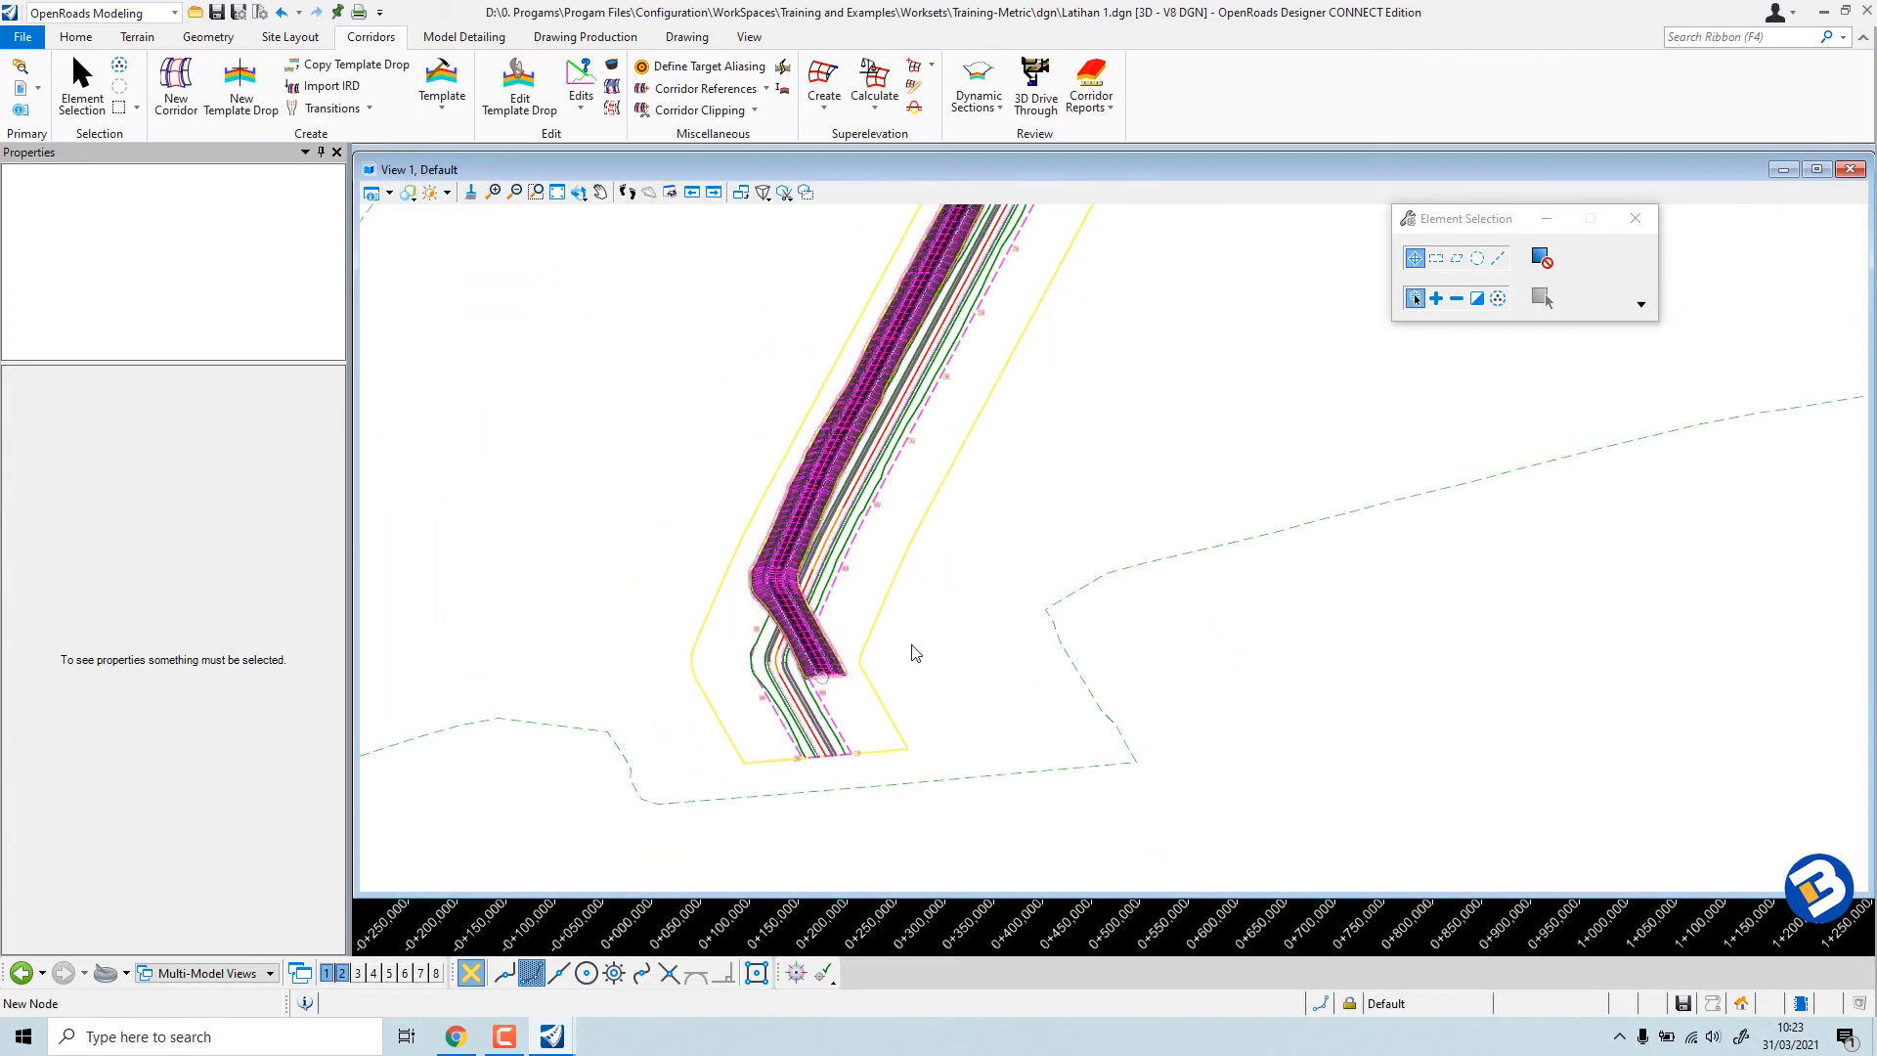
{"action": "middle_click_drag", "start_coordinate": [998, 506], "coordinate": [911, 728]}
{"action": "scroll", "coordinate": [945, 688], "scroll_direction": "down", "scroll_amount": 2}
{"action": "scroll", "coordinate": [814, 665], "scroll_direction": "up", "scroll_amount": 3}
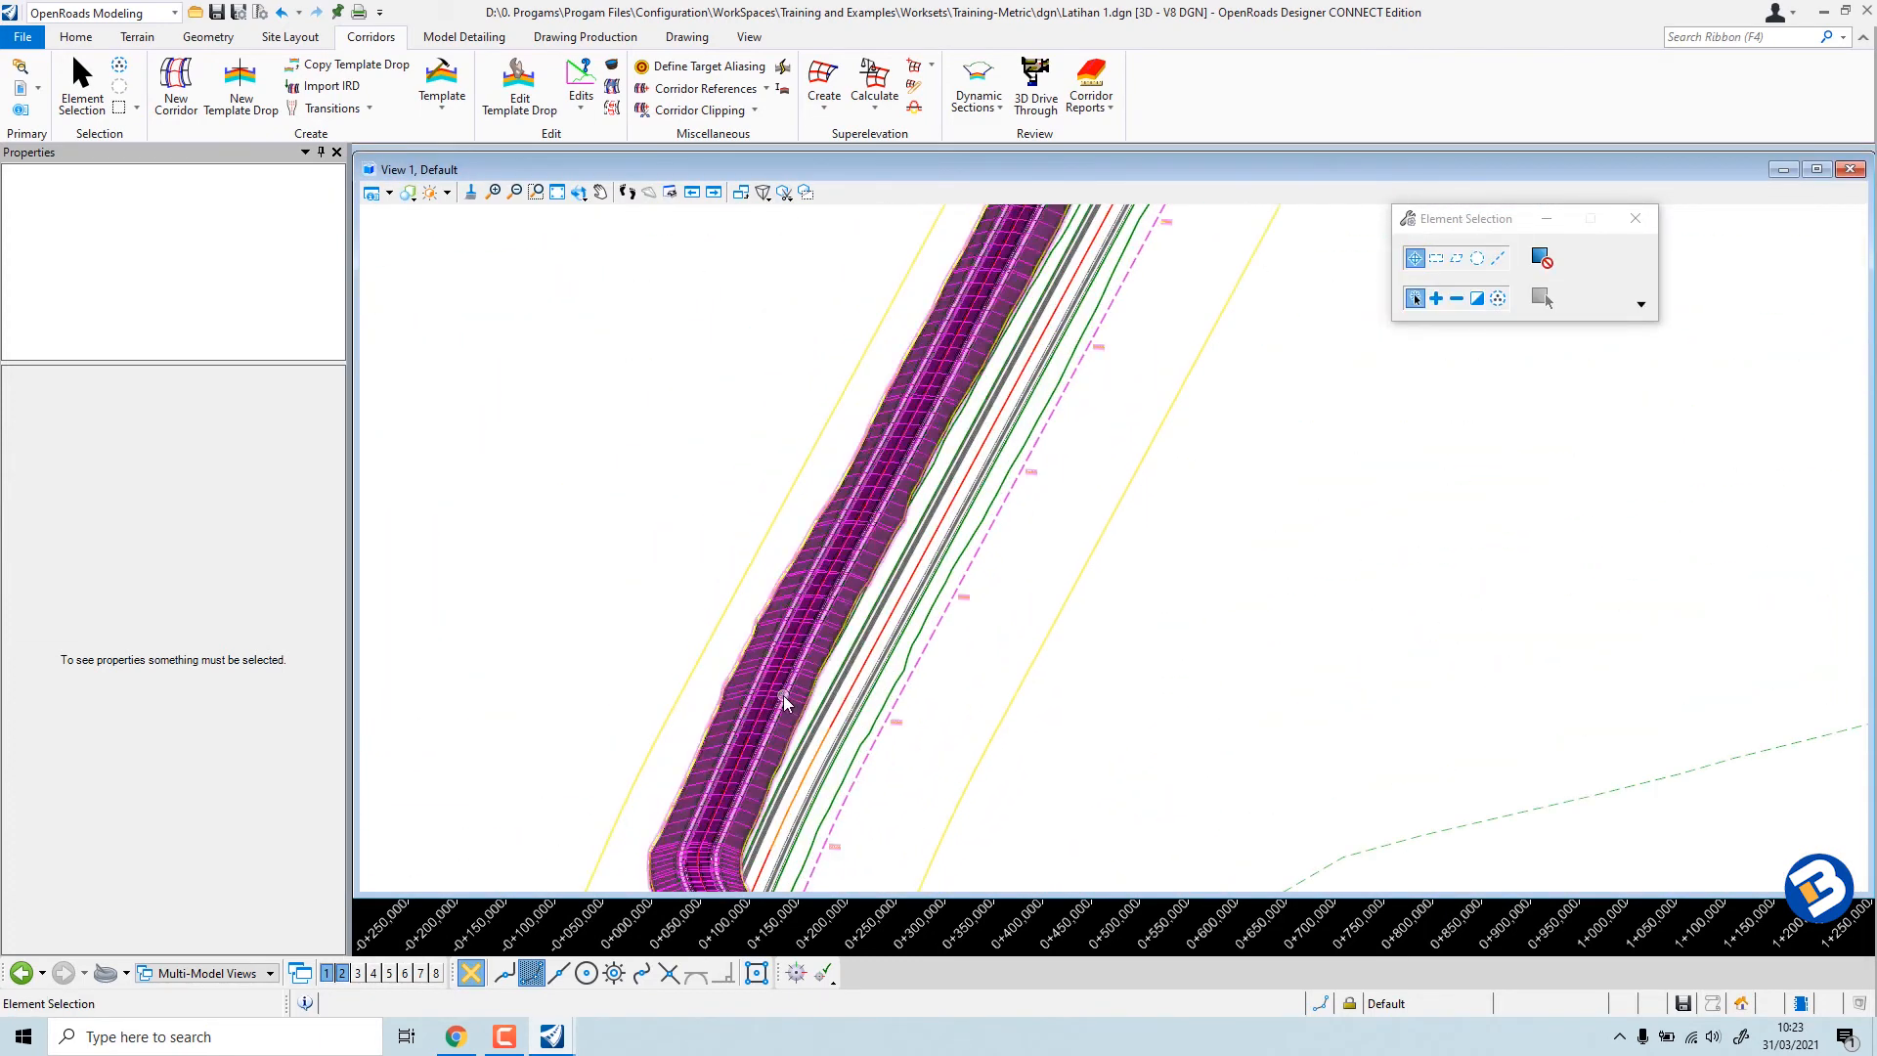
{"action": "scroll", "coordinate": [878, 506], "scroll_direction": "down", "scroll_amount": 3}
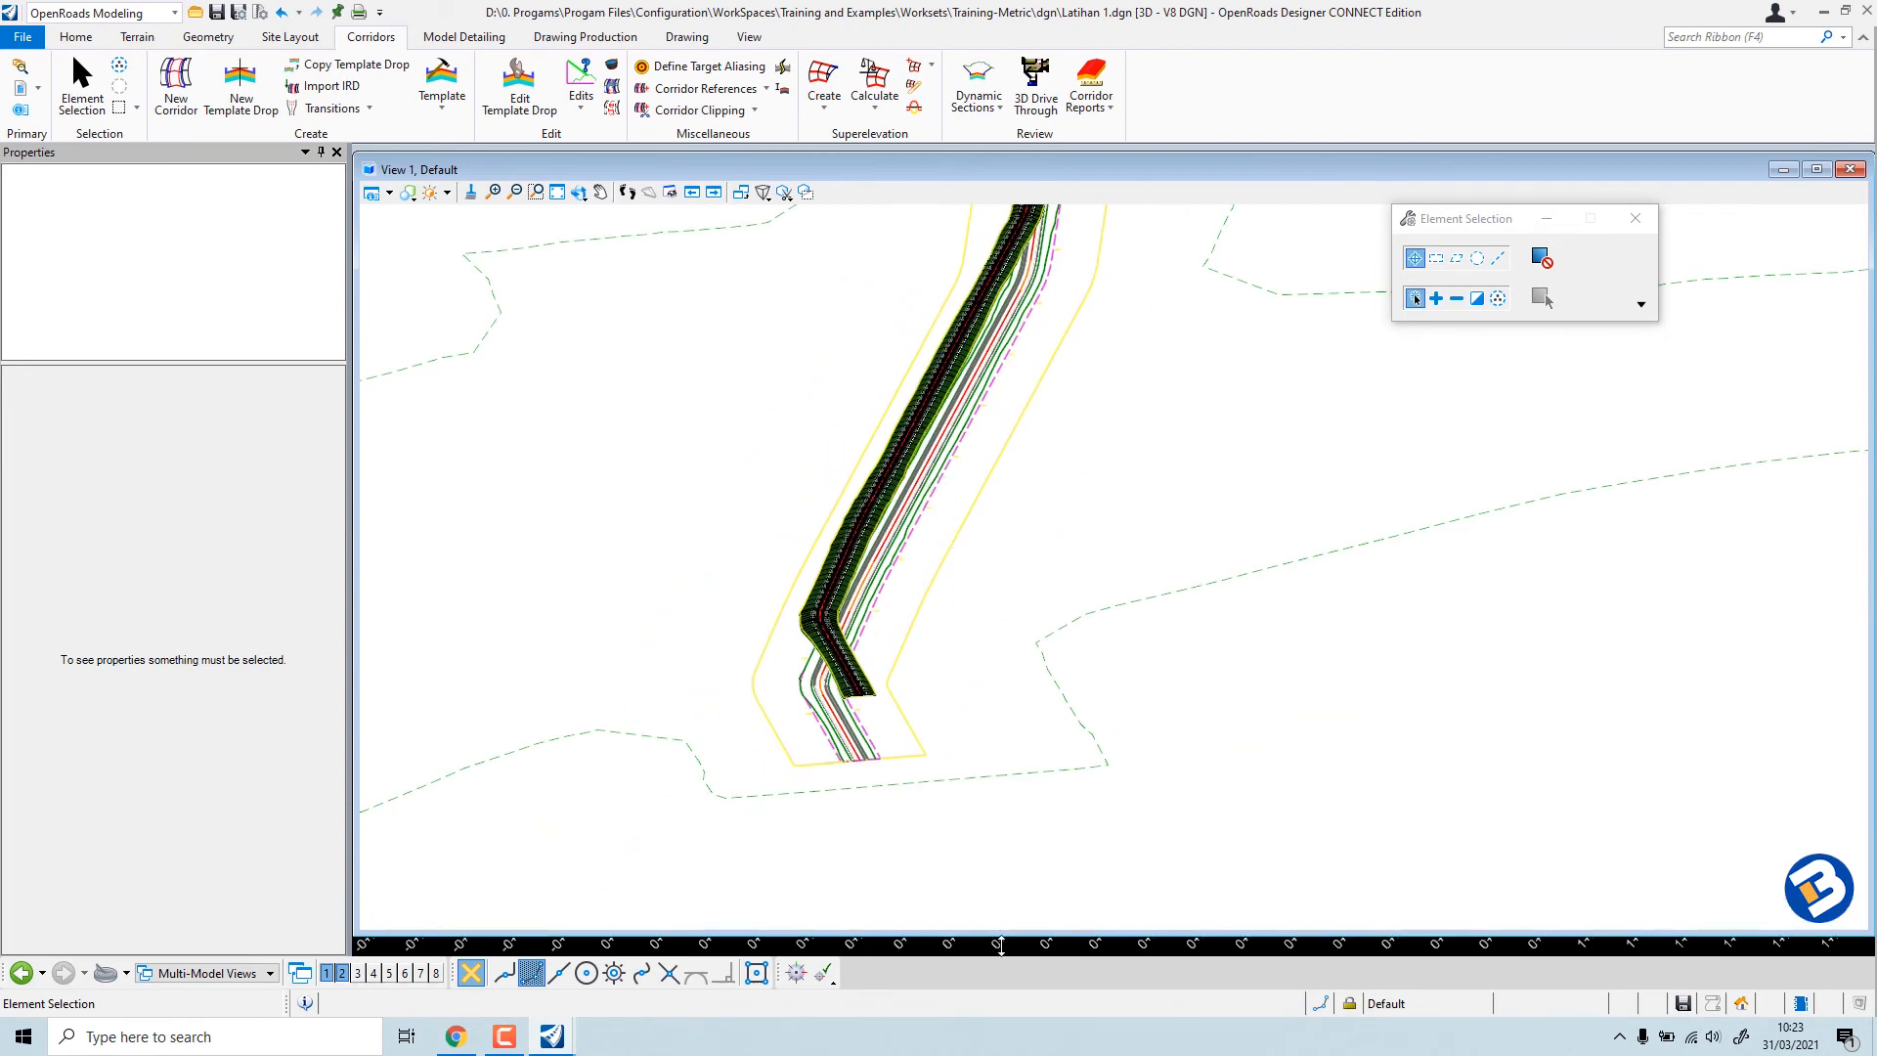
{"action": "scroll", "coordinate": [823, 579], "scroll_direction": "up", "scroll_amount": 2}
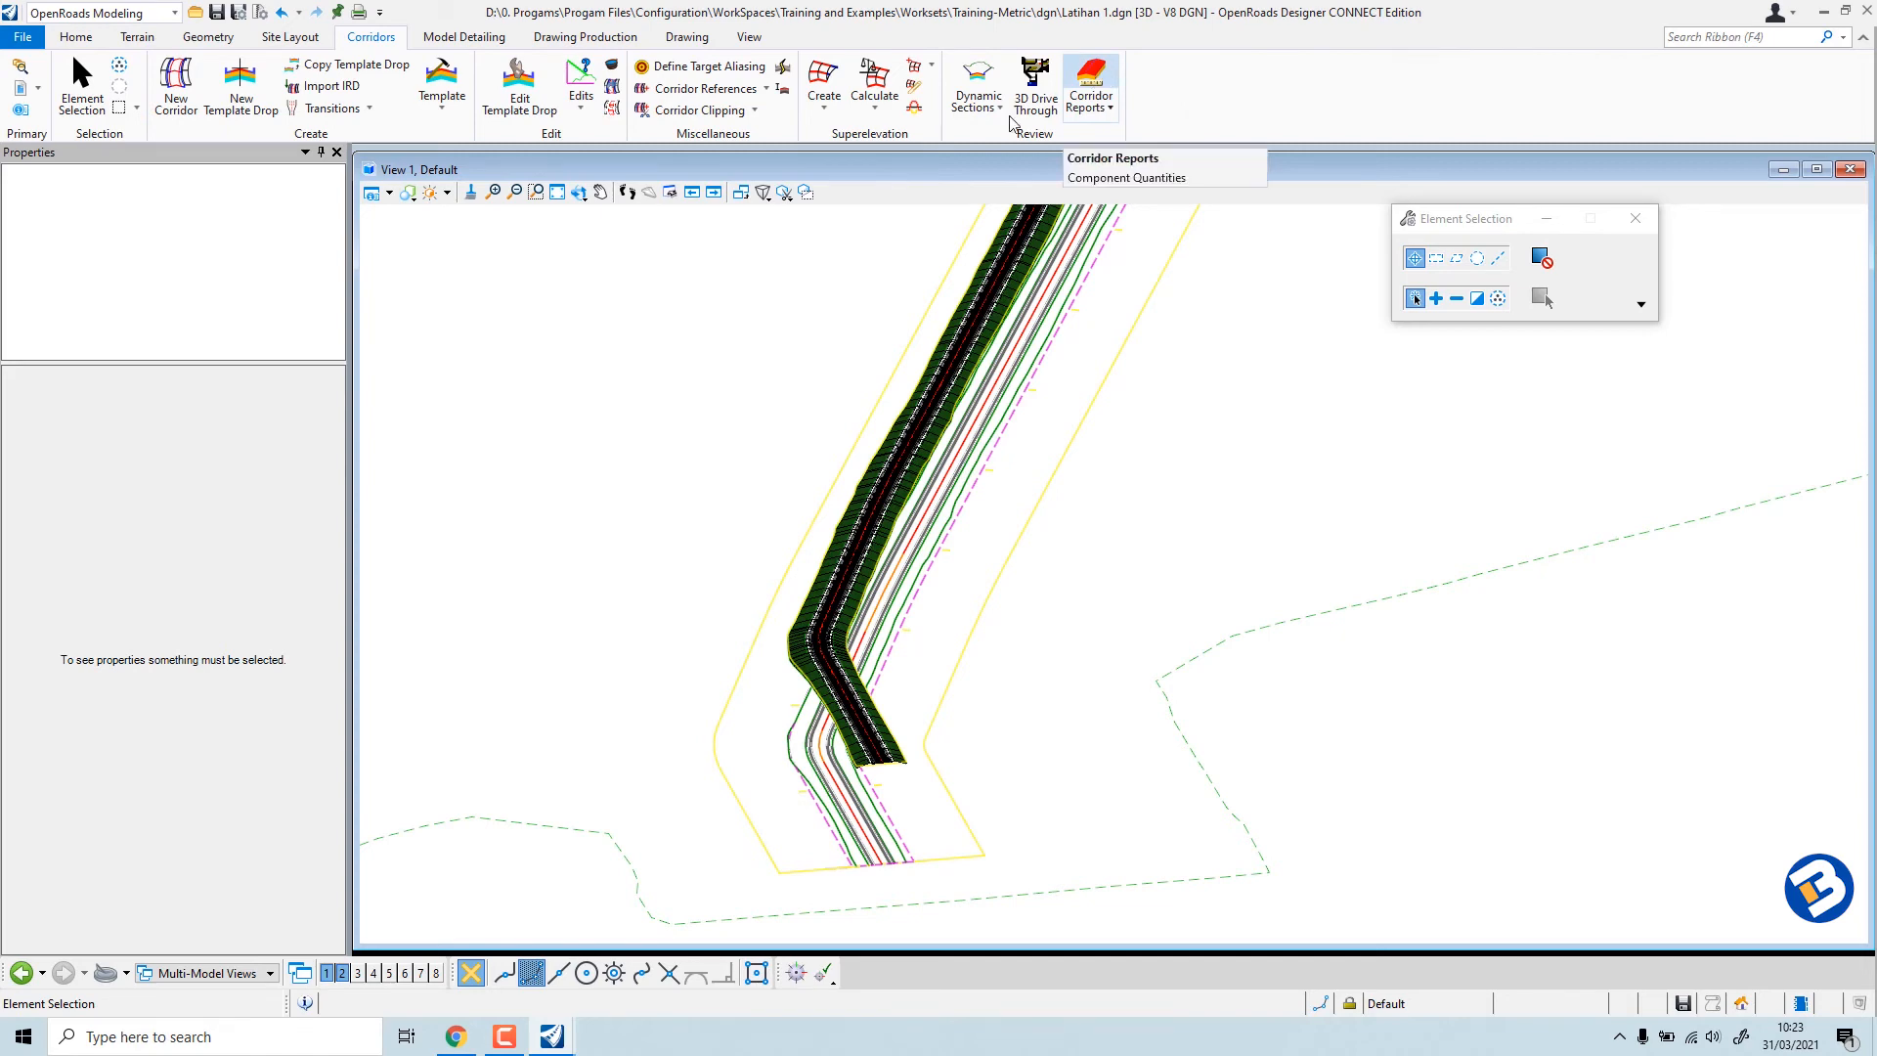
Return View 1 to the top orientation and list the corridor's component quantities, reviewing all materials with their volumes and costs.
{"action": "left_click", "coordinate": [578, 191]}
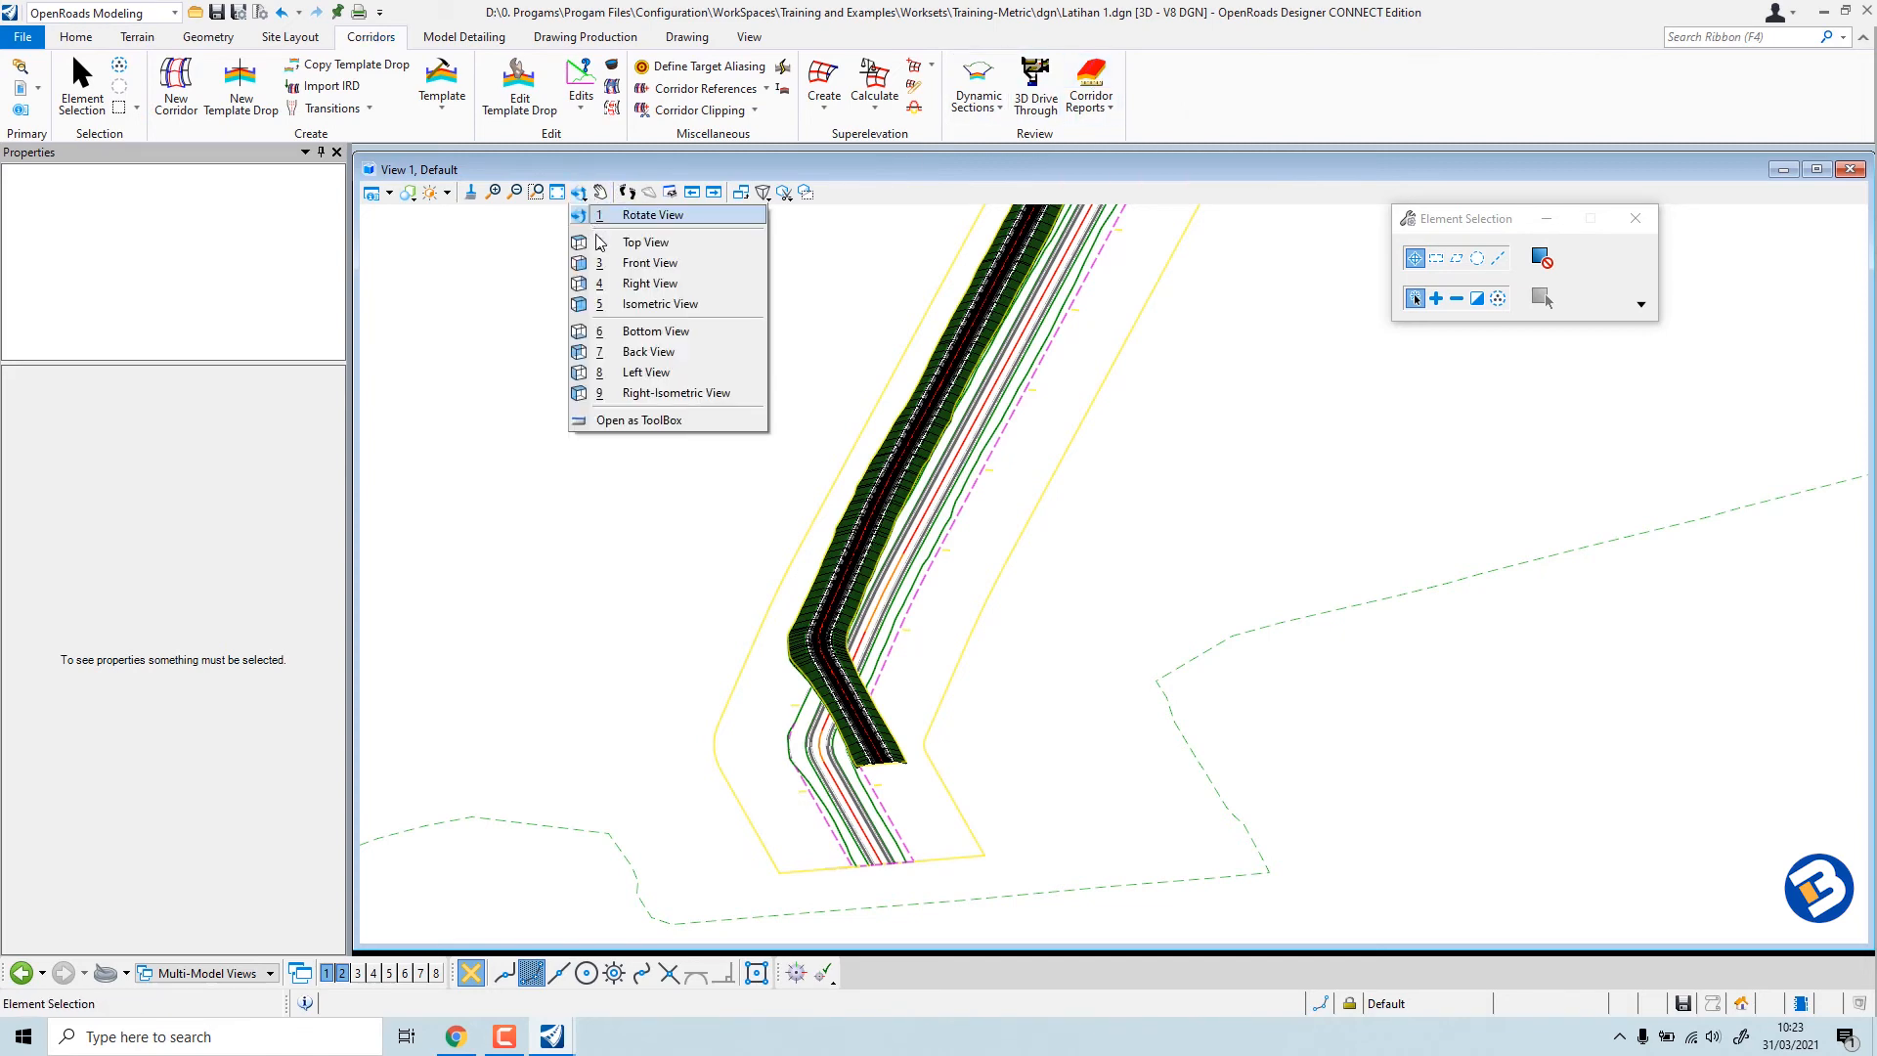
{"action": "left_click", "coordinate": [600, 242]}
{"action": "left_click", "coordinate": [1091, 83]}
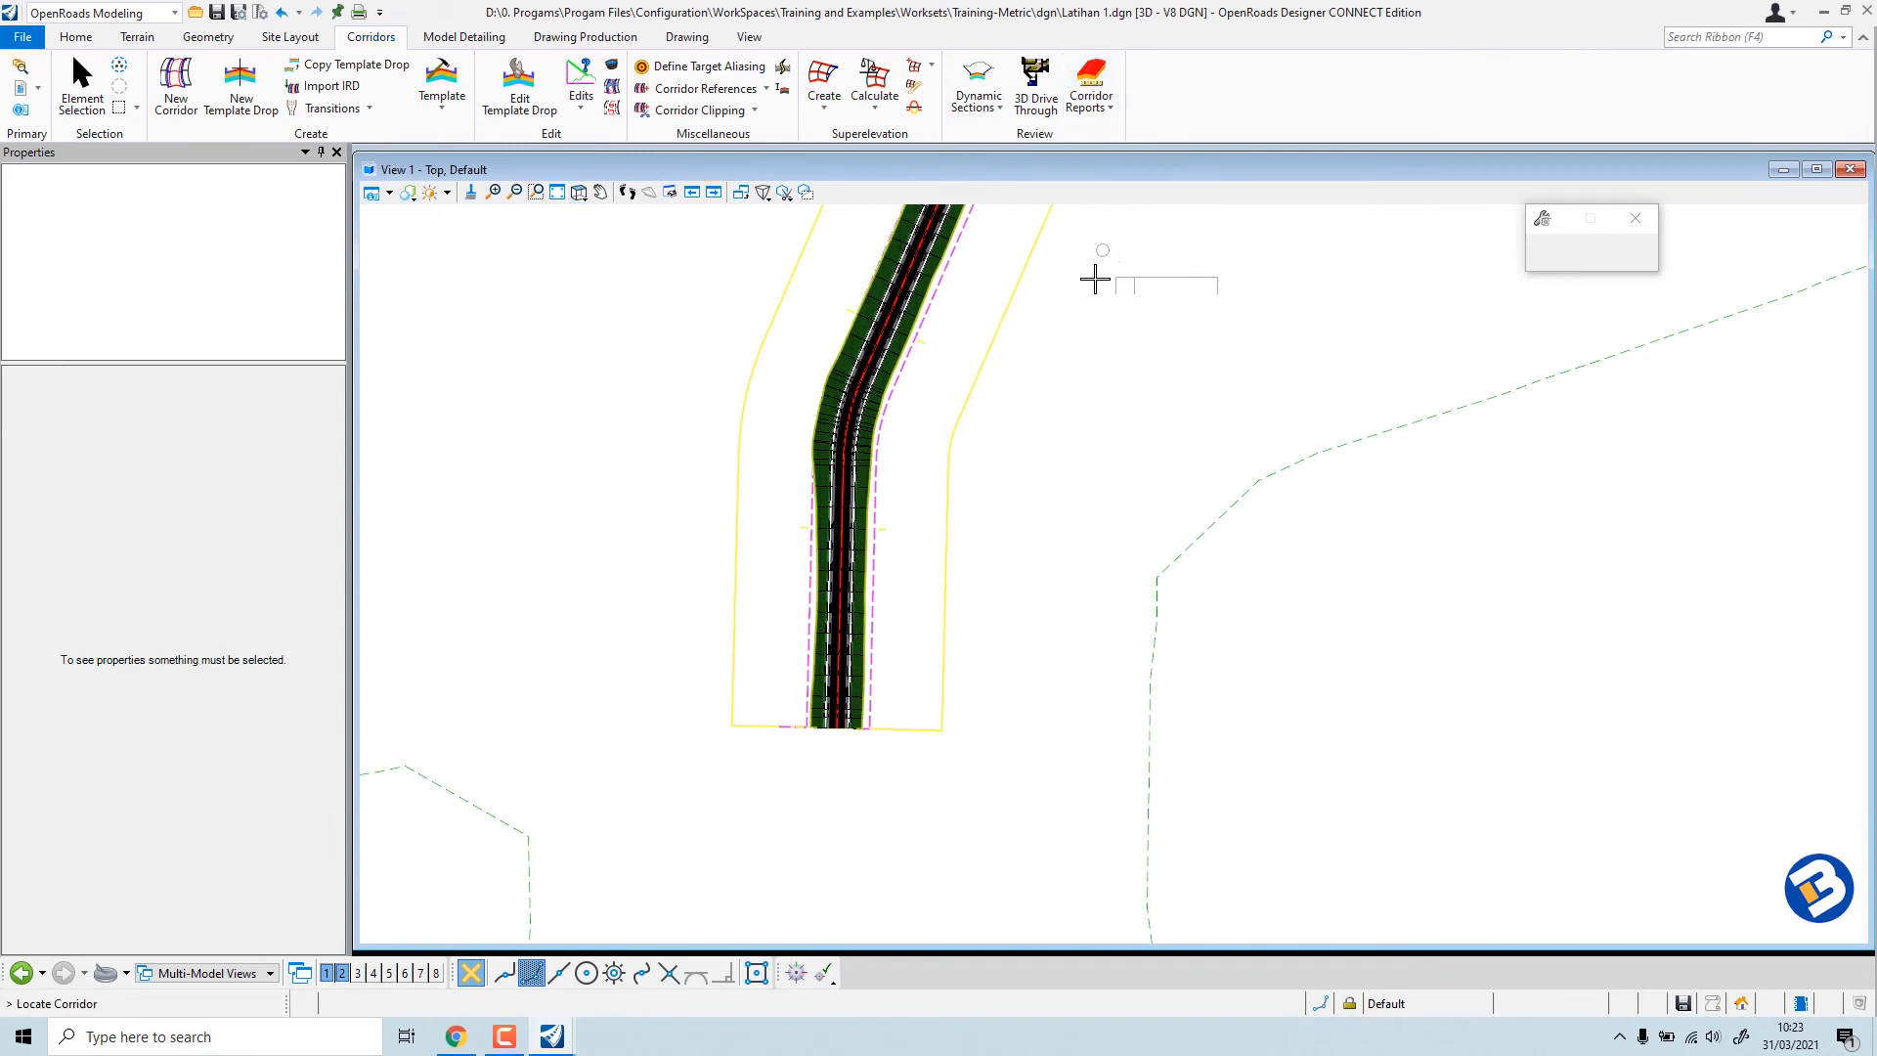
{"action": "left_click", "coordinate": [839, 393]}
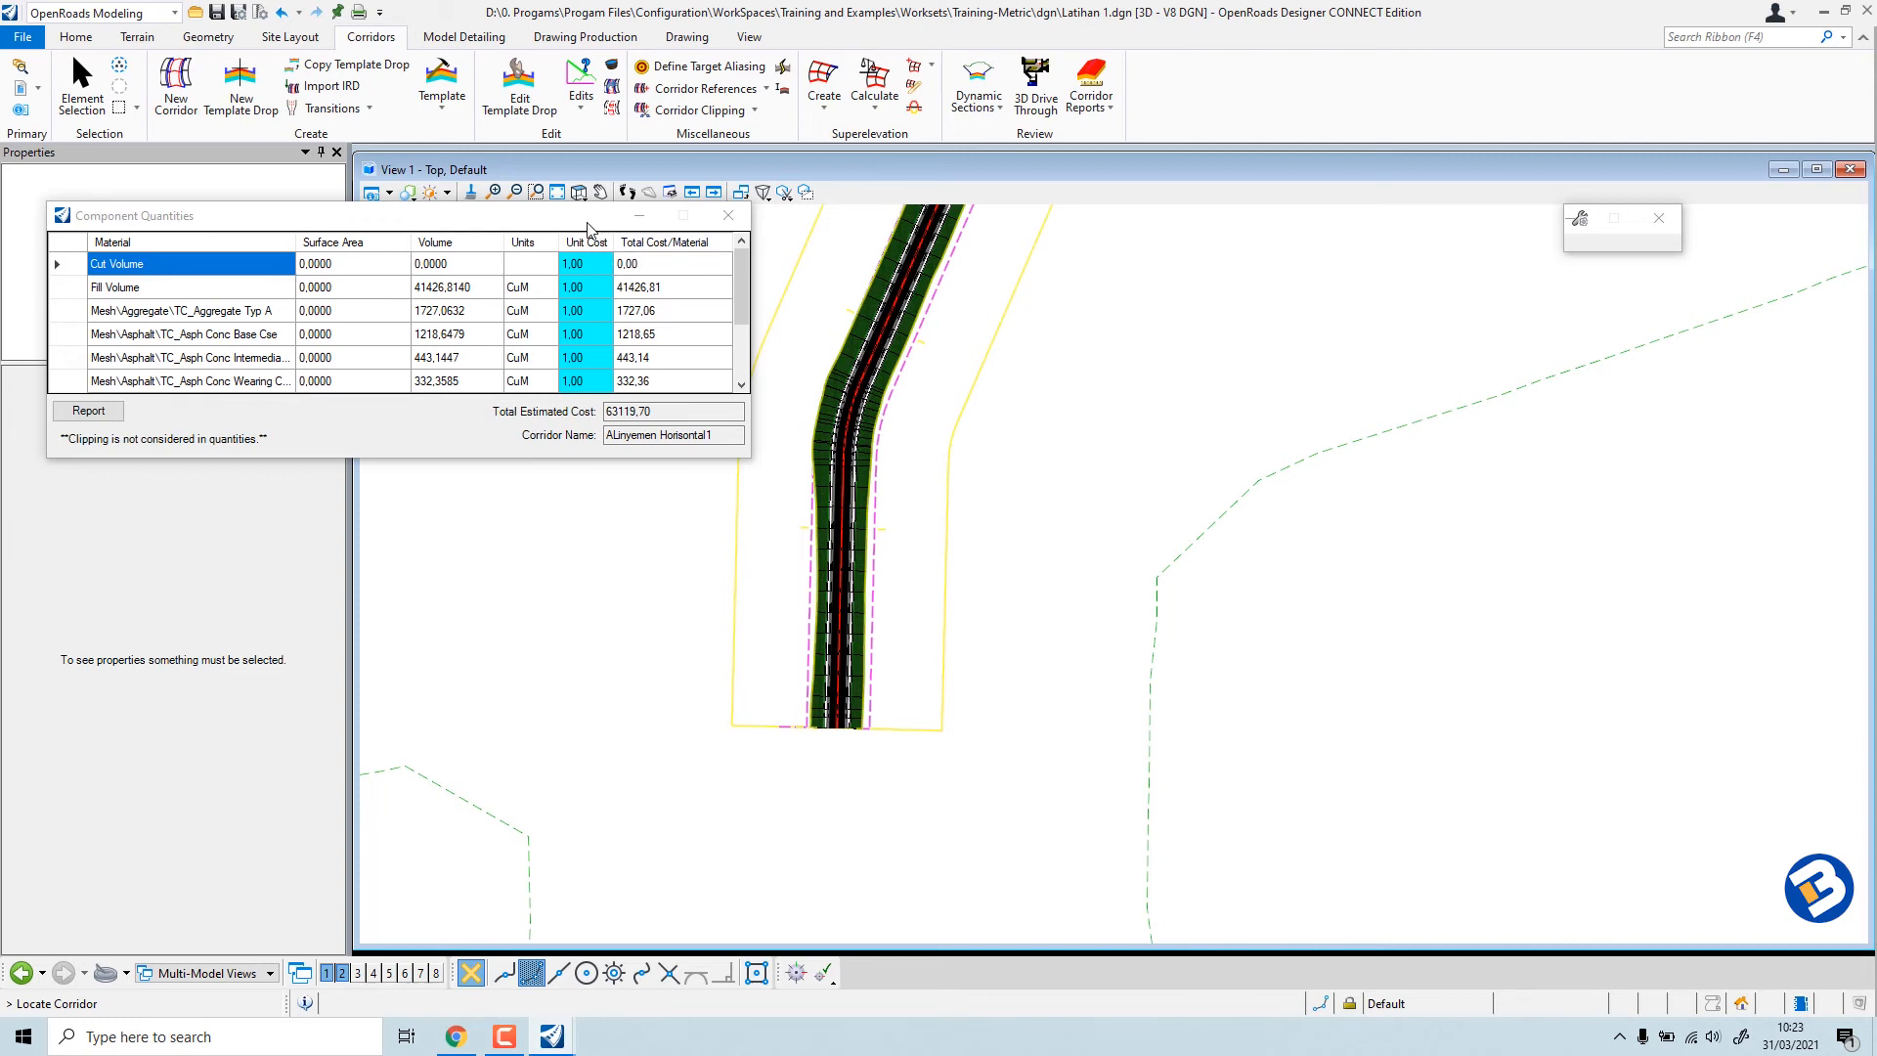
{"action": "left_click_drag", "start_coordinate": [283, 224], "coordinate": [409, 268]}
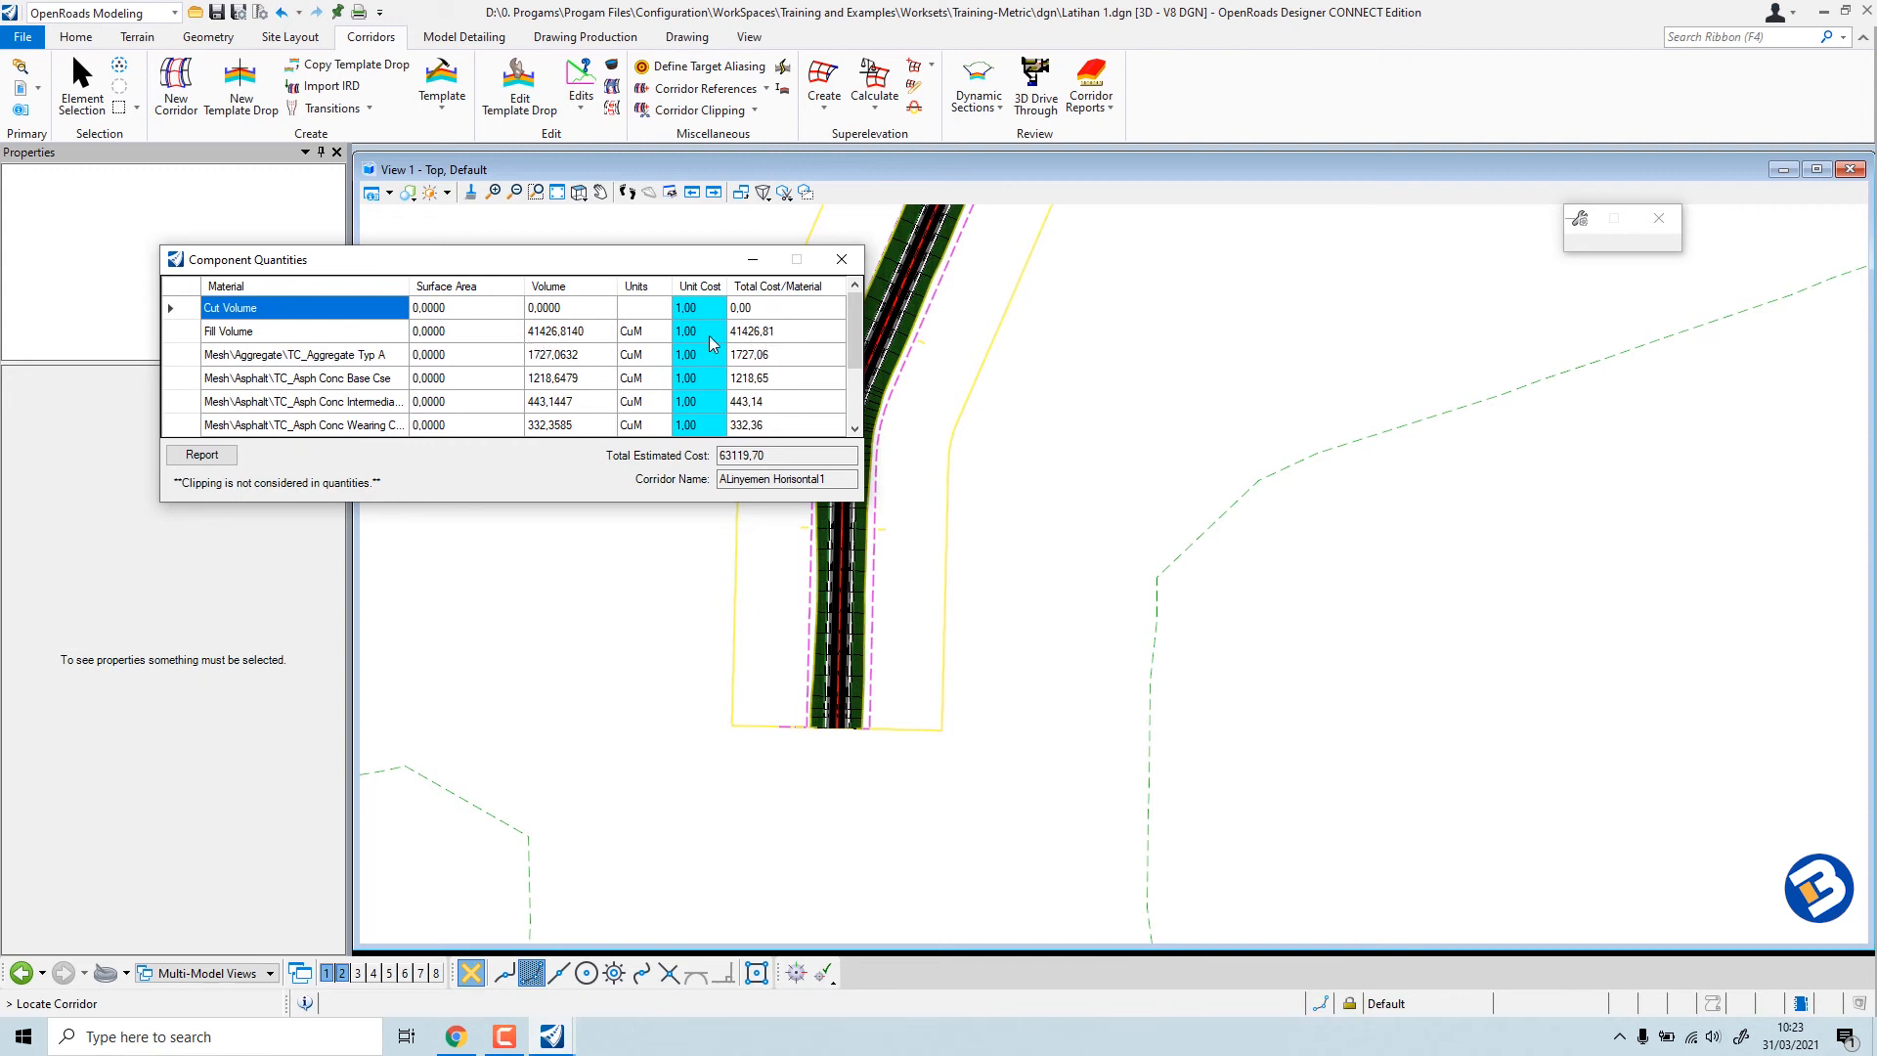
{"action": "scroll", "coordinate": [316, 360], "scroll_direction": "down", "scroll_amount": 1}
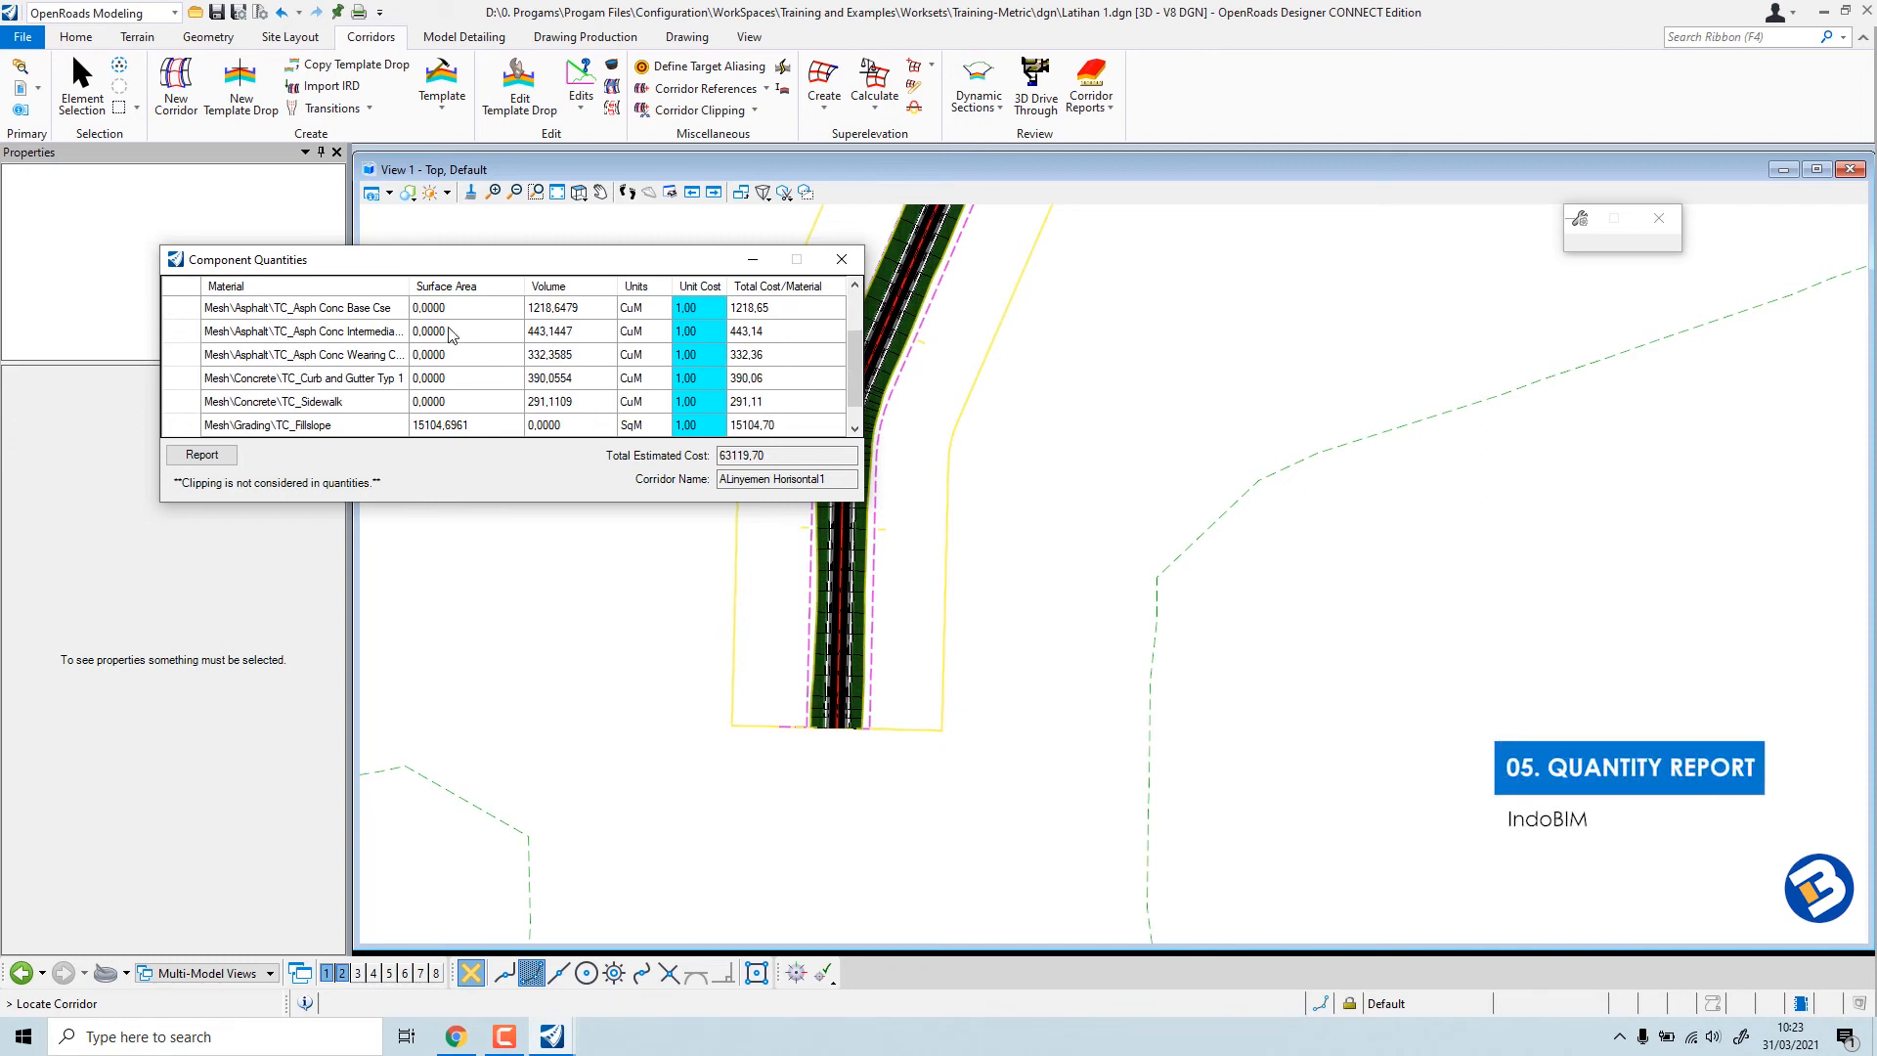
{"action": "scroll", "coordinate": [718, 389], "scroll_direction": "up", "scroll_amount": 1}
{"action": "scroll", "coordinate": [716, 385], "scroll_direction": "down", "scroll_amount": 1}
{"action": "scroll", "coordinate": [713, 381], "scroll_direction": "up", "scroll_amount": 1}
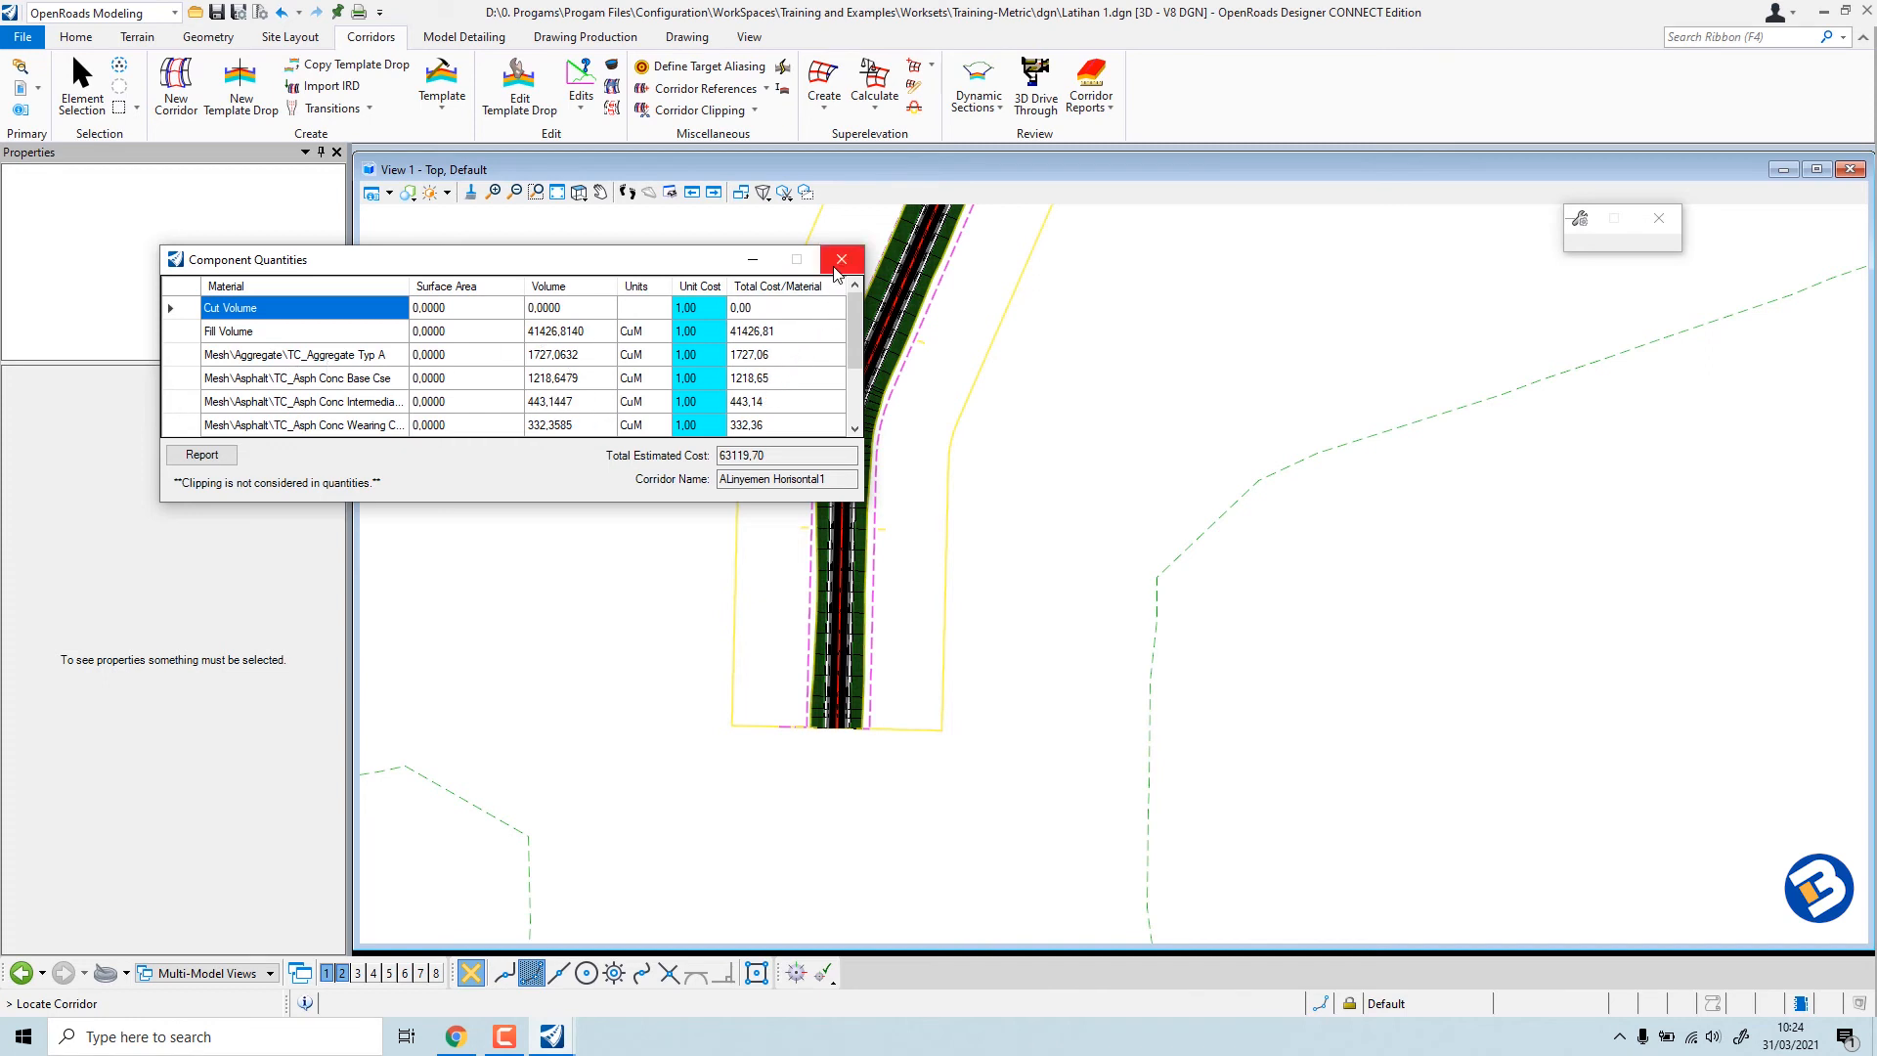
Generate the Corridor Model Component Quantities report and review its quantities station by station.
{"action": "left_click", "coordinate": [202, 456]}
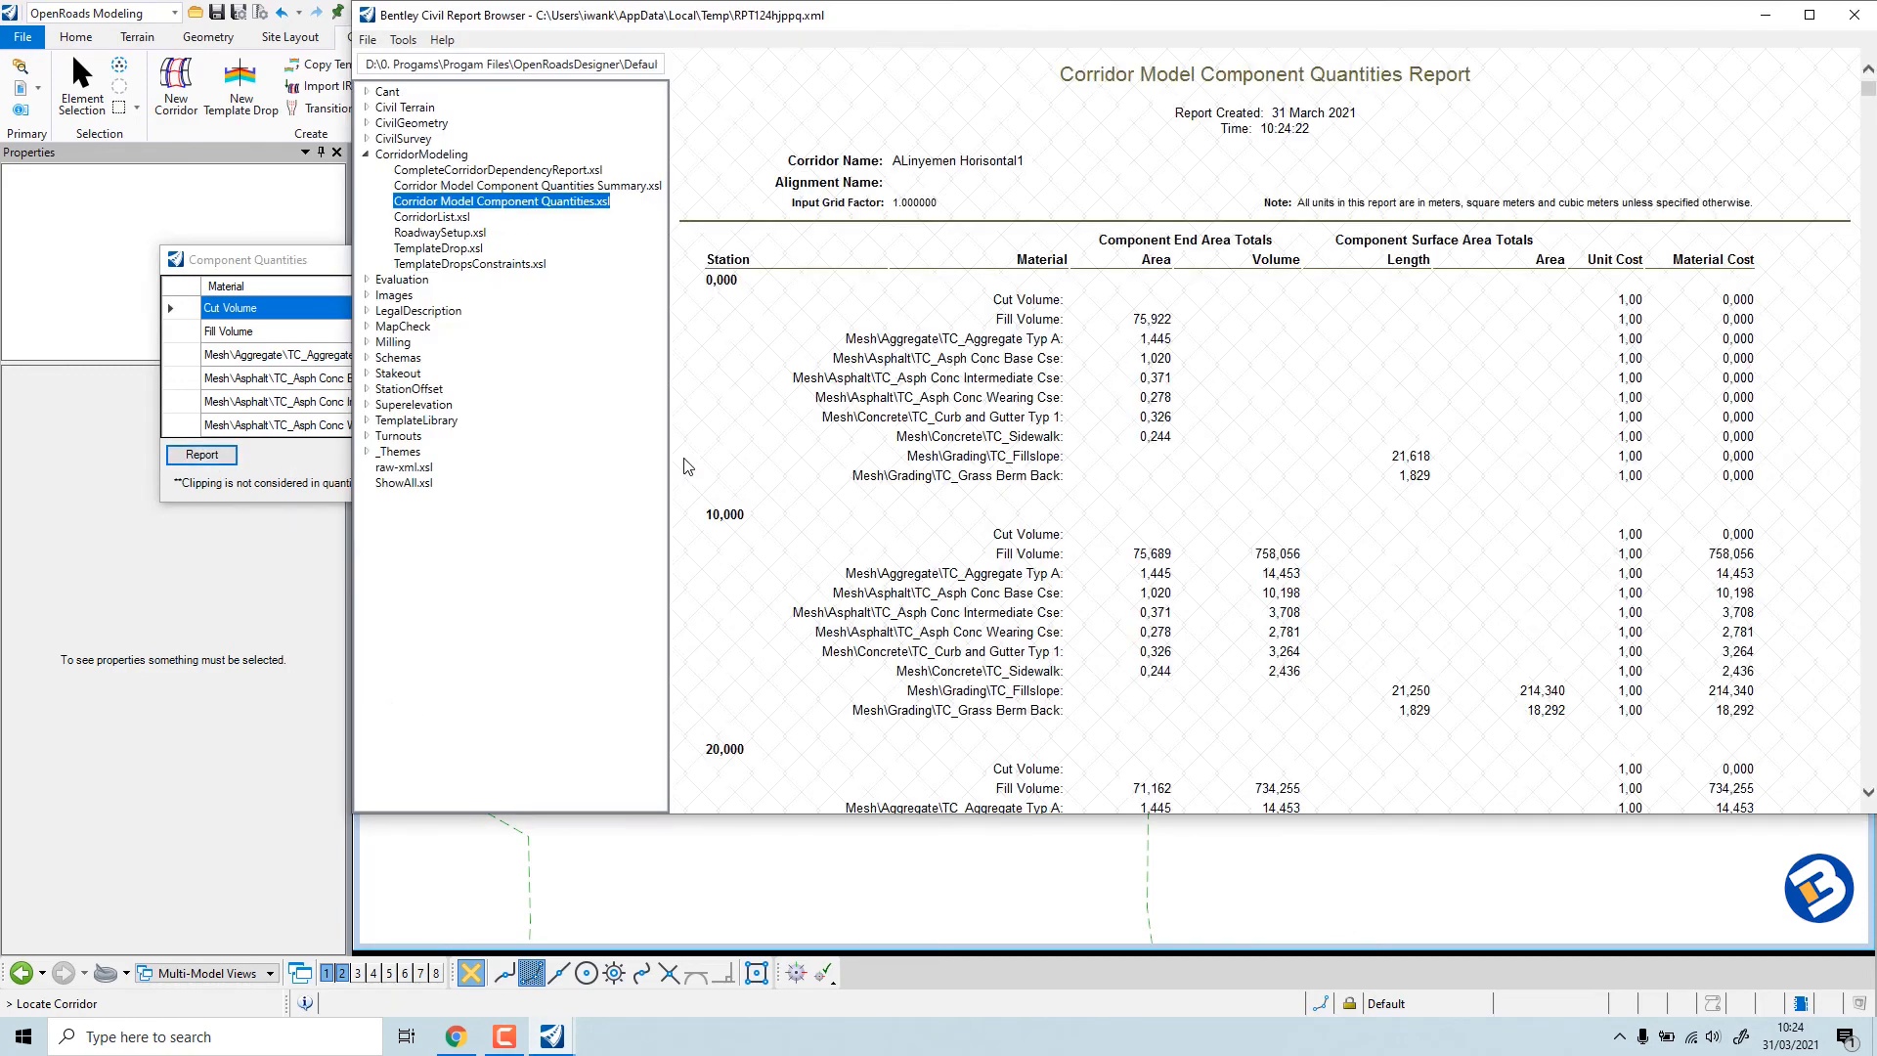
{"action": "scroll", "coordinate": [866, 438], "scroll_direction": "down", "scroll_amount": 5}
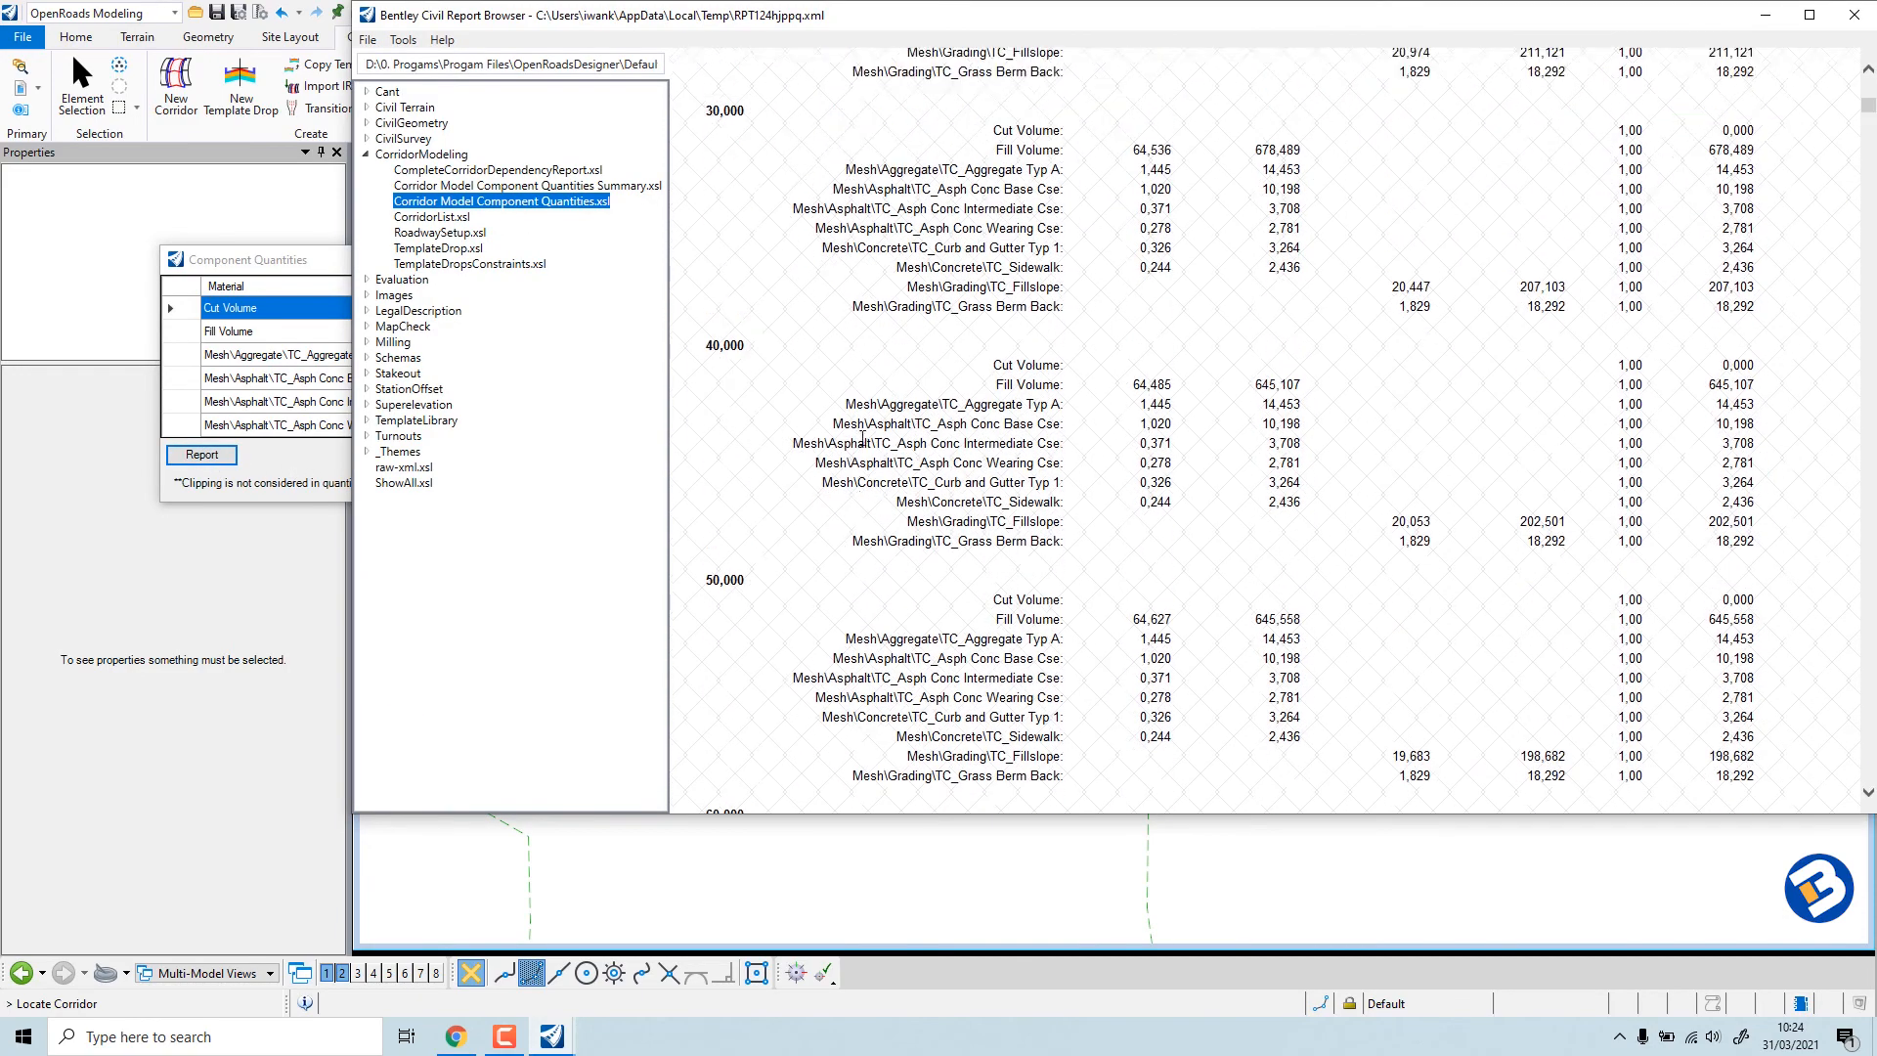
{"action": "scroll", "coordinate": [858, 446], "scroll_direction": "up", "scroll_amount": 5}
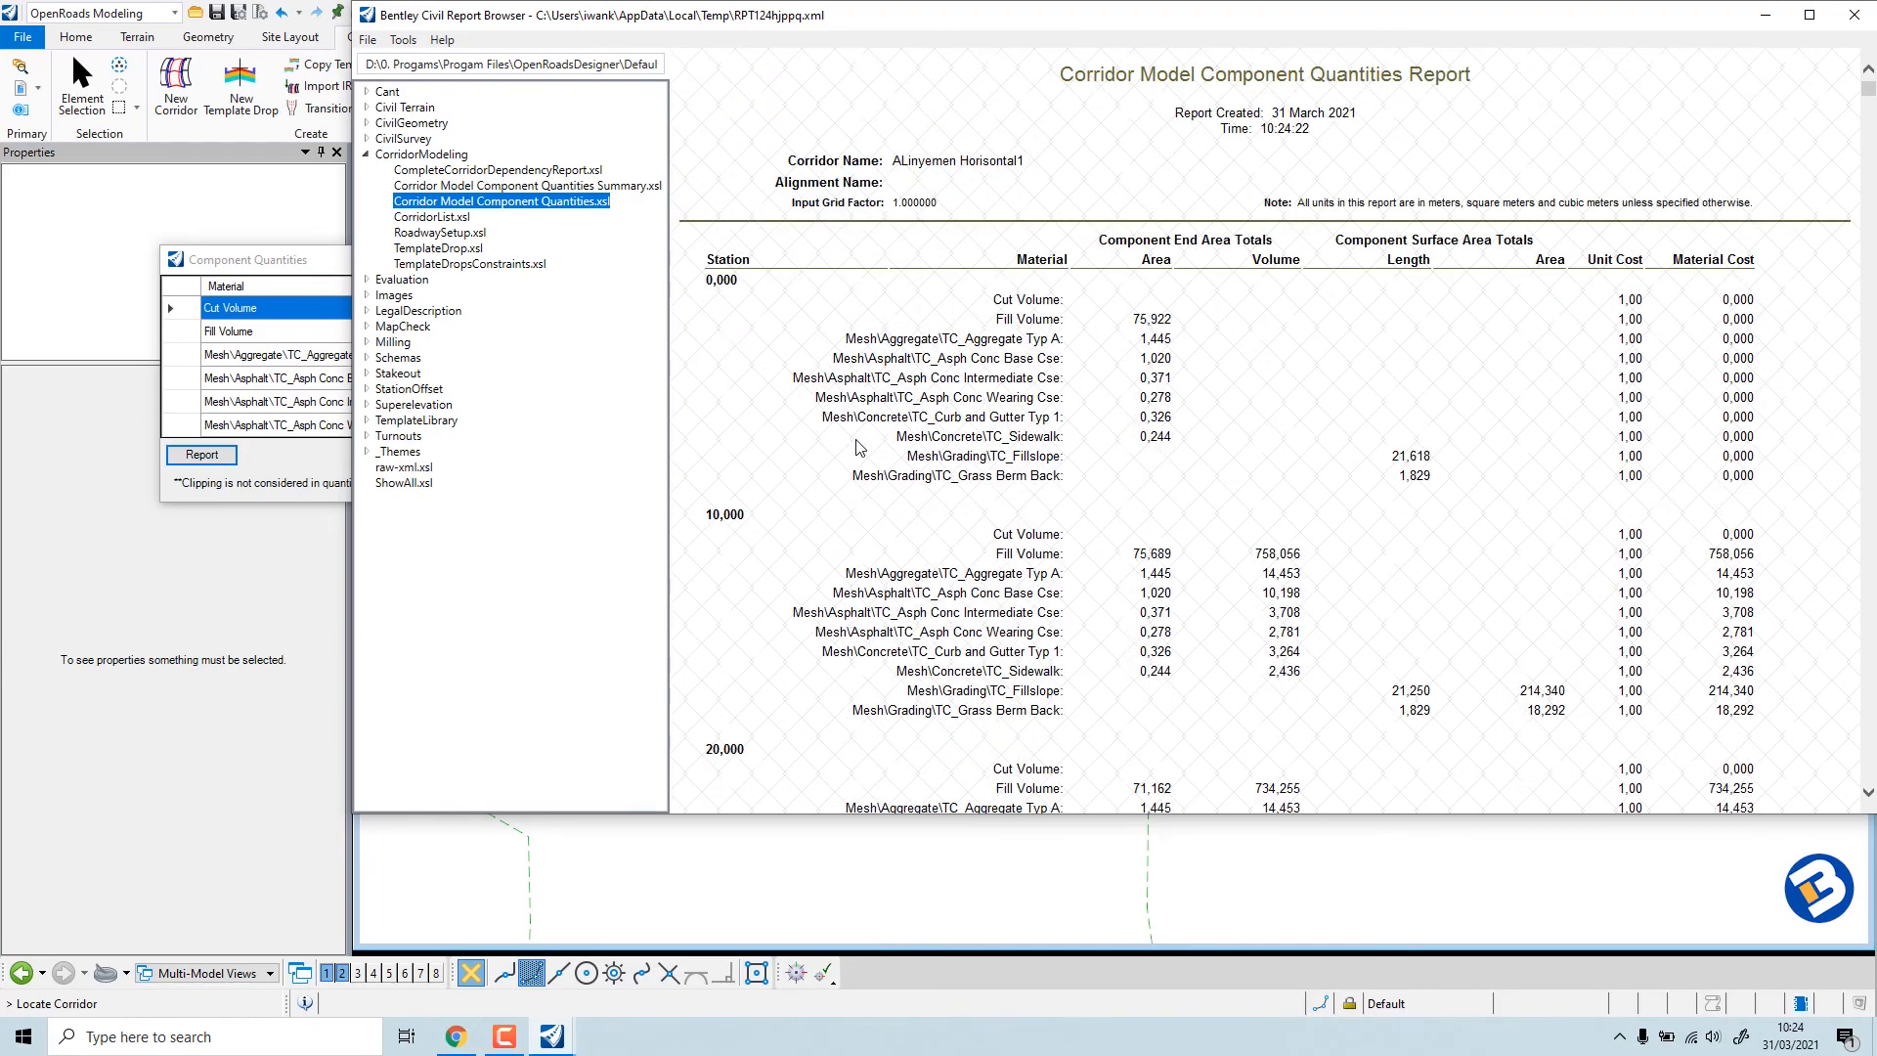
{"action": "scroll", "coordinate": [859, 447], "scroll_direction": "down", "scroll_amount": 20}
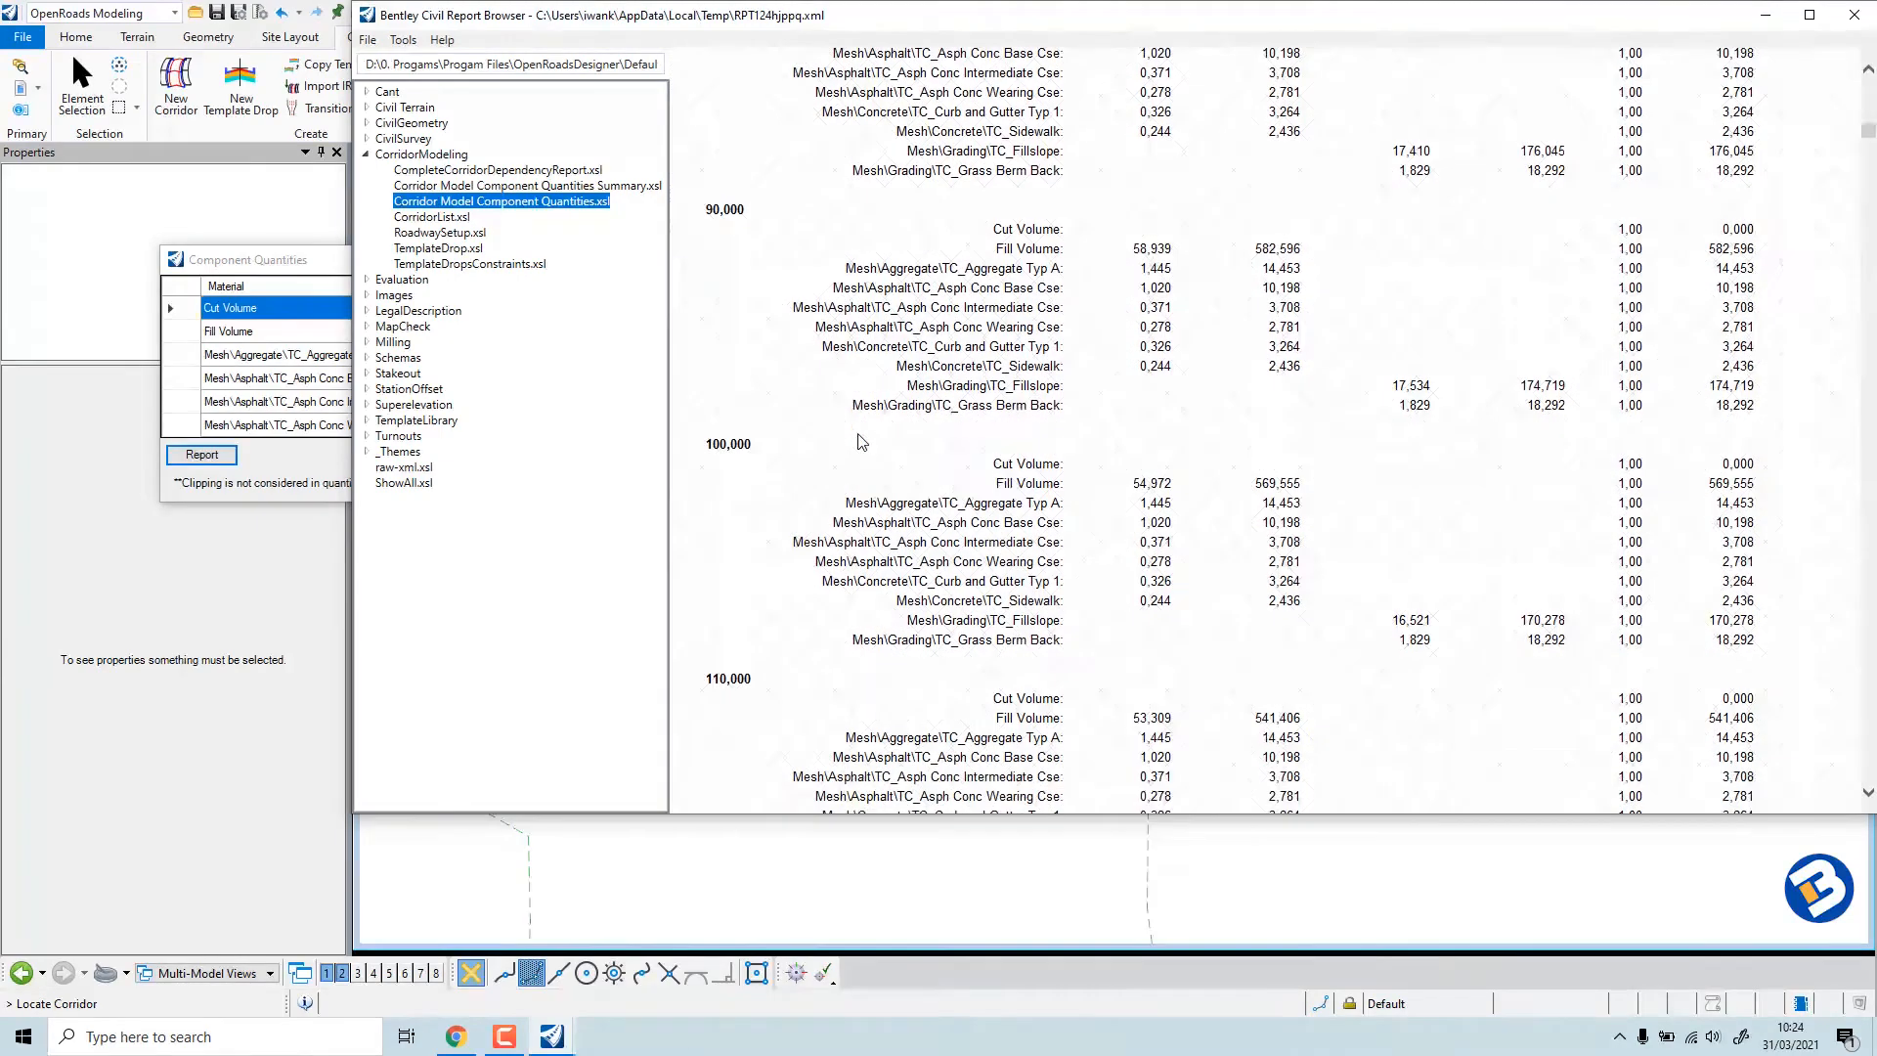
View the report in the CorridorList and CompleteCorridorDependencyReport styles, and return to the Corridor Model Component Quantities style to review its stations.
{"action": "left_click", "coordinate": [431, 218]}
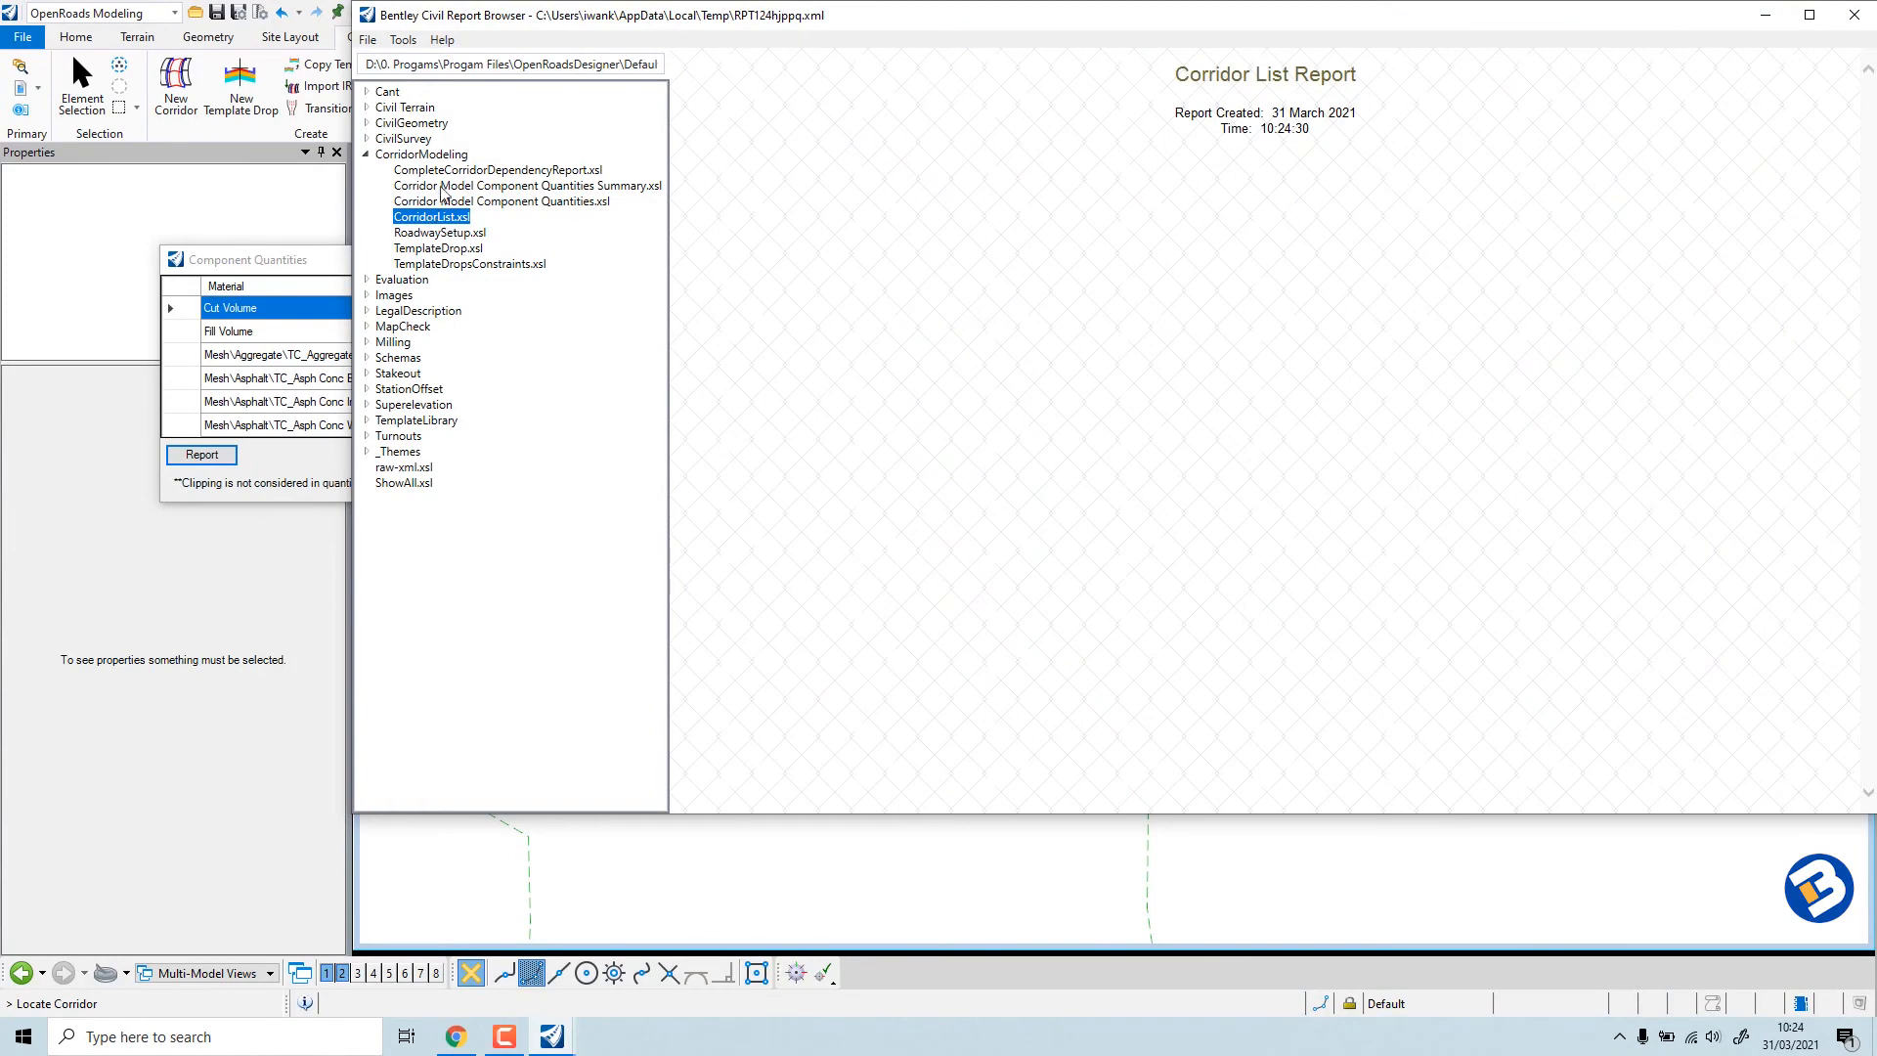
{"action": "left_click", "coordinate": [446, 175]}
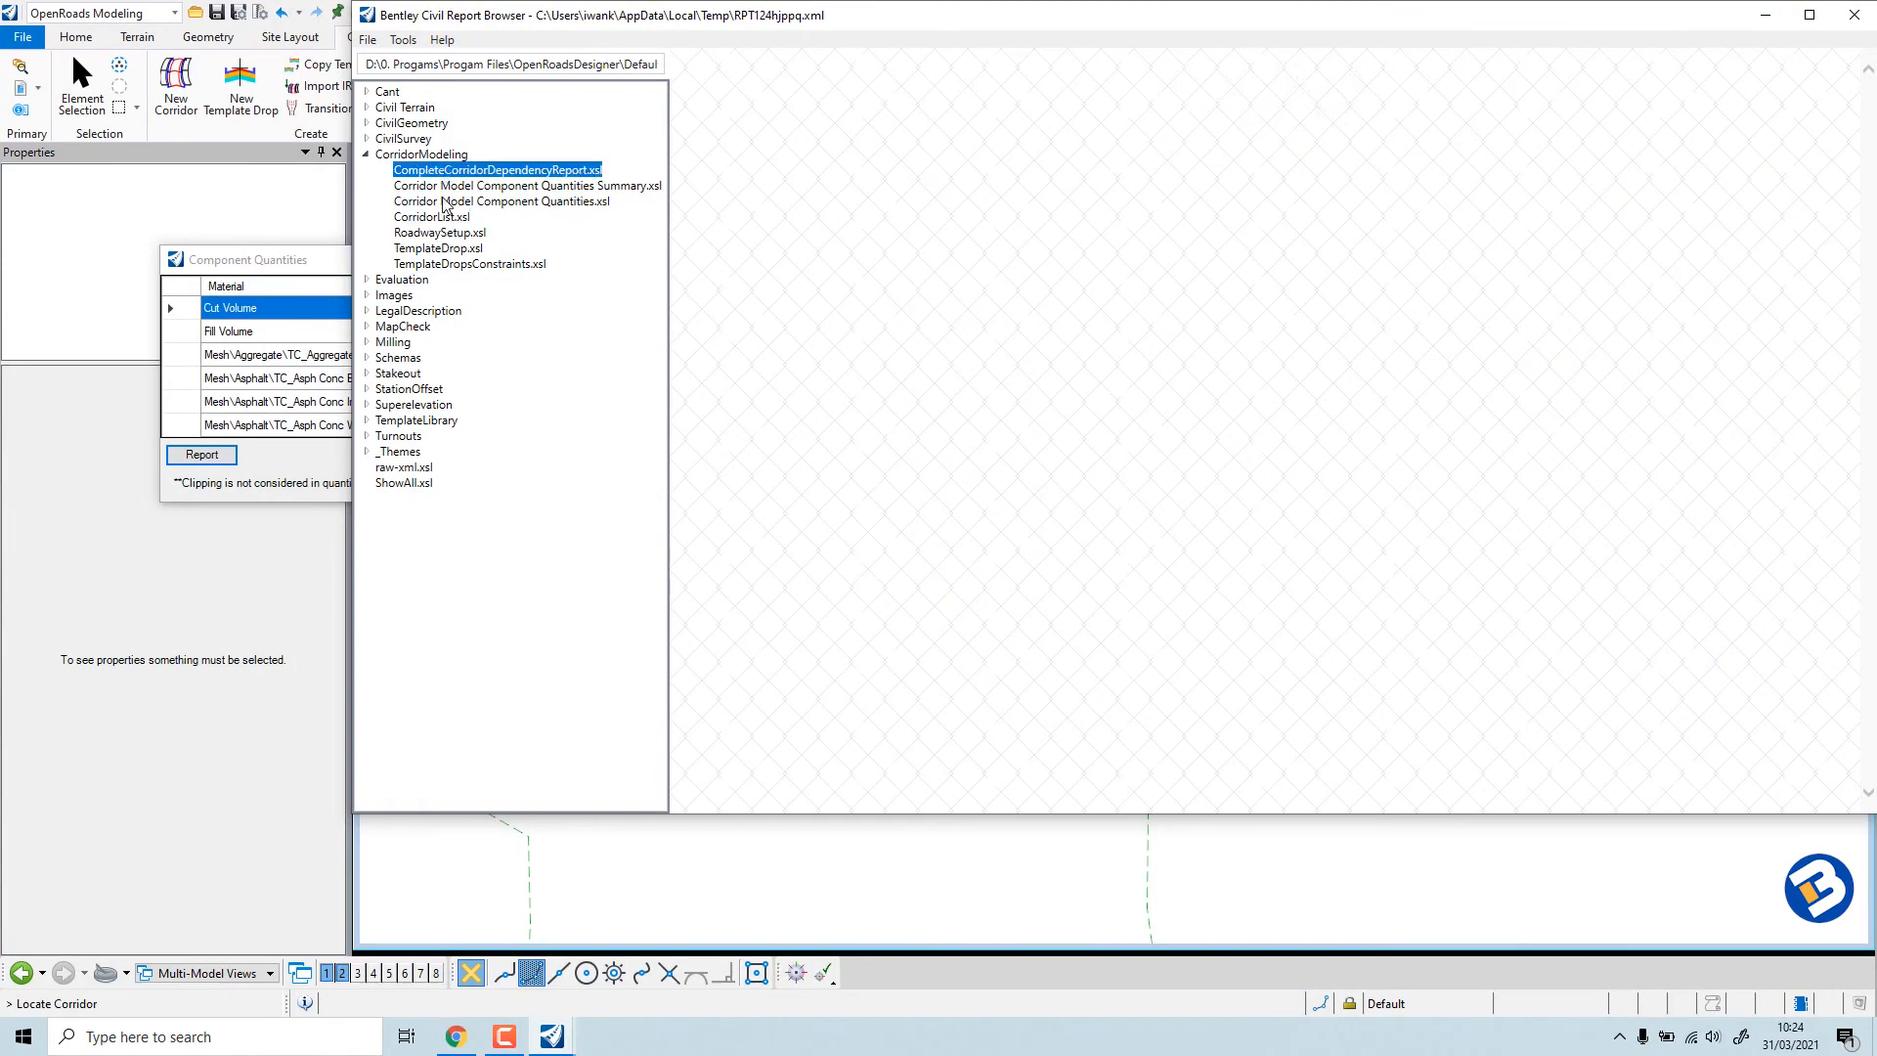
{"action": "left_click", "coordinate": [445, 202]}
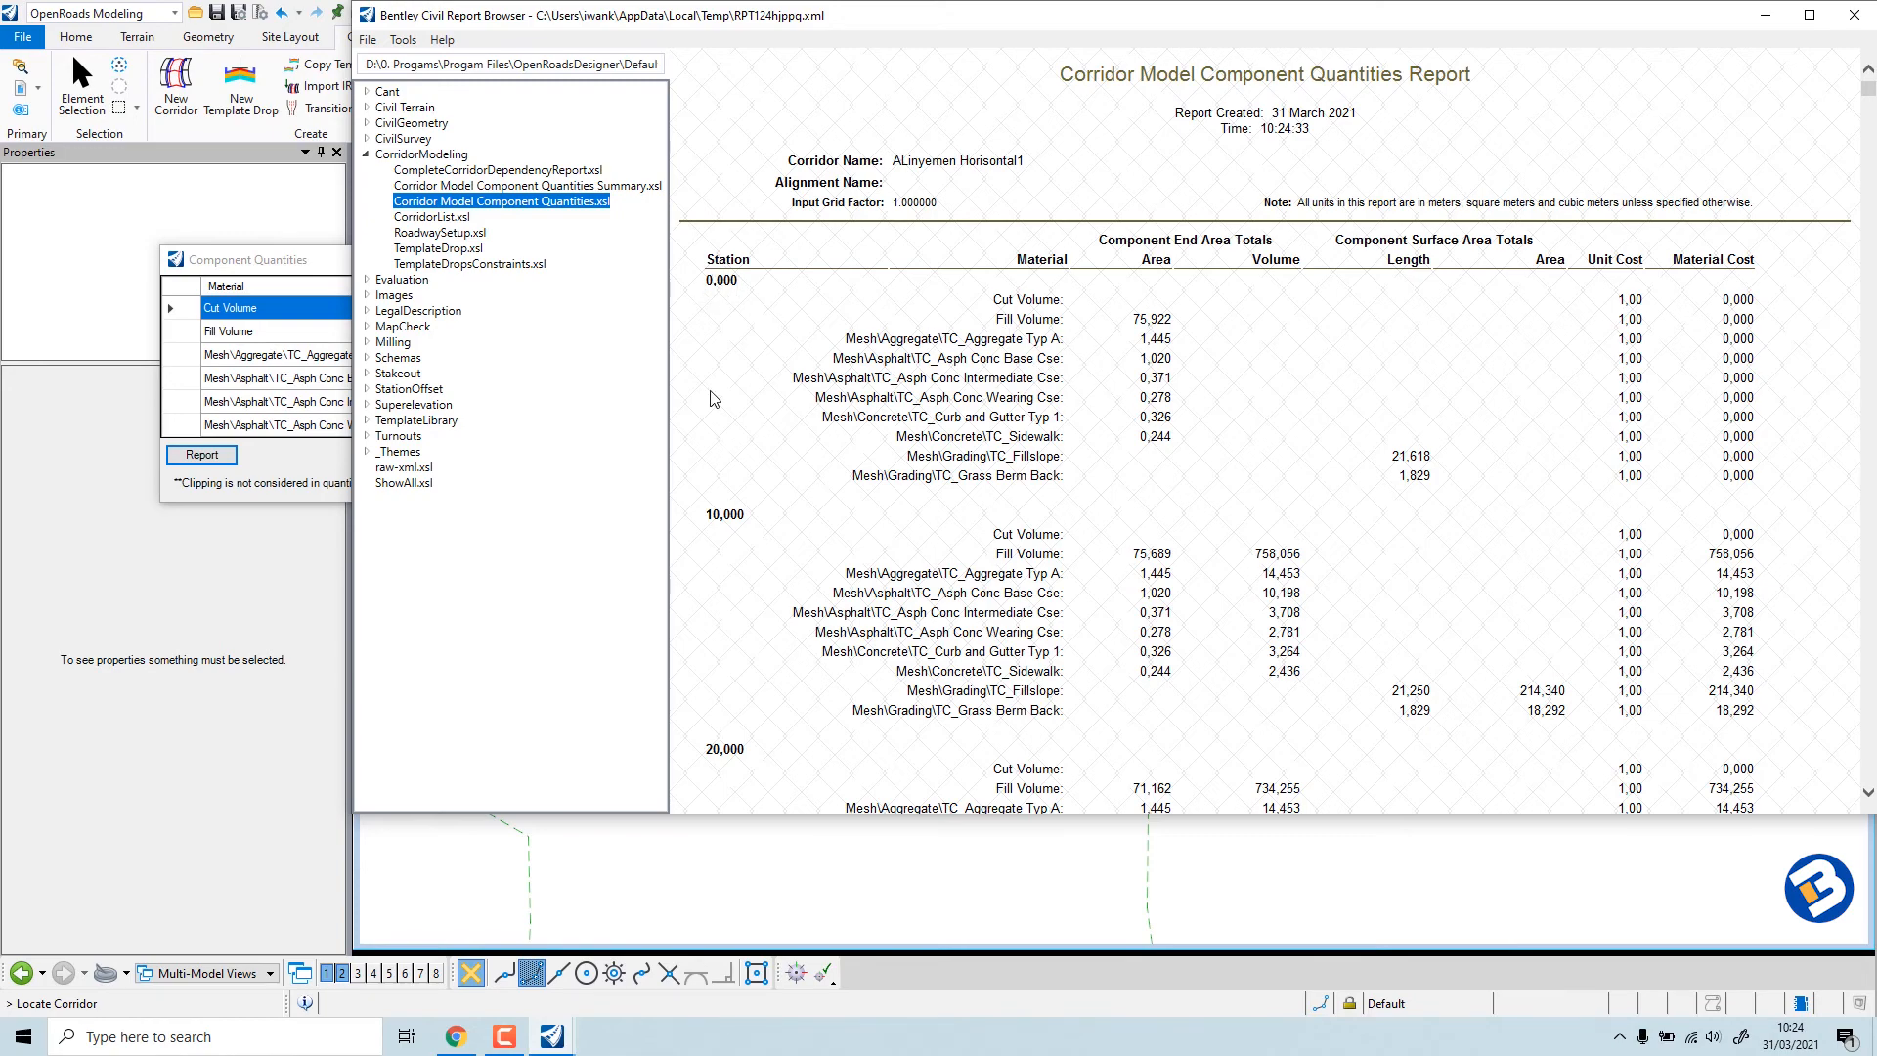
{"action": "scroll", "coordinate": [737, 349], "scroll_direction": "down", "scroll_amount": 3}
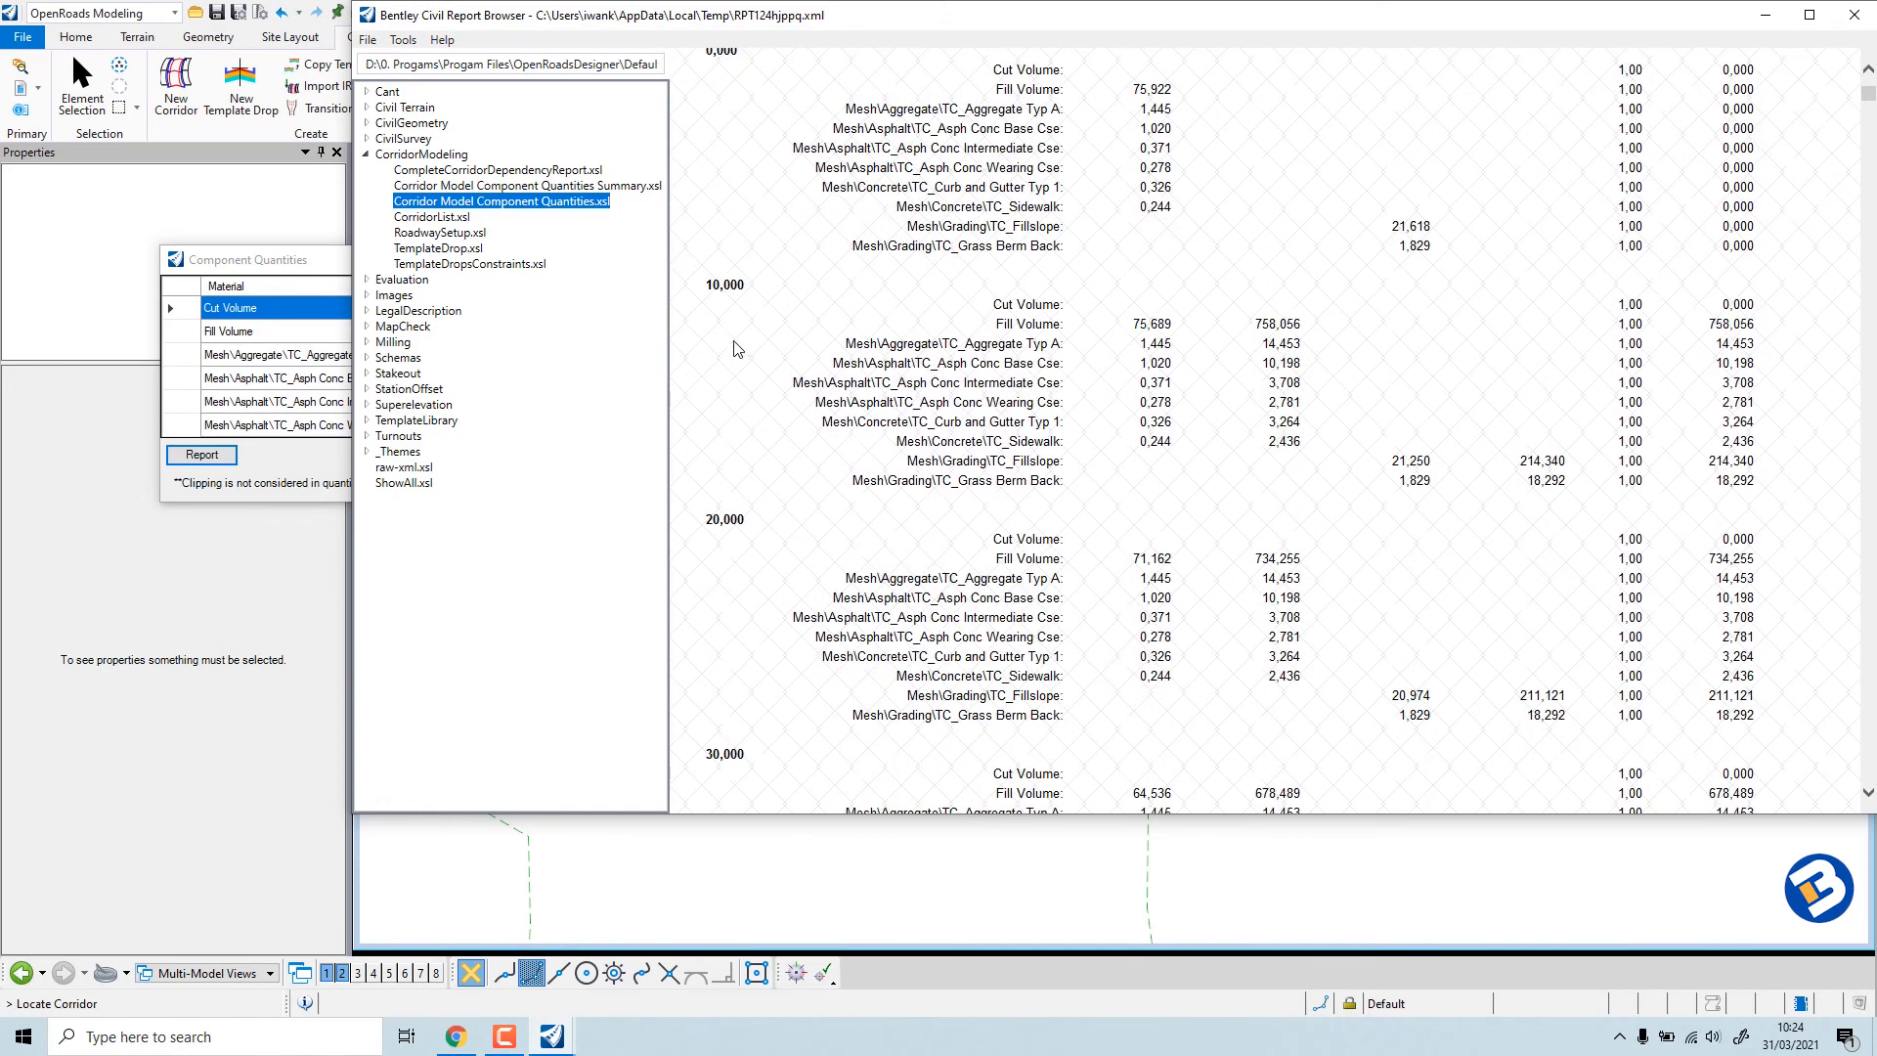
{"action": "scroll", "coordinate": [976, 448], "scroll_direction": "down", "scroll_amount": 7}
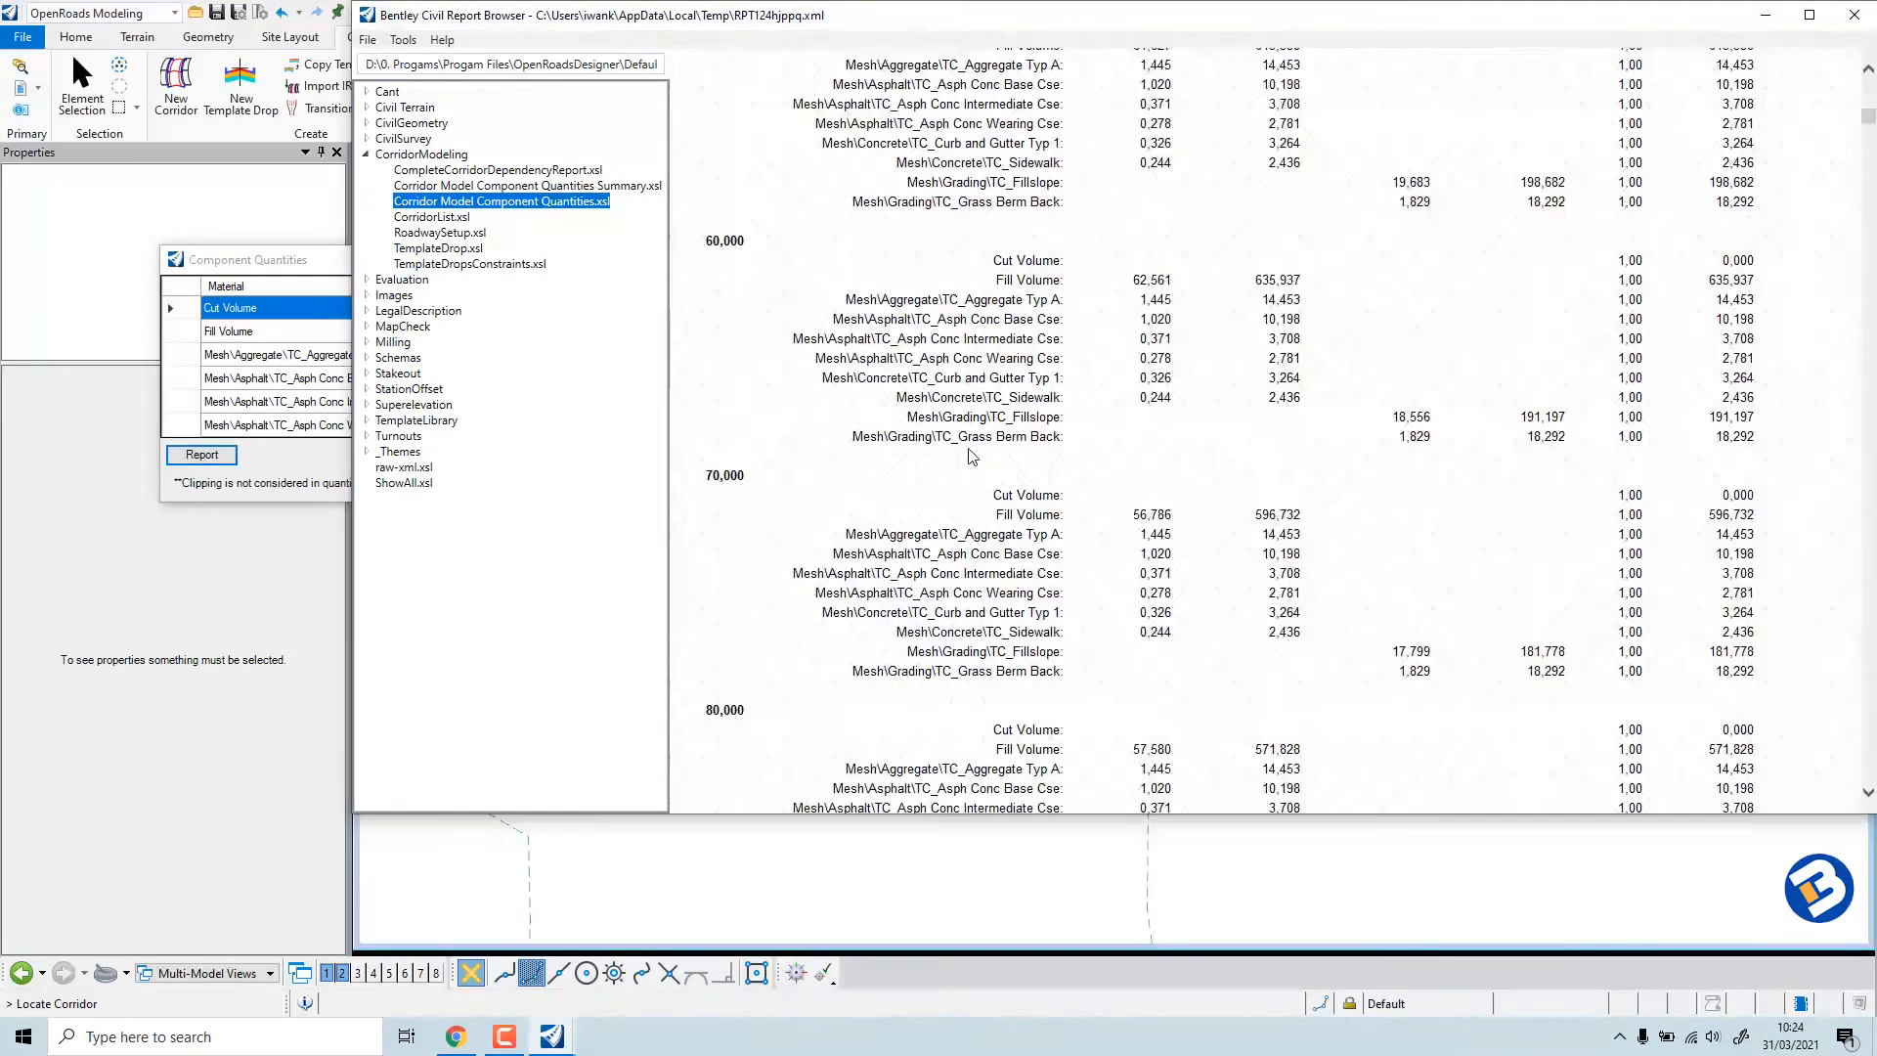
{"action": "scroll", "coordinate": [971, 456], "scroll_direction": "up", "scroll_amount": 8}
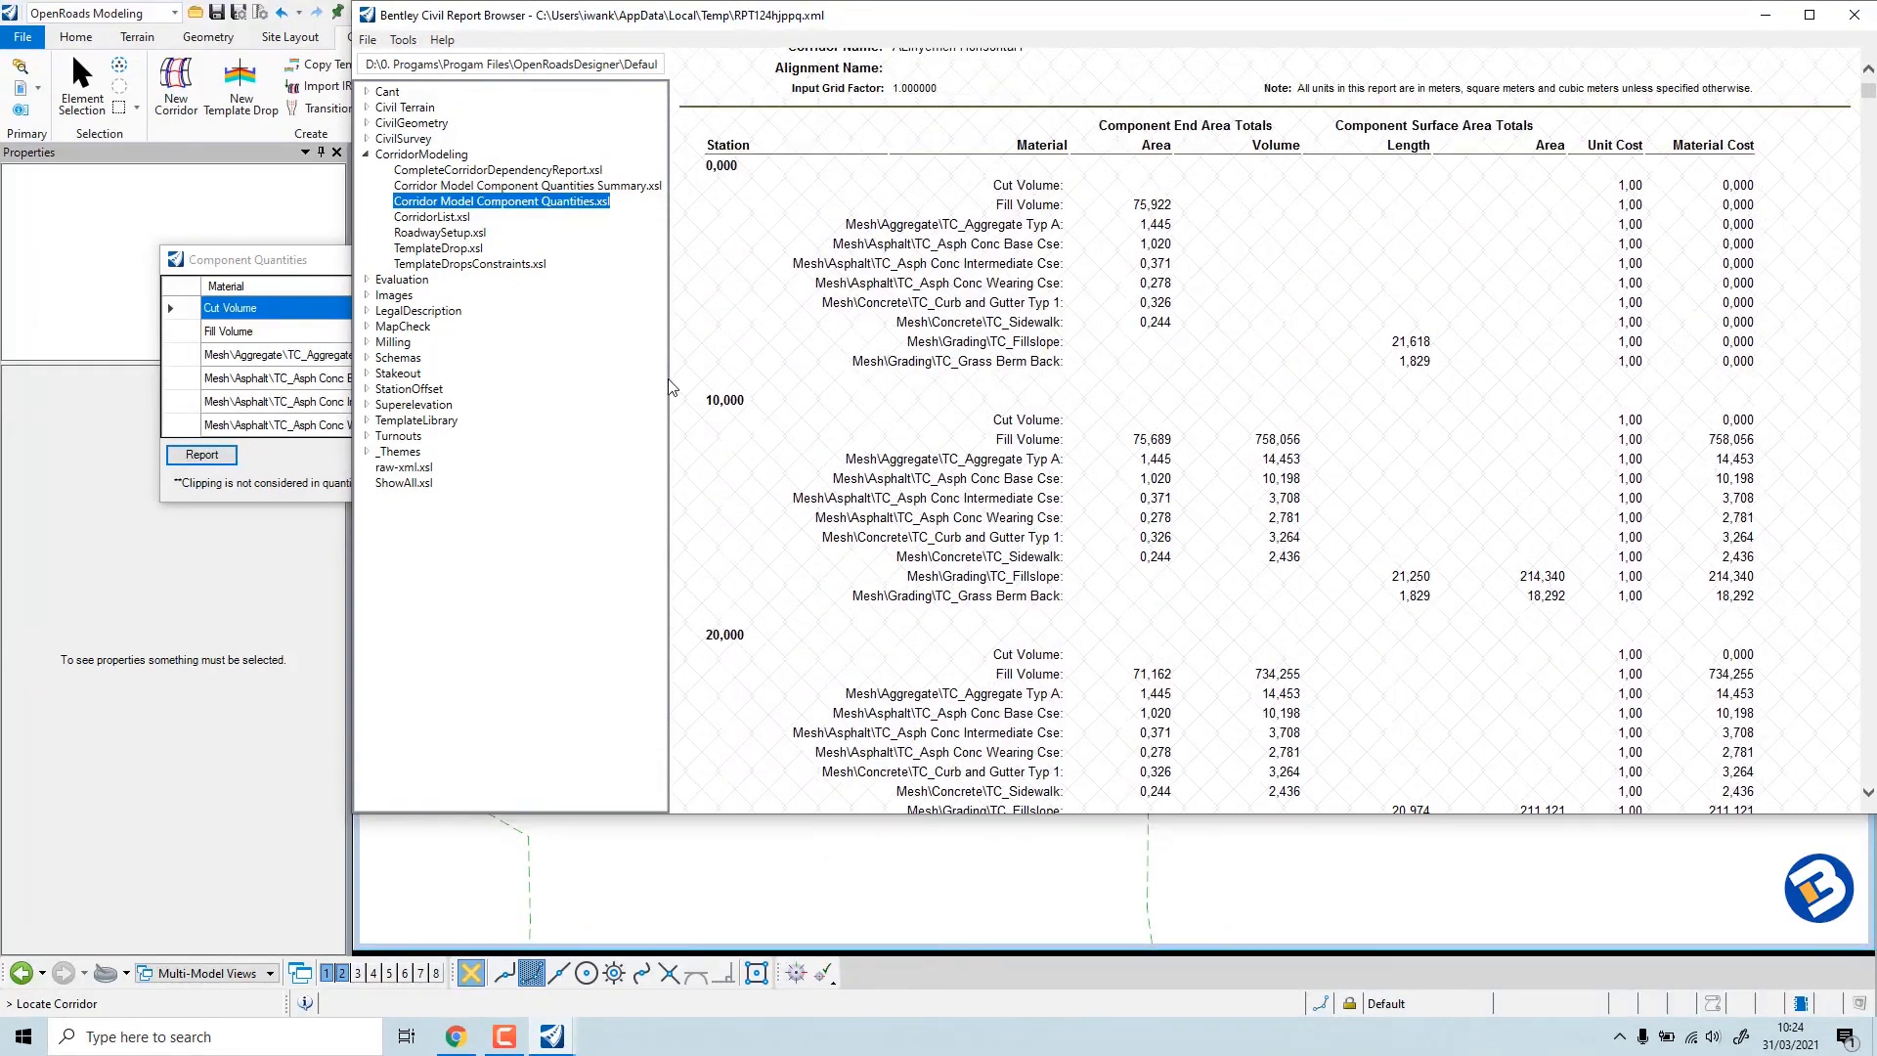
{"action": "left_click", "coordinate": [367, 40]}
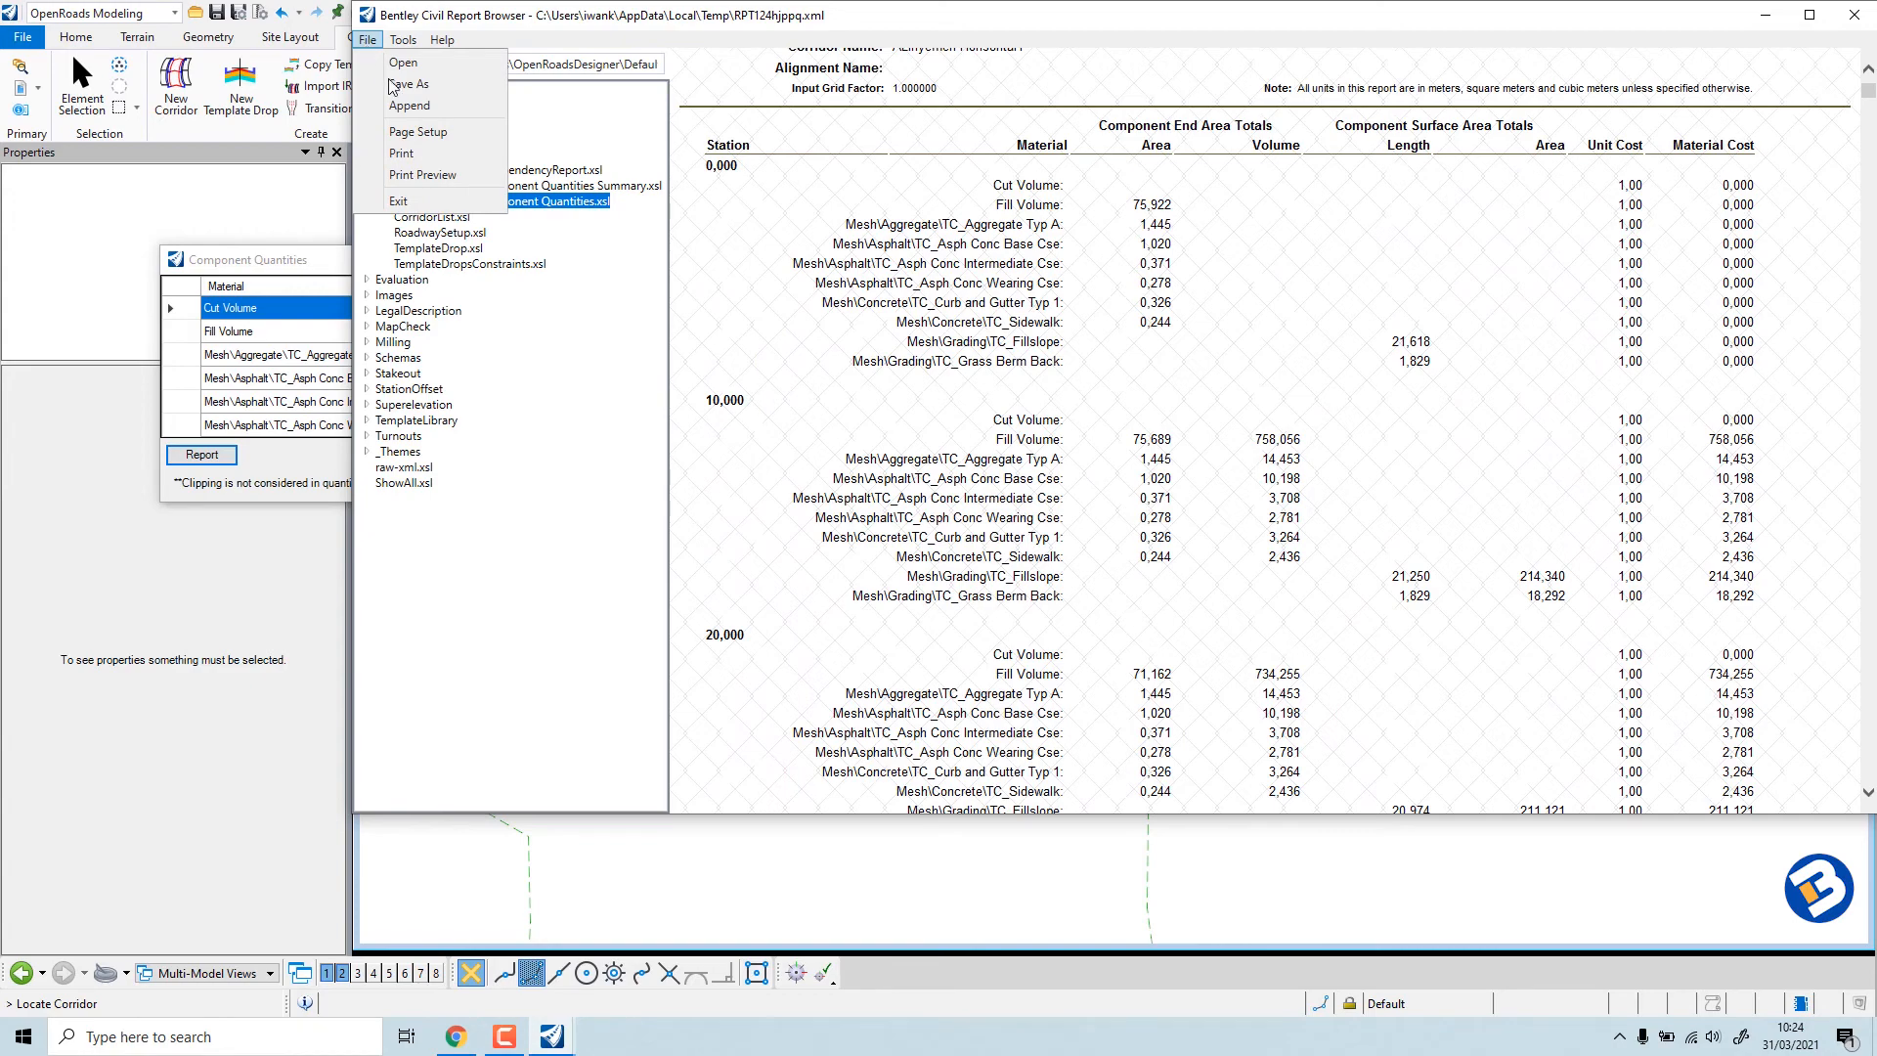
{"action": "left_click", "coordinate": [393, 84]}
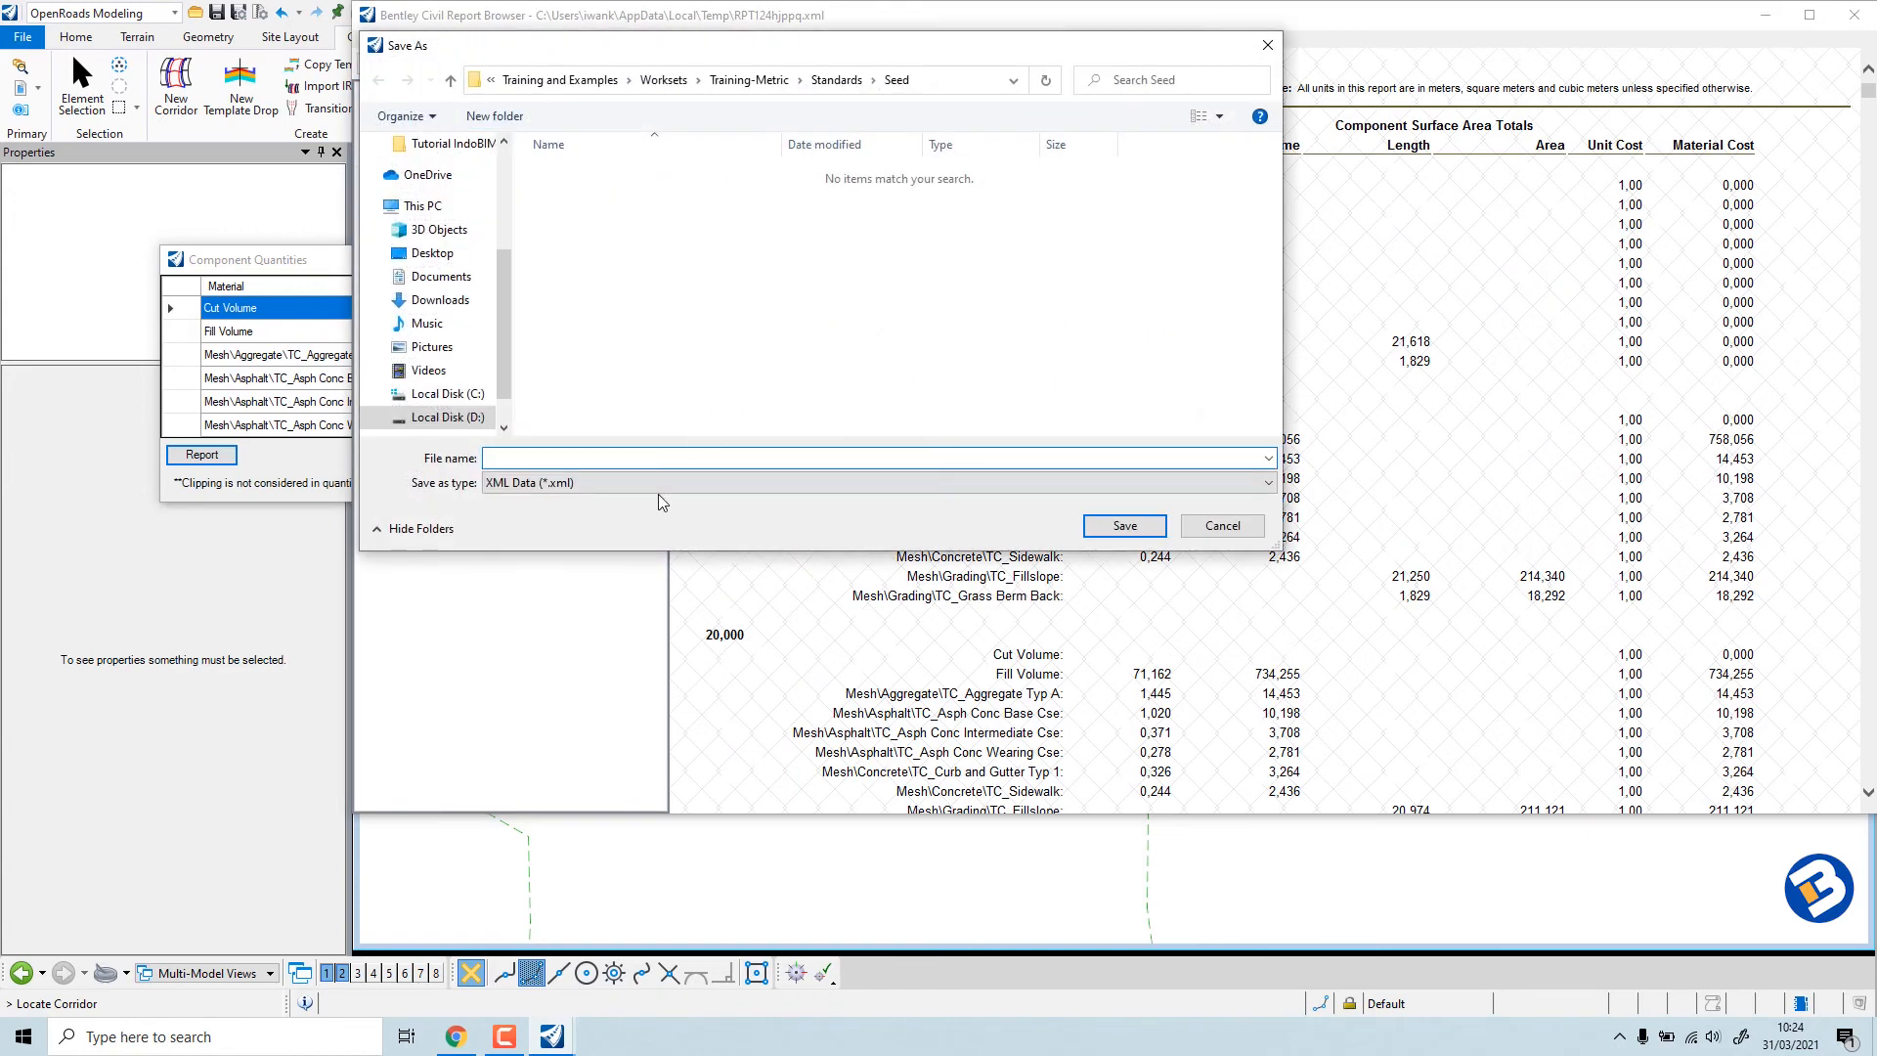
{"action": "left_click", "coordinate": [654, 482]}
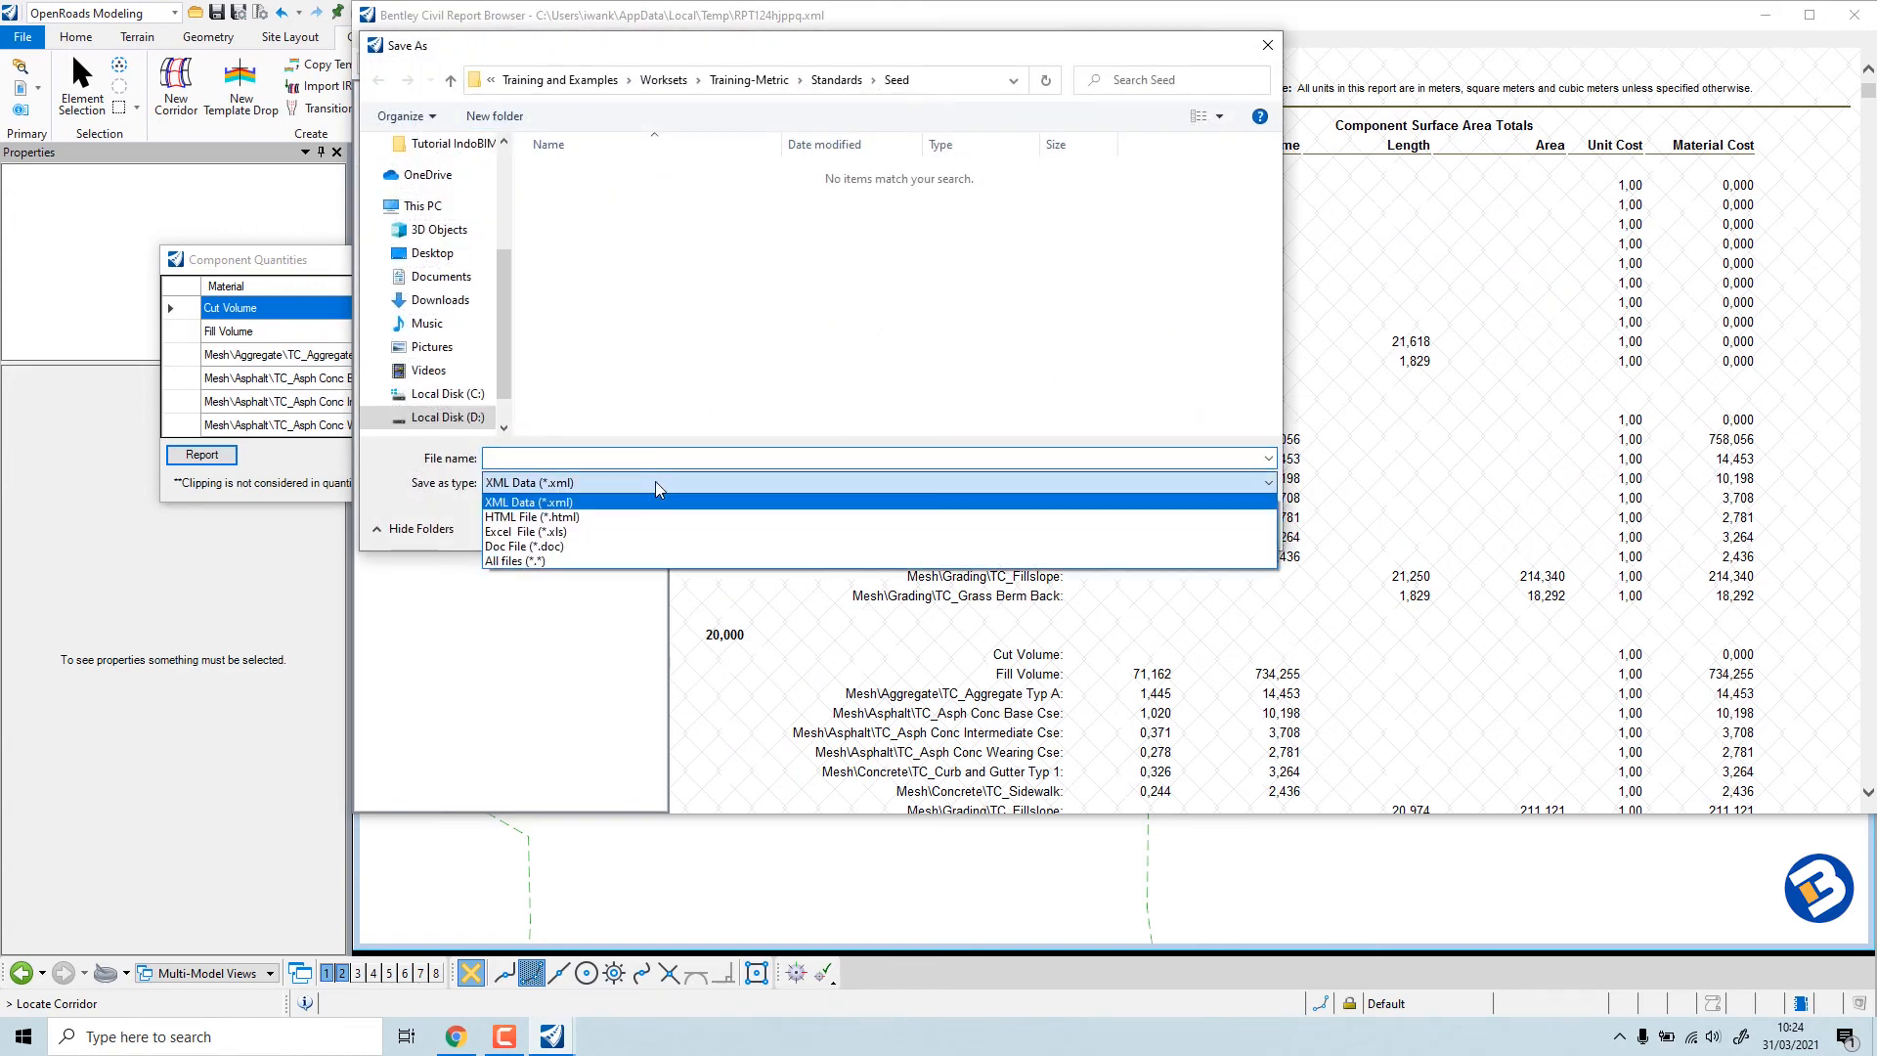
{"action": "left_click", "coordinate": [576, 536]}
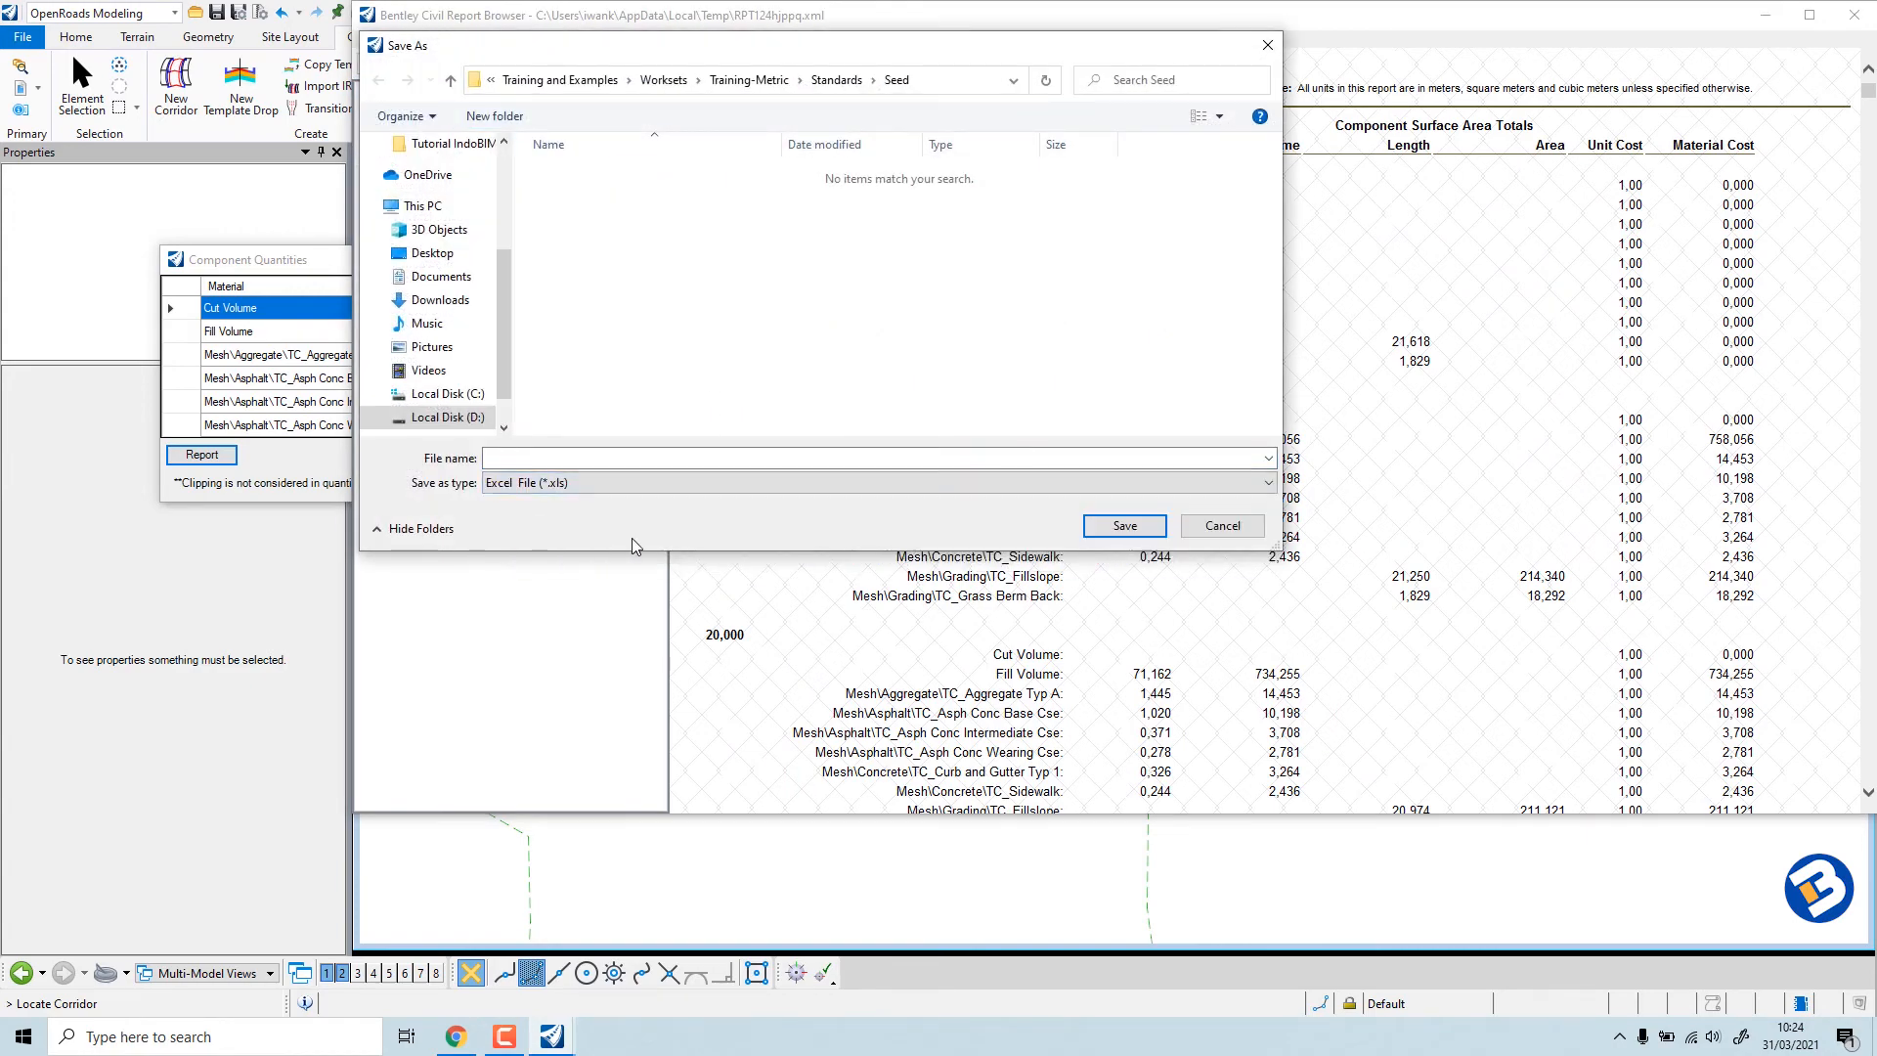
{"action": "left_click", "coordinate": [1223, 526]}
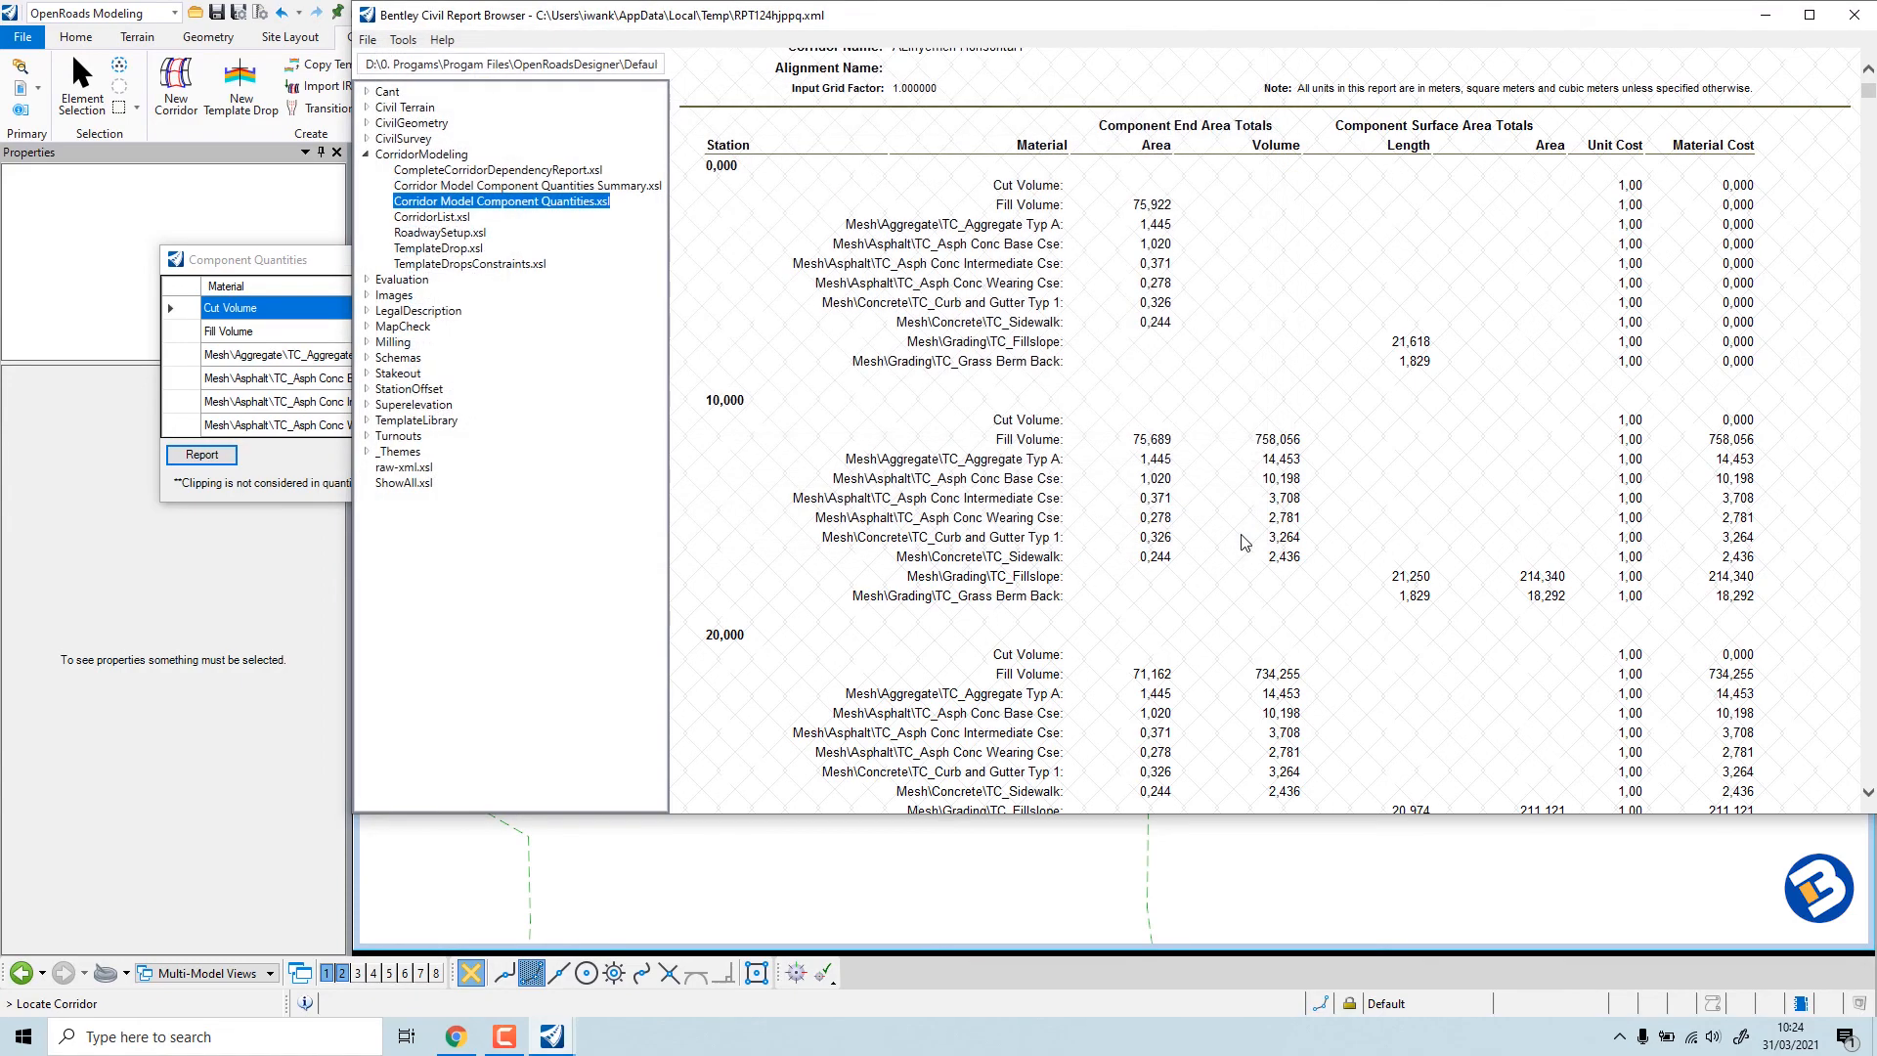
Close the quantities report, put away the component quantities list, and return to element selection.
{"action": "left_click", "coordinate": [1853, 15]}
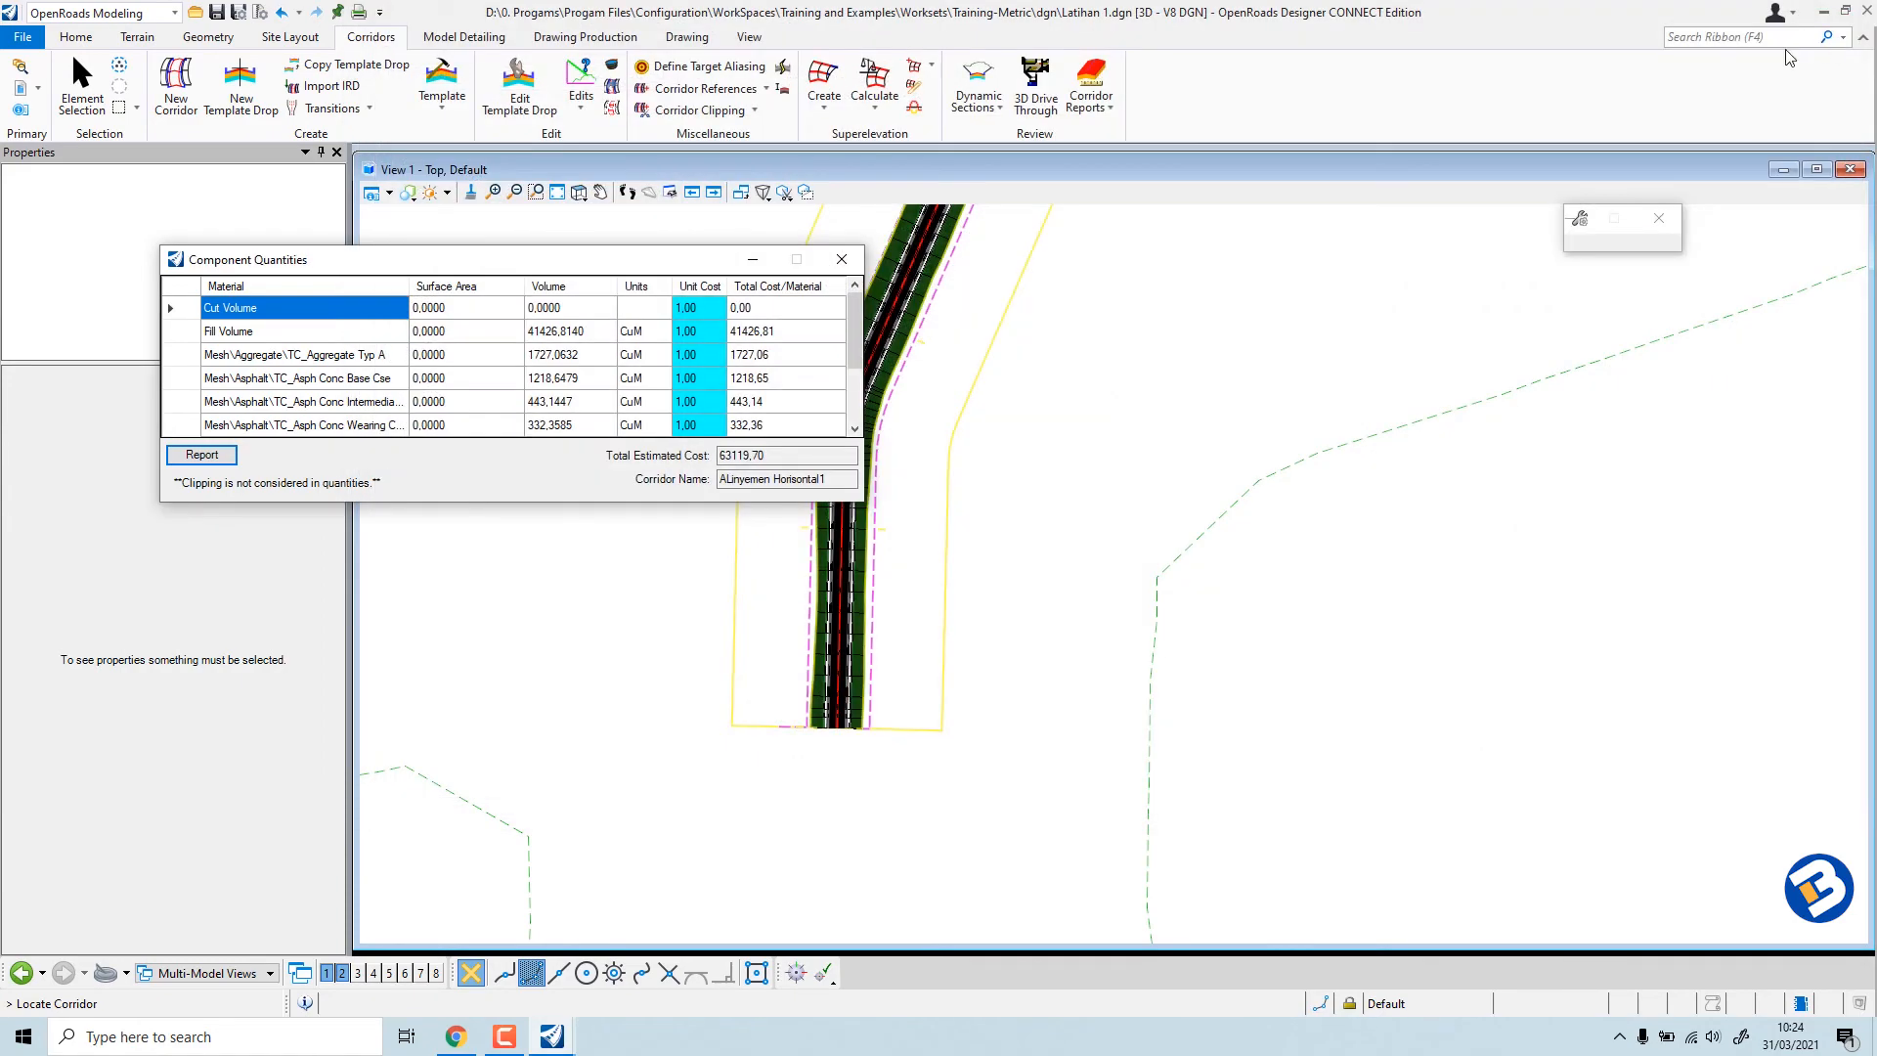
{"action": "left_click", "coordinate": [755, 263]}
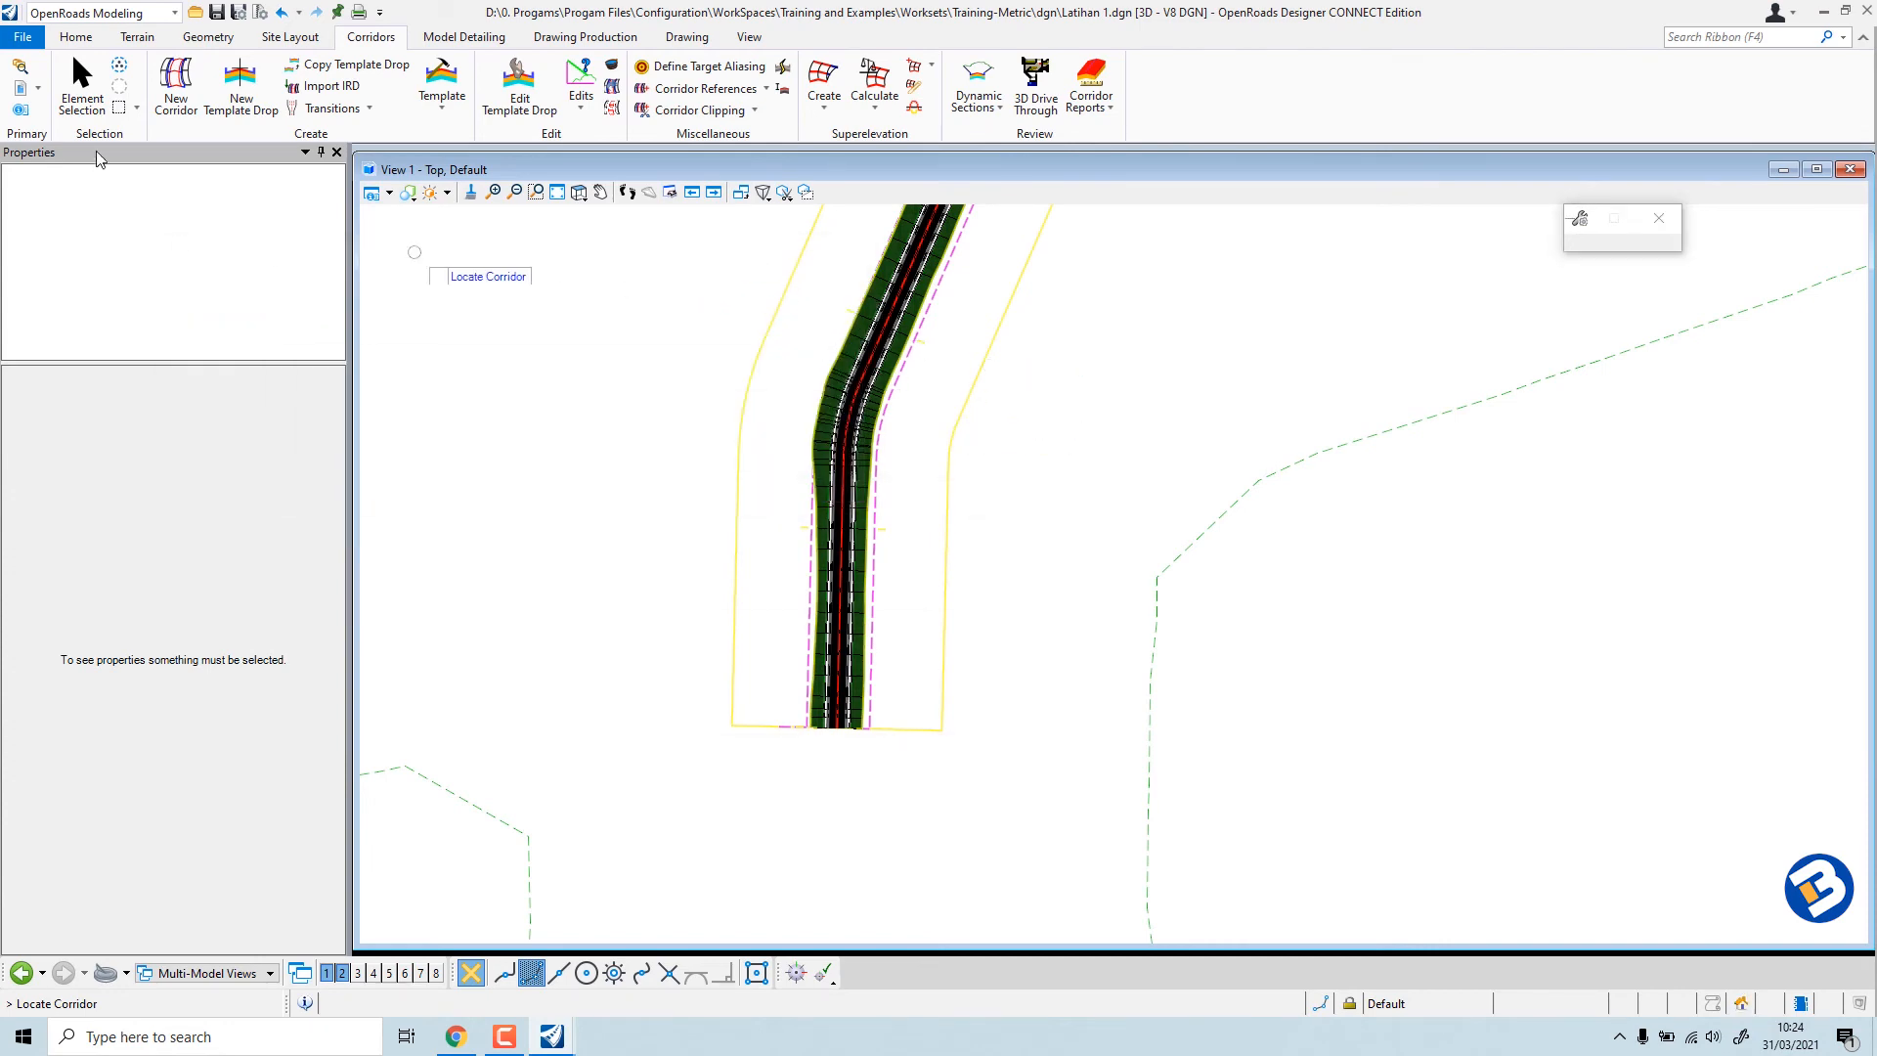
{"action": "left_click", "coordinate": [95, 118]}
Start a 3D Drive Through in View 1 along the road's center line from the corridor's north end.
{"action": "scroll", "coordinate": [688, 664], "scroll_direction": "down", "scroll_amount": 8}
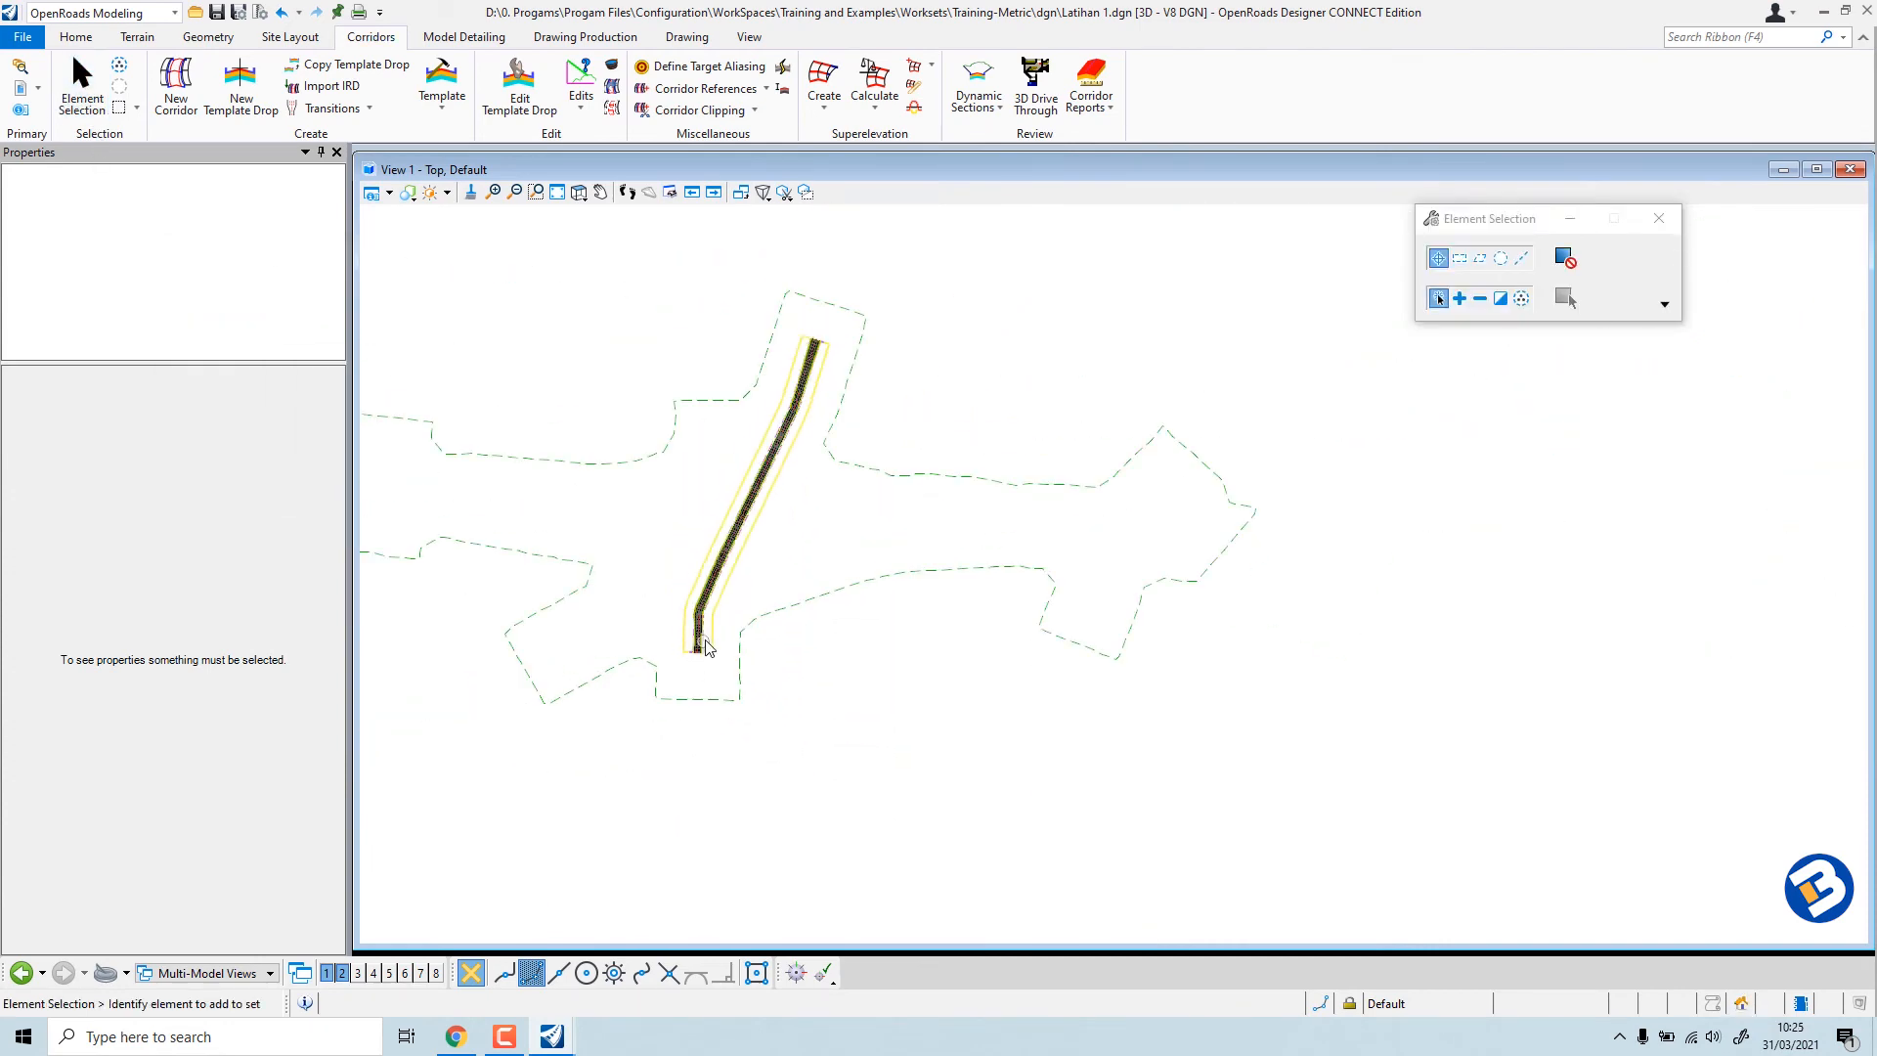
{"action": "scroll", "coordinate": [860, 293], "scroll_direction": "up", "scroll_amount": 3}
{"action": "scroll", "coordinate": [714, 431], "scroll_direction": "up", "scroll_amount": 2}
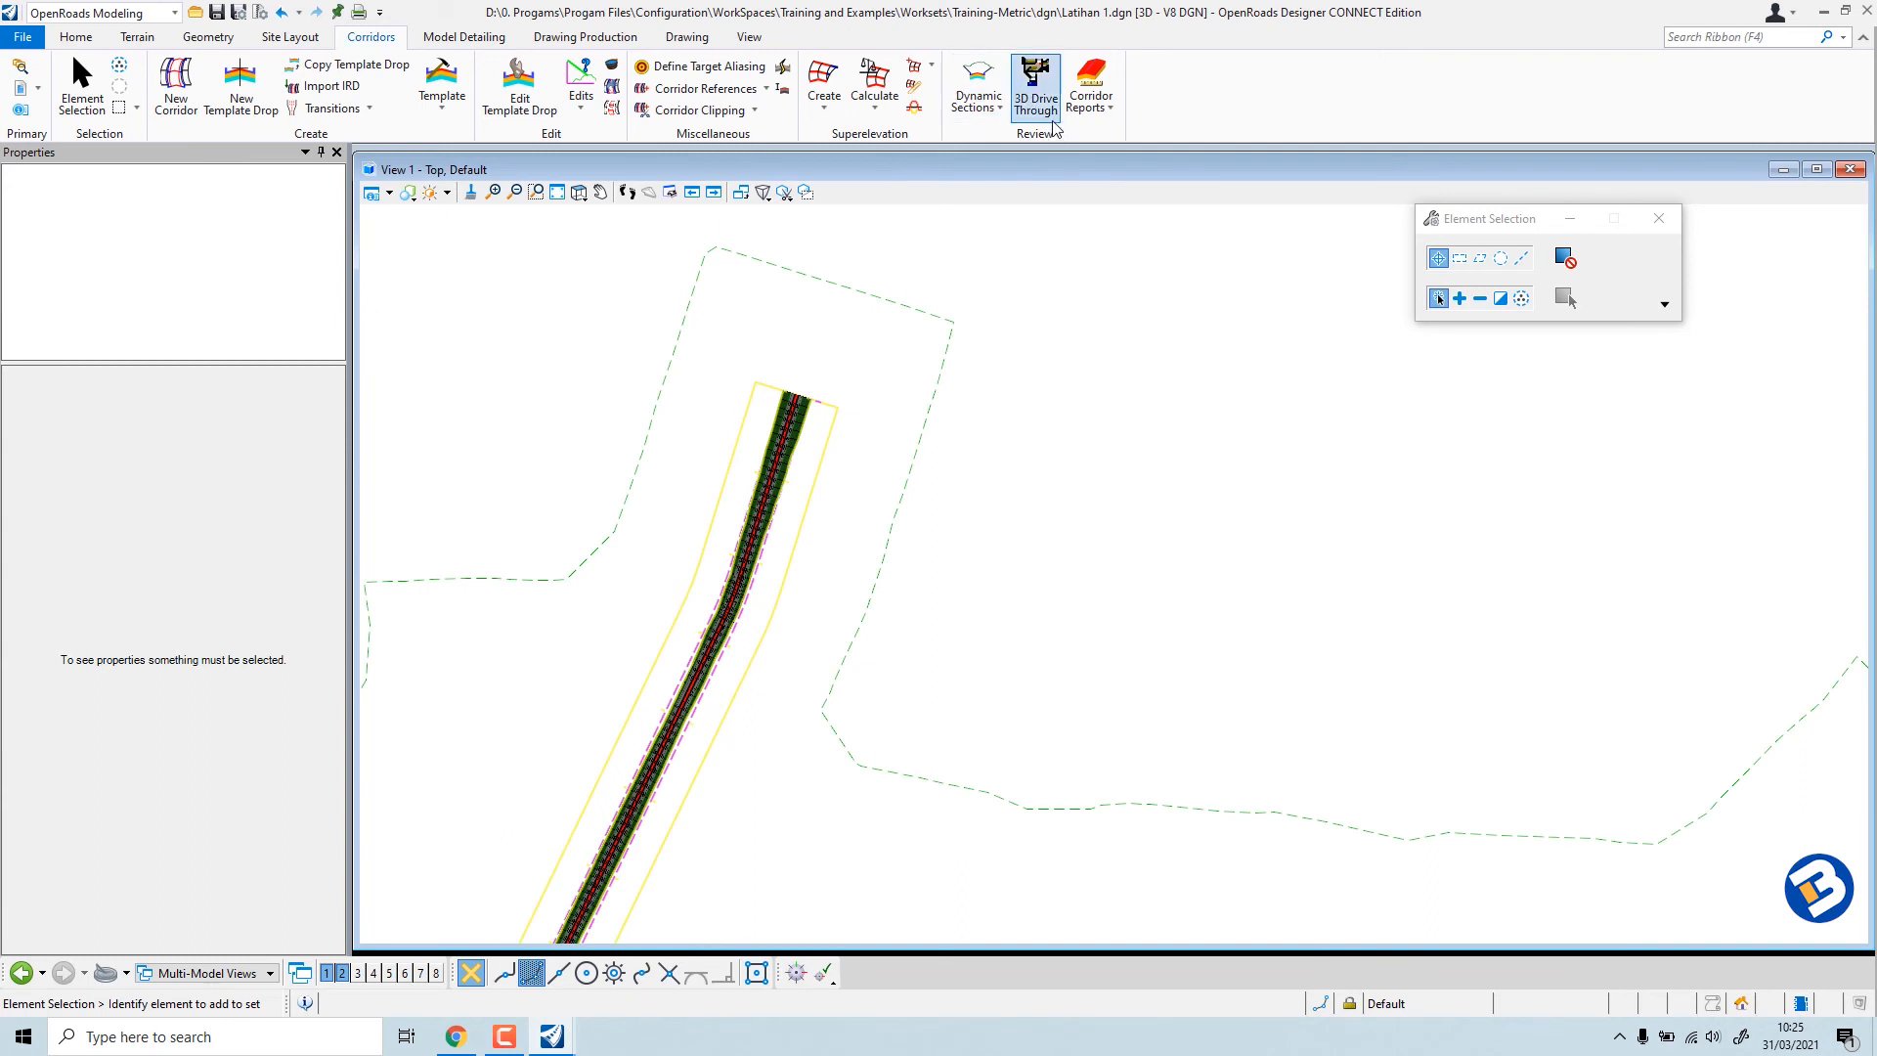
{"action": "left_click", "coordinate": [1036, 88]}
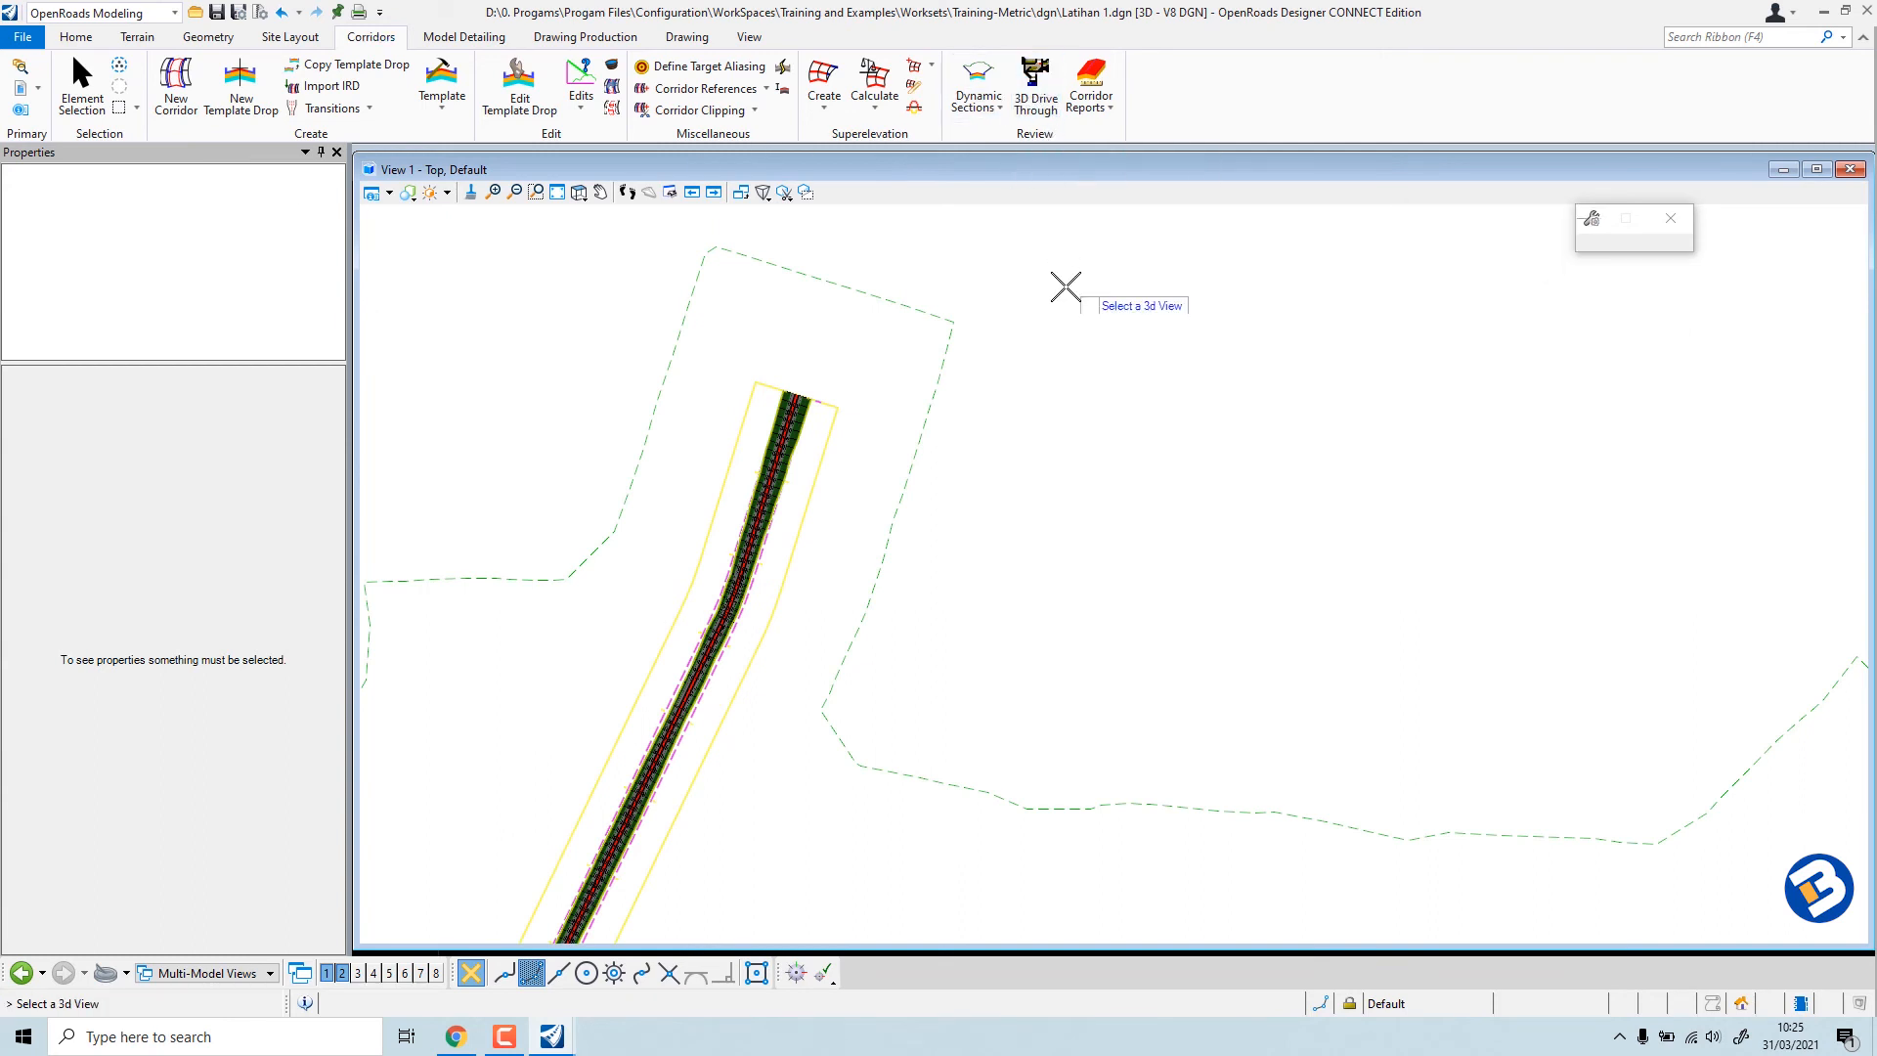
{"action": "scroll", "coordinate": [802, 400], "scroll_direction": "up", "scroll_amount": 4}
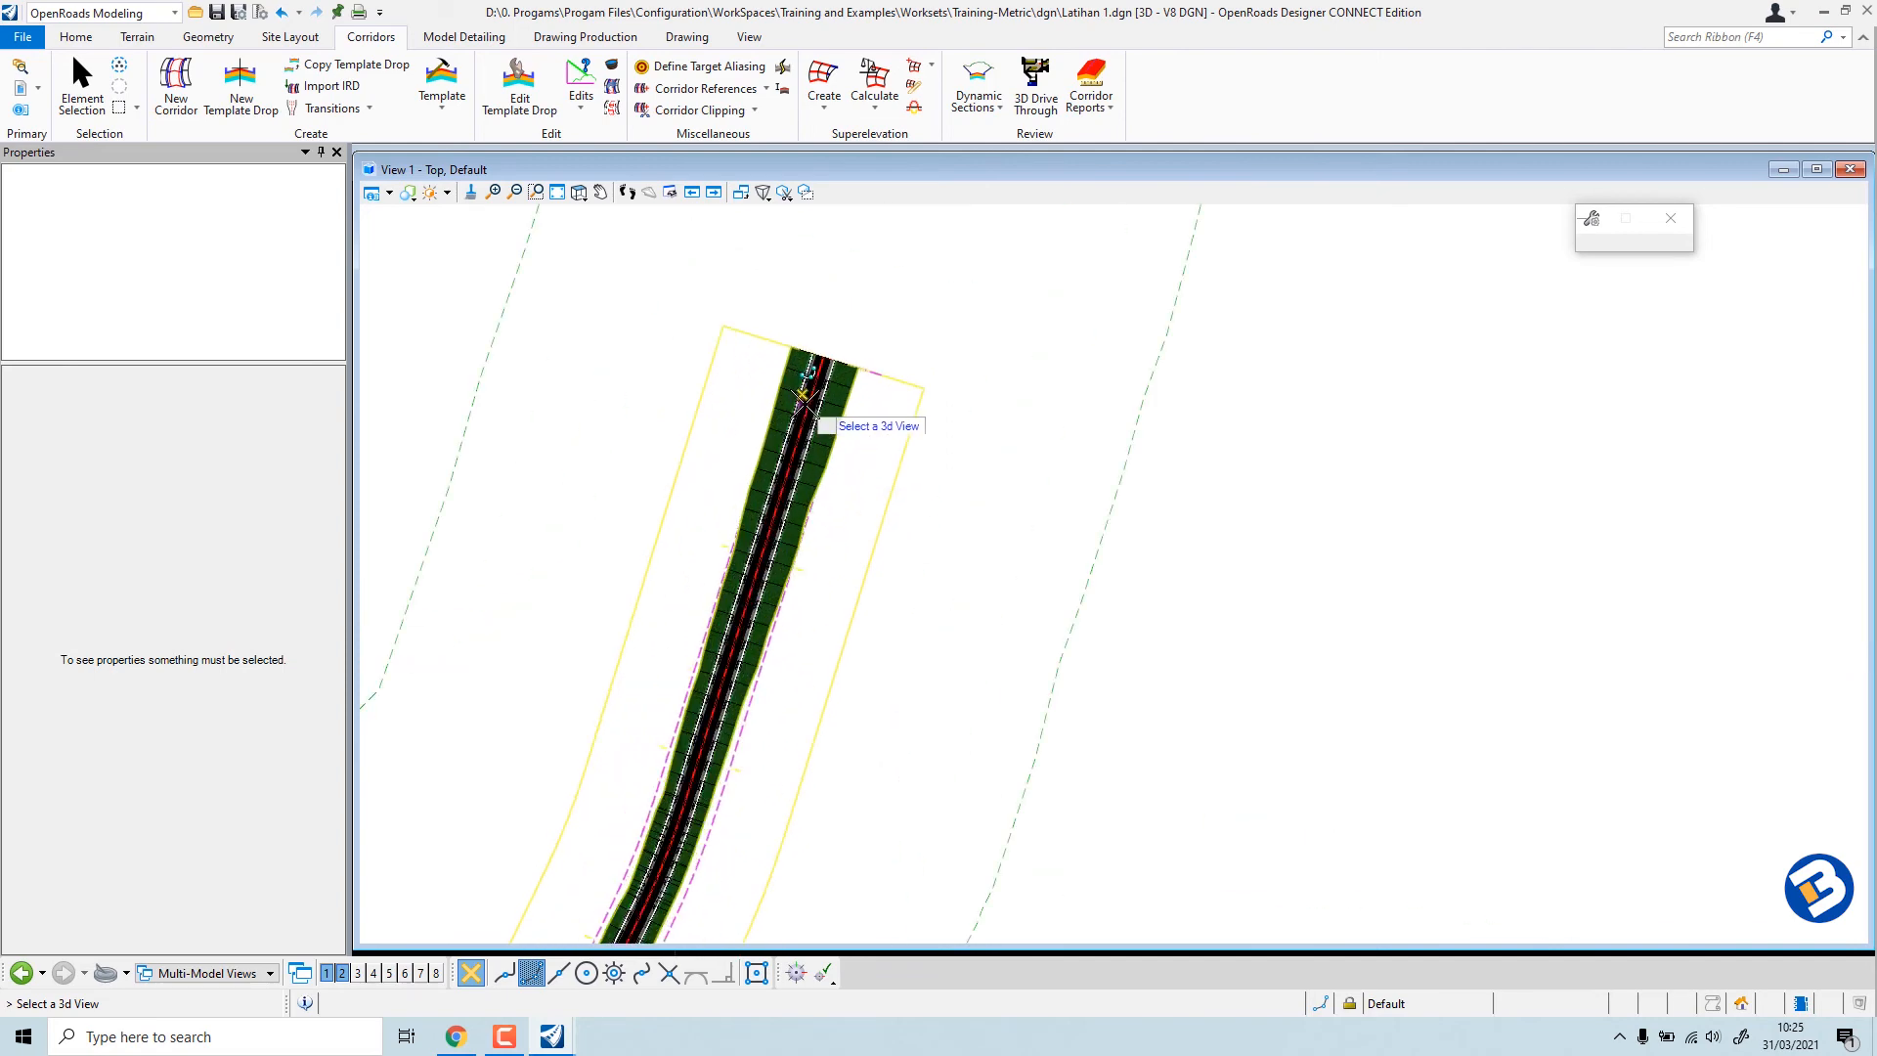
{"action": "scroll", "coordinate": [858, 356], "scroll_direction": "up", "scroll_amount": 1}
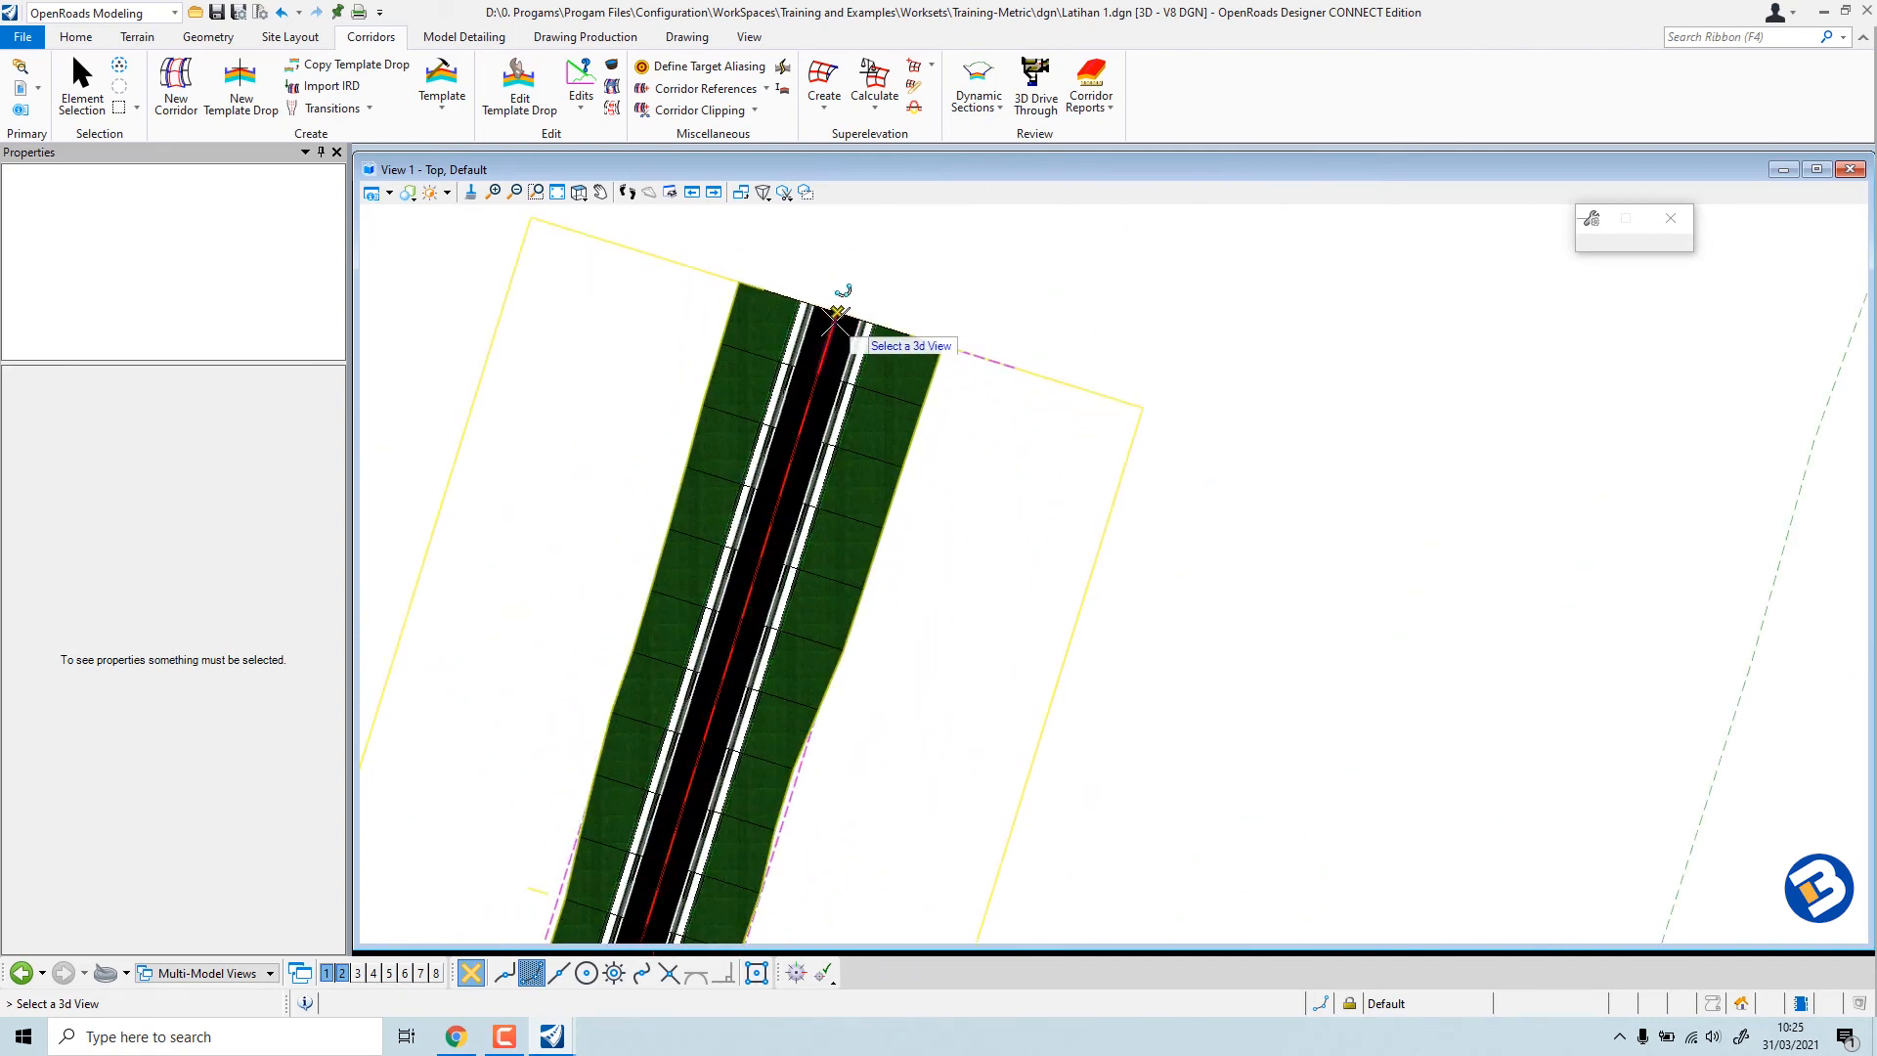
{"action": "left_click", "coordinate": [833, 321]}
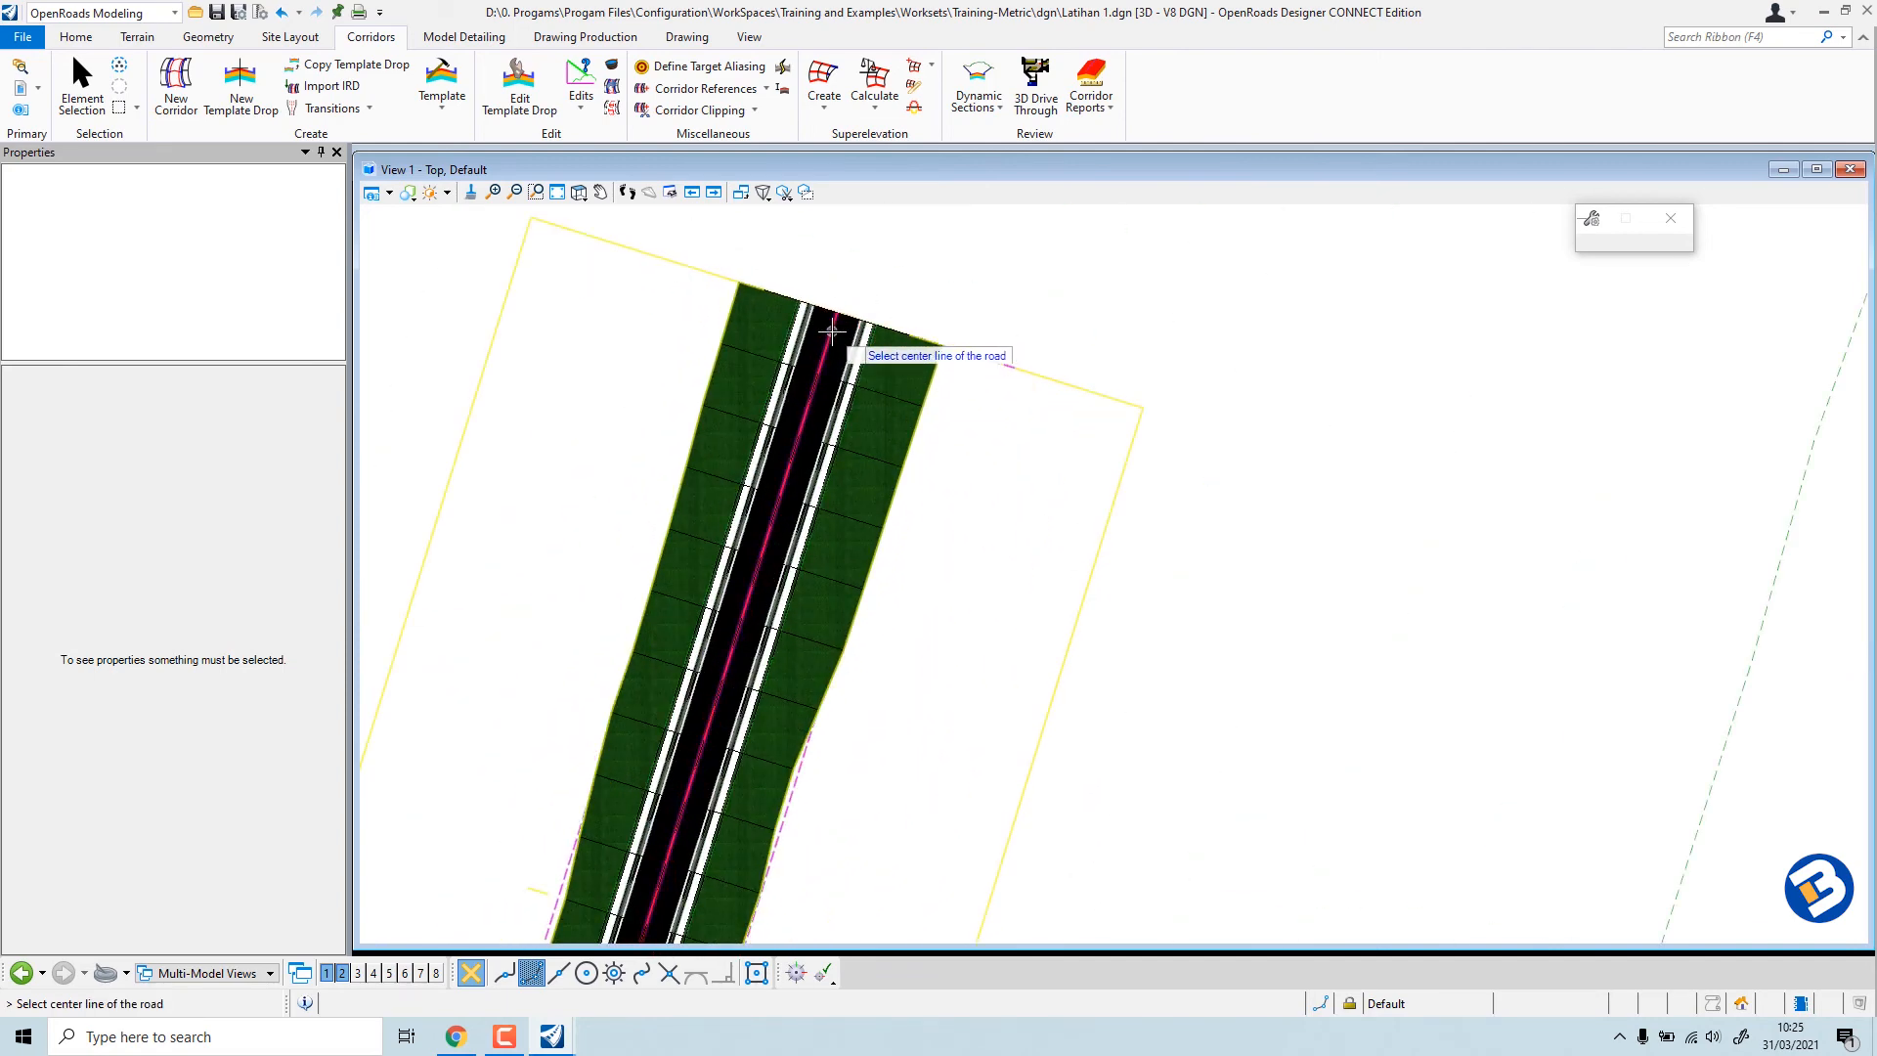
{"action": "left_click", "coordinate": [832, 333]}
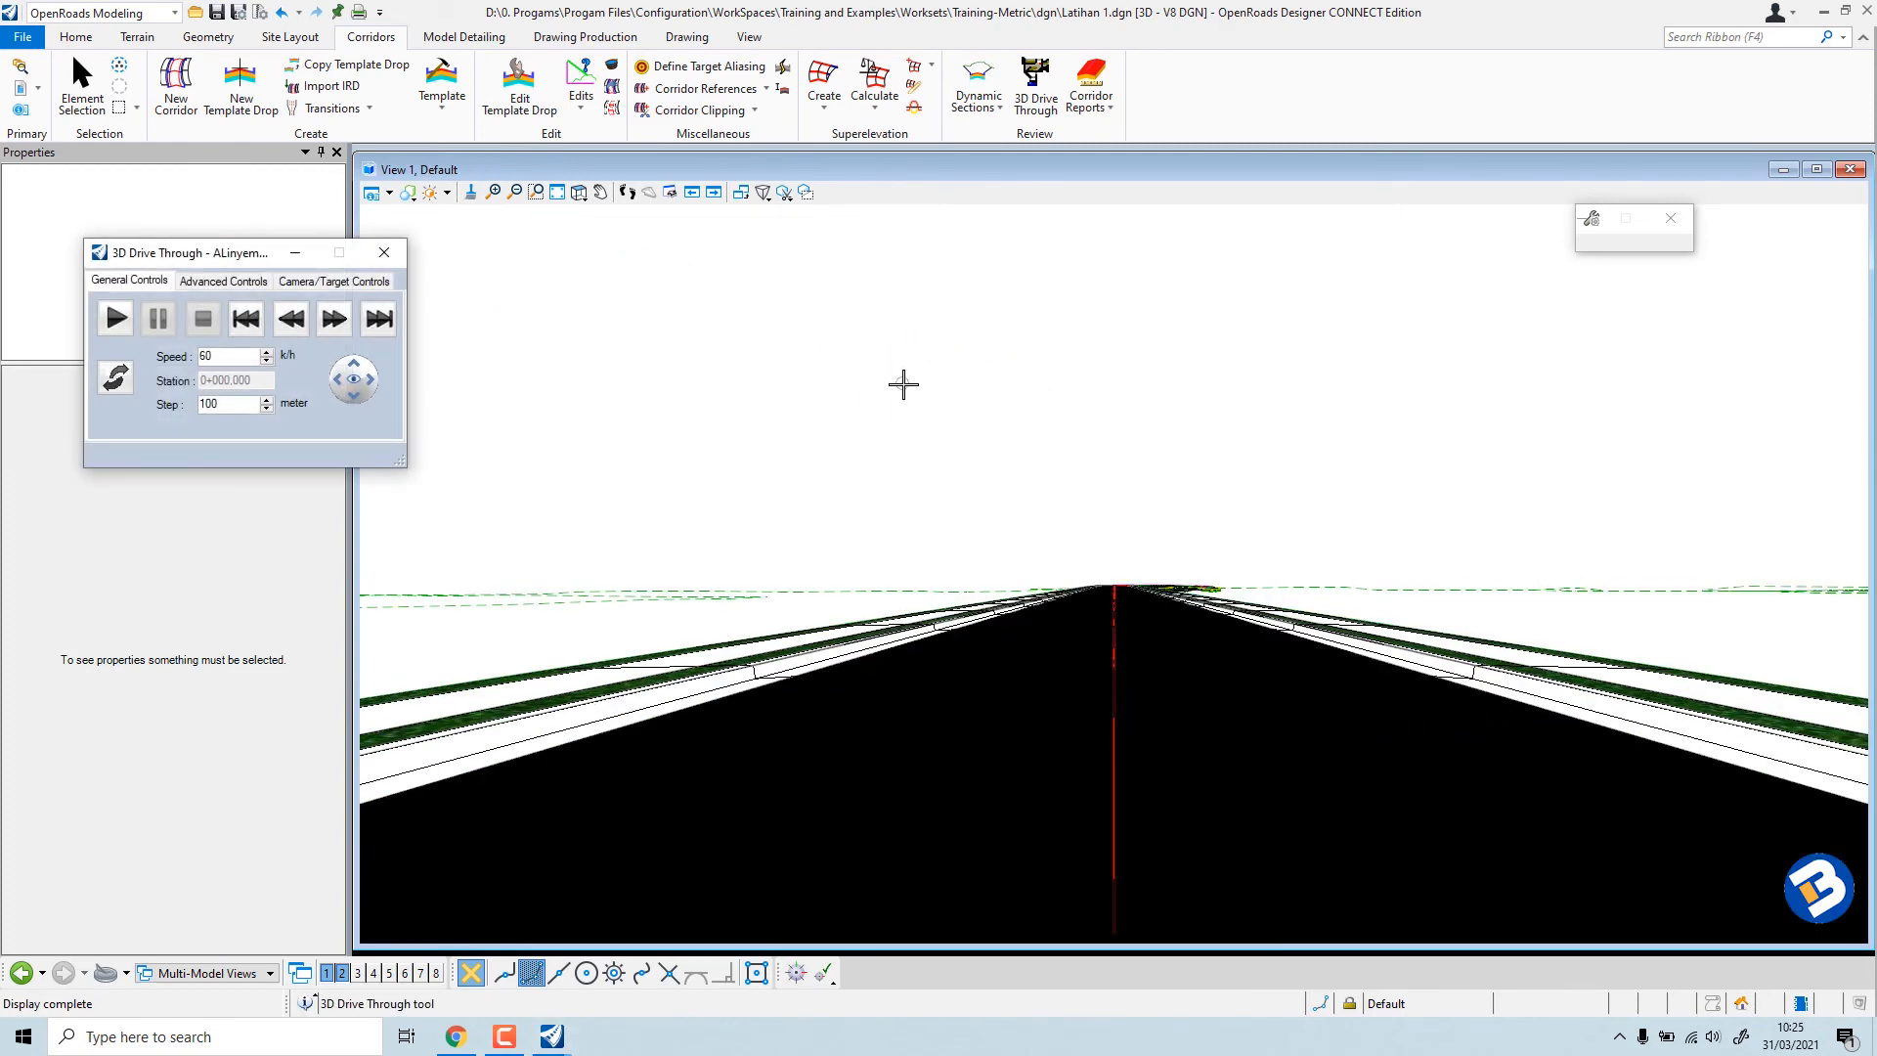
Play the drive-through, raise its speed to 67 km/h and check the clipping and cross slope options.
{"action": "scroll", "coordinate": [909, 411], "scroll_direction": "down", "scroll_amount": 2}
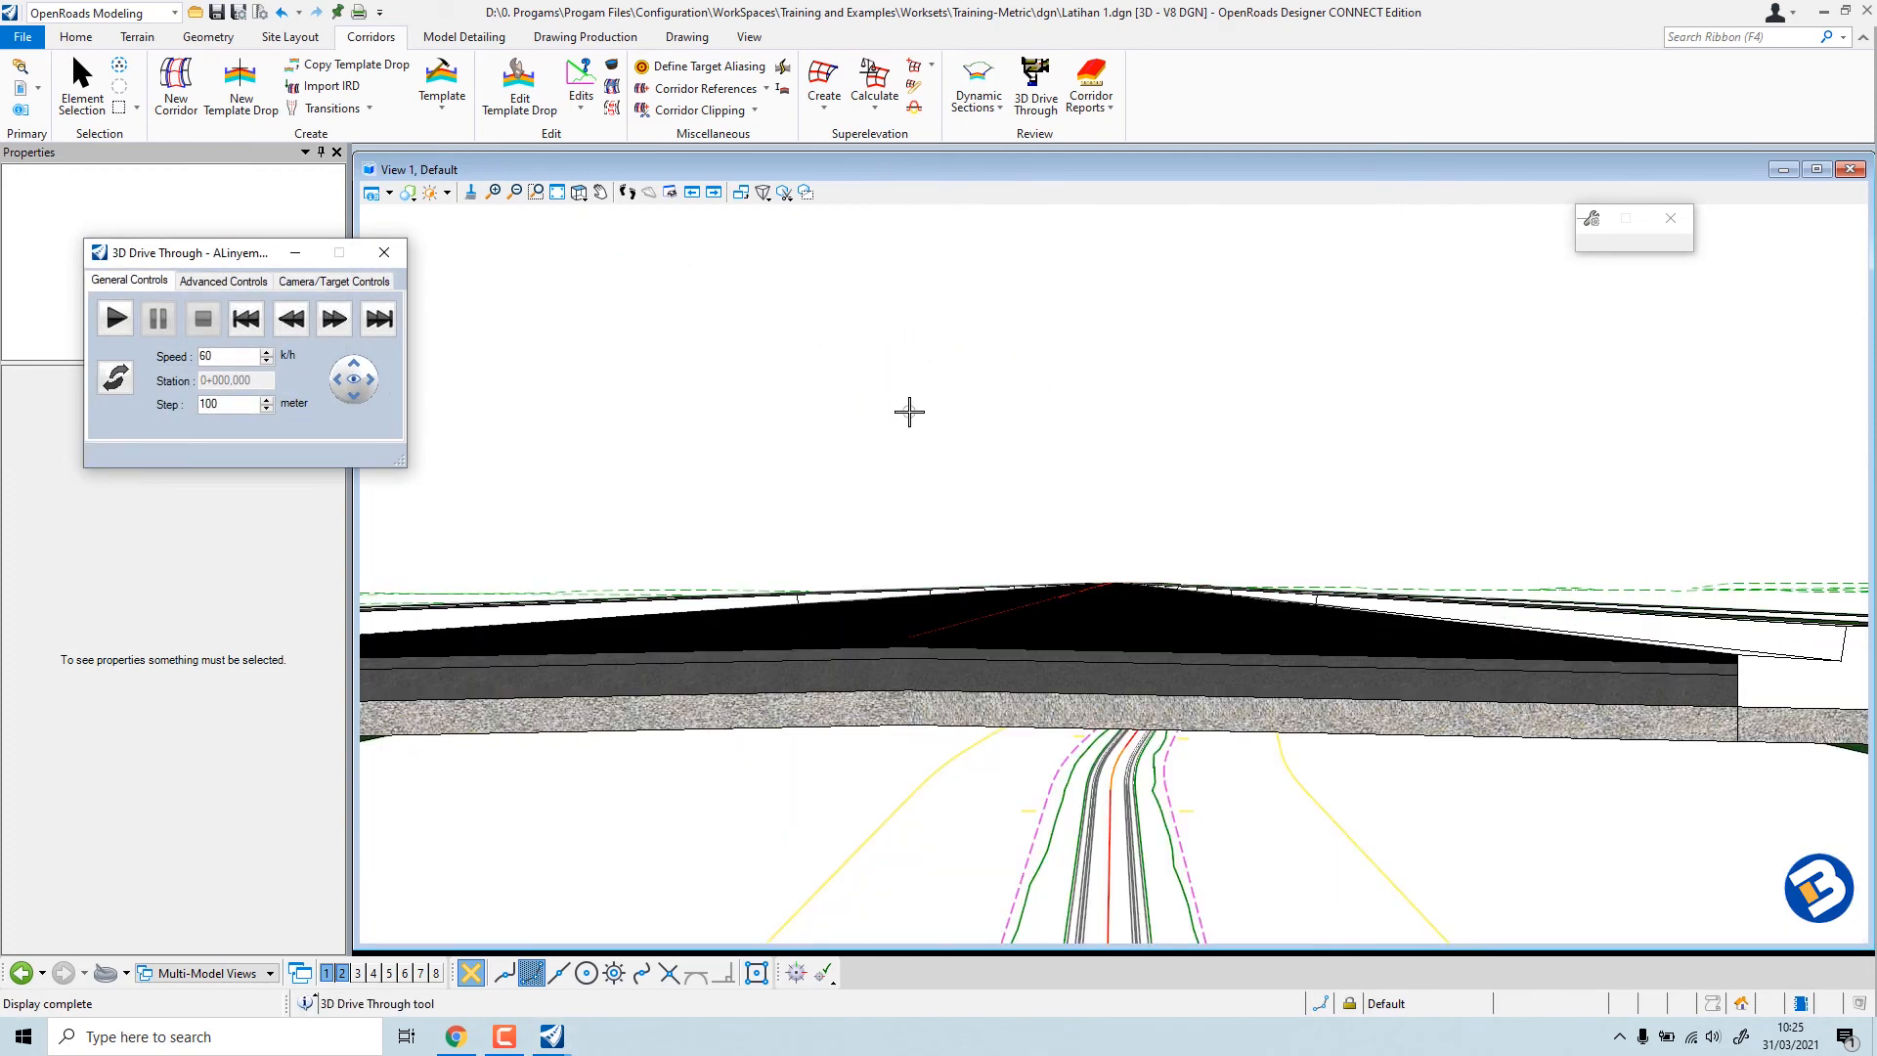
{"action": "scroll", "coordinate": [909, 411], "scroll_direction": "up", "scroll_amount": 3}
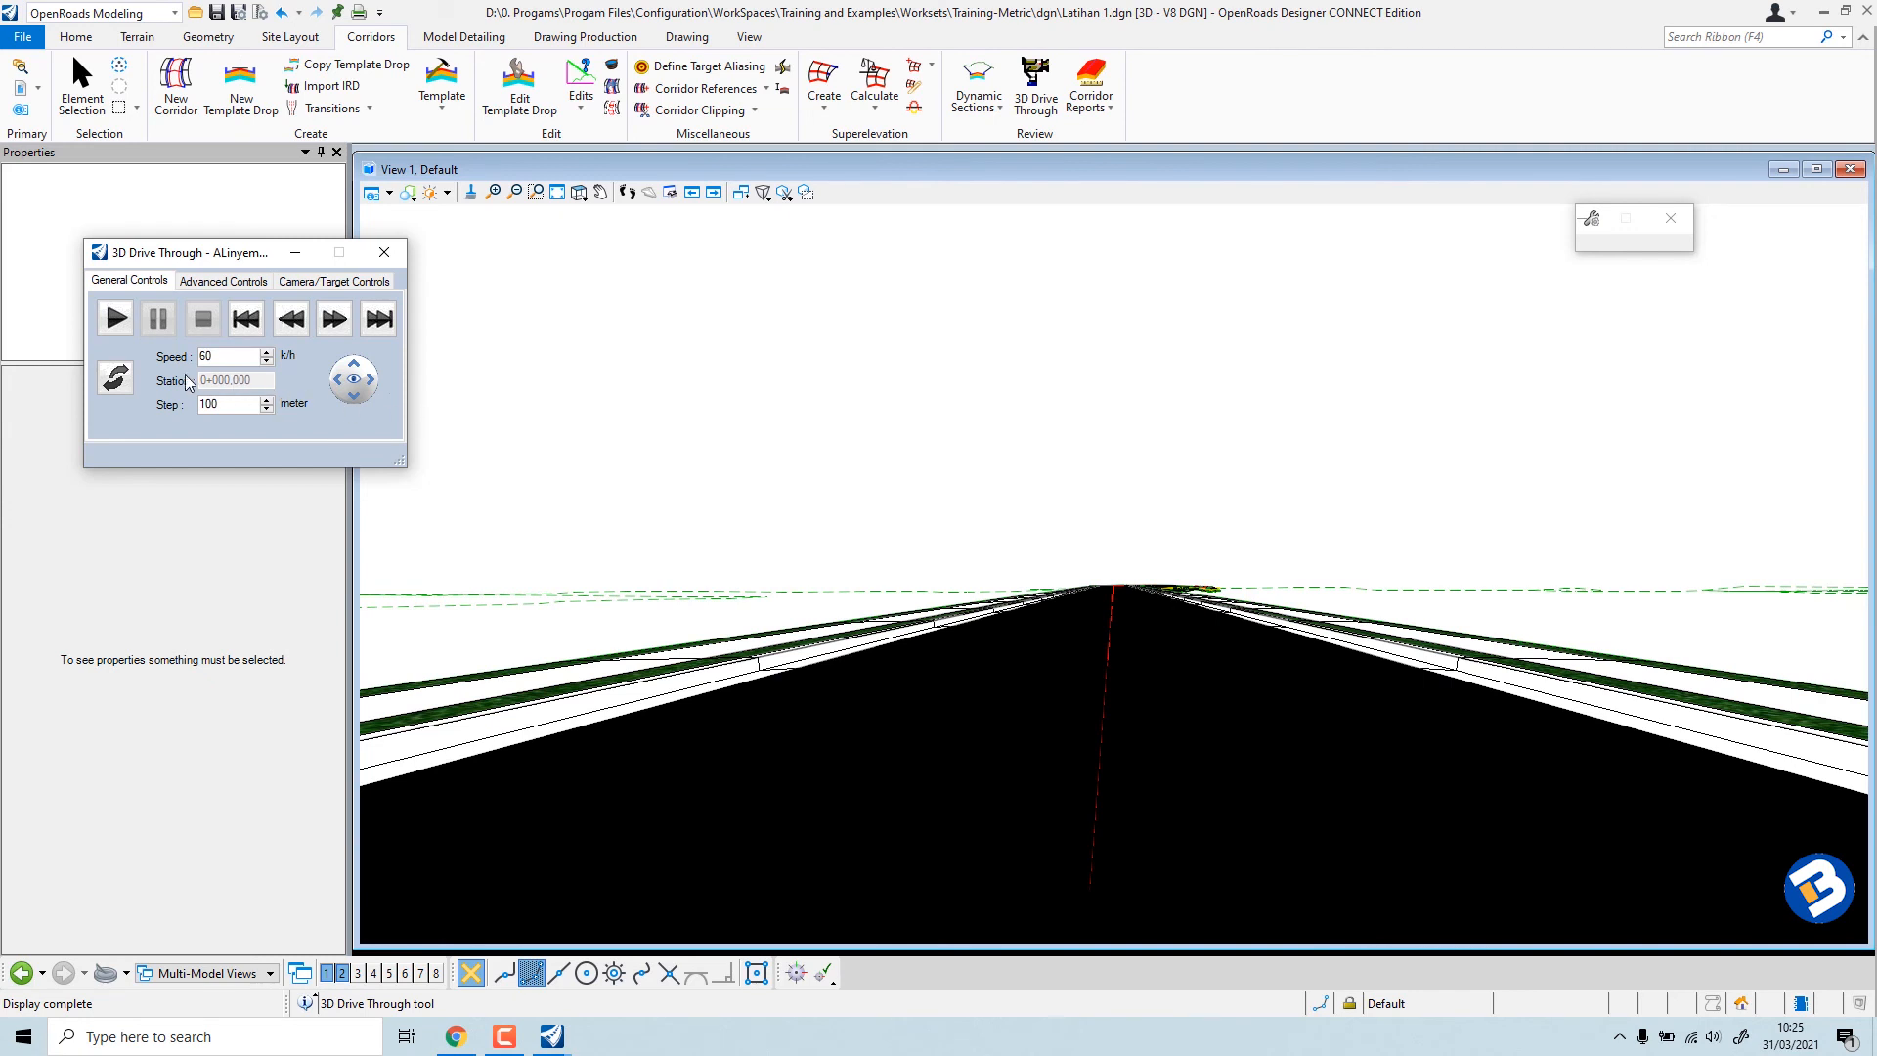
{"action": "left_click", "coordinate": [115, 320]}
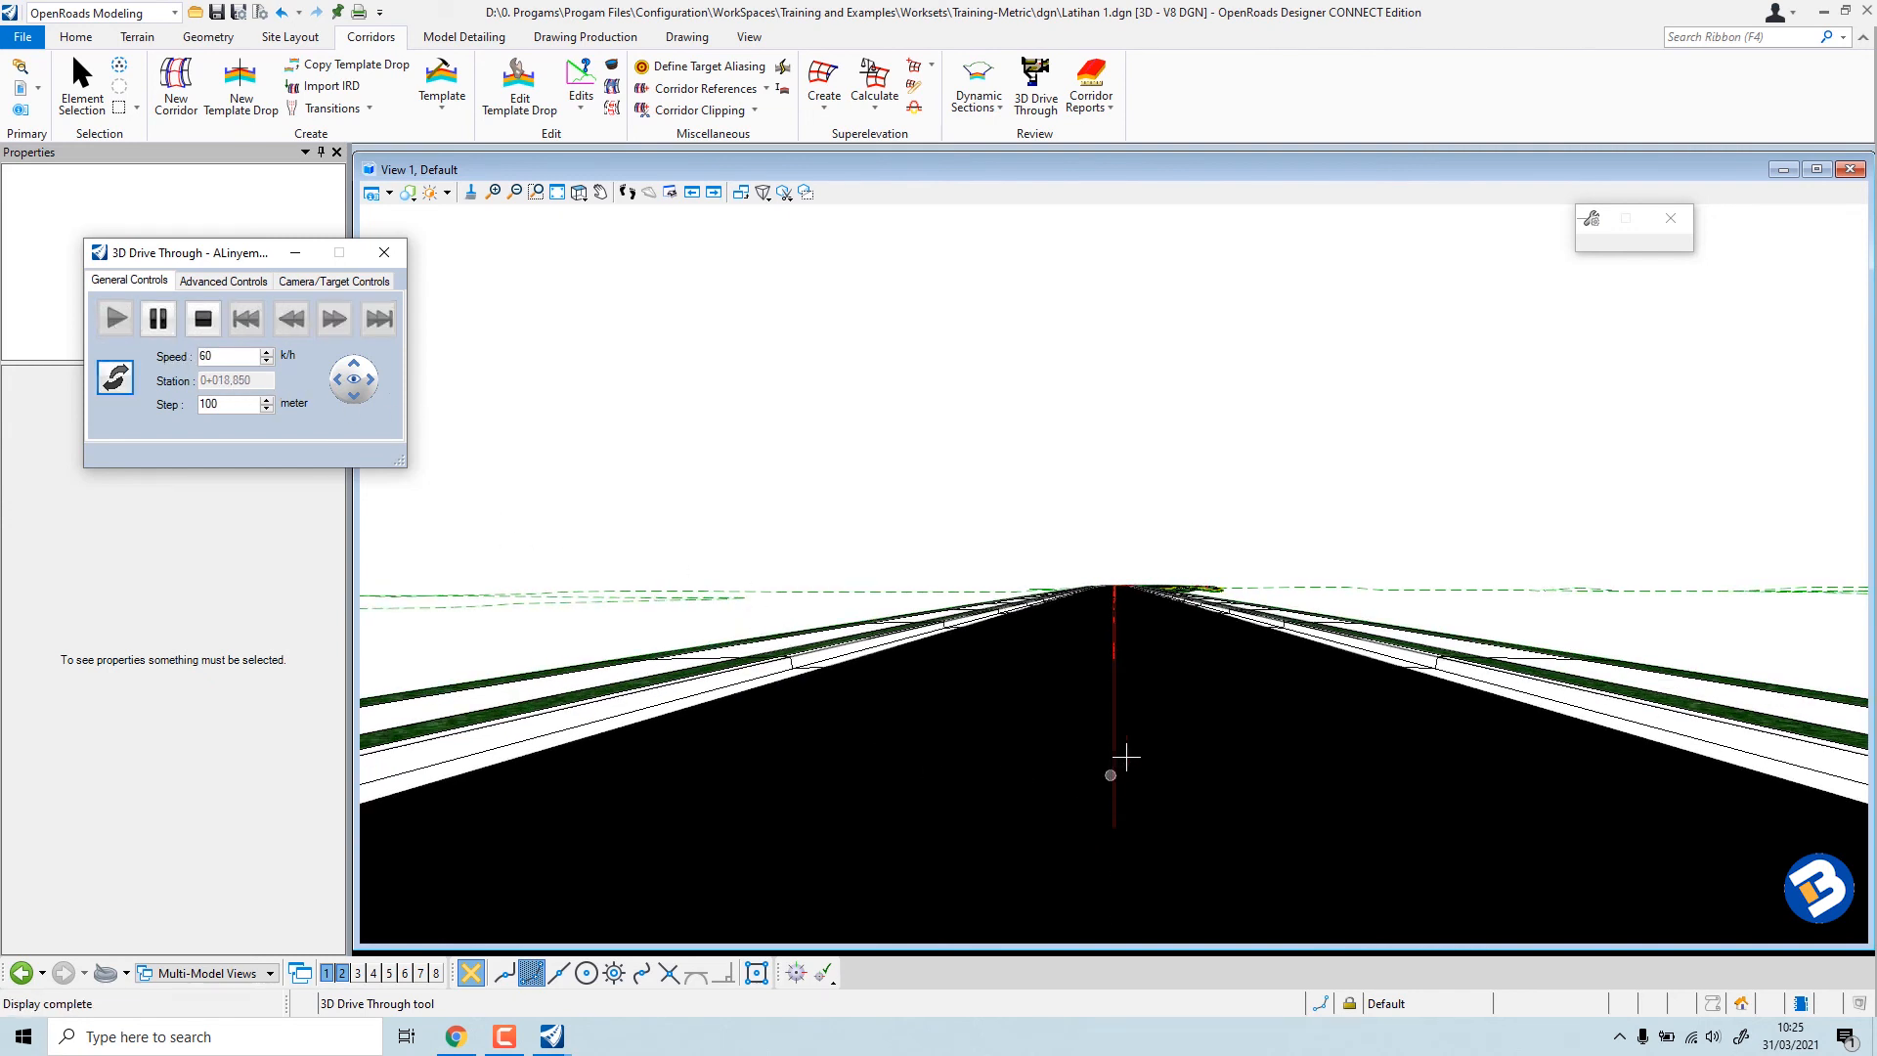
{"action": "left_click", "coordinate": [268, 353]}
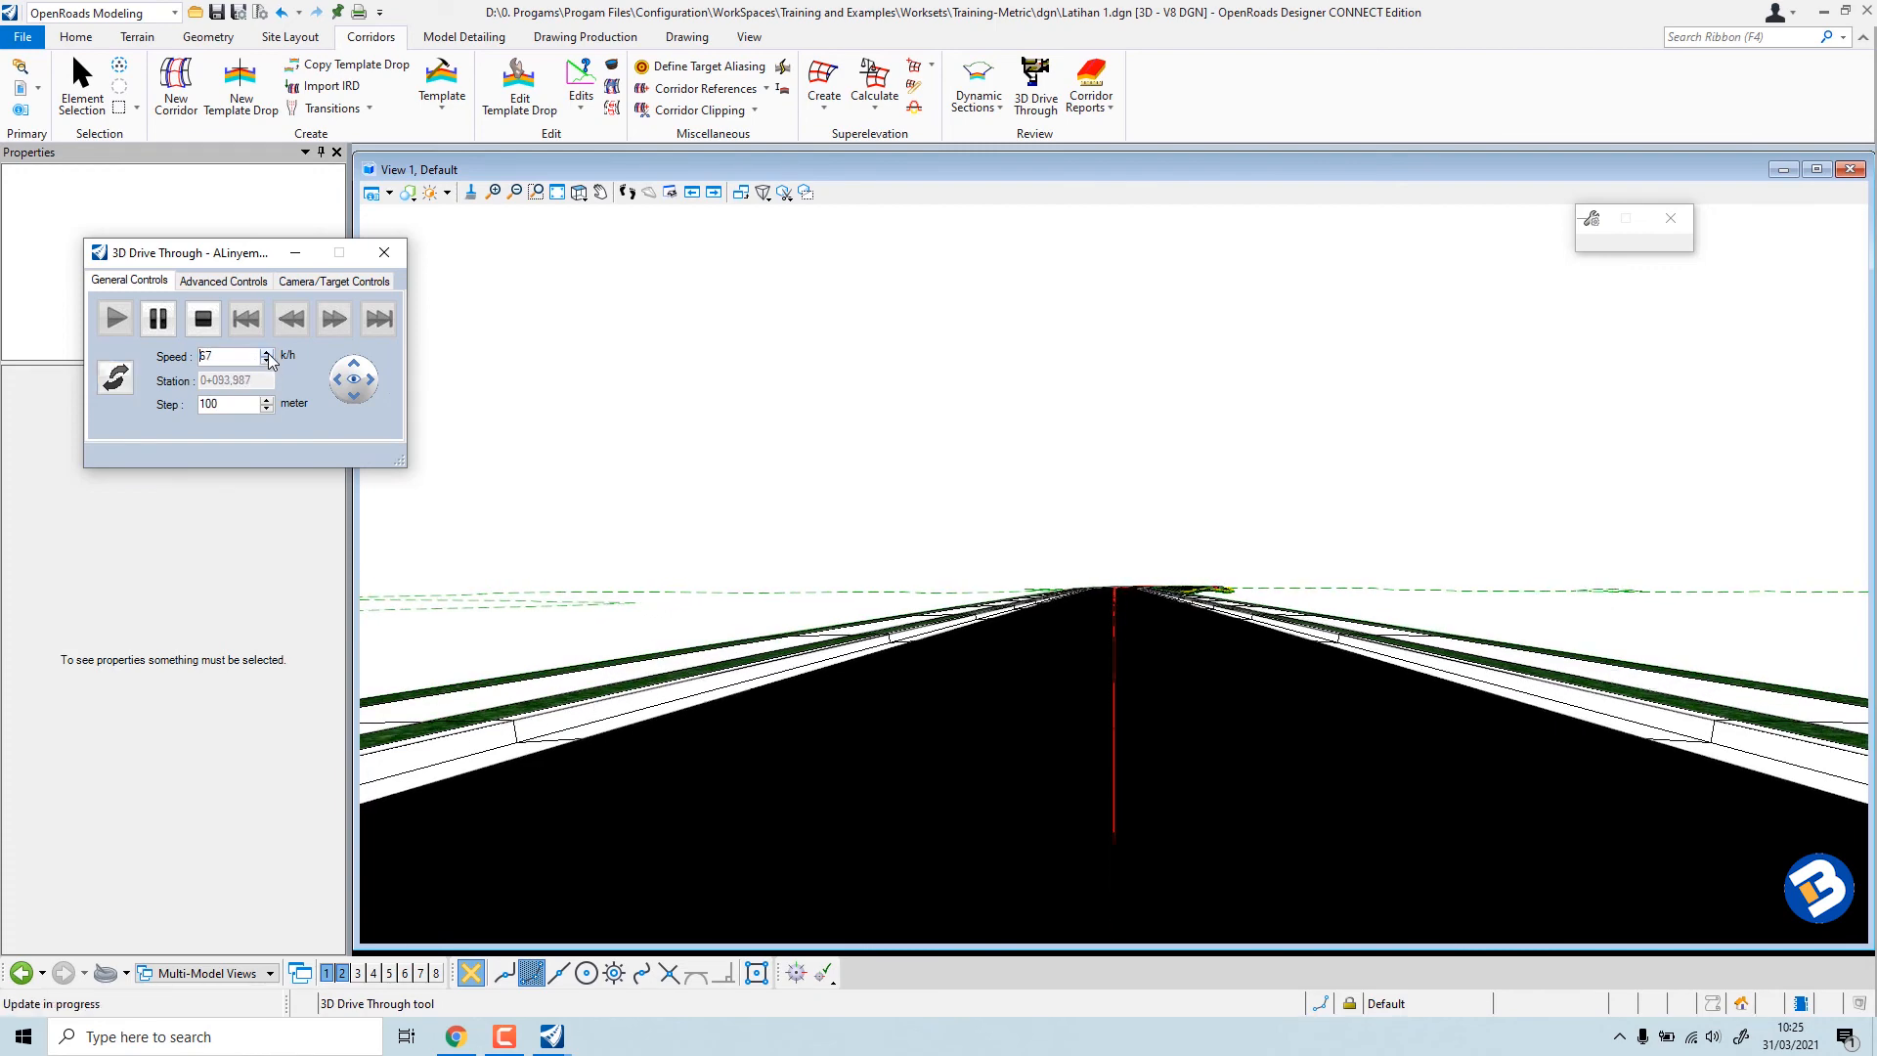
{"action": "left_click", "coordinate": [214, 283]}
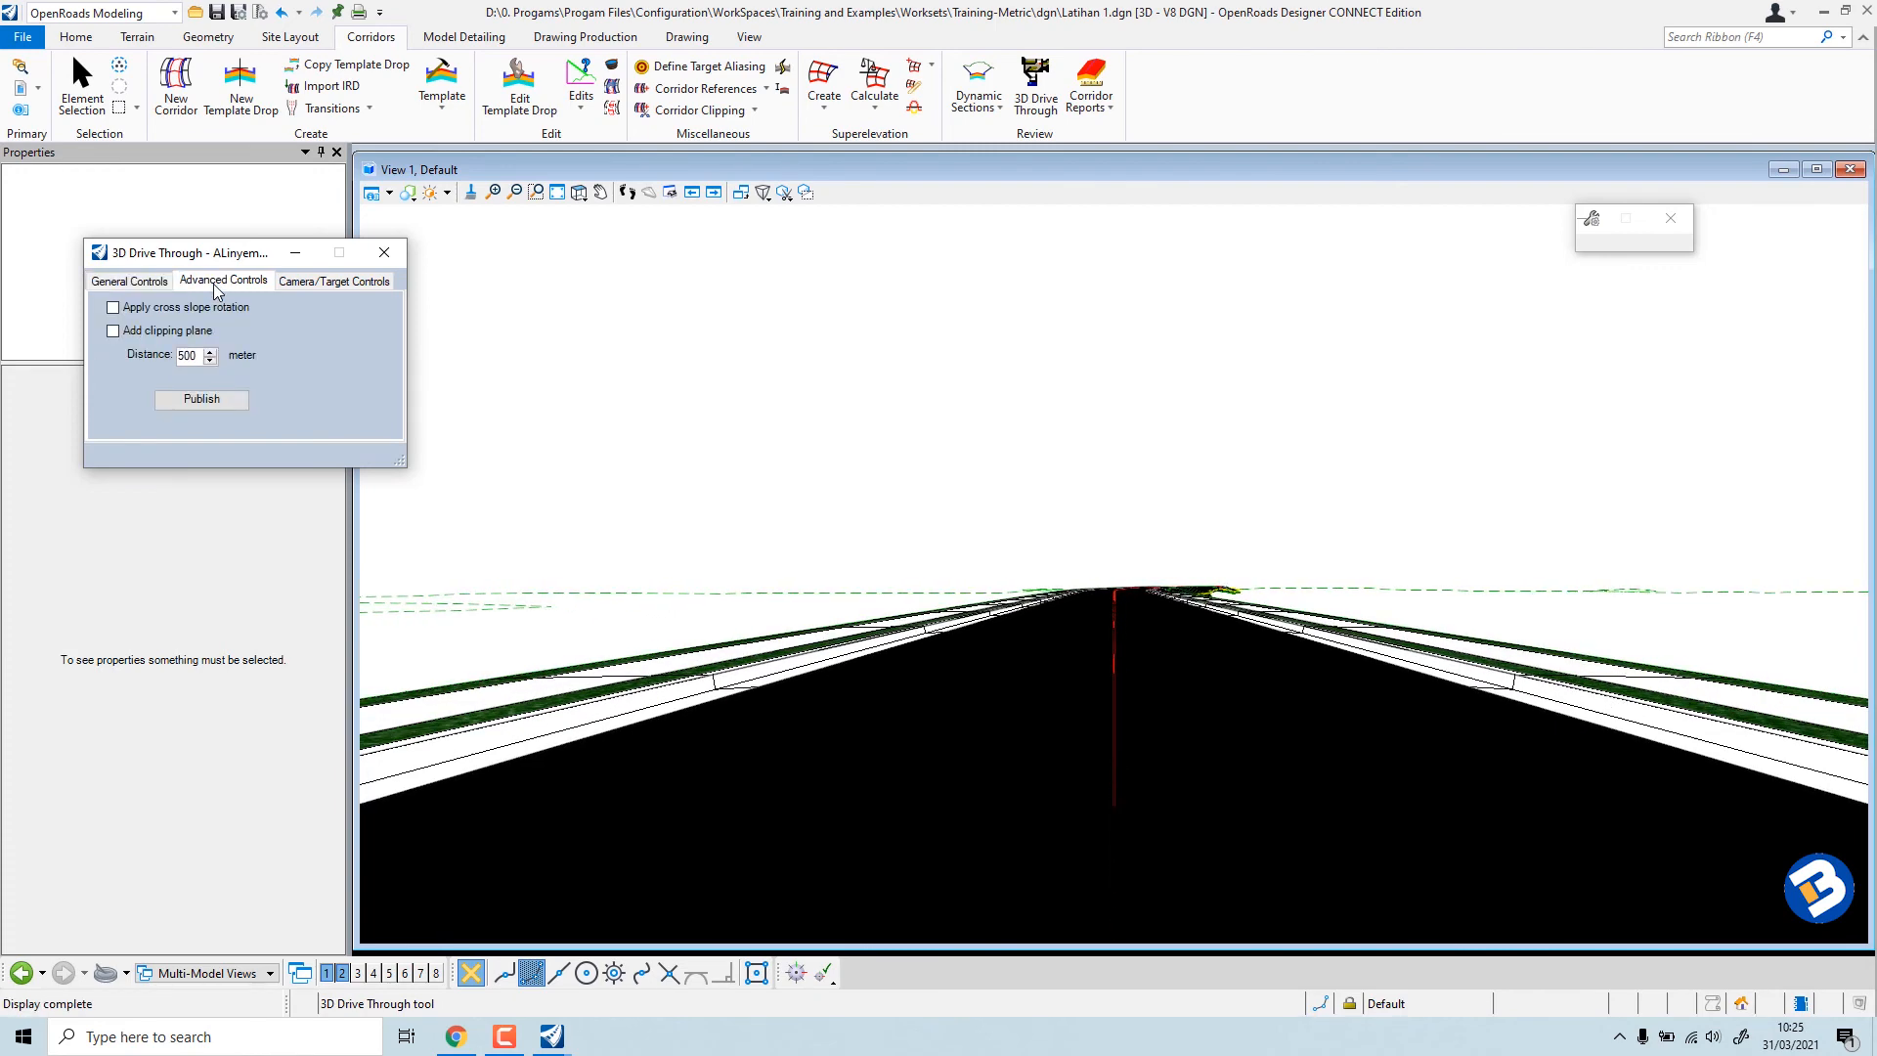
{"action": "left_click", "coordinate": [133, 281]}
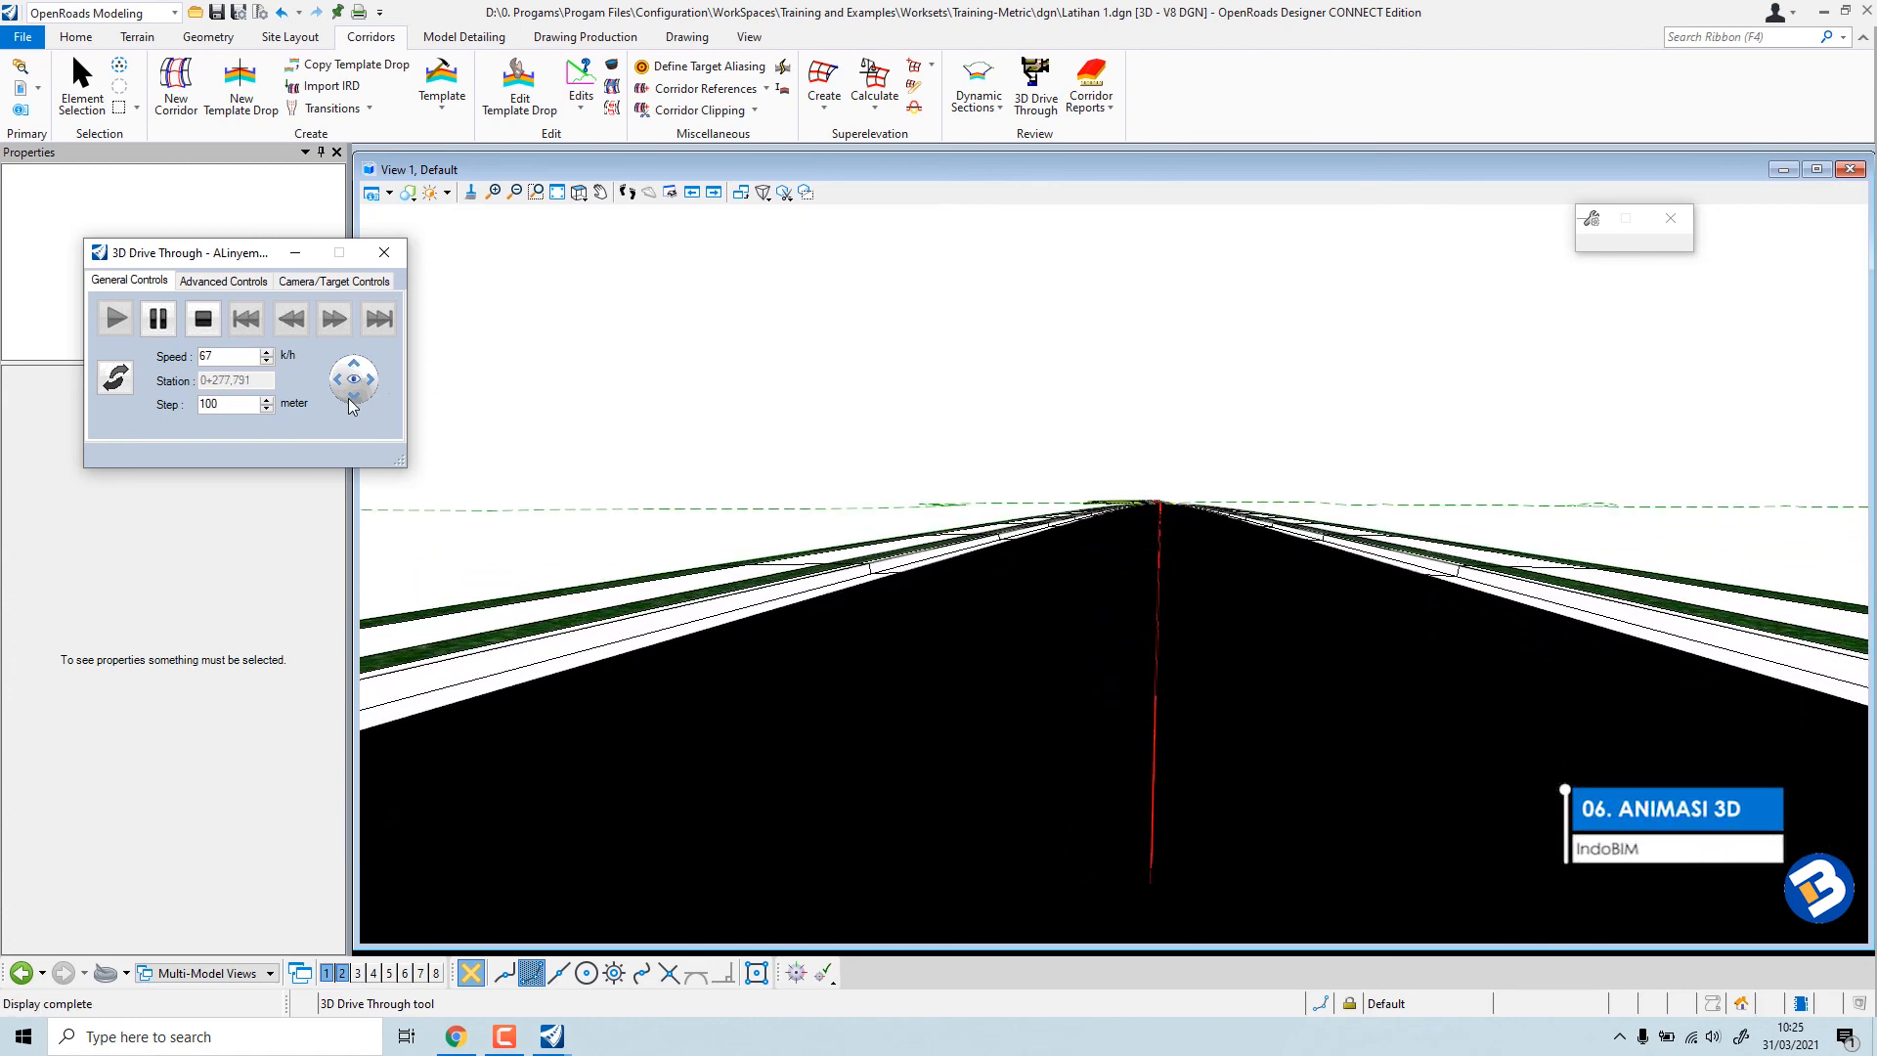
Raise the drive-through camera's vertical offset to 8.00 meters.
{"action": "left_click", "coordinate": [323, 283]}
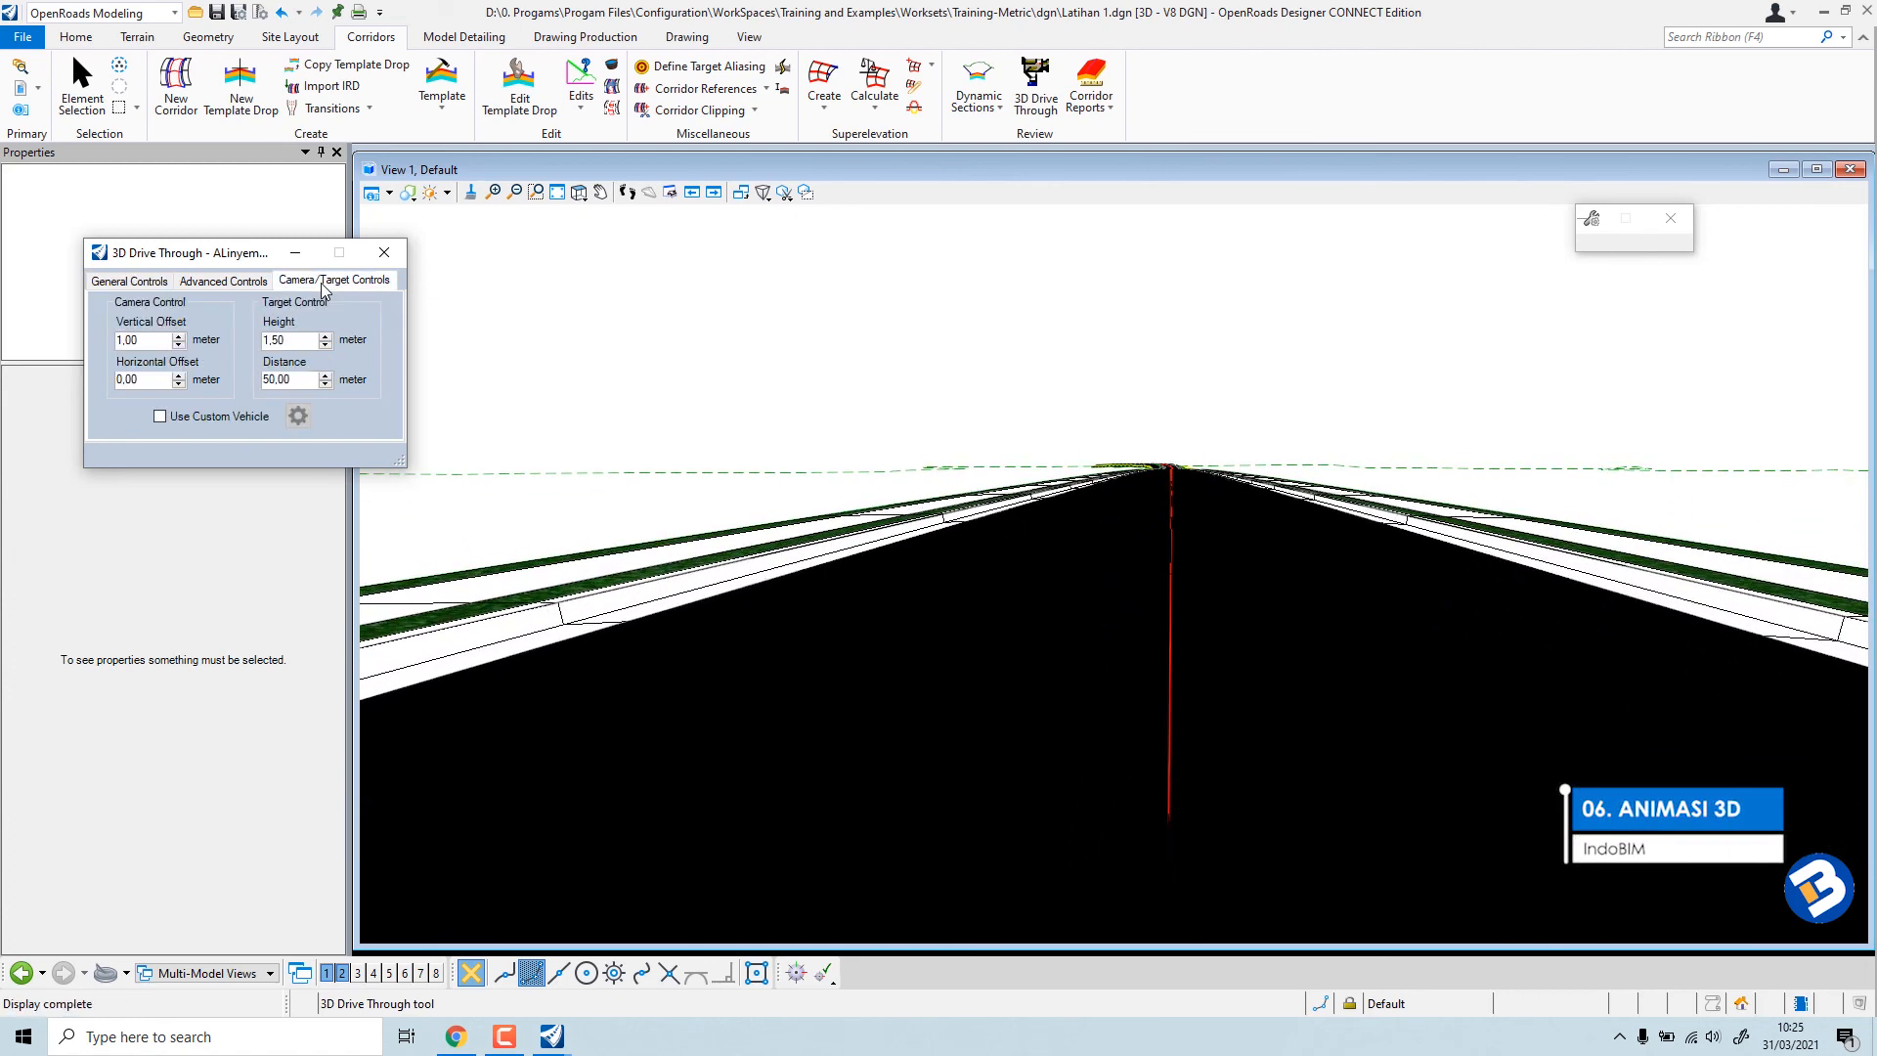
{"action": "left_click", "coordinate": [179, 337]}
{"action": "left_click", "coordinate": [180, 336]}
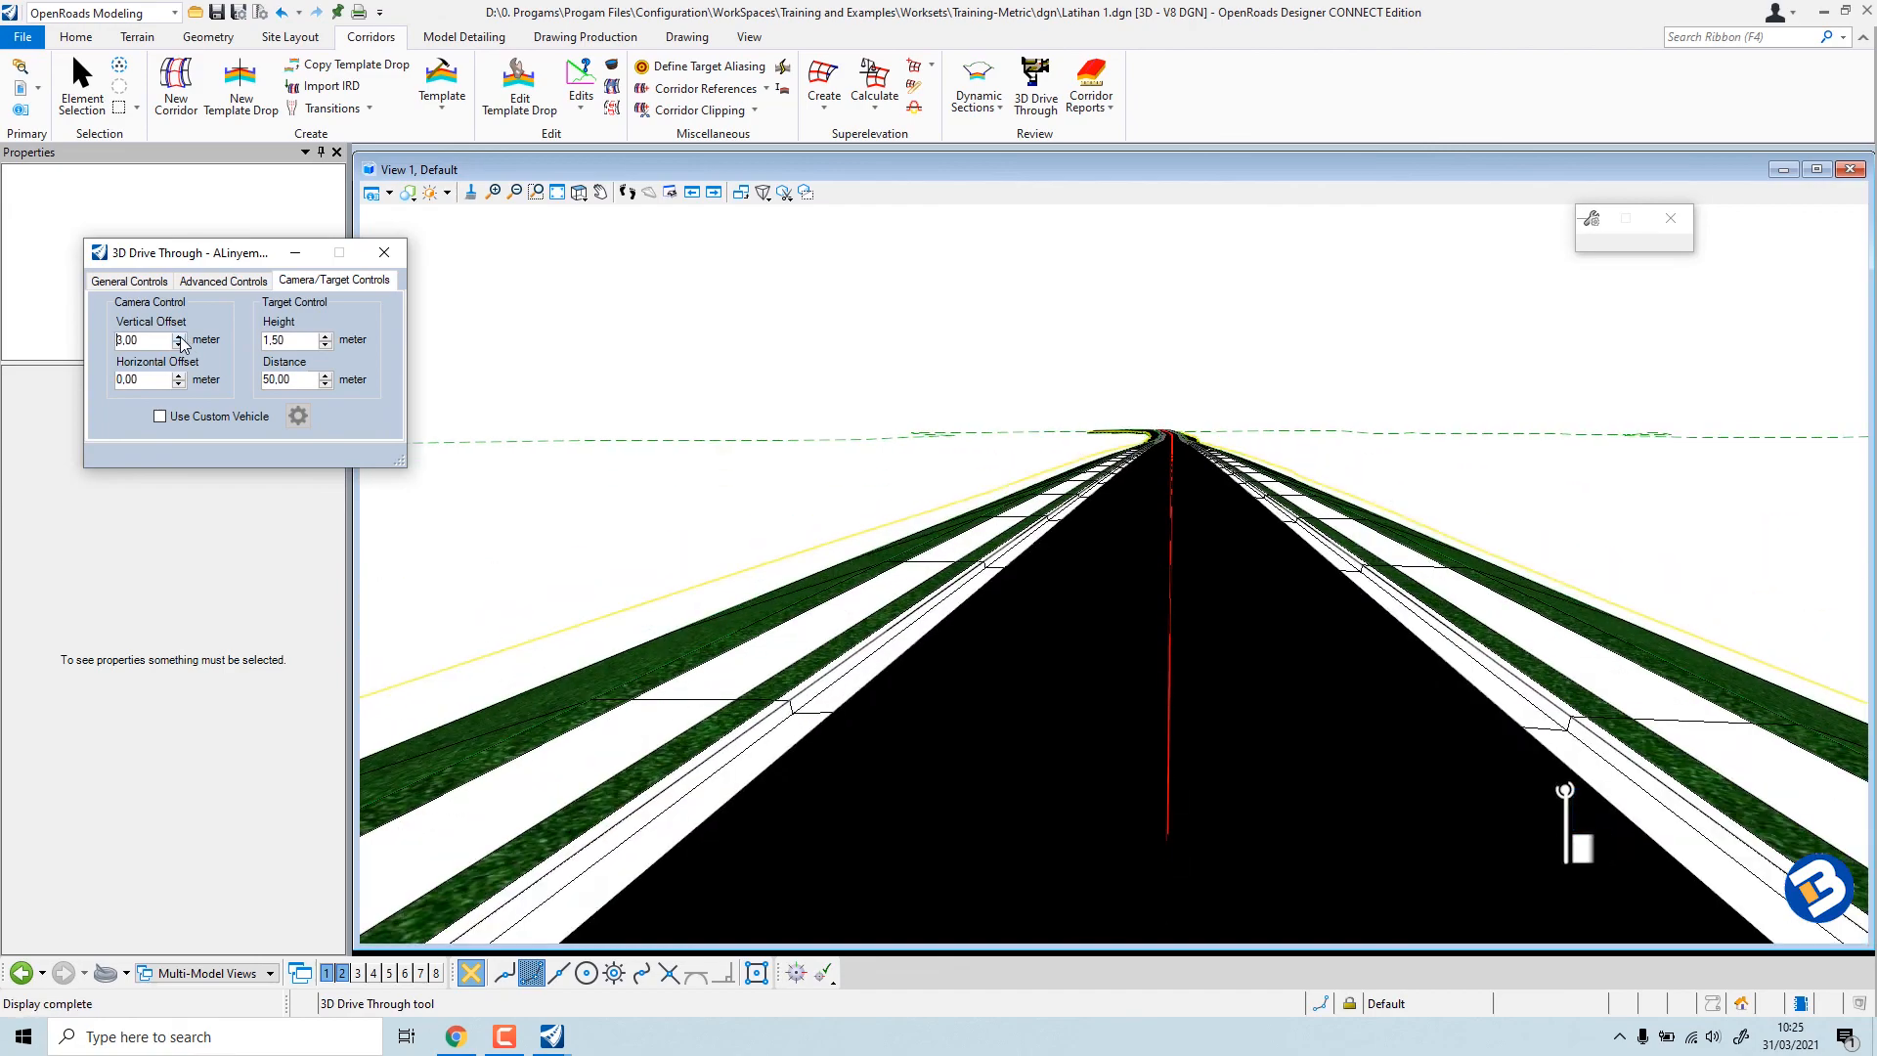
{"action": "left_click", "coordinate": [180, 336]}
{"action": "left_click", "coordinate": [180, 336]}
{"action": "left_click", "coordinate": [180, 336]}
{"action": "left_click", "coordinate": [180, 336]}
{"action": "left_click", "coordinate": [180, 336]}
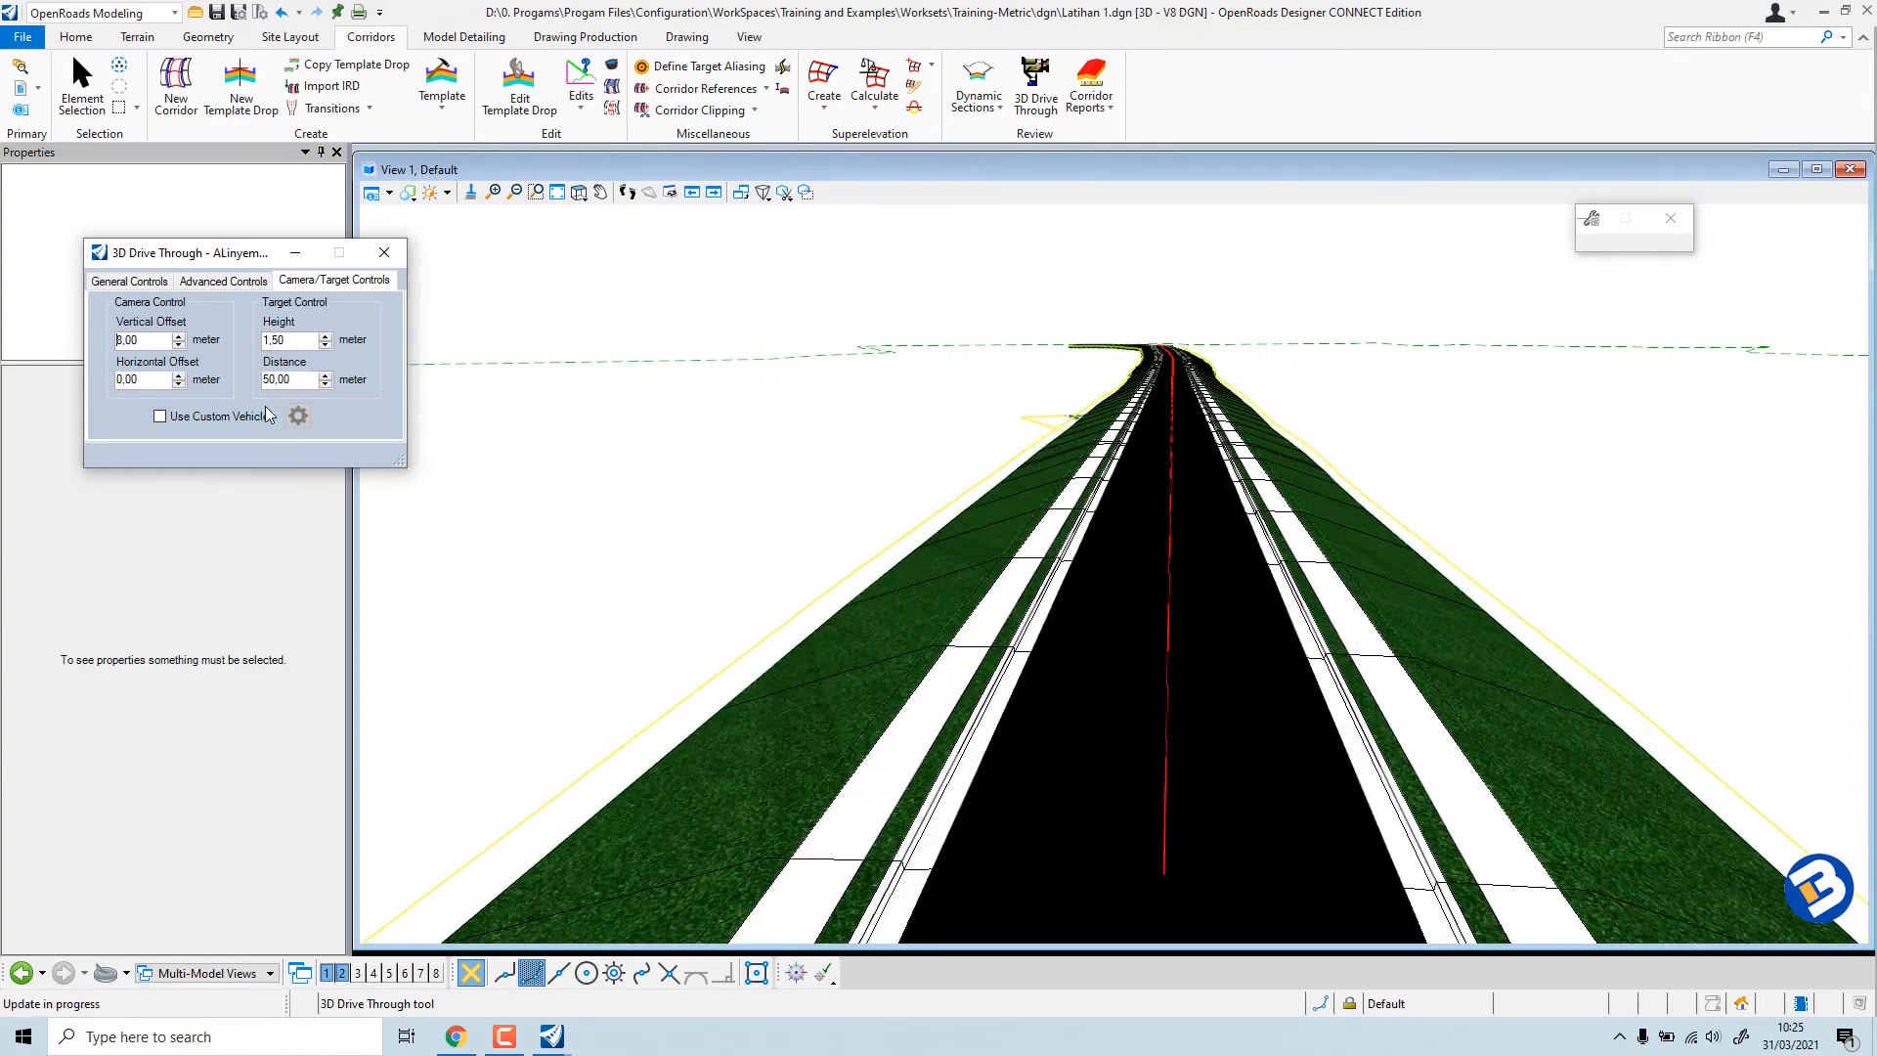
Set the drive-through speed to 100 km/h, and end the drive-through after watching the road.
{"action": "left_click", "coordinate": [129, 282]}
{"action": "left_click_drag", "start_coordinate": [231, 360], "coordinate": [194, 358]}
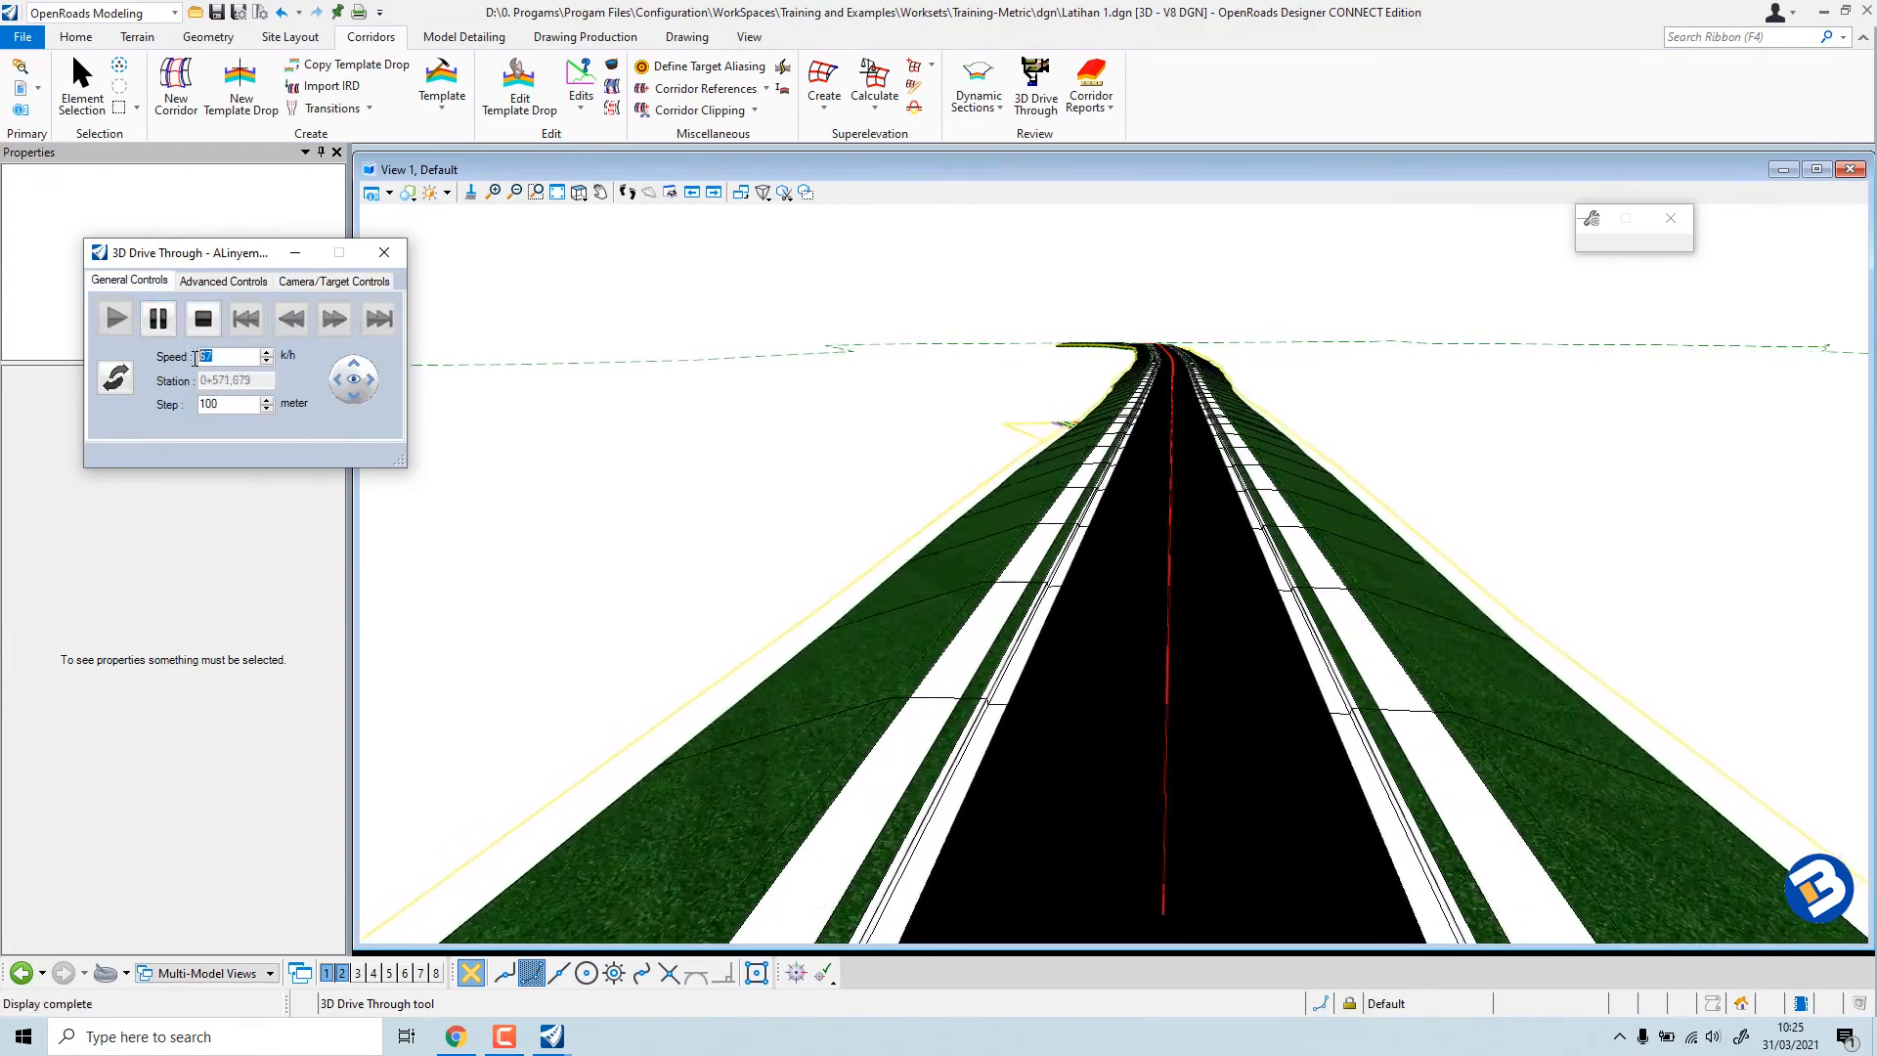
{"action": "type", "text": "100"}
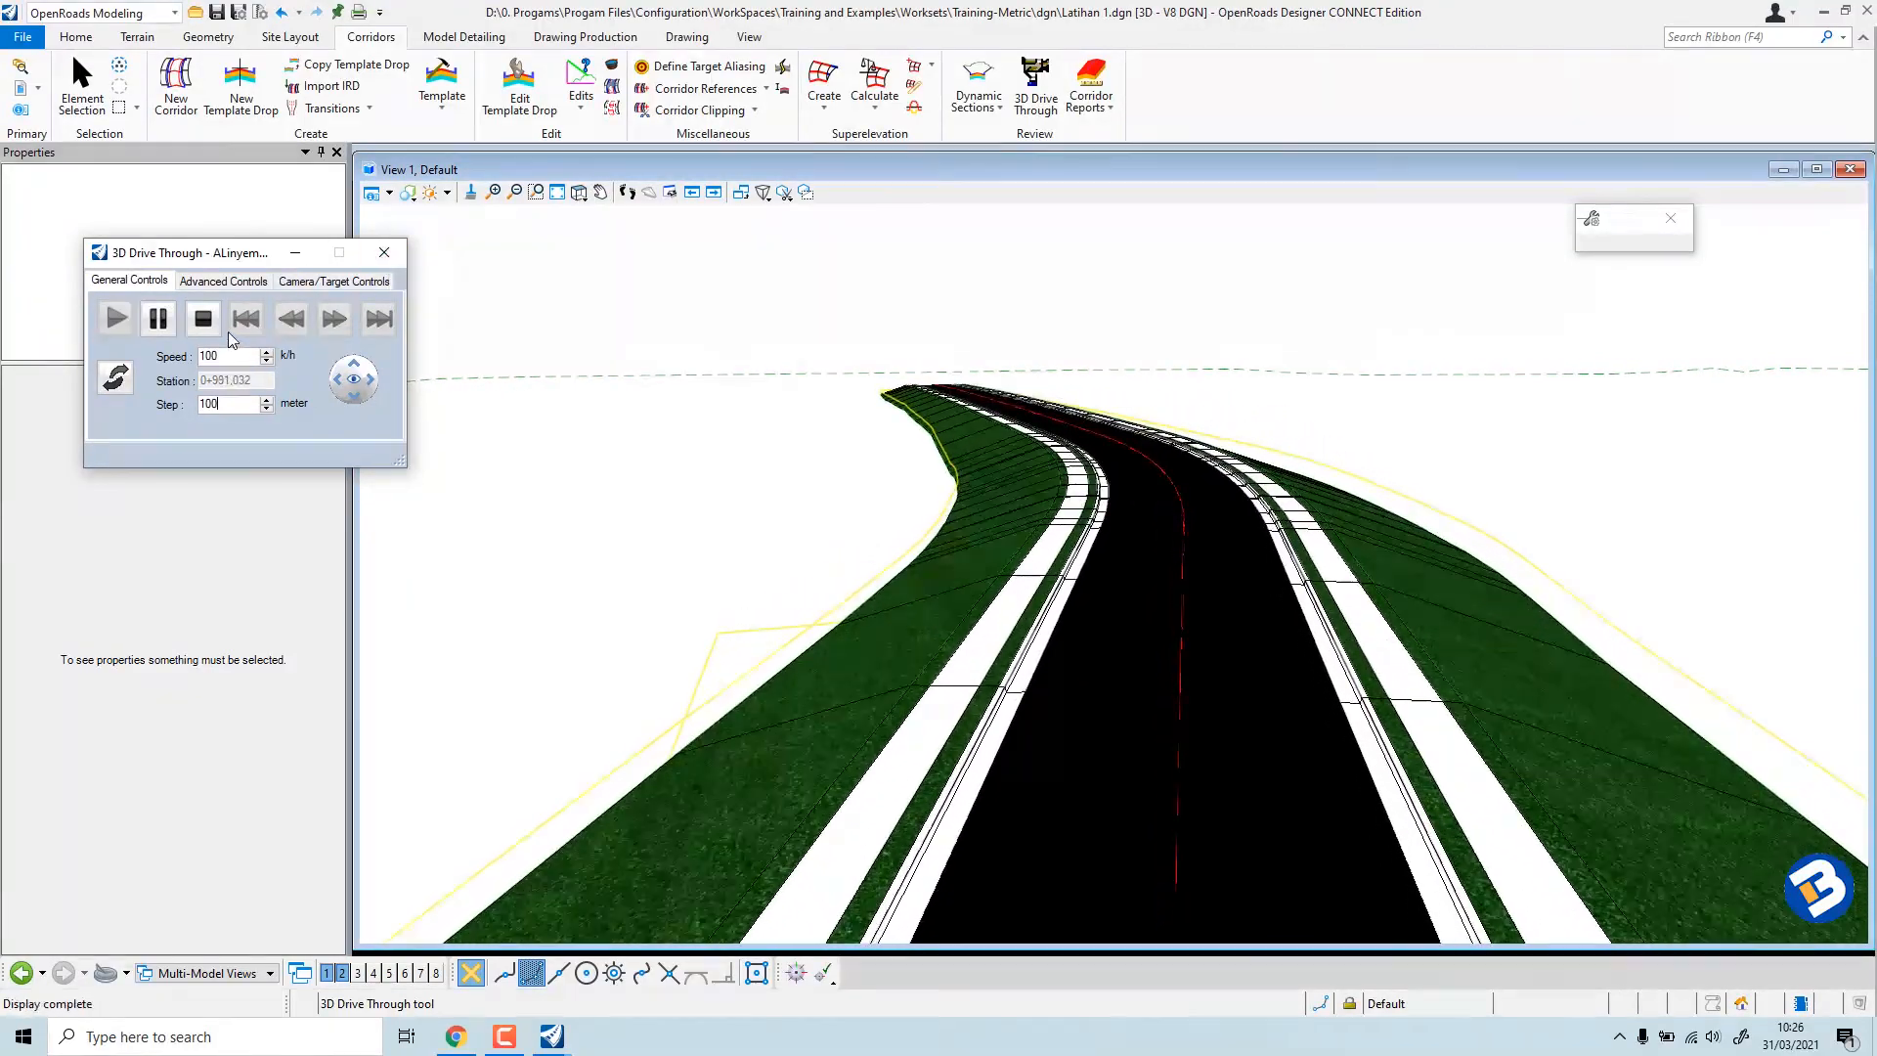
{"action": "left_click", "coordinate": [204, 322]}
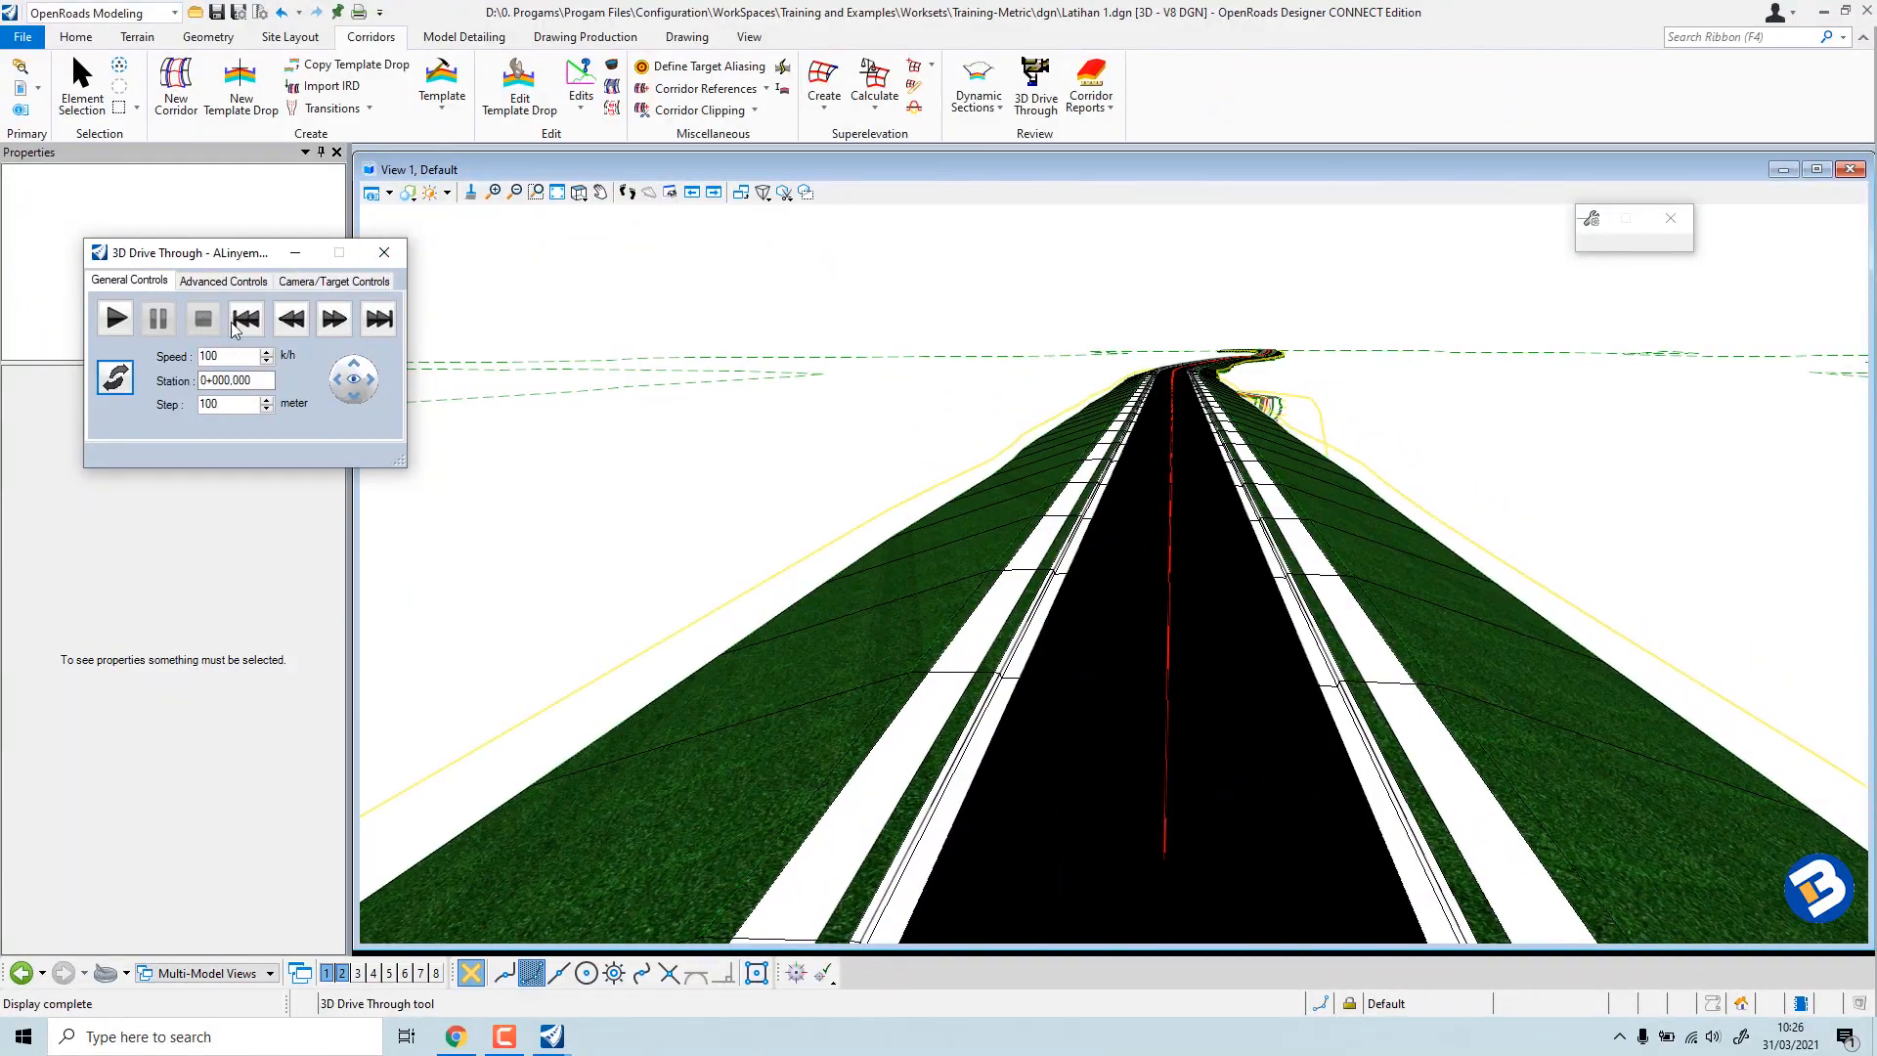
{"action": "left_click", "coordinate": [384, 252]}
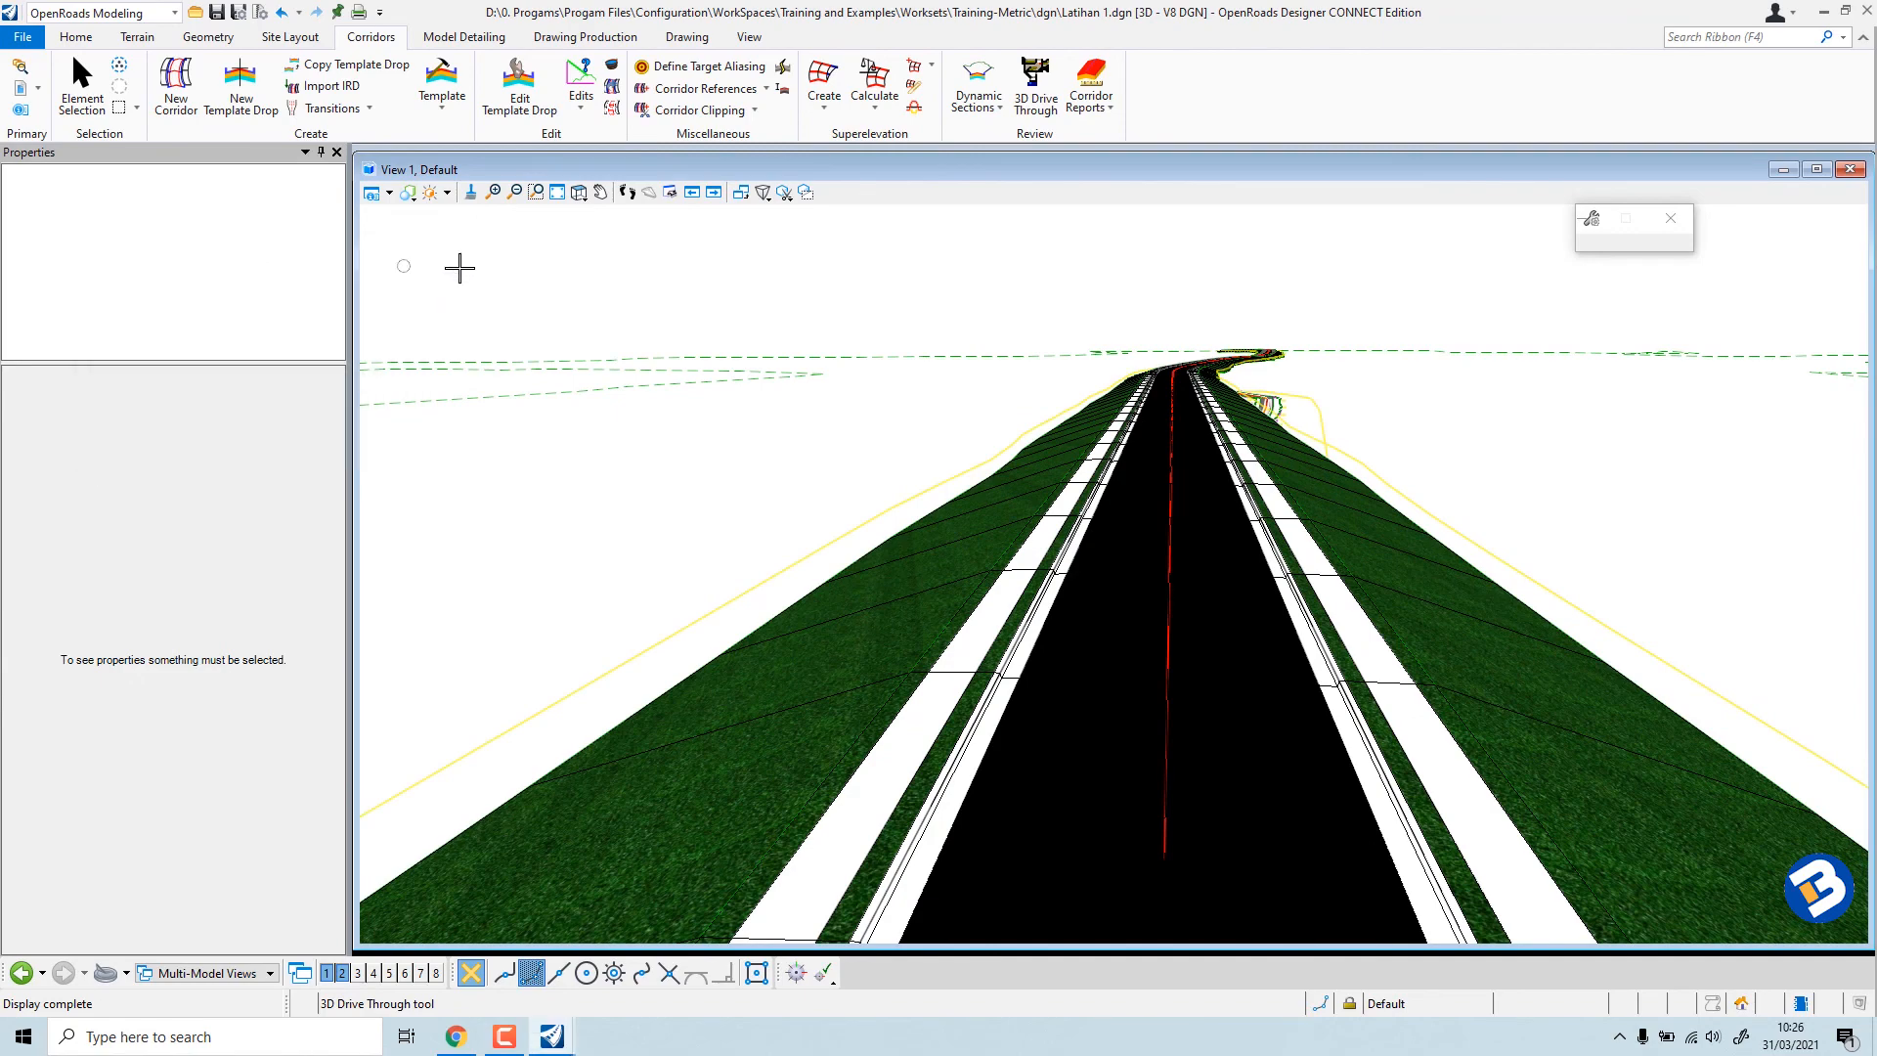
Return View 1 to the top orientation with the corridor in view, and go back to element selection.
{"action": "left_click", "coordinate": [578, 191]}
{"action": "left_click", "coordinate": [591, 241]}
{"action": "left_click", "coordinate": [591, 240]}
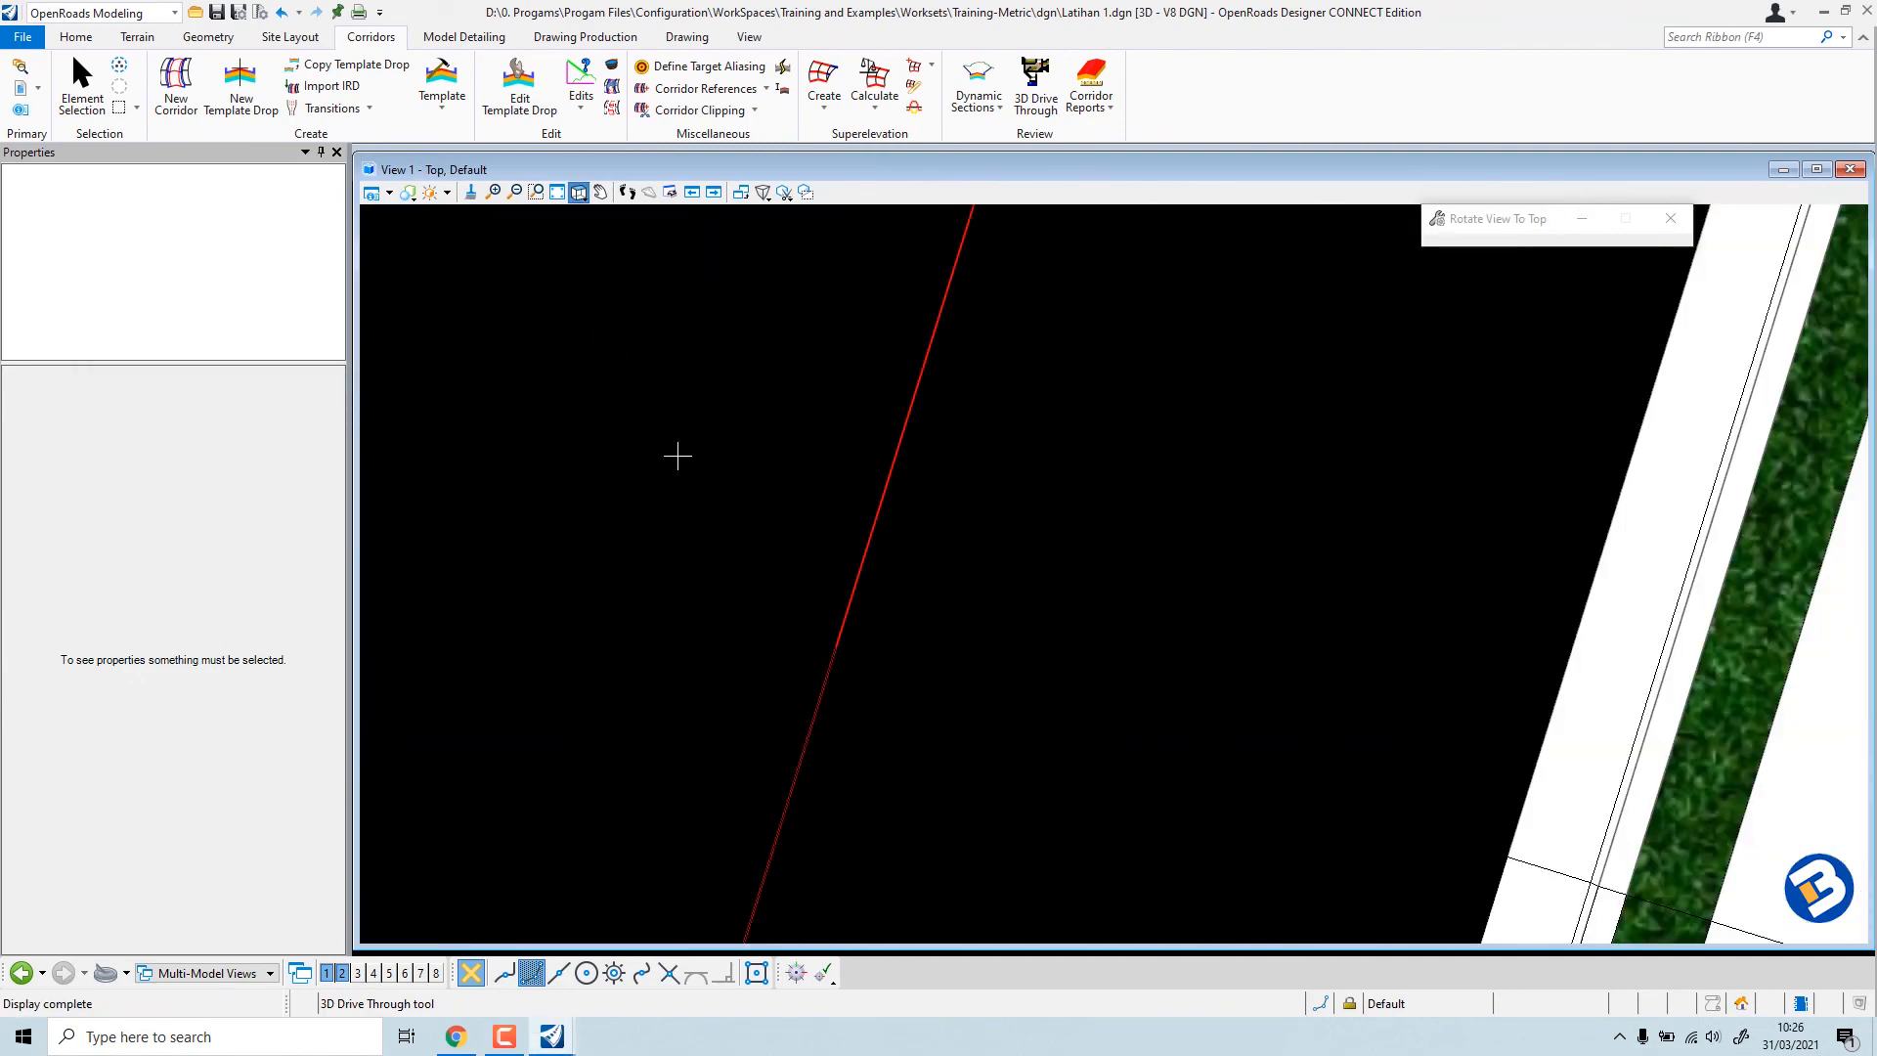
{"action": "middle_click_drag", "start_coordinate": [884, 475], "coordinate": [1003, 421]}
{"action": "scroll", "coordinate": [1040, 448], "scroll_direction": "down", "scroll_amount": 6}
{"action": "middle_click_drag", "start_coordinate": [800, 368], "coordinate": [812, 357]}
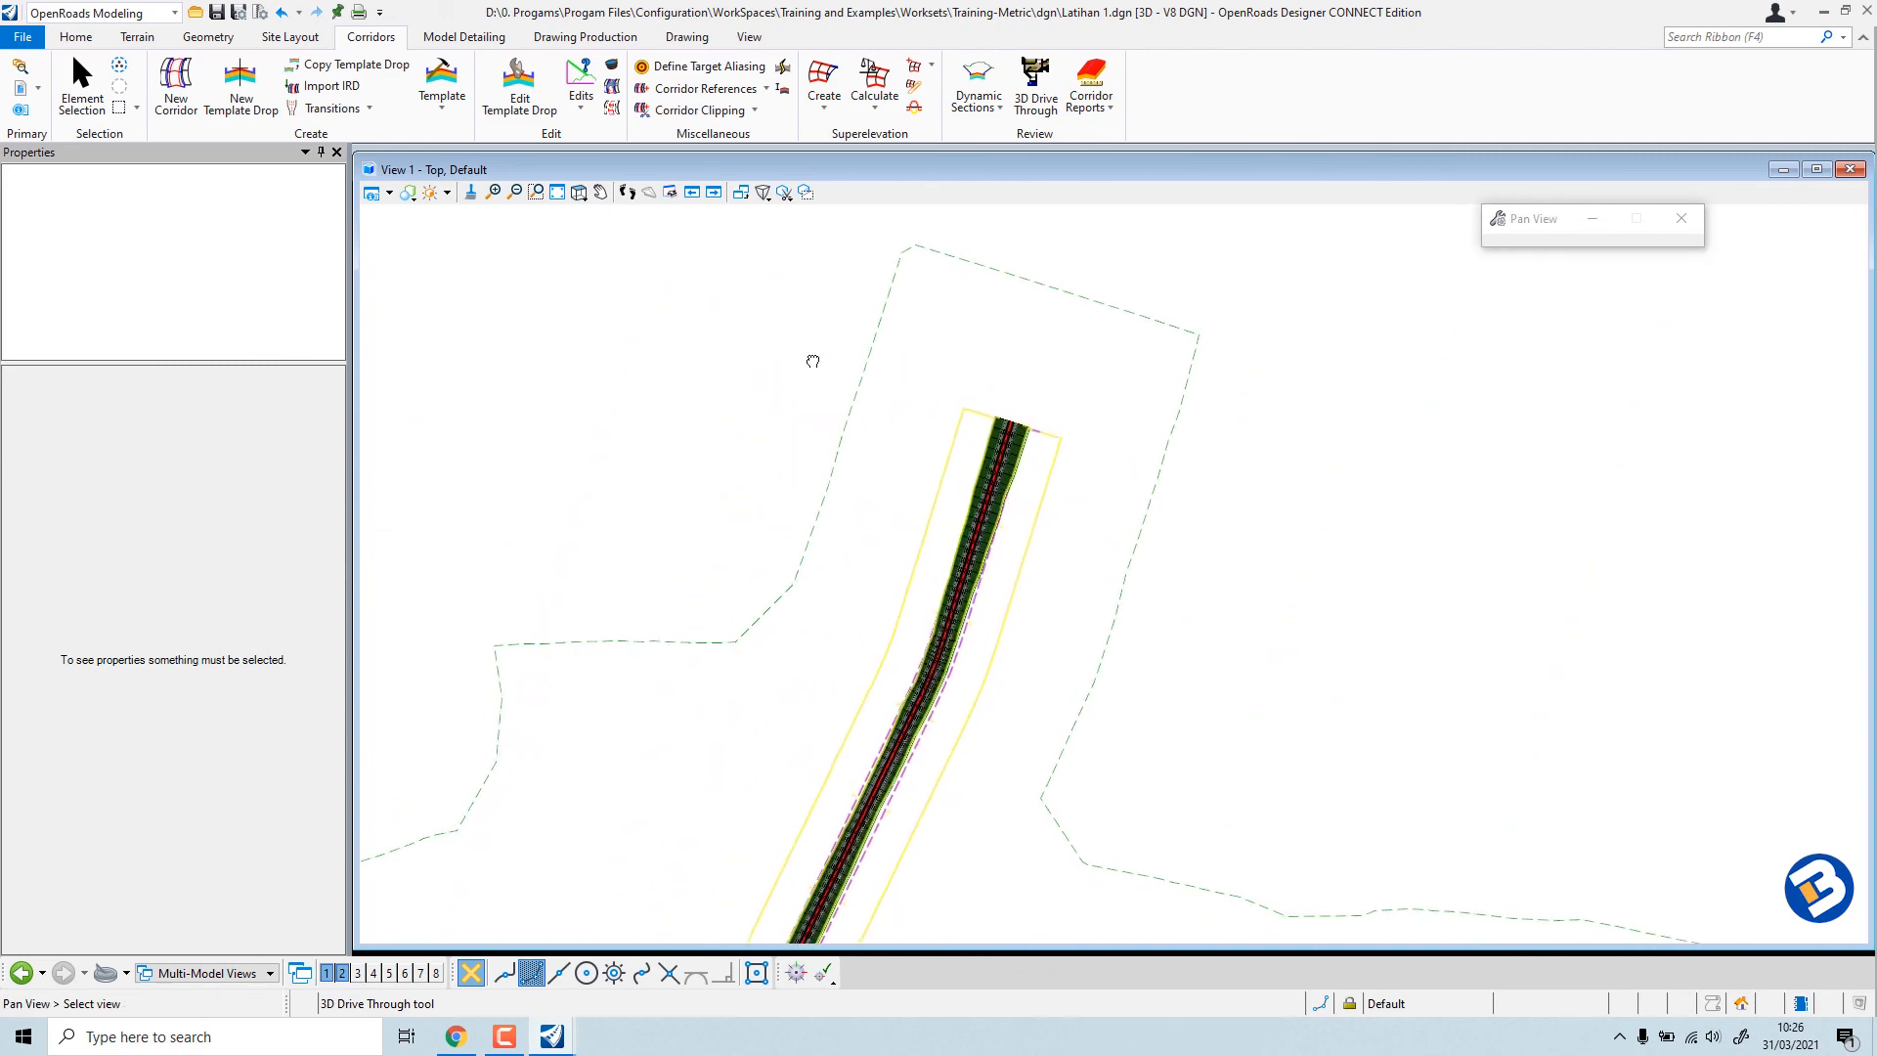
{"action": "left_click", "coordinate": [80, 97]}
Turn on the display of the Metric-Aerial_Topo.dgn reference to show the aerial image beneath the corridor.
{"action": "scroll", "coordinate": [637, 461], "scroll_direction": "down", "scroll_amount": 1}
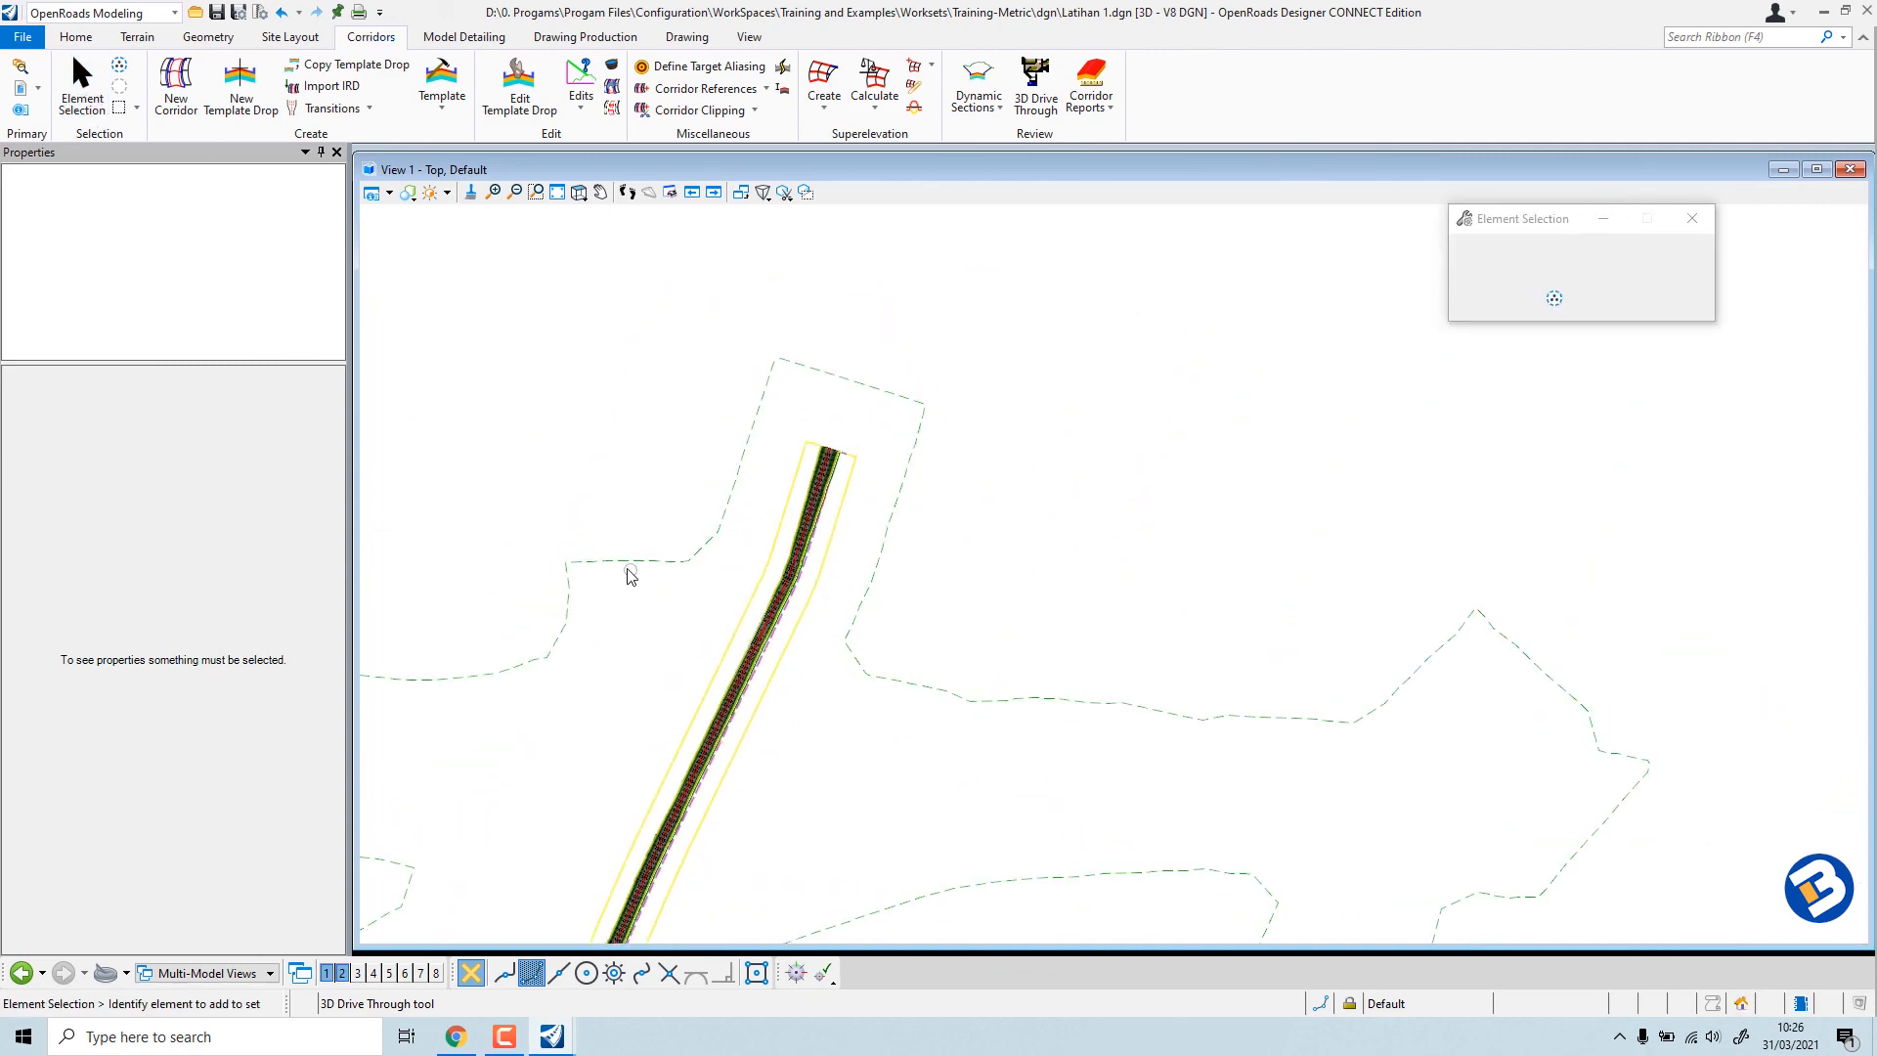
{"action": "scroll", "coordinate": [658, 482], "scroll_direction": "down", "scroll_amount": 2}
{"action": "scroll", "coordinate": [933, 541], "scroll_direction": "up", "scroll_amount": 6}
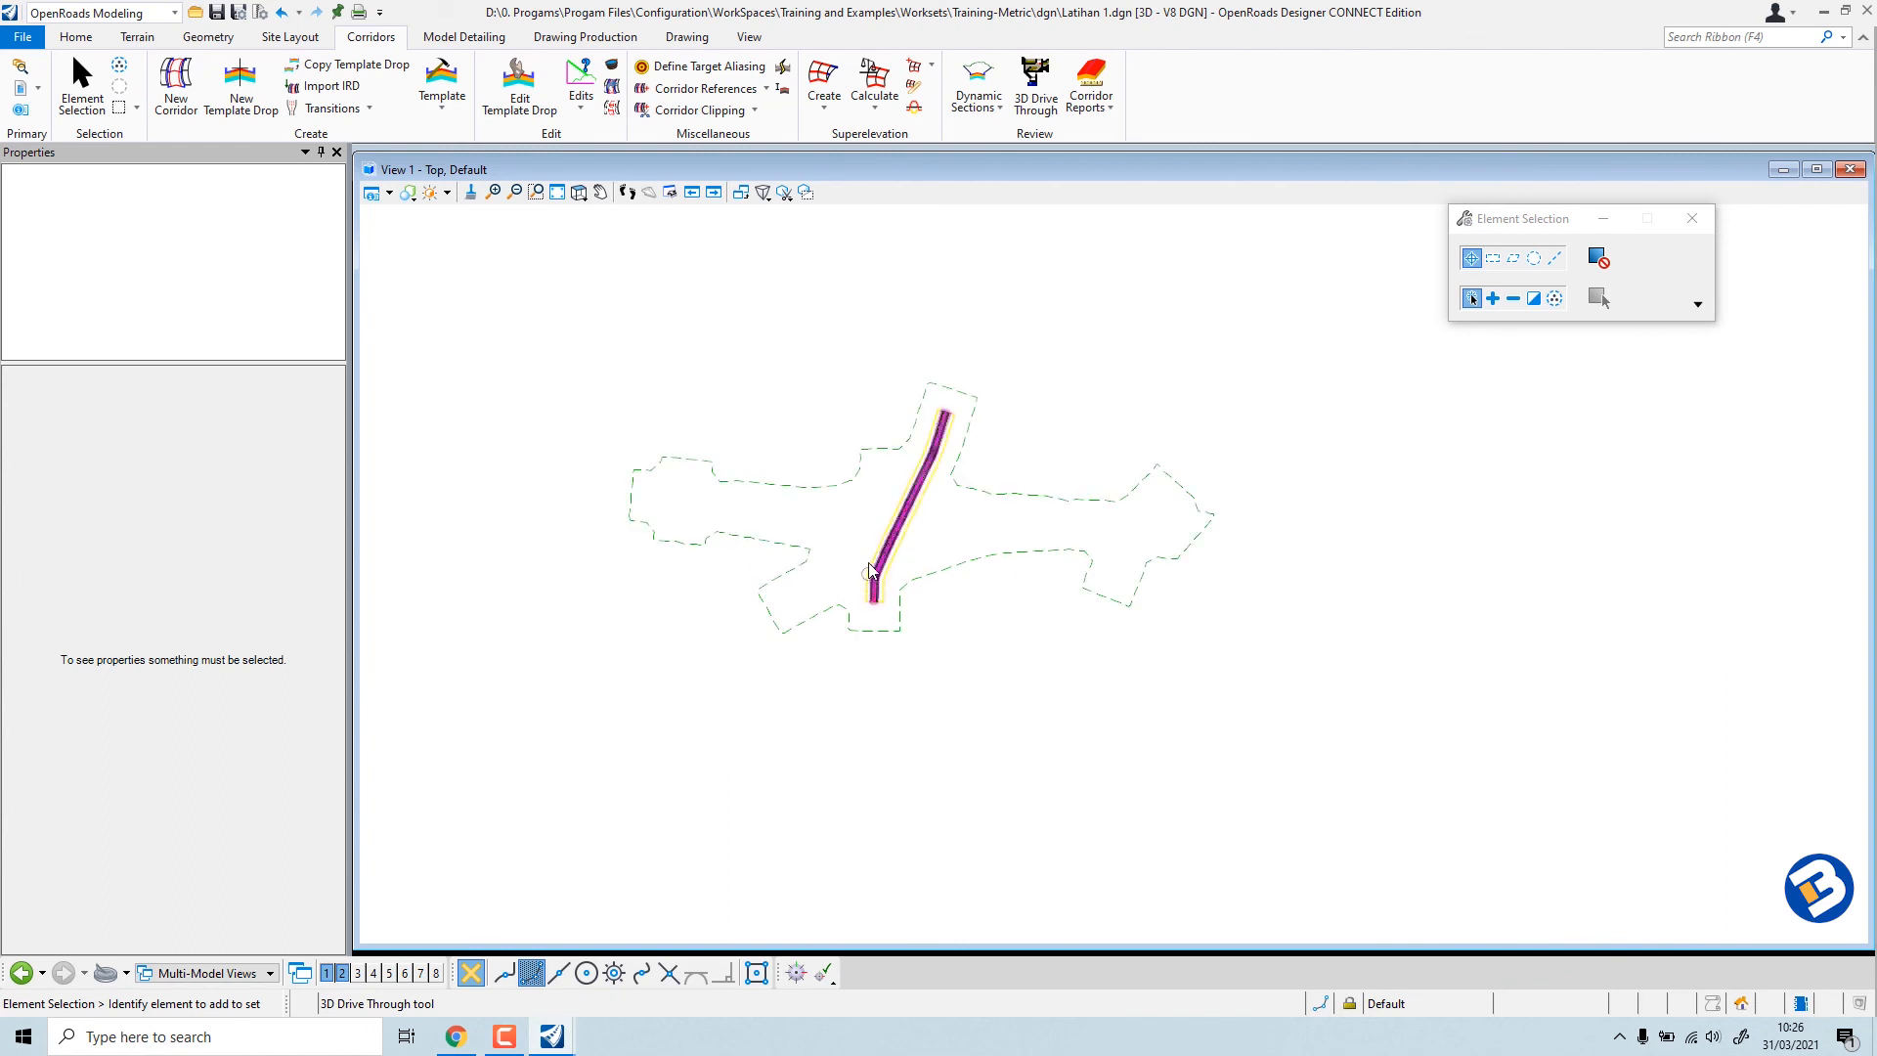
{"action": "left_click", "coordinate": [21, 91]}
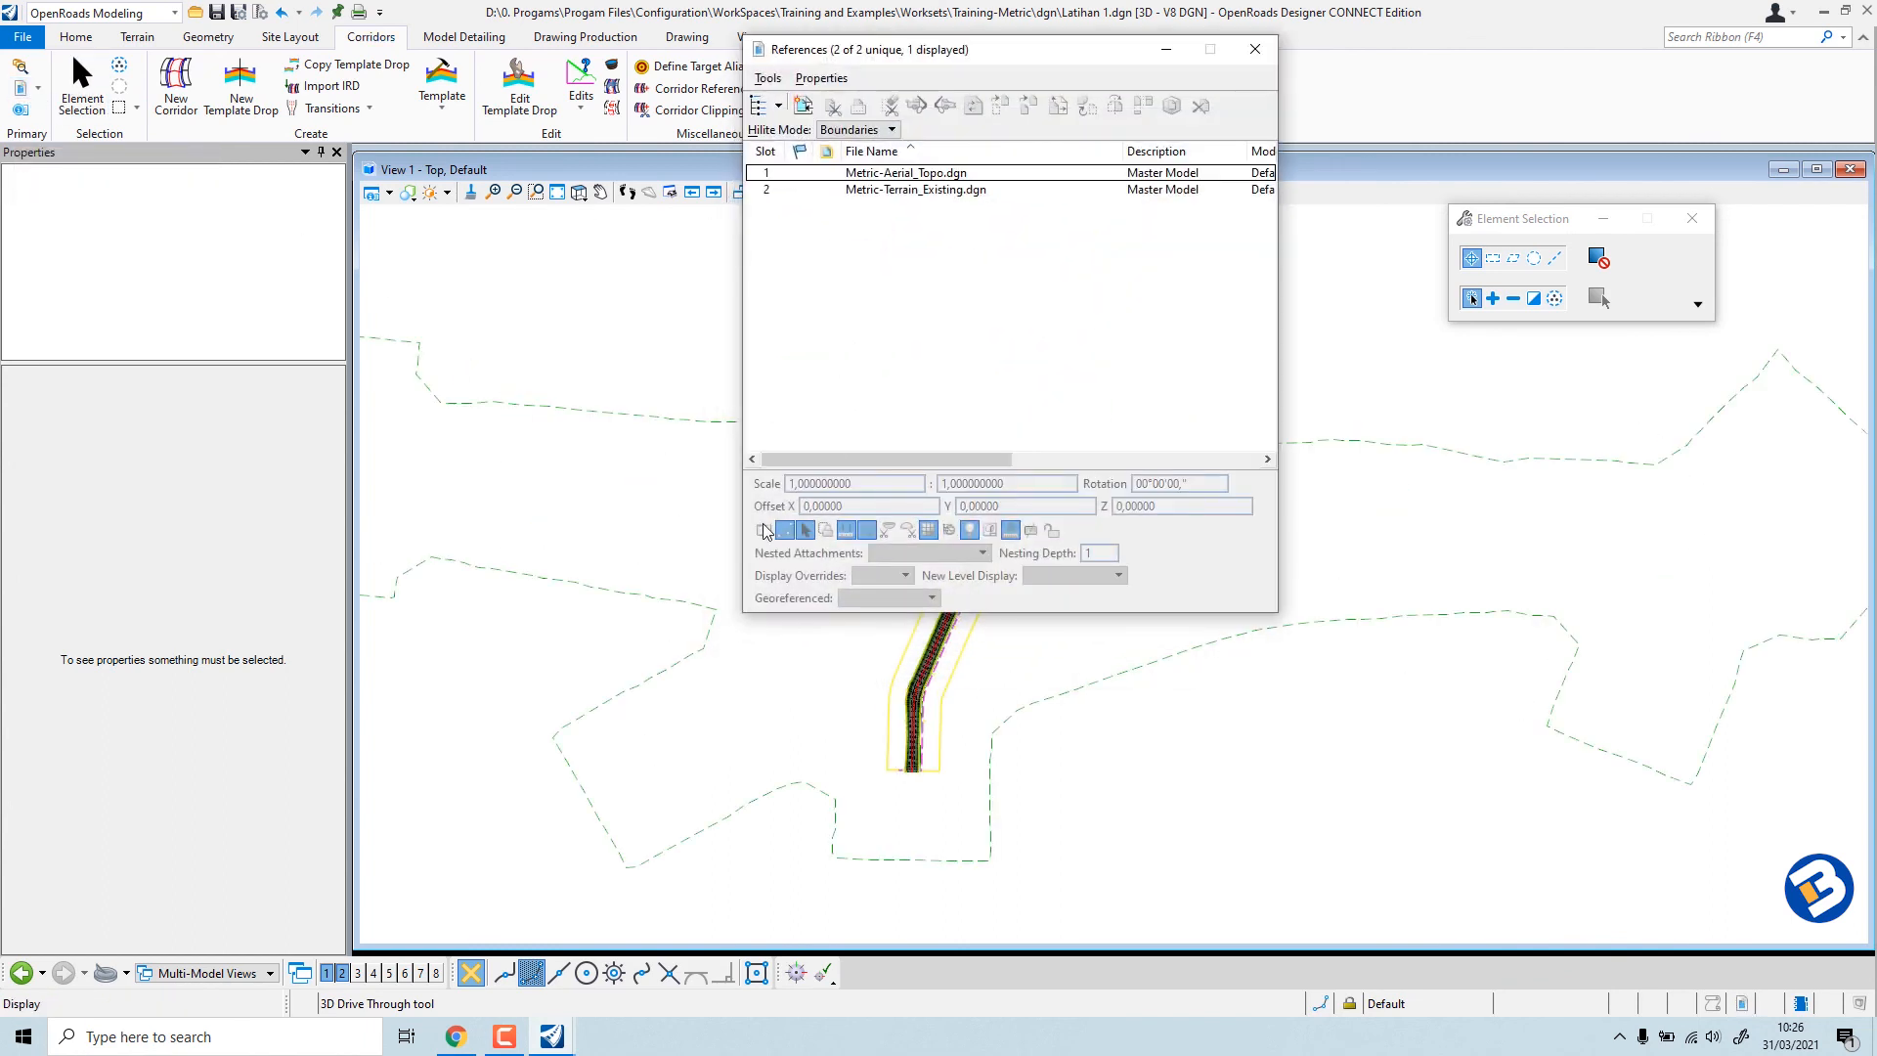
{"action": "left_click", "coordinate": [873, 174]}
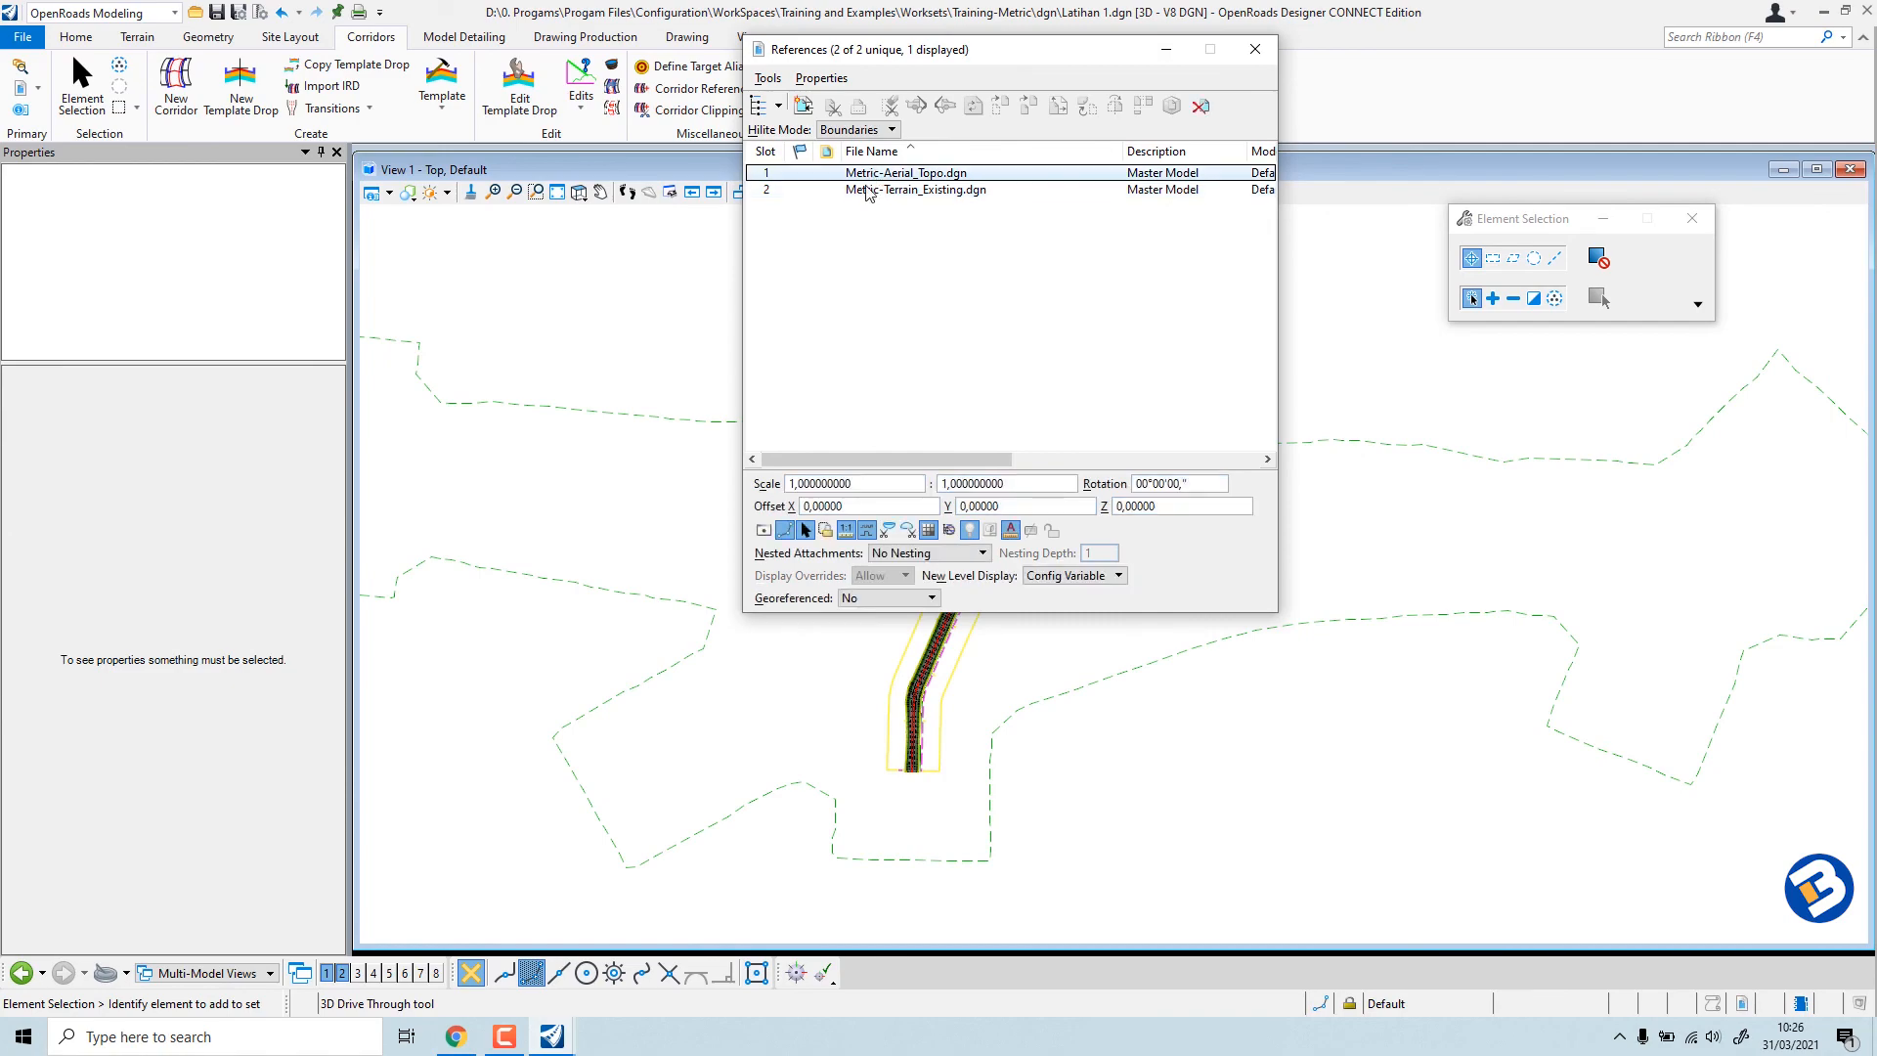
{"action": "left_click", "coordinate": [768, 530]}
{"action": "left_click", "coordinate": [1166, 49]}
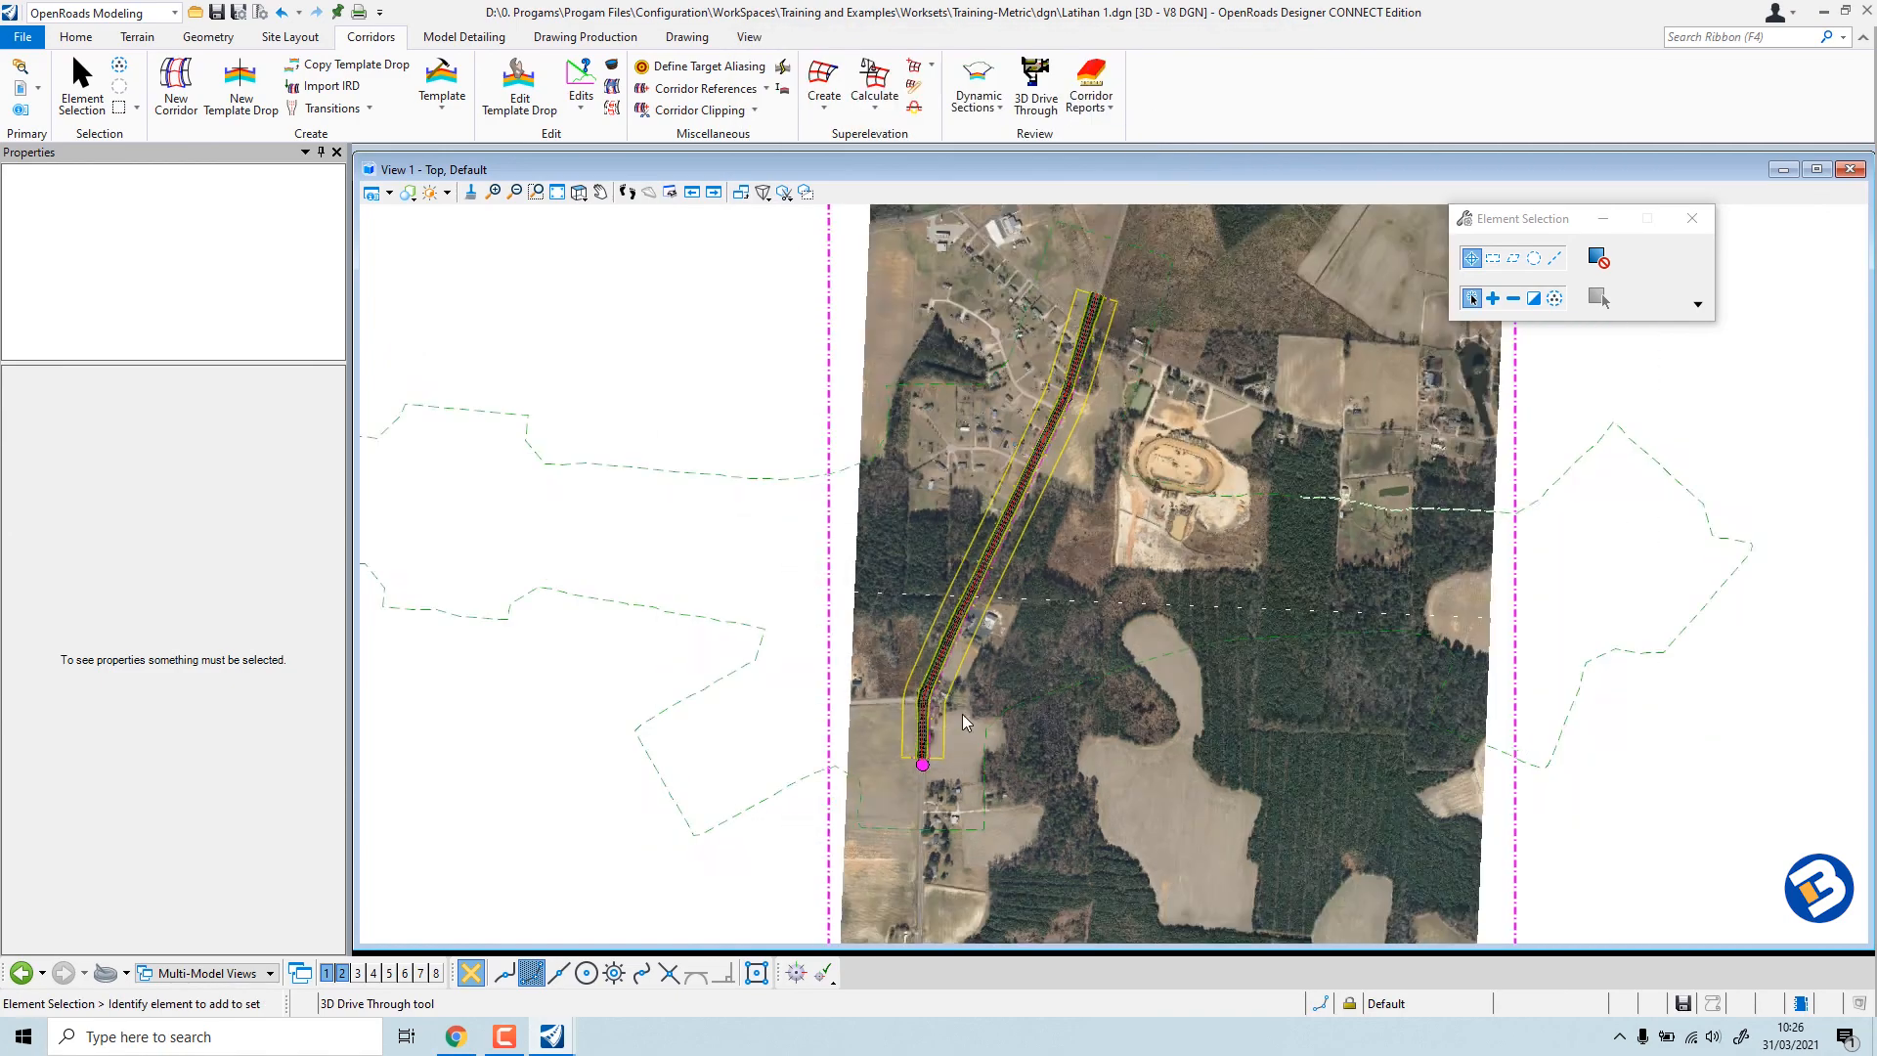
Examine how both ends of the corridor meet the existing road on the aerial image.
{"action": "scroll", "coordinate": [1097, 309], "scroll_direction": "up", "scroll_amount": 5}
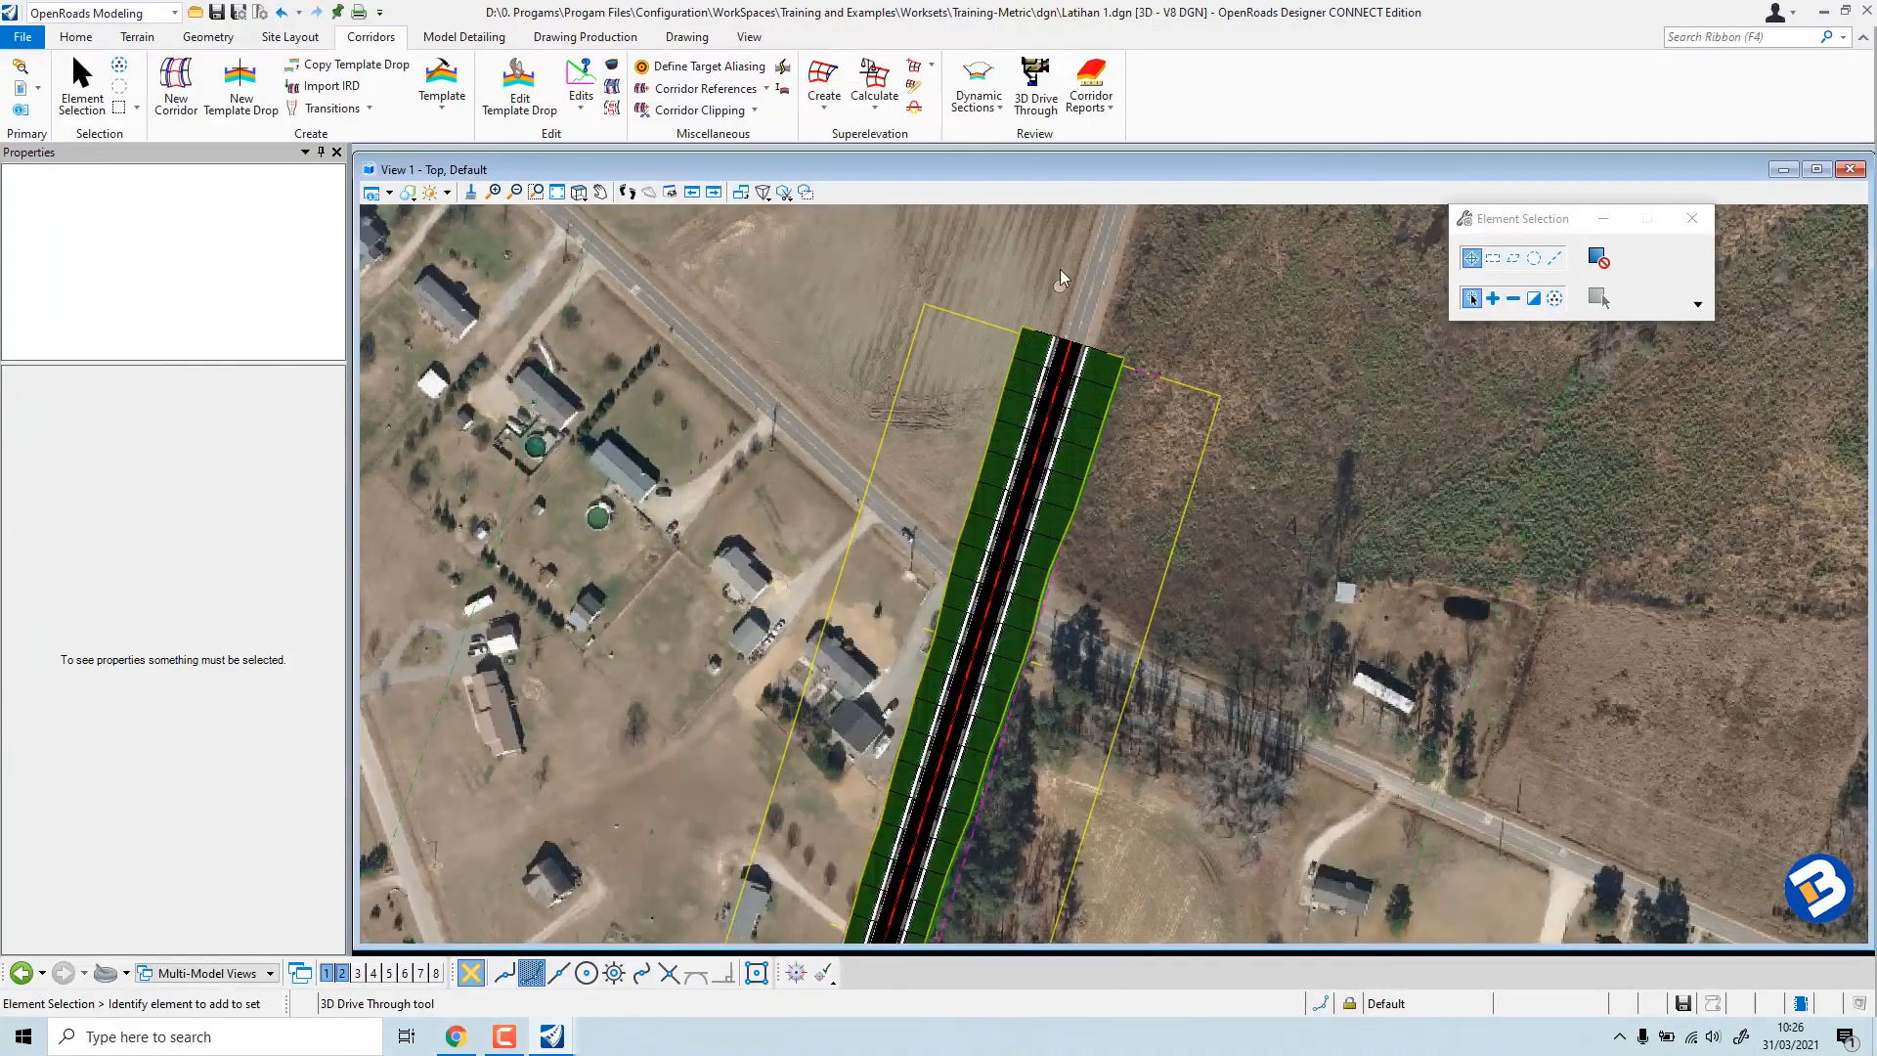
{"action": "scroll", "coordinate": [1080, 372], "scroll_direction": "down", "scroll_amount": 5}
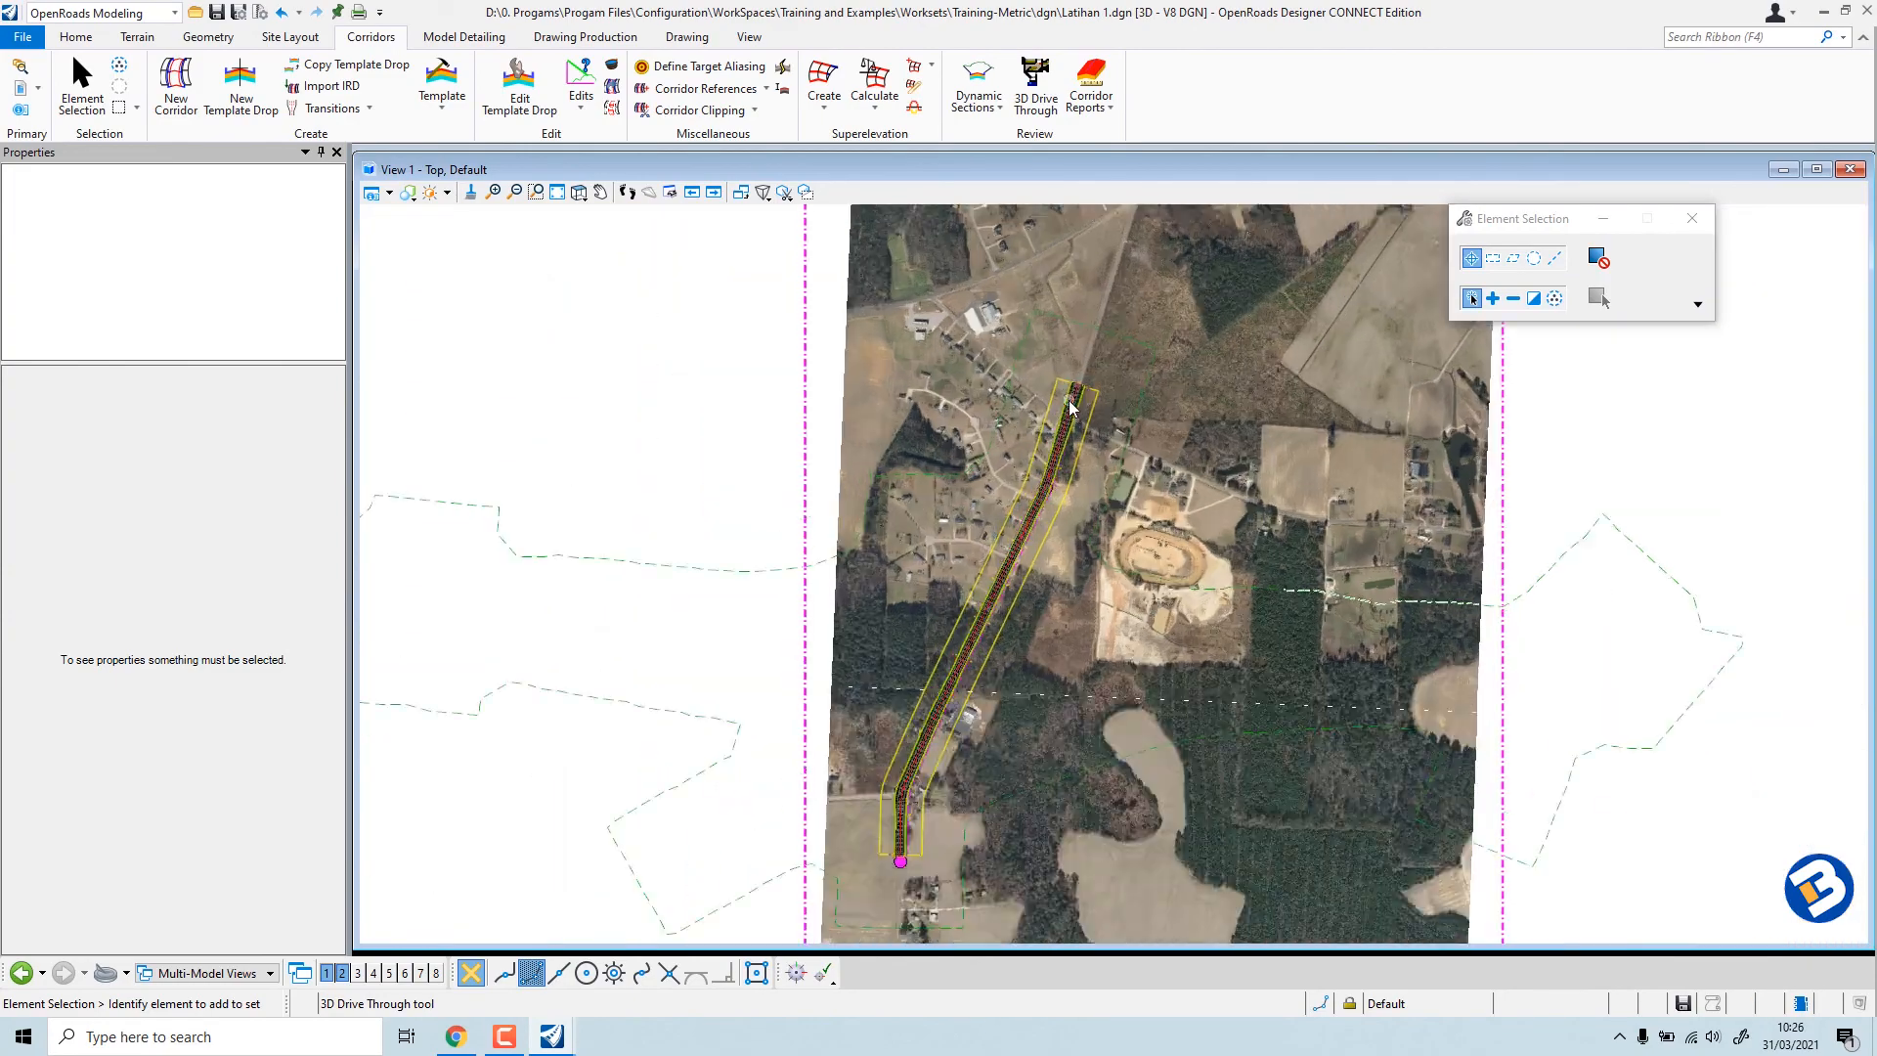
{"action": "scroll", "coordinate": [1076, 371], "scroll_direction": "up", "scroll_amount": 4}
{"action": "scroll", "coordinate": [1077, 372], "scroll_direction": "up", "scroll_amount": 2}
{"action": "scroll", "coordinate": [1125, 399], "scroll_direction": "down", "scroll_amount": 5}
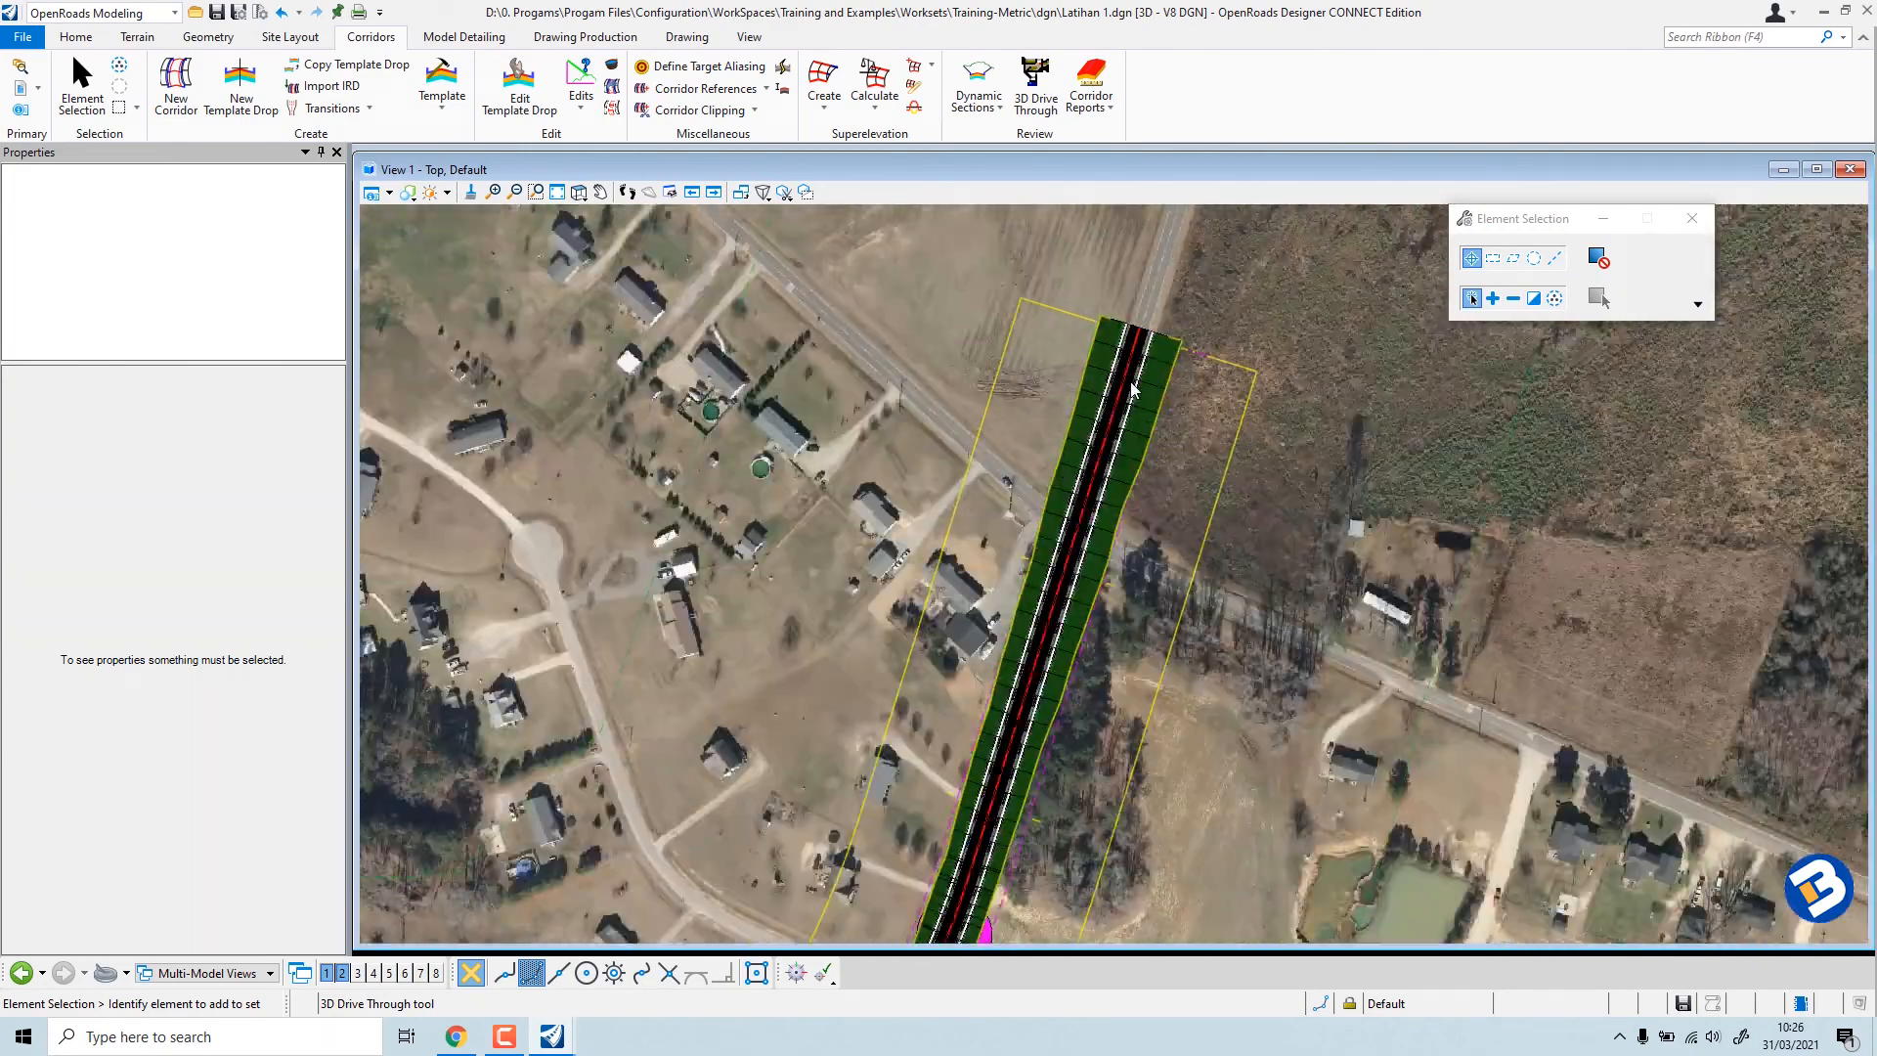
{"action": "scroll", "coordinate": [1125, 399], "scroll_direction": "down", "scroll_amount": 4}
{"action": "scroll", "coordinate": [936, 600], "scroll_direction": "up", "scroll_amount": 6}
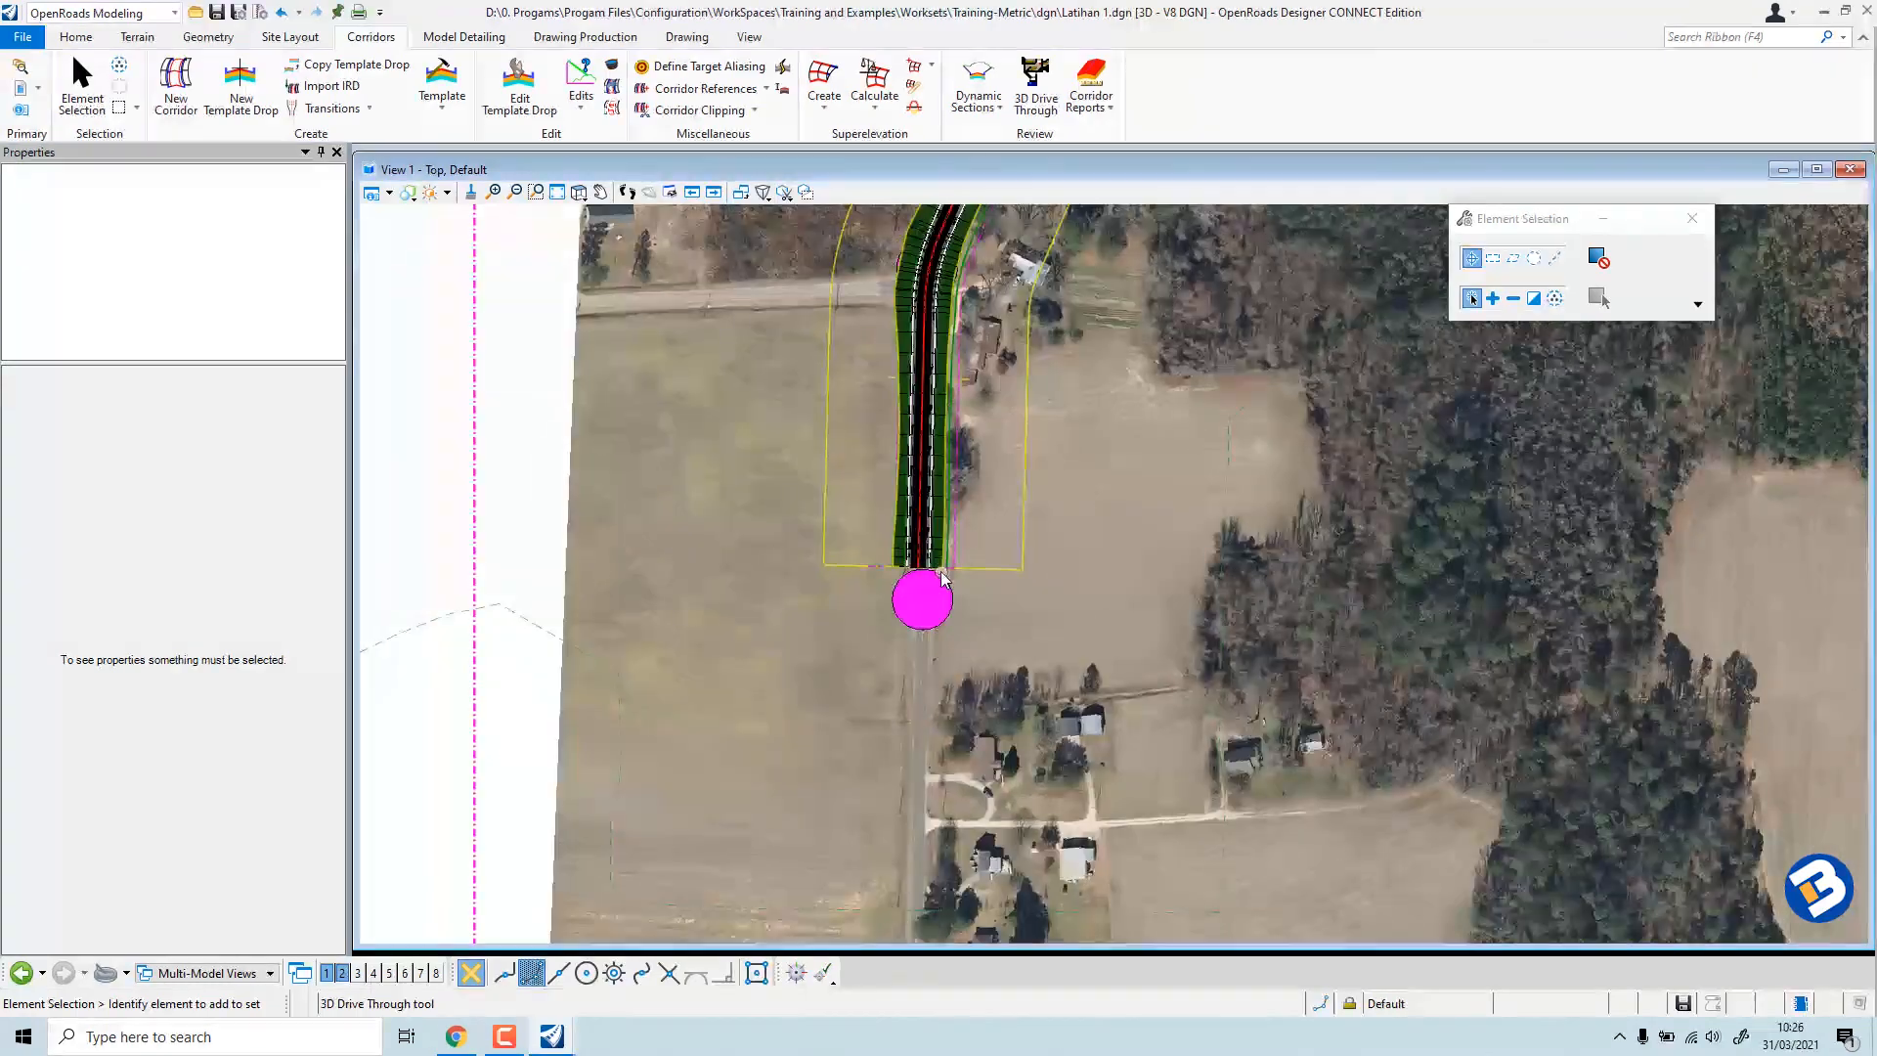
{"action": "scroll", "coordinate": [937, 600], "scroll_direction": "down", "scroll_amount": 1}
{"action": "scroll", "coordinate": [939, 601], "scroll_direction": "down", "scroll_amount": 5}
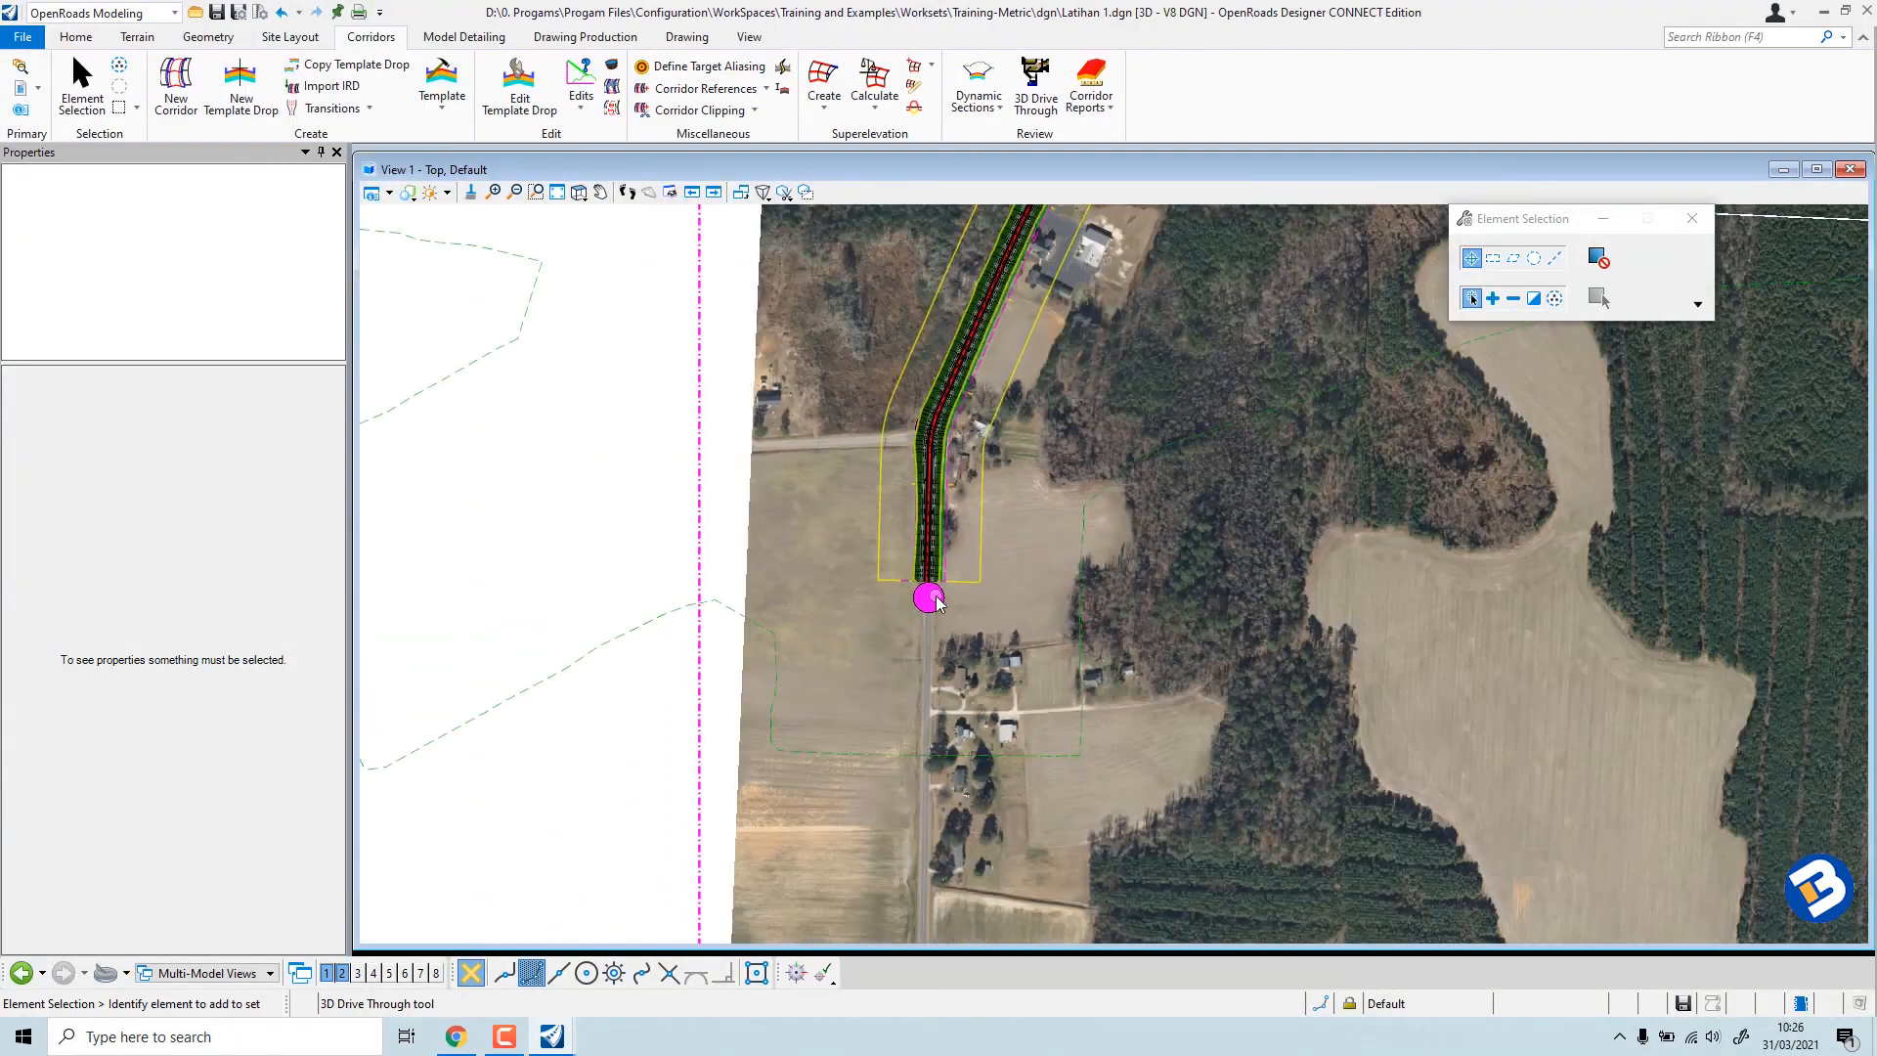
{"action": "scroll", "coordinate": [942, 601], "scroll_direction": "down", "scroll_amount": 2}
{"action": "scroll", "coordinate": [948, 322], "scroll_direction": "up", "scroll_amount": 1}
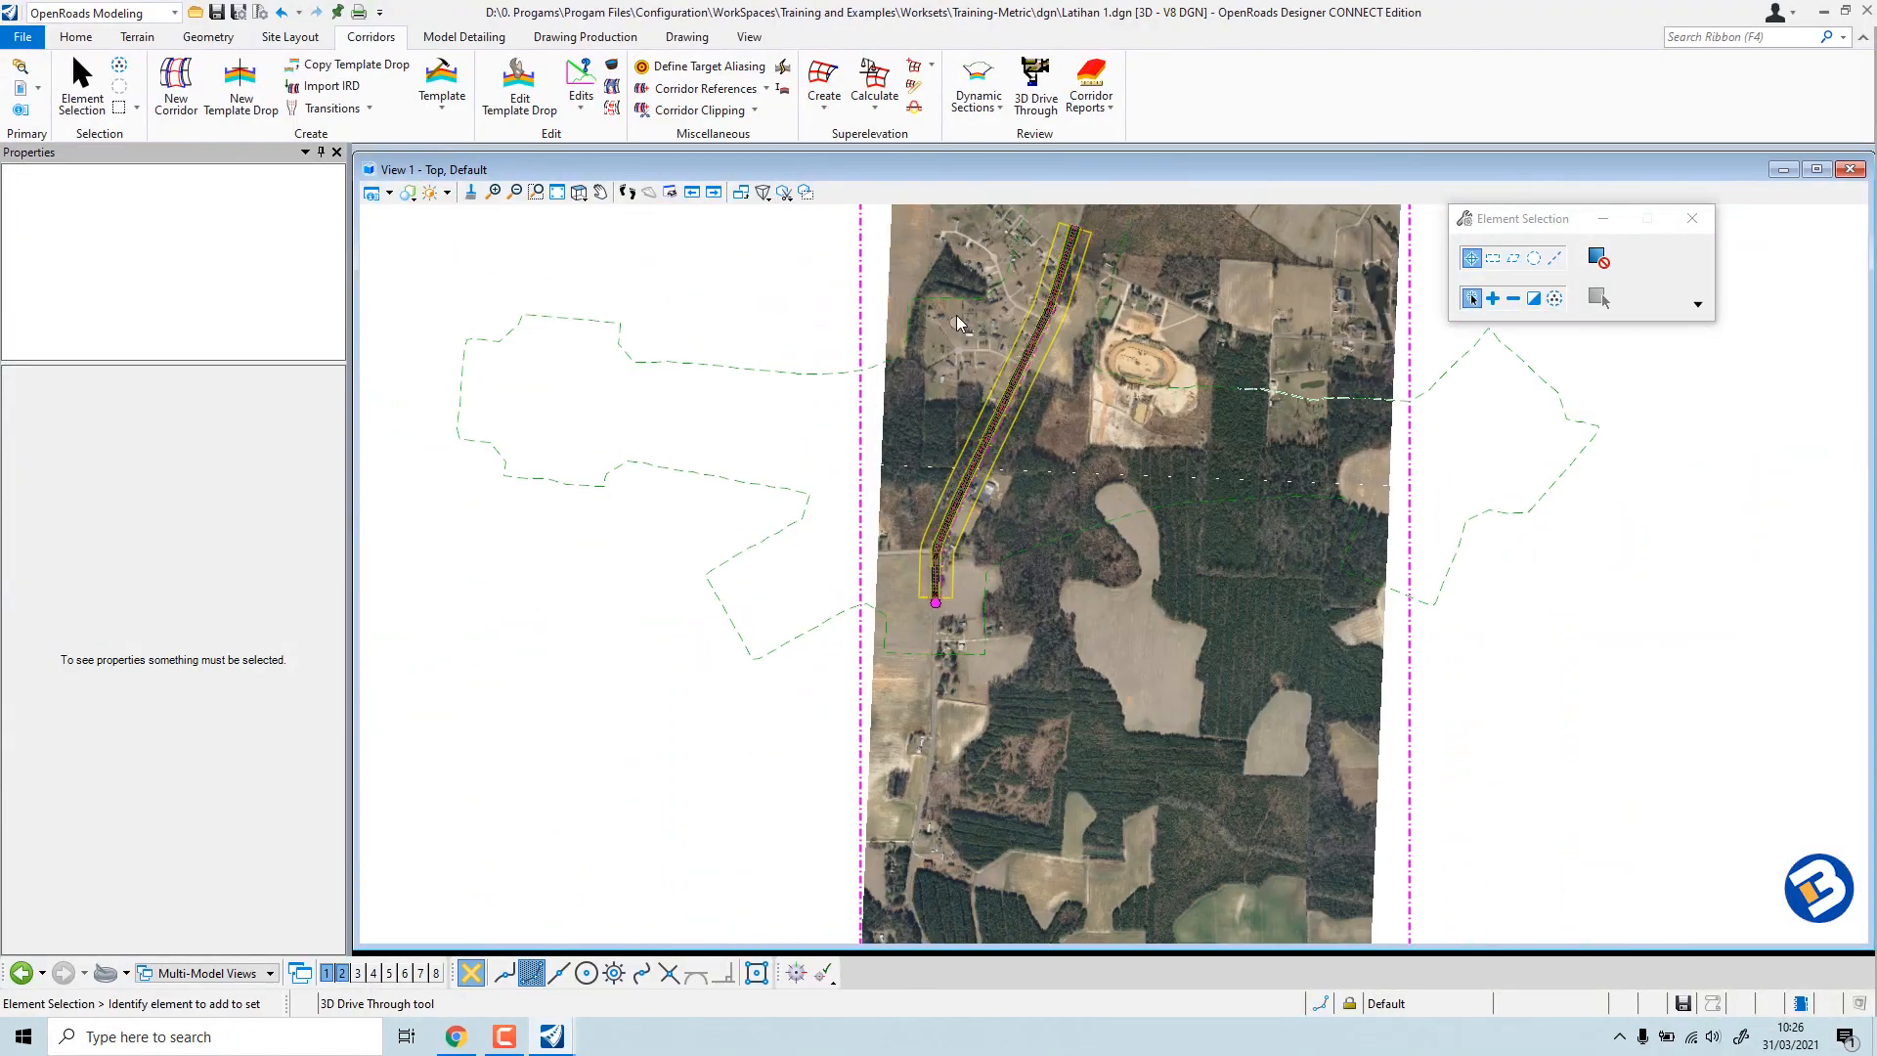
Examine the full corridor against the aerial image in View 1, both close up along the road and within the surrounding site.
{"action": "scroll", "coordinate": [884, 319], "scroll_direction": "up", "scroll_amount": 3}
{"action": "scroll", "coordinate": [841, 411], "scroll_direction": "up", "scroll_amount": 1}
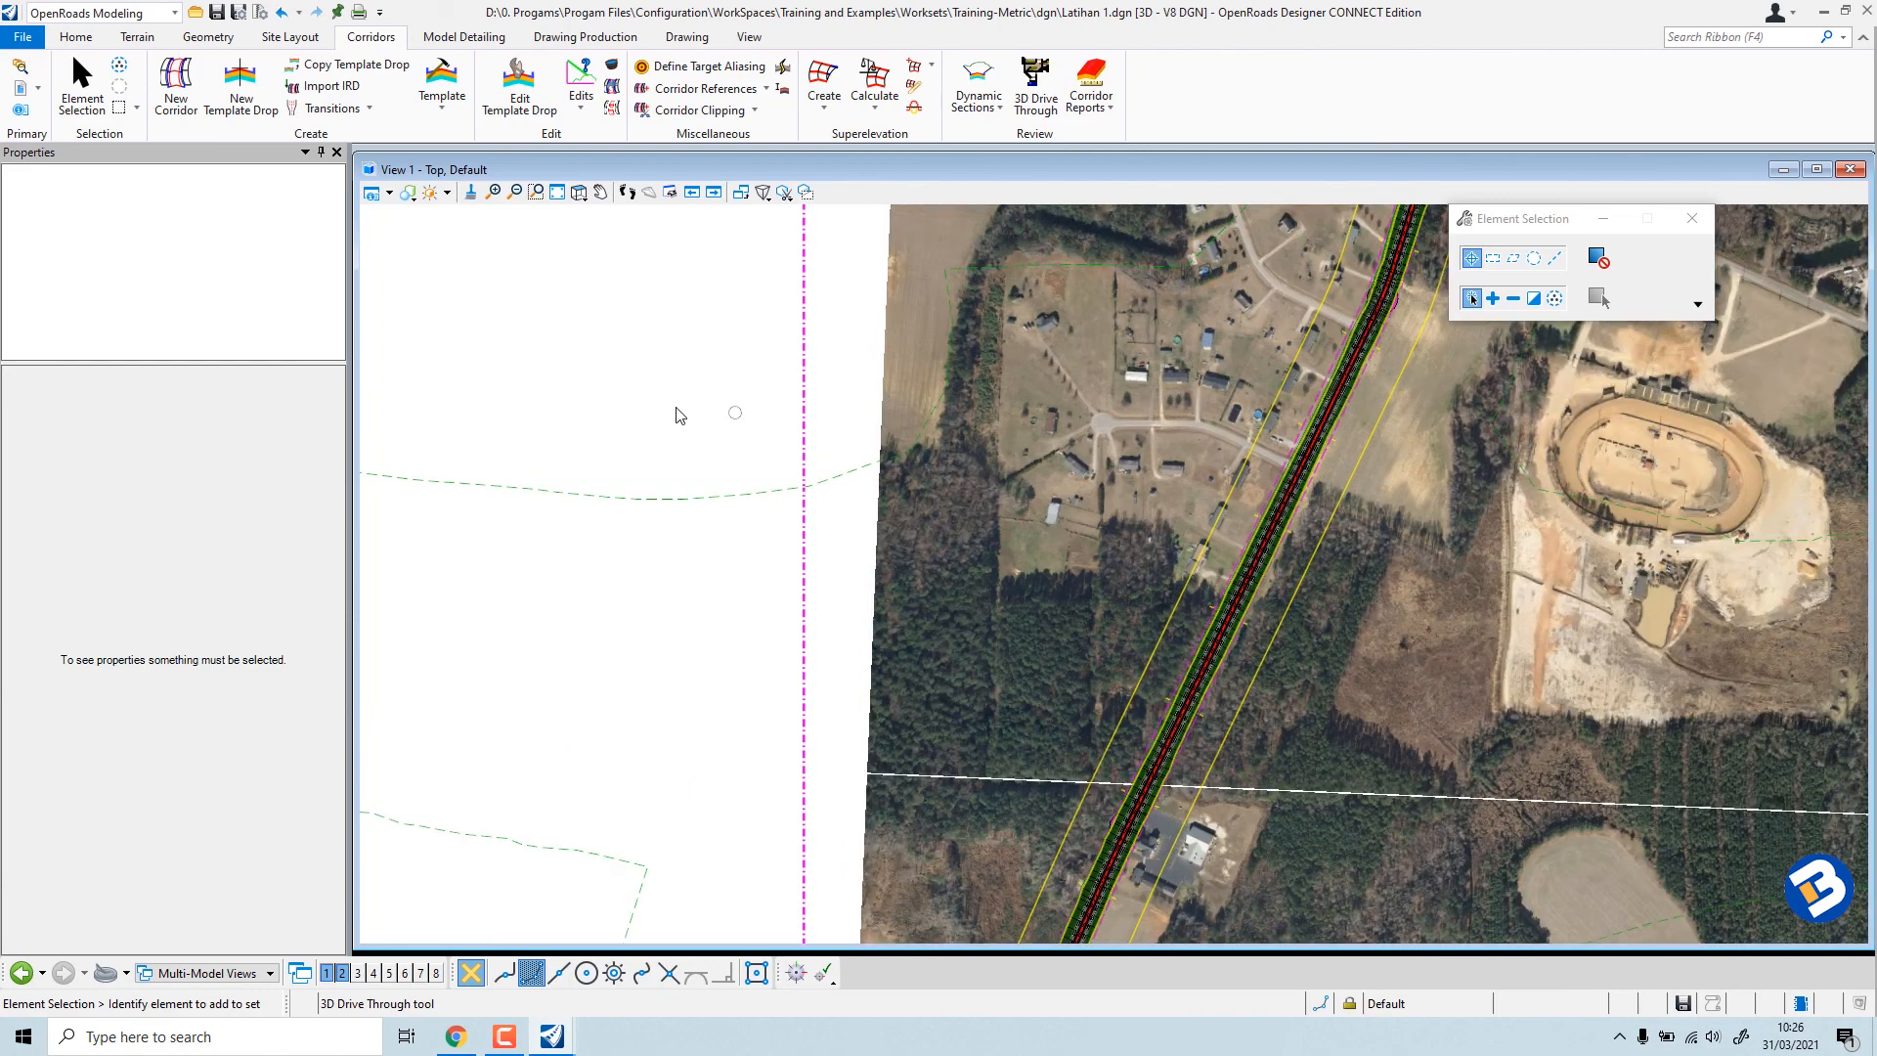
{"action": "scroll", "coordinate": [677, 410], "scroll_direction": "down", "scroll_amount": 5}
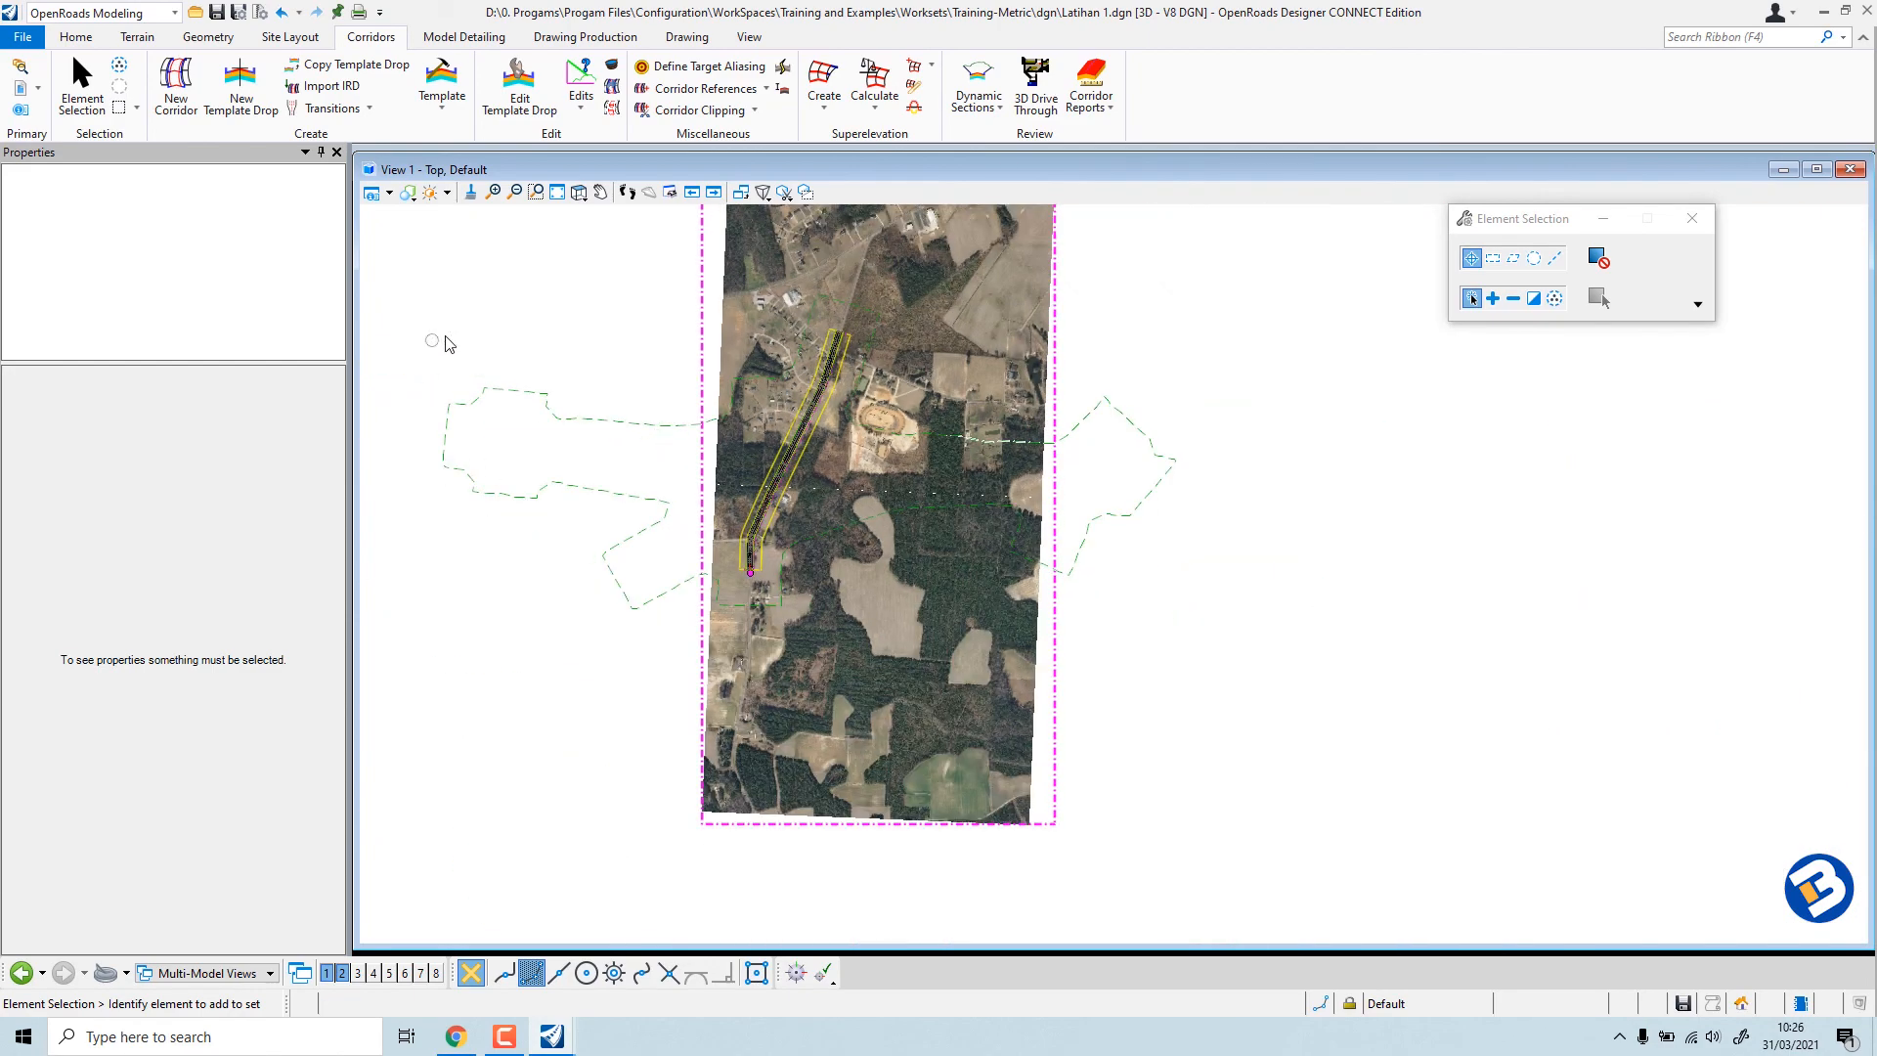
{"action": "scroll", "coordinate": [444, 342], "scroll_direction": "up", "scroll_amount": 1}
{"action": "scroll", "coordinate": [544, 460], "scroll_direction": "up", "scroll_amount": 1}
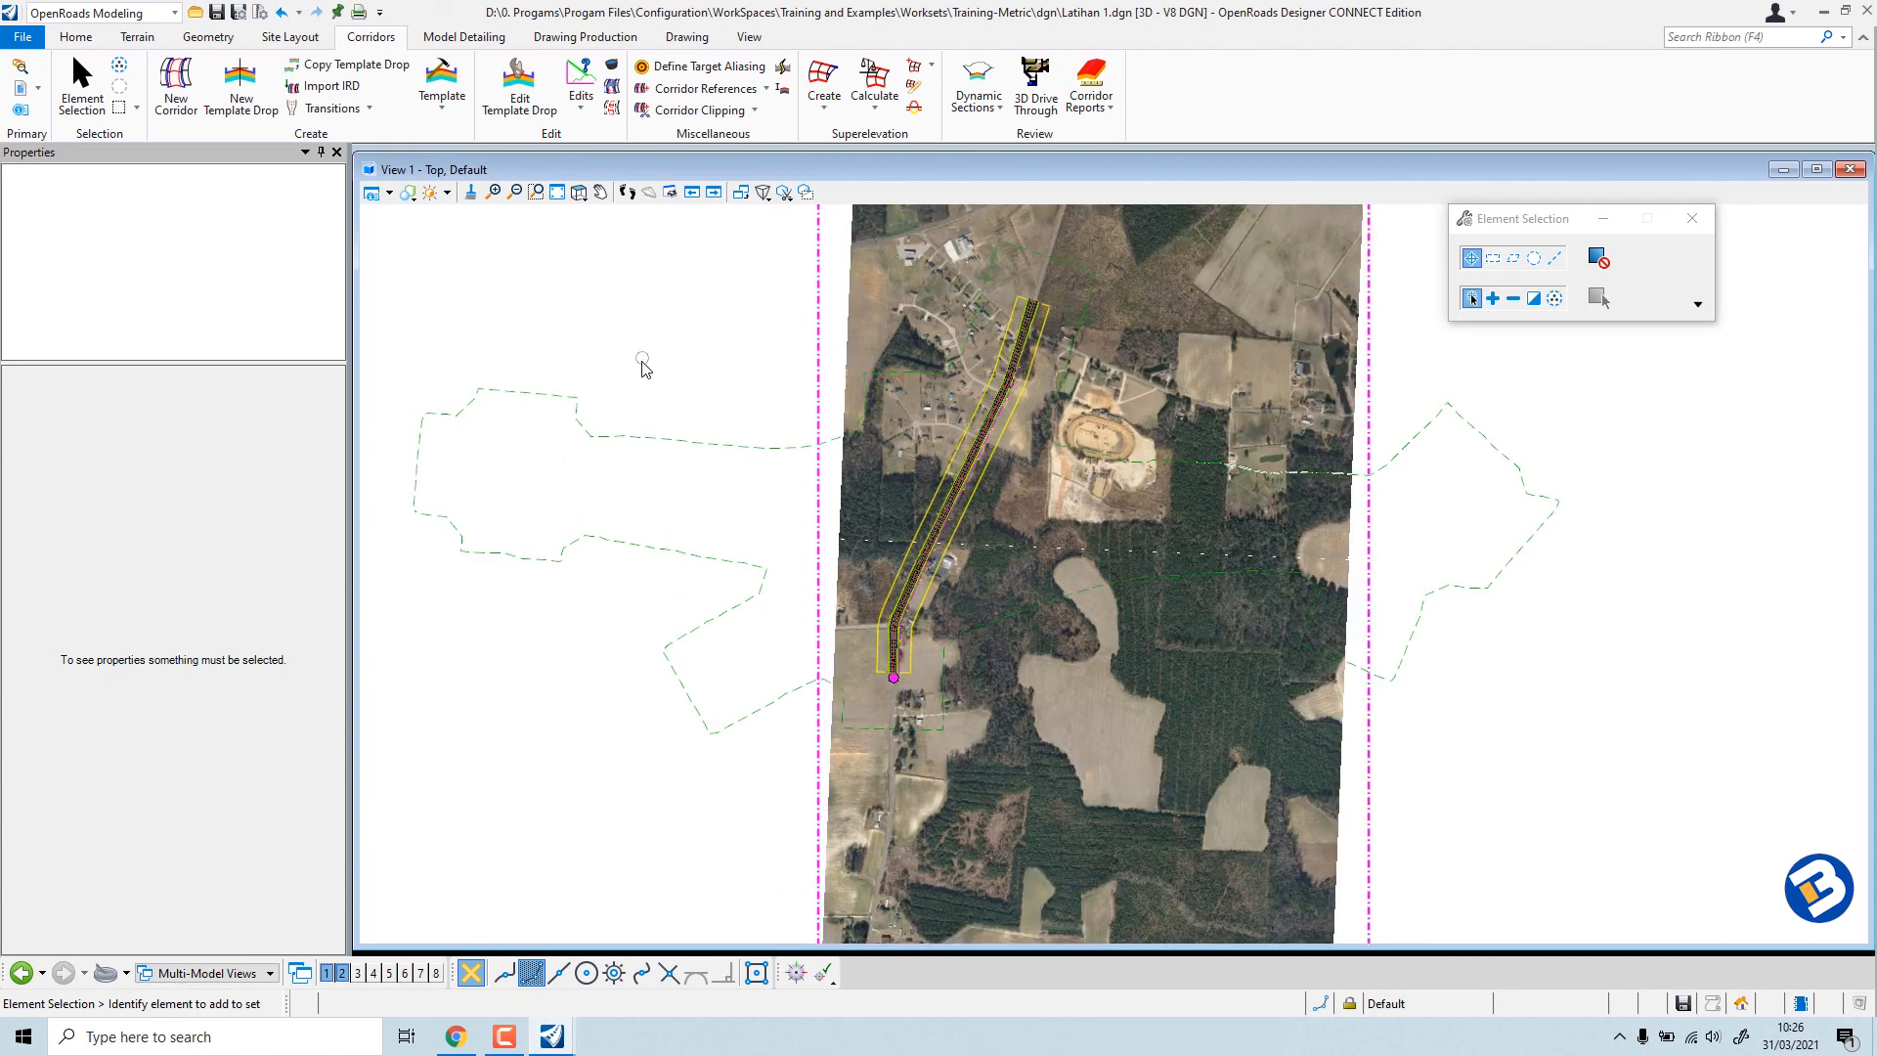
{"action": "scroll", "coordinate": [637, 373], "scroll_direction": "up", "scroll_amount": 1}
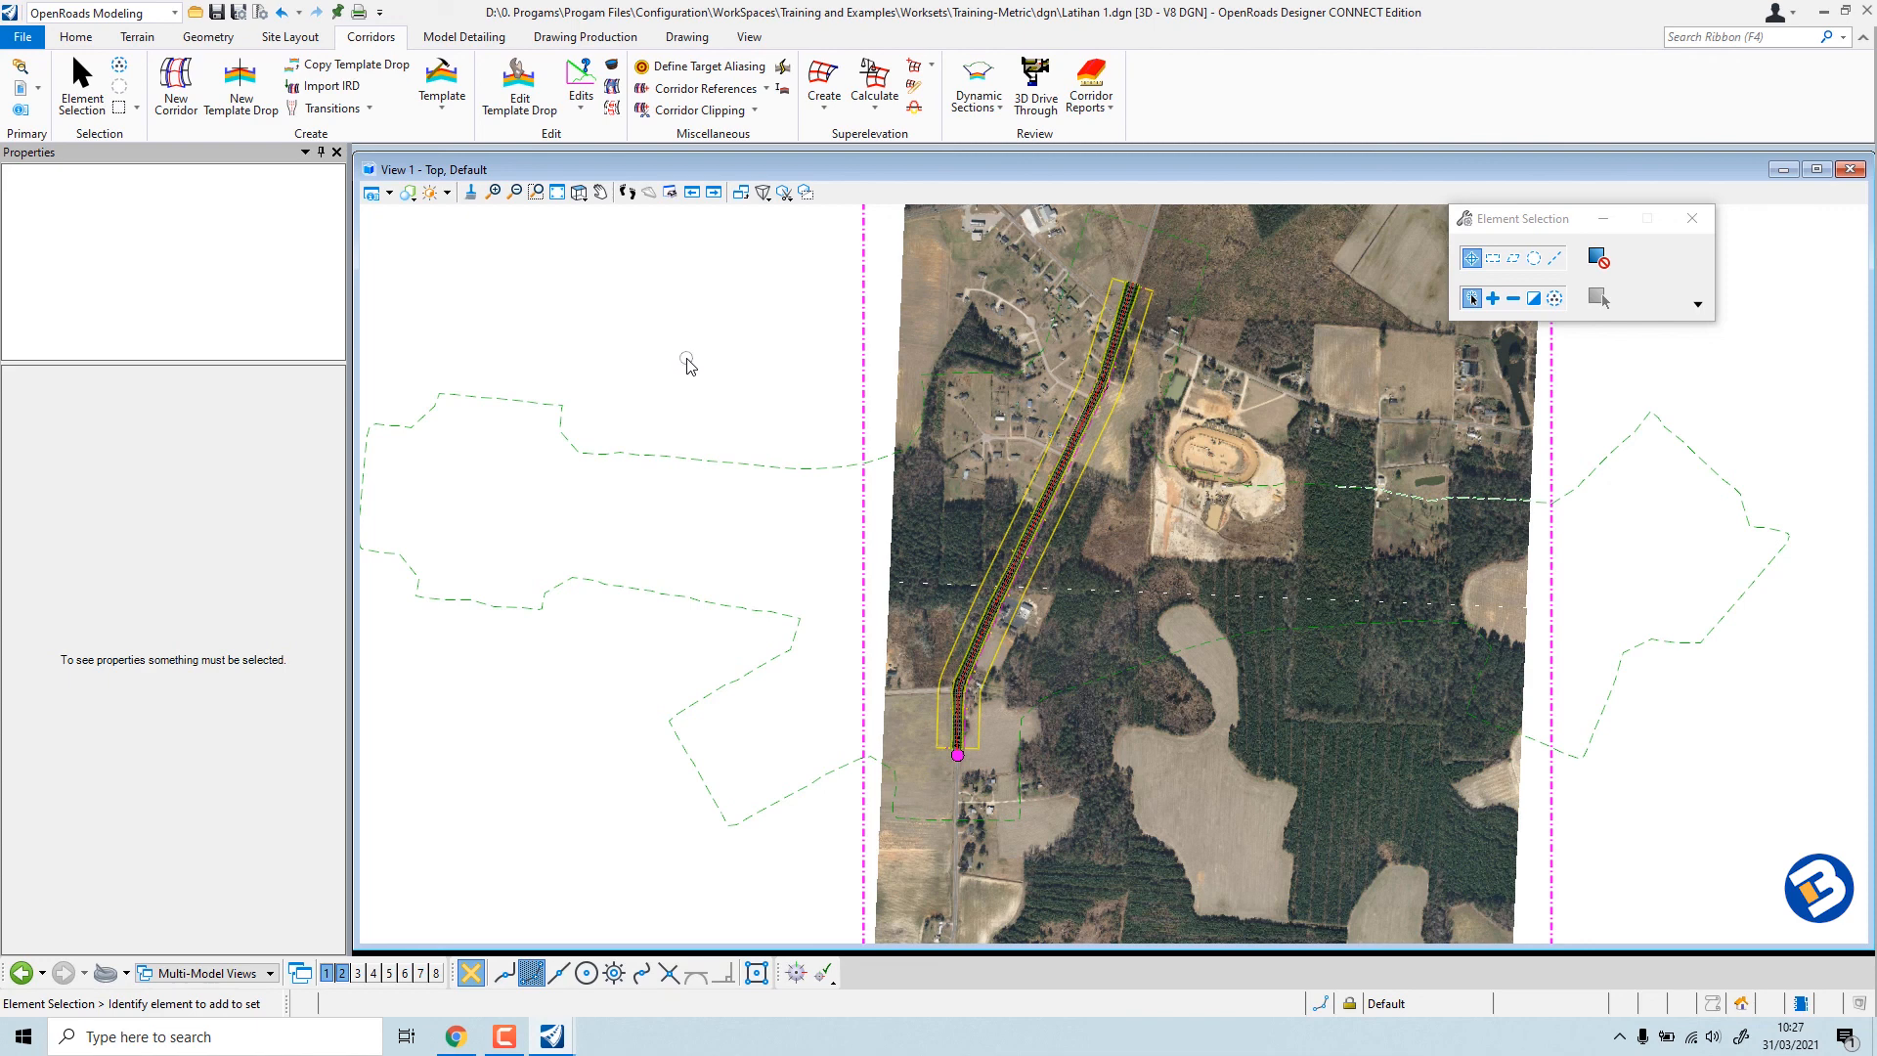
{"action": "left_click", "coordinate": [290, 37]}
{"action": "left_click", "coordinate": [227, 39]}
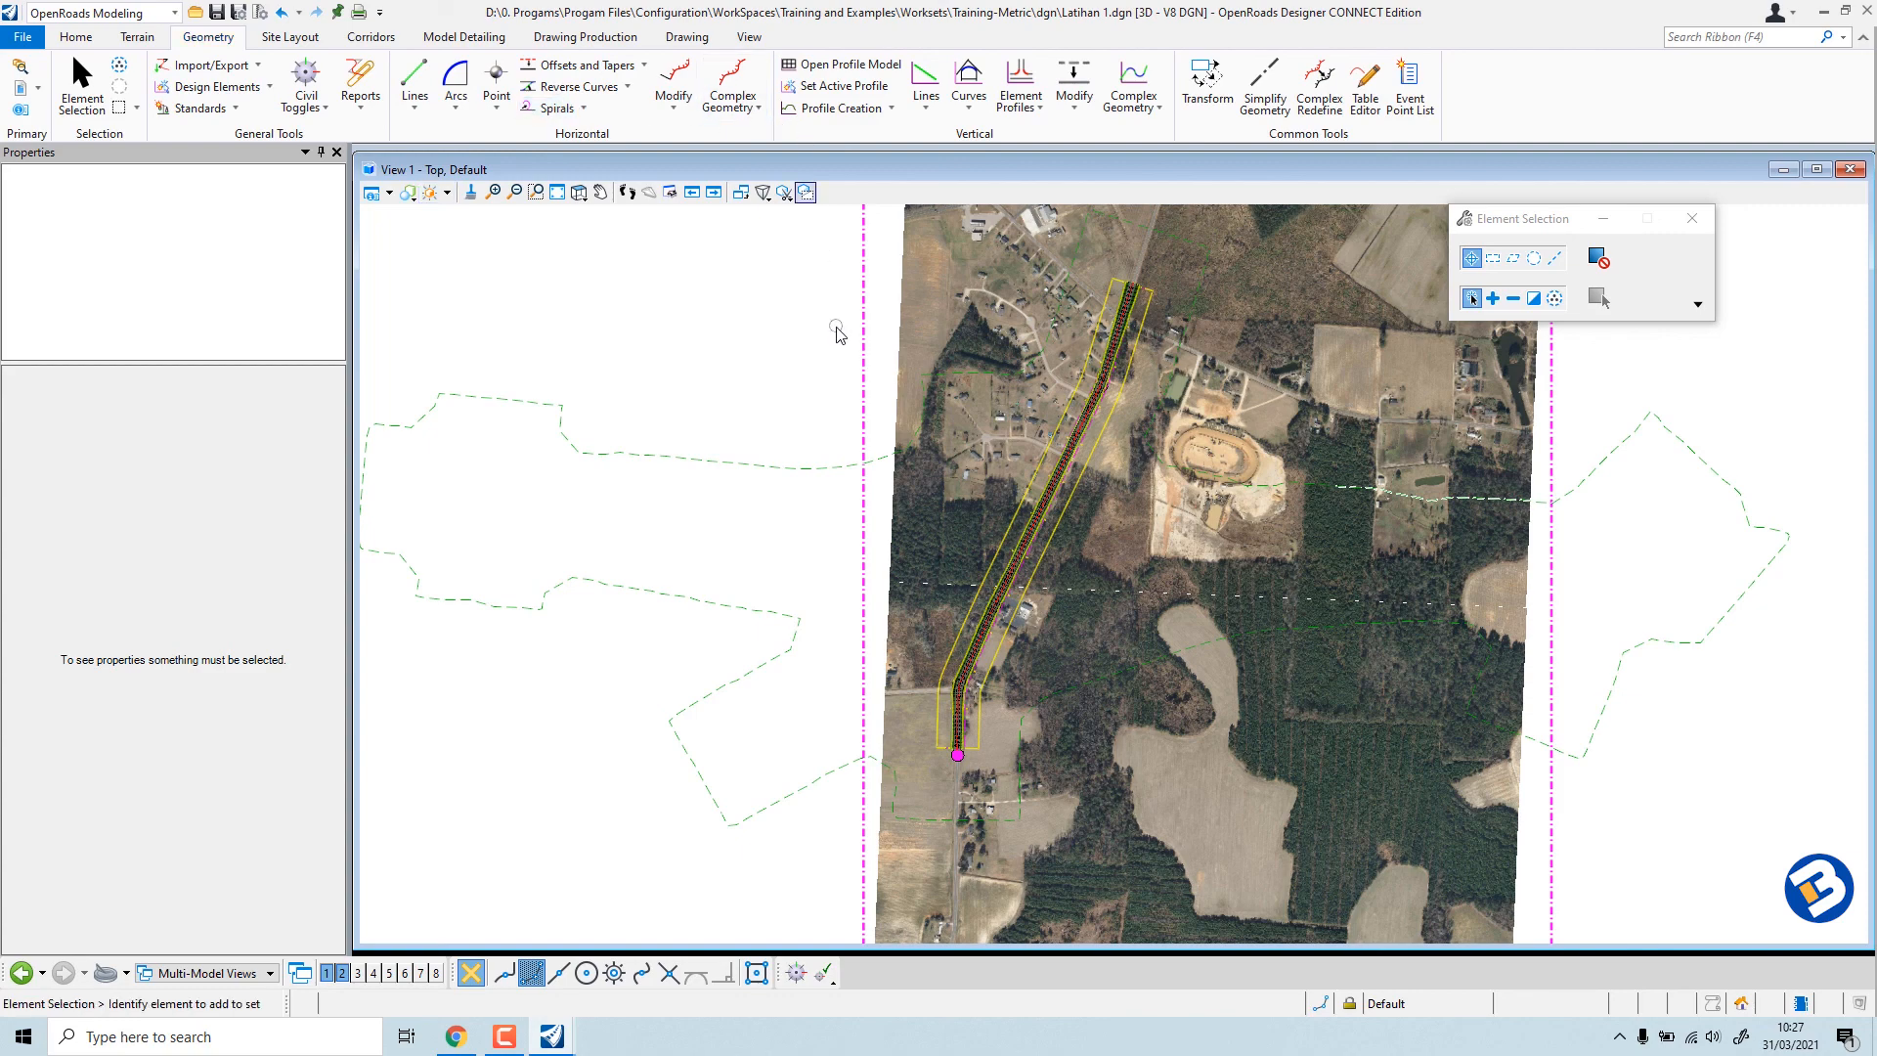
{"action": "scroll", "coordinate": [831, 312], "scroll_direction": "up", "scroll_amount": 3}
{"action": "middle_click_drag", "start_coordinate": [826, 434], "coordinate": [660, 400]}
{"action": "scroll", "coordinate": [660, 399], "scroll_direction": "down", "scroll_amount": 2}
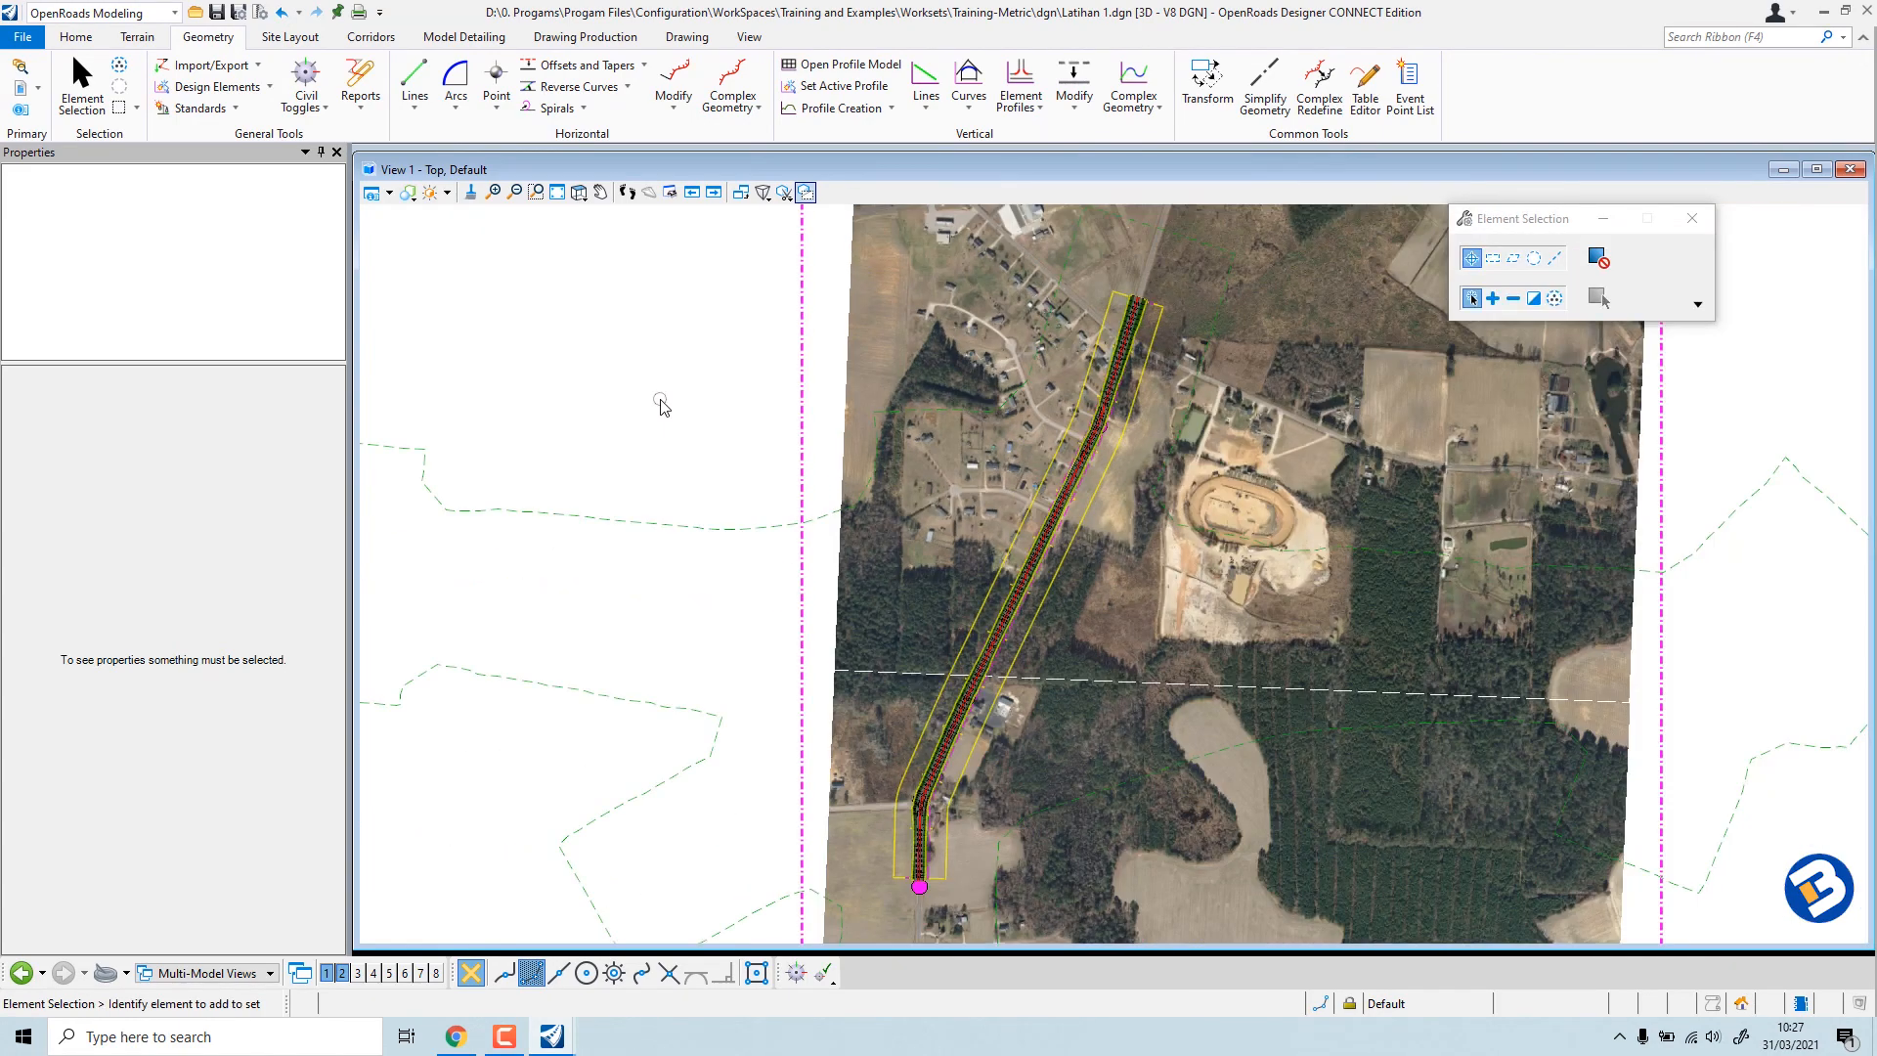